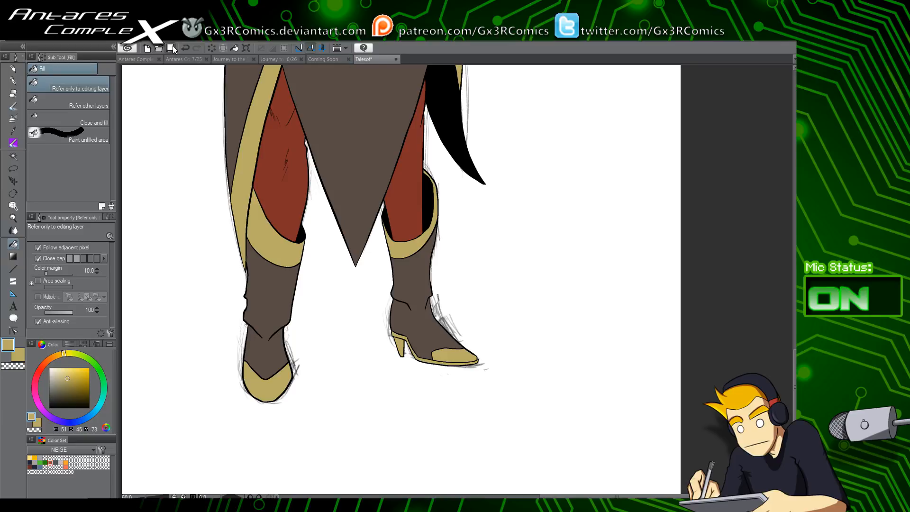
Save the current drawing and switch to the Coming Soon document
key(ctrl+s)
click(316, 59)
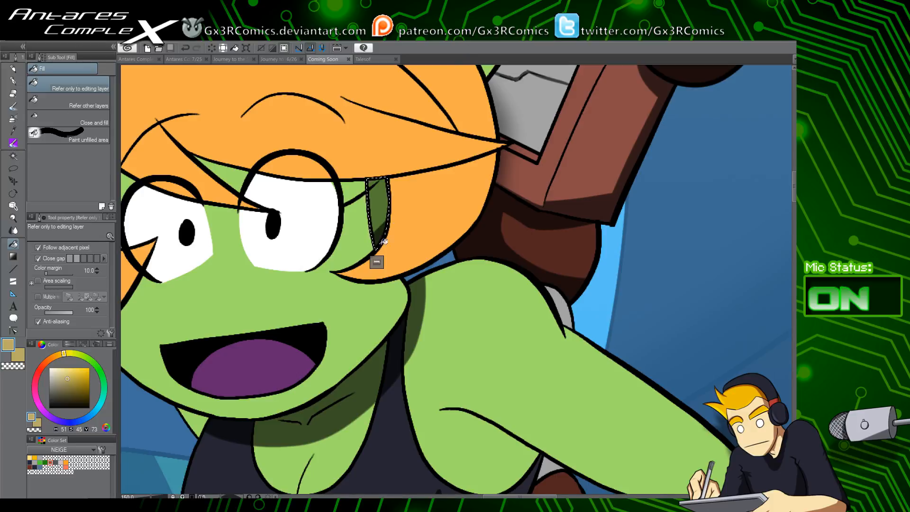
Auto-select the pointed ear on the raised-hand side and shade its lower edge in dark navy with the SOFT BRUSH
drag(347, 235, 493, 161)
drag(294, 234, 447, 303)
drag(368, 241, 366, 305)
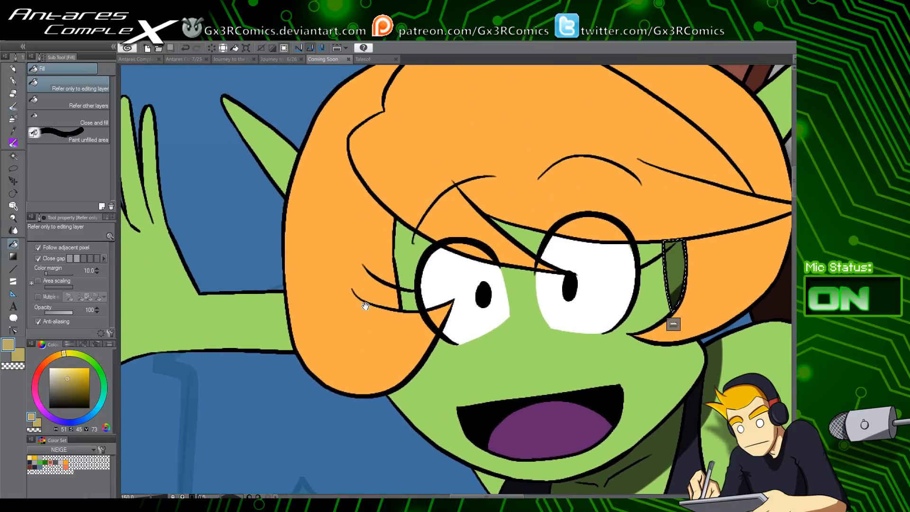
key(w)
click(232, 110)
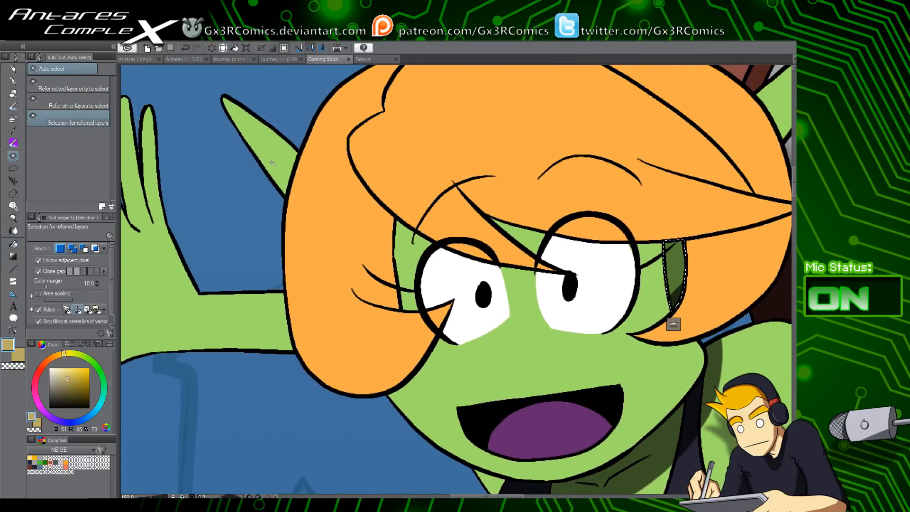
key(p)
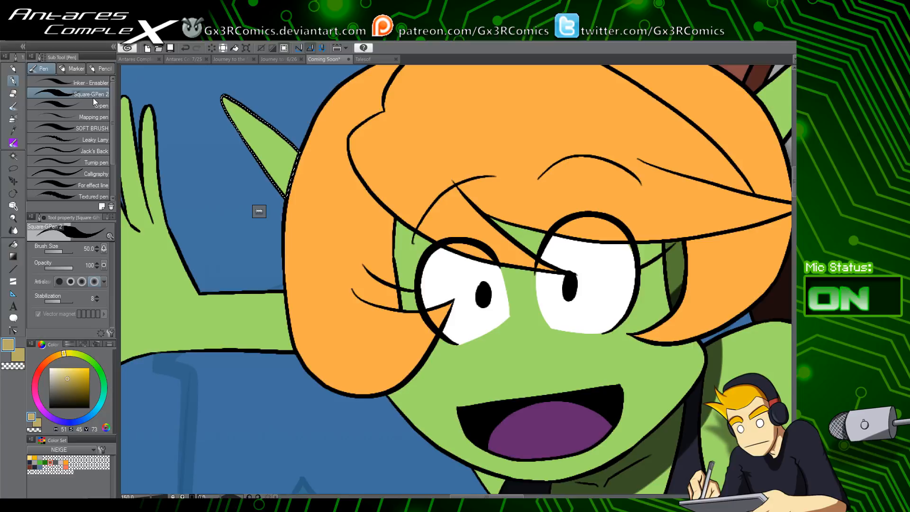
click(94, 106)
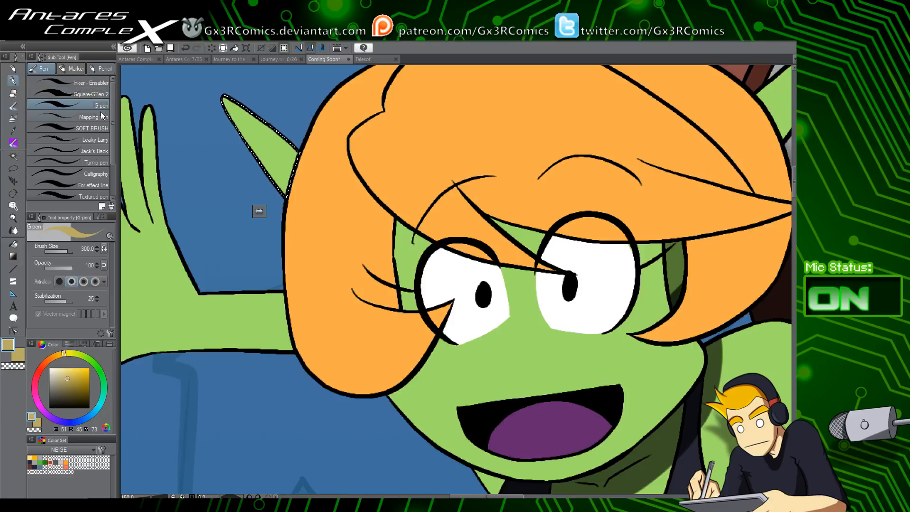
click(94, 127)
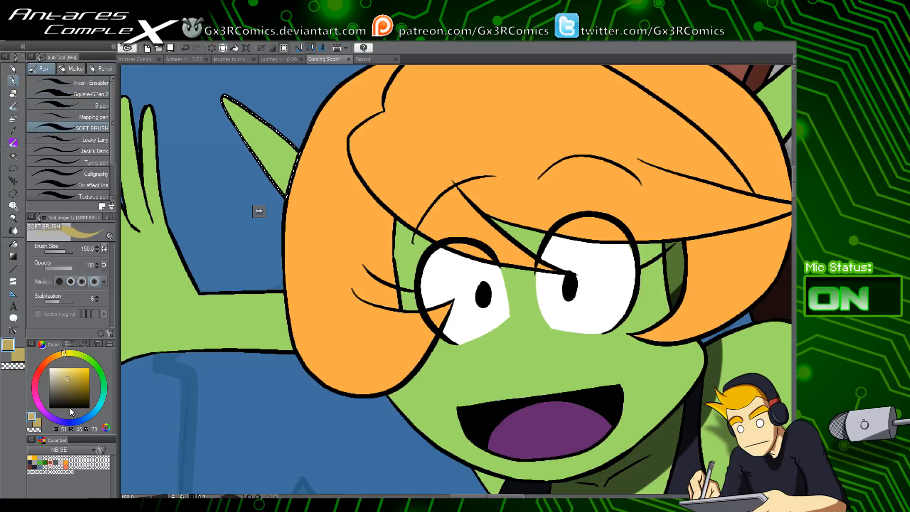
click(35, 467)
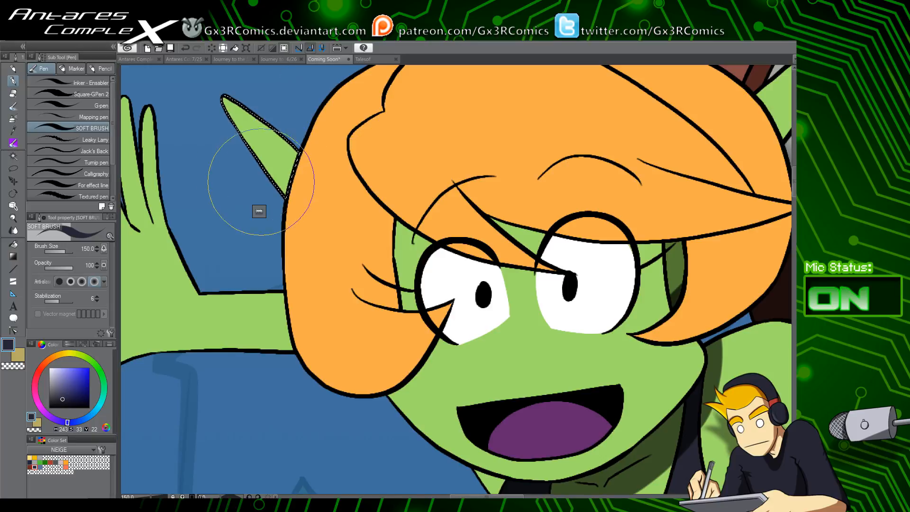
drag(221, 133, 321, 228)
key(ctrl+z)
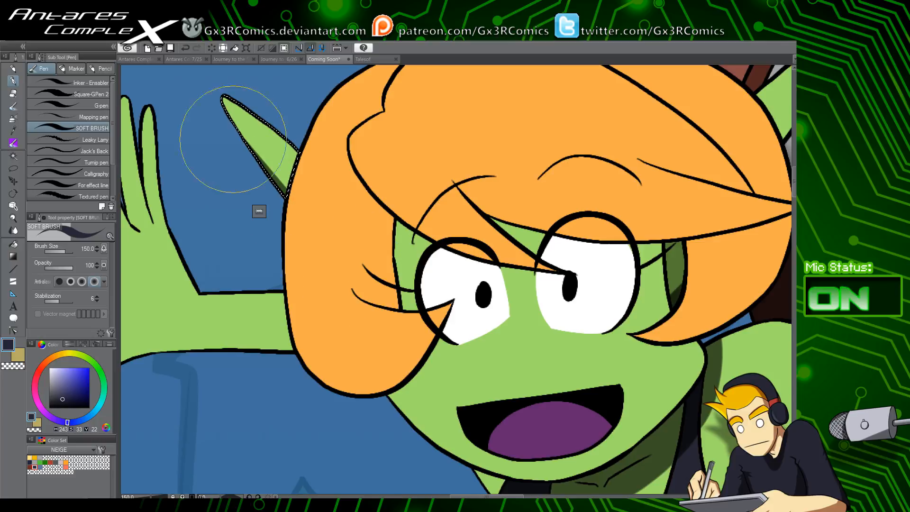
drag(214, 133, 351, 260)
Auto-select the raised hand and arm, and paint a dark shadow along the underside of the thumb and forearm
drag(332, 332, 476, 253)
key(w)
click(371, 253)
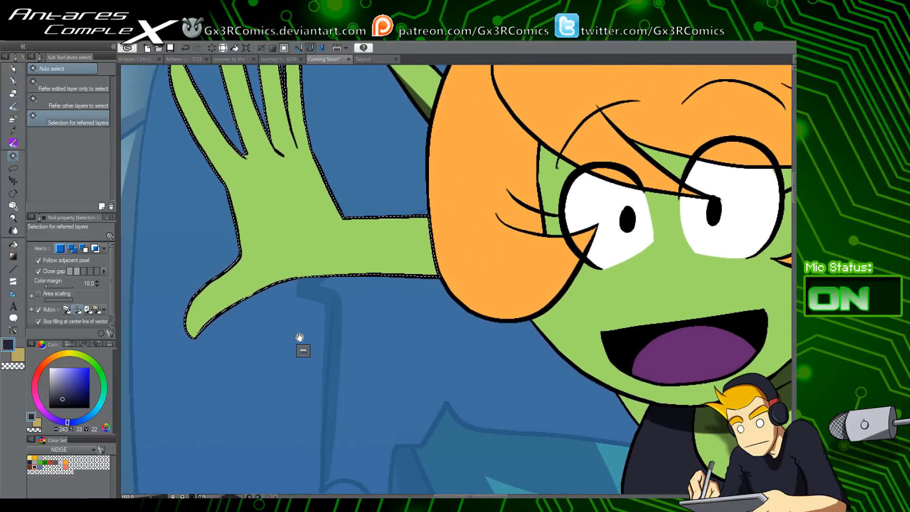
drag(298, 337, 331, 353)
key(p)
mouse_move(224, 356)
mouse_down()
mouse_move(292, 304)
mouse_move(467, 296)
mouse_up()
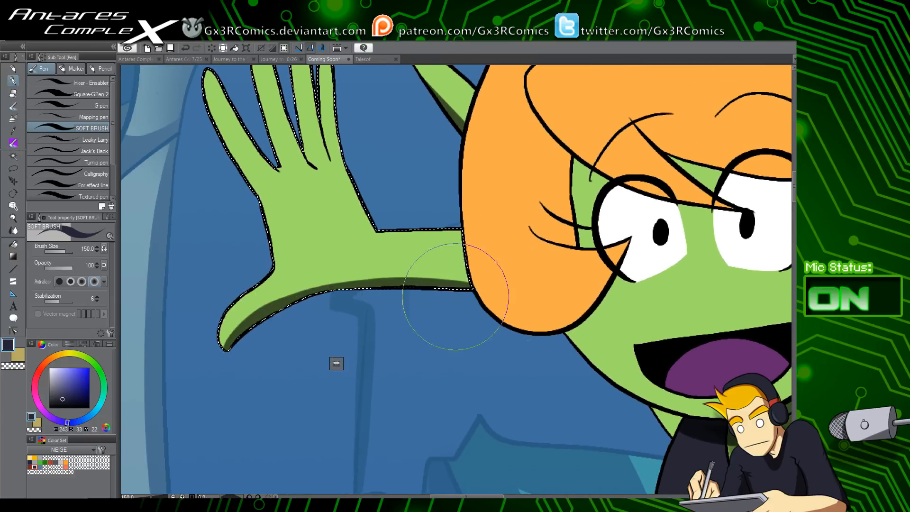
key(ctrl+z)
mouse_move(222, 358)
mouse_down()
mouse_move(257, 314)
mouse_move(419, 281)
mouse_move(466, 285)
mouse_up()
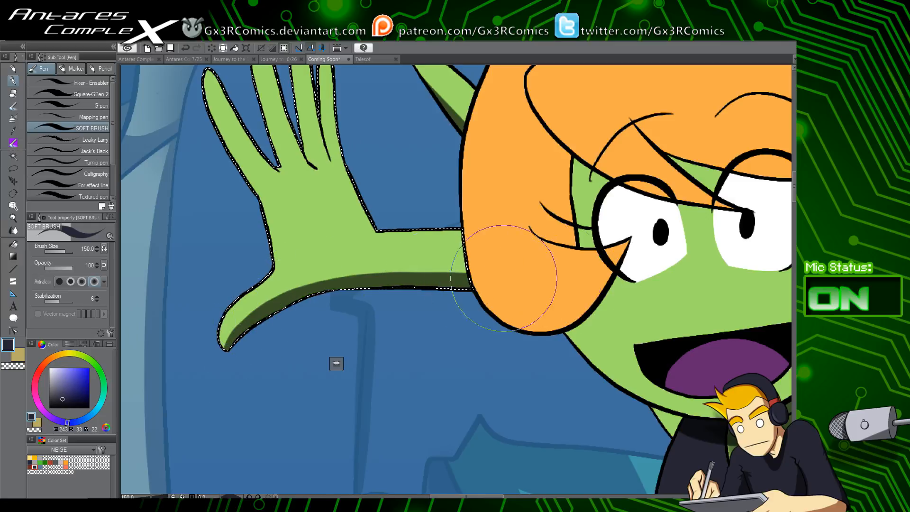
Shade the corner between thumb and palm, the edges of the fingers and the outer palm edge
drag(325, 298, 325, 357)
mouse_move(266, 338)
mouse_down()
mouse_move(283, 316)
mouse_move(268, 296)
mouse_up()
key(ctrl+z)
key(space)
drag(328, 262, 347, 308)
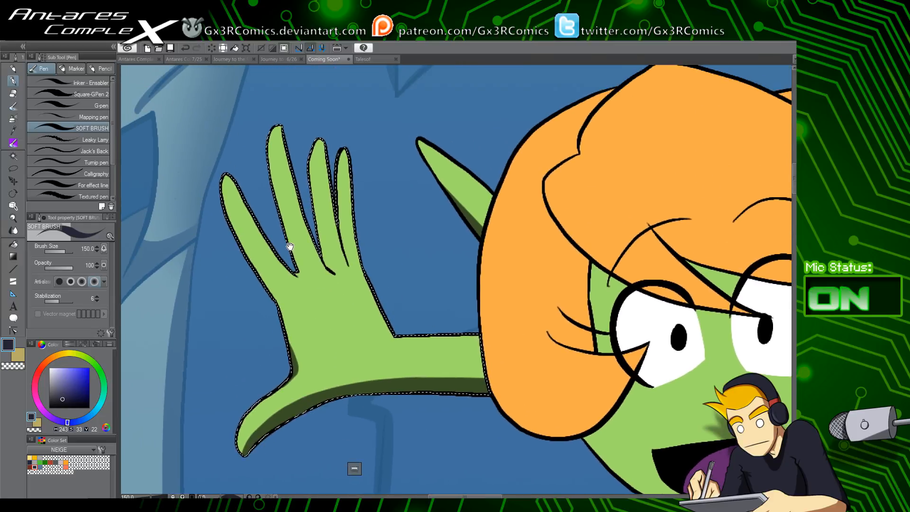
mouse_move(326, 265)
mouse_down()
mouse_move(289, 151)
mouse_move(296, 185)
mouse_move(325, 240)
mouse_up()
key(ctrl+z)
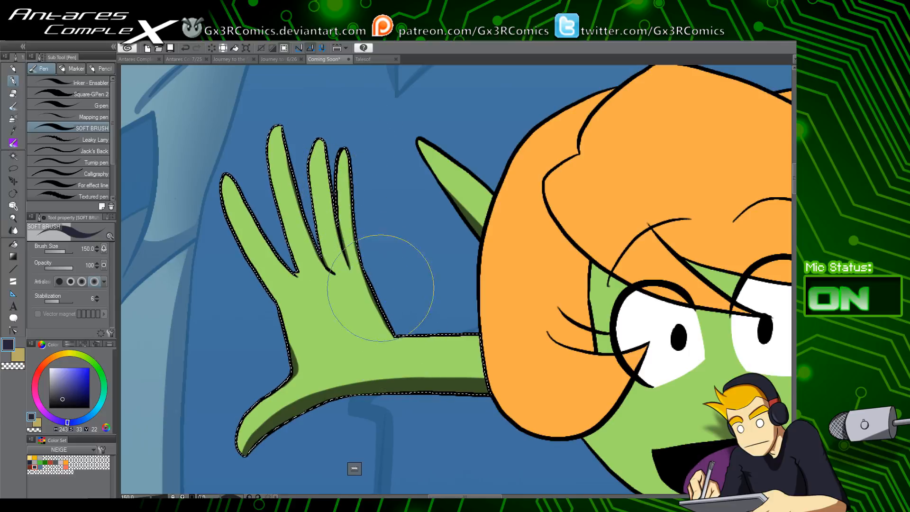
Paint a short crease shadow running from the wrist corner into the palm
mouse_move(395, 335)
mouse_down()
mouse_move(390, 355)
mouse_move(403, 325)
mouse_move(365, 358)
mouse_move(403, 330)
mouse_move(367, 361)
mouse_up()
key(ctrl+z)
key(ctrl+z)
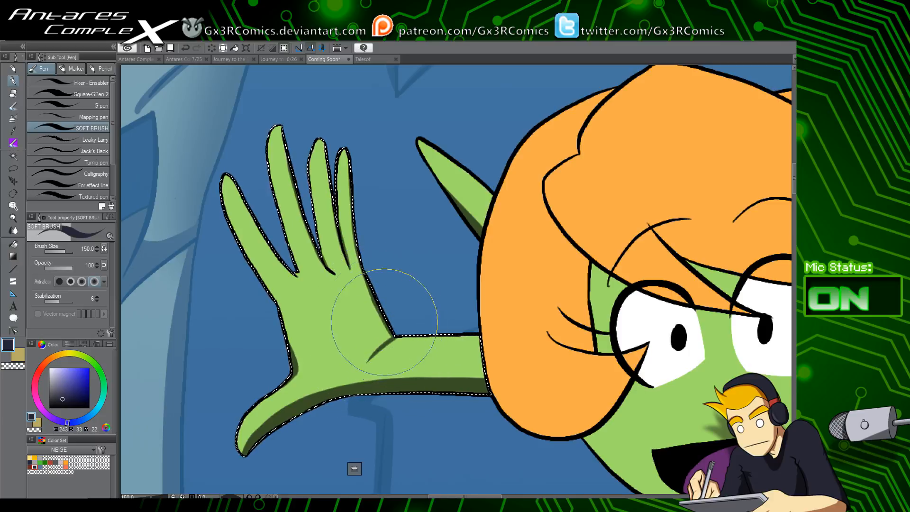
Shade the inner edge of the index finger down to its base, redoing the stroke until it fits
drag(445, 328, 412, 314)
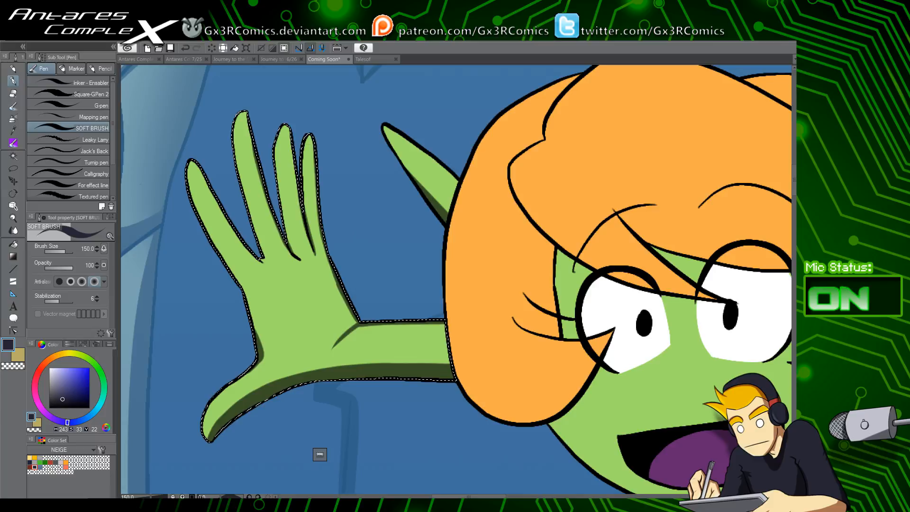
key(ctrl+z)
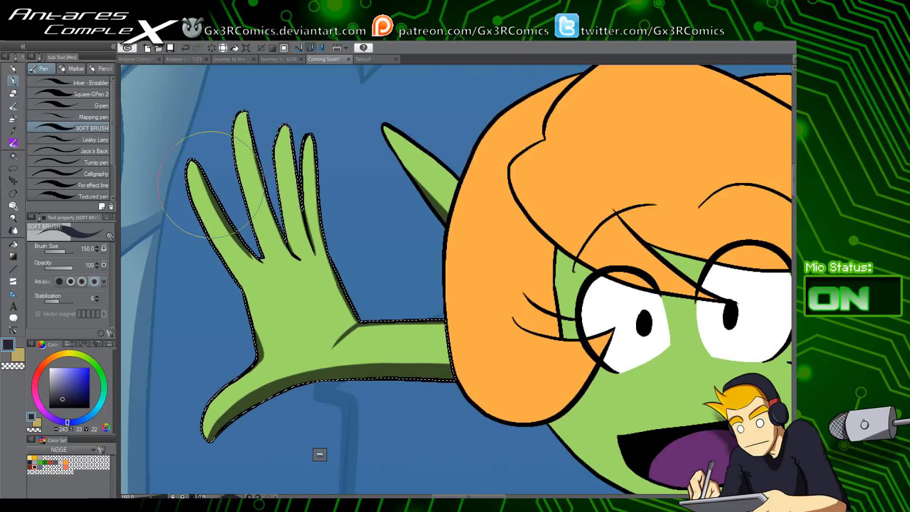
drag(210, 190, 266, 269)
key(ctrl+z)
key(ctrl+z)
drag(232, 227, 266, 263)
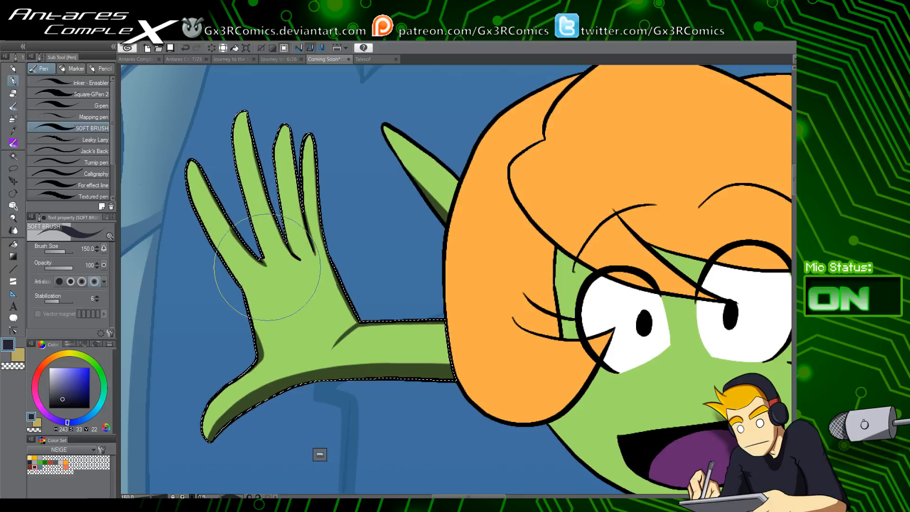
key(ctrl+z)
drag(229, 224, 266, 266)
key(ctrl+z)
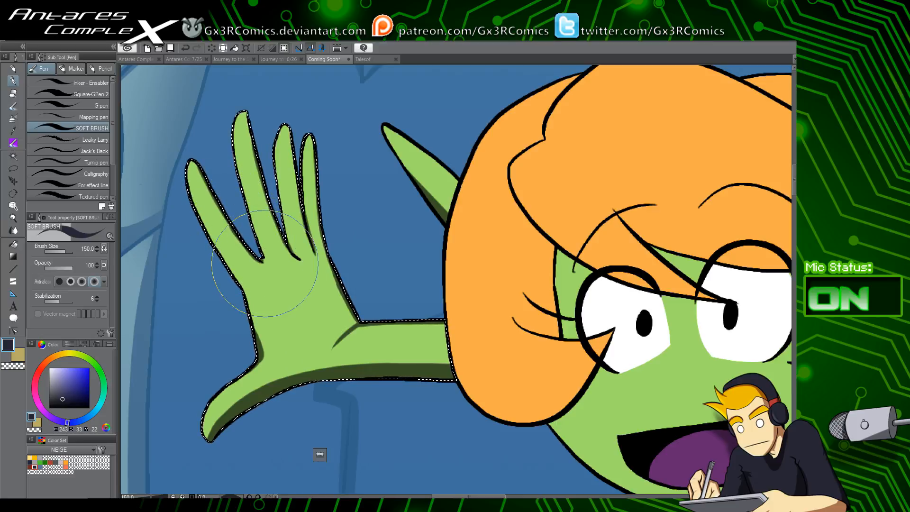
Paint a soft shadow on the forearm where it meets the hair using the Soft airbrush at size 250, and clear the selection
drag(392, 390, 385, 327)
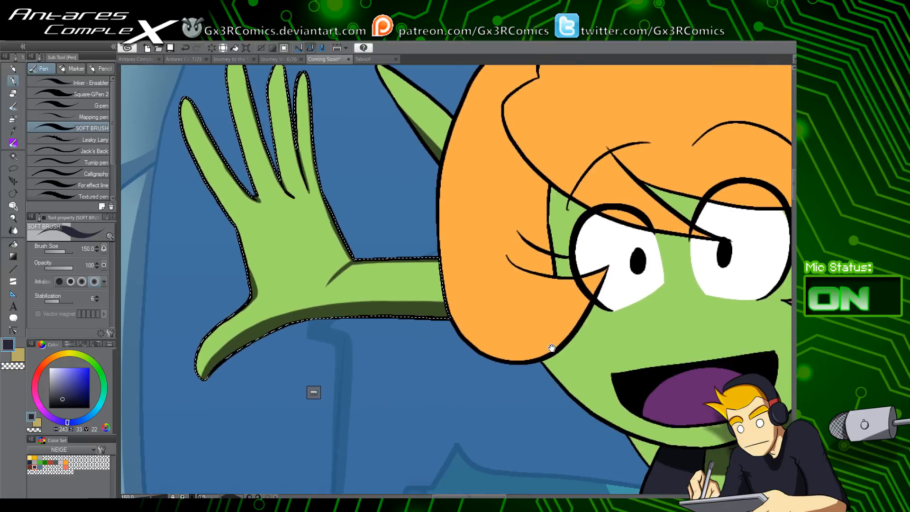
drag(545, 345, 361, 302)
key(b)
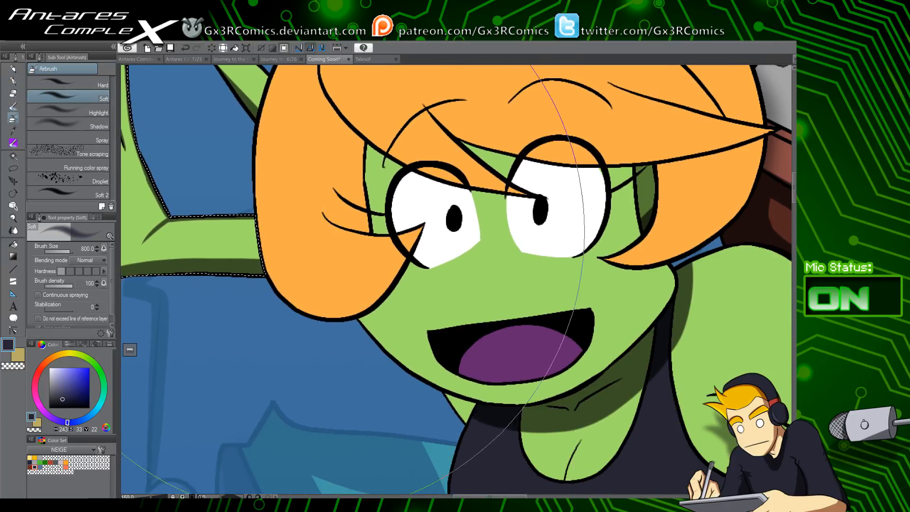
key(bracketleft)
key(bracketleft)
key(bracketleft)
key(bracketleft)
key(bracketleft)
key(bracketleft)
mouse_move(275, 211)
mouse_down()
mouse_move(283, 242)
mouse_move(283, 209)
mouse_up()
key(ctrl+d)
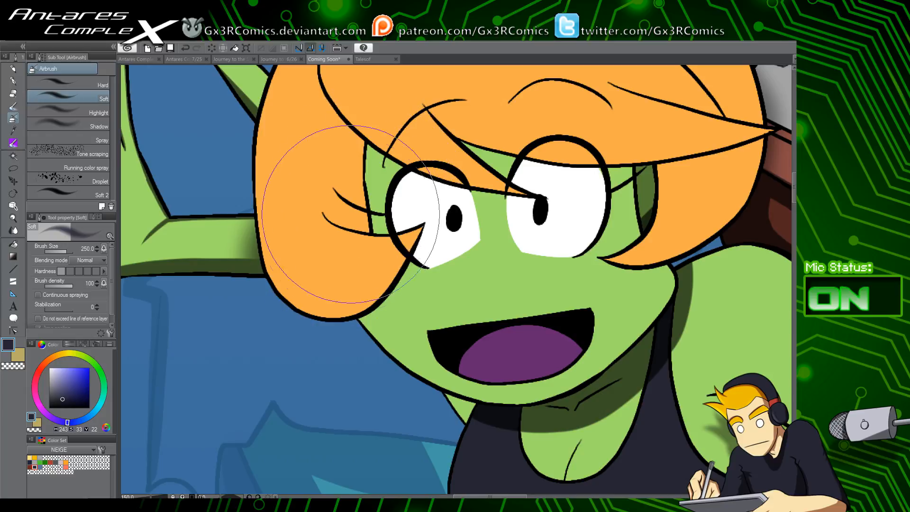
Auto-select the face skin and try SOFT BRUSH shadow strokes on the jaw just below the hair
drag(474, 144, 316, 90)
key(w)
click(275, 315)
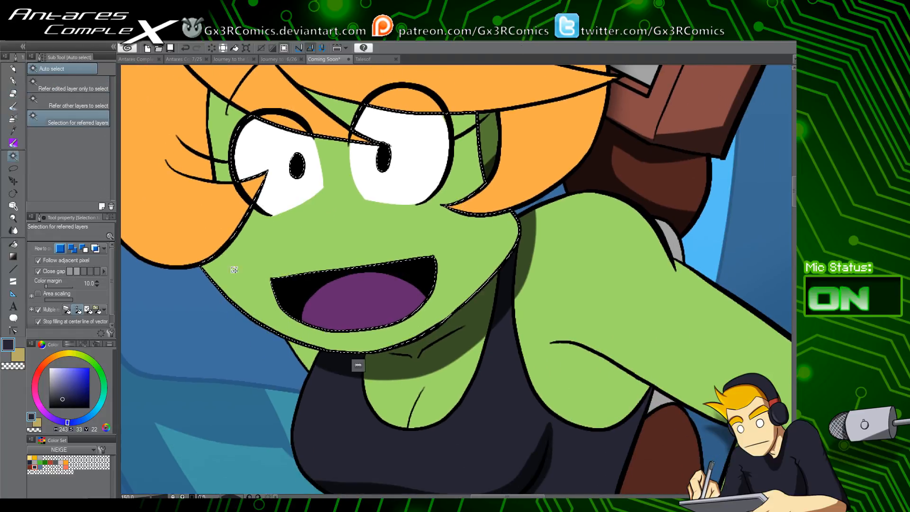
key(p)
key(ctrl+z)
mouse_move(198, 259)
mouse_down()
mouse_move(210, 279)
mouse_move(337, 370)
mouse_up()
key(ctrl+z)
drag(208, 237, 241, 320)
key(ctrl+z)
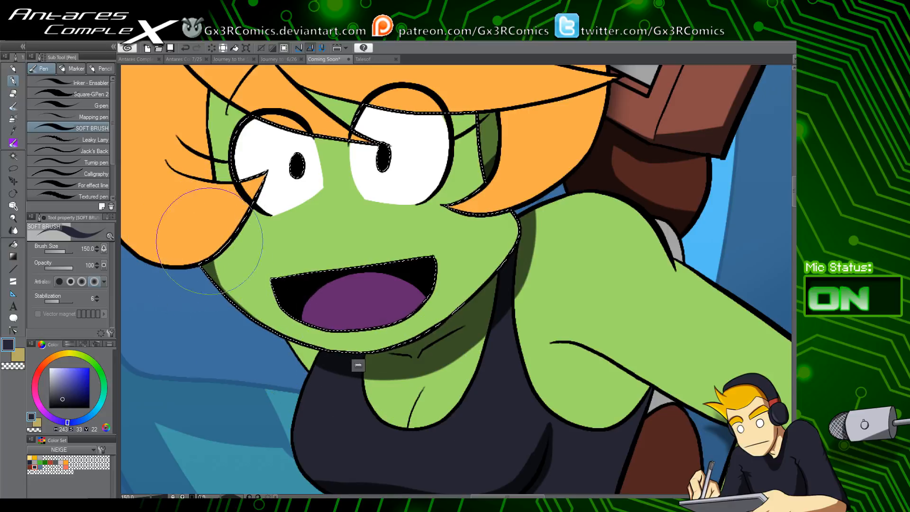
Shade the jawline from the hair toward the chin, and the cheek beneath the opposite hair lock, redoing strokes as needed
drag(209, 241, 339, 351)
key(ctrl+z)
drag(208, 256, 281, 329)
drag(214, 294, 397, 369)
key(ctrl+z)
drag(215, 294, 310, 347)
key(ctrl+z)
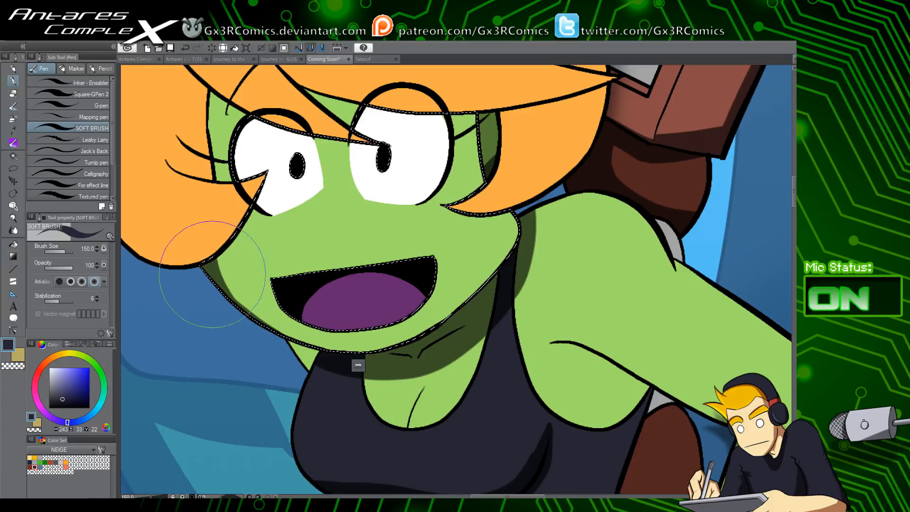
drag(215, 279, 291, 348)
key(ctrl+z)
mouse_move(230, 299)
mouse_down()
mouse_move(359, 360)
mouse_move(493, 306)
mouse_move(388, 345)
mouse_move(504, 271)
mouse_up()
key(ctrl+z)
key(ctrl+z)
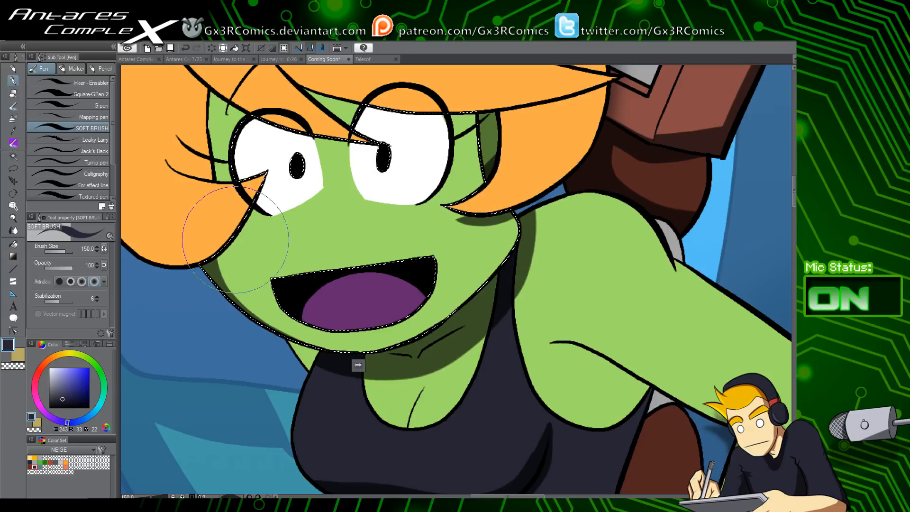
Shade the cheek beneath the large hair lock and the strip of skin at the temple beside the eye
key(ctrl+z)
drag(165, 252, 211, 209)
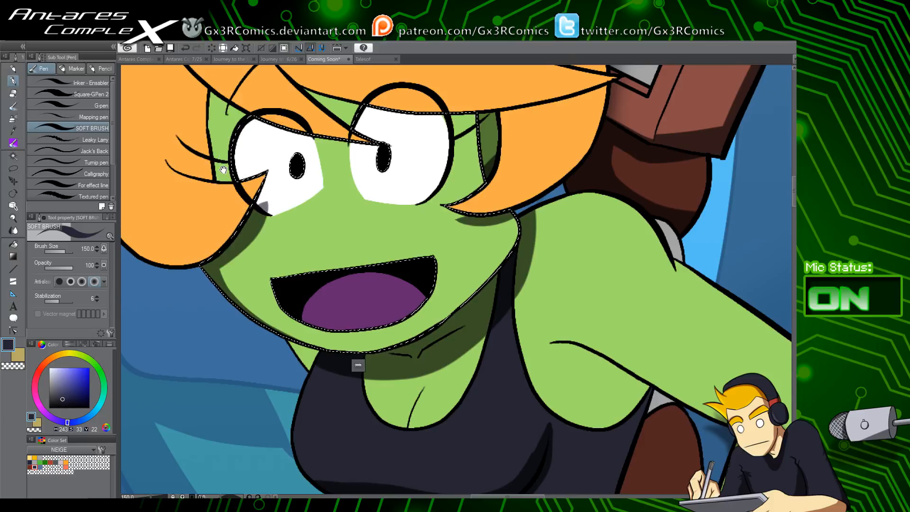
drag(223, 169, 226, 217)
key(w)
key(p)
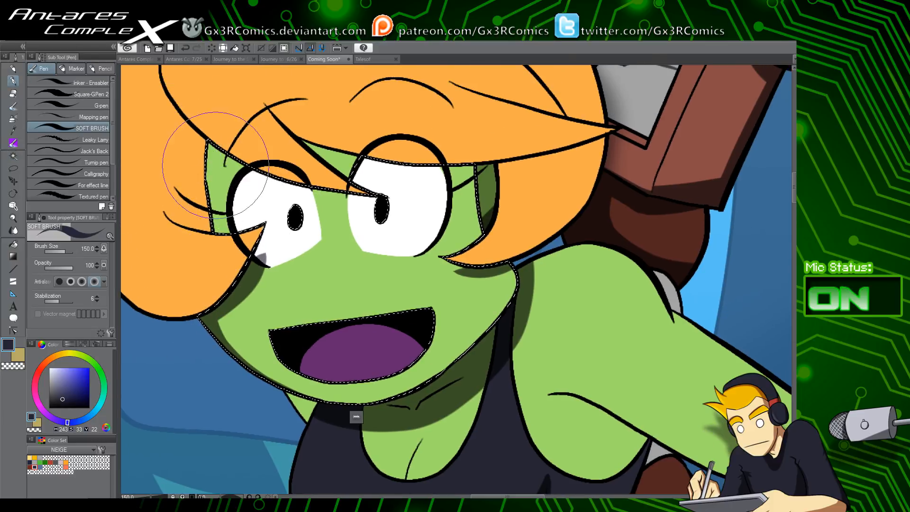
drag(217, 159, 214, 177)
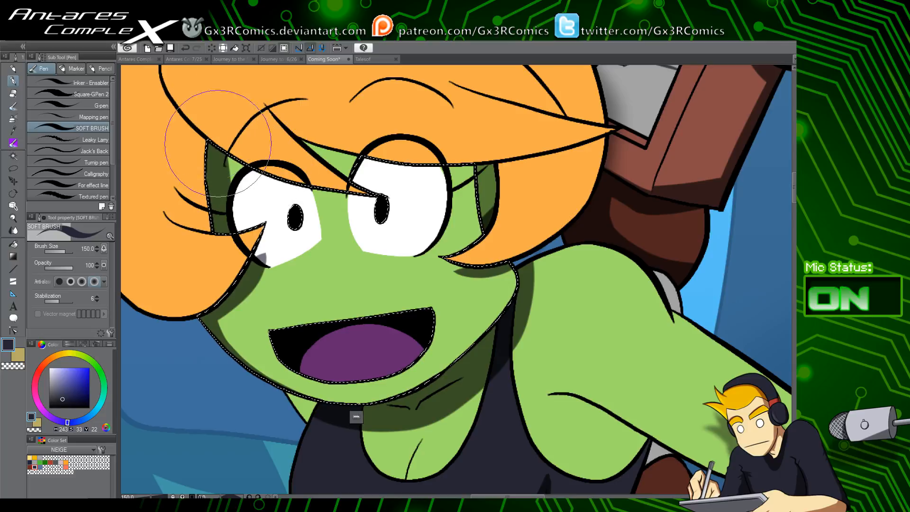
Add the skin gap between the bangs to the selection and shade beneath the bangs across the first eye at brush size 250
key(w)
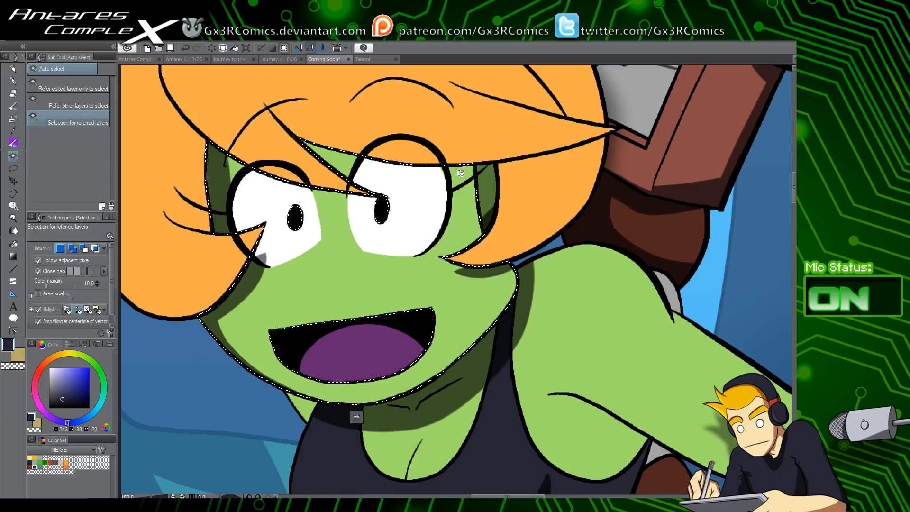
key(p)
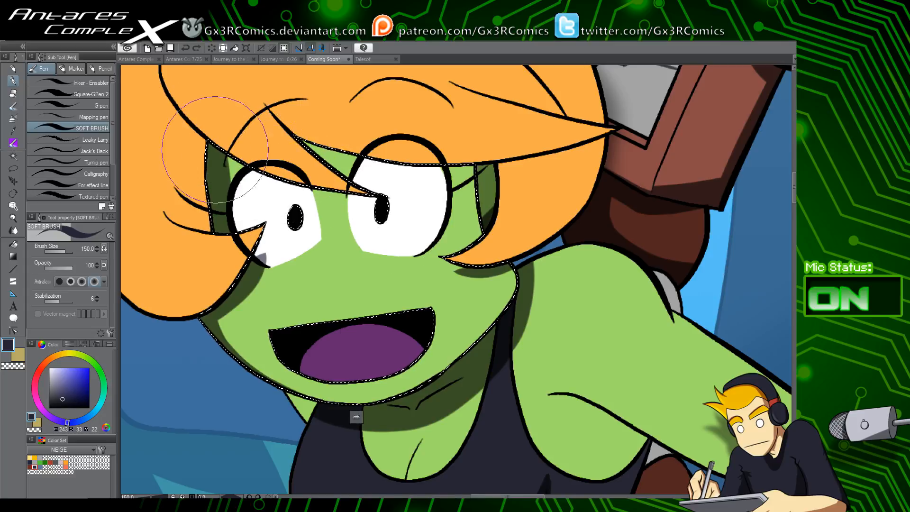
key(])
key(])
key(])
drag(211, 152, 378, 212)
key(ctrl+z)
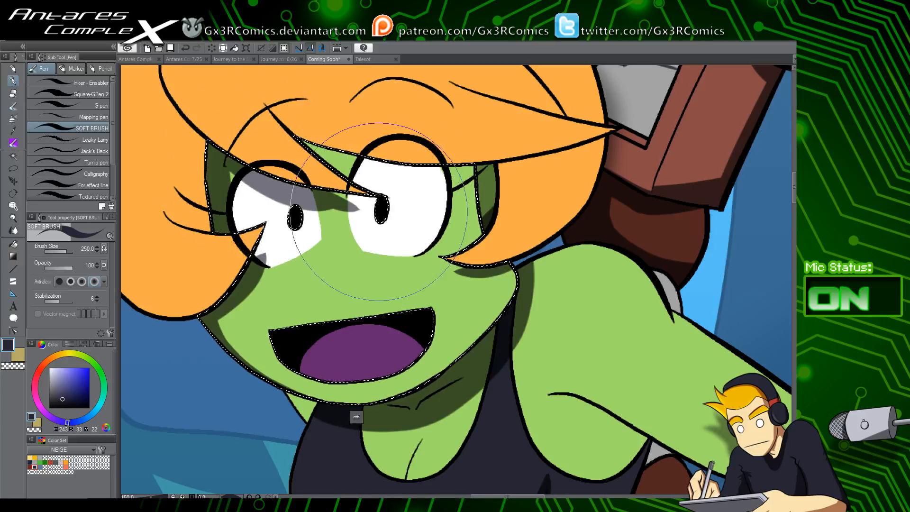
Extend the dark shadow beneath the bangs over the forehead gap, the second eye and the adjacent temple
key(c)
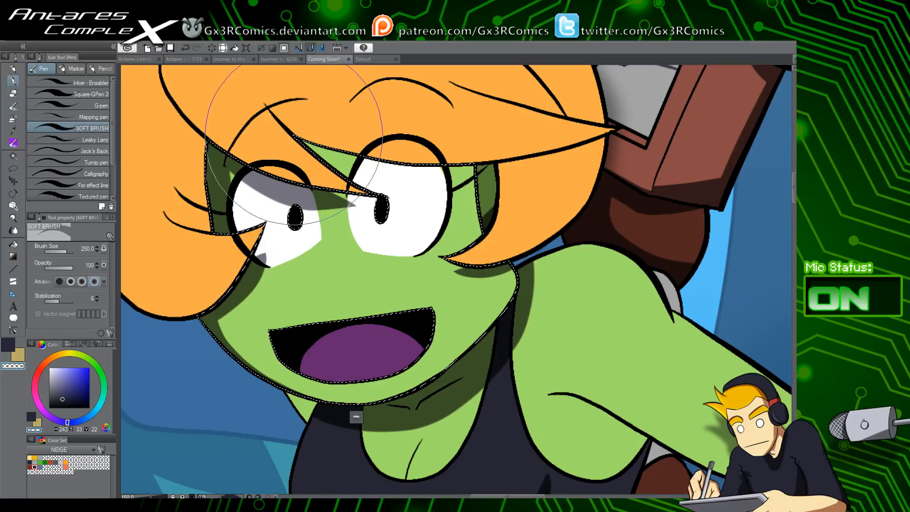
key(x)
key(x)
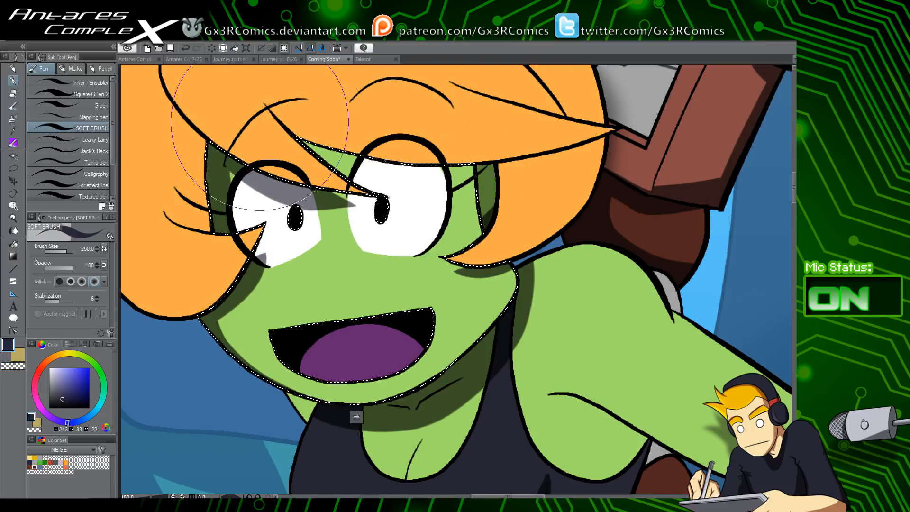
drag(260, 130, 476, 169)
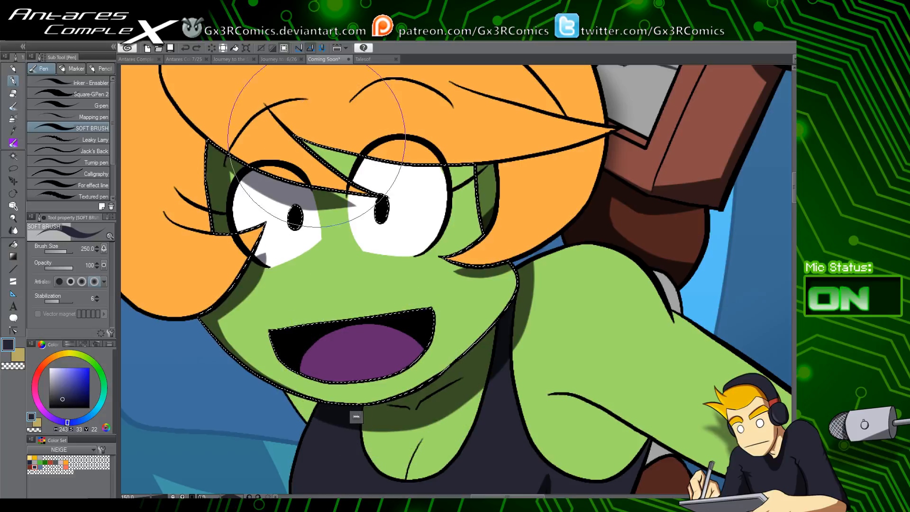
mouse_move(260, 130)
mouse_down()
mouse_move(380, 160)
mouse_move(527, 124)
mouse_up()
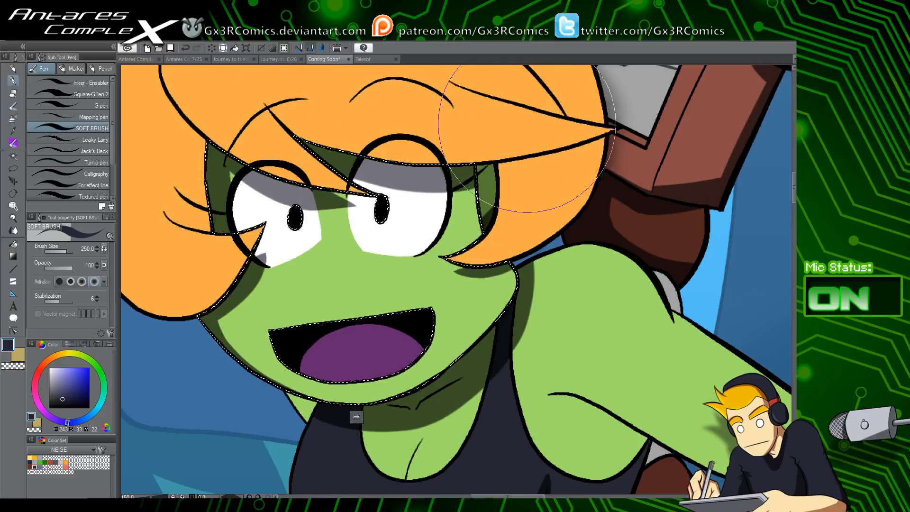
Soften the lower edges of the shadows on both eye whites using the Soft airbrush with transparent color
key(b)
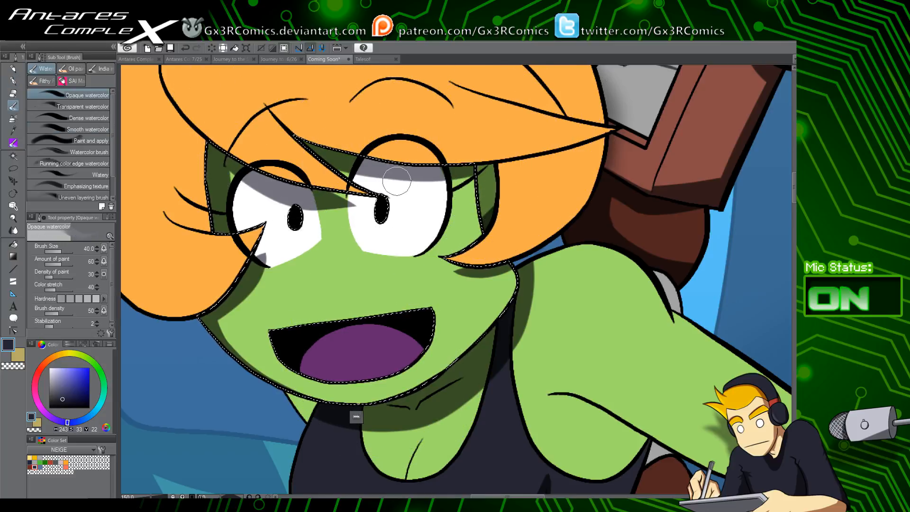
key(b)
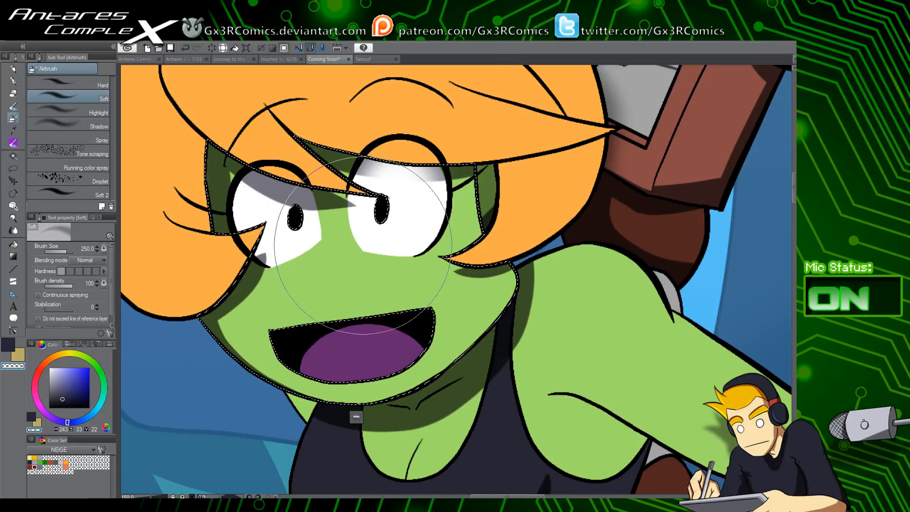
drag(443, 335, 413, 306)
key(x)
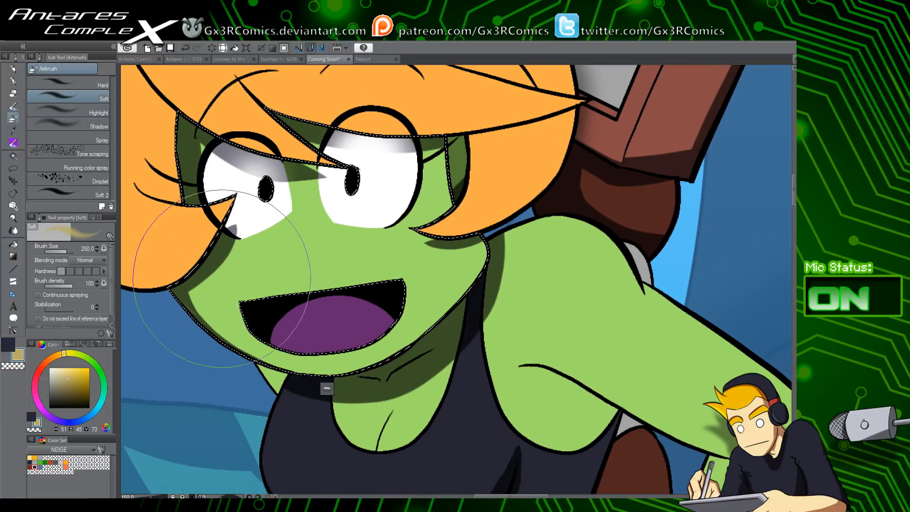
key(i)
click(410, 177)
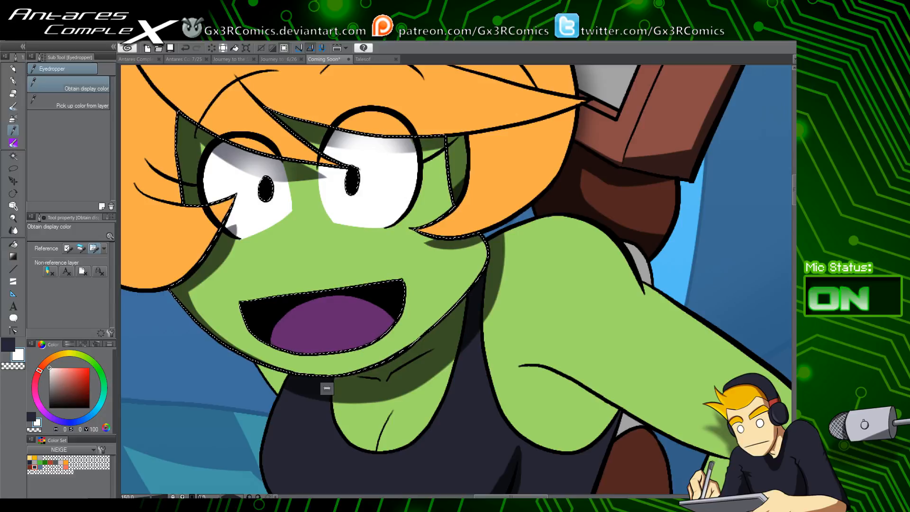
key(p)
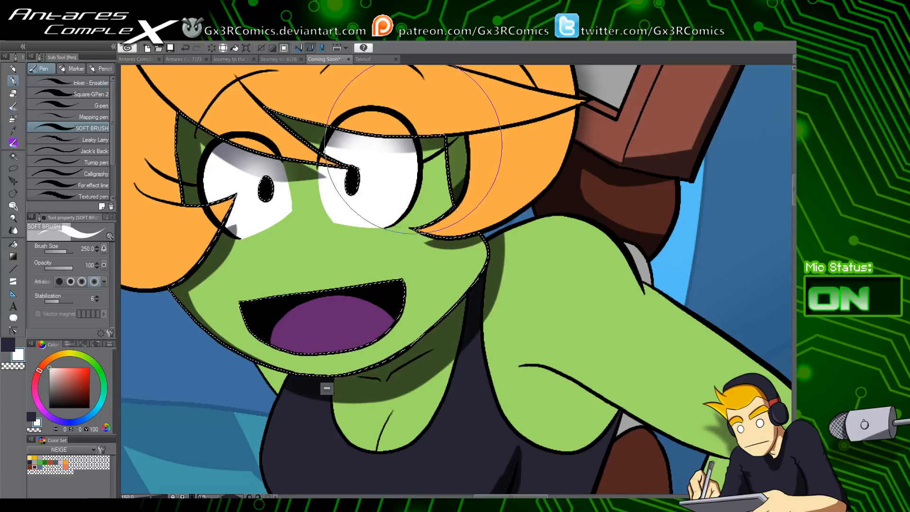
drag(365, 328, 375, 326)
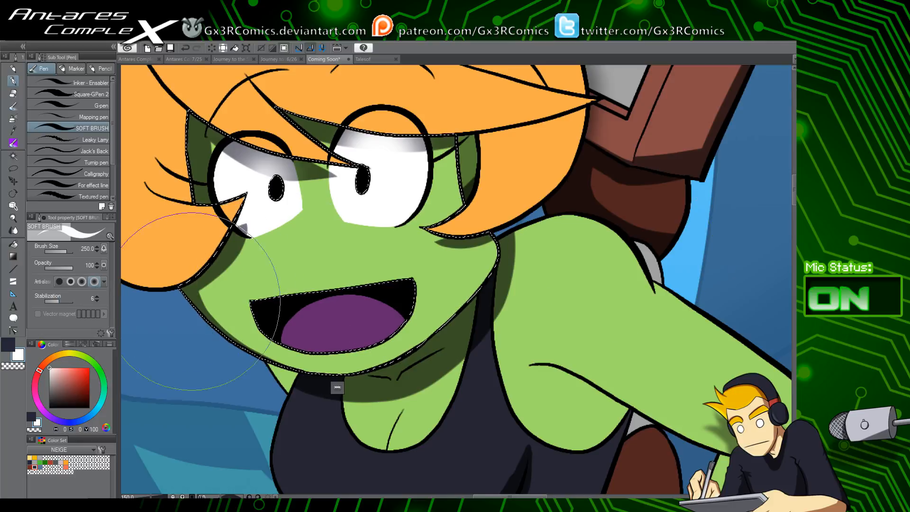
Sample the tongue's purple and paint a small oval spot on each cheek beside the hair locks with the G-pen
alt+click(335, 325)
click(15, 81)
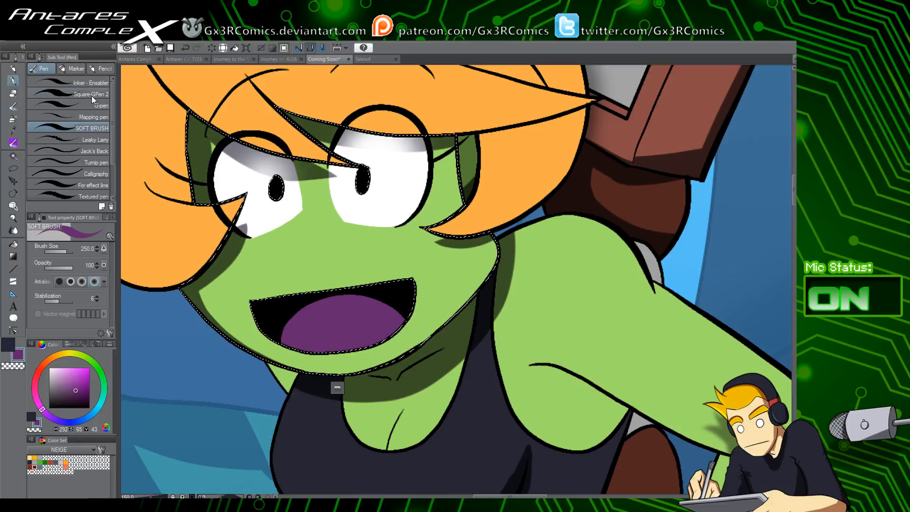
click(94, 103)
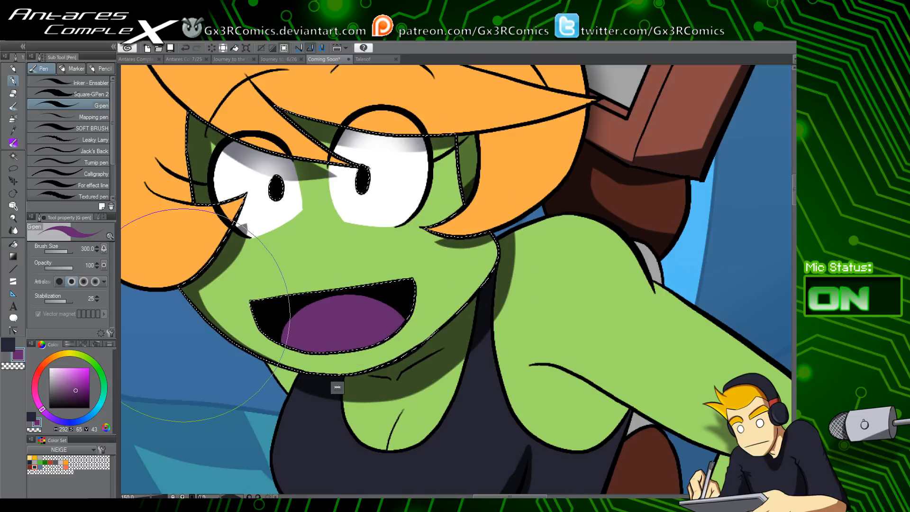
click(435, 241)
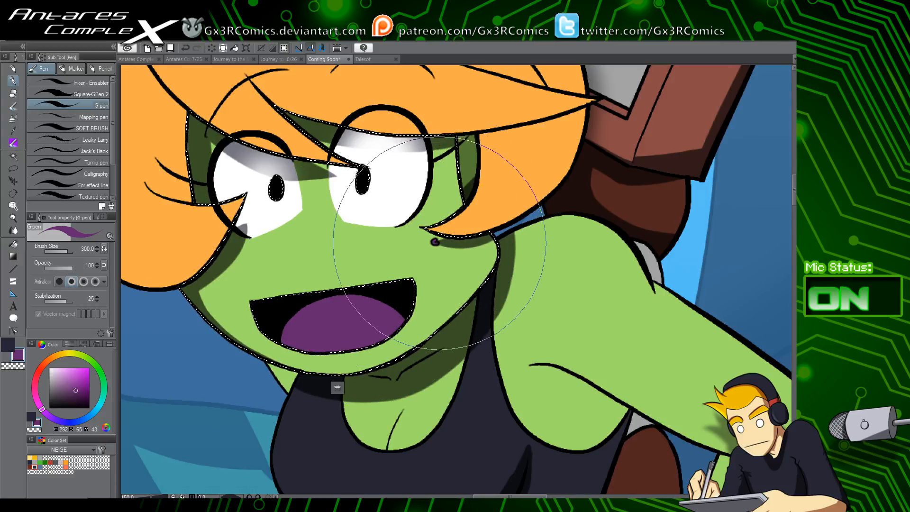
drag(435, 242, 441, 241)
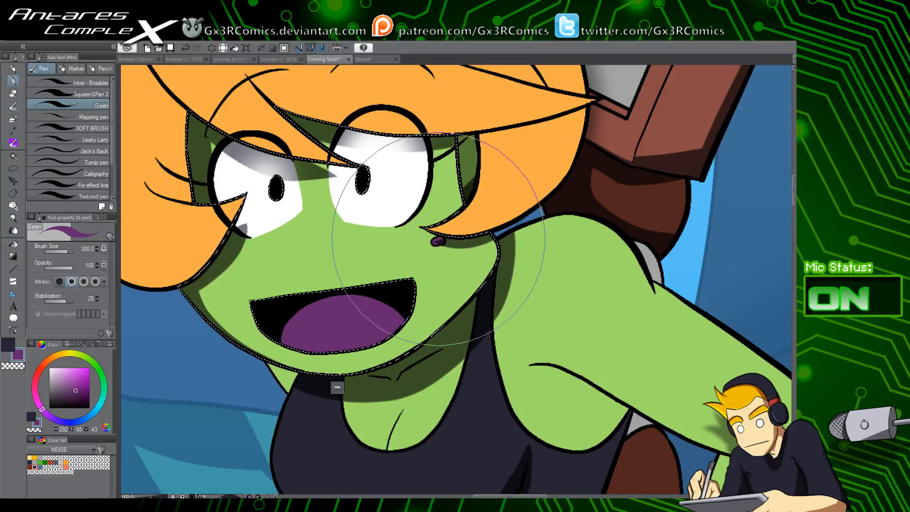
click(237, 256)
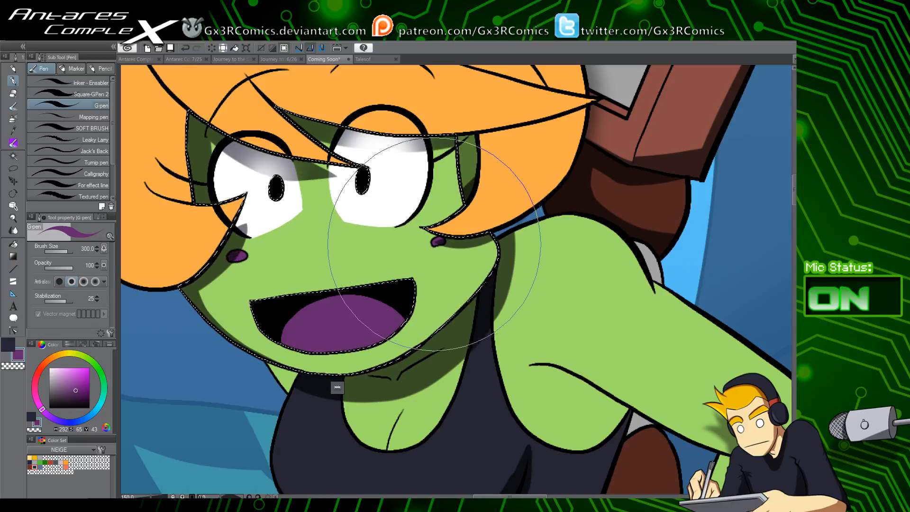
mouse_move(433, 244)
mouse_down()
mouse_move(446, 243)
mouse_move(430, 242)
mouse_up()
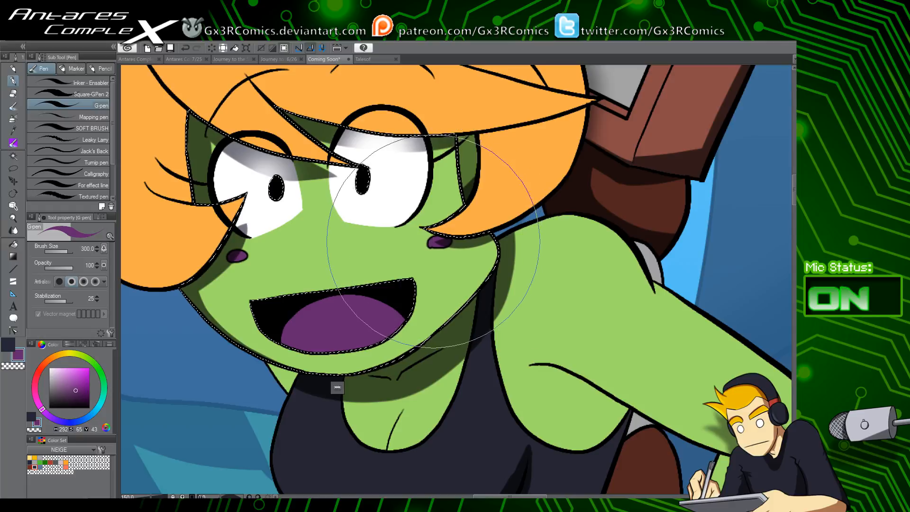
Clear the selection and paint two small purple spots on the shoulder, one above the other, refining their shapes
drag(356, 260, 411, 276)
drag(228, 325, 472, 293)
drag(395, 168, 314, 370)
drag(614, 295, 339, 329)
drag(472, 308, 472, 148)
drag(451, 361, 415, 214)
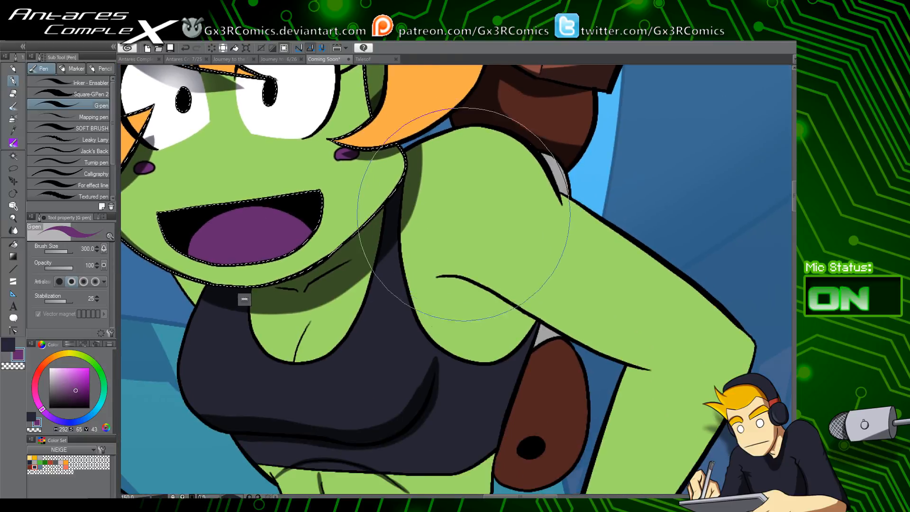
key(ctrl+d)
click(444, 225)
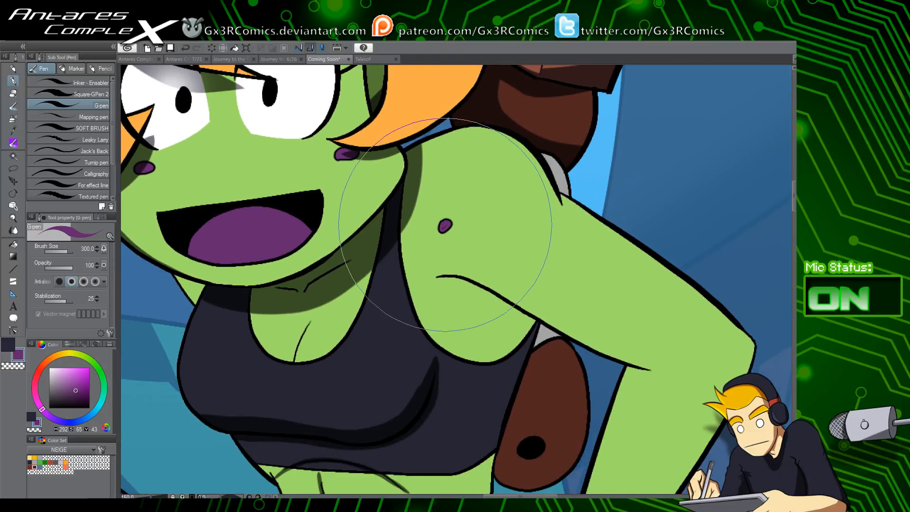
click(468, 191)
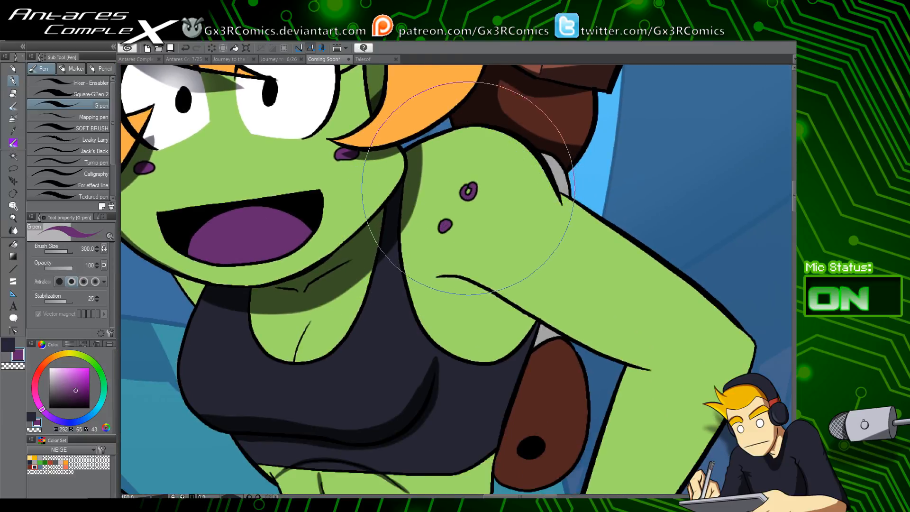
drag(468, 191, 469, 185)
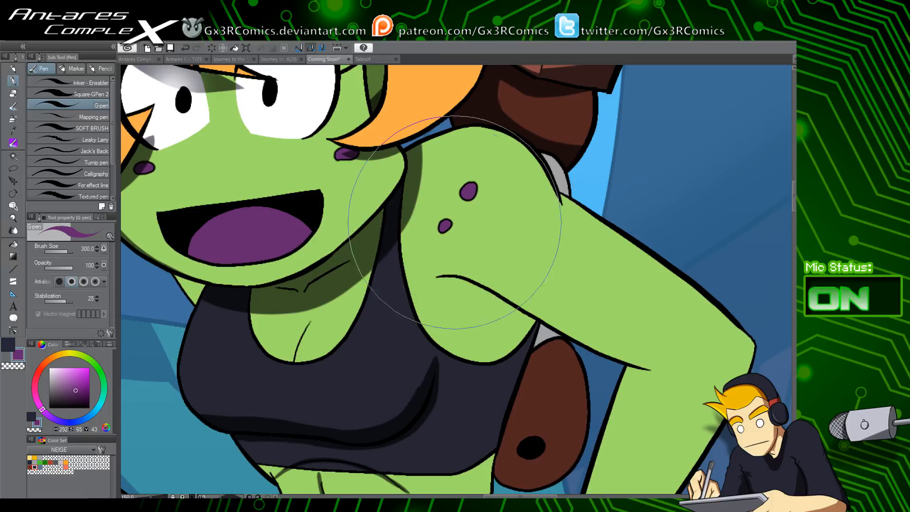
drag(446, 223, 441, 230)
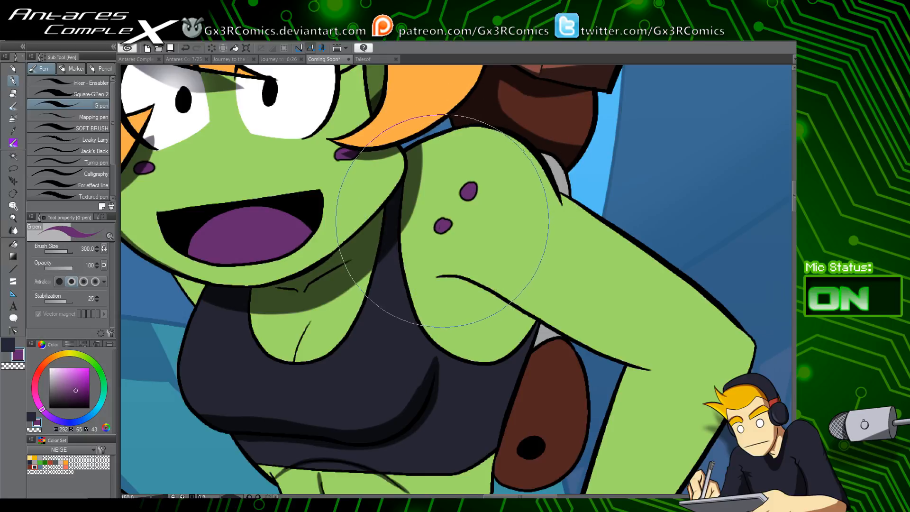
Switch back to the dark shadow color with the SOFT BRUSH pen and select the green skin of the bent arm
mouse_move(554, 274)
mouse_down()
mouse_move(511, 141)
mouse_move(513, 239)
mouse_move(500, 330)
mouse_up()
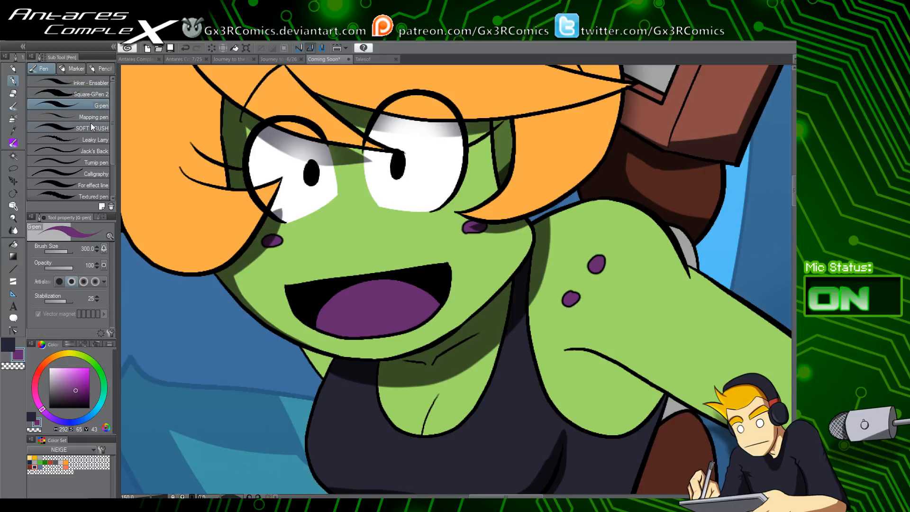
click(80, 95)
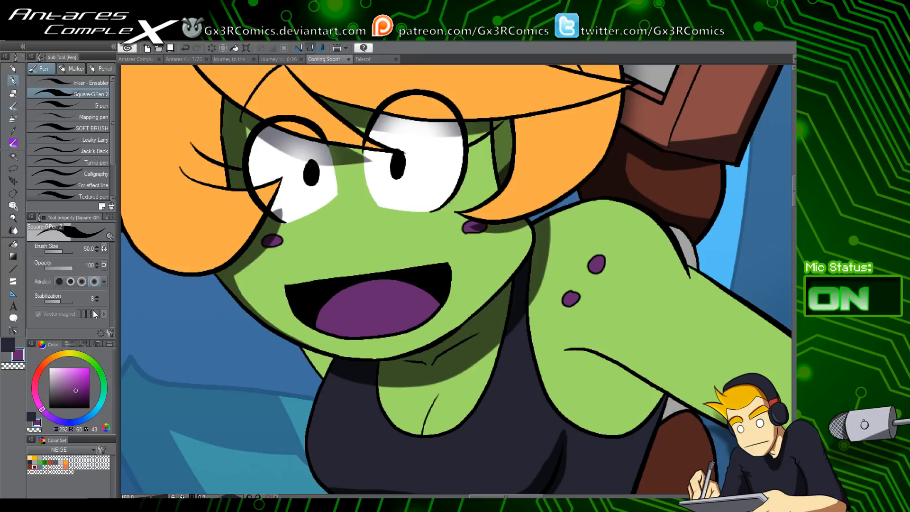
key(x)
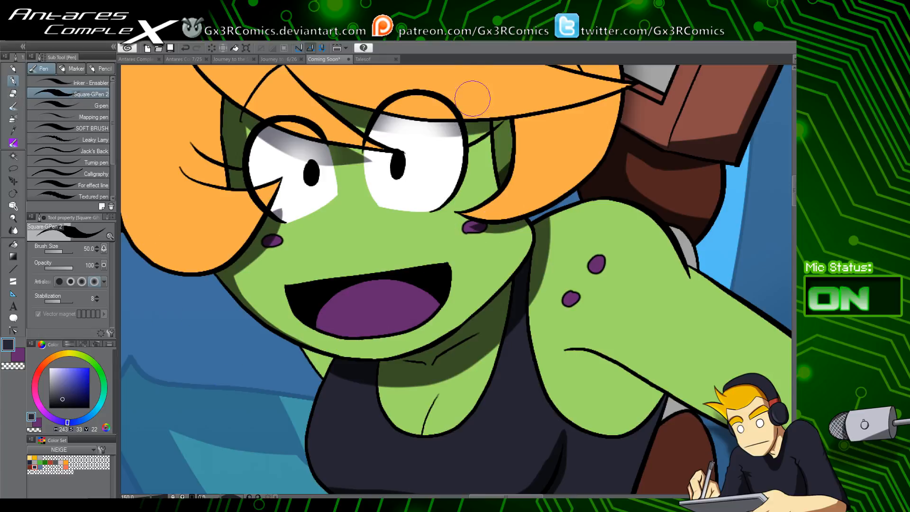
drag(397, 428, 415, 322)
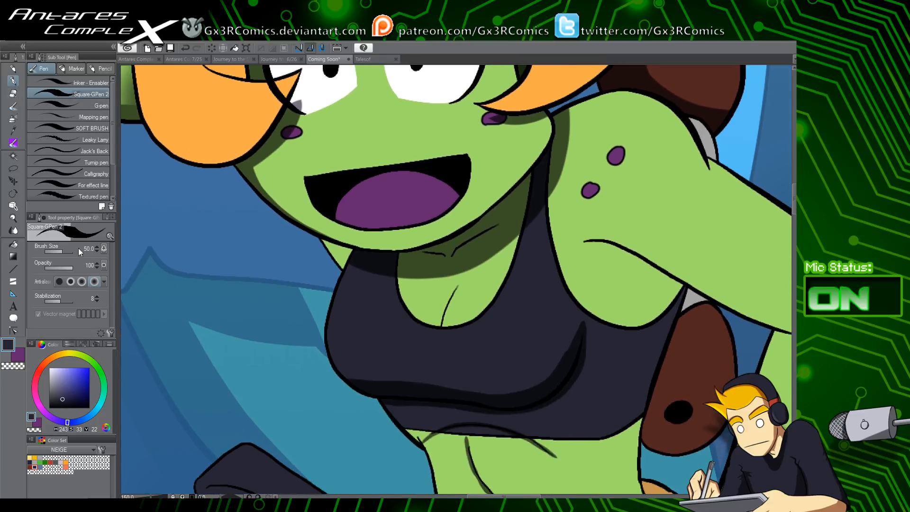
click(92, 128)
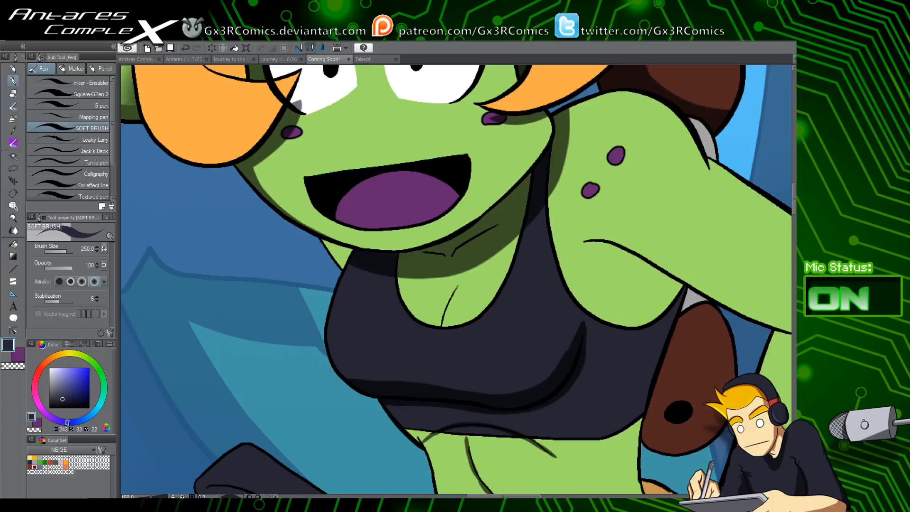
drag(577, 369, 423, 354)
drag(436, 291, 367, 291)
key(w)
click(392, 222)
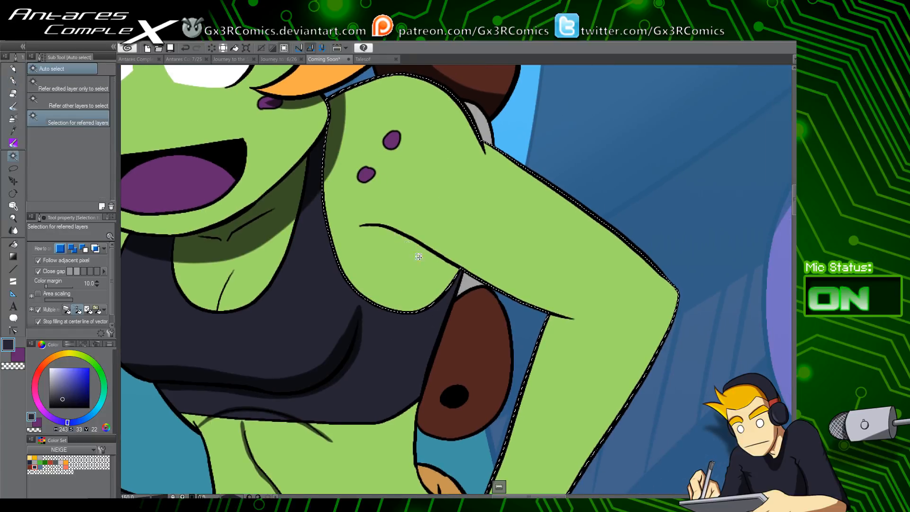
Shade beneath the armpit crease down to the edge of the top, redoing the first stroke
key(p)
drag(353, 224, 498, 295)
key(ctrl+z)
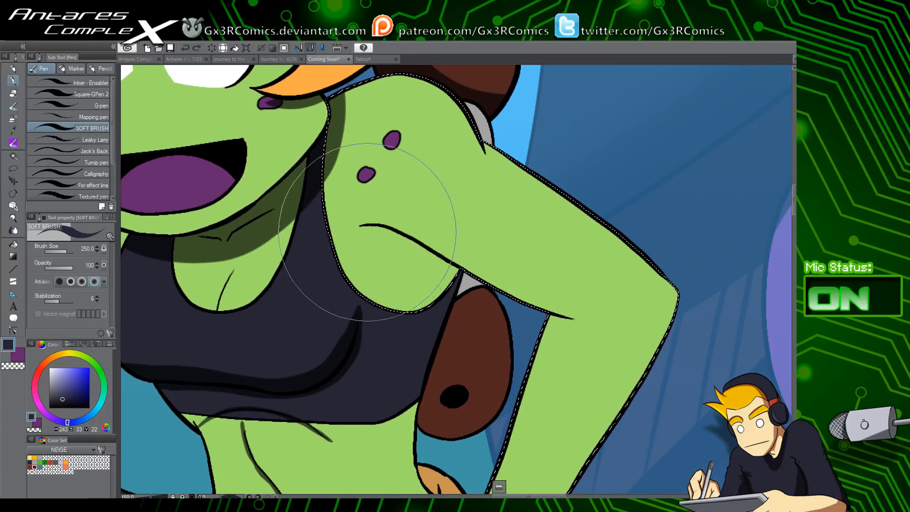
drag(353, 226, 436, 272)
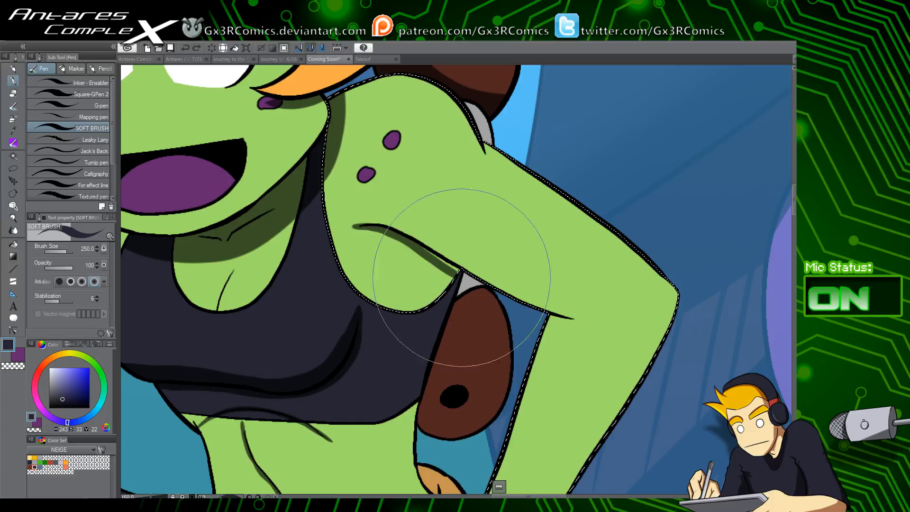
Reduce the brush size to 150 and extend the shadow along the upper arm's underside and into the inner elbow
mouse_move(372, 224)
mouse_down()
mouse_move(442, 250)
mouse_move(516, 299)
mouse_up()
key(ctrl+z)
key([)
key([)
key([)
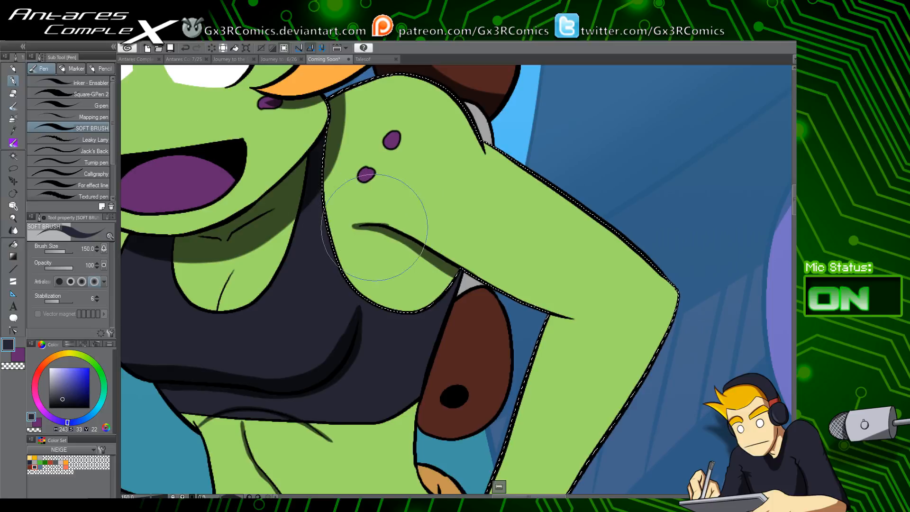
mouse_move(354, 225)
mouse_down()
mouse_move(397, 228)
mouse_move(397, 207)
mouse_move(412, 234)
mouse_move(389, 232)
mouse_move(384, 224)
mouse_move(529, 306)
mouse_move(512, 302)
mouse_move(459, 265)
mouse_move(571, 316)
mouse_move(484, 261)
mouse_up()
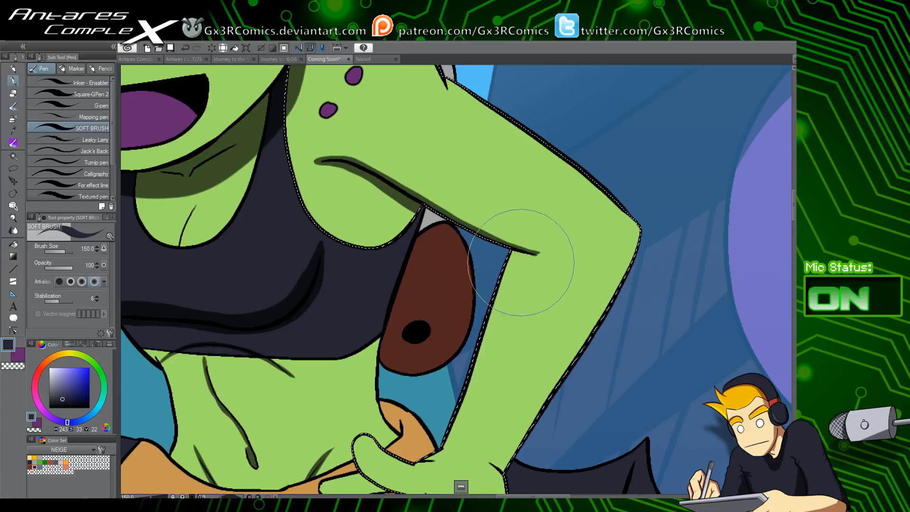
drag(520, 252, 503, 281)
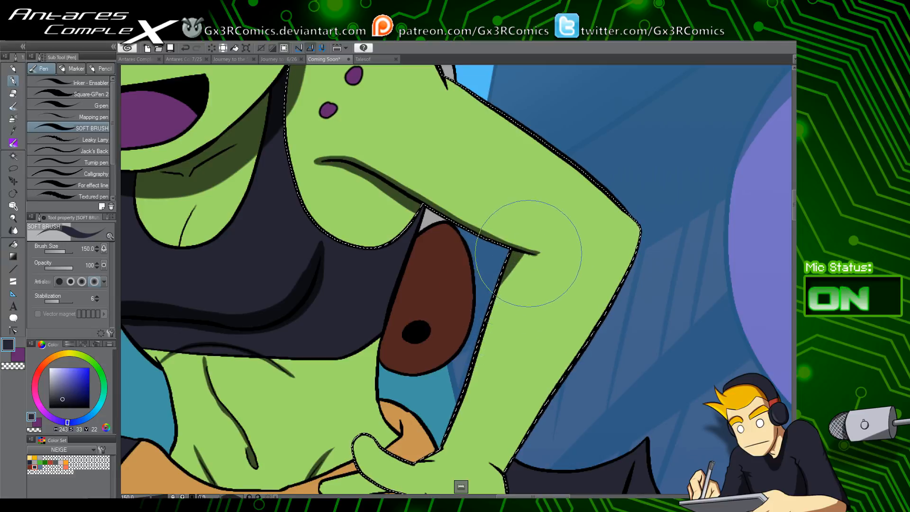
drag(483, 332, 510, 254)
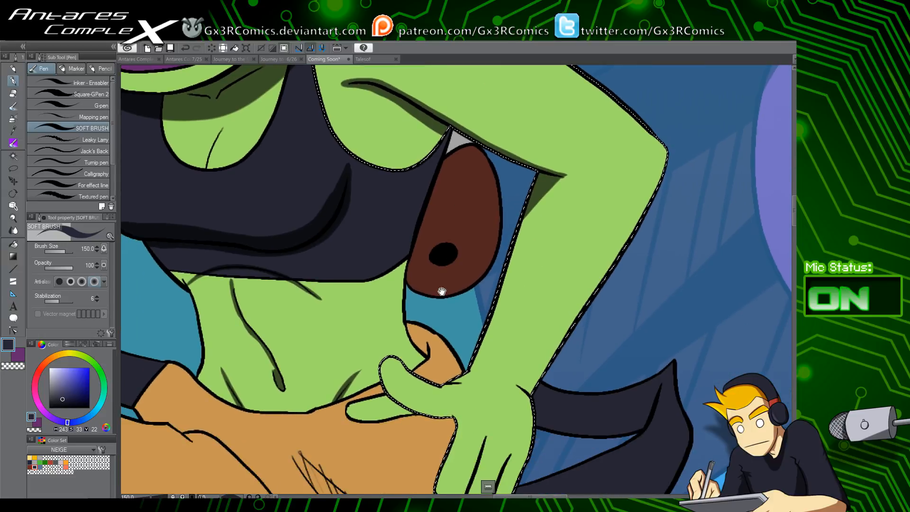
Shade the crease where the back of the shoulder meets the upper arm, redoing the first stroke
drag(550, 215, 442, 333)
drag(382, 189, 420, 269)
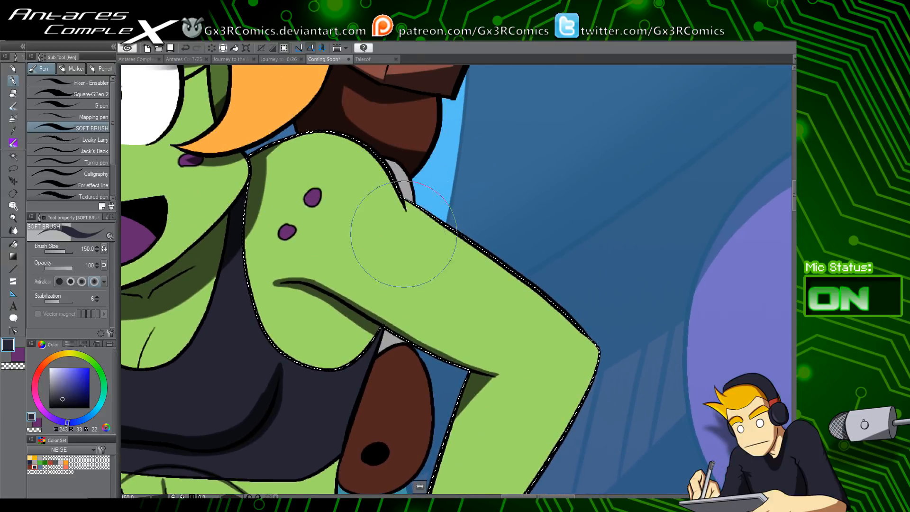
key(ctrl+z)
mouse_move(385, 159)
mouse_down()
mouse_move(416, 237)
mouse_move(361, 182)
mouse_move(455, 225)
mouse_up()
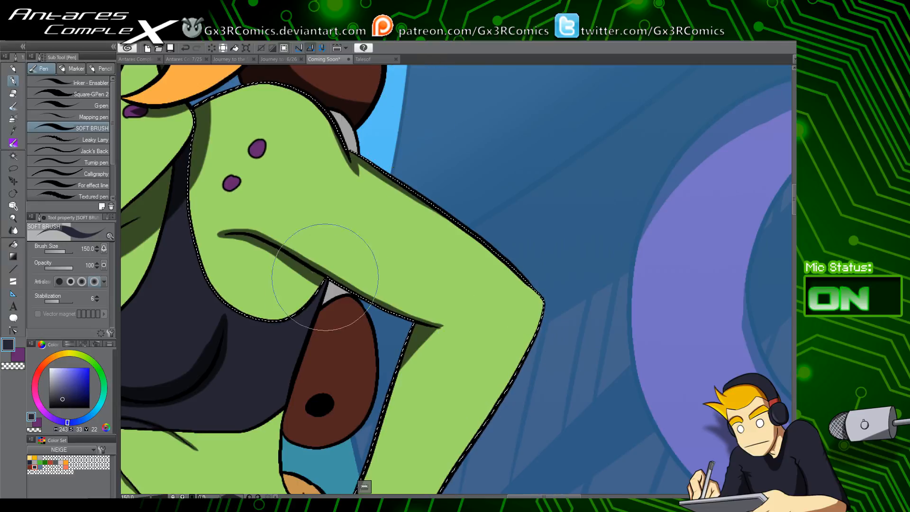
Add the black top and the torso skin to the selection and shade their side beneath the arm down to the waist
key(w)
drag(319, 314, 346, 254)
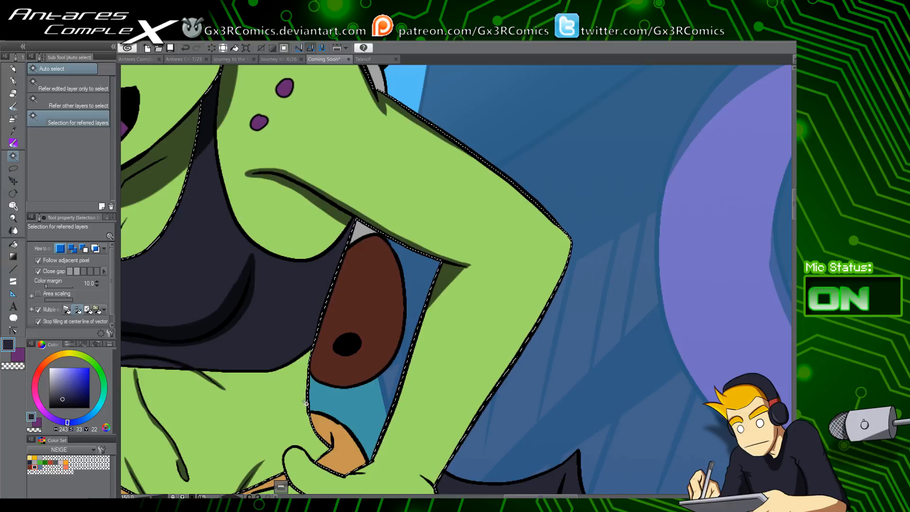
key(p)
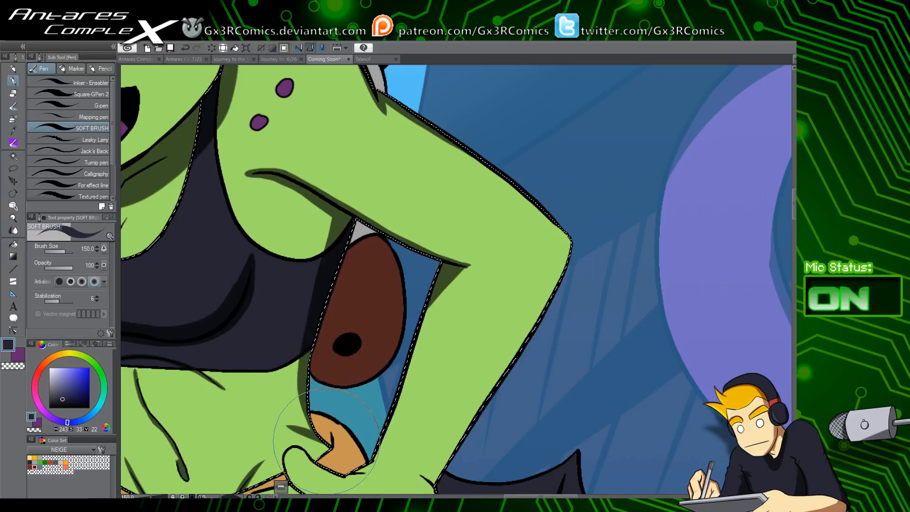
drag(334, 447, 317, 406)
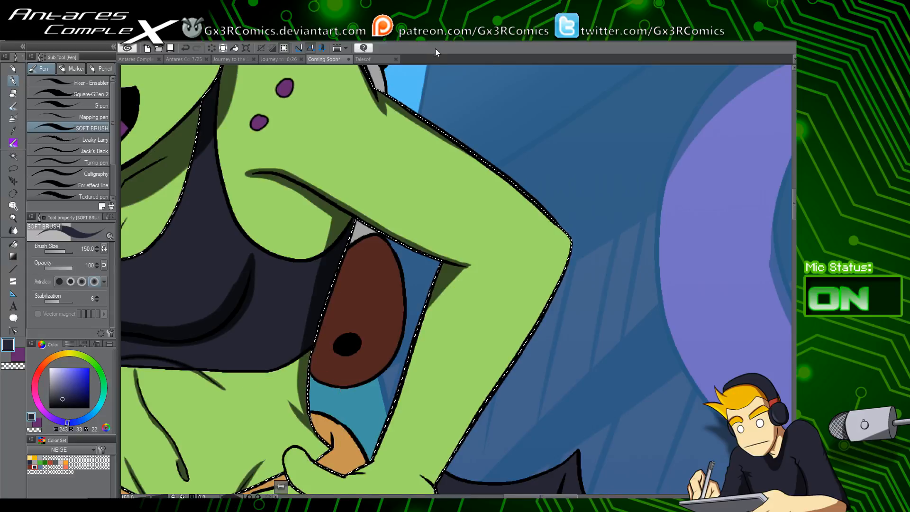
drag(478, 272, 471, 189)
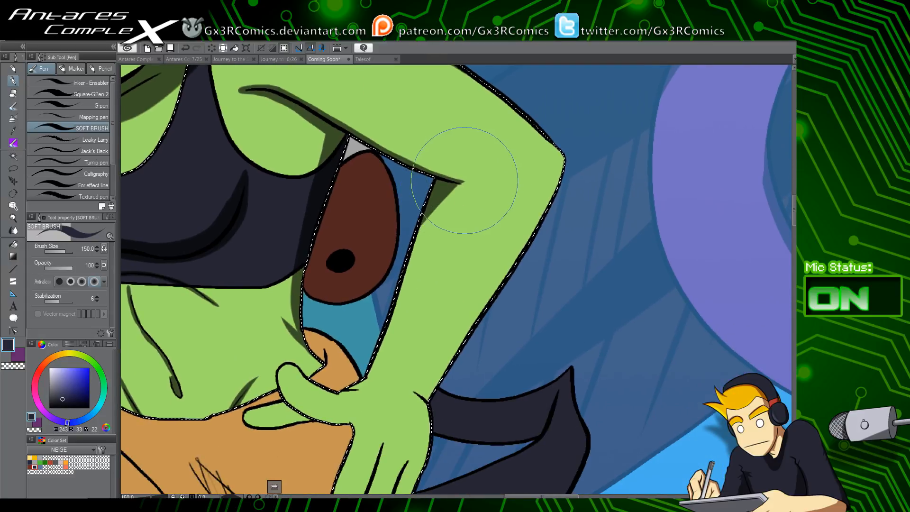
Select the brown shape between the torso and the arm and airbrush a soft shadow along its torso side
click(392, 223)
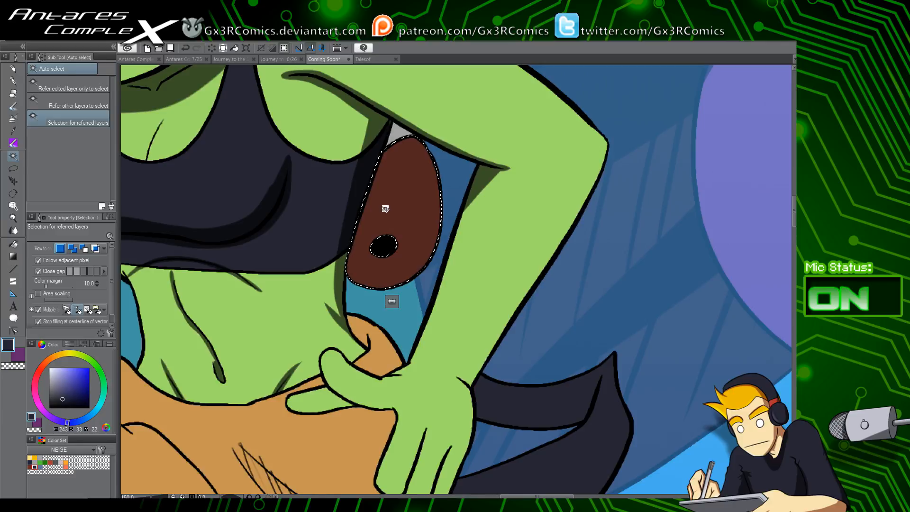
key(b)
mouse_move(382, 214)
mouse_down()
mouse_move(376, 203)
mouse_move(353, 212)
mouse_move(344, 199)
mouse_up()
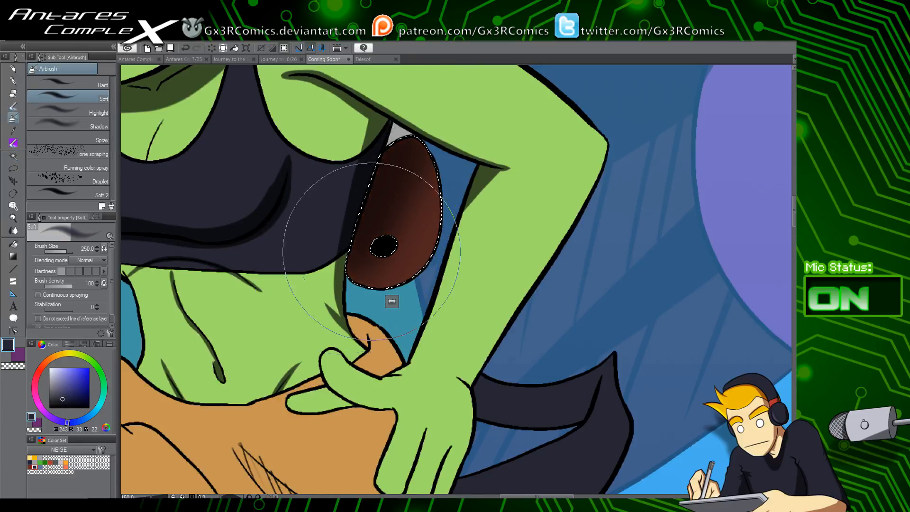
key(ctrl+d)
Shade the small patch of neck skin showing between the chin and the shoulder strap with the SOFT BRUSH
drag(266, 327, 419, 238)
drag(315, 245, 359, 325)
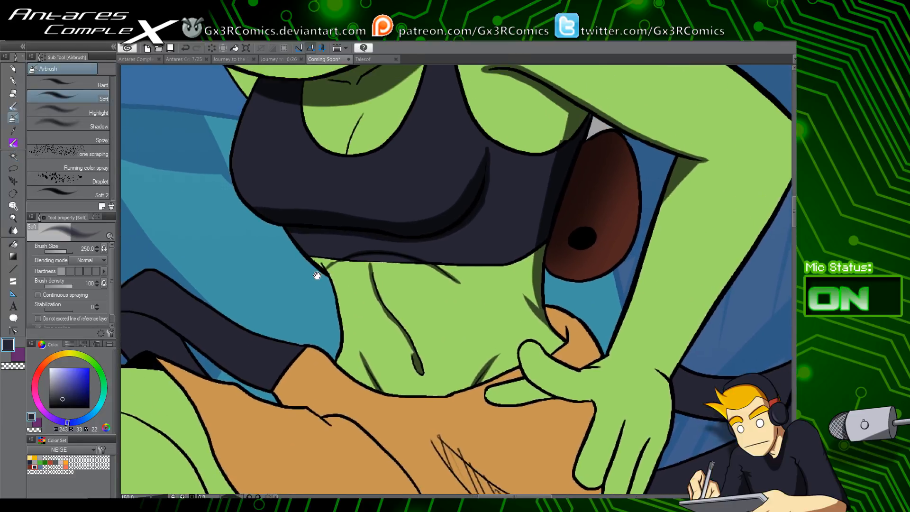
drag(317, 272, 395, 379)
drag(322, 237, 368, 331)
mouse_move(331, 277)
mouse_down()
mouse_move(393, 301)
mouse_move(402, 233)
mouse_up()
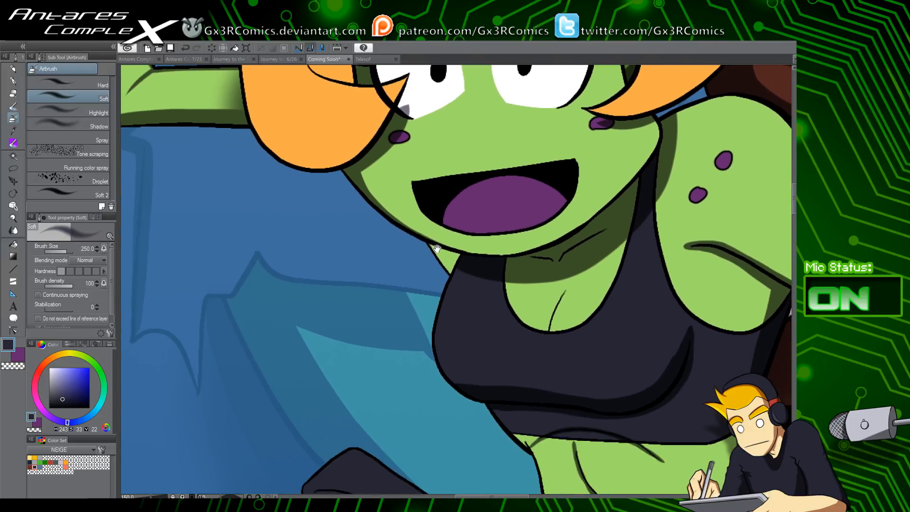
key(p)
drag(446, 271, 457, 287)
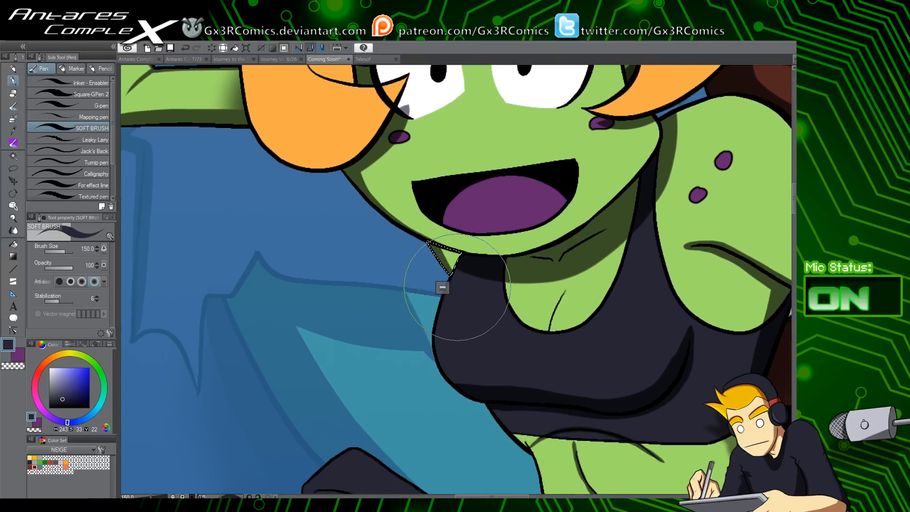
key(ctrl+d)
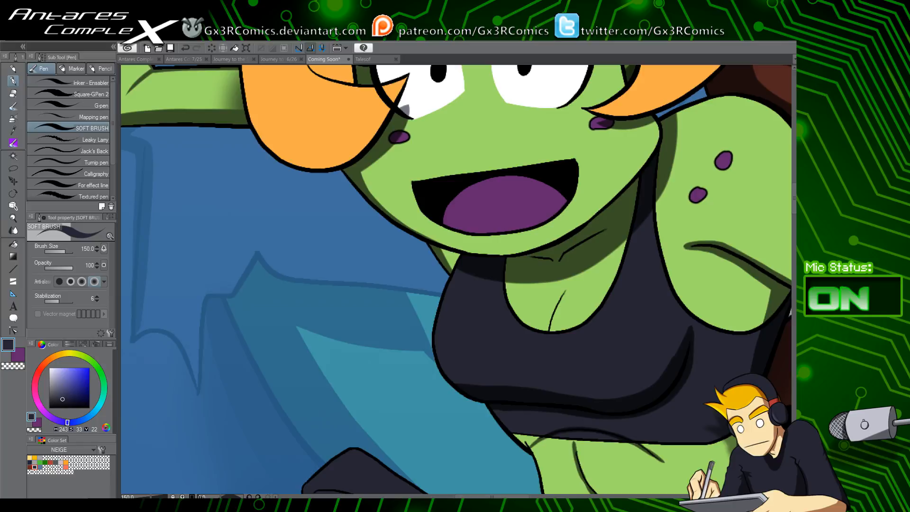
drag(457, 225, 343, 259)
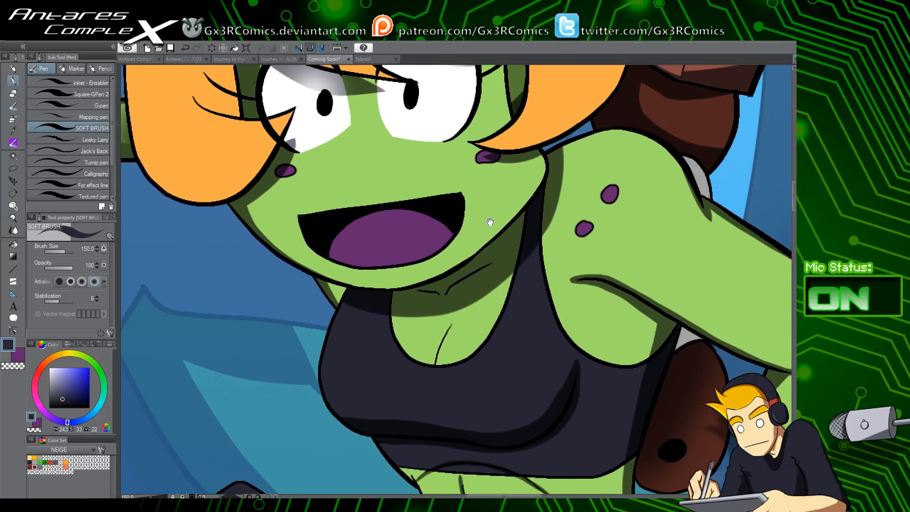
click(428, 274)
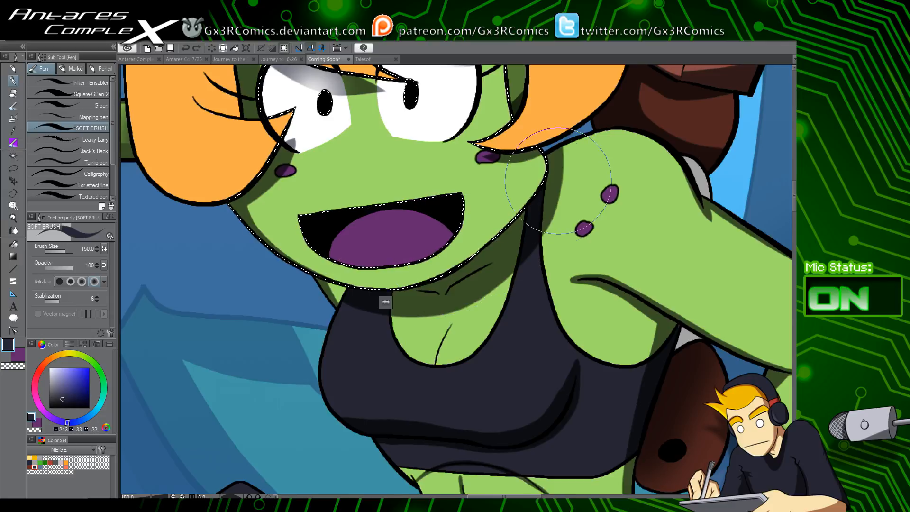
drag(294, 178, 316, 242)
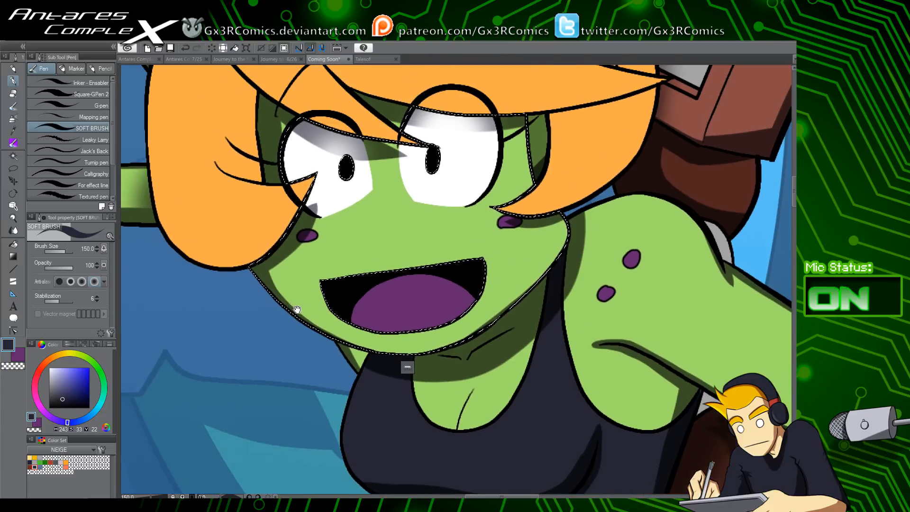
key(ctrl+d)
Select the upper layer of the orange skirt and shade its small waist crease and hatched hip fold, redoing the fold stroke
drag(370, 324, 317, 329)
drag(376, 376, 349, 319)
drag(363, 358, 351, 318)
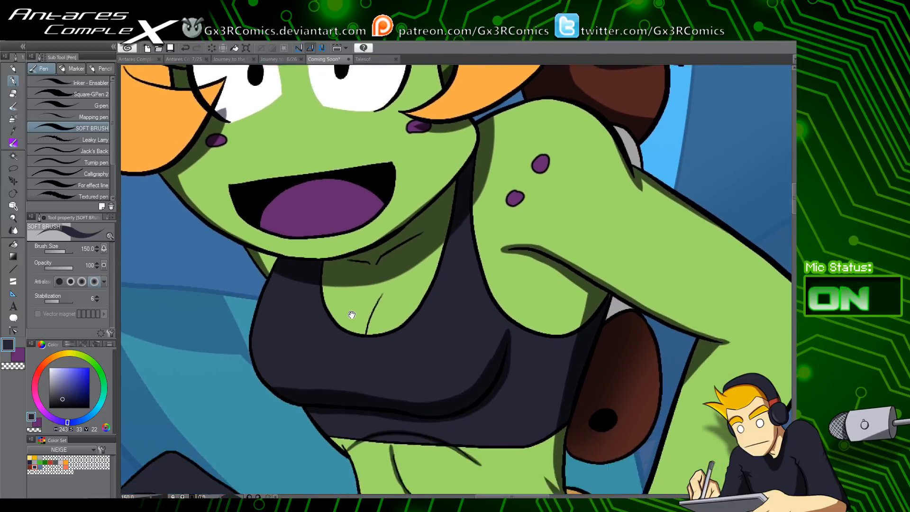
drag(401, 447, 392, 305)
drag(376, 488, 361, 235)
key(w)
click(398, 231)
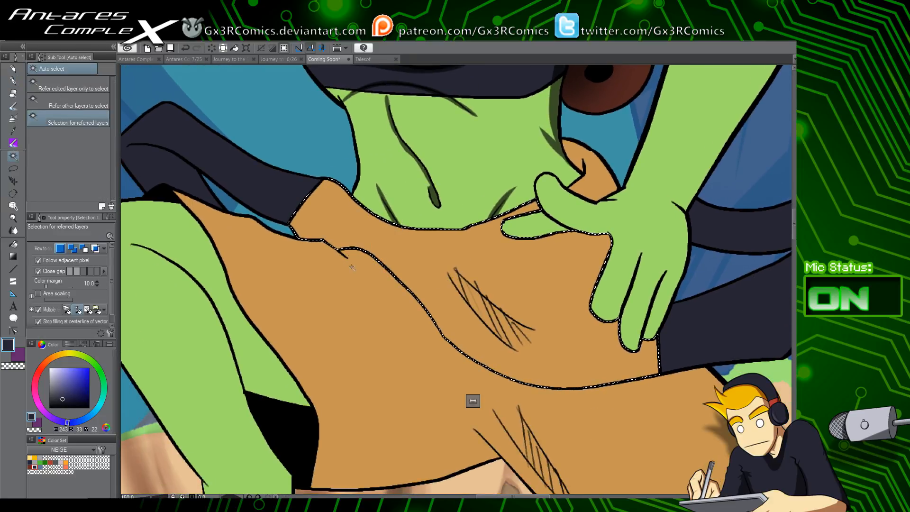
key(p)
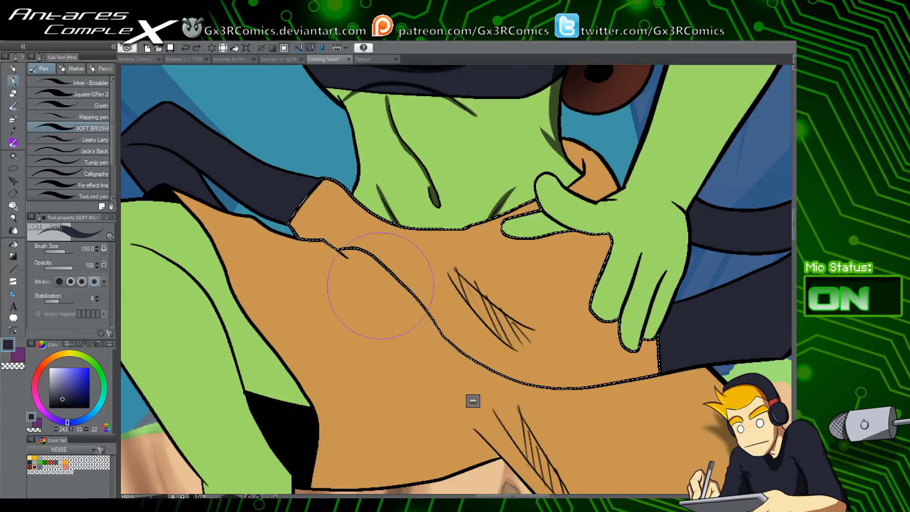
drag(447, 296, 397, 218)
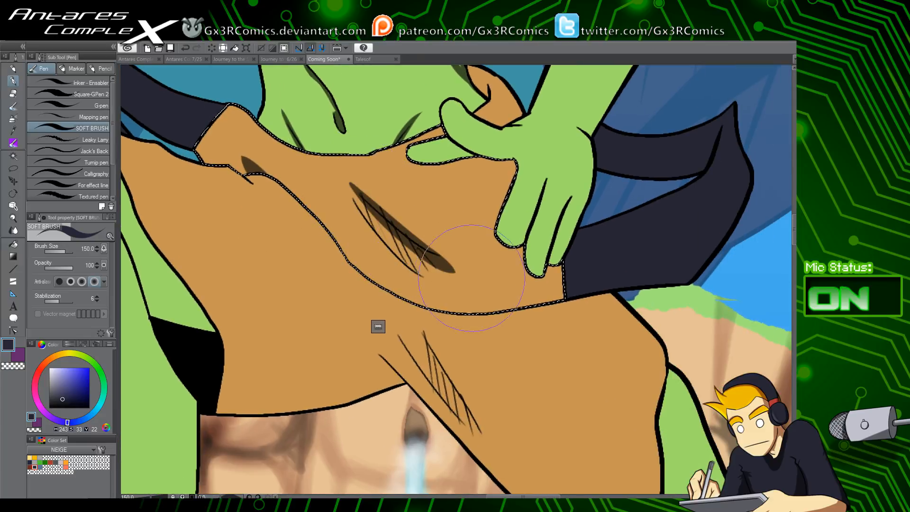
drag(356, 189, 453, 261)
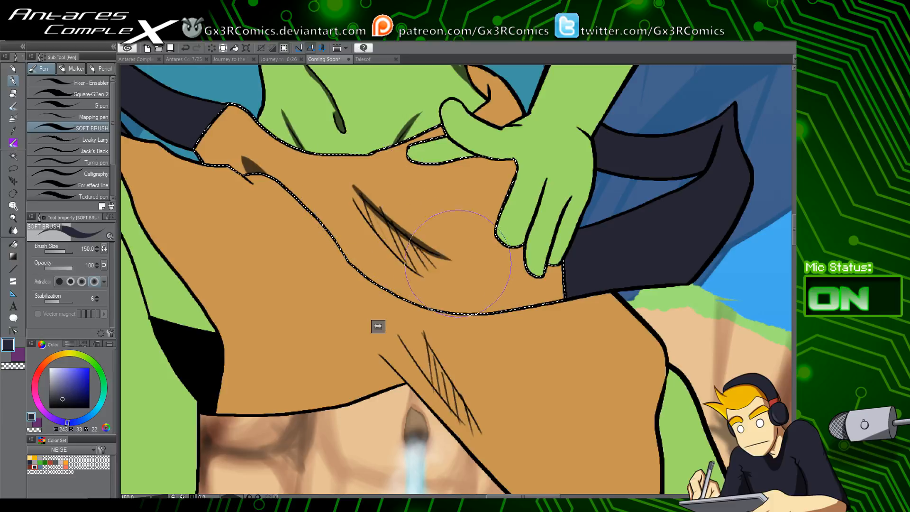
key(ctrl+z)
drag(351, 184, 452, 262)
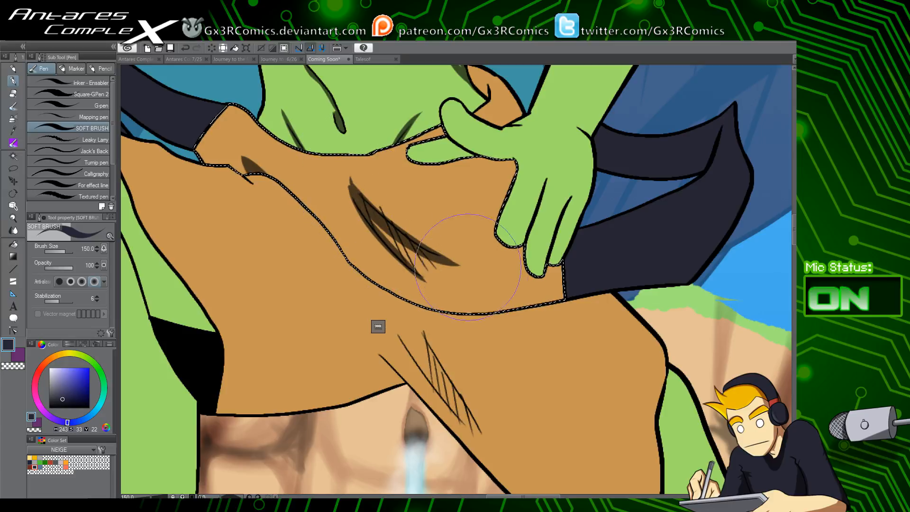
Add the orange cloth behind the wrist to the selection and shade its inner side next to the waist
drag(538, 250, 473, 272)
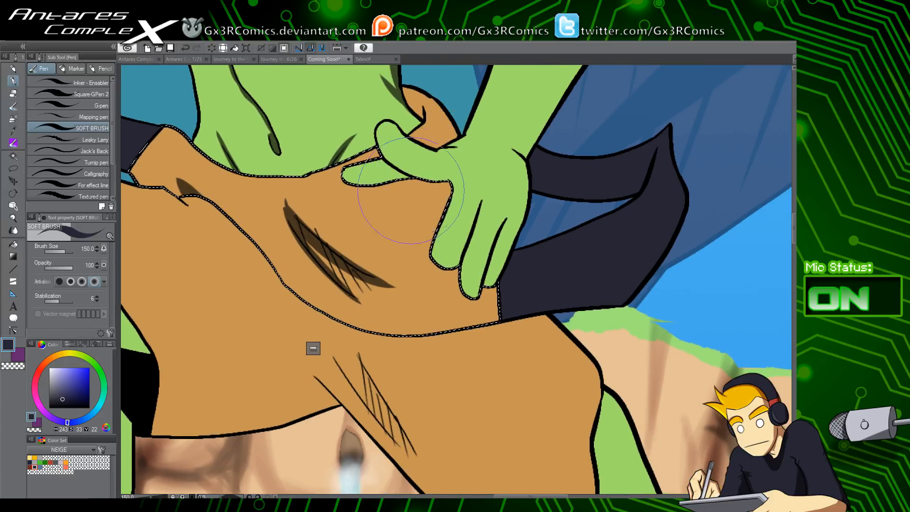
key(w)
click(437, 131)
key(p)
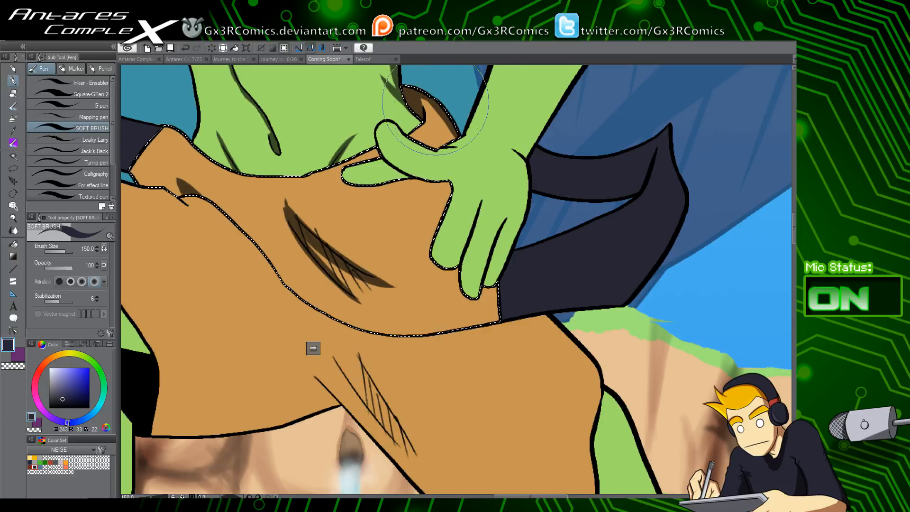
Reduce the soft airbrush to size 100 and add a soft cast shadow on the skirt around the hand and fingers
drag(478, 288, 473, 256)
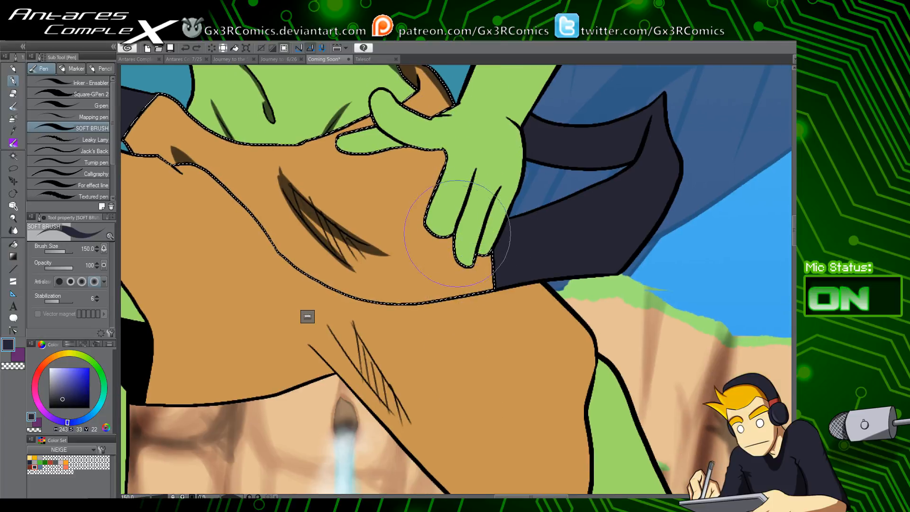
key(b)
key([)
key([)
key([)
key([)
key([)
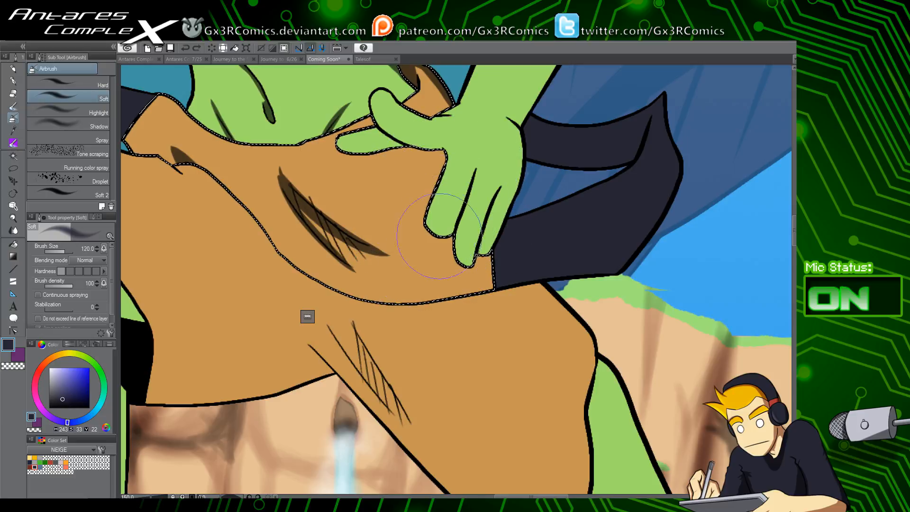
mouse_move(436, 234)
mouse_down()
mouse_move(456, 240)
mouse_move(458, 228)
mouse_move(475, 221)
mouse_up()
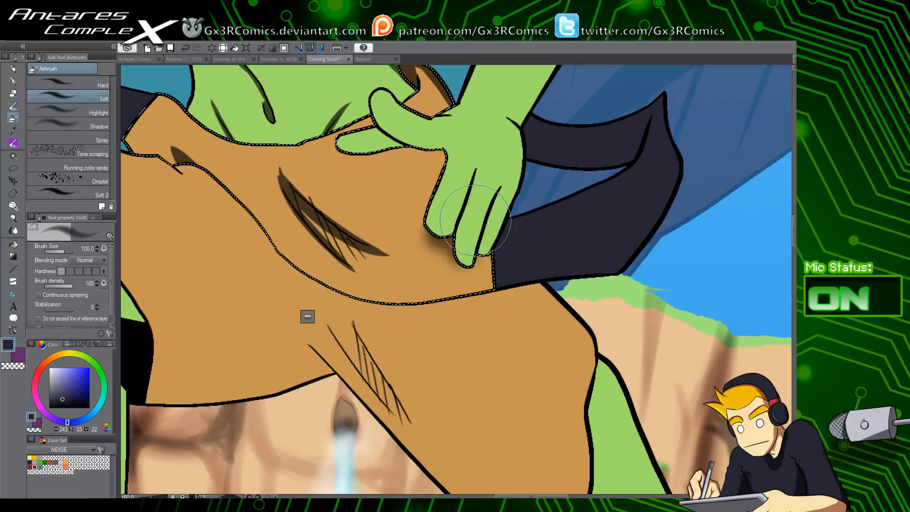
mouse_move(436, 183)
mouse_down()
mouse_move(440, 145)
mouse_move(446, 166)
mouse_move(433, 215)
mouse_move(436, 156)
mouse_move(405, 149)
mouse_move(399, 132)
mouse_move(450, 146)
mouse_move(366, 139)
mouse_move(403, 130)
mouse_move(364, 150)
mouse_move(433, 154)
mouse_up()
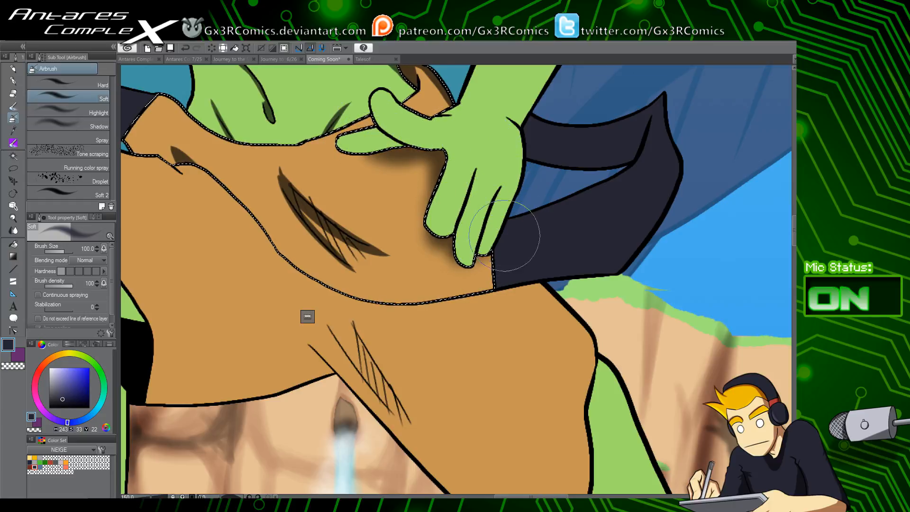
drag(431, 310, 532, 267)
key(ctrl+d)
Select the lower layer of the orange skirt and shade along its bottom hem up to the corner between the legs
key(w)
click(432, 316)
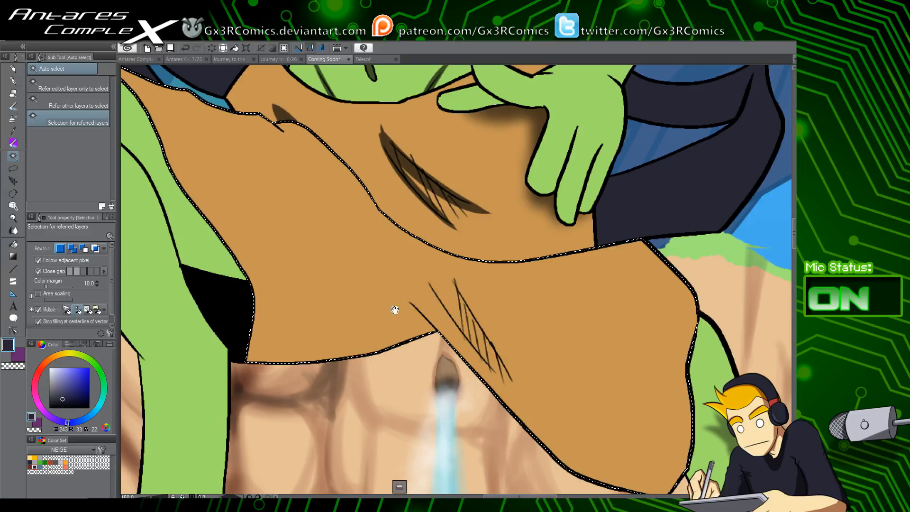
drag(393, 308, 429, 277)
key(p)
mouse_move(263, 325)
mouse_down()
mouse_move(320, 325)
mouse_move(524, 264)
mouse_up()
key(ctrl+z)
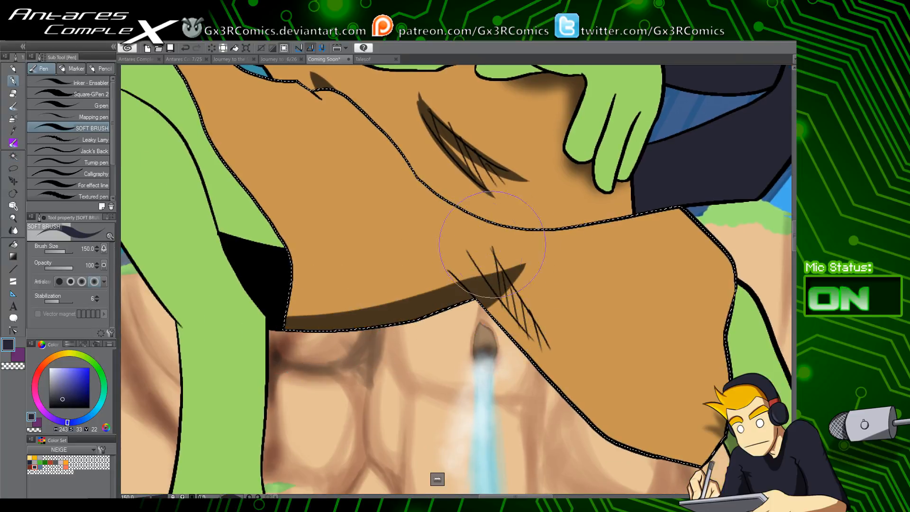
Shade the lower skirt's crease and slanted edge running down from the hem corner, trimming the shadow with transparent color
drag(505, 331, 413, 231)
drag(488, 301, 371, 199)
key(ctrl+z)
drag(299, 126, 507, 337)
key(c)
mouse_move(360, 171)
mouse_down()
mouse_move(394, 196)
mouse_move(351, 163)
mouse_move(378, 173)
mouse_move(372, 146)
mouse_move(395, 144)
mouse_move(391, 170)
mouse_move(453, 279)
mouse_up()
key(c)
Shade the long side of the hatched fold above the lower skirt's slanted edge, redoing the stroke
key(ctrl+z)
drag(362, 119, 444, 258)
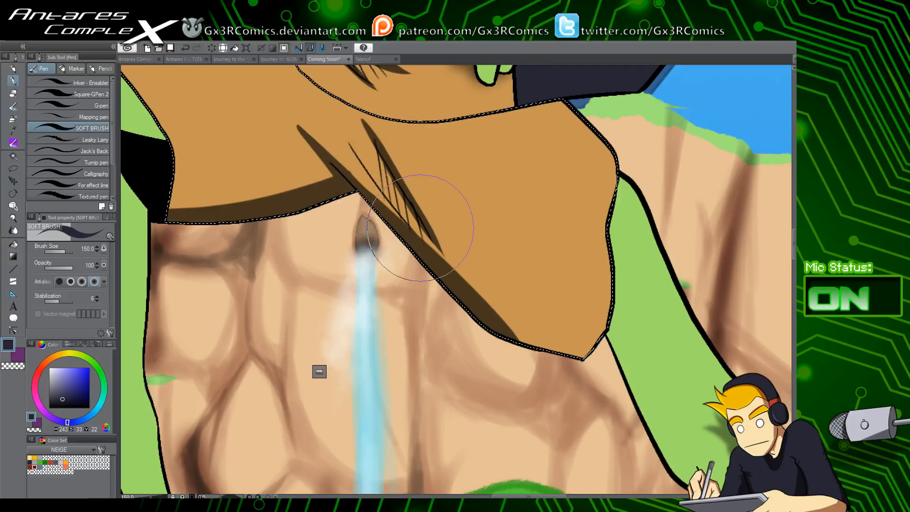
key(ctrl+z)
drag(364, 123, 439, 260)
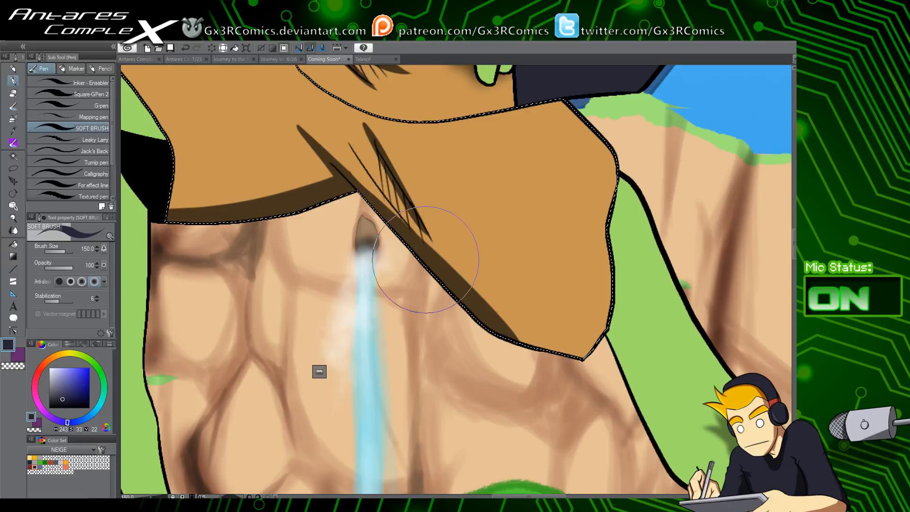
drag(411, 203, 437, 257)
Shade the lower skirt's outer end with a small crease, and darken the edge beneath the overlapping upper layer
mouse_move(463, 288)
mouse_down()
mouse_move(474, 312)
mouse_move(374, 202)
mouse_move(382, 266)
mouse_move(534, 337)
mouse_move(450, 298)
mouse_move(461, 315)
mouse_move(365, 182)
mouse_move(468, 315)
mouse_move(363, 208)
mouse_move(469, 314)
mouse_move(359, 181)
mouse_move(494, 300)
mouse_move(423, 298)
mouse_move(488, 304)
mouse_move(552, 262)
mouse_move(461, 306)
mouse_move(536, 239)
mouse_move(518, 212)
mouse_move(509, 289)
mouse_move(525, 209)
mouse_move(511, 272)
mouse_move(522, 129)
mouse_move(496, 276)
mouse_move(473, 141)
mouse_move(448, 168)
mouse_move(435, 158)
mouse_move(517, 248)
mouse_move(423, 150)
mouse_move(476, 198)
mouse_move(489, 238)
mouse_move(404, 144)
mouse_move(538, 298)
mouse_up()
drag(390, 159, 503, 230)
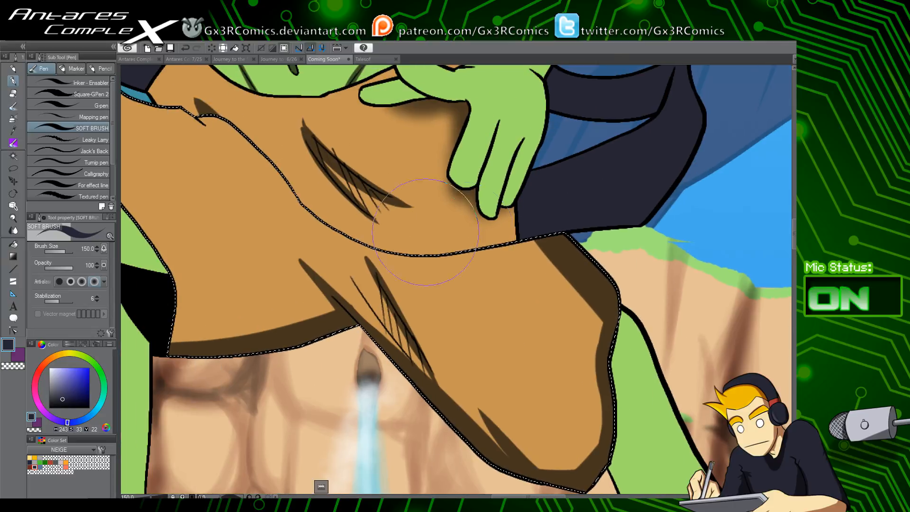
mouse_move(280, 173)
mouse_down()
mouse_move(296, 199)
mouse_move(409, 256)
mouse_move(561, 242)
mouse_up()
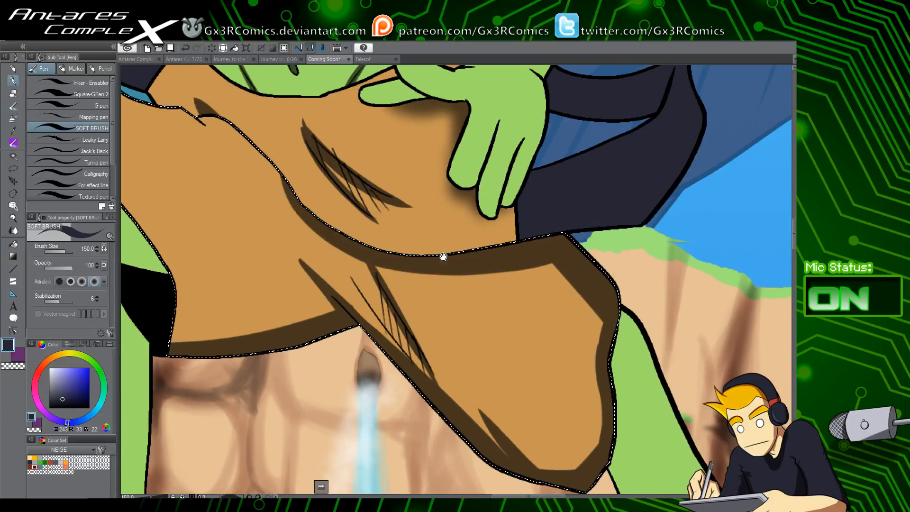
Extend the overlap shadow up toward the notch at the waist and clean up its tip with transparent color
drag(443, 256, 523, 296)
drag(303, 156, 398, 269)
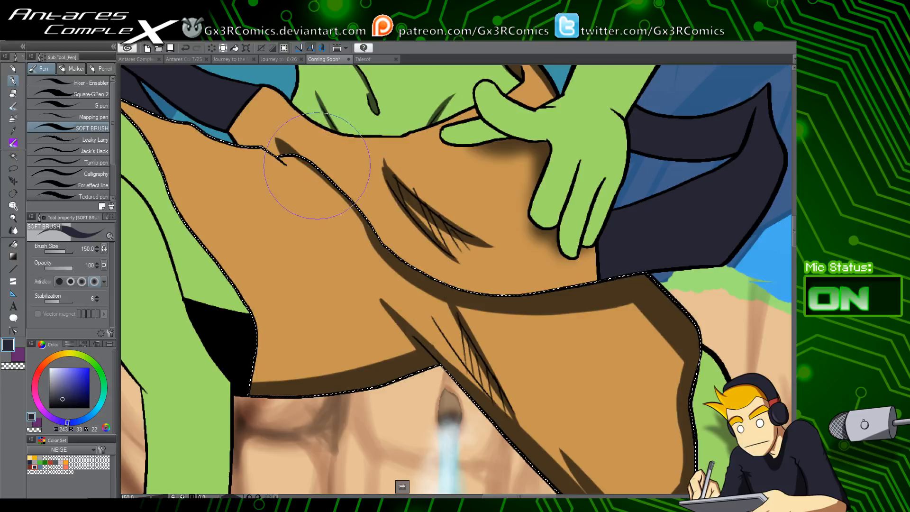
mouse_move(321, 203)
mouse_down()
mouse_move(274, 163)
mouse_move(305, 172)
mouse_move(329, 164)
mouse_up()
key(c)
mouse_move(266, 161)
mouse_down()
mouse_move(260, 171)
mouse_move(283, 178)
mouse_up()
key(c)
key(space)
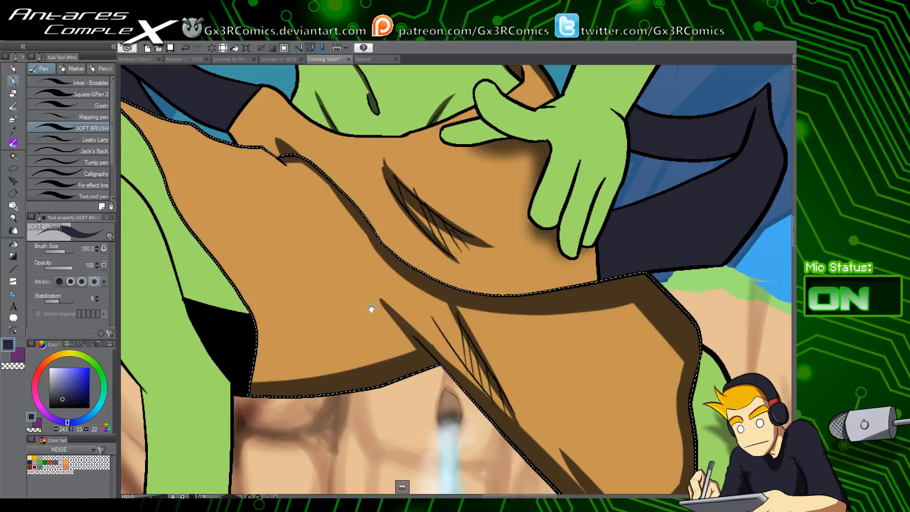
Select the dark sash beside the raised knee, shade the underside of its fold and hatch the shadow's outer edge
drag(433, 256, 383, 327)
drag(426, 299, 437, 347)
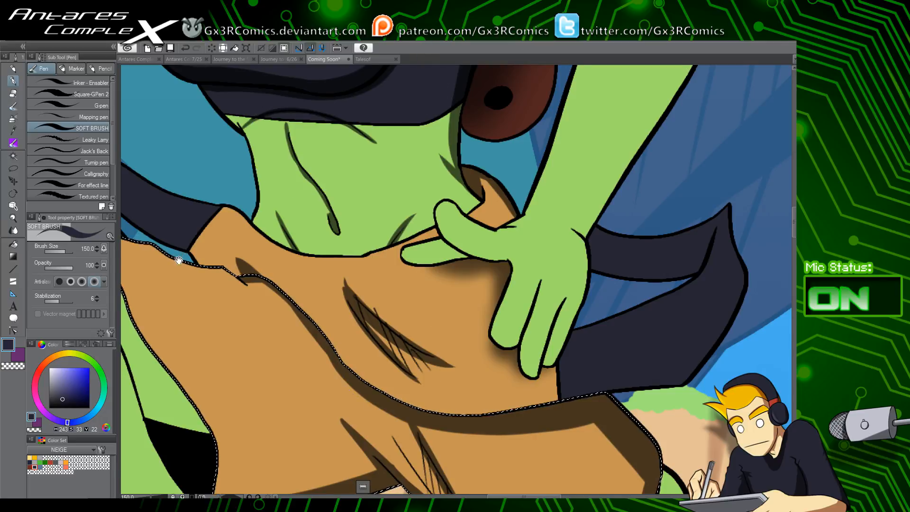
drag(179, 260, 348, 256)
key(w)
click(367, 209)
drag(253, 165, 287, 178)
key(p)
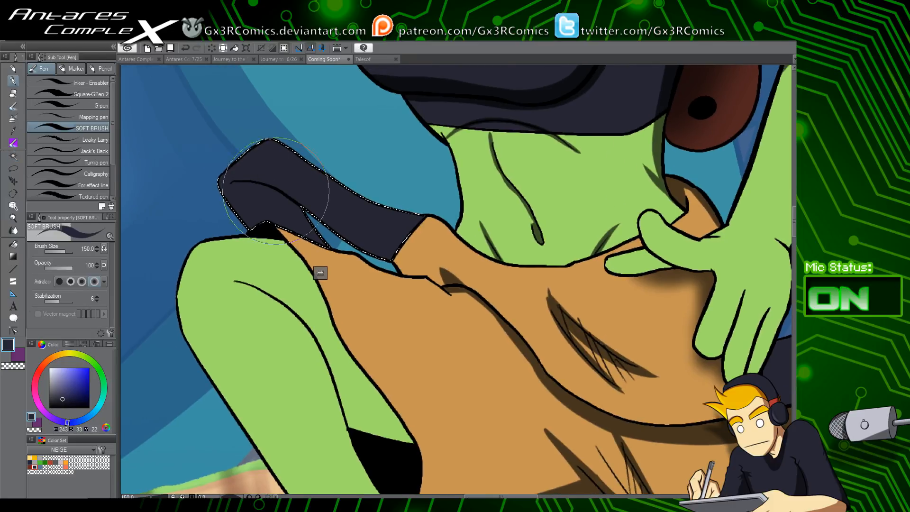
drag(231, 187, 284, 209)
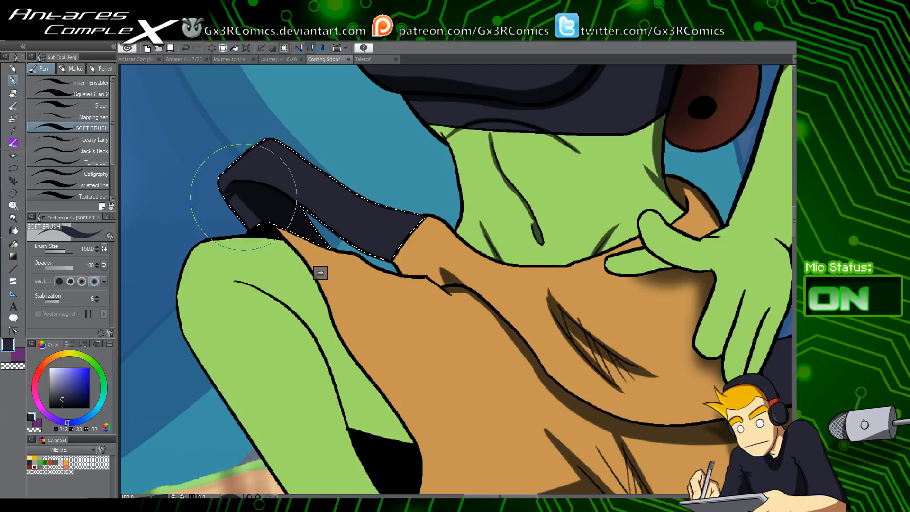
mouse_move(236, 193)
mouse_down()
mouse_move(227, 221)
mouse_move(236, 215)
mouse_up()
drag(248, 197, 247, 233)
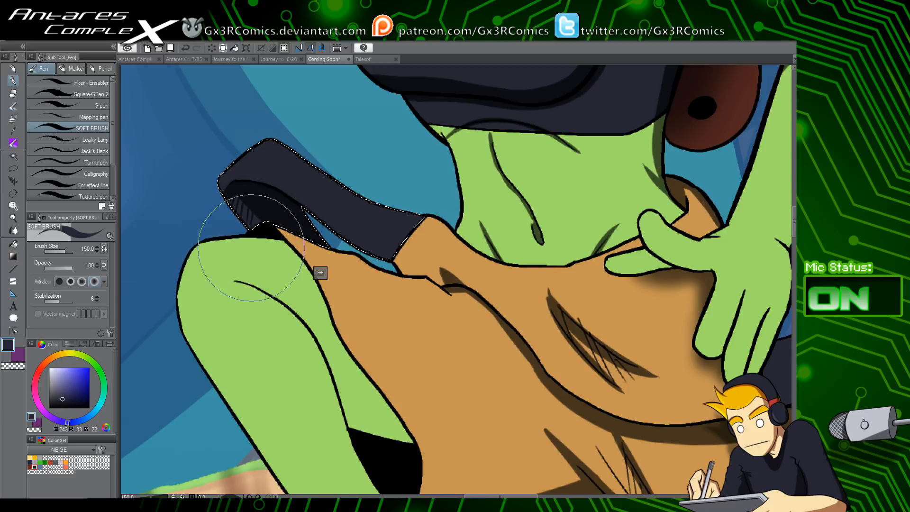
drag(438, 378, 391, 314)
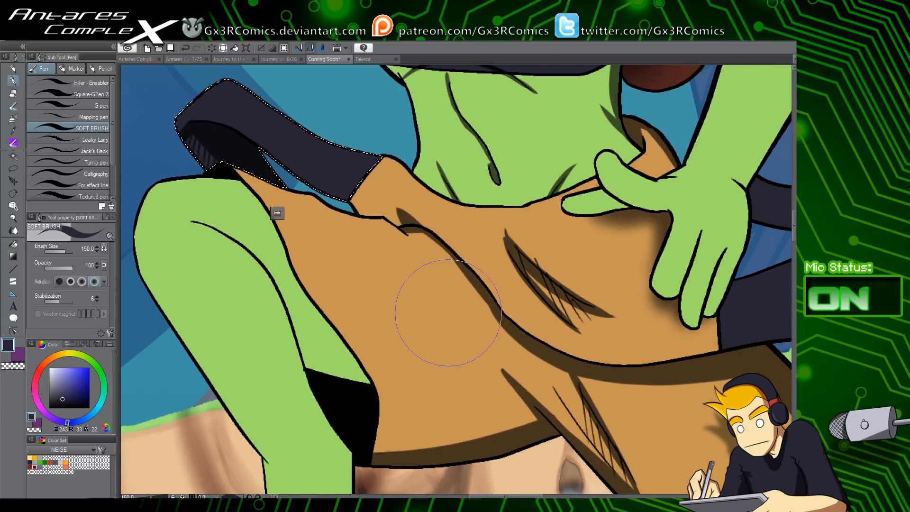
drag(612, 394, 472, 237)
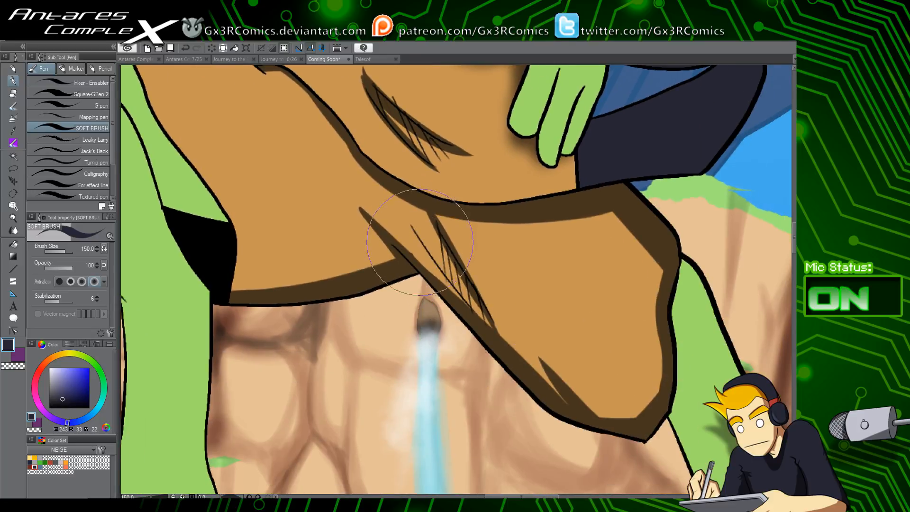
Shade a crease beside the lower skirt's hatched fold and another from its outer edge, redoing the second stroke
drag(402, 206, 436, 270)
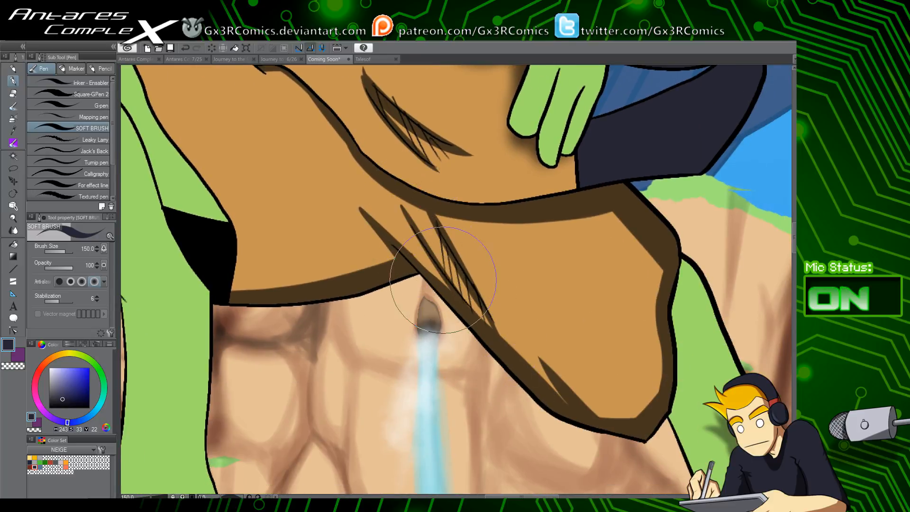
drag(595, 372, 481, 354)
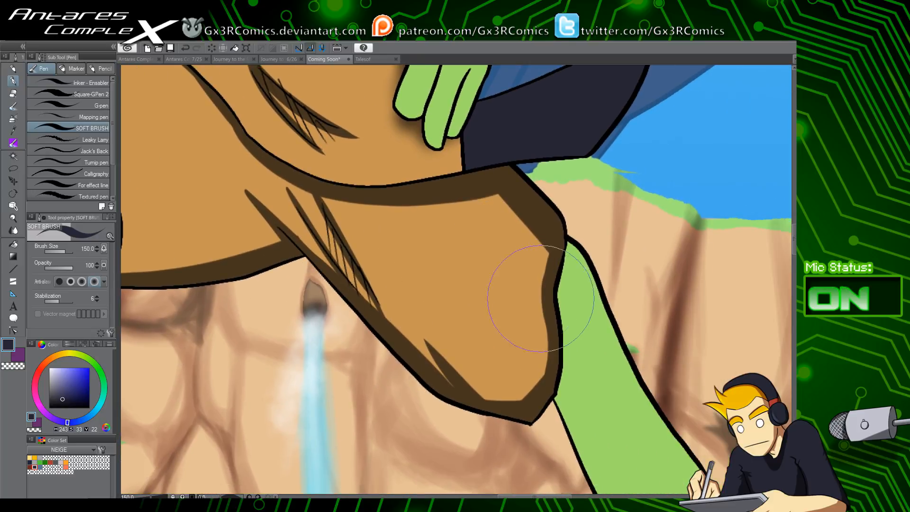
drag(545, 315, 482, 227)
key(ctrl+z)
drag(552, 324, 488, 230)
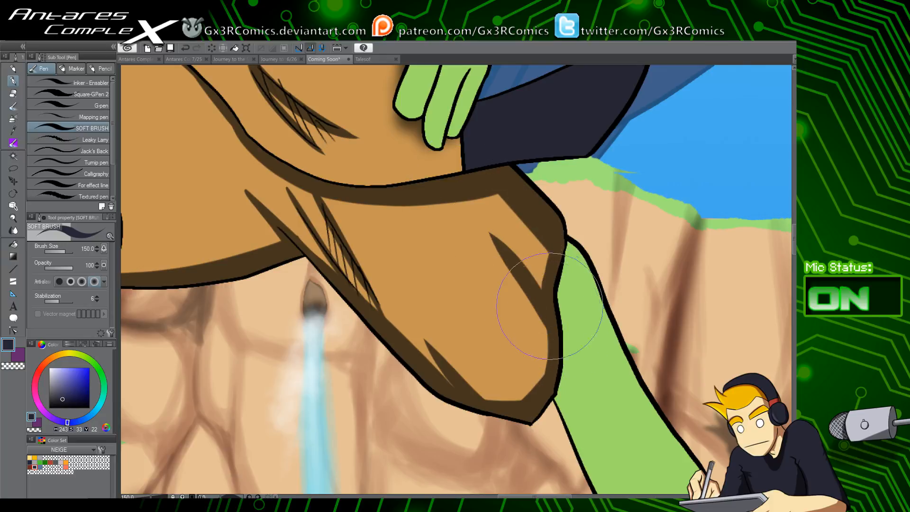
Select the skirt's lower layer, shade a short crease just beneath the waist notch and clear the selection
drag(342, 329, 580, 345)
mouse_move(341, 279)
mouse_down()
mouse_move(433, 282)
mouse_move(519, 256)
mouse_up()
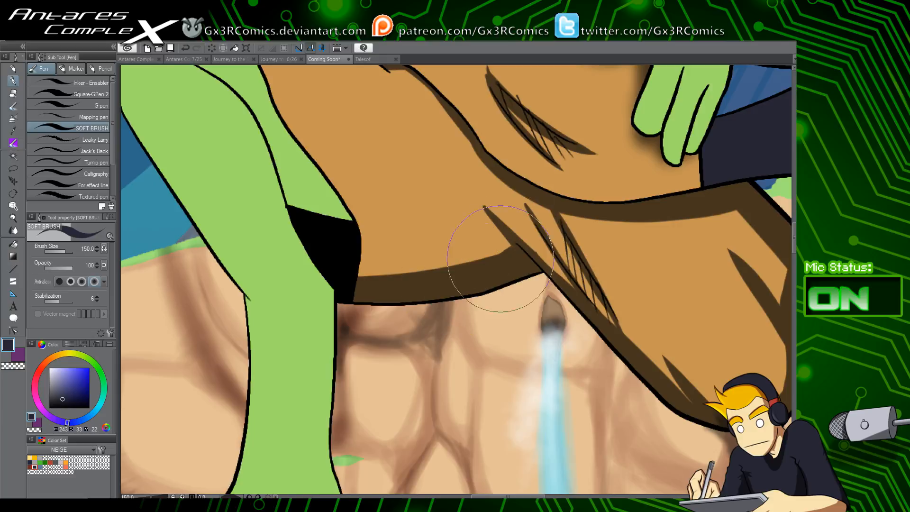
key(c)
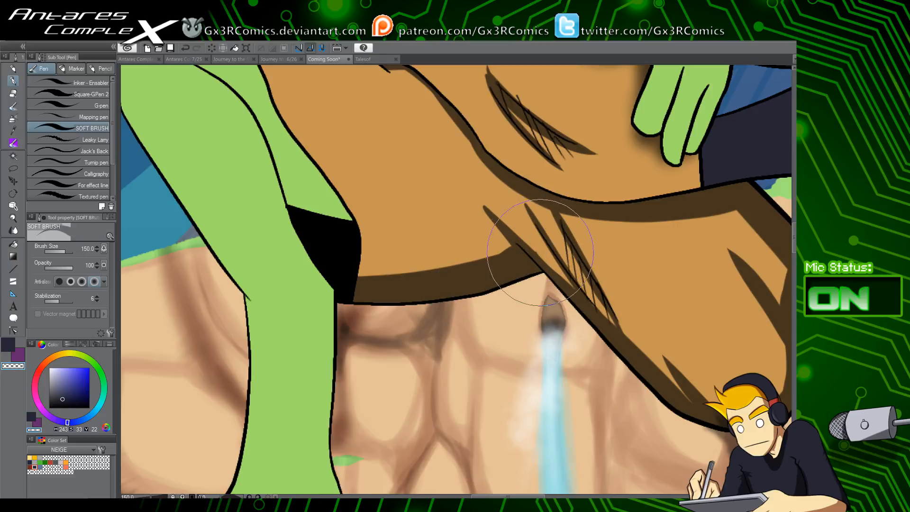
drag(411, 275, 473, 310)
drag(371, 179, 404, 287)
key(w)
click(448, 270)
key(p)
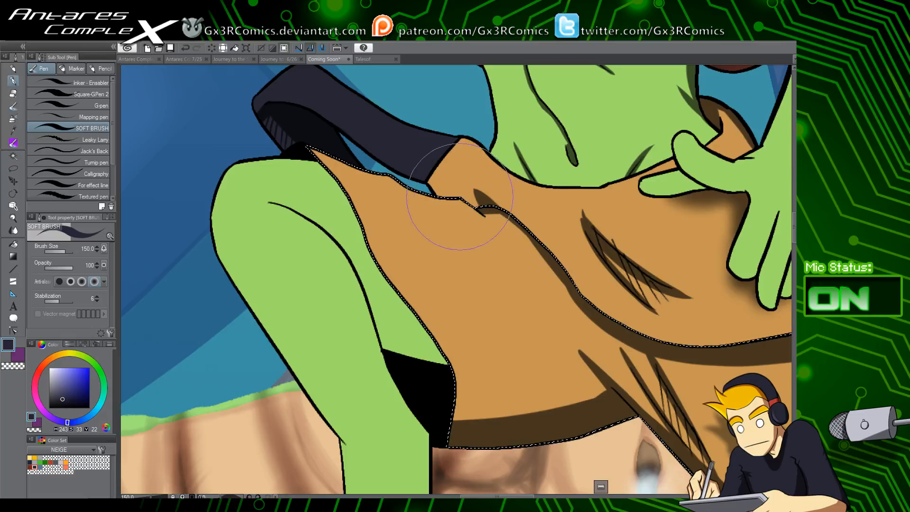
key(ctrl+d)
Select the green leg, shade the thigh above the black gap and remove the shadow spilling past the knee line with transparent color
drag(414, 305, 428, 183)
key(w)
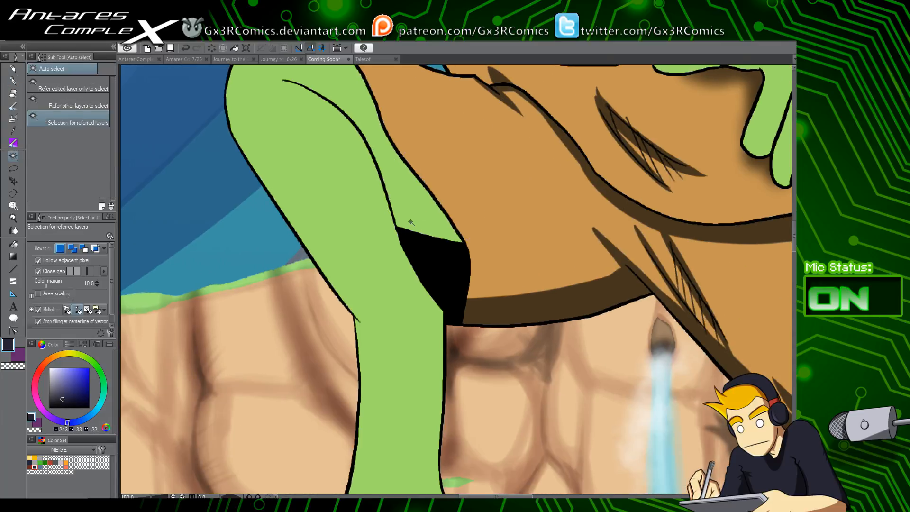
click(410, 222)
key(p)
drag(332, 185, 479, 243)
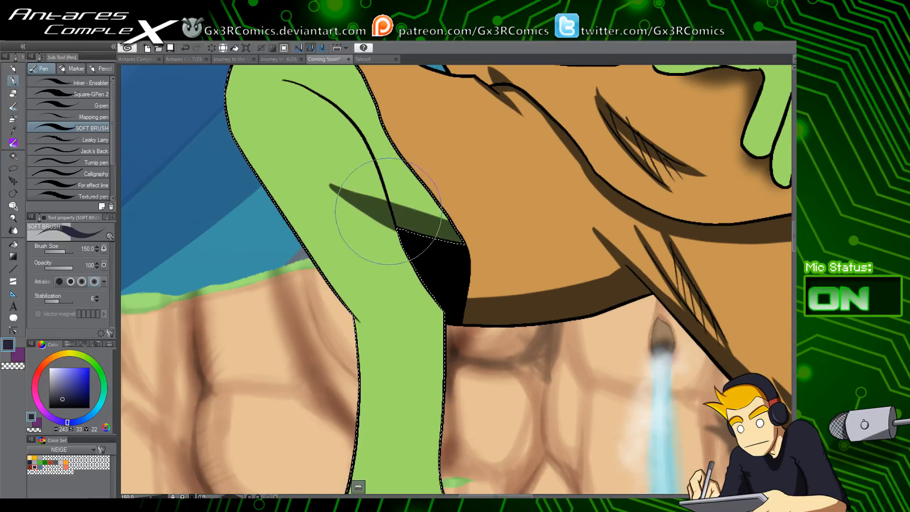
key(c)
mouse_move(339, 173)
mouse_down()
mouse_move(361, 219)
mouse_move(363, 197)
mouse_move(392, 244)
mouse_up()
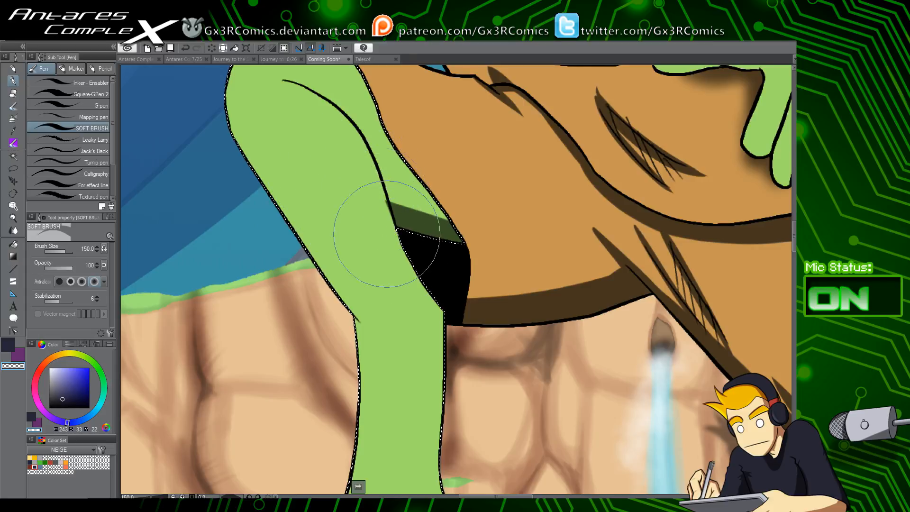
Shade along the raised leg's inner contour line and continue the shadow down the shin's inner edge to the foot
key(c)
drag(325, 112, 406, 264)
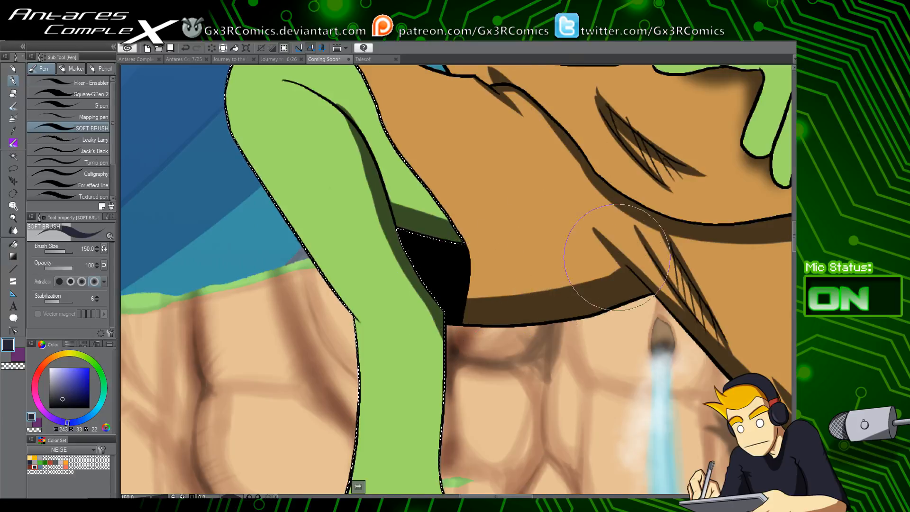
drag(441, 314, 423, 182)
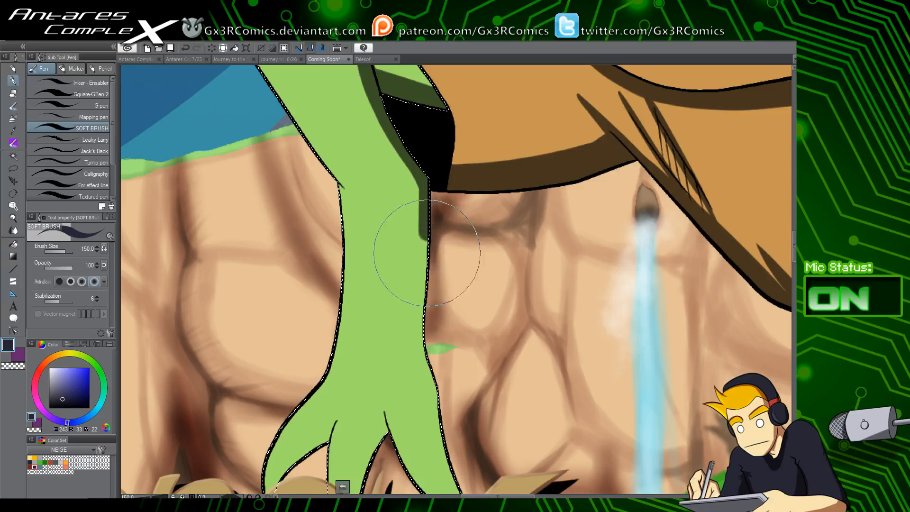
mouse_move(425, 228)
mouse_down()
mouse_move(425, 354)
mouse_move(426, 334)
mouse_move(443, 386)
mouse_move(405, 175)
mouse_move(413, 245)
mouse_move(399, 200)
mouse_move(429, 325)
mouse_move(399, 199)
mouse_move(413, 262)
mouse_up()
mouse_move(400, 208)
mouse_down()
mouse_move(410, 256)
mouse_move(491, 394)
mouse_move(397, 203)
mouse_move(473, 391)
mouse_up()
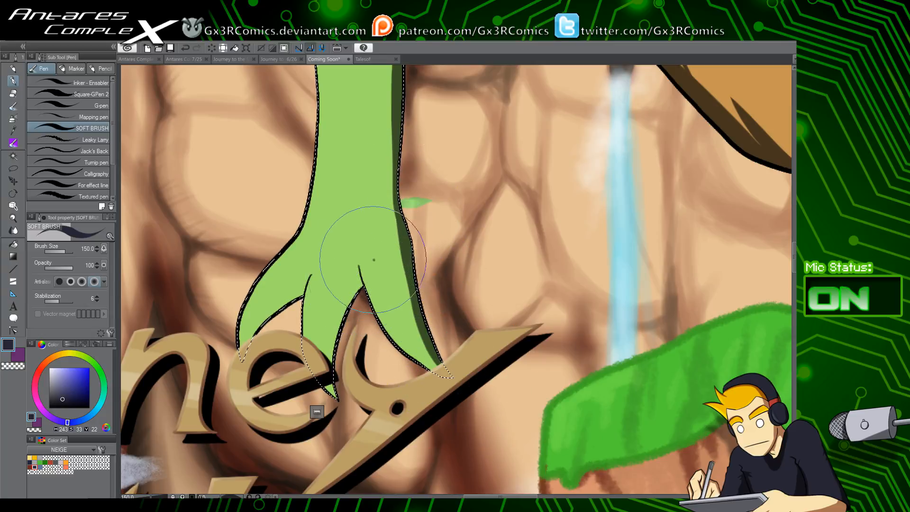
Shade the inner edge of the foot's middle toe and trim the shadow's tip with transparent color
mouse_move(374, 259)
mouse_down()
mouse_move(346, 409)
mouse_move(370, 260)
mouse_move(350, 288)
mouse_move(365, 431)
mouse_up()
key(c)
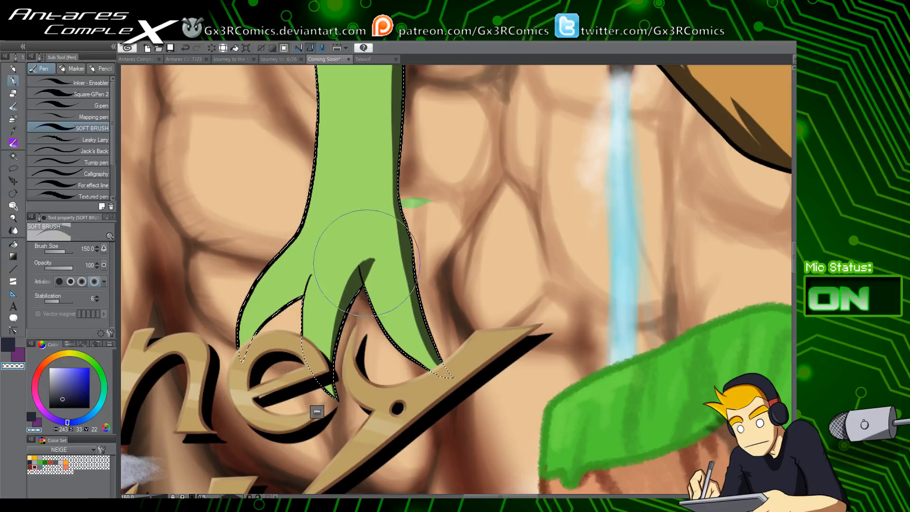
mouse_move(366, 261)
mouse_down()
mouse_move(357, 242)
mouse_move(375, 284)
mouse_move(356, 260)
mouse_up()
key(c)
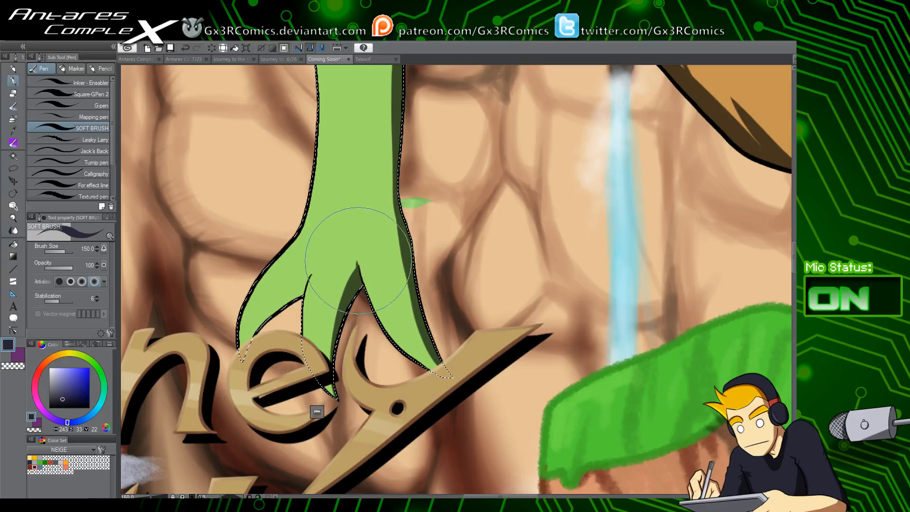
Shade the foot's outer toe where it meets the middle toe, redoing the stroke and trimming the excess with transparent color
mouse_move(301, 296)
mouse_down()
mouse_move(340, 271)
mouse_move(289, 337)
mouse_up()
key(ctrl+z)
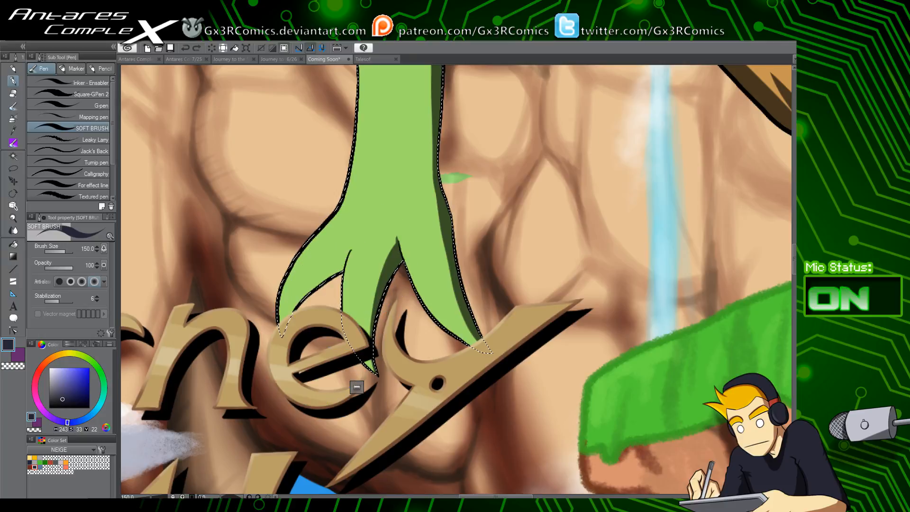
drag(364, 256, 289, 337)
key(c)
mouse_move(359, 242)
mouse_down()
mouse_move(347, 280)
mouse_move(357, 250)
mouse_move(356, 273)
mouse_move(368, 259)
mouse_move(365, 237)
mouse_move(357, 287)
mouse_up()
drag(375, 176, 349, 340)
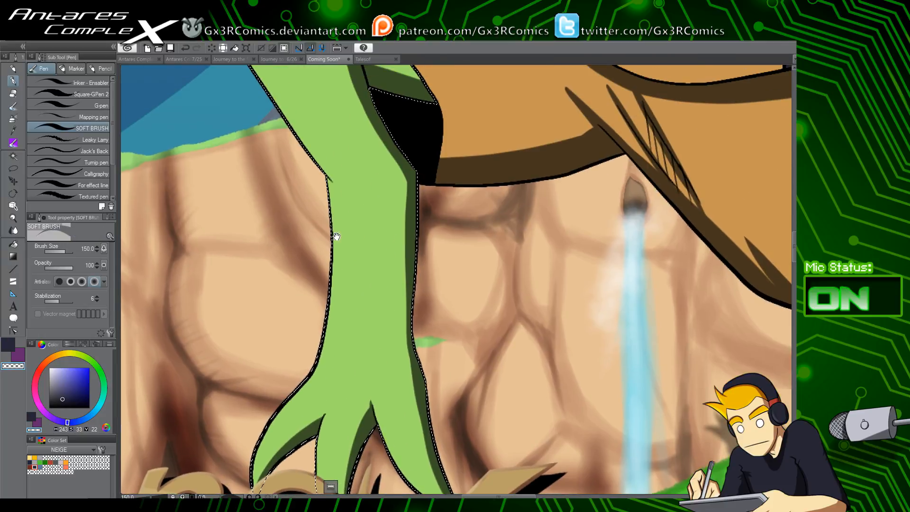
Draw a curved crease shadow across the leg's bend below the black gap, redoing the stroke
key(c)
mouse_move(332, 180)
mouse_down()
mouse_move(351, 196)
mouse_move(388, 173)
mouse_move(377, 171)
mouse_move(368, 286)
mouse_up()
key(ctrl+z)
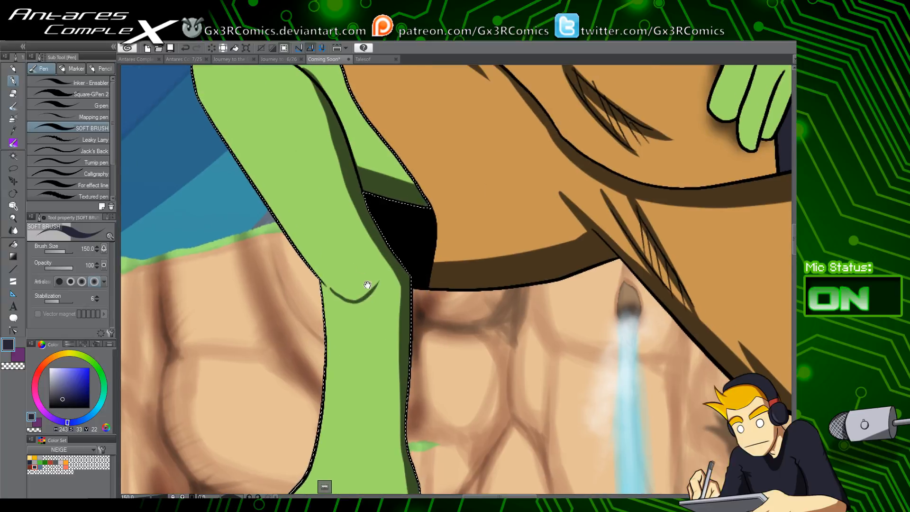
Try a shadow stroke along the upper knee line, undo it, and enlarge the thigh shadow above the black gap
drag(343, 175, 362, 250)
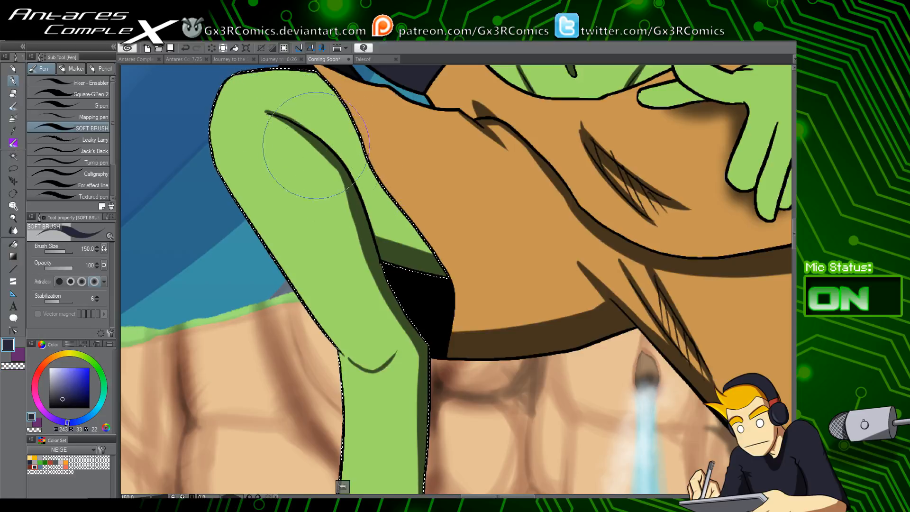
mouse_move(267, 114)
mouse_down()
mouse_move(307, 133)
mouse_move(355, 195)
mouse_up()
key(ctrl+z)
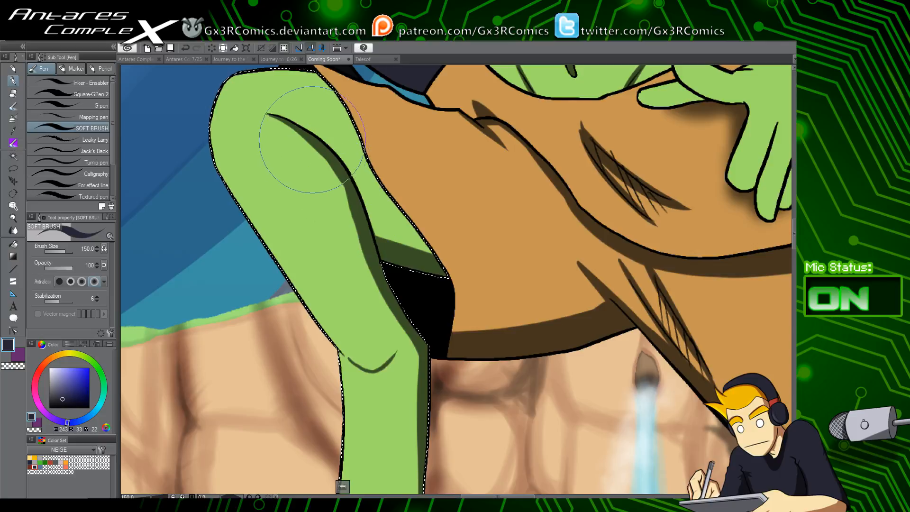
drag(372, 221, 425, 245)
drag(360, 208, 449, 244)
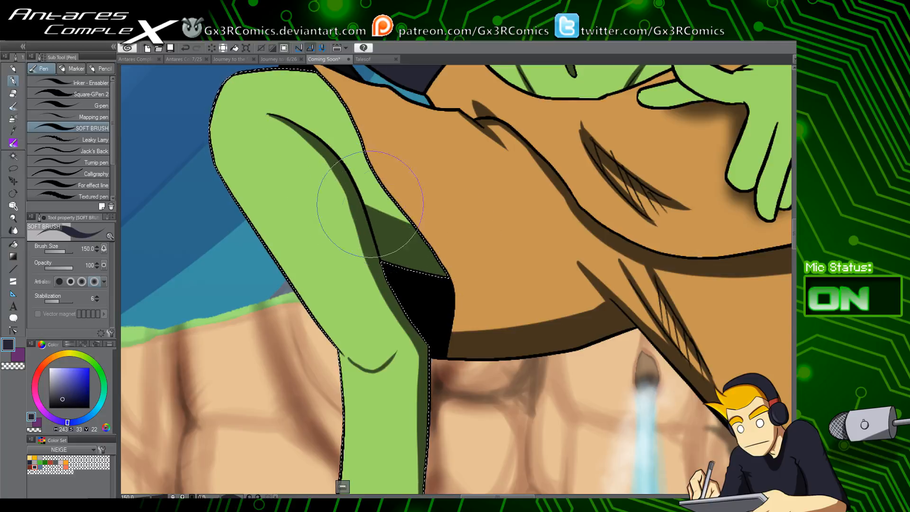
Select the dark sash behind the hand, airbrush a soft shadow beside the fingers and clear the selection
mouse_move(342, 178)
mouse_down()
mouse_move(456, 235)
mouse_move(407, 326)
mouse_move(328, 328)
mouse_up()
drag(518, 246, 414, 323)
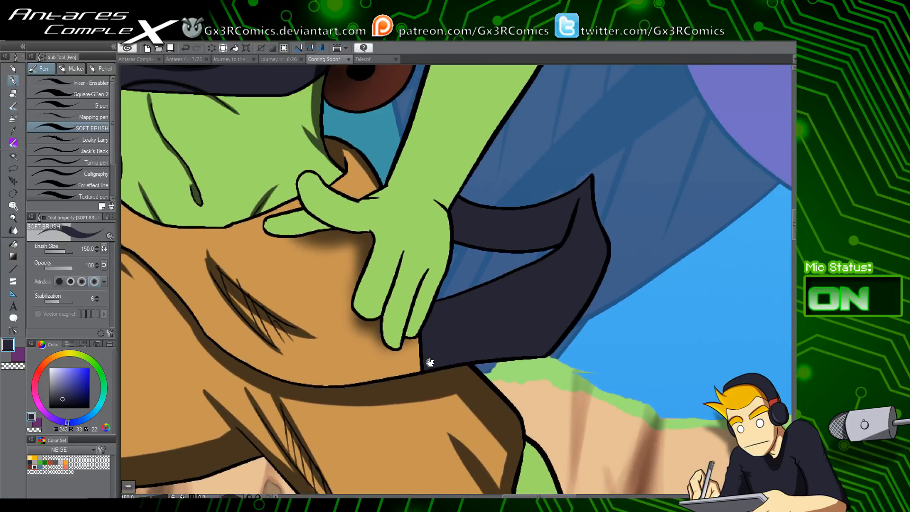
key(w)
click(440, 326)
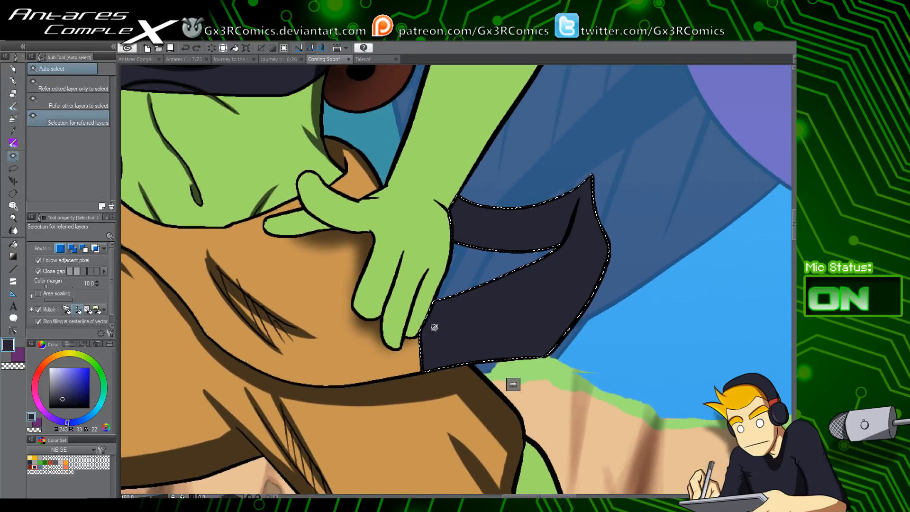
key(b)
key(ctrl+d)
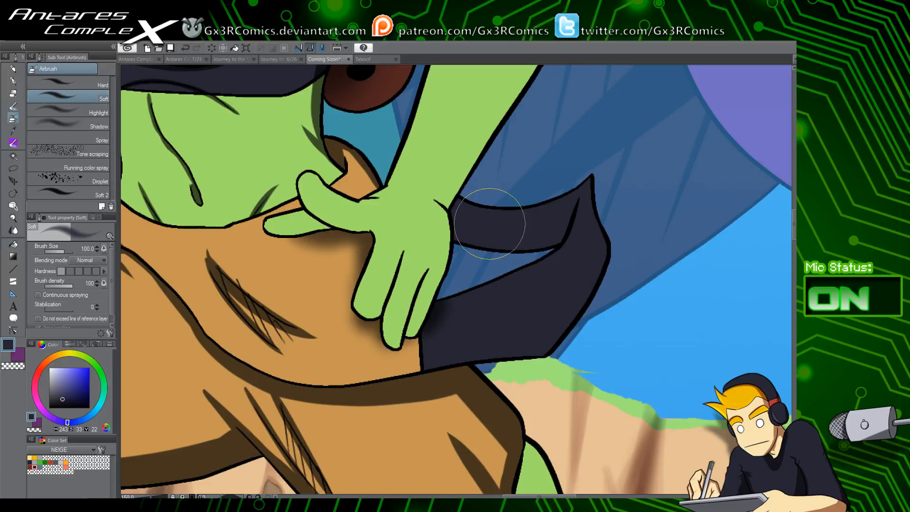
Reselect the sash and darken its inner band from the wrist to the fold with streaked hatching, redoing the fold stroke
key(w)
click(472, 225)
key(p)
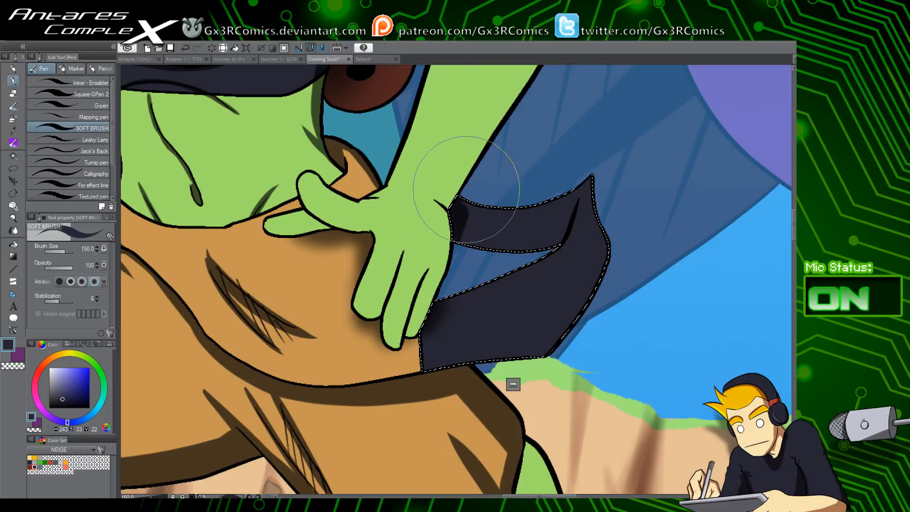
mouse_move(464, 193)
mouse_down()
mouse_move(527, 147)
mouse_move(447, 275)
mouse_move(480, 264)
mouse_move(522, 195)
mouse_move(541, 183)
mouse_move(490, 263)
mouse_move(559, 161)
mouse_move(494, 272)
mouse_move(548, 211)
mouse_up()
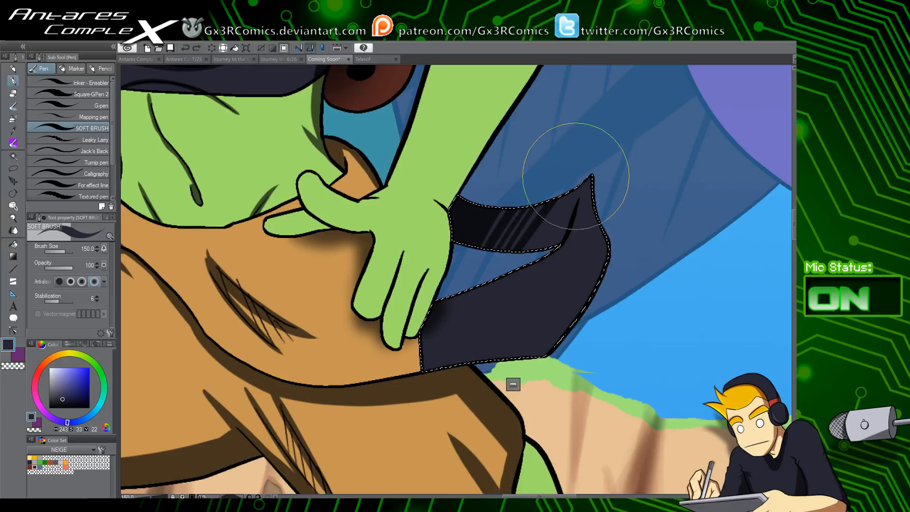
mouse_move(576, 176)
mouse_down()
mouse_move(546, 291)
mouse_move(585, 171)
mouse_move(554, 284)
mouse_up()
key(ctrl+z)
key(e)
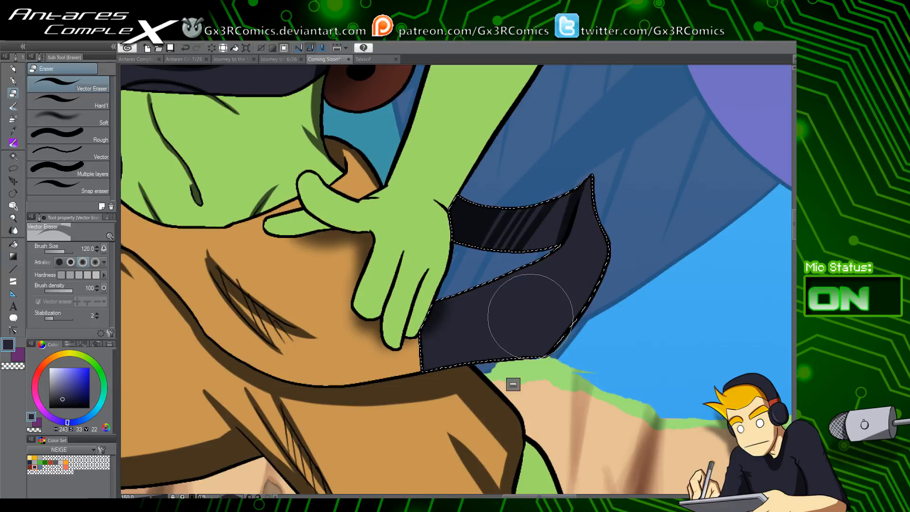
Select the arm resting on the hip, shade the wrist crease and darken the forearm's outer edge up to the elbow
mouse_move(446, 172)
mouse_down()
mouse_move(409, 285)
mouse_move(413, 321)
mouse_up()
key(ctrl+d)
key(w)
click(413, 213)
key(p)
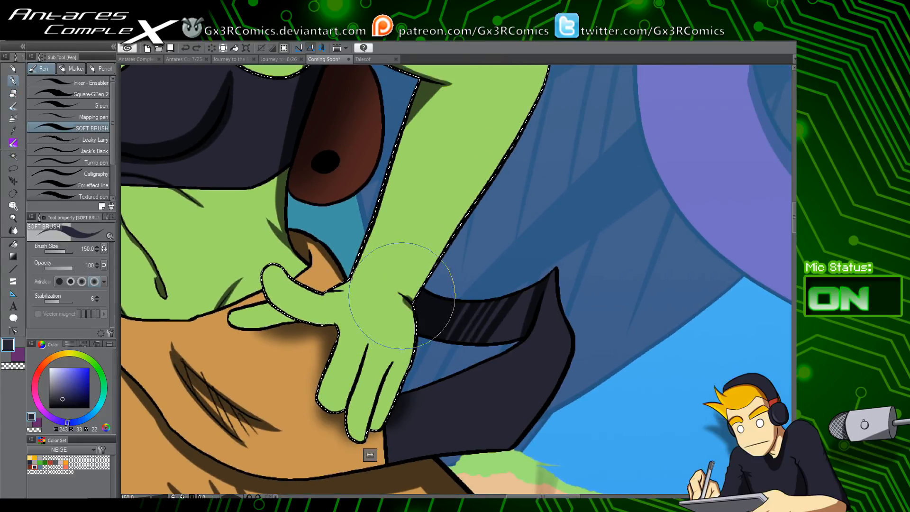
mouse_move(450, 294)
mouse_down()
mouse_move(384, 333)
mouse_move(486, 102)
mouse_up()
drag(423, 229, 365, 348)
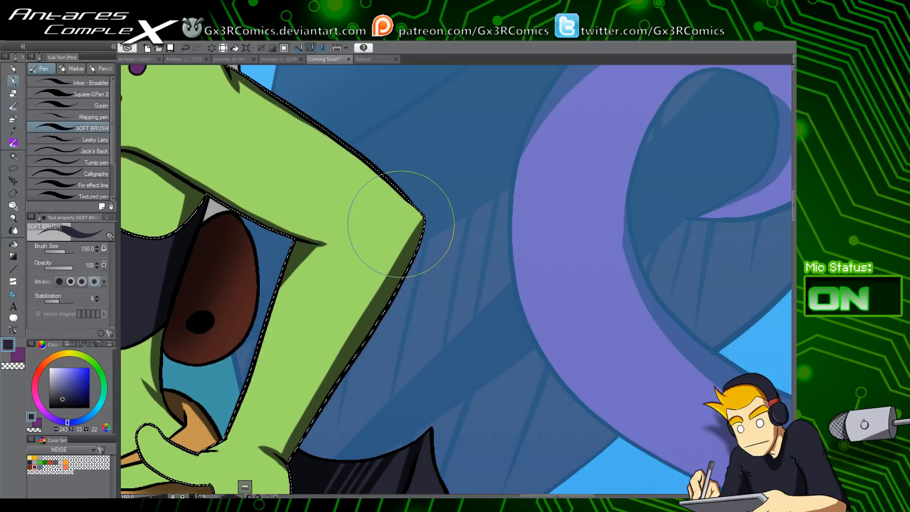
drag(327, 348, 390, 212)
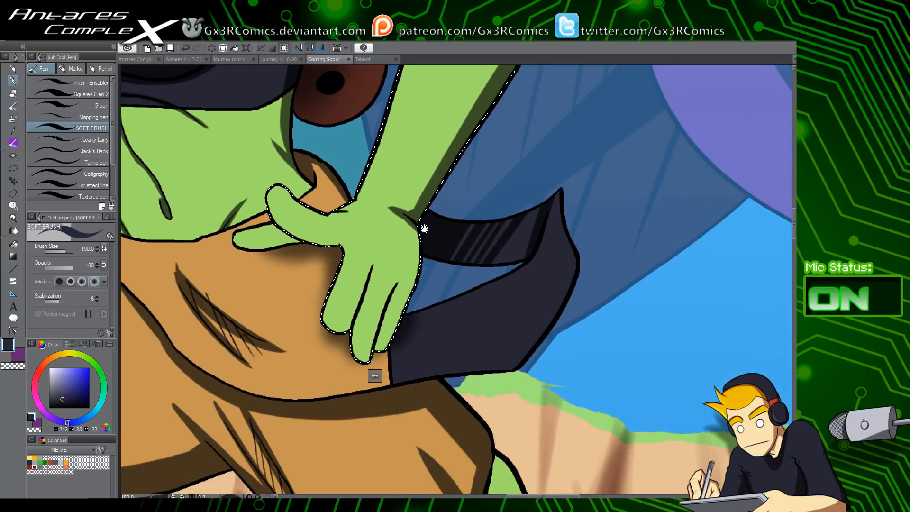
Shade the hand's outer edge below the wrist and the gaps between the fingers, redoing the finger strokes
drag(352, 347, 419, 247)
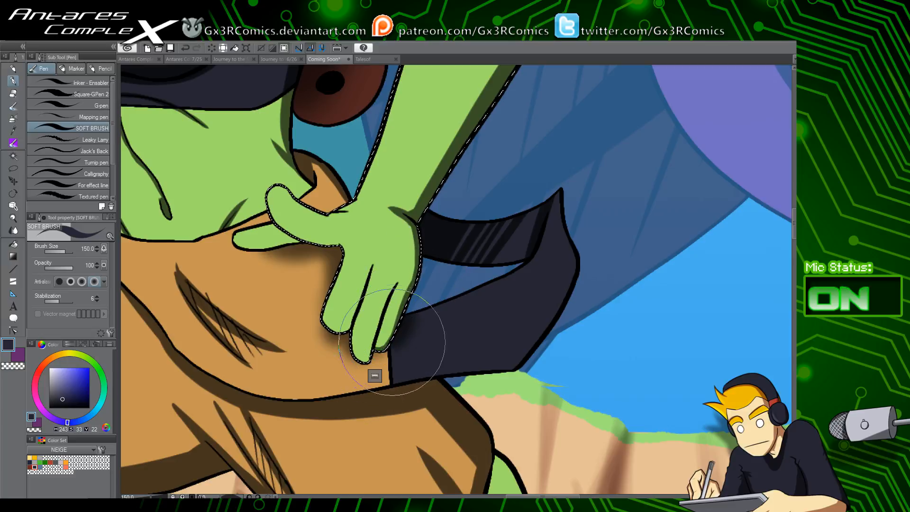
drag(377, 346, 399, 280)
key(ctrl+z)
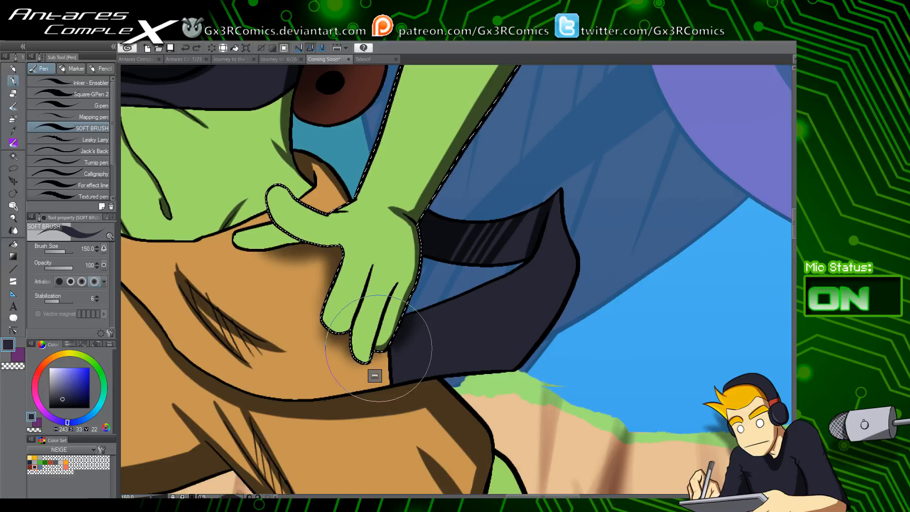
drag(379, 350, 399, 280)
key(ctrl+z)
drag(387, 346, 396, 294)
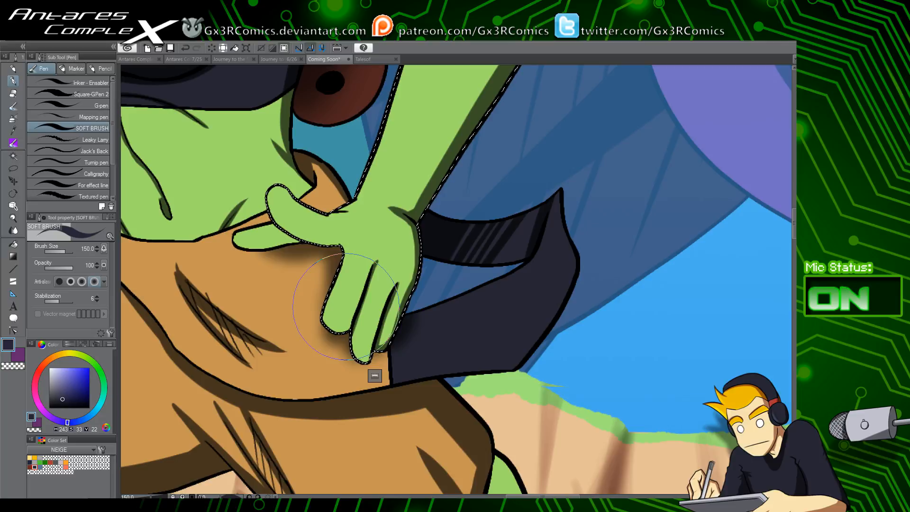
Shade the underside of the thumb, redoing the stroke, and switch to transparent color
mouse_move(314, 226)
mouse_down()
mouse_move(335, 251)
mouse_move(304, 242)
mouse_move(363, 268)
mouse_up()
key(ctrl+z)
key(c)
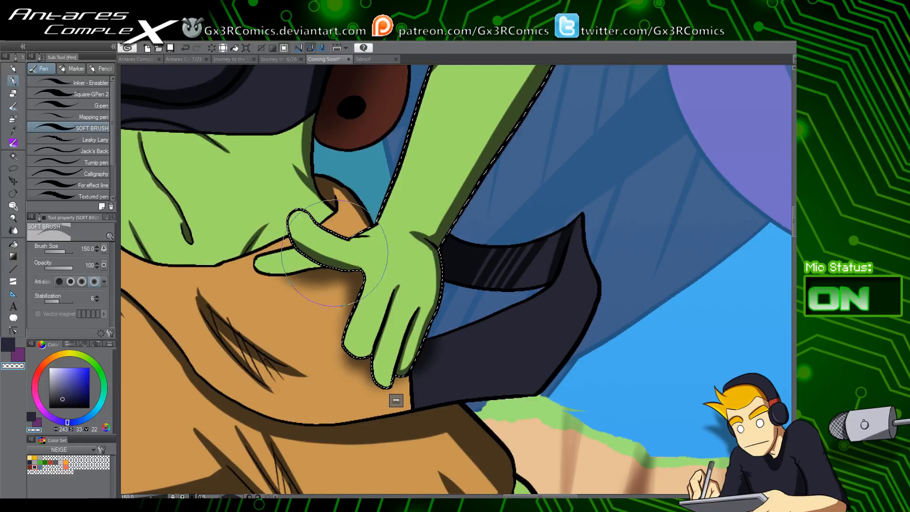
Select the index finger beneath the thumb, switch back to the dark shadow color and shade the finger's lower edge
key(w)
click(283, 263)
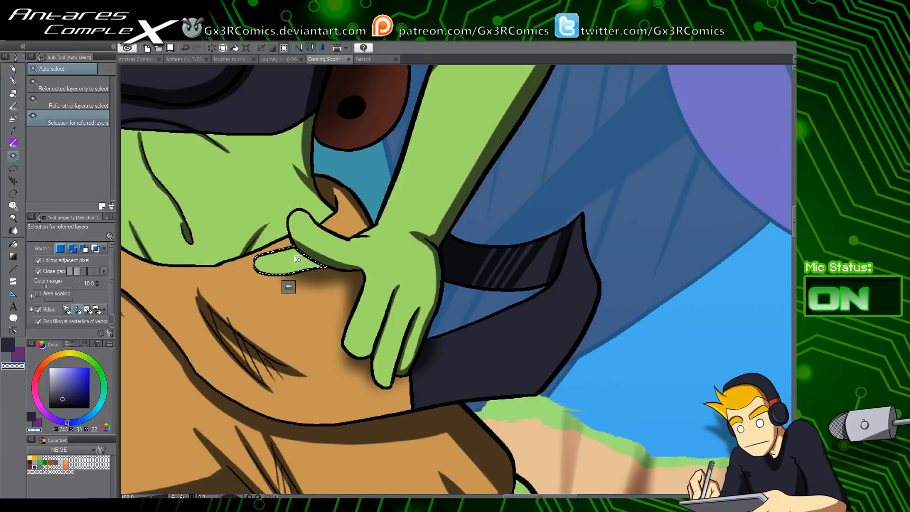
key(p)
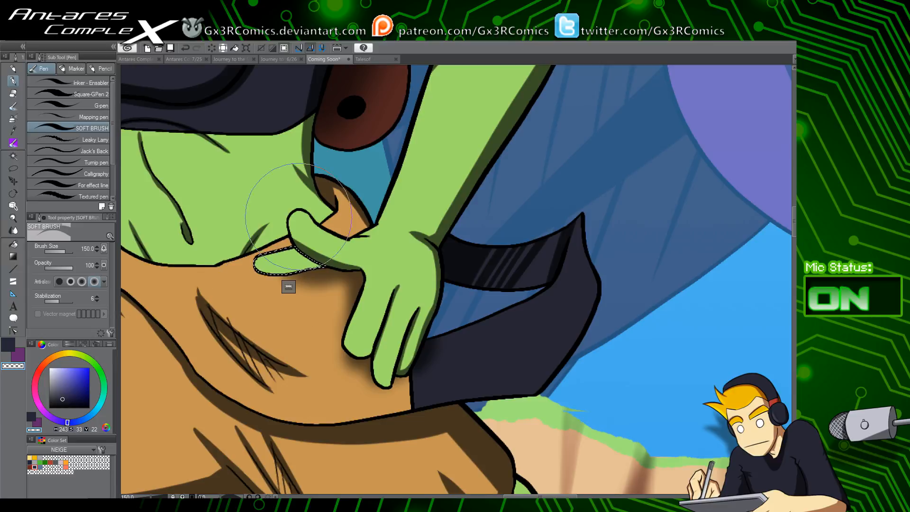
key(c)
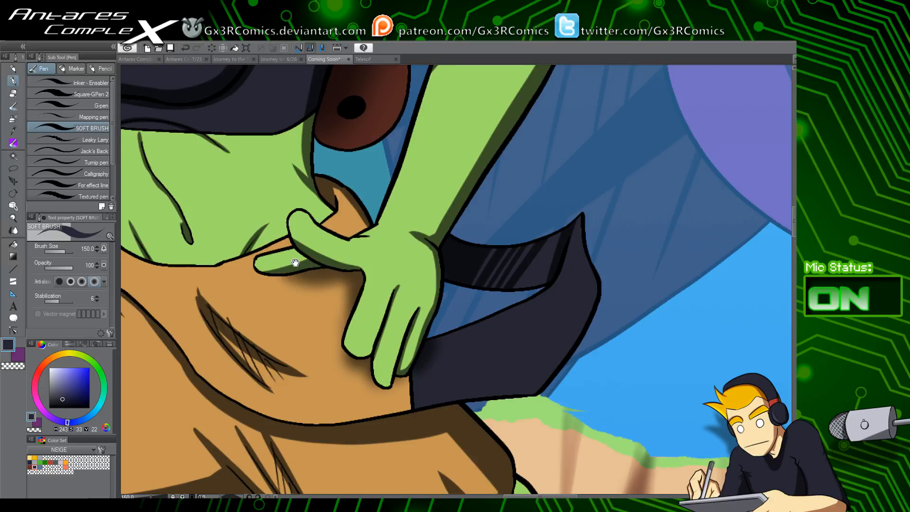
Select the hair lock beside the cheek and the back section of hair above it, and shade their outer edges
mouse_move(246, 189)
mouse_down()
mouse_move(372, 227)
mouse_move(328, 338)
mouse_up()
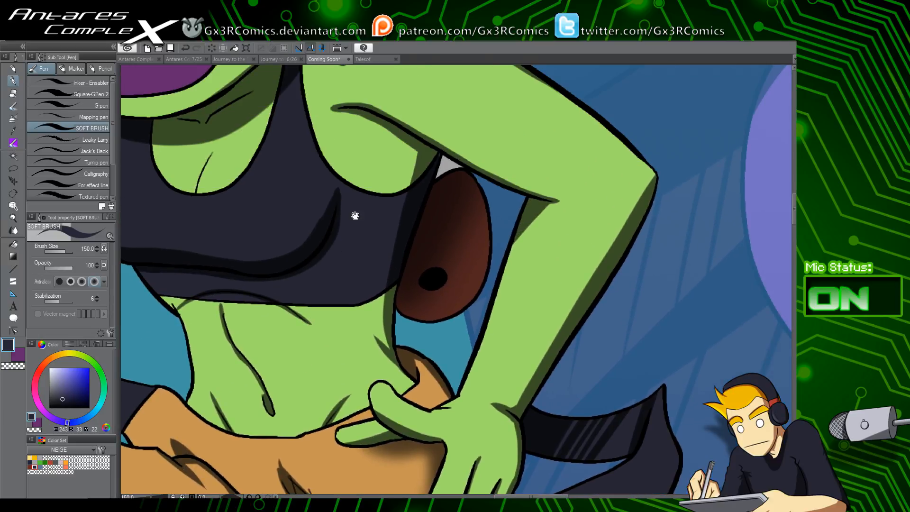
drag(355, 215, 332, 288)
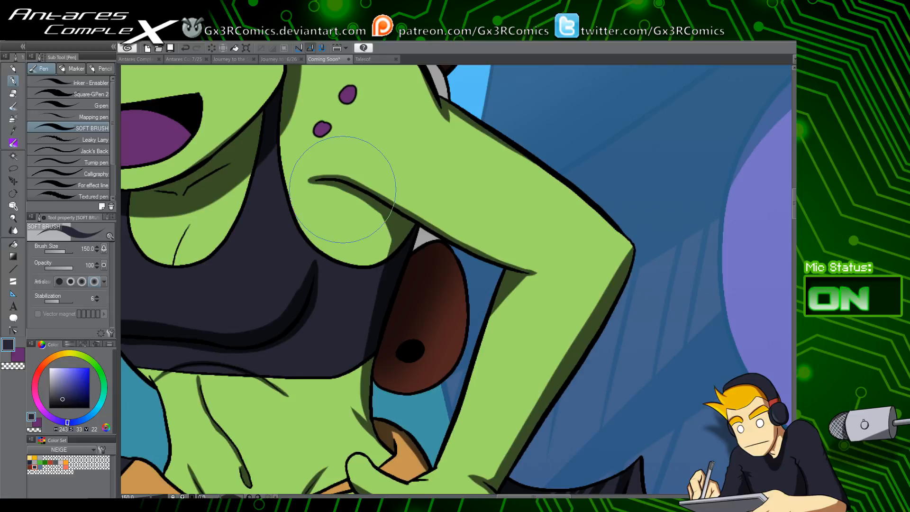
drag(340, 171, 382, 258)
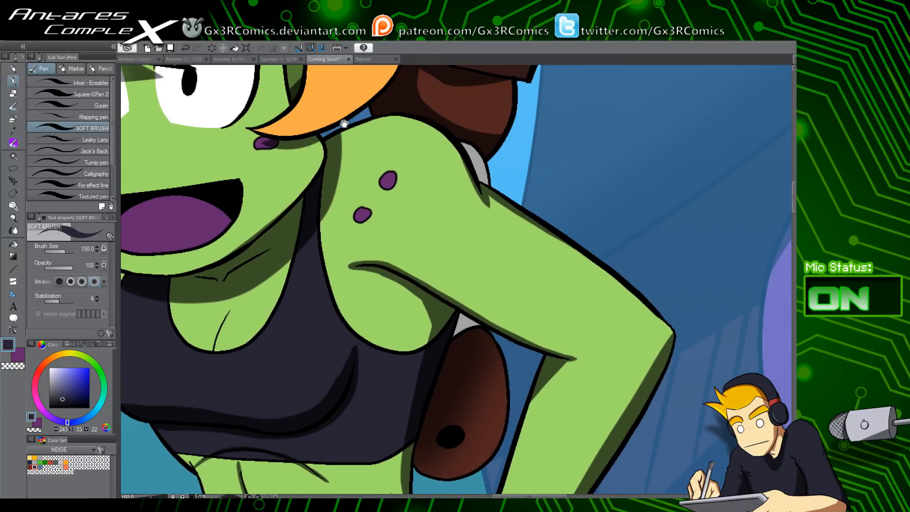
drag(339, 124, 378, 317)
key(w)
click(374, 278)
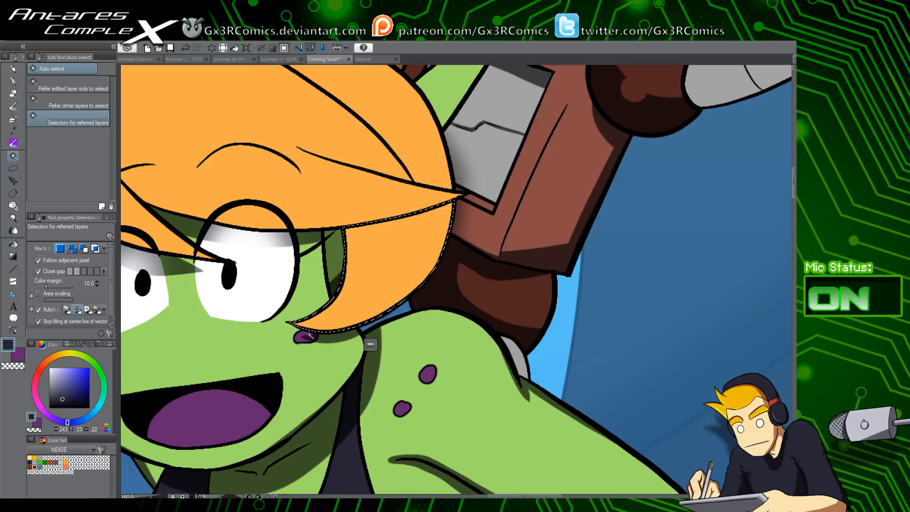
key(p)
mouse_move(292, 327)
mouse_down()
mouse_move(406, 291)
mouse_move(428, 138)
mouse_up()
drag(429, 203, 436, 298)
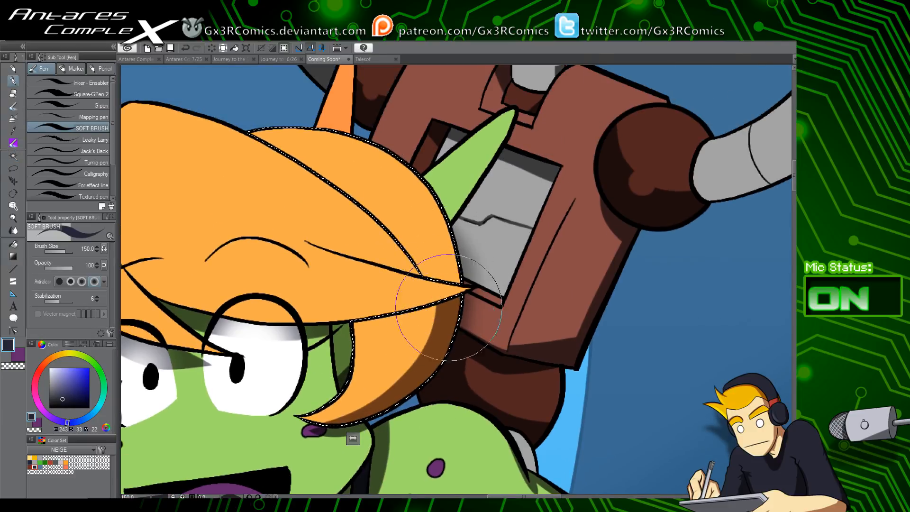
drag(181, 278, 432, 245)
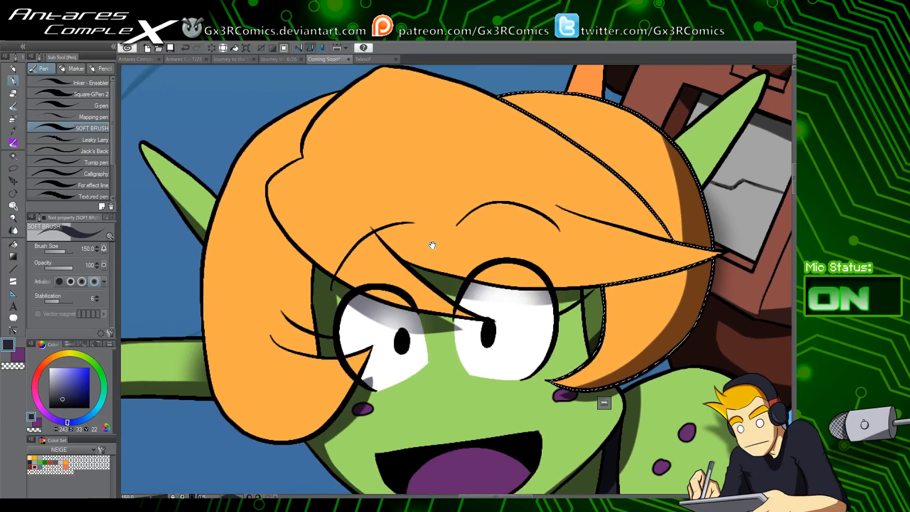
Select the large hair lock on the raised-arm side and shade its outer edge and rounded lower end
key(w)
click(249, 335)
key(p)
mouse_move(229, 131)
mouse_down()
mouse_move(194, 306)
mouse_move(320, 438)
mouse_up()
drag(218, 326, 405, 381)
drag(209, 362, 416, 298)
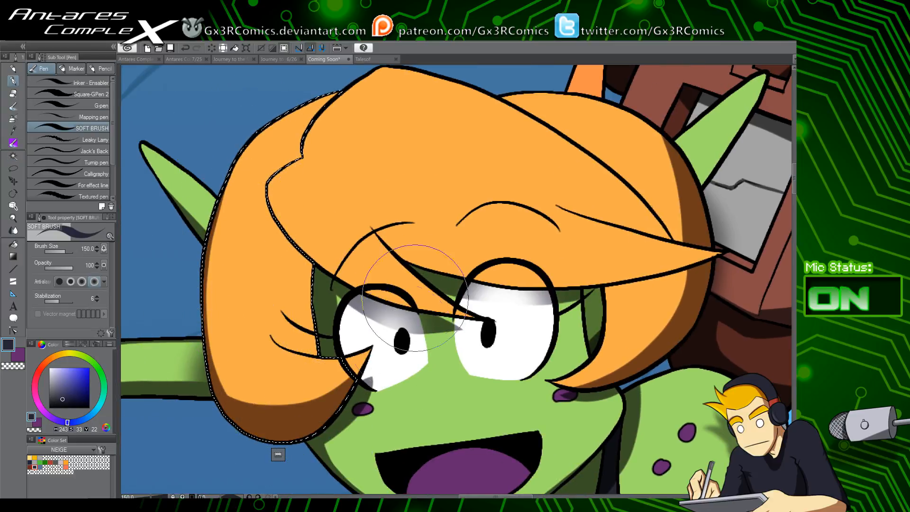
Shade the large lock's inner edge beneath the fringe beside the eye, redoing the first stroke
key(w)
key(p)
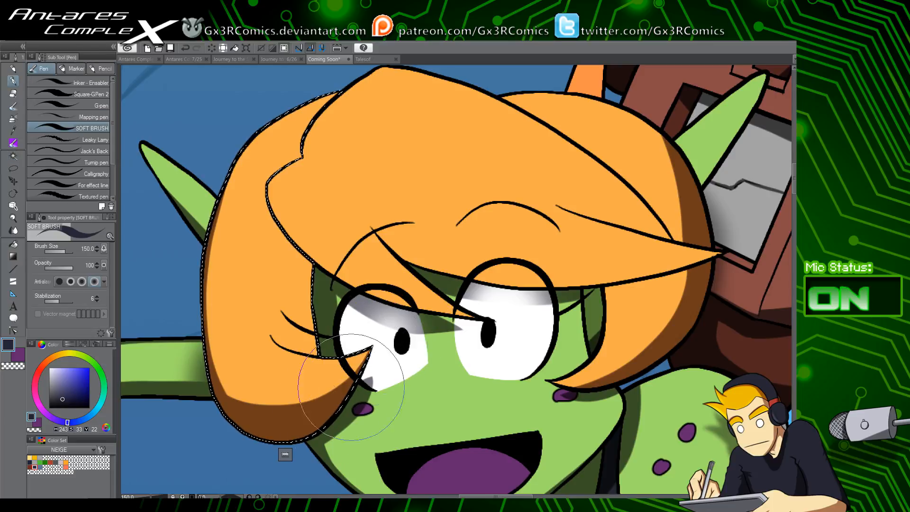
drag(300, 242, 326, 359)
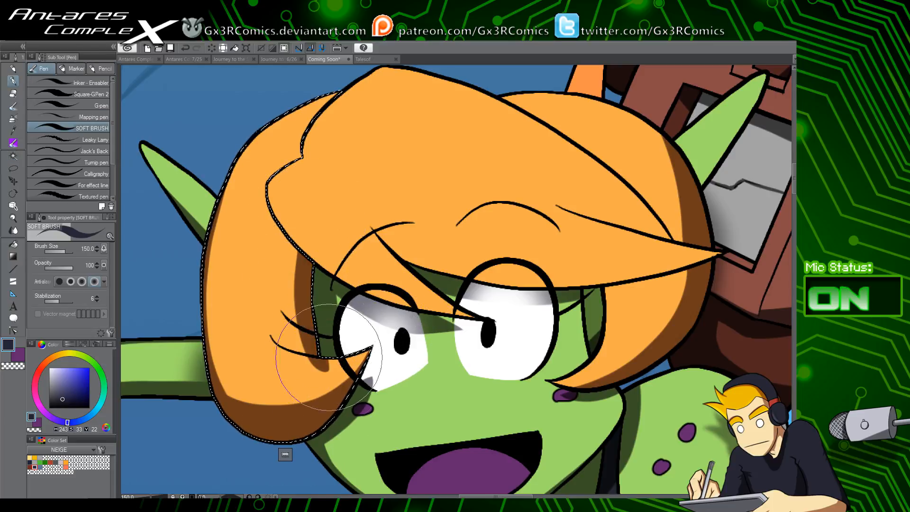
key(ctrl+z)
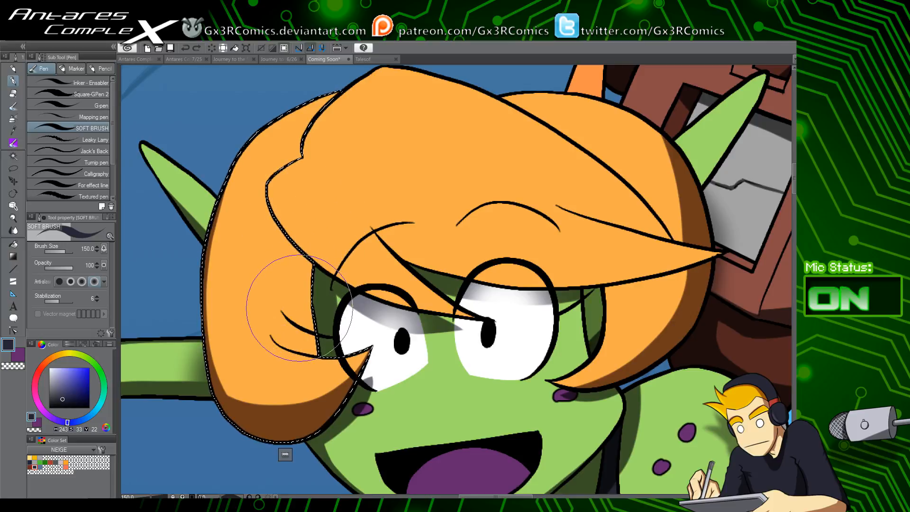
mouse_move(302, 229)
mouse_down()
mouse_move(311, 259)
mouse_move(300, 200)
mouse_move(327, 349)
mouse_up()
mouse_move(285, 202)
mouse_down()
mouse_move(330, 346)
mouse_move(290, 209)
mouse_move(316, 336)
mouse_move(278, 214)
mouse_up()
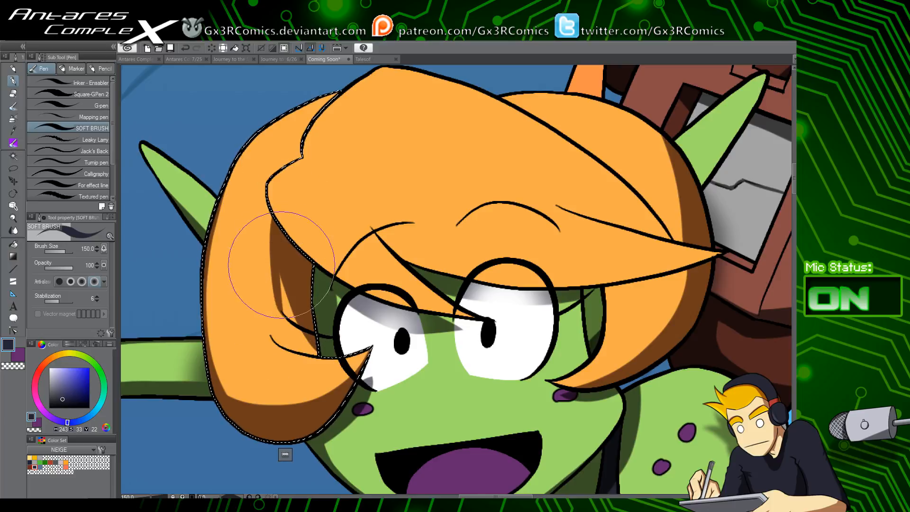
drag(280, 218, 309, 309)
Select the fringe and shade its lower edge from the large side lock toward the pointed strand between the eyes
drag(501, 251, 438, 287)
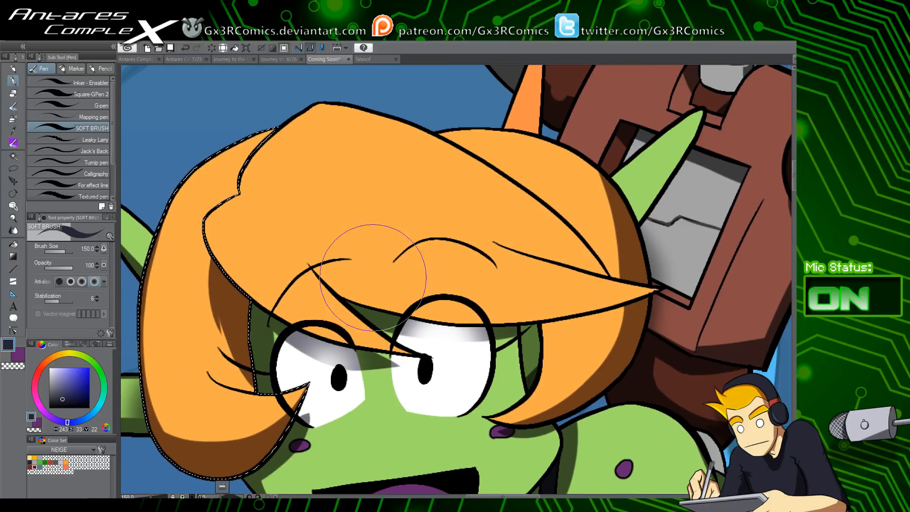
key(w)
click(292, 299)
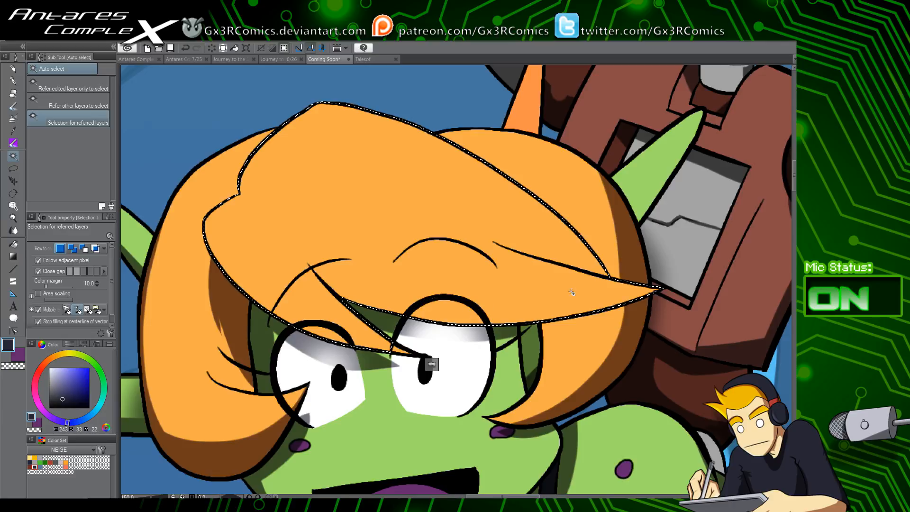
key(p)
drag(184, 211, 308, 303)
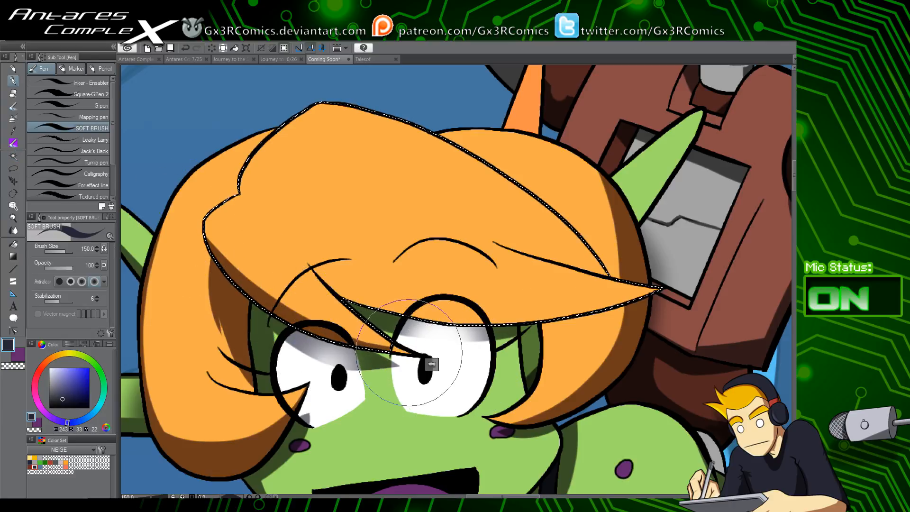
Shade along the fringe's split line and its lower edge above the other eye
key(w)
key(p)
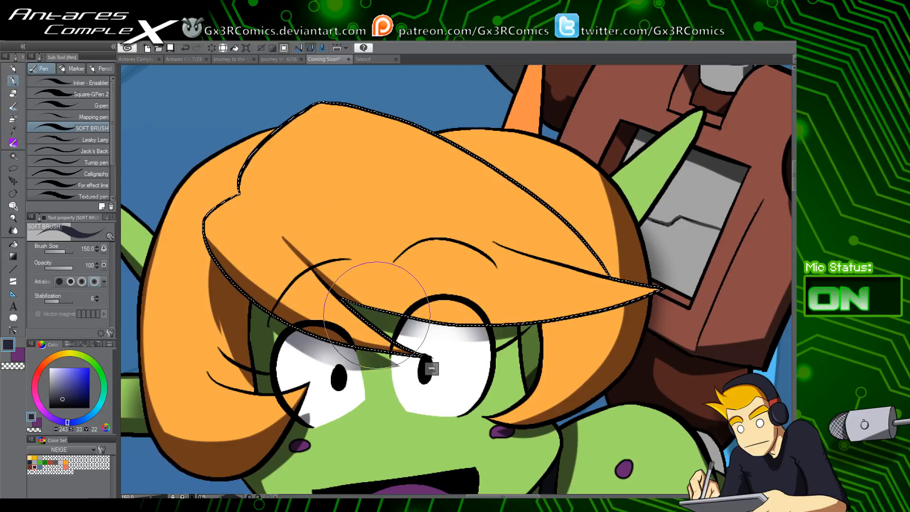
drag(325, 280, 521, 338)
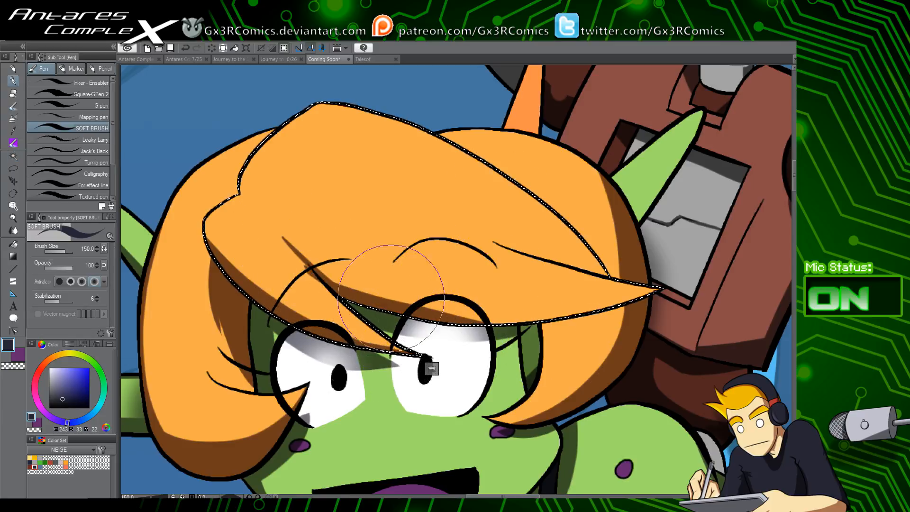
drag(457, 287, 558, 294)
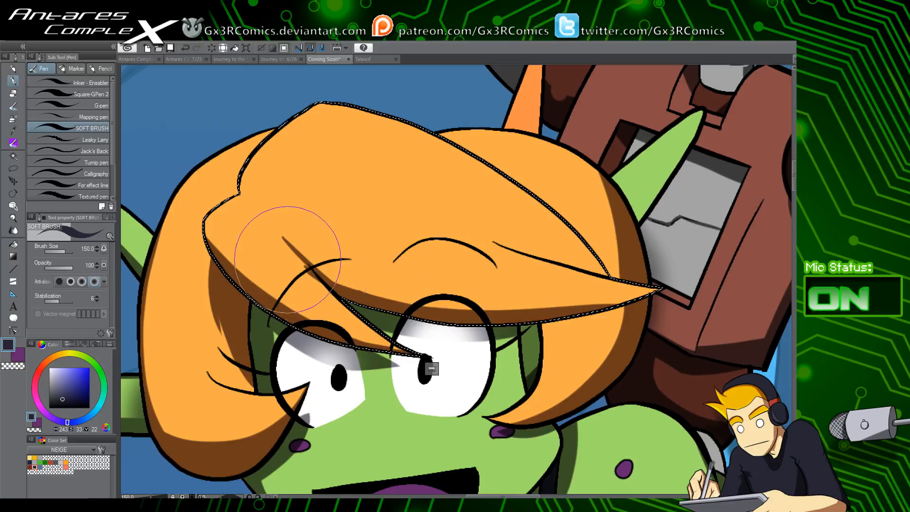
Trim the tip of the split-line shadow with transparent color and add thin dark crease strokes across the fringe
key(c)
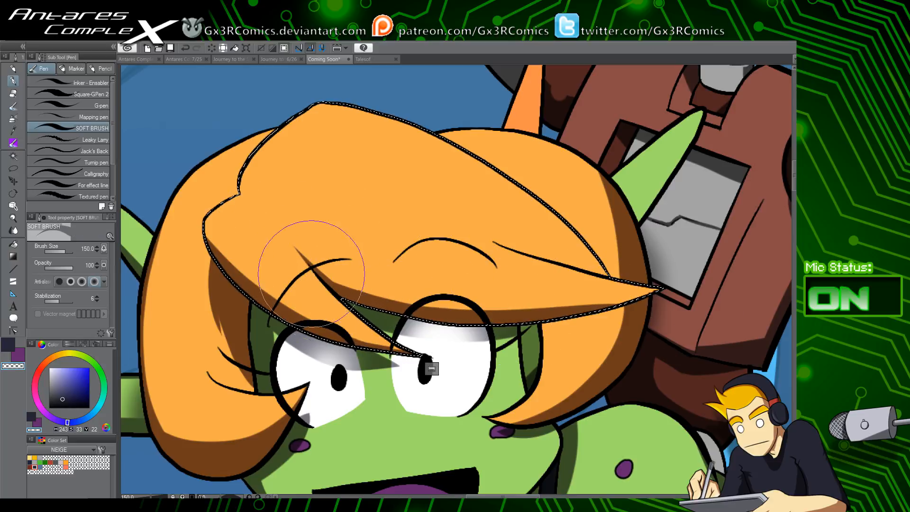
key(c)
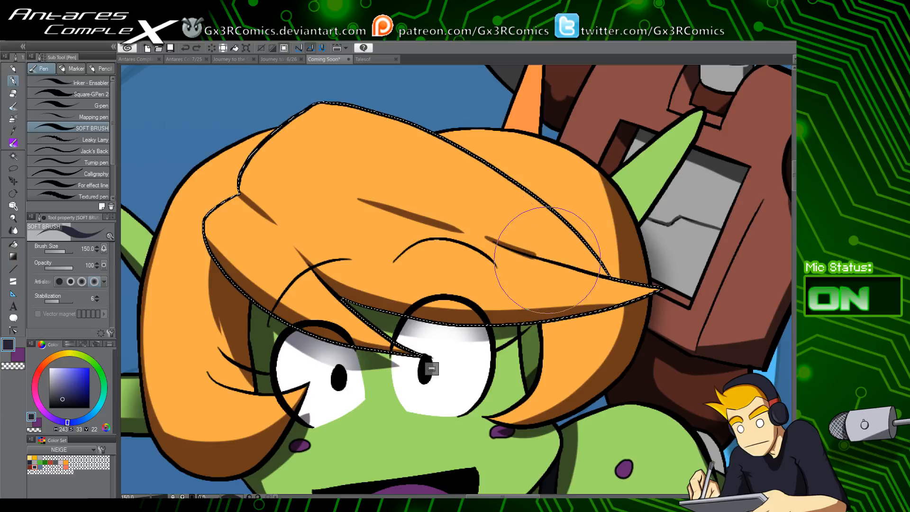
drag(548, 260, 570, 263)
key(c)
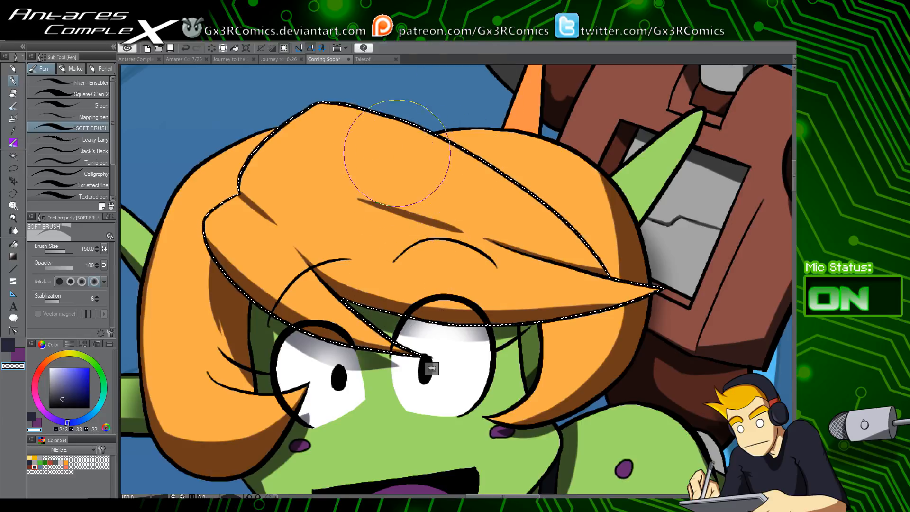
Taper the start of the middle fringe crease with transparent color, undo the stray mark below it and deselect the fringe
key(c)
key(c)
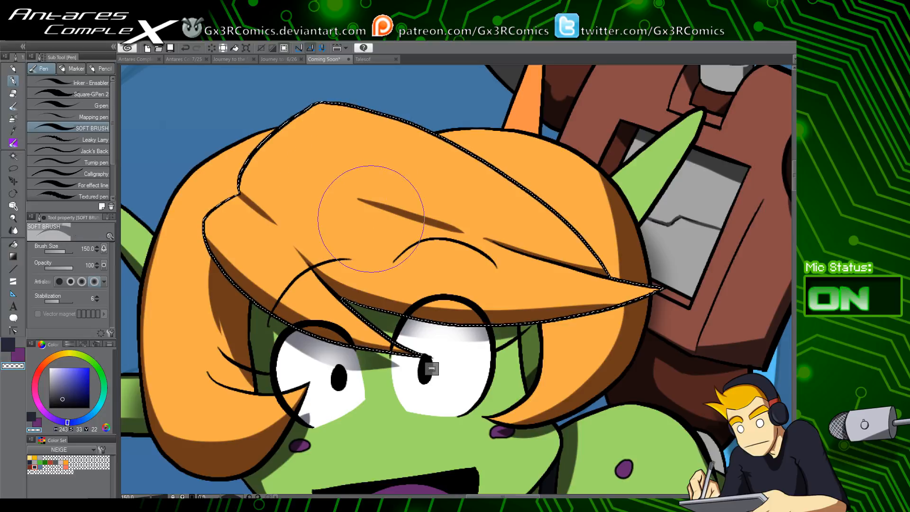
key(c)
mouse_move(349, 198)
mouse_down()
mouse_move(423, 238)
mouse_move(335, 189)
mouse_move(384, 217)
mouse_move(395, 234)
mouse_up()
key(c)
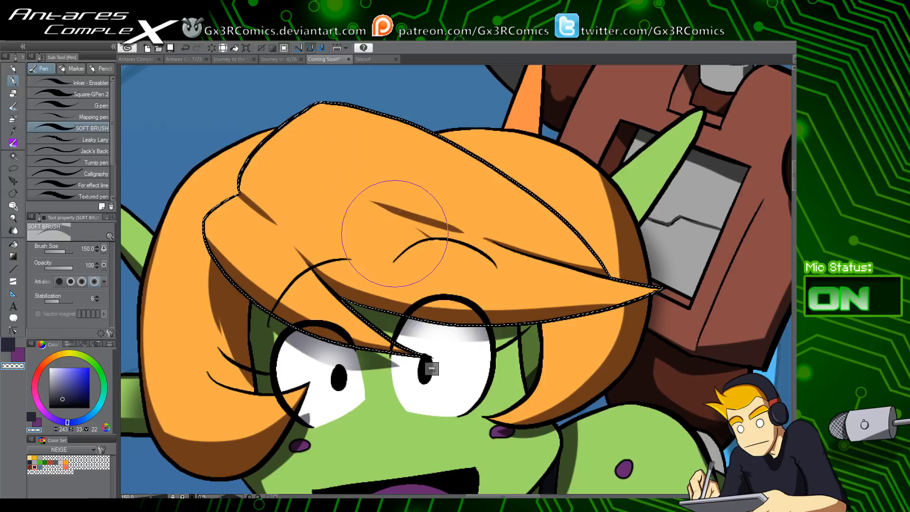
key(ctrl+z)
key(ctrl+z)
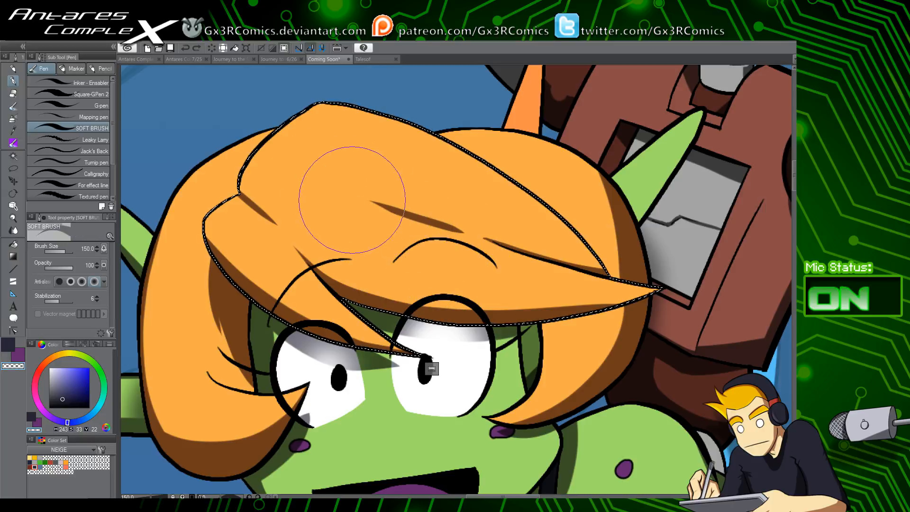
click(405, 229)
mouse_move(264, 393)
mouse_down()
mouse_move(315, 291)
mouse_move(370, 216)
mouse_up()
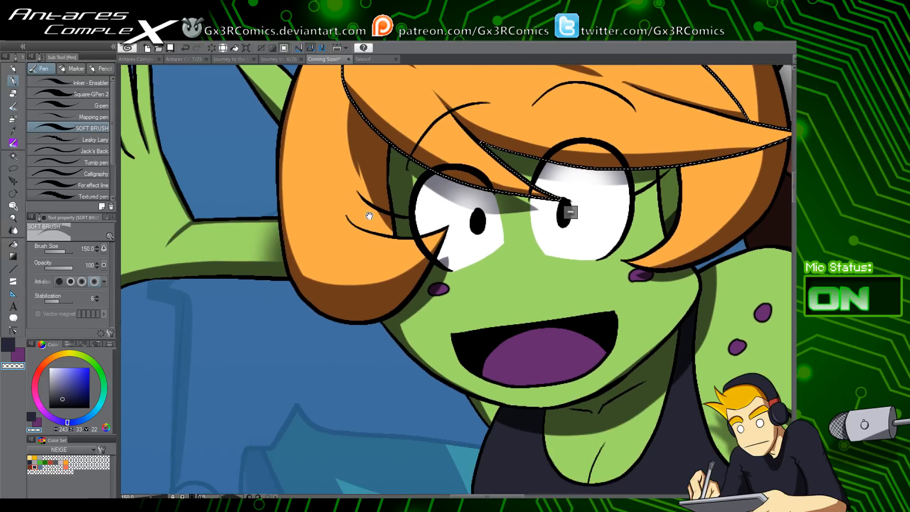
key(ctrl+d)
Select the tongue, shade its upper edge with the dark shadow color and deselect it
drag(435, 433, 336, 285)
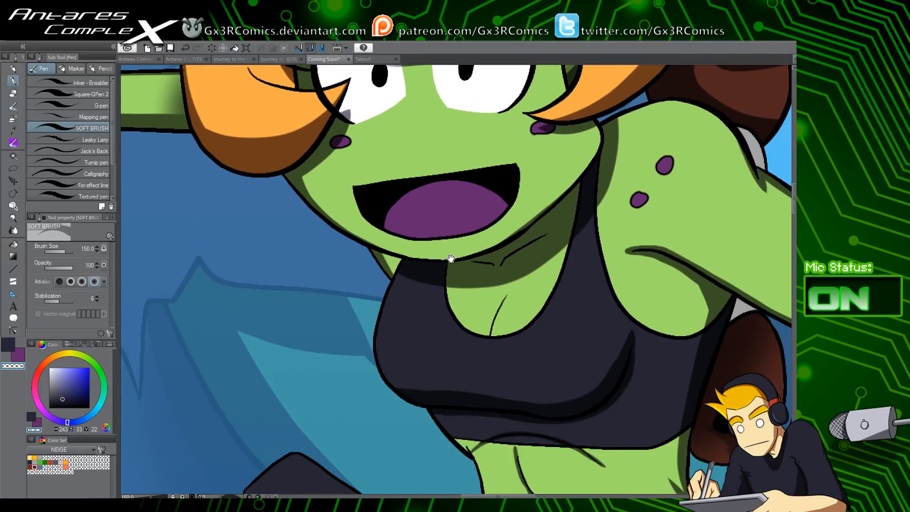
key(w)
click(427, 217)
key(p)
key(c)
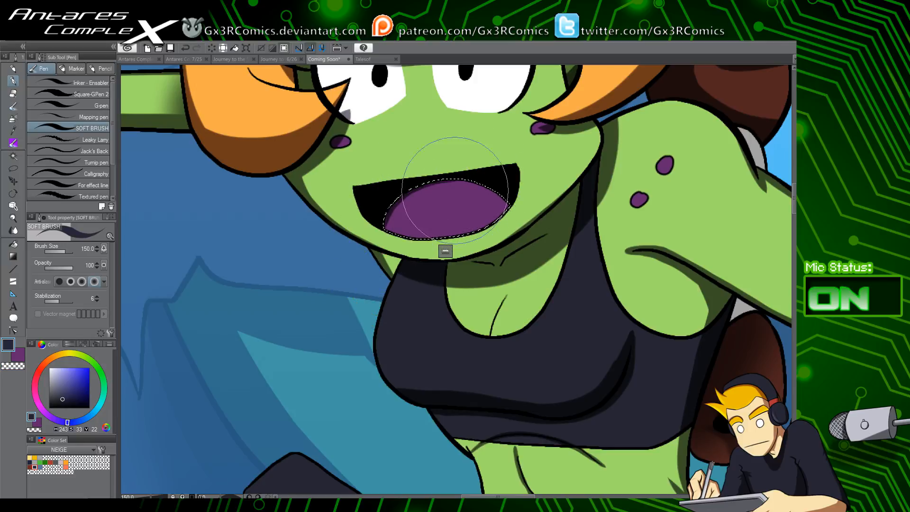
mouse_move(382, 234)
mouse_down()
mouse_move(479, 183)
mouse_move(526, 217)
mouse_up()
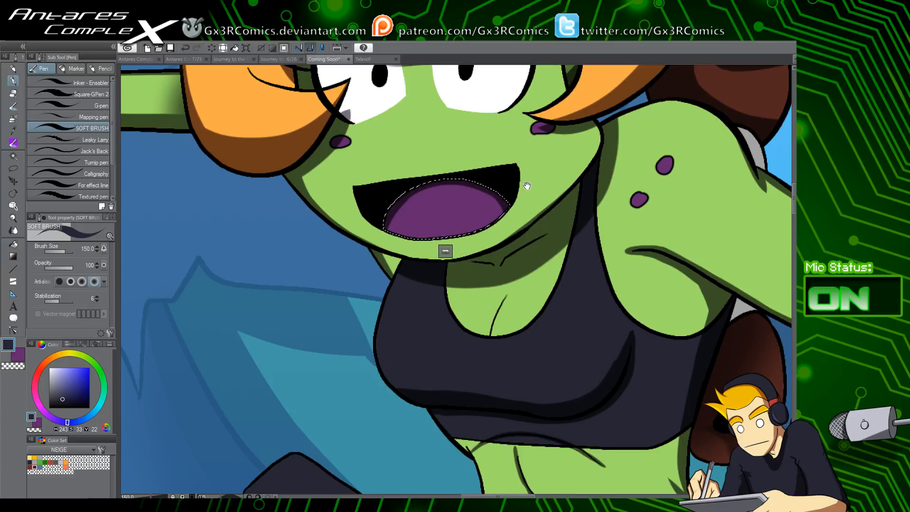
drag(527, 186, 404, 210)
key(ctrl+d)
Select the lower skirt section and hatch between the fold and the outer edge near the rear leg, redoing the strokes
drag(519, 335, 451, 251)
drag(397, 408, 368, 197)
drag(342, 369, 365, 153)
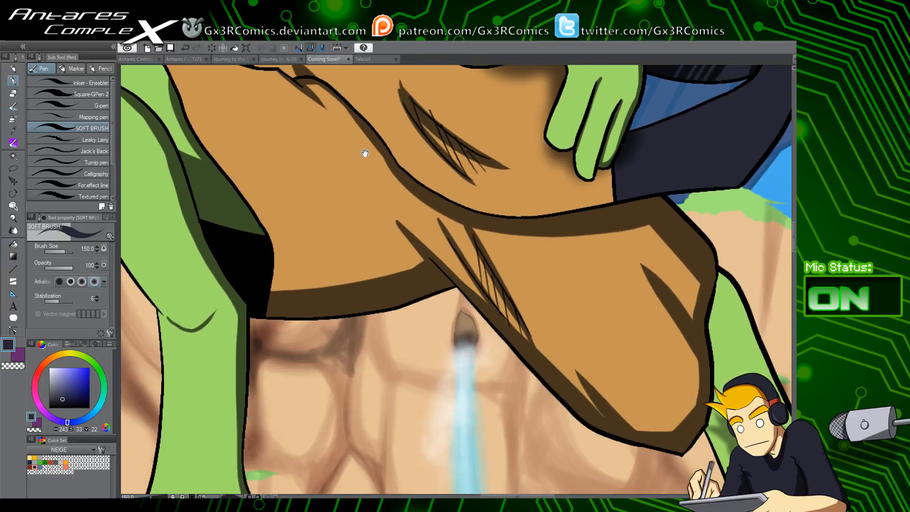
drag(493, 353, 443, 374)
drag(569, 396, 474, 347)
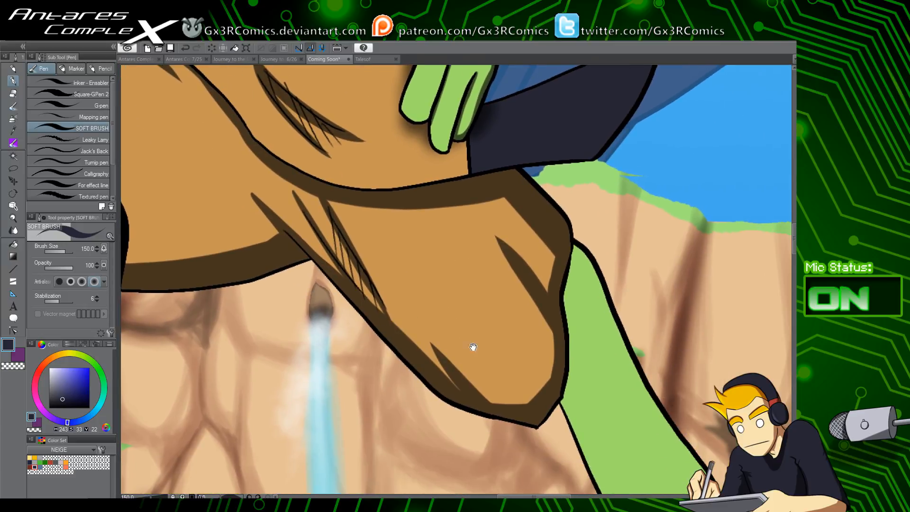
key(w)
click(544, 260)
key(p)
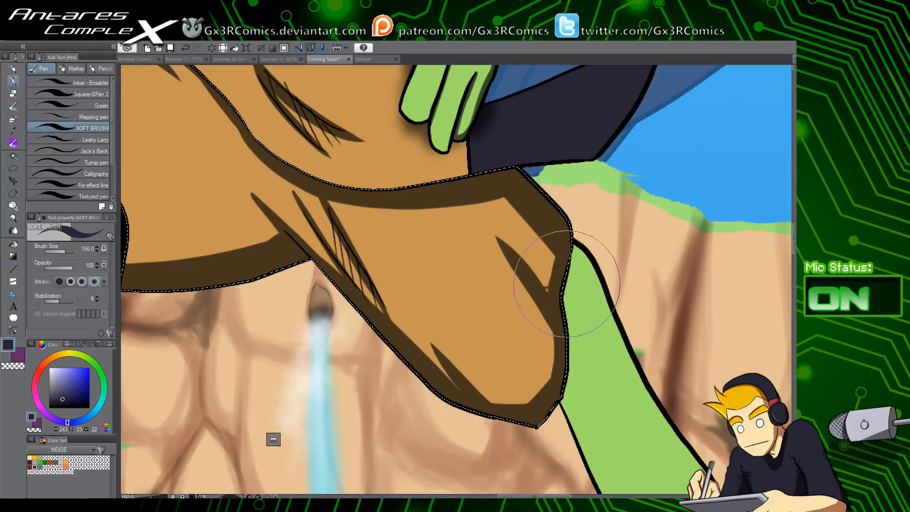
mouse_move(552, 272)
mouse_down()
mouse_move(506, 264)
mouse_move(573, 256)
mouse_move(507, 263)
mouse_up()
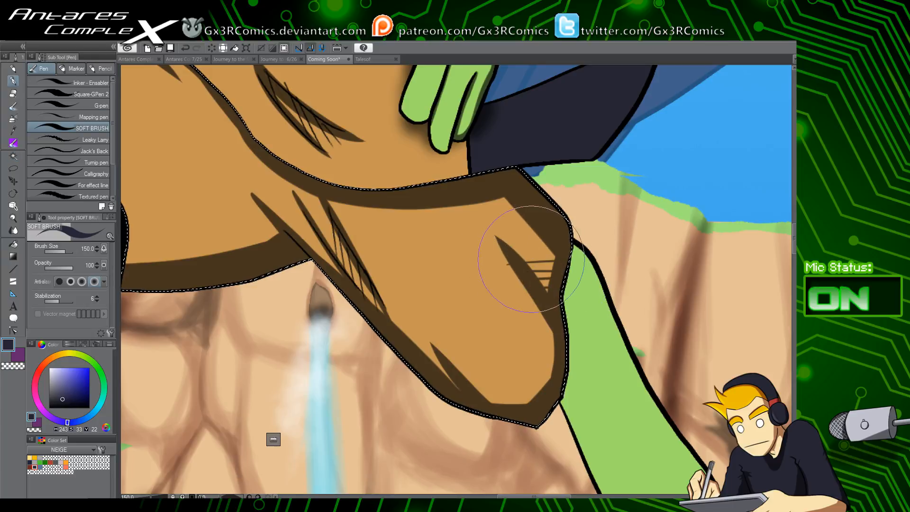
key(ctrl+z)
drag(569, 258, 511, 255)
drag(569, 239, 507, 252)
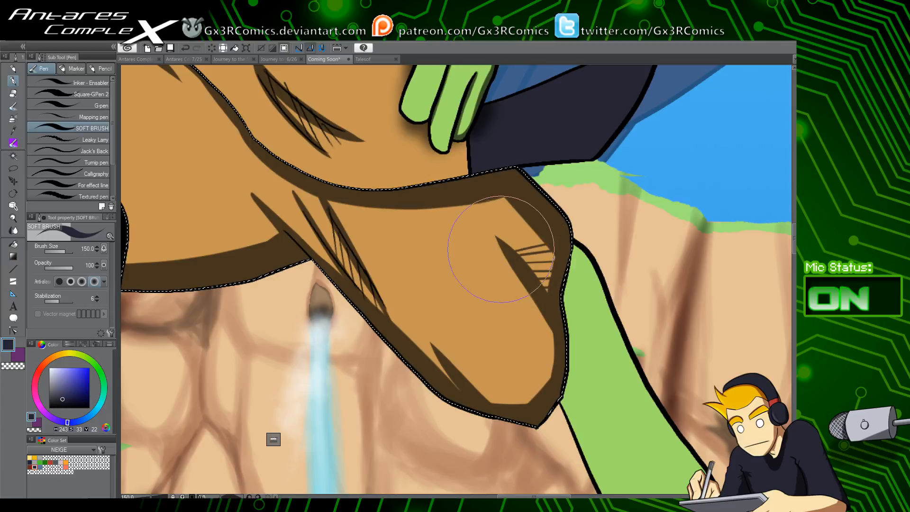
Draw a long tapered fold across the front of the lower skirt section and hatch between it and the hem, redoing strokes as needed
key(space)
mouse_move(266, 259)
mouse_down()
mouse_move(337, 323)
mouse_move(383, 322)
mouse_move(361, 274)
mouse_move(279, 281)
mouse_up()
key(space)
key(ctrl+z)
drag(398, 294, 271, 245)
drag(394, 293, 339, 313)
key(ctrl+z)
mouse_move(354, 276)
mouse_down()
mouse_move(320, 317)
mouse_move(297, 320)
mouse_up()
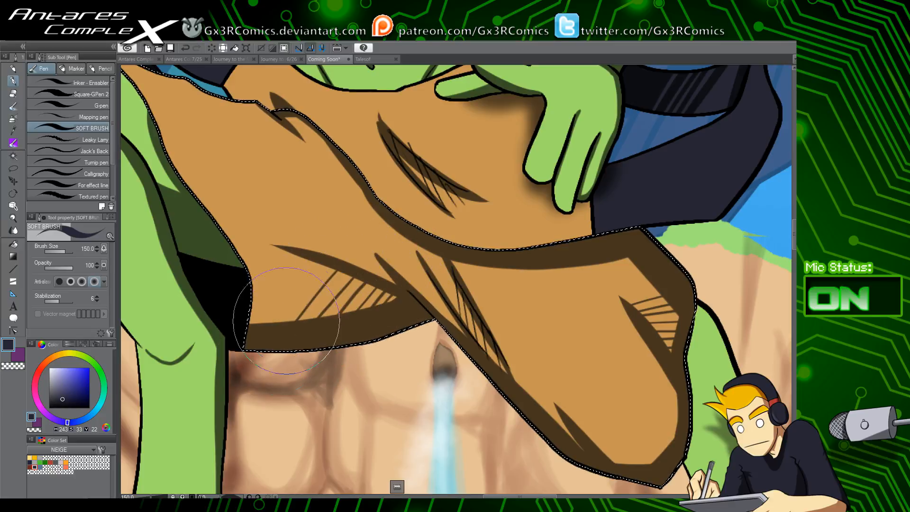
drag(317, 263, 275, 322)
Extend the dark shadow along the underside of the skirt's overlapping edge near the waist and save the illustration
key(space)
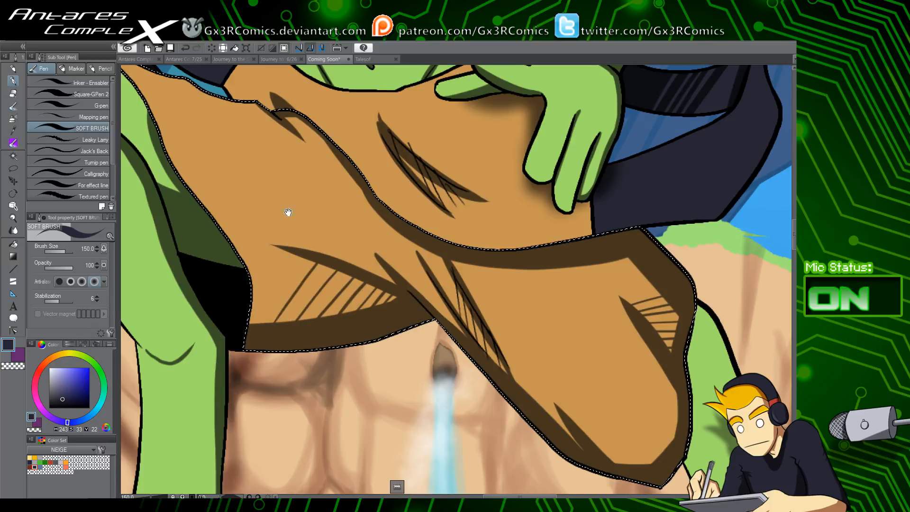
drag(288, 212, 288, 287)
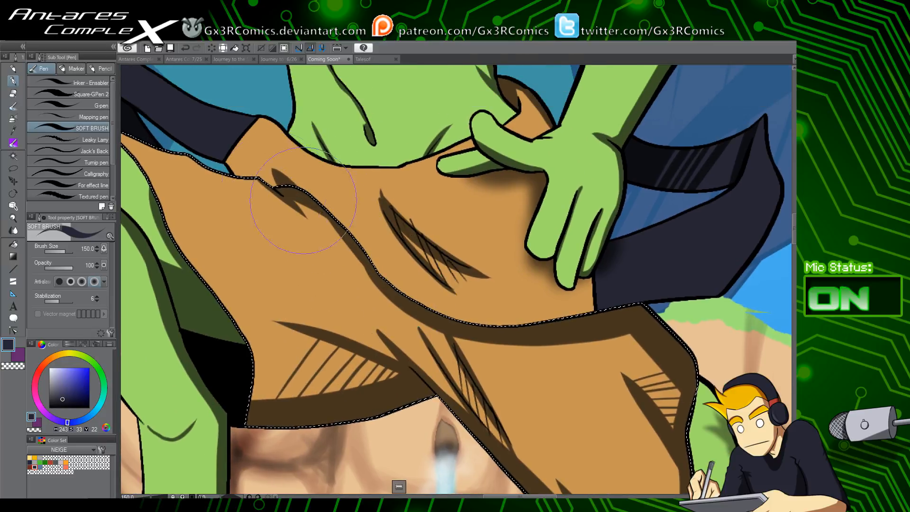
drag(329, 213, 442, 332)
drag(355, 256, 432, 327)
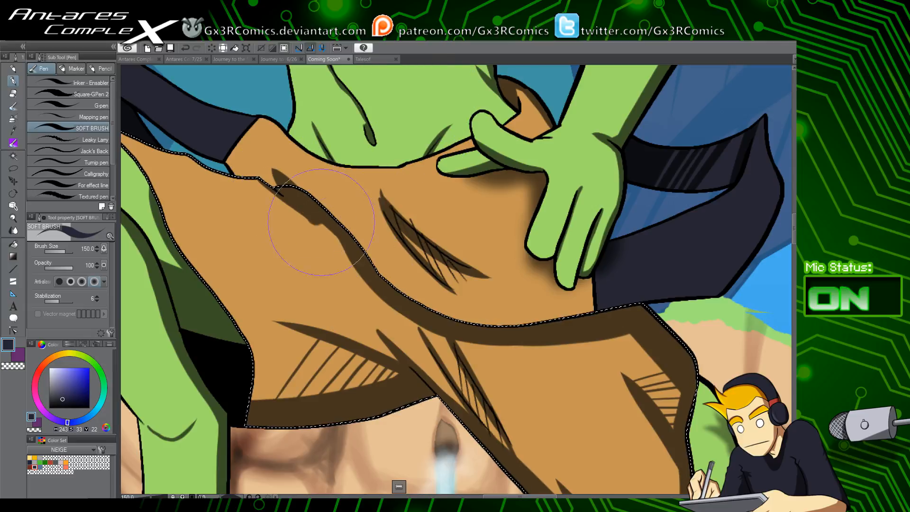
drag(368, 274, 386, 234)
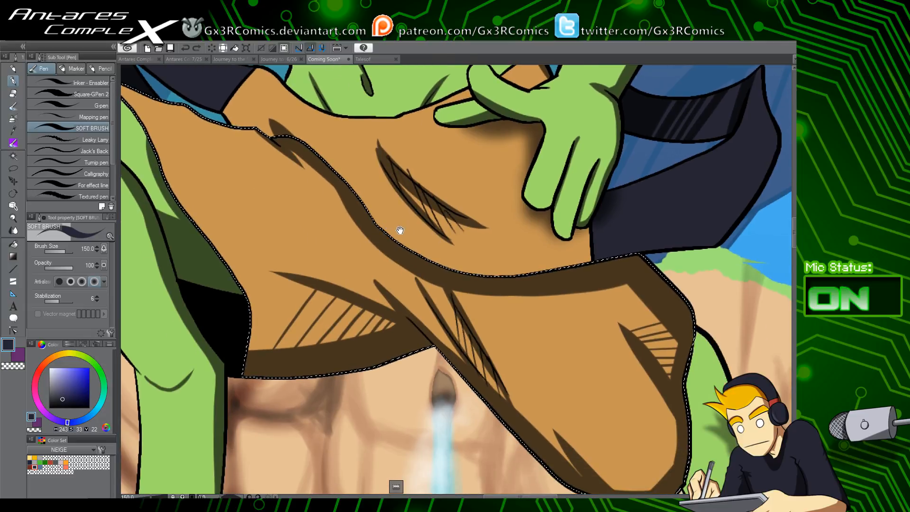
scroll(427, 242, down, 3)
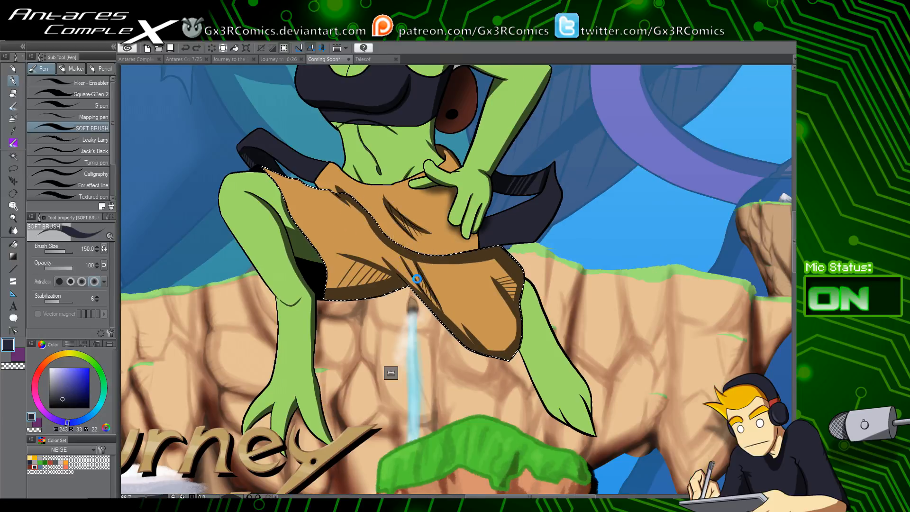
key(ctrl+s)
Set the drawing color to white and create a new layer
mouse_move(514, 83)
mouse_down()
mouse_move(410, 315)
mouse_move(426, 294)
mouse_move(429, 223)
mouse_up()
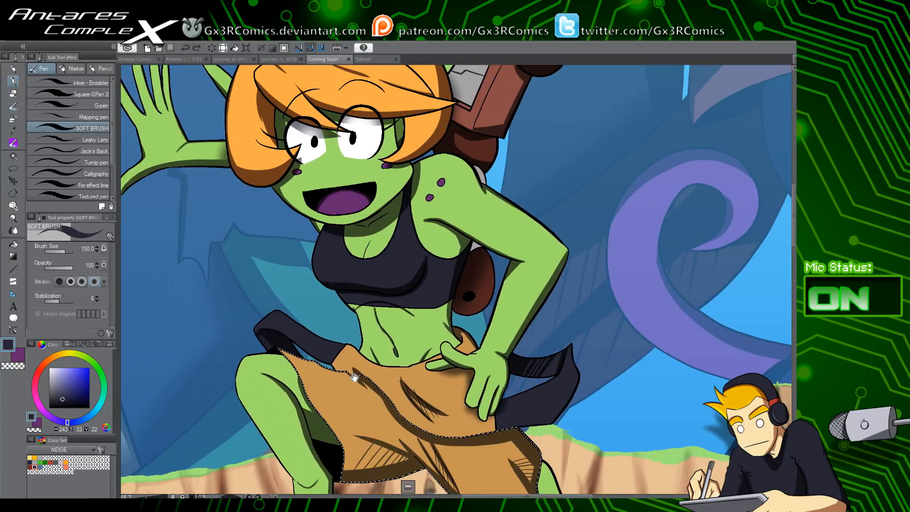
drag(356, 377, 350, 357)
click(18, 354)
click(49, 368)
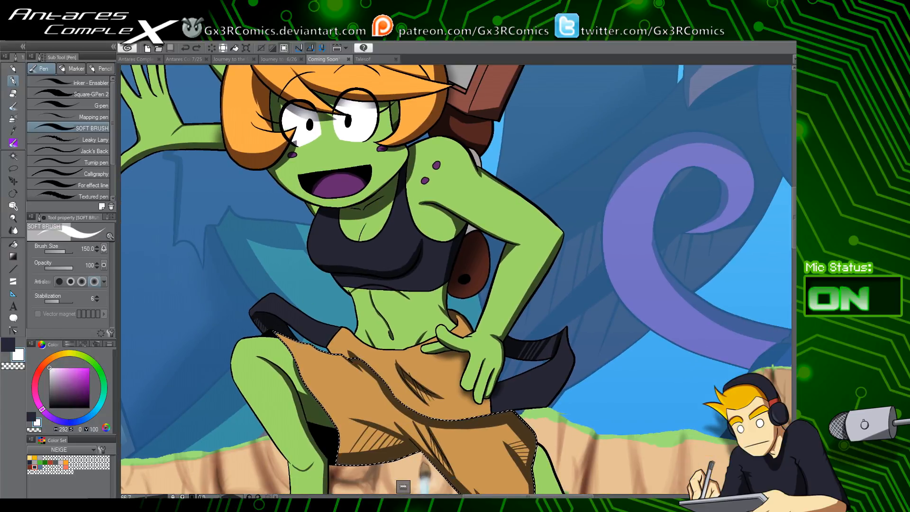
key(ctrl+shift+n)
scroll(314, 115, up, 2)
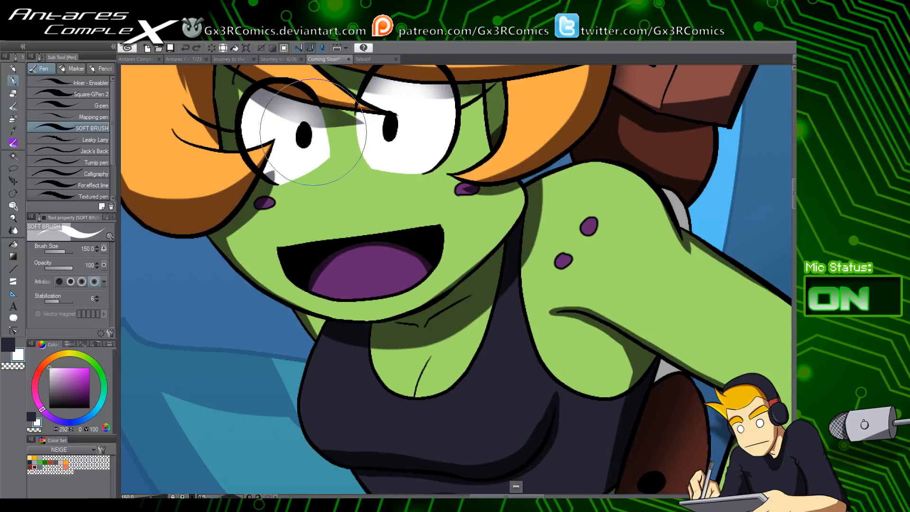
Select both pupils, paint small white highlights inside them with the soft pen brush and deselect them
key(w)
click(389, 127)
shift+click(304, 135)
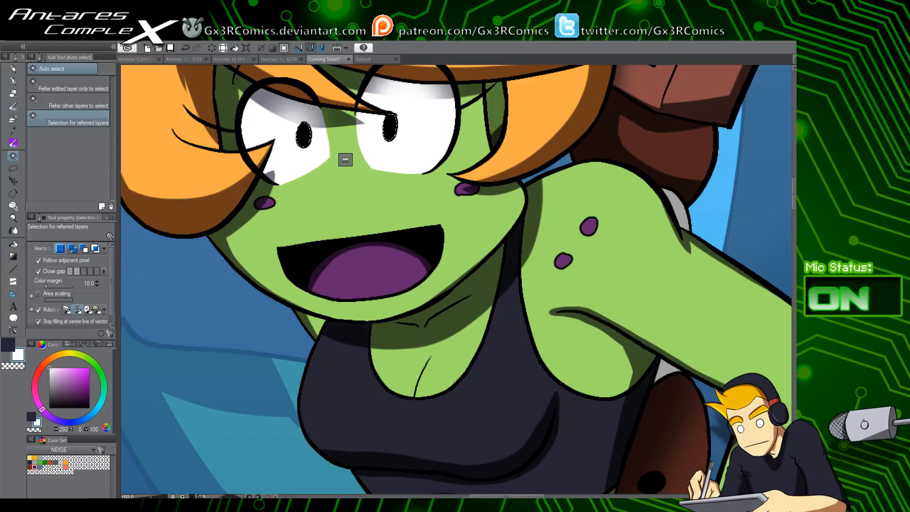
key(p)
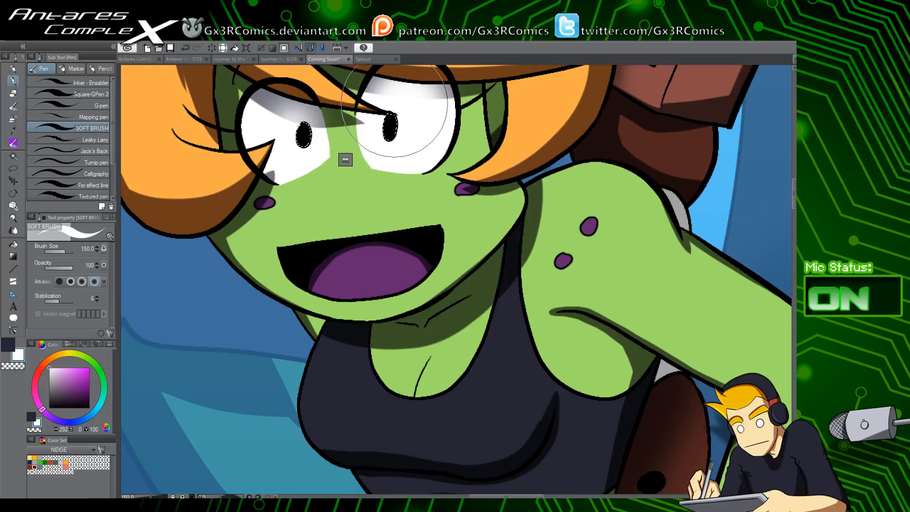
key(c)
click(392, 121)
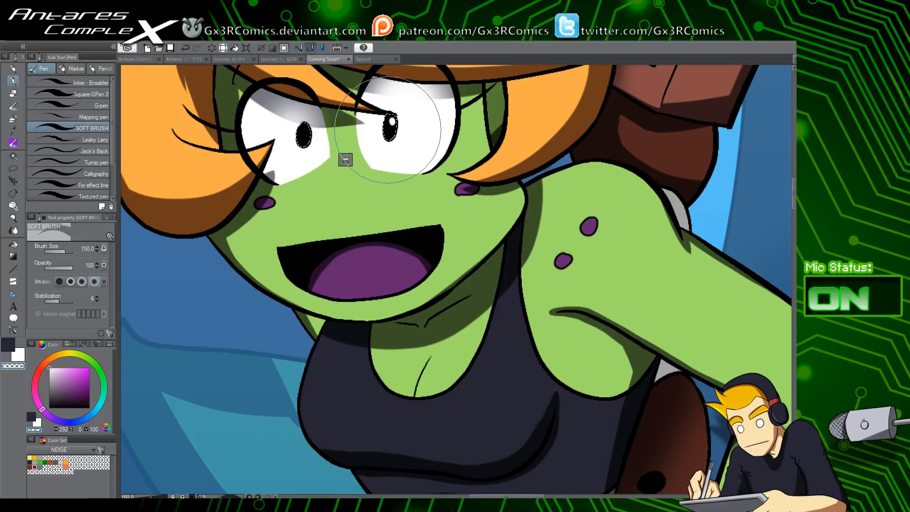
click(306, 129)
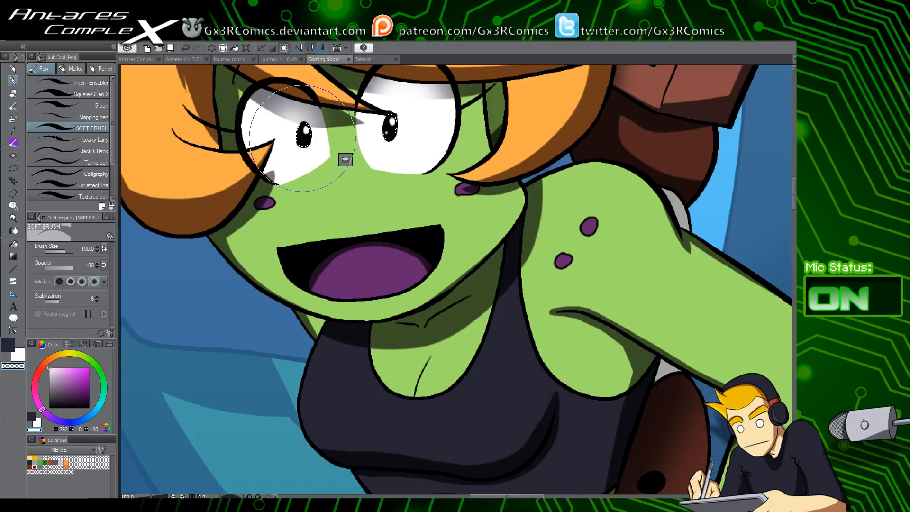
mouse_move(404, 347)
mouse_down()
mouse_move(384, 376)
mouse_move(416, 304)
mouse_up()
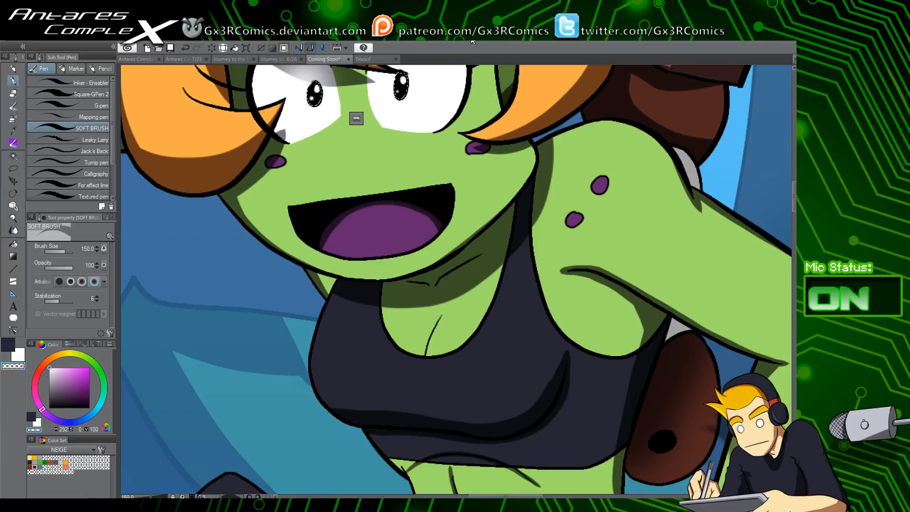
drag(296, 163, 391, 281)
key(ctrl+d)
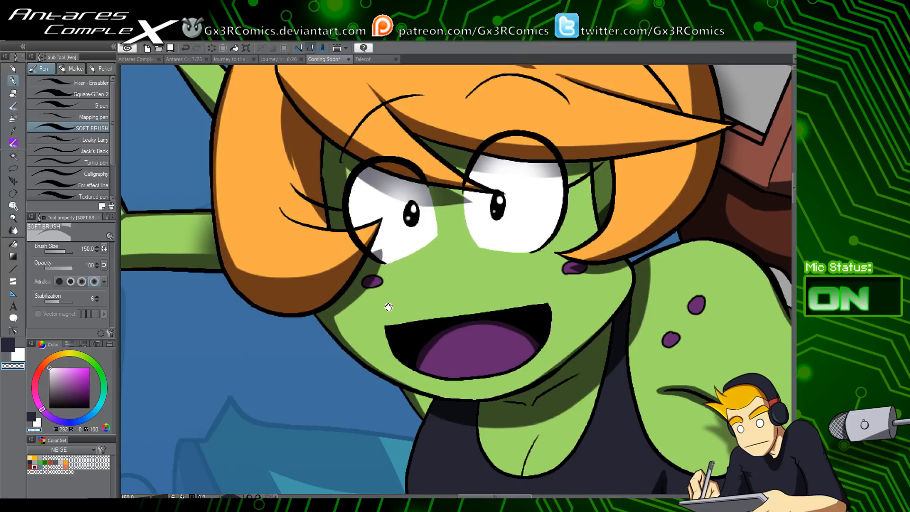
Look over the green-skinned character's shading from head to feet and the robot behind her
drag(375, 338, 400, 267)
scroll(399, 268, down, 3)
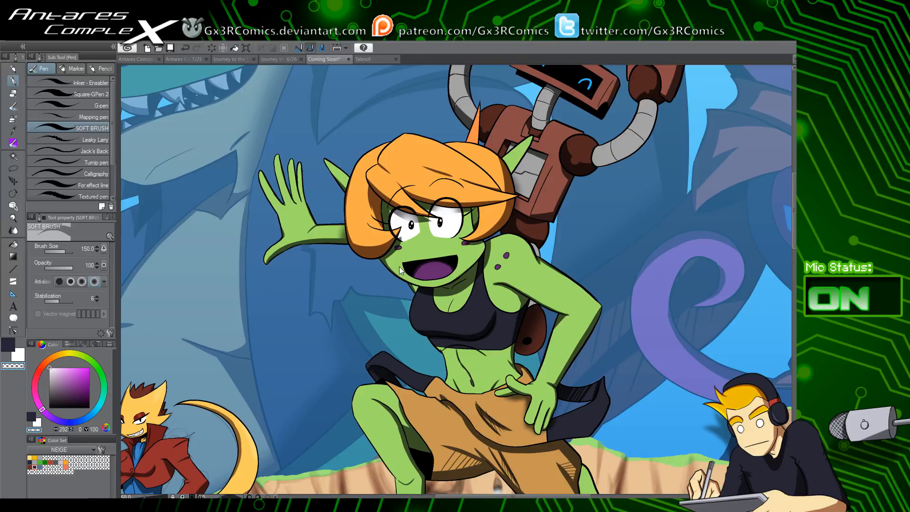
drag(399, 267, 324, 402)
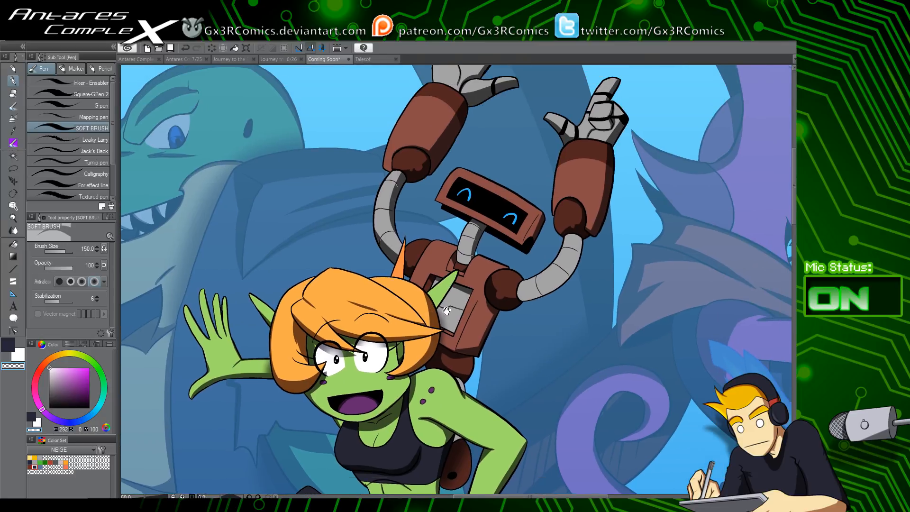
drag(427, 322, 373, 385)
drag(377, 438, 365, 309)
drag(434, 405, 436, 276)
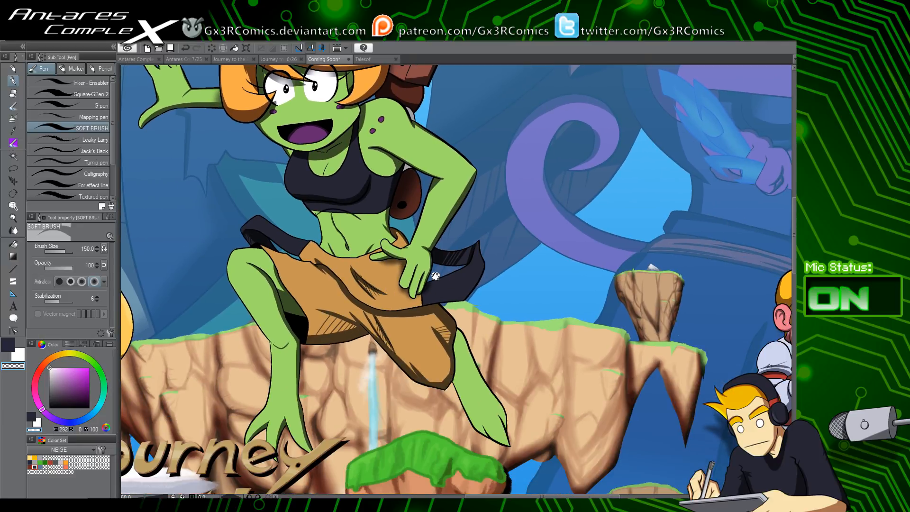
drag(486, 382, 457, 283)
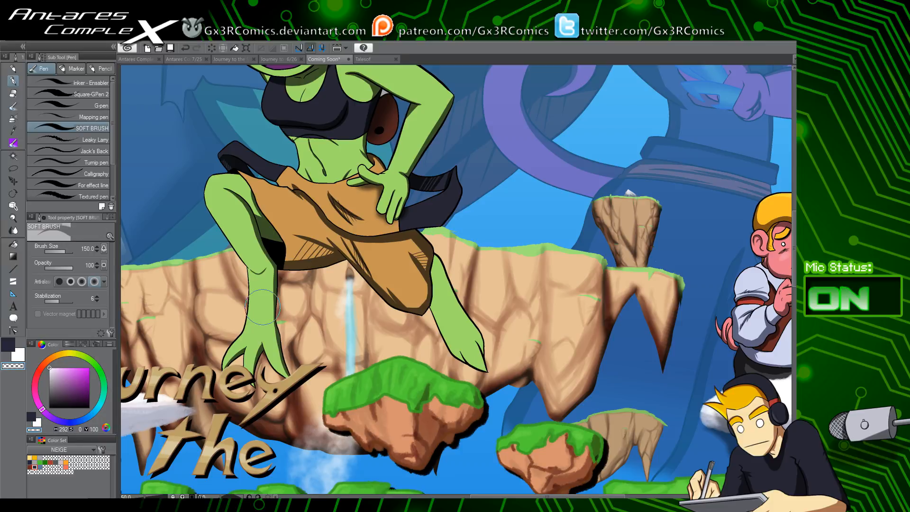
Select the rear leg, shade its lower edge with the dark shadow color and add a tapered shadow at the nearer toe line, redoing the stroke
key(c)
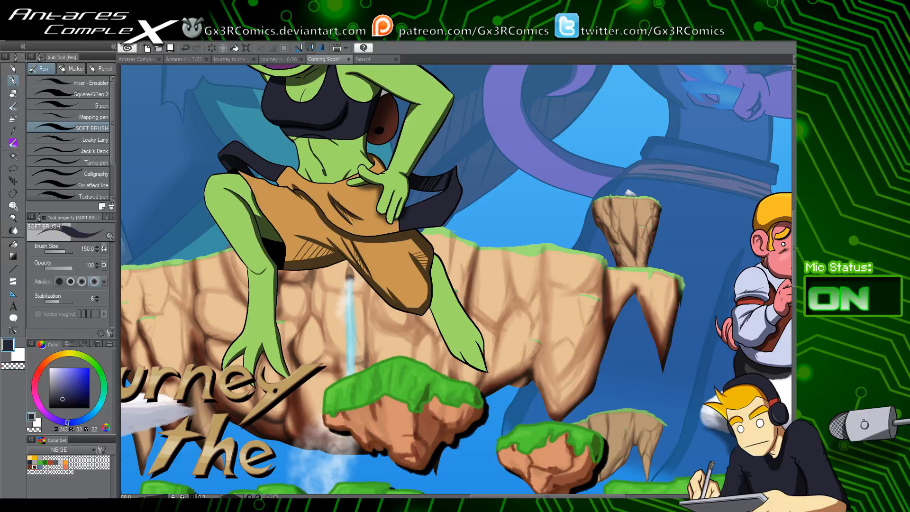
key(w)
click(445, 307)
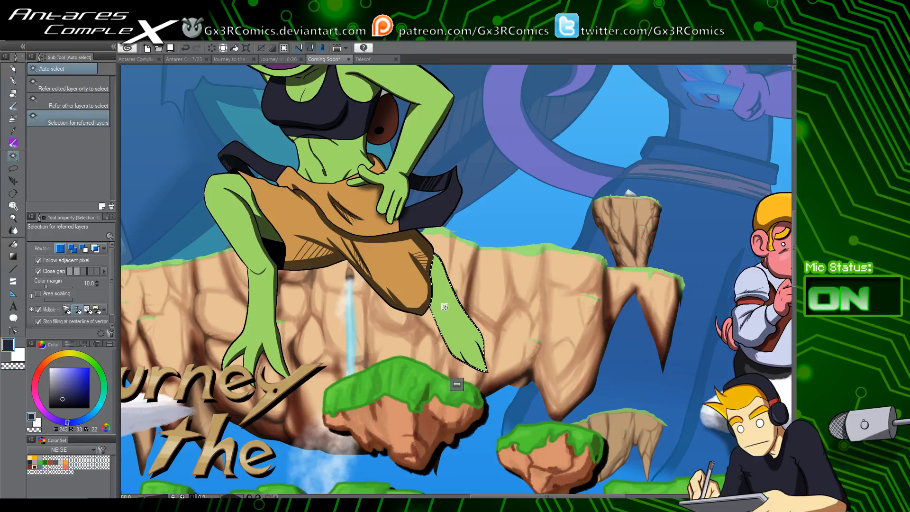
scroll(427, 293, up, 3)
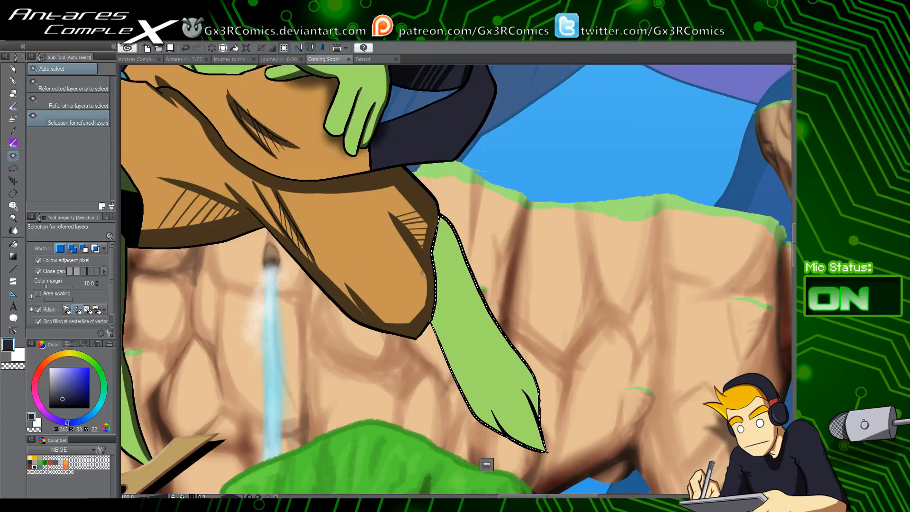
key(p)
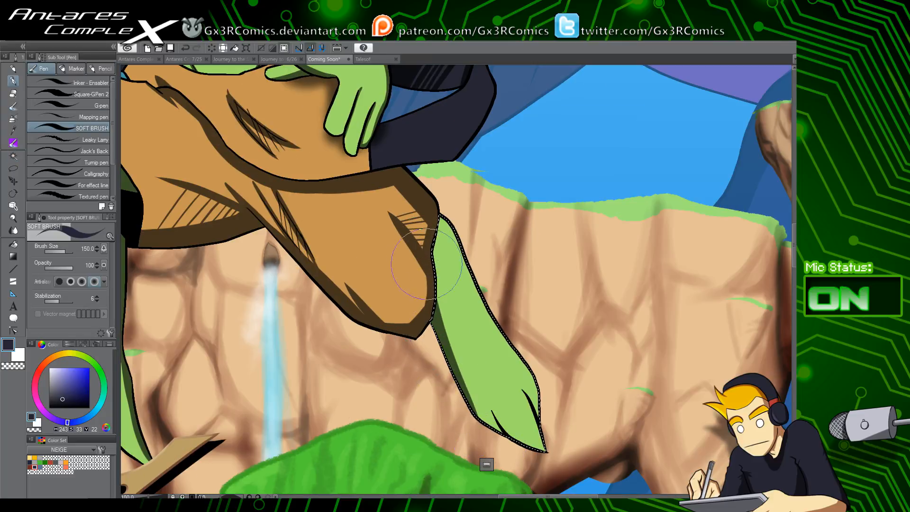
mouse_move(427, 264)
mouse_down()
mouse_move(501, 444)
mouse_move(463, 366)
mouse_move(465, 385)
mouse_move(508, 436)
mouse_move(495, 416)
mouse_up()
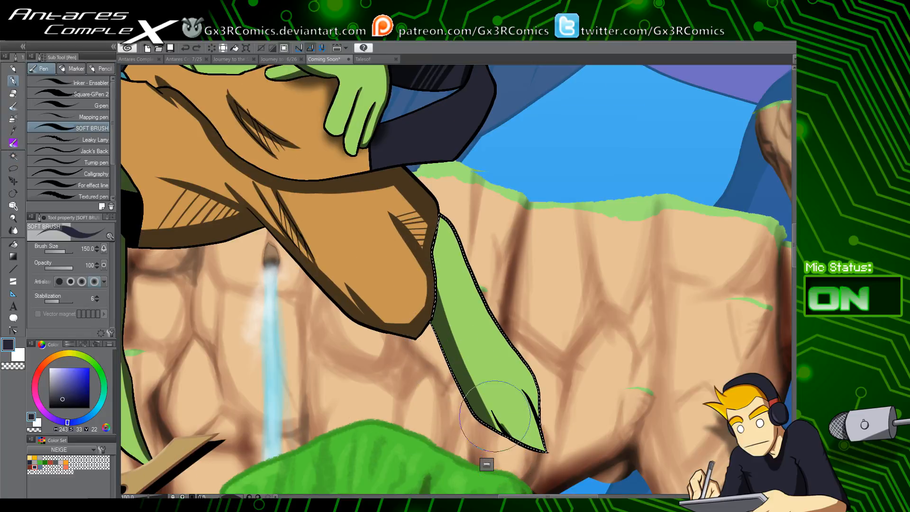
key(ctrl+z)
drag(481, 381, 511, 432)
drag(488, 379, 511, 431)
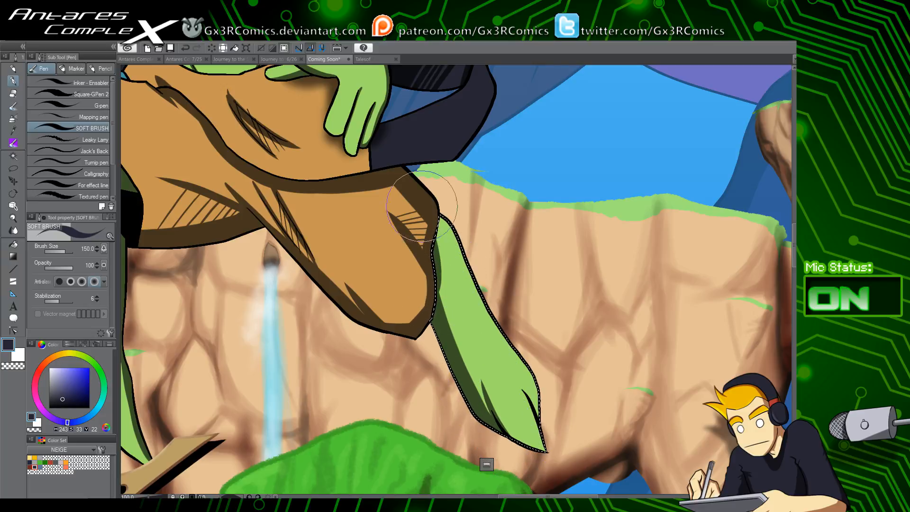
Airbrush a soft dark shadow on the rear leg where it emerges from the skirt, using the Soft airbrush at size 100
key(b)
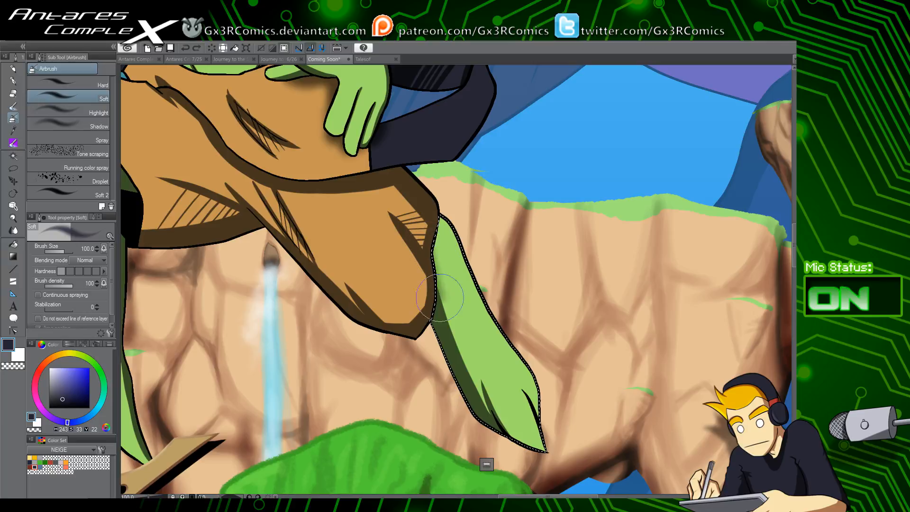
drag(440, 291, 435, 223)
drag(431, 290, 442, 265)
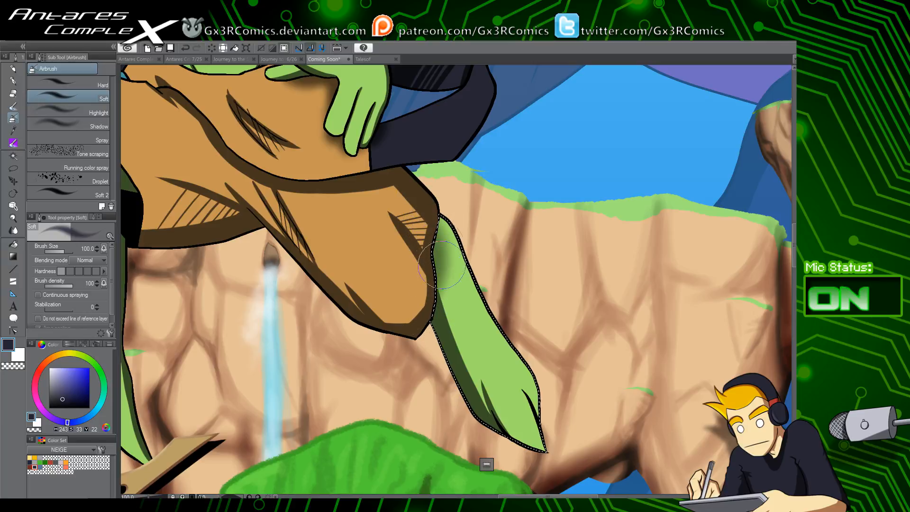
Add a dark tapered shadow along the outer toe line near the tip of the rear foot, redrawing the stroke
drag(481, 344, 438, 299)
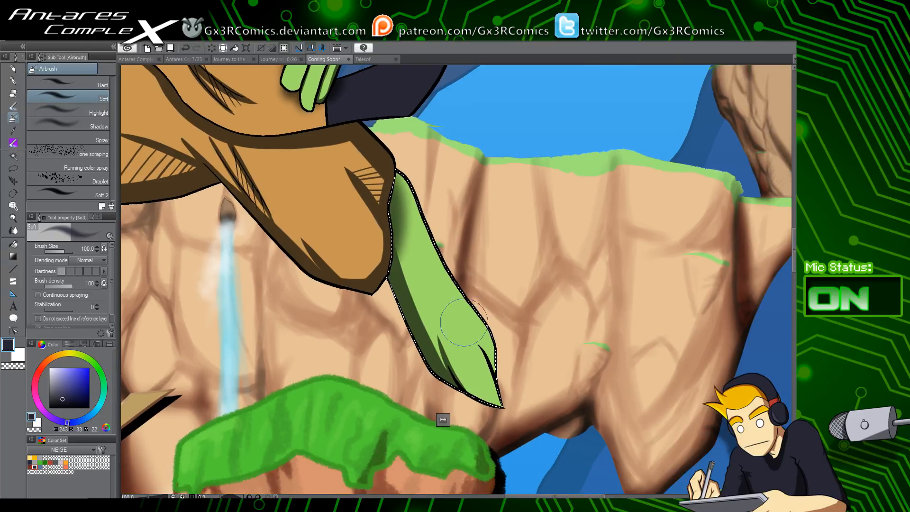
key(p)
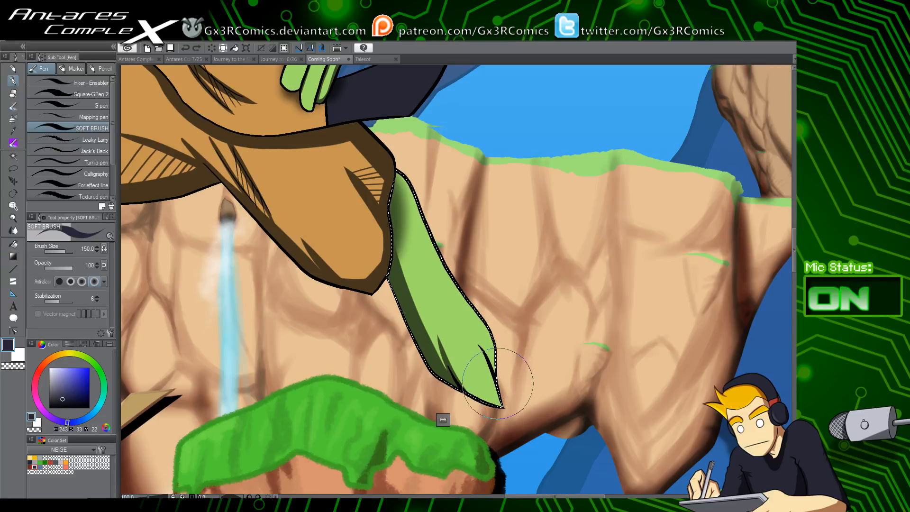
key(ctrl+z)
drag(499, 385, 477, 341)
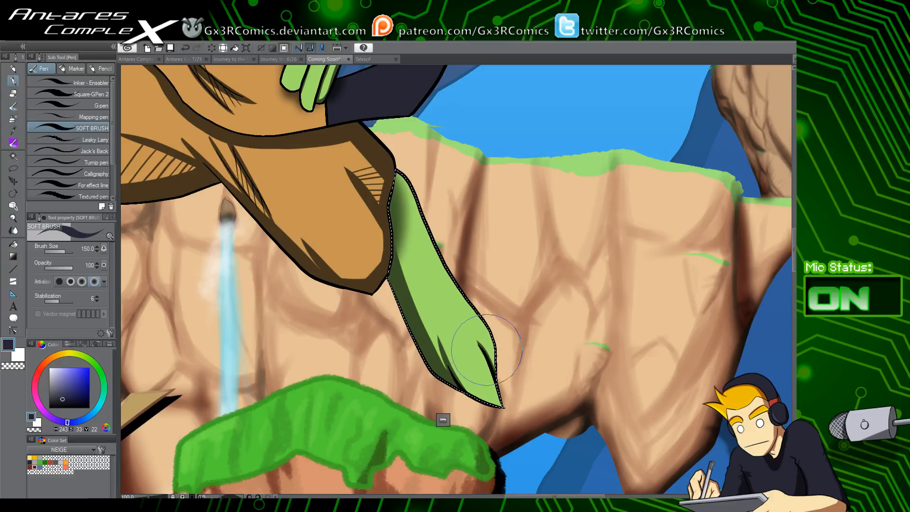
key(c)
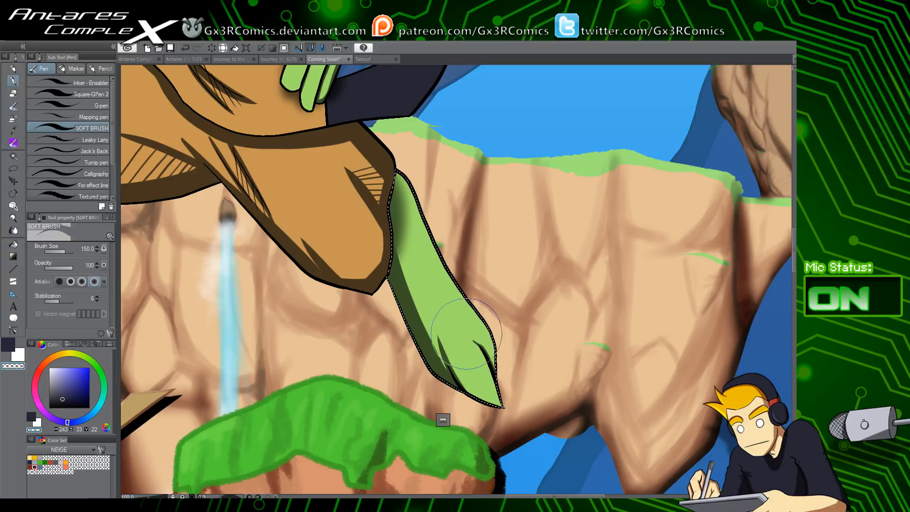
key(c)
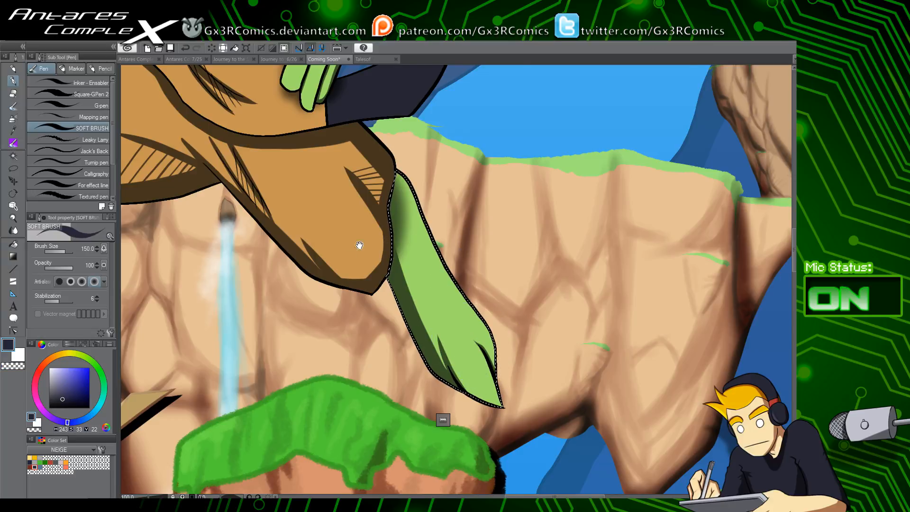
Select the green-skinned character's front leg and shade the edge of its nearest toe with the dark shadow color using the SOFT BRUSH
drag(359, 245, 407, 305)
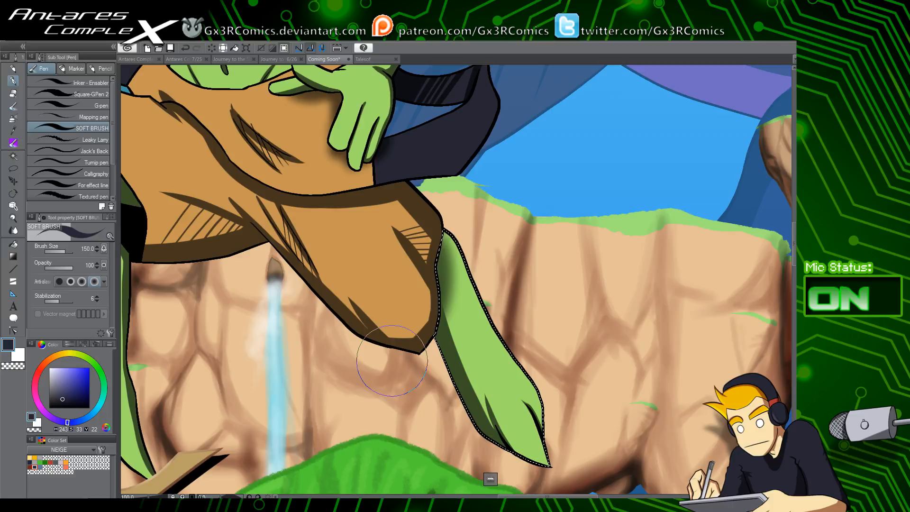
drag(150, 382, 323, 258)
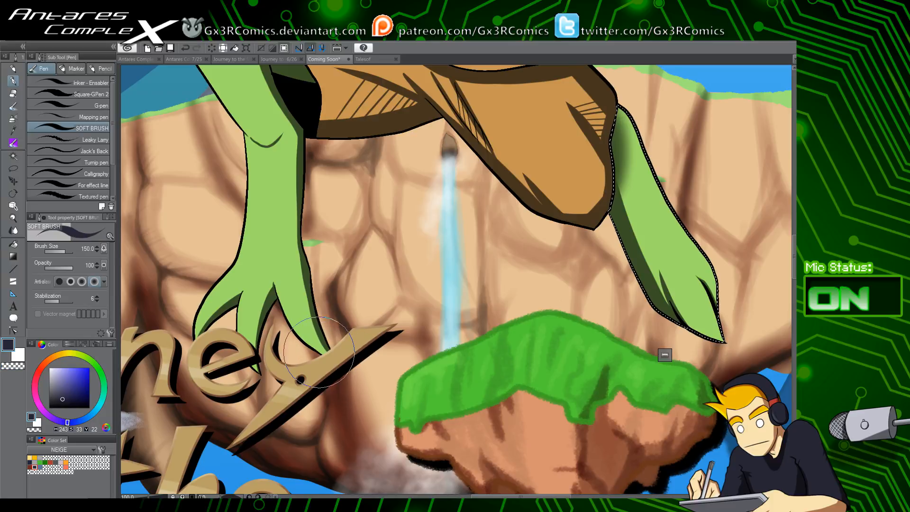
key(w)
click(320, 347)
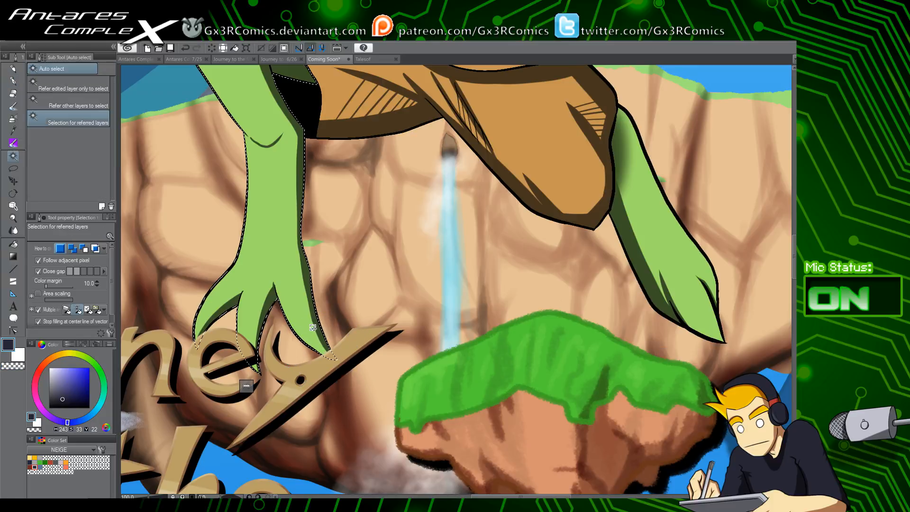
key(p)
drag(337, 361, 324, 360)
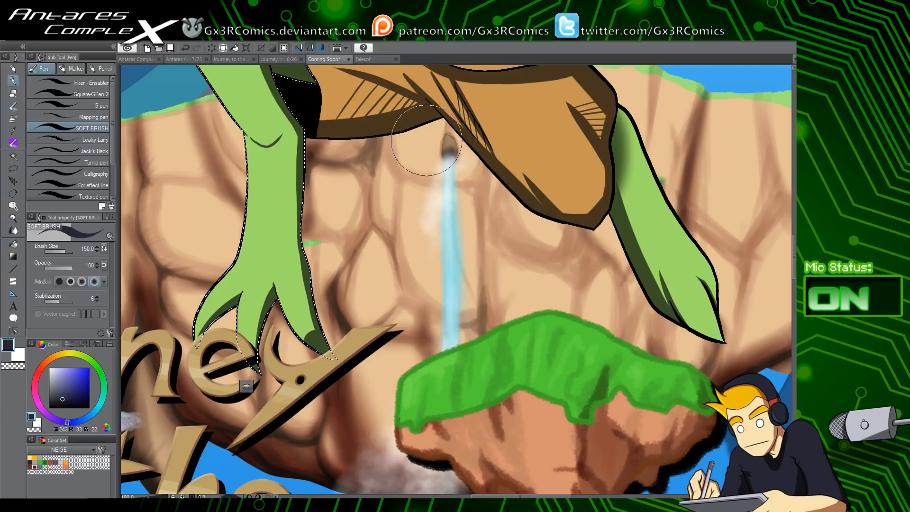
Look over the title lettering, the diving blue-haired character and the green-skinned character up to her hair
scroll(415, 221, down, 3)
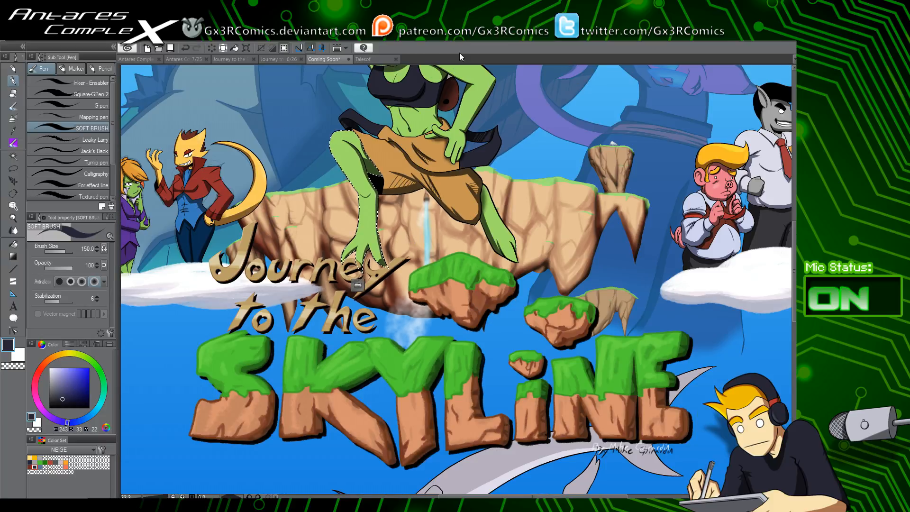
drag(407, 426, 433, 104)
mouse_move(431, 355)
mouse_down()
mouse_move(424, 300)
mouse_move(386, 452)
mouse_up()
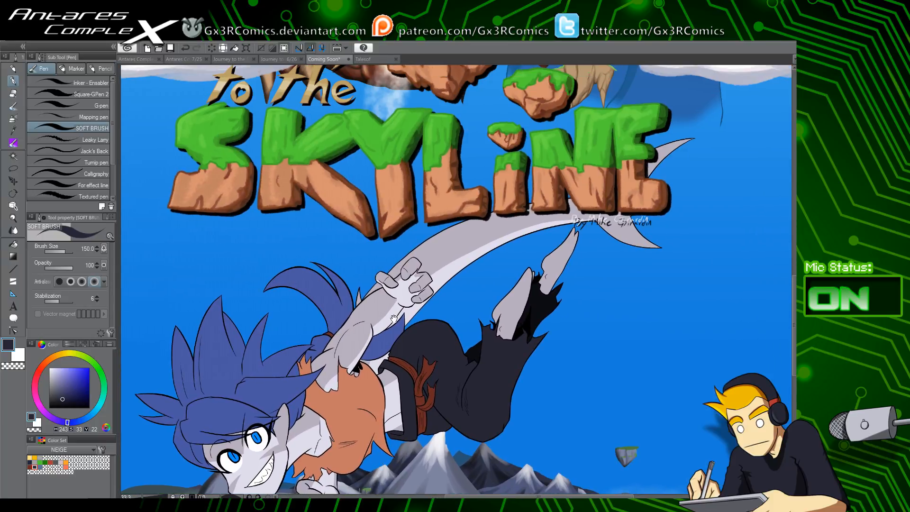
mouse_move(425, 76)
mouse_down()
mouse_move(380, 291)
mouse_move(387, 459)
mouse_up()
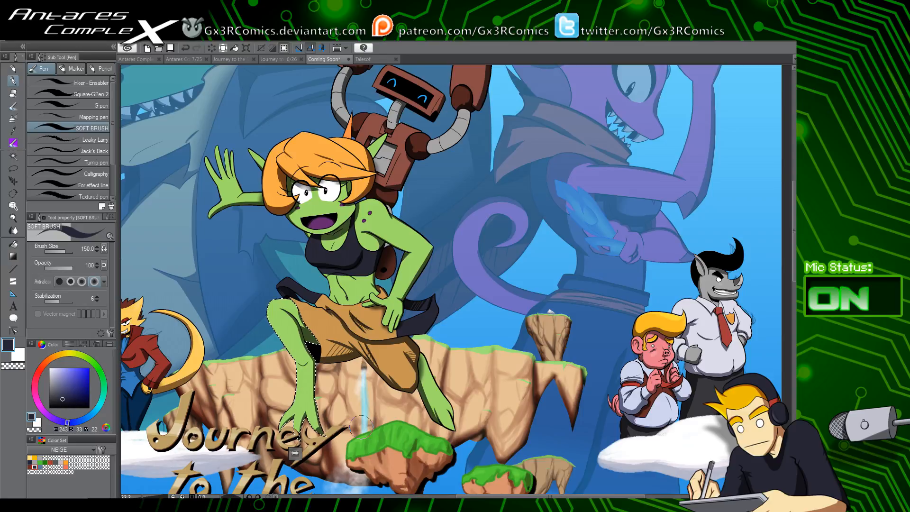
drag(380, 232, 387, 310)
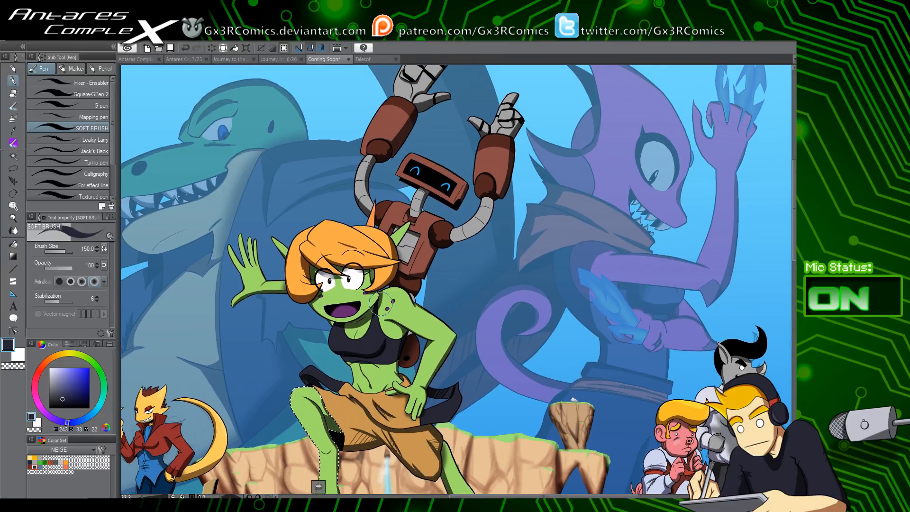
scroll(357, 259, up, 3)
drag(334, 218, 448, 289)
Select the swept front section of the orange hair and set up a white Opaque watercolor brush at size 300
key(x)
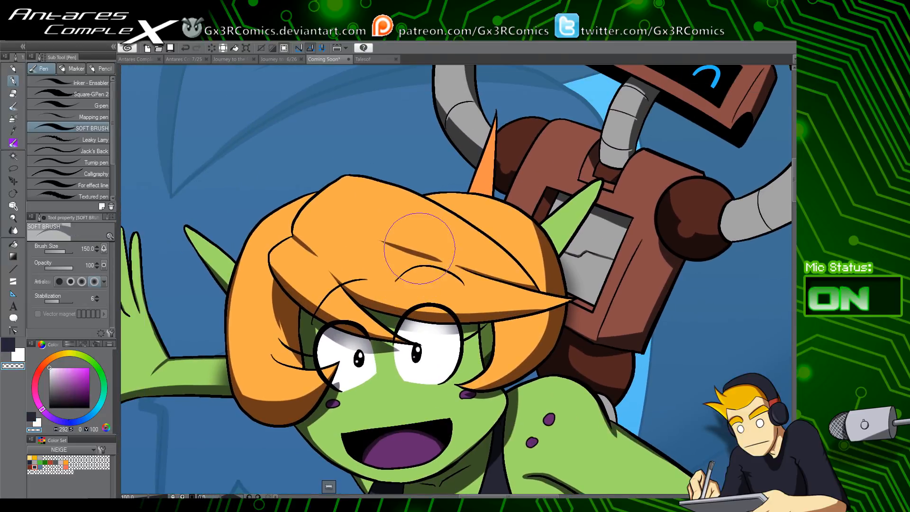
key(x)
key(x)
key(w)
click(402, 275)
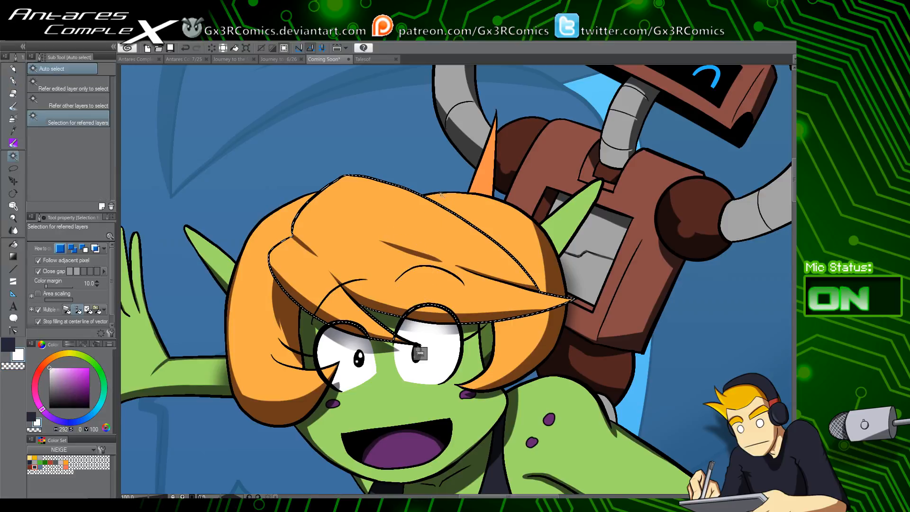
key(b)
key(b)
key(b)
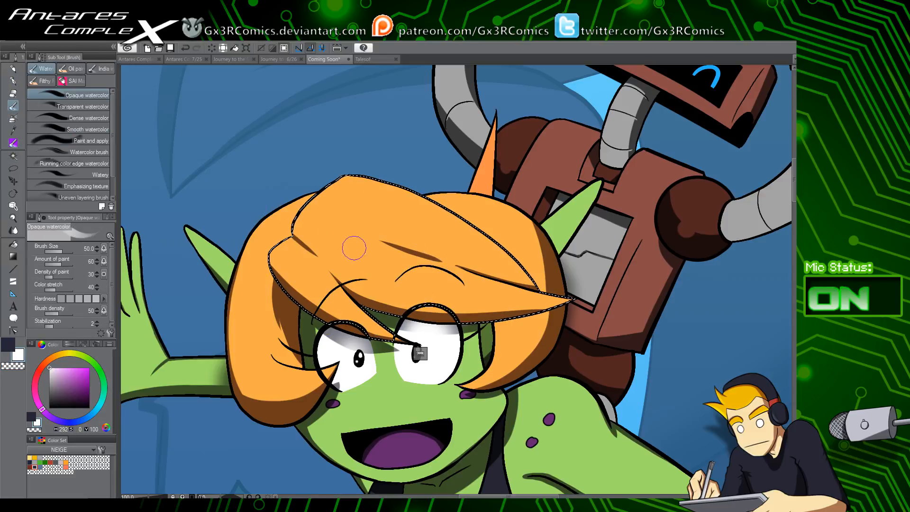
drag(311, 225, 427, 289)
key(ctrl+z)
key(])
key(])
key(])
Paint soft white highlights along the flow of the swept front hair section, redoing the strokes
drag(325, 237, 435, 286)
mouse_move(339, 202)
mouse_down()
mouse_move(434, 251)
mouse_move(474, 259)
mouse_up()
key(ctrl+z)
key(ctrl+z)
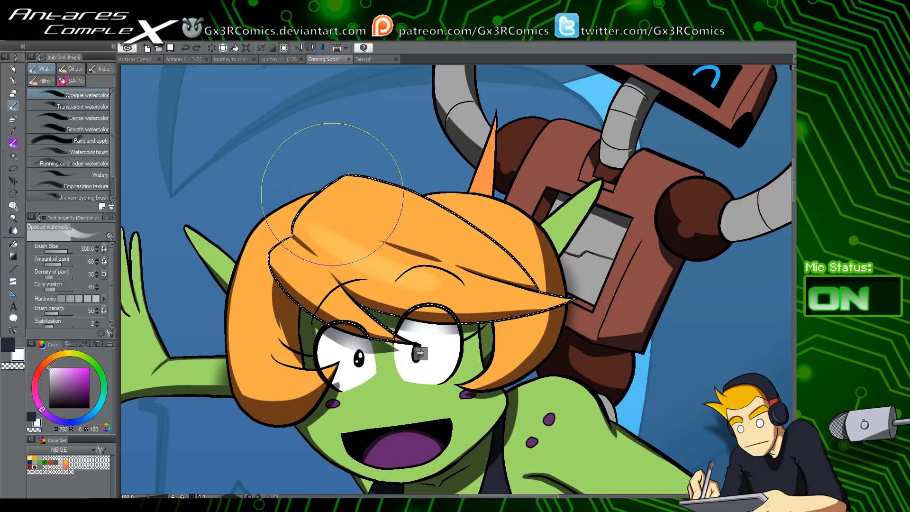
drag(332, 194, 447, 263)
key(ctrl+d)
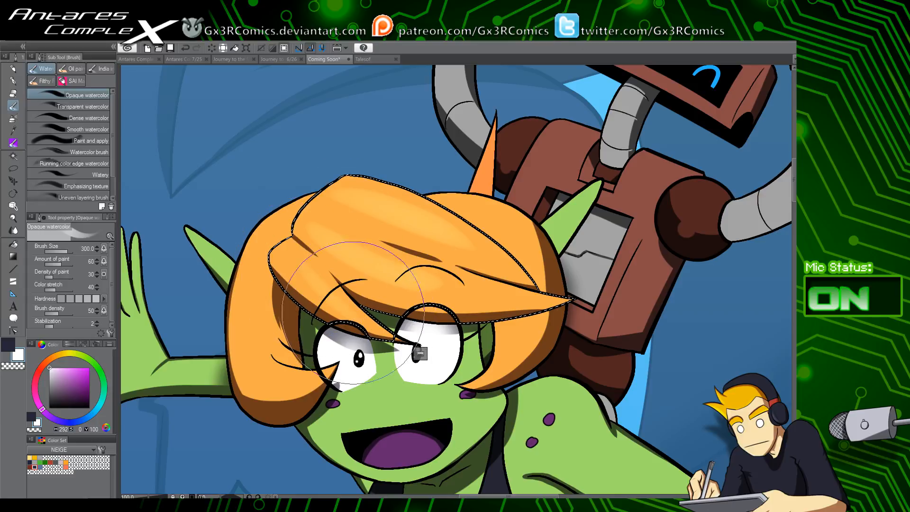
Select the large side section of hair by the raised arm and brush a soft vertical white highlight along it, redoing the stroke
key(w)
click(284, 292)
key(b)
drag(263, 249, 283, 379)
key(ctrl+z)
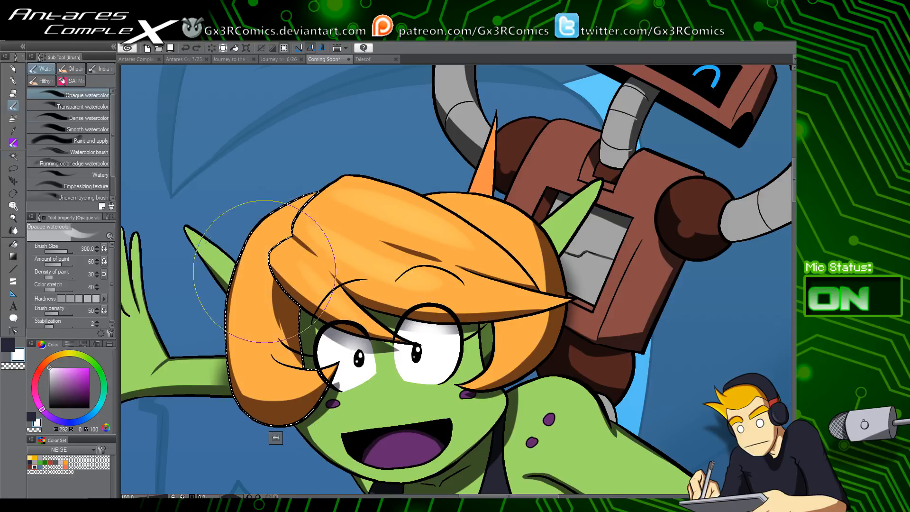
drag(266, 271, 268, 377)
Add soft white Opaque watercolor highlights to the back hair section and to the curled lock beside the cheek, selecting each area first
key(w)
click(538, 275)
key(b)
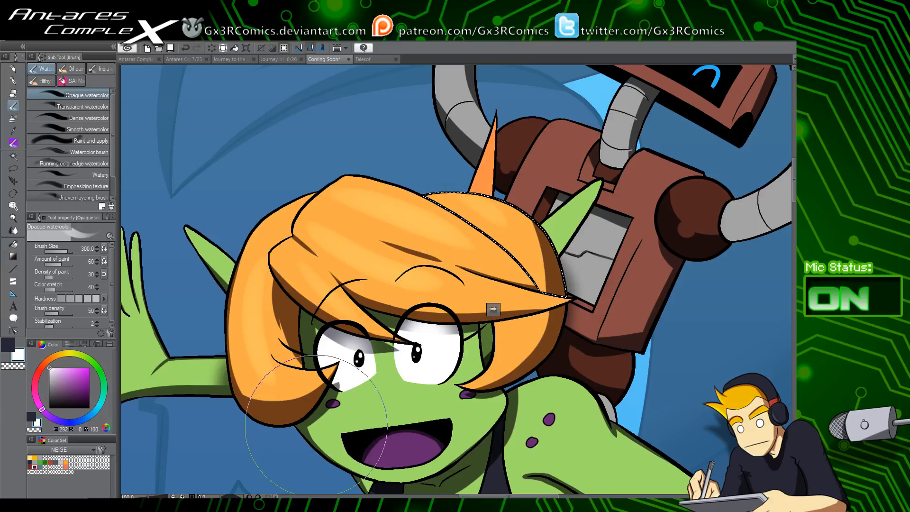
key(w)
click(524, 335)
key(b)
key(b)
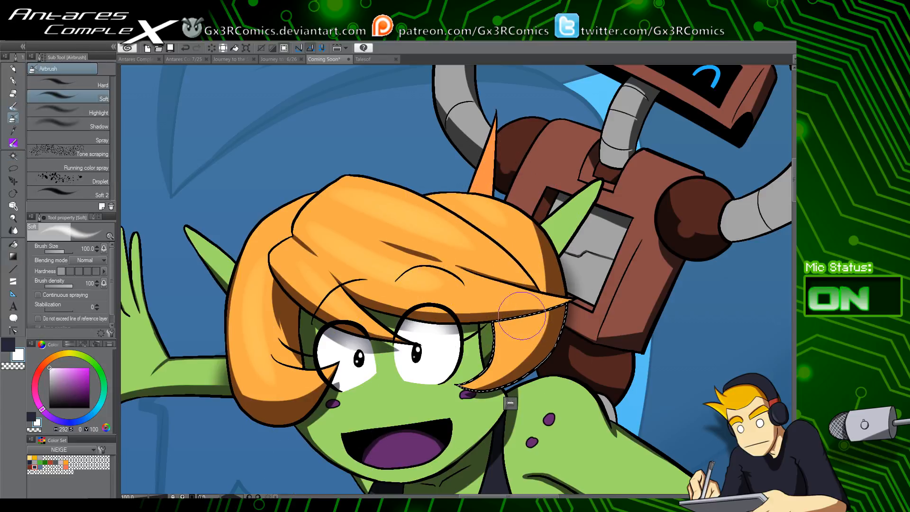
key(b)
key(b)
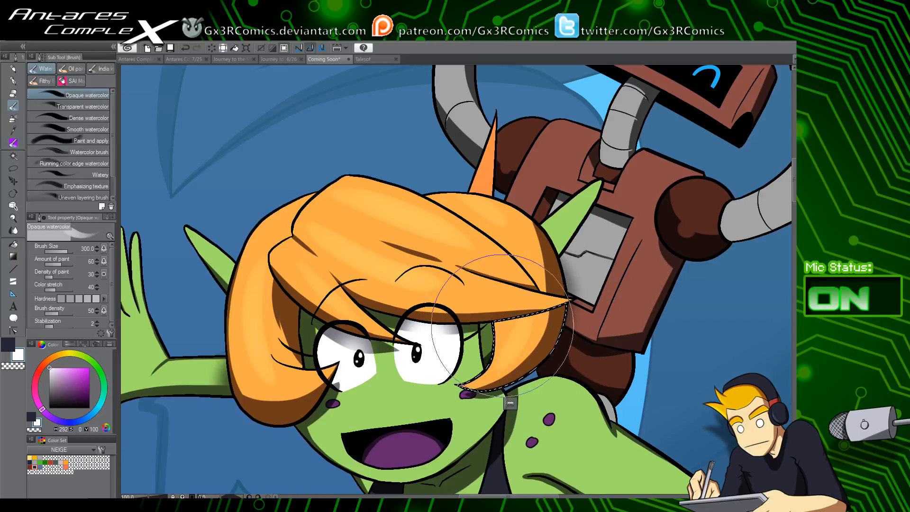
Refine the dark shadows on the curled lock beneath the fringe and on the front hair section, using the SOFT BRUSH at size 150
key(p)
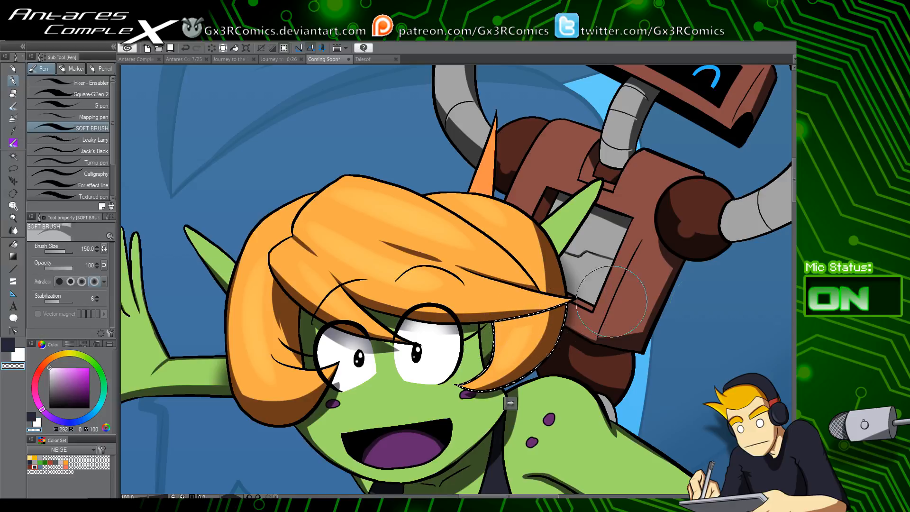
key(c)
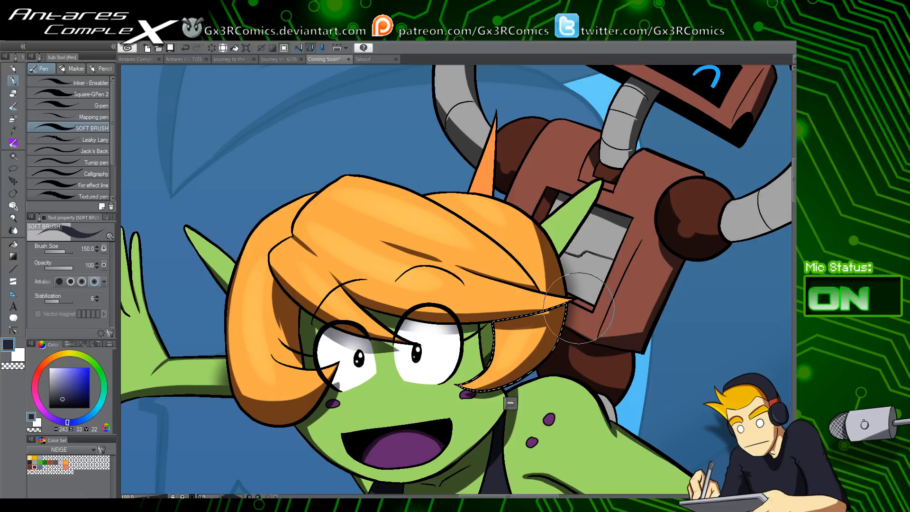
key(e)
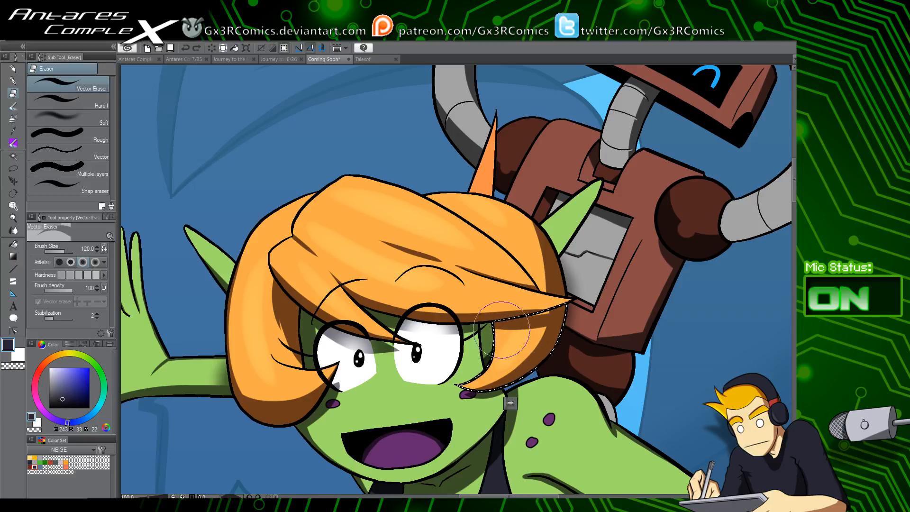
drag(444, 313, 460, 355)
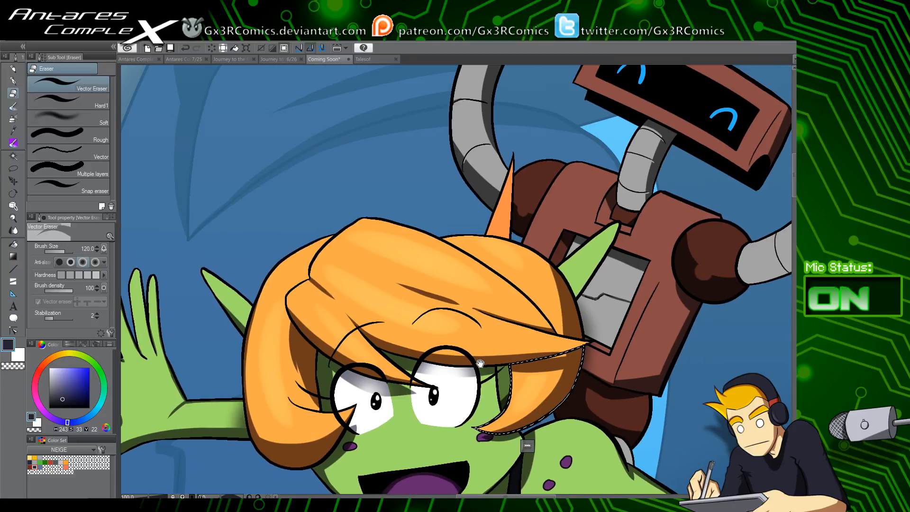
key(w)
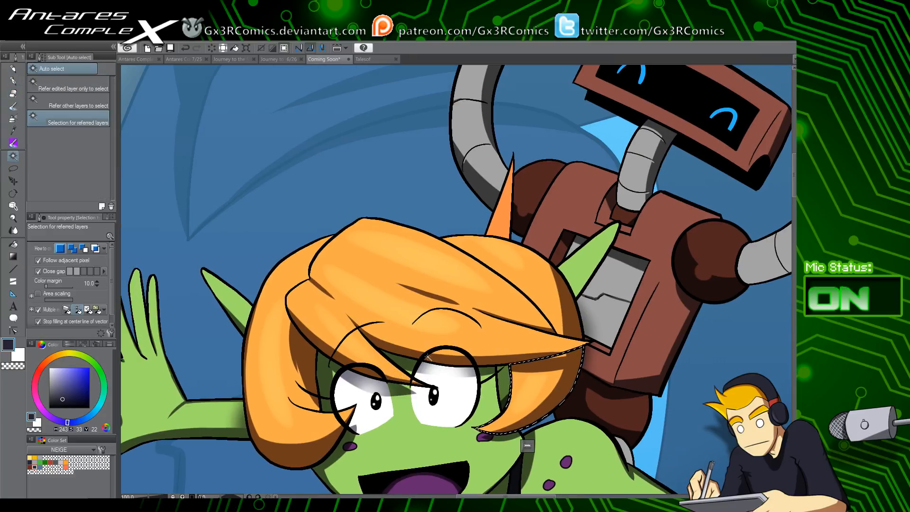
click(446, 348)
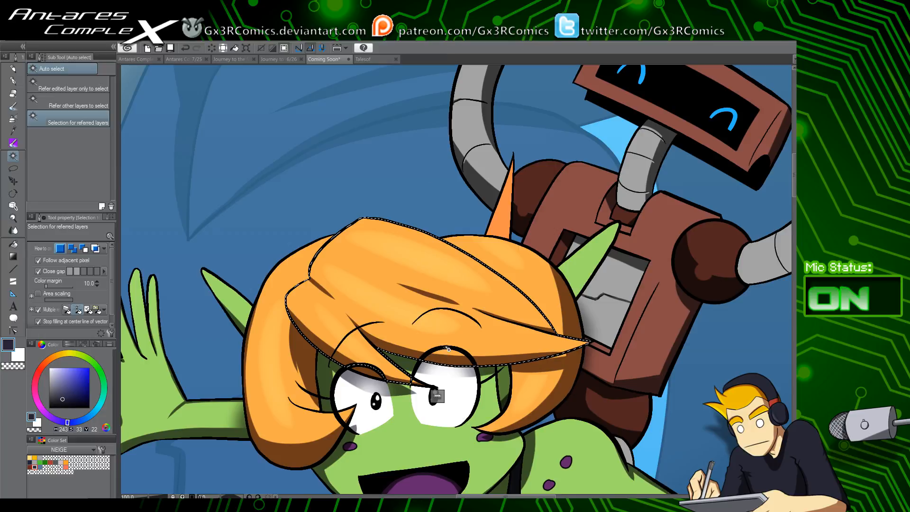
key(p)
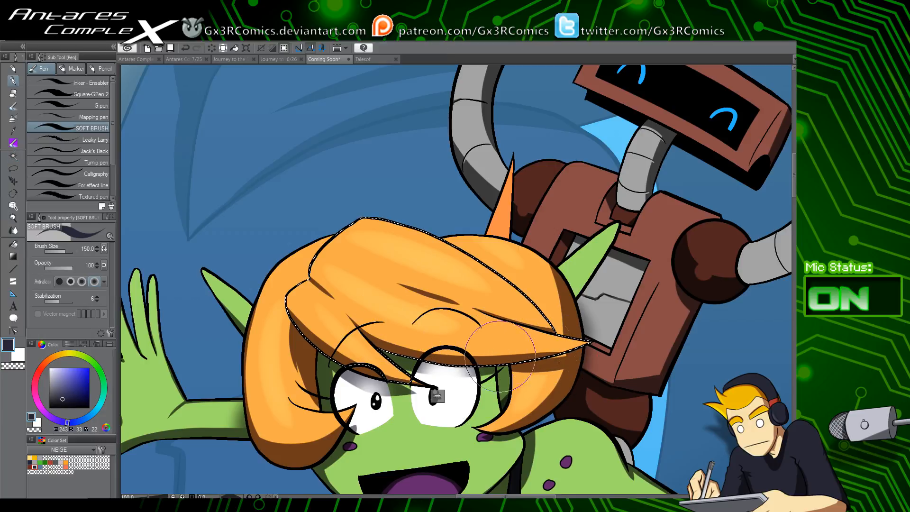
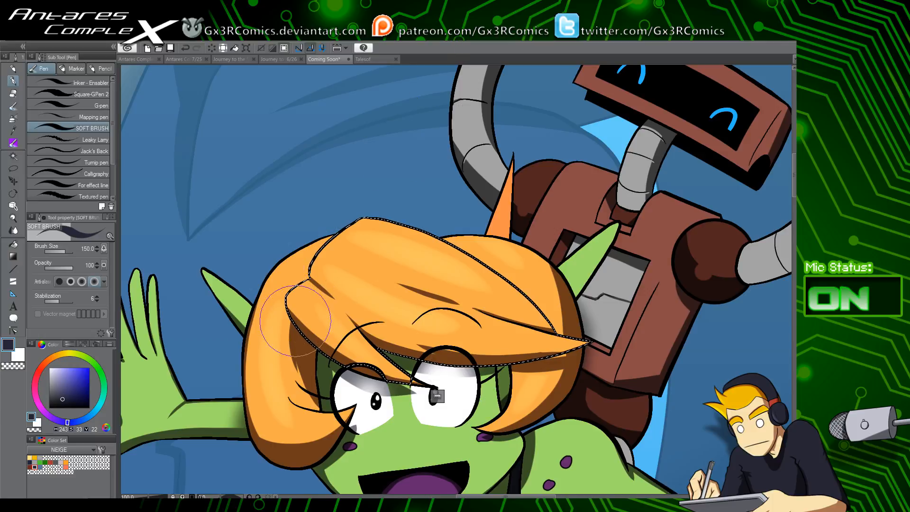
key(ctrl+d)
Select the skin inside the tank top's neckline and add a tapered dark shadow along the chest's center line
mouse_move(333, 381)
mouse_down()
mouse_move(375, 190)
mouse_move(358, 122)
mouse_up()
key(w)
click(457, 291)
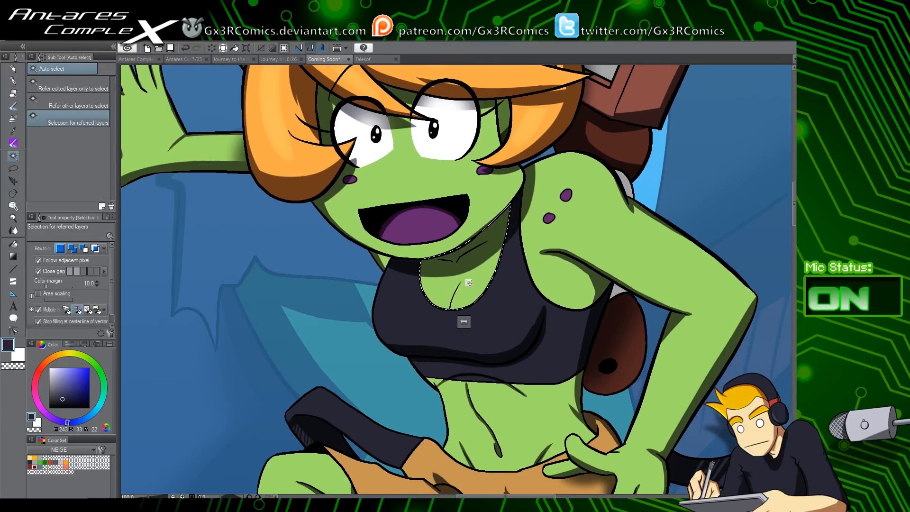
scroll(458, 291, up, 3)
key(p)
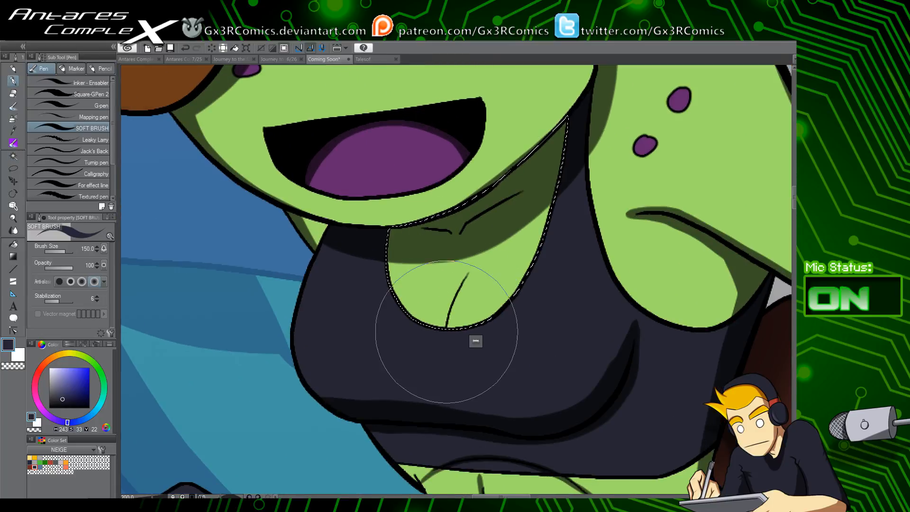
drag(455, 292, 469, 273)
scroll(397, 256, up, 2)
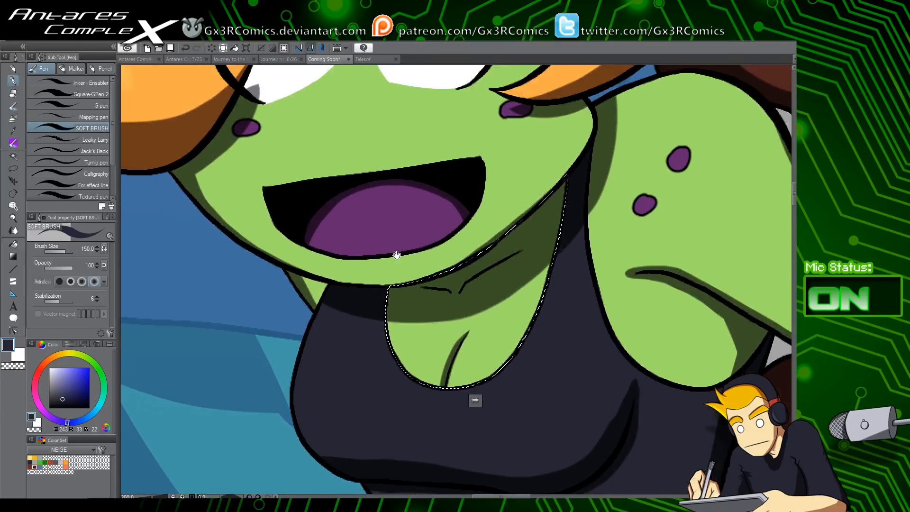
Select the palm and wrist of the blue-haired character's hanging hand and brush dark SOFT BRUSH shadows under the ragged sleeve and between the fingers
scroll(402, 317, down, 4)
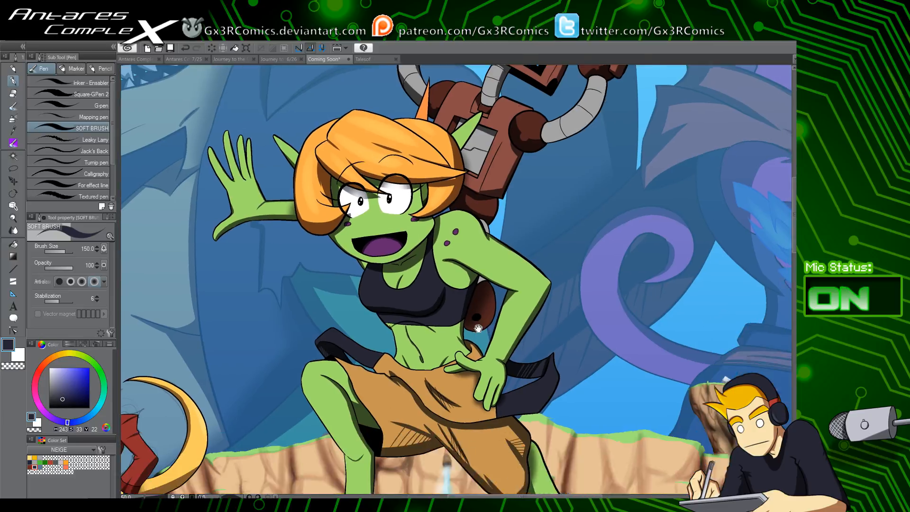
drag(478, 329, 476, 187)
drag(434, 429, 457, 251)
drag(358, 312, 444, 376)
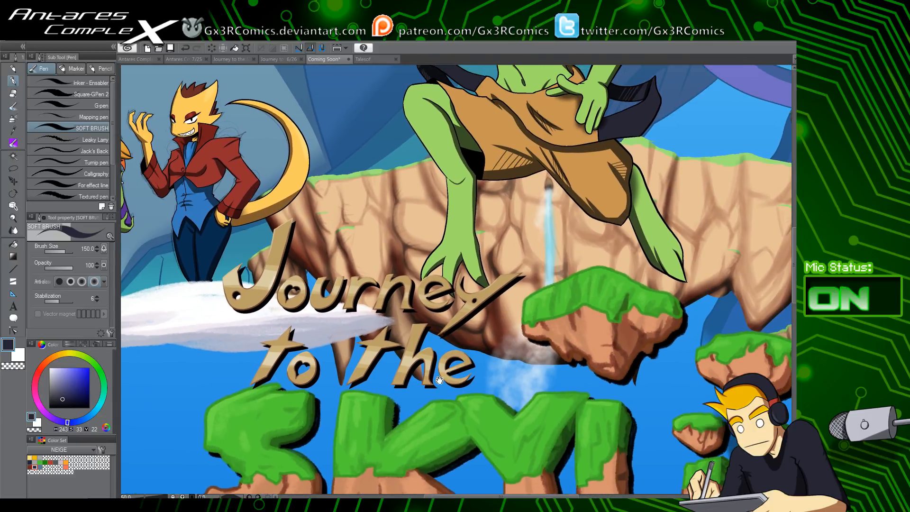
drag(418, 462, 377, 263)
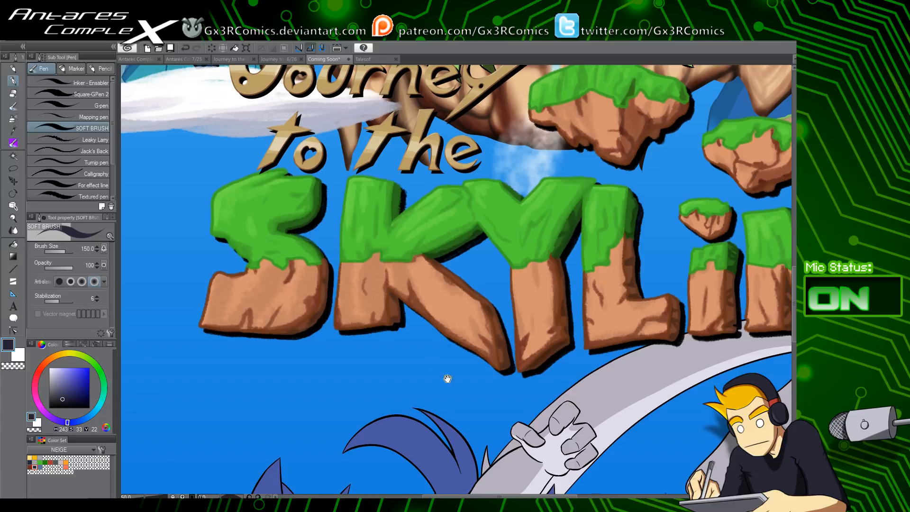
drag(446, 377, 440, 280)
key(w)
click(419, 320)
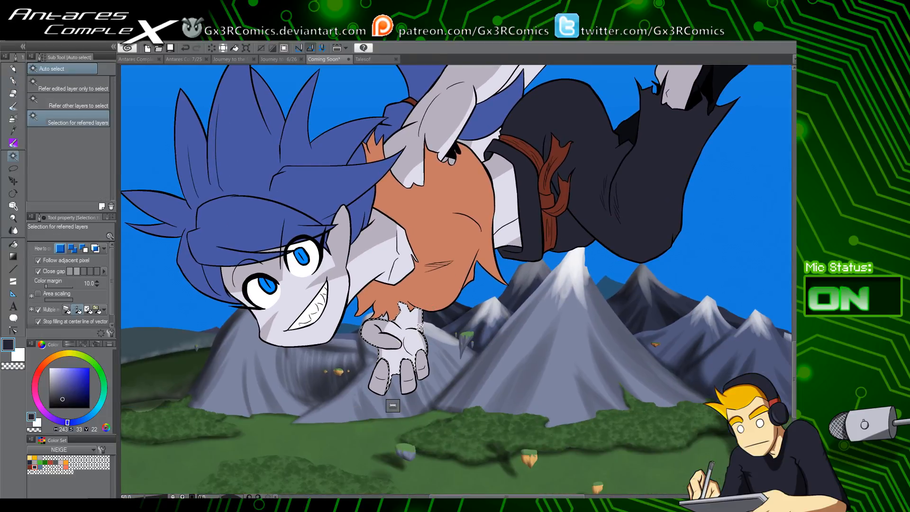
scroll(414, 344, up, 1)
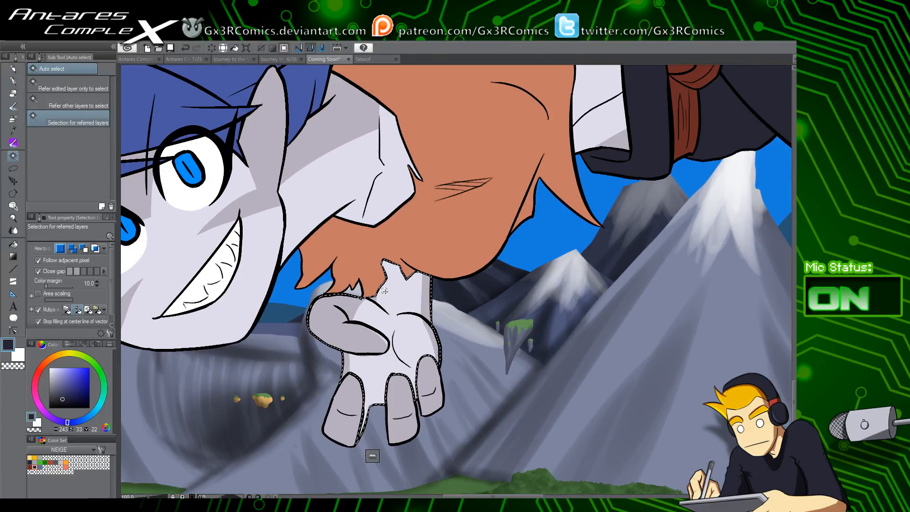
key(p)
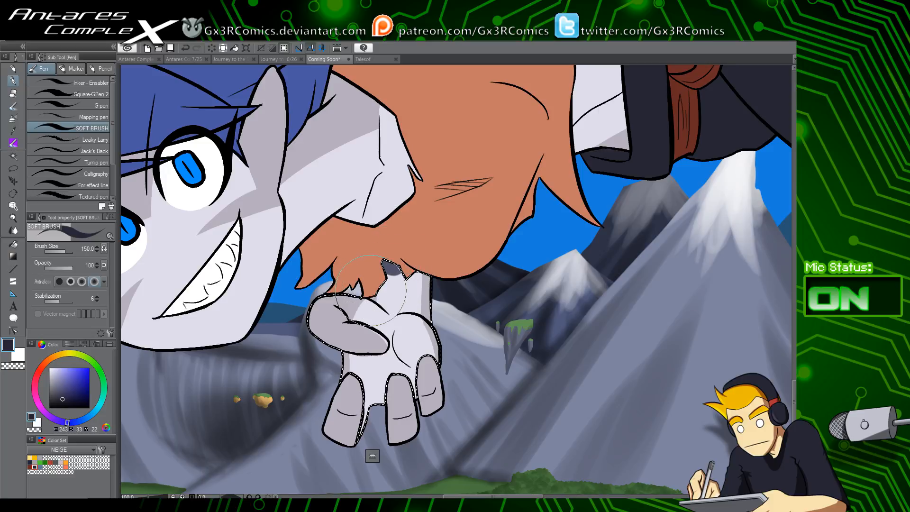
mouse_move(384, 284)
mouse_down()
mouse_move(395, 251)
mouse_move(385, 280)
mouse_move(403, 255)
mouse_move(400, 286)
mouse_move(418, 274)
mouse_move(405, 271)
mouse_move(433, 310)
mouse_move(418, 266)
mouse_move(429, 317)
mouse_up()
key(c)
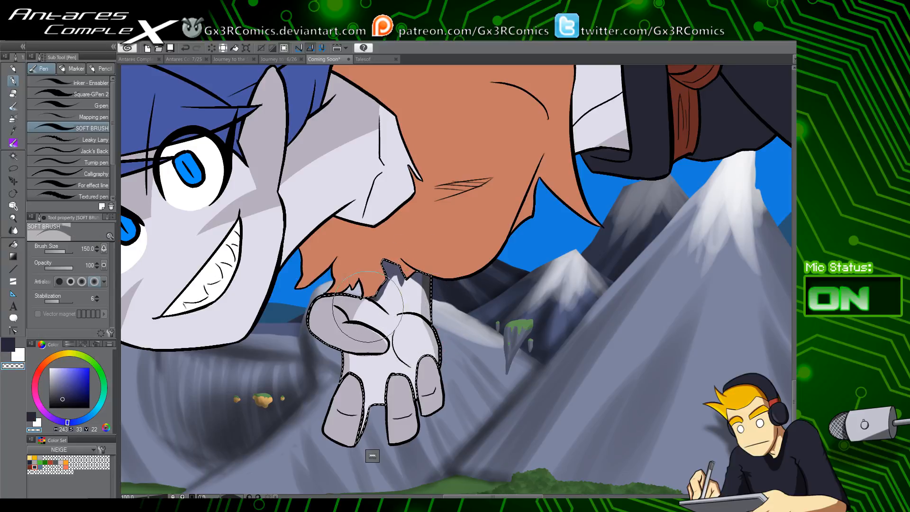
key(c)
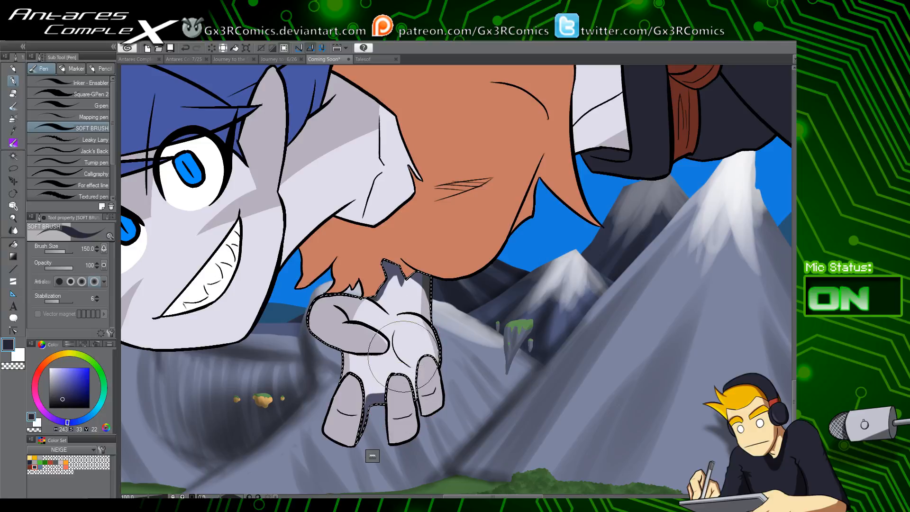
Brush a thin curved dark shadow along the palm's crease, redoing the stroke until it follows the line
key(ctrl+z)
drag(398, 328, 412, 368)
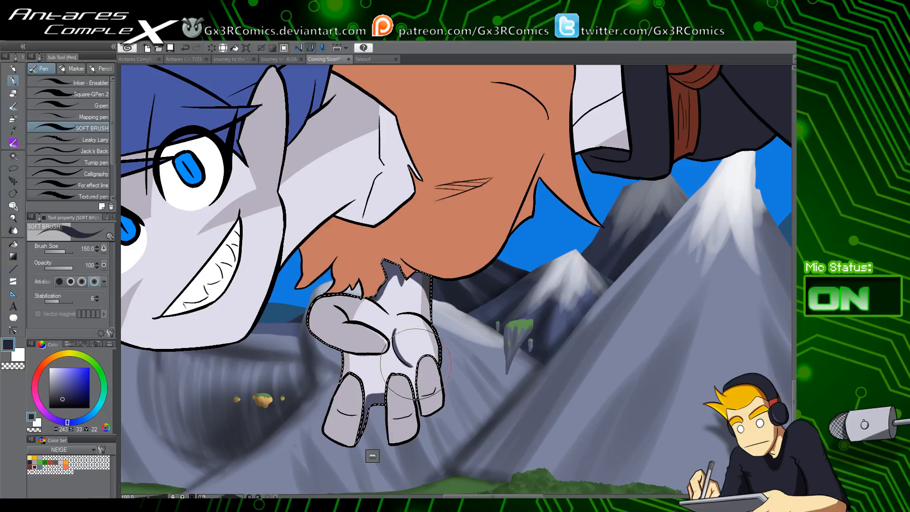
key(ctrl+z)
mouse_move(399, 328)
mouse_down()
mouse_move(397, 352)
mouse_move(416, 370)
mouse_up()
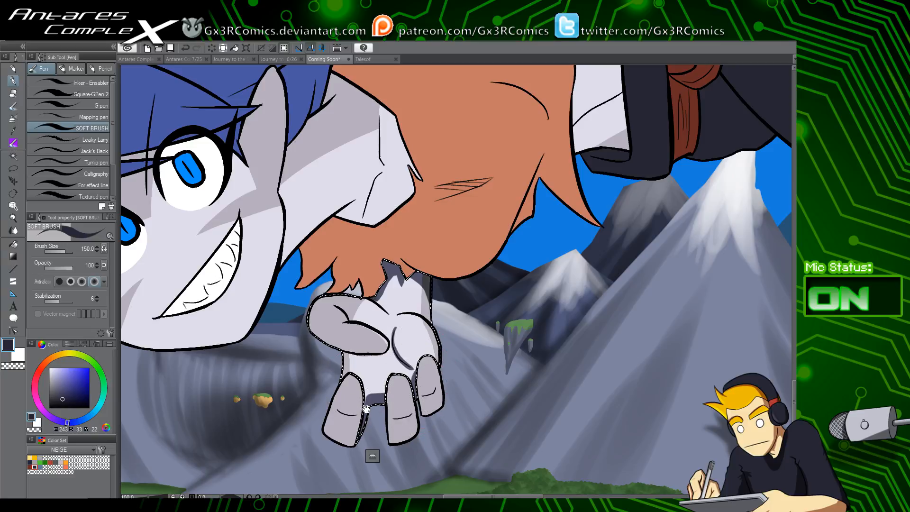
Select the outer finger and the middle finger in turn, shade their tips and edges with dark shadow, and clear the selection
key(w)
click(355, 432)
key(p)
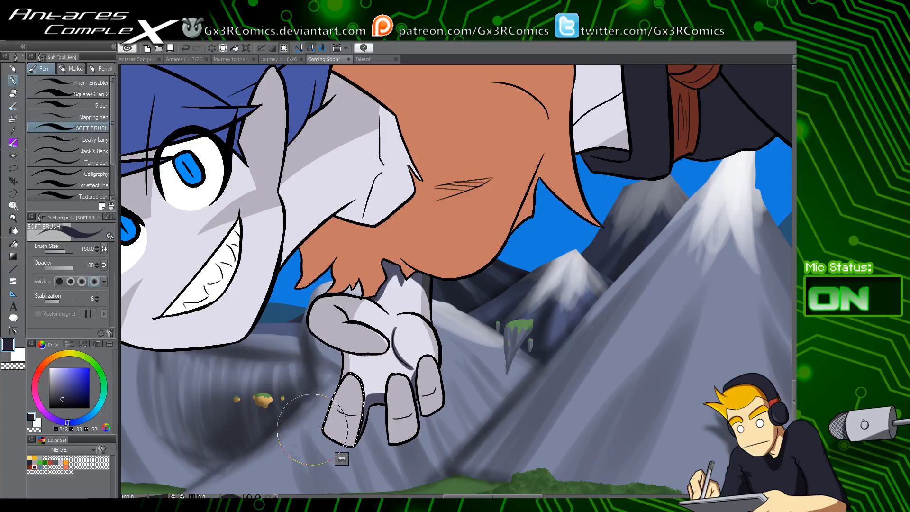
mouse_move(314, 433)
mouse_down()
mouse_move(386, 431)
mouse_move(329, 436)
mouse_move(377, 394)
mouse_move(359, 434)
mouse_move(330, 434)
mouse_move(357, 434)
mouse_up()
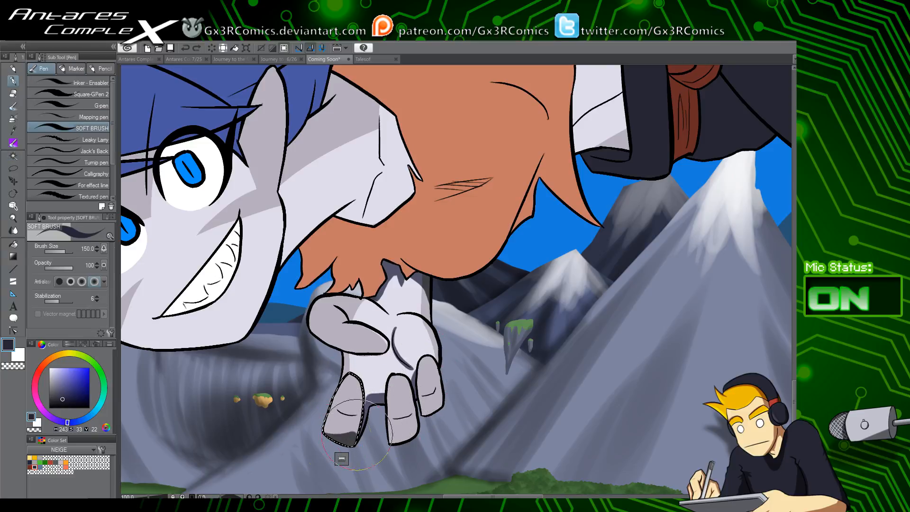
key(w)
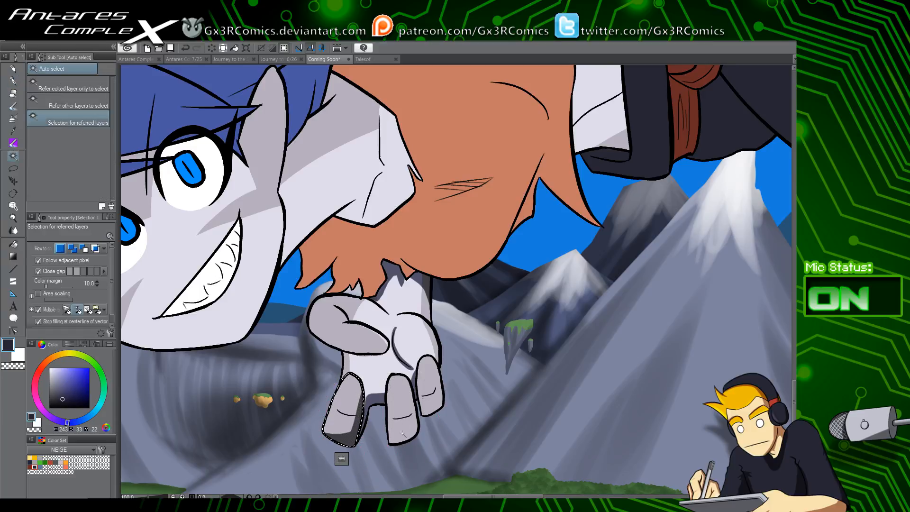
click(403, 417)
key(p)
mouse_move(401, 426)
mouse_down()
mouse_move(401, 435)
mouse_move(389, 383)
mouse_move(398, 456)
mouse_move(394, 433)
mouse_move(401, 423)
mouse_move(406, 430)
mouse_move(418, 397)
mouse_move(414, 429)
mouse_up()
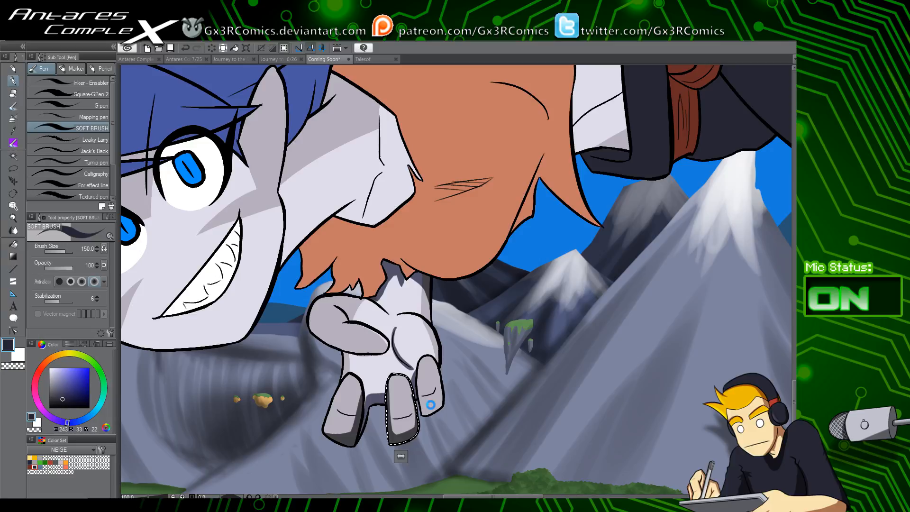
key(ctrl+d)
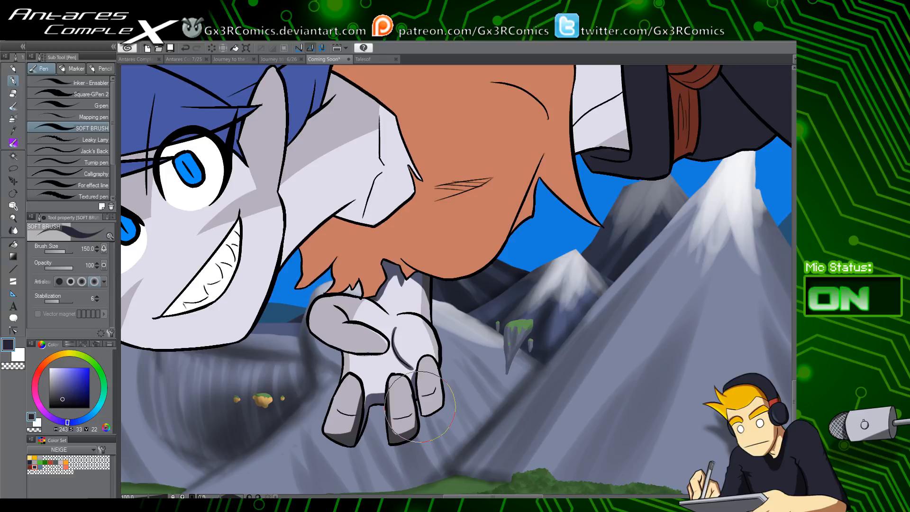
Select the remaining finger beside the palm crease and shade its tip, then reselect the middle finger to refine its shadow
key(w)
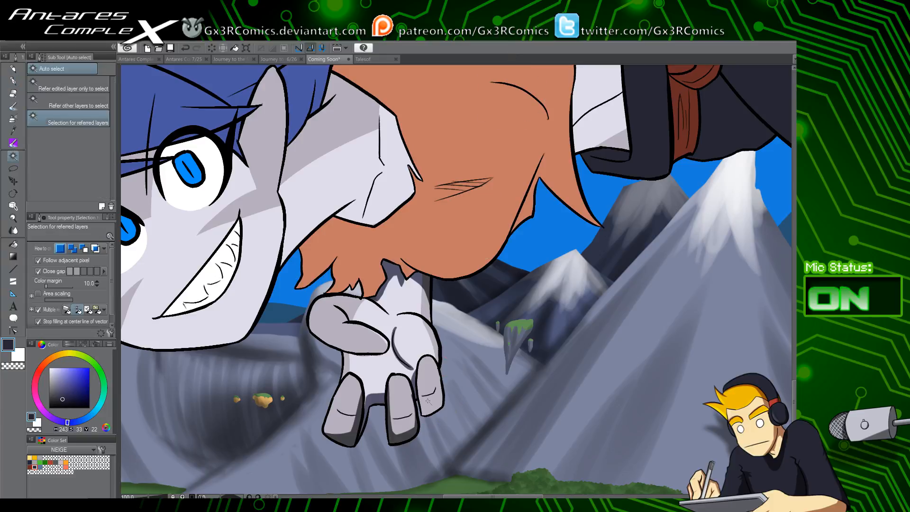
click(431, 383)
key(p)
drag(421, 415, 467, 404)
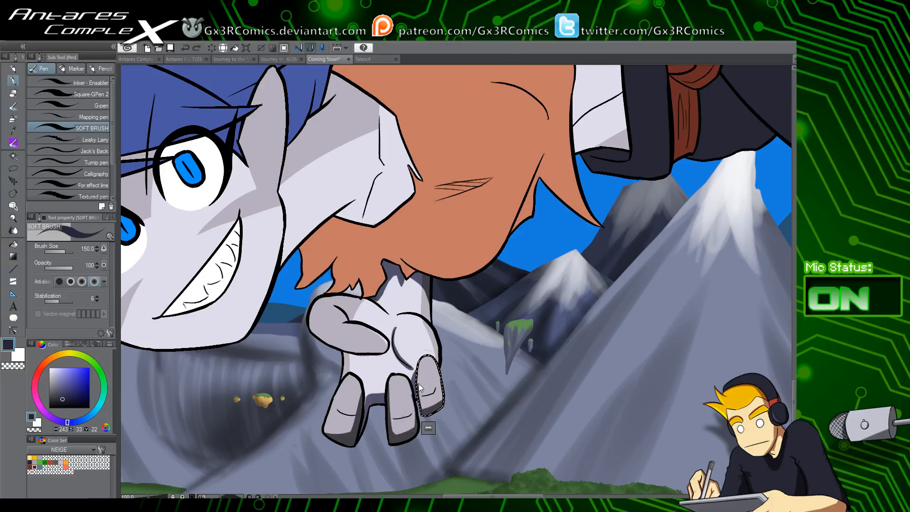
key(w)
click(403, 407)
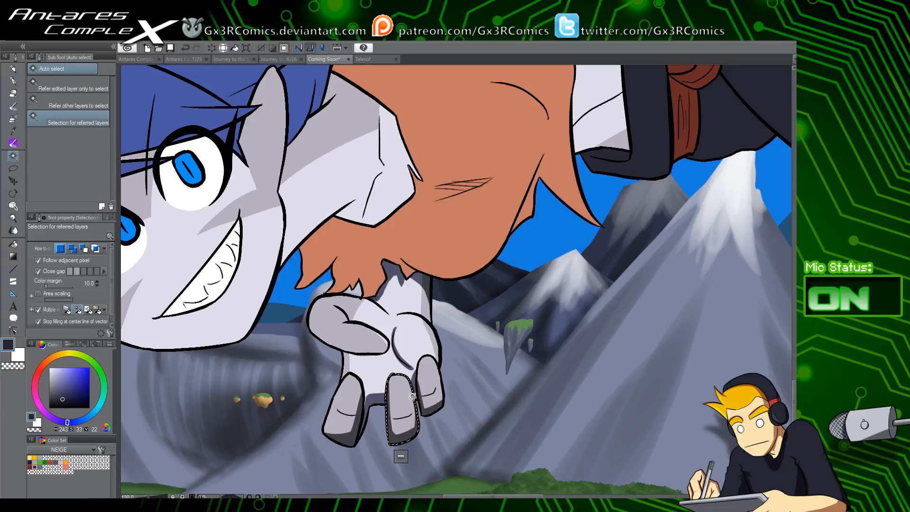
key(p)
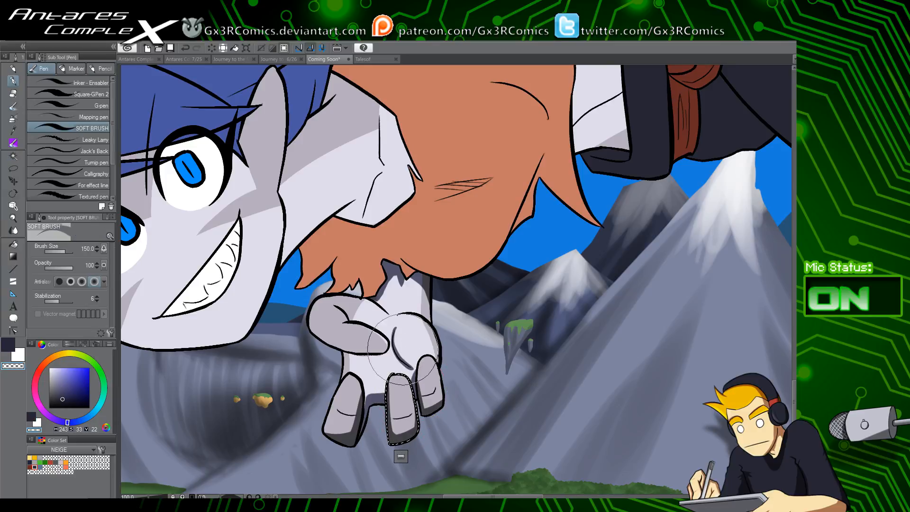
Reselect the palm and add a dark shadow beneath the thumb, trimming its edge with the transparent color
key(w)
click(354, 362)
key(p)
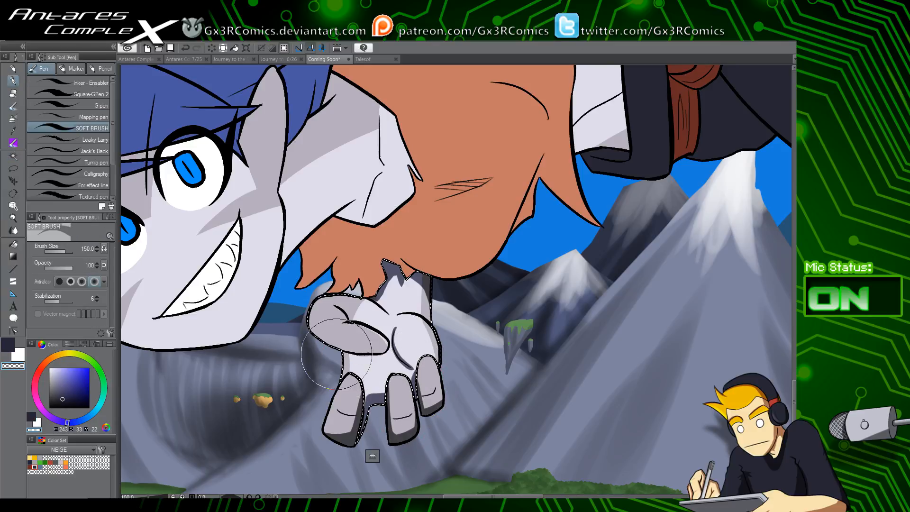
key(c)
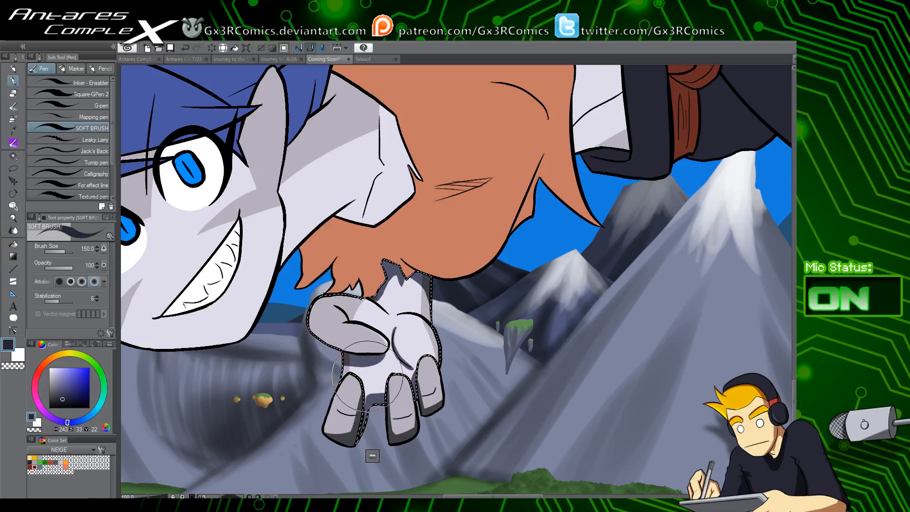
key(c)
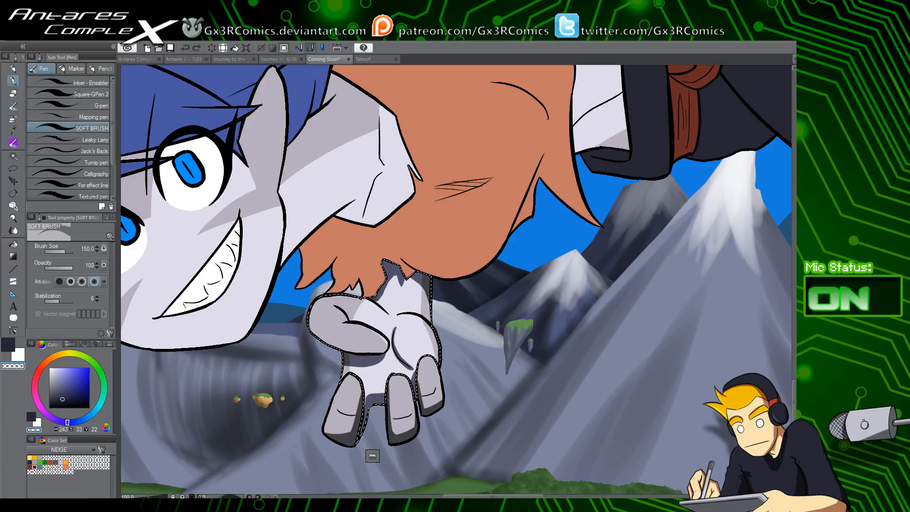
Sample the pale lavender skin color from the hand as the secondary drawing color
key(x)
key(x)
key(x)
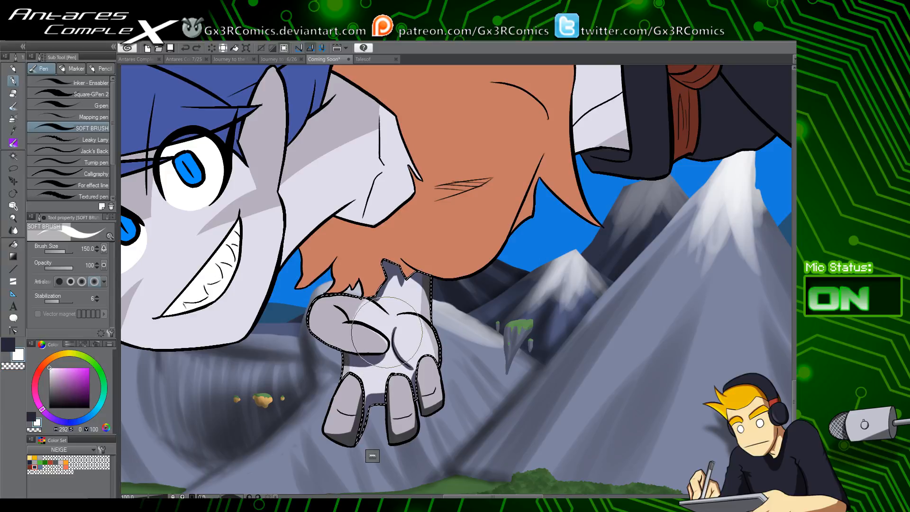
key(i)
click(383, 343)
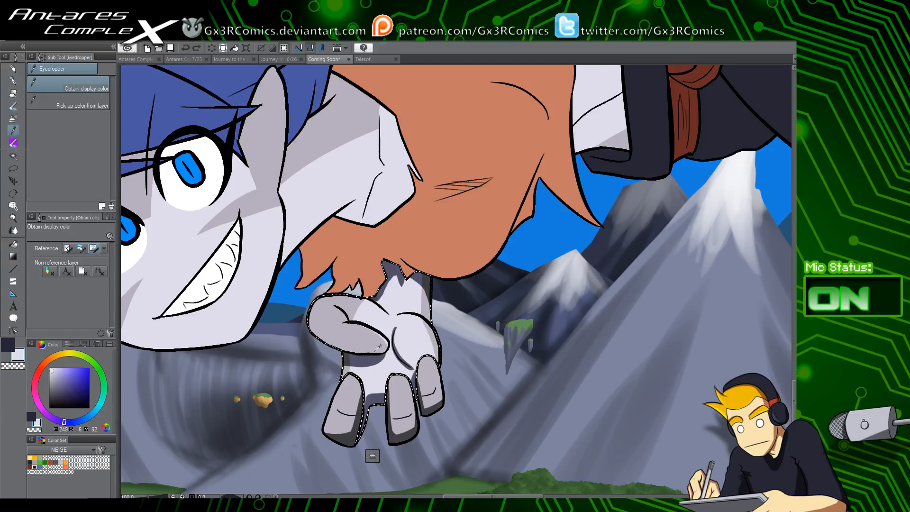
key(p)
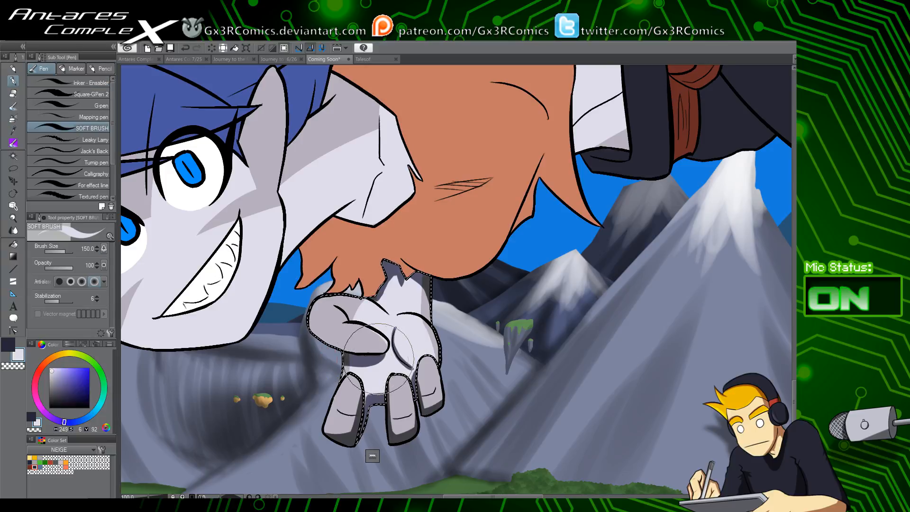
key(e)
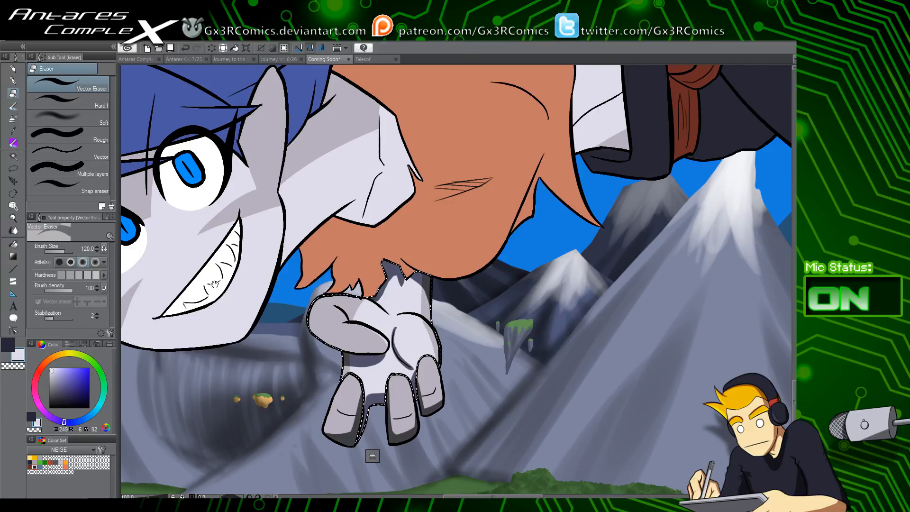
Select the blue-haired character's face skin and brush a dark shadow across the forehead beneath the fringe, redoing the stroke until it fits
drag(215, 285, 361, 298)
key(w)
click(311, 312)
key(p)
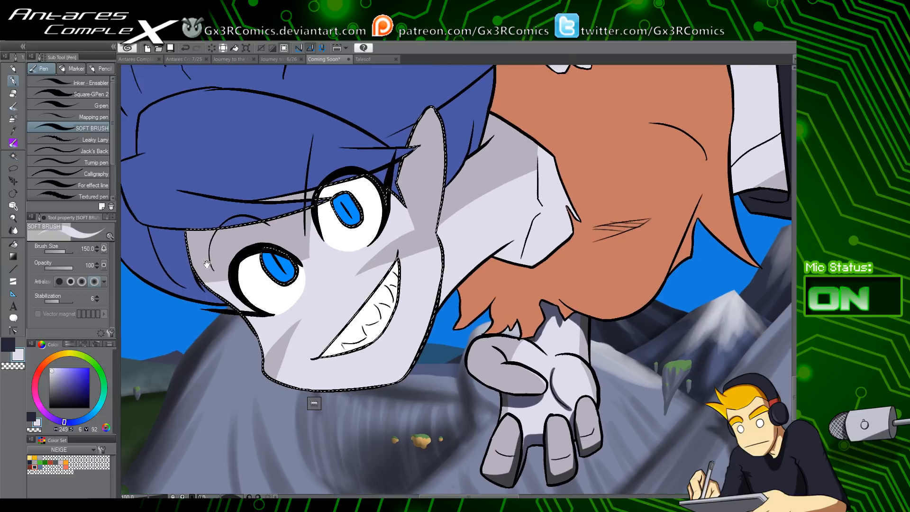
drag(177, 190, 188, 215)
key(x)
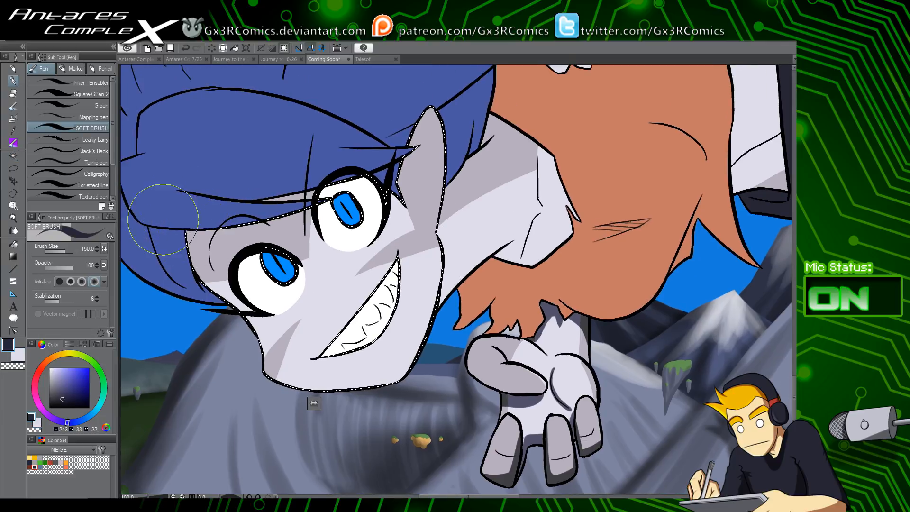
drag(197, 230, 348, 207)
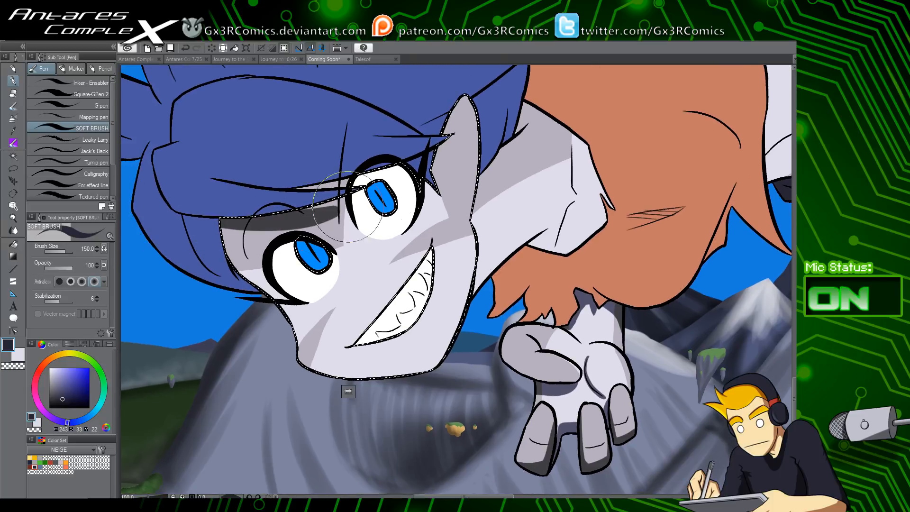
key(ctrl+z)
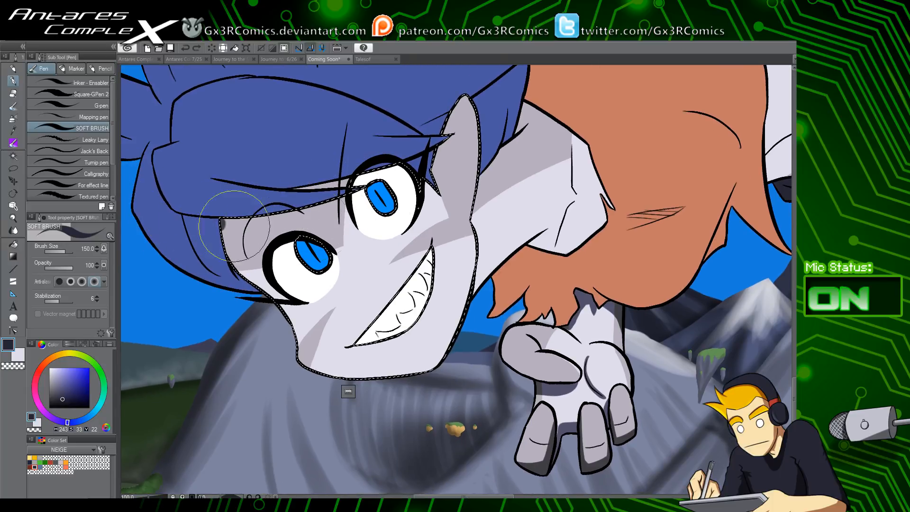
key(ctrl+z)
drag(196, 211, 346, 190)
key(ctrl+z)
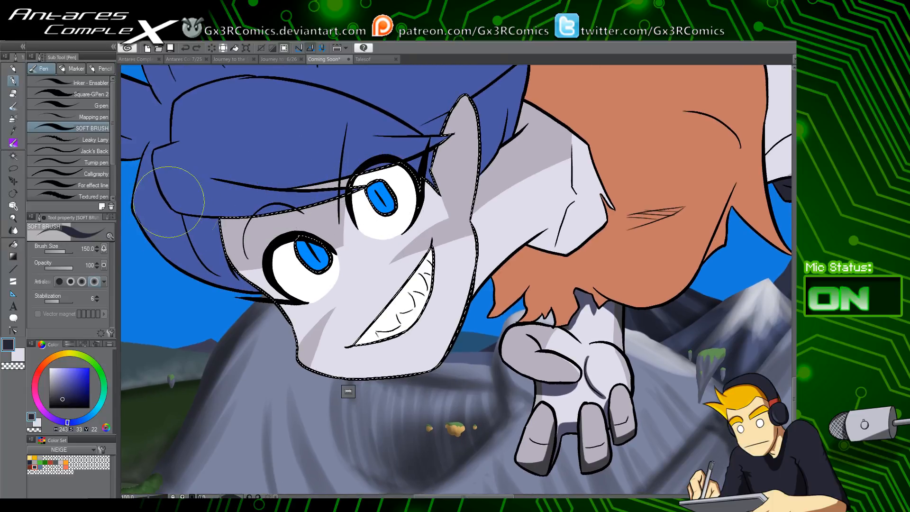
mouse_move(174, 201)
mouse_down()
mouse_move(340, 211)
mouse_move(339, 190)
mouse_up()
Add the skin slivers between the fringe strands and beside the ear to the face selection and brush dark shadows over them
key(w)
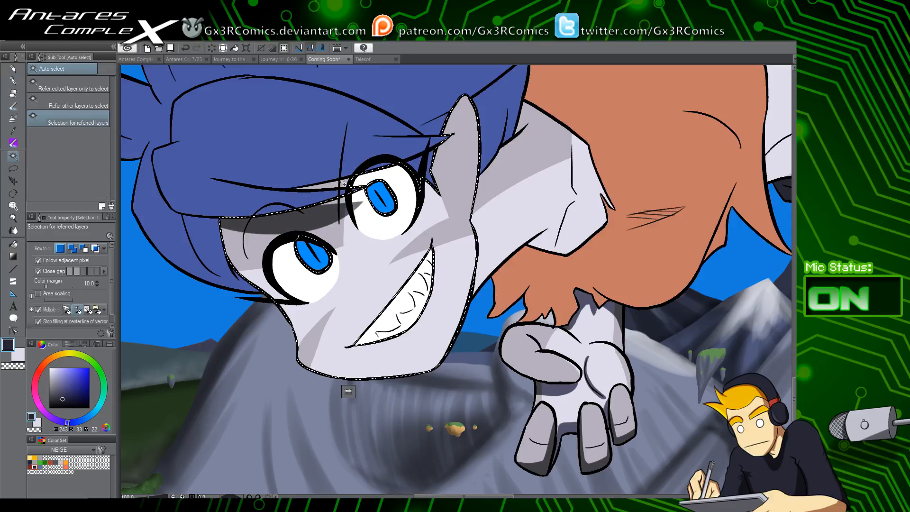
key(p)
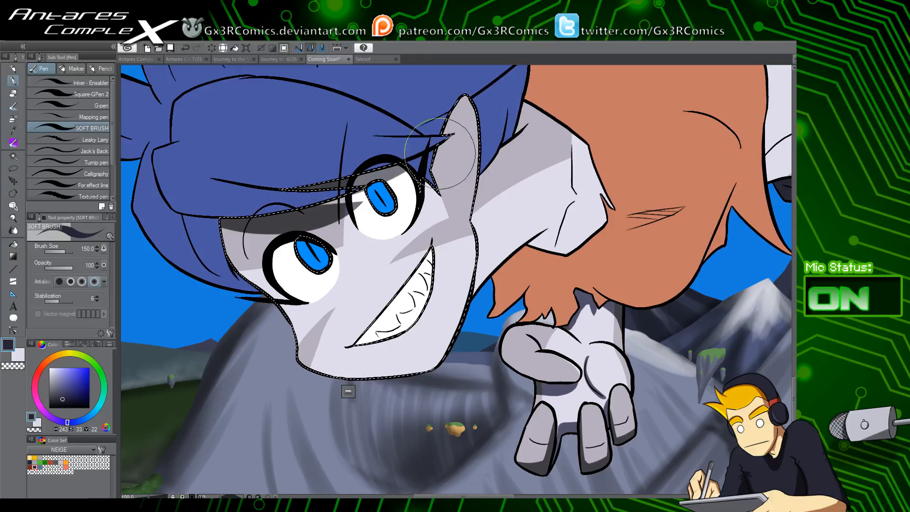
key(w)
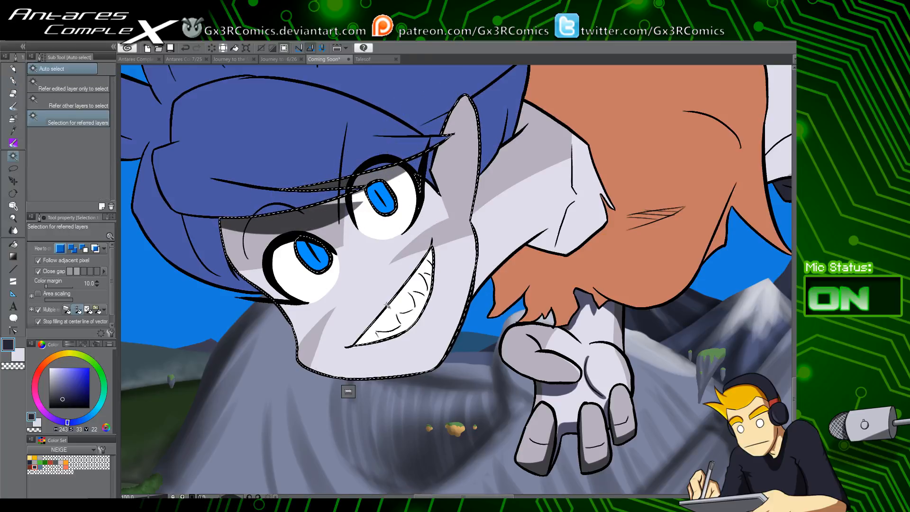
key(m)
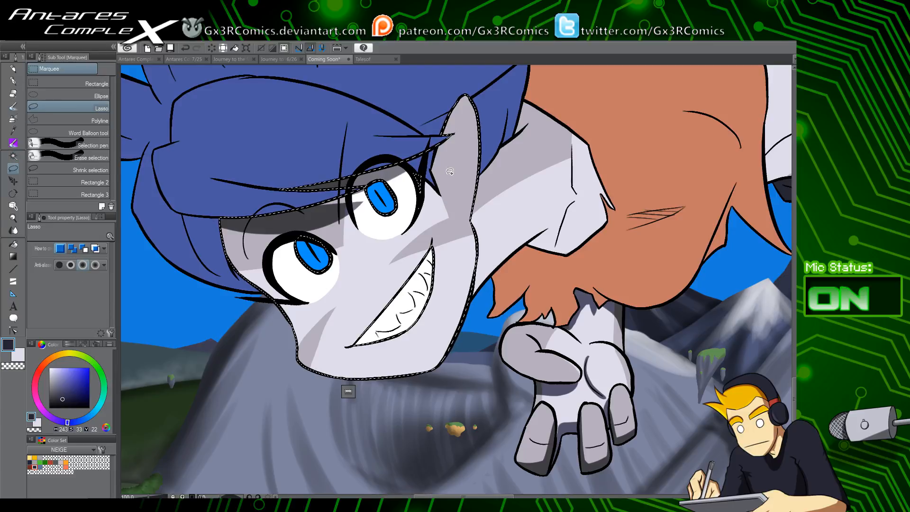
key(p)
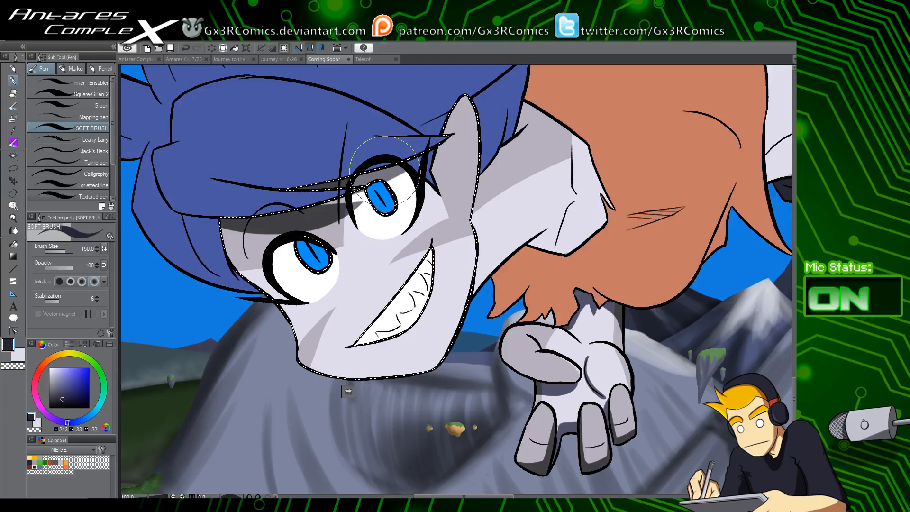
key(c)
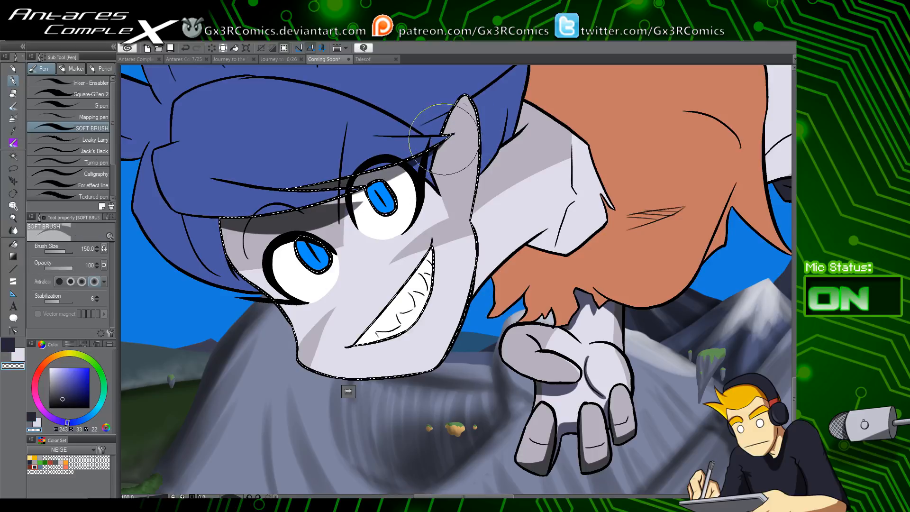
key(c)
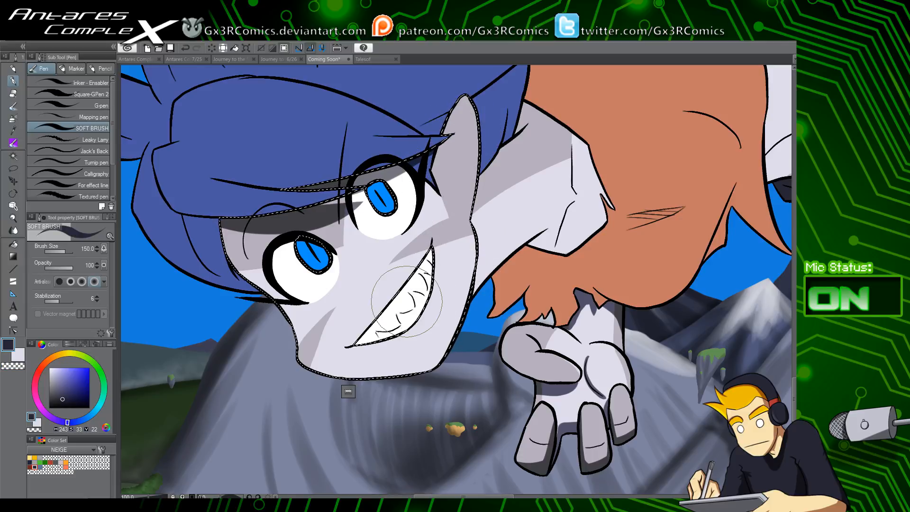
Select the blue hair behind the fringe and brush a thin dark shadow along the side lock's edge beside the face, redoing the stroke until it fits
drag(192, 196, 242, 216)
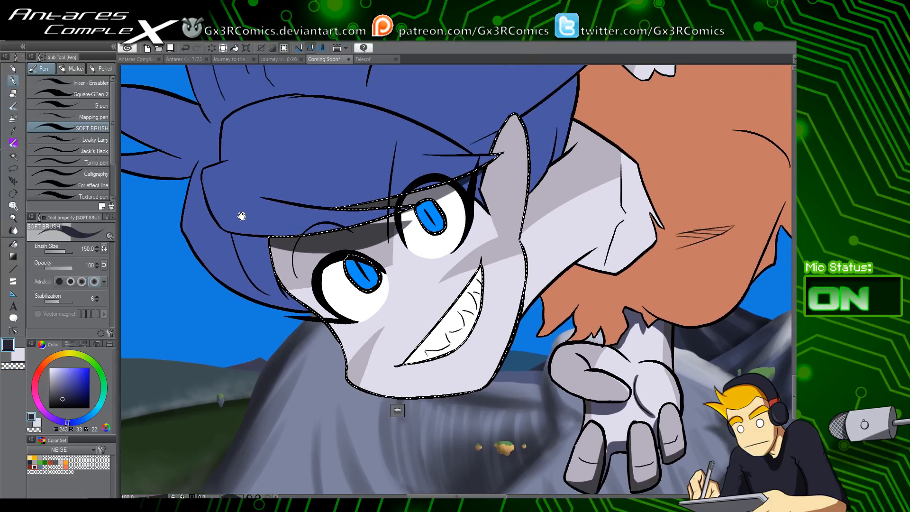
key(w)
click(292, 230)
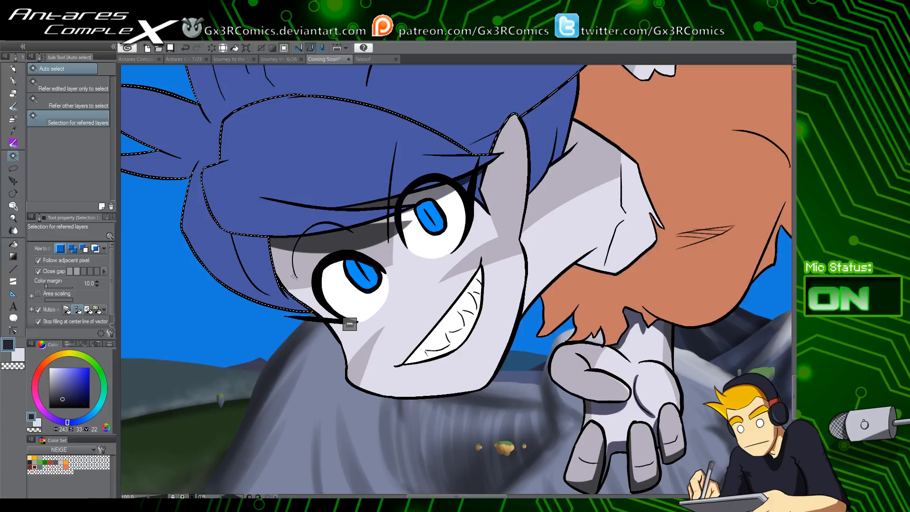
key(p)
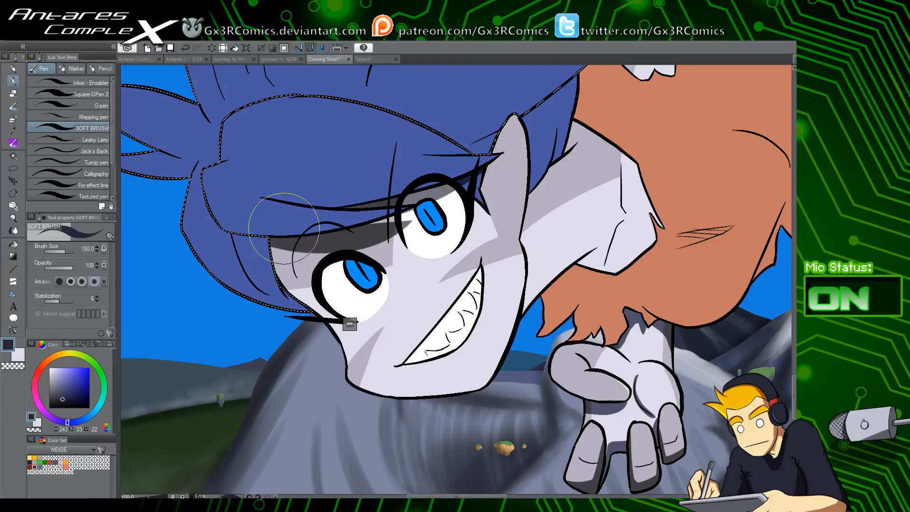
scroll(284, 229, up, 2)
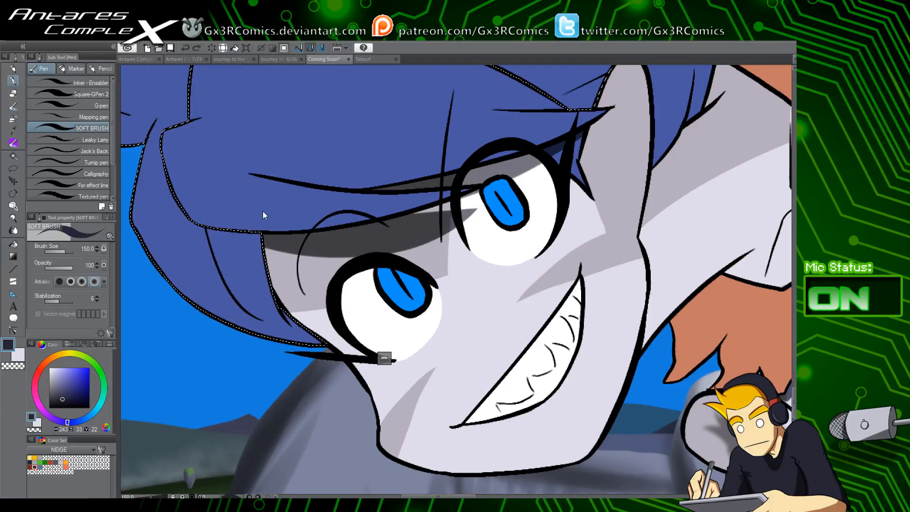
drag(260, 205, 306, 334)
key(ctrl+z)
mouse_move(257, 206)
mouse_down()
mouse_move(258, 251)
mouse_move(305, 325)
mouse_move(292, 322)
mouse_up()
key(ctrl+z)
key(ctrl+z)
drag(258, 225, 296, 320)
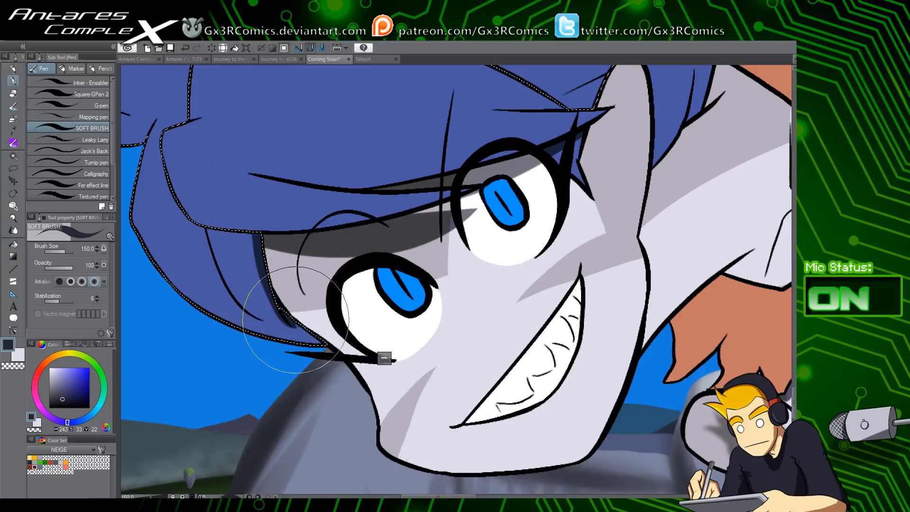
key(ctrl+z)
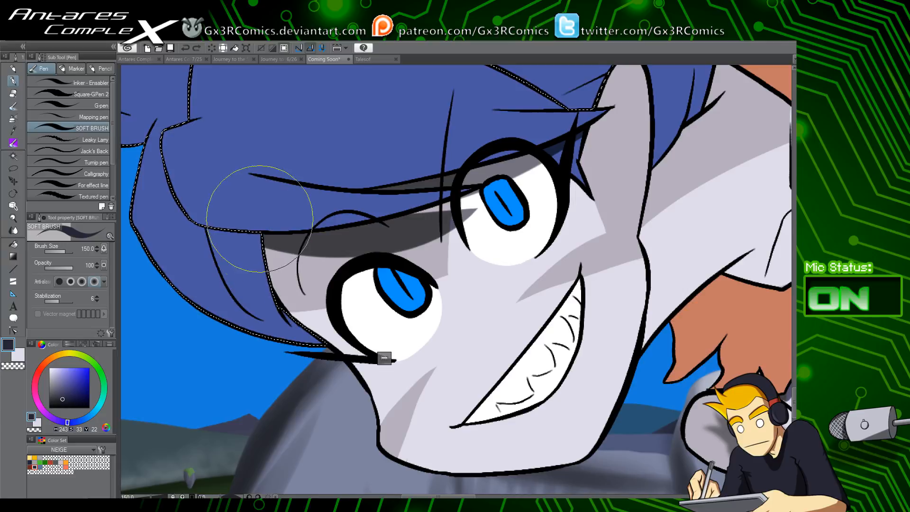
drag(259, 219, 294, 321)
key(c)
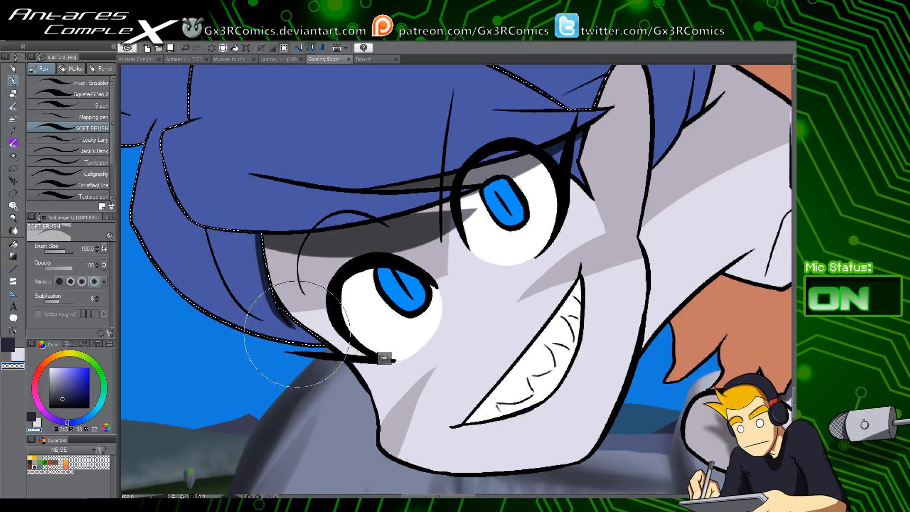
key(c)
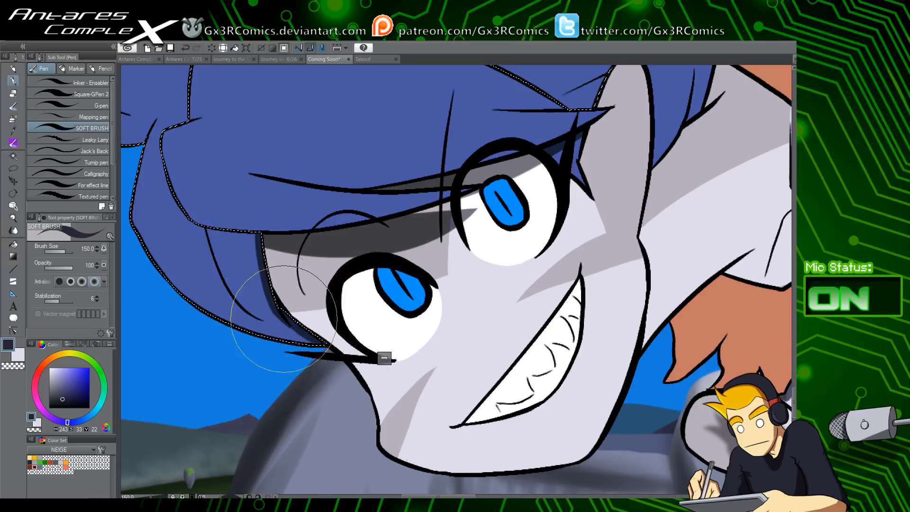
Brush a thin dark shadow along the inner strand line of the side lock, redoing strokes that do not fit
mouse_move(215, 224)
mouse_down()
mouse_move(242, 248)
mouse_move(233, 264)
mouse_move(268, 308)
mouse_up()
key(ctrl+z)
mouse_move(237, 244)
mouse_down()
mouse_move(254, 305)
mouse_move(288, 345)
mouse_up()
key(ctrl+z)
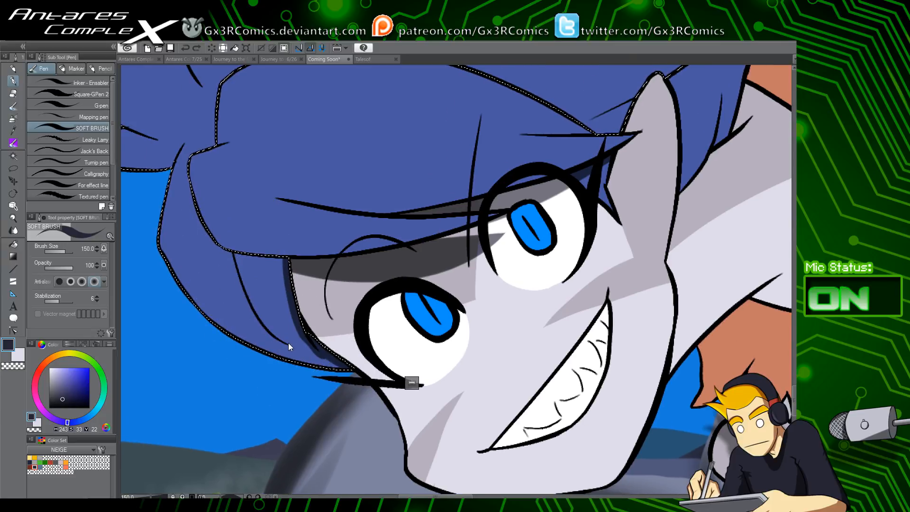
drag(232, 255, 261, 317)
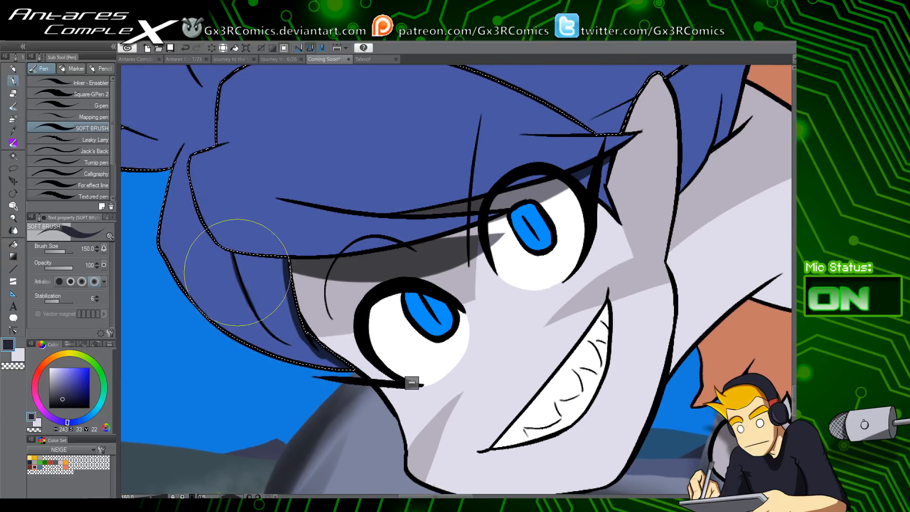
drag(238, 273, 277, 337)
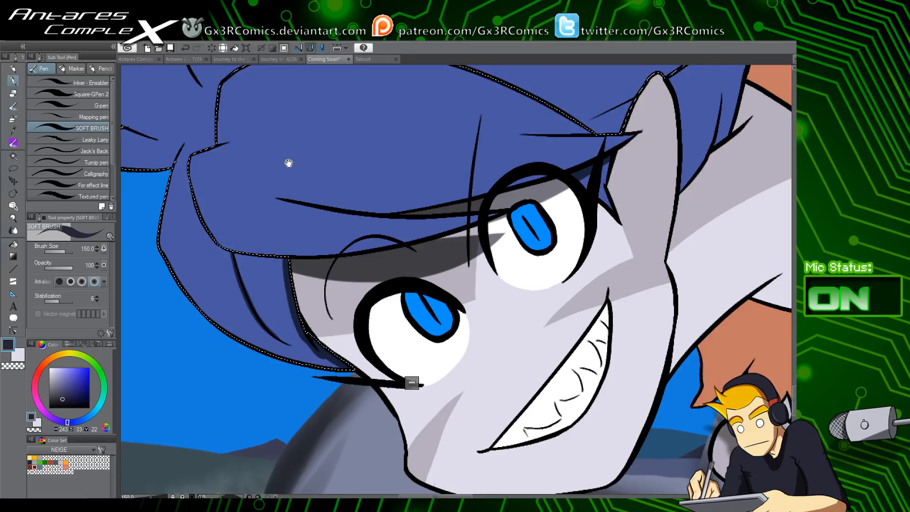
Select the fringe and brush a dark shadow along its lower edge above the forehead, redoing the stroke to make it narrower
drag(288, 163, 289, 206)
key(w)
click(270, 272)
key(p)
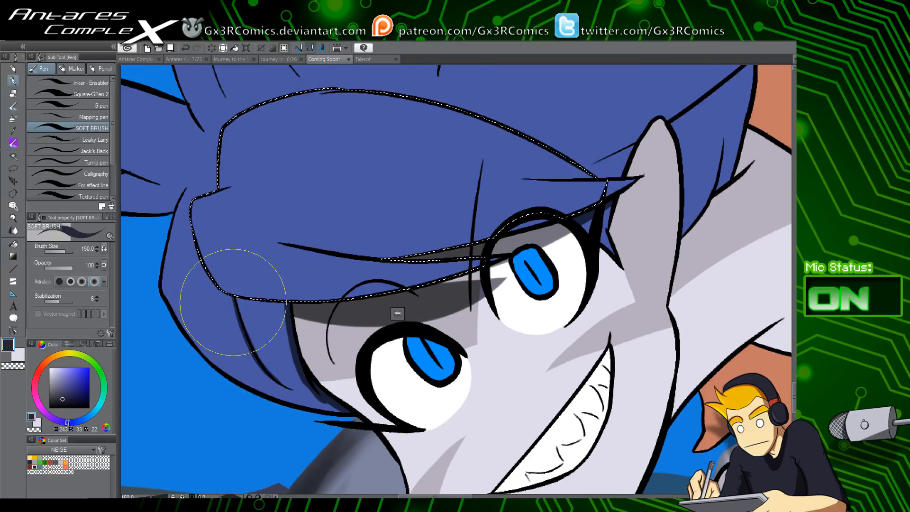
mouse_move(233, 302)
mouse_down()
mouse_move(186, 281)
mouse_move(395, 312)
mouse_move(466, 280)
mouse_move(331, 293)
mouse_move(187, 276)
mouse_move(463, 273)
mouse_up()
key(ctrl+z)
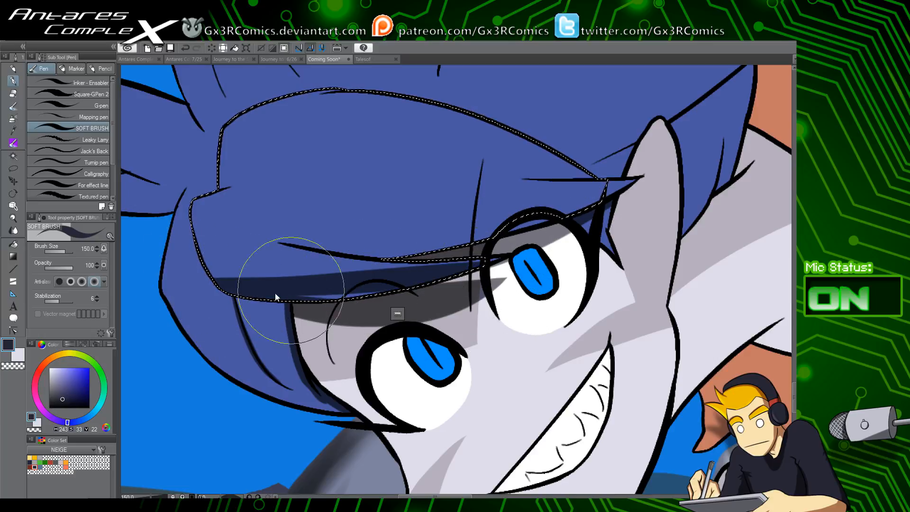
drag(226, 287, 350, 296)
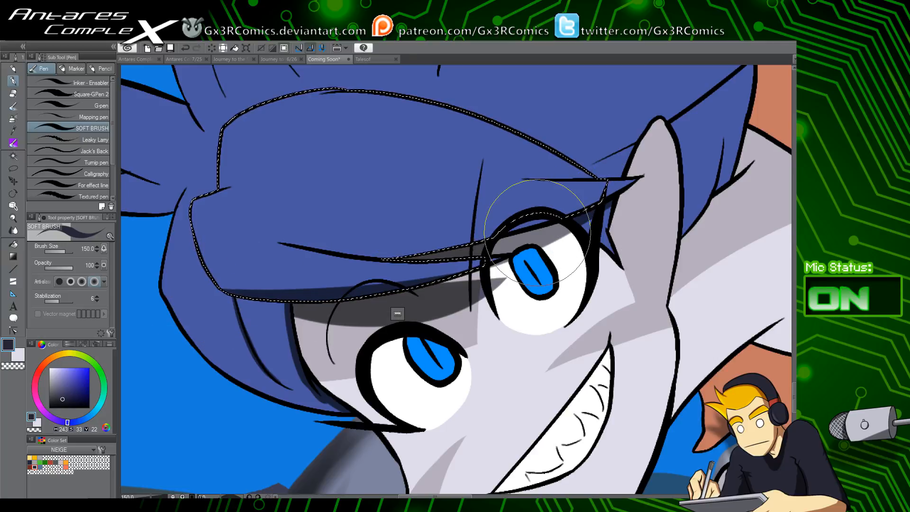
Shade the fringe above its inner strand line and over the eye, extending the selection to include and darken the pointed tip
mouse_move(537, 233)
mouse_down()
mouse_move(276, 238)
mouse_move(435, 236)
mouse_up()
mouse_move(273, 240)
mouse_down()
mouse_move(328, 243)
mouse_move(604, 203)
mouse_up()
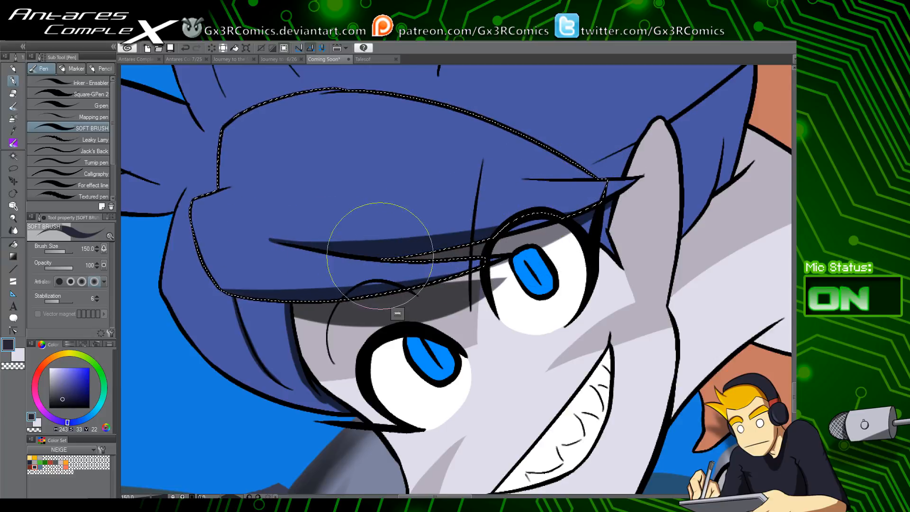
key(w)
key(p)
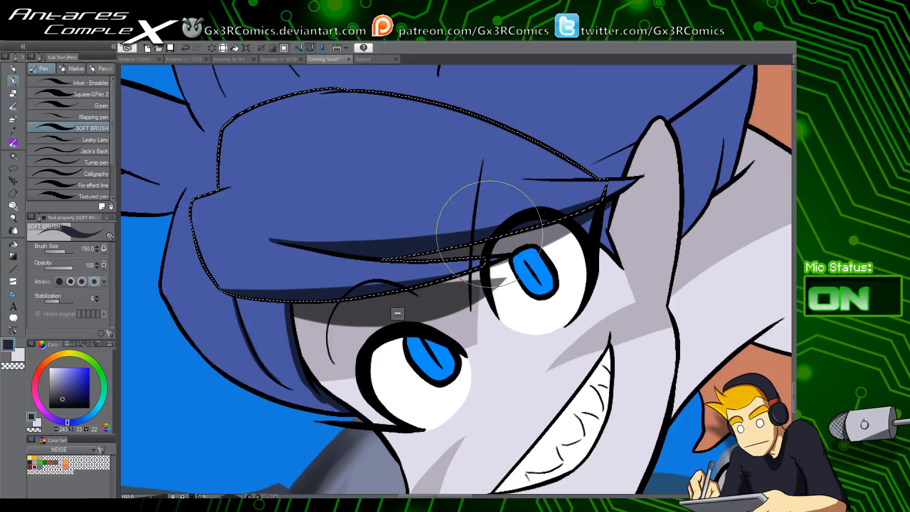
key(w)
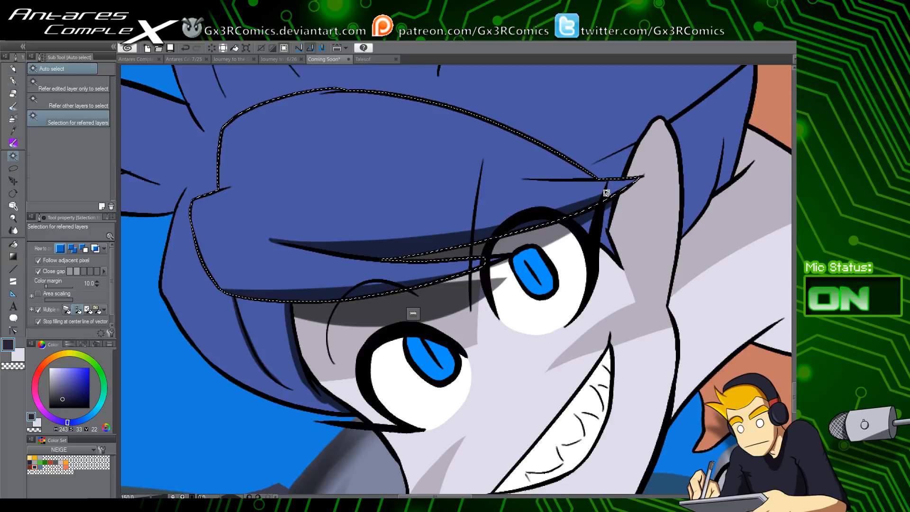
key(p)
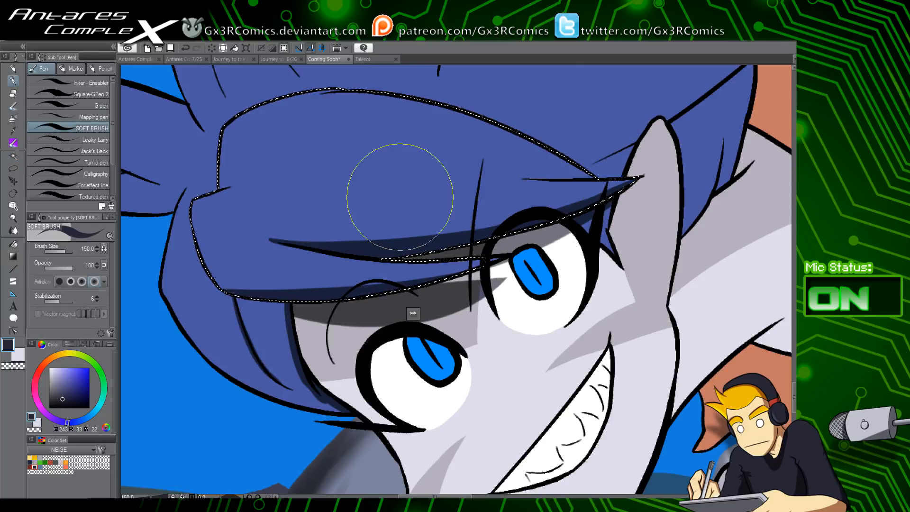
Reselect the hair behind the fringe and brush a dark shadow across the lower tip of the side lock
key(c)
drag(213, 232, 340, 249)
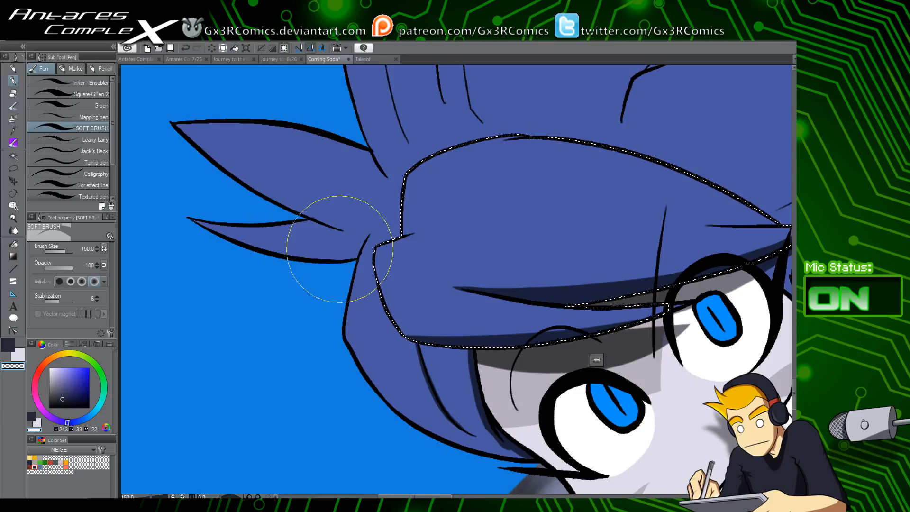
key(w)
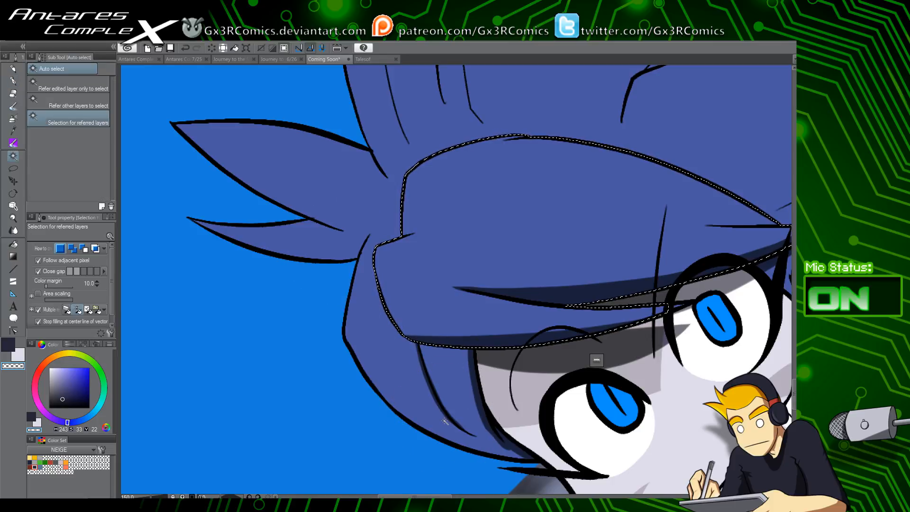
click(433, 382)
key(p)
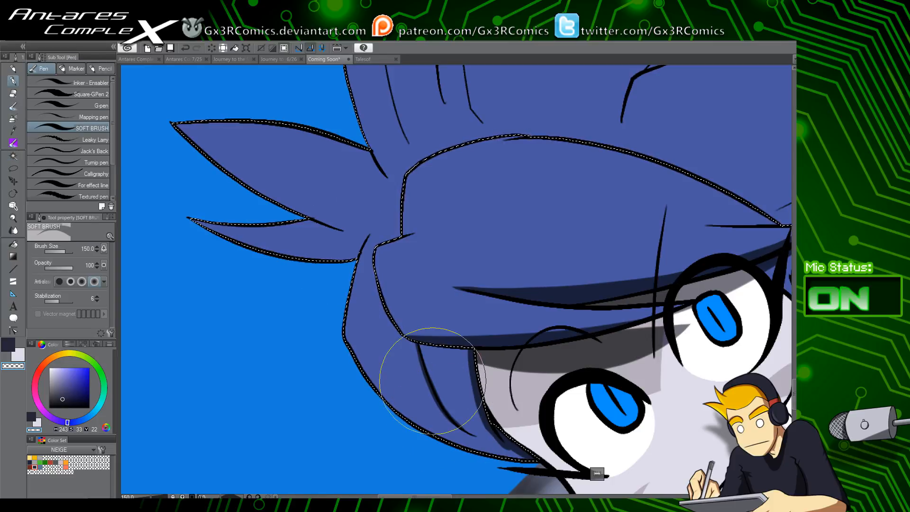
drag(431, 388, 337, 322)
key(ctrl+z)
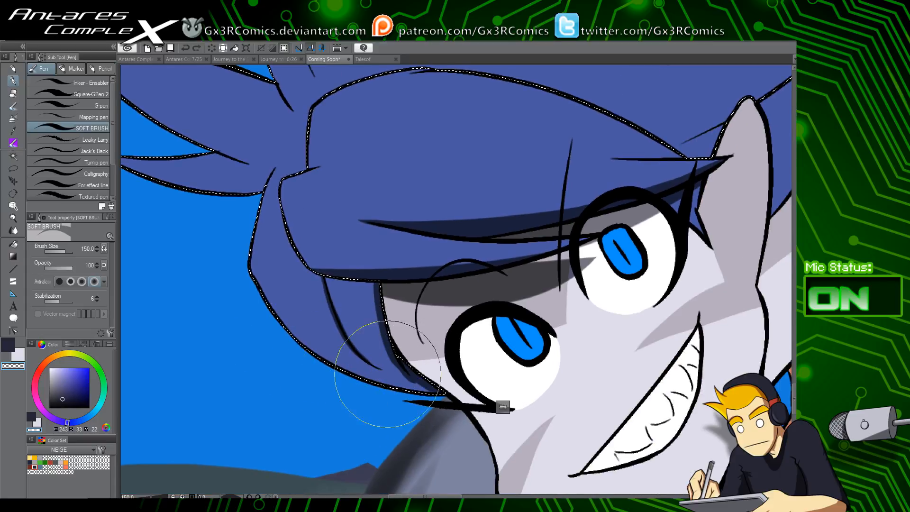
key(c)
mouse_move(318, 370)
mouse_down()
mouse_move(468, 384)
mouse_move(421, 371)
mouse_up()
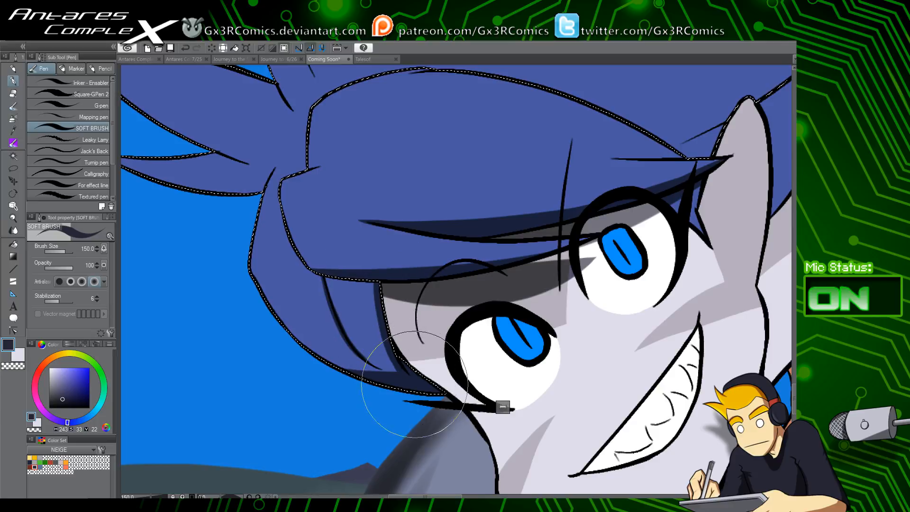
Widen the side lock's dark shadow beside the face and add tapered shadow streaks beneath the fringe
mouse_move(376, 265)
mouse_down()
mouse_move(376, 296)
mouse_move(420, 379)
mouse_up()
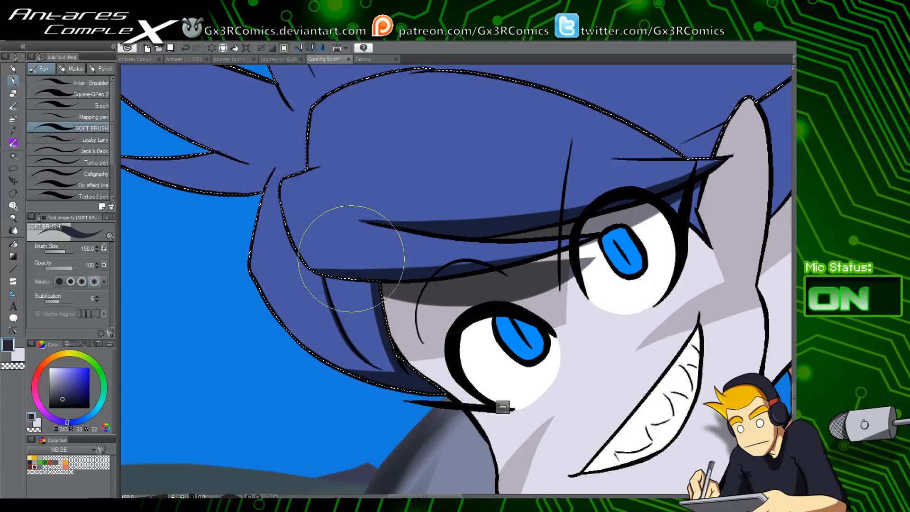
drag(360, 254, 403, 355)
mouse_move(359, 242)
mouse_down()
mouse_move(381, 336)
mouse_move(395, 347)
mouse_up()
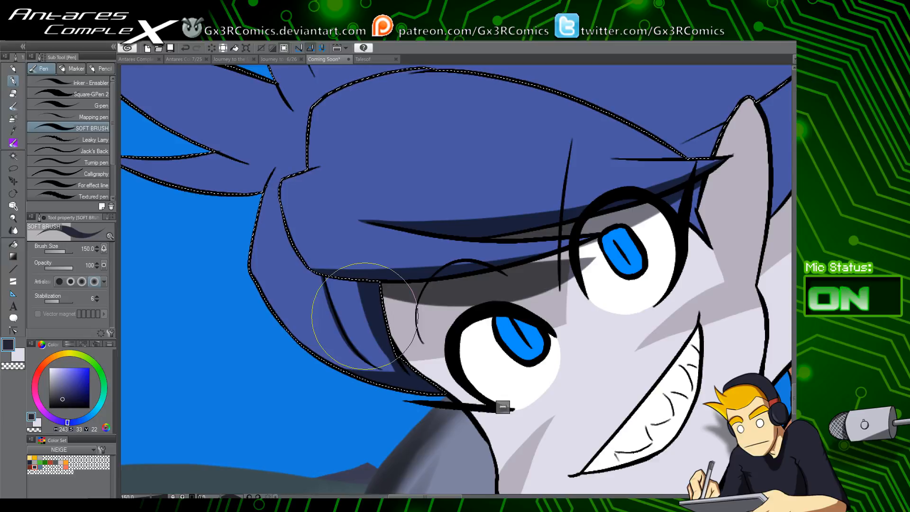
drag(351, 270, 366, 327)
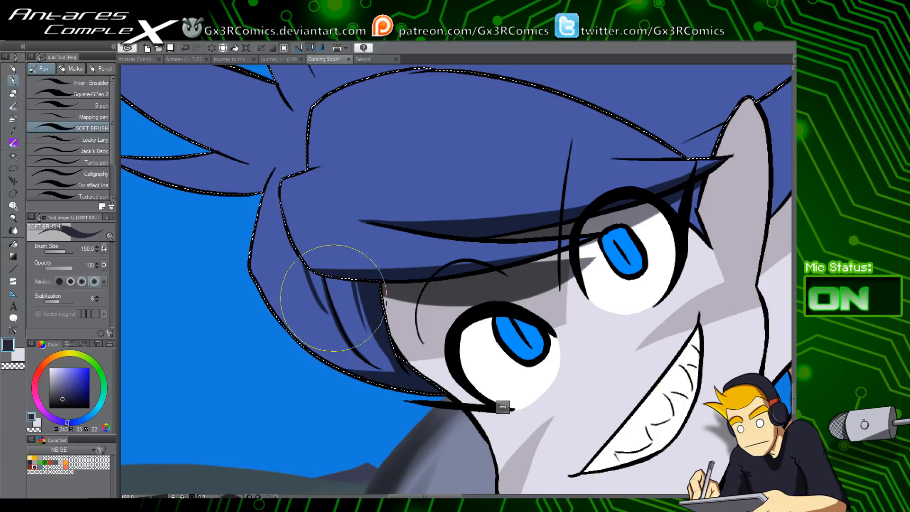
Brush a dark shadow along the underside of the ponytail's lower tuft up to where it meets the fringe
drag(334, 299, 424, 358)
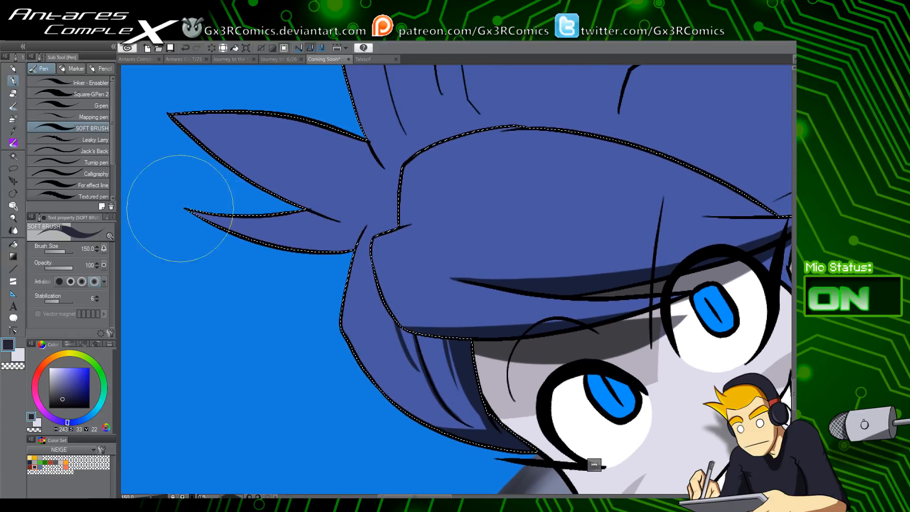
mouse_move(186, 211)
mouse_down()
mouse_move(318, 250)
mouse_move(382, 234)
mouse_up()
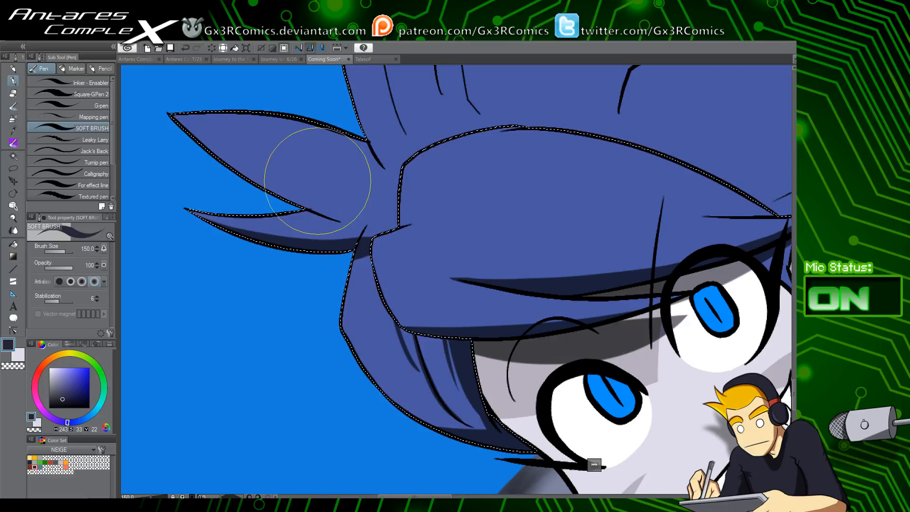
Brush a dark shadow along the underside of the ponytail's upper tuft, from its tip to the inner crease
key(e)
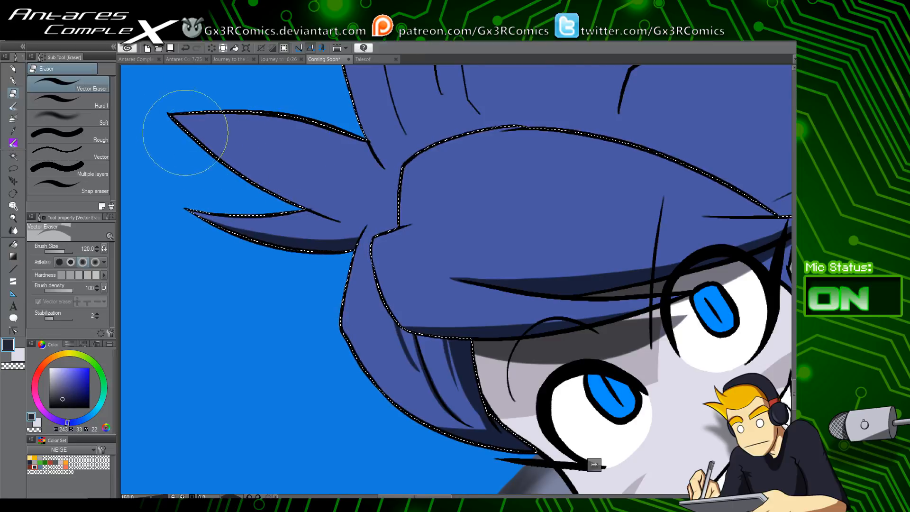
key(p)
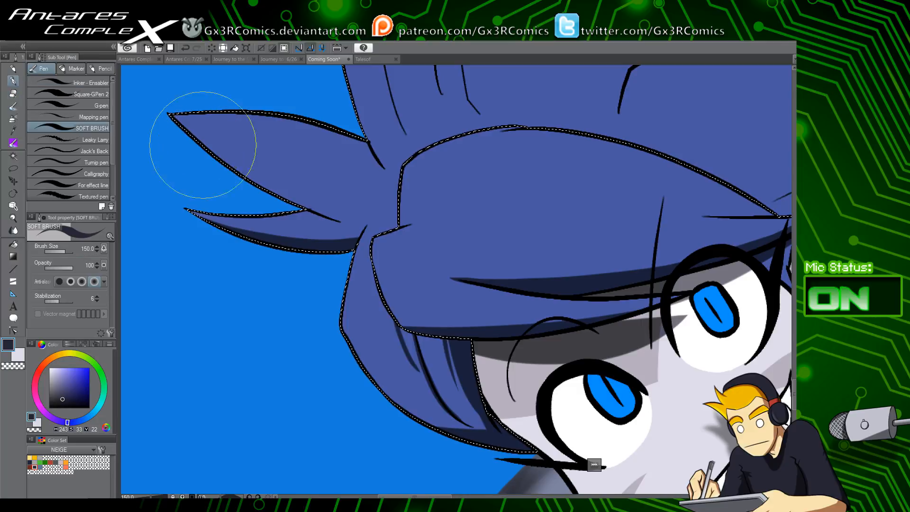
drag(159, 116, 314, 198)
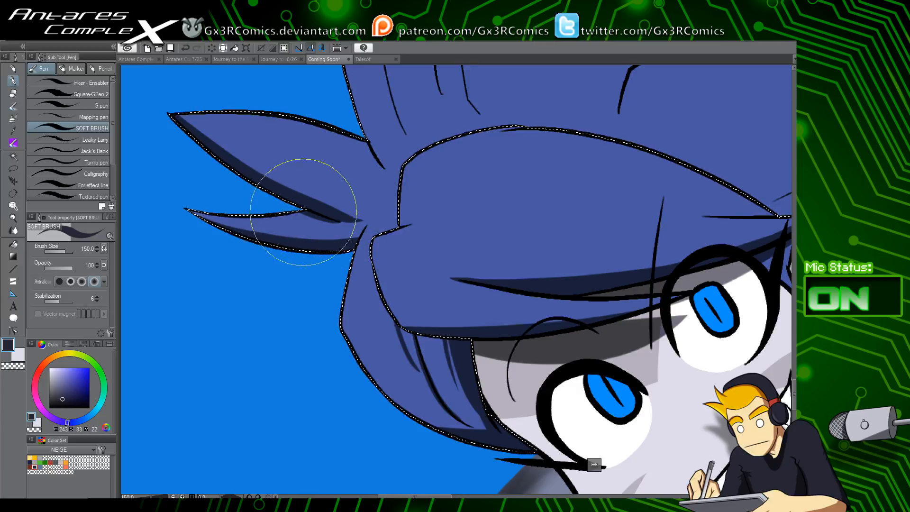
Brush a dark tapered shadow down the outer edge of the first upright hair spike above the ponytail
drag(339, 214, 331, 379)
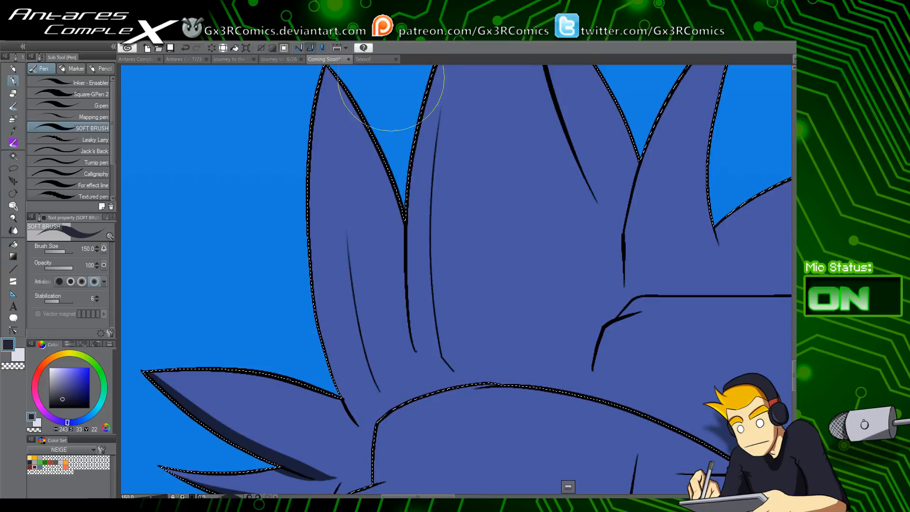
drag(400, 77, 382, 96)
drag(298, 227, 322, 312)
key(ctrl+z)
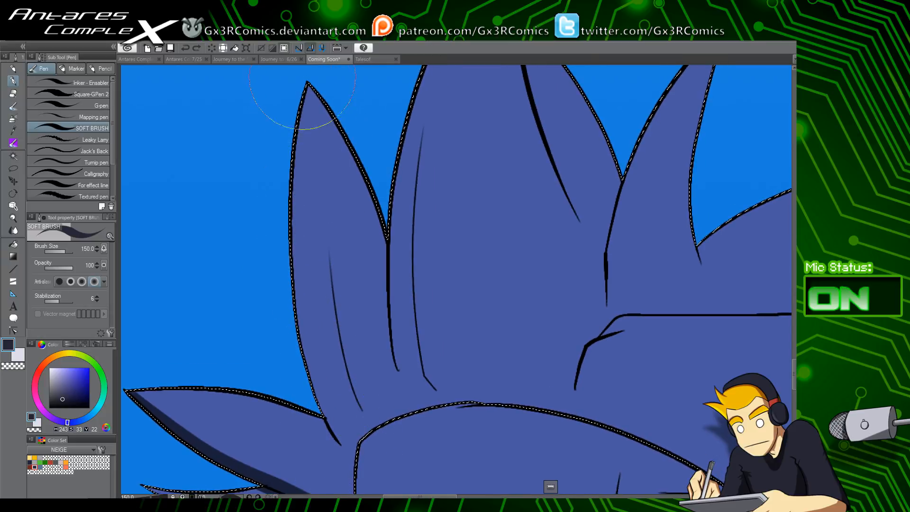
mouse_move(308, 81)
mouse_down()
mouse_move(295, 263)
mouse_move(337, 433)
mouse_move(307, 375)
mouse_move(349, 442)
mouse_up()
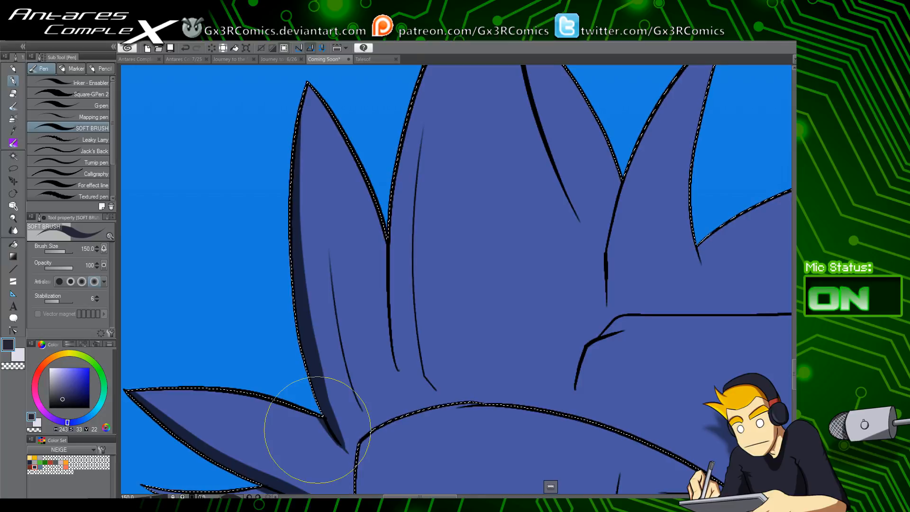
Brush a dark shadow along the outer edge of the tall second spike and down its dividing line from the first spike
key(space)
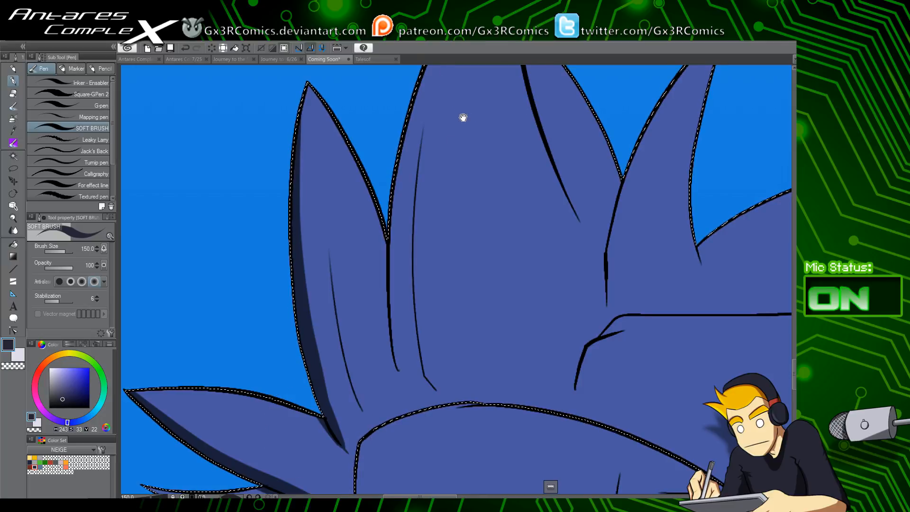
drag(463, 118, 374, 252)
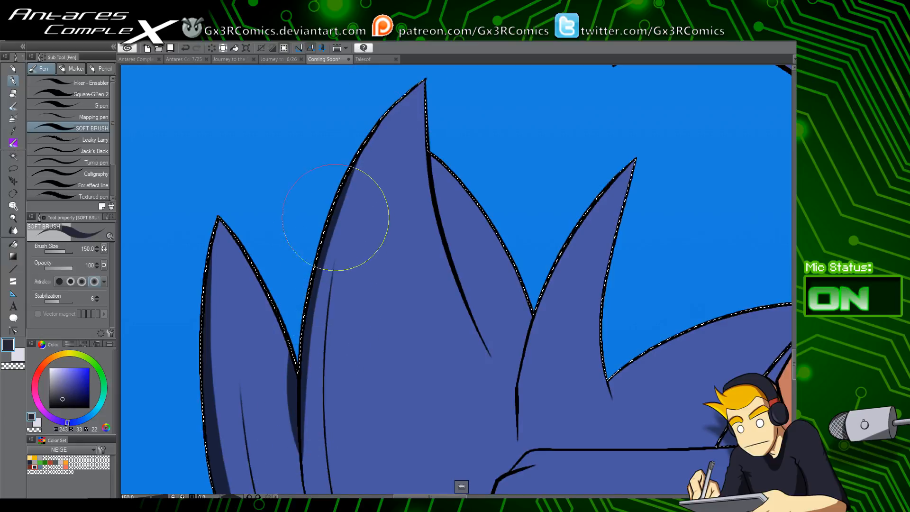
scroll(331, 241, down, 2)
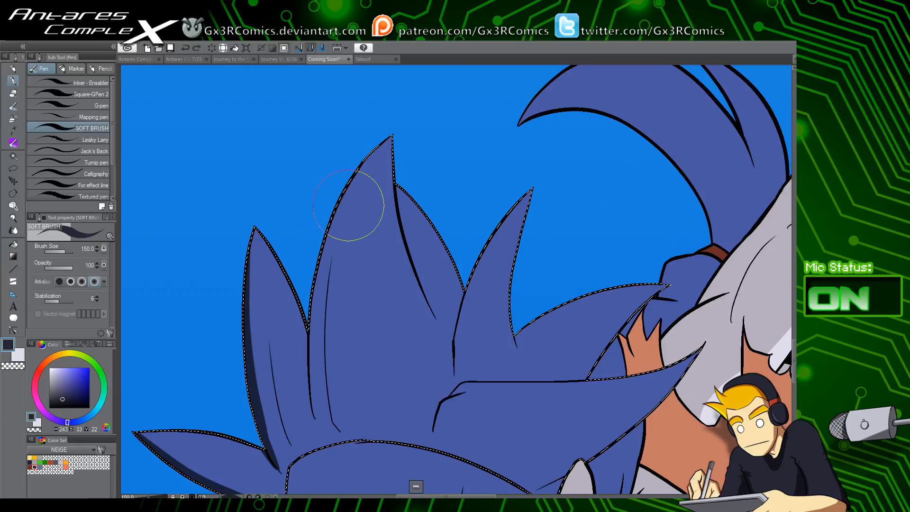
mouse_move(348, 205)
mouse_down()
mouse_move(341, 165)
mouse_move(314, 377)
mouse_up()
key(ctrl+z)
mouse_move(330, 183)
mouse_down()
mouse_move(313, 385)
mouse_move(302, 301)
mouse_move(314, 396)
mouse_move(349, 137)
mouse_up()
key(ctrl+z)
key(ctrl+z)
mouse_move(315, 397)
mouse_down()
mouse_move(305, 263)
mouse_move(316, 187)
mouse_up()
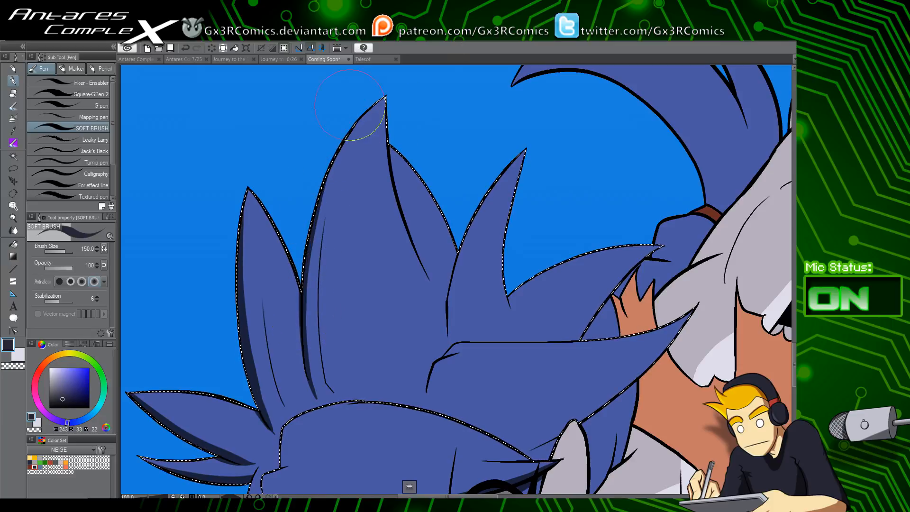
Add a thin dark streak along the inner strand line of the tall second spike, down to its bent lower end
drag(331, 210, 321, 316)
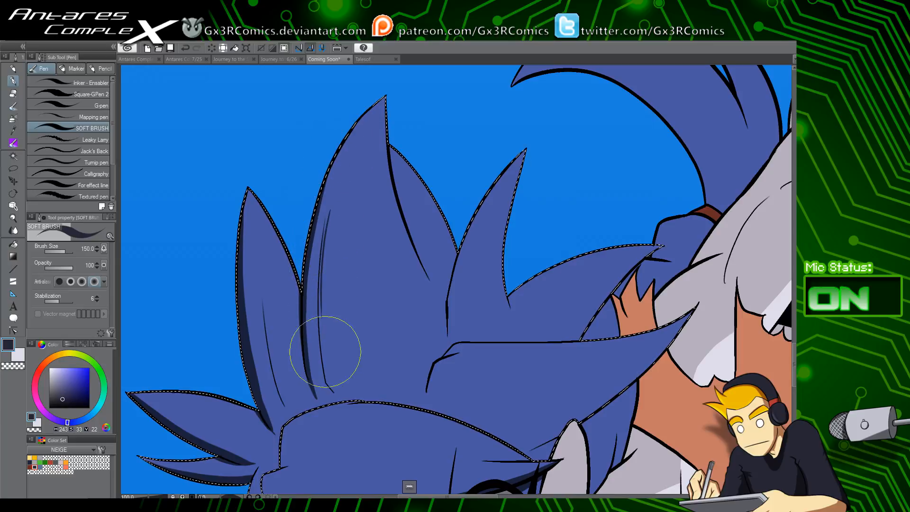
scroll(320, 274, down, 2)
scroll(320, 273, up, 4)
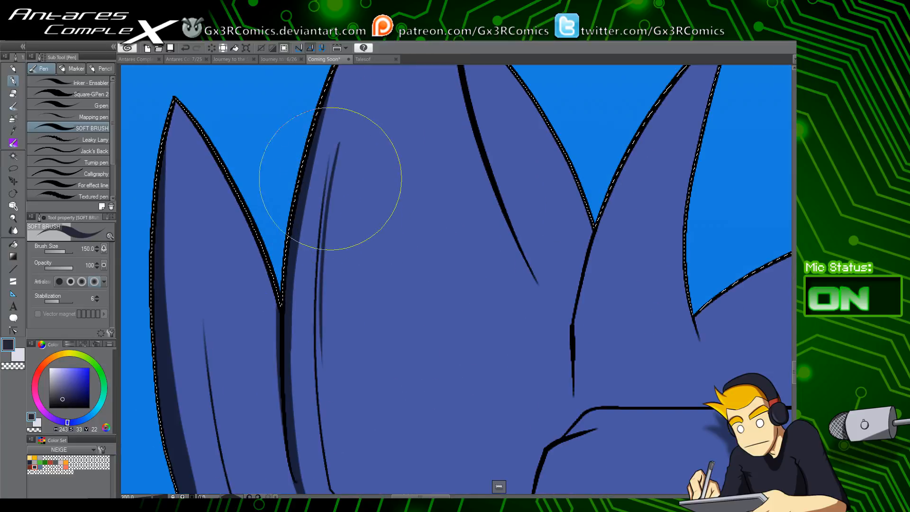
scroll(319, 339, down, 2)
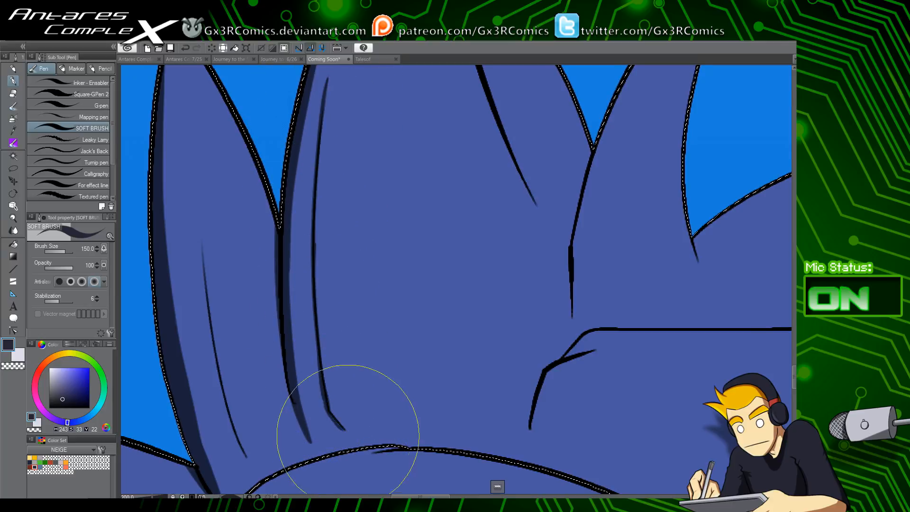
drag(332, 414, 351, 441)
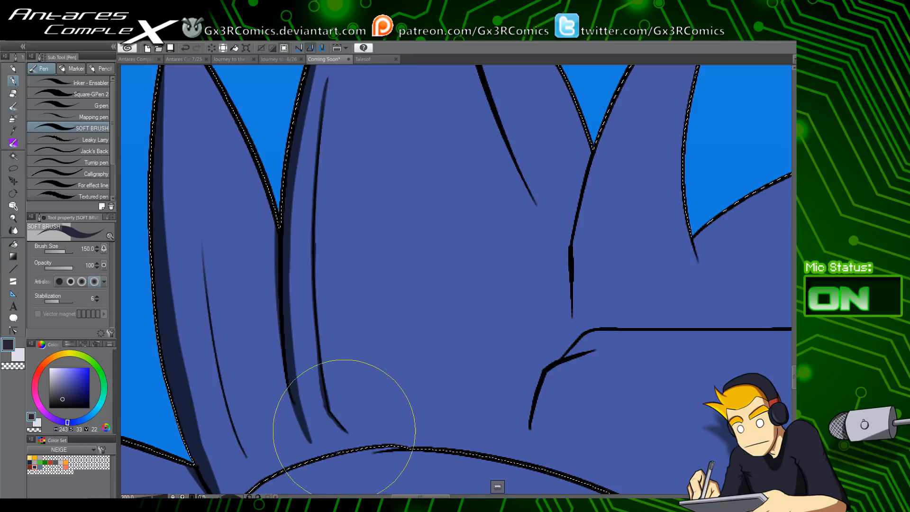
mouse_move(328, 409)
mouse_down()
mouse_move(357, 447)
mouse_move(340, 362)
mouse_up()
Extend the shadow between the first two spikes down to the fringe outline and trim its edge with the transparent colour
drag(294, 321, 309, 373)
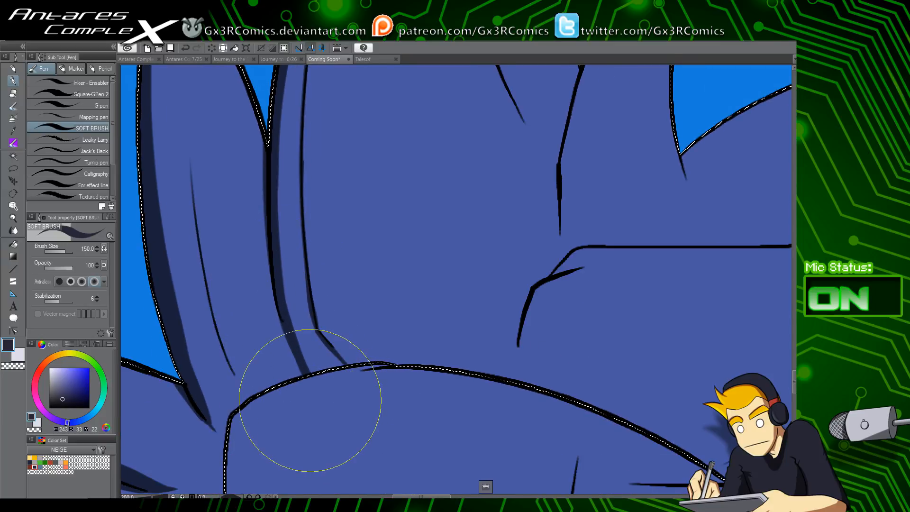
drag(284, 313, 321, 374)
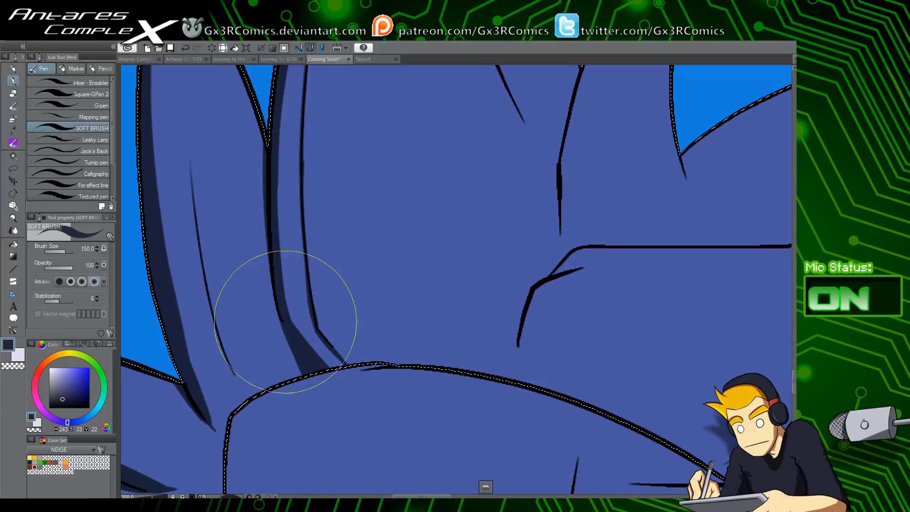
mouse_move(284, 303)
mouse_down()
mouse_move(336, 380)
mouse_move(364, 389)
mouse_up()
key(c)
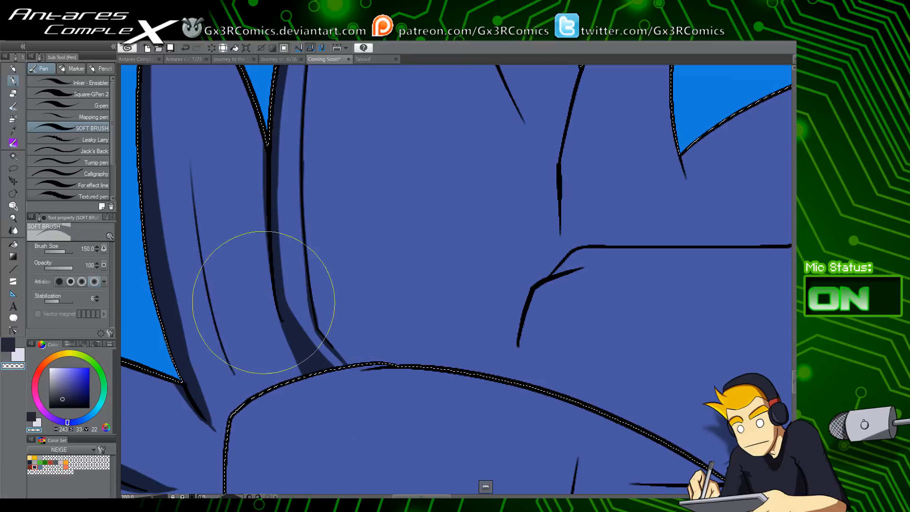
drag(270, 308, 338, 401)
key(c)
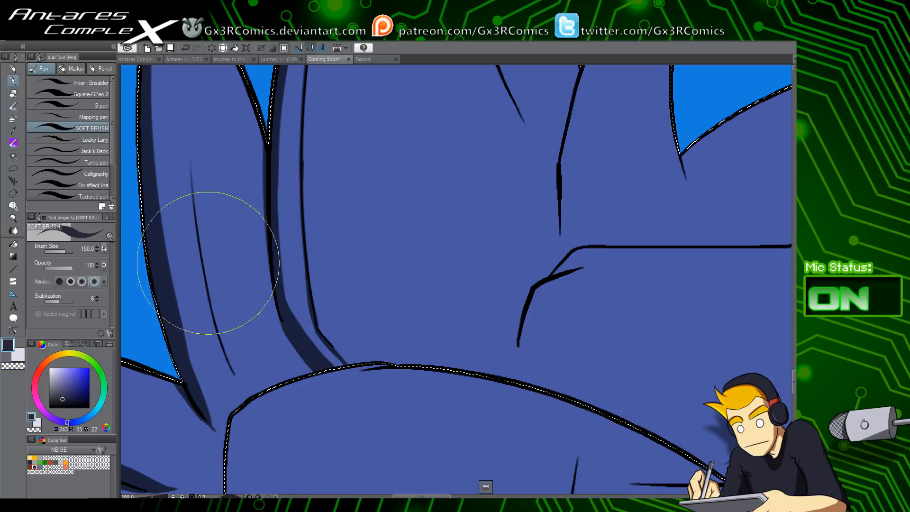
Brush a thin dark streak along the inner strand line of the first upright spike
drag(214, 315, 229, 370)
key(ctrl+z)
mouse_move(197, 258)
mouse_down()
mouse_move(237, 384)
mouse_move(228, 320)
mouse_move(256, 398)
mouse_up()
mouse_move(203, 315)
mouse_down()
mouse_move(263, 395)
mouse_move(285, 308)
mouse_up()
Select the face skin and brush a dark shadow down its edge beside the side lock and outer eye
scroll(314, 210, down, 2)
drag(567, 317, 456, 222)
key(w)
click(288, 318)
key(p)
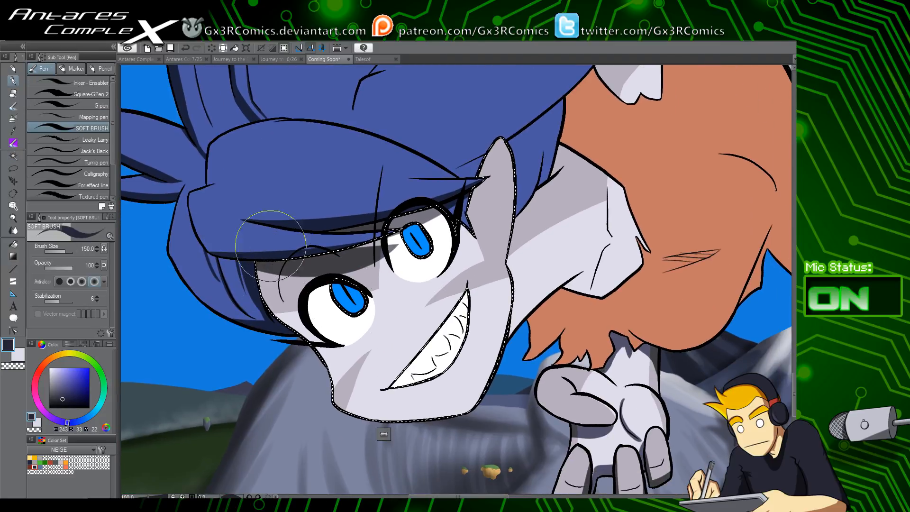
drag(286, 254, 318, 314)
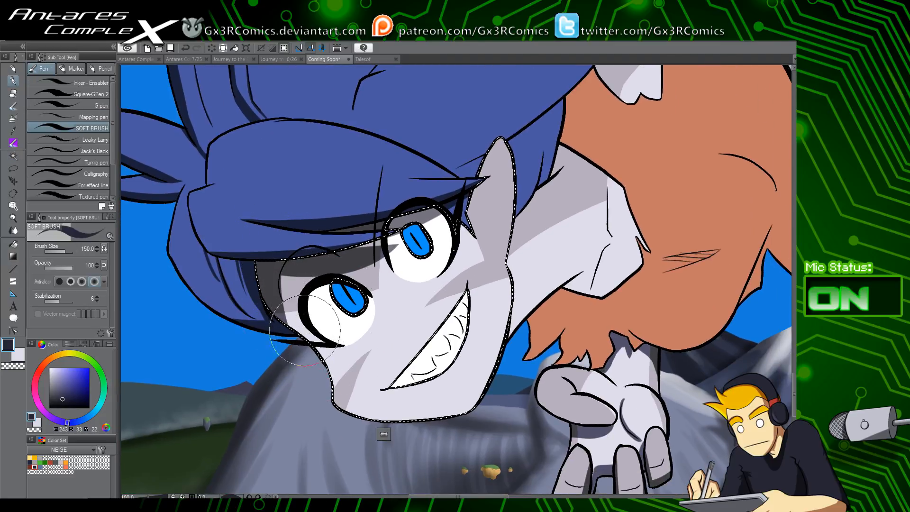
Brush a dark shadow along the bottom edge of the chin, redoing the stroke until it follows the jaw
mouse_move(287, 266)
mouse_down()
mouse_move(312, 332)
mouse_move(270, 281)
mouse_move(288, 339)
mouse_move(347, 363)
mouse_move(463, 347)
mouse_up()
key(ctrl+z)
mouse_move(263, 352)
mouse_down()
mouse_move(385, 364)
mouse_move(414, 354)
mouse_up()
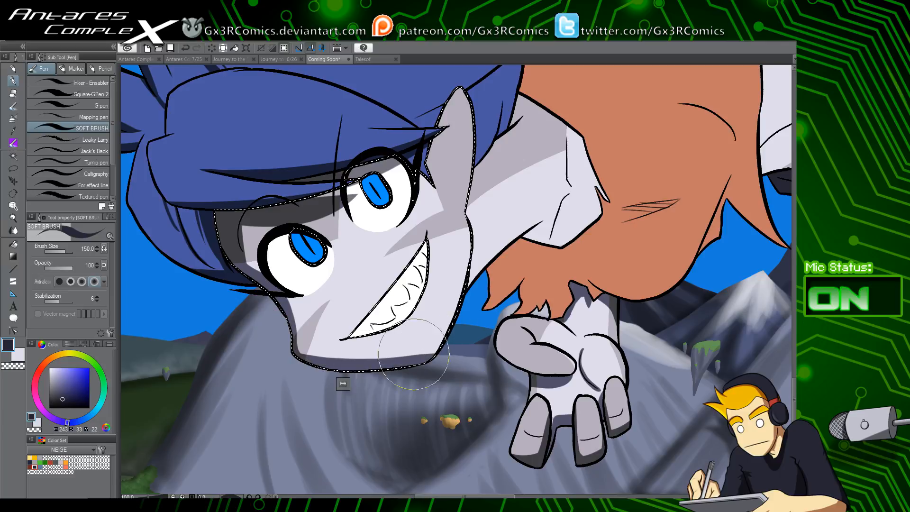
key(ctrl+z)
mouse_move(267, 347)
mouse_down()
mouse_move(393, 370)
mouse_move(475, 347)
mouse_up()
key(ctrl+z)
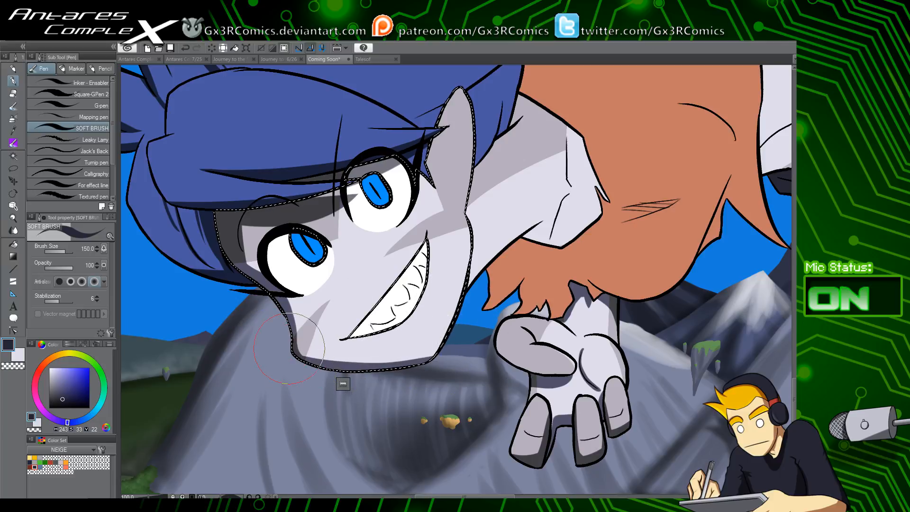
mouse_move(290, 349)
mouse_down()
mouse_move(430, 361)
mouse_move(485, 321)
mouse_move(469, 300)
mouse_move(436, 362)
mouse_up()
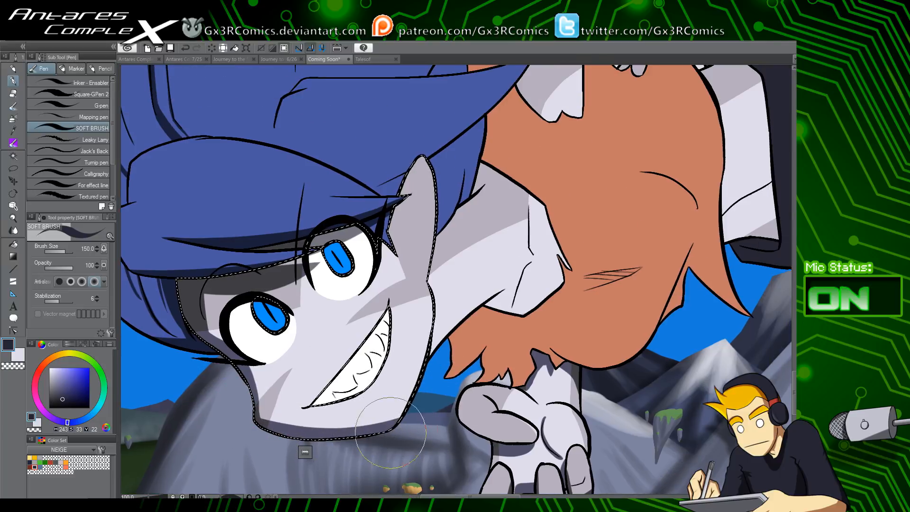
drag(404, 307, 406, 339)
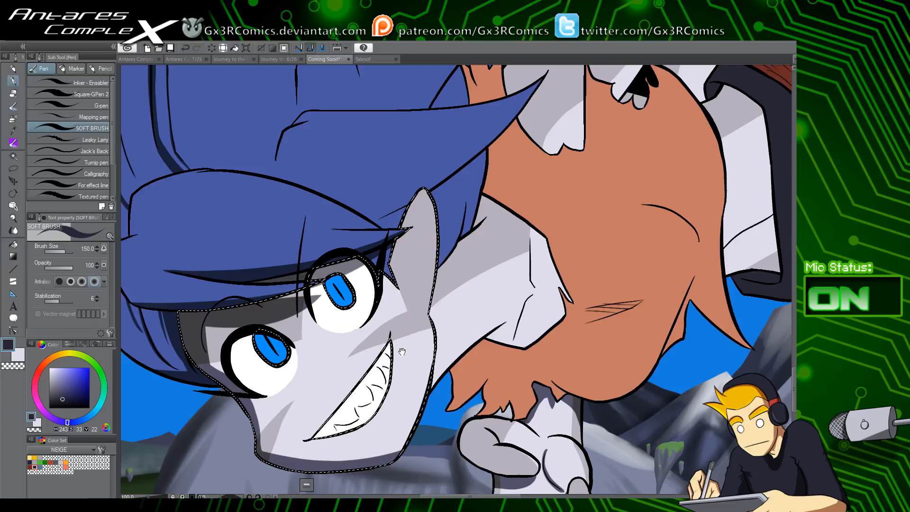
key(w)
click(280, 349)
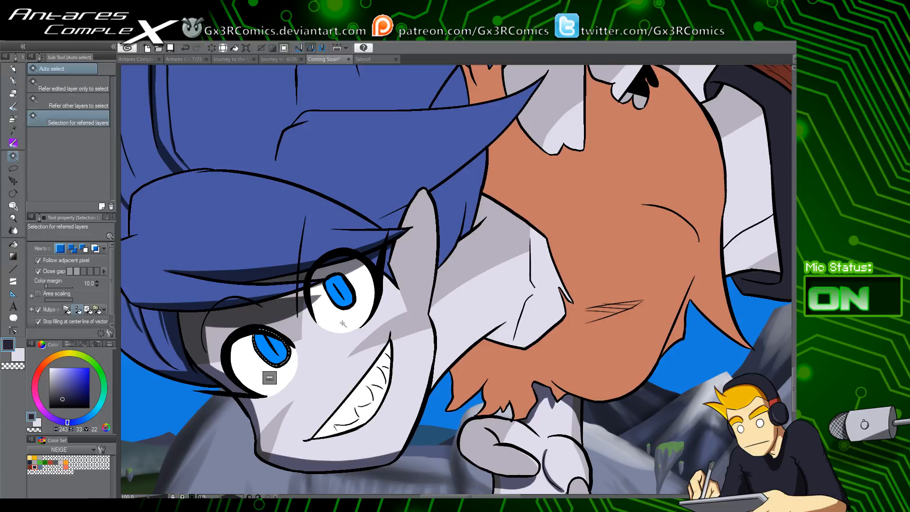
key(ctrl+d)
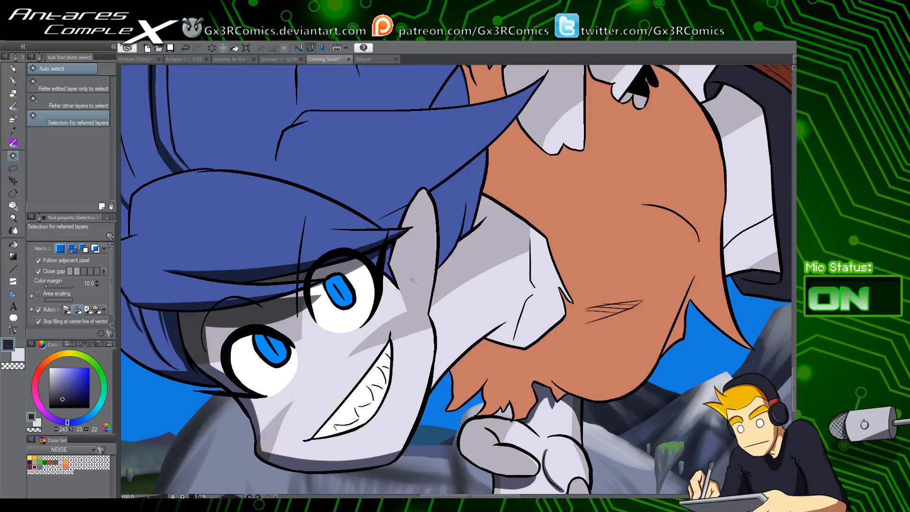
drag(393, 336, 405, 304)
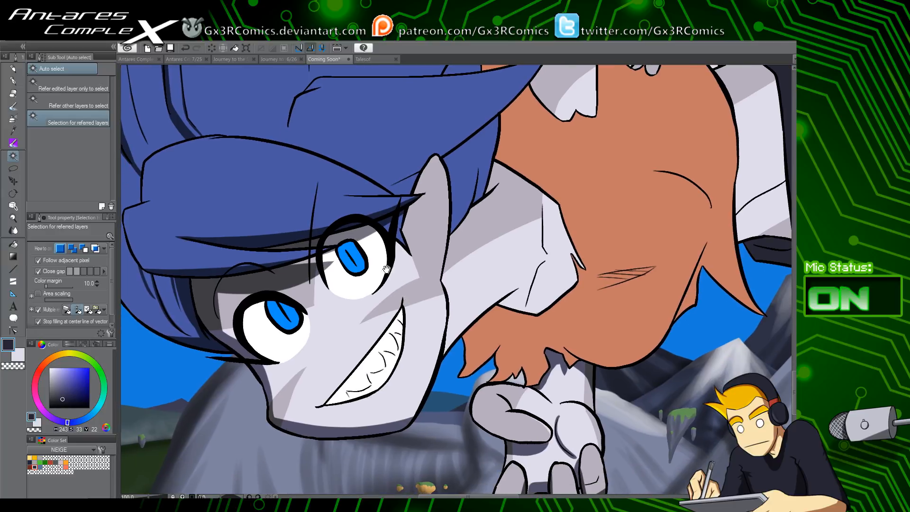
click(256, 361)
key(p)
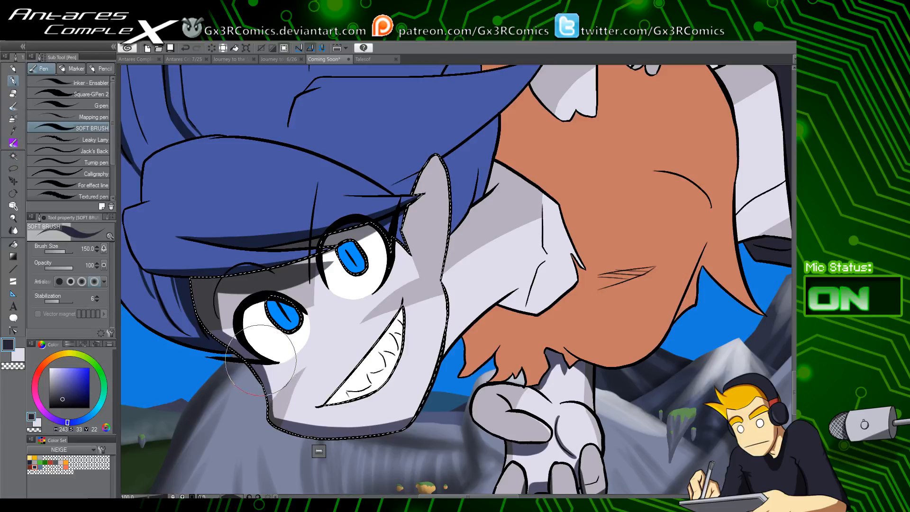
key(w)
click(284, 313)
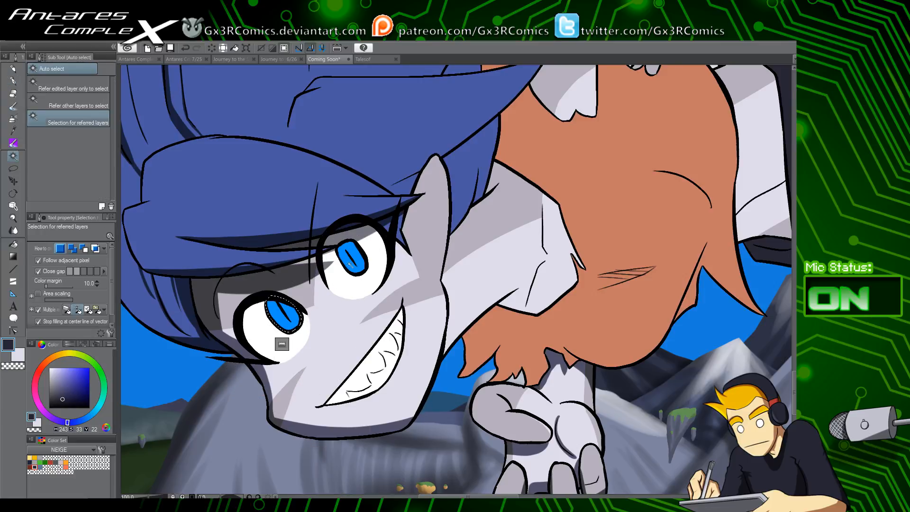
click(354, 260)
scroll(367, 305, up, 1)
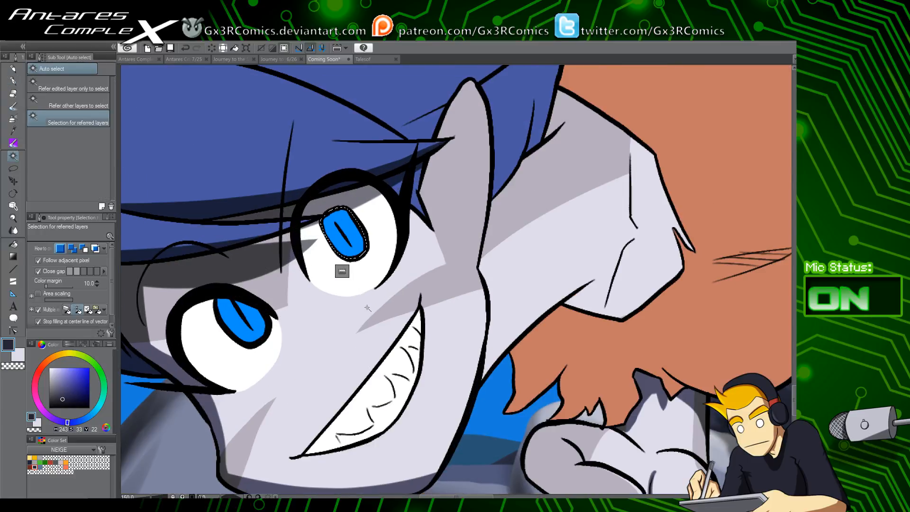
key(ctrl+d)
Switch to the Square-GPen 2 brush and set the secondary colour to black
key(p)
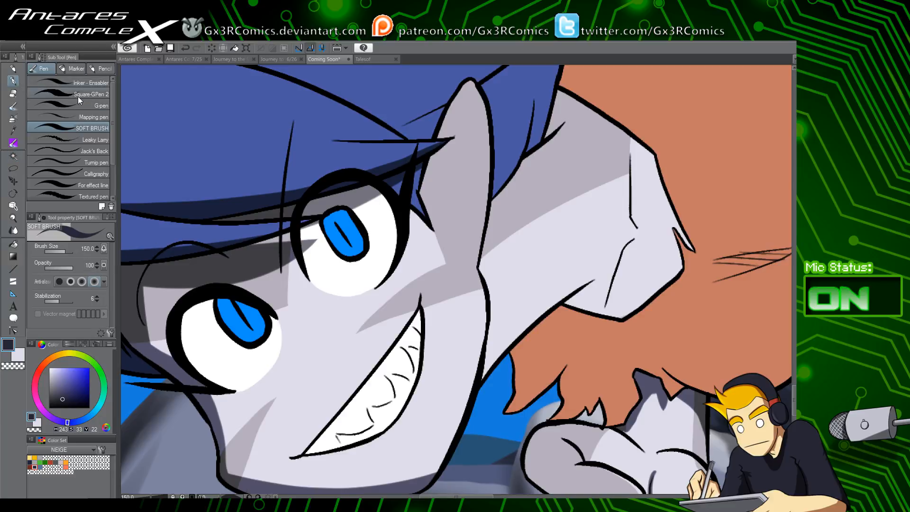
click(94, 104)
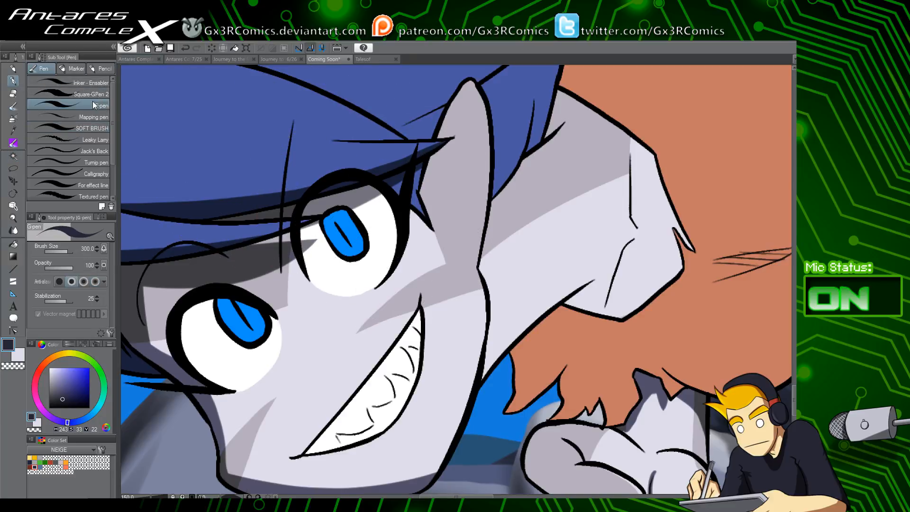
click(91, 94)
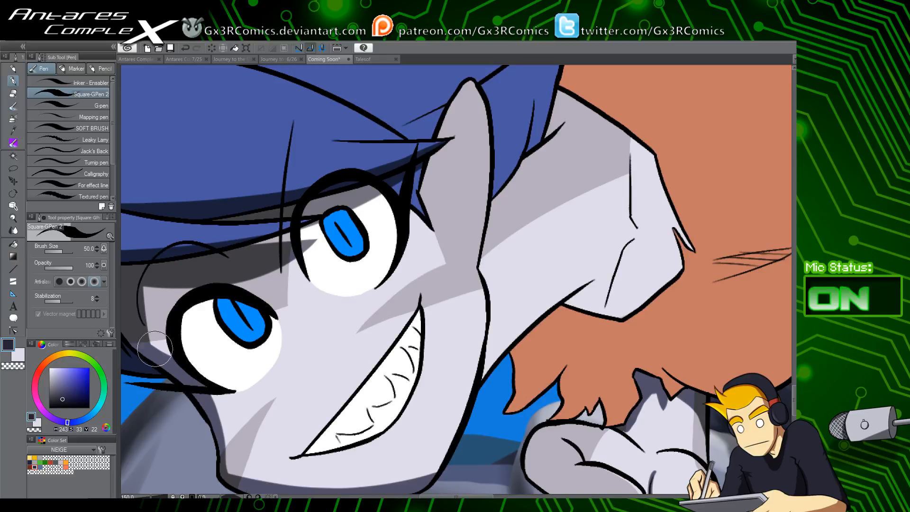
click(18, 354)
drag(78, 380, 90, 408)
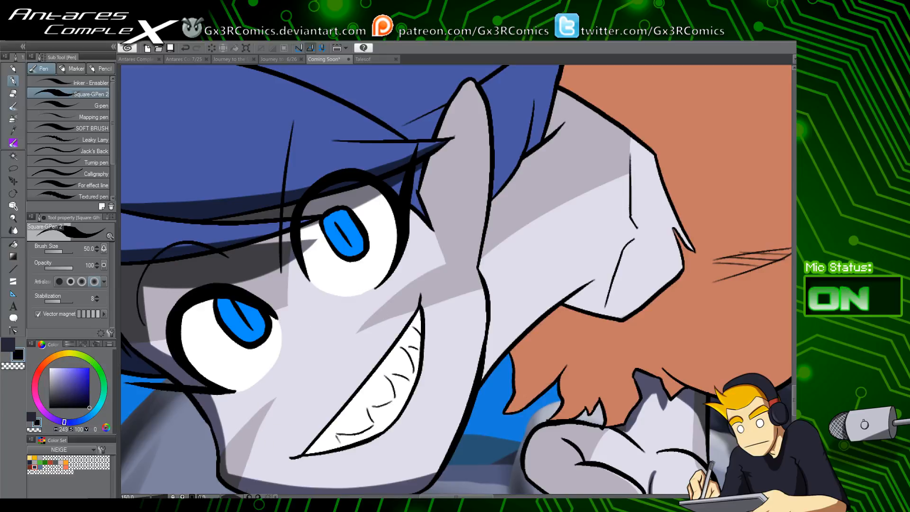
Erase the black iris outline and leftover line fragments from the upper eye, keeping its slit pupil
key(w)
key(e)
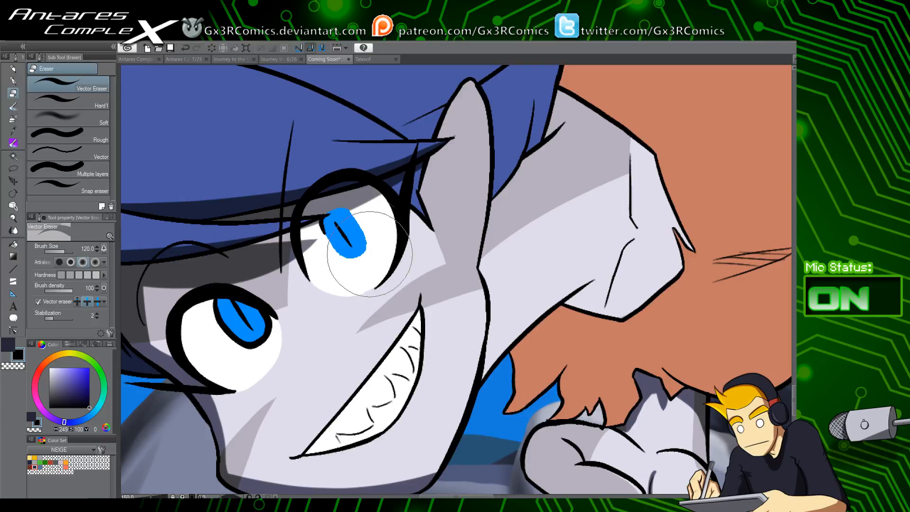
key(y)
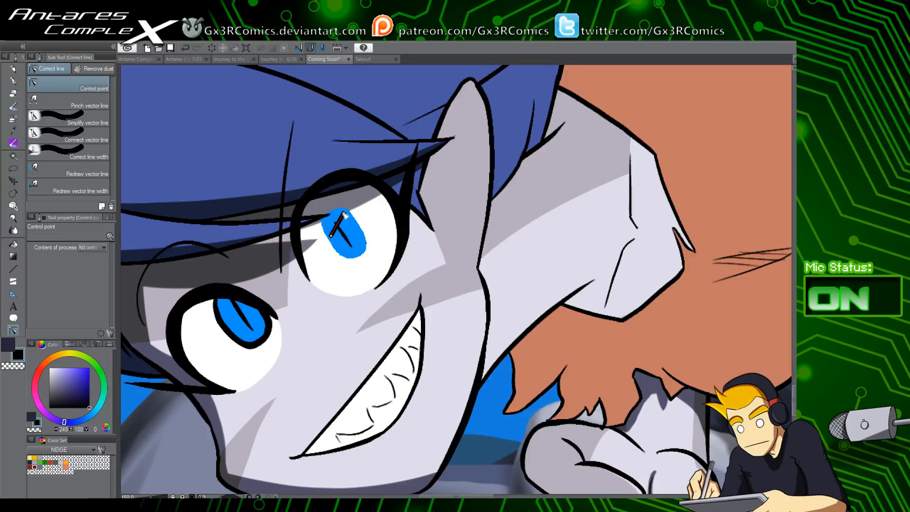
key(e)
click(334, 253)
click(339, 227)
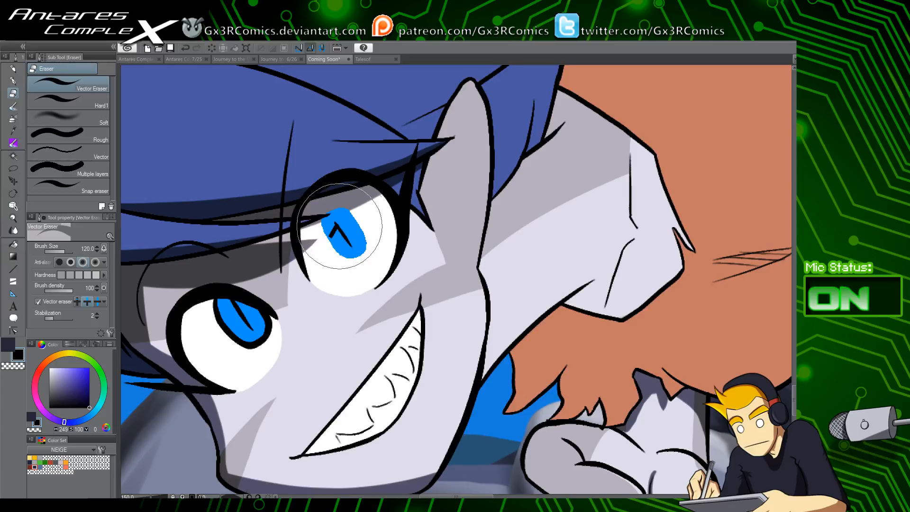
scroll(340, 240, up, 2)
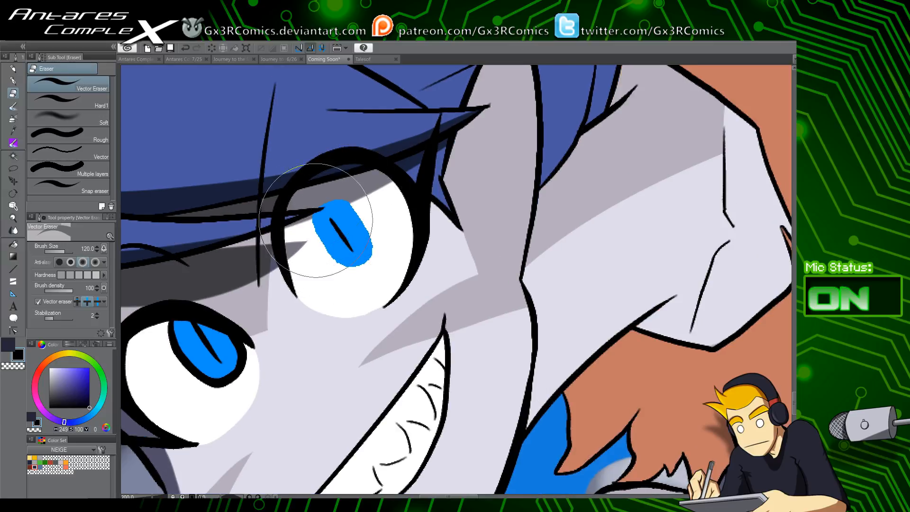
Redraw the black oval iris outline of the upper eye with the Square-GPen 2, redoing the first stroke
key(p)
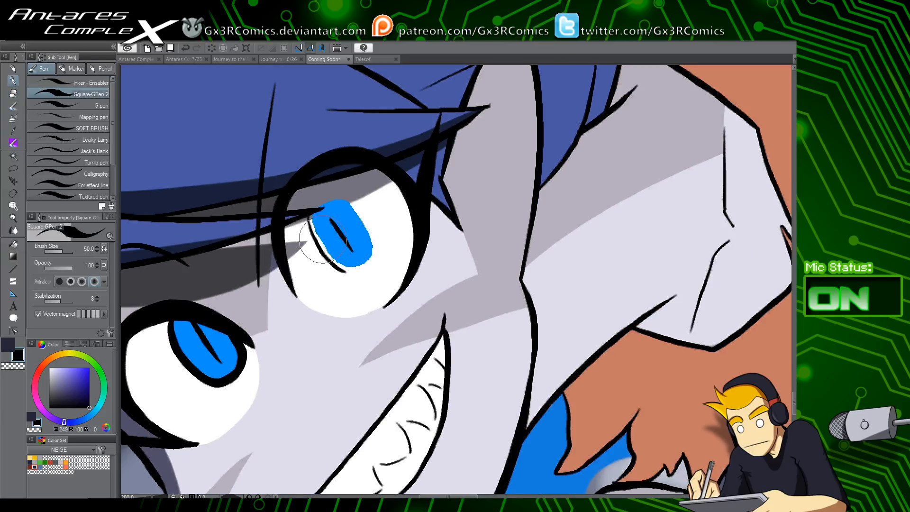
key(ctrl+z)
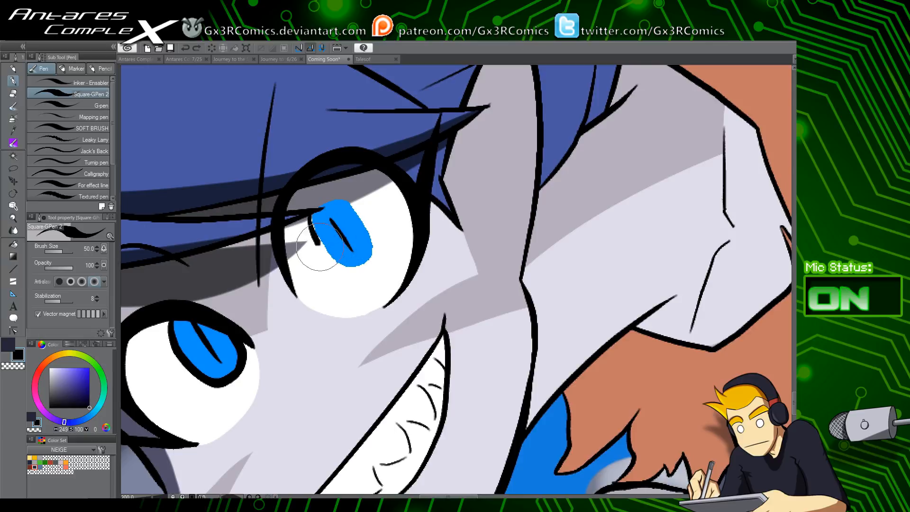
drag(319, 246, 357, 263)
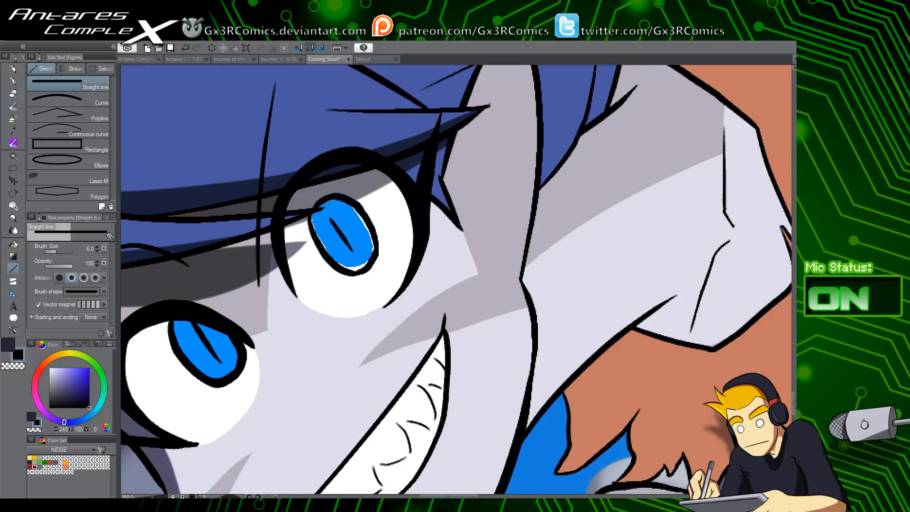
Sample the iris blue and fill the gaps inside the redrawn iris outline with the G-pen, then clear the selection
alt+click(363, 240)
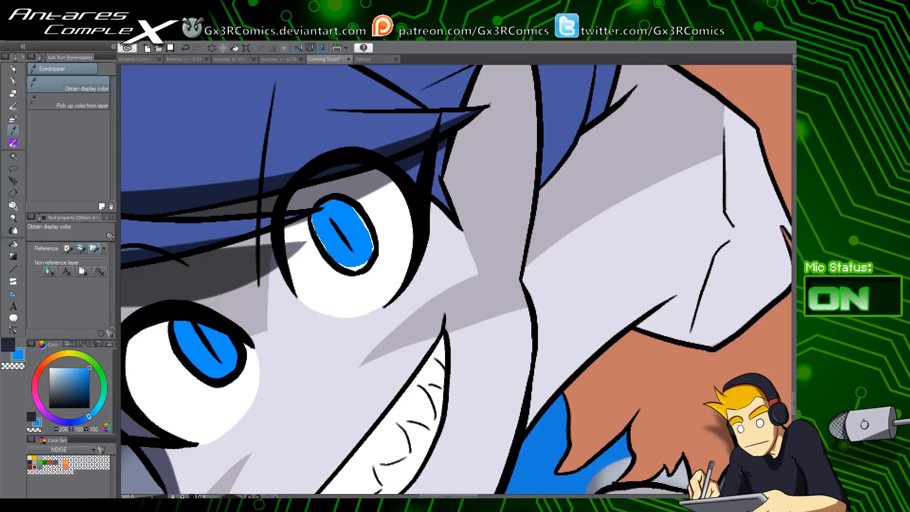
key(w)
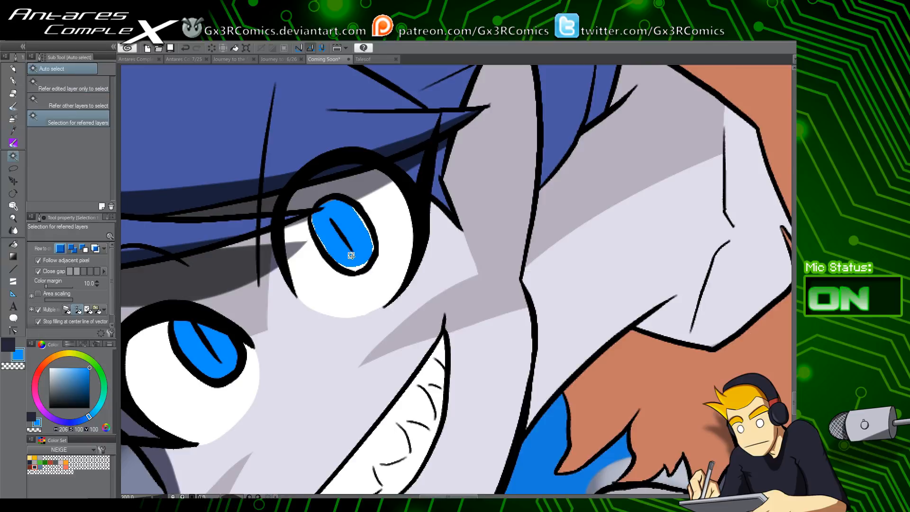
click(352, 255)
key(p)
click(93, 107)
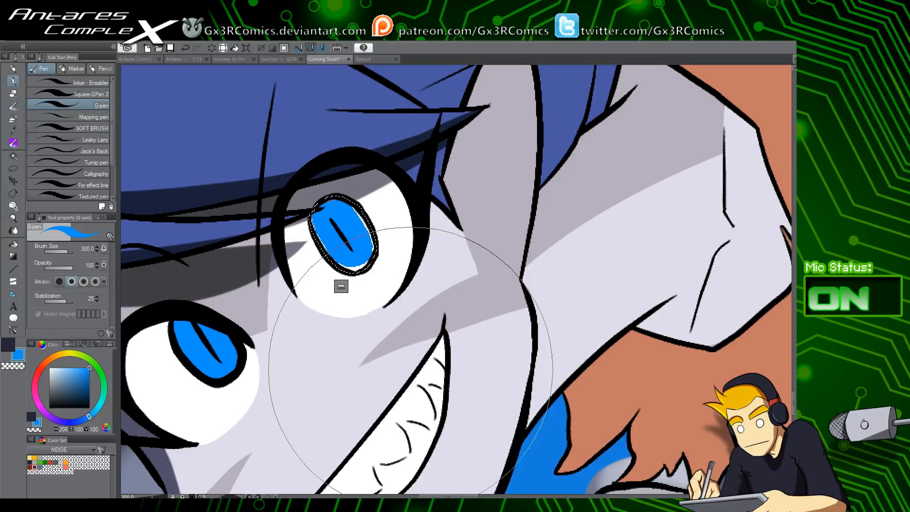
key(ctrl+z)
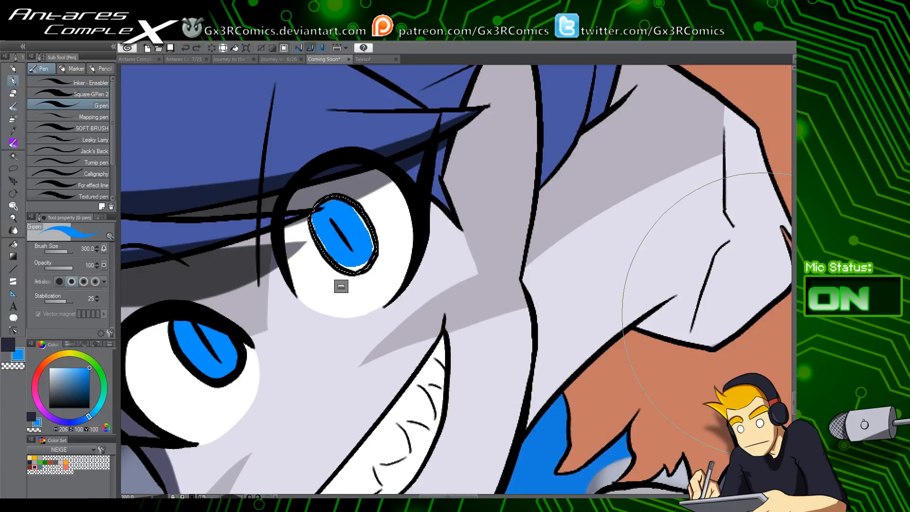
key(ctrl+d)
drag(300, 316, 336, 326)
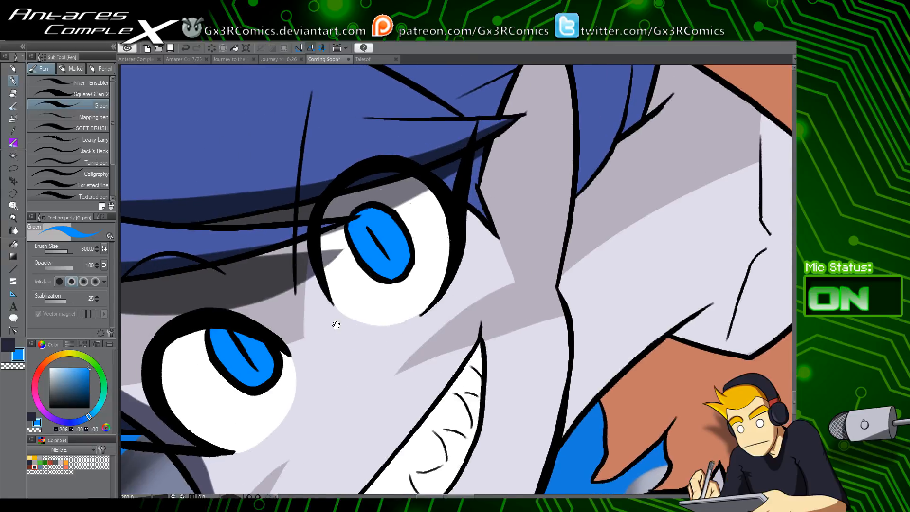
Select both irises and brush a dark shadow over their upper parts with the SOFT BRUSH
click(96, 93)
click(93, 128)
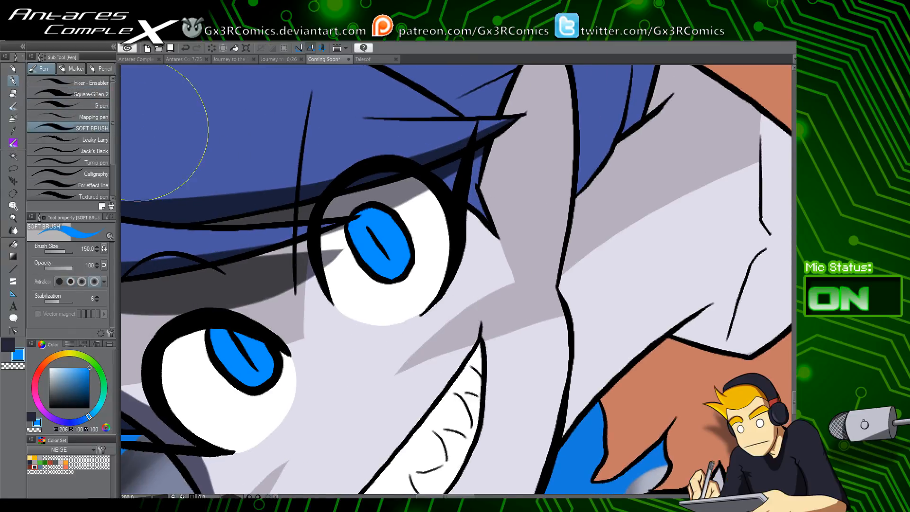
click(8, 345)
key(w)
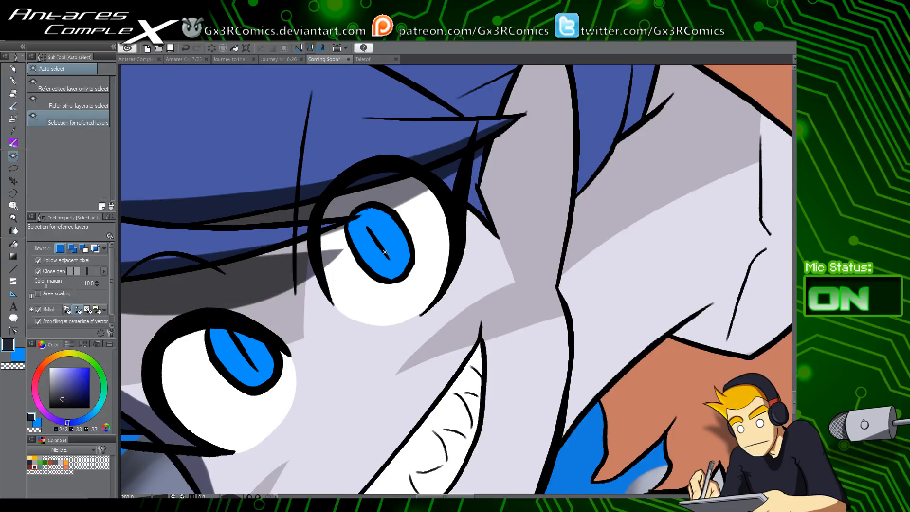
click(384, 254)
key(p)
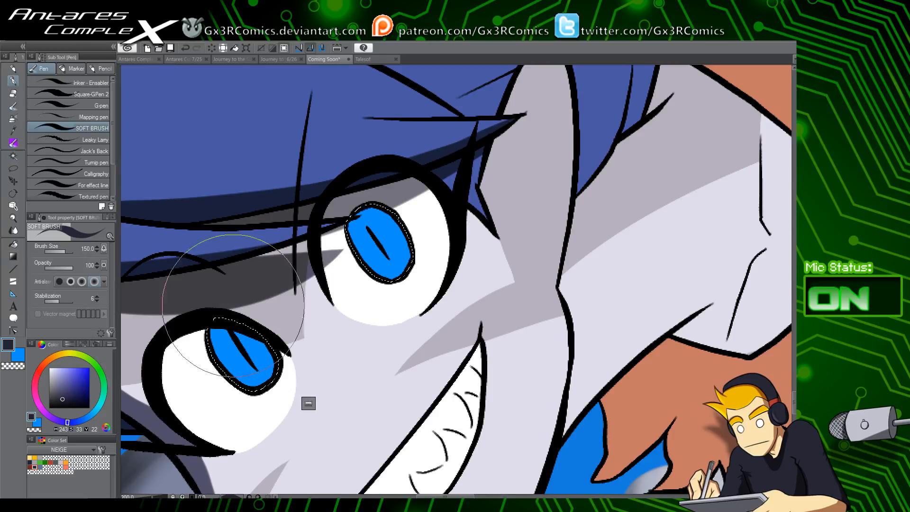
mouse_move(251, 327)
mouse_down()
mouse_move(244, 345)
mouse_move(233, 325)
mouse_move(265, 349)
mouse_up()
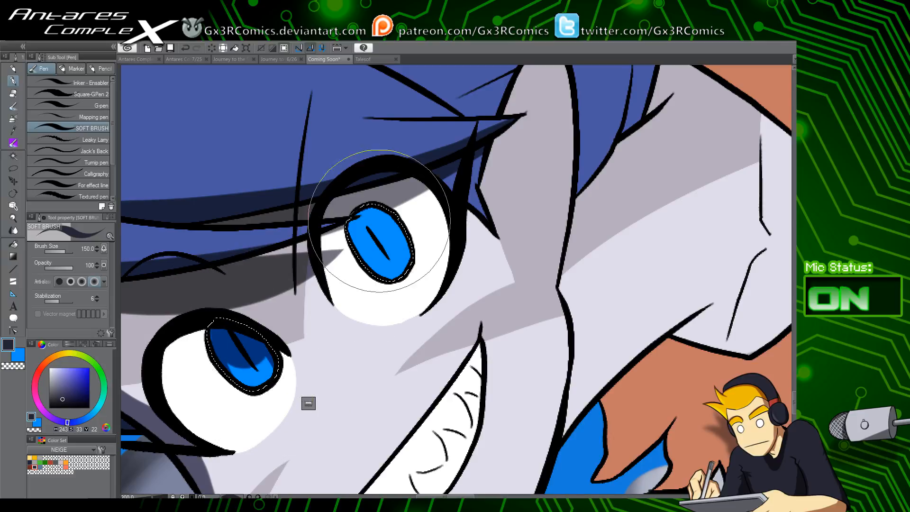
mouse_move(379, 221)
mouse_down()
mouse_move(364, 235)
mouse_move(356, 216)
mouse_move(384, 272)
mouse_up()
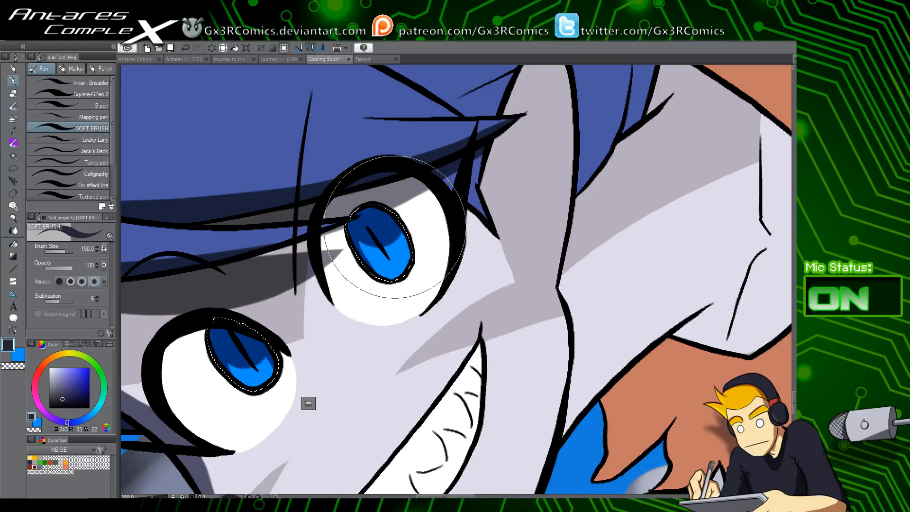
drag(358, 226, 381, 282)
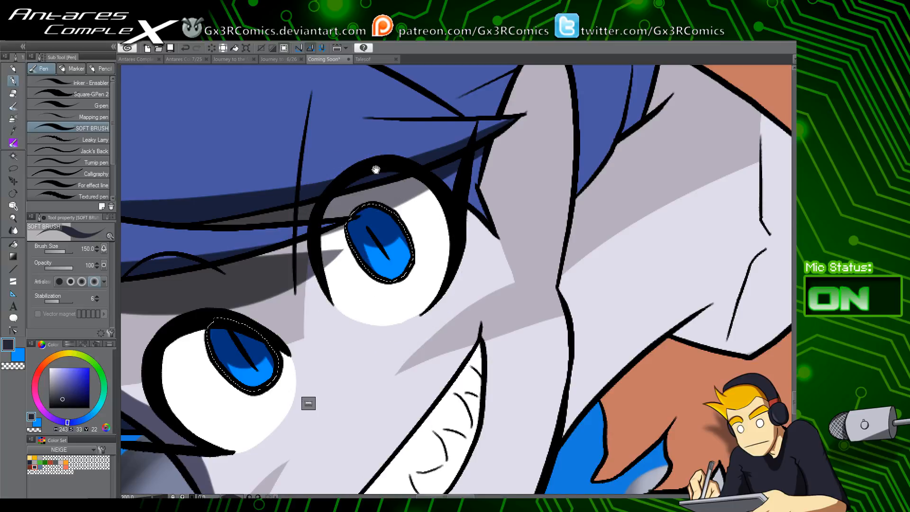
Select the fringe hair and brush a thin dark streak along the inner strand line above the upper eye
mouse_move(364, 205)
mouse_down()
mouse_move(503, 222)
mouse_move(462, 268)
mouse_up()
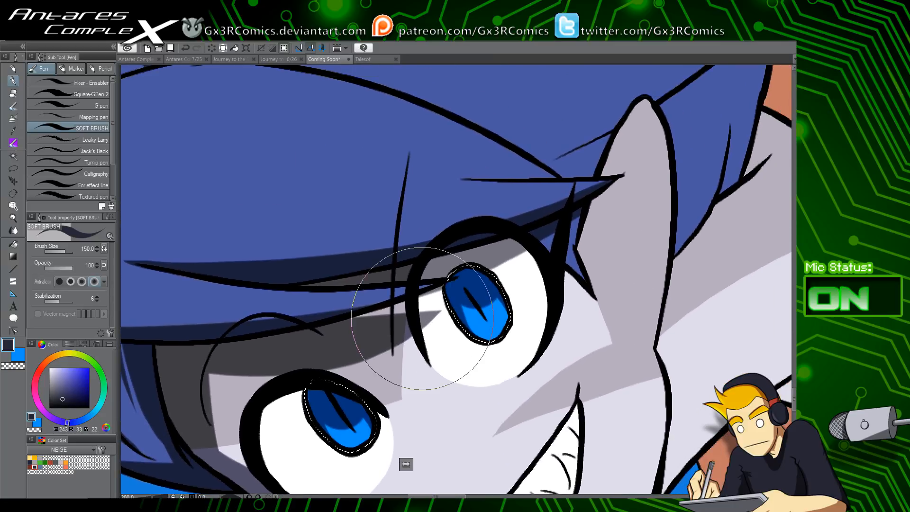
key(w)
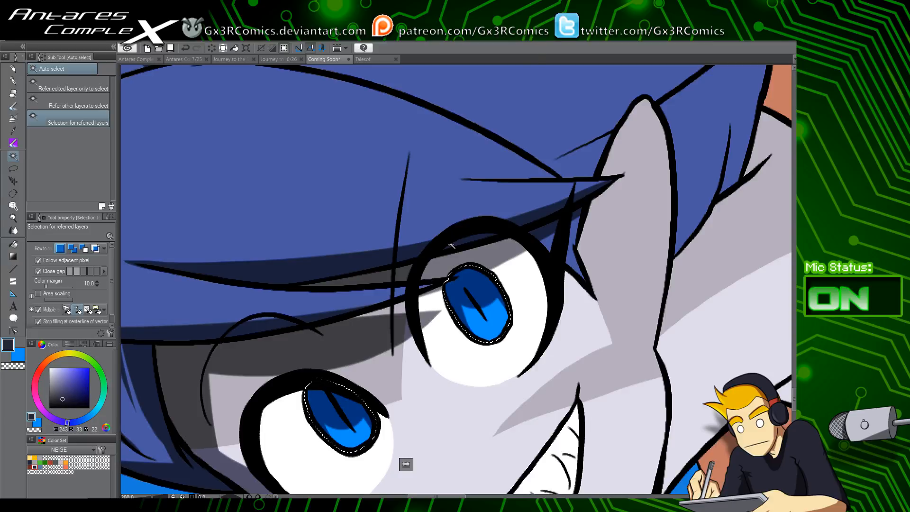
click(515, 175)
key(p)
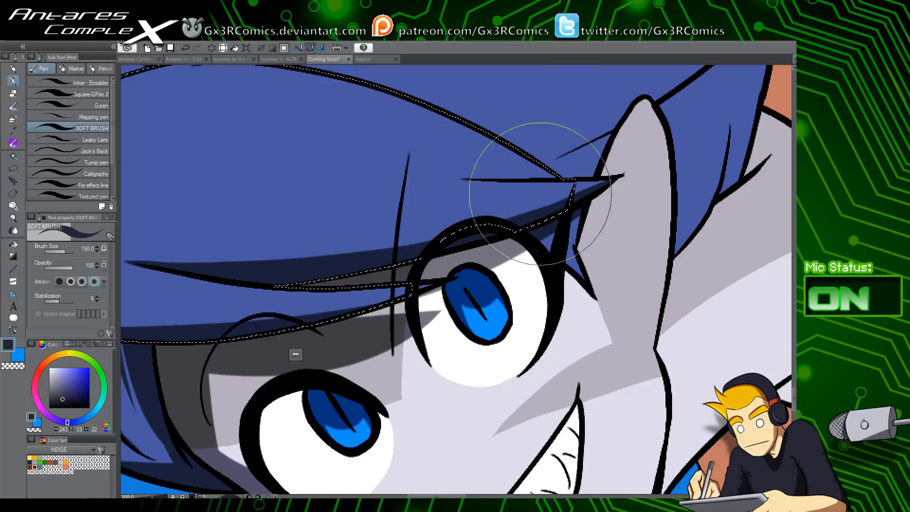
key(w)
key(p)
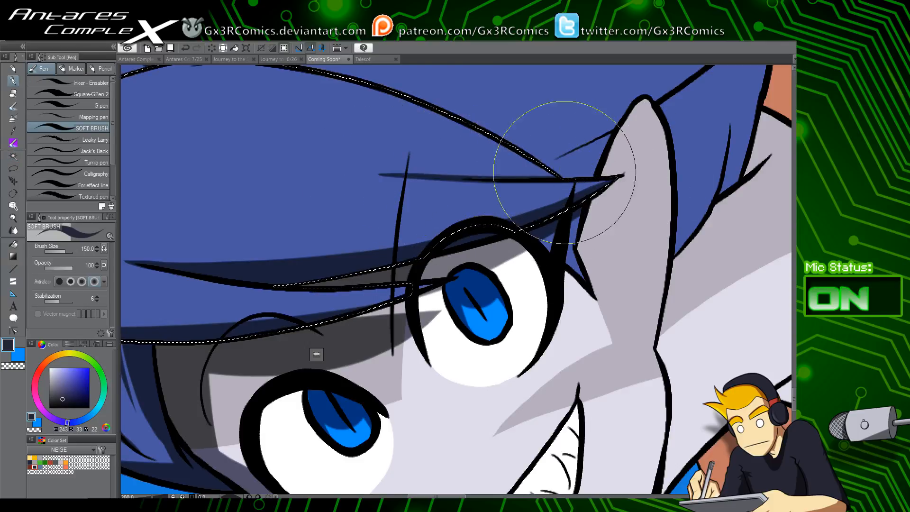
Select the hair above the ear and brush a pointed dark shadow along the lower edge of its long spike
drag(444, 219, 325, 350)
mouse_move(492, 182)
mouse_down()
mouse_move(396, 291)
mouse_move(393, 339)
mouse_up()
key(w)
click(460, 329)
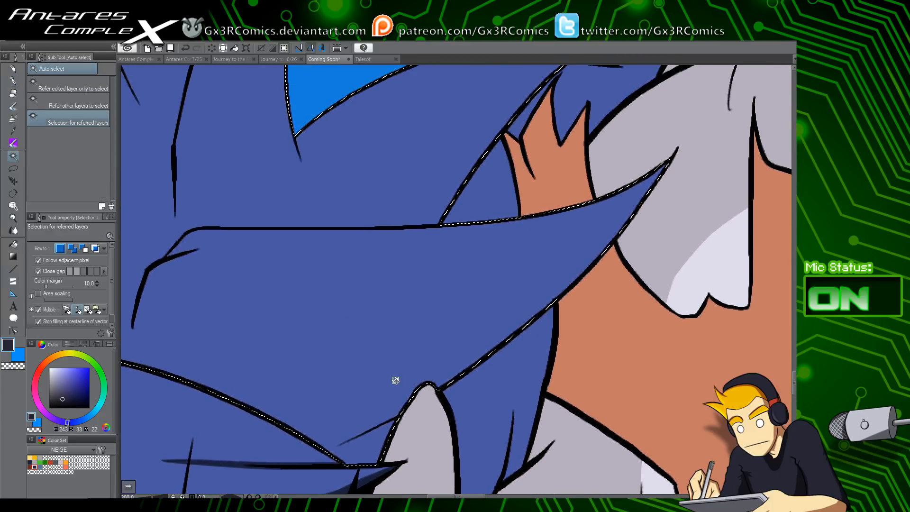
key(p)
mouse_move(311, 433)
mouse_down()
mouse_move(494, 345)
mouse_move(664, 166)
mouse_up()
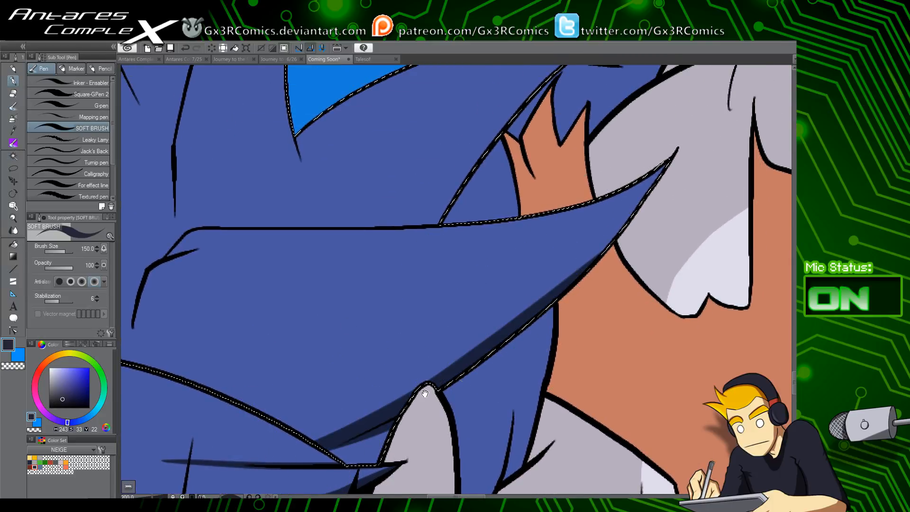
drag(424, 394, 504, 311)
drag(335, 362, 604, 229)
drag(305, 355, 600, 198)
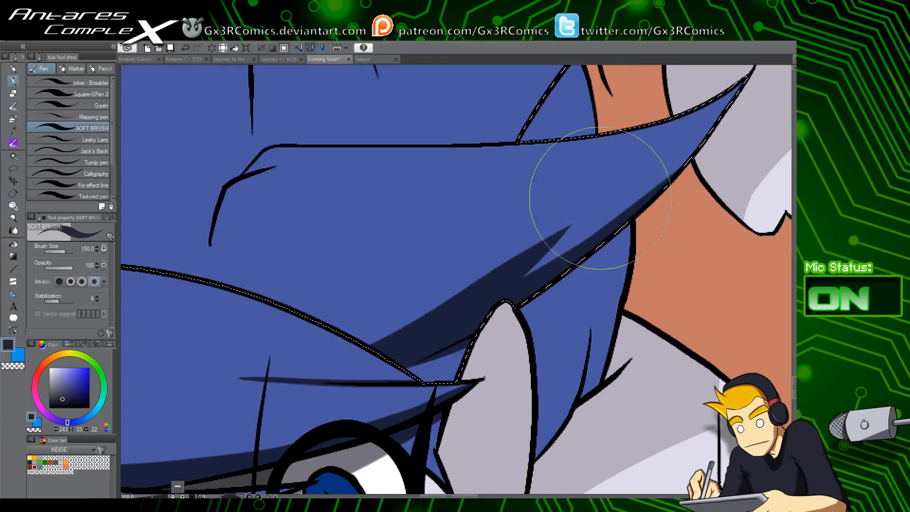
key(ctrl+z)
drag(372, 349, 542, 252)
Brush a tapered dark shadow under the bent strand line above the fringe, redoing strokes, and darken the corner above it
drag(318, 344, 385, 413)
mouse_move(276, 323)
mouse_down()
mouse_move(280, 288)
mouse_move(383, 229)
mouse_up()
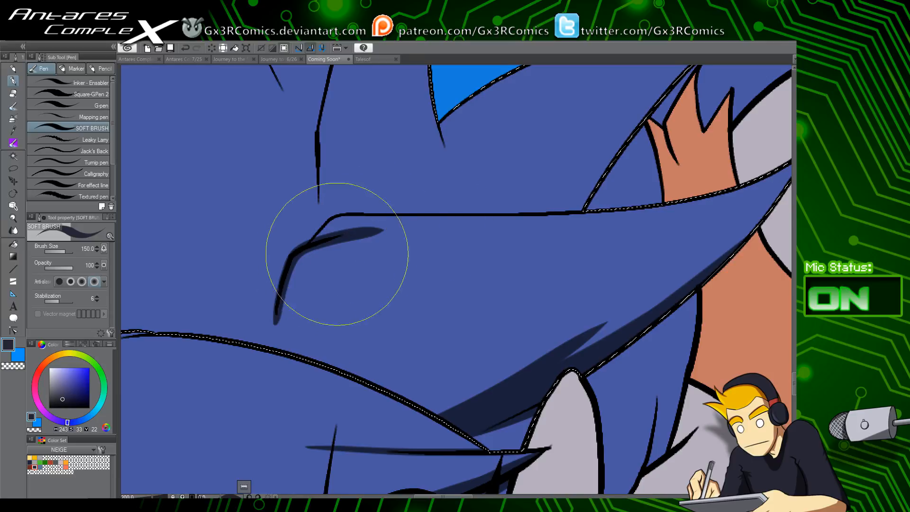
key(ctrl+z)
mouse_move(277, 324)
mouse_down()
mouse_move(293, 260)
mouse_move(377, 232)
mouse_up()
key(ctrl+z)
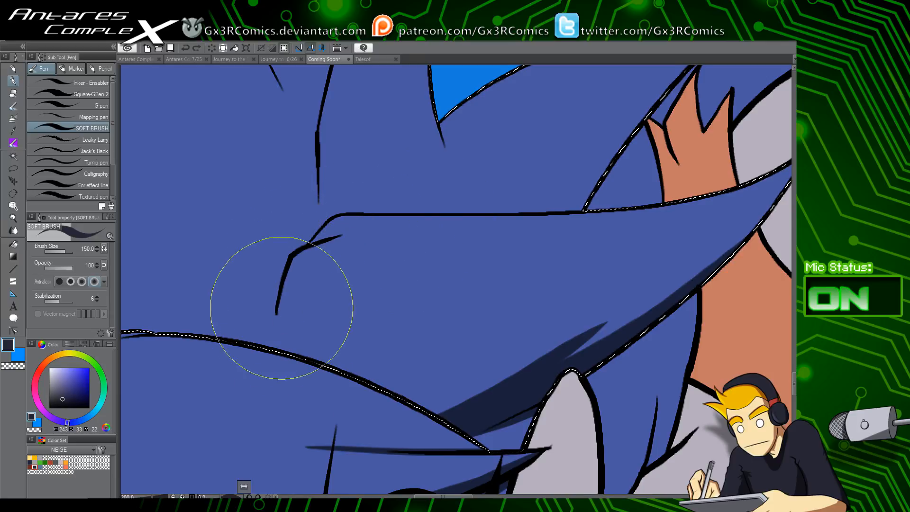
mouse_move(275, 318)
mouse_down()
mouse_move(303, 251)
mouse_move(324, 237)
mouse_move(301, 248)
mouse_move(295, 254)
mouse_move(445, 217)
mouse_up()
key(ctrl+z)
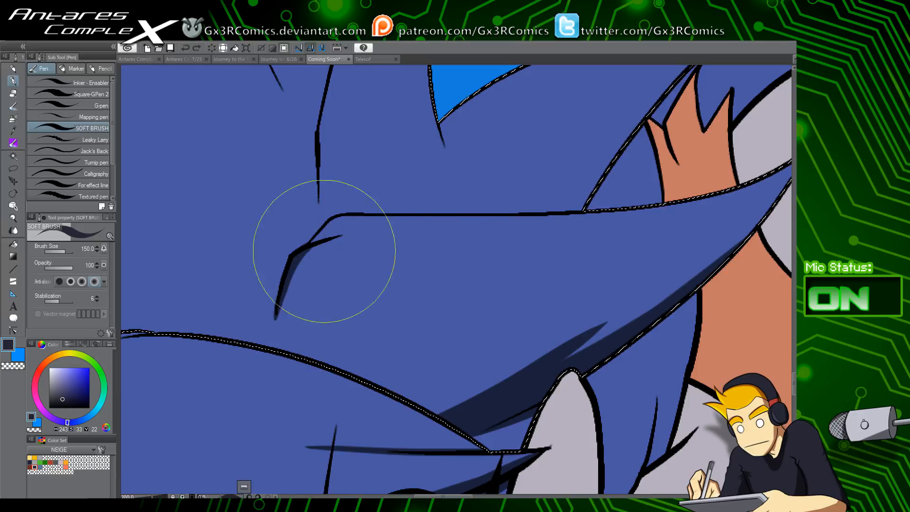
drag(301, 248, 403, 227)
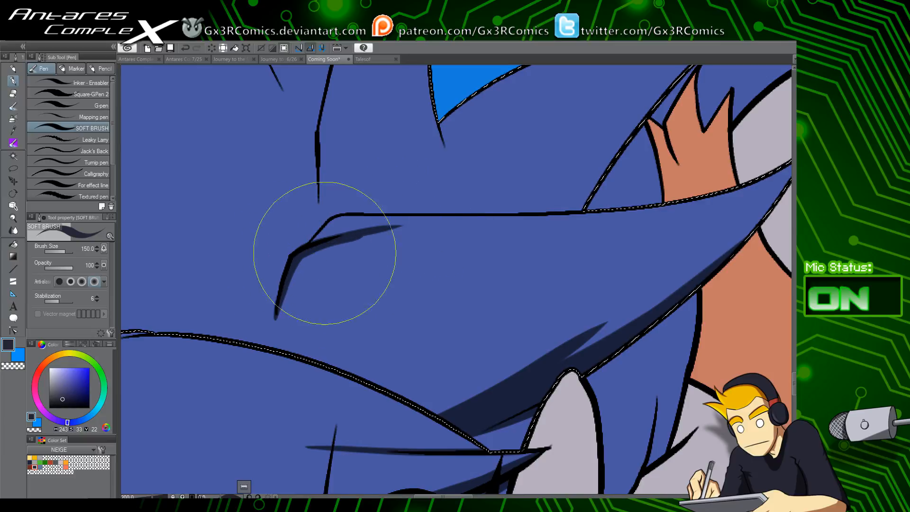
drag(306, 253, 422, 225)
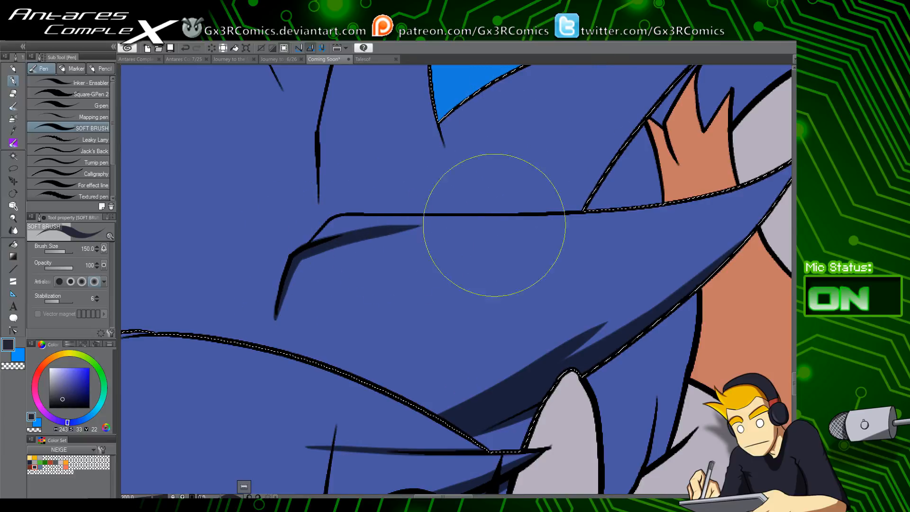
drag(386, 241, 383, 271)
mouse_move(315, 274)
mouse_down()
mouse_move(356, 239)
mouse_move(331, 245)
mouse_move(370, 240)
mouse_up()
key(c)
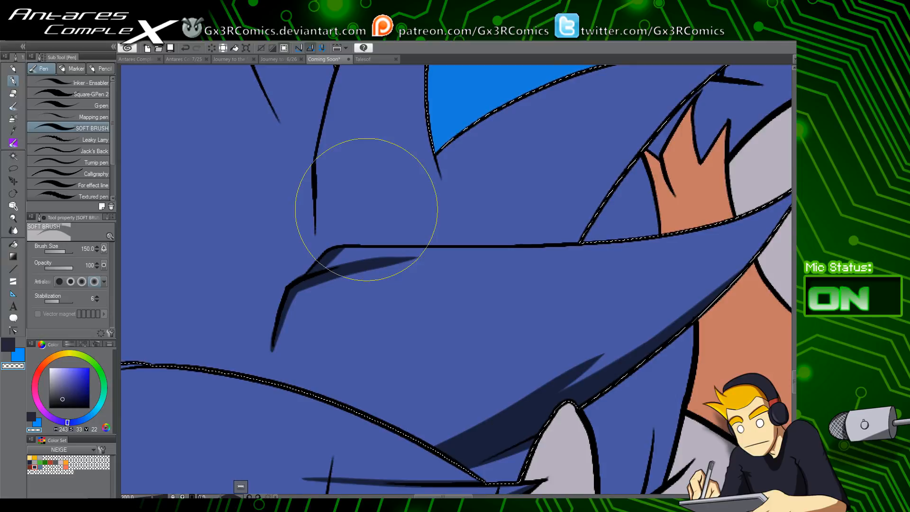
Brush a dark shadow down the inner edge of the upright hair spike, tapering past the notch at its base
mouse_move(418, 79)
mouse_down()
mouse_move(412, 199)
mouse_move(341, 306)
mouse_up()
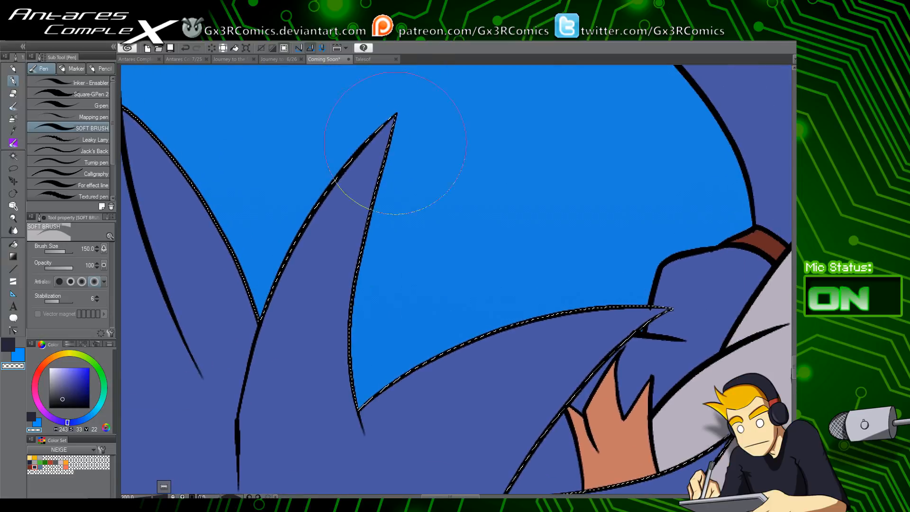
key(c)
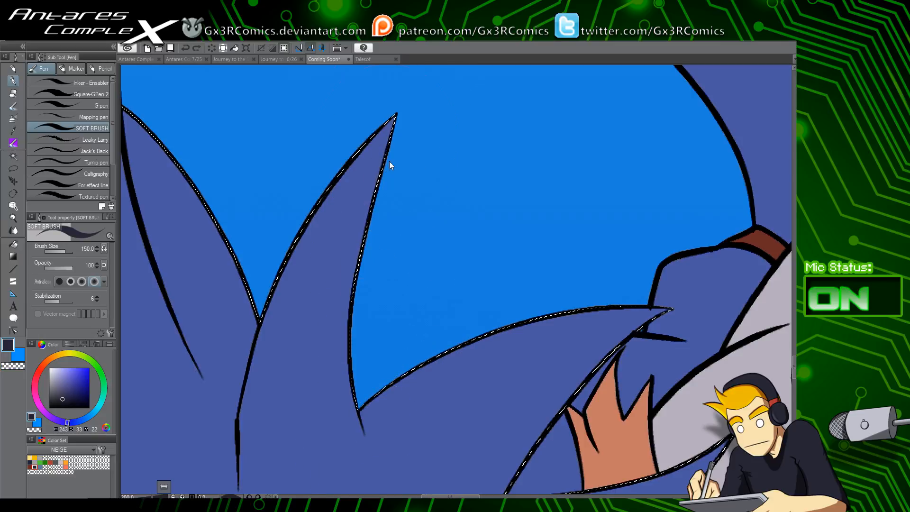
mouse_move(394, 118)
mouse_down()
mouse_move(356, 286)
mouse_move(363, 461)
mouse_up()
drag(370, 363, 345, 268)
drag(334, 310, 354, 378)
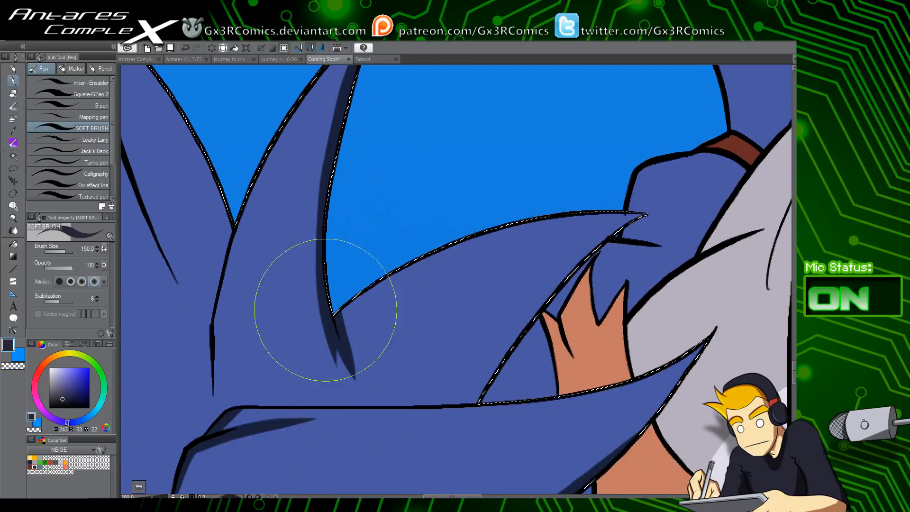
drag(438, 309, 373, 251)
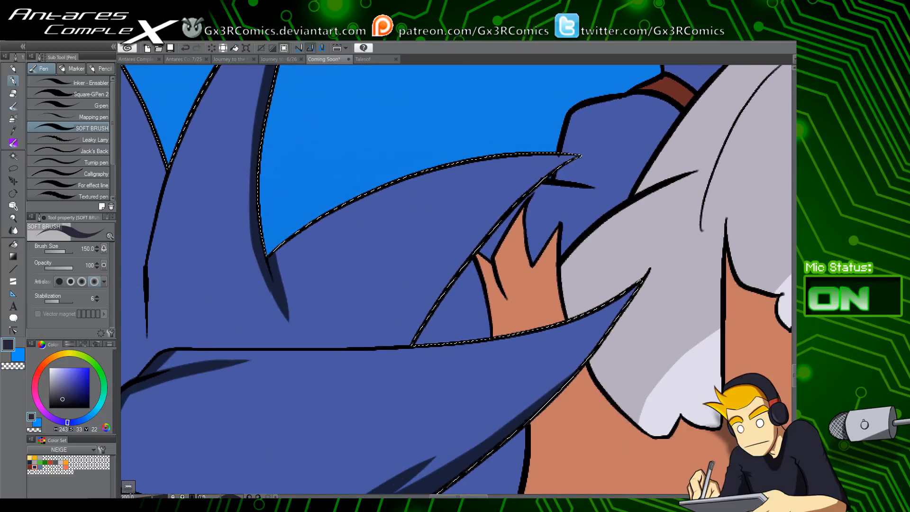
Brush a tapered dark shadow along the lower edge of the curved hair spike beside the ear, erasing the overflow past its base line
drag(379, 392, 585, 163)
key(c)
drag(348, 400, 448, 385)
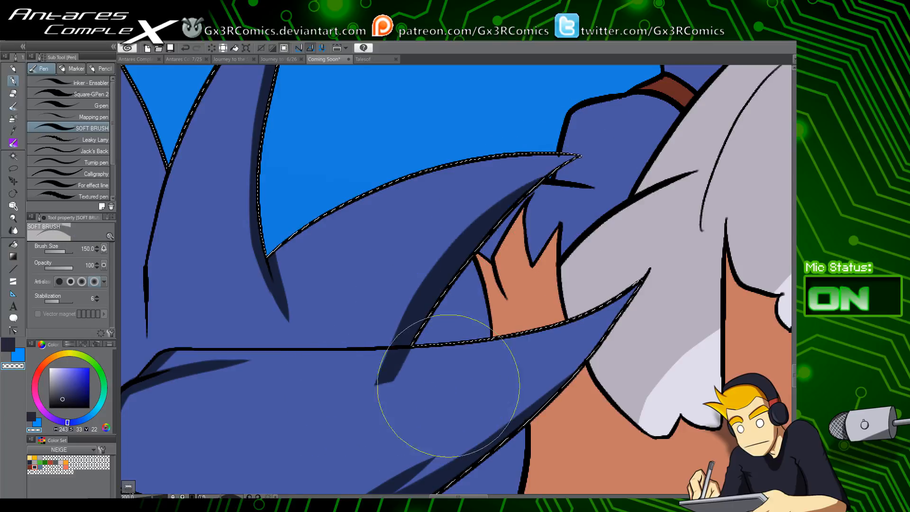
drag(352, 371, 449, 360)
drag(359, 356, 455, 355)
key(c)
Brush a dark shadow down the outer edge of the short hair section behind the tall spike, erasing overflow onto both neighbouring spikes
key(space)
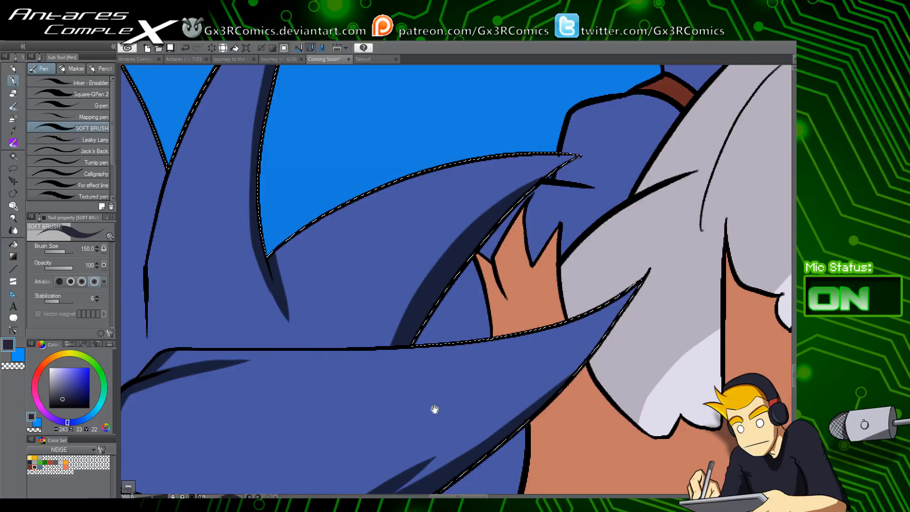
mouse_move(435, 409)
mouse_down()
mouse_move(437, 296)
mouse_move(603, 379)
mouse_move(371, 421)
mouse_up()
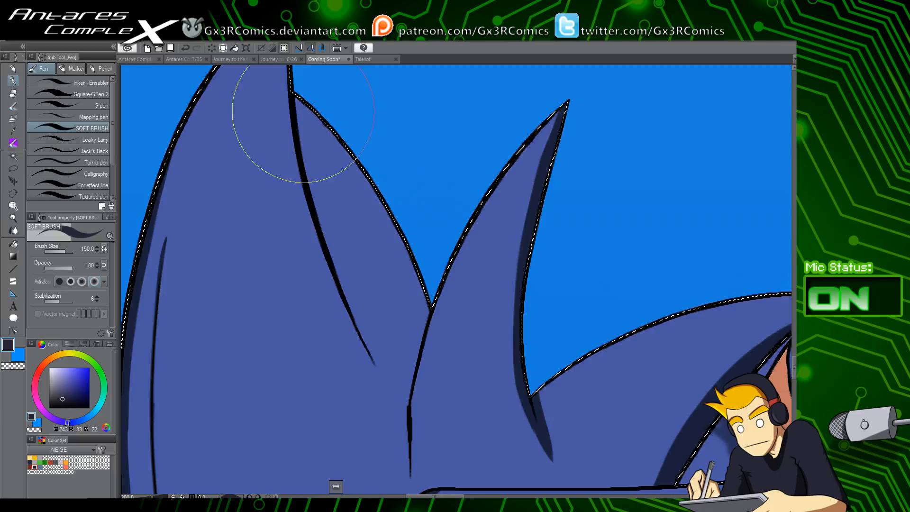
drag(297, 101, 442, 363)
key(space)
drag(327, 156, 357, 225)
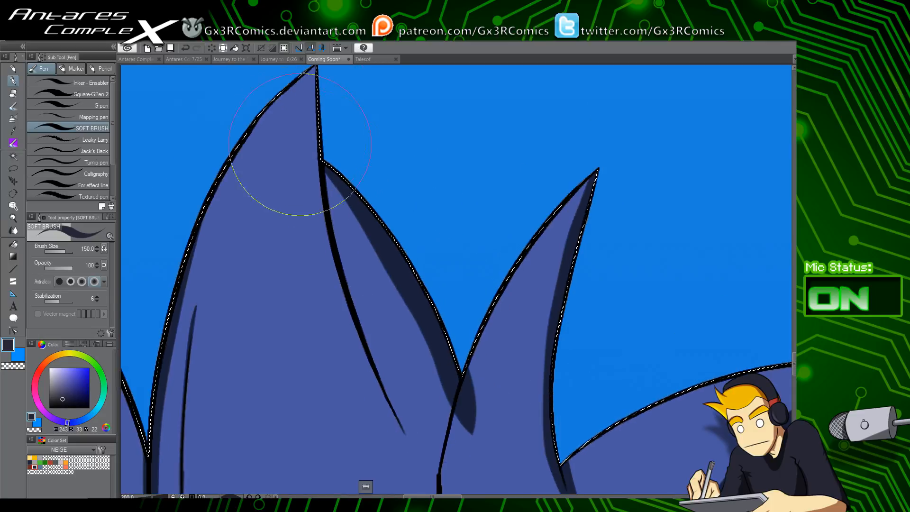
drag(285, 134, 380, 260)
key(c)
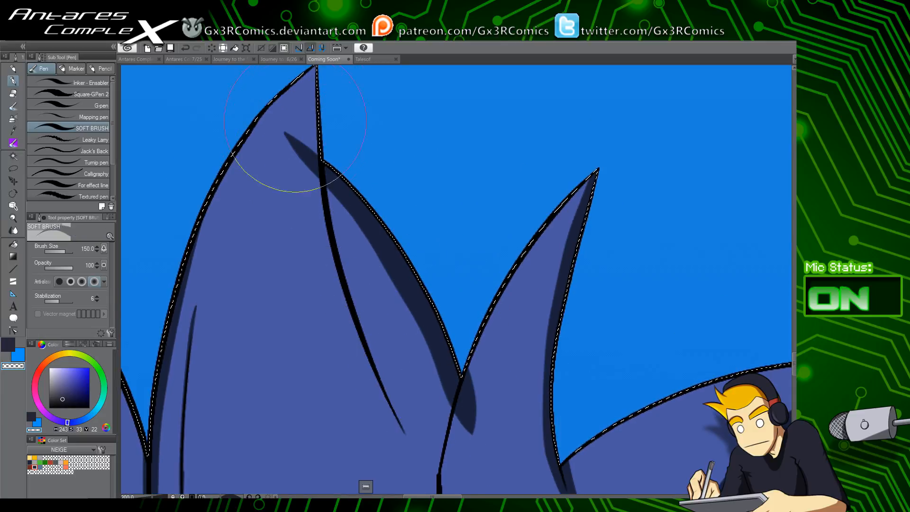
drag(292, 130, 315, 236)
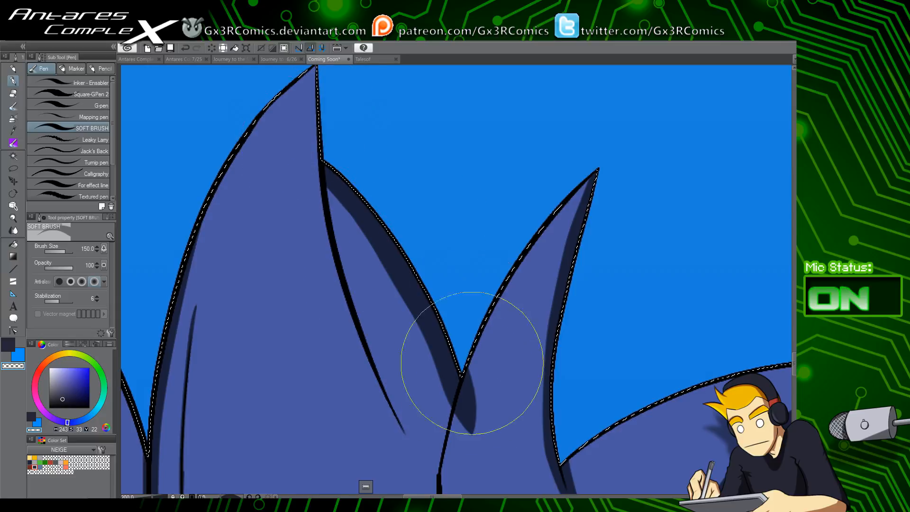
drag(476, 361, 456, 417)
drag(471, 386, 473, 436)
key(c)
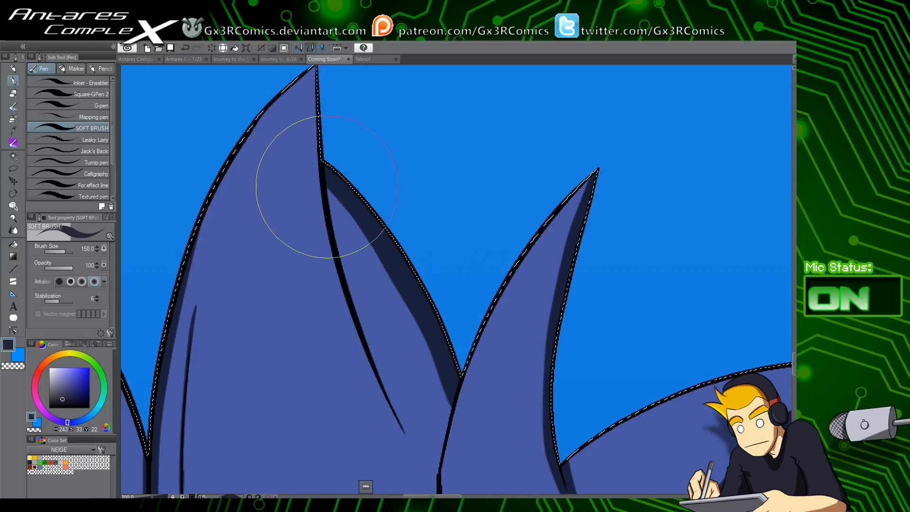
Widen the shadow on the short hair section and add a pointed streak branching from its inner edge, trimming the overflowing tip
mouse_move(331, 187)
mouse_down()
mouse_move(404, 304)
mouse_move(418, 362)
mouse_up()
drag(375, 260, 453, 422)
mouse_move(427, 359)
mouse_down()
mouse_move(456, 438)
mouse_move(372, 299)
mouse_up()
key(ctrl+z)
drag(436, 388, 361, 275)
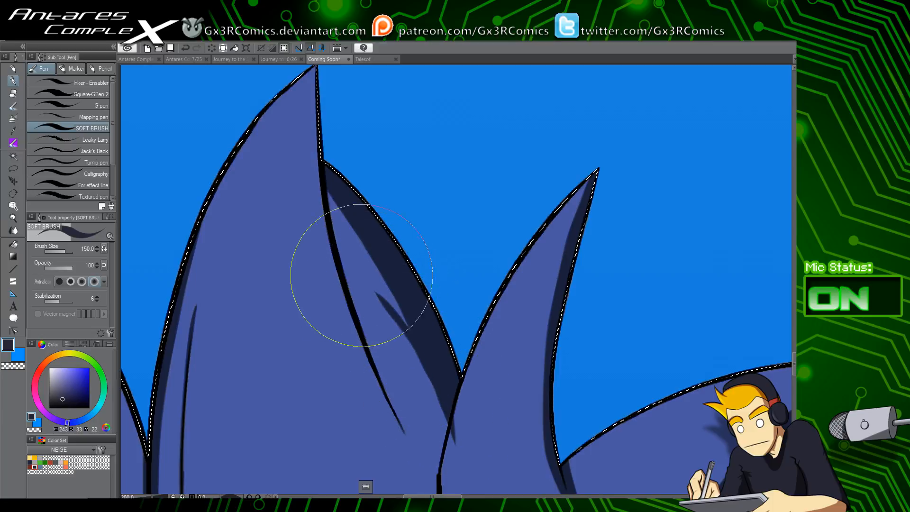
drag(459, 455, 448, 344)
key(c)
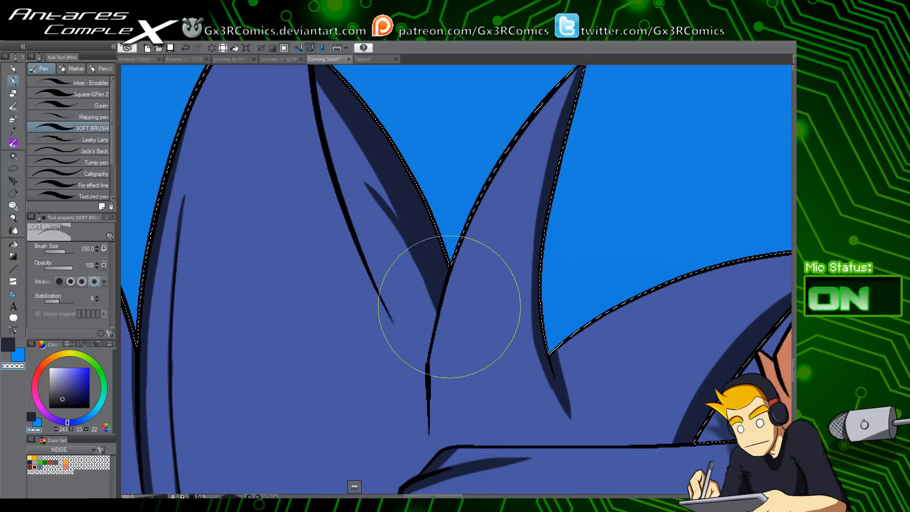
Brush a thin dark shadow along the long strand line between the tall spike and the short hair section, tapering past its end
drag(351, 232, 349, 292)
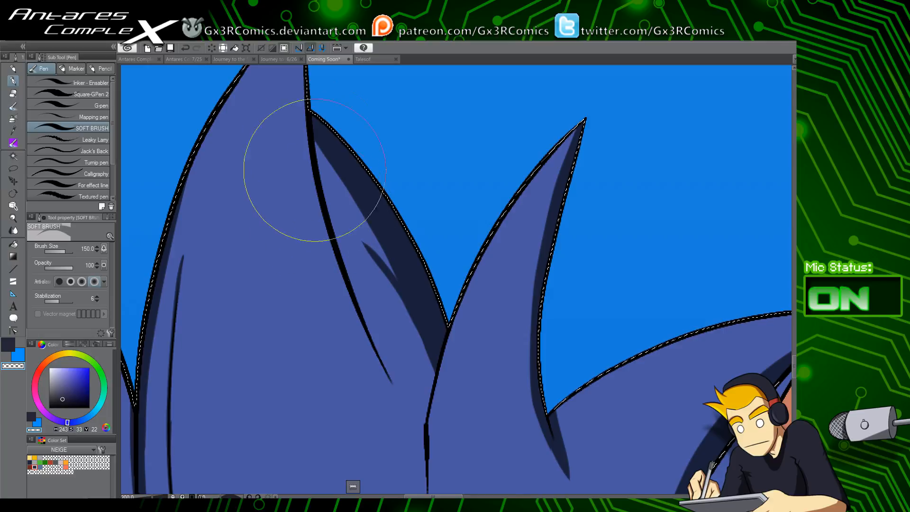
key(c)
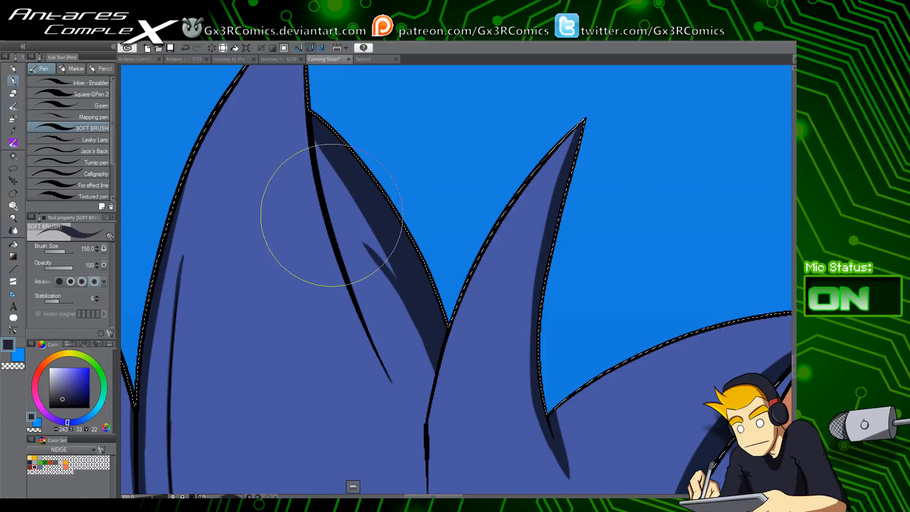
drag(331, 219, 395, 384)
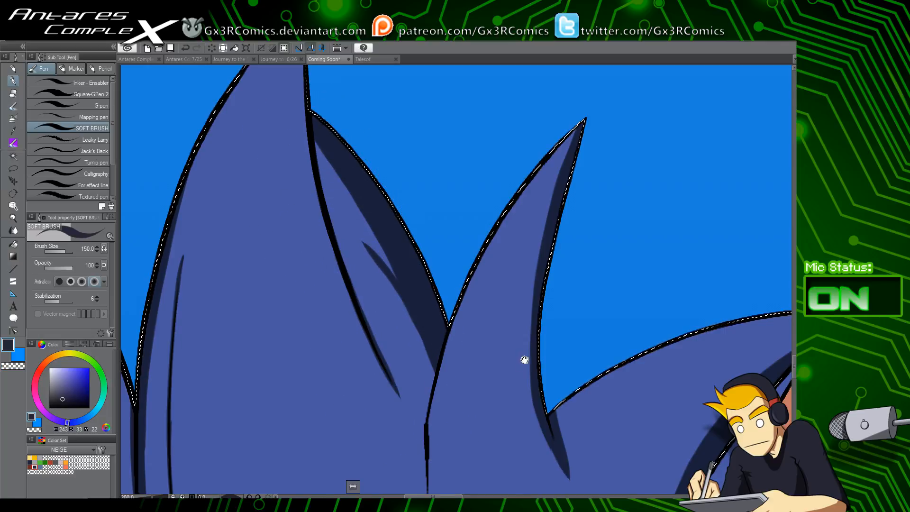
Brush a thin dark shadow streak with the SOFT BRUSH inside the right edge of the curved hair spike
drag(509, 282, 437, 192)
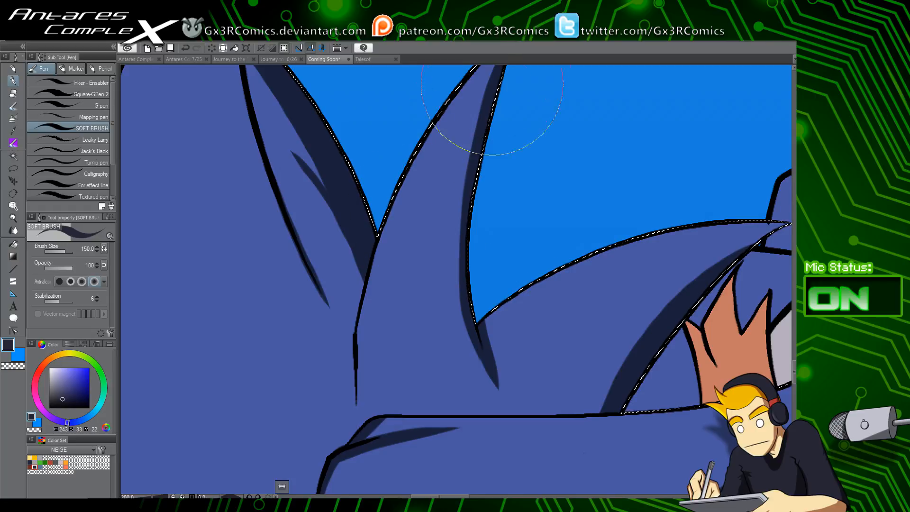
drag(456, 199, 483, 140)
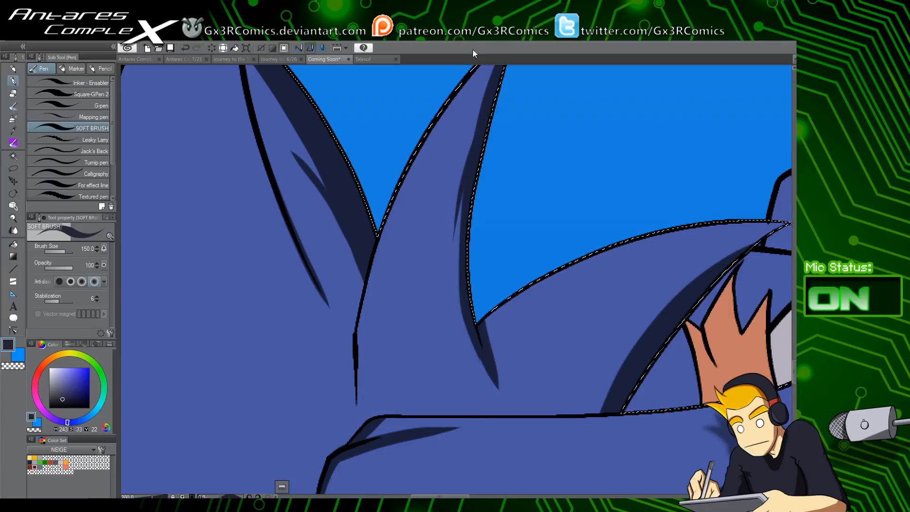
mouse_move(428, 321)
mouse_down()
mouse_move(393, 388)
mouse_move(365, 267)
mouse_up()
scroll(414, 284, down, 3)
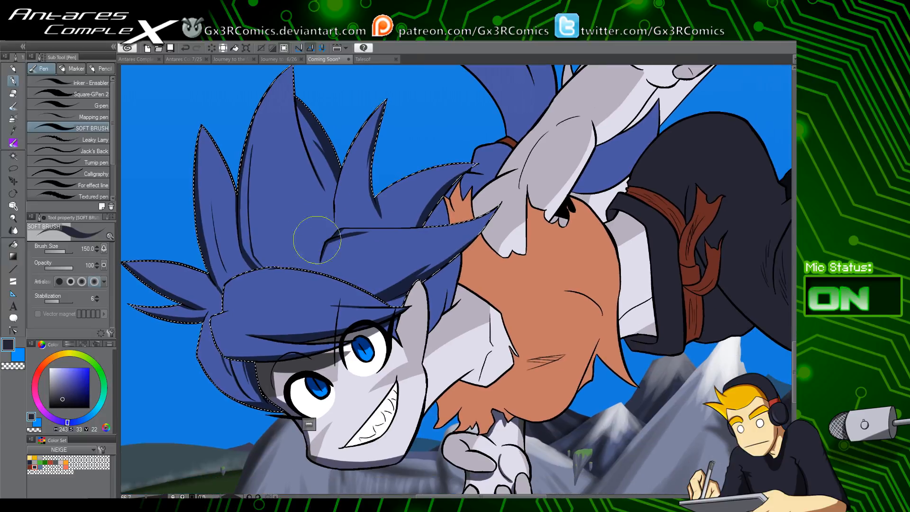
Select the front bang above the eyes and paint a thin dark shadow along its upper outline
scroll(335, 291, up, 3)
key(w)
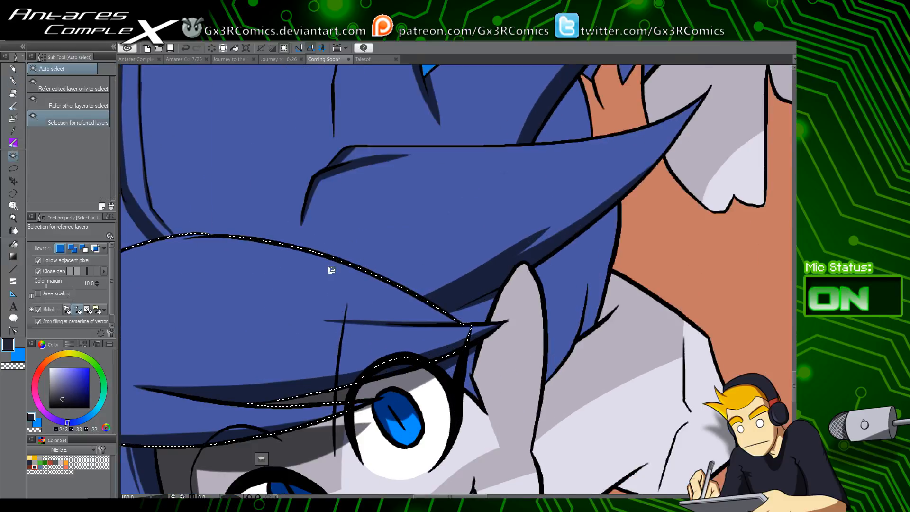
key(p)
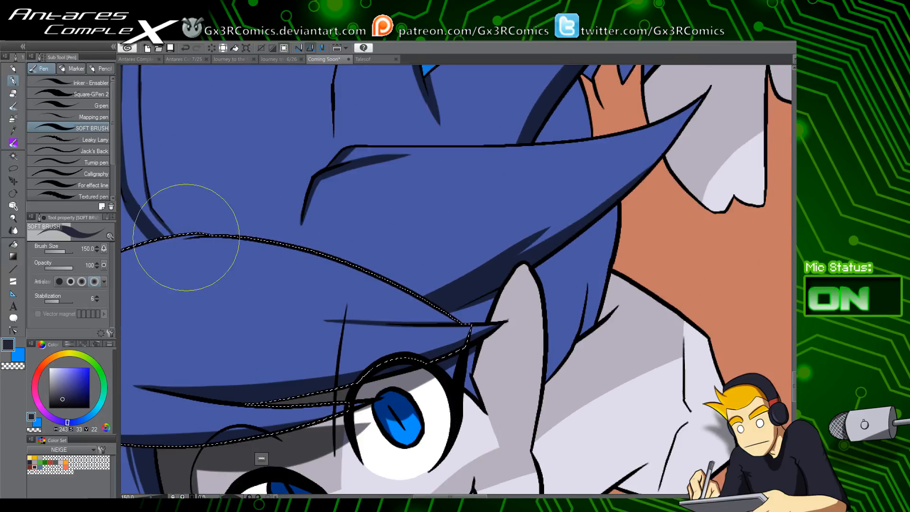
key(ctrl+z)
drag(422, 316, 561, 327)
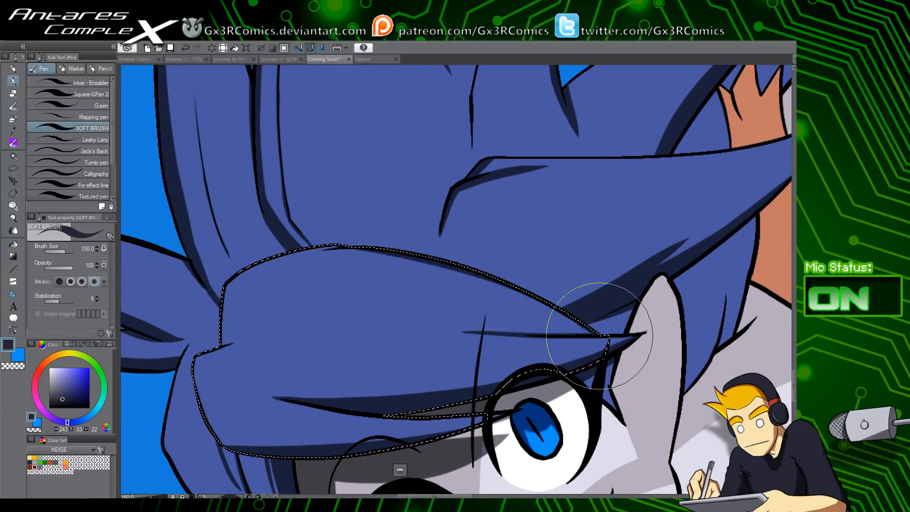
key(ctrl+z)
mouse_move(545, 304)
mouse_down()
mouse_move(429, 259)
mouse_move(301, 260)
mouse_up()
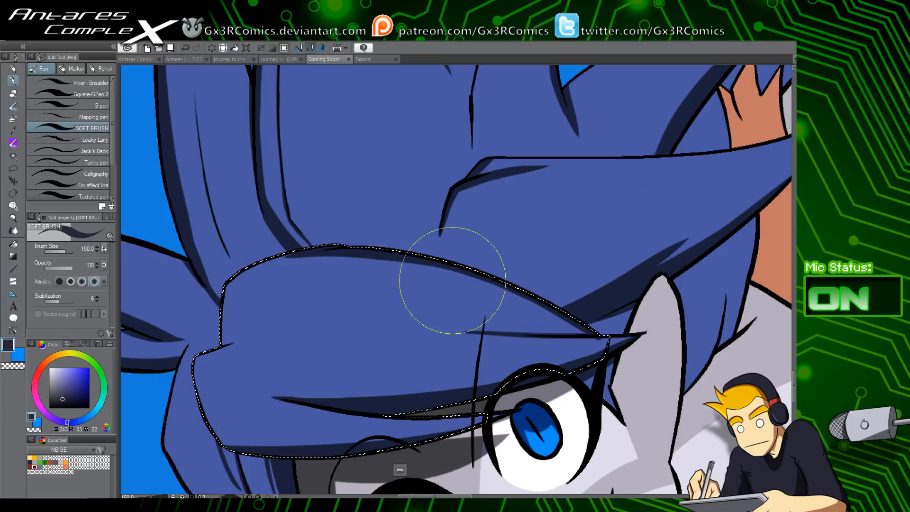
key(ctrl+z)
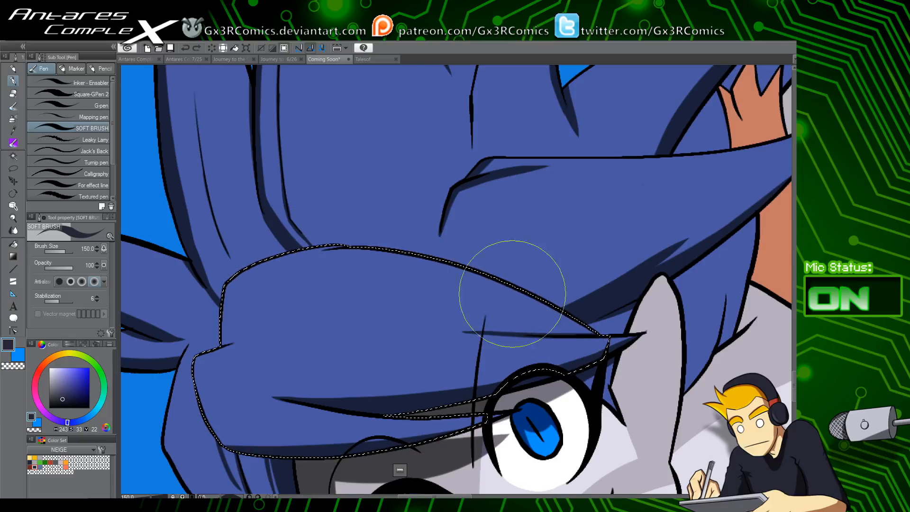
drag(598, 339, 335, 254)
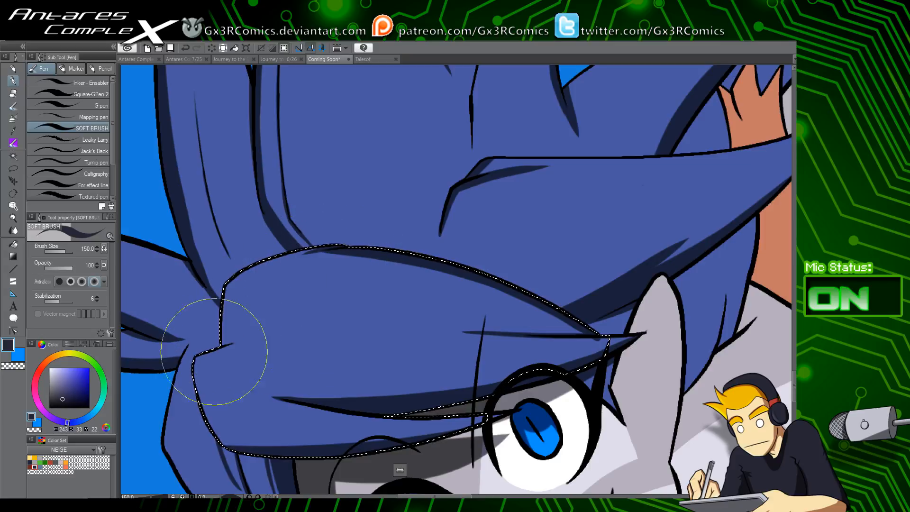
Paint a tapered shadow stroke extending the fold line at the left end of the front bang
drag(209, 335, 283, 332)
key(ctrl+z)
drag(201, 356, 287, 327)
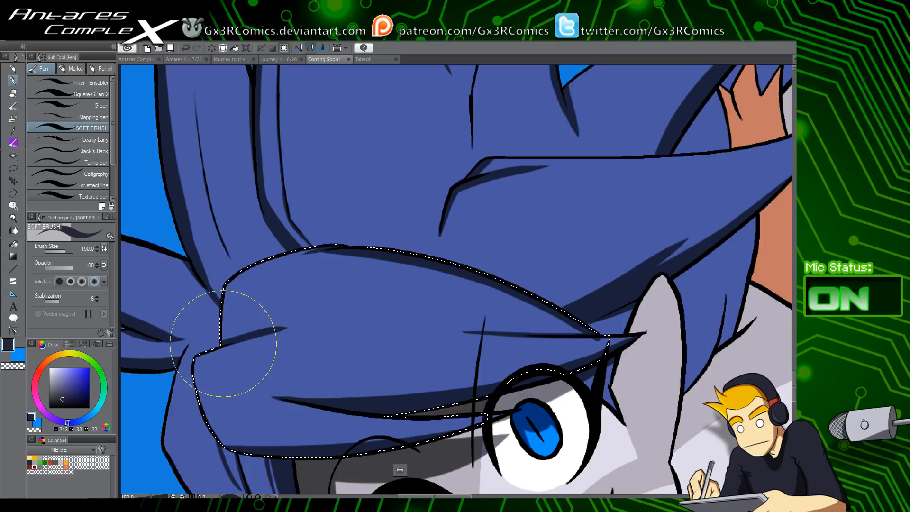
drag(223, 346, 235, 266)
drag(259, 131, 267, 264)
key(w)
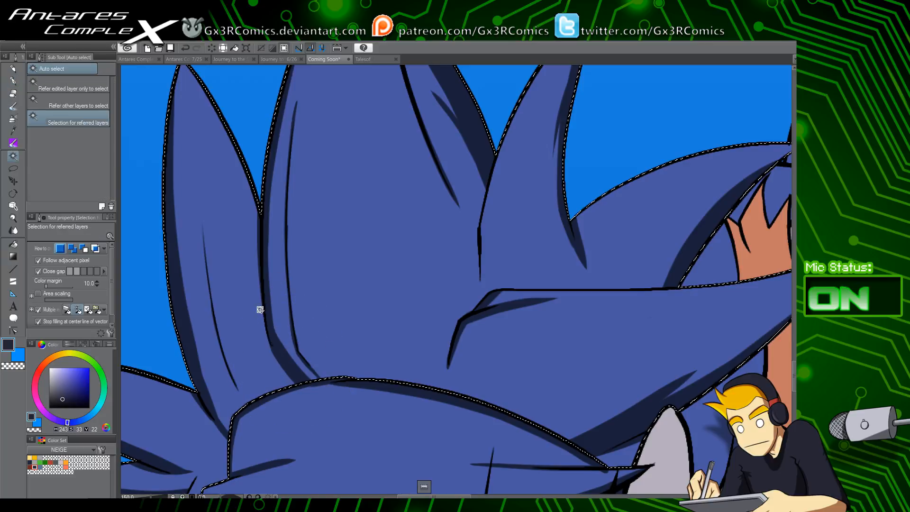
click(271, 332)
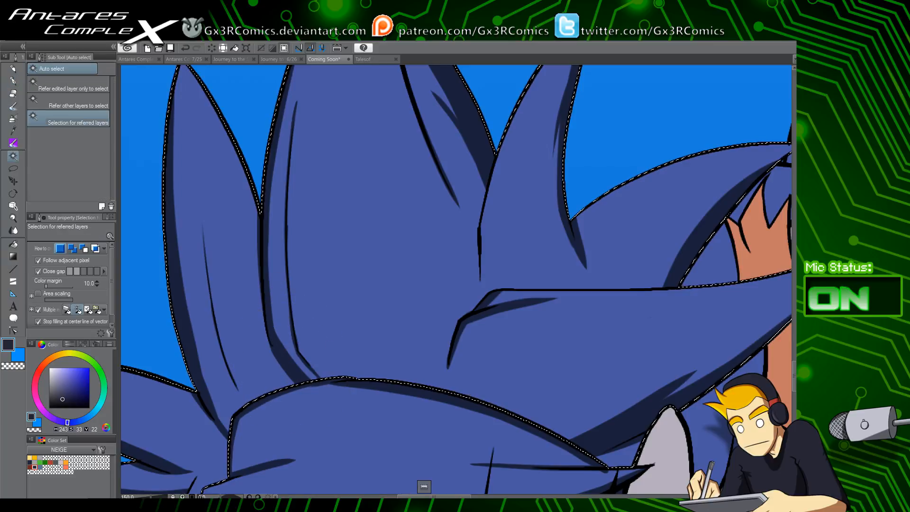
key(m)
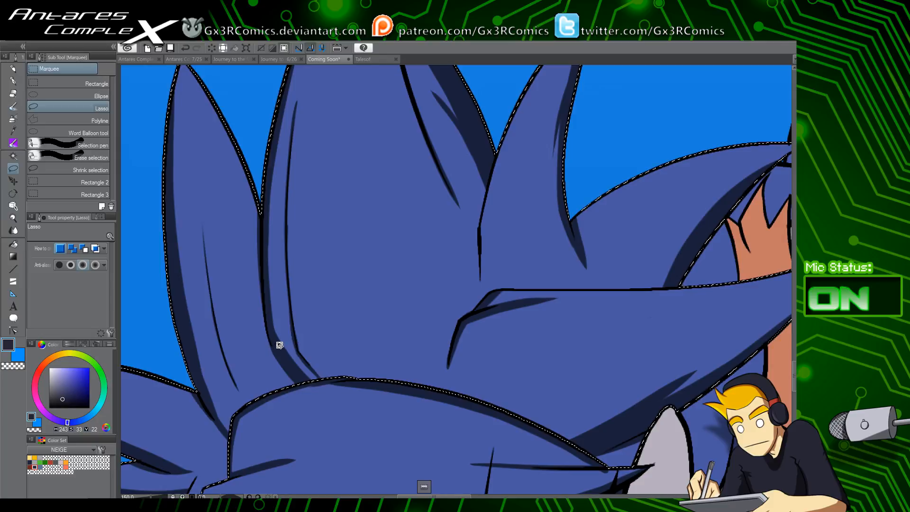
click(279, 340)
drag(291, 365, 345, 353)
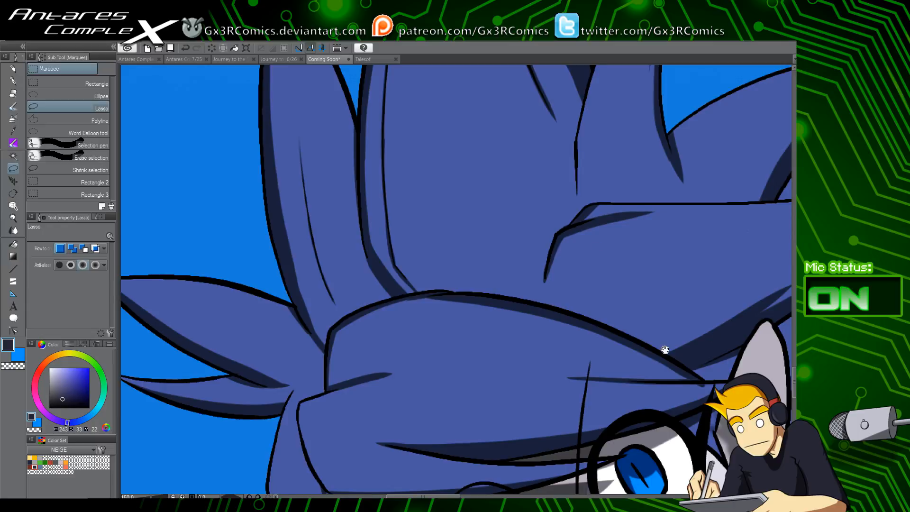
Select the hair lock behind the ear and paint dark shadow along its right and lower edges
drag(665, 350, 450, 278)
drag(522, 284, 345, 362)
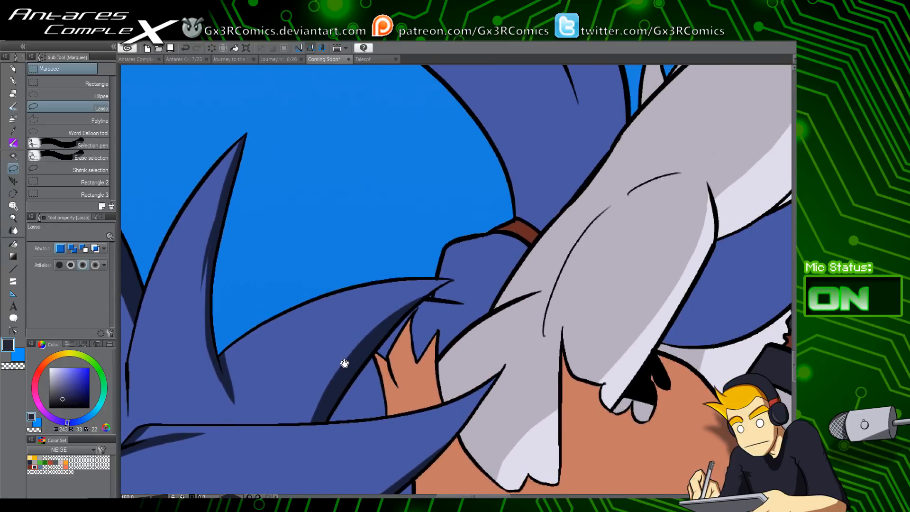
drag(420, 343, 420, 261)
key(w)
click(369, 325)
mouse_move(383, 326)
mouse_down()
mouse_move(373, 316)
mouse_move(383, 199)
mouse_up()
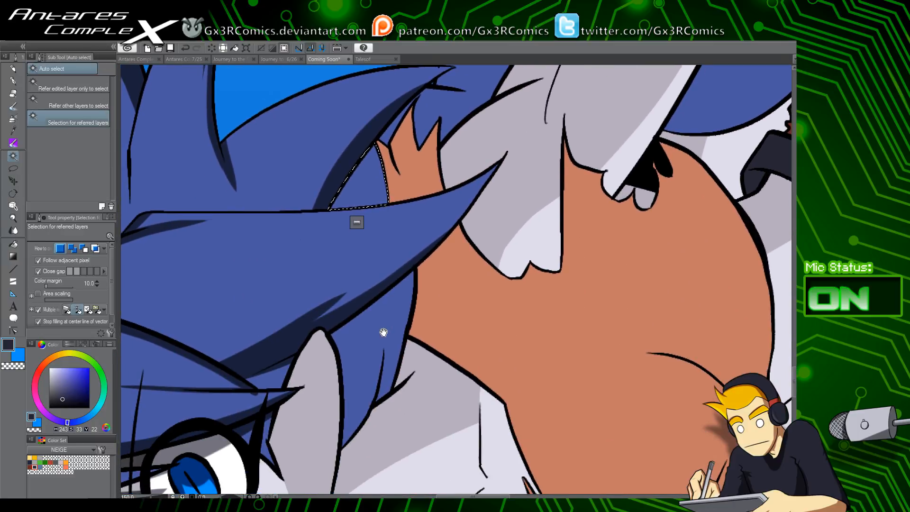
click(373, 392)
key(p)
drag(346, 380, 355, 240)
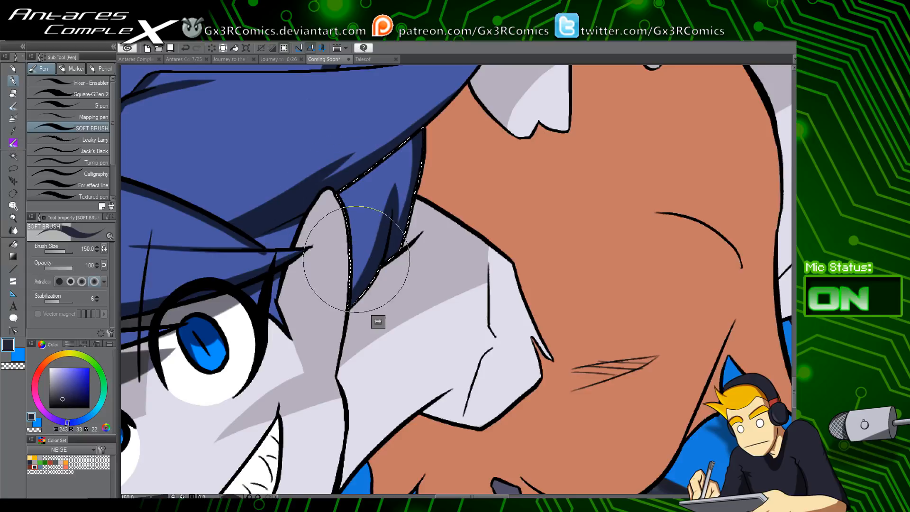
mouse_move(334, 314)
mouse_down()
mouse_move(373, 205)
mouse_move(364, 187)
mouse_up()
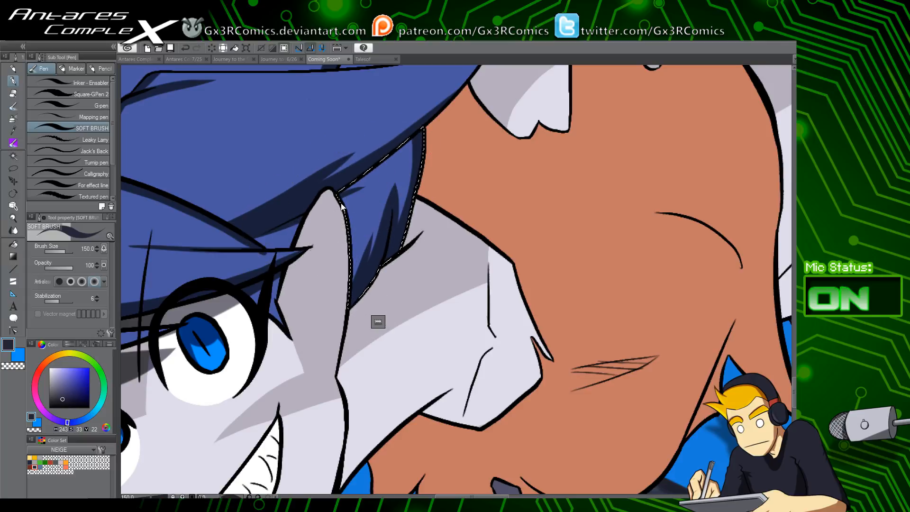
Redo the shadow strokes in the upper part of the lock behind the ear as tapered streaks below its top edge
key(ctrl+z)
drag(308, 220, 386, 177)
key(ctrl+z)
drag(312, 219, 382, 186)
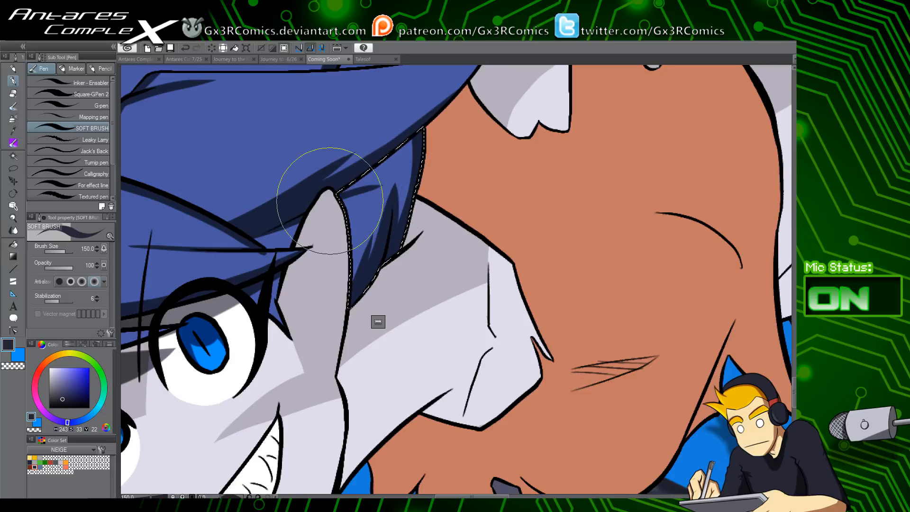
drag(328, 201, 432, 135)
key(ctrl+z)
mouse_move(340, 195)
mouse_down()
mouse_move(402, 164)
mouse_move(401, 137)
mouse_move(394, 156)
mouse_move(403, 164)
mouse_up()
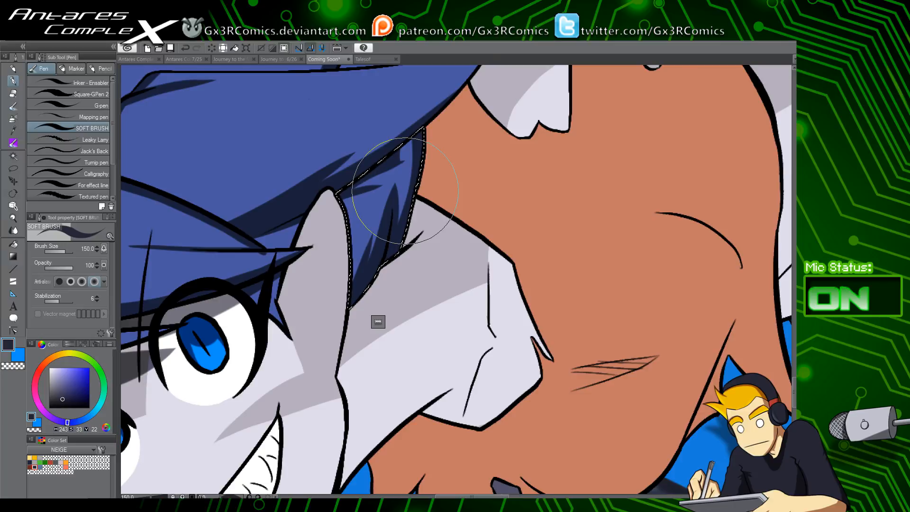
Select the small triangular hair piece beside the orange fur collar and fill most of it with dark shadow
drag(404, 190, 380, 299)
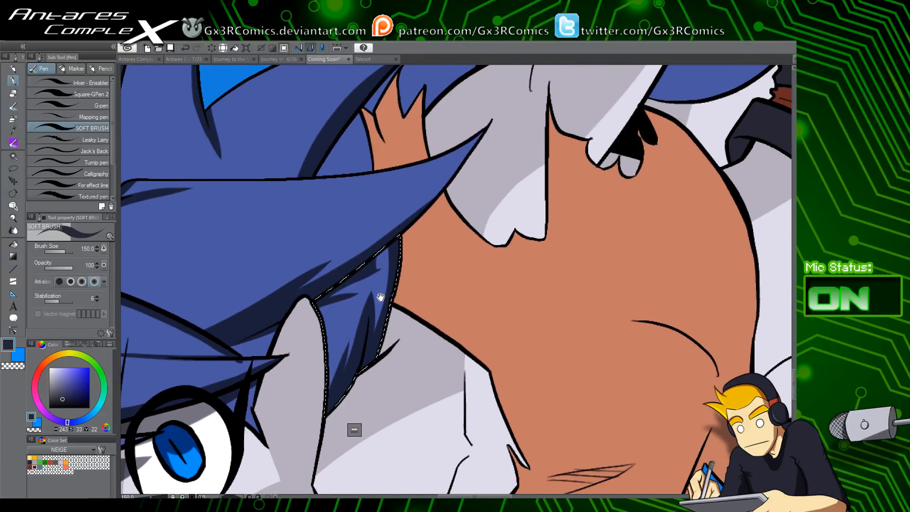
drag(377, 249, 381, 344)
key(w)
click(358, 259)
key(p)
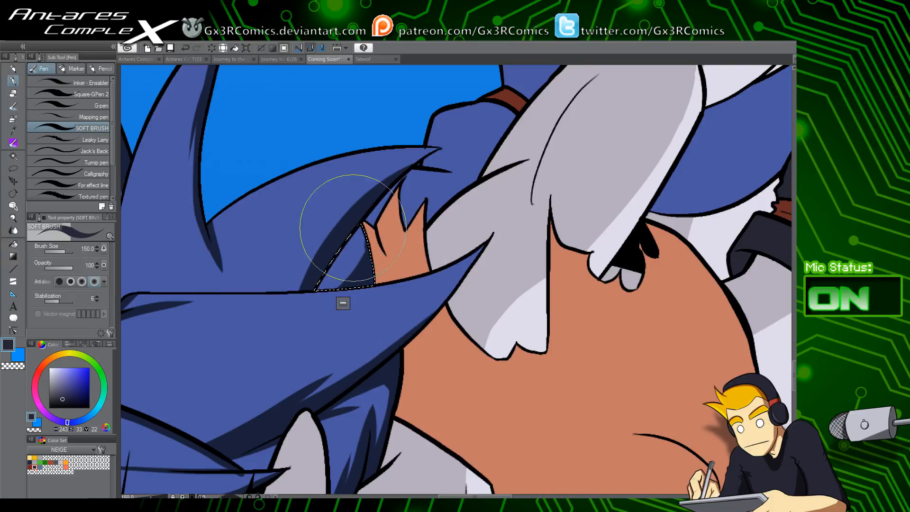
drag(354, 299, 358, 238)
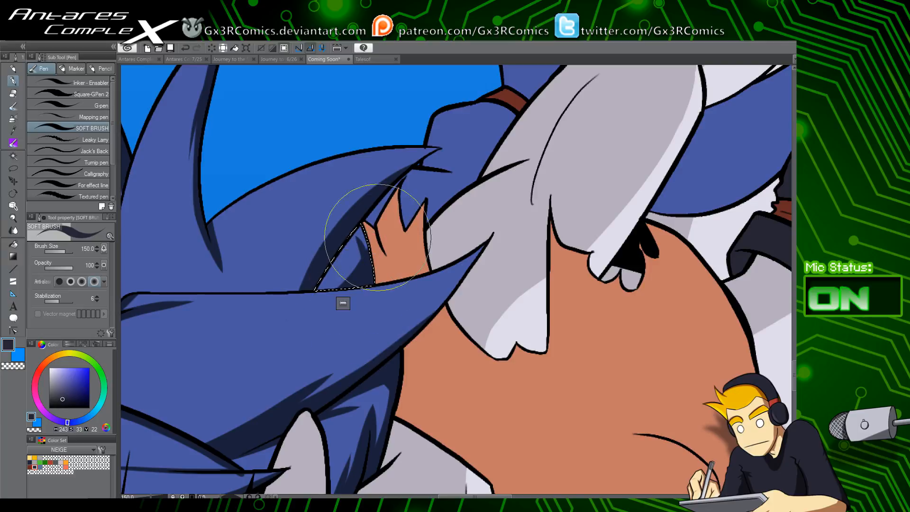
key(ctrl+z)
drag(354, 297, 363, 246)
Select the hair tuft below the red hair band and shade its lower tips and the edge along the arm
drag(423, 197, 379, 272)
key(w)
click(368, 288)
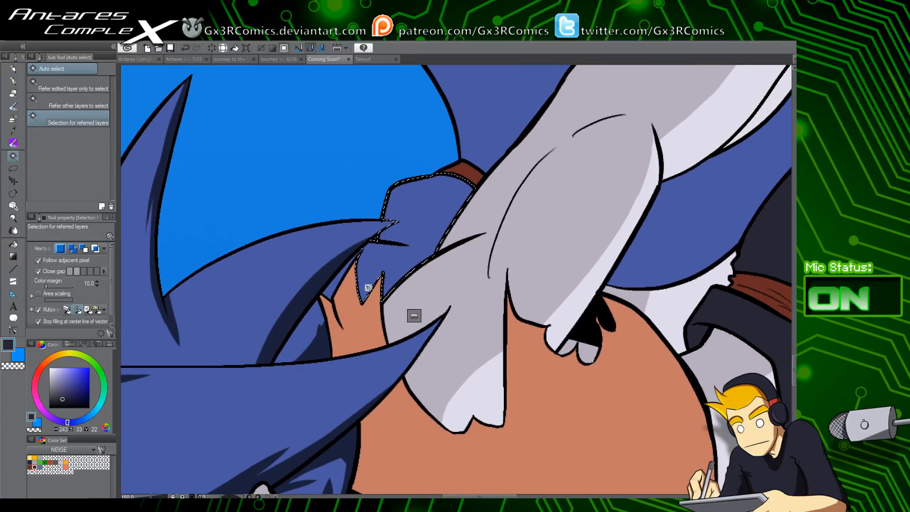
key(p)
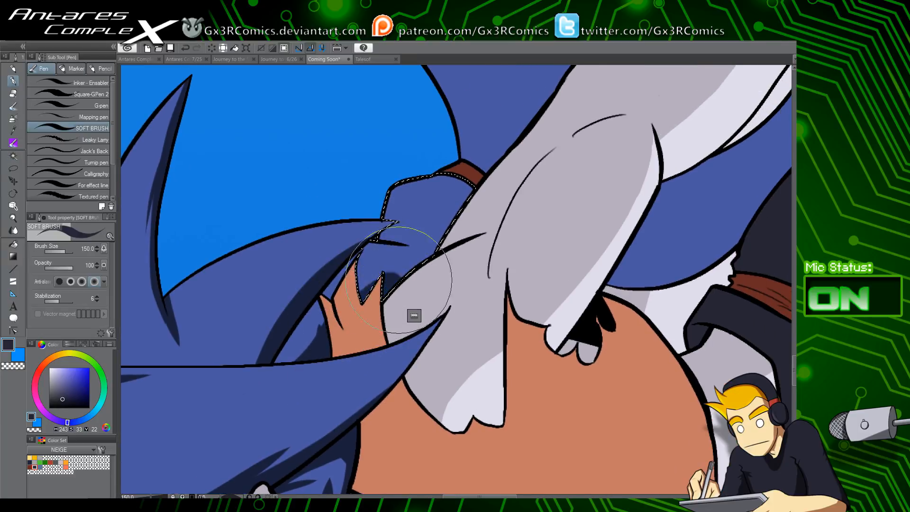
drag(398, 280, 479, 260)
drag(355, 305, 471, 264)
mouse_move(343, 290)
mouse_down()
mouse_move(408, 271)
mouse_move(361, 331)
mouse_move(431, 275)
mouse_up()
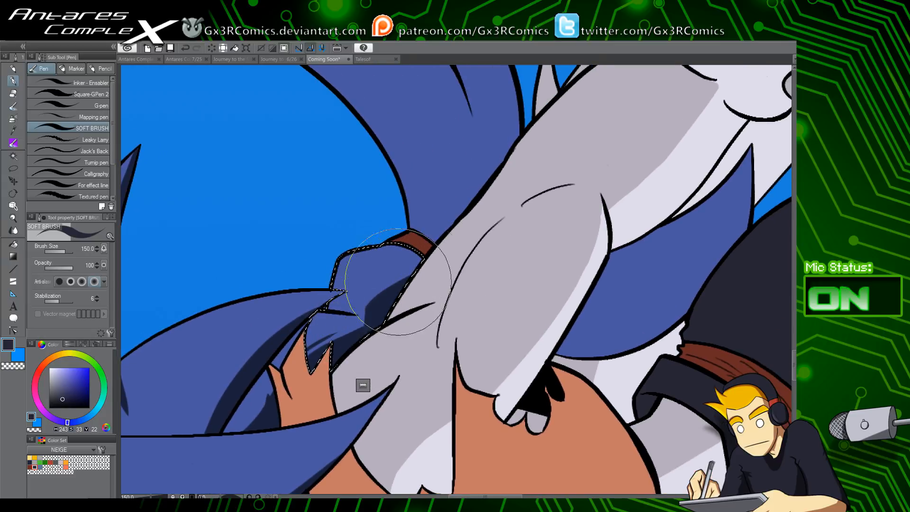
Refine the tuft's shading with short tapered strokes near its fold and beneath the red hair band
drag(363, 299, 419, 275)
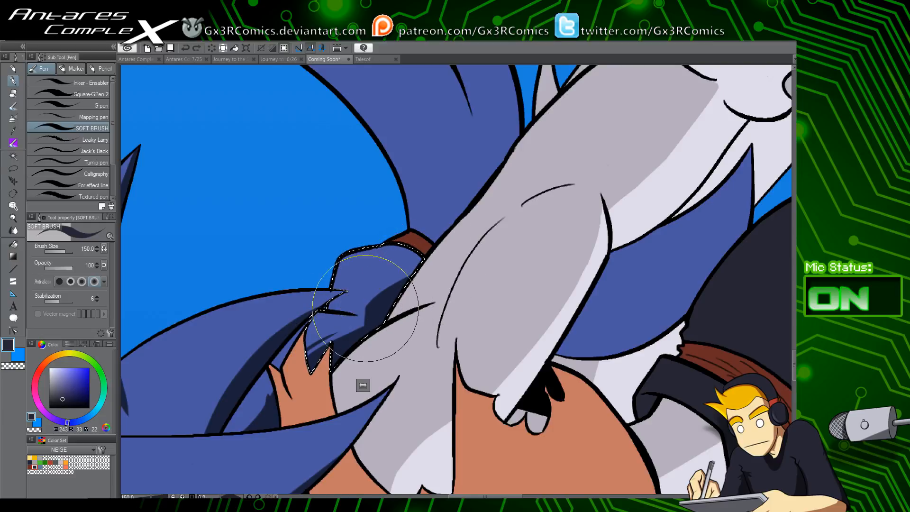
drag(365, 309, 406, 275)
drag(367, 307, 401, 279)
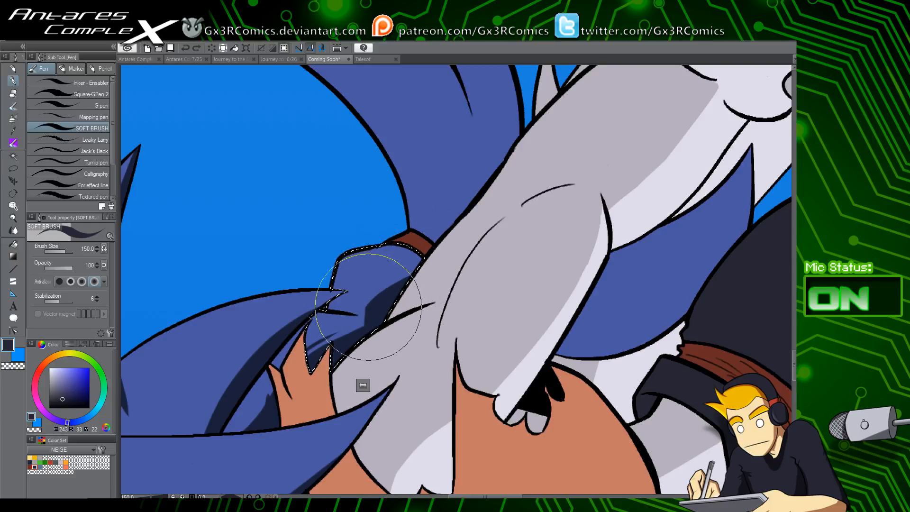
drag(390, 247, 419, 273)
Select the ponytail above the red band and shade its outer right edge and the line where it splits
drag(415, 238, 386, 284)
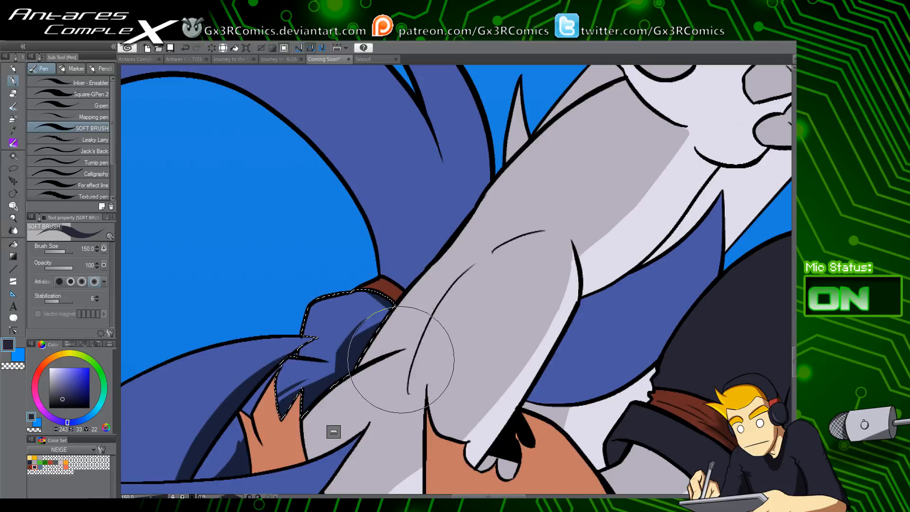
drag(430, 220, 387, 313)
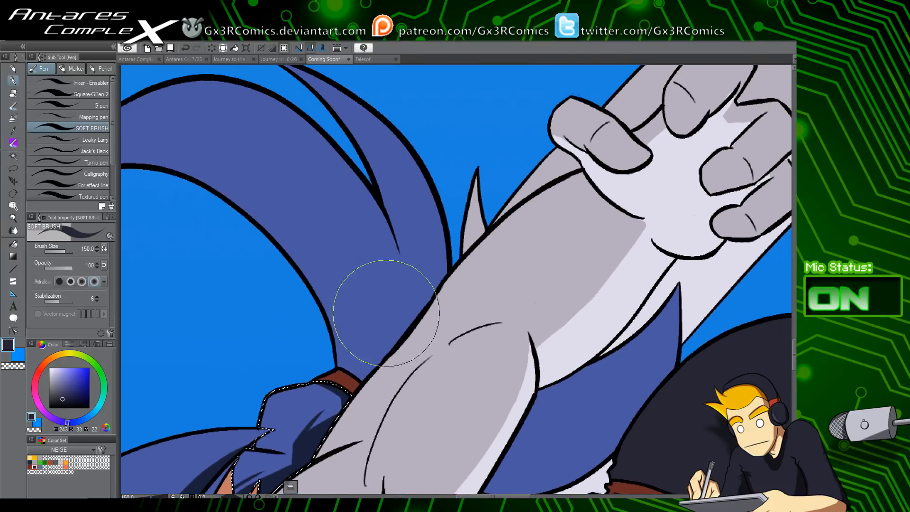
click(429, 216)
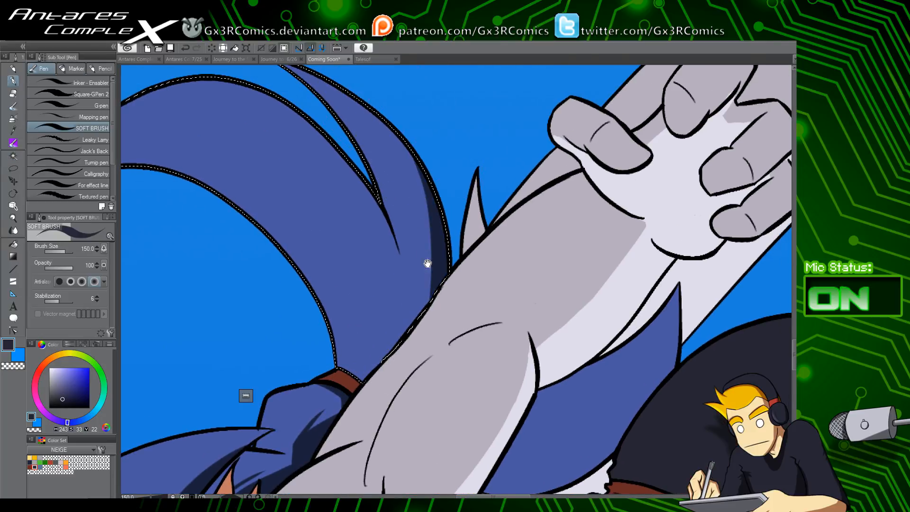
drag(387, 106, 438, 321)
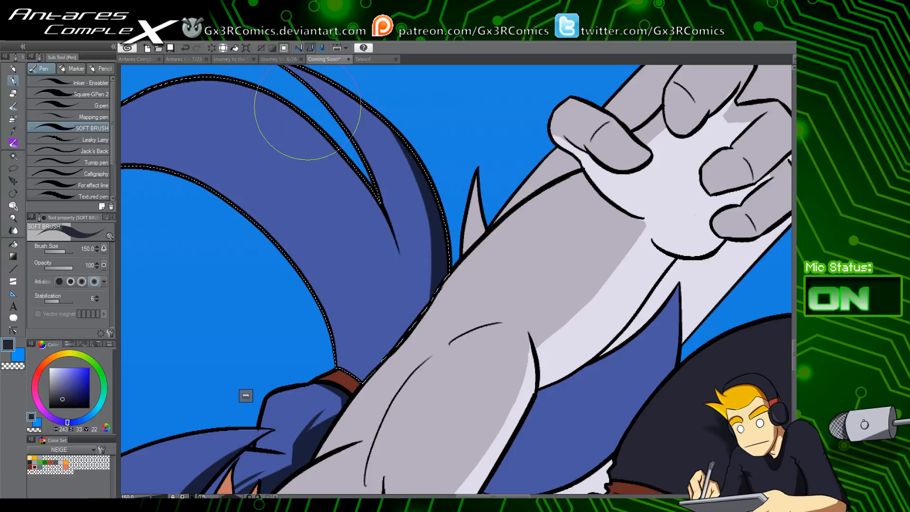
mouse_move(307, 112)
mouse_down()
mouse_move(386, 243)
mouse_move(292, 103)
mouse_move(362, 122)
mouse_up()
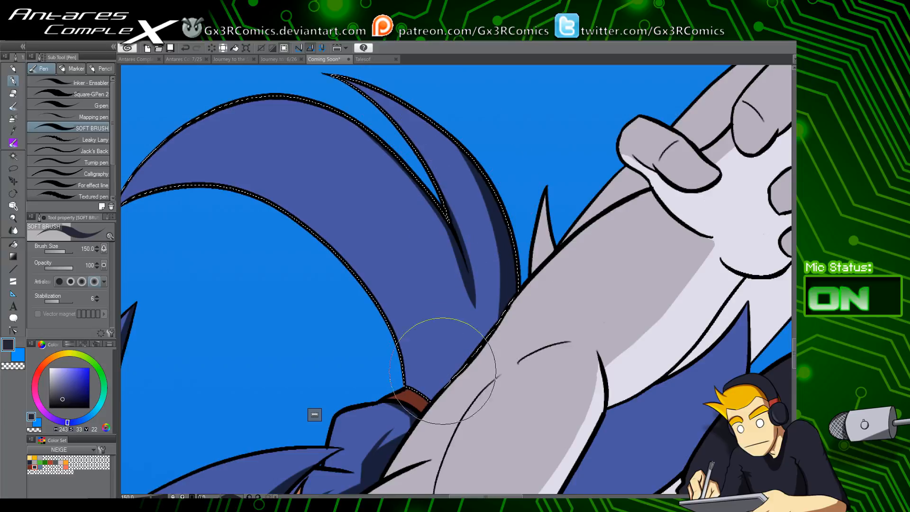
Extend the ponytail's shadow down along the arm and shade the upper edge of its larger curved lock
mouse_move(413, 398)
mouse_down()
mouse_move(479, 353)
mouse_move(493, 256)
mouse_up()
key(ctrl+z)
mouse_move(433, 407)
mouse_down()
mouse_move(494, 320)
mouse_move(491, 212)
mouse_up()
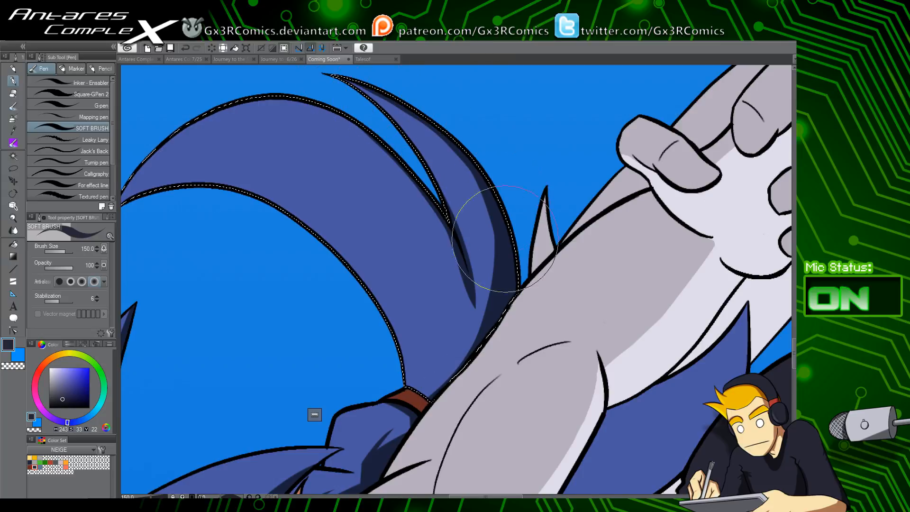
drag(425, 214, 450, 221)
drag(416, 170, 461, 207)
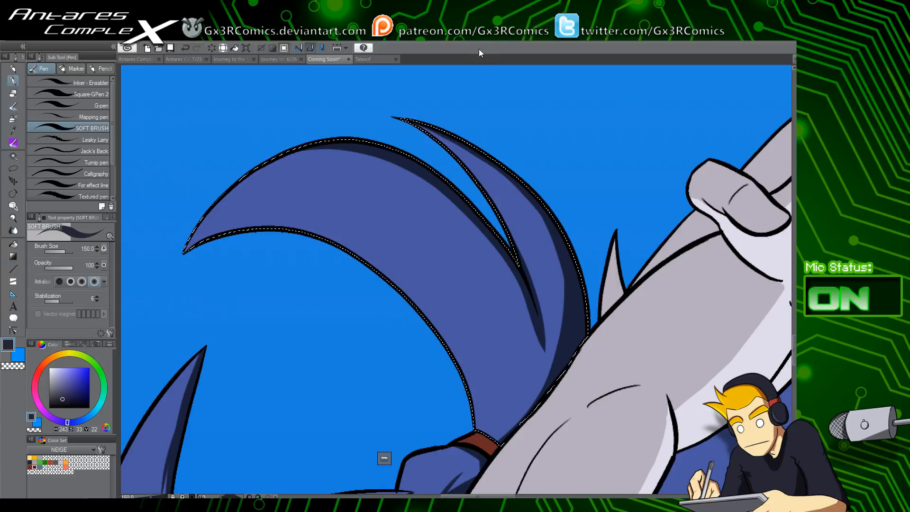
Add short tapered shadow strokes below the ponytail's split line and near its base beside the arm
scroll(483, 239, down, 2)
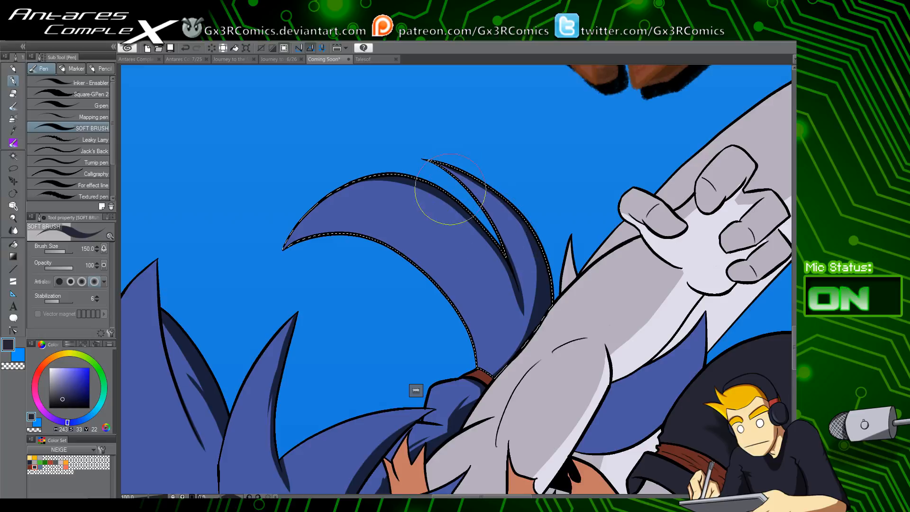
scroll(459, 214, up, 2)
drag(493, 246, 421, 187)
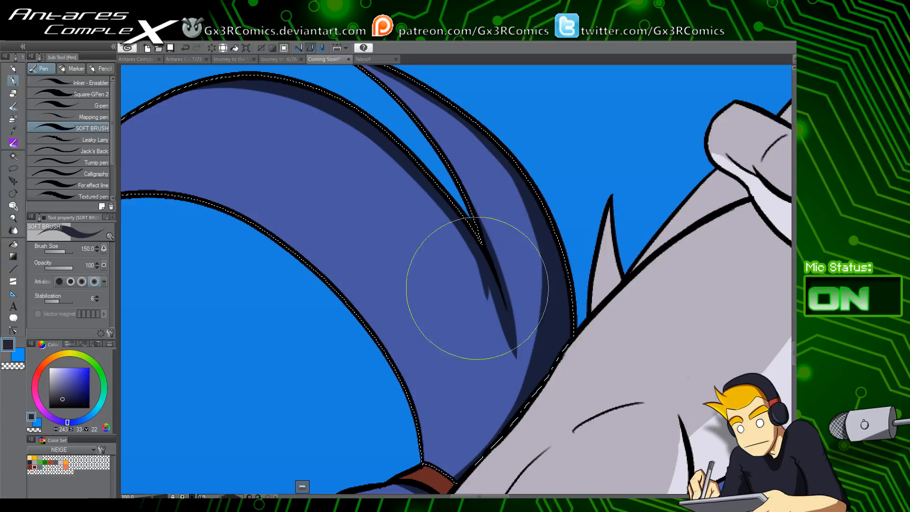
drag(441, 171, 441, 277)
drag(506, 316, 455, 191)
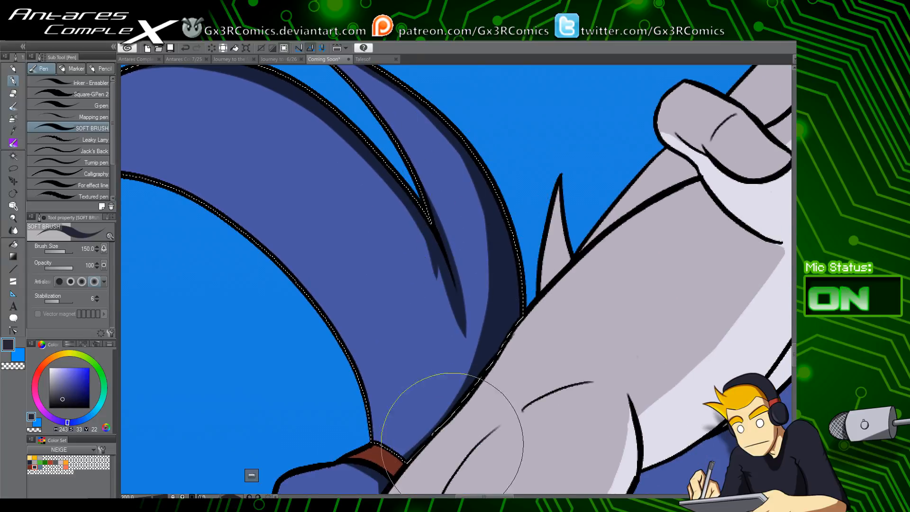
drag(451, 412, 464, 295)
drag(438, 327, 440, 214)
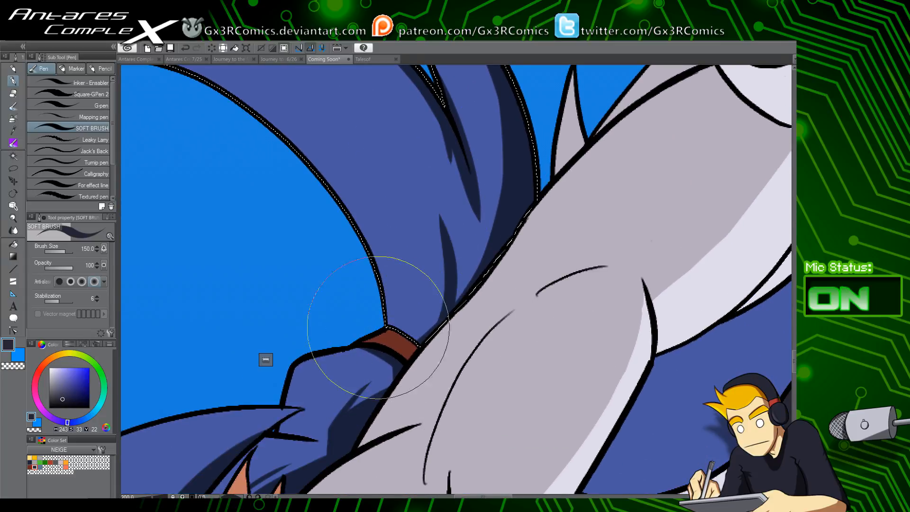
Select the red hair band, shade its side next to the arm and clear the selection
key(ctrl+d)
mouse_move(389, 326)
mouse_down()
mouse_move(423, 342)
mouse_move(415, 396)
mouse_up()
key(w)
click(400, 346)
key(p)
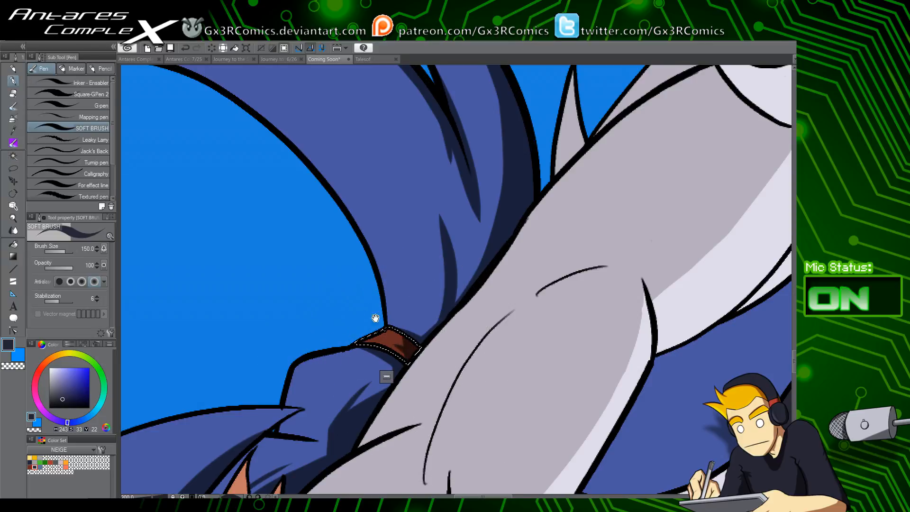
drag(305, 164, 465, 382)
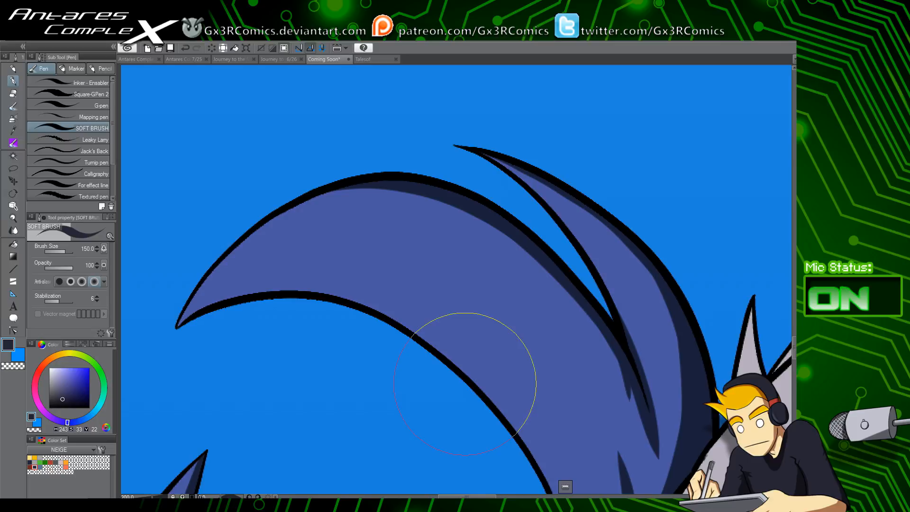
drag(594, 319, 472, 201)
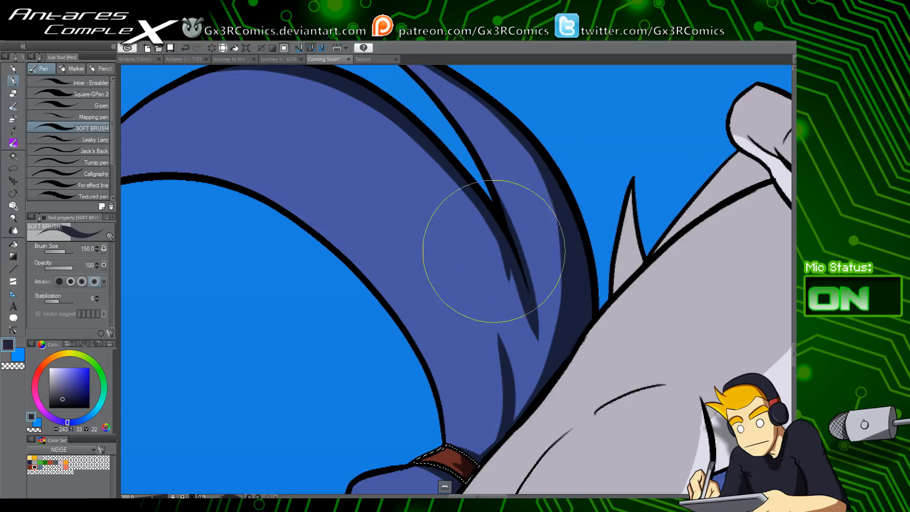
key(ctrl+d)
Paint a thin curved fold line on the hair tuft below the red band, redoing the stroke until it bends at the top
drag(468, 349, 475, 189)
drag(472, 330, 475, 238)
drag(378, 298, 405, 247)
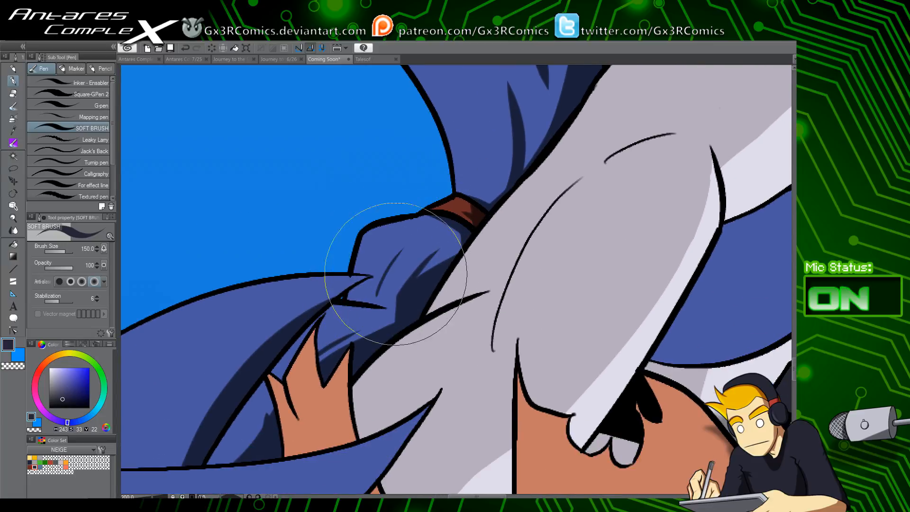
key(ctrl+z)
mouse_move(385, 298)
mouse_down()
mouse_move(392, 258)
mouse_move(421, 245)
mouse_up()
key(ctrl+z)
drag(384, 299, 437, 241)
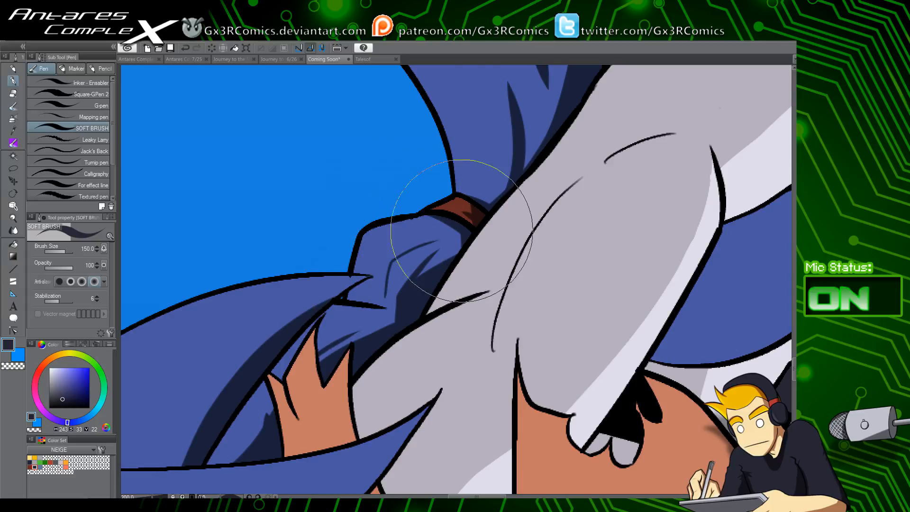
Look over the shaded hair spikes, tuft and ponytail for areas that still need shadow
drag(350, 326, 545, 197)
drag(382, 335, 468, 195)
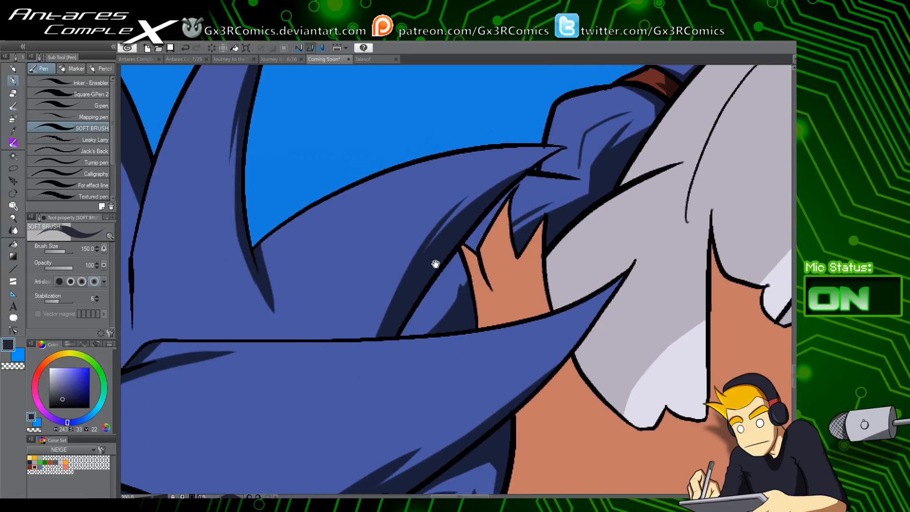
drag(310, 240, 406, 339)
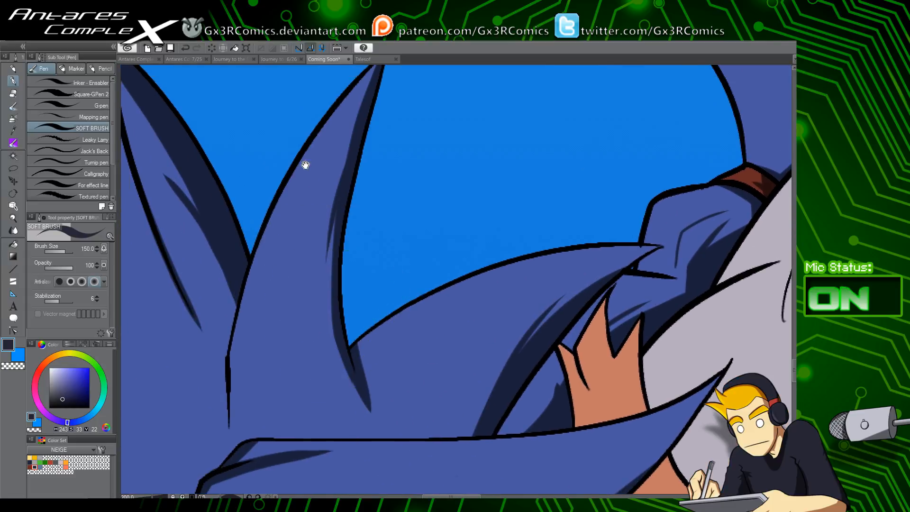
drag(305, 164, 245, 286)
mouse_move(314, 191)
mouse_down()
mouse_move(270, 234)
mouse_move(249, 280)
mouse_up()
mouse_move(699, 182)
mouse_down()
mouse_move(479, 300)
mouse_move(379, 323)
mouse_up()
scroll(523, 322, down, 1)
scroll(553, 285, down, 1)
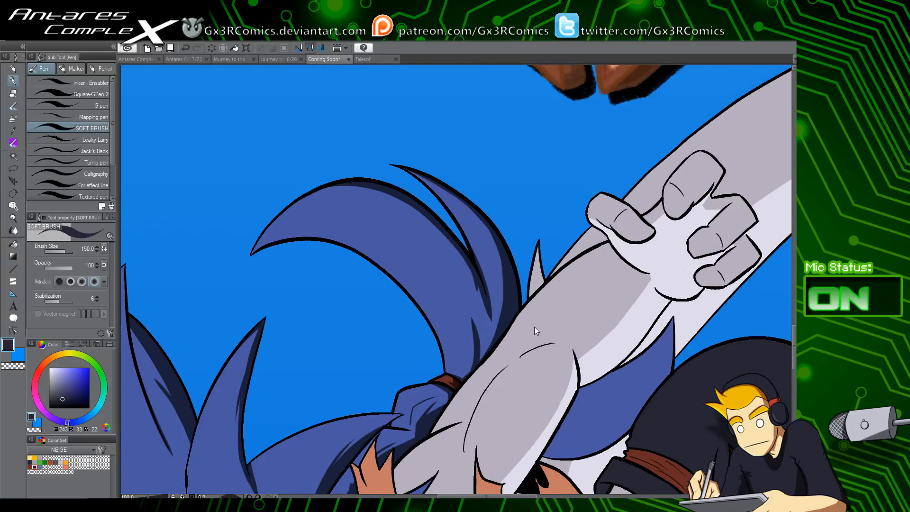
Select the small grey spike between the ponytail and the raised arm for shading with the soft brush
drag(540, 283, 474, 303)
key(w)
click(472, 298)
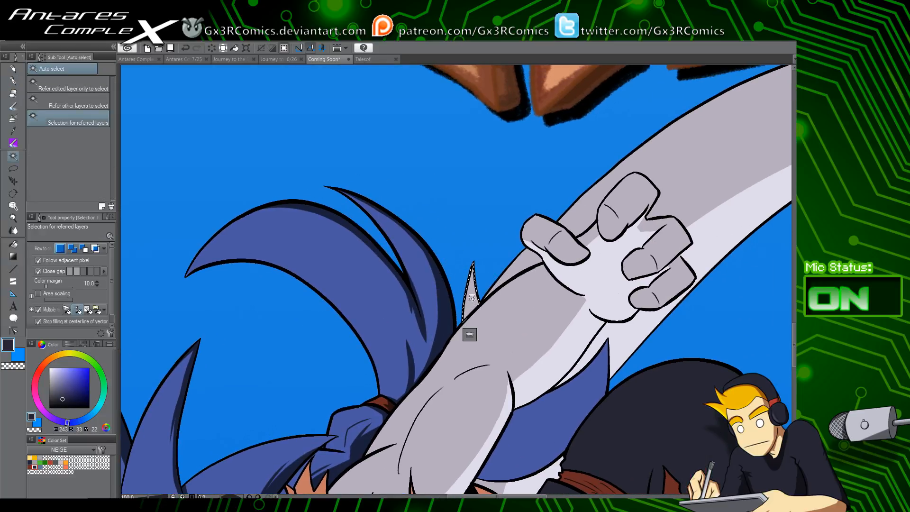
key(p)
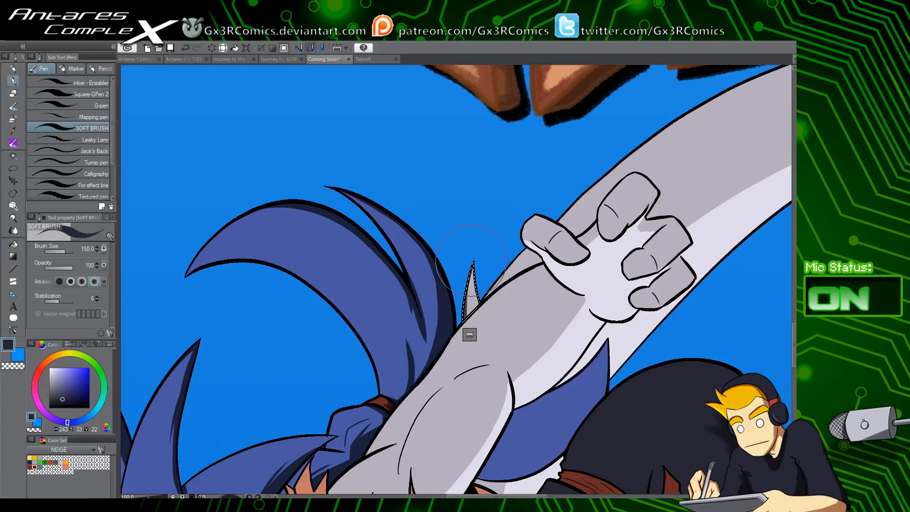
Select the orange garment and shade its edge beneath the blue hair, including the torn collar tips
drag(648, 203, 518, 237)
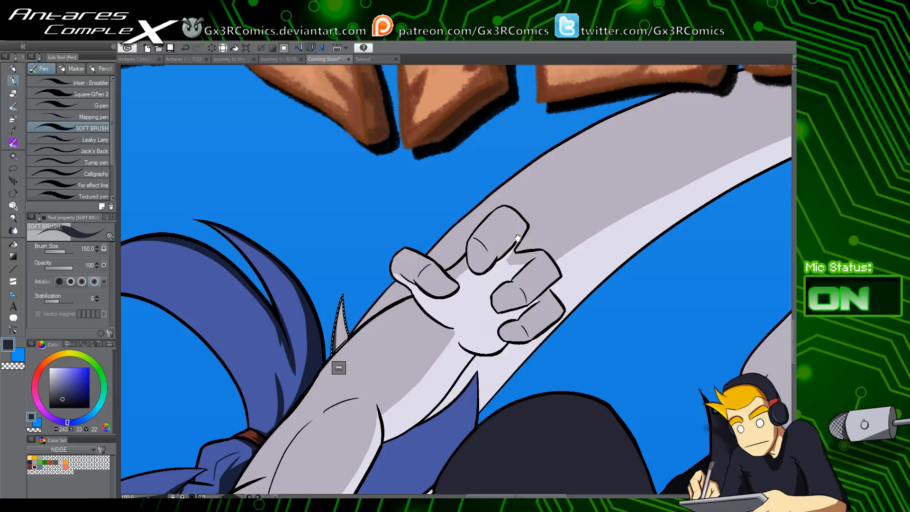
drag(510, 440, 447, 361)
drag(385, 387, 514, 268)
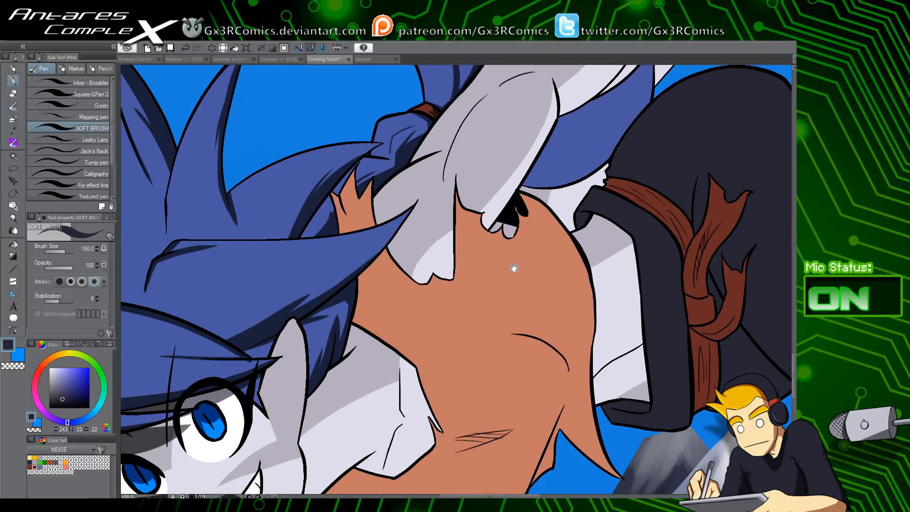
key(w)
click(392, 315)
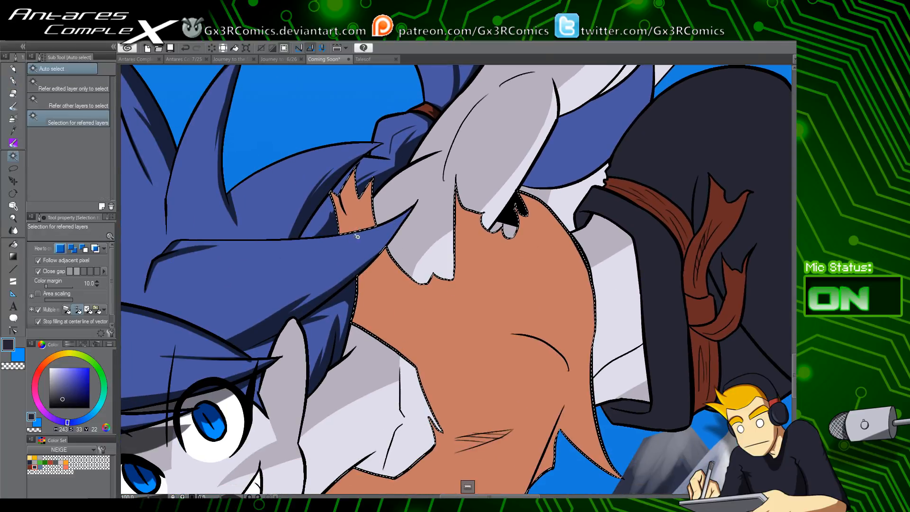
key(p)
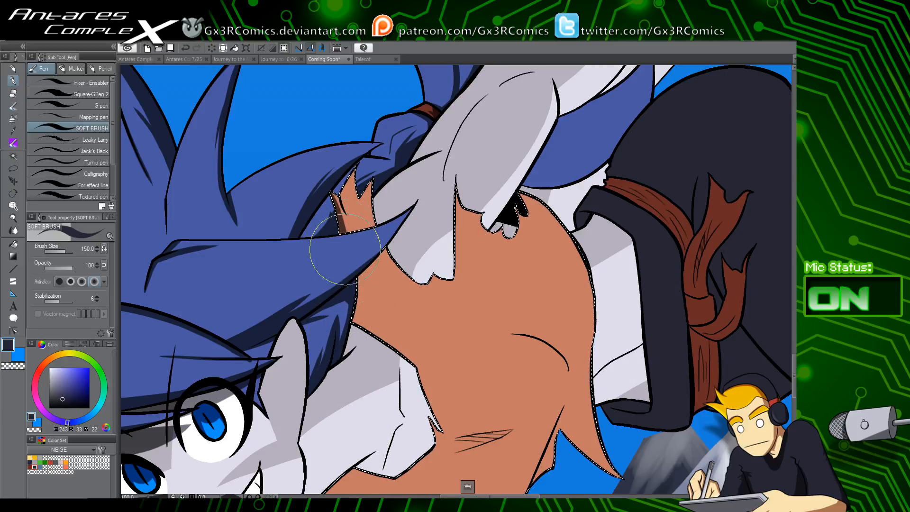
drag(351, 290, 350, 332)
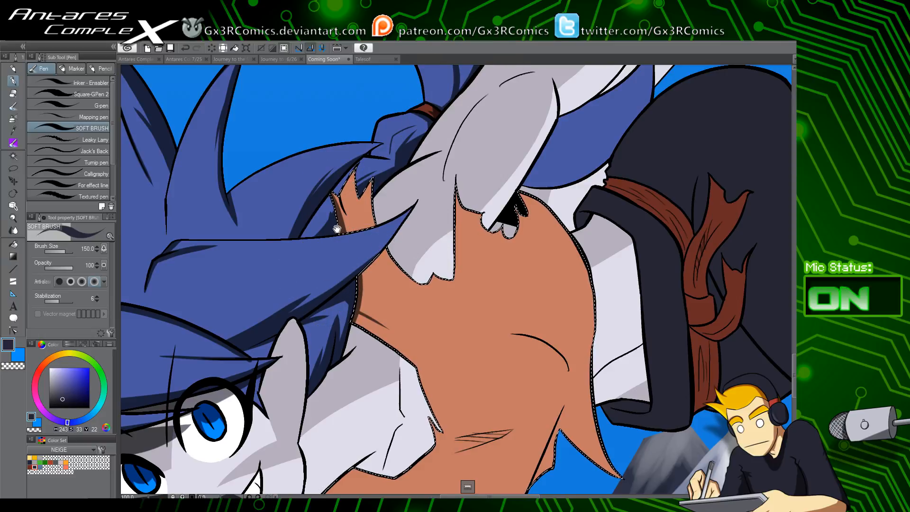
drag(362, 267, 374, 241)
Shade the orange garment's ragged tips beneath the neck and its rounded lower edge, trimming the shadow with transparent colour
drag(406, 371, 400, 173)
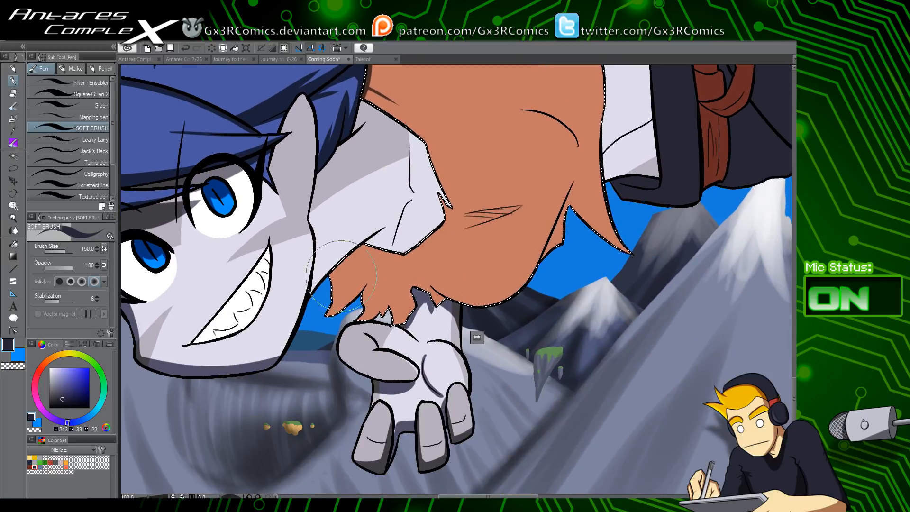
key(c)
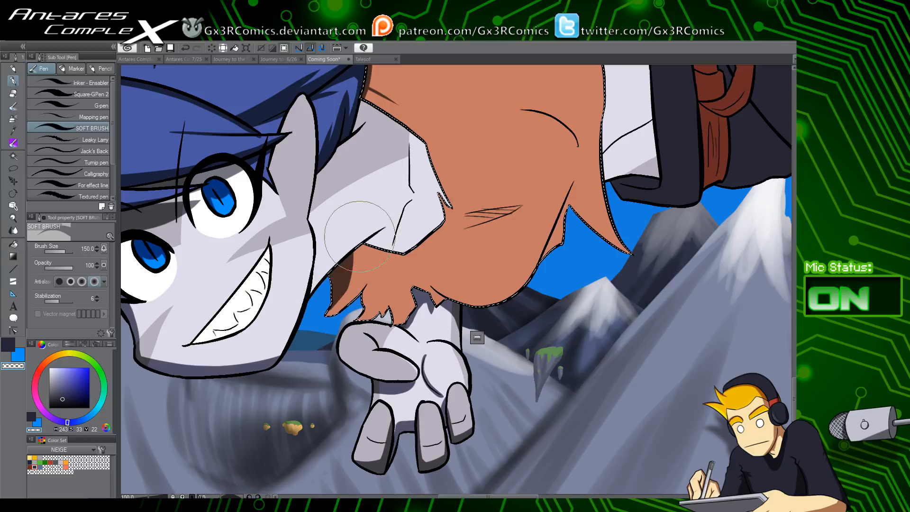
key(c)
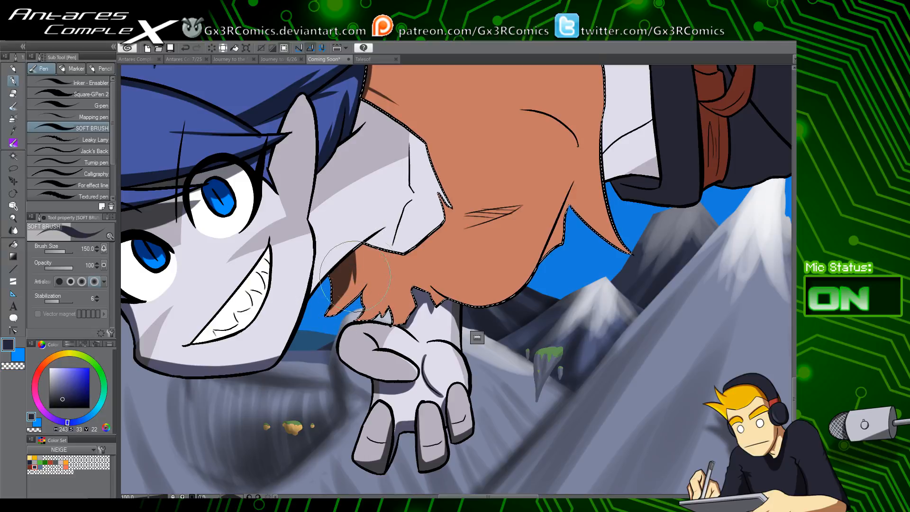
key(c)
key(c)
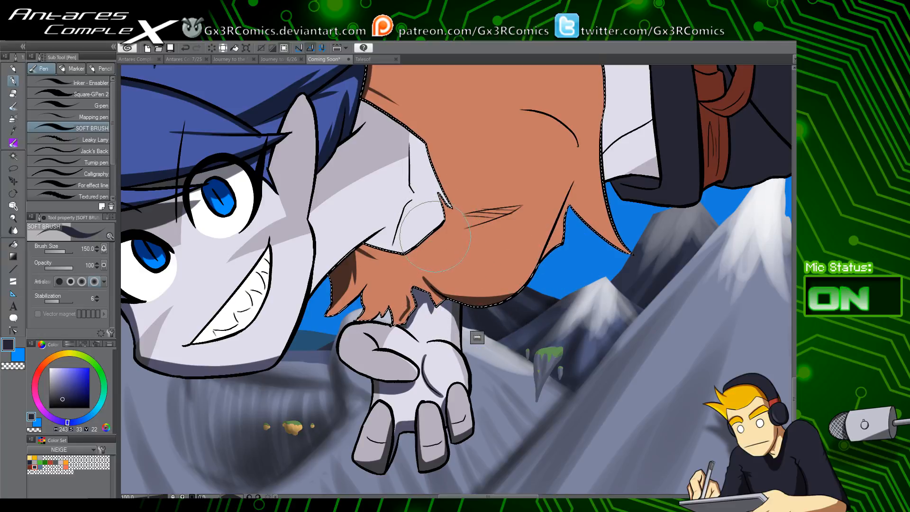
scroll(435, 236, up, 2)
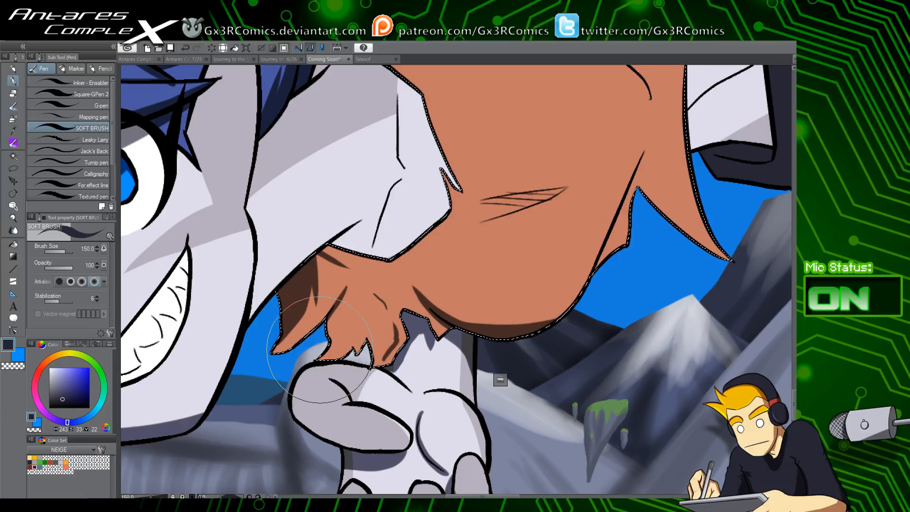
Select the pale neck area and shade its lower edge and the fold lines beside it
drag(269, 333, 385, 303)
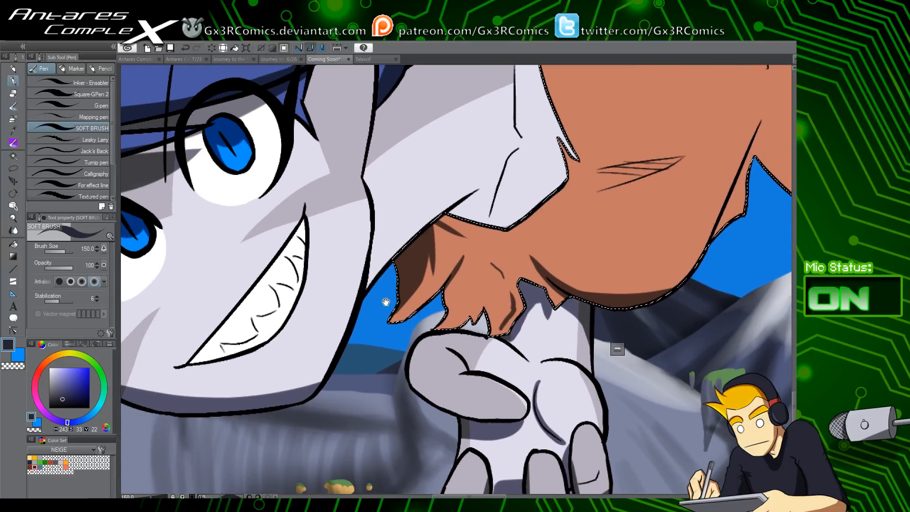
drag(396, 258, 362, 334)
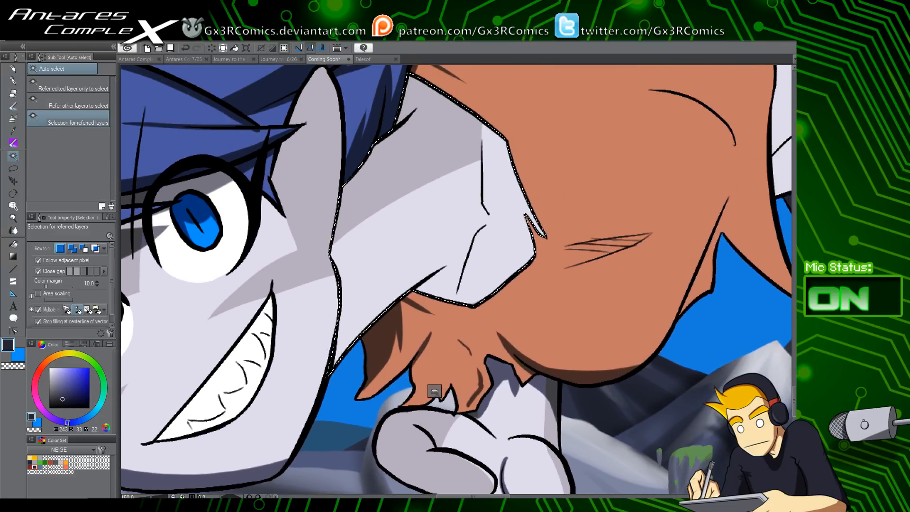
mouse_move(332, 365)
mouse_down()
mouse_move(450, 258)
mouse_move(396, 287)
mouse_move(345, 388)
mouse_move(351, 328)
mouse_move(452, 265)
mouse_move(432, 310)
mouse_up()
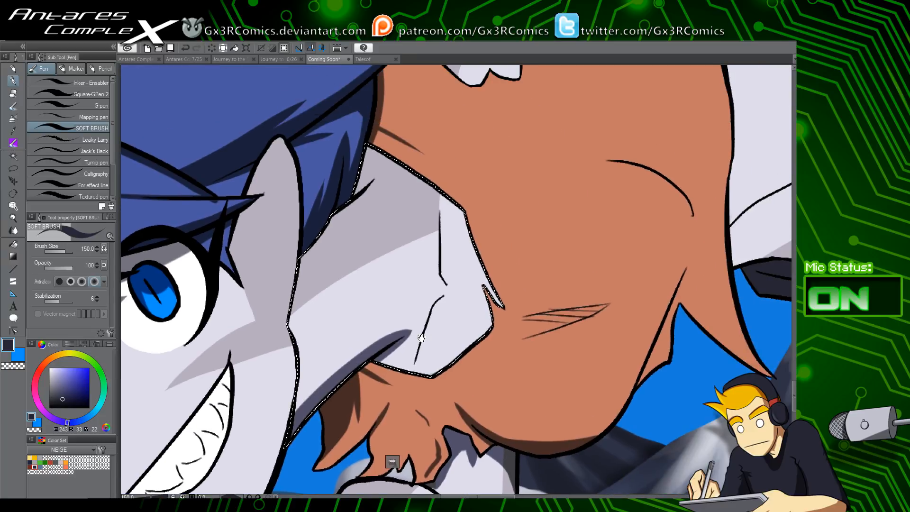
drag(412, 370, 419, 344)
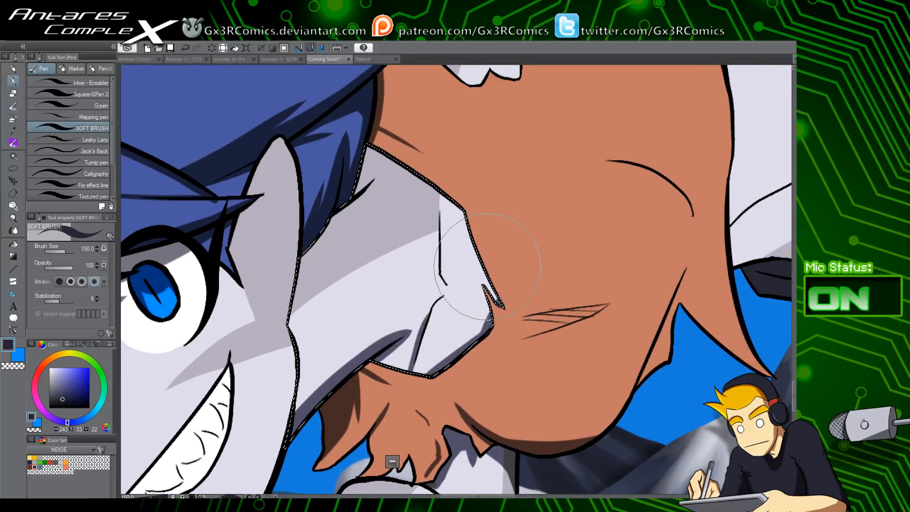
Shade the neck area's edge along the orange garment and its upper corner under the hair, undoing the excess stroke
mouse_move(469, 227)
mouse_down()
mouse_move(515, 328)
mouse_move(505, 331)
mouse_move(475, 289)
mouse_up()
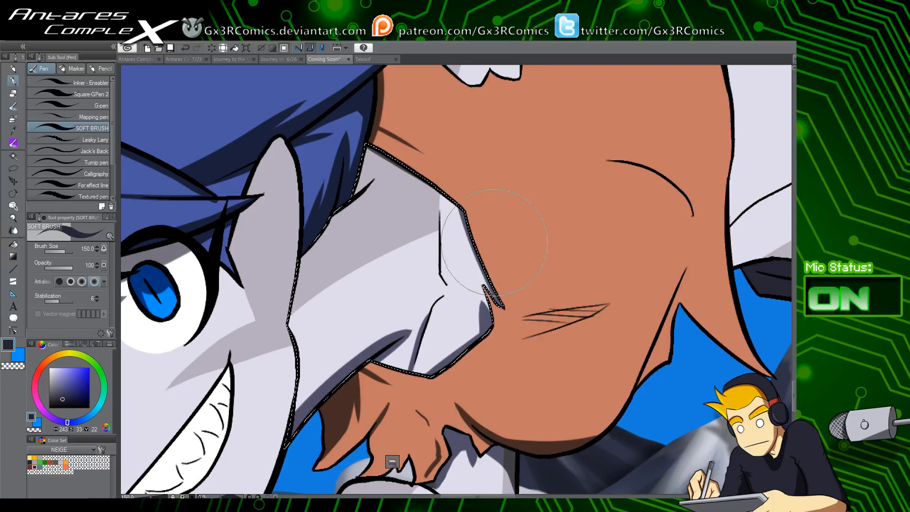
drag(357, 134, 441, 221)
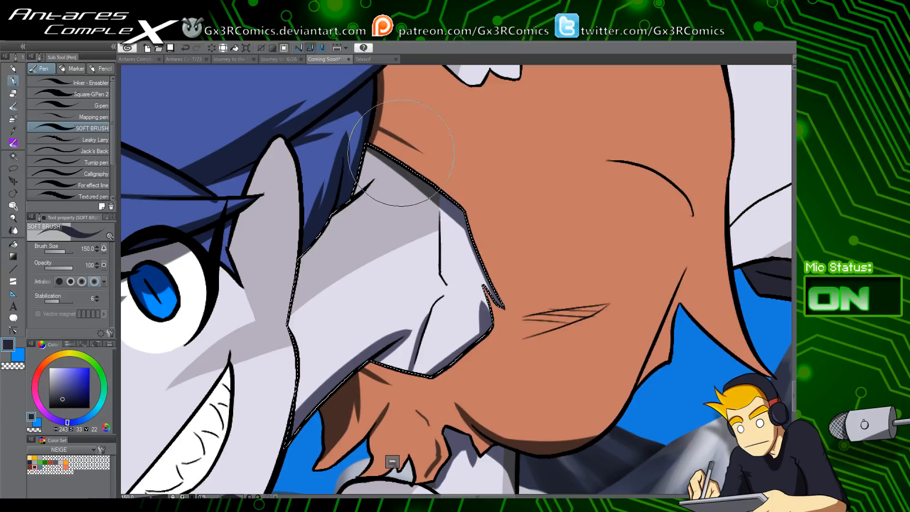
drag(375, 130, 316, 228)
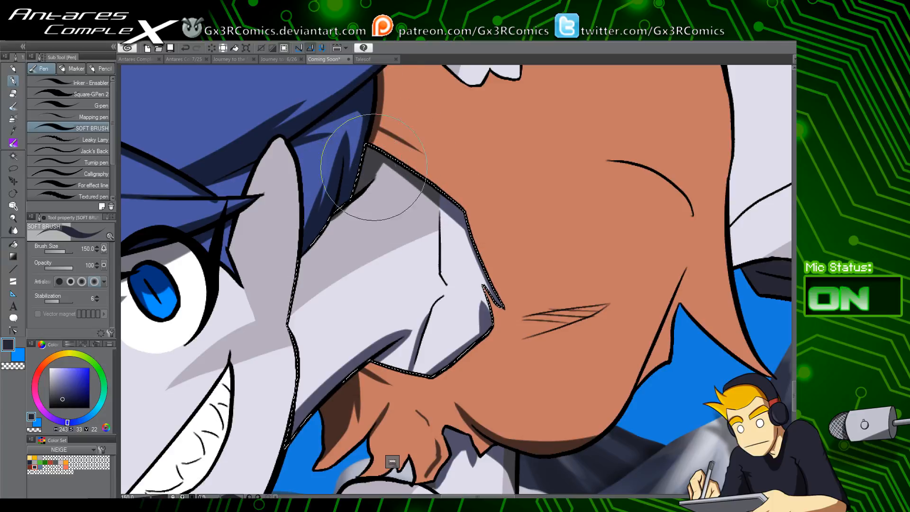
key(c)
key(ctrl+z)
key(x)
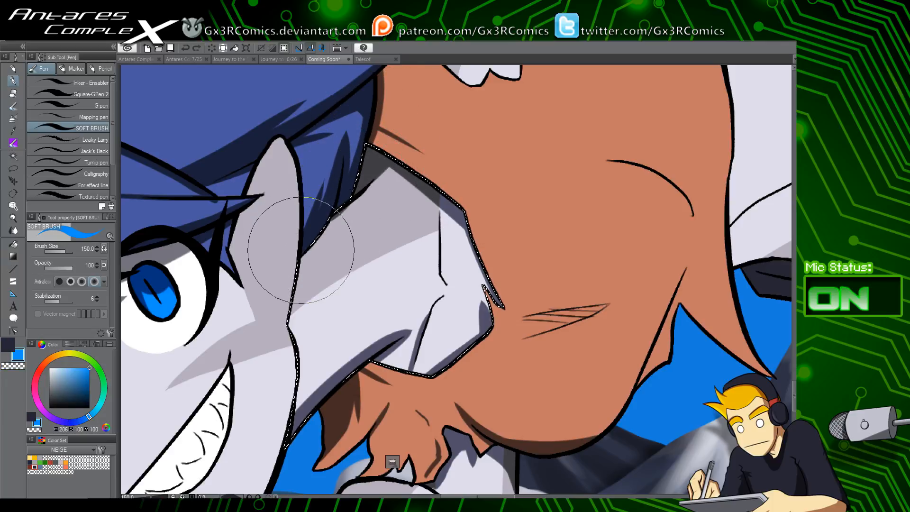
drag(297, 260, 334, 208)
key(ctrl+z)
key(x)
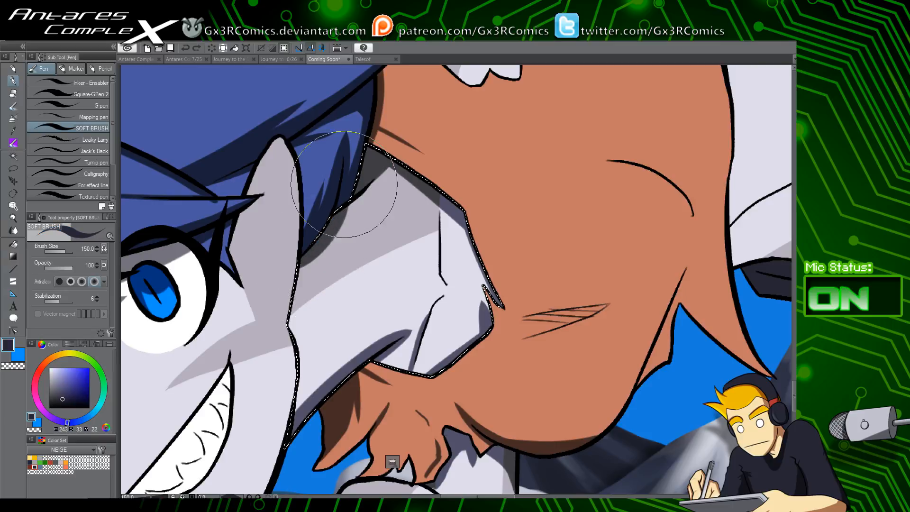
Select the pale arm and shade its upper edge from the tattered end along the blue hair, including the short fold line
drag(450, 147, 297, 368)
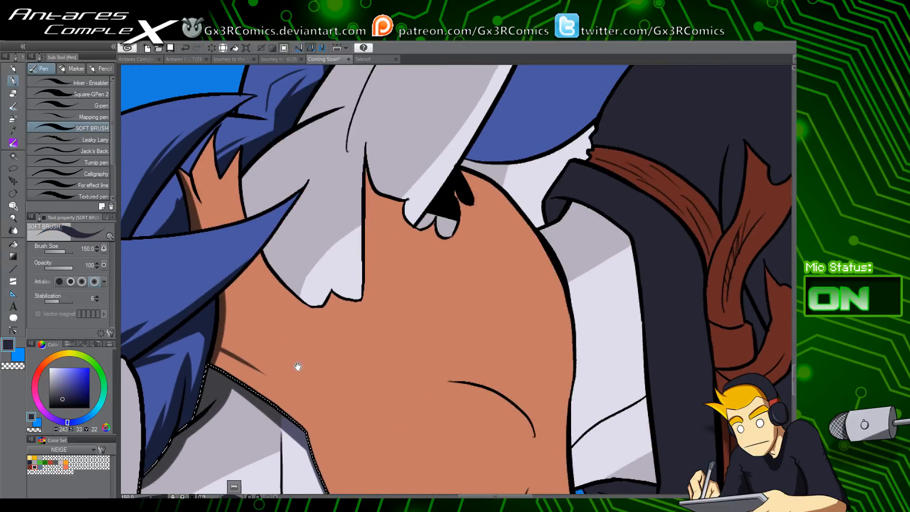
drag(375, 220, 357, 350)
key(w)
click(280, 276)
drag(279, 271, 292, 303)
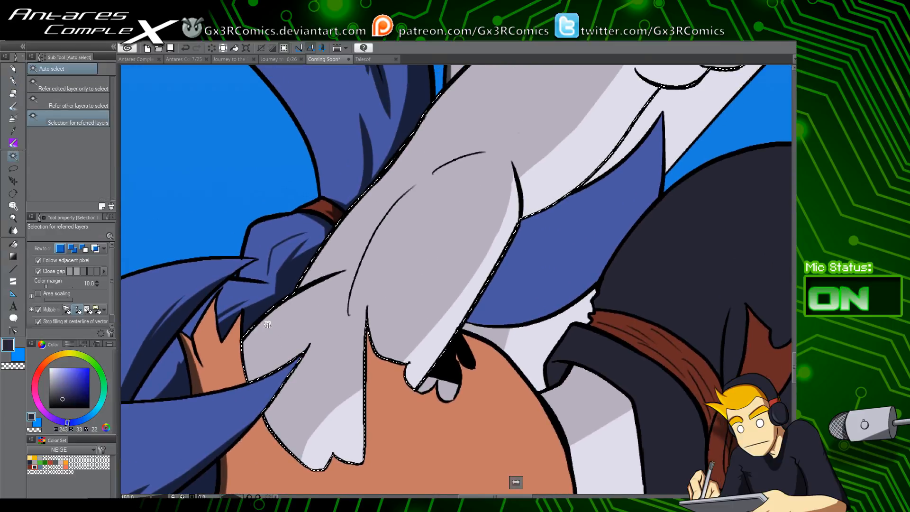
key(p)
drag(252, 332, 321, 301)
mouse_move(351, 250)
mouse_down()
mouse_move(305, 357)
mouse_move(352, 268)
mouse_up()
key(ctrl+z)
mouse_move(262, 368)
mouse_down()
mouse_move(365, 296)
mouse_move(296, 387)
mouse_up()
drag(270, 390, 369, 268)
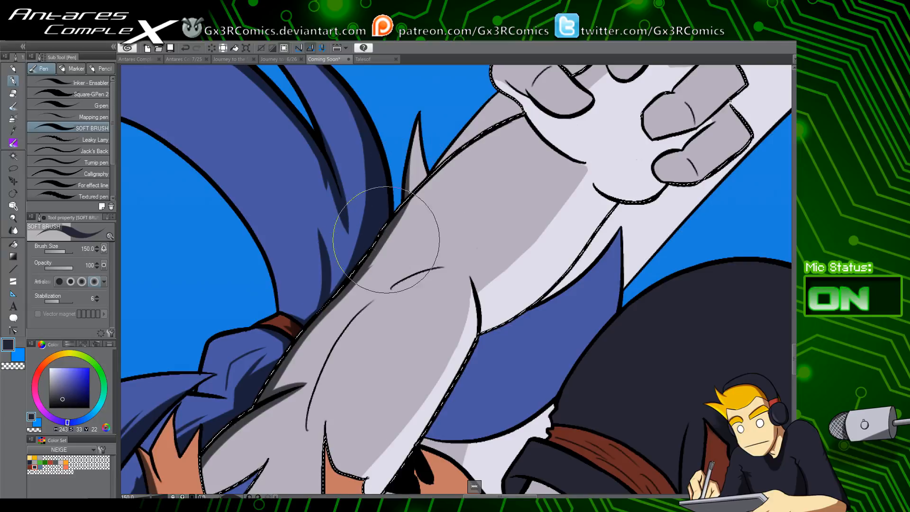
Shade the upper forearm edge up to the wrist and the thumb's underside, trimming the shadow with transparent colour
mouse_move(468, 155)
mouse_down()
mouse_move(506, 132)
mouse_move(422, 236)
mouse_up()
key(c)
key(c)
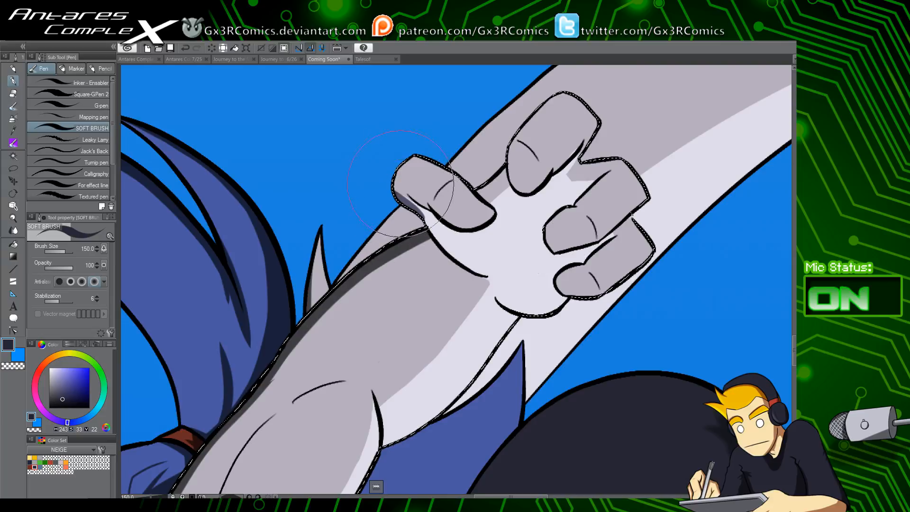
drag(417, 207, 450, 254)
key(ctrl+z)
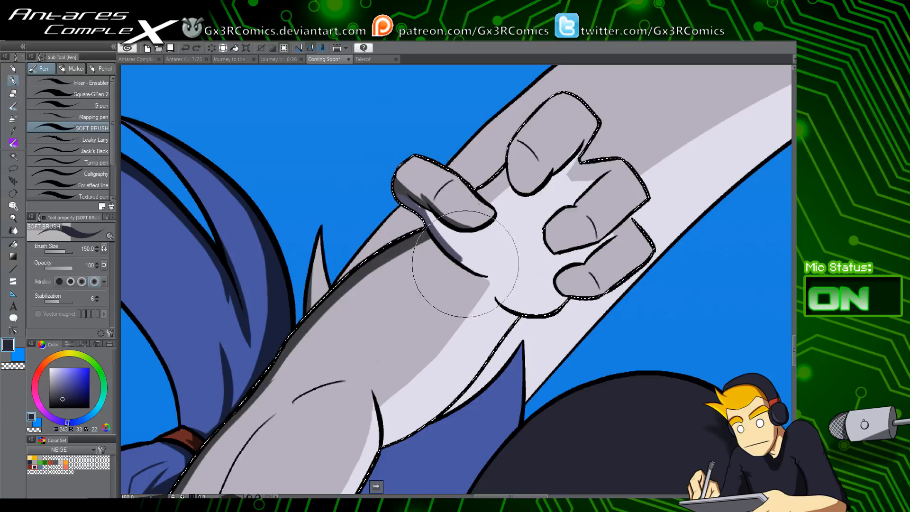
Shade the palm's lower edge along the wrist and the tip of the little finger, undoing the excess strokes
drag(523, 250, 443, 187)
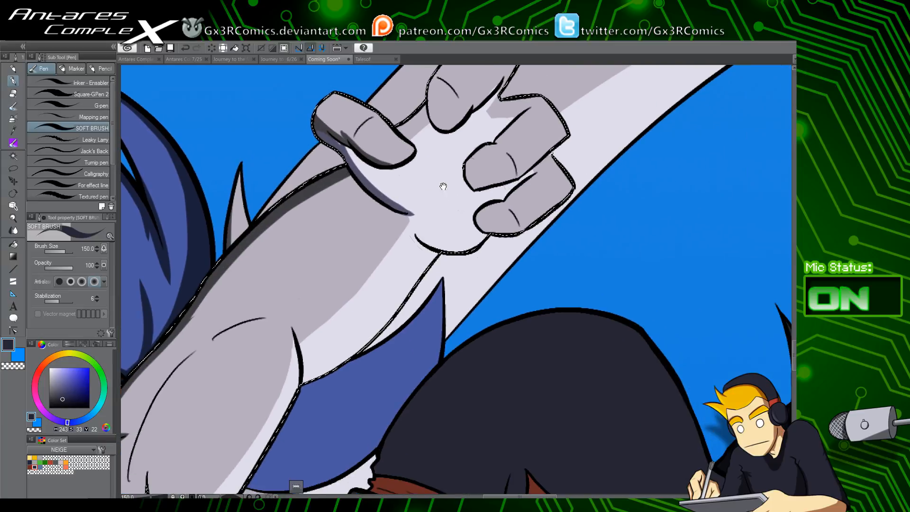
drag(408, 226, 488, 234)
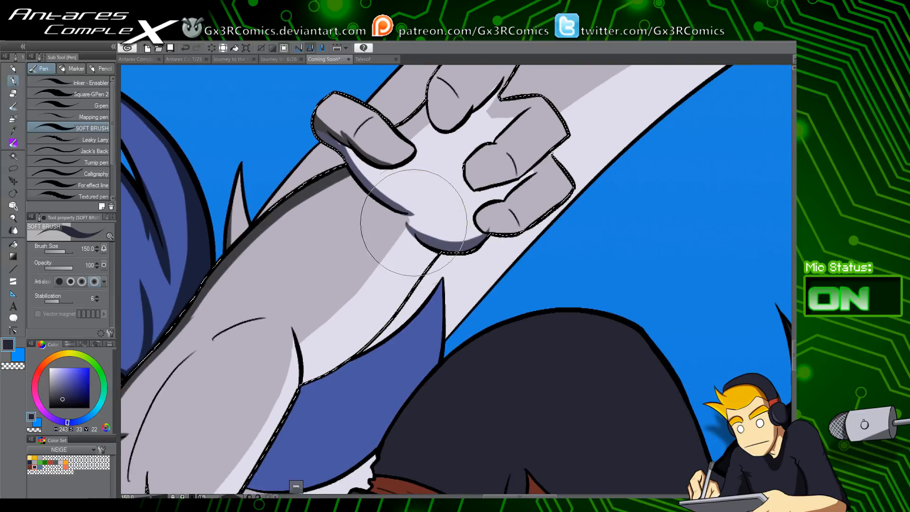
key(ctrl+z)
mouse_move(410, 215)
mouse_down()
mouse_move(425, 245)
mouse_move(441, 243)
mouse_move(408, 217)
mouse_move(446, 249)
mouse_move(415, 223)
mouse_move(487, 238)
mouse_up()
key(ctrl+z)
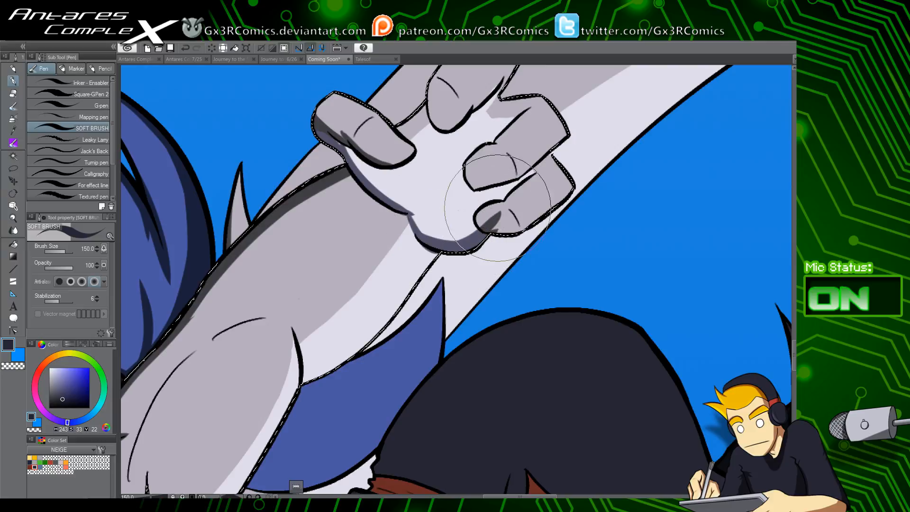
key(c)
key(c)
Shade the forearm's underside along the blue hair lock between the wrist and the elbow crease, trimming with transparent colour
drag(439, 256, 303, 379)
key(ctrl+z)
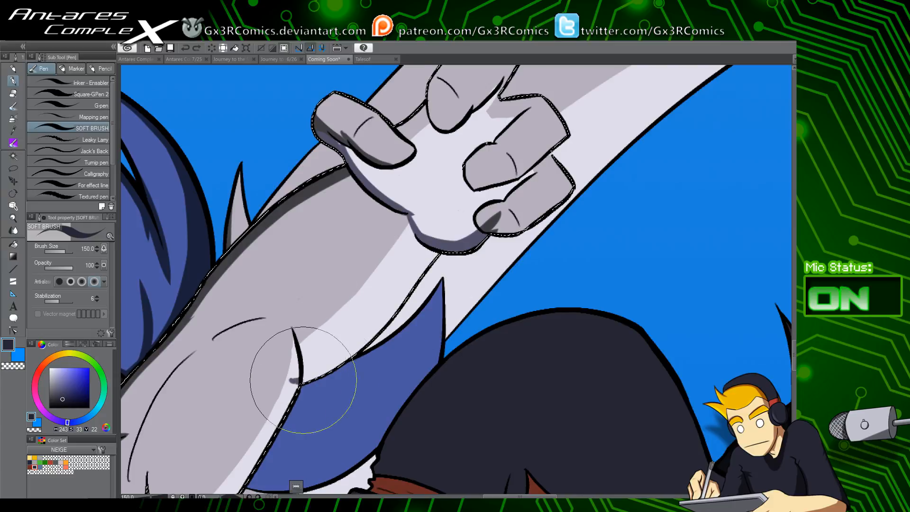
click(285, 384)
key(ctrl+z)
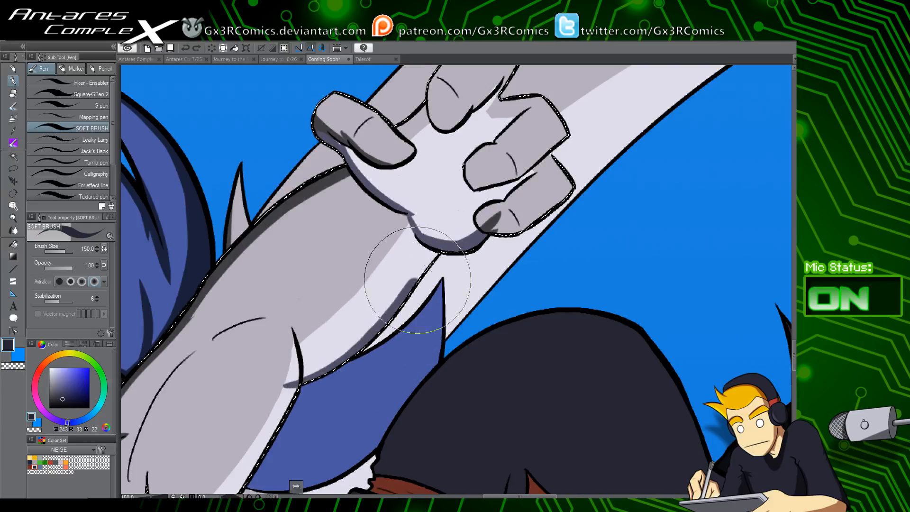
key(c)
Shade the arm's lower edge from the elbow crease down to the rounded tip over the orange garment
drag(295, 365, 378, 221)
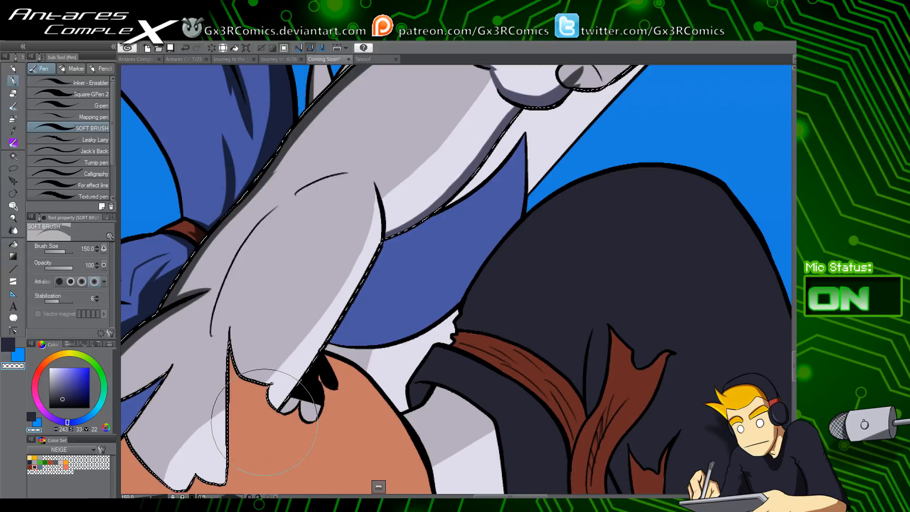
key(c)
drag(266, 418, 386, 240)
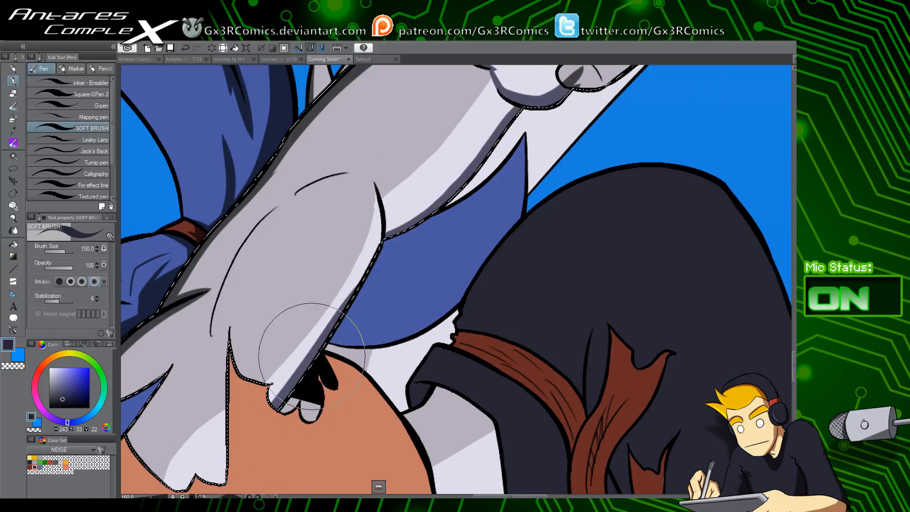
Select and shade the small pale tips beside the black gap, and reselect the arm to shade its tattered lower end
drag(376, 284, 419, 189)
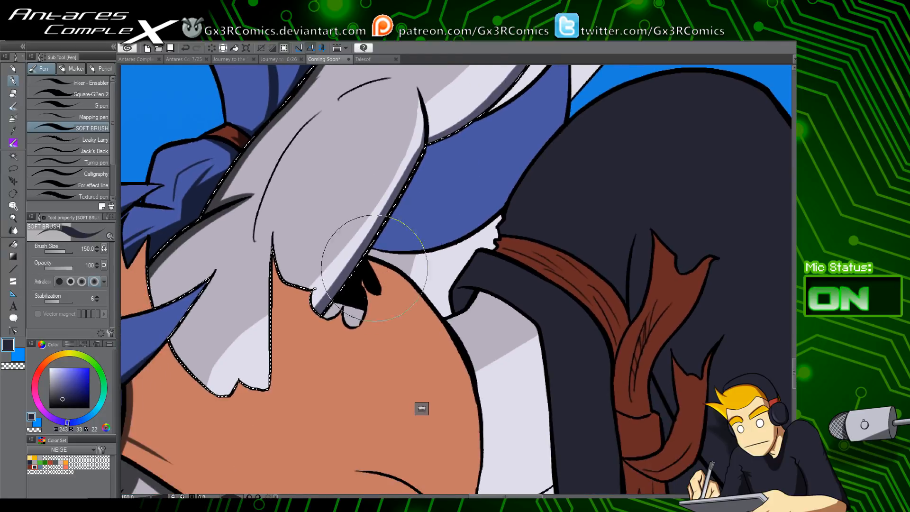
key(w)
click(357, 321)
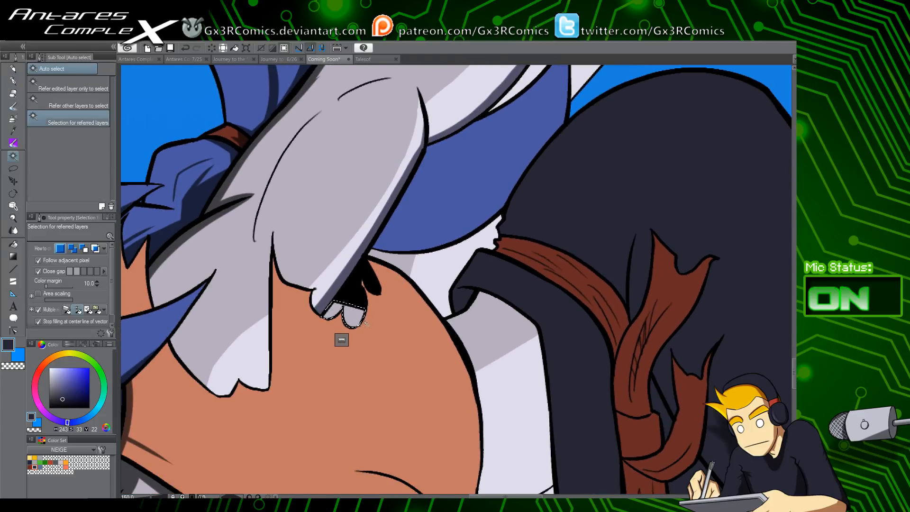
key(p)
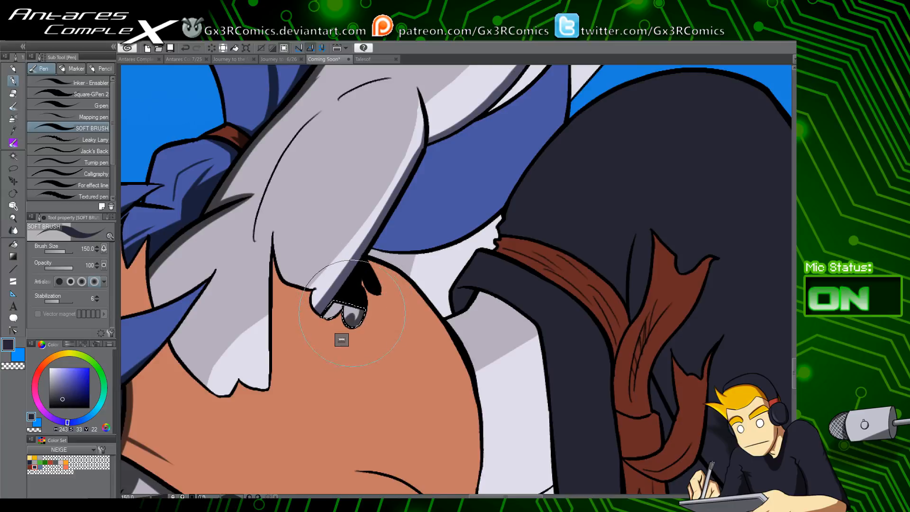
drag(312, 340, 371, 314)
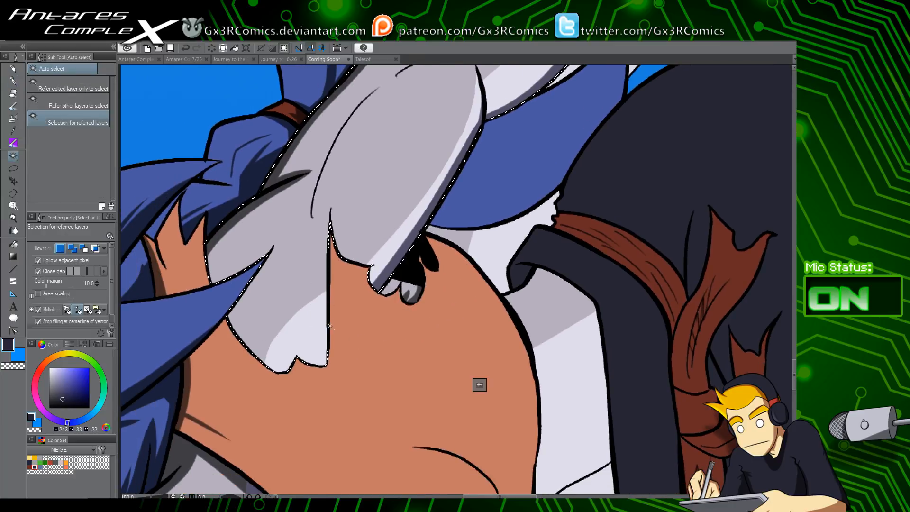
drag(306, 266, 351, 355)
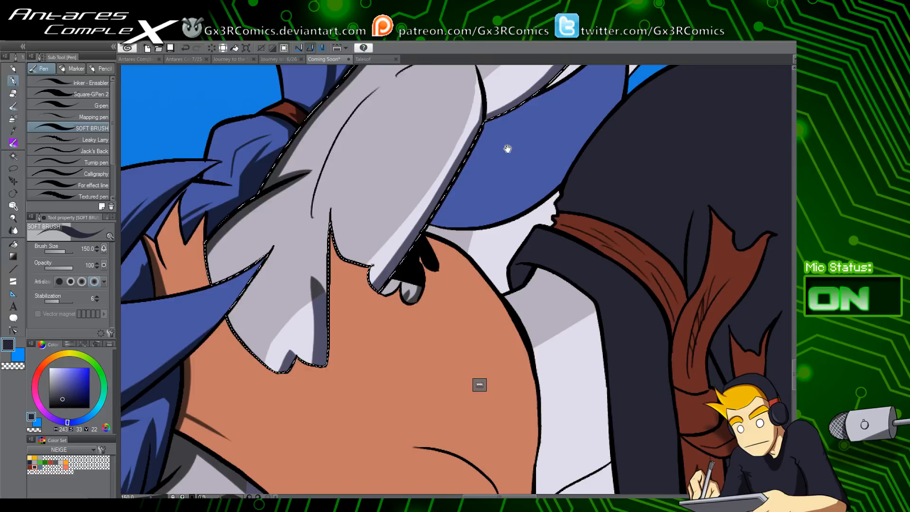
Select the blue hair lock beneath the arm and shade a broad band along its lower edge
drag(506, 147, 411, 284)
key(w)
click(425, 291)
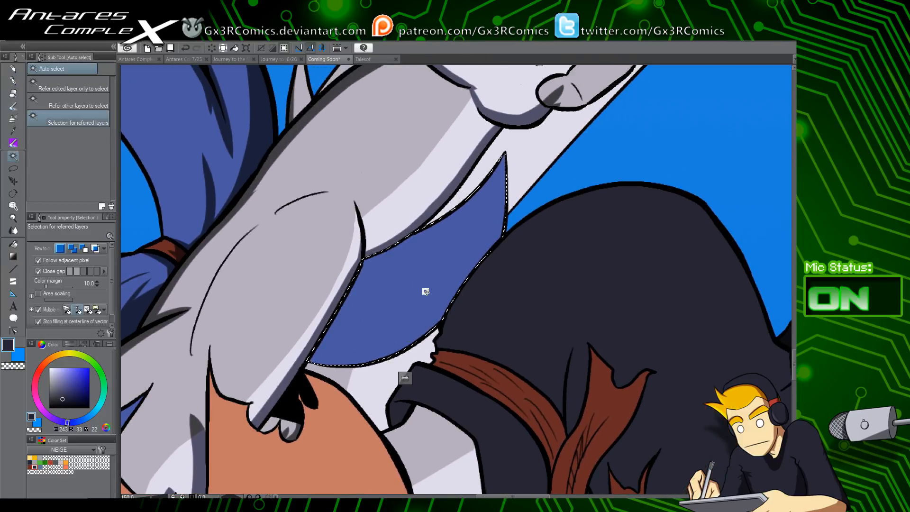
key(p)
drag(284, 351, 477, 315)
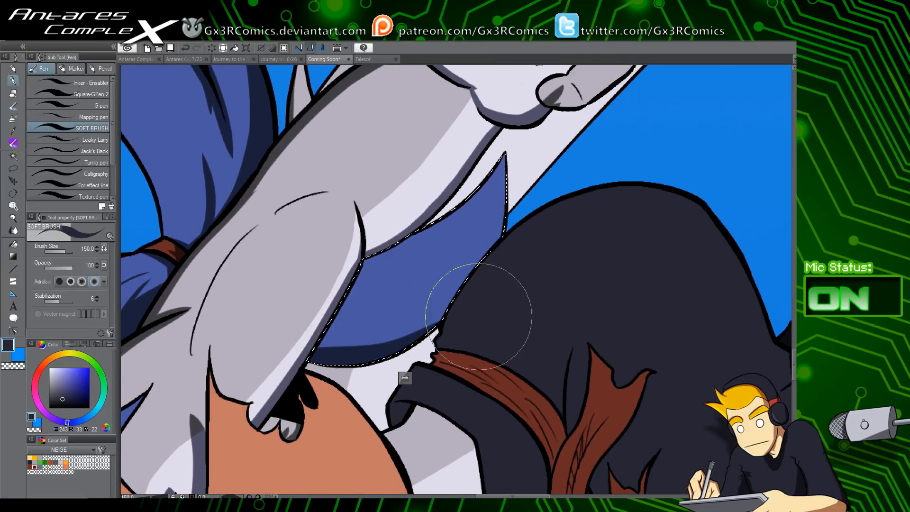
drag(301, 346, 534, 270)
mouse_move(284, 317)
mouse_down()
mouse_move(507, 296)
mouse_move(481, 300)
mouse_up()
drag(301, 280, 383, 308)
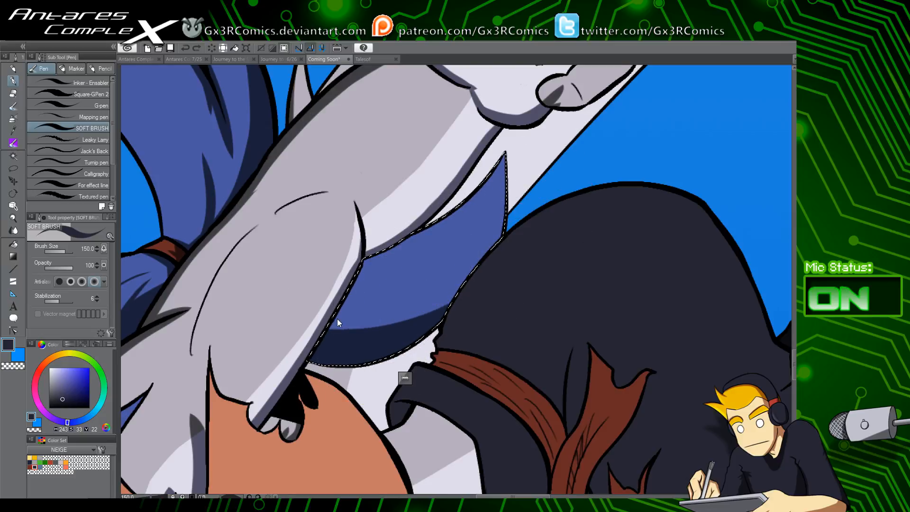
drag(298, 325, 432, 294)
key(ctrl+z)
key(ctrl+z)
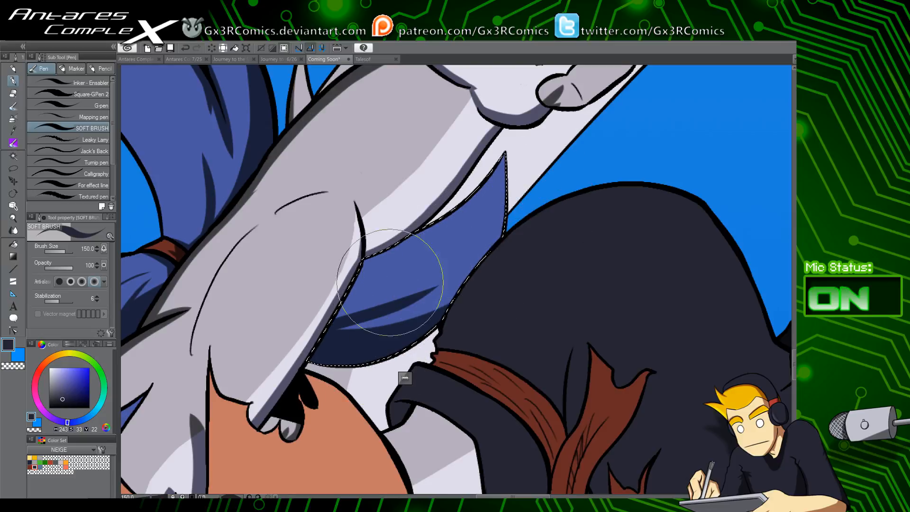
key(ctrl+z)
drag(311, 318, 427, 293)
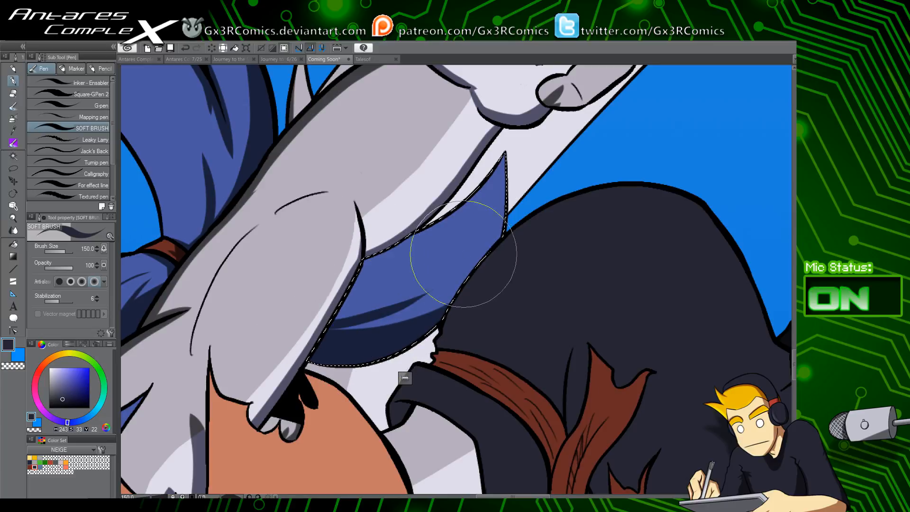
key(ctrl+z)
mouse_move(302, 326)
mouse_down()
mouse_move(433, 296)
mouse_move(467, 248)
mouse_up()
key(ctrl+z)
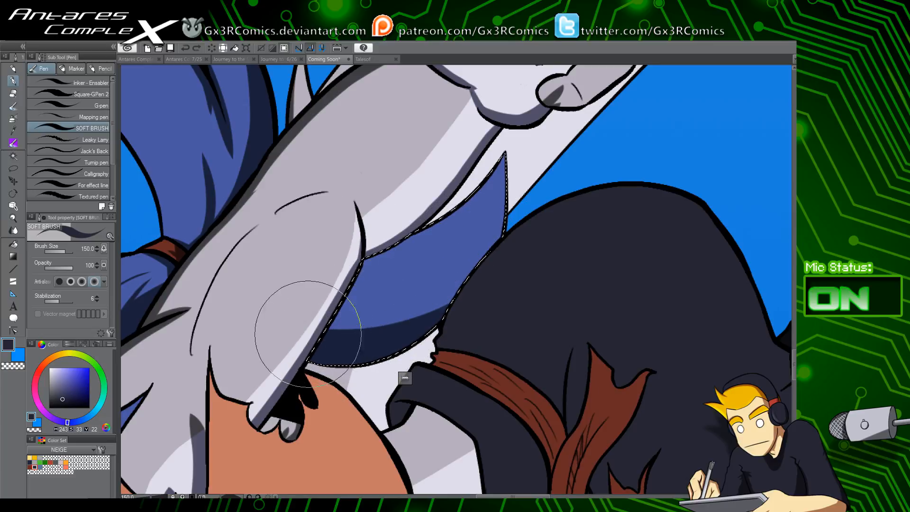
Add a pointed fold shadow to the blue hair lock and blend it into a rounded shadow along the arm's edge
drag(307, 325, 436, 298)
drag(331, 285, 353, 325)
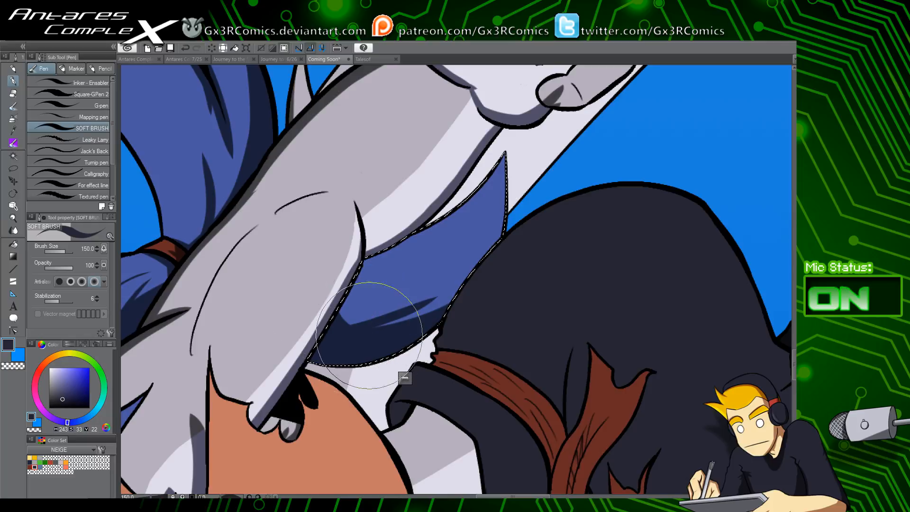
drag(356, 267, 380, 308)
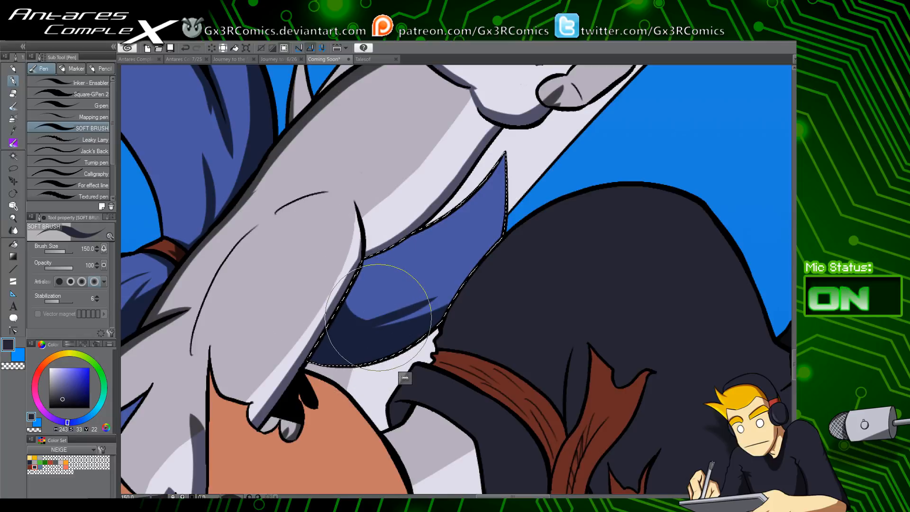
drag(350, 277, 374, 304)
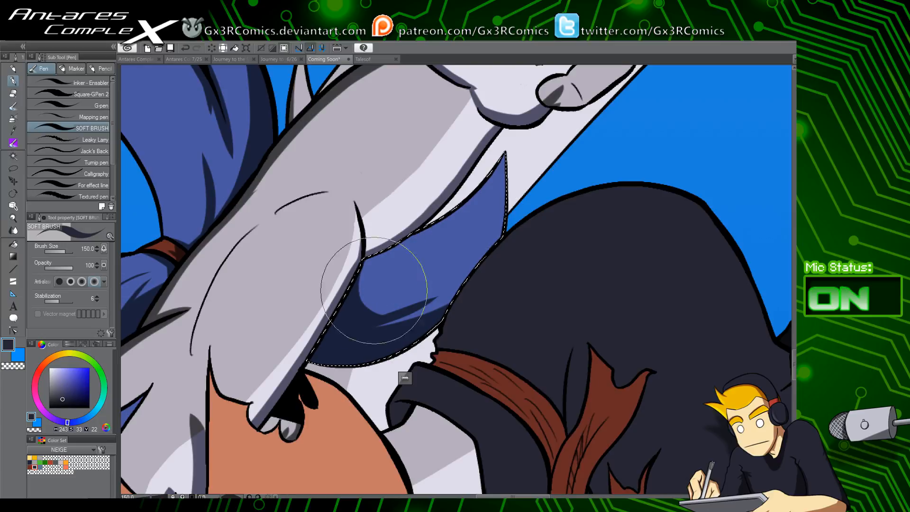
Reselect the arm and hand, clear the little finger's tip shadow with transparent colour, and shade that finger's lower edge instead
drag(438, 252, 387, 337)
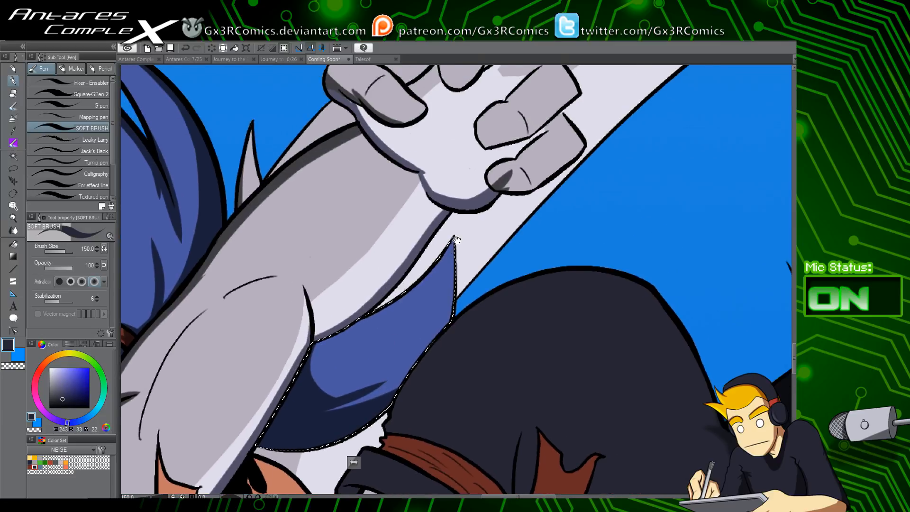
mouse_move(456, 239)
mouse_down()
mouse_move(317, 367)
mouse_move(364, 323)
mouse_up()
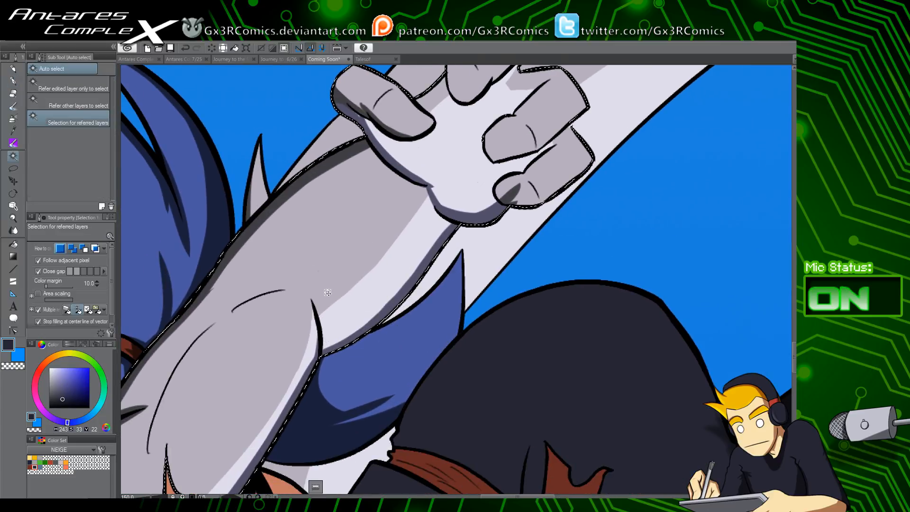
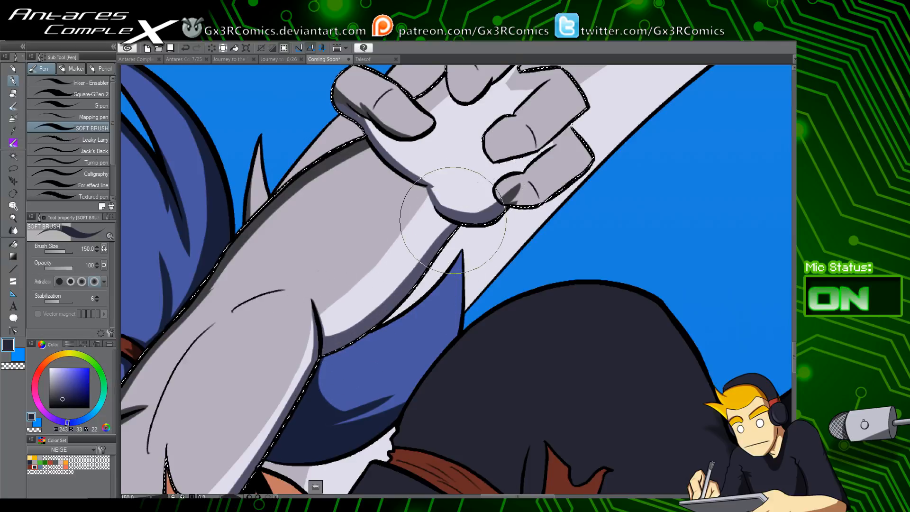
drag(462, 202, 386, 317)
key(w)
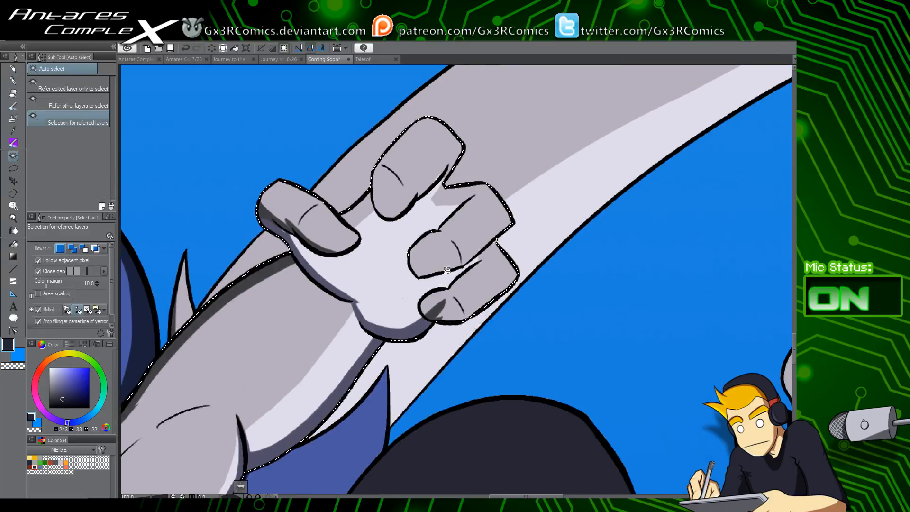
key(p)
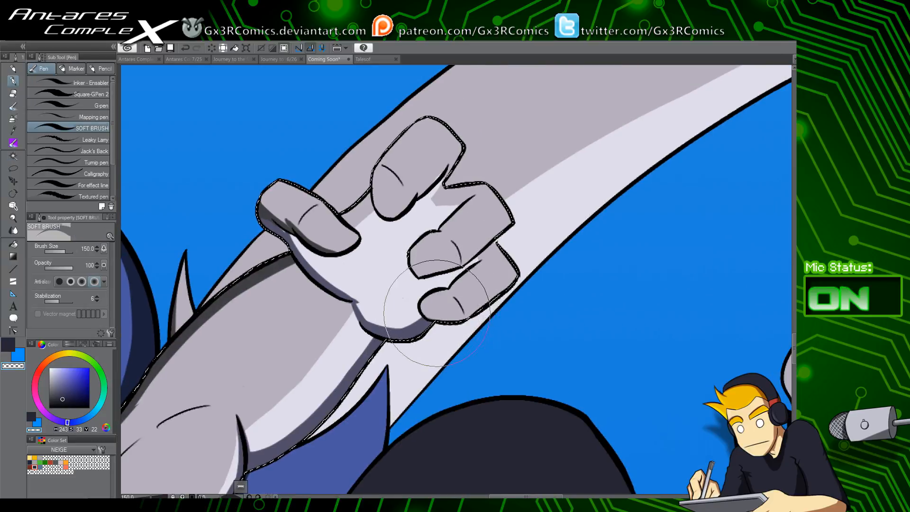
key(c)
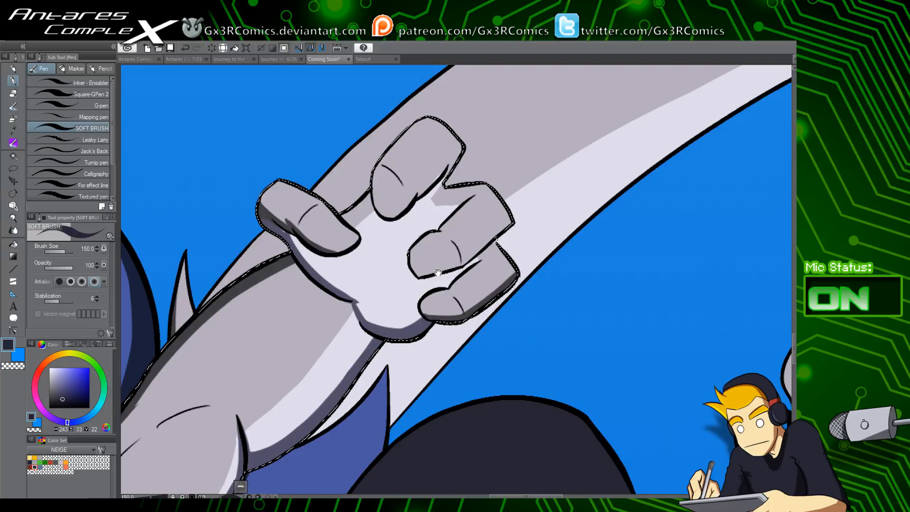
Shade the underside of the finger above the little finger and the gap between them, trimming with transparent colour
drag(437, 272, 418, 277)
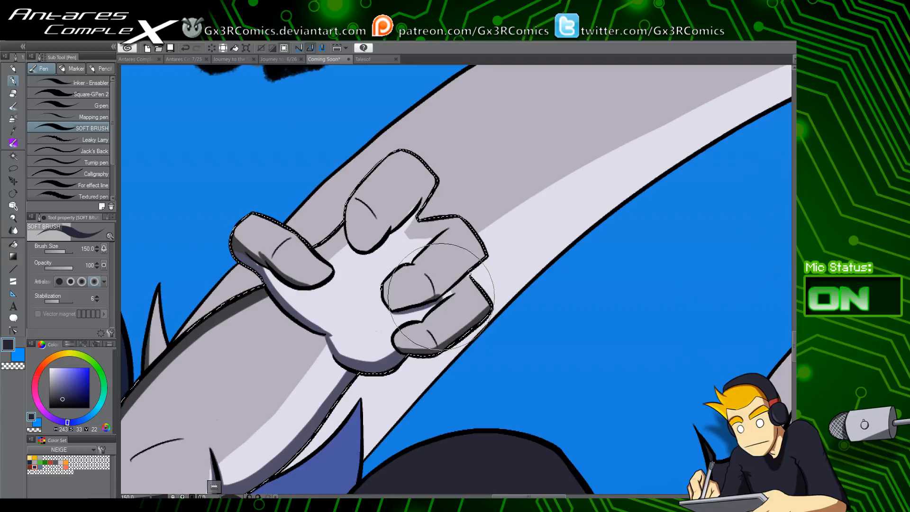
key(c)
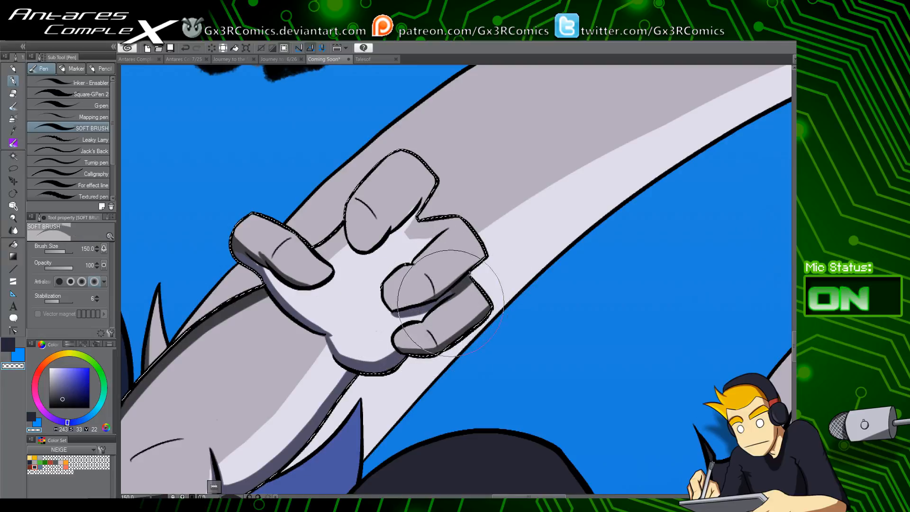
key(c)
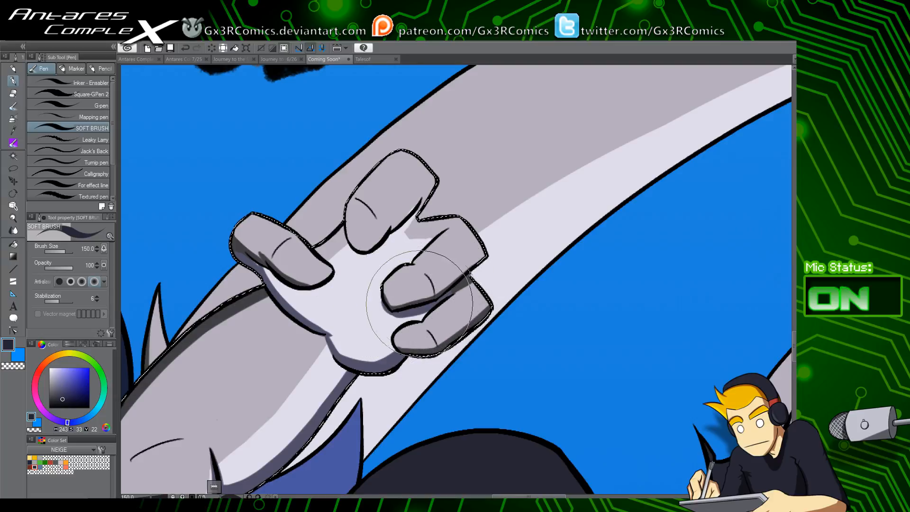
Extend the palm's shadow into a pointed crease below the thumb and touch up the shading on the thumb and curled fingers
scroll(427, 219, up, 2)
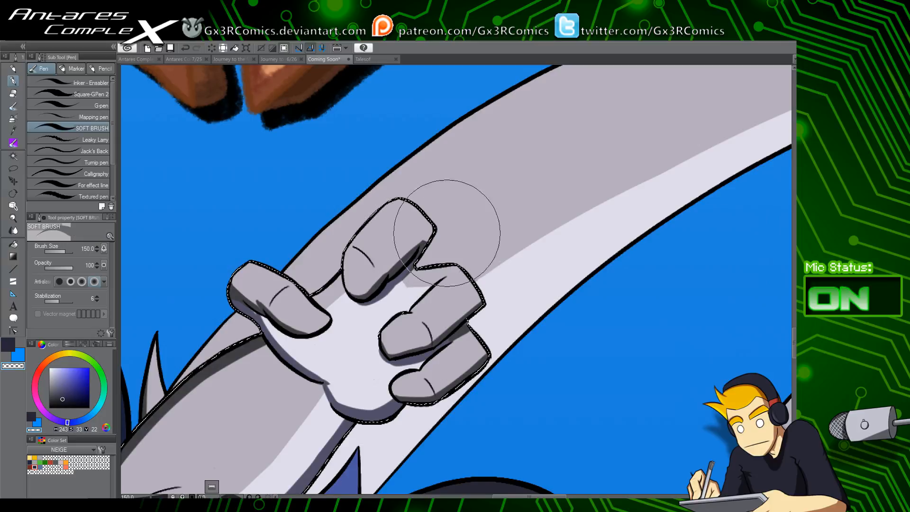
drag(263, 317, 282, 210)
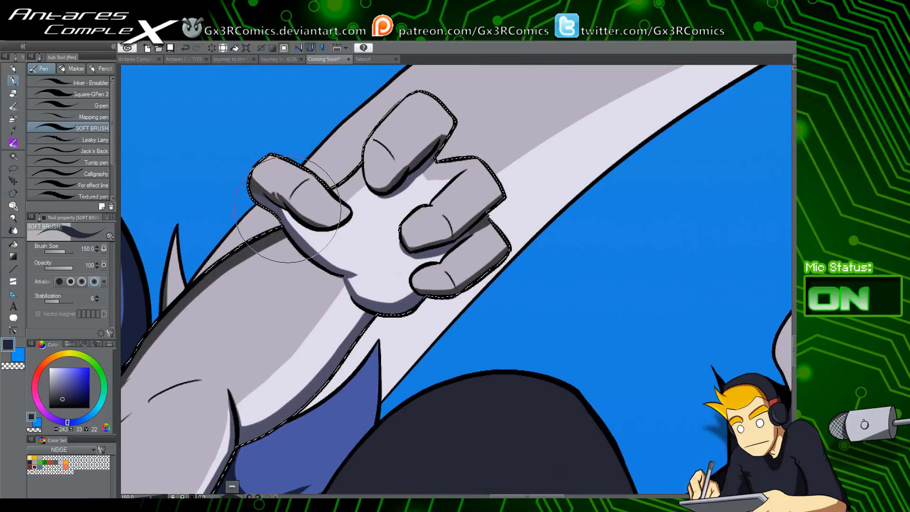
key(ctrl+z)
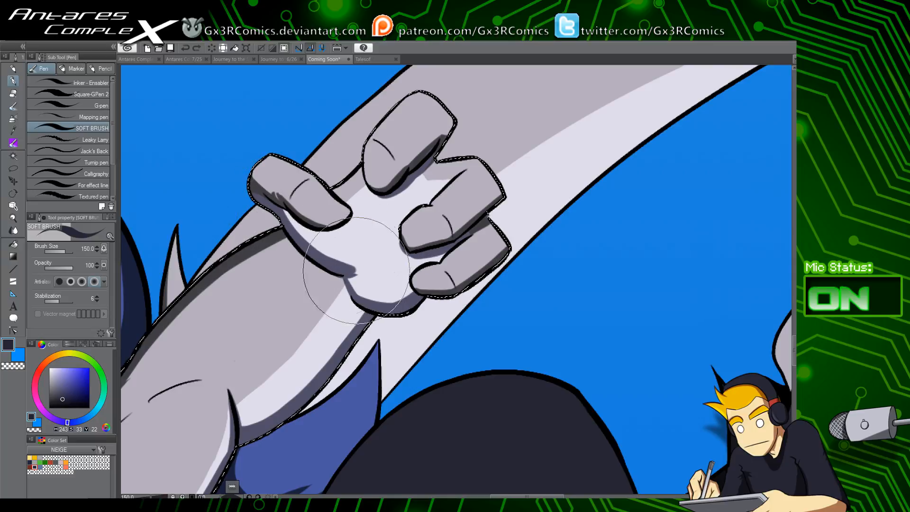
mouse_move(304, 234)
mouse_down()
mouse_move(342, 271)
mouse_move(364, 270)
mouse_up()
key(c)
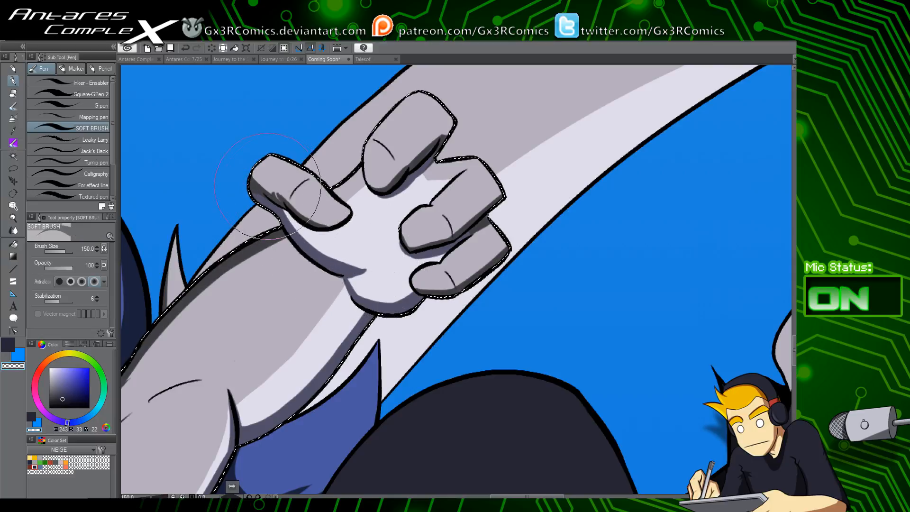
key(c)
key(c)
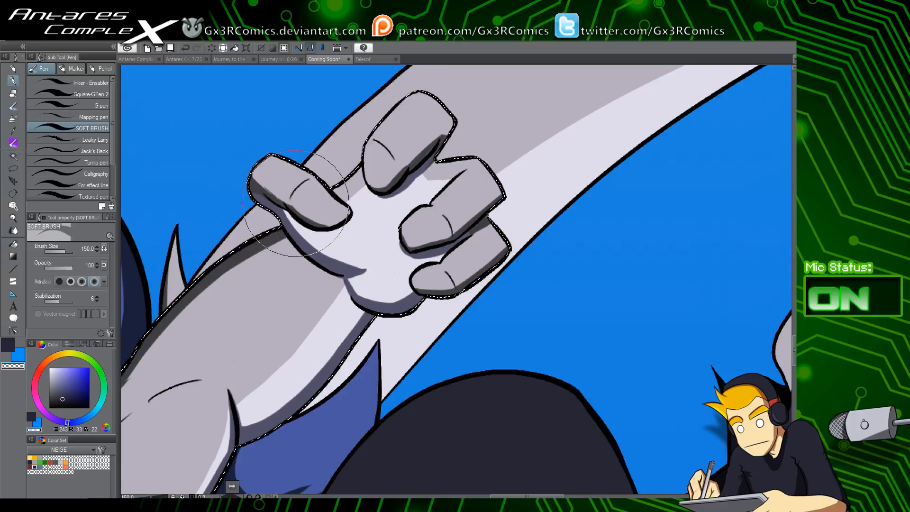
key(c)
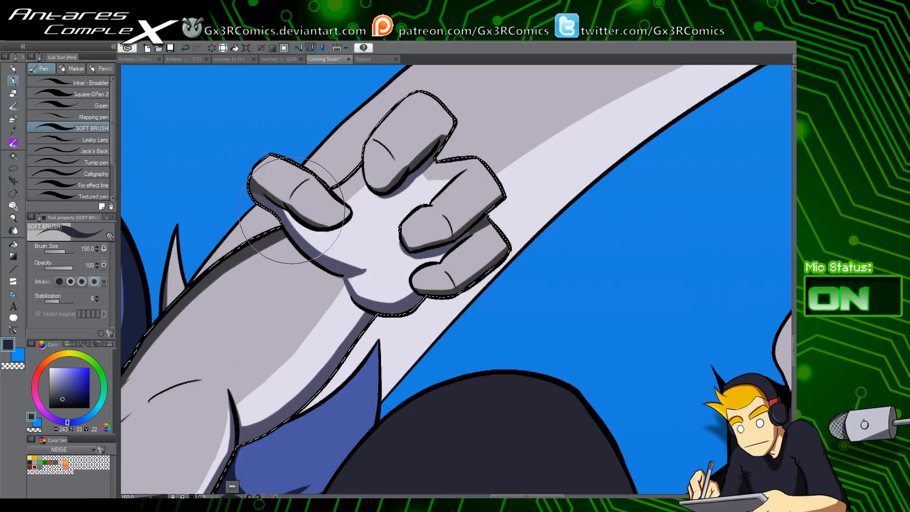
drag(434, 221, 399, 274)
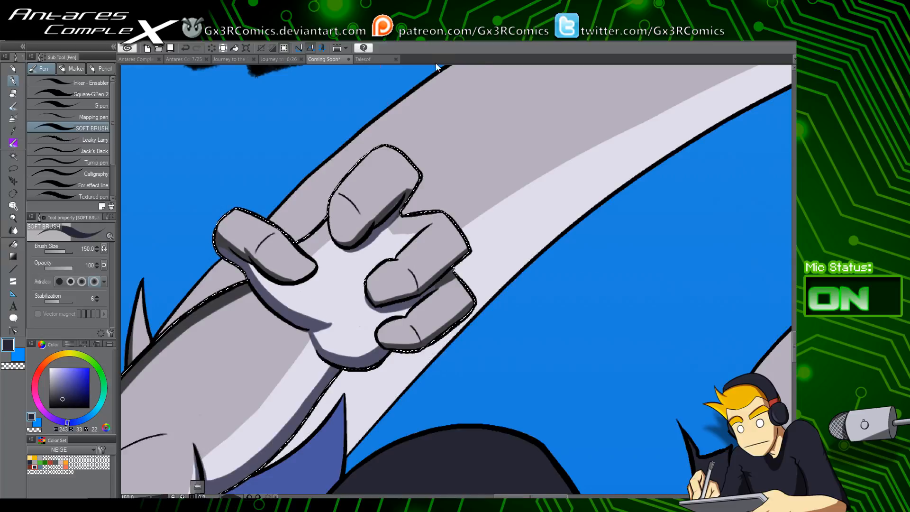
drag(460, 241, 477, 189)
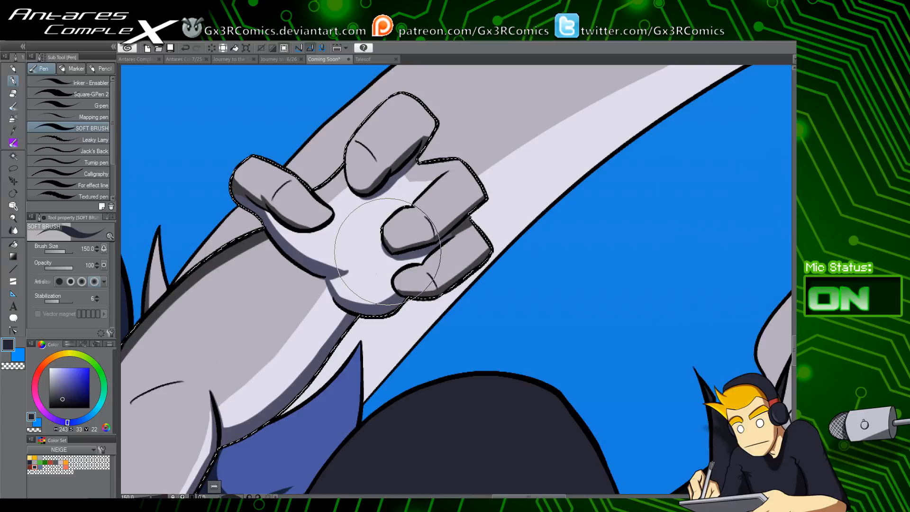
drag(393, 248, 432, 237)
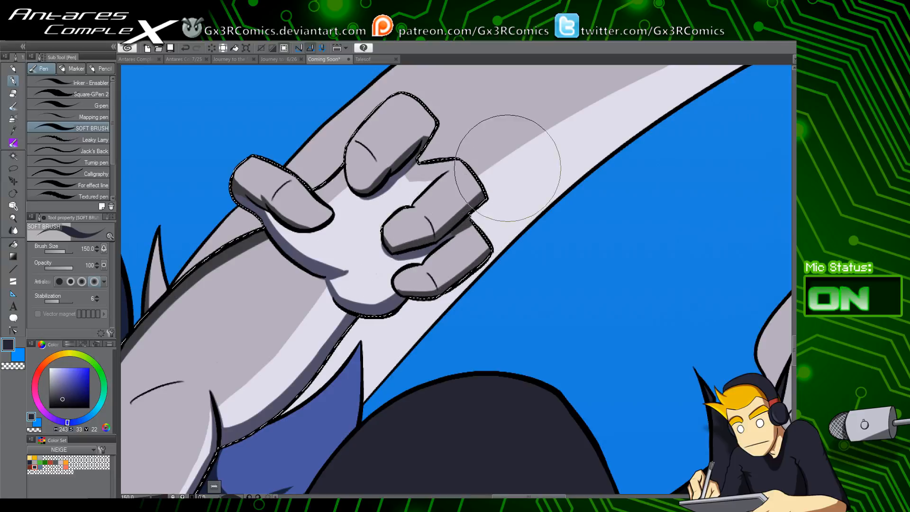
Select the blue hair lock beneath the arm and shade a narrow band along its outer edge beside the dark trousers
drag(417, 331, 462, 217)
drag(374, 320, 408, 268)
key(w)
click(345, 302)
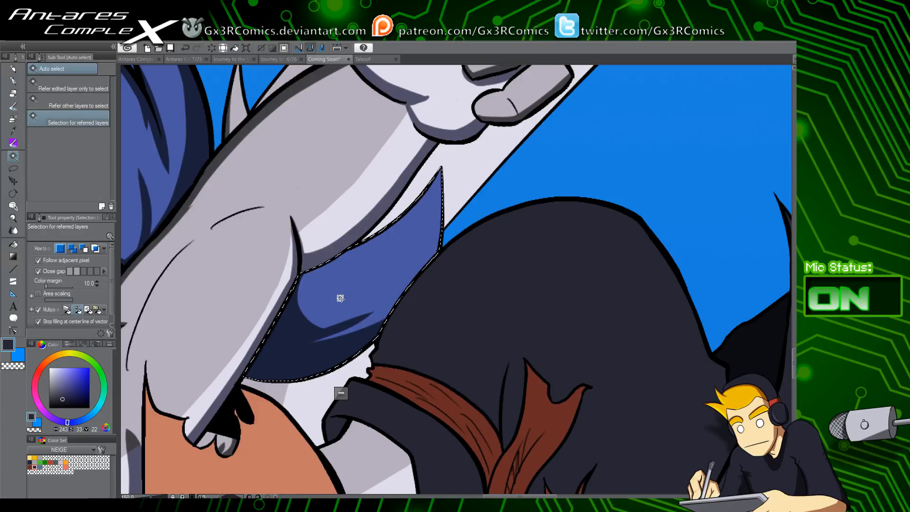
key(p)
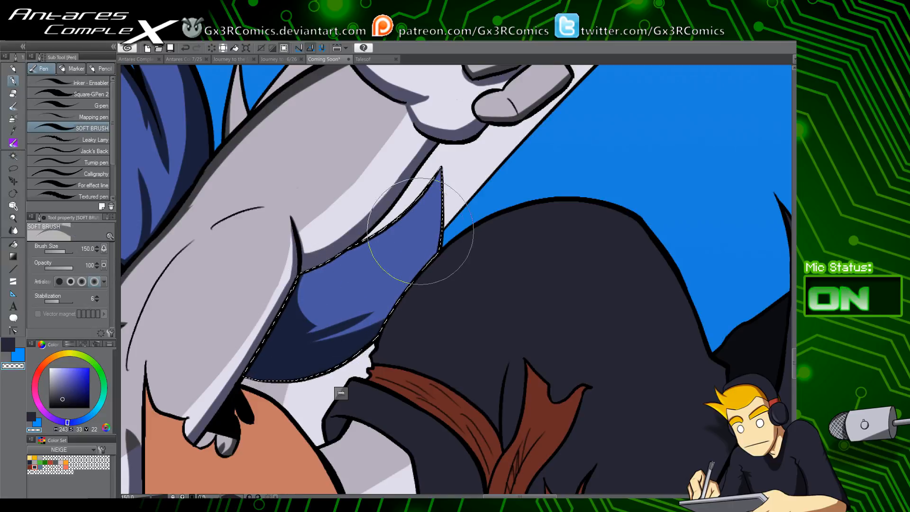
key(c)
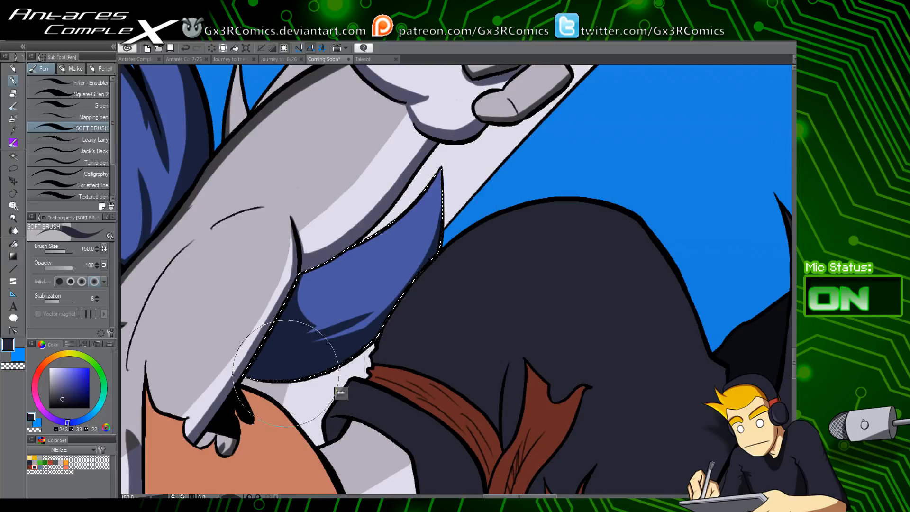
Select the long tail behind the hand, enlarge the soft brush to 250, and shade a tapering band along the tail's lower edge
drag(381, 307, 282, 444)
key(w)
click(373, 297)
drag(403, 263, 380, 288)
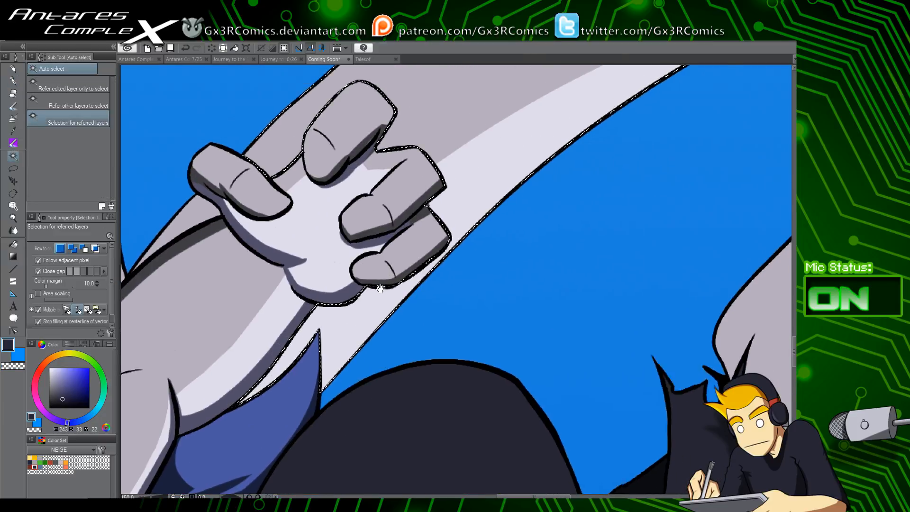
scroll(380, 288, down, 5)
key(p)
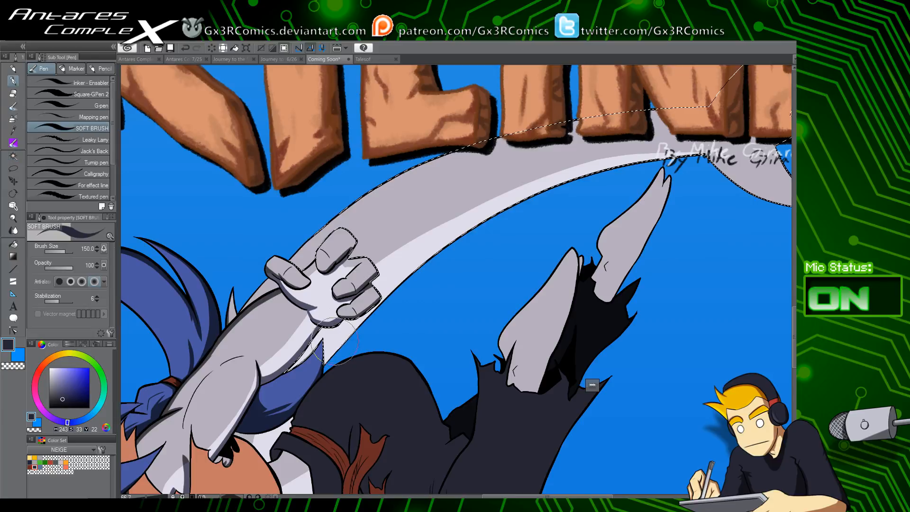
key(])
key(])
key(])
mouse_move(297, 398)
mouse_down()
mouse_move(553, 189)
mouse_move(274, 397)
mouse_move(425, 241)
mouse_move(678, 135)
mouse_up()
drag(369, 300, 487, 207)
mouse_move(298, 367)
mouse_down()
mouse_move(537, 185)
mouse_move(737, 163)
mouse_up()
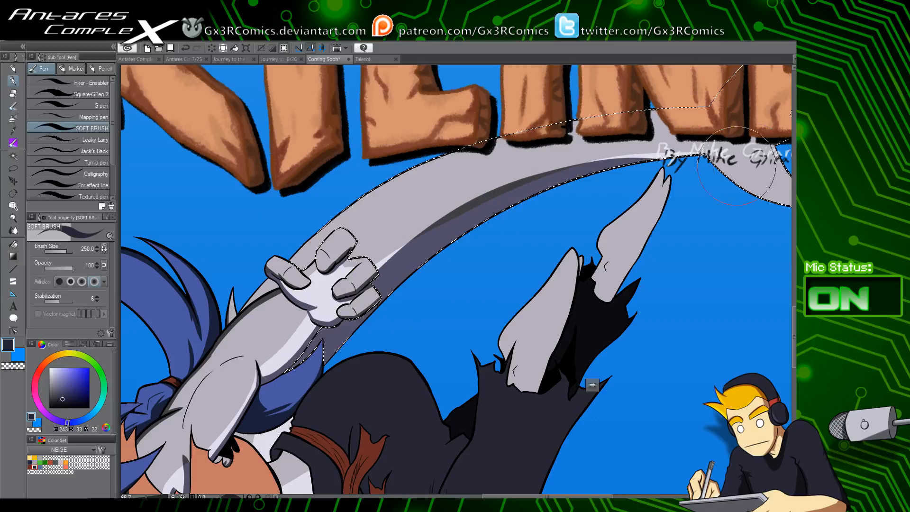
key(ctrl+z)
mouse_move(274, 394)
mouse_down()
mouse_move(388, 272)
mouse_move(611, 169)
mouse_move(725, 163)
mouse_up()
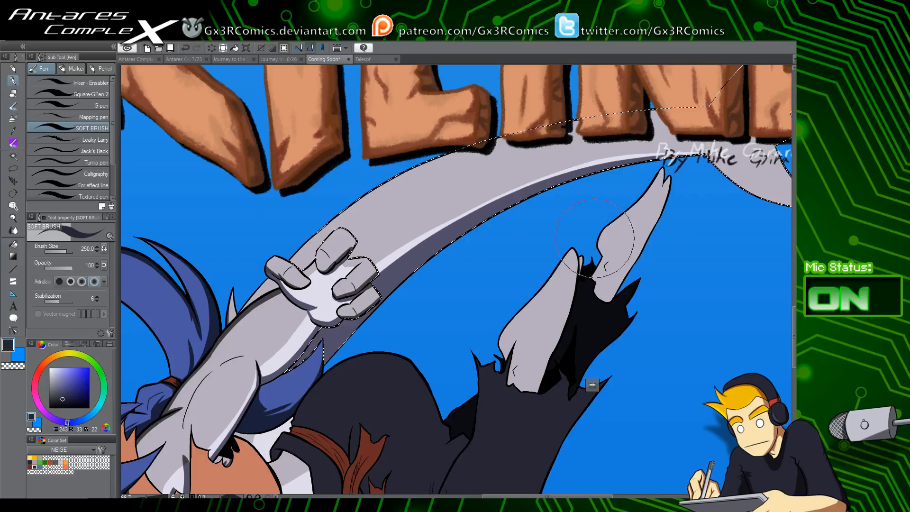
Shade a thin band along the lower edge of the tail's downward-pointing fin
drag(579, 252, 434, 326)
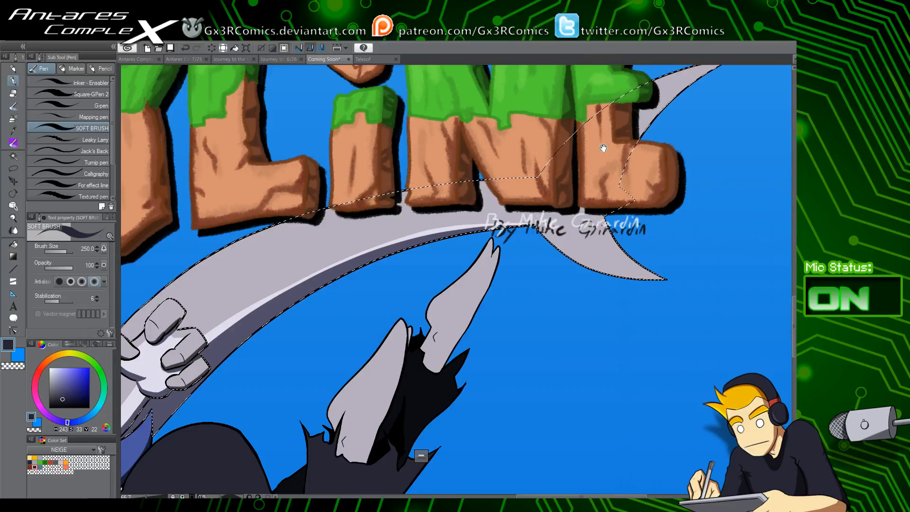
drag(604, 147, 505, 193)
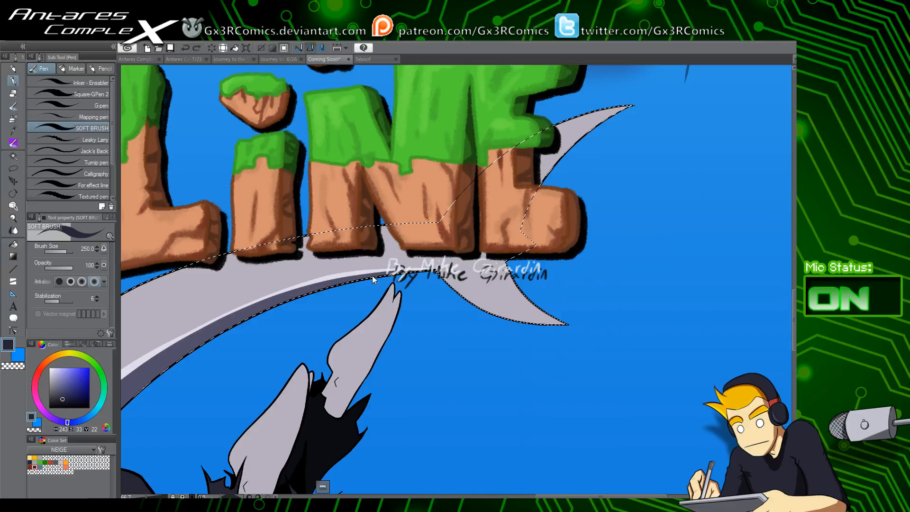
key(c)
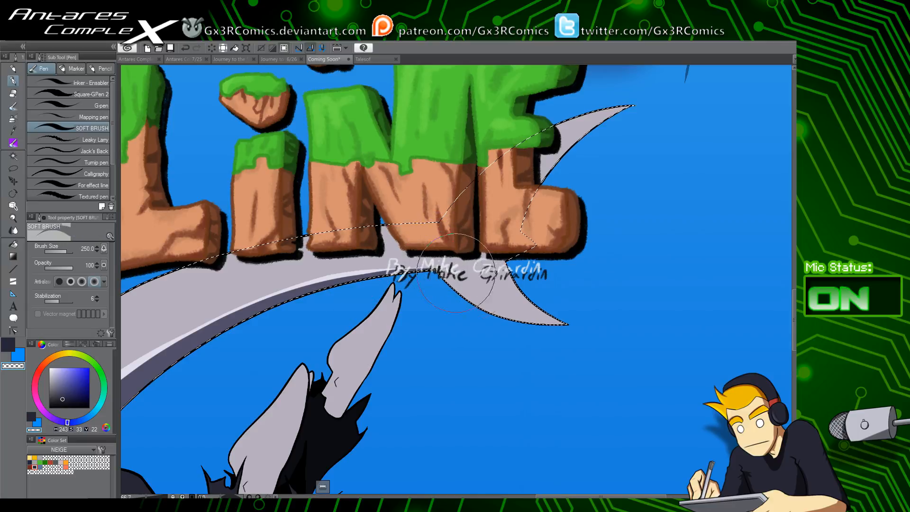
key(c)
drag(439, 267, 498, 315)
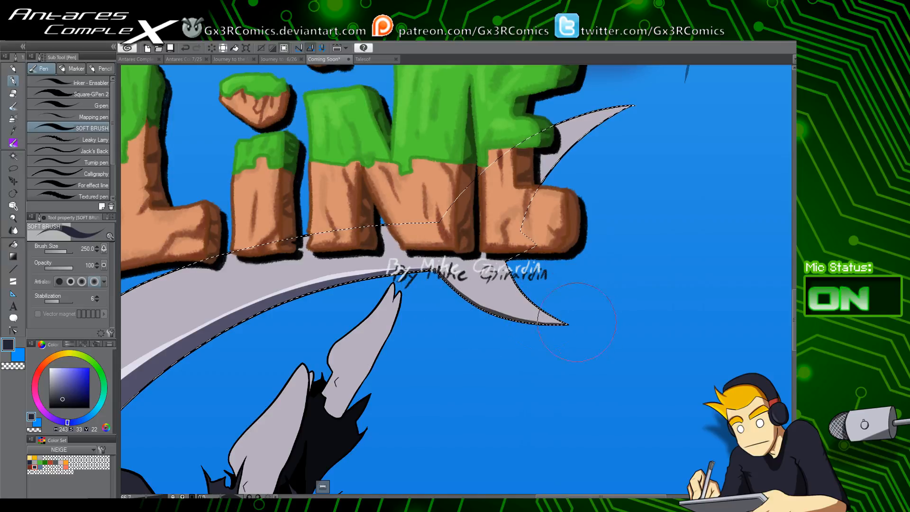
Select the orange garment and shade its rounded lower edge, carrying the shadow up along the fold and around the notch beside it
drag(451, 304, 411, 365)
drag(409, 312, 481, 169)
key(w)
click(402, 347)
scroll(390, 371, up, 3)
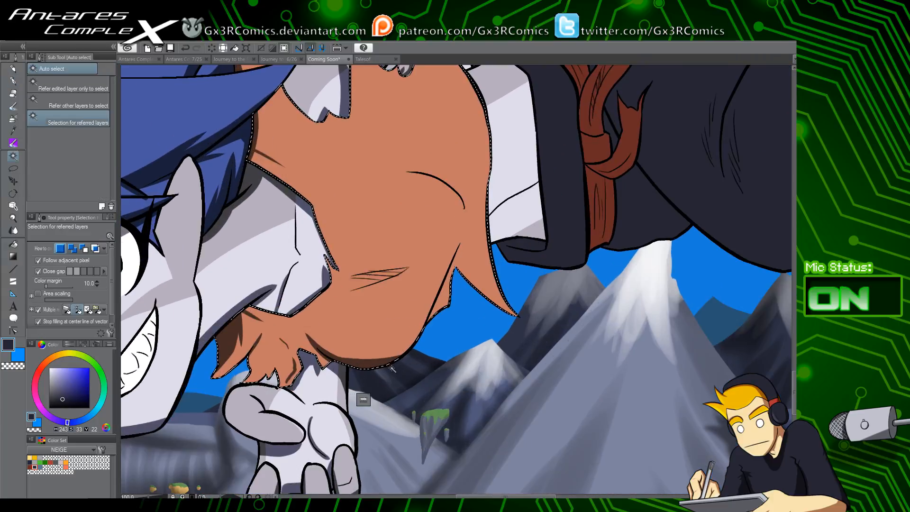
key(p)
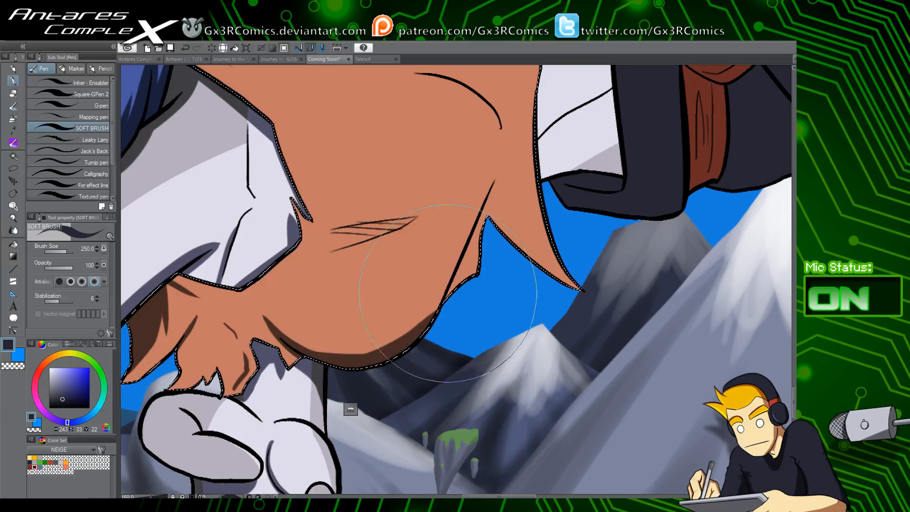
drag(387, 361, 474, 205)
key(ctrl+z)
mouse_move(367, 364)
mouse_down()
mouse_move(421, 327)
mouse_move(501, 150)
mouse_up()
key(ctrl+z)
drag(399, 356, 506, 162)
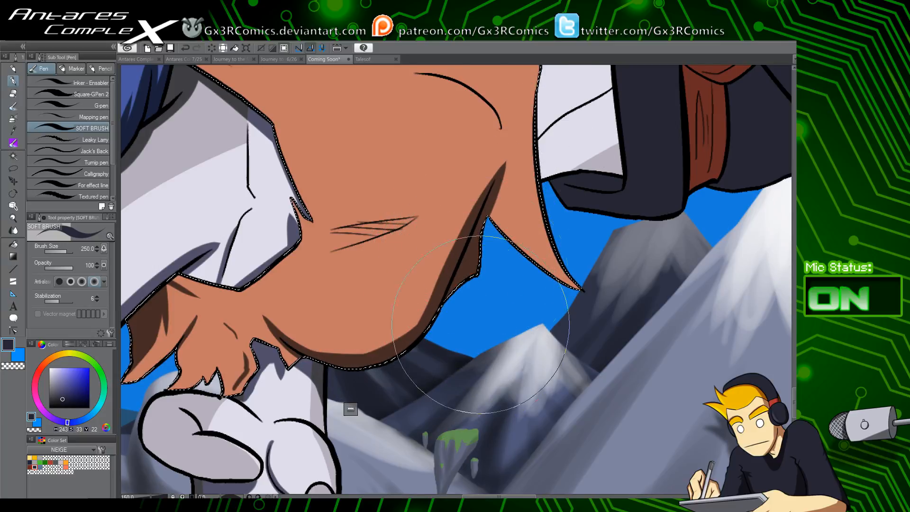
drag(506, 262, 466, 360)
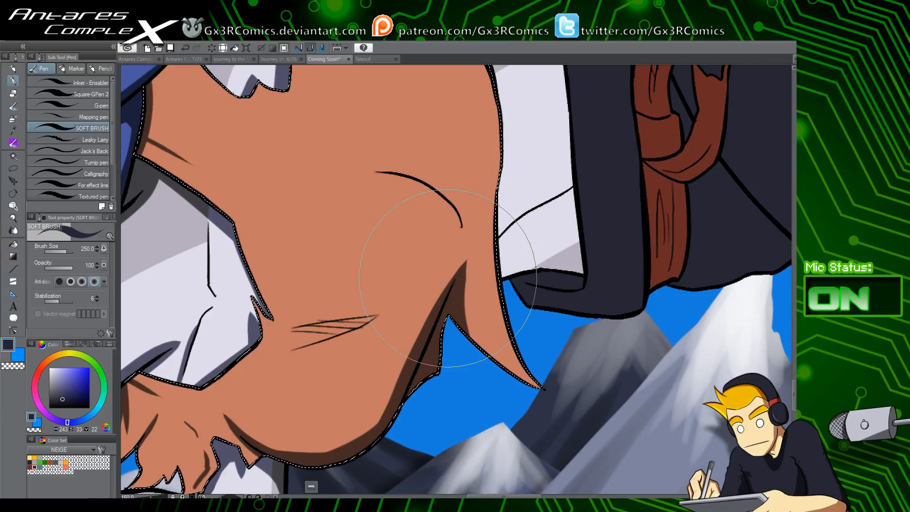
Add a thin tapered shadow over the small wrinkle lines in the middle of the orange garment
drag(448, 278, 537, 264)
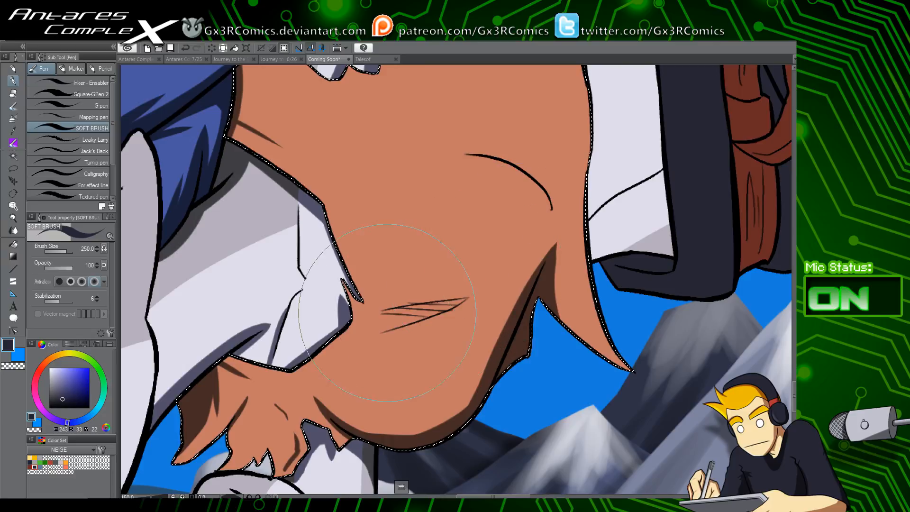
drag(371, 316, 440, 300)
key(ctrl+z)
drag(370, 317, 471, 295)
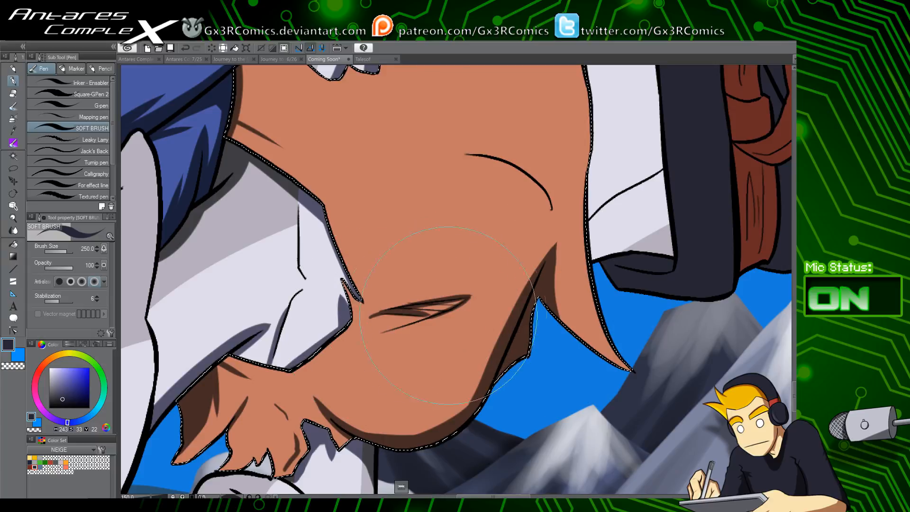
Shade along the orange garment's curved fold line, join it to the lower fold shadow, and clear the selection
drag(355, 211, 337, 404)
drag(520, 353, 480, 269)
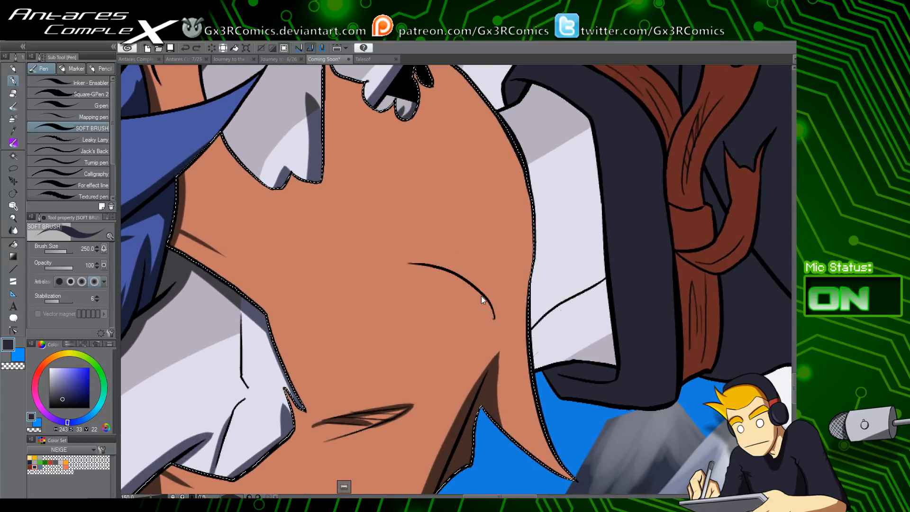
mouse_move(399, 264)
mouse_down()
mouse_move(487, 350)
mouse_move(478, 373)
mouse_move(413, 264)
mouse_move(489, 355)
mouse_move(478, 376)
mouse_move(401, 263)
mouse_move(495, 334)
mouse_move(492, 372)
mouse_up()
key(ctrl+z)
key(ctrl+z)
mouse_move(494, 320)
mouse_down()
mouse_move(474, 381)
mouse_move(488, 310)
mouse_up()
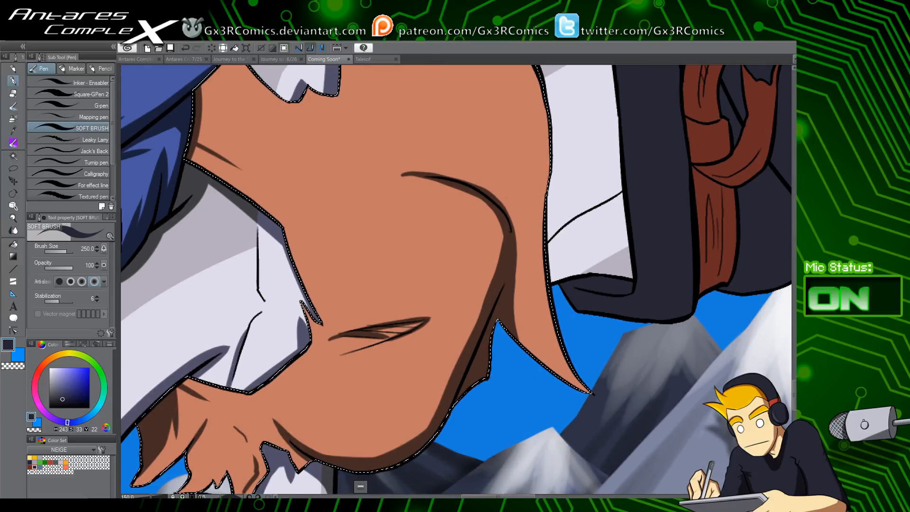
key(m)
key(ctrl+d)
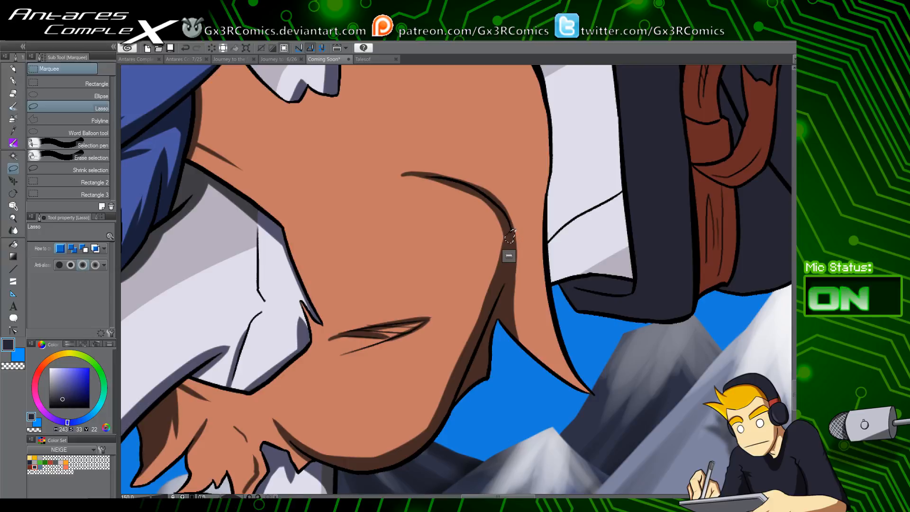
Select the pale panel between the orange garment and dark clothing, and shade the area below its crease line
key(w)
click(586, 249)
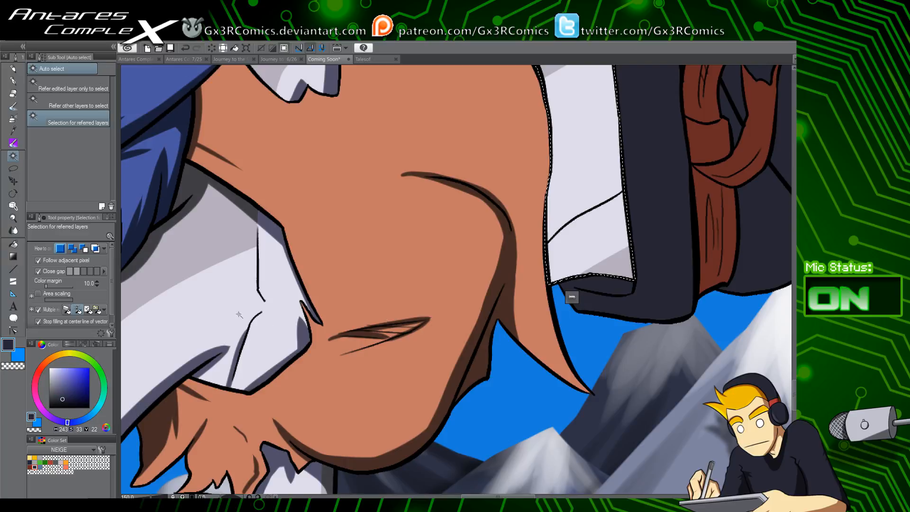
key(p)
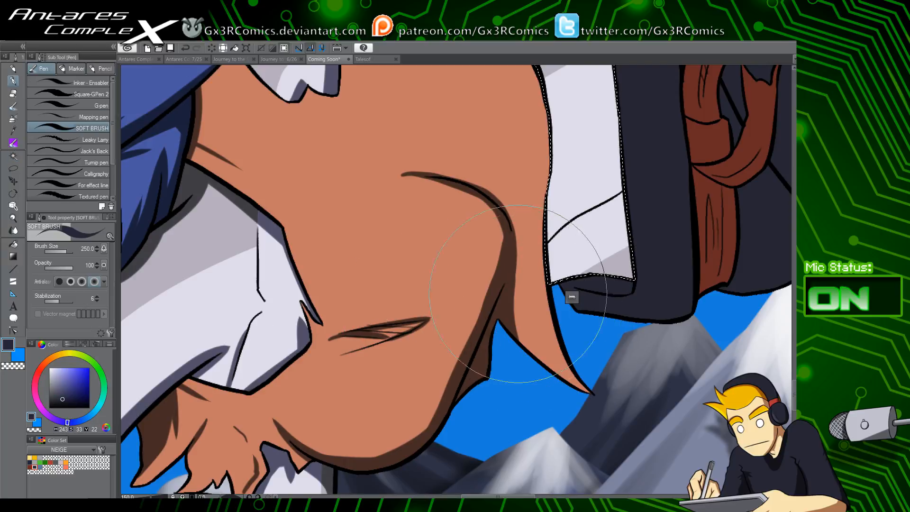
drag(521, 330, 689, 267)
drag(498, 322, 739, 214)
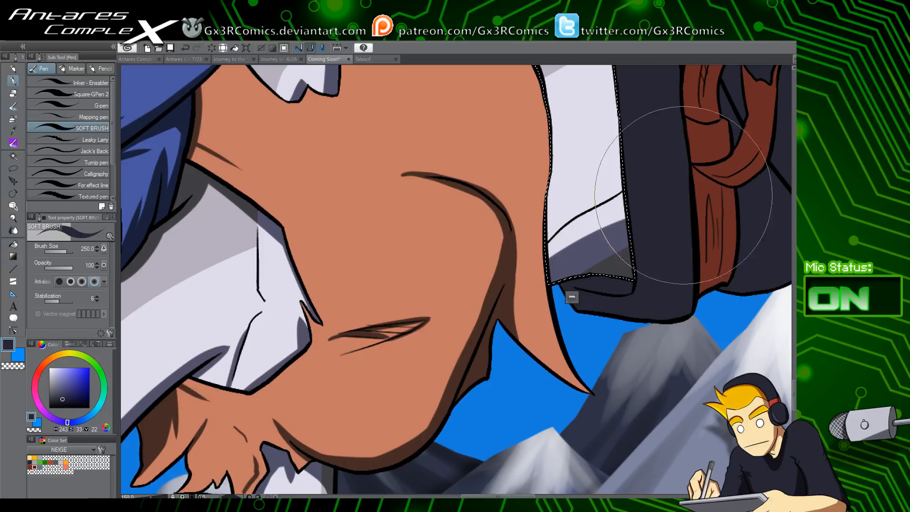
drag(552, 249, 673, 165)
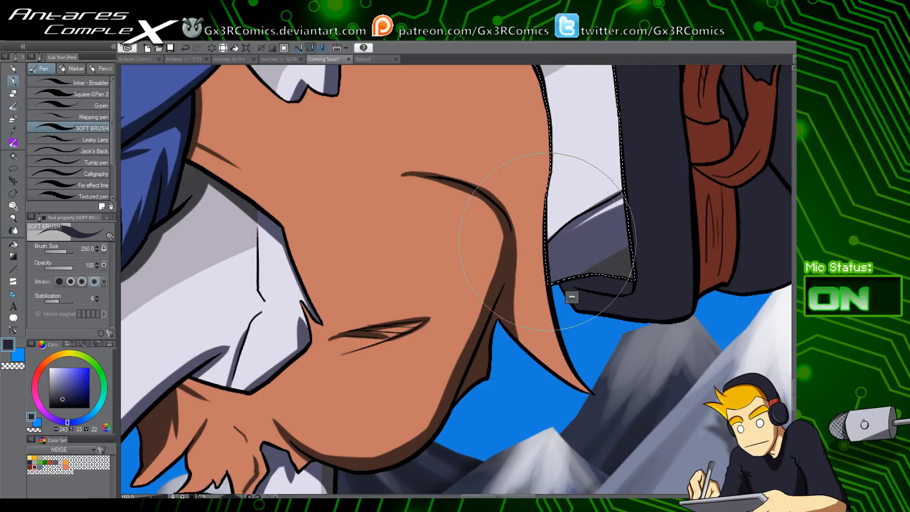
Shade the pale panel's upper corner and a narrow strip along its edge beside the dark clothing
mouse_move(540, 249)
mouse_down()
mouse_move(646, 180)
mouse_move(503, 342)
mouse_up()
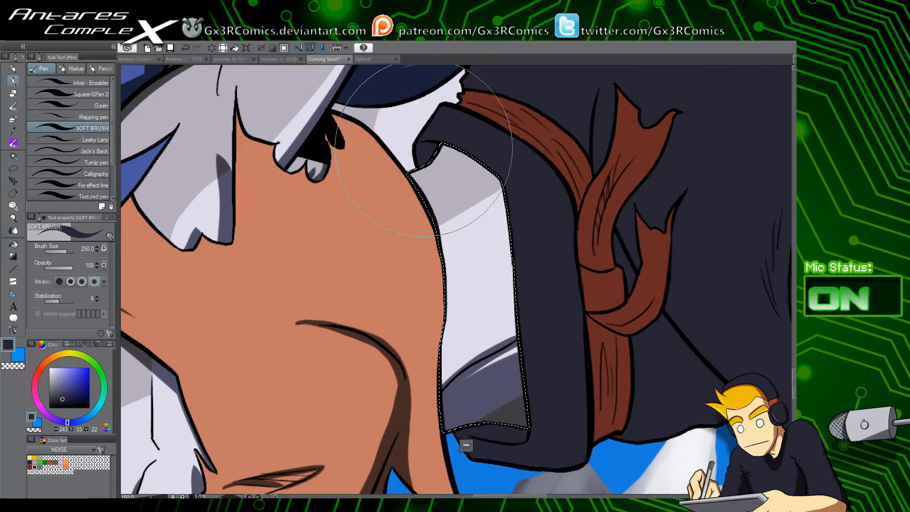
drag(476, 81, 514, 107)
mouse_move(493, 189)
mouse_down()
mouse_move(512, 356)
mouse_move(513, 319)
mouse_move(513, 343)
mouse_up()
key(ctrl+z)
drag(475, 231, 447, 354)
key(w)
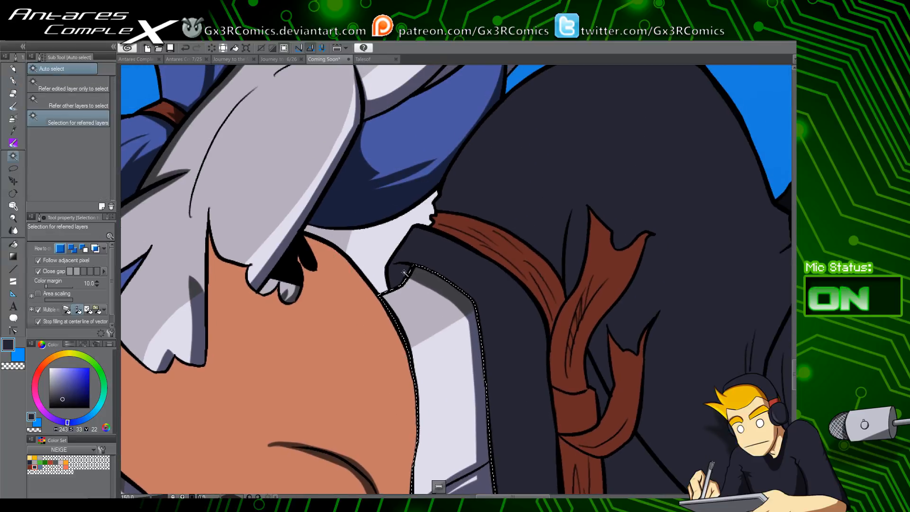
Select the small underside of the dark trim's folded upper end, shade it with the soft brush, and clear the selection
click(402, 273)
key(p)
drag(418, 258, 411, 298)
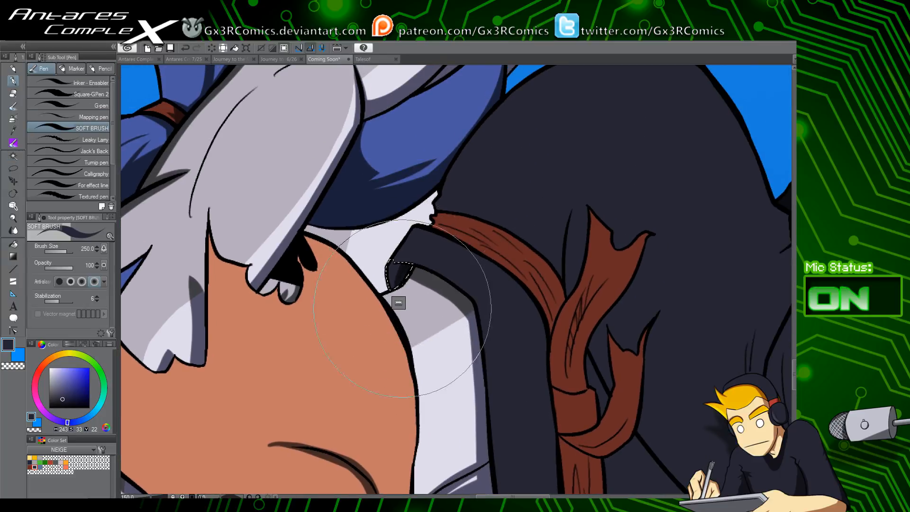
key(ctrl+d)
Select the long dark trim band beside the pale panel and shade the corner at its folded upper end
drag(471, 309, 452, 291)
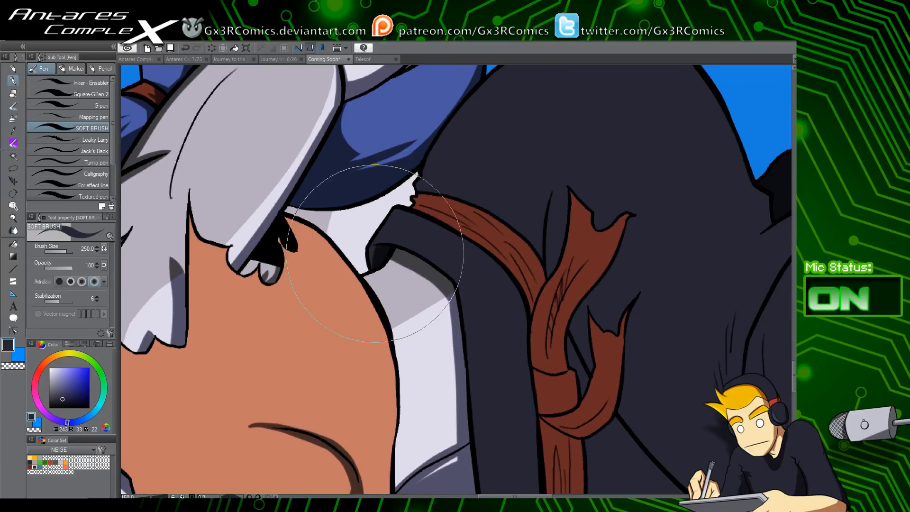
key(w)
click(398, 232)
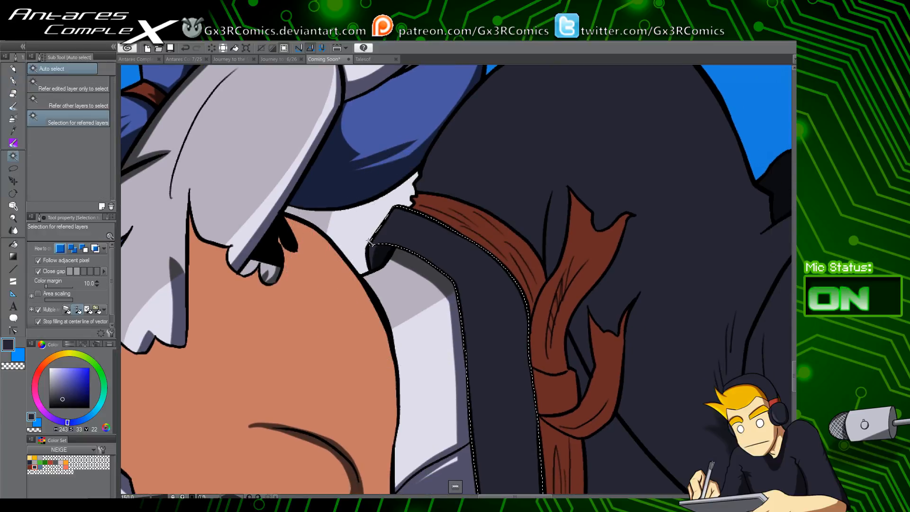
key(p)
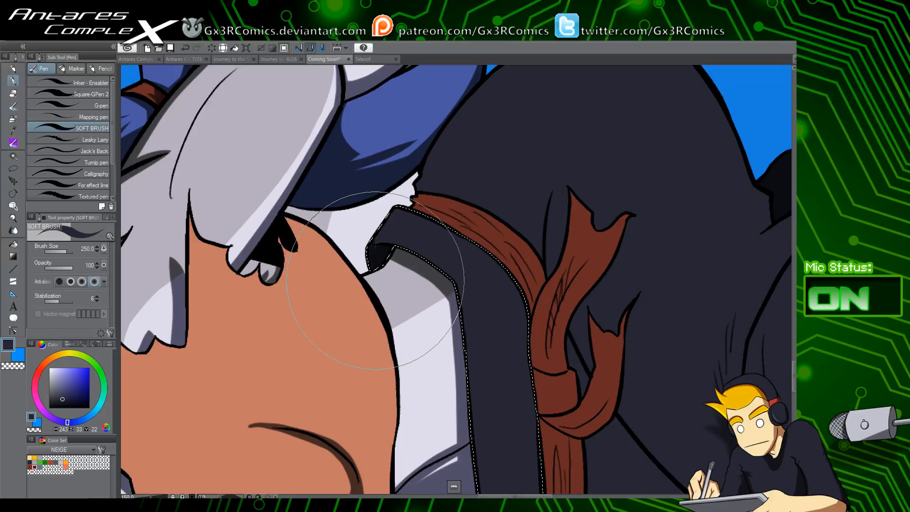
drag(386, 239, 401, 222)
Shade the dark trim's lower fold and outer corner beside the red sash, cleaning the shadow edge with transparent colour
drag(480, 286, 421, 123)
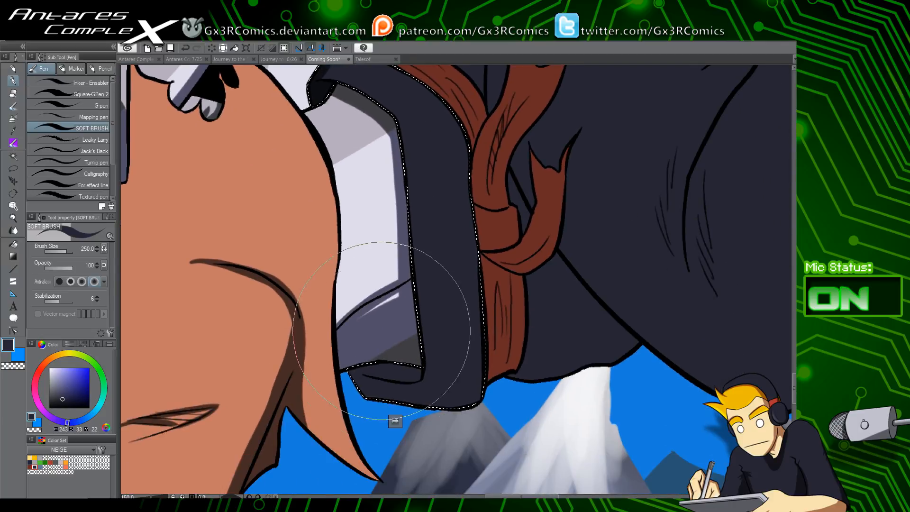
mouse_move(366, 367)
mouse_down()
mouse_move(416, 373)
mouse_move(365, 367)
mouse_move(420, 363)
mouse_up()
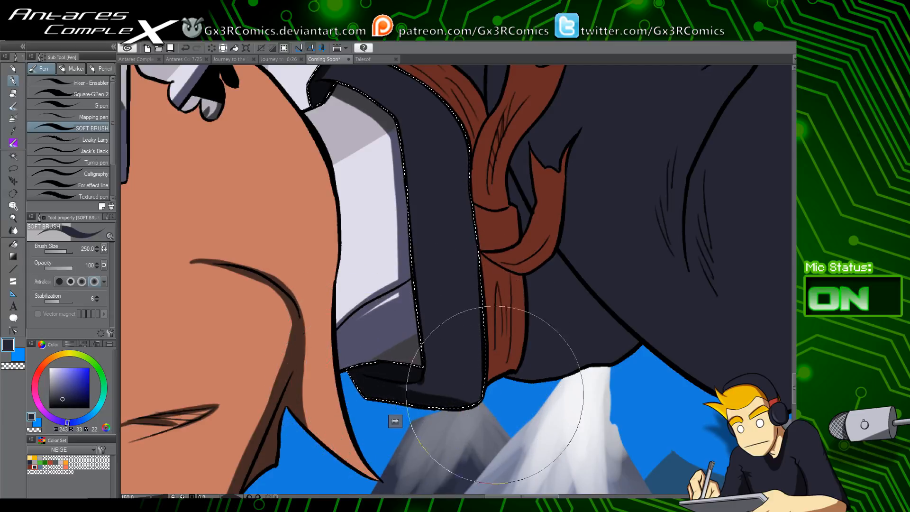
key(c)
key(c)
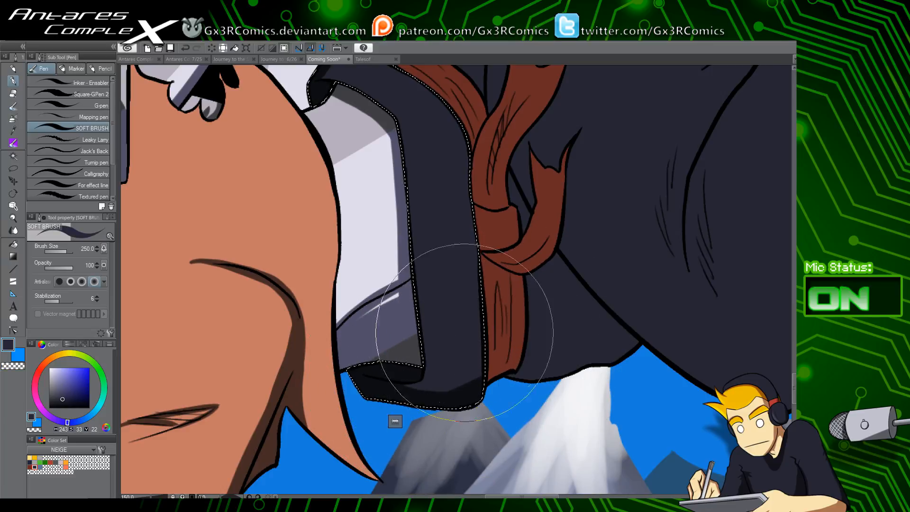
mouse_move(471, 308)
mouse_down()
mouse_move(471, 362)
mouse_move(454, 288)
mouse_move(475, 338)
mouse_up()
key(c)
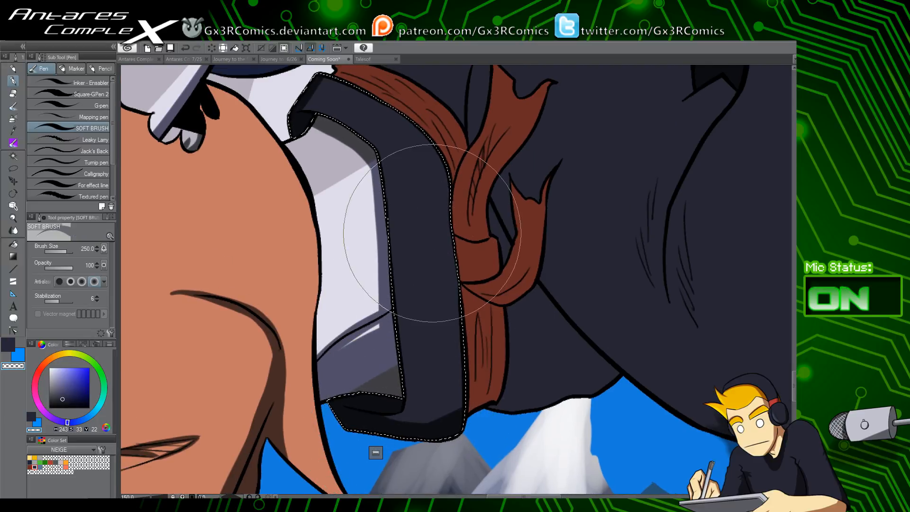
mouse_move(479, 183)
mouse_down()
mouse_move(492, 244)
mouse_move(480, 171)
mouse_up()
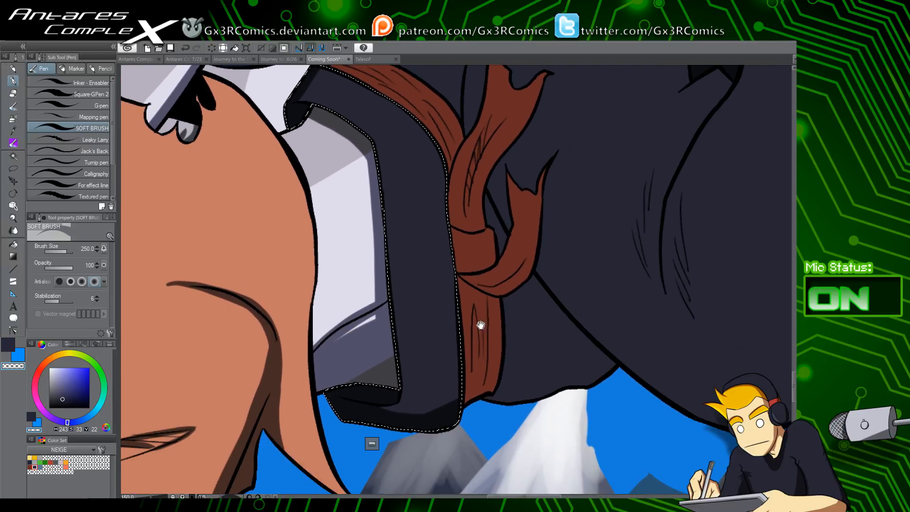
key(c)
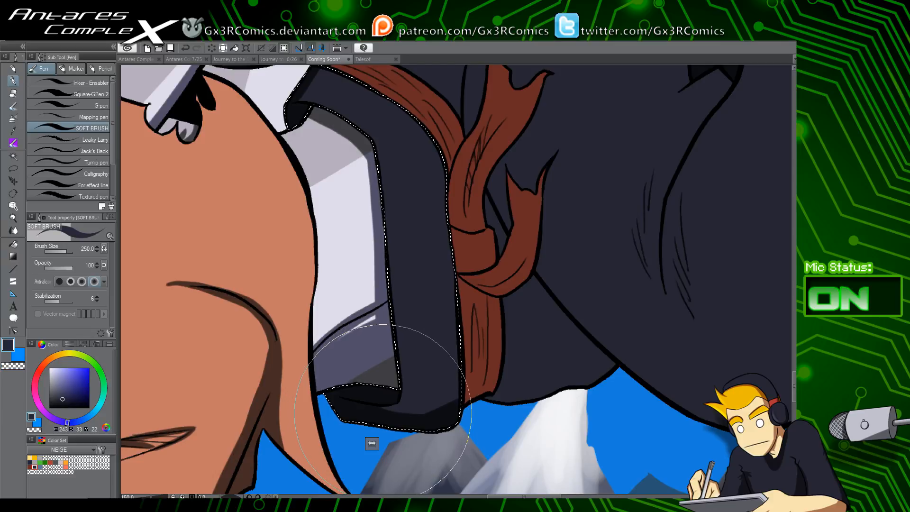
mouse_move(370, 402)
mouse_down()
mouse_move(472, 379)
mouse_move(402, 407)
mouse_move(441, 332)
mouse_move(458, 318)
mouse_move(436, 220)
mouse_move(414, 469)
mouse_up()
Select the red sash section below the knot and paint shadows along its upper edge, sides and fold lines
drag(462, 294, 409, 346)
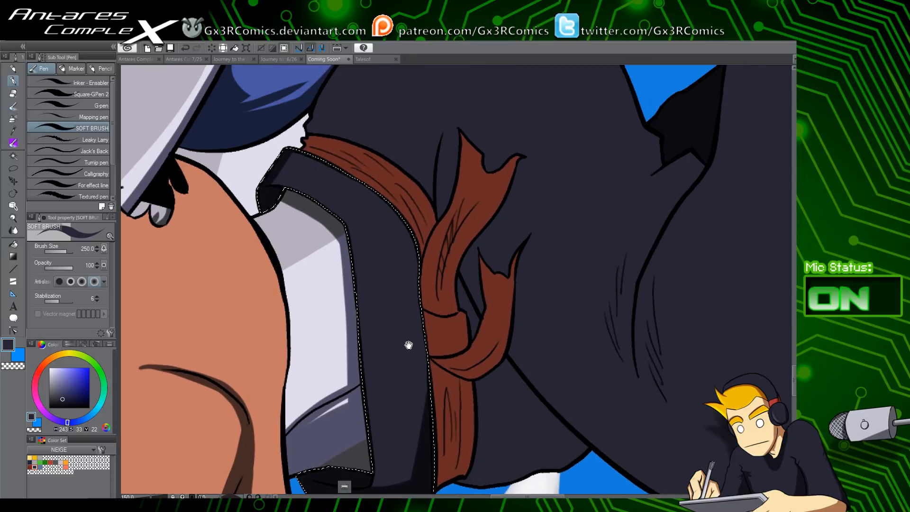
key(w)
drag(443, 408, 447, 351)
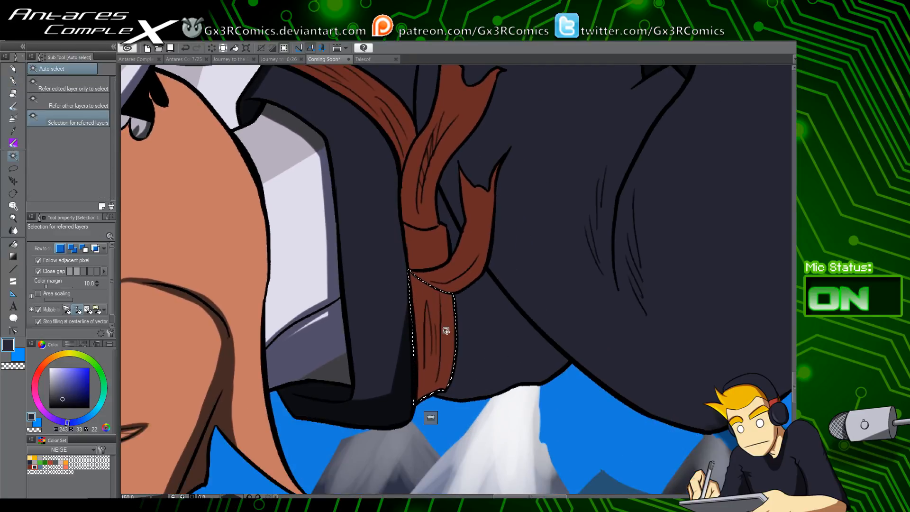
key(p)
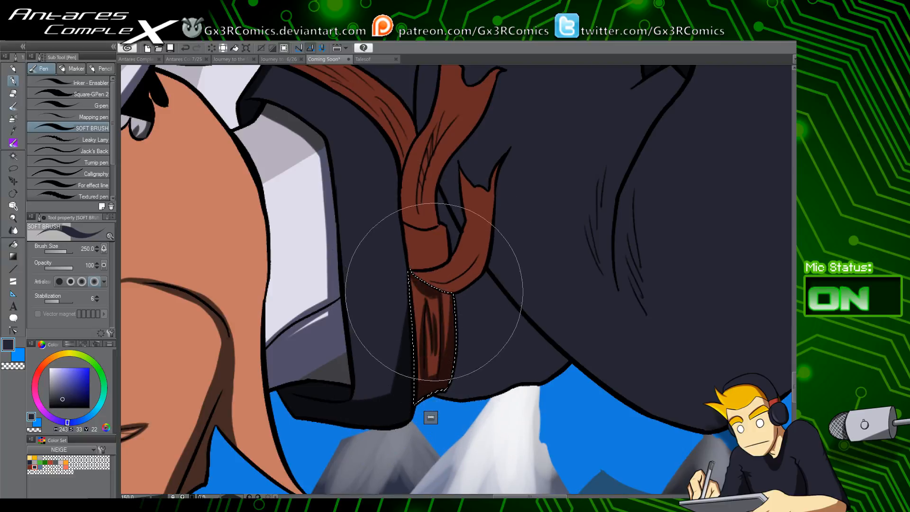
Select the short curled ribbon end beside the knot and shade its lower curve and crease
drag(437, 231, 426, 289)
key(w)
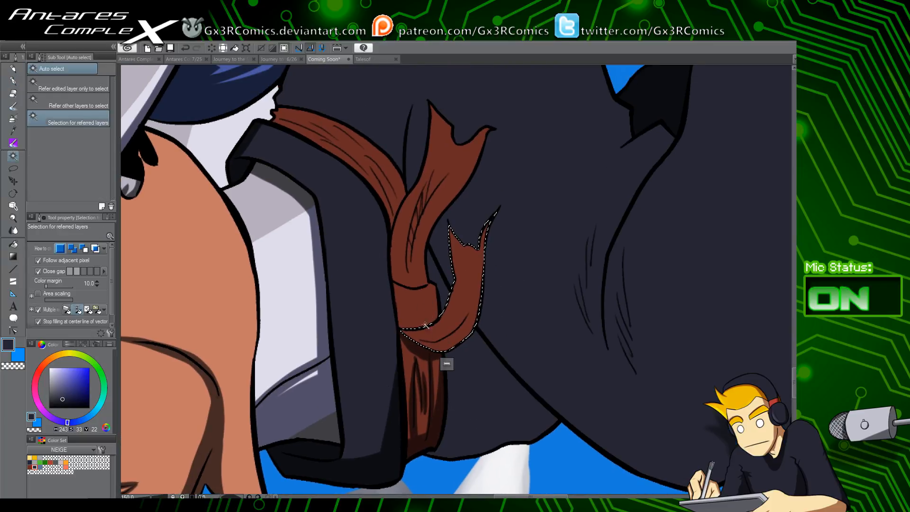
key(p)
drag(427, 341, 467, 317)
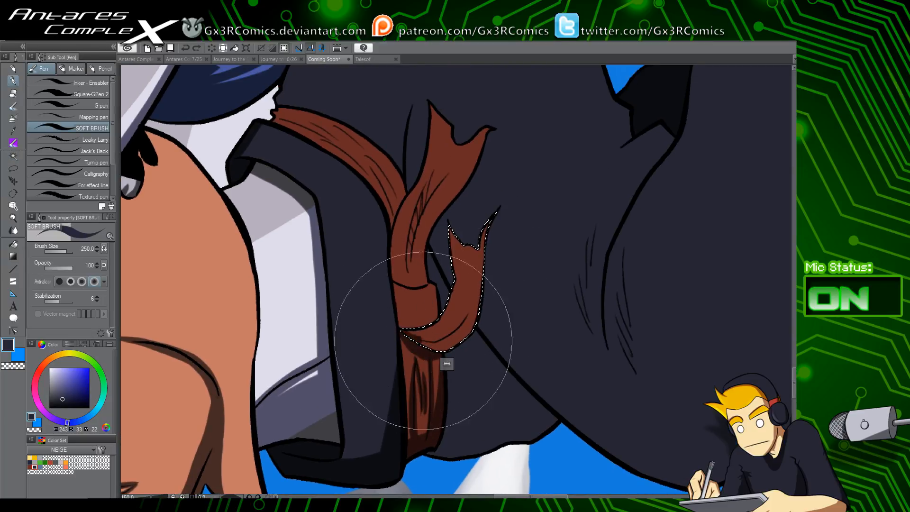
mouse_move(423, 341)
mouse_down()
mouse_move(448, 331)
mouse_move(399, 329)
mouse_move(429, 340)
mouse_move(478, 288)
mouse_move(428, 344)
mouse_move(401, 328)
mouse_up()
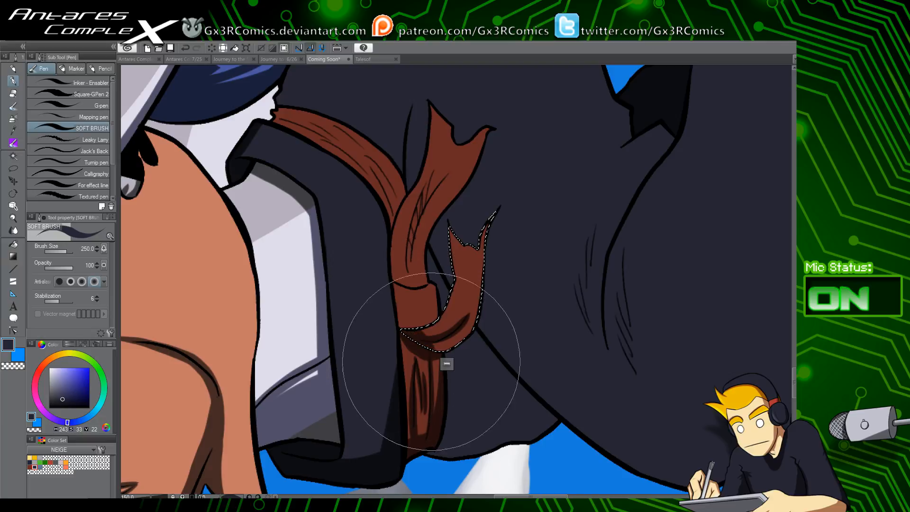
Select the red sash's knot, shade its lower part and side edge, and clear the selection
key(w)
click(425, 316)
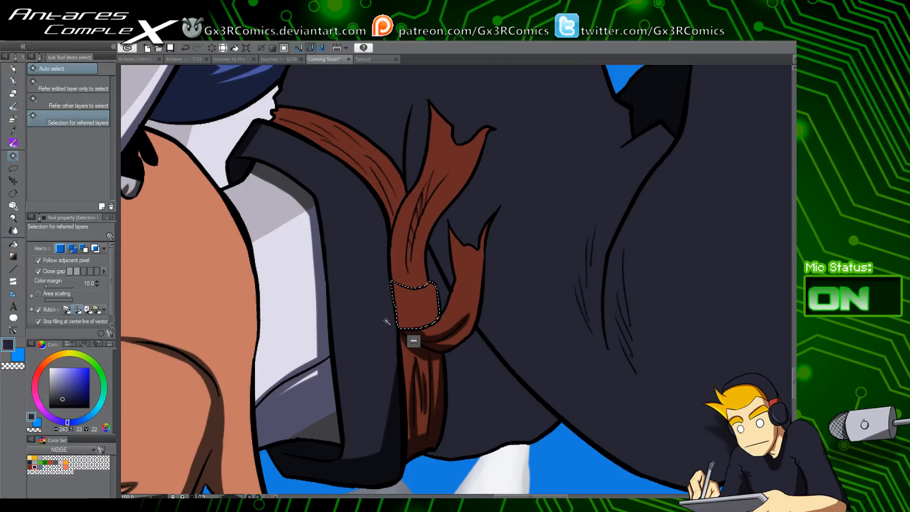
key(p)
drag(401, 323, 455, 279)
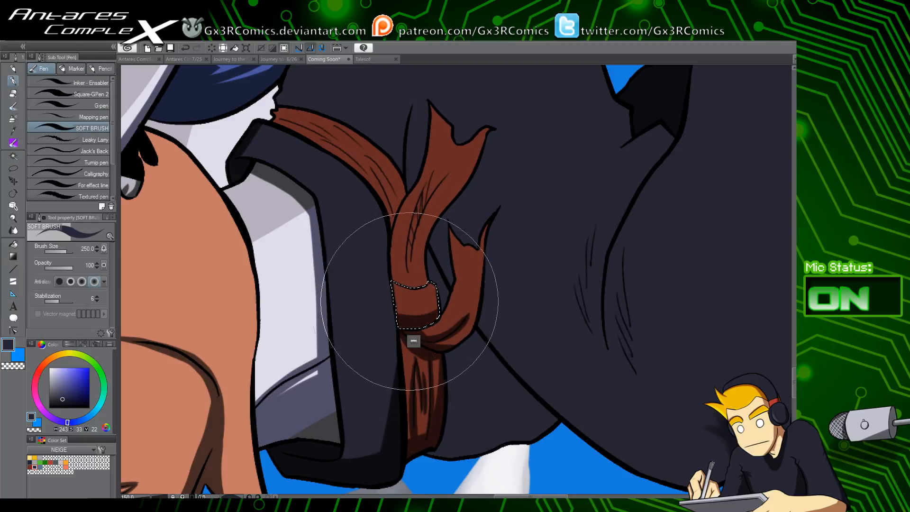
drag(390, 271, 434, 321)
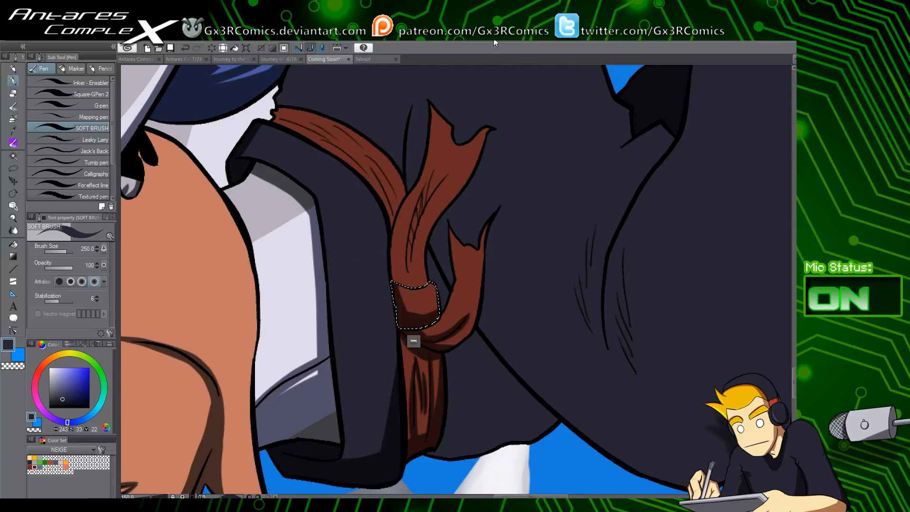
key(w)
key(ctrl+d)
Select the longer ribbon end above the knot, shade along its crease lines and edges, and clear the selection
drag(415, 267, 410, 292)
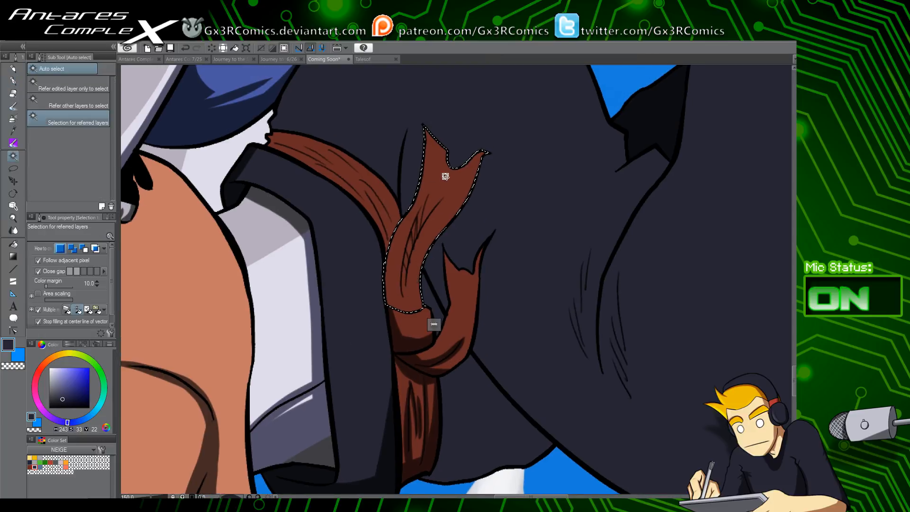
key(p)
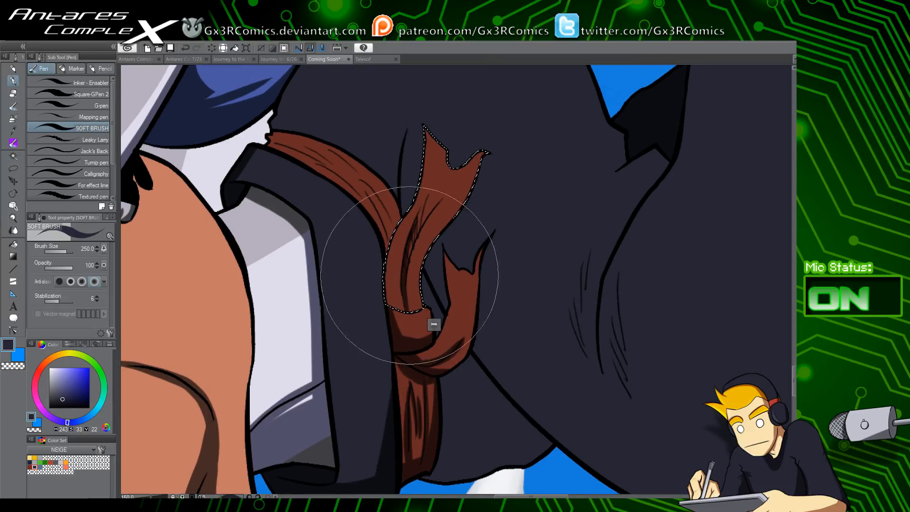
drag(420, 218, 408, 256)
mouse_move(432, 193)
mouse_down()
mouse_move(408, 315)
mouse_move(417, 267)
mouse_move(406, 237)
mouse_move(433, 146)
mouse_move(389, 302)
mouse_move(387, 260)
mouse_up()
mouse_move(406, 320)
mouse_down()
mouse_move(393, 268)
mouse_move(420, 303)
mouse_move(443, 258)
mouse_move(421, 323)
mouse_move(440, 245)
mouse_move(426, 266)
mouse_move(441, 248)
mouse_up()
drag(386, 214, 403, 254)
key(ctrl+d)
Select the red sash strap running up from the knot and shade its creases and edges, undoing the stray stroke
key(w)
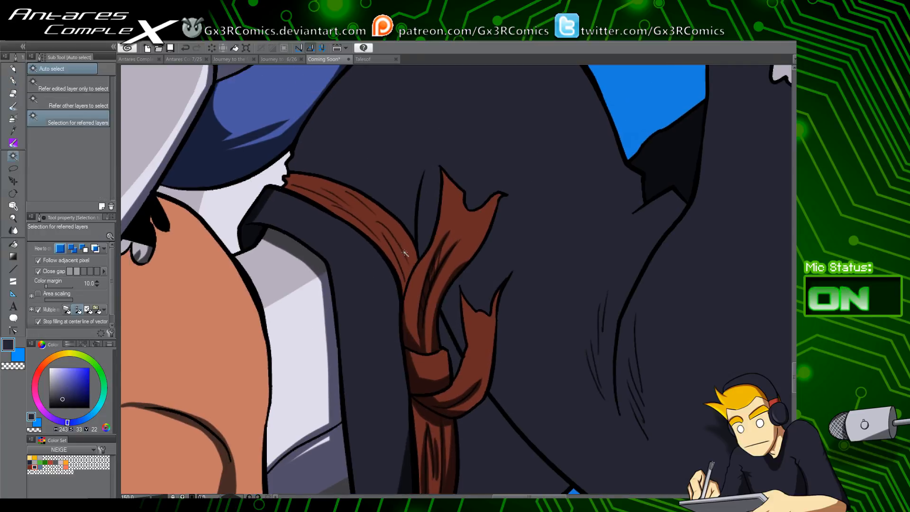
drag(366, 209, 394, 234)
key(p)
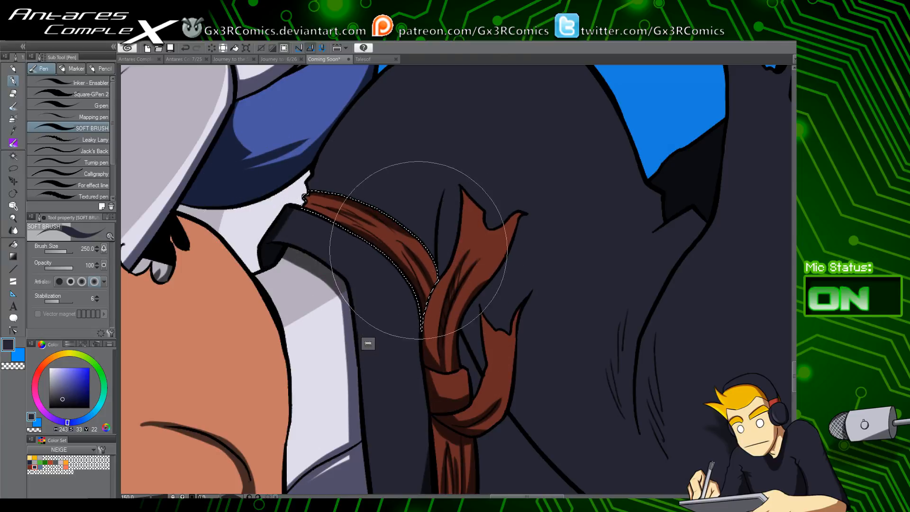
key(ctrl+z)
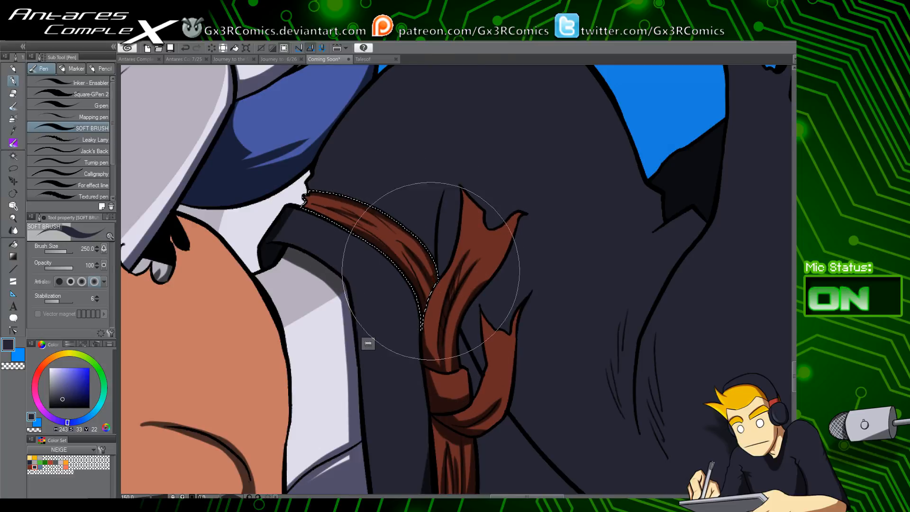
Touch up the shadows where the lower sash section meets the dark trim's lower corner, and clear the selection
drag(445, 356, 440, 238)
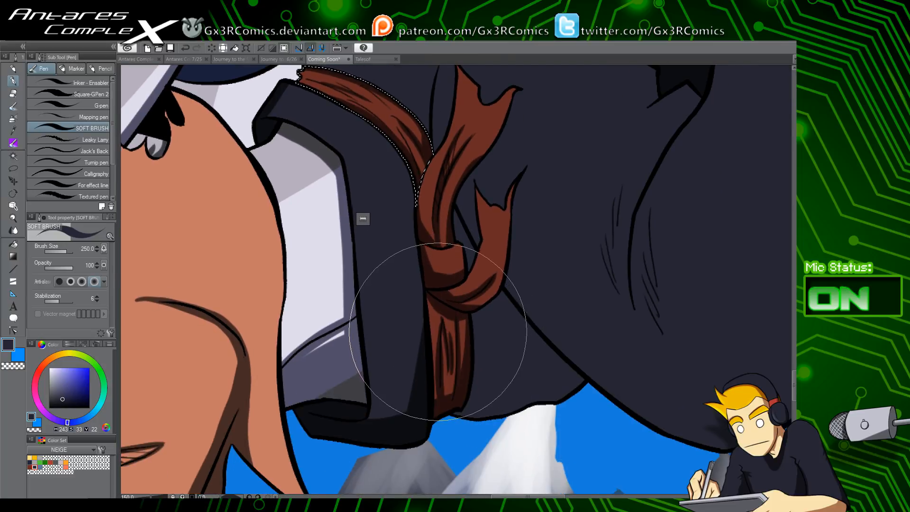
key(w)
click(436, 317)
key(p)
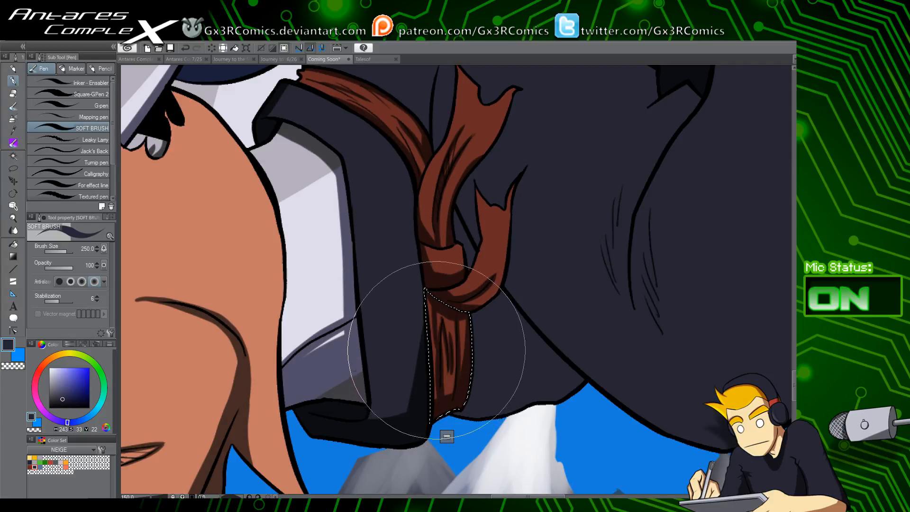
key(w)
click(405, 388)
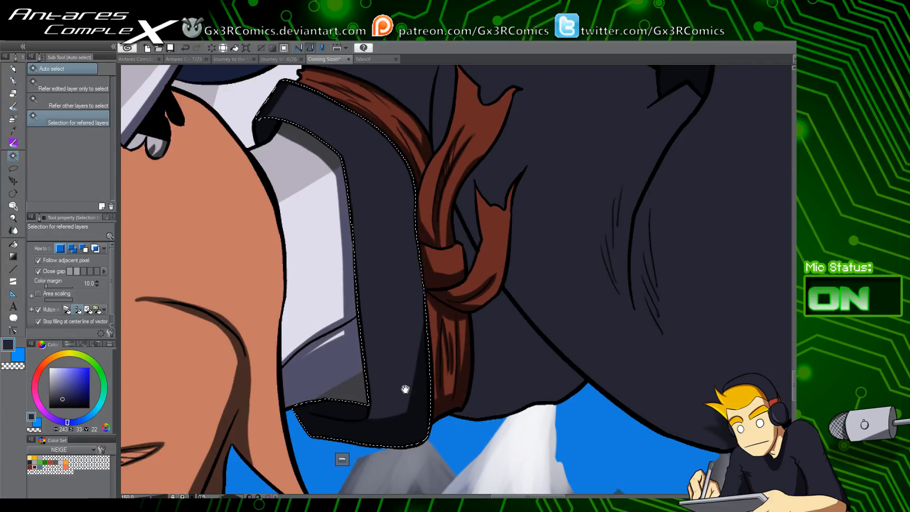
key(p)
click(426, 476)
key(ctrl+d)
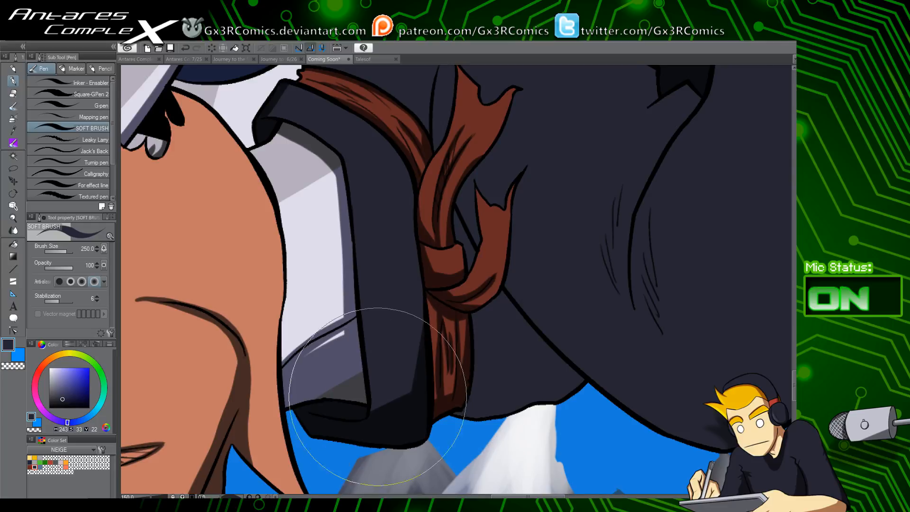
drag(382, 312, 502, 304)
key(w)
drag(394, 175, 409, 315)
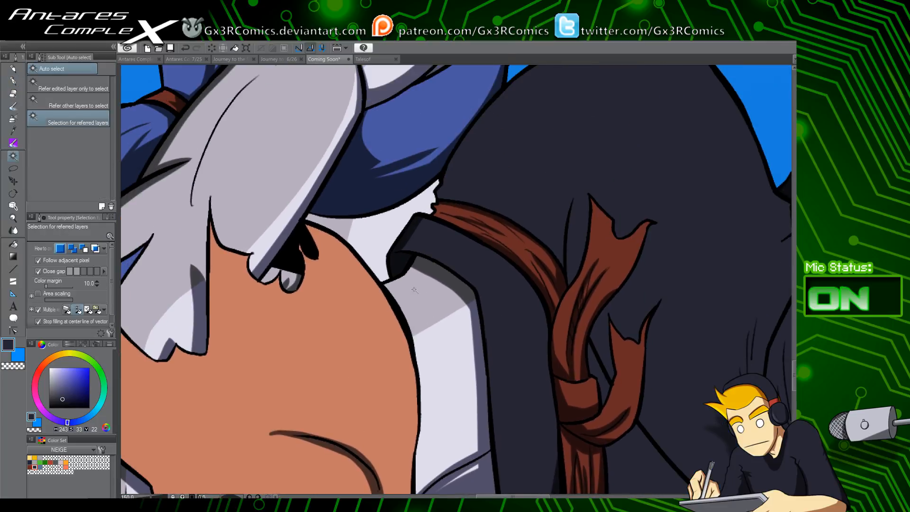
click(413, 289)
key(p)
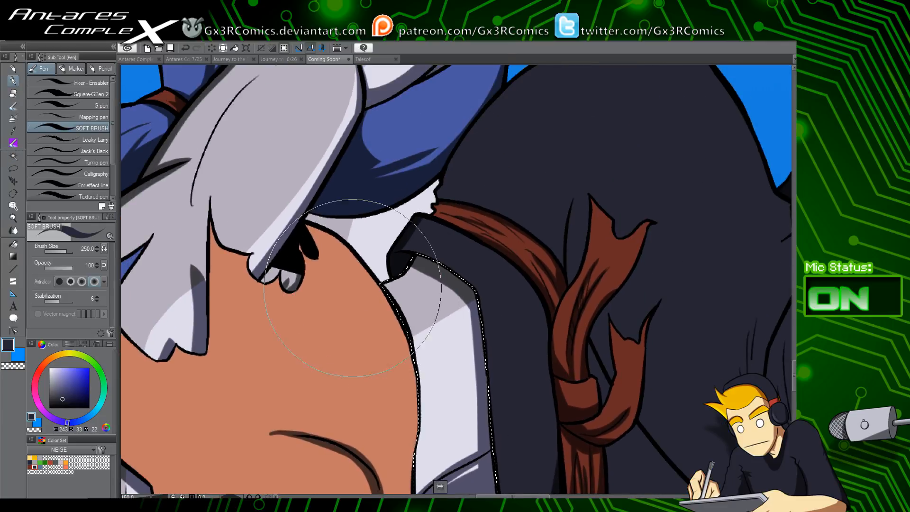
key(ctrl+d)
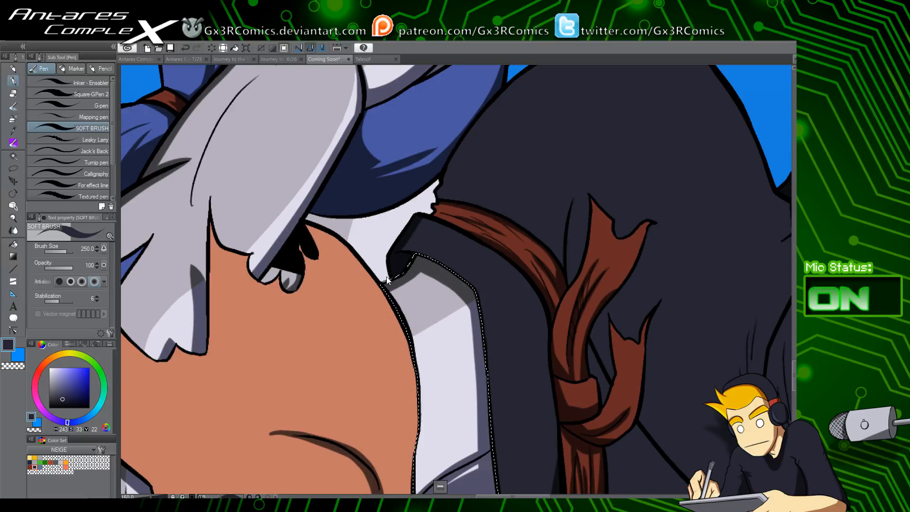
Select the orange garment and paint narrow tapered shadows beneath the hanging hair lock and beside the dark hand
key(w)
drag(323, 328, 419, 278)
click(420, 279)
key(p)
drag(318, 271, 315, 205)
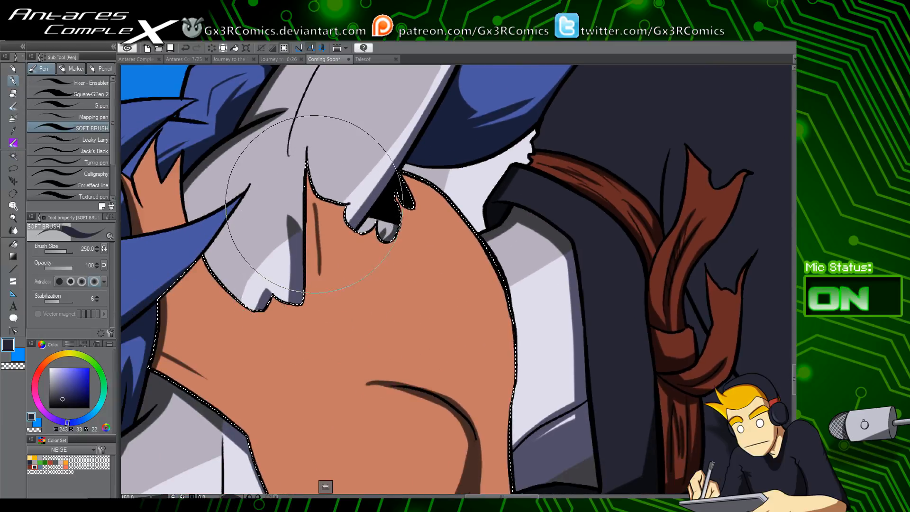
key(ctrl+z)
drag(317, 275, 315, 205)
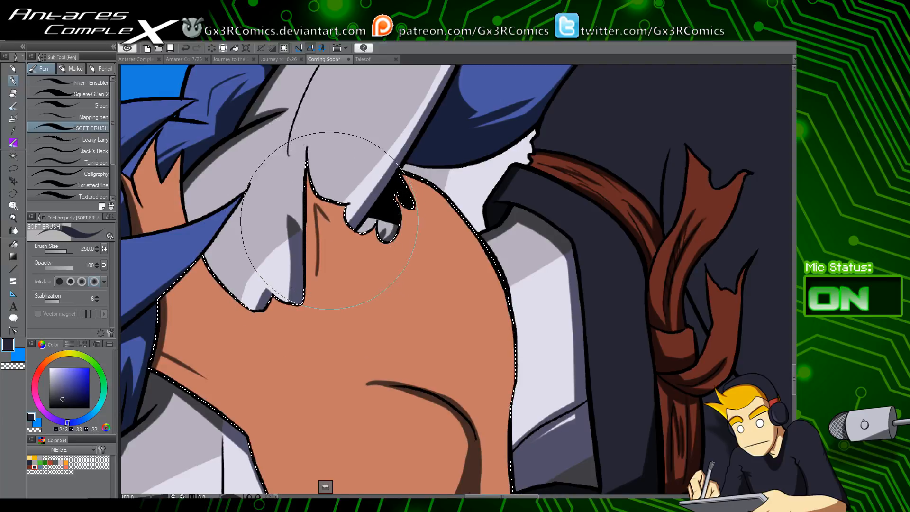
mouse_move(381, 261)
mouse_down()
mouse_move(434, 277)
mouse_move(410, 261)
mouse_up()
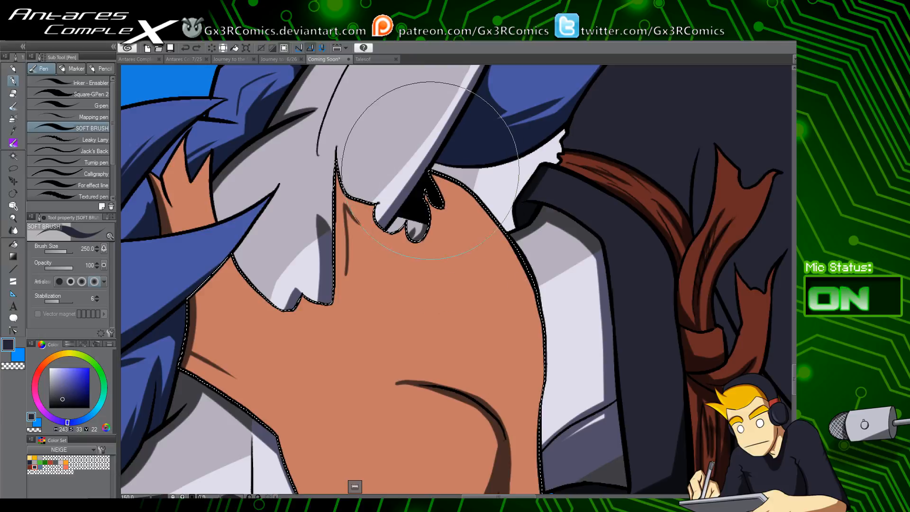
mouse_move(430, 172)
mouse_down()
mouse_move(461, 222)
mouse_move(432, 179)
mouse_move(488, 212)
mouse_up()
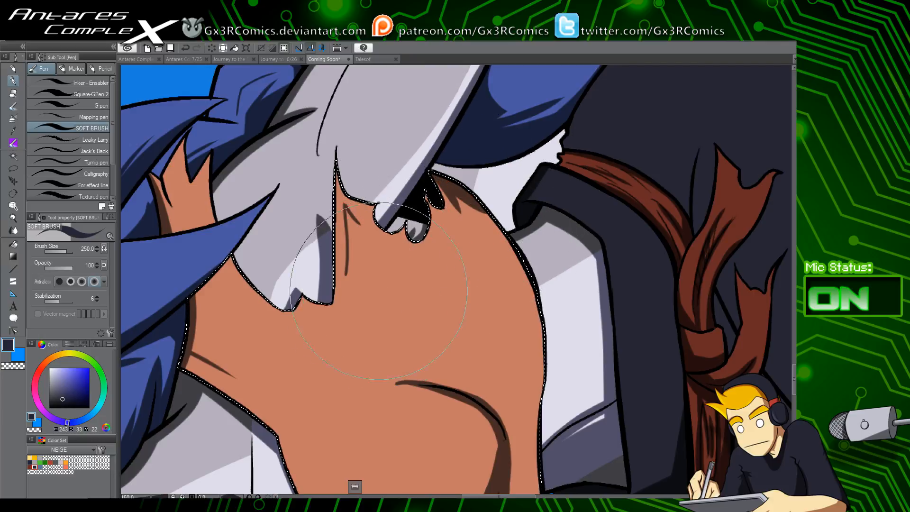
Paint a small notched shadow on the orange garment beneath the jagged grey fur tip, and clear the selection
mouse_move(317, 307)
mouse_down()
mouse_move(358, 298)
mouse_move(346, 299)
mouse_move(358, 308)
mouse_move(349, 293)
mouse_up()
key(c)
key(c)
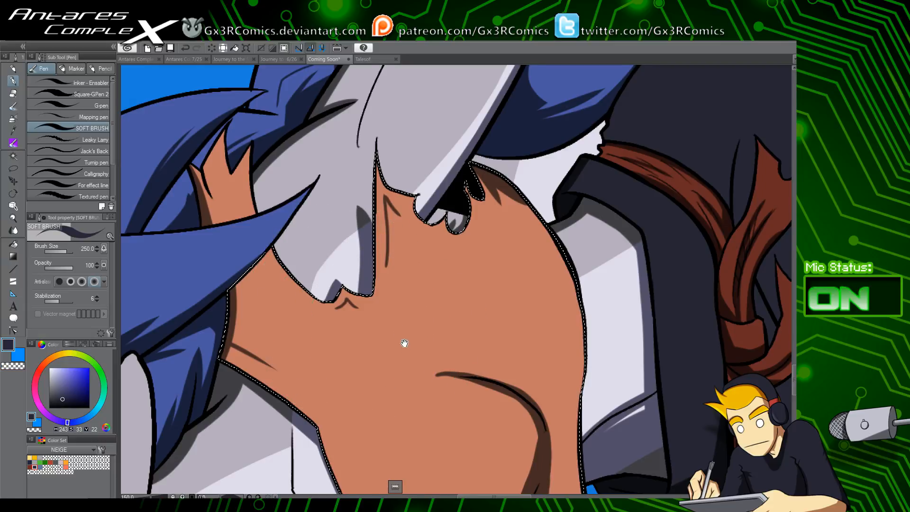
drag(402, 343, 382, 319)
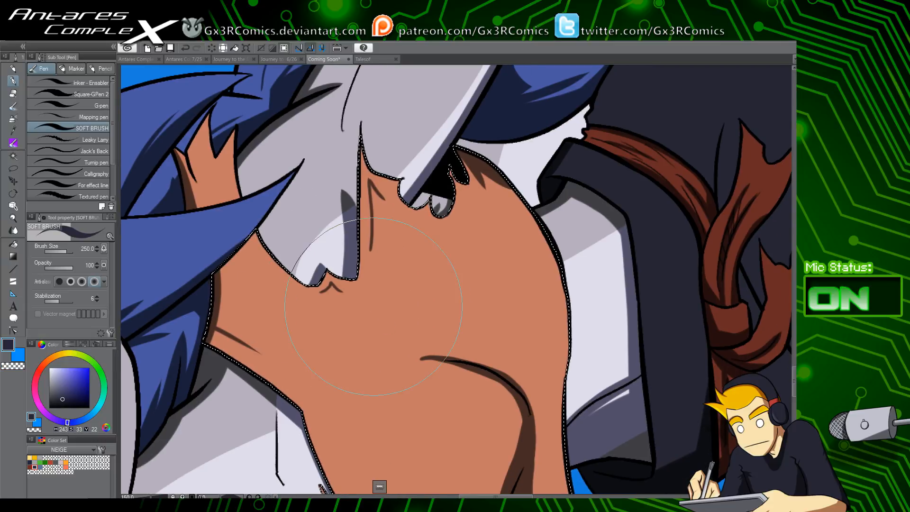
mouse_move(397, 97)
mouse_down()
mouse_move(377, 236)
mouse_move(333, 262)
mouse_up()
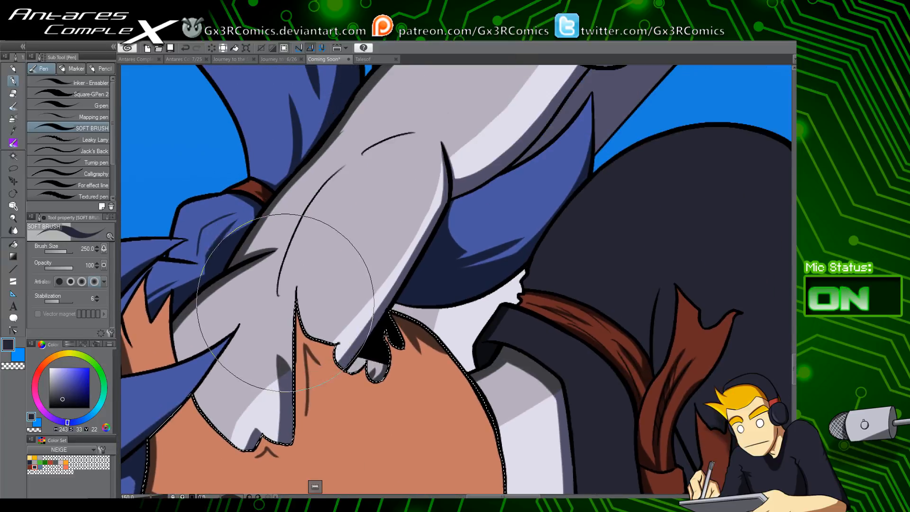
key(m)
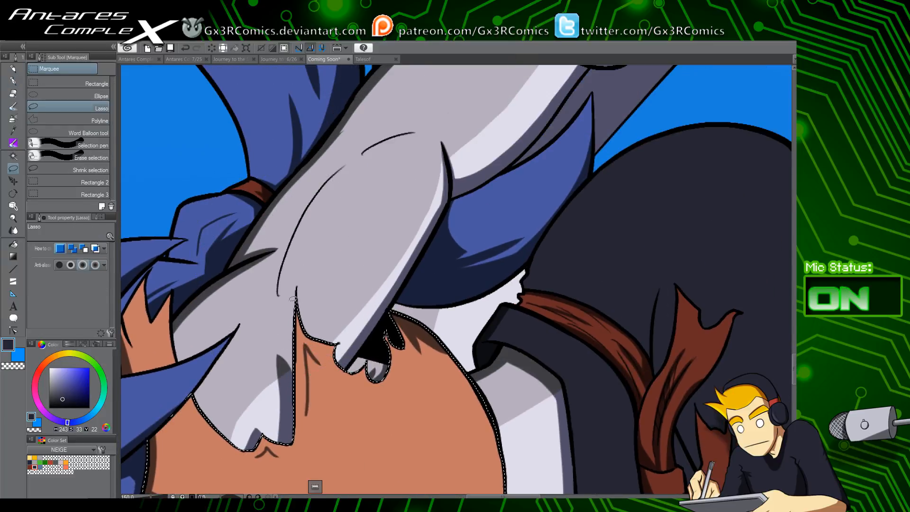
drag(281, 293, 271, 312)
key(ctrl+d)
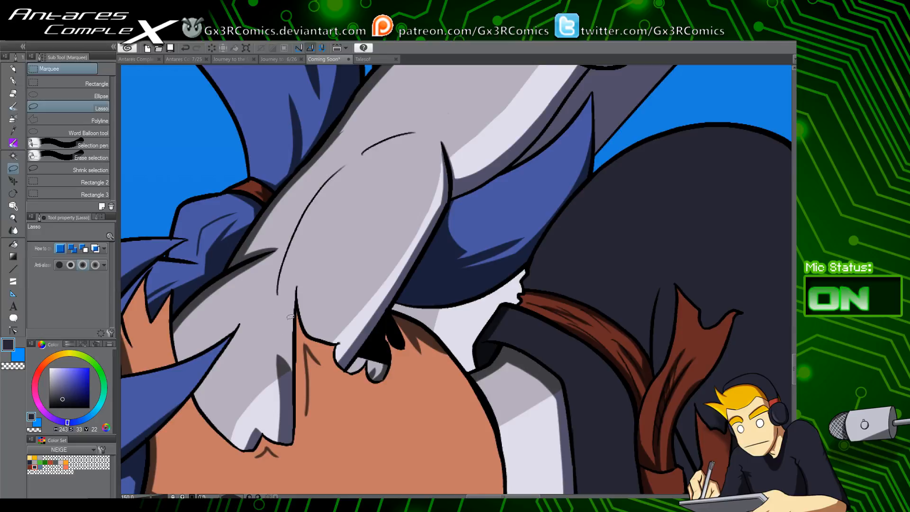
drag(336, 302, 388, 335)
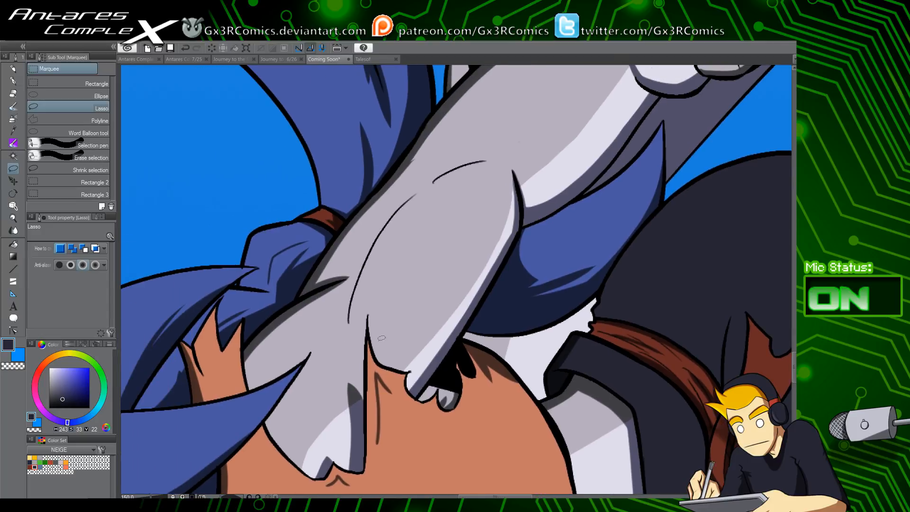
drag(419, 235, 459, 240)
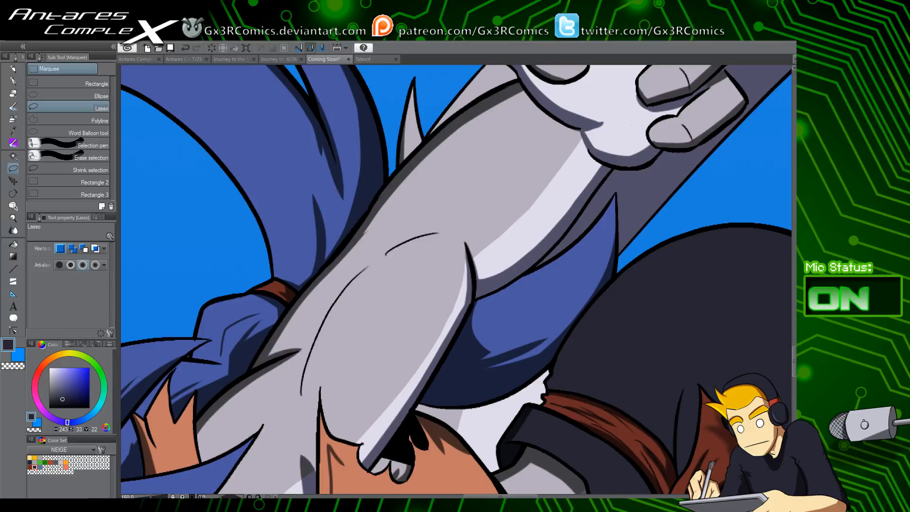
drag(523, 296, 372, 424)
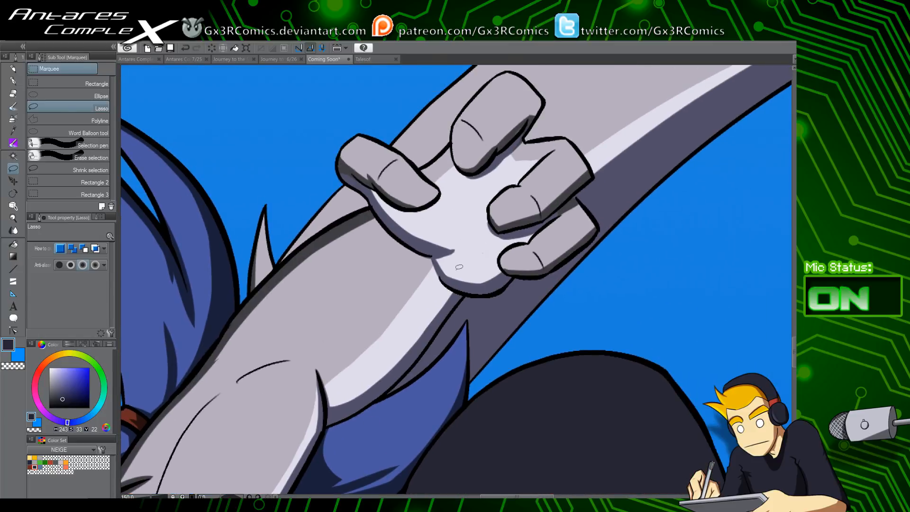
key(w)
click(469, 268)
key(p)
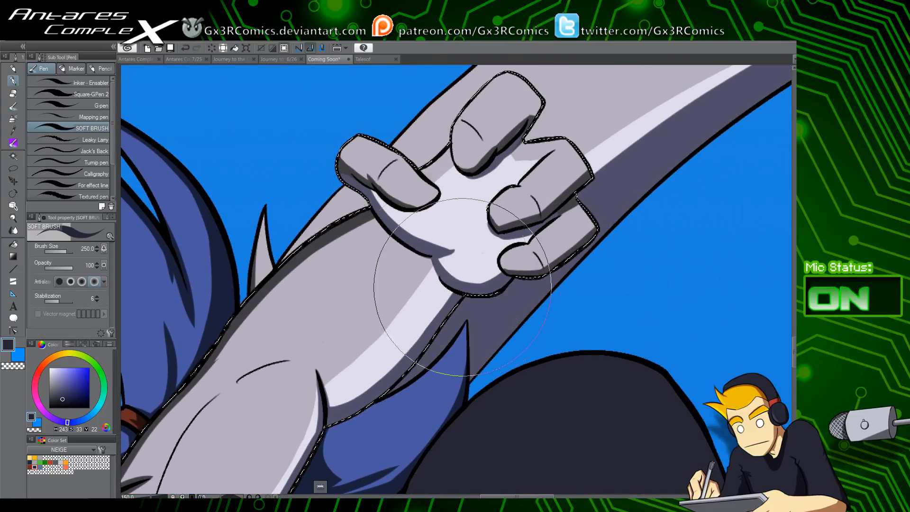
drag(507, 273, 463, 324)
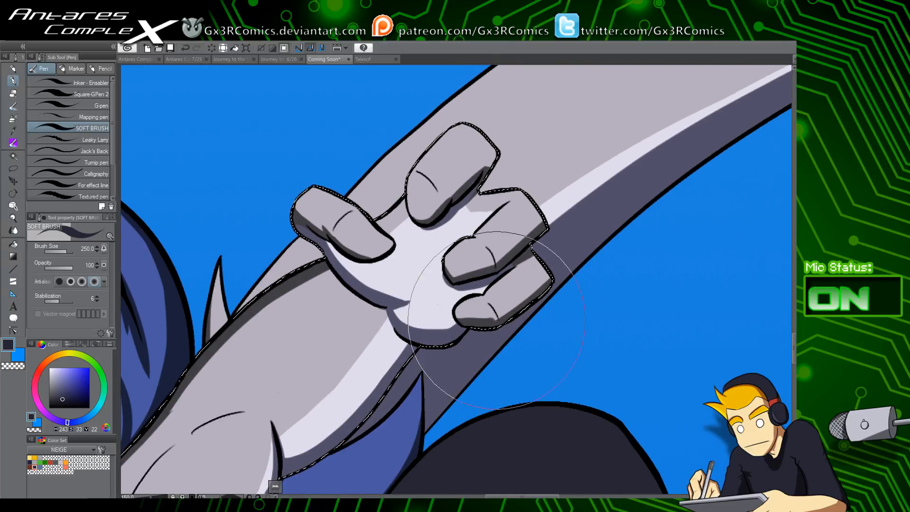
key(ctrl+d)
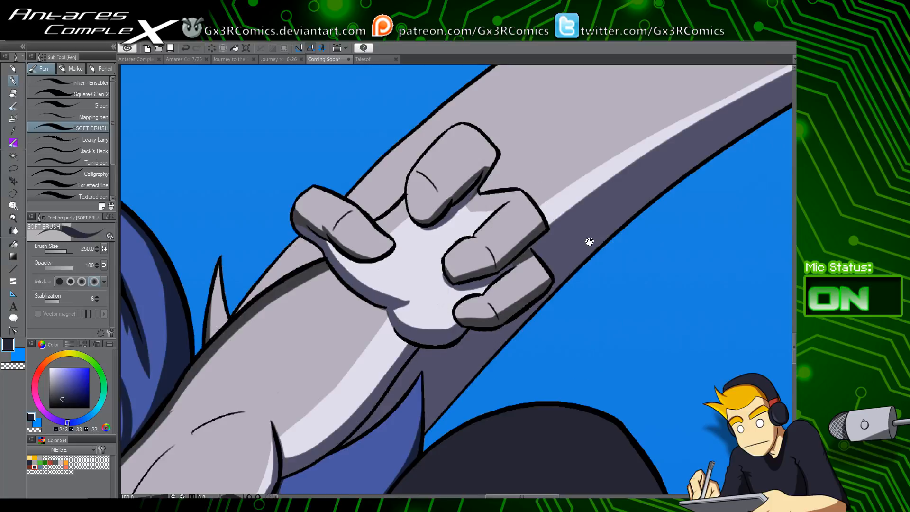
drag(586, 248, 407, 389)
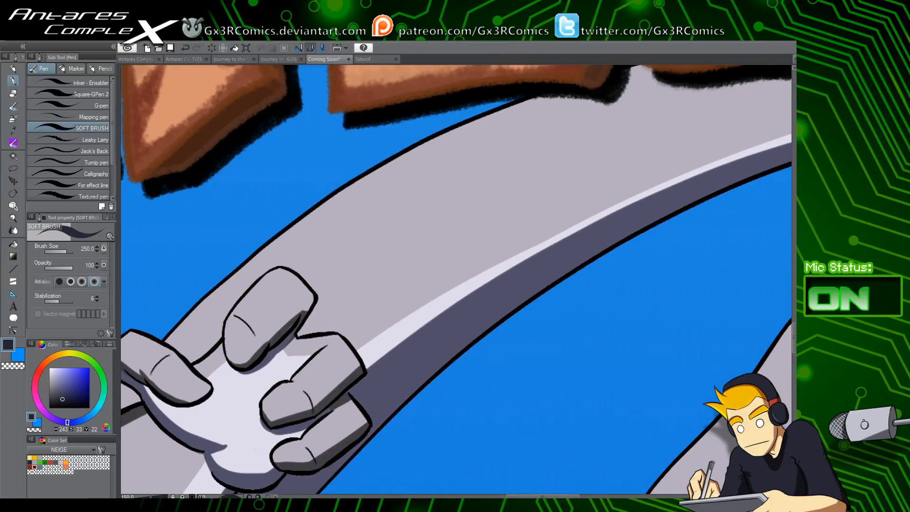
key(y)
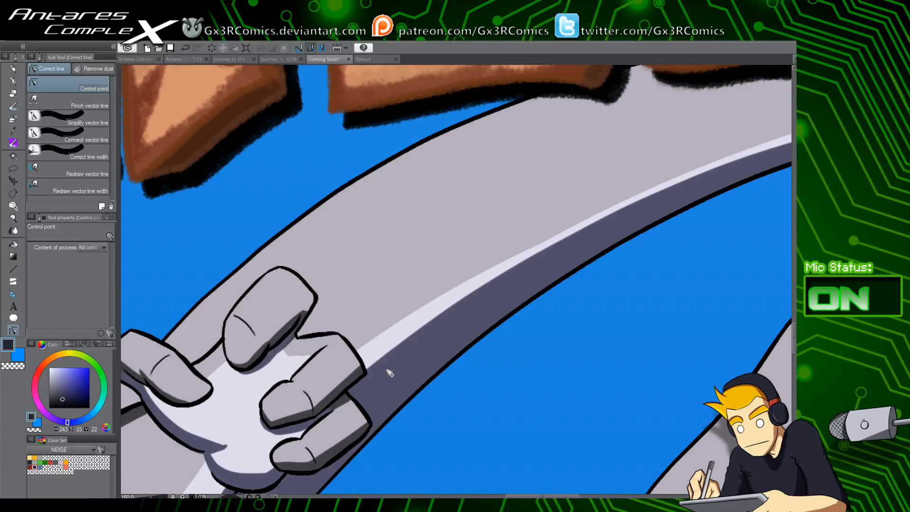
Select the dark trousers and paint a tapered crease shadow rising from the sash beside the upper ribbon end, redoing the first stroke
scroll(438, 296, down, 4)
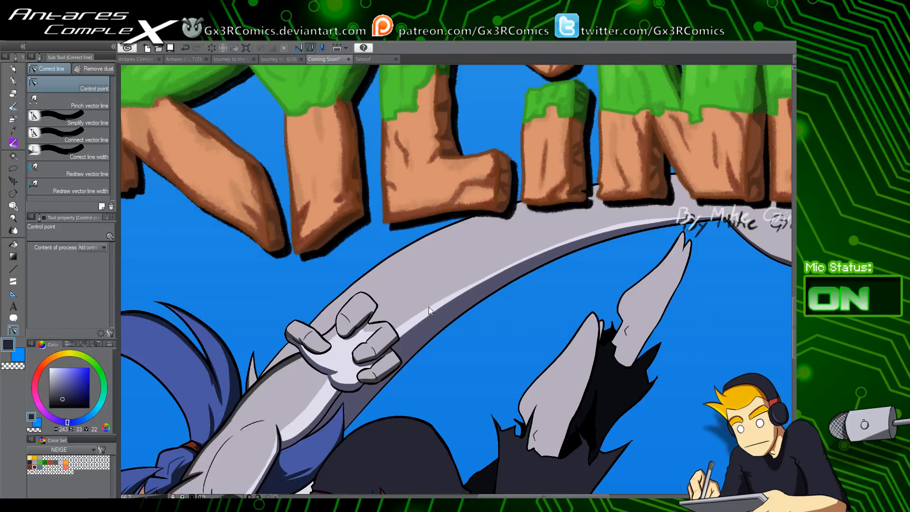
drag(462, 312, 520, 231)
drag(357, 382, 417, 281)
key(w)
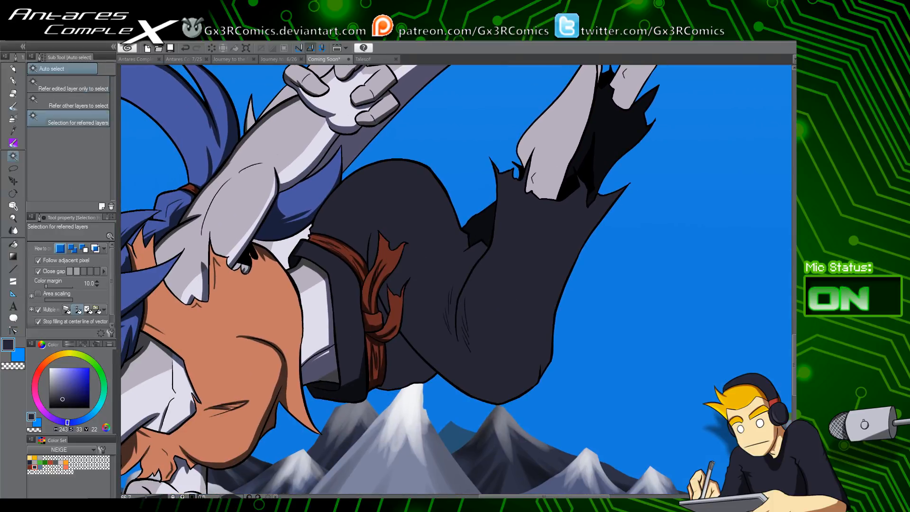
click(360, 239)
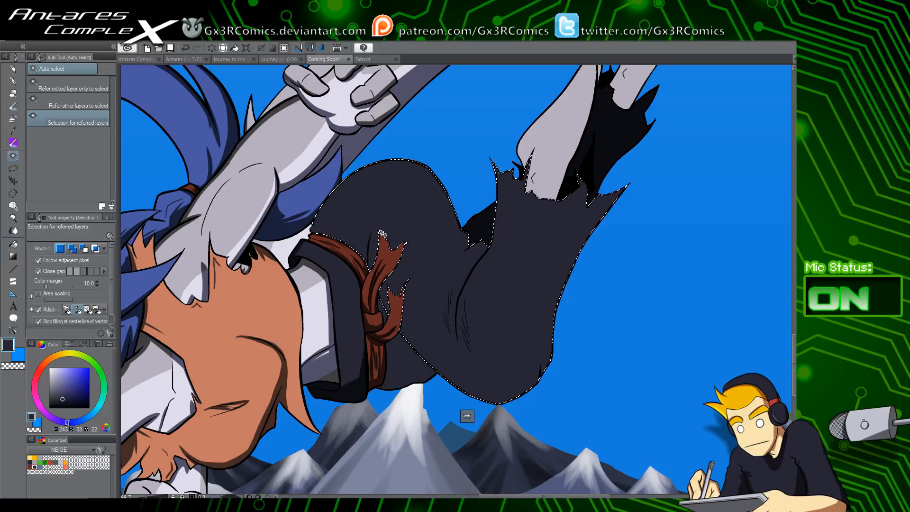
scroll(382, 233, up, 2)
key(p)
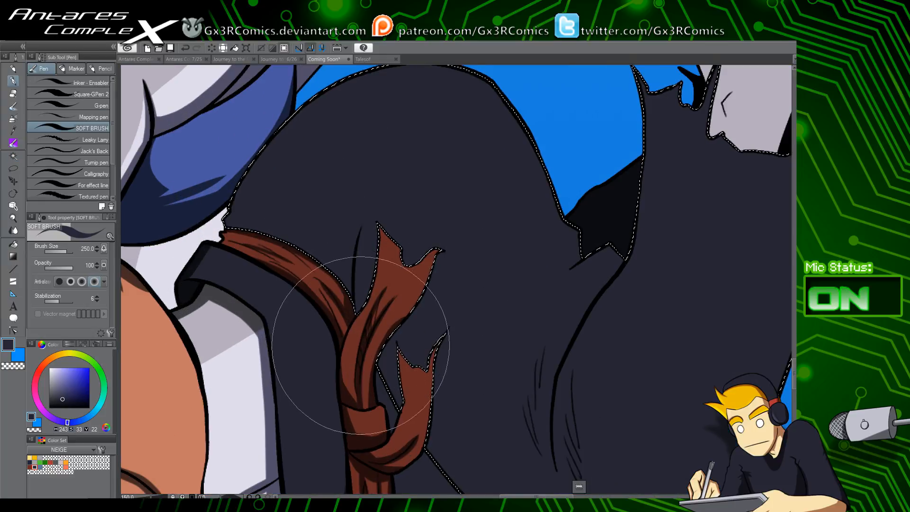
drag(361, 345, 375, 189)
key(ctrl+z)
drag(361, 327, 381, 177)
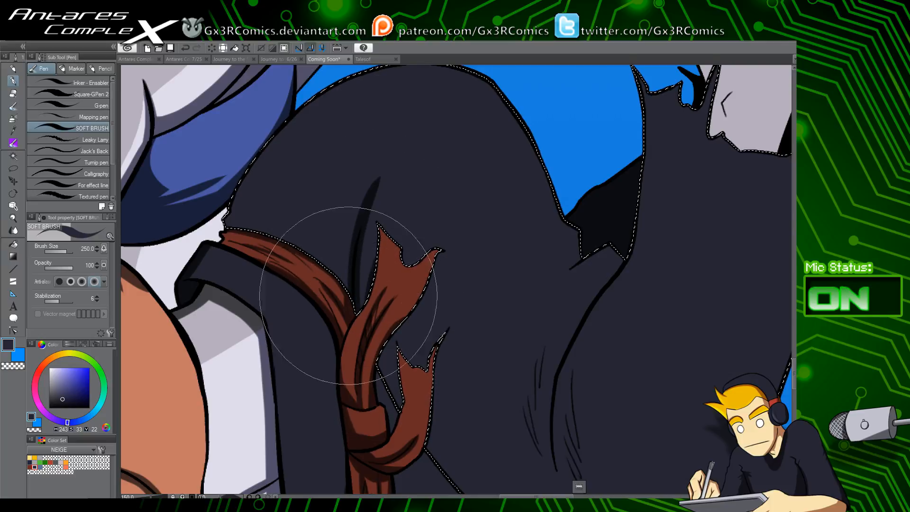
Paint a thin curved crease shadow on the trousers just above the sash strap, redoing it until it fits, and clear the selection
drag(277, 220, 332, 249)
key(ctrl+z)
drag(274, 221, 344, 264)
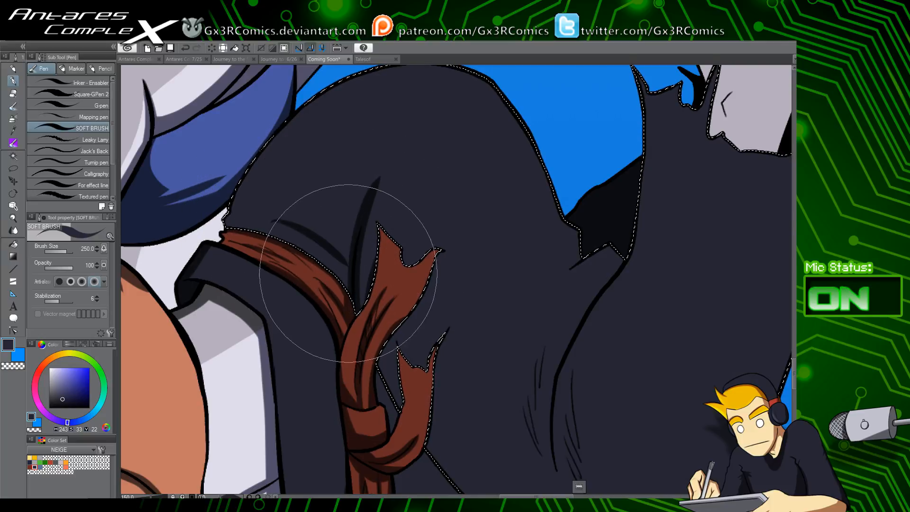
key(ctrl+z)
drag(270, 214, 339, 259)
key(ctrl+d)
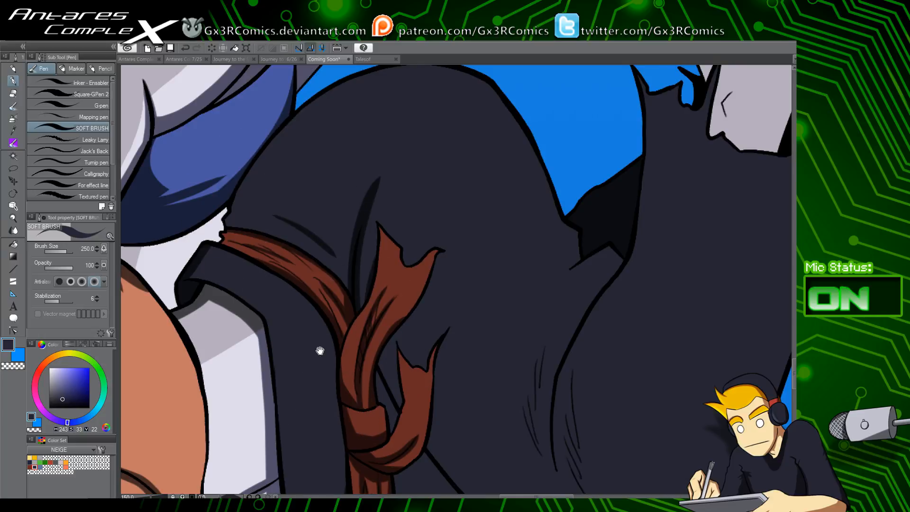
Select the orange garment and add a small fold shadow on its torn edge just above the open hand's thumb
drag(318, 356, 380, 304)
drag(377, 479, 377, 268)
drag(338, 325, 376, 392)
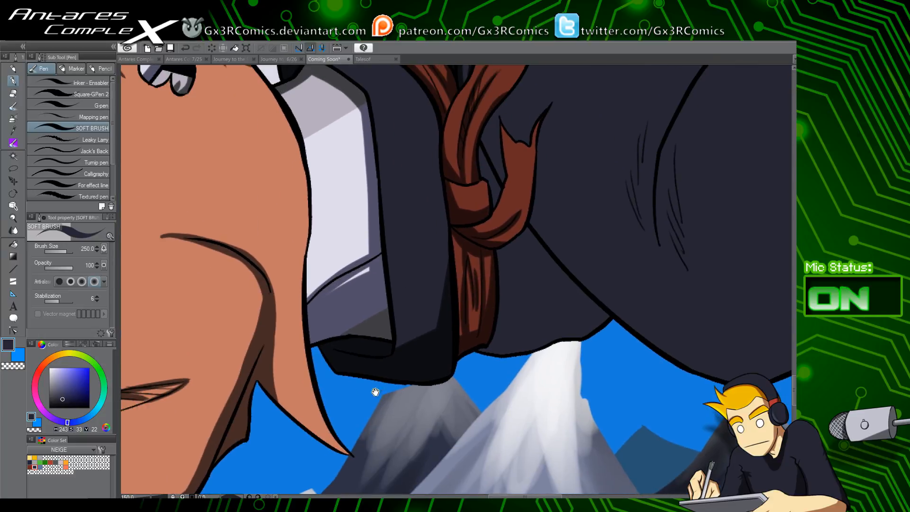
drag(305, 333, 406, 254)
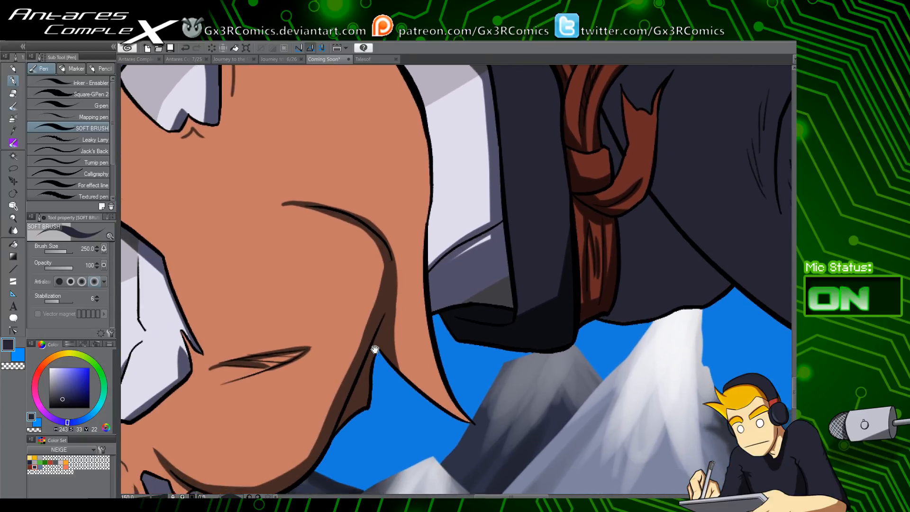
drag(281, 416, 403, 291)
drag(313, 303, 400, 294)
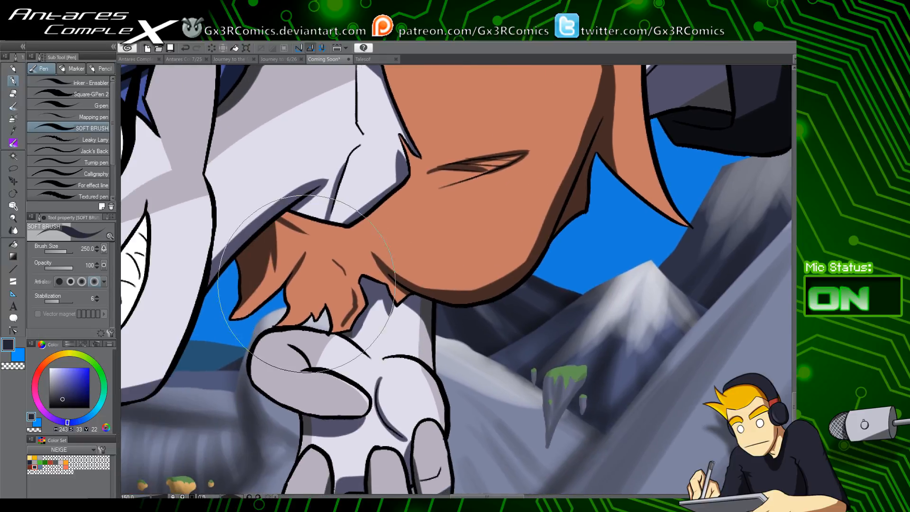
key(w)
click(311, 290)
key(p)
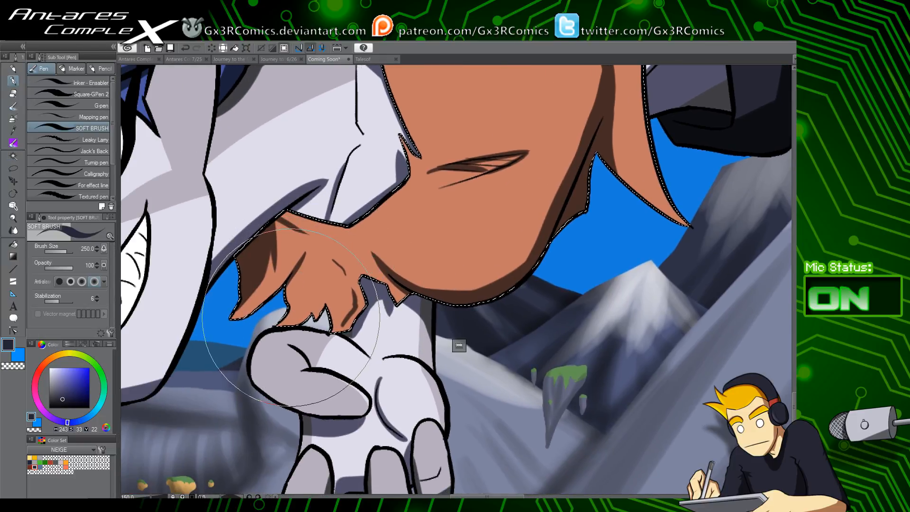
drag(297, 296, 293, 317)
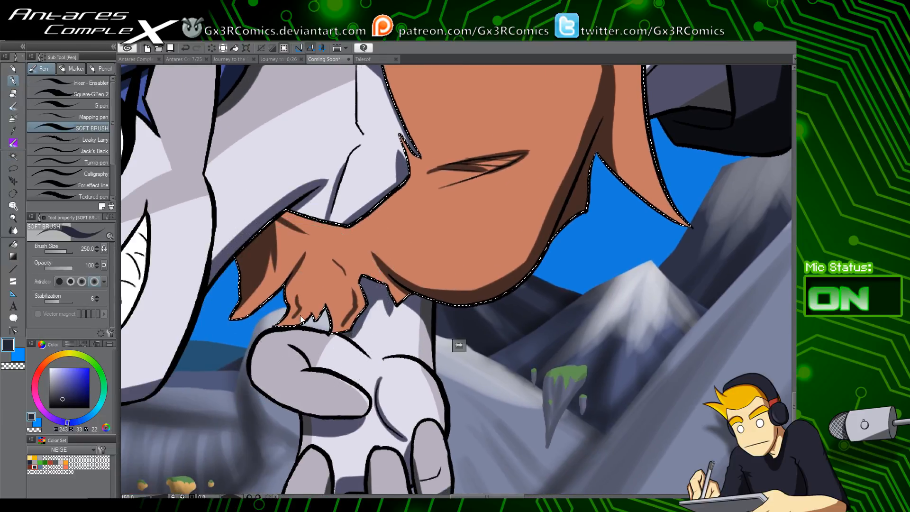
Select the open hand below the garment, shade its thumb crease, and clear the selection
drag(329, 357, 332, 294)
key(w)
click(327, 284)
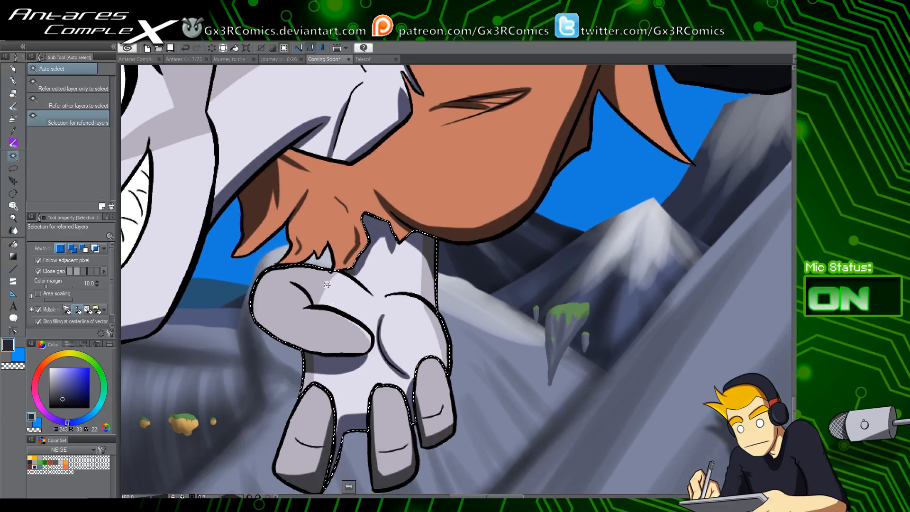
key(p)
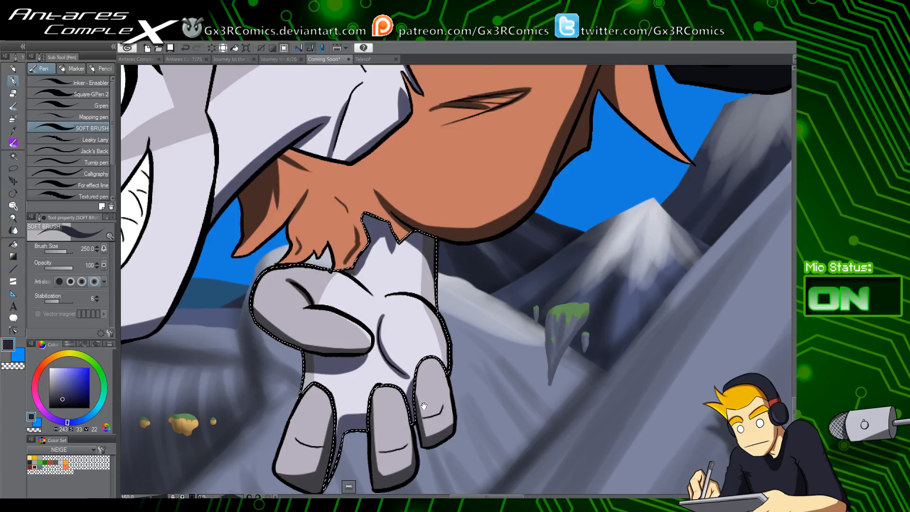
drag(429, 331, 415, 263)
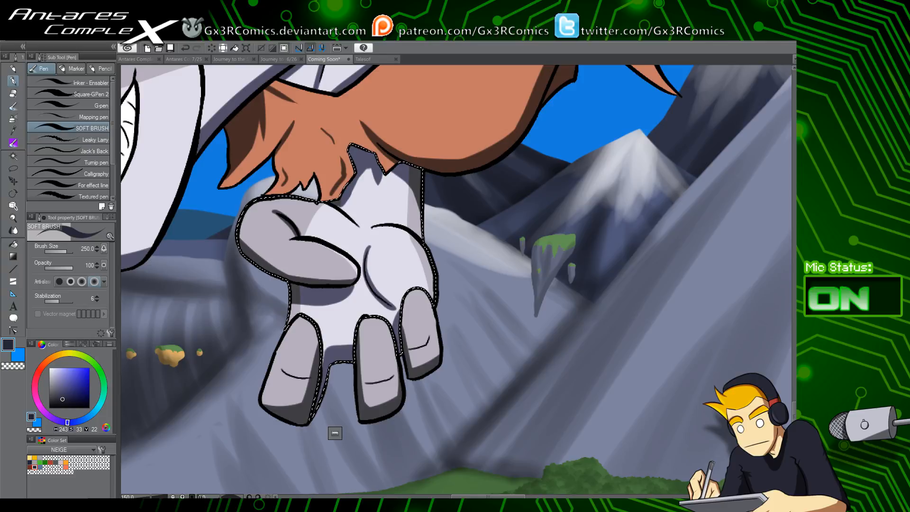
drag(461, 224, 373, 429)
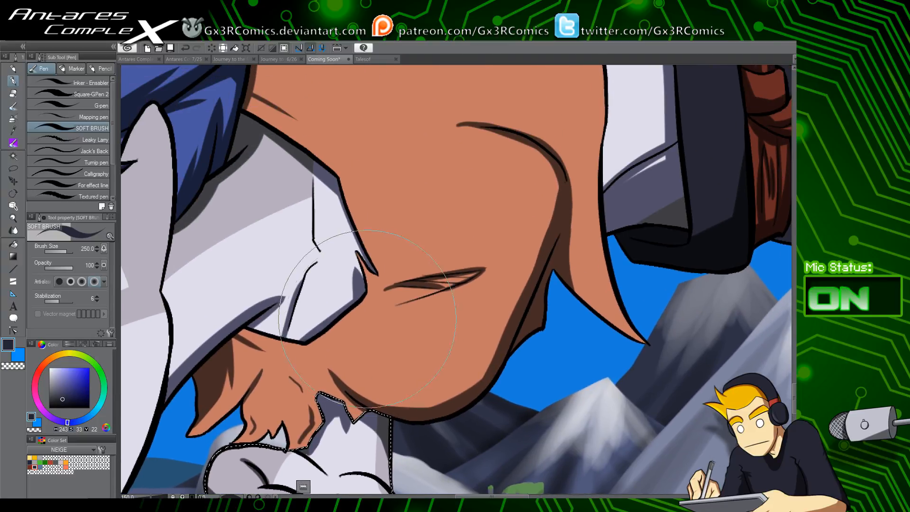
key(ctrl+d)
Select the teeth in the character's grin and paint a narrow shadow along the upper lip edge
drag(289, 286, 492, 242)
drag(331, 334, 420, 282)
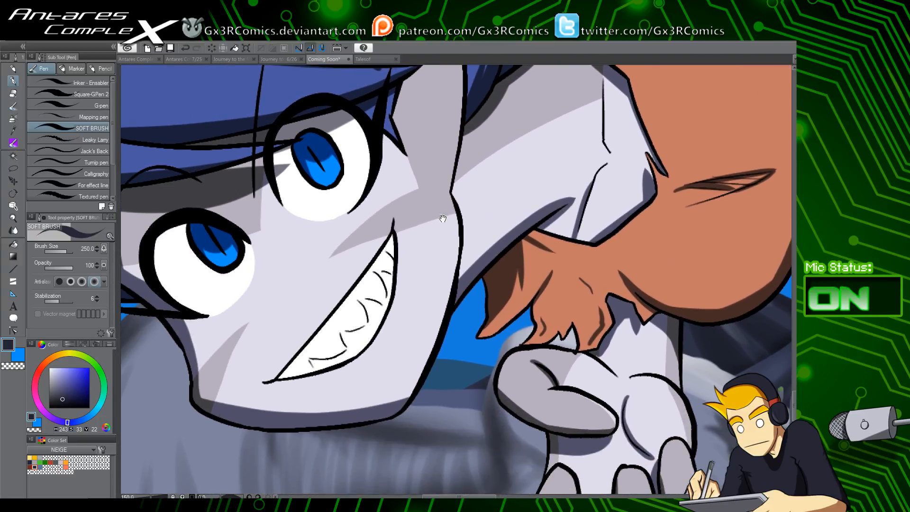
key(w)
key(p)
drag(363, 274, 278, 378)
drag(276, 378, 404, 213)
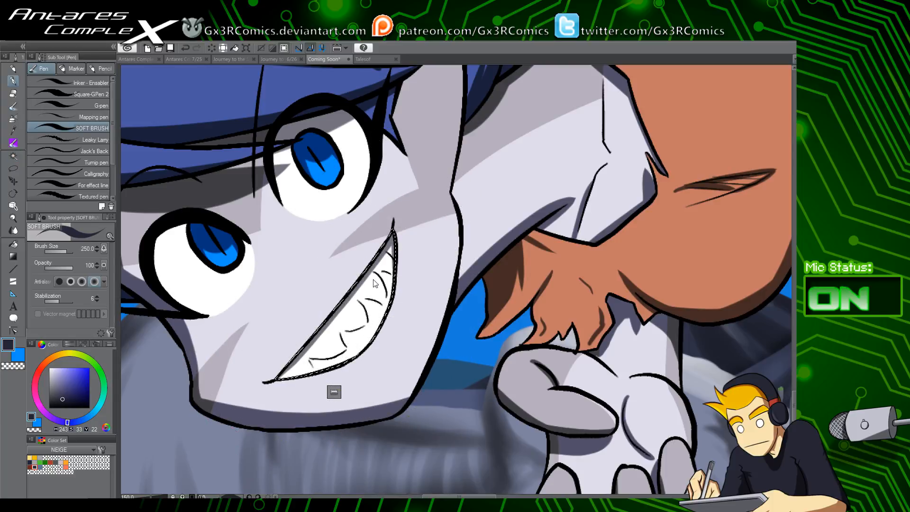
Shade along the lines separating the teeth, from the upper mouth corner down to the lower teeth
scroll(374, 283, up, 1)
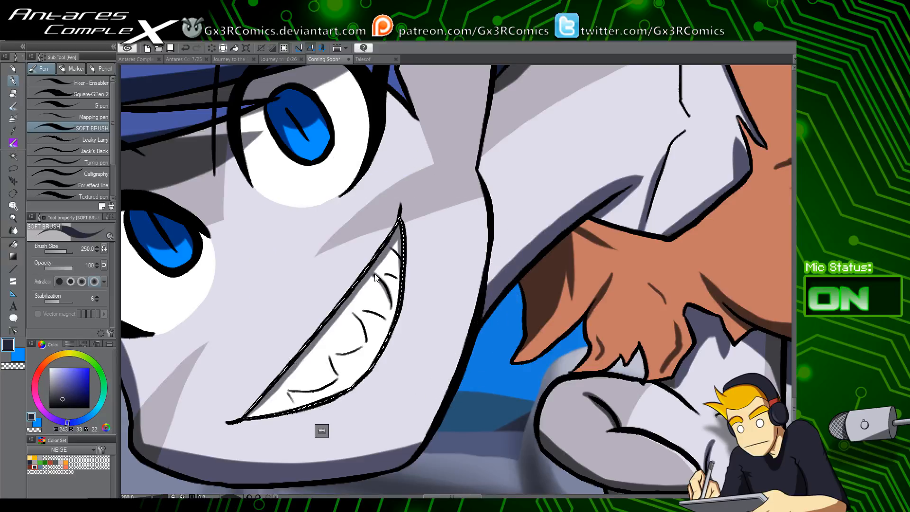
drag(375, 275, 390, 313)
drag(373, 275, 399, 276)
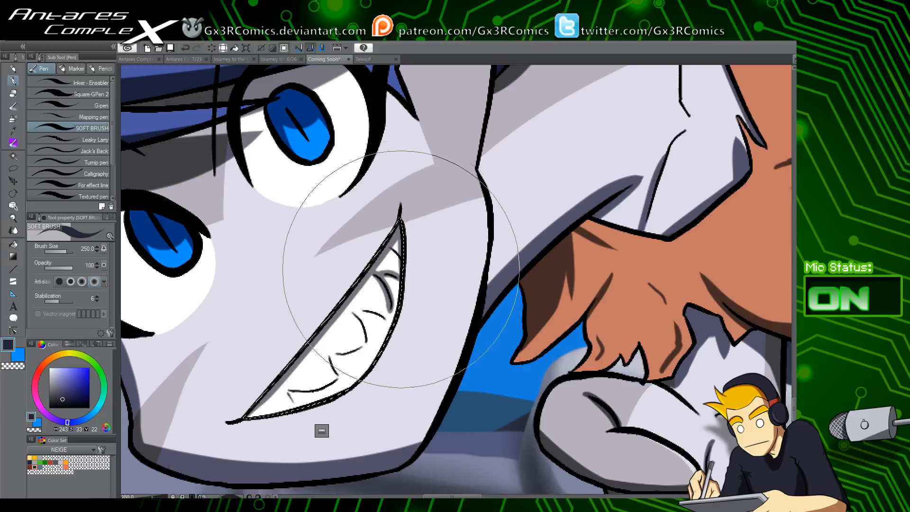
scroll(393, 273, down, 2)
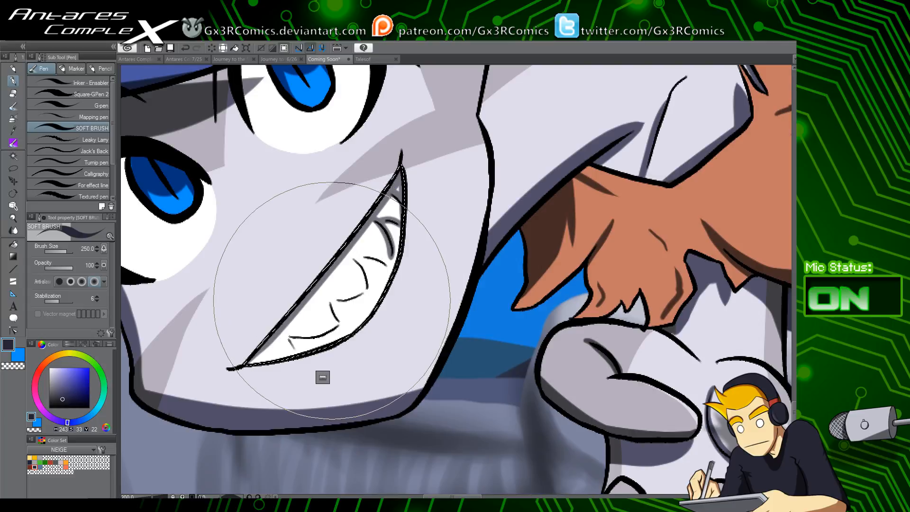
drag(331, 301, 366, 287)
drag(348, 257, 368, 287)
mouse_move(332, 324)
mouse_down()
mouse_move(330, 297)
mouse_move(342, 325)
mouse_up()
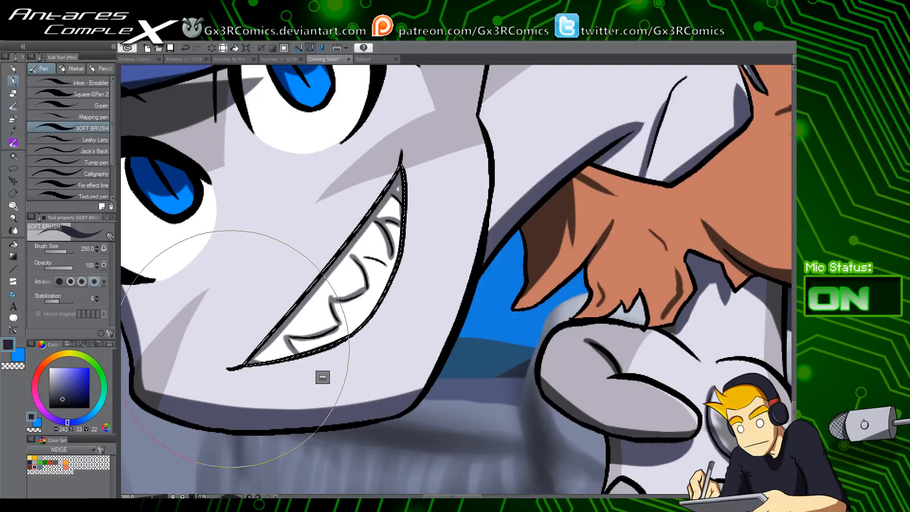
Clear the teeth selection and erase a round glint from the upper eye's iris shading using the soft brush at size 100
drag(390, 277, 369, 348)
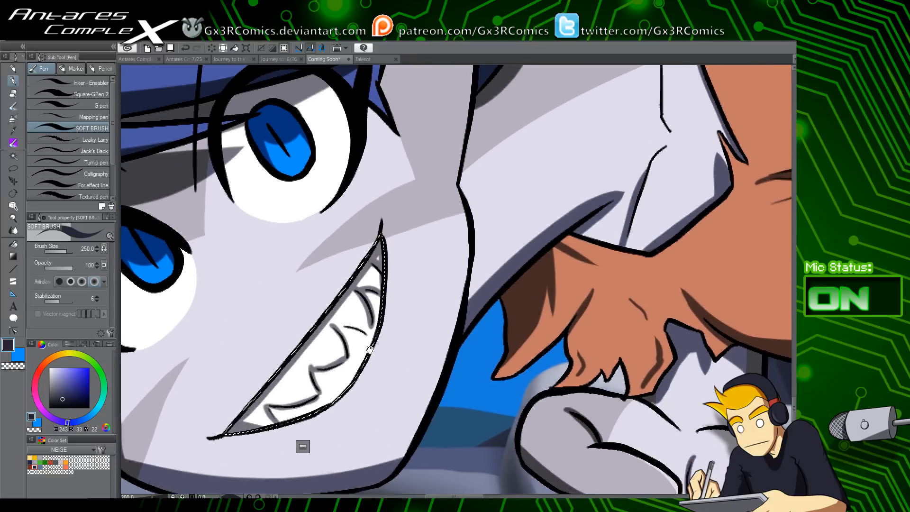
key(bracketleft)
key(bracketleft)
key(bracketleft)
key(bracketleft)
key(bracketleft)
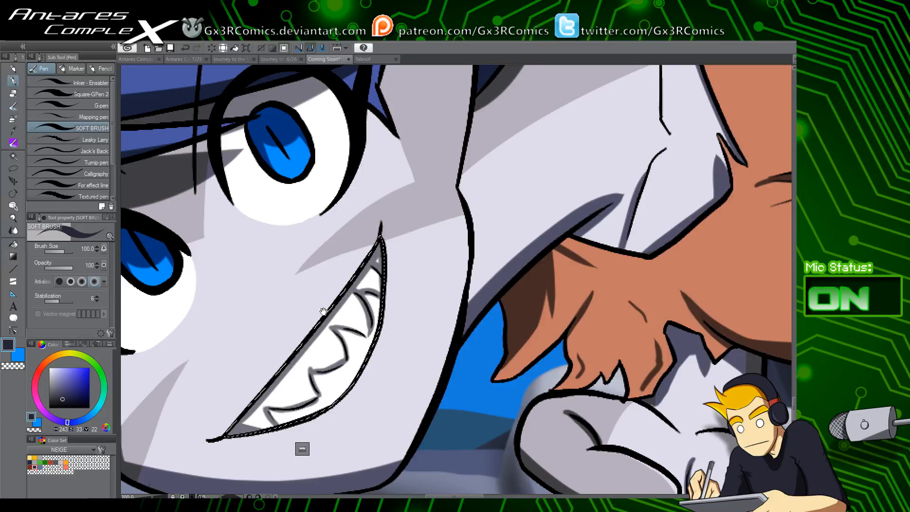
drag(309, 236, 348, 331)
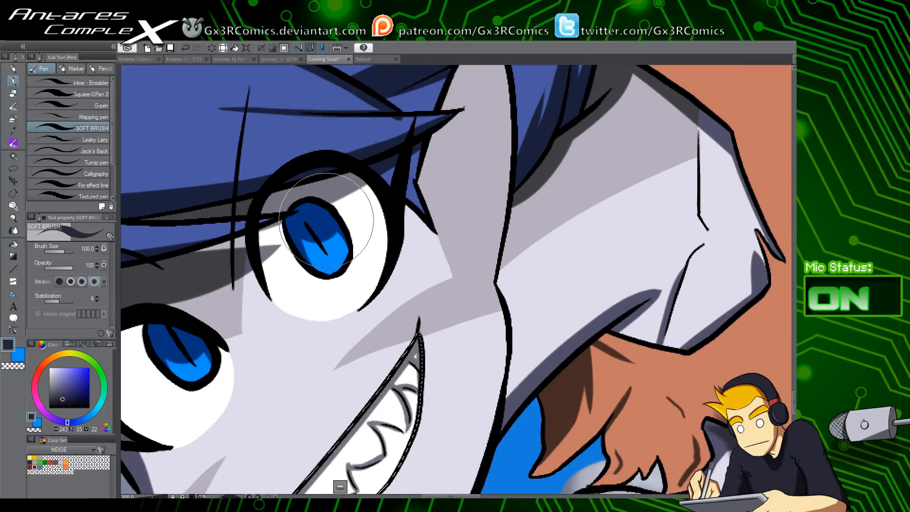
key(ctrl+d)
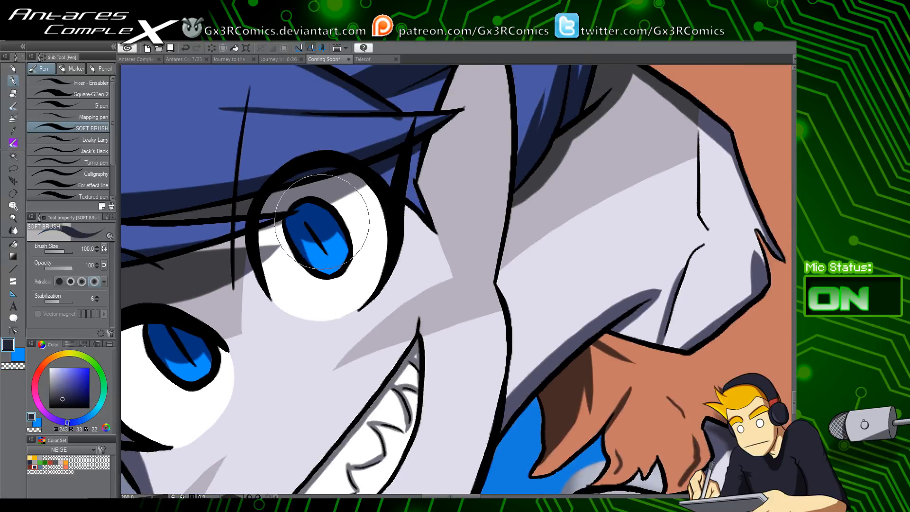
key(c)
click(321, 220)
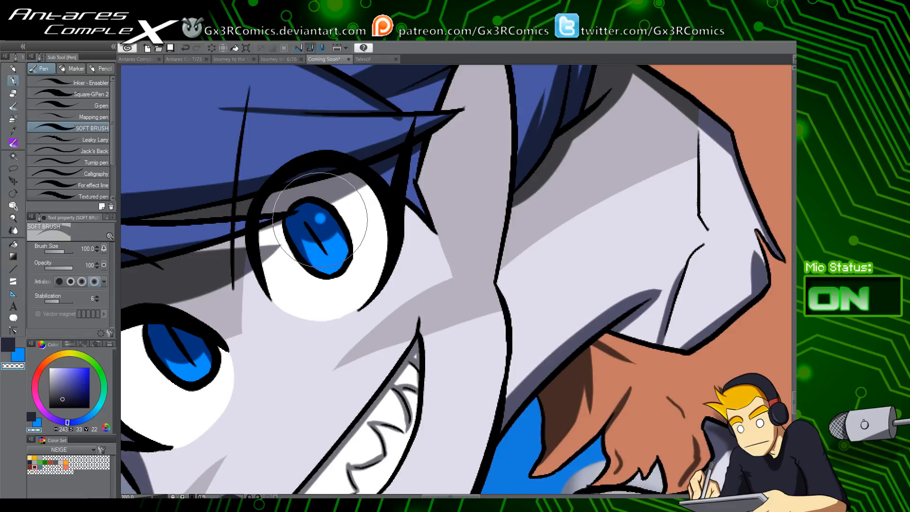
Erase a second, smaller glint from the upper eye's iris shading, beside the pupil slit
key(c)
key(c)
key(c)
key(c)
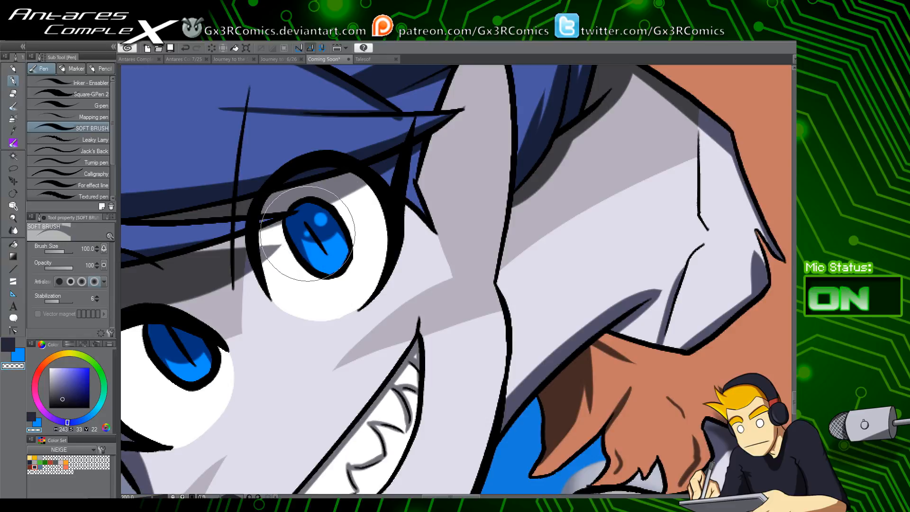
click(308, 233)
key(c)
key(c)
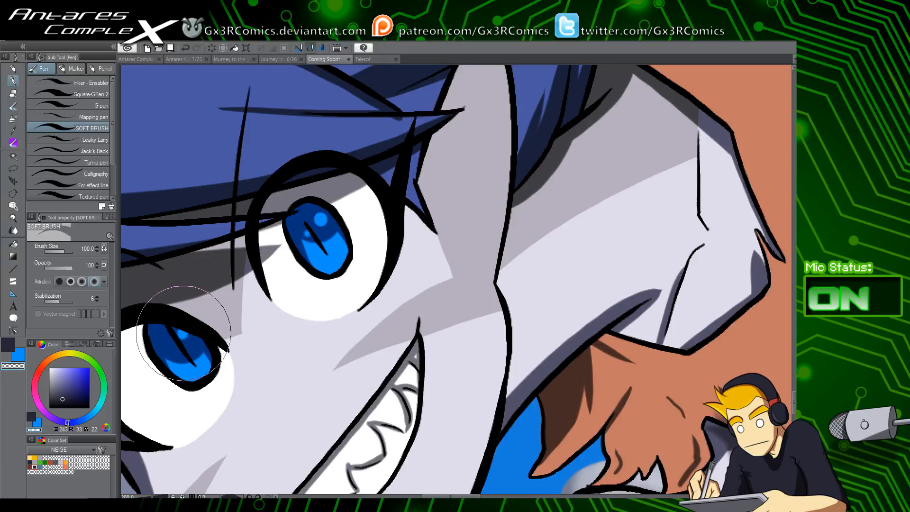
Erase a matching pair of large and small glints from the lower eye's iris shading
click(185, 336)
key(c)
key(c)
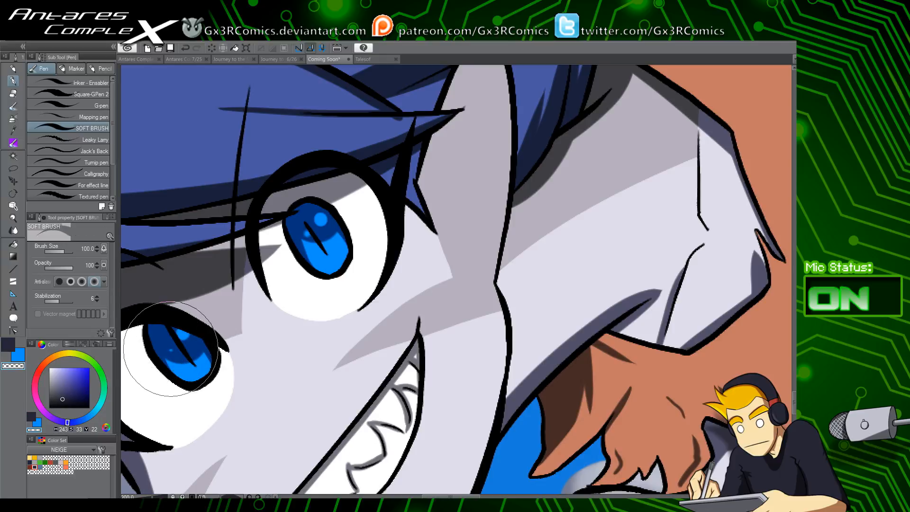
click(170, 349)
key(ctrl+z)
key(ctrl+z)
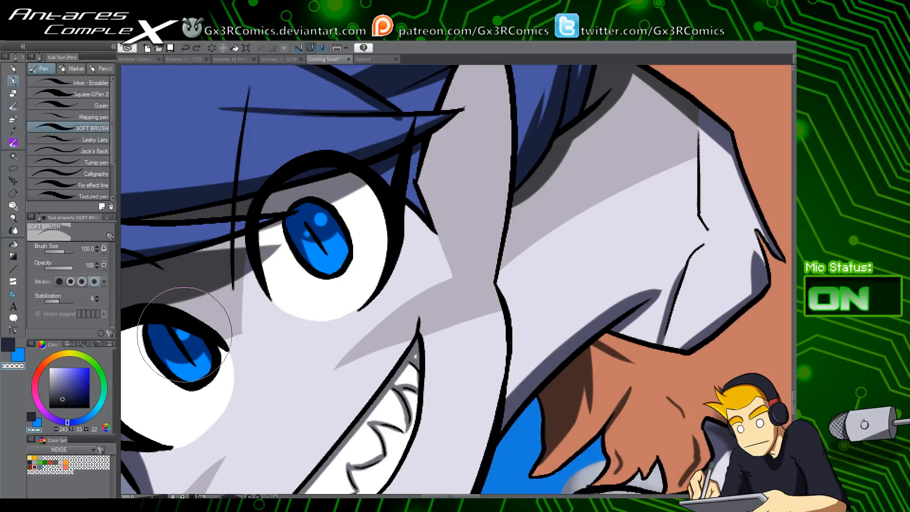
key(c)
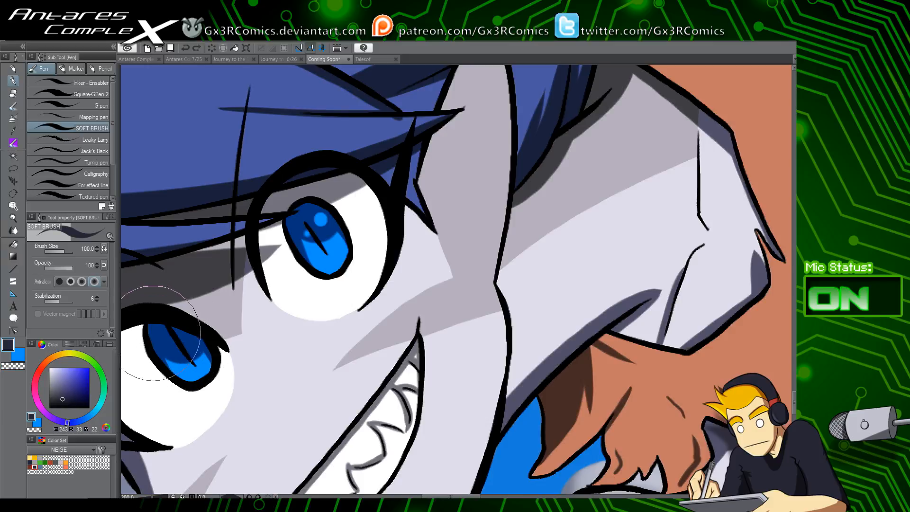
key(c)
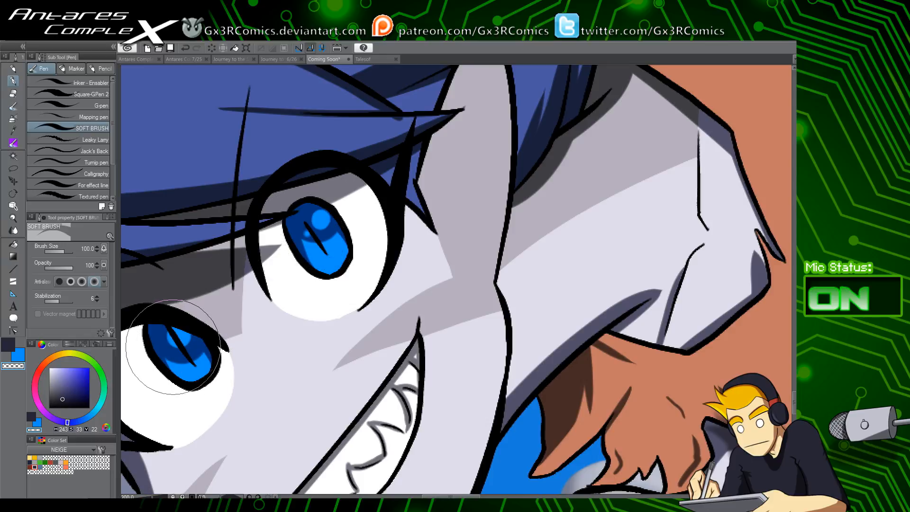
drag(402, 362, 349, 358)
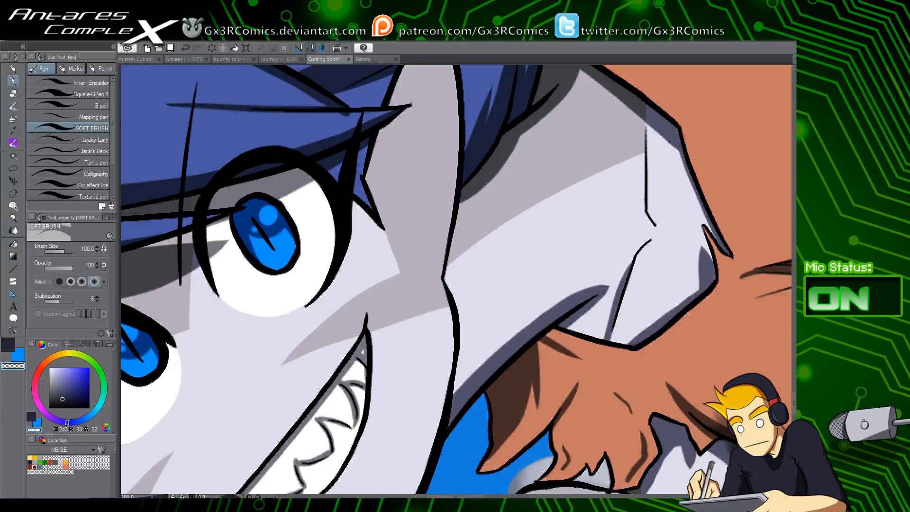
Select the neck, brush shading beside the edge of the cheek, and clear the selection
drag(438, 189, 389, 296)
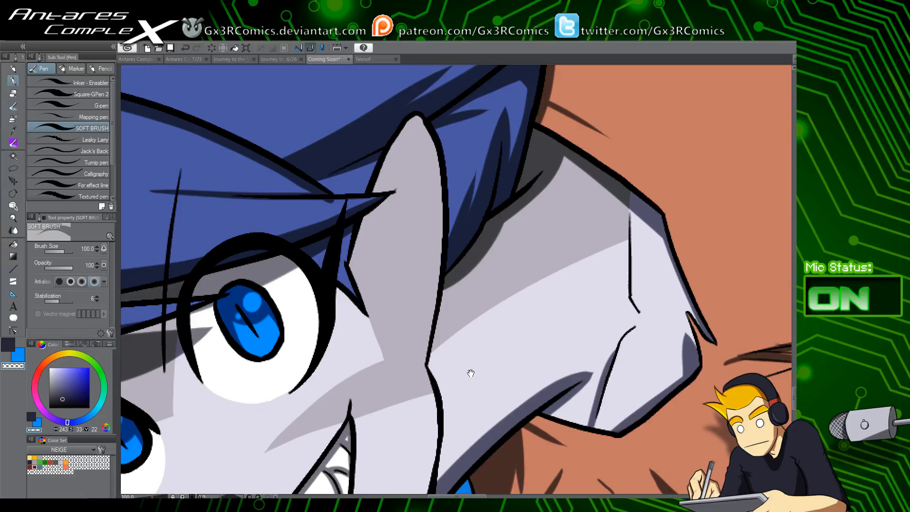
drag(471, 373, 453, 268)
drag(450, 393, 461, 277)
key(w)
click(452, 285)
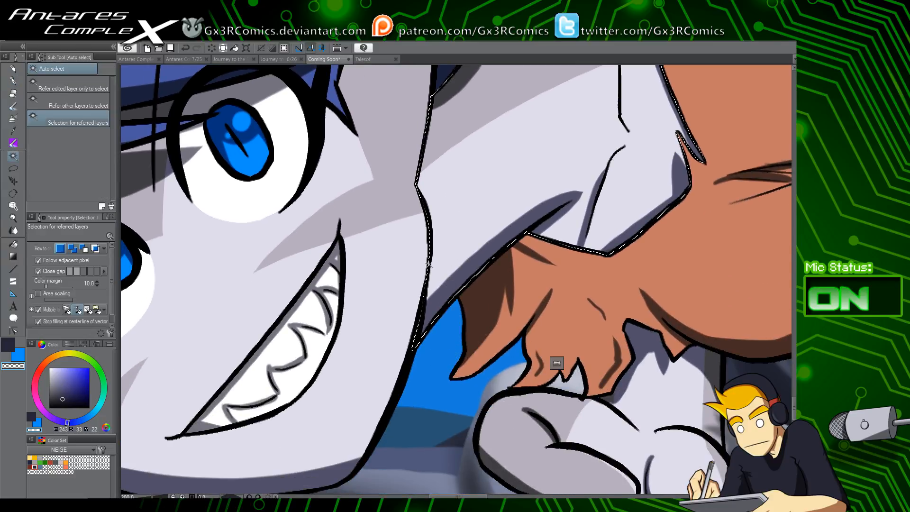
key(p)
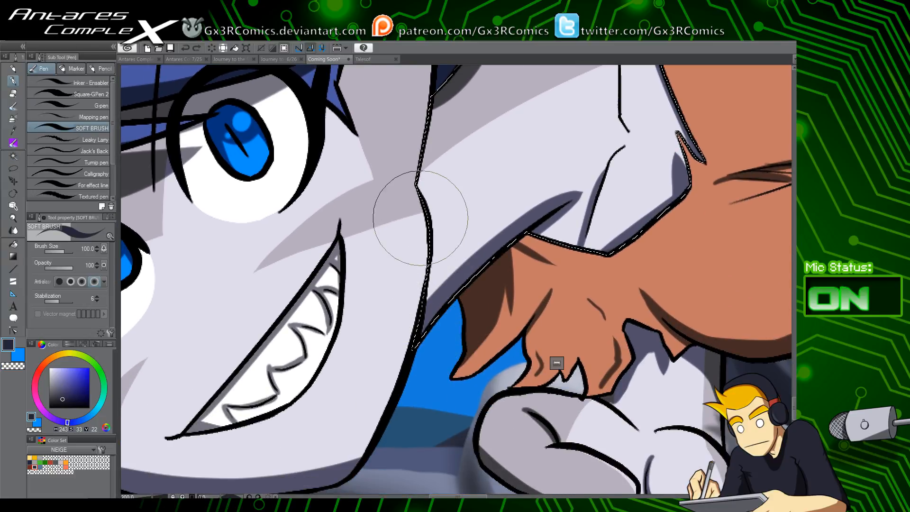
mouse_move(418, 193)
mouse_down()
mouse_move(422, 317)
mouse_move(405, 350)
mouse_move(486, 231)
mouse_up()
key(ctrl+d)
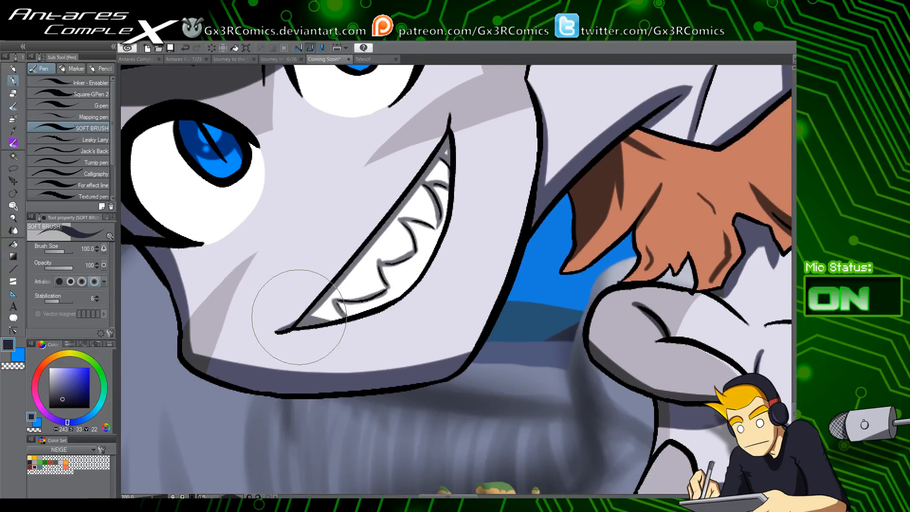
alt+click(356, 347)
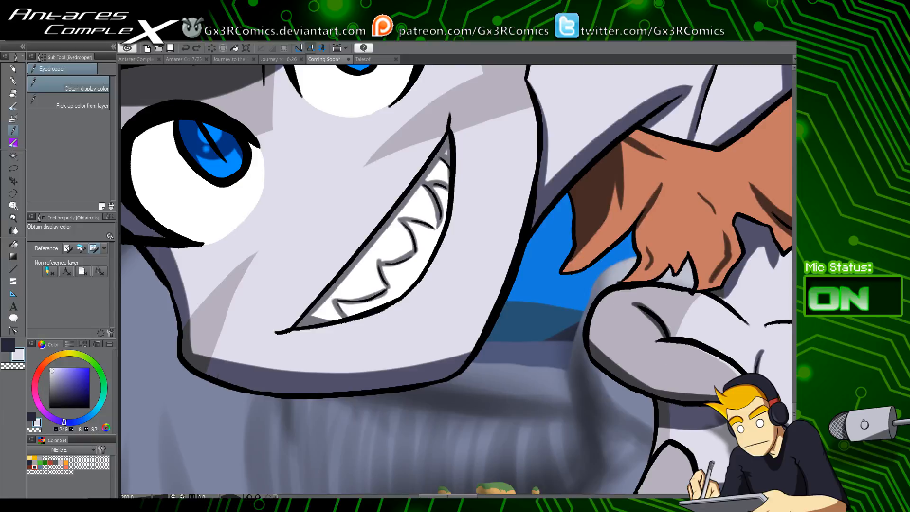
key(w)
click(270, 347)
key(p)
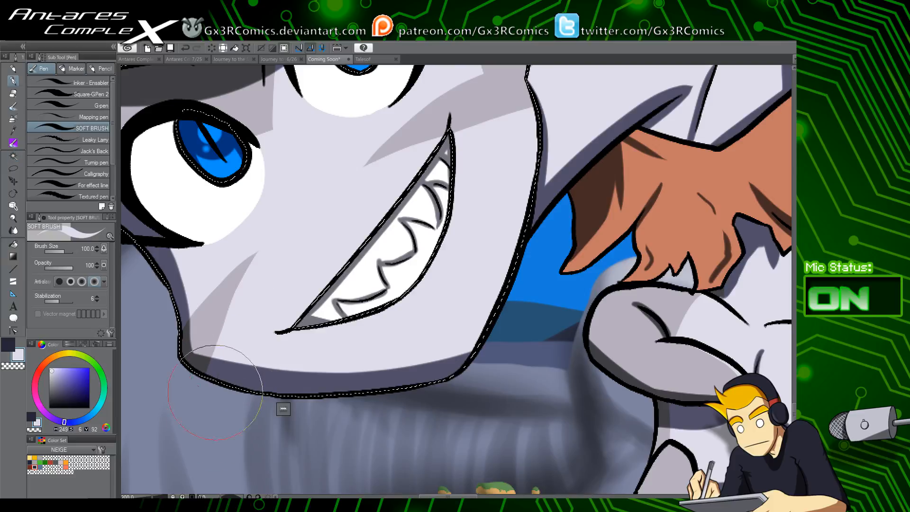
drag(362, 204, 329, 321)
mouse_move(526, 269)
mouse_down()
mouse_move(485, 289)
mouse_move(411, 376)
mouse_up()
scroll(572, 349, down, 5)
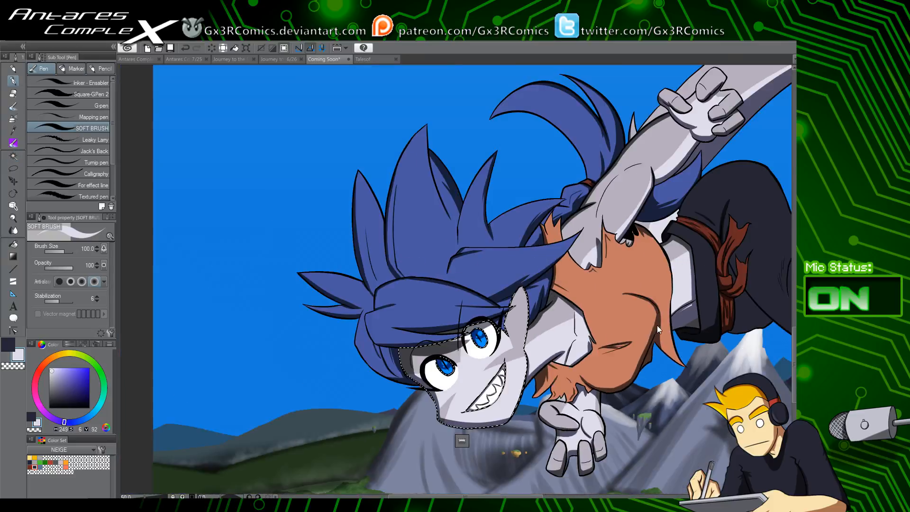
drag(661, 376, 542, 381)
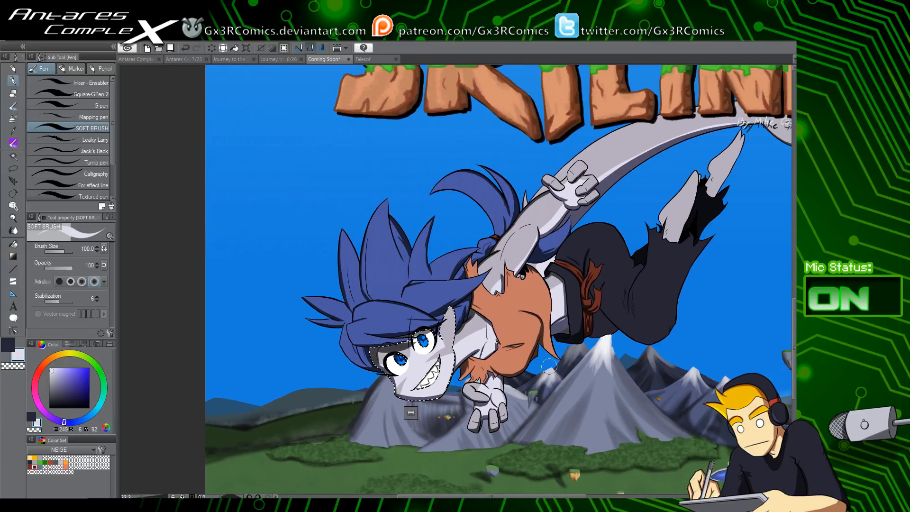
Set the painting colour to white and select the main mass of blue hair spikes
key(x)
key(x)
key(x)
key(x)
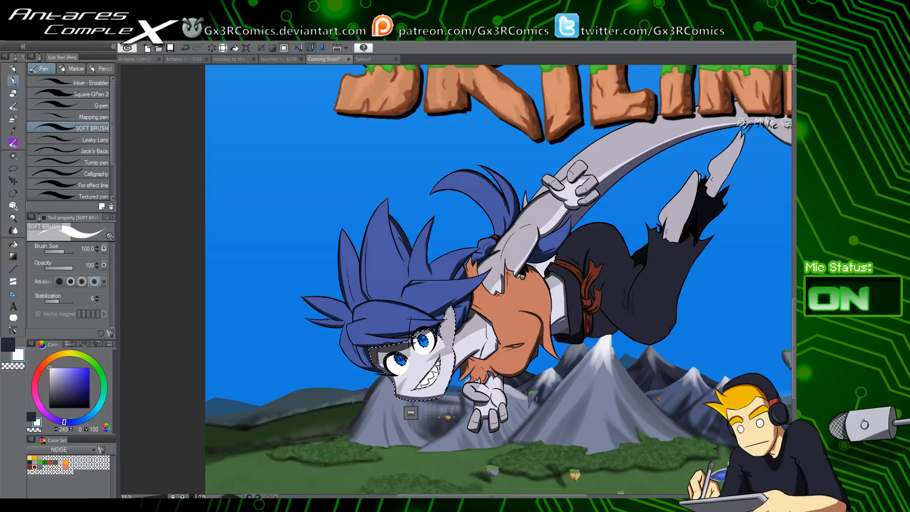
key(w)
click(392, 273)
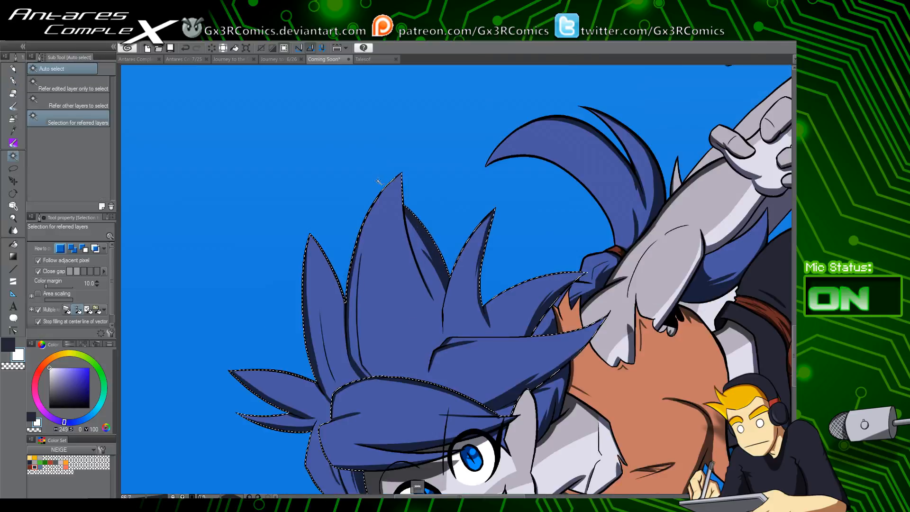
Try soft white highlights down the tallest hair spike using the Opaque watercolor brush at size 300
scroll(376, 238, up, 3)
drag(397, 338, 345, 195)
key(b)
drag(356, 334, 342, 100)
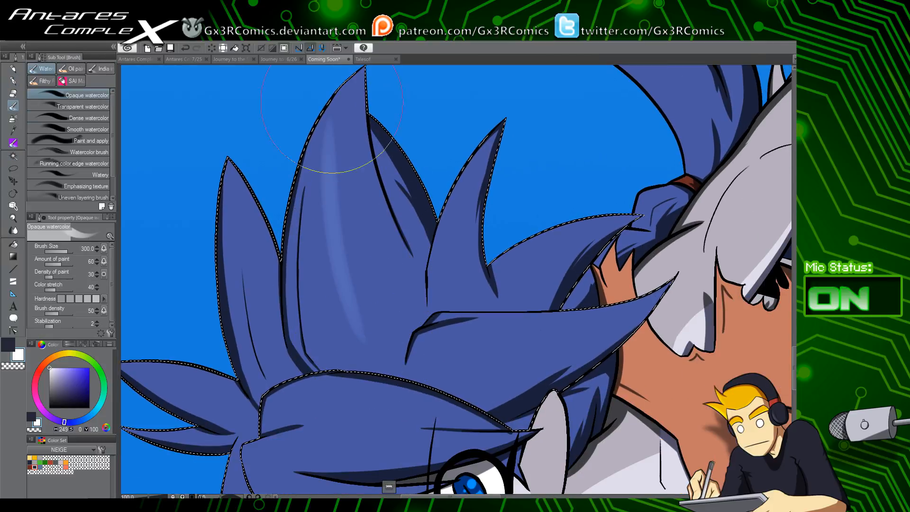
key(ctrl+z)
mouse_move(351, 342)
mouse_down()
mouse_move(346, 92)
mouse_move(370, 280)
mouse_up()
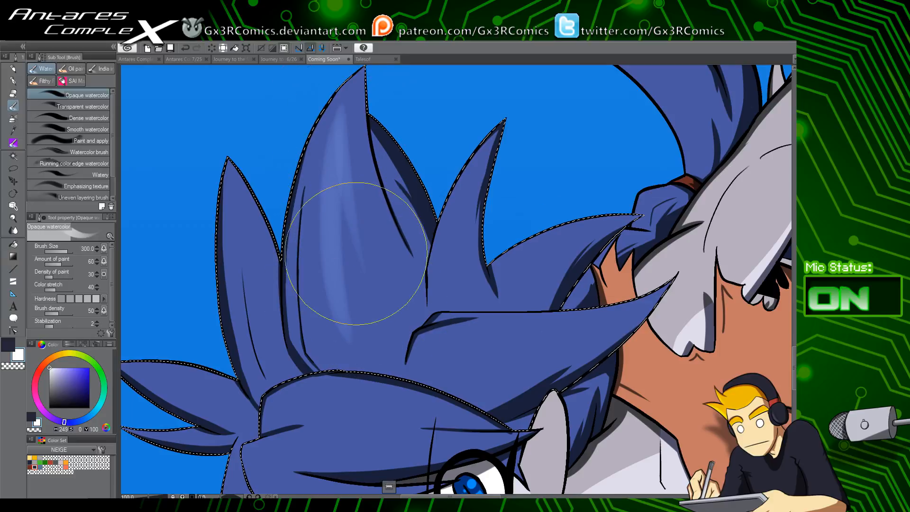
Try matching soft white watercolor highlights on the narrow spike beside the tallest one and on the outer side spike
drag(227, 166, 268, 285)
key(ctrl+z)
drag(230, 190, 269, 379)
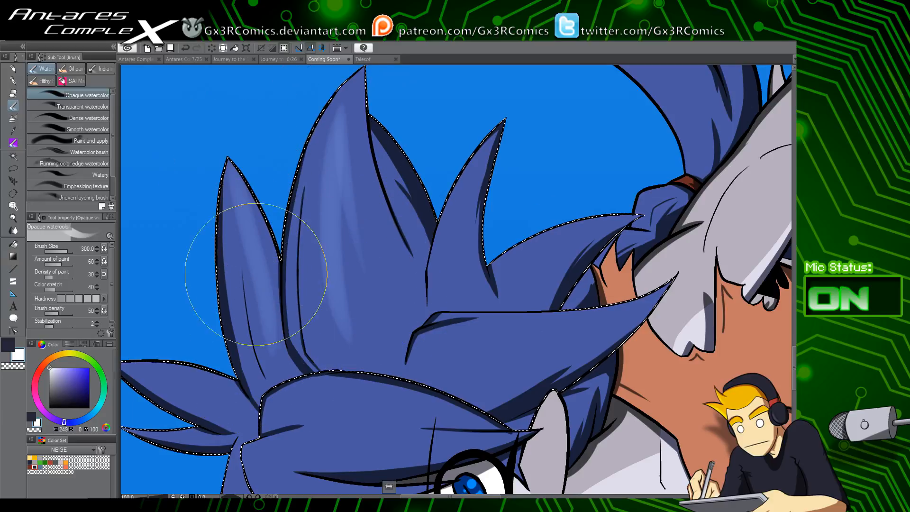
key(ctrl+z)
key(ctrl+y)
drag(228, 349, 251, 293)
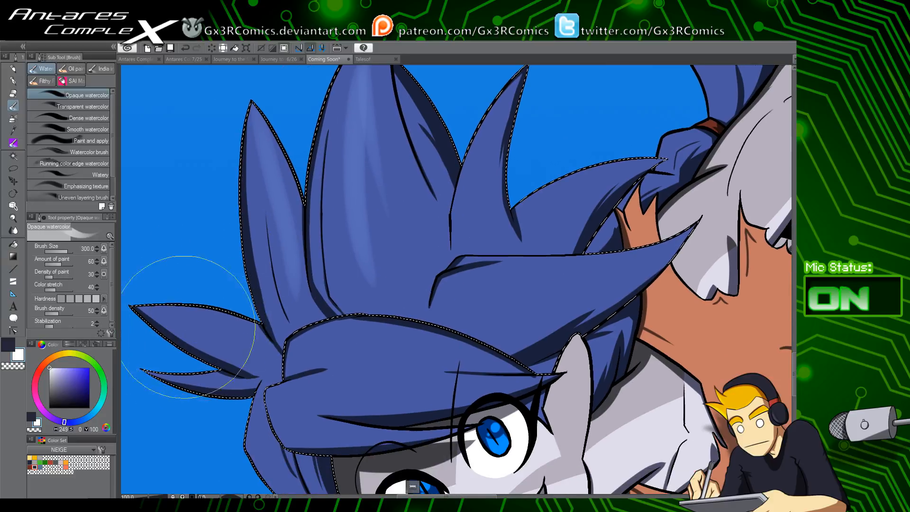
drag(182, 318, 234, 352)
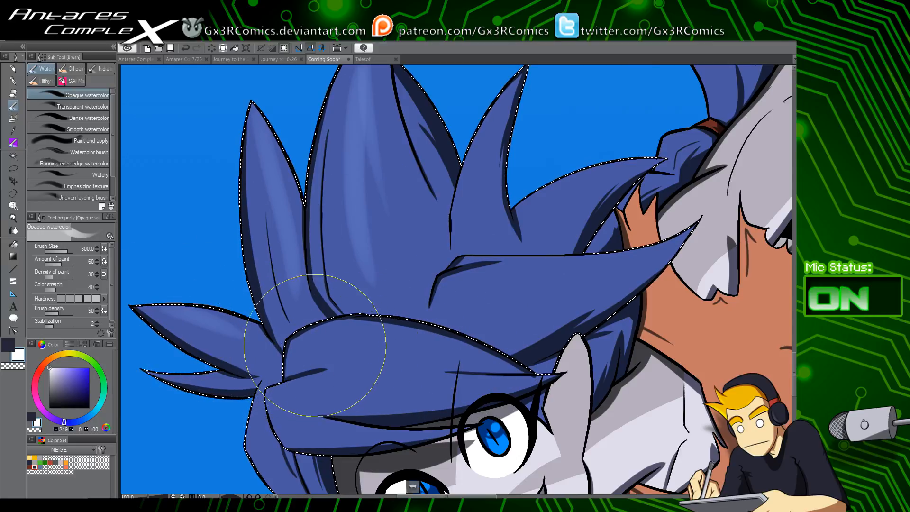
Select the hair fringe above the eyes and try soft white watercolor highlights across its upper and lower strands
key(w)
click(368, 353)
key(b)
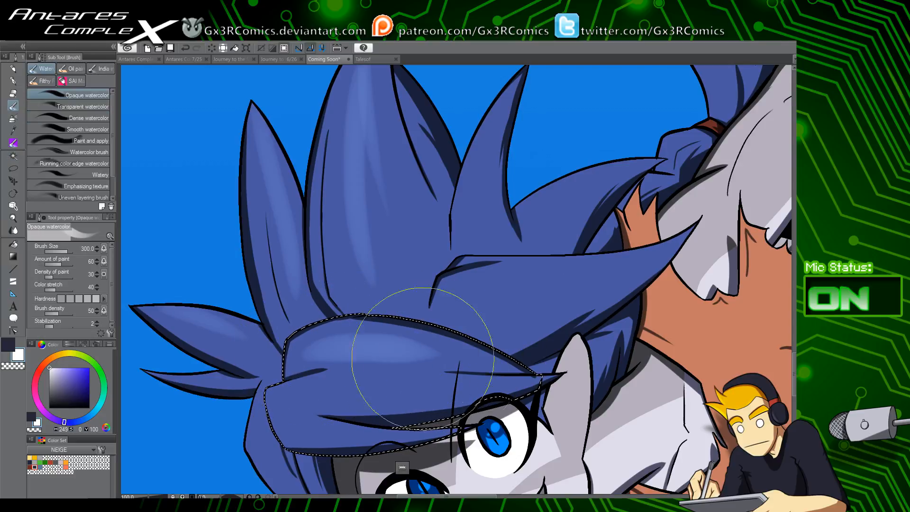
key(ctrl+z)
drag(308, 352, 470, 360)
drag(379, 386, 389, 346)
drag(289, 366, 467, 346)
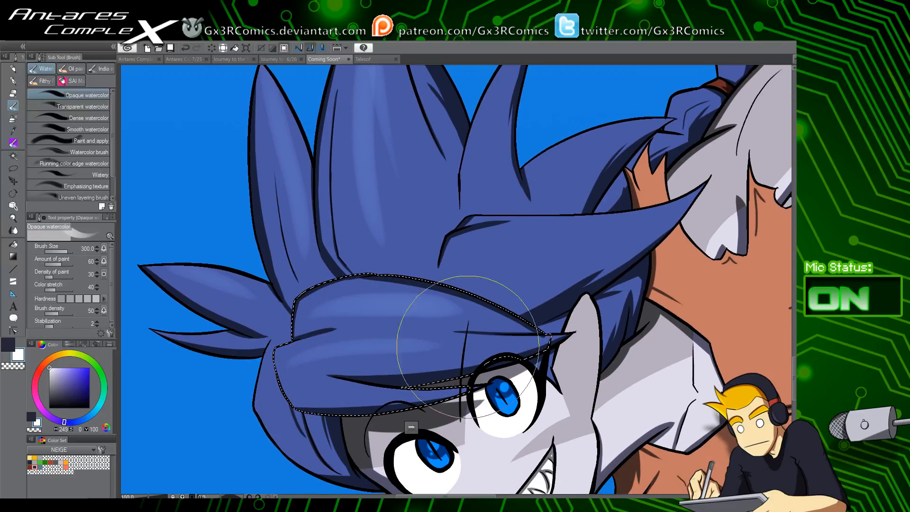
key(ctrl+z)
drag(296, 365, 459, 350)
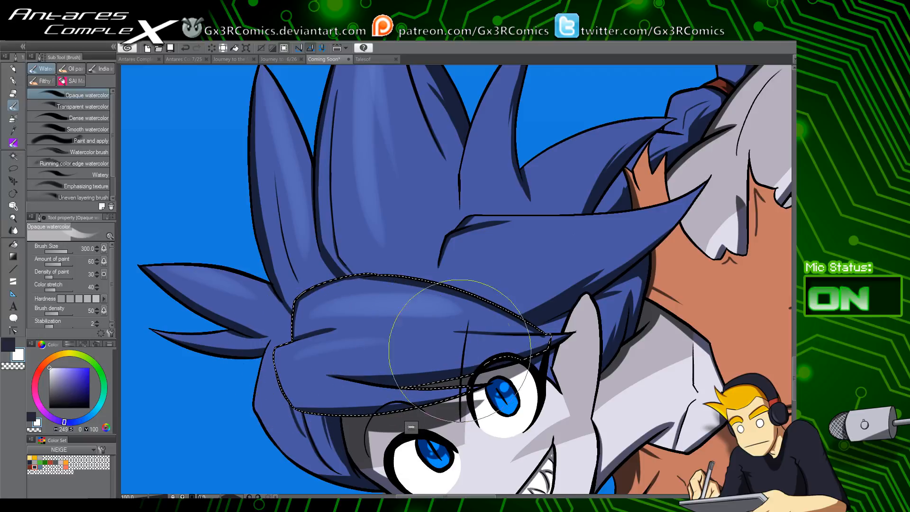
Repaint the fringe highlights in white using the SAI Marker brush at size 250
click(78, 80)
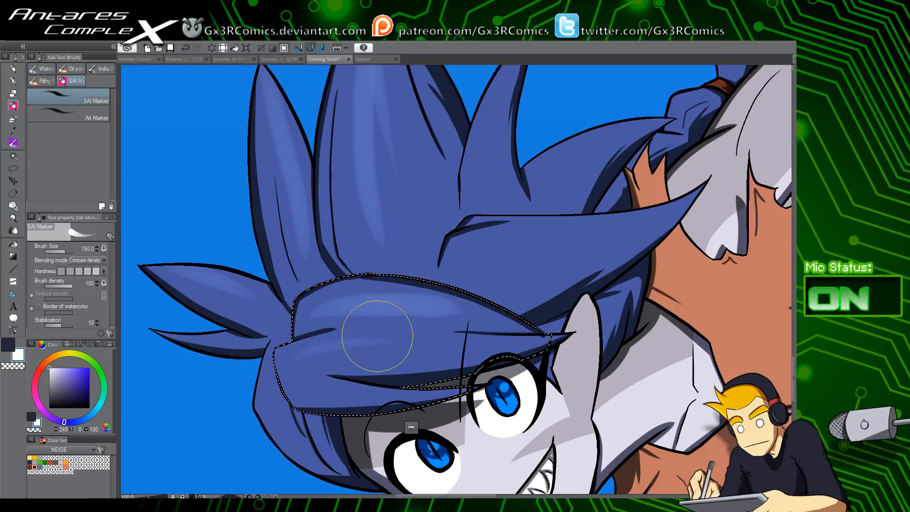
mouse_move(407, 326)
mouse_down()
mouse_move(344, 316)
mouse_move(481, 325)
mouse_up()
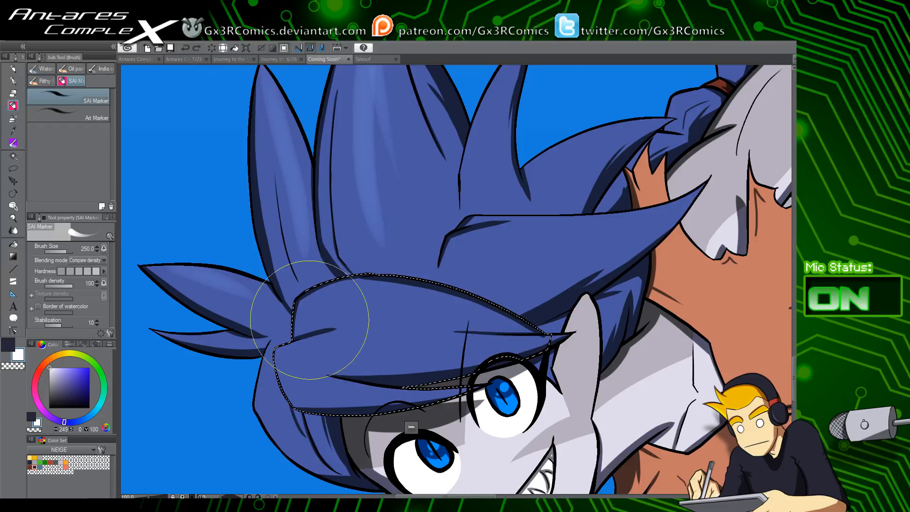
mouse_move(308, 319)
mouse_down()
mouse_move(472, 327)
mouse_move(345, 325)
mouse_move(447, 335)
mouse_move(355, 331)
mouse_move(421, 335)
mouse_move(355, 442)
mouse_up()
Select the main hair spikes and repaint the tallest spike's highlight in white with the SAI Marker
key(w)
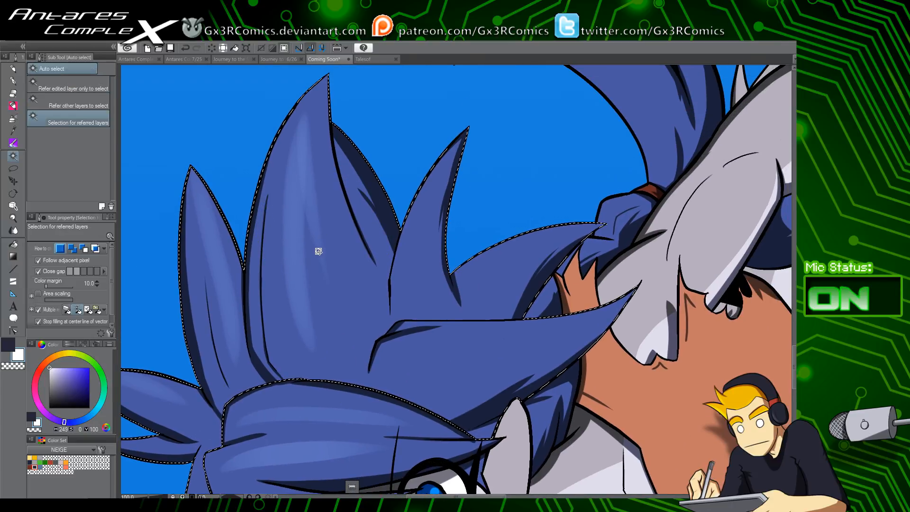
click(306, 209)
key(b)
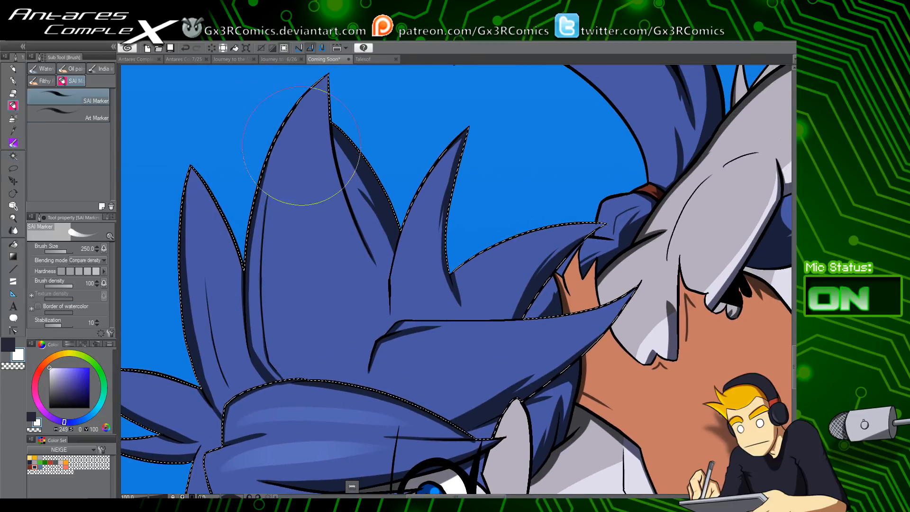
mouse_move(311, 115)
mouse_down()
mouse_move(295, 193)
mouse_move(311, 116)
mouse_up()
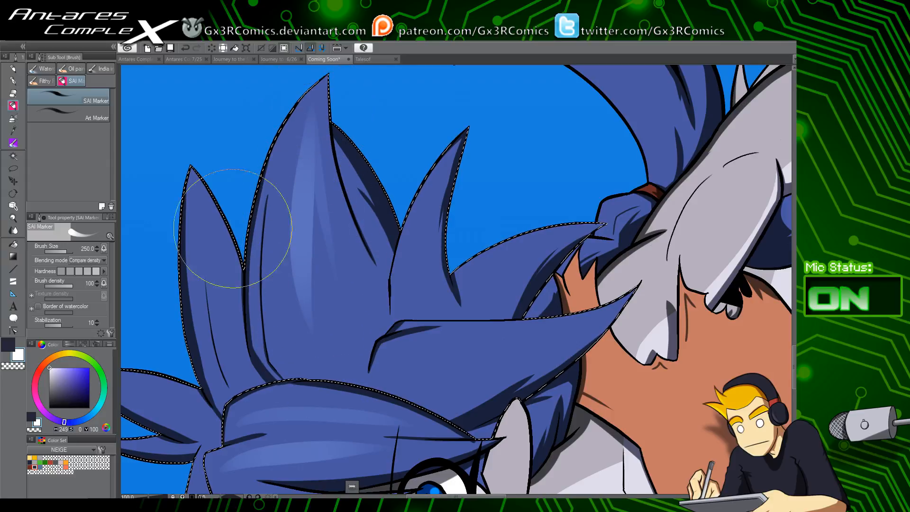
Paint soft white highlights on the narrow spike beside the tallest one and on the upper outer side spike
mouse_move(233, 224)
mouse_down()
mouse_move(191, 183)
mouse_move(207, 313)
mouse_move(277, 256)
mouse_up()
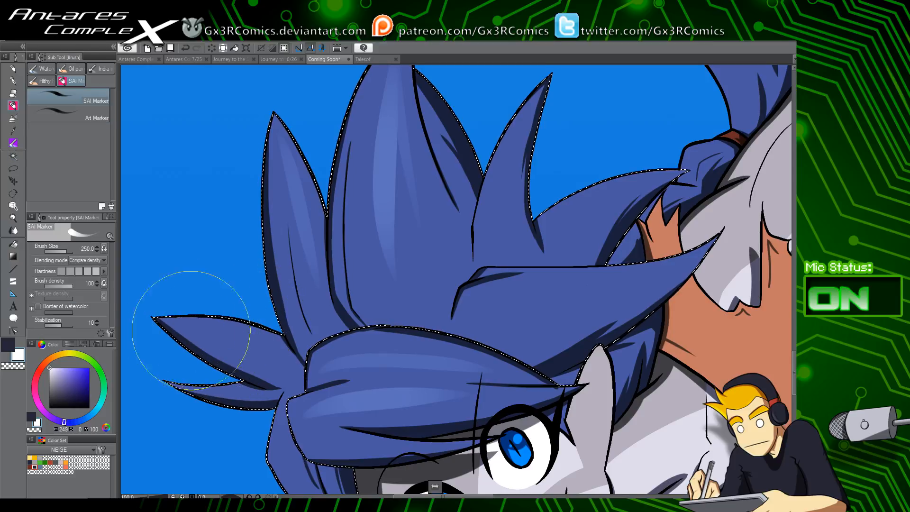
drag(187, 323, 272, 357)
key(ctrl+z)
mouse_move(202, 324)
mouse_down()
mouse_move(295, 364)
mouse_move(317, 355)
mouse_up()
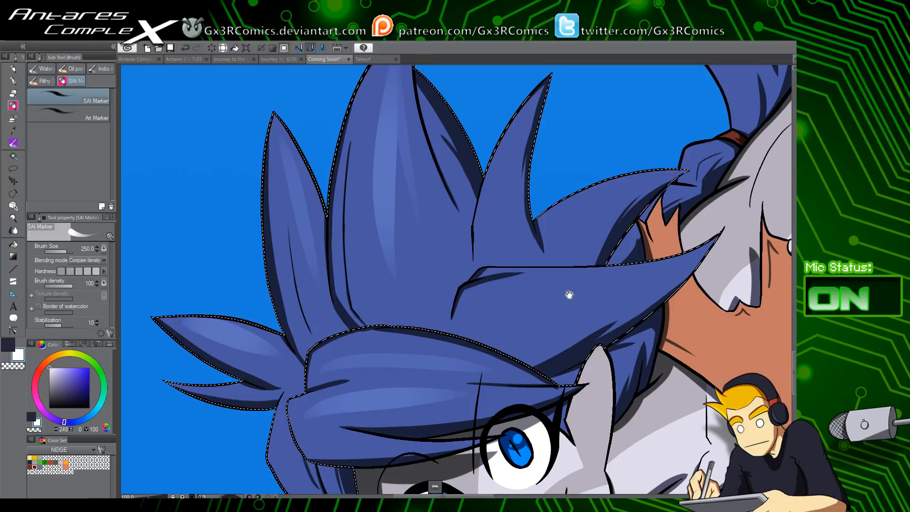
Paint a long white highlight along the large forward-pointing spike above the fringe, redoing the stroke until it tapers cleanly
drag(569, 295, 398, 349)
drag(300, 362, 502, 310)
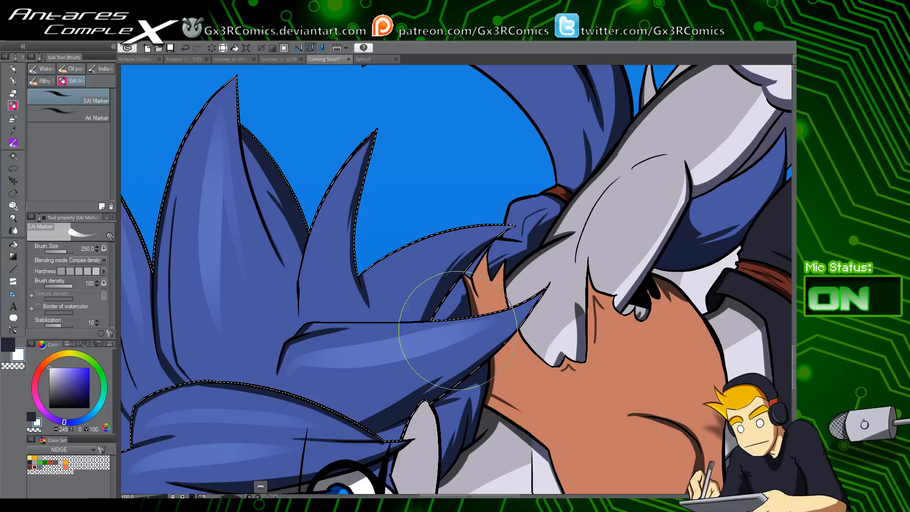
key(ctrl+z)
mouse_move(289, 373)
mouse_down()
mouse_move(305, 353)
mouse_move(411, 350)
mouse_move(535, 306)
mouse_up()
key(ctrl+z)
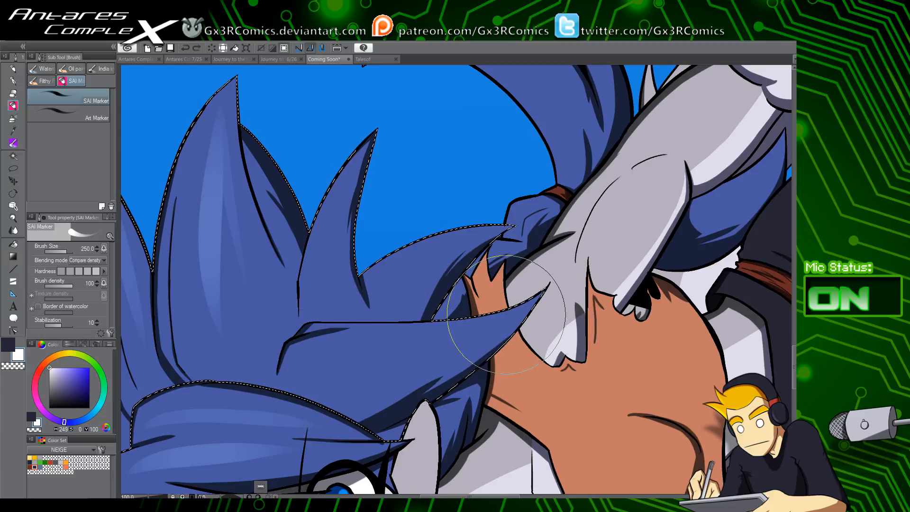
mouse_move(506, 318)
mouse_down()
mouse_move(440, 347)
mouse_move(328, 351)
mouse_move(296, 385)
mouse_up()
key(ctrl+z)
mouse_move(508, 319)
mouse_down()
mouse_move(470, 337)
mouse_move(348, 347)
mouse_move(304, 376)
mouse_up()
Paint a soft white highlight along the curved spike behind the large forward-pointing one, redoing the first stroke
drag(385, 301, 500, 227)
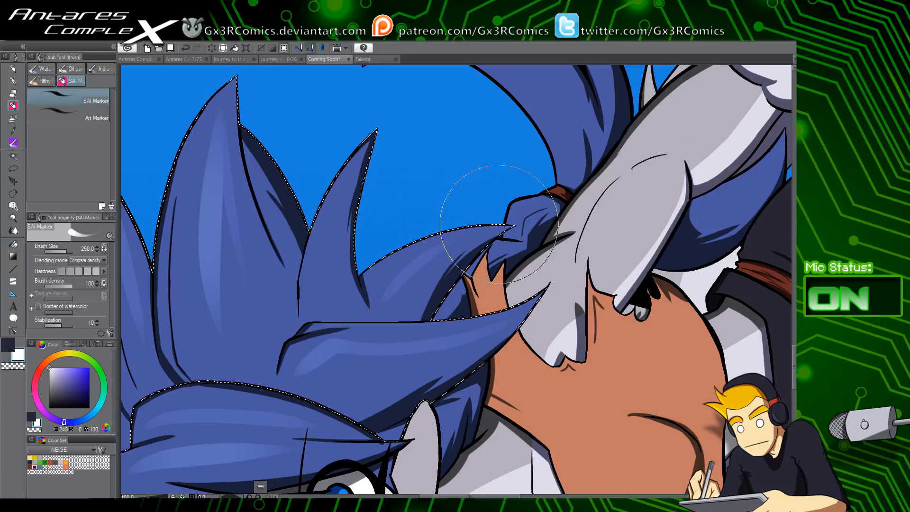
key(ctrl+z)
mouse_move(389, 297)
mouse_down()
mouse_move(418, 262)
mouse_move(491, 238)
mouse_up()
Select the ponytail and paint soft white highlights along its two strands with the SAI Marker
drag(522, 206, 398, 264)
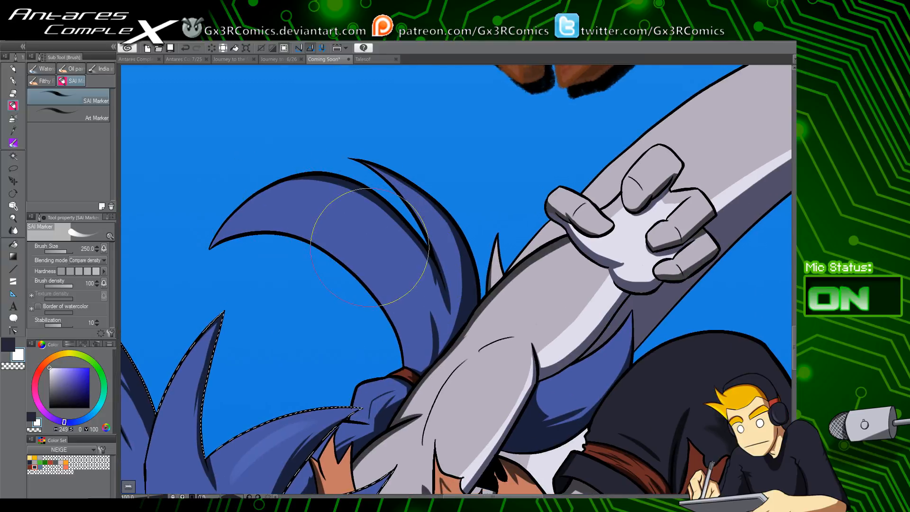
key(w)
click(375, 254)
key(b)
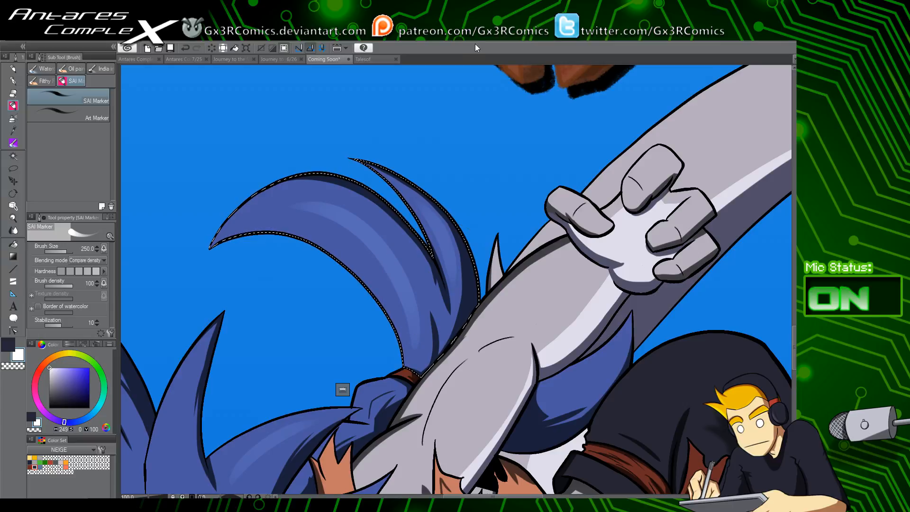
Repaint the highlight on the ponytail's wide strand as one continuous curve from the hair tie toward the tip
scroll(466, 177, down, 3)
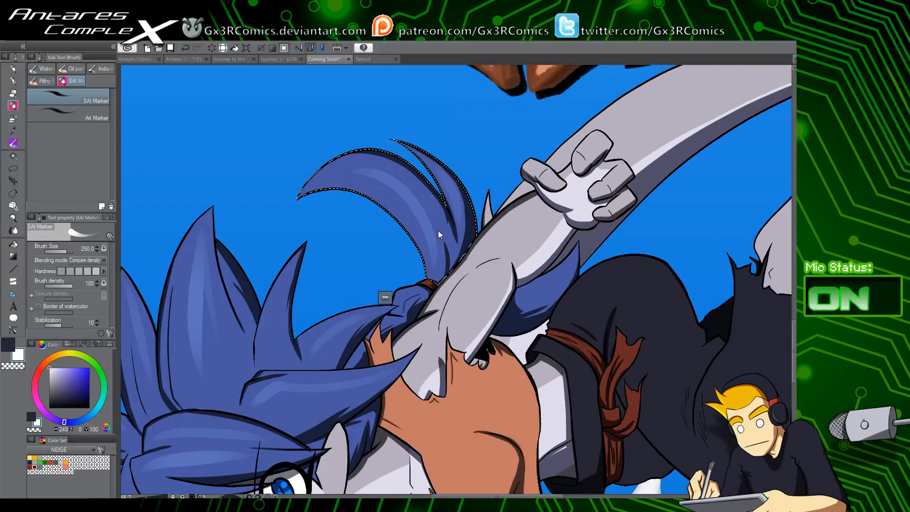
scroll(439, 234, up, 2)
key(e)
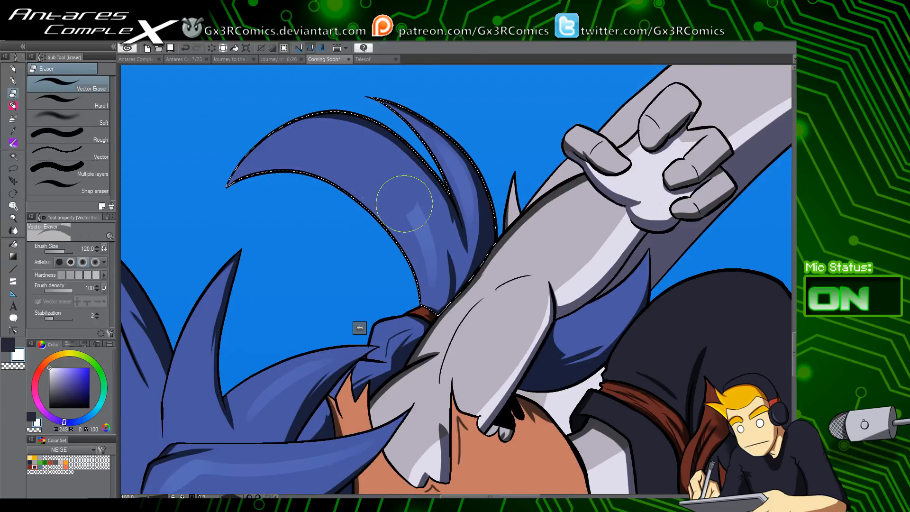
key(b)
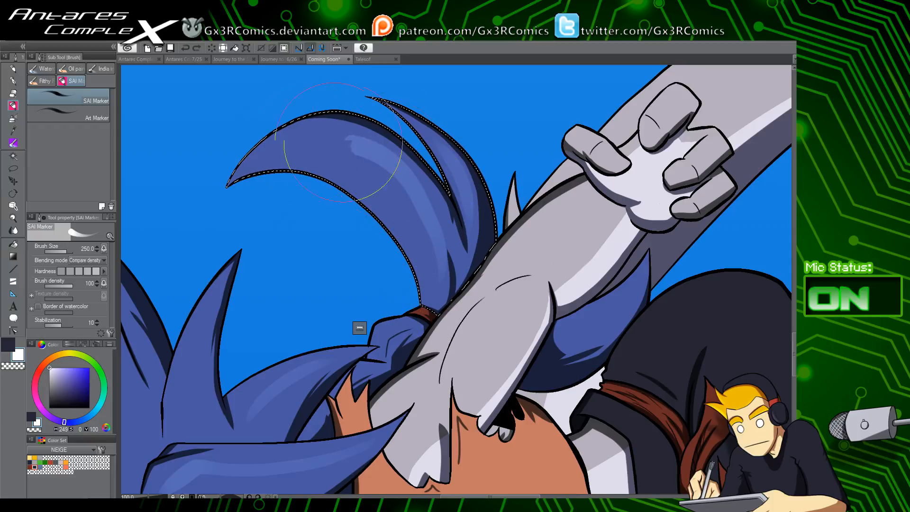
key(ctrl+z)
key(ctrl+z)
mouse_move(439, 298)
mouse_down()
mouse_move(438, 237)
mouse_move(322, 143)
mouse_up()
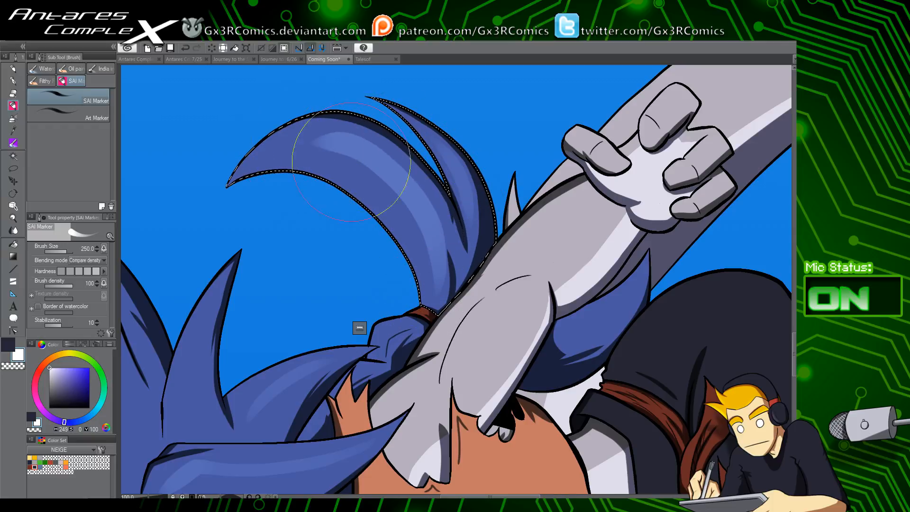
Clear the ponytail selection and review the highlighted hair within the whole character
drag(561, 243, 447, 307)
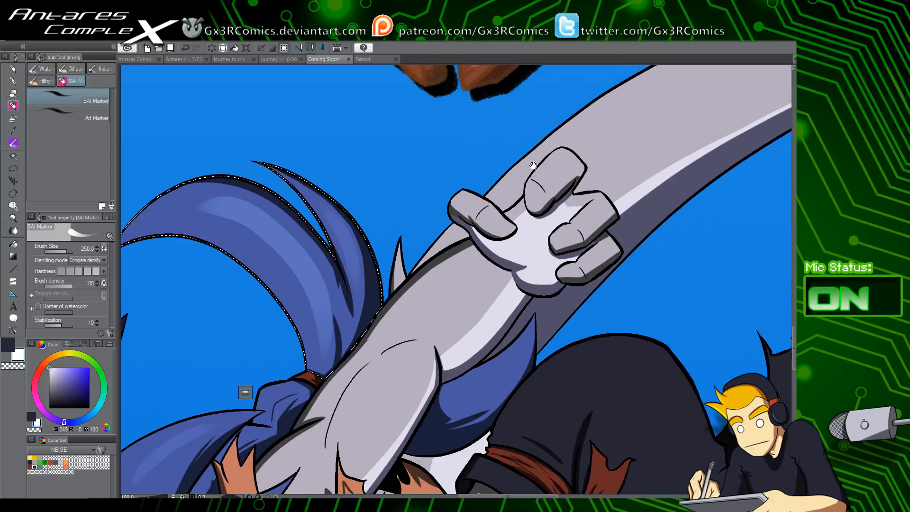
drag(534, 166, 433, 316)
drag(575, 232, 500, 306)
scroll(487, 326, down, 3)
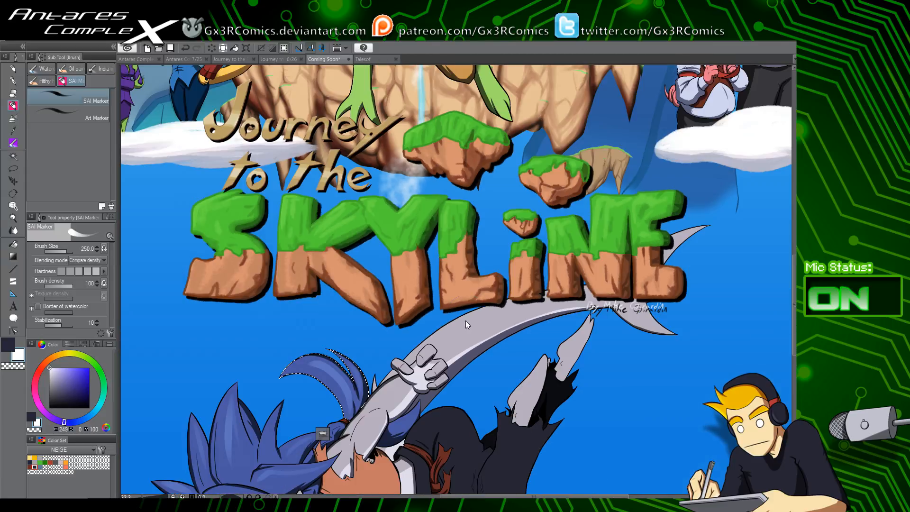
key(ctrl+d)
drag(528, 350, 485, 336)
mouse_move(437, 279)
mouse_down()
mouse_move(382, 374)
mouse_move(433, 264)
mouse_up()
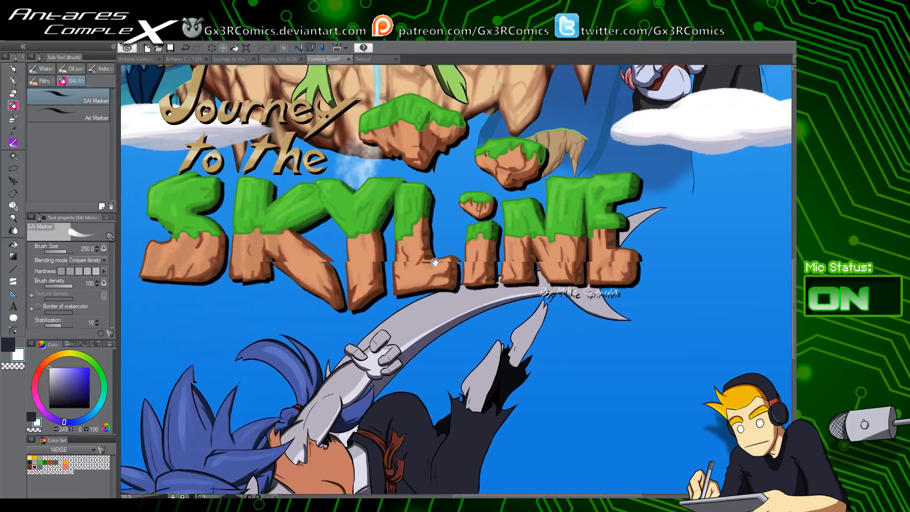
drag(394, 467, 434, 310)
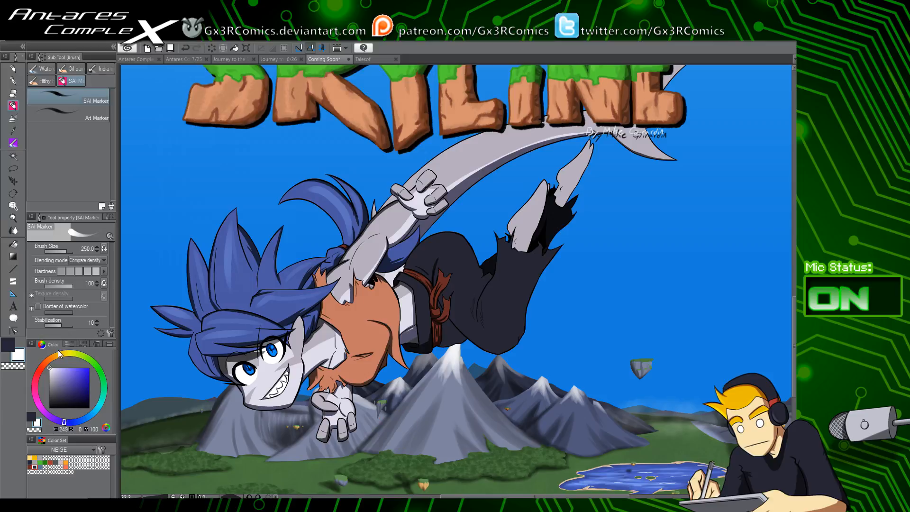
Select the trouser area below the sash knot and the gap between the sash tails, and shade both dark with SOFT BRUSH at size 100
key(x)
click(17, 82)
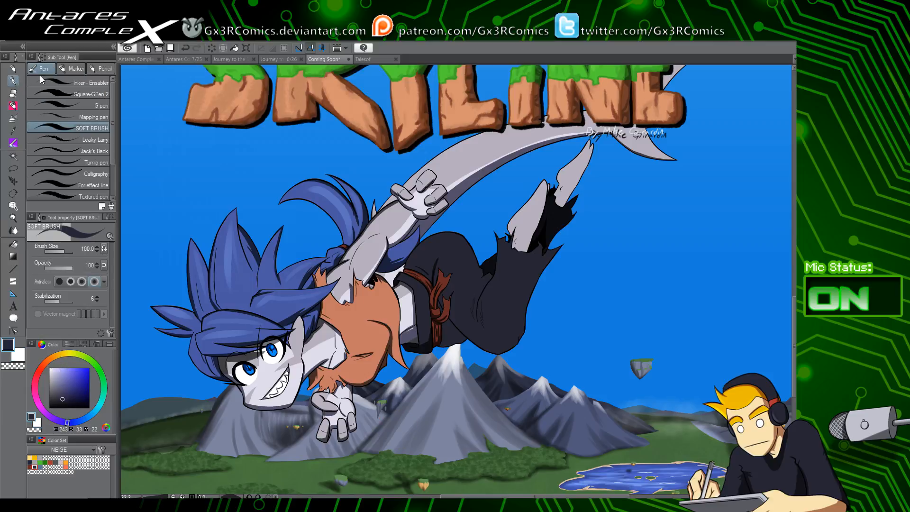
key(w)
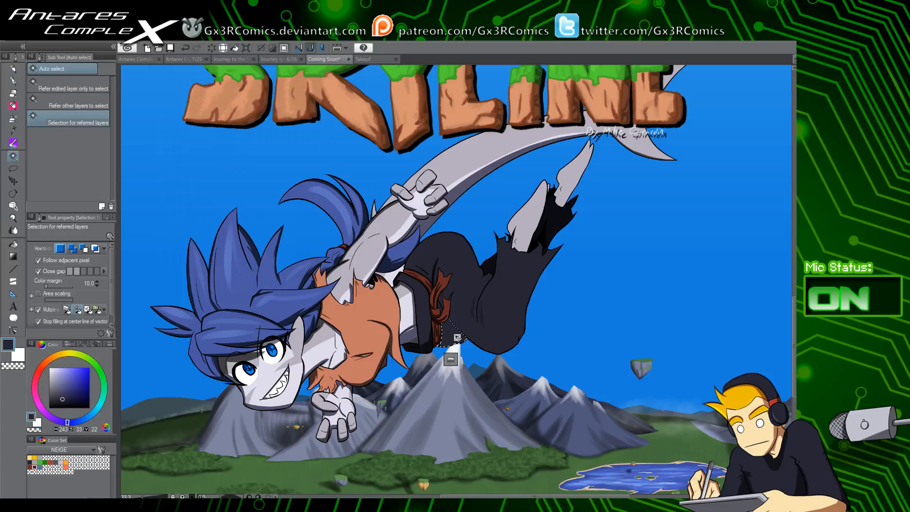
scroll(466, 335, up, 4)
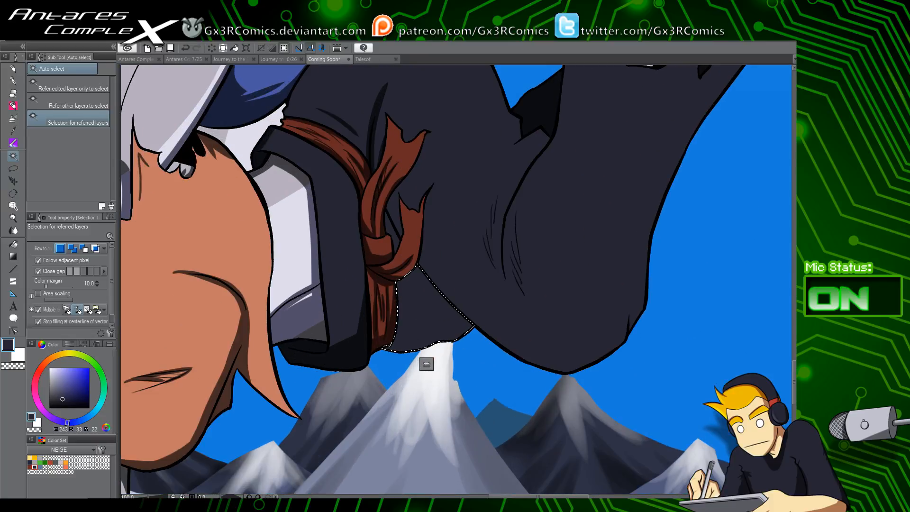
key(p)
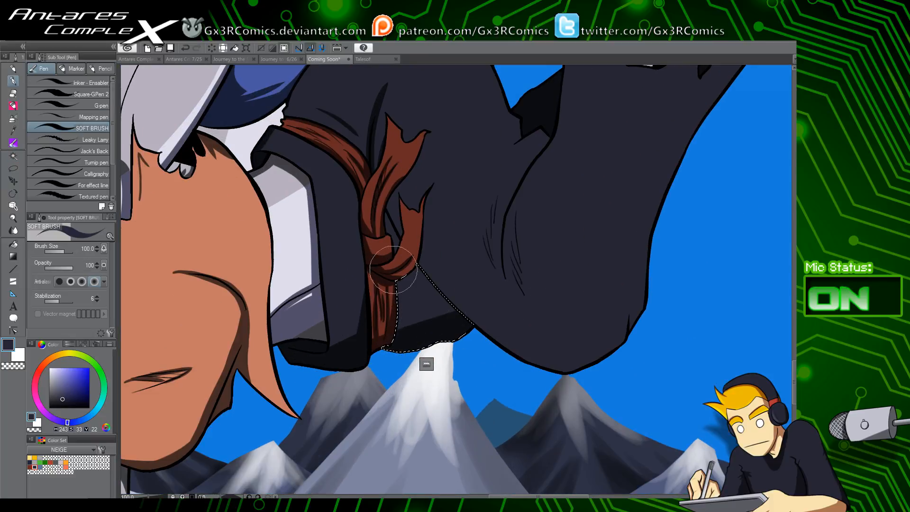
mouse_move(406, 315)
mouse_down()
mouse_move(435, 318)
mouse_move(392, 328)
mouse_up()
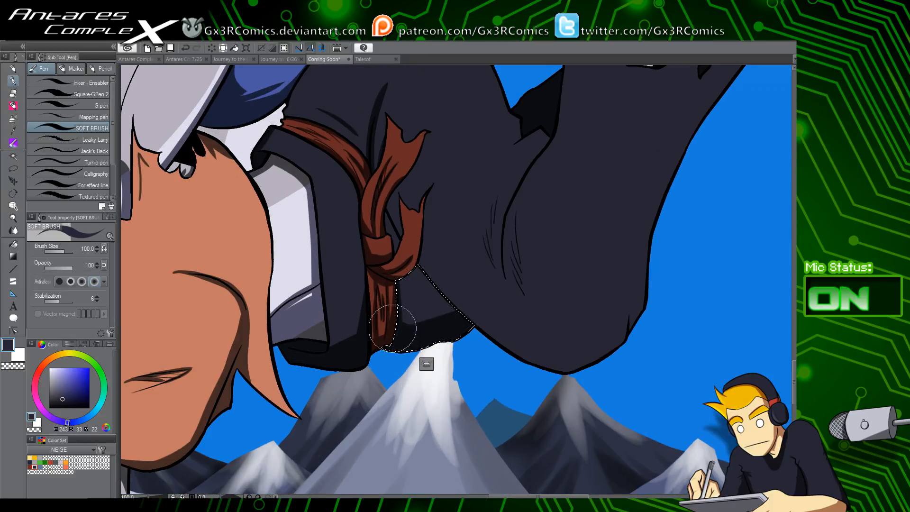
key(w)
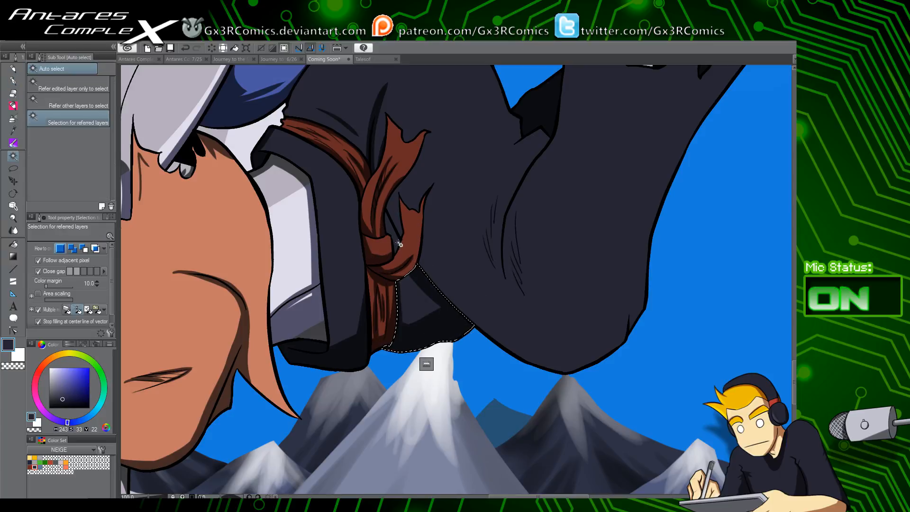
key(p)
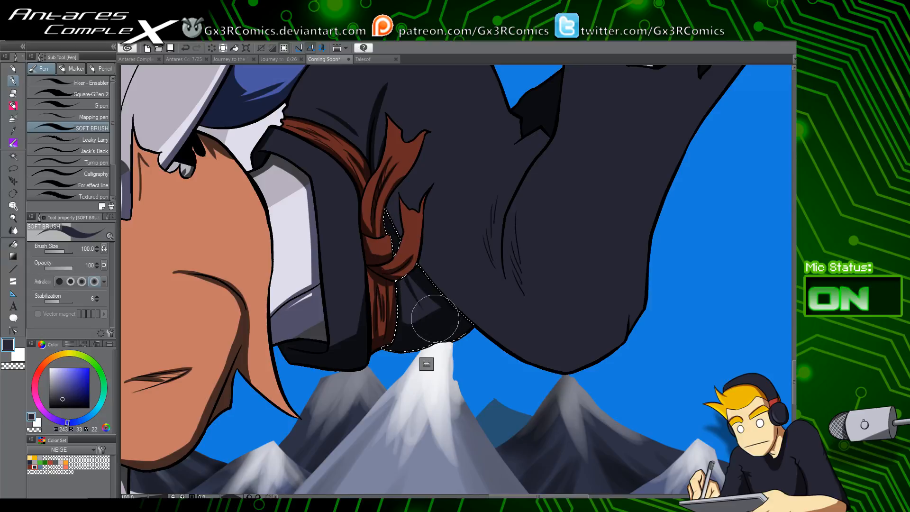
Select the main trouser leg and shade its lower edge in the dark colour from the sash to the knee
drag(494, 252, 428, 303)
key(w)
click(372, 286)
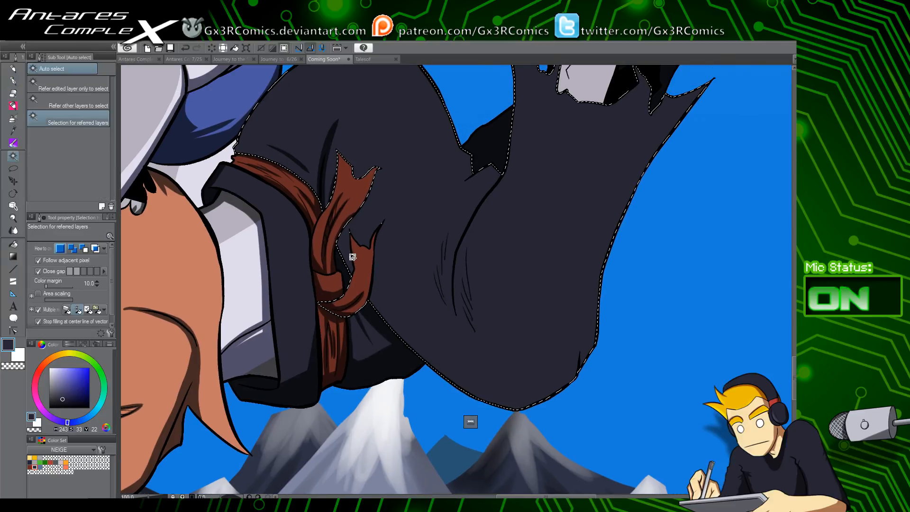
key(p)
mouse_move(320, 189)
mouse_down()
mouse_move(386, 323)
mouse_move(419, 360)
mouse_up()
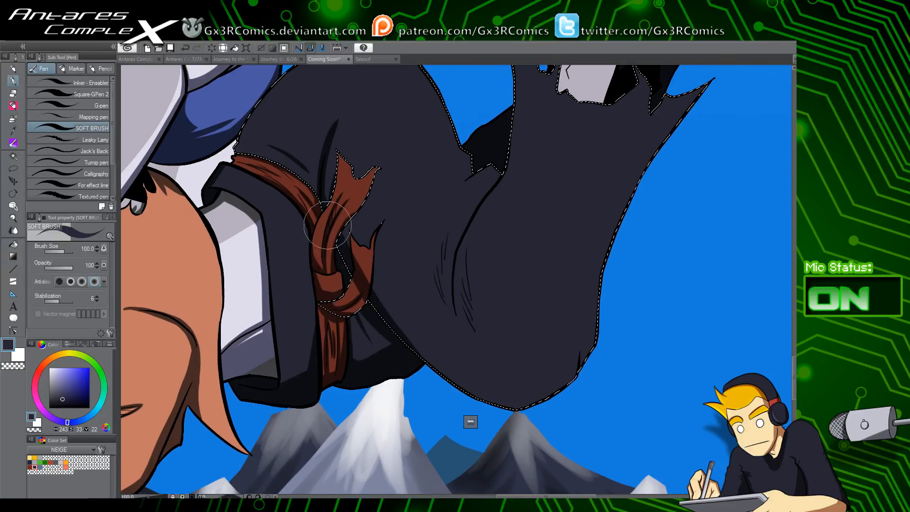
key(ctrl+z)
key(w)
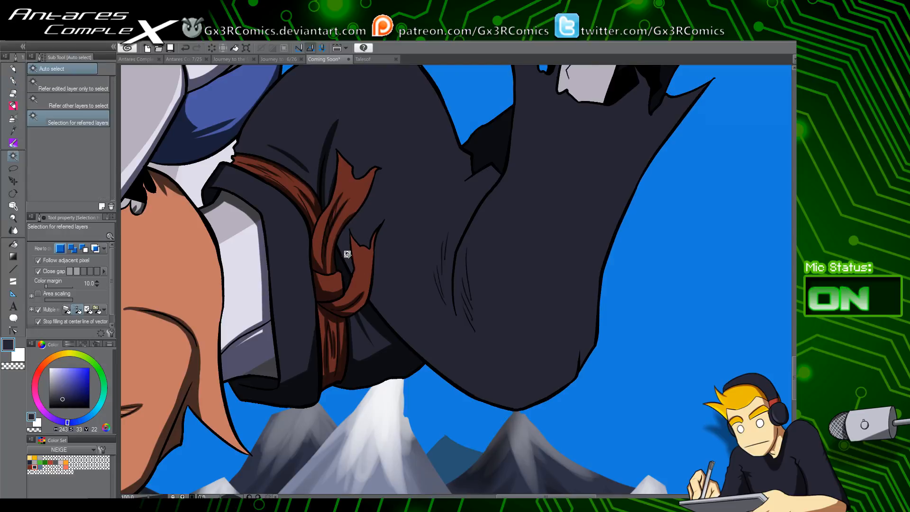
key(p)
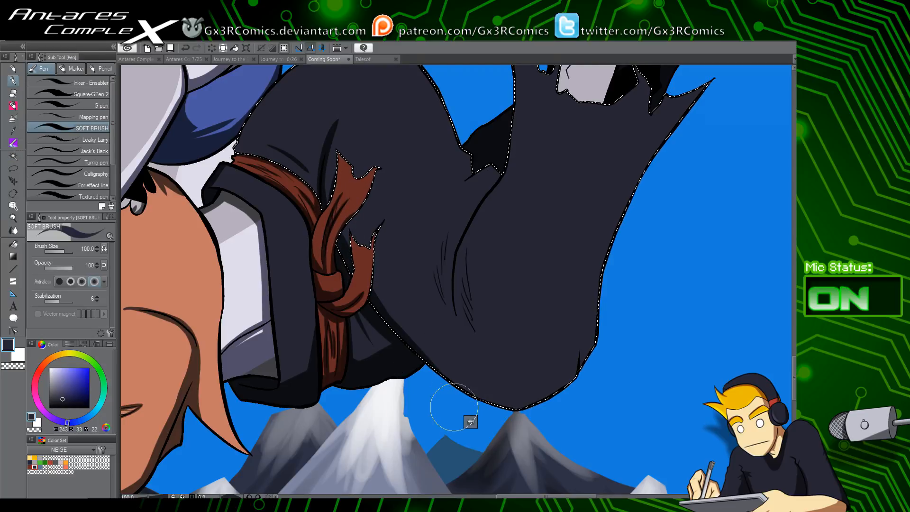
drag(379, 312, 549, 417)
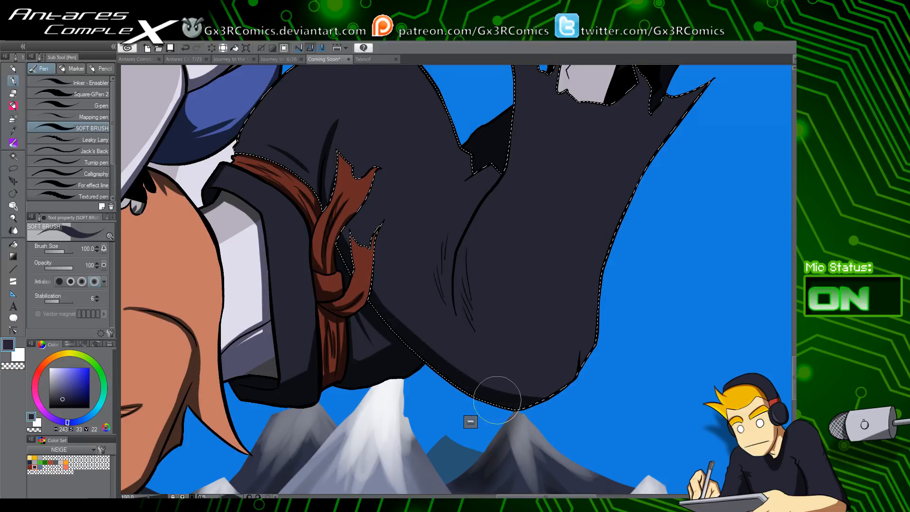
mouse_move(496, 400)
mouse_down()
mouse_move(599, 356)
mouse_move(513, 408)
mouse_move(570, 381)
mouse_move(585, 255)
mouse_move(575, 365)
mouse_up()
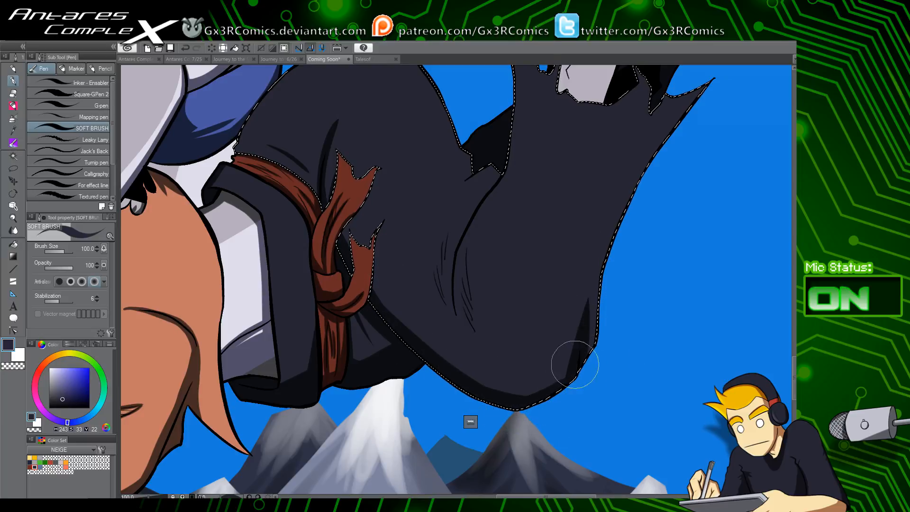
Shade the outer edge of the lower trouser leg between the knee and the torn cuff
mouse_move(627, 279)
mouse_down()
mouse_move(584, 337)
mouse_move(492, 365)
mouse_up()
mouse_move(457, 431)
mouse_down()
mouse_move(480, 311)
mouse_move(528, 224)
mouse_move(456, 437)
mouse_move(511, 246)
mouse_move(498, 277)
mouse_up()
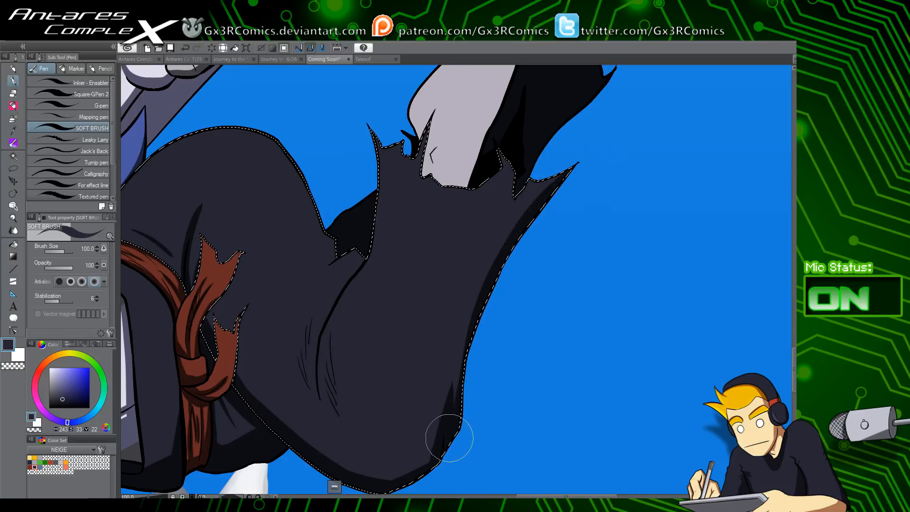
mouse_move(449, 438)
mouse_down()
mouse_move(522, 214)
mouse_move(558, 218)
mouse_move(448, 397)
mouse_move(442, 443)
mouse_move(467, 319)
mouse_move(439, 455)
mouse_move(456, 316)
mouse_move(459, 341)
mouse_move(438, 332)
mouse_up()
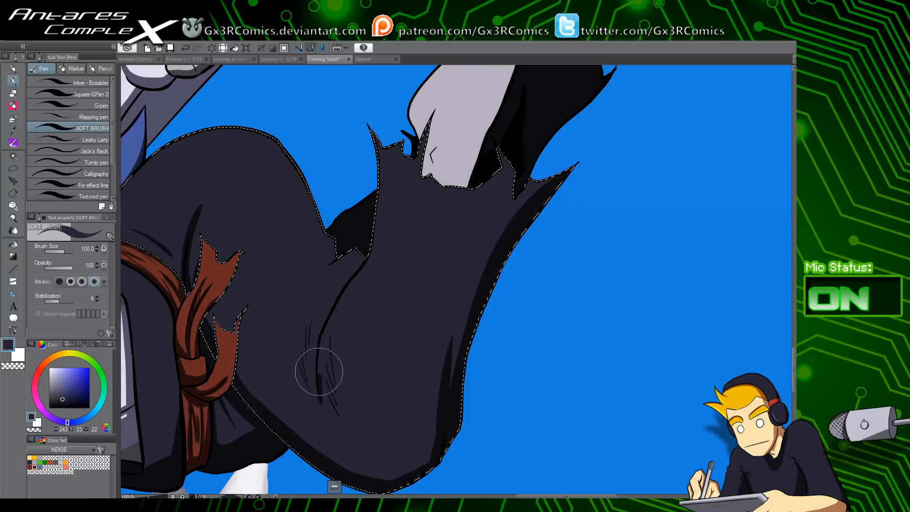
Thicken the crease behind the knee and its surrounding fold lines with dark shadows, refining them with transparent colour
mouse_move(319, 372)
mouse_down()
mouse_move(334, 303)
mouse_move(364, 258)
mouse_up()
drag(324, 362, 335, 301)
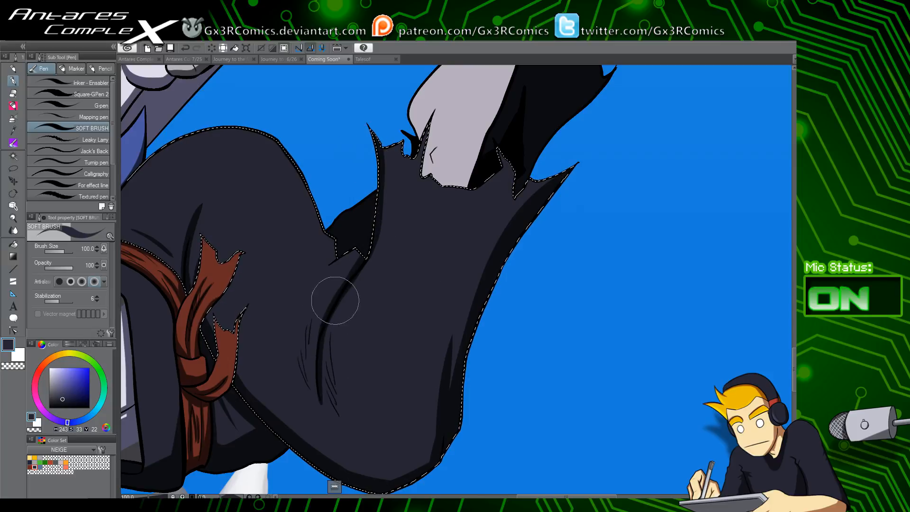
mouse_move(320, 339)
mouse_down()
mouse_move(325, 409)
mouse_move(319, 374)
mouse_move(320, 398)
mouse_move(330, 409)
mouse_move(332, 337)
mouse_move(349, 420)
mouse_move(337, 366)
mouse_move(331, 355)
mouse_move(346, 409)
mouse_move(307, 326)
mouse_move(326, 298)
mouse_move(312, 365)
mouse_move(324, 309)
mouse_move(303, 350)
mouse_move(324, 378)
mouse_move(326, 312)
mouse_up()
key(c)
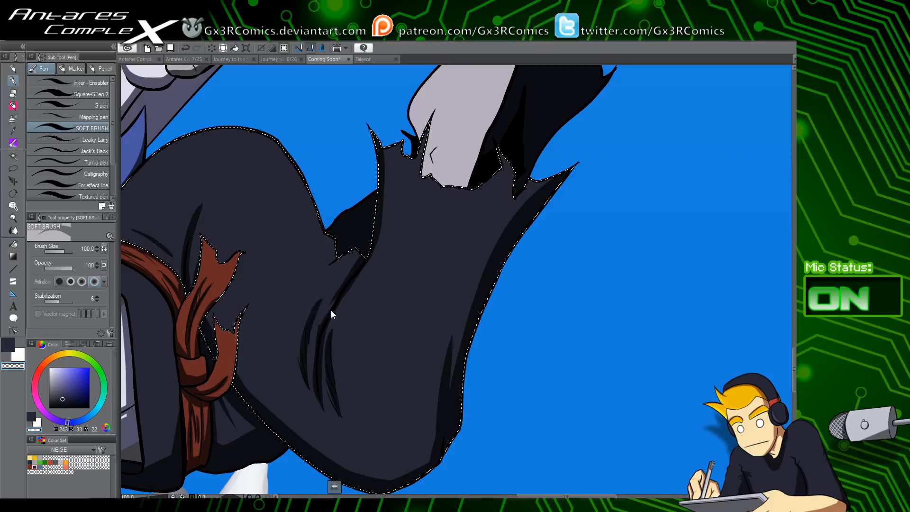
key(c)
key(c)
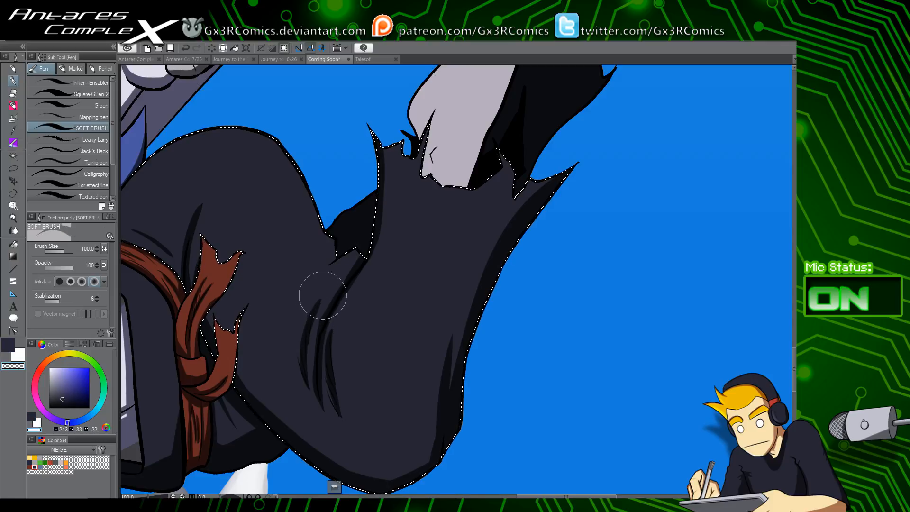
Extend the dark fold shadow beneath the torn edge of the rear leg with the brush at size 170
key(c)
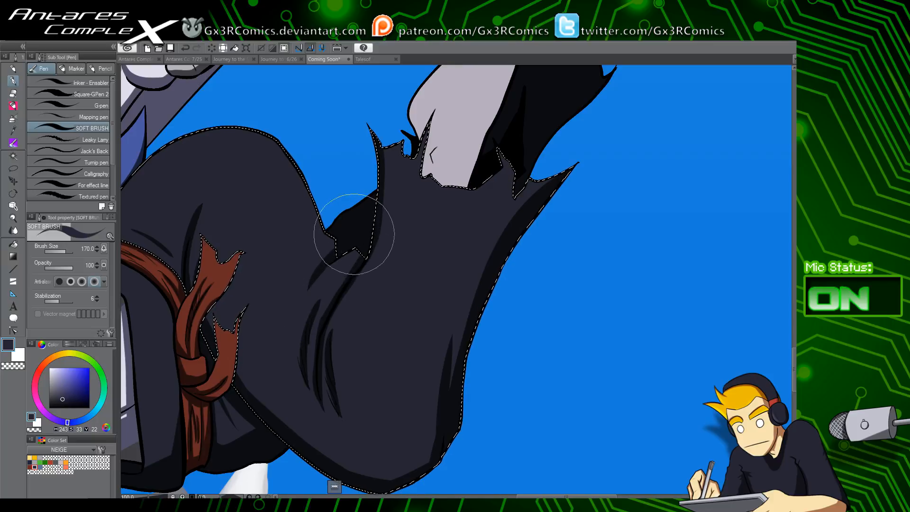
drag(354, 234, 305, 327)
drag(443, 161, 398, 244)
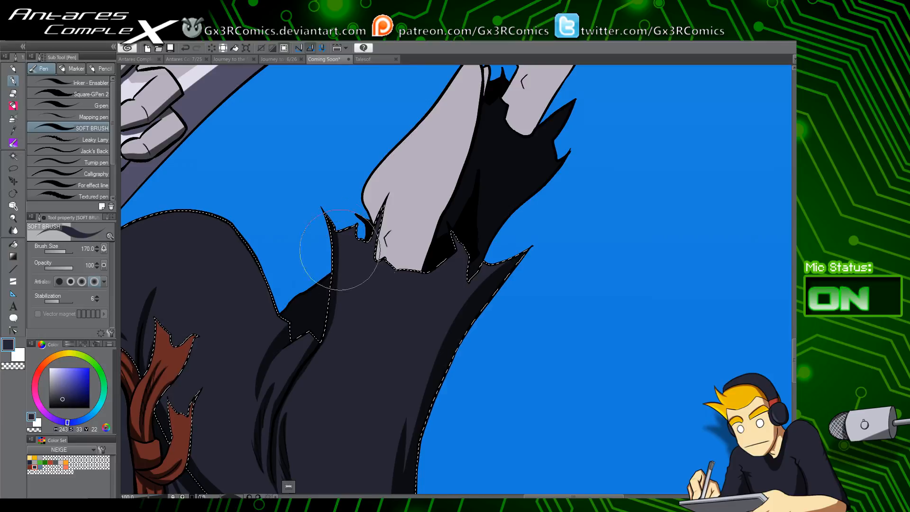
Paint narrow dark fold shadows running down from the pointed tears at the inner edge of the front trouser cuff
key(c)
key(c)
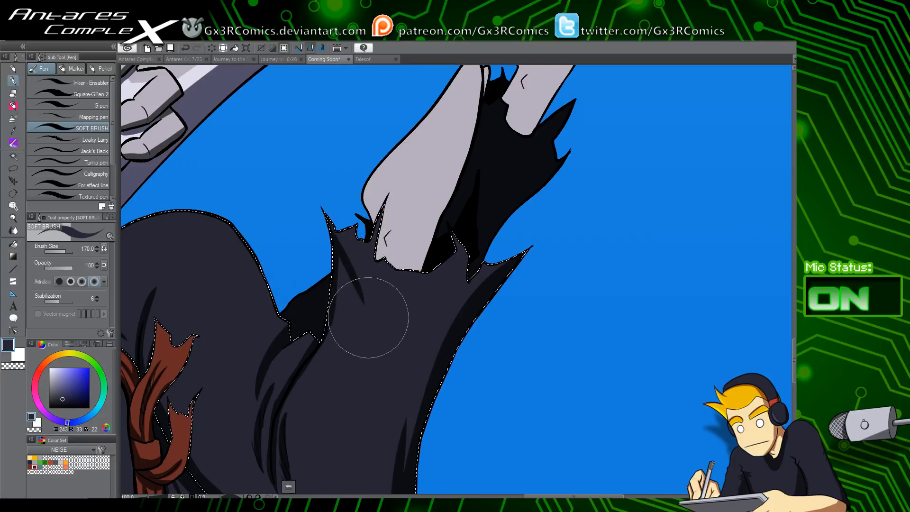
drag(350, 390, 350, 374)
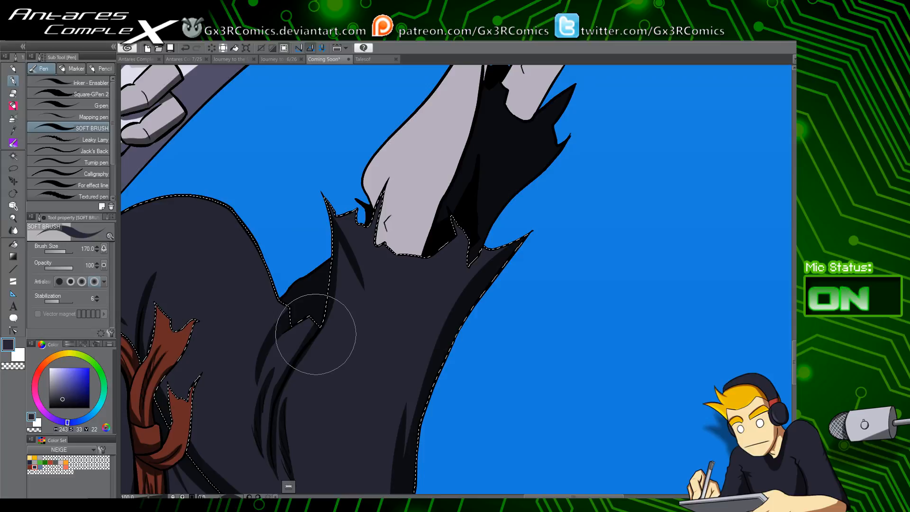
drag(318, 370, 327, 325)
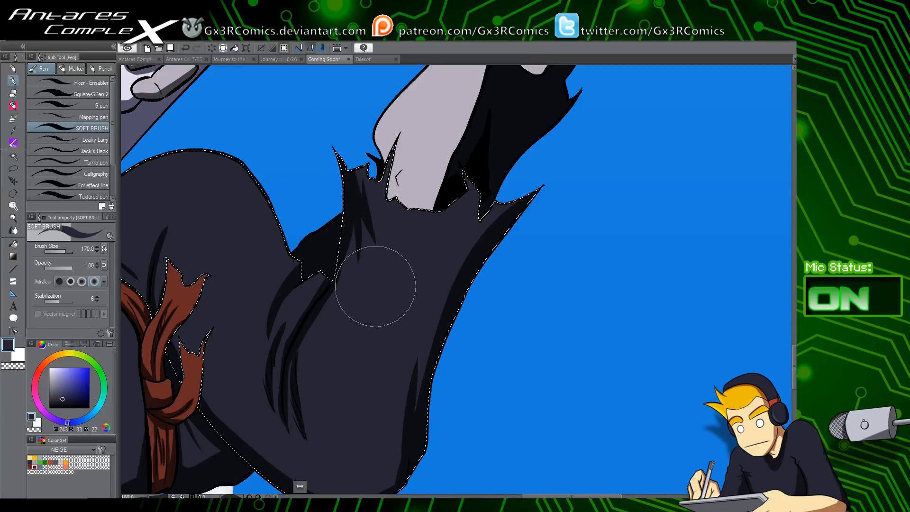
drag(374, 290, 403, 220)
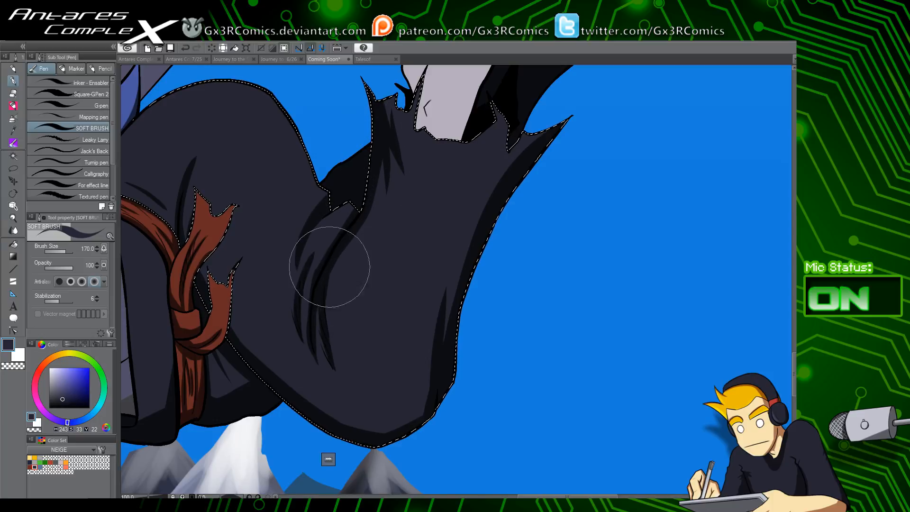
drag(262, 352, 271, 300)
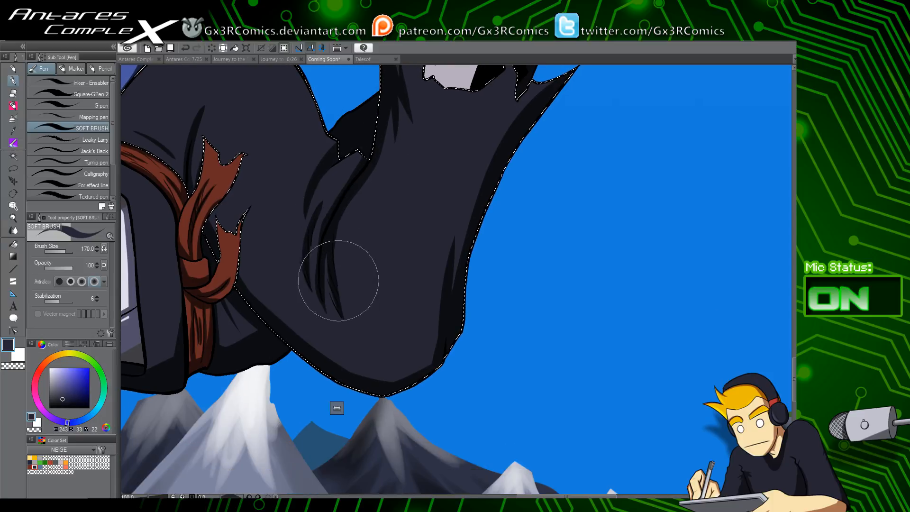
Taper the fold shadows behind the knee with transparent colour and thicken the shadow along the knee's lower edge
key(c)
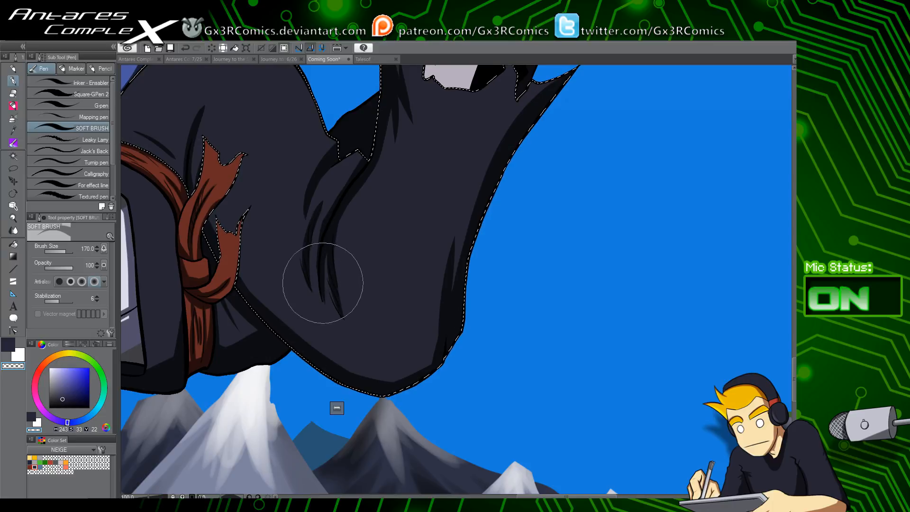
key(c)
key(ctrl+z)
key(ctrl+z)
key(c)
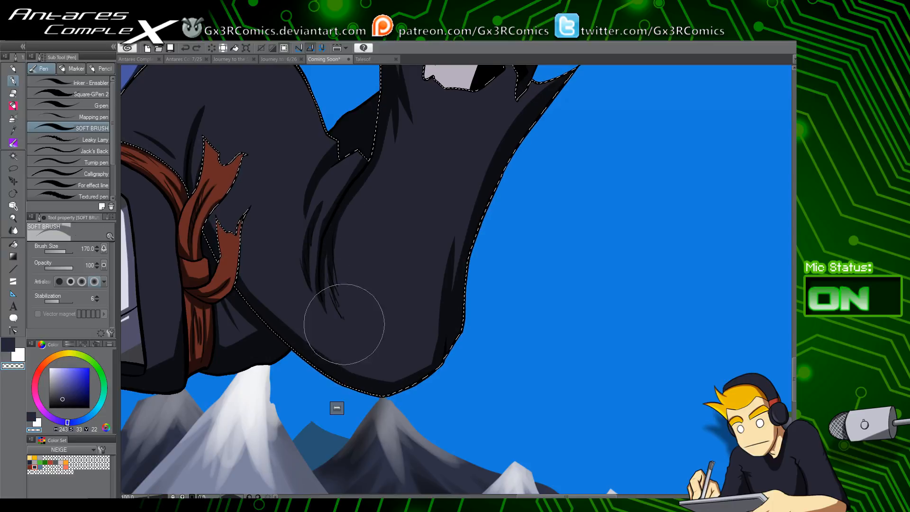
mouse_move(344, 325)
mouse_down()
mouse_move(344, 247)
mouse_move(339, 350)
mouse_up()
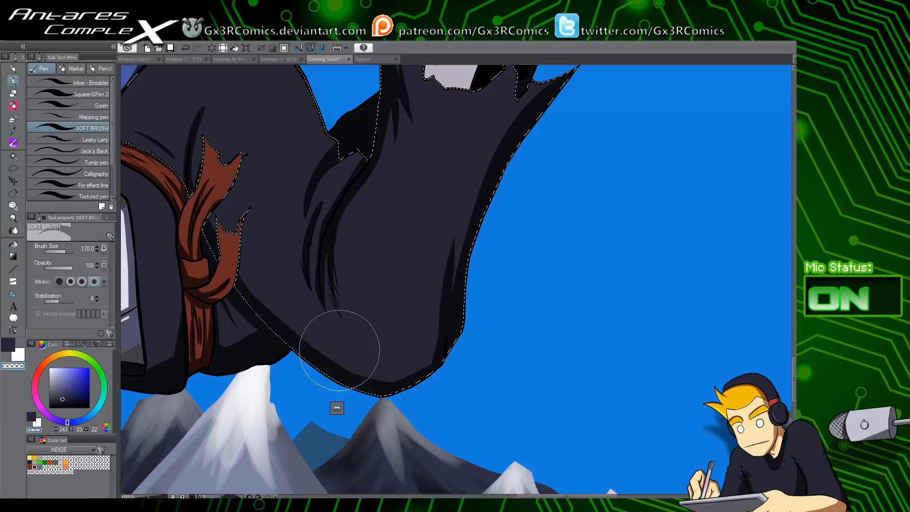
key(c)
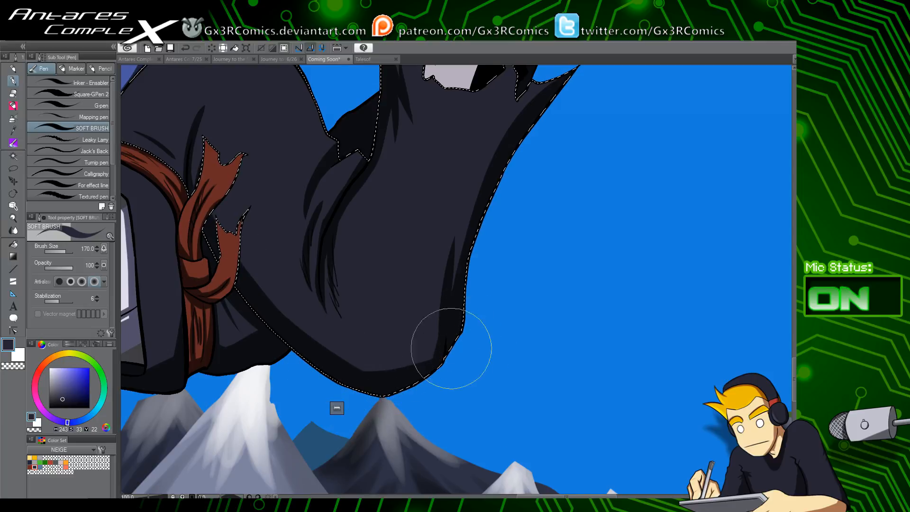
Add short dark fold strokes beneath the torn cuff of the front leg, beside the foot opening
drag(459, 243, 460, 257)
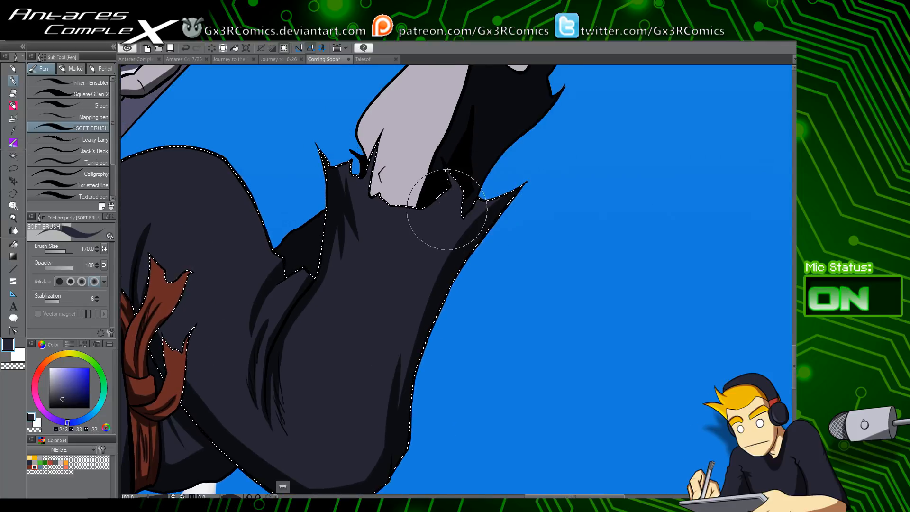
mouse_move(446, 209)
mouse_down()
mouse_move(422, 226)
mouse_move(458, 197)
mouse_move(418, 230)
mouse_move(456, 196)
mouse_move(426, 256)
mouse_up()
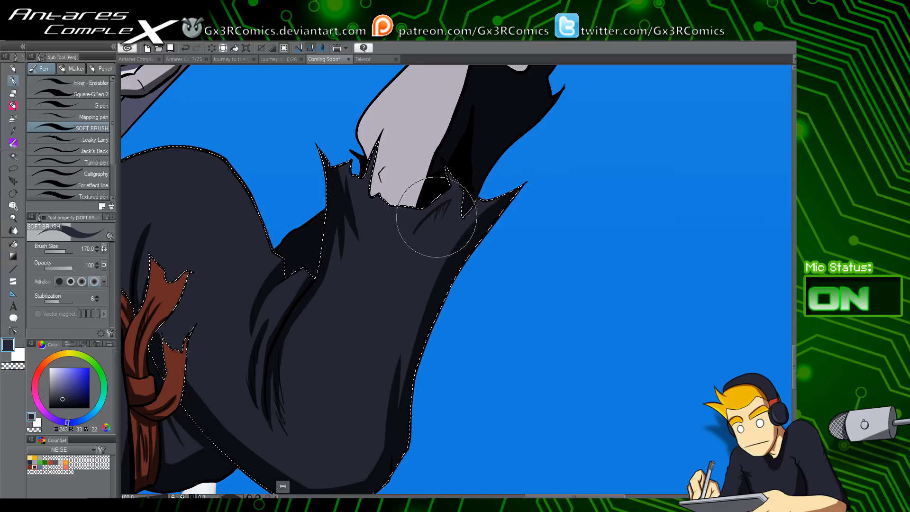
drag(442, 207, 422, 241)
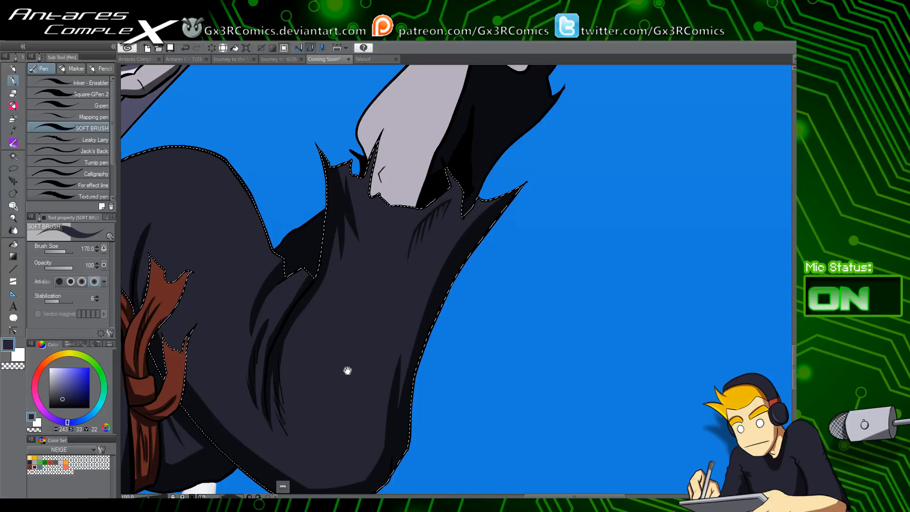
Select the small fingertips beneath the raised arm and shade them with the soft brush in the dark colour
drag(346, 370, 391, 281)
drag(335, 281, 392, 320)
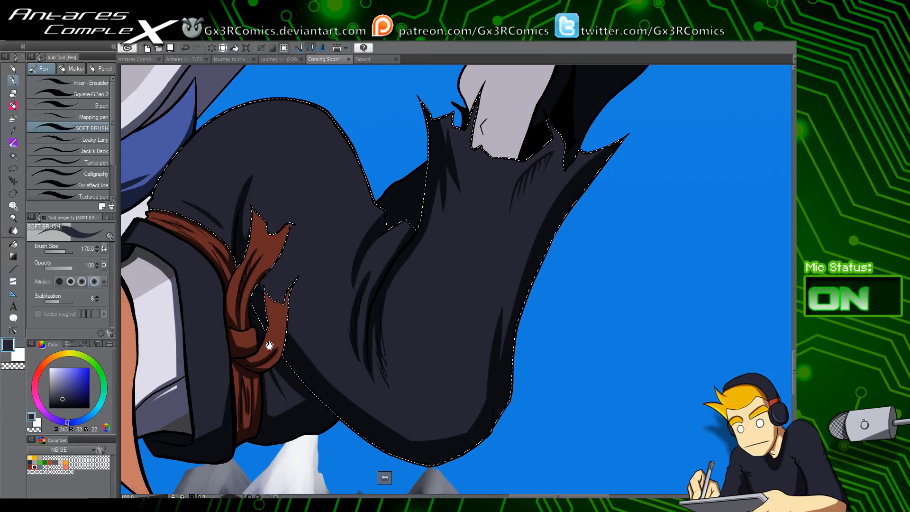
drag(274, 319, 416, 313)
drag(374, 348, 428, 337)
drag(311, 317, 420, 345)
key(w)
click(344, 242)
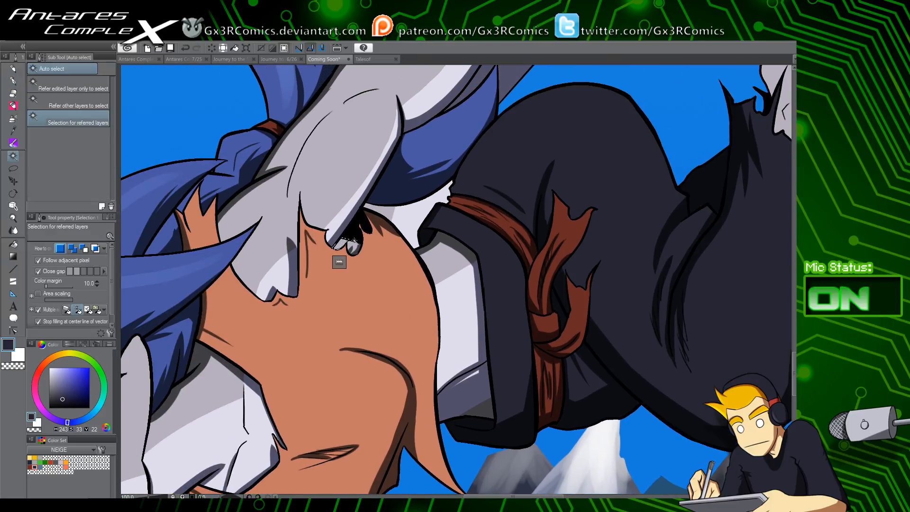
key(p)
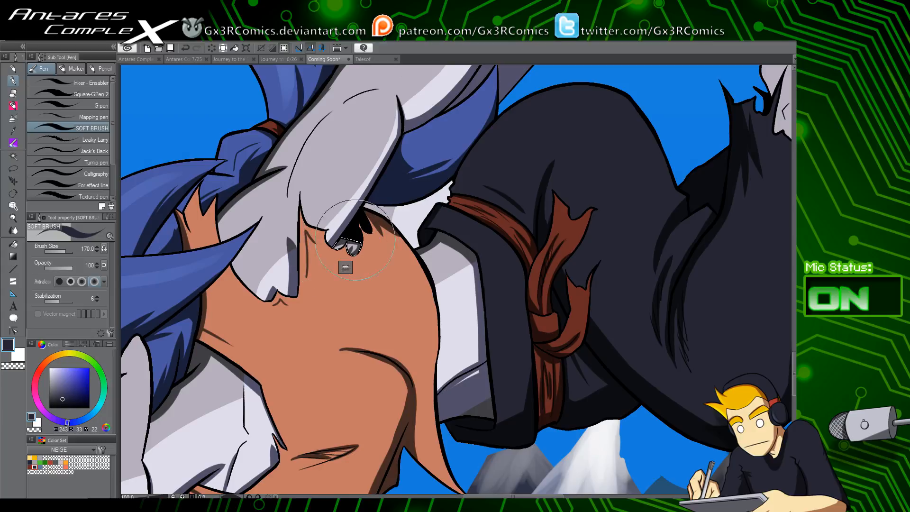
Select the neck and shoulder skin and shade it beneath the hair with the soft brush
drag(345, 267, 454, 134)
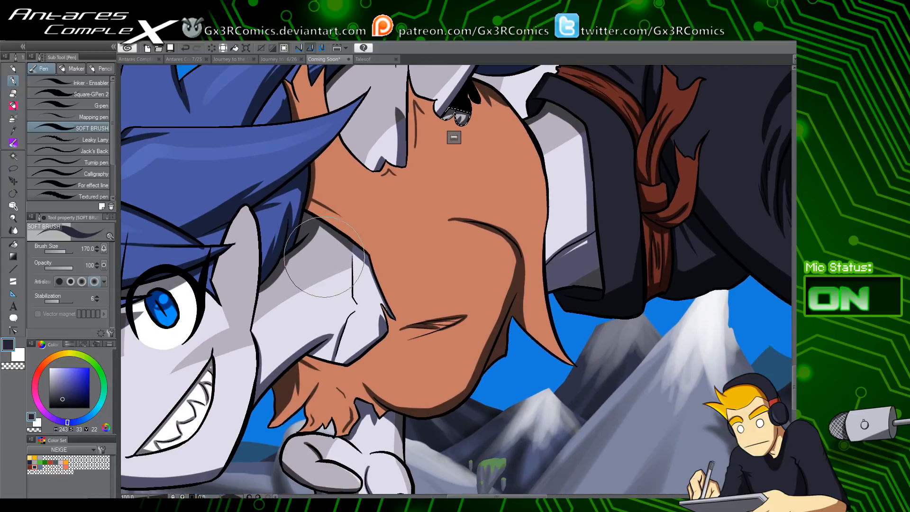
key(w)
click(319, 271)
key(p)
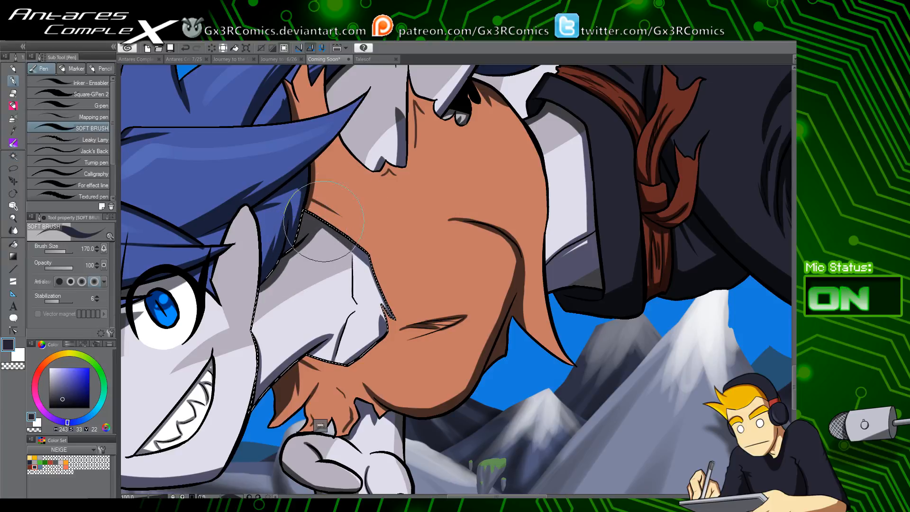
drag(291, 325, 406, 275)
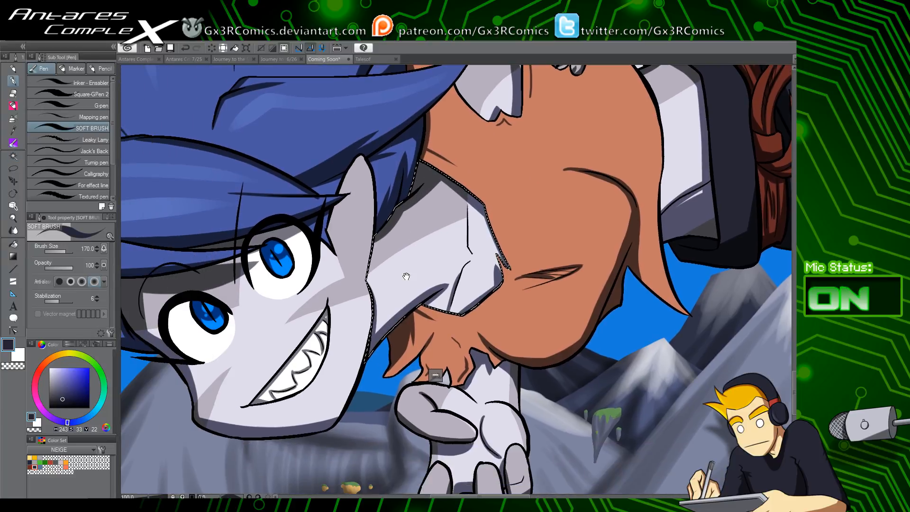
scroll(363, 358, down, 3)
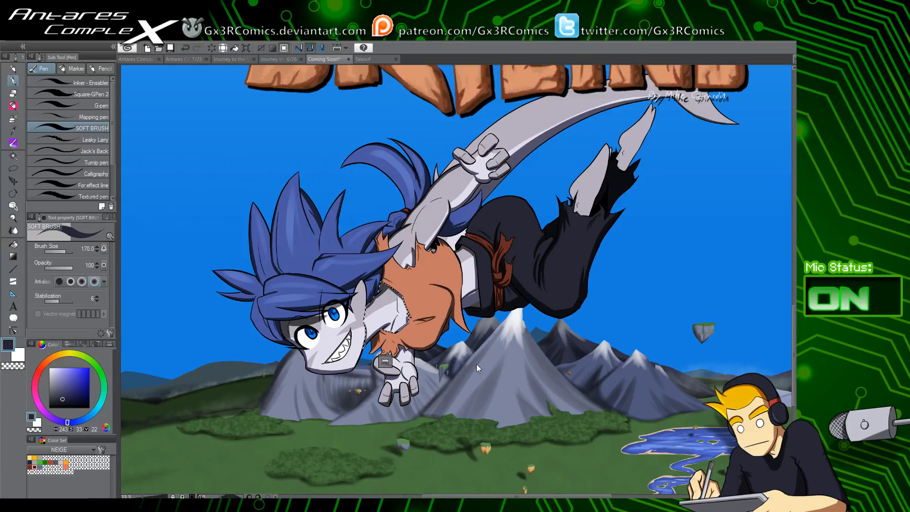
Select the outermost finger of the lower hand and refine its fingertip shadow with dark and transparent colour
scroll(442, 399, up, 5)
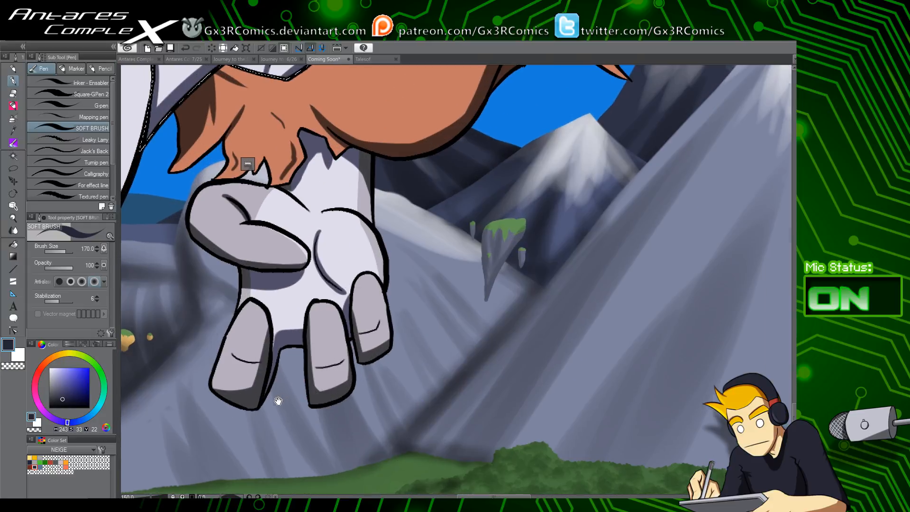
key(w)
key(p)
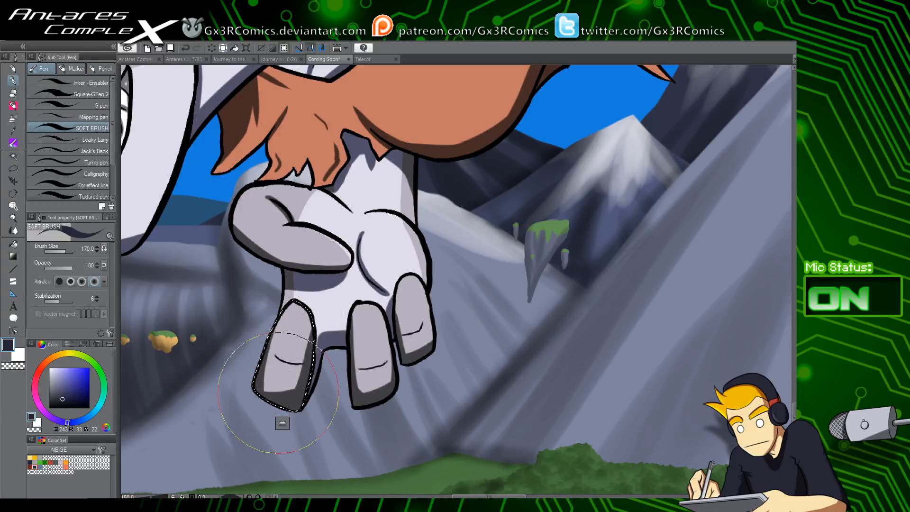
key(c)
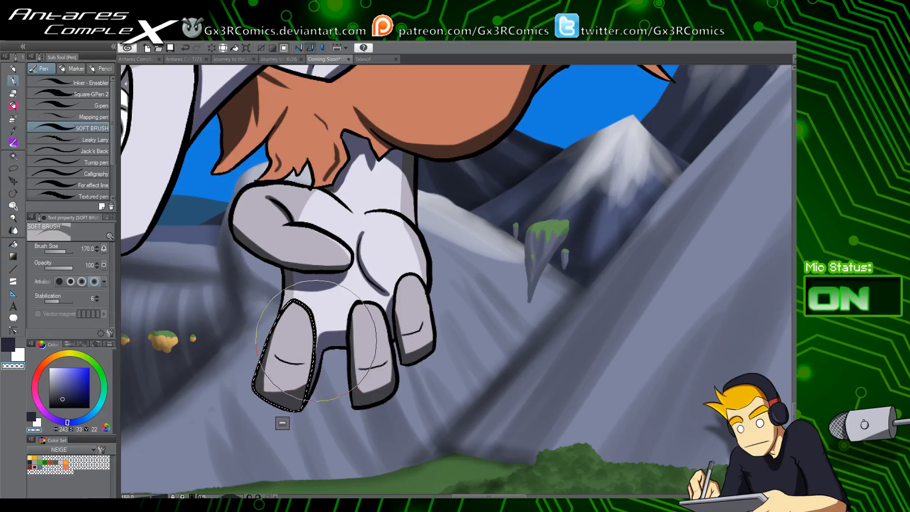
key(c)
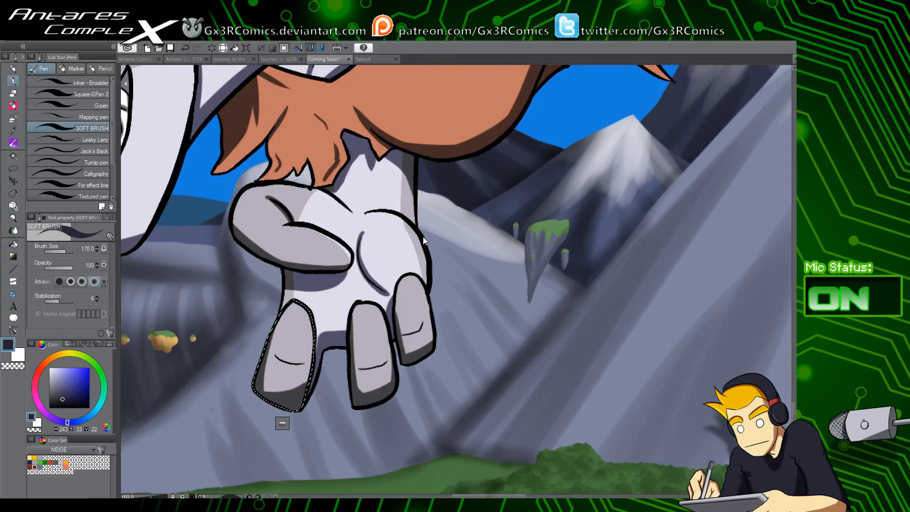
Select the front foot and shade its heel and outer edge up towards the toes in the dark colour
scroll(370, 338, down, 4)
scroll(370, 338, up, 3)
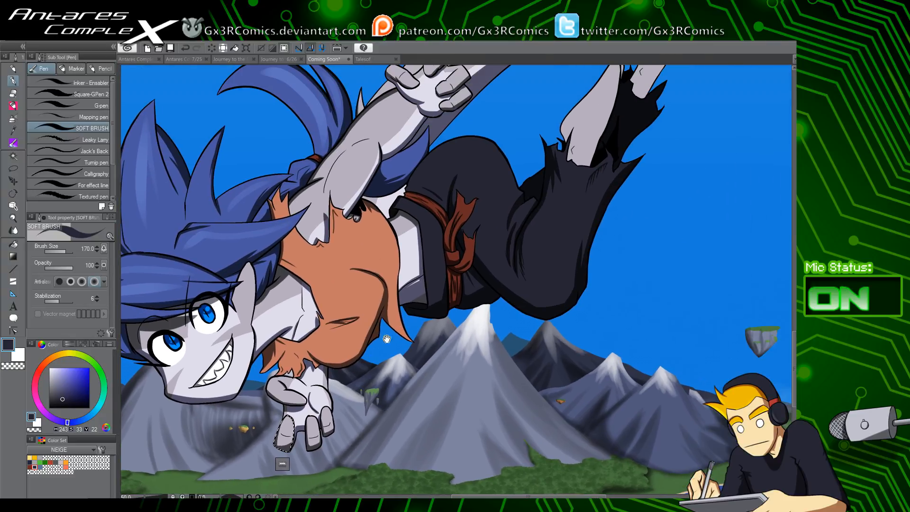
drag(522, 202, 439, 312)
key(w)
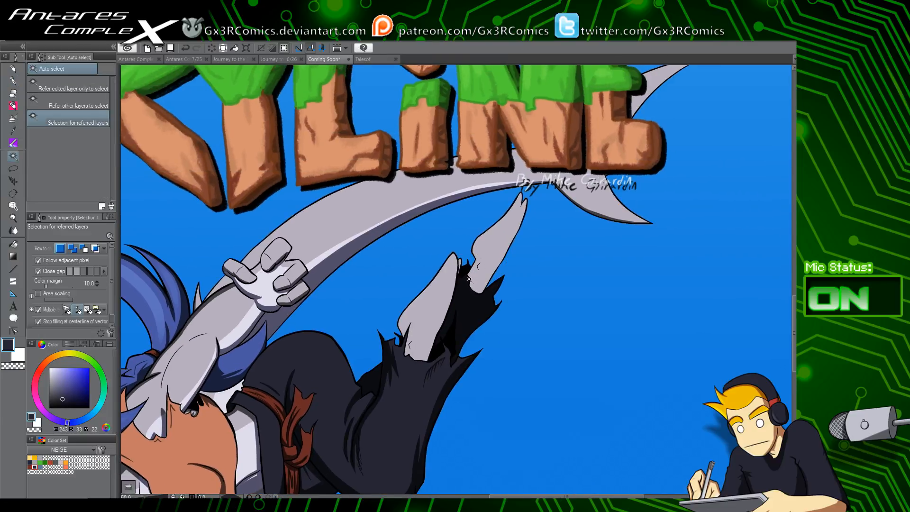
click(439, 327)
scroll(402, 330, up, 3)
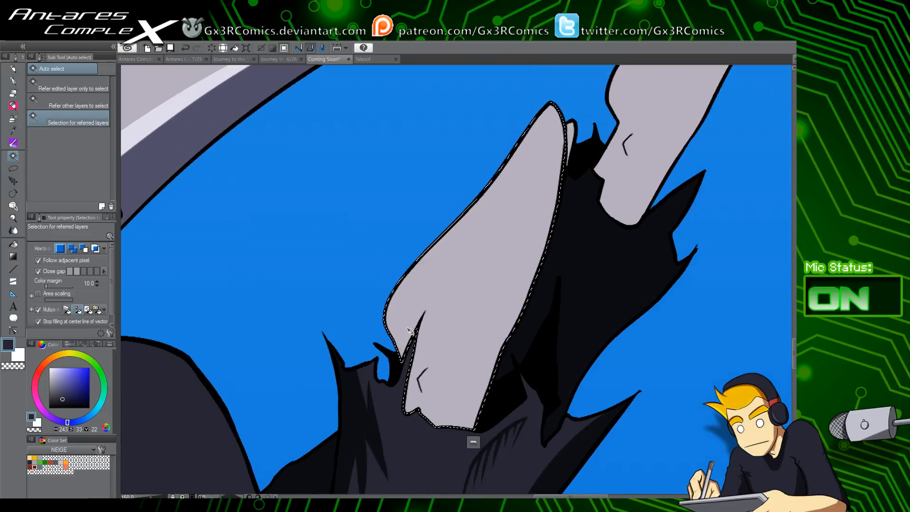
key(p)
mouse_move(388, 461)
mouse_down()
mouse_move(406, 412)
mouse_move(405, 332)
mouse_move(413, 406)
mouse_move(419, 383)
mouse_move(414, 419)
mouse_move(427, 365)
mouse_move(394, 304)
mouse_move(412, 327)
mouse_up()
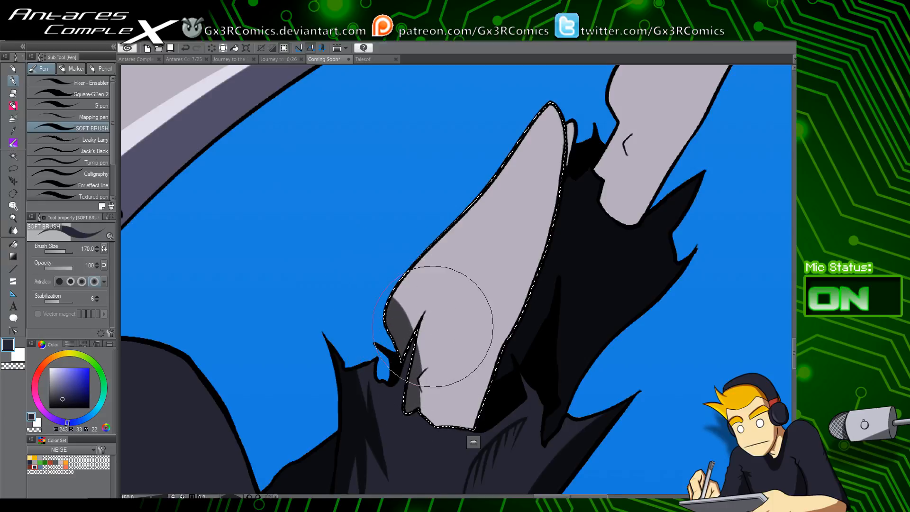
mouse_move(476, 254)
mouse_down()
mouse_move(422, 287)
mouse_move(324, 381)
mouse_up()
drag(411, 275, 430, 206)
mouse_move(289, 308)
mouse_down()
mouse_move(278, 325)
mouse_move(295, 386)
mouse_move(325, 274)
mouse_move(299, 420)
mouse_move(310, 300)
mouse_move(346, 285)
mouse_move(278, 323)
mouse_up()
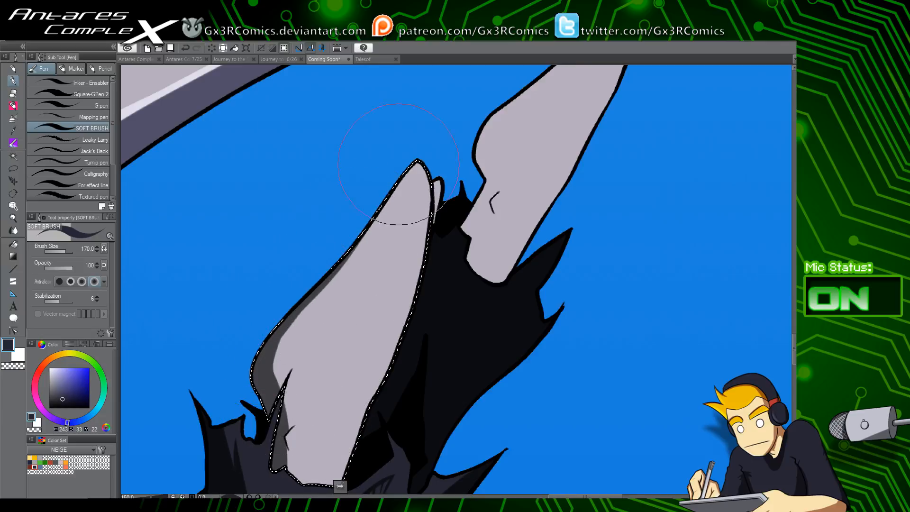
Select the small toe sliver behind the front foot, shade its tip in the dark colour, and clear the selection
key(w)
click(439, 195)
key(p)
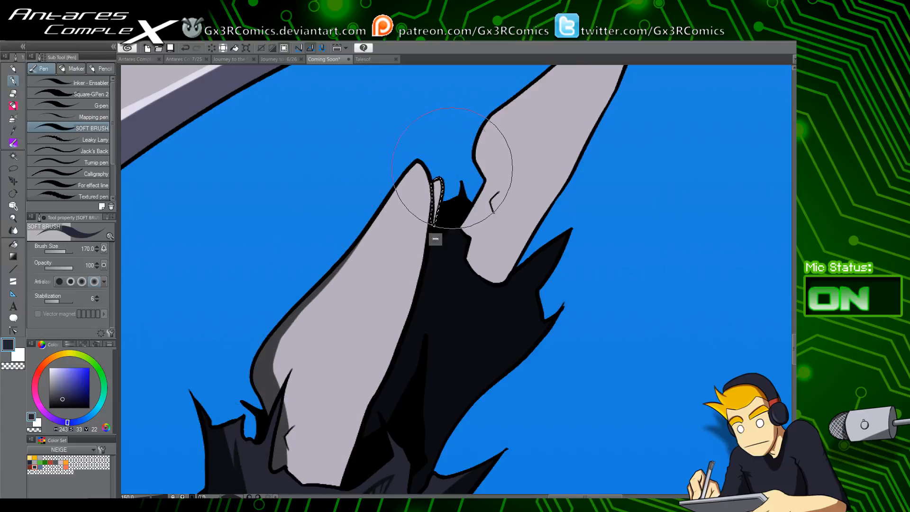
mouse_move(454, 174)
mouse_down()
mouse_move(455, 189)
mouse_move(420, 223)
mouse_up()
key(ctrl+d)
Select the rear foot and shade its ankle and rounded heel edge with the soft brush, redoing the first stroke
drag(491, 204, 400, 316)
key(w)
click(398, 332)
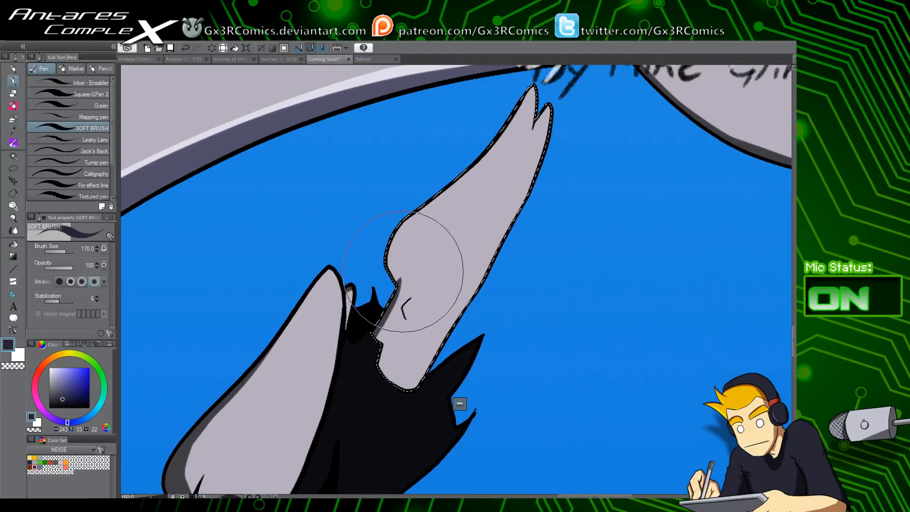
key(ctrl+z)
drag(366, 357, 402, 285)
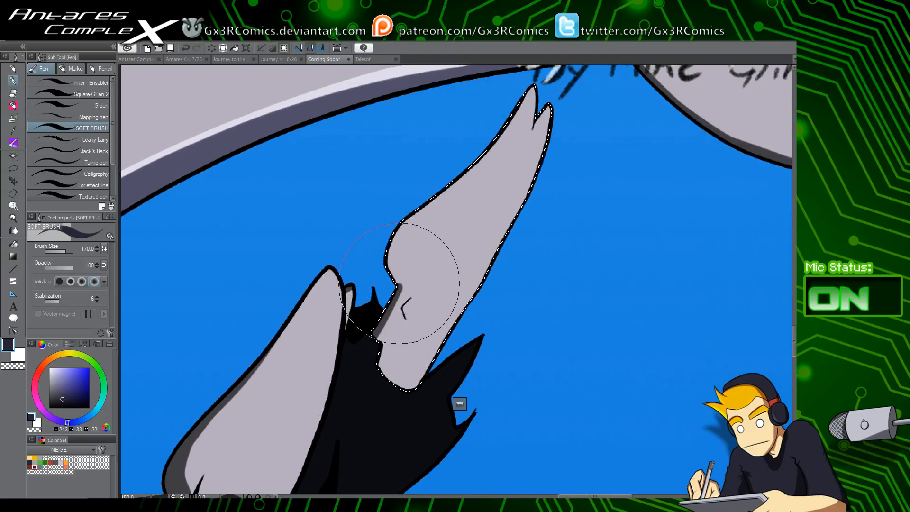
mouse_move(379, 337)
mouse_down()
mouse_move(400, 280)
mouse_move(403, 288)
mouse_move(384, 236)
mouse_up()
mouse_move(399, 288)
mouse_down()
mouse_move(436, 183)
mouse_move(392, 260)
mouse_move(445, 176)
mouse_move(400, 219)
mouse_up()
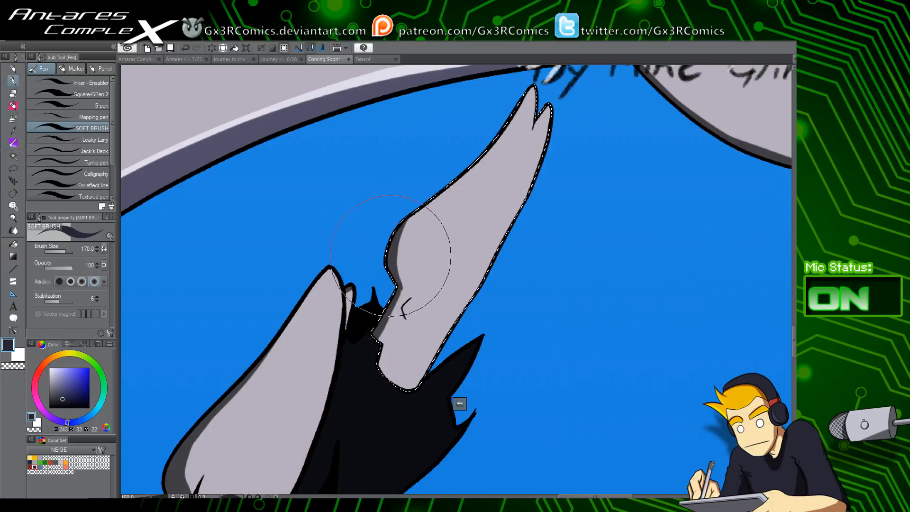
Redo the rear foot's edge shading and extend the dark shadow from the heel along the edge to the toe tip
drag(467, 176, 410, 250)
key(ctrl+z)
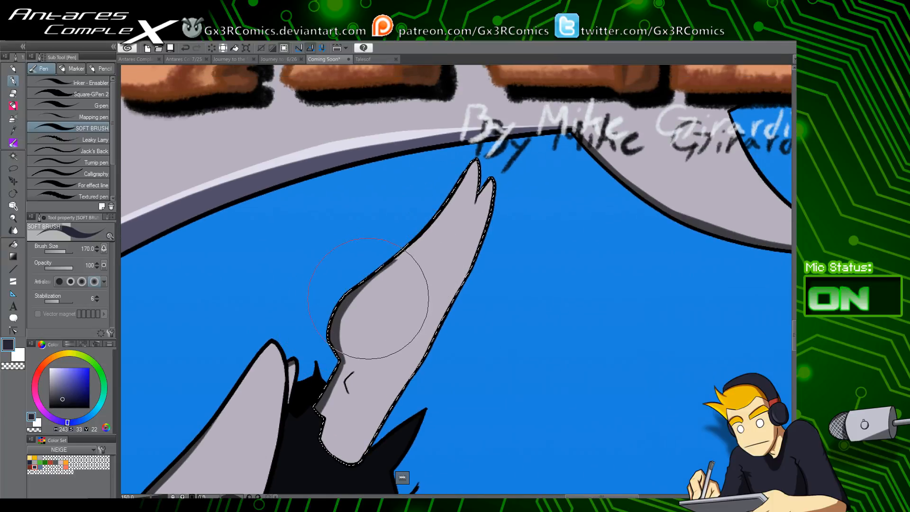
drag(377, 283, 359, 318)
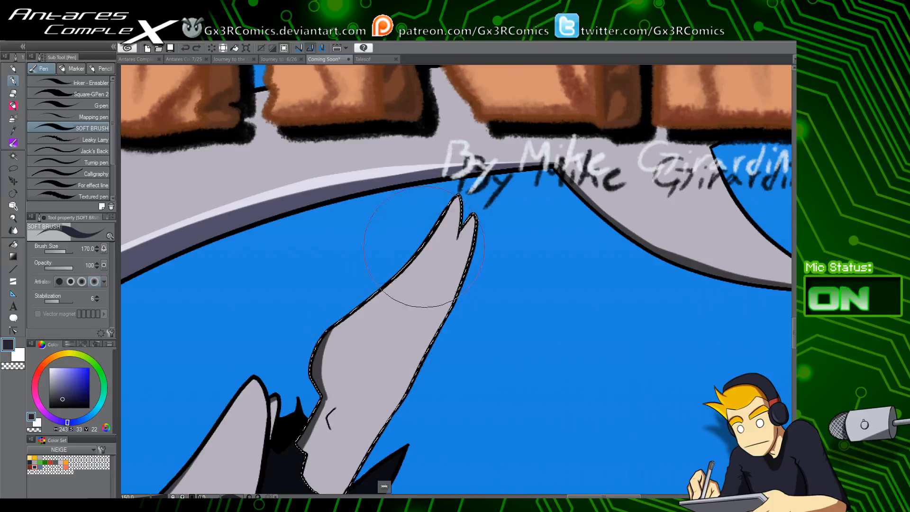
drag(325, 342, 369, 307)
mouse_move(324, 342)
mouse_down()
mouse_move(384, 285)
mouse_move(459, 174)
mouse_up()
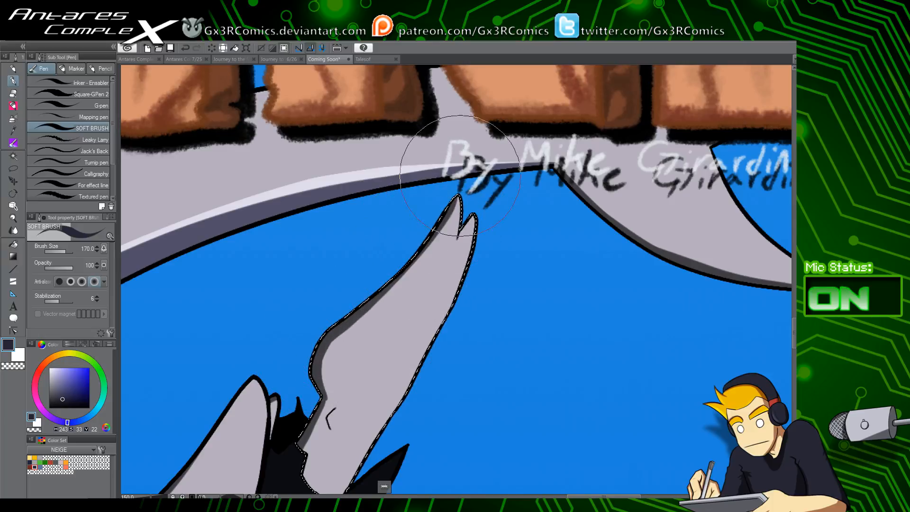
Darken the ankle mark on the rear foot and paint jagged dark shadows where it meets the trouser cuff
key(c)
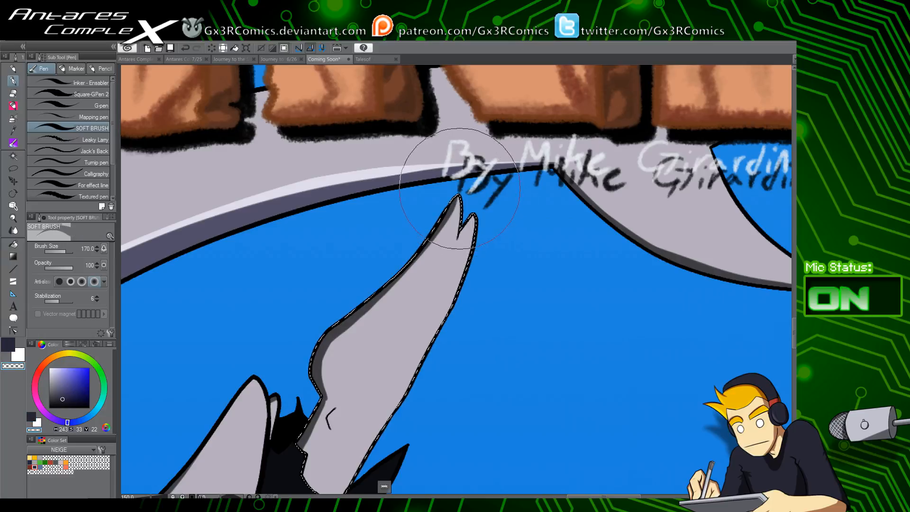
key(c)
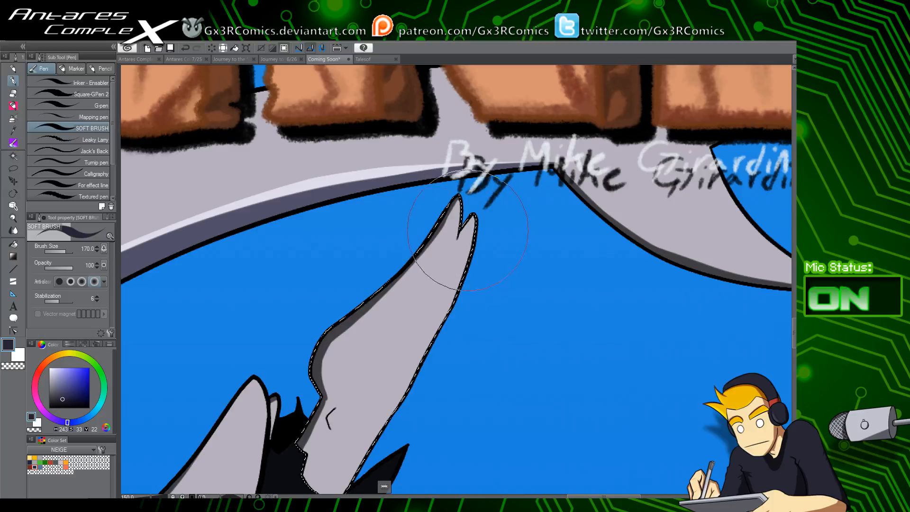
drag(350, 369, 371, 274)
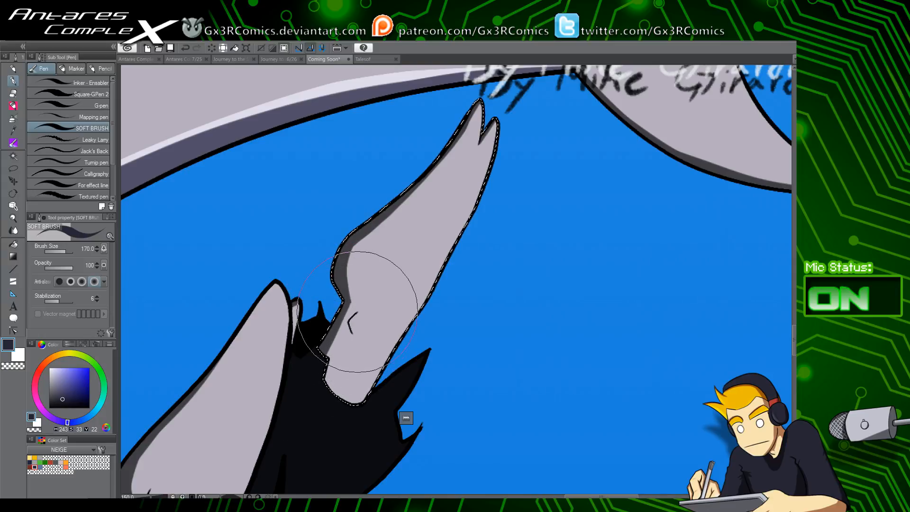
key(ctrl+z)
drag(357, 313, 350, 332)
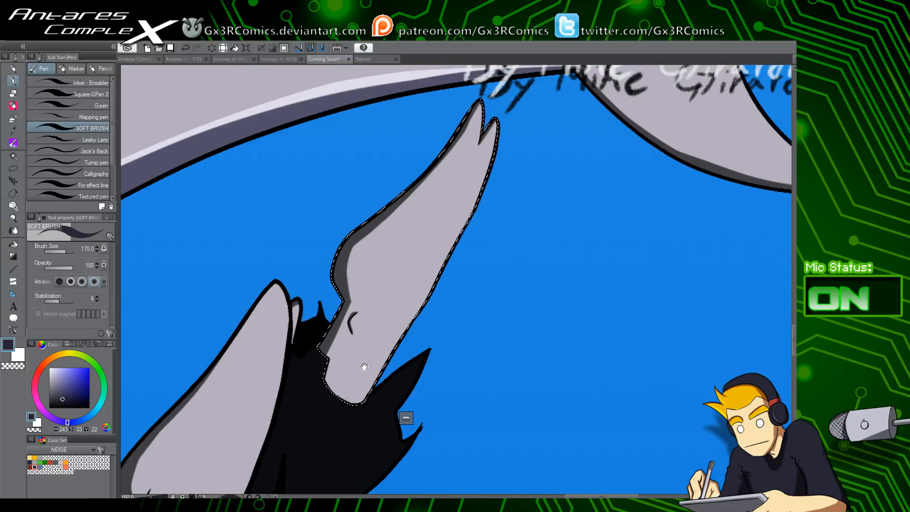
mouse_move(364, 367)
mouse_down()
mouse_move(381, 278)
mouse_move(362, 314)
mouse_up()
mouse_move(345, 280)
mouse_down()
mouse_move(363, 300)
mouse_move(405, 291)
mouse_move(374, 312)
mouse_move(401, 241)
mouse_move(363, 328)
mouse_move(393, 268)
mouse_up()
key(ctrl+z)
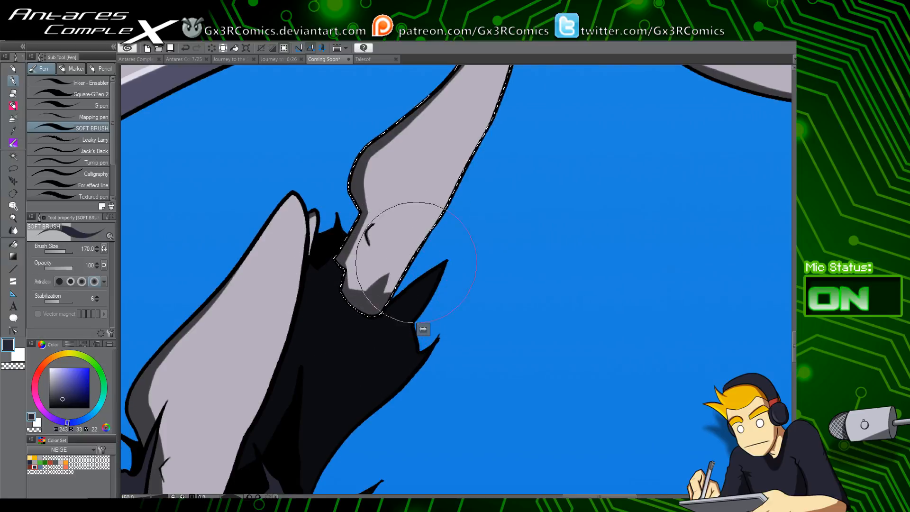
drag(350, 289, 374, 272)
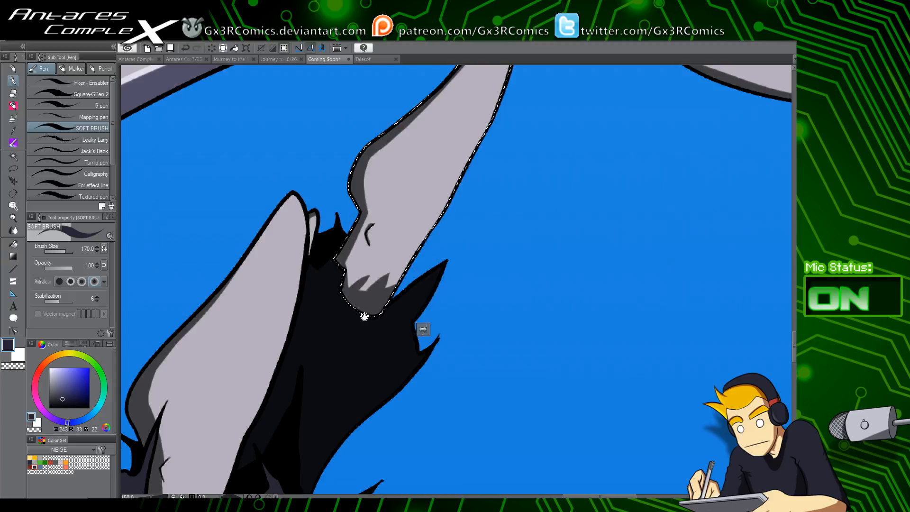
Select the front foot and paint jagged dark shadows at its trouser cuff with the soft brush
drag(325, 337, 417, 214)
key(w)
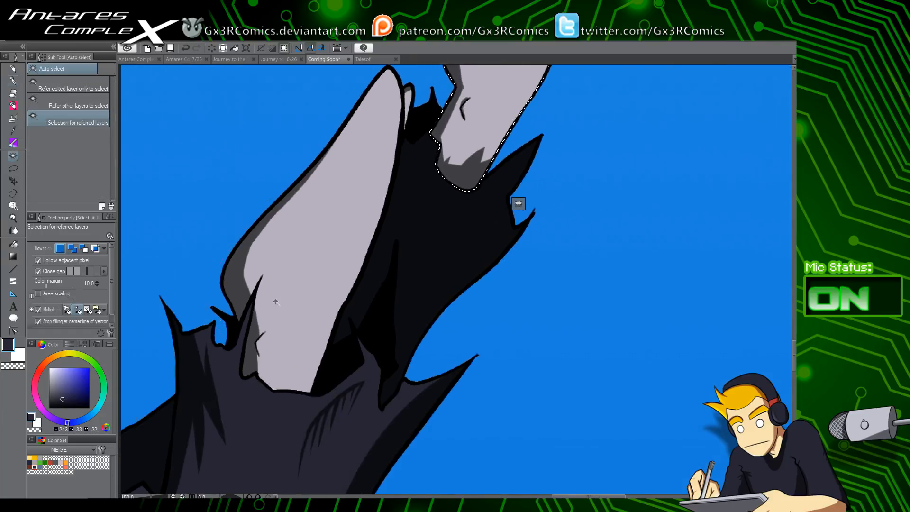
click(277, 306)
key(p)
mouse_move(282, 401)
mouse_down()
mouse_move(376, 321)
mouse_move(294, 386)
mouse_move(349, 365)
mouse_move(270, 411)
mouse_move(303, 338)
mouse_move(315, 382)
mouse_move(536, 240)
mouse_up()
scroll(297, 351, down, 5)
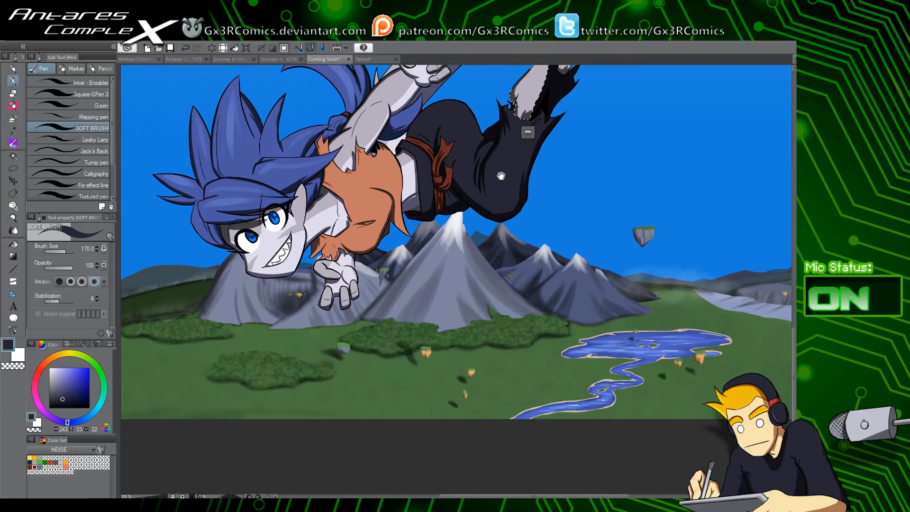
scroll(495, 223, down, 1)
scroll(493, 241, down, 2)
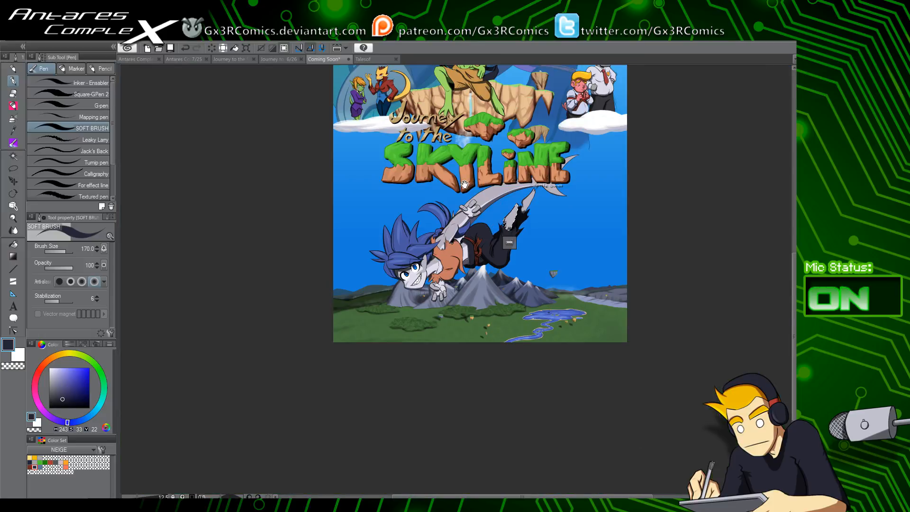
Sample the light blue of the sky, clear the foot selection, and fill the layer to tint the whole illustration
drag(464, 185, 410, 288)
key(alt)
click(567, 169)
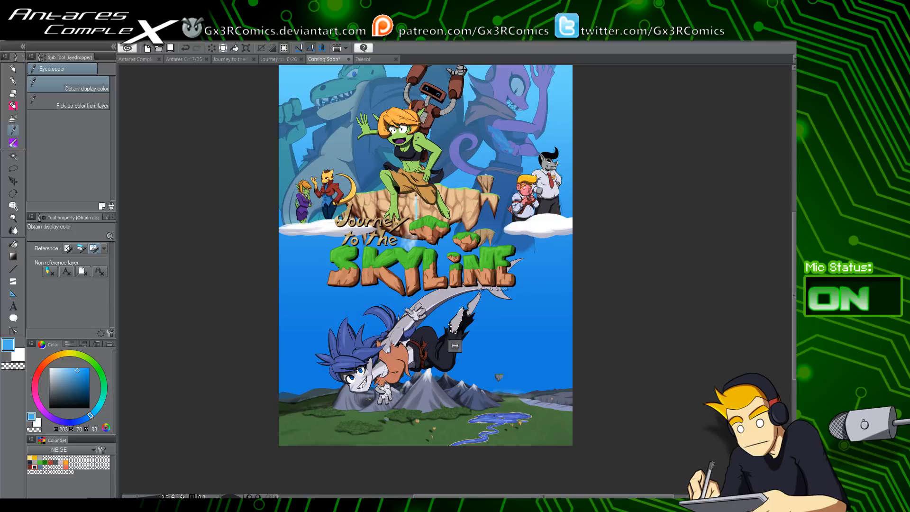
key(g)
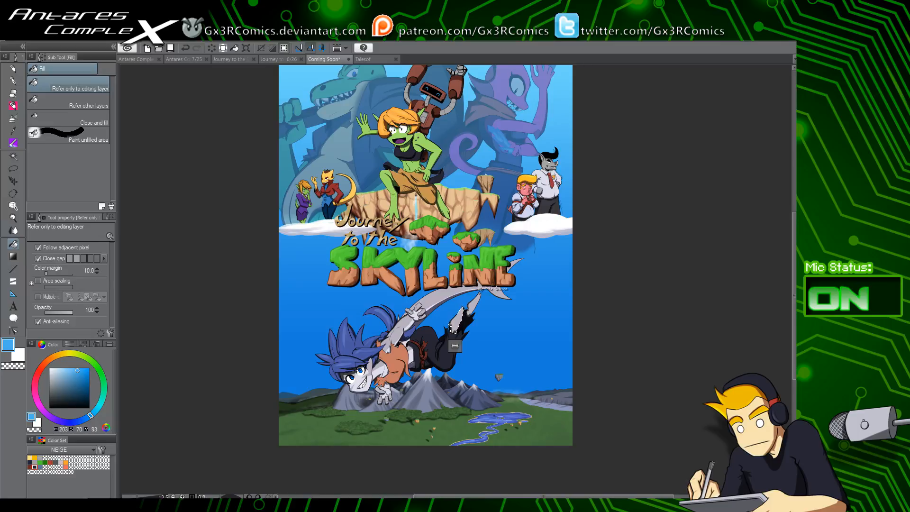
key(ctrl+z)
key(ctrl+d)
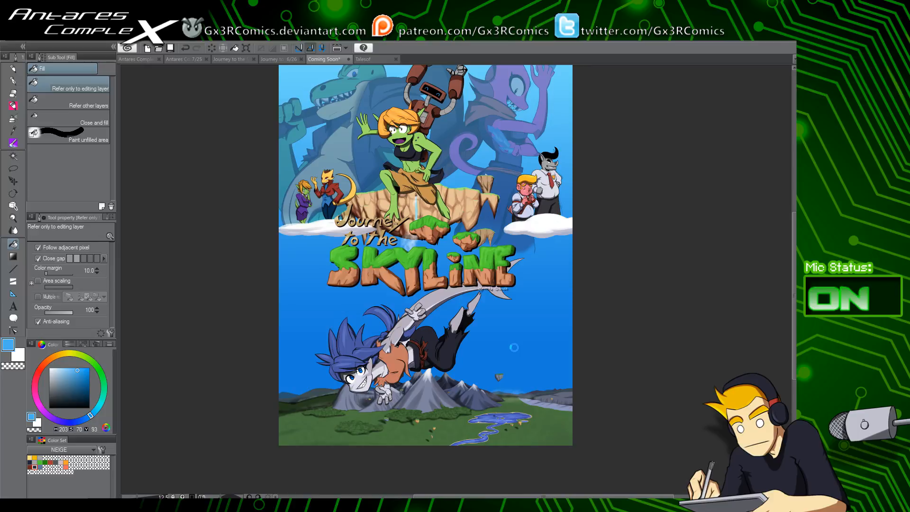
click(518, 355)
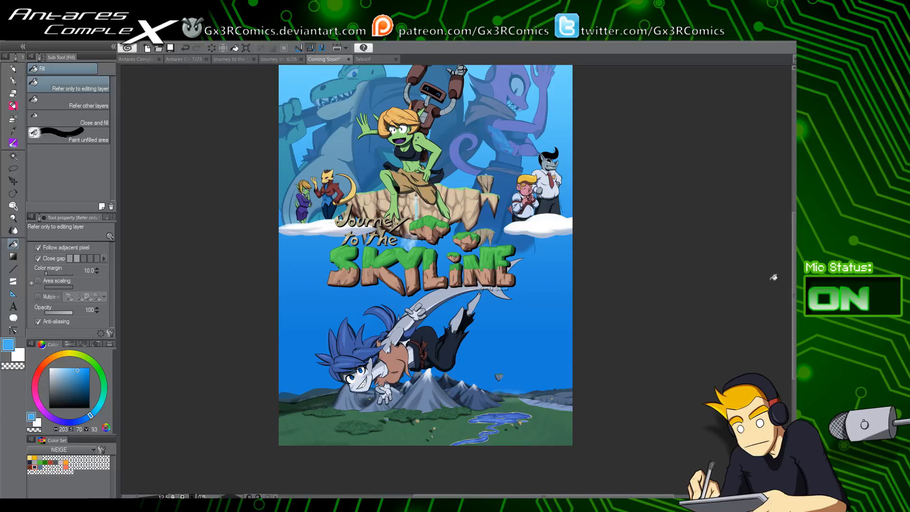
drag(458, 271, 461, 330)
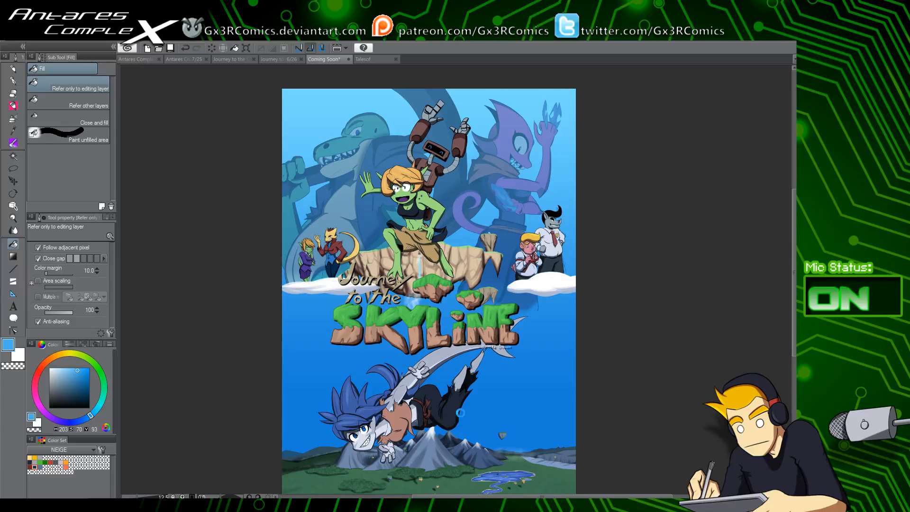
Save the cover illustration, close the Coming Soon document, and bring up the Journey to the Skyline 6/26 page
key(ctrl+s)
click(280, 59)
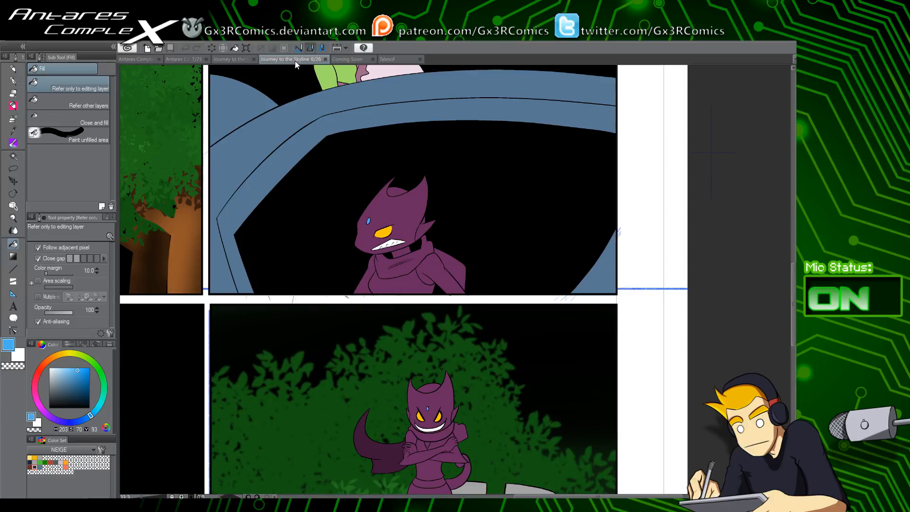
click(373, 59)
Look over the comic page's panels, from the dark night scenes up to the first table panel
drag(388, 214, 490, 267)
drag(153, 165, 423, 296)
drag(365, 285, 381, 451)
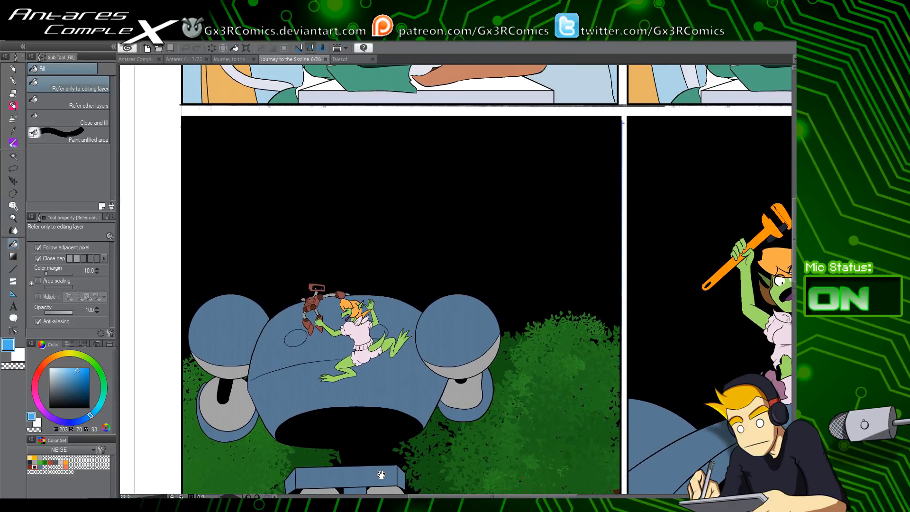
drag(388, 64, 368, 206)
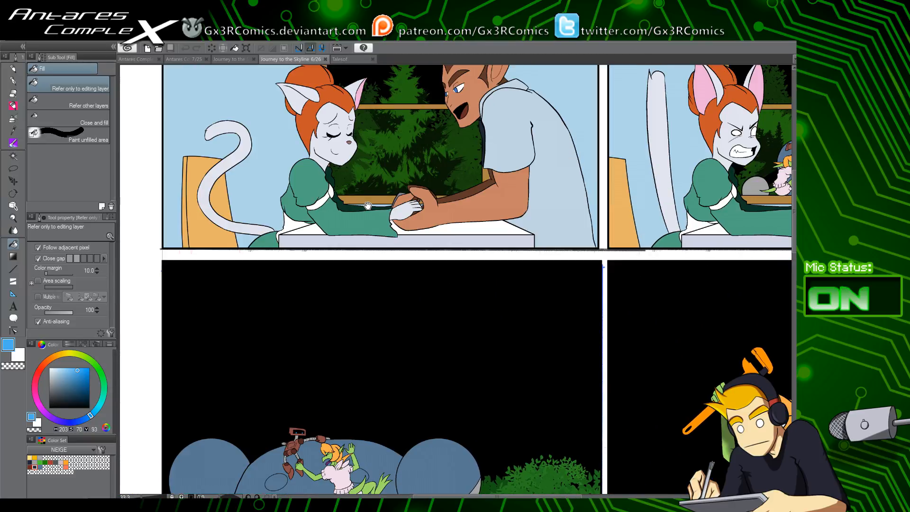
drag(403, 76, 350, 422)
drag(413, 370, 447, 184)
drag(453, 307, 446, 233)
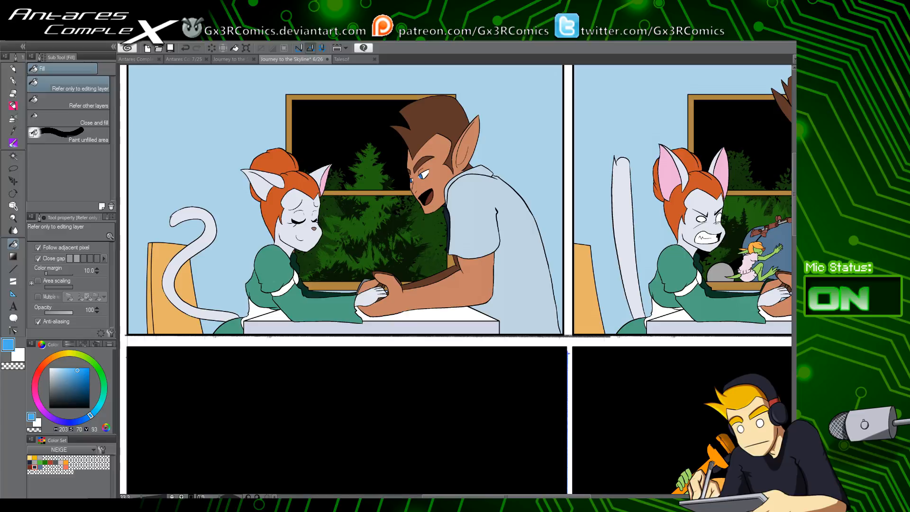
drag(307, 306, 362, 346)
Choose the dark navy swatch and select the cat woman's green sleeve in the first panel
key(w)
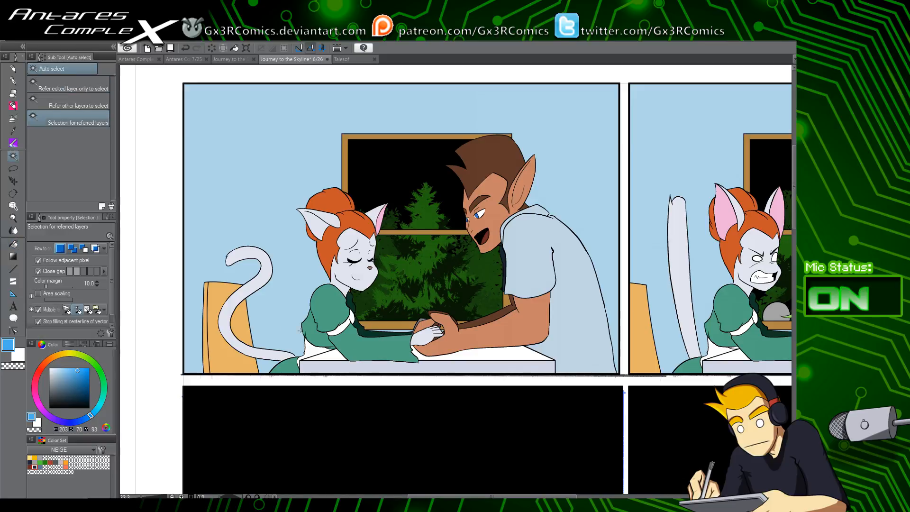
click(35, 463)
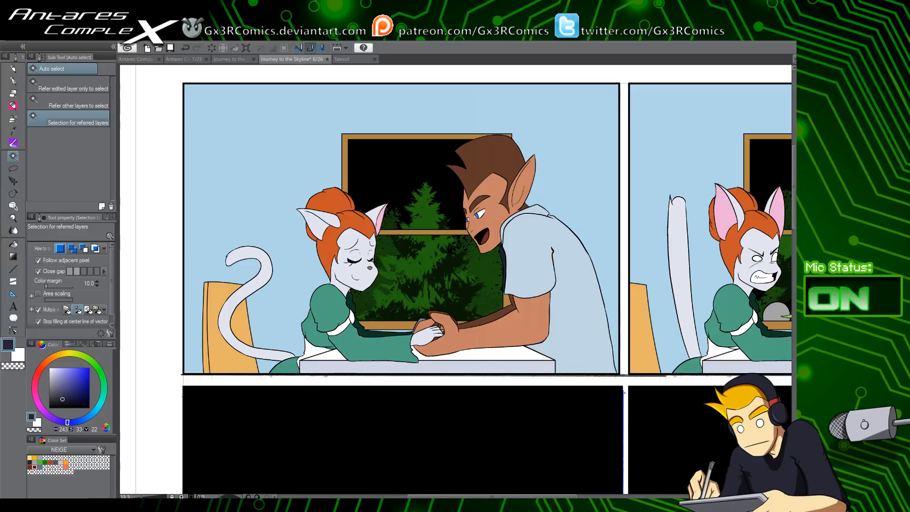
click(343, 353)
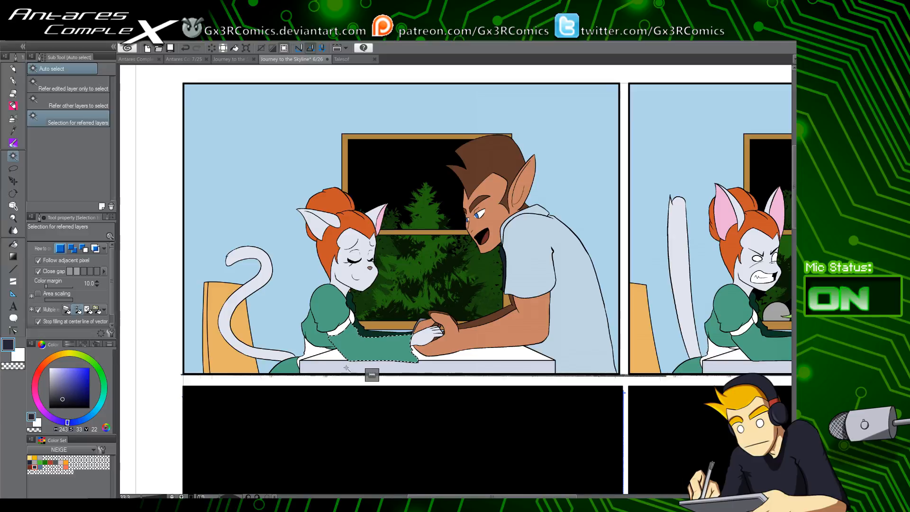
scroll(346, 368, up, 1)
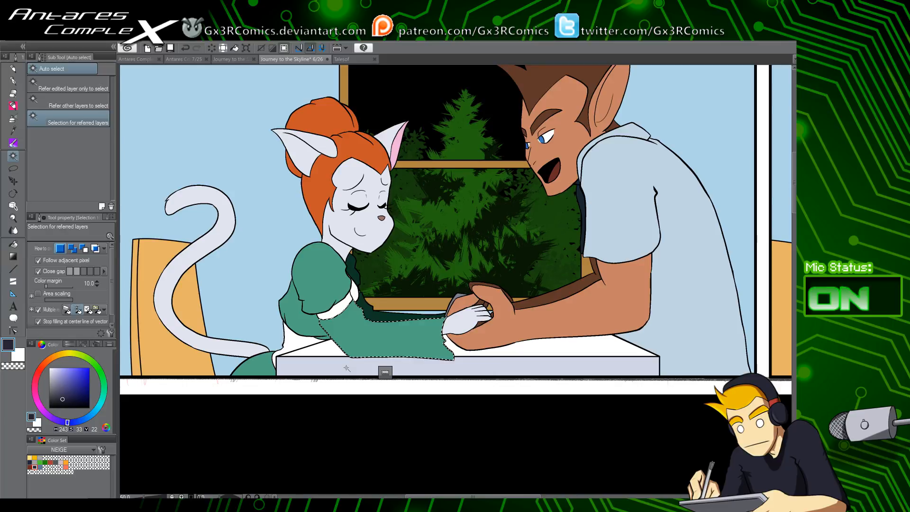
scroll(346, 368, up, 1)
key(p)
scroll(382, 302, down, 1)
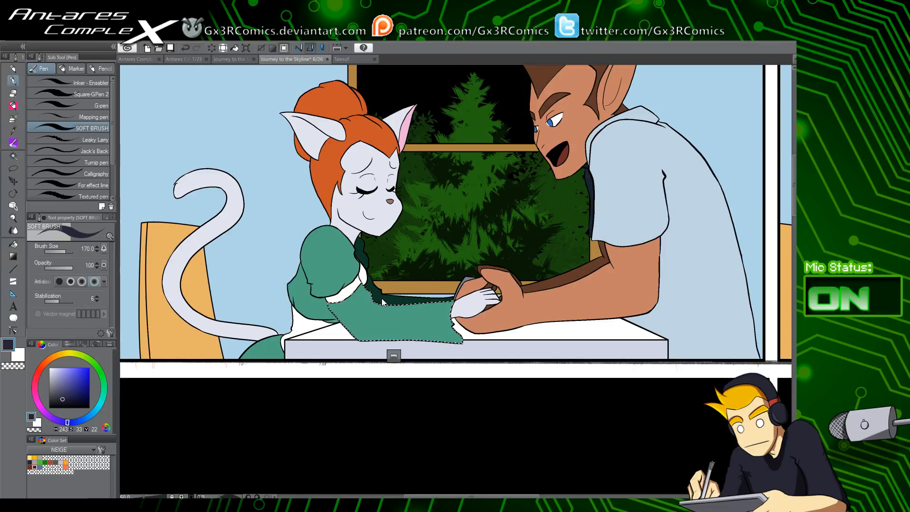
scroll(382, 302, down, 2)
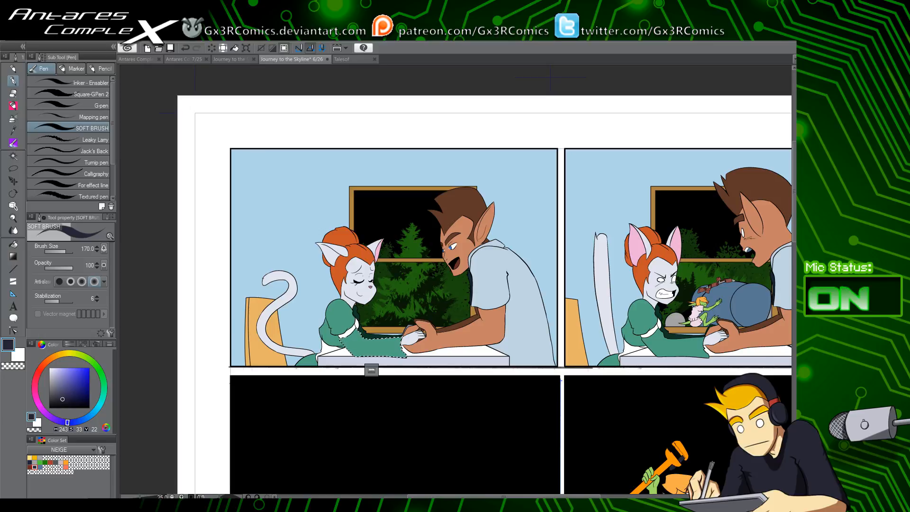
Select the whole first panel with a rectangular marquee and enlarge the Soft airbrush to size 1200
key(m)
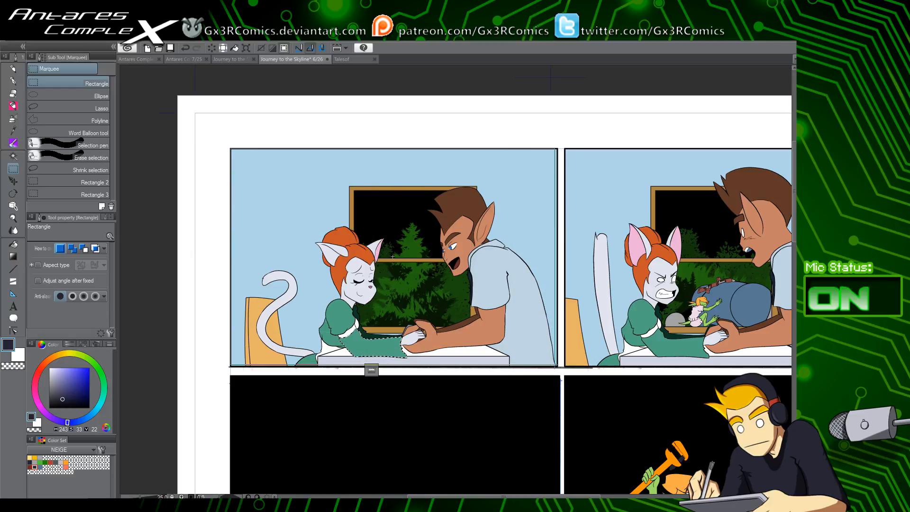
drag(558, 367, 557, 367)
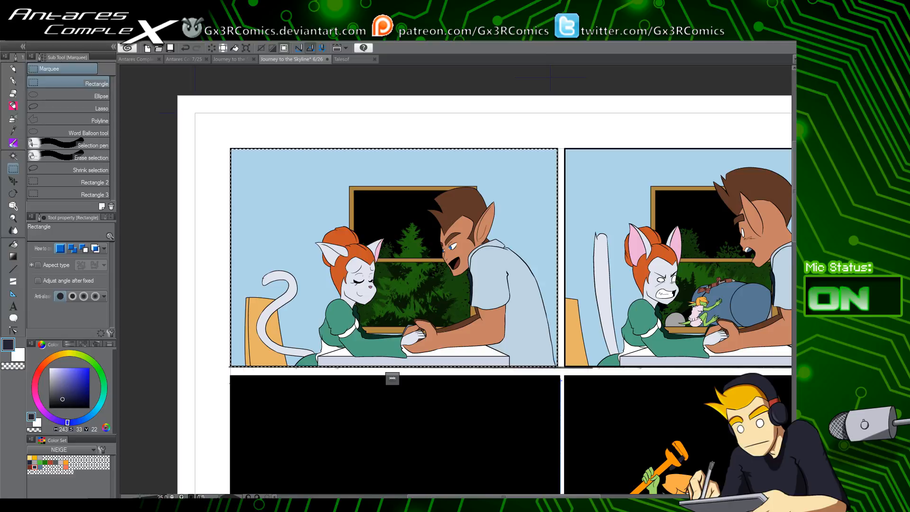
key(b)
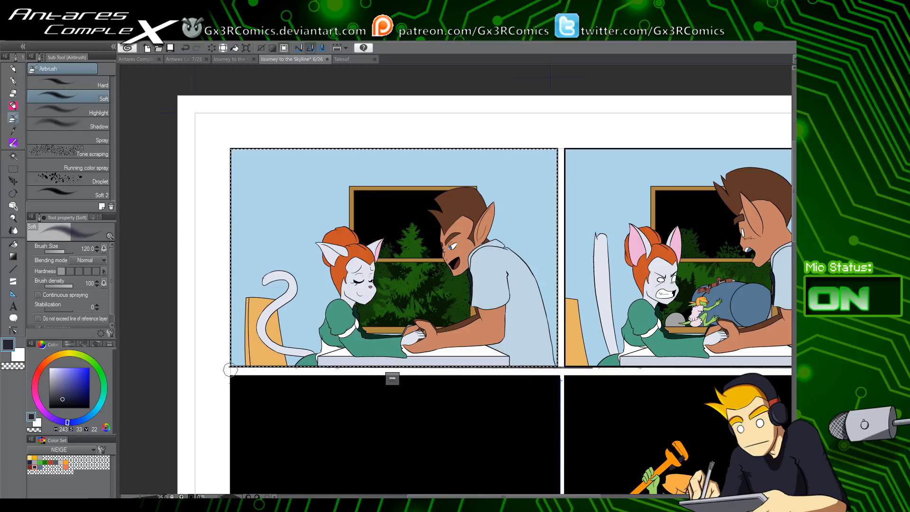
key(bracketright)
key(bracketright)
key(bracketright)
key(bracketright)
key(bracketright)
key(bracketright)
key(bracketright)
key(bracketright)
key(bracketright)
key(bracketright)
key(bracketright)
key(bracketright)
Airbrush a soft dark gradient into the first panel's lower background, undoing and redoing the first pass
mouse_move(232, 382)
mouse_down()
mouse_move(530, 375)
mouse_move(647, 348)
mouse_move(403, 392)
mouse_up()
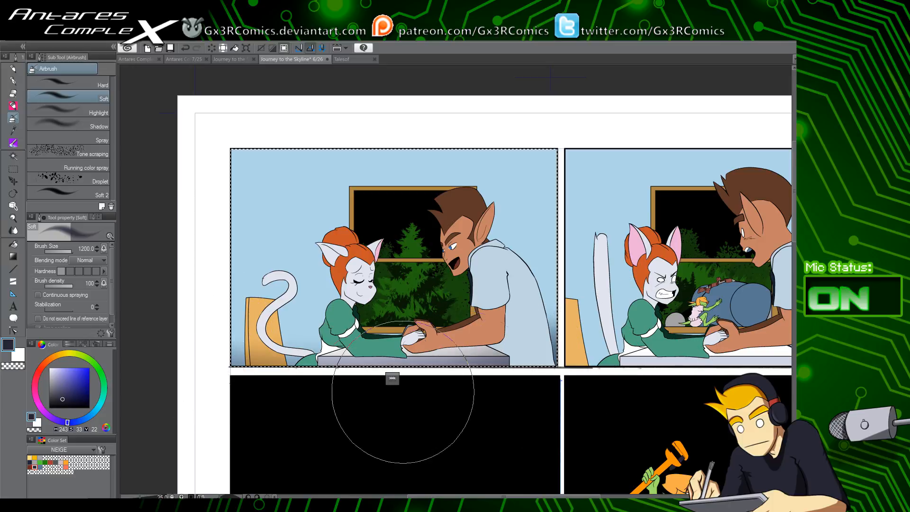
key(ctrl+z)
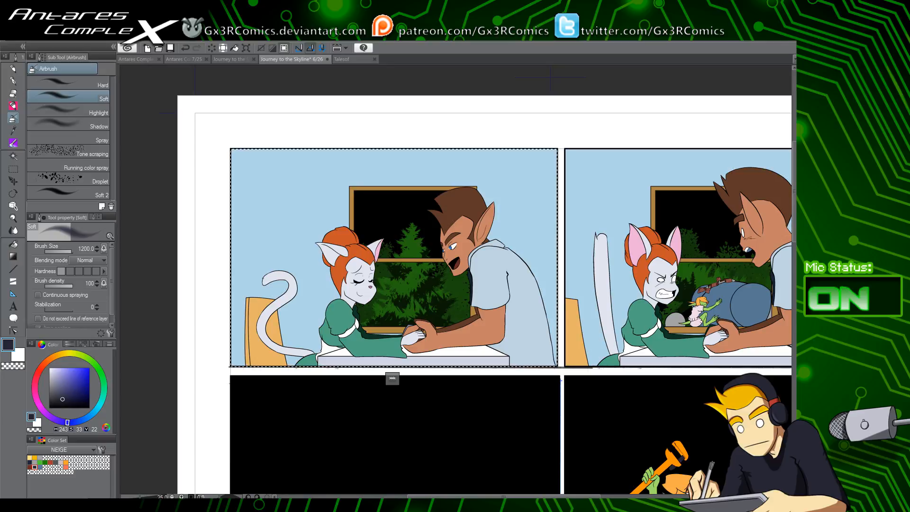
mouse_move(273, 380)
mouse_down()
mouse_move(247, 368)
mouse_move(213, 327)
mouse_up()
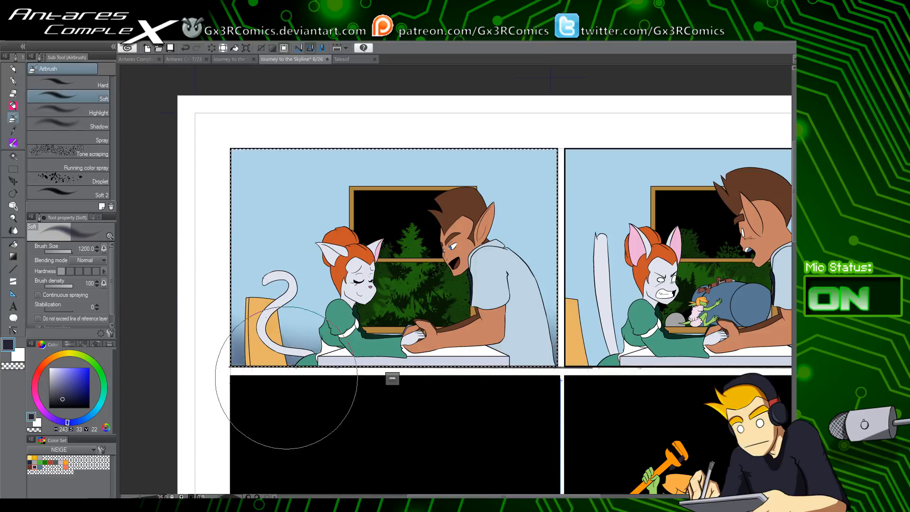
Select the second table panel, airbrush a soft dark gradient along its lower background, and clear the selection
drag(668, 313, 506, 334)
key(m)
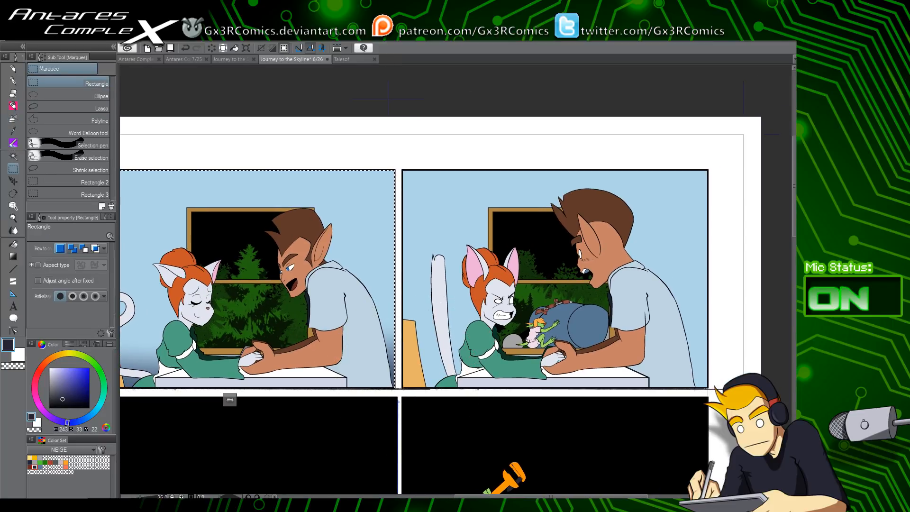
drag(403, 388, 708, 169)
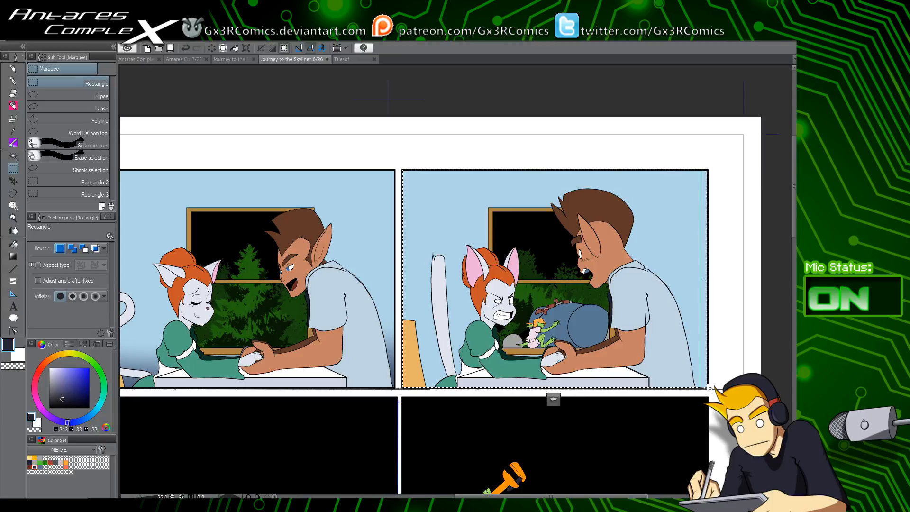
key(b)
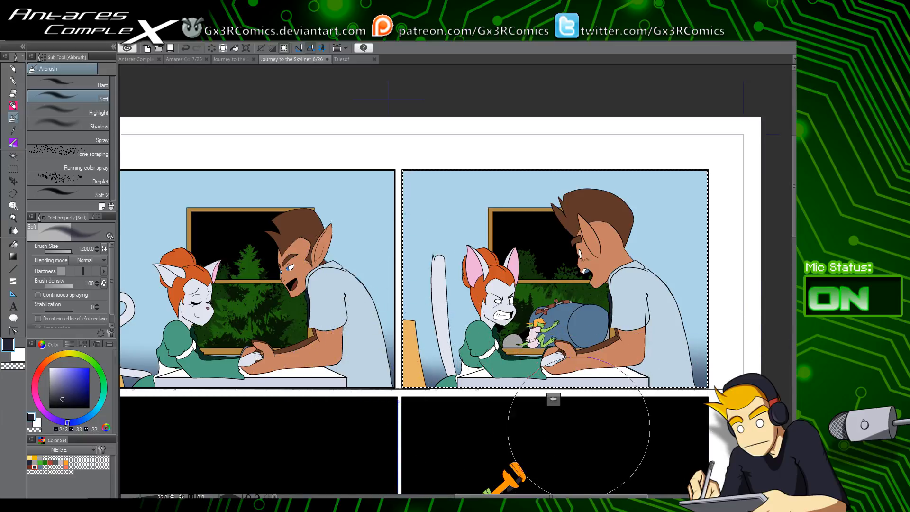
drag(393, 361, 398, 376)
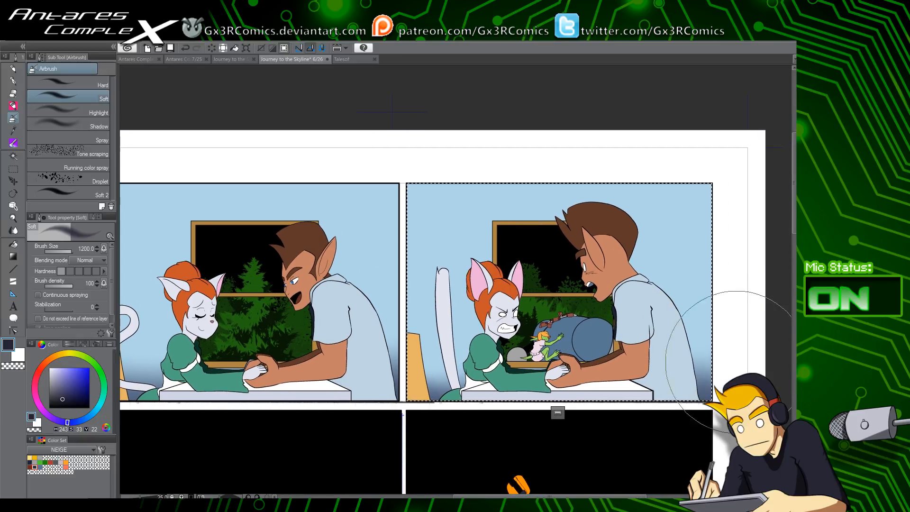
key(ctrl+d)
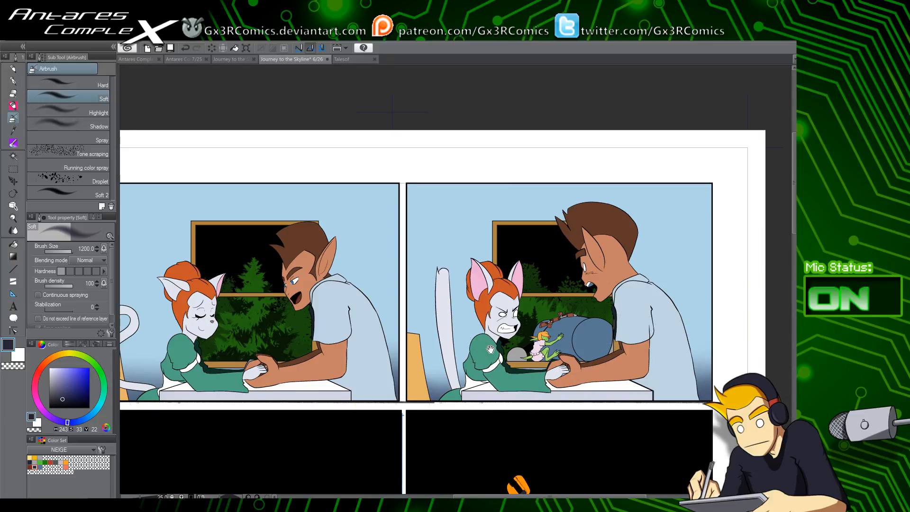
mouse_move(540, 379)
mouse_down()
mouse_move(528, 309)
mouse_move(553, 287)
mouse_move(578, 284)
mouse_up()
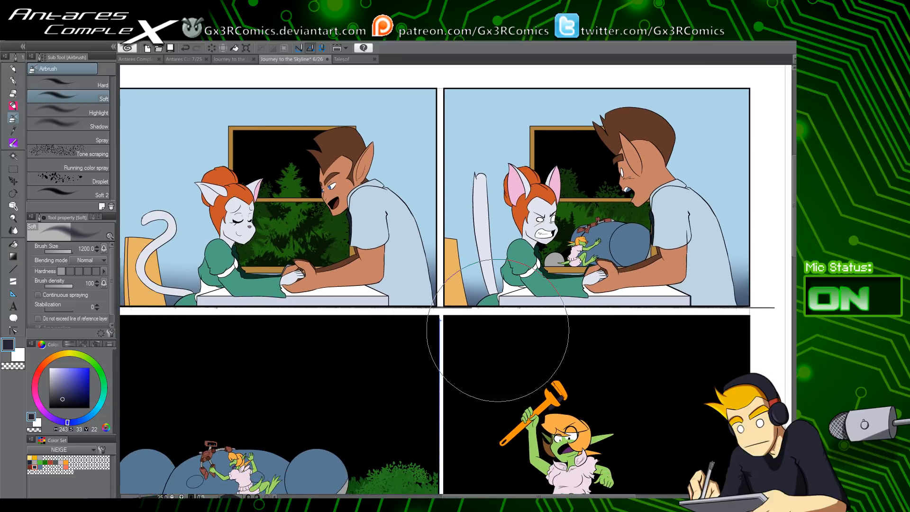
scroll(498, 330, down, 10)
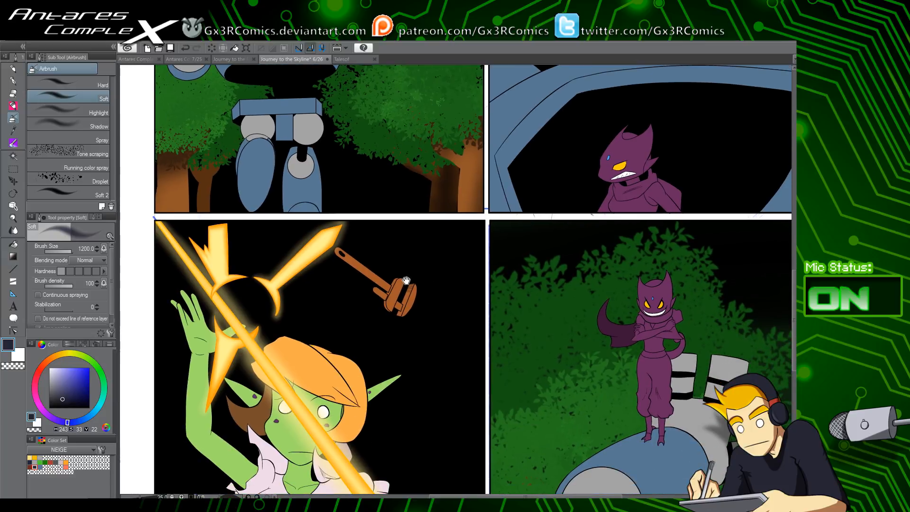
scroll(406, 280, up, 10)
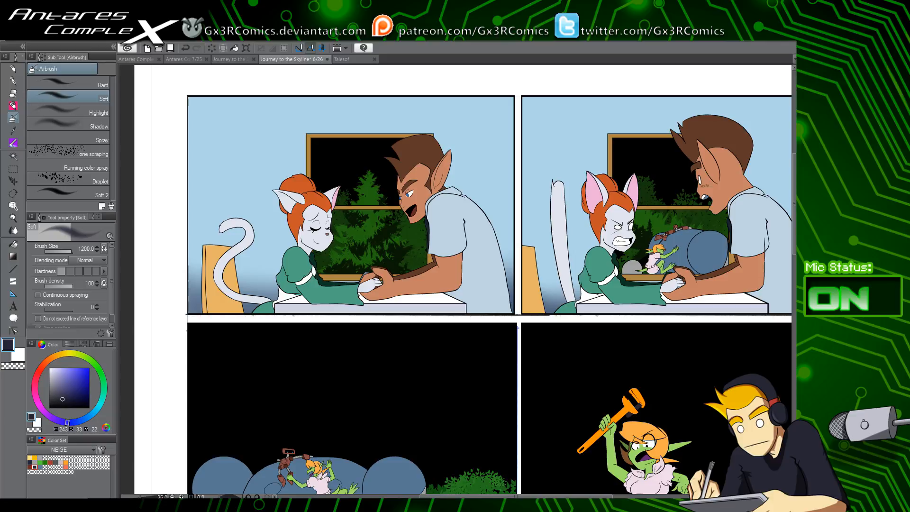
drag(280, 259, 302, 310)
key(w)
click(334, 350)
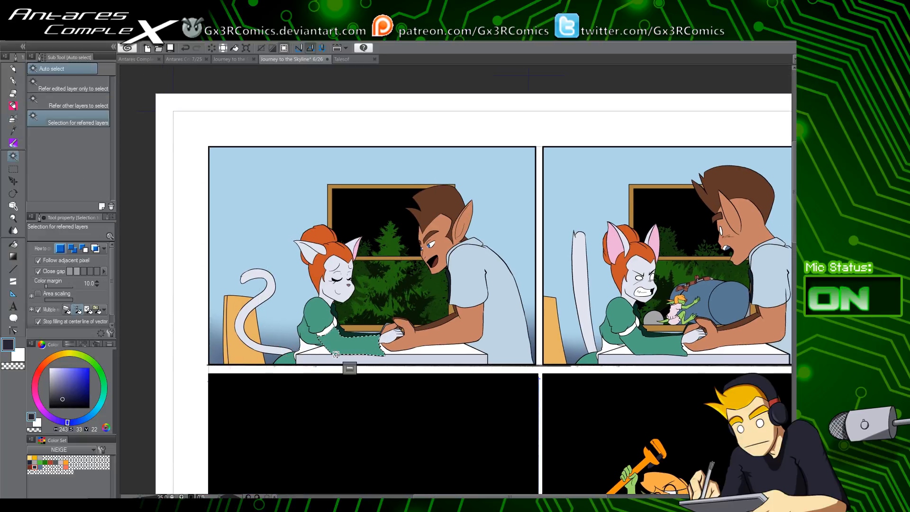
key(ctrl+d)
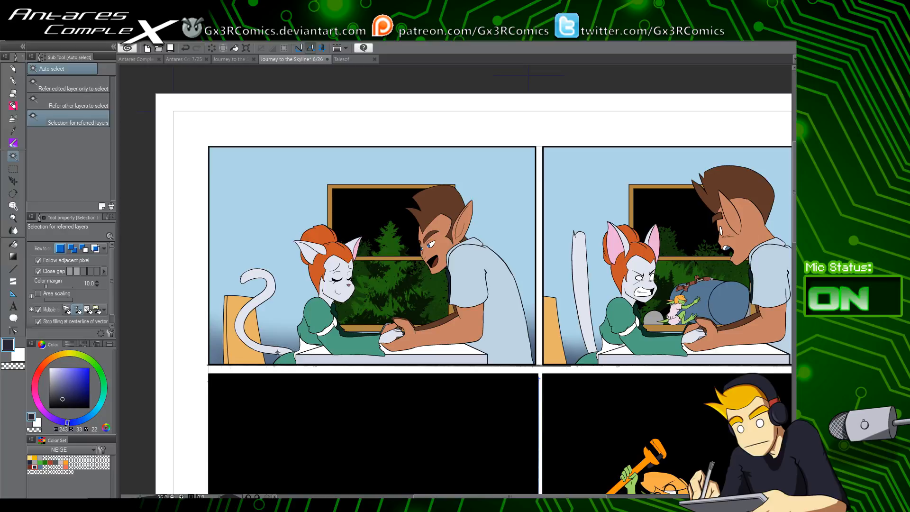
Select the chair's narrow side edge in the first panel and paint a dark shadow at its base with the SOFT BRUSH pen
click(250, 353)
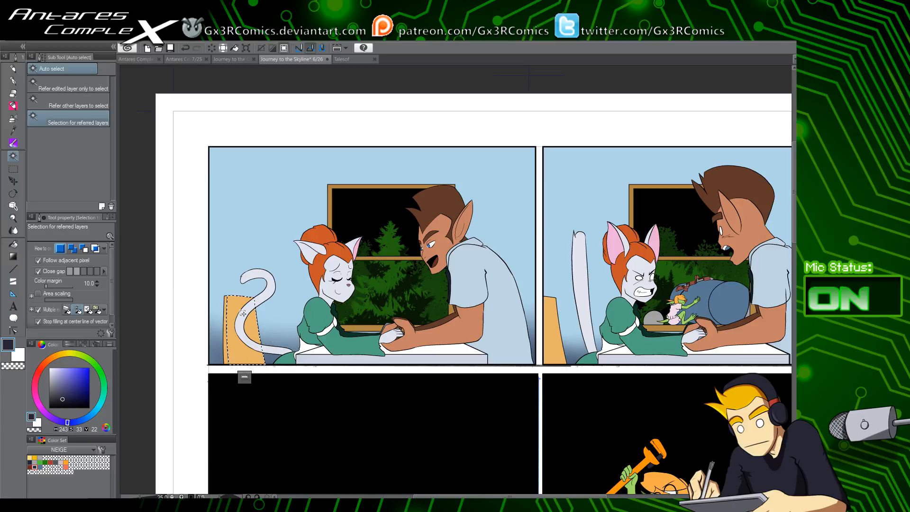
scroll(245, 327, up, 2)
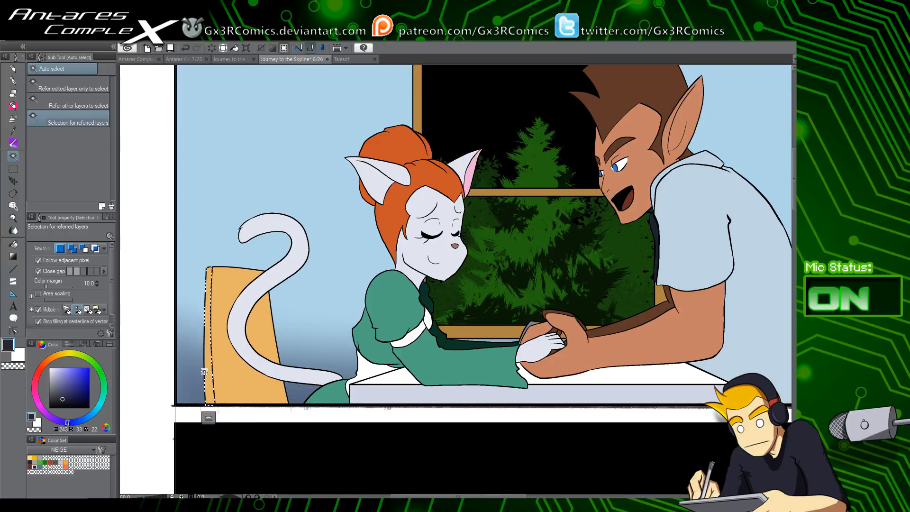
key(p)
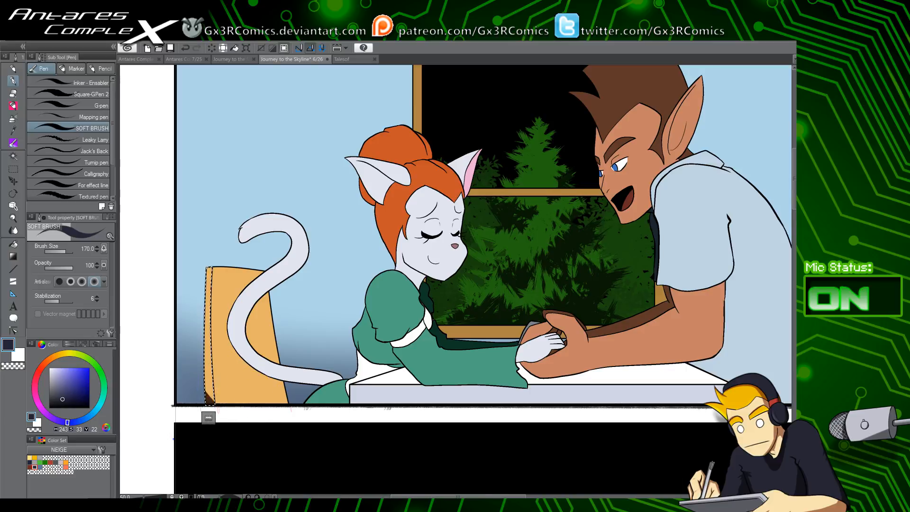
Select the chair's broad back face and airbrush a soft shadow along its base with the Soft airbrush at size 600
key(w)
click(260, 304)
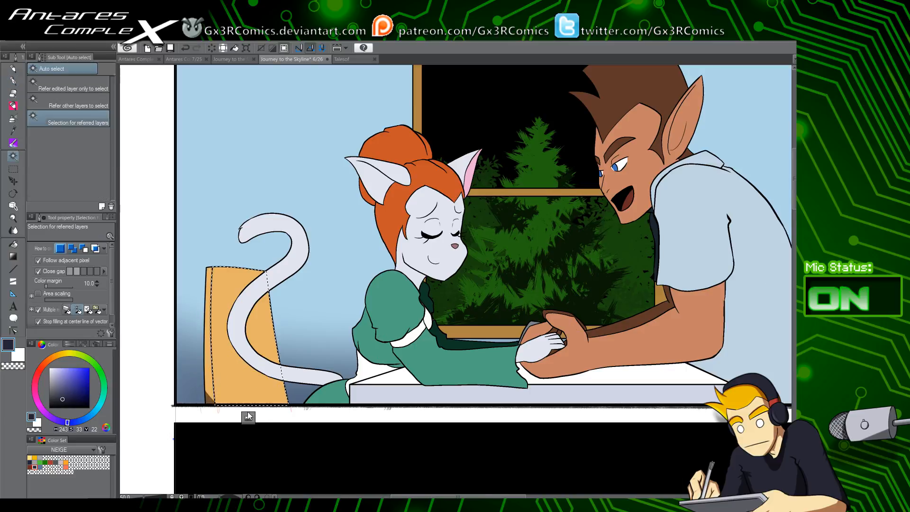
key(p)
key(b)
key(b)
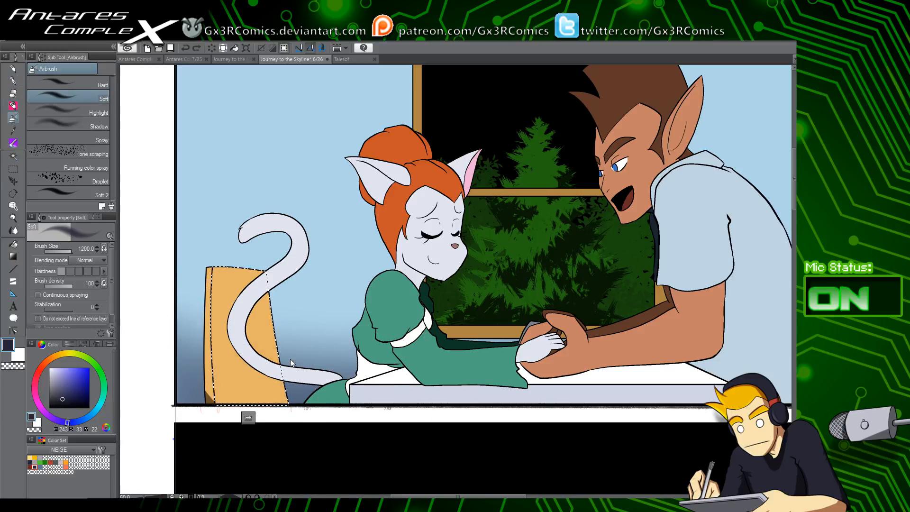
key(bracketleft)
key(bracketleft)
key(bracketleft)
key(bracketleft)
mouse_move(294, 404)
mouse_down()
mouse_move(190, 439)
mouse_move(331, 421)
mouse_move(334, 401)
mouse_move(288, 393)
mouse_up()
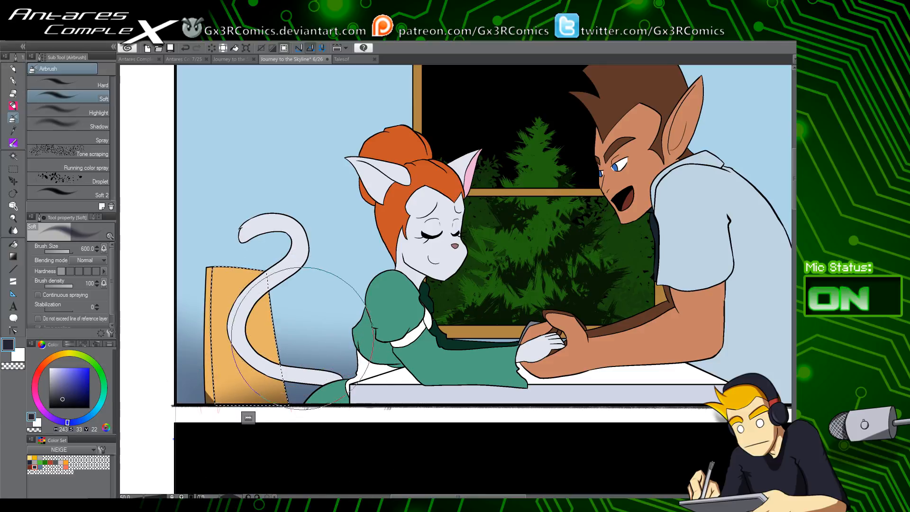
Try to paint hard-edged tail shadows across the chair back with the SOFT BRUSH pen, and undo the strokes
key(p)
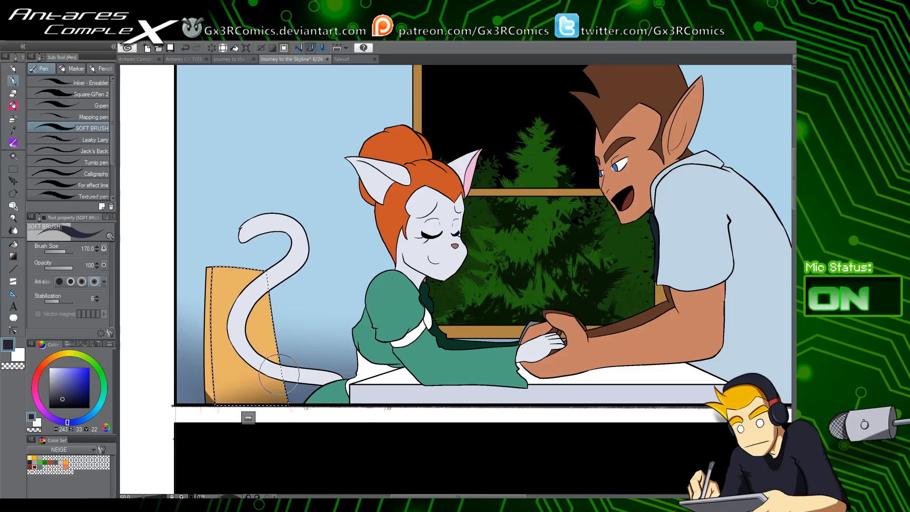
mouse_move(256, 398)
mouse_down()
mouse_move(213, 351)
mouse_move(312, 305)
mouse_up()
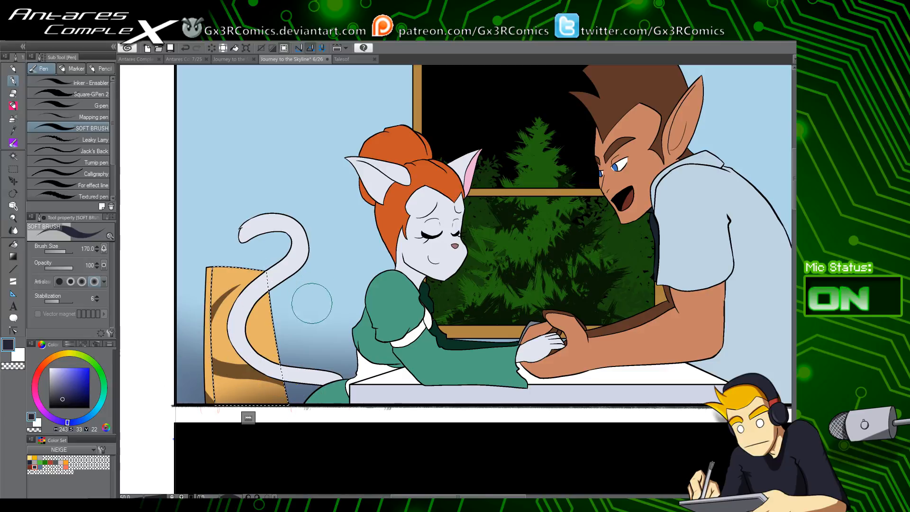
key(ctrl+z)
key(ctrl+z)
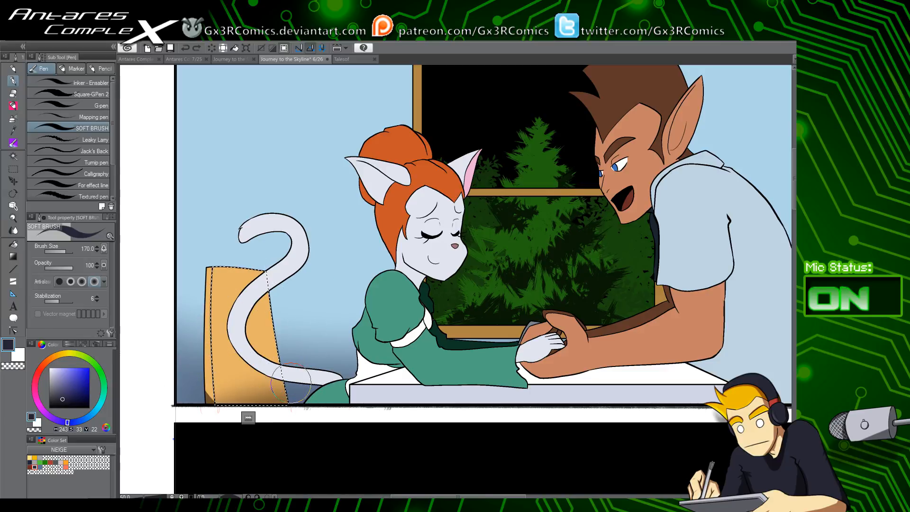
Reduce the Soft airbrush to size 200 and airbrush the tail's soft shadow across the chair back
key(b)
key(p)
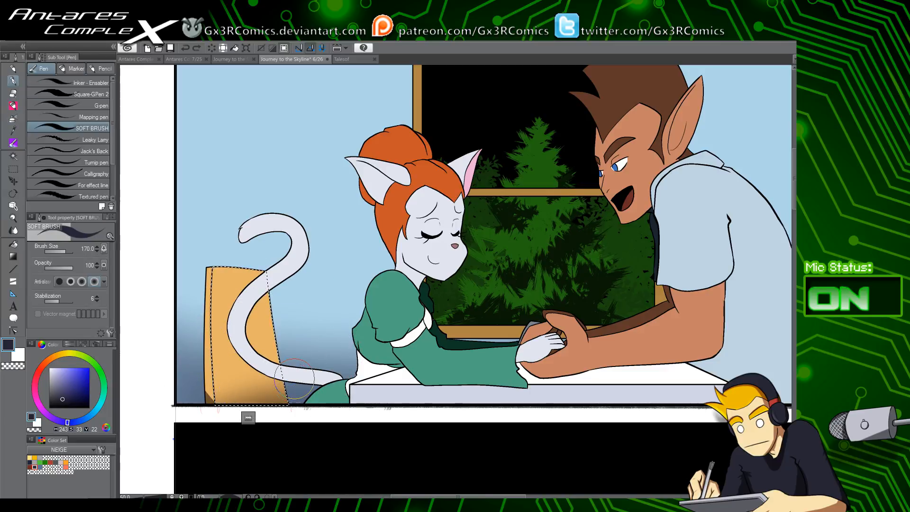
key(p)
key(b)
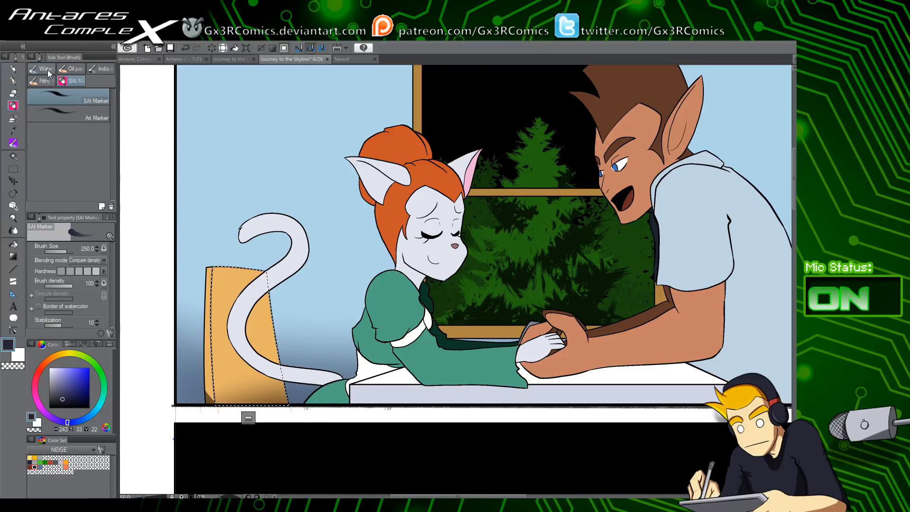
key(b)
key([)
key([)
key([)
key([)
key([)
key([)
key([)
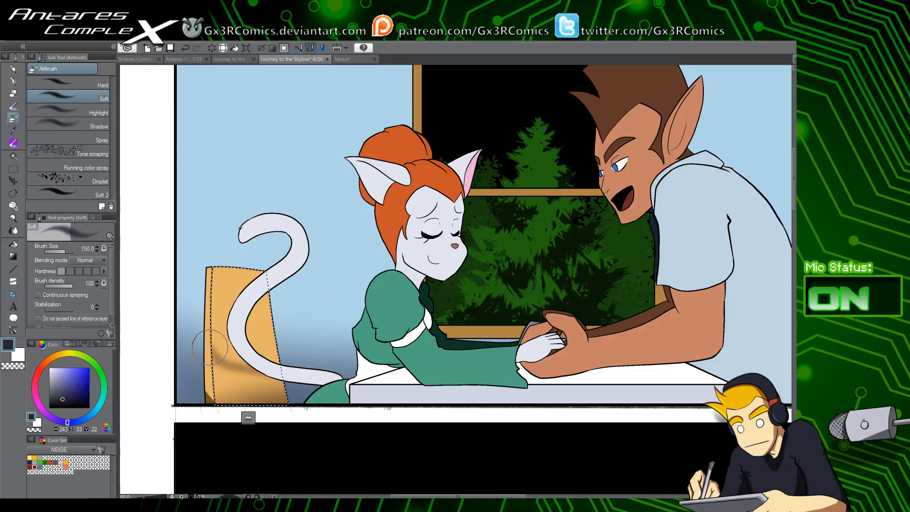
key(ctrl+z)
key(])
key(])
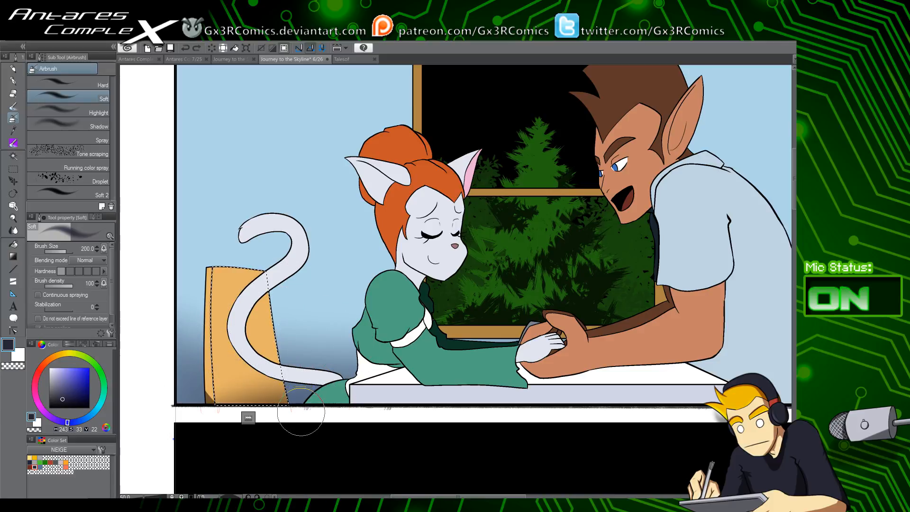
mouse_move(303, 397)
mouse_down()
mouse_move(261, 383)
mouse_move(210, 335)
mouse_move(295, 305)
mouse_up()
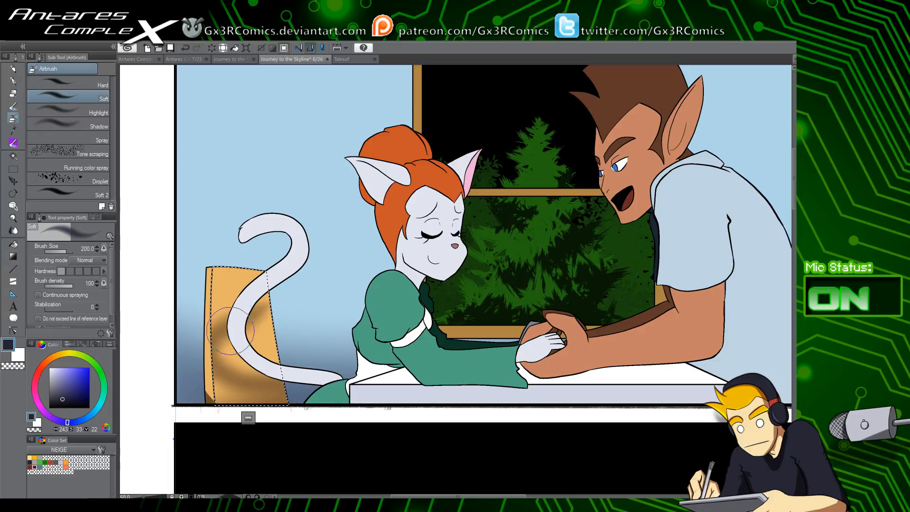
Select the front side of the first panel's table and airbrush faint vertical fold shadows on it
mouse_move(658, 379)
mouse_down()
mouse_move(553, 337)
mouse_move(408, 366)
mouse_move(537, 274)
mouse_up()
key(w)
click(336, 309)
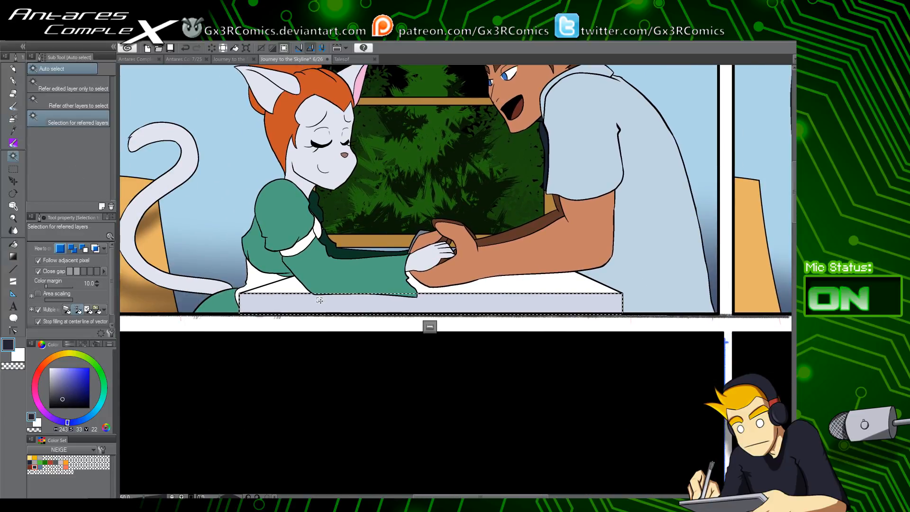
key(b)
key(b)
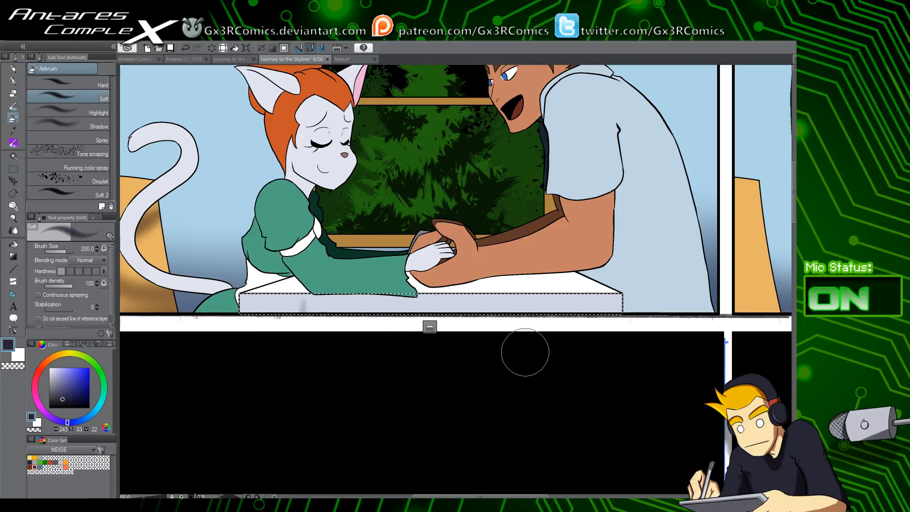
drag(524, 351, 534, 303)
key(ctrl+z)
drag(541, 347, 543, 292)
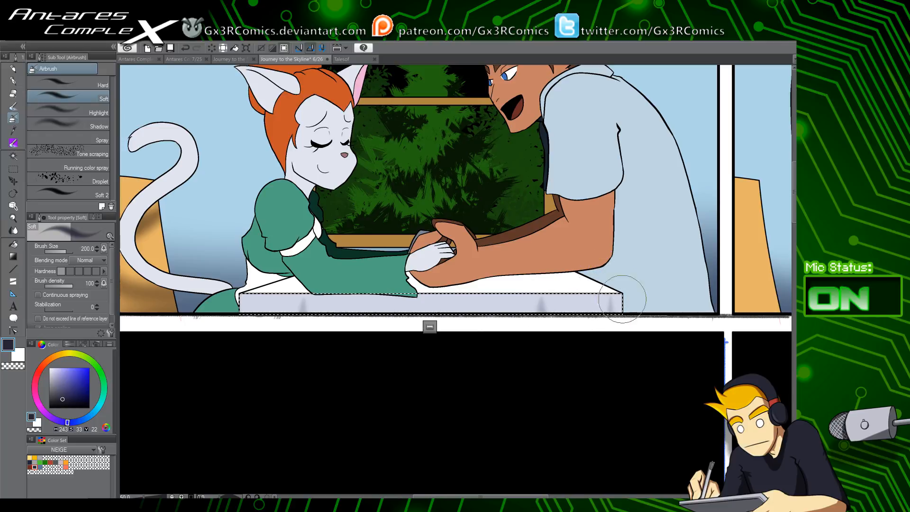
Select the first panel's tabletop, airbrush soft shadows beneath both characters' arms, and clear the selection
key(w)
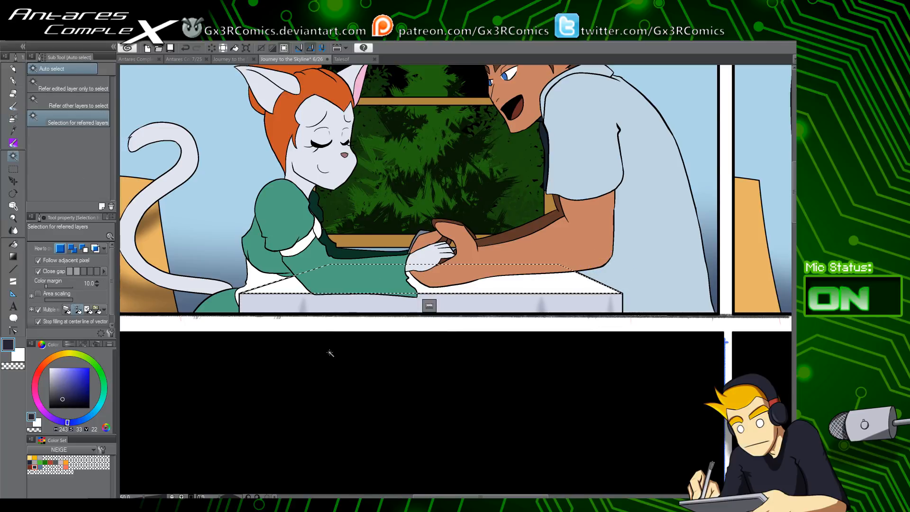
click(449, 277)
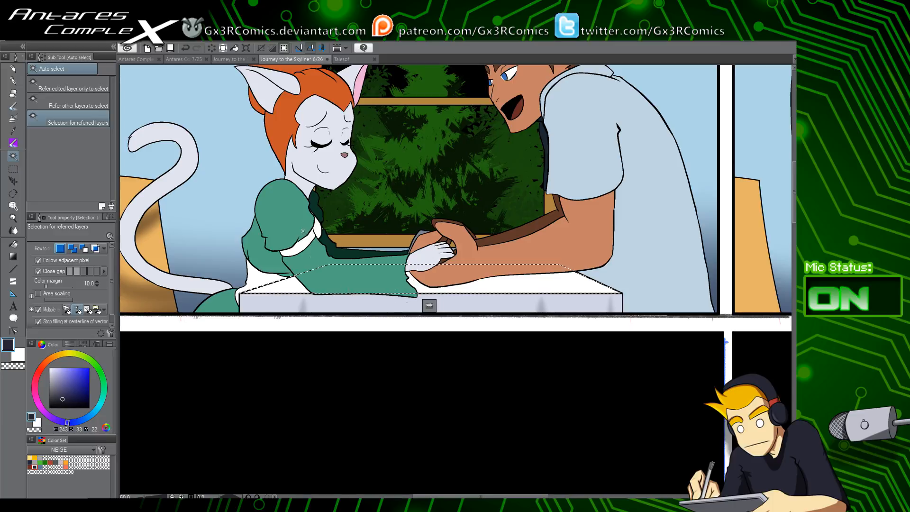
key(b)
key(b)
drag(294, 270, 303, 279)
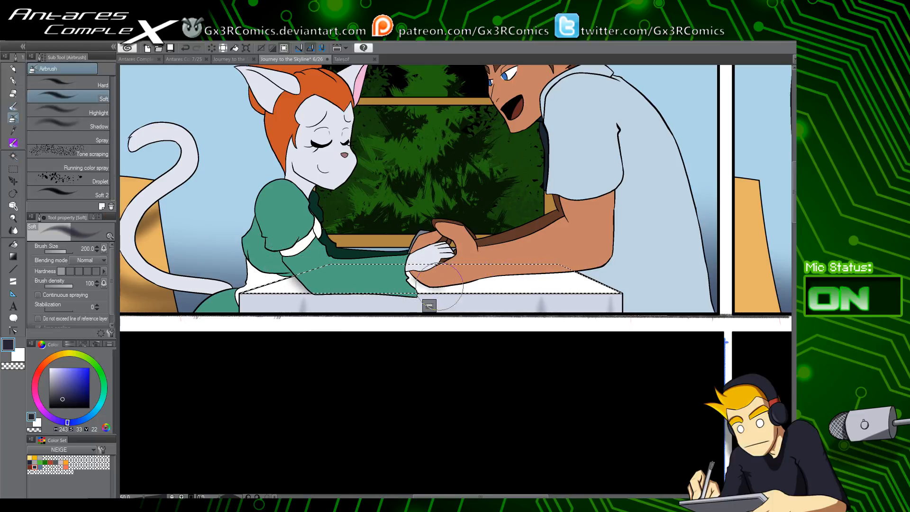
drag(439, 286, 571, 271)
key(ctrl+d)
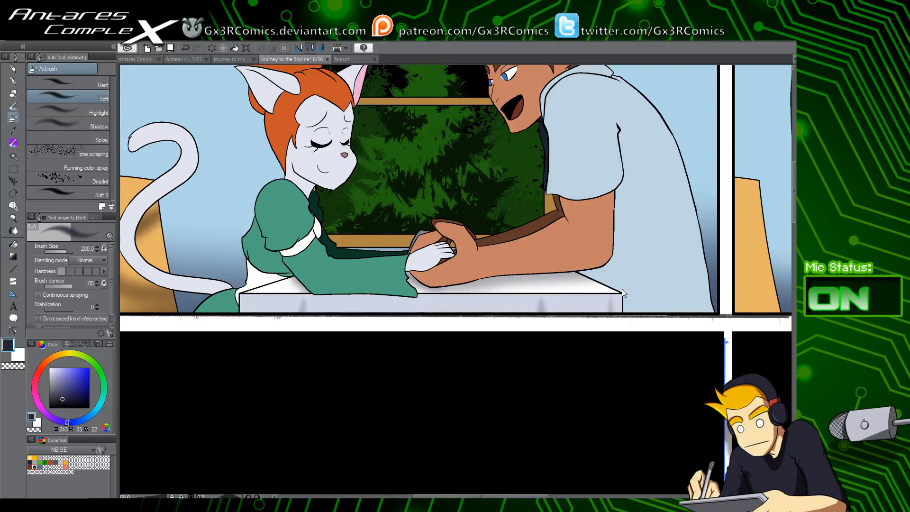
Select the tabletop in the second panel and airbrush a soft shadow beside the cat woman's sleeve
drag(612, 300, 469, 345)
drag(606, 343, 488, 355)
drag(681, 322, 450, 290)
key(w)
click(439, 314)
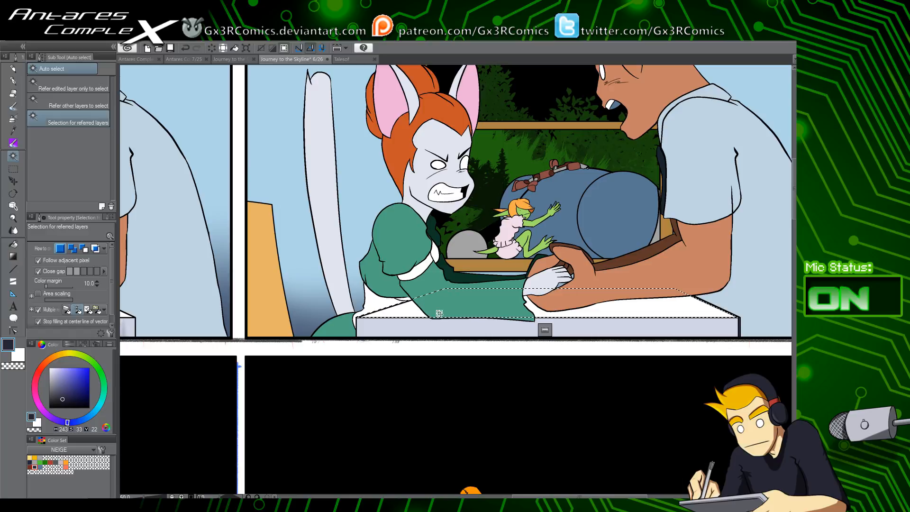
key(b)
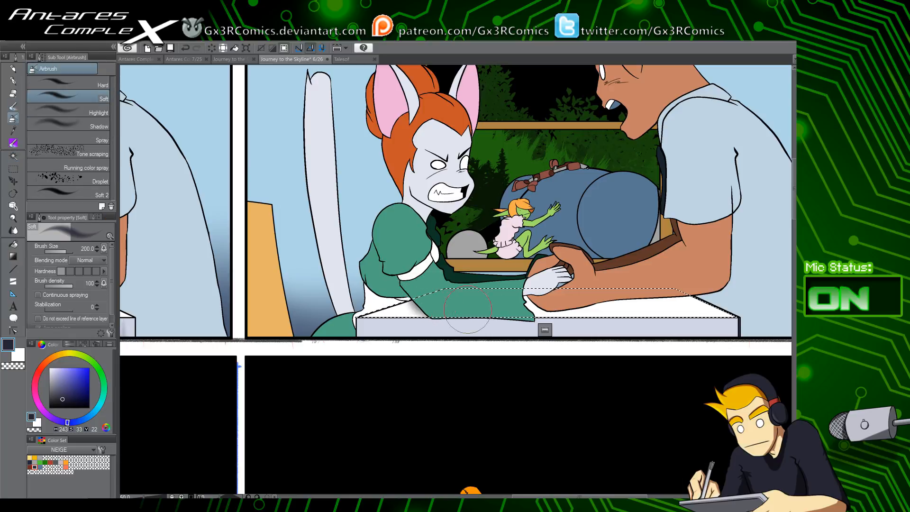
Add the table's front side to the selection, airbrush soft shadows beneath both characters' arms, and clear the selection
key(w)
shift+click(461, 324)
key(b)
key(b)
mouse_move(441, 320)
mouse_down()
mouse_move(535, 316)
mouse_move(442, 329)
mouse_move(443, 321)
mouse_move(533, 319)
mouse_move(525, 307)
mouse_move(539, 289)
mouse_move(529, 296)
mouse_move(554, 312)
mouse_move(534, 312)
mouse_move(636, 297)
mouse_move(764, 295)
mouse_up()
drag(642, 327, 563, 343)
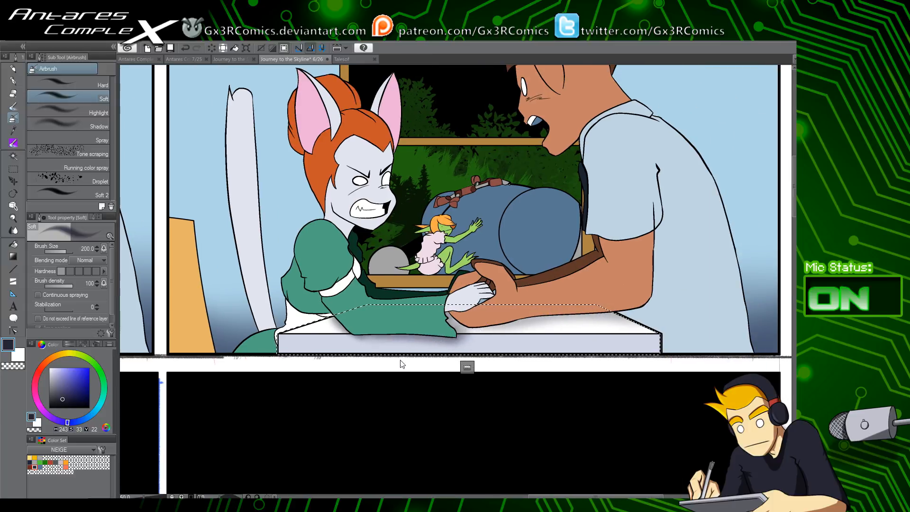
drag(373, 335, 441, 327)
key(ctrl+d)
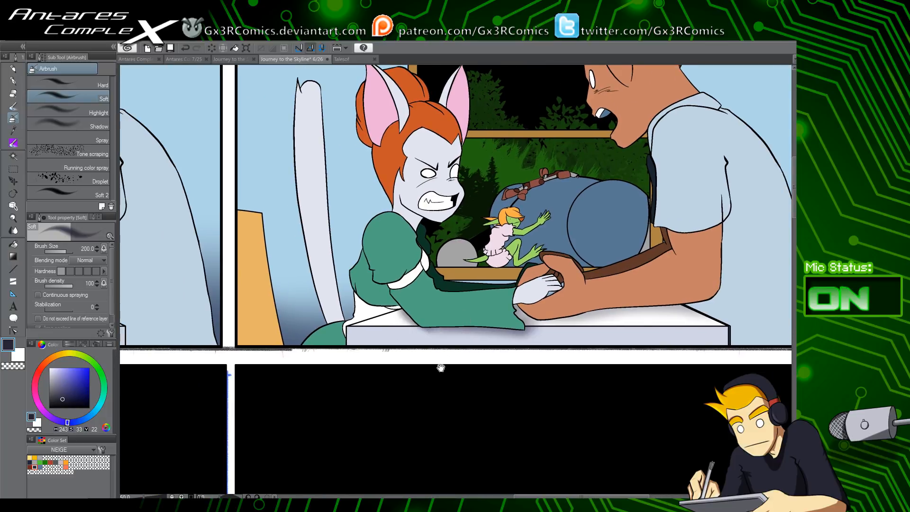
Pick the green of the cat woman's sleeve in the second panel as the drawing color
key(i)
click(418, 304)
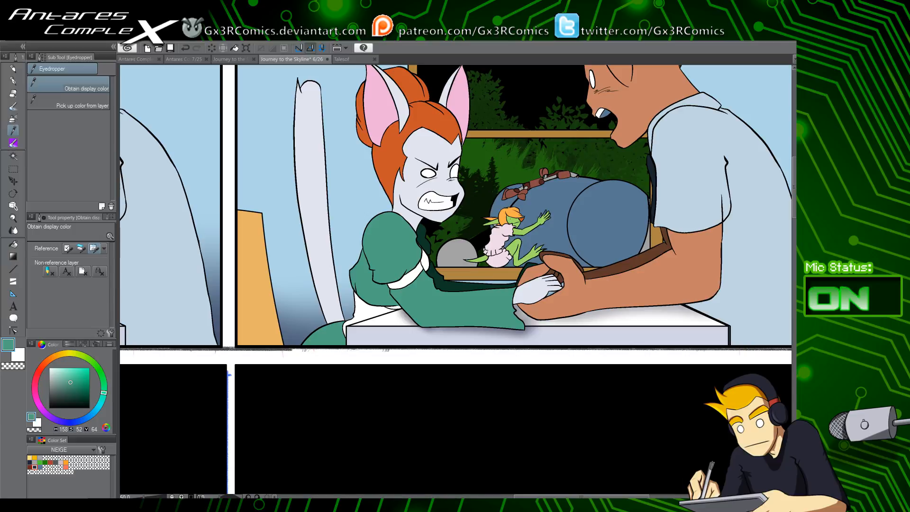
scroll(381, 320, up, 3)
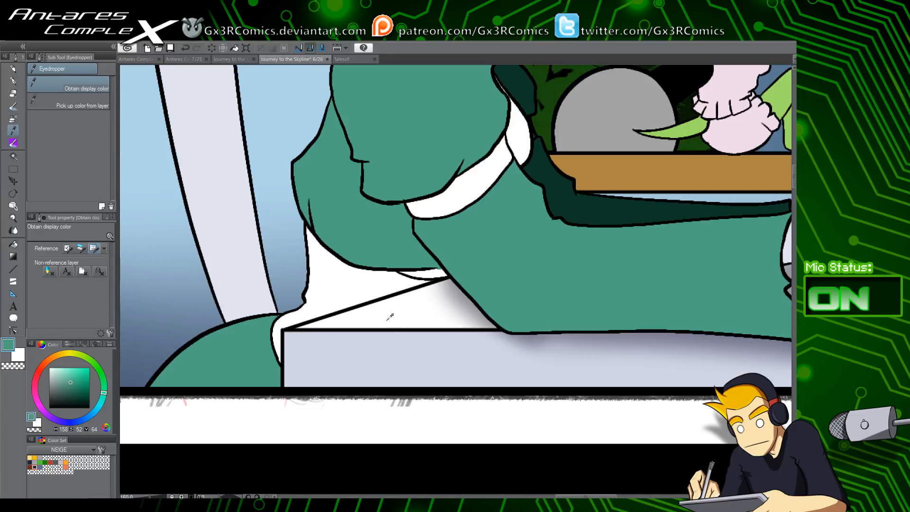
Paint the small white gap beneath the woman's dress bodice in the second panel green with the G-pen
key(p)
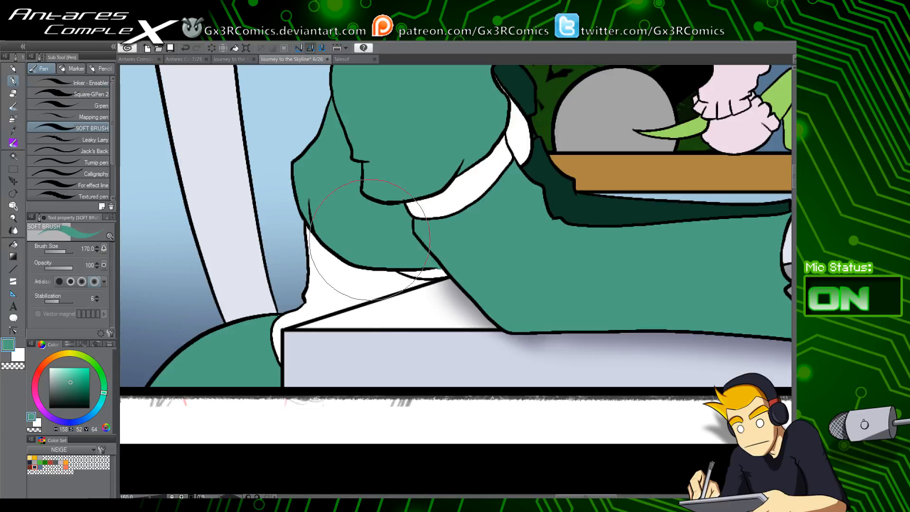
mouse_move(417, 270)
mouse_down()
mouse_move(431, 266)
mouse_move(417, 266)
mouse_up()
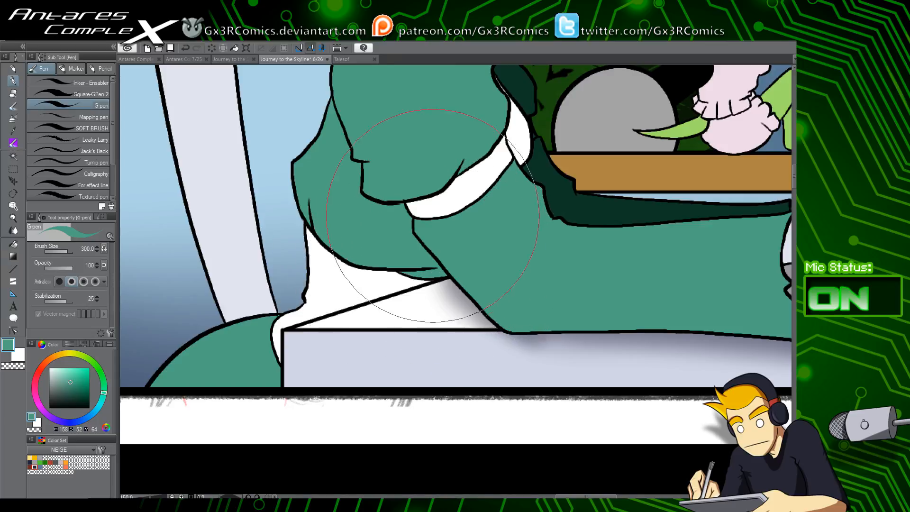
Select the orange chair in the second panel and airbrush a soft dark blue shadow along its base
scroll(434, 256, down, 3)
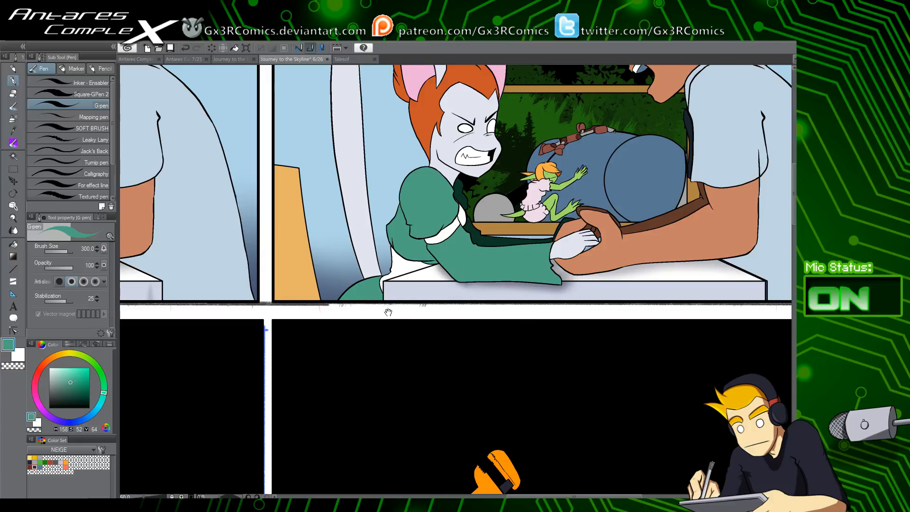
drag(386, 311, 400, 389)
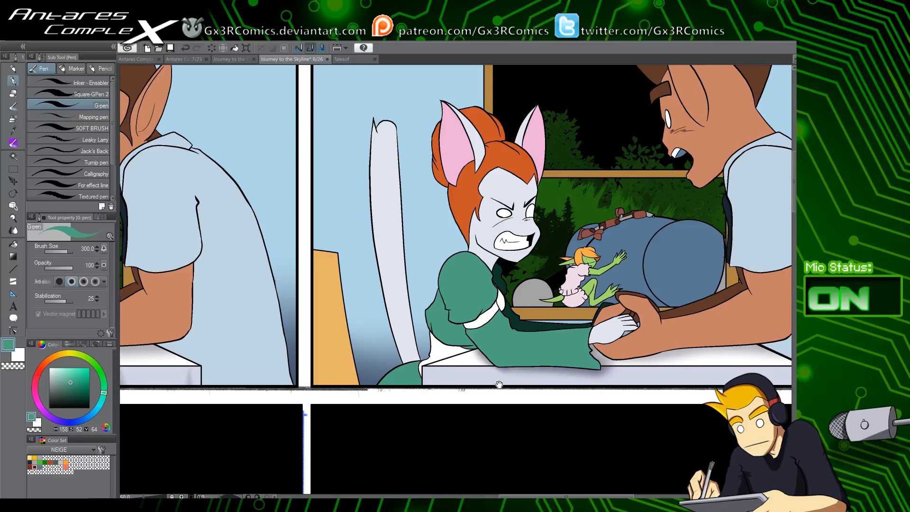
drag(435, 402, 536, 385)
key(w)
click(453, 353)
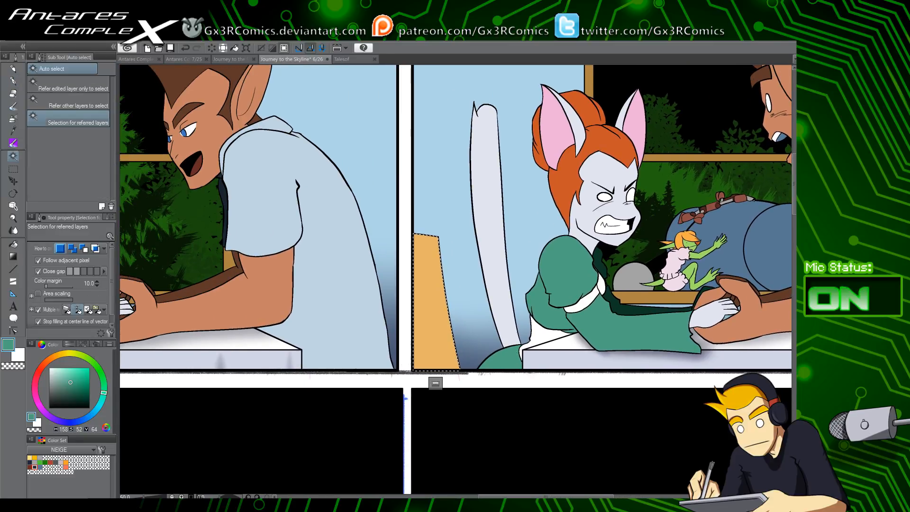
key(b)
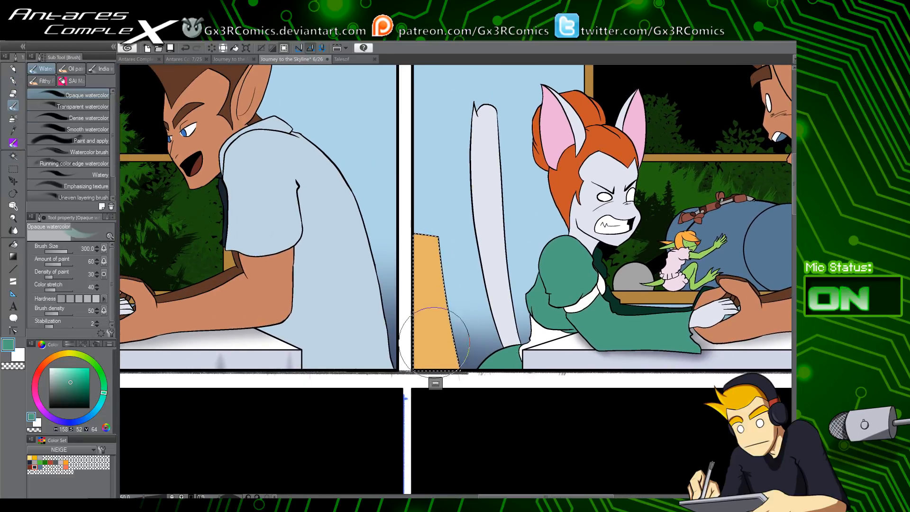
click(40, 456)
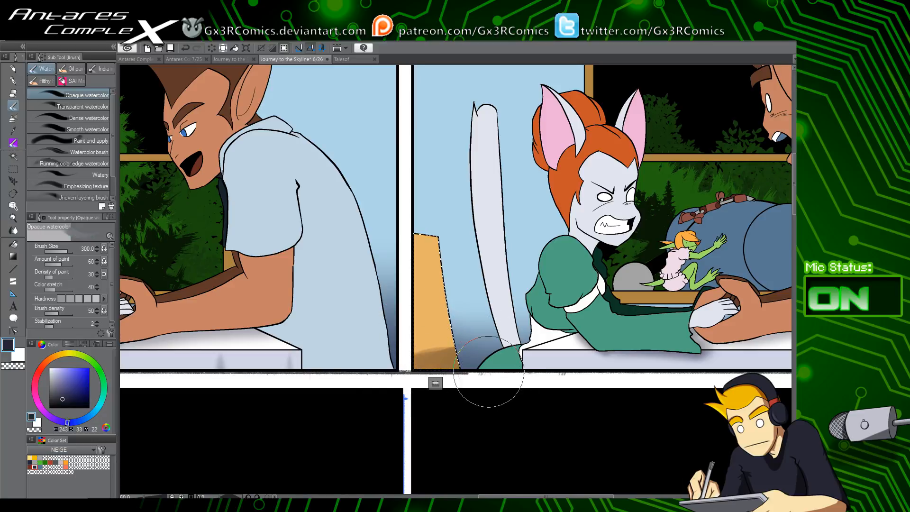
key(b)
drag(369, 385, 518, 377)
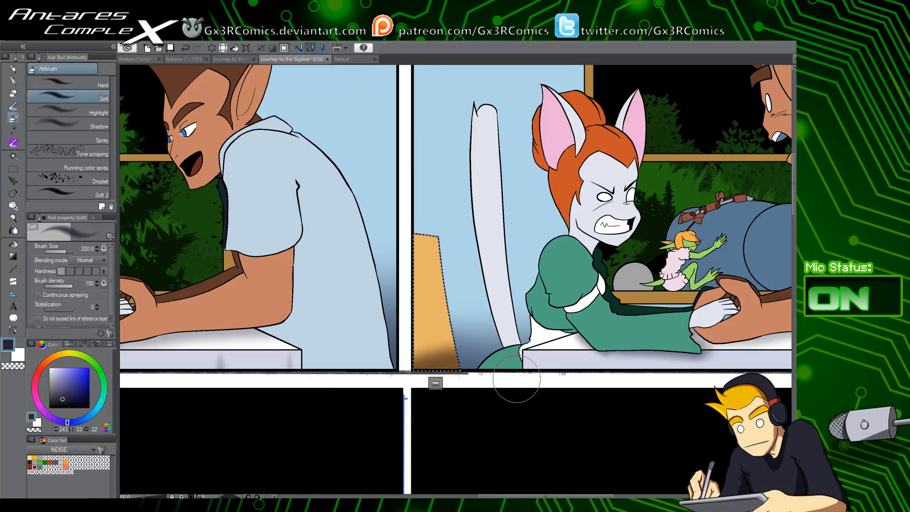
Shade the selected chair with a vertical dark streak using the Soft airbrush at size 250
drag(425, 280, 435, 356)
key(ctrl+z)
key(bracketright)
key(bracketright)
drag(423, 269, 456, 410)
key(ctrl+z)
drag(439, 370, 447, 372)
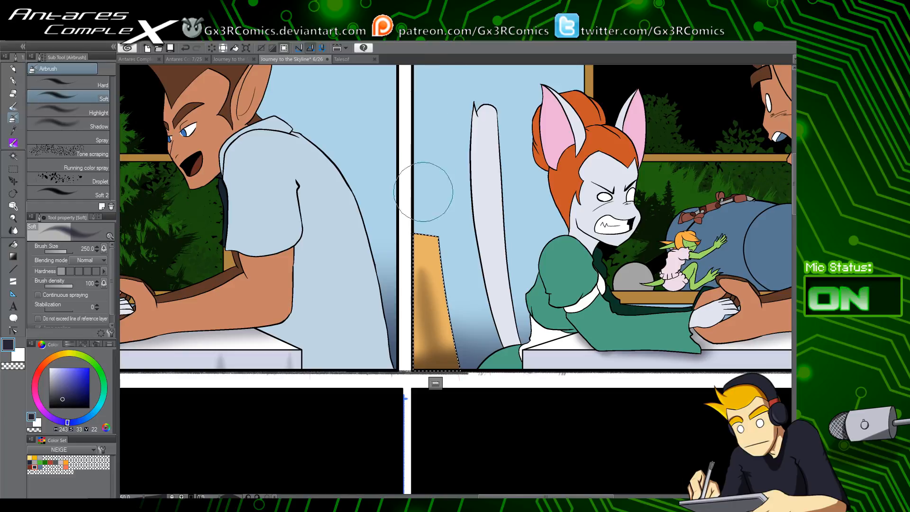
Select the table's front face in the second panel, airbrush soft vertical shadows on it with the dark blue, and deselect
scroll(421, 237, down, 1)
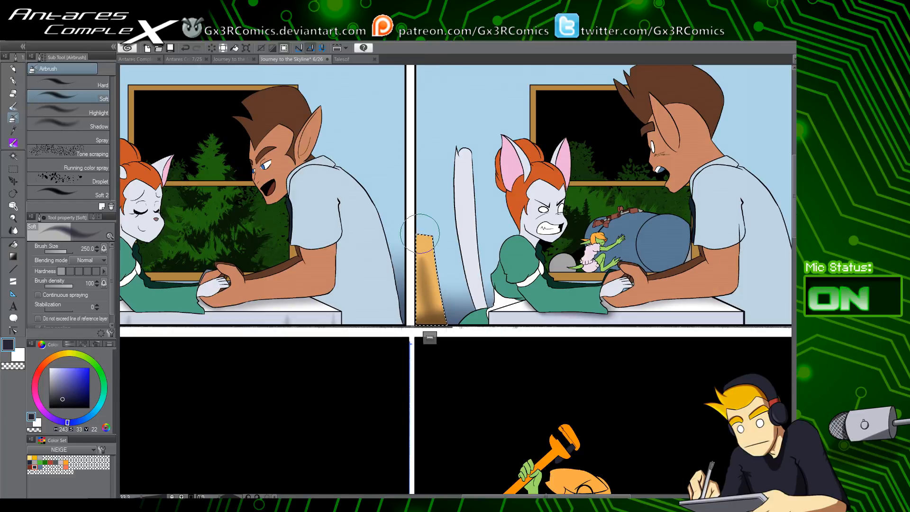
drag(598, 336, 473, 335)
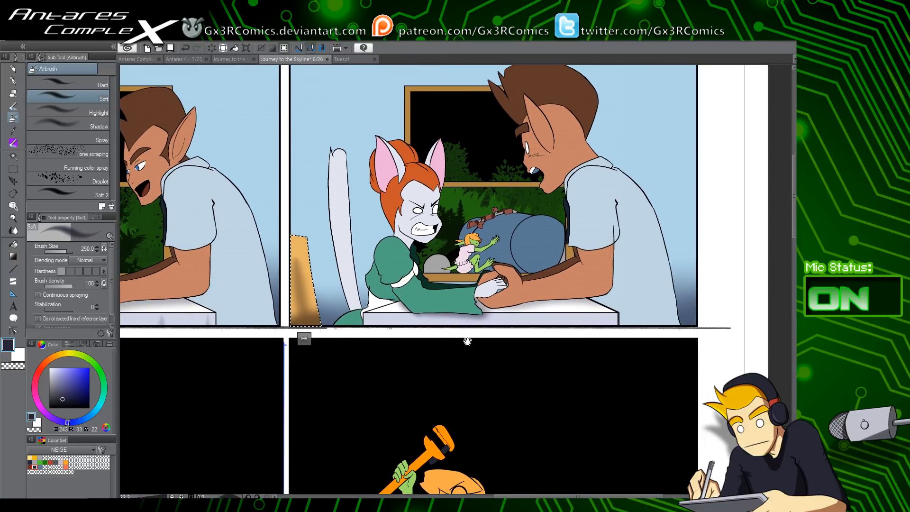
key(w)
click(466, 324)
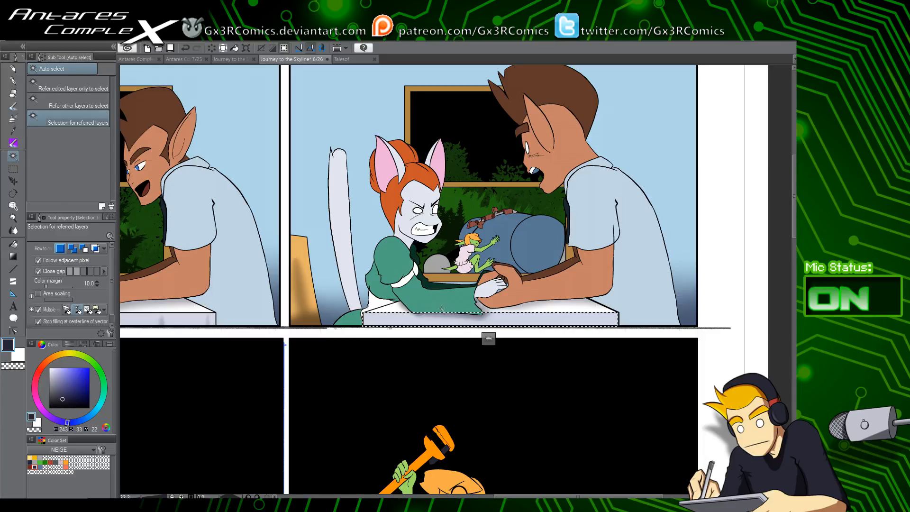
key(b)
key(b)
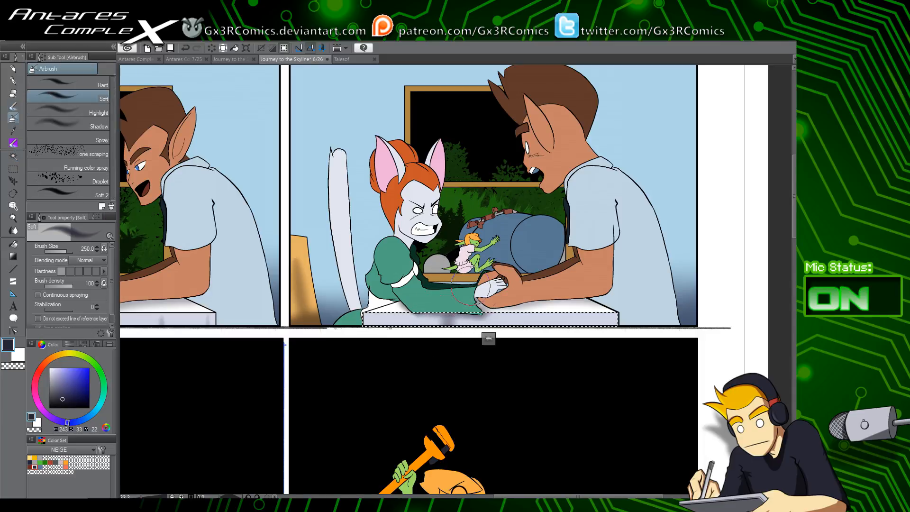
key(b)
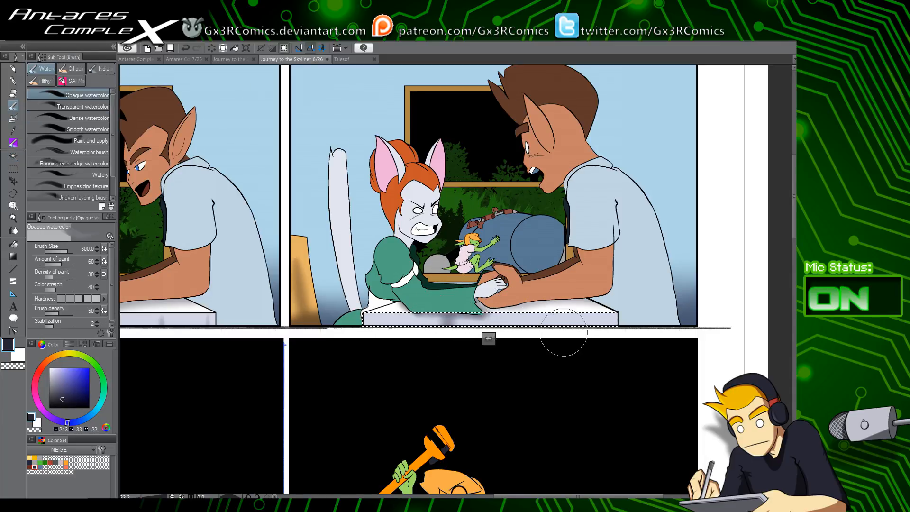
key(b)
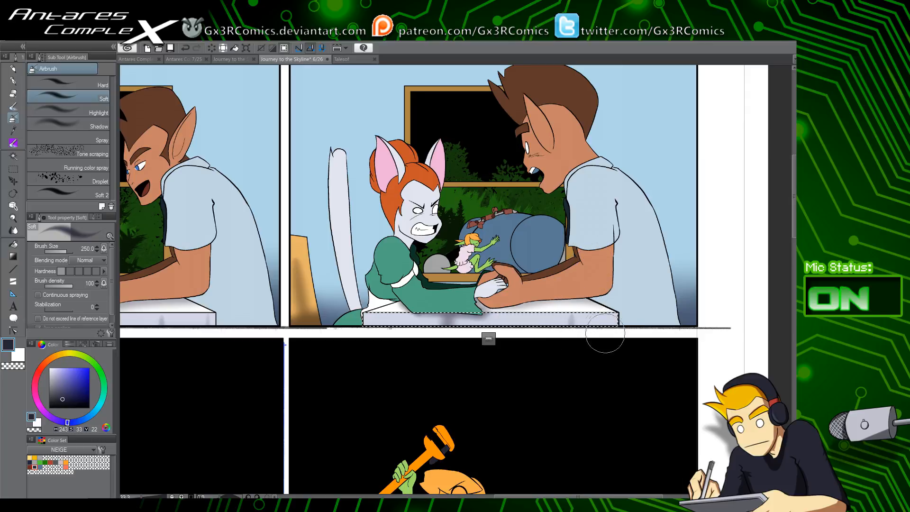
key(ctrl+d)
Examine the chair and table shading in the two top panels and look over the panels below
drag(570, 315, 482, 327)
drag(455, 358, 460, 331)
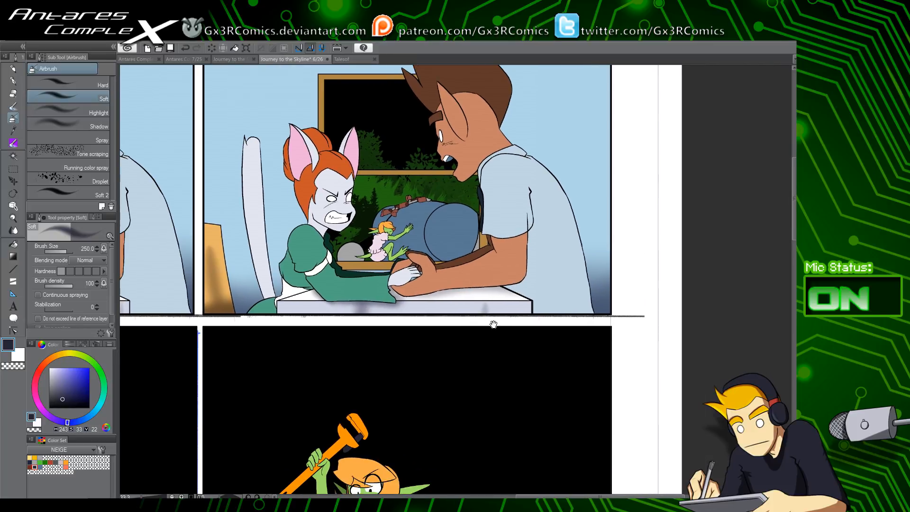
drag(546, 308, 528, 299)
drag(447, 301, 562, 252)
drag(398, 317, 488, 331)
drag(372, 340, 493, 371)
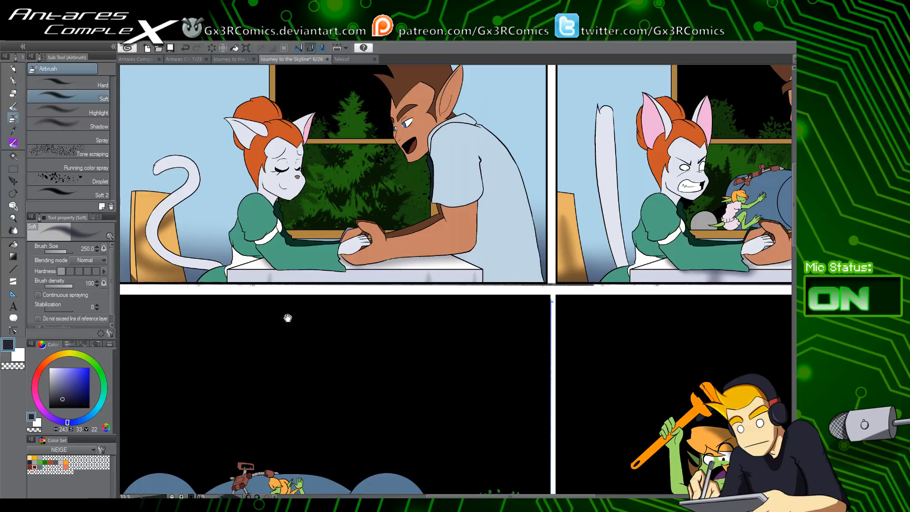
drag(262, 338, 327, 429)
scroll(317, 369, up, 1)
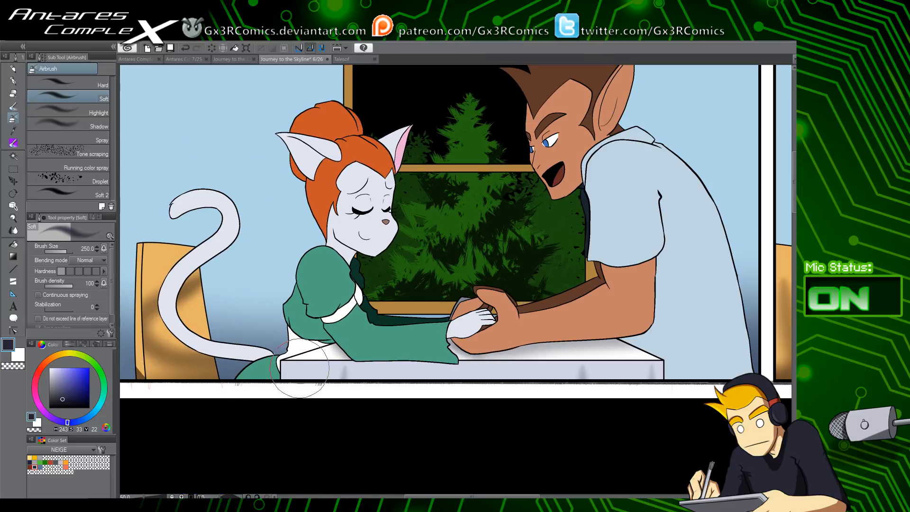
drag(284, 386, 354, 136)
drag(403, 370, 364, 155)
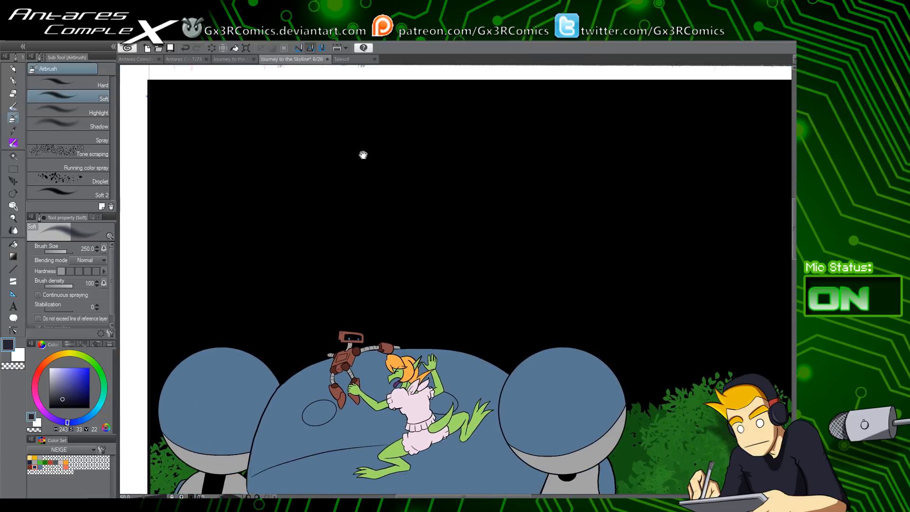
drag(418, 336, 408, 213)
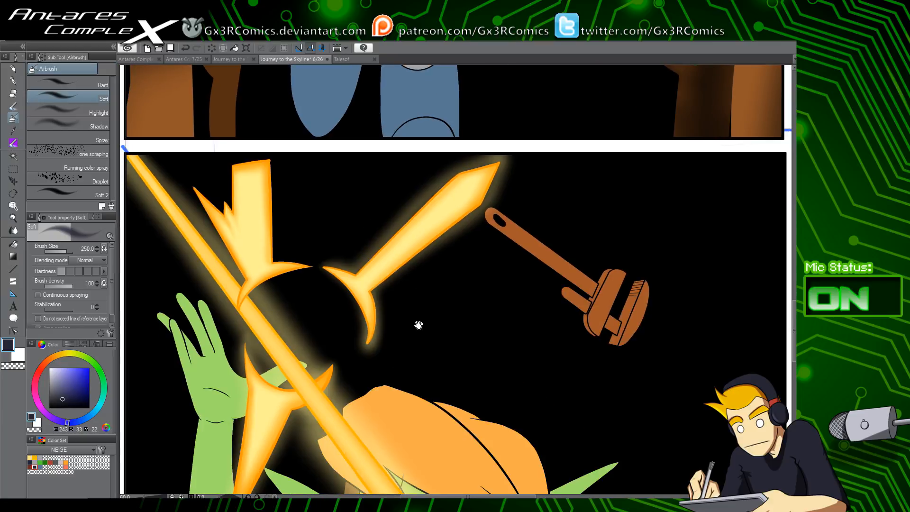
Darken the foliage in the bottom-right panel with the Soft airbrush at size 1000 in dark blue
scroll(420, 308, down, 4)
drag(623, 376, 557, 348)
drag(556, 394, 502, 381)
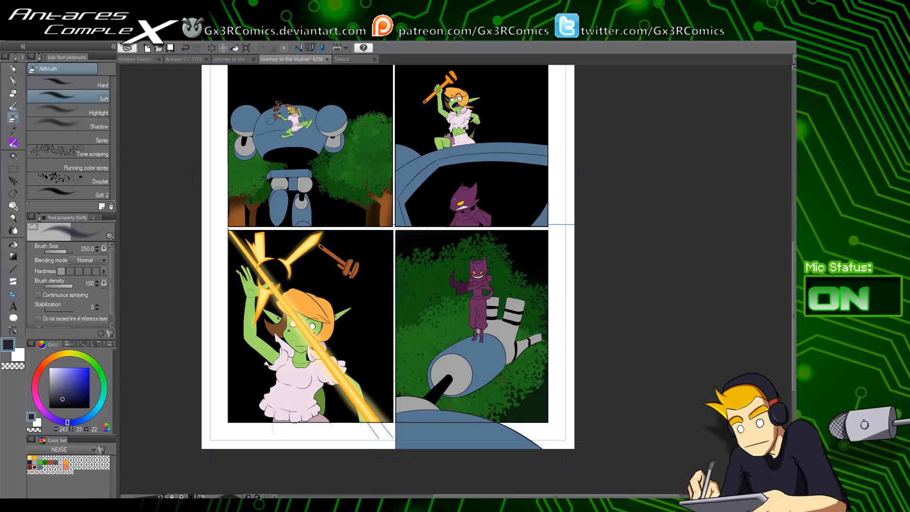
key(b)
key(b)
key(b)
key(b)
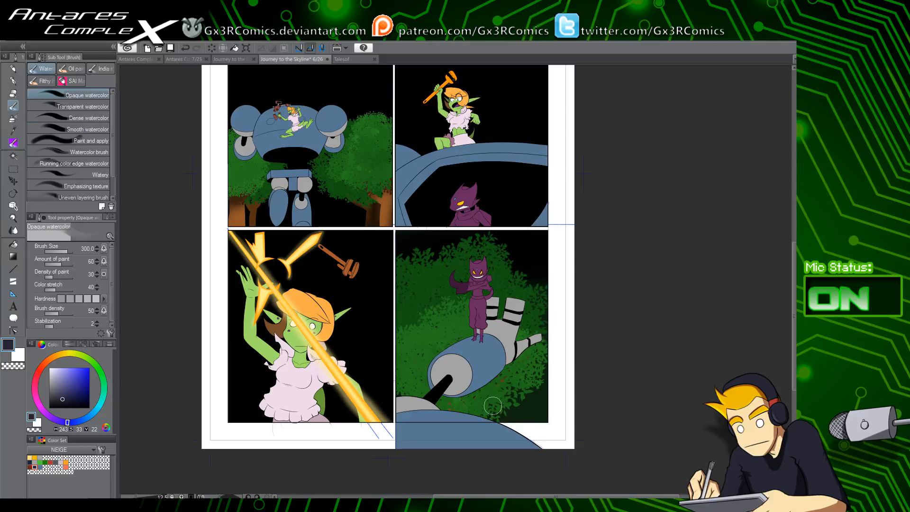
key(b)
key(b)
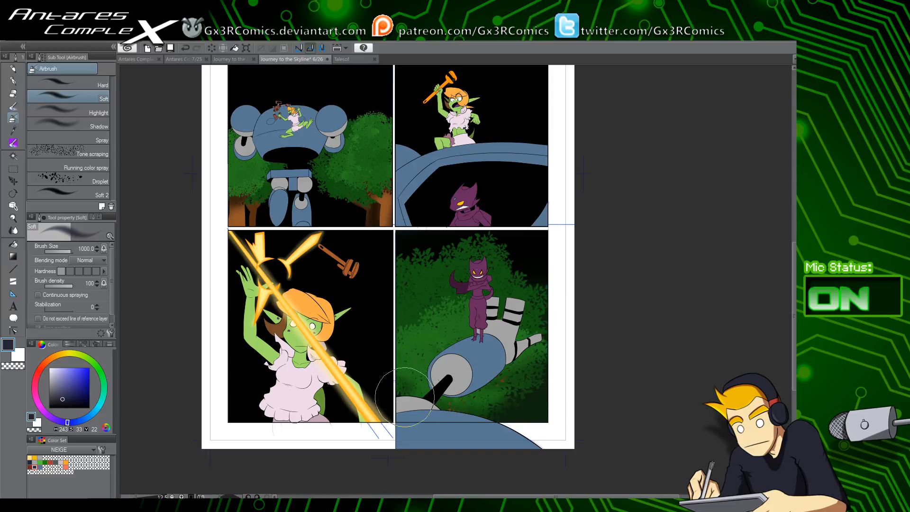
mouse_move(404, 352)
mouse_down()
mouse_move(463, 371)
mouse_move(409, 353)
mouse_move(432, 356)
mouse_move(417, 314)
mouse_move(391, 326)
mouse_move(419, 320)
mouse_move(391, 318)
mouse_move(438, 336)
mouse_up()
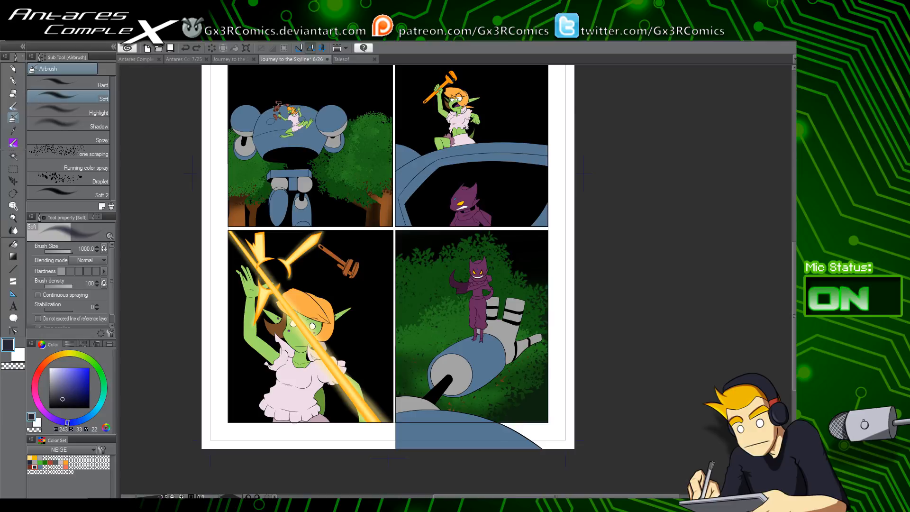
Airbrush soft dark shadows over the trees behind the robot in the middle-left panel at brush size 1000
key(b)
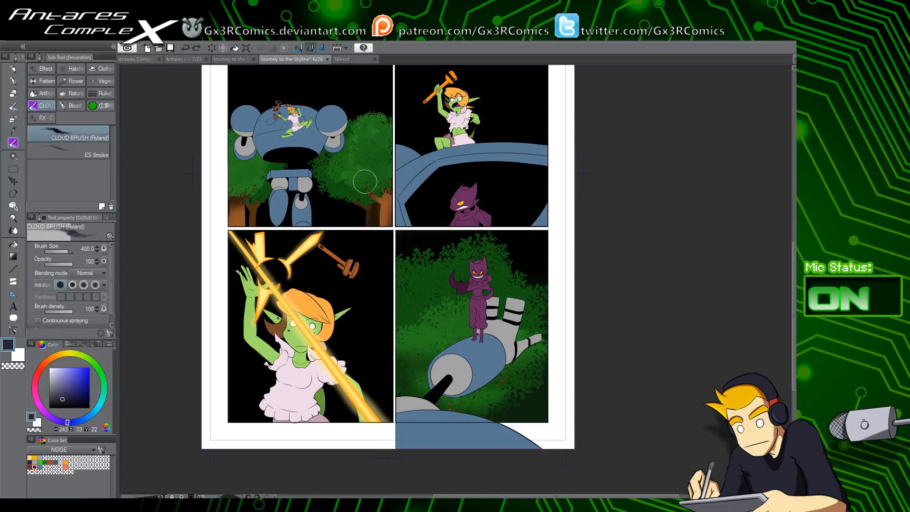
key(b)
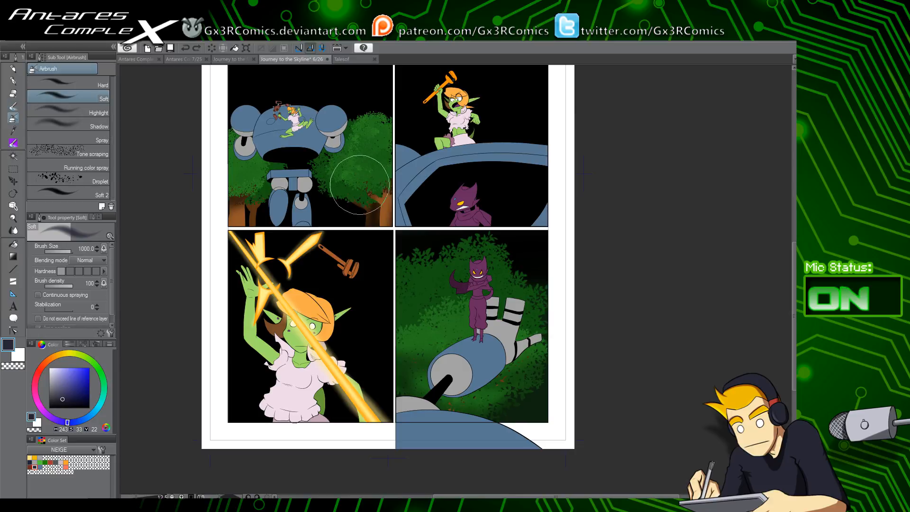
mouse_move(394, 178)
mouse_down()
mouse_move(377, 188)
mouse_move(398, 167)
mouse_move(338, 159)
mouse_move(199, 202)
mouse_move(265, 173)
mouse_move(272, 177)
mouse_move(232, 194)
mouse_move(276, 180)
mouse_move(250, 170)
mouse_move(230, 196)
mouse_move(278, 163)
mouse_move(250, 178)
mouse_up()
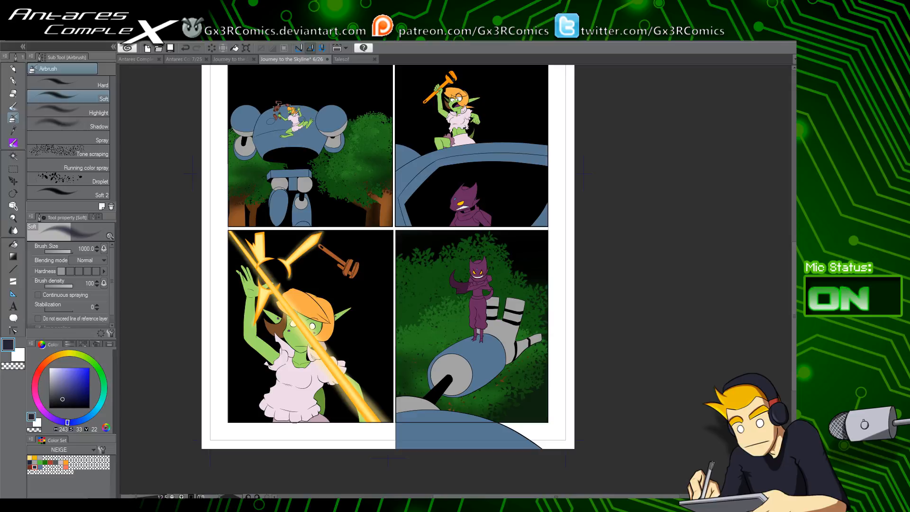
Look over the shaded page and examine the arms and table in the second panel up close
drag(433, 316, 428, 246)
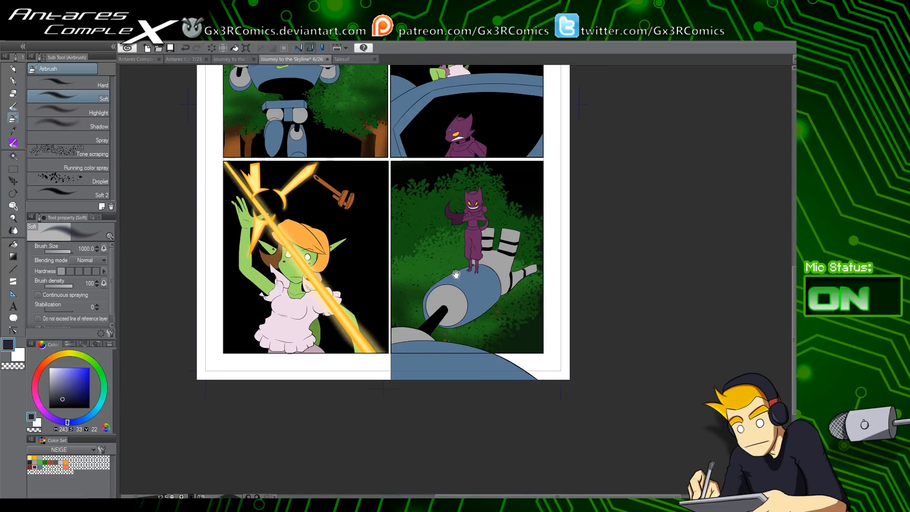
drag(383, 184, 419, 331)
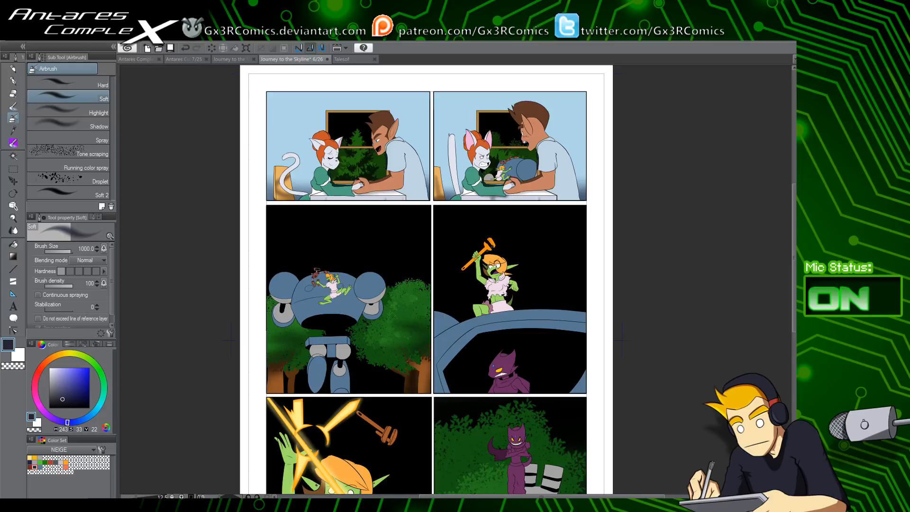
scroll(561, 230, up, 2)
drag(454, 185, 466, 325)
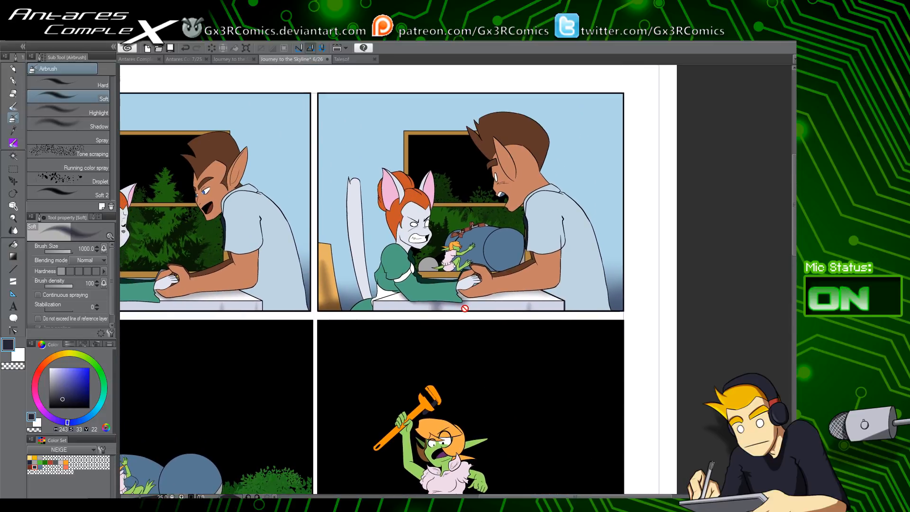
scroll(465, 308, up, 3)
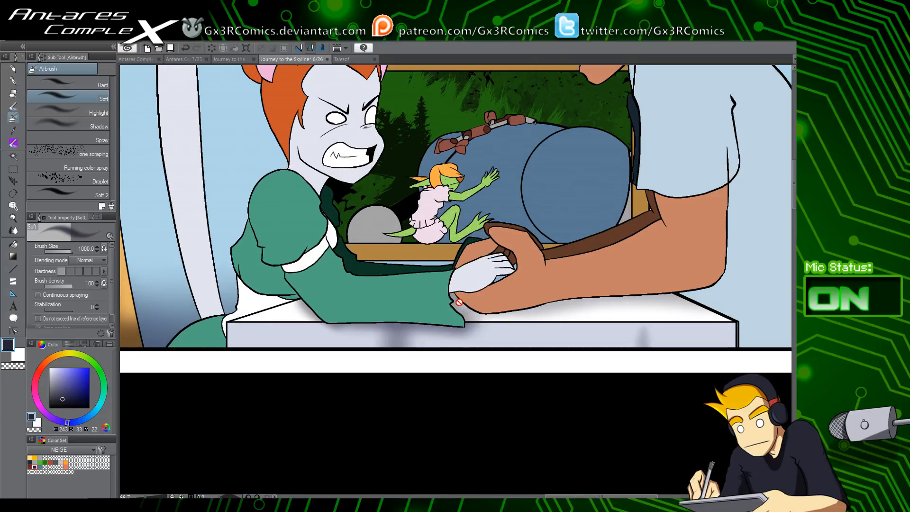
scroll(459, 302, up, 1)
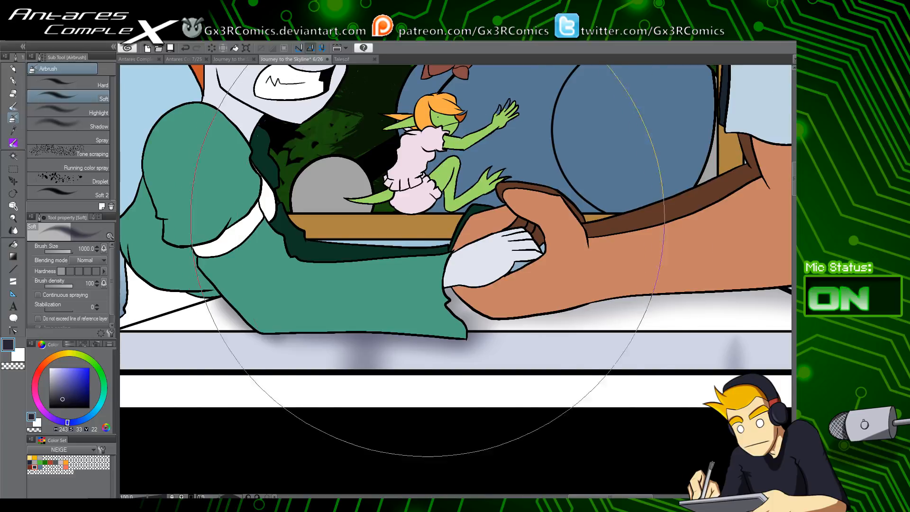
key(m)
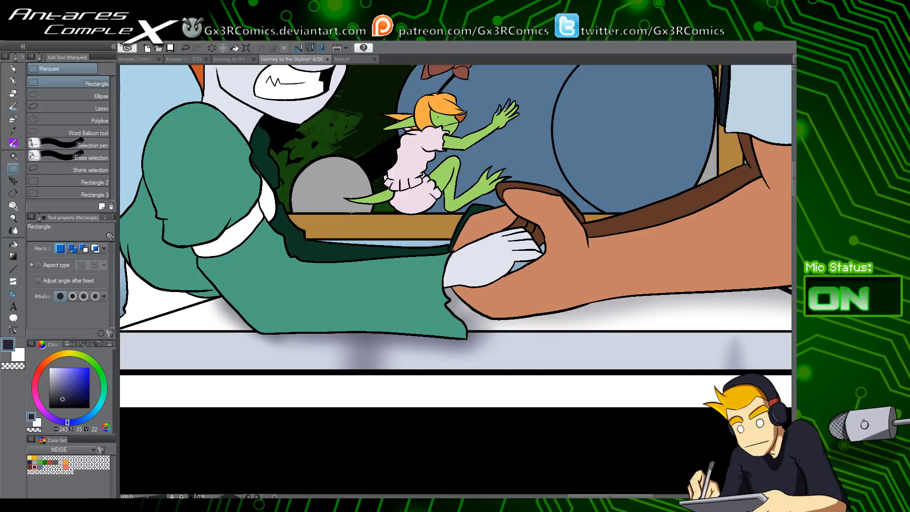
drag(351, 212, 404, 352)
key(ctrl+d)
scroll(409, 352, down, 1)
scroll(410, 352, down, 3)
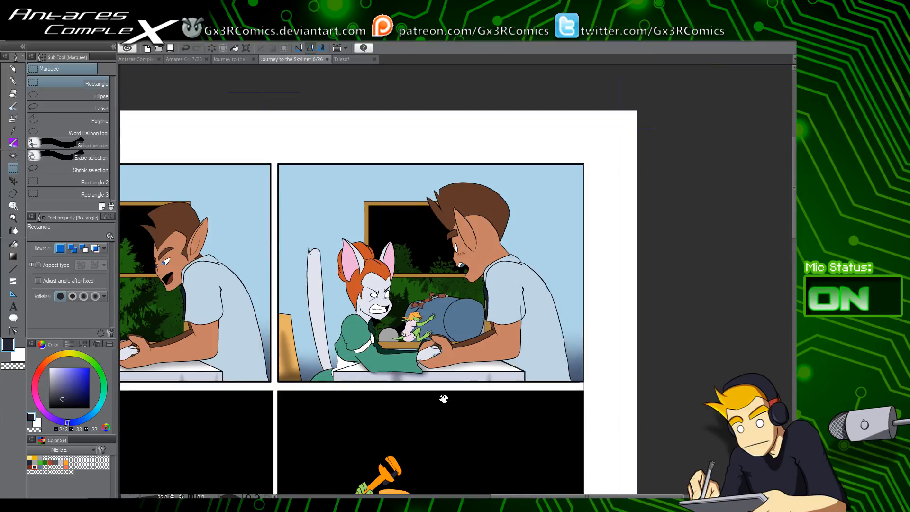
drag(443, 398, 548, 332)
drag(532, 407, 540, 327)
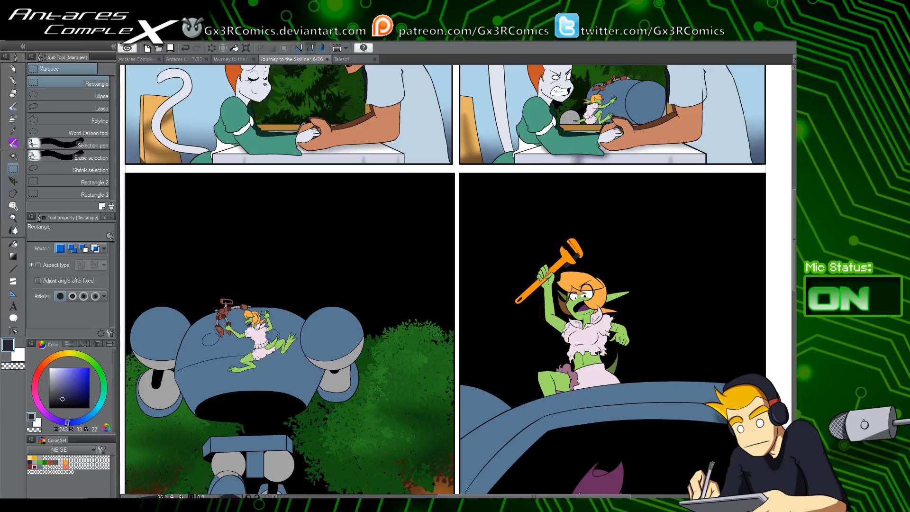
Auto-select the robot's large blue domed body in the middle-left panel, using Selection for referred layers
drag(448, 212, 468, 349)
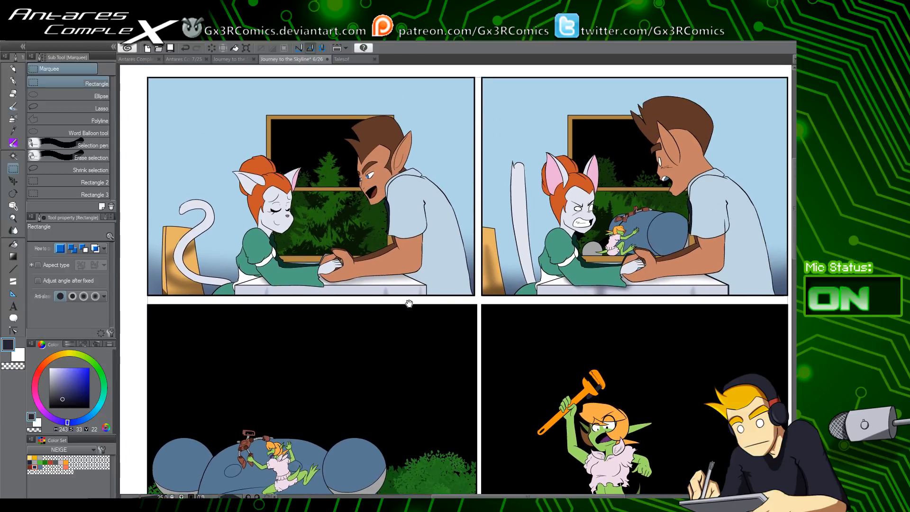
drag(417, 306, 487, 346)
drag(484, 400, 494, 219)
key(w)
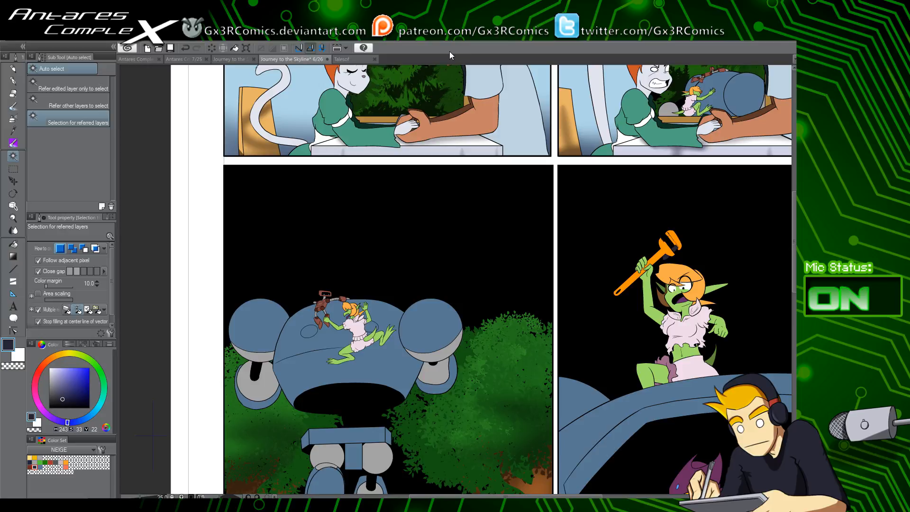
scroll(348, 302, up, 2)
drag(354, 418, 429, 314)
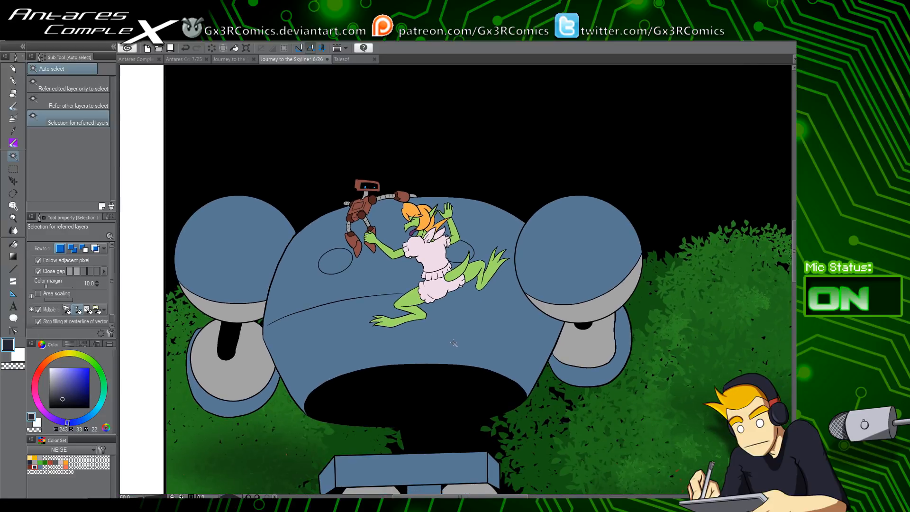
click(511, 353)
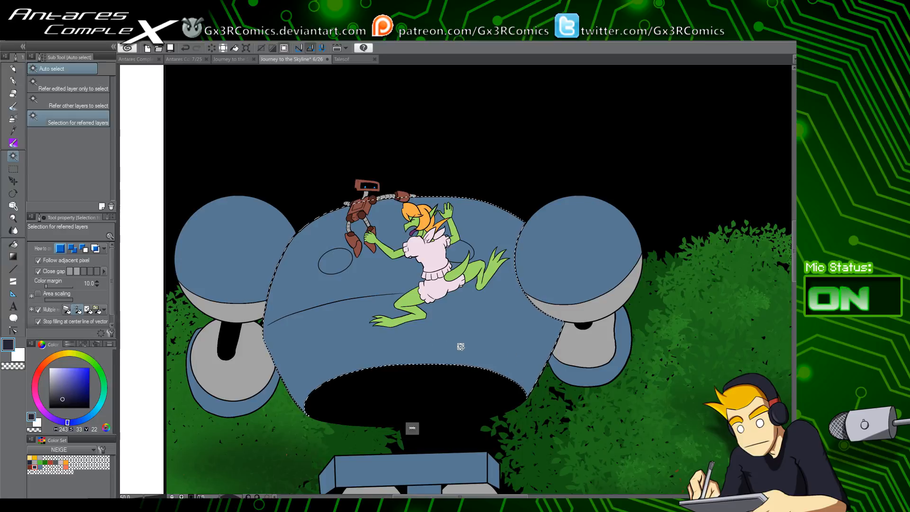
Paint a dark blue shadow across the lower half of the robot's body with the SOFT BRUSH at size 500
key(p)
scroll(317, 348, up, 1)
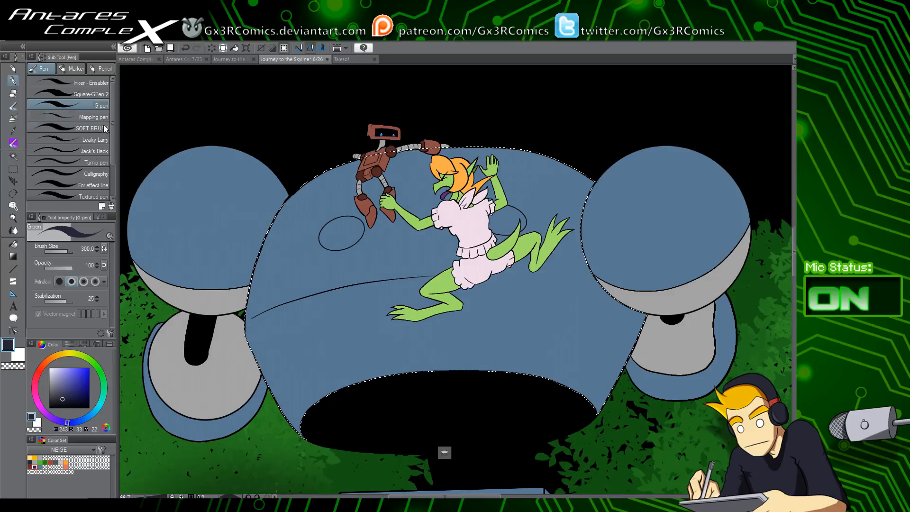
click(102, 129)
mouse_move(413, 357)
mouse_down()
mouse_move(380, 271)
mouse_move(420, 259)
mouse_up()
click(95, 94)
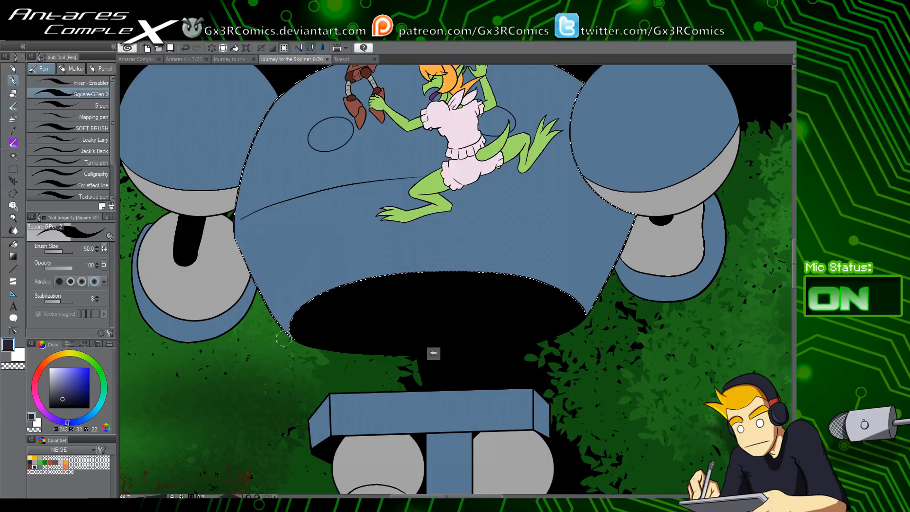
click(92, 127)
key(])
key(])
key(])
mouse_move(283, 345)
mouse_down()
mouse_move(363, 283)
mouse_move(607, 323)
mouse_up()
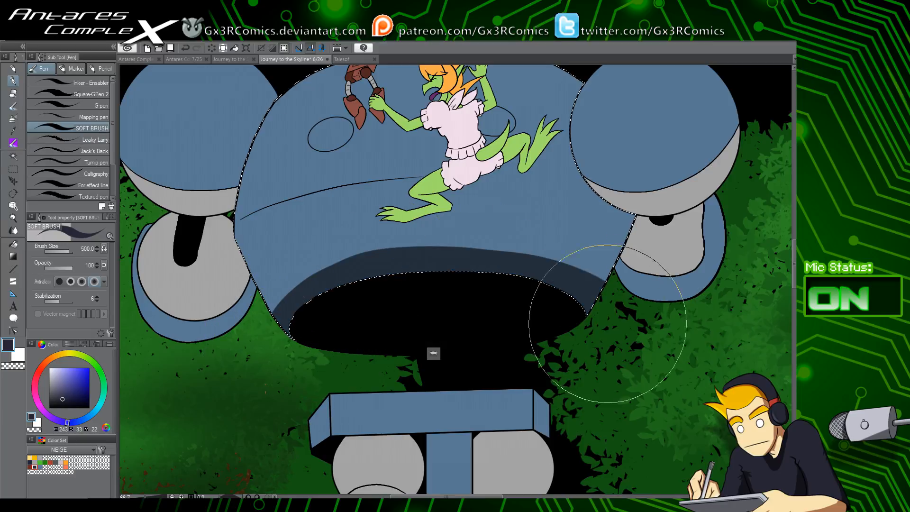
mouse_move(262, 342)
mouse_down()
mouse_move(448, 251)
mouse_move(630, 340)
mouse_move(399, 282)
mouse_move(233, 328)
mouse_move(402, 229)
mouse_move(661, 318)
mouse_move(487, 252)
mouse_move(233, 310)
mouse_move(298, 248)
mouse_move(595, 252)
mouse_move(599, 274)
mouse_move(292, 271)
mouse_move(220, 281)
mouse_move(402, 210)
mouse_move(680, 298)
mouse_move(457, 248)
mouse_move(237, 272)
mouse_move(221, 267)
mouse_move(436, 200)
mouse_move(676, 268)
mouse_move(491, 230)
mouse_move(208, 260)
mouse_move(285, 211)
mouse_move(565, 214)
mouse_move(228, 239)
mouse_move(387, 195)
mouse_move(640, 229)
mouse_move(347, 227)
mouse_move(221, 245)
mouse_move(245, 227)
mouse_move(596, 212)
mouse_move(353, 223)
mouse_move(218, 242)
mouse_move(348, 195)
mouse_move(237, 227)
mouse_move(502, 183)
mouse_up()
key(ctrl+z)
mouse_move(228, 232)
mouse_down()
mouse_move(260, 213)
mouse_move(328, 199)
mouse_move(264, 204)
mouse_move(223, 214)
mouse_move(375, 204)
mouse_move(481, 184)
mouse_up()
key(ctrl+z)
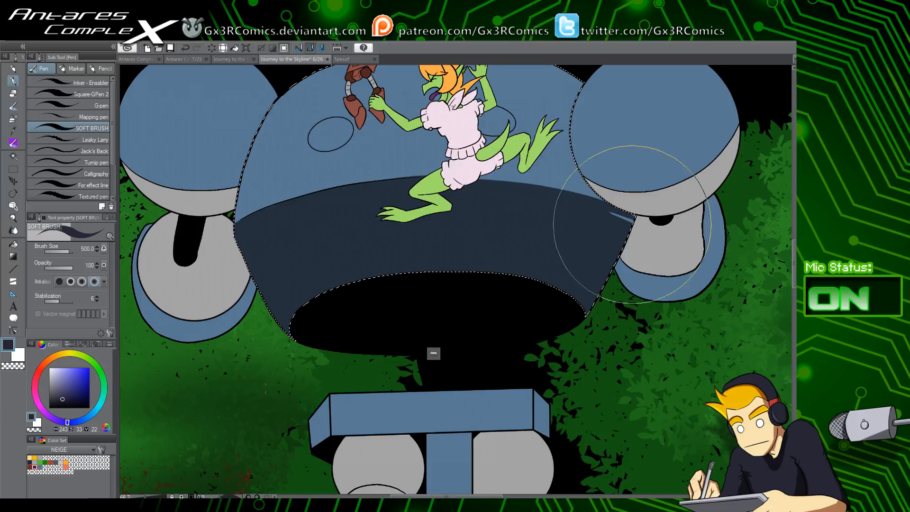
Shade the narrow edge of the robot's body beside the right-hand blue sphere in dark blue
drag(581, 141, 649, 221)
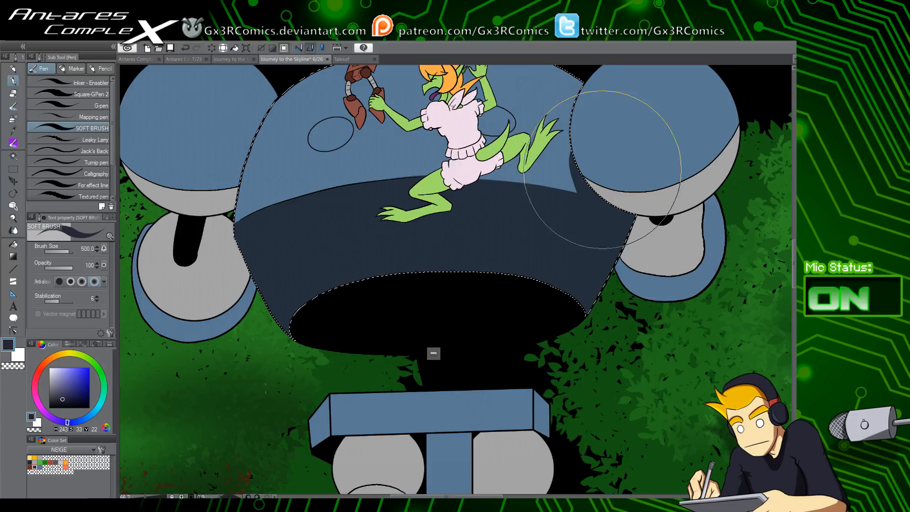
key(ctrl+z)
drag(573, 137, 655, 221)
Select the grey ball below the robot's left-hand blue sphere and shade its lower part with a curved dark shadow
drag(267, 217, 335, 260)
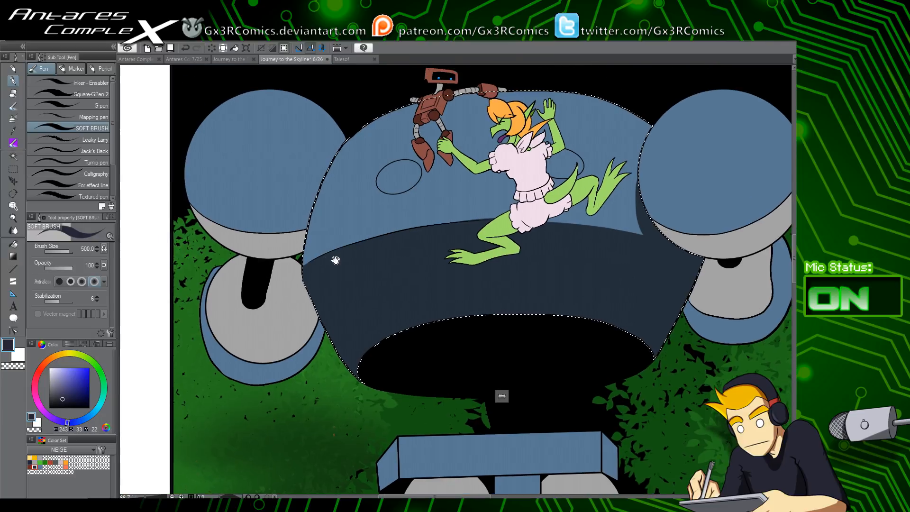
key(w)
click(241, 290)
key(p)
drag(214, 322, 332, 308)
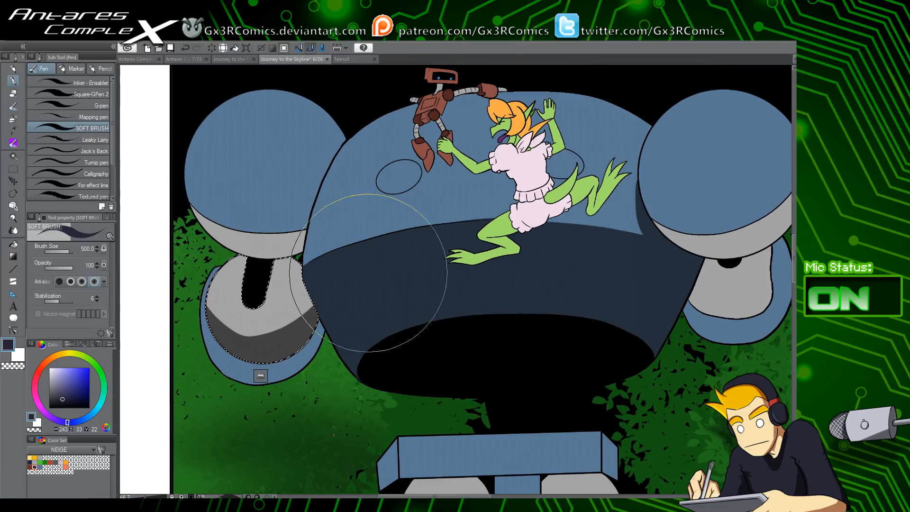
key(ctrl+z)
drag(213, 338, 331, 303)
key(ctrl+z)
drag(209, 270, 285, 366)
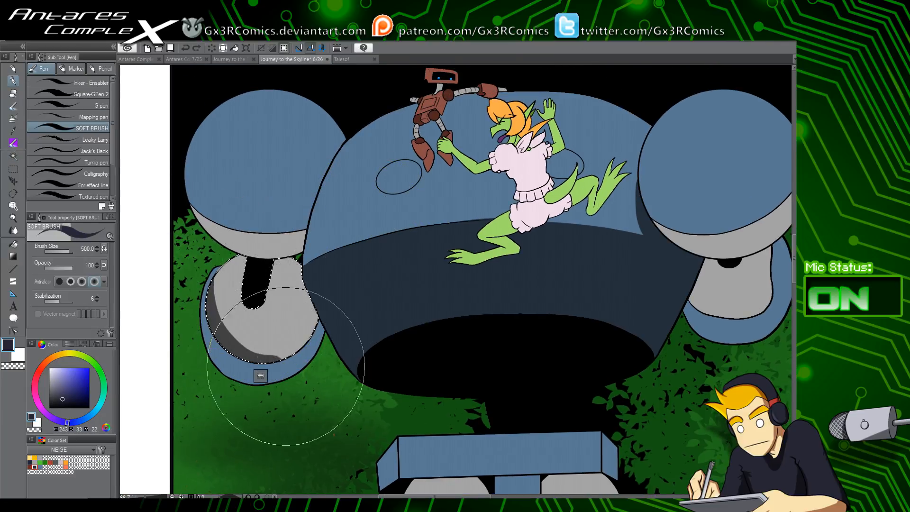
drag(204, 323, 342, 322)
mouse_move(297, 274)
mouse_down()
mouse_move(261, 339)
mouse_move(206, 277)
mouse_move(304, 342)
mouse_move(344, 256)
mouse_move(249, 332)
mouse_move(240, 326)
mouse_move(267, 335)
mouse_move(265, 354)
mouse_move(295, 327)
mouse_move(244, 275)
mouse_move(254, 308)
mouse_move(227, 305)
mouse_move(281, 329)
mouse_move(243, 366)
mouse_up()
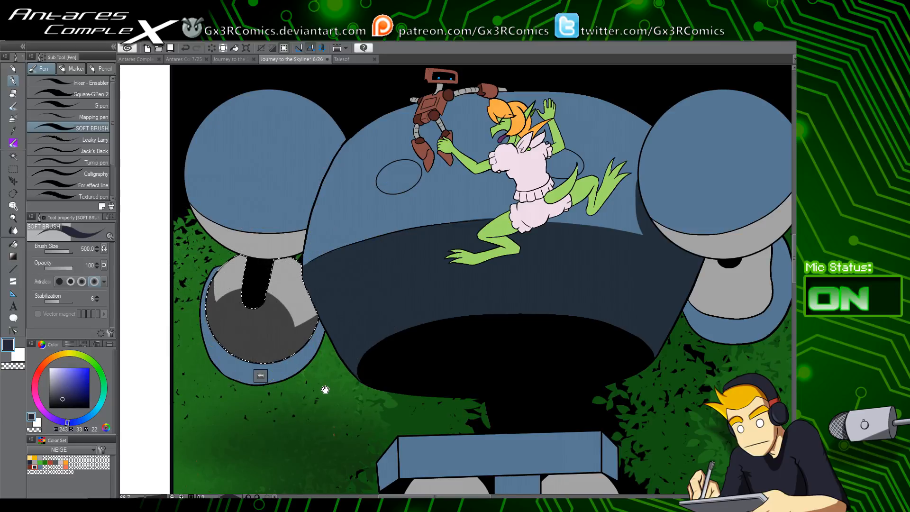
Select the blue rim around the left-hand grey ball and shade its lower curve in dark blue
drag(326, 388, 348, 327)
key(w)
click(319, 299)
key(p)
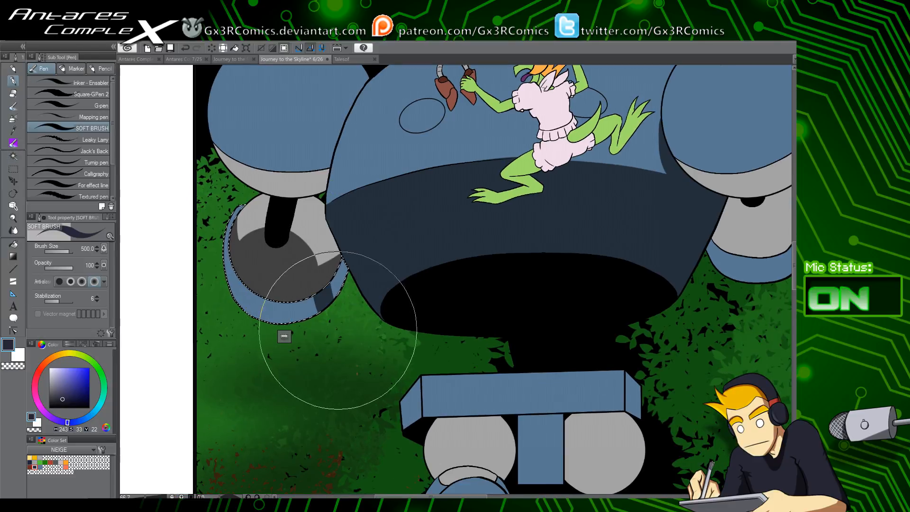
mouse_move(290, 290)
mouse_down()
mouse_move(267, 254)
mouse_move(274, 367)
mouse_move(247, 230)
mouse_move(247, 331)
mouse_move(243, 237)
mouse_move(261, 304)
mouse_up()
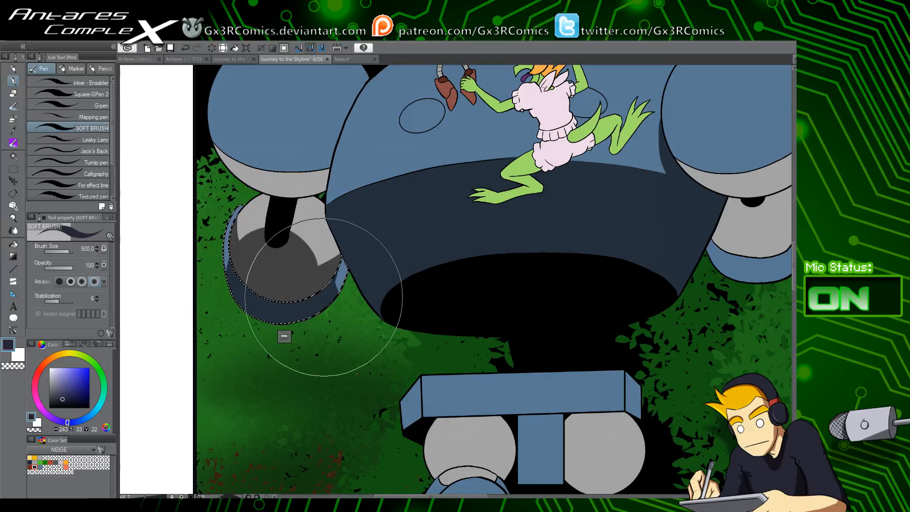
Select the left grey hip ball under the crossbar and shade its upper edge and right side
drag(546, 355, 438, 255)
key(w)
click(406, 358)
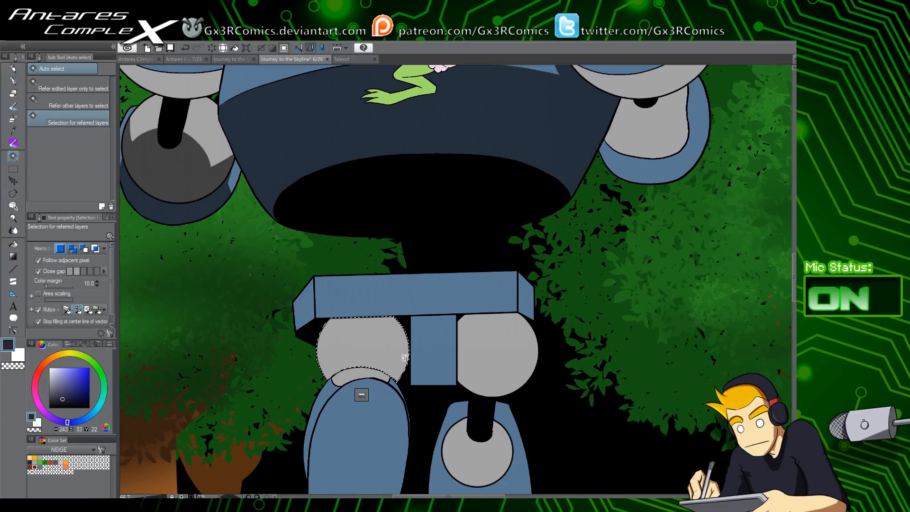
key(p)
mouse_move(317, 347)
mouse_down()
mouse_move(335, 319)
mouse_move(440, 340)
mouse_up()
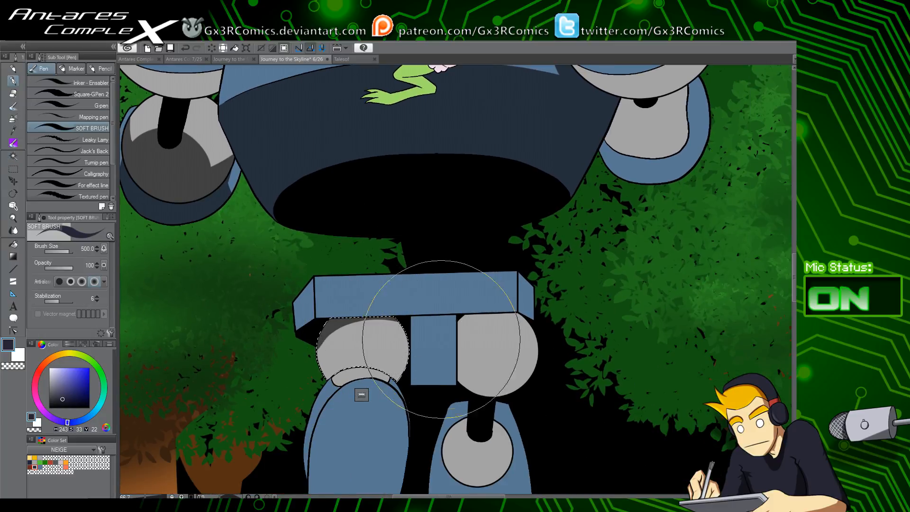
key(ctrl+z)
drag(321, 341, 431, 375)
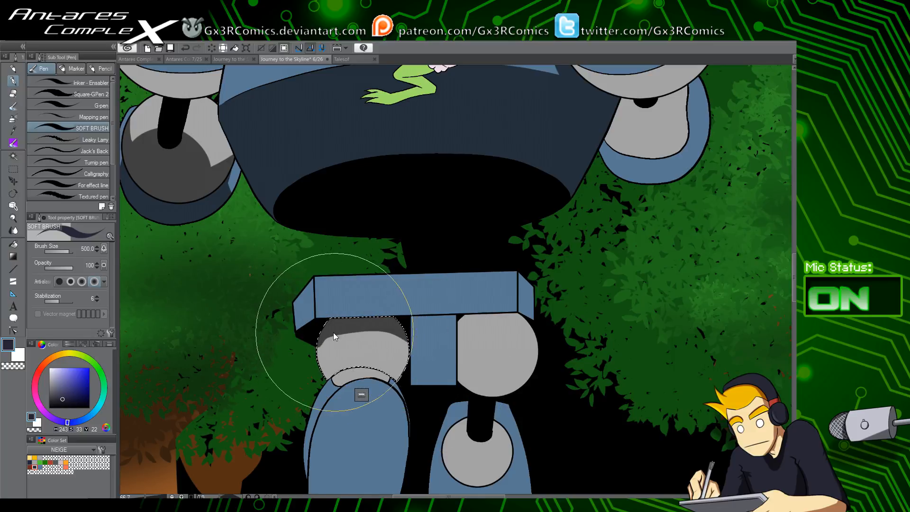
key(ctrl+z)
drag(317, 329, 419, 340)
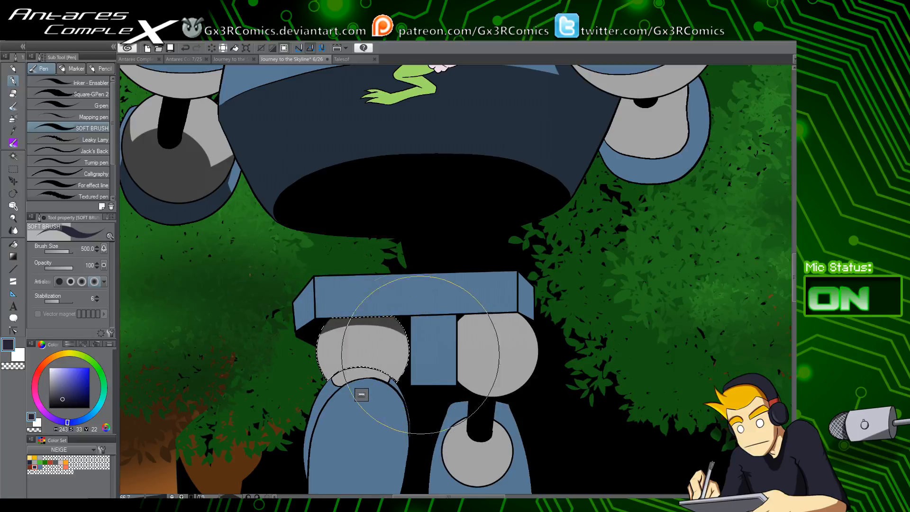
mouse_move(329, 331)
mouse_down()
mouse_move(351, 317)
mouse_move(429, 400)
mouse_up()
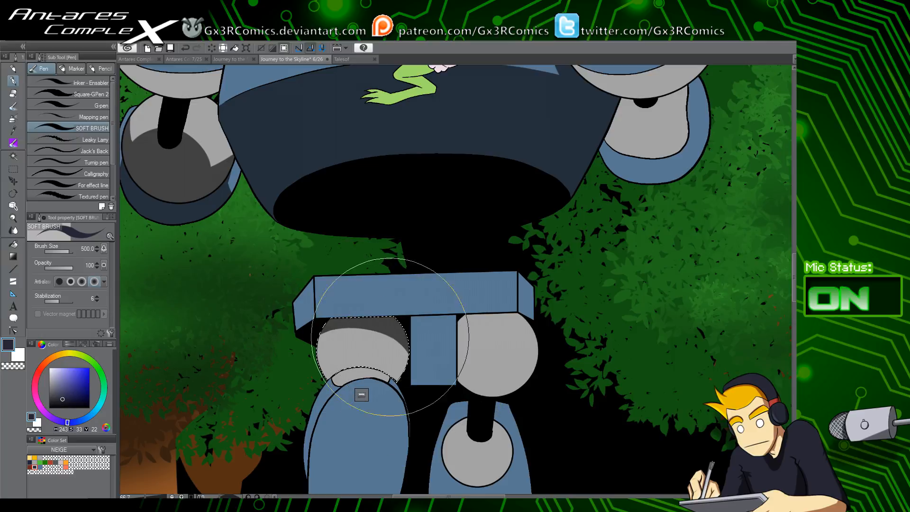
drag(362, 307, 407, 418)
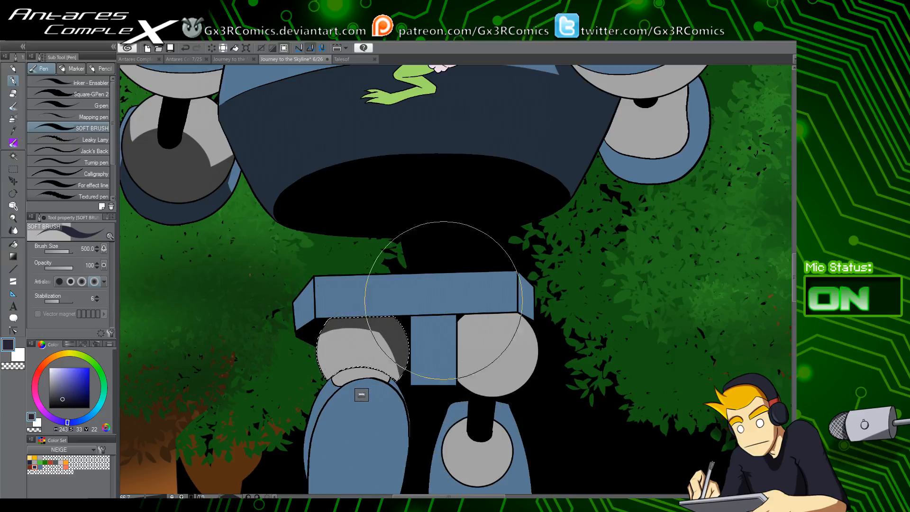
Select the right grey hip ball under the crossbar and shade its top and left side
drag(486, 353, 448, 313)
key(w)
click(451, 317)
key(p)
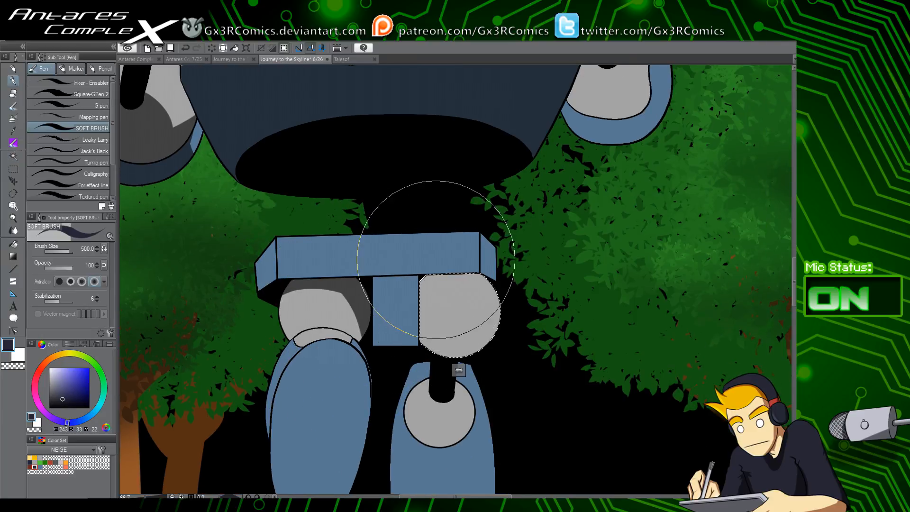
mouse_move(437, 260)
mouse_down()
mouse_move(420, 383)
mouse_move(443, 260)
mouse_move(428, 376)
mouse_move(420, 319)
mouse_move(520, 266)
mouse_move(419, 301)
mouse_move(457, 282)
mouse_move(419, 312)
mouse_move(500, 271)
mouse_move(404, 307)
mouse_up()
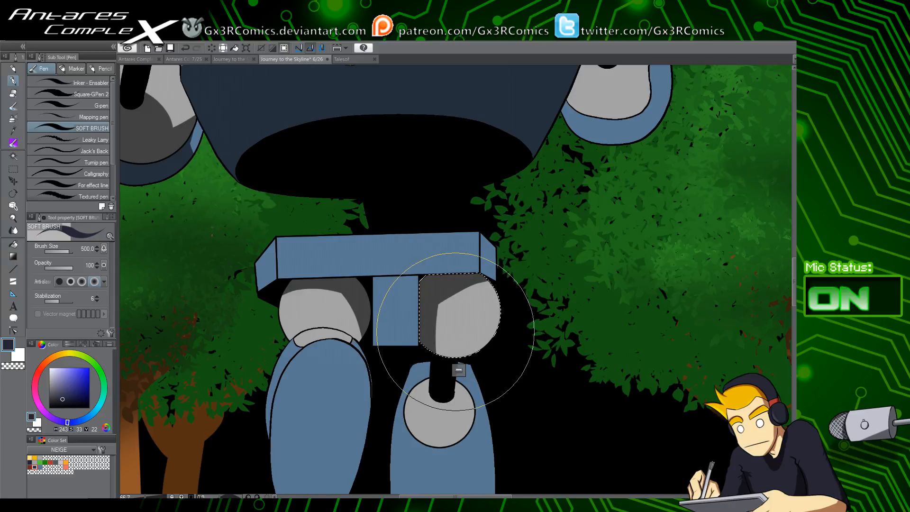
Erase small rounded spots along the shadow edge on the right hip ball using the transparent colour
key(c)
click(449, 296)
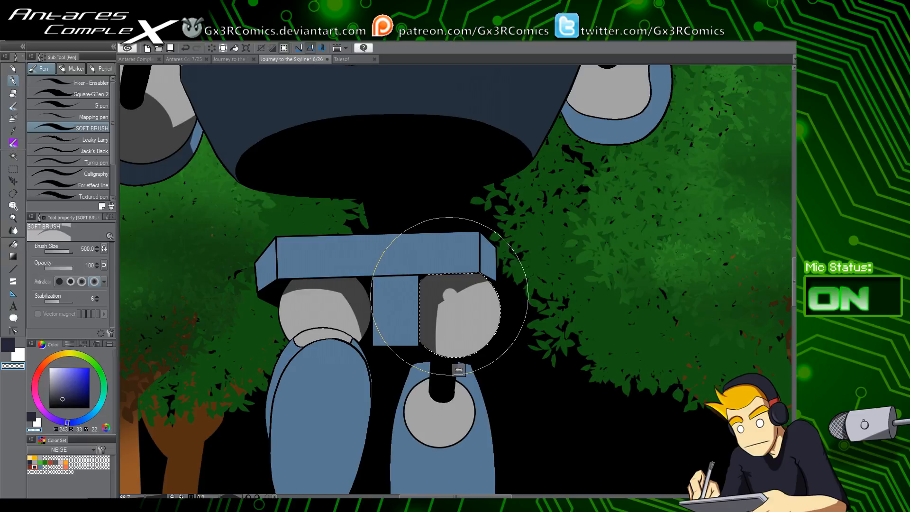
click(449, 296)
click(436, 315)
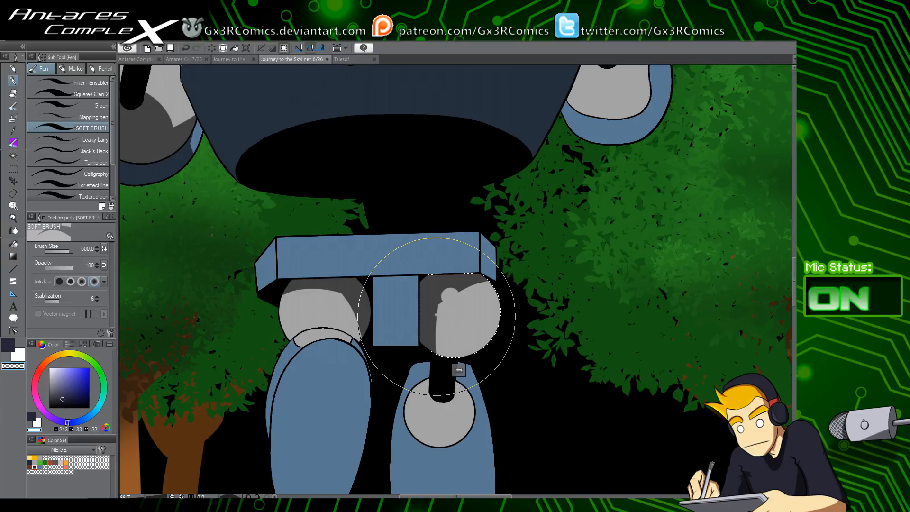
click(433, 314)
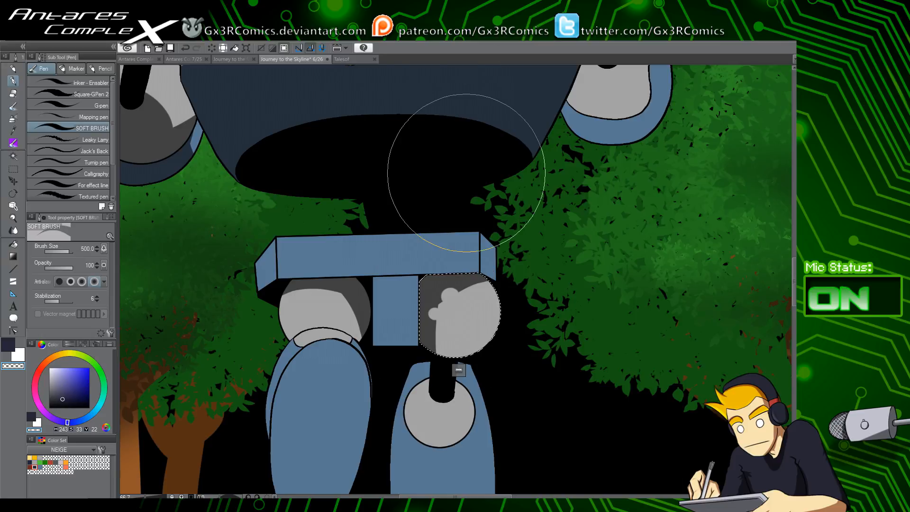
Select the front blue oval of the robot's left-hand leg and shade its lower-right half diagonally in dark blue
scroll(410, 279, down, 3)
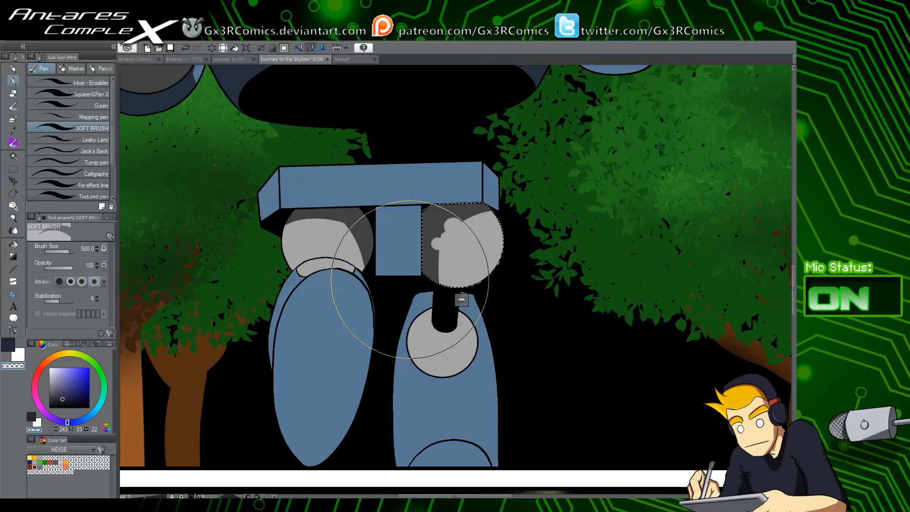
drag(354, 385, 371, 321)
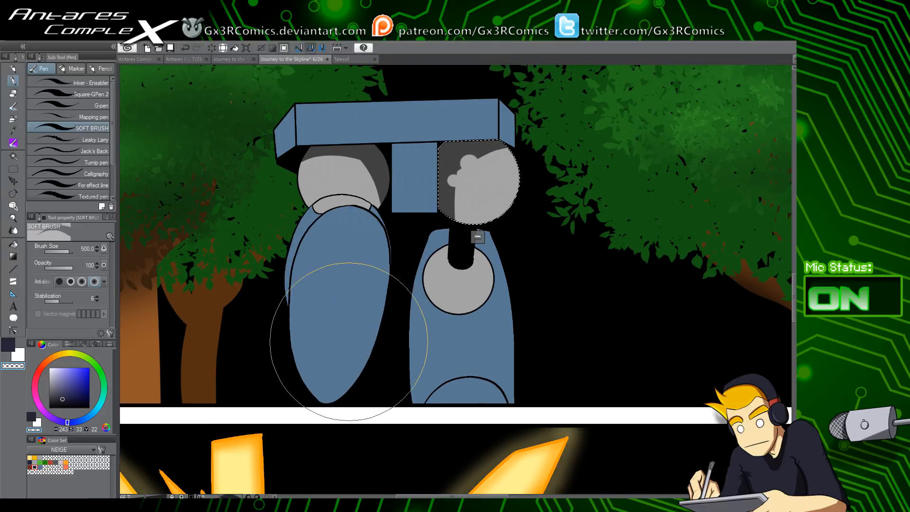
key(w)
click(353, 338)
key(p)
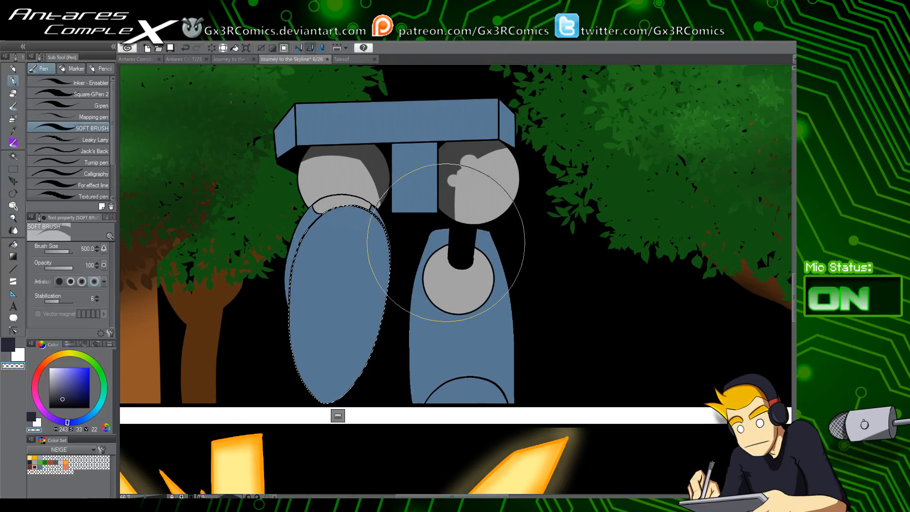
mouse_move(417, 303)
mouse_down()
mouse_move(286, 434)
mouse_move(386, 179)
mouse_move(345, 285)
mouse_move(274, 416)
mouse_move(395, 221)
mouse_up()
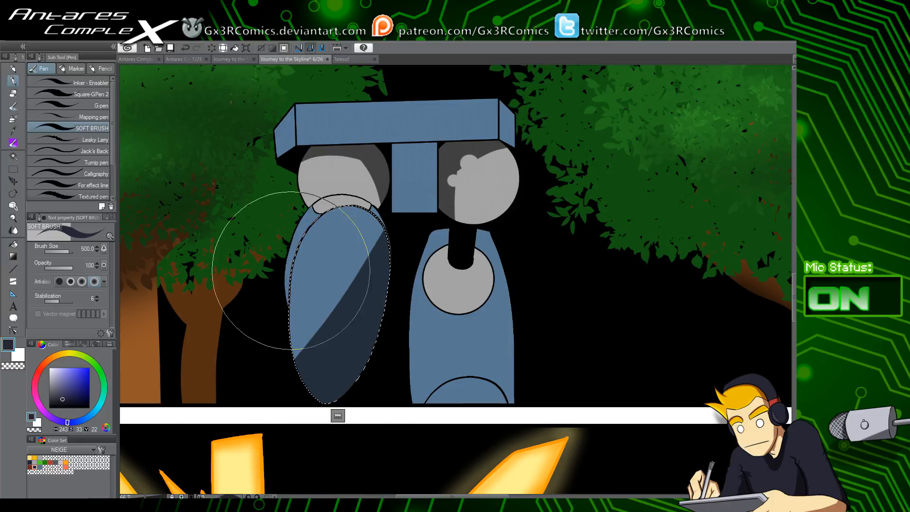
Select the narrow blue strip behind the left-hand leg's oval and shade its outer lower edge
key(w)
click(297, 264)
key(p)
mouse_move(301, 320)
mouse_down()
mouse_move(281, 239)
mouse_move(293, 316)
mouse_up()
key(ctrl+z)
drag(275, 238, 340, 282)
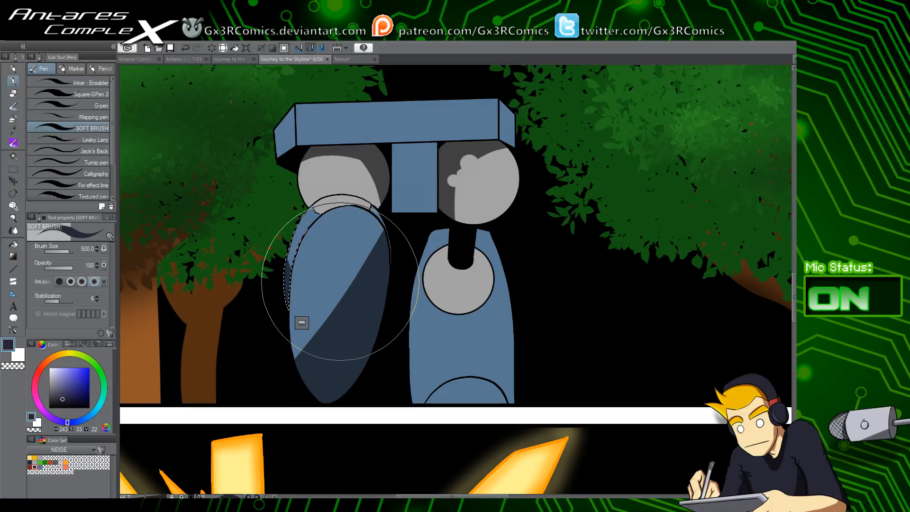
Select the blue section of the robot's right-hand leg and shade a tapered dark strip along its left edge
key(w)
click(425, 369)
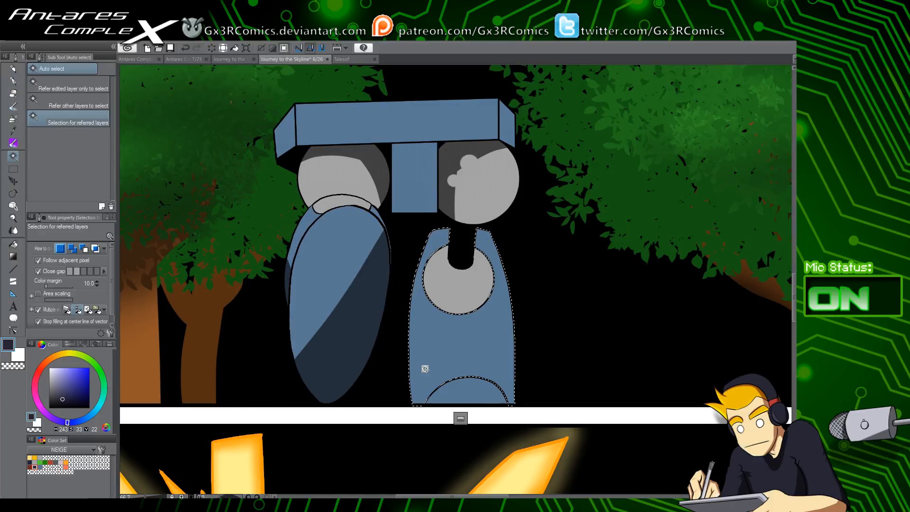
key(p)
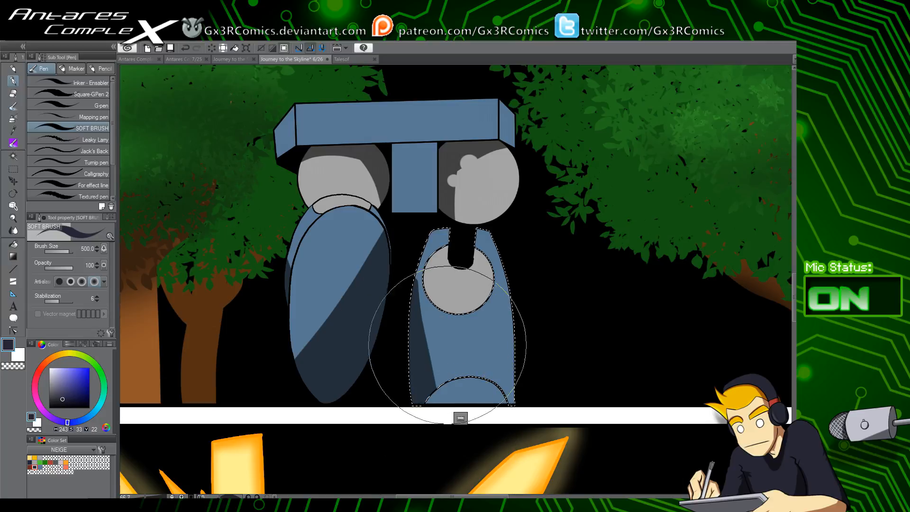
drag(405, 273, 439, 439)
Select the small blue arch at the bottom of the robot's right-hand leg and paint a thin dark shadow along its upper edge
key(w)
click(441, 396)
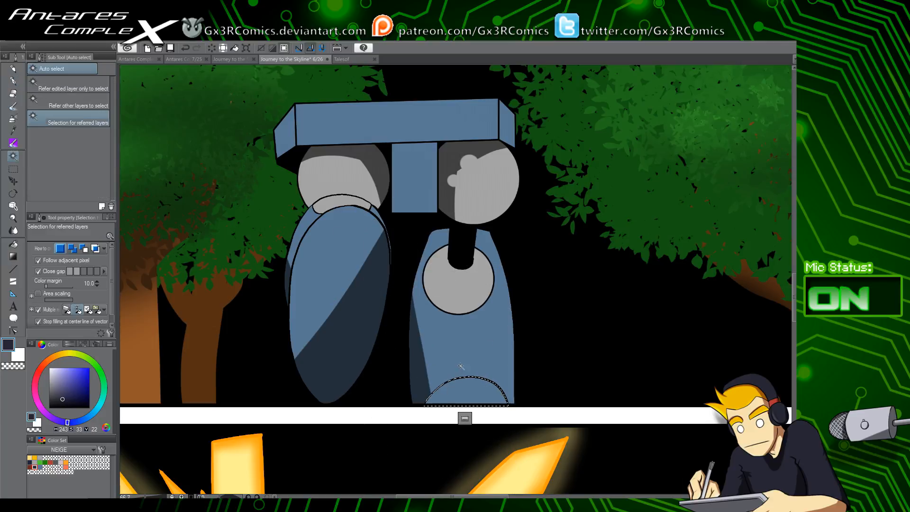
scroll(470, 350, up, 1)
drag(463, 377, 439, 302)
key(p)
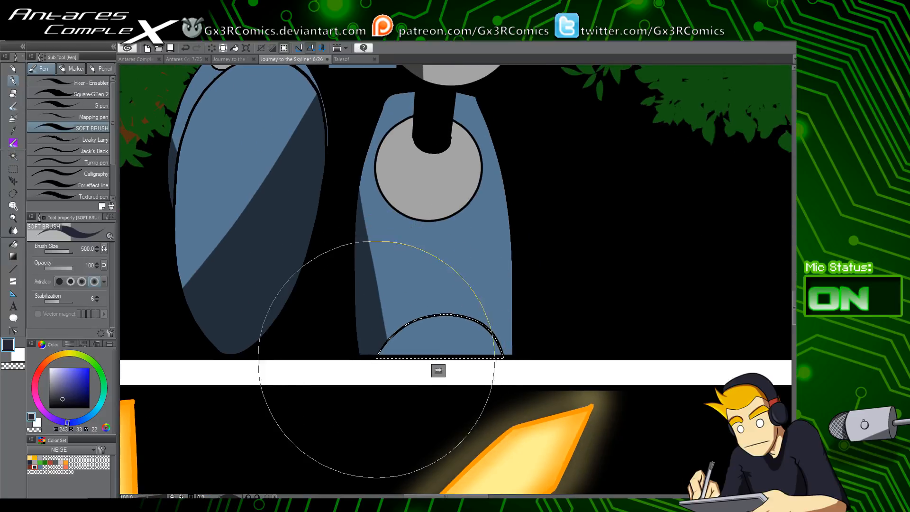
mouse_move(384, 348)
mouse_down()
mouse_move(429, 319)
mouse_move(498, 344)
mouse_move(407, 325)
mouse_move(424, 317)
mouse_move(498, 347)
mouse_move(478, 327)
mouse_up()
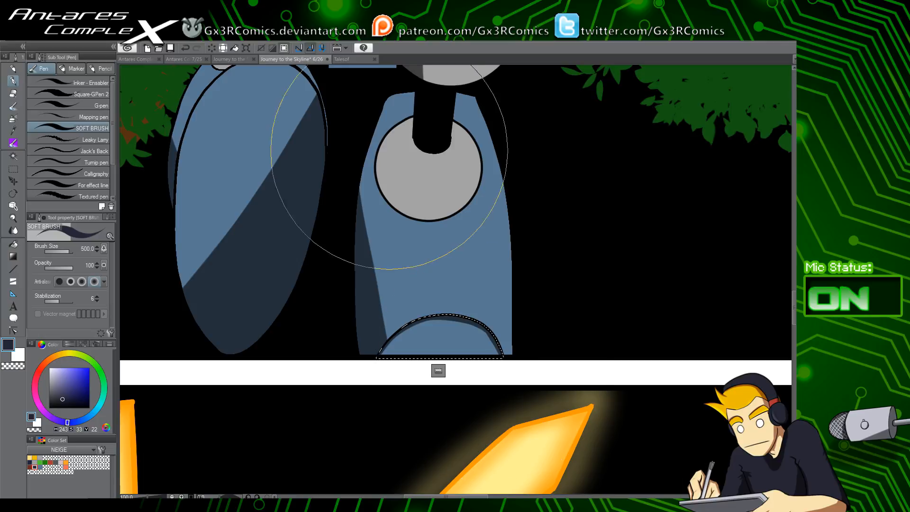
key(w)
key(p)
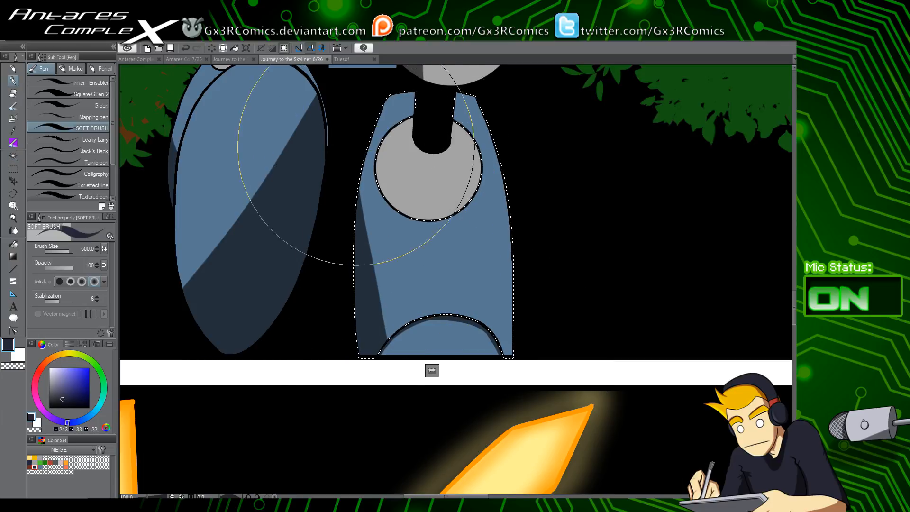
drag(420, 237, 403, 335)
Select the blue centre block between the hip balls, shade its upper part in dark blue, and clear the selection
scroll(402, 335, up, 10)
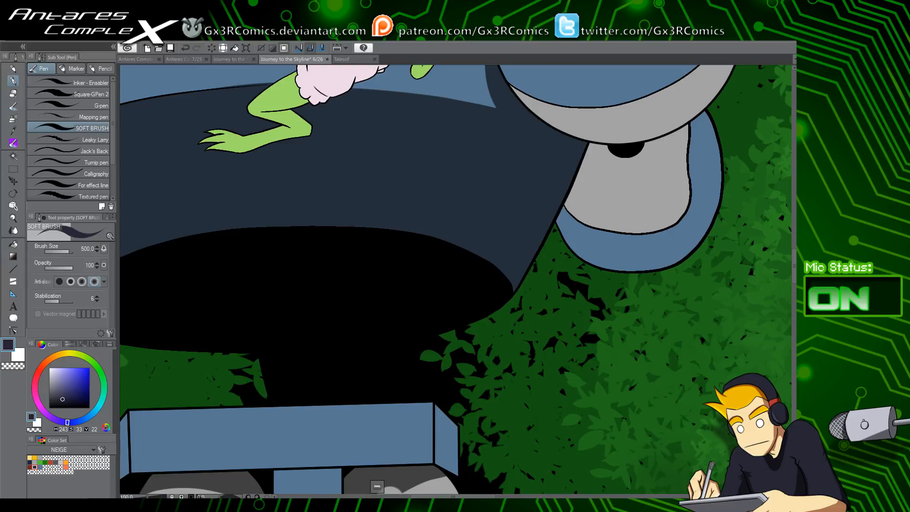
drag(417, 333, 465, 172)
drag(415, 336, 464, 229)
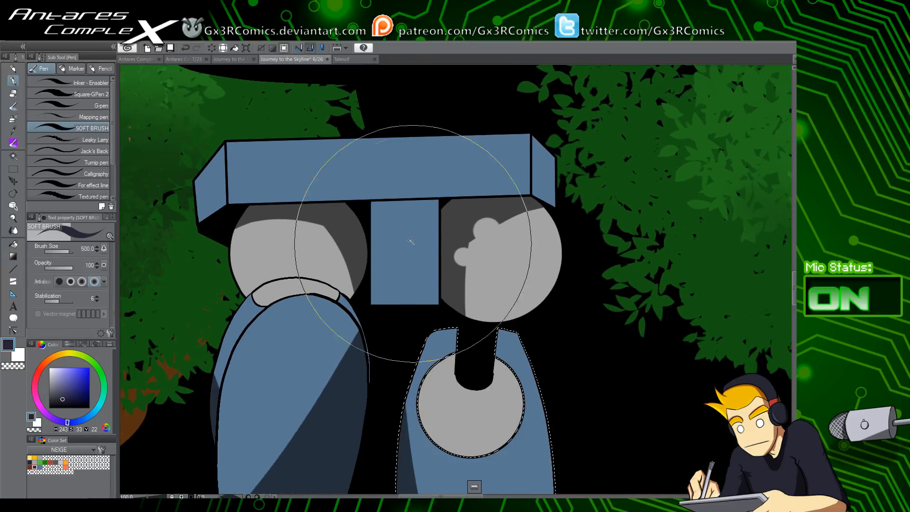
key(w)
click(415, 248)
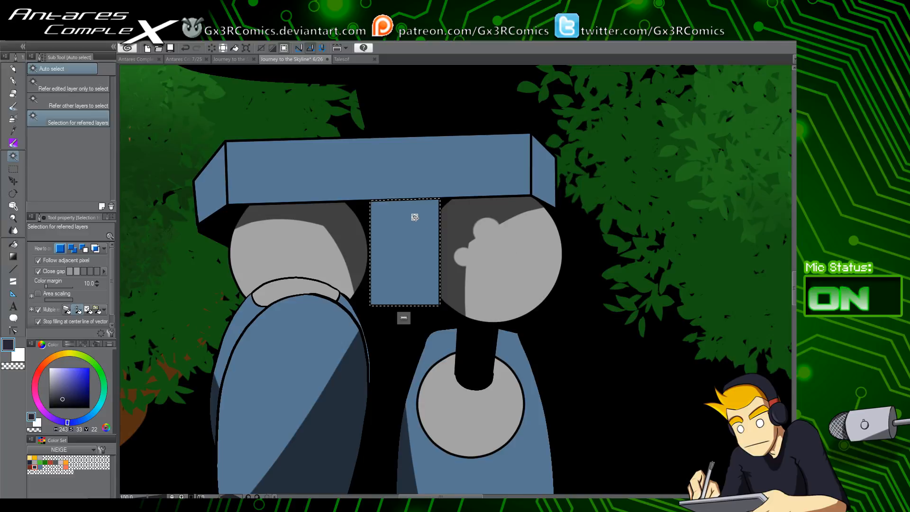
key(p)
mouse_move(304, 209)
mouse_down()
mouse_move(419, 206)
mouse_move(599, 198)
mouse_up()
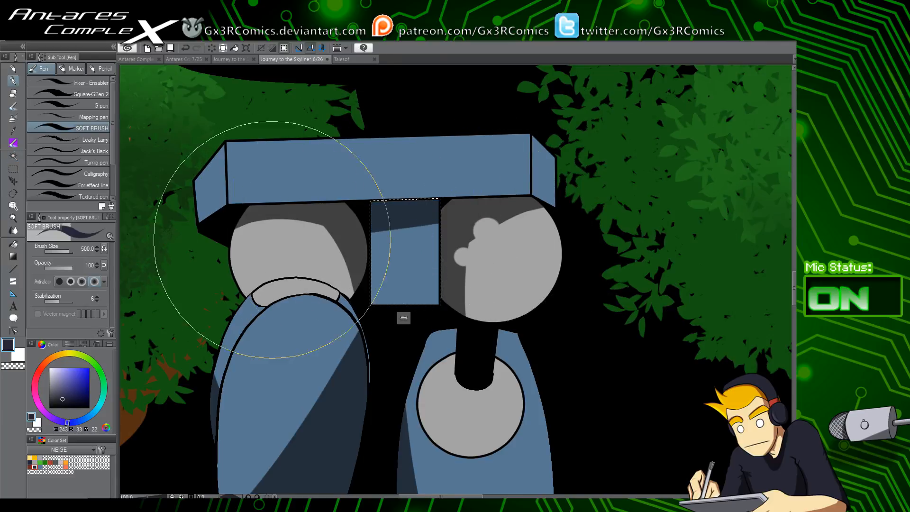
key(ctrl+d)
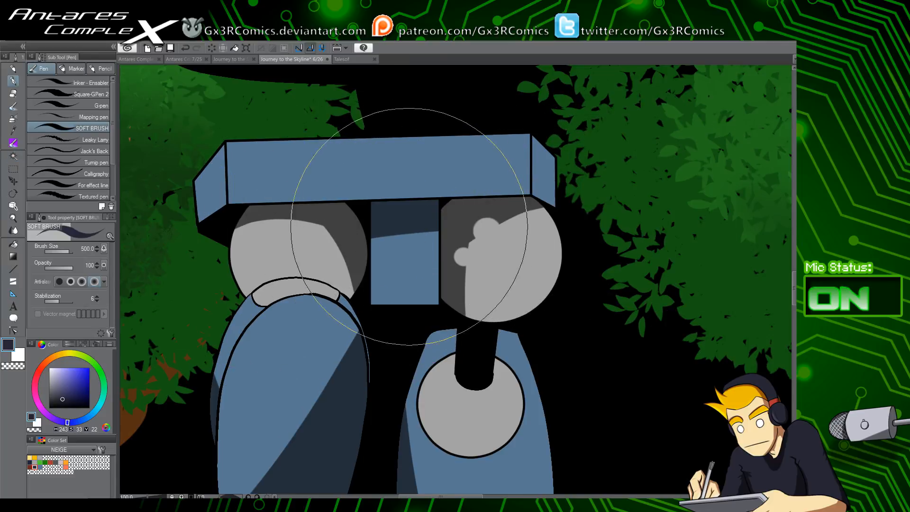
Select the faces of the hip crossbar and shade a thin dark strip along their lower edges with the brush at size 80
drag(386, 233, 400, 265)
key(w)
key(p)
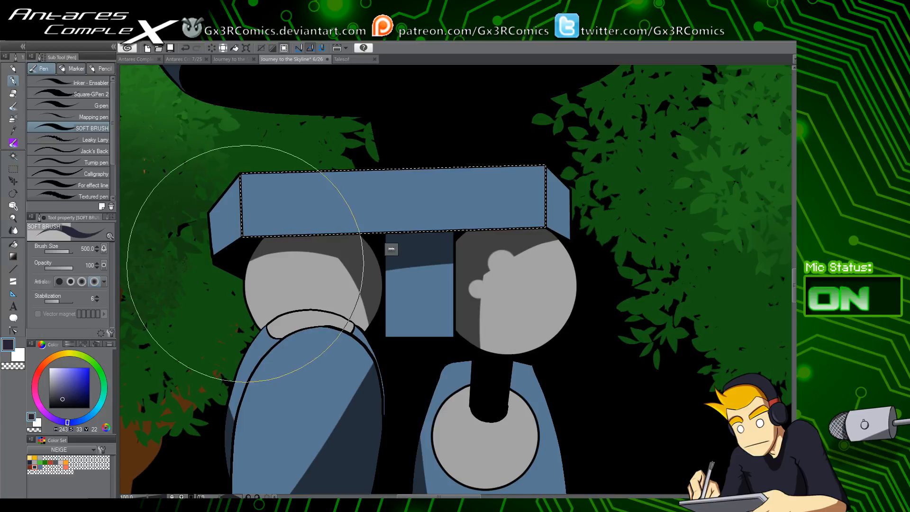
key(w)
shift+click(229, 238)
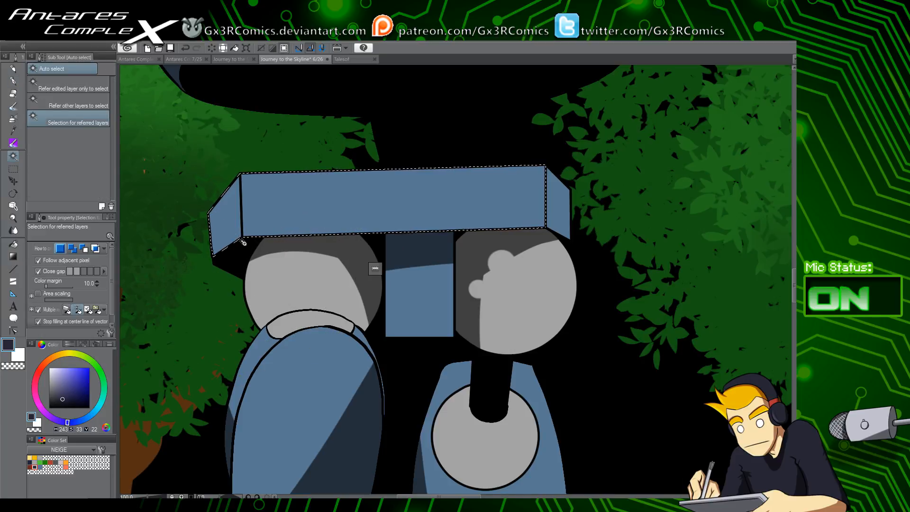
key(p)
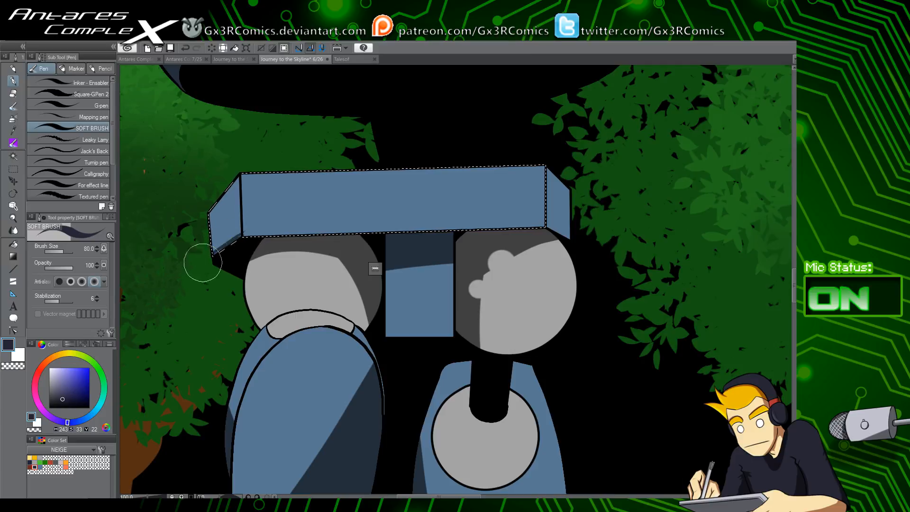
key(x)
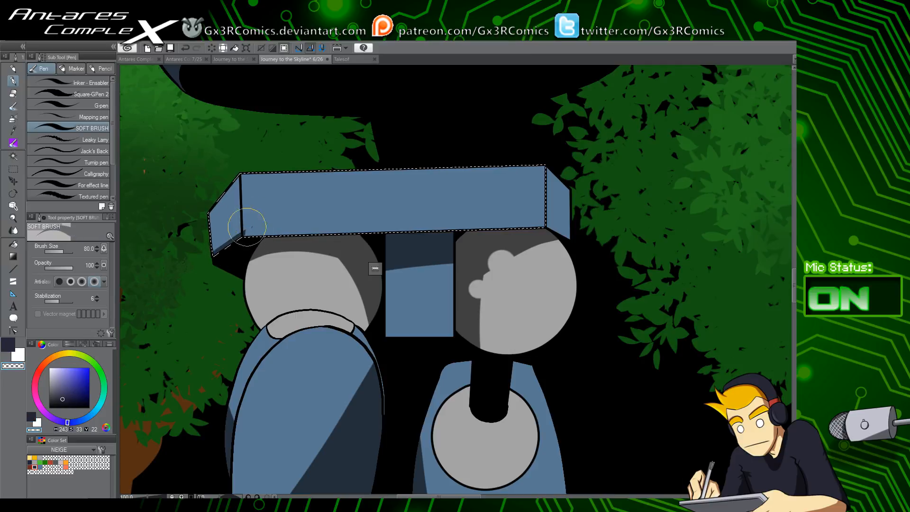
key(c)
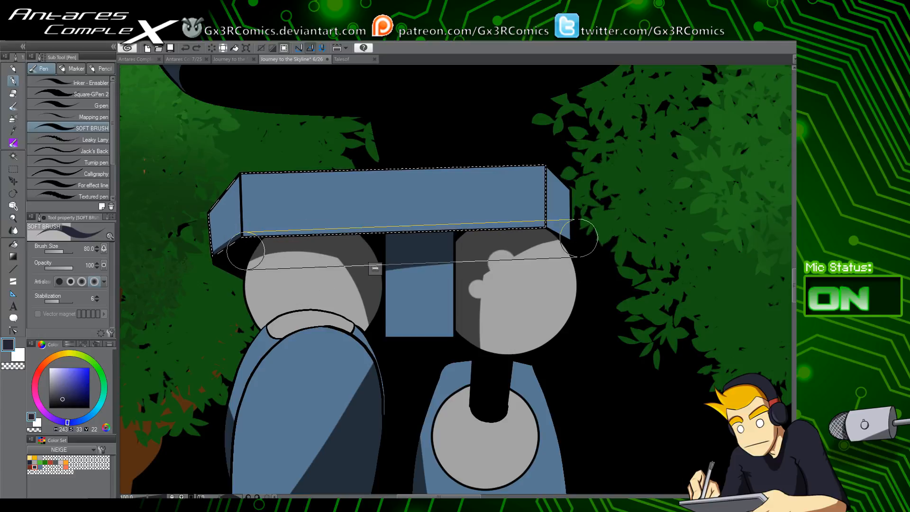
shift+click(571, 241)
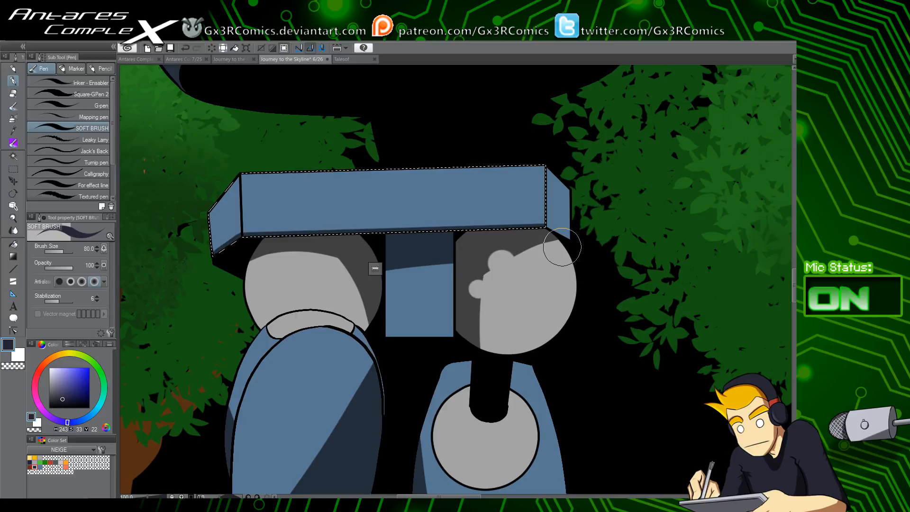
key(w)
key(p)
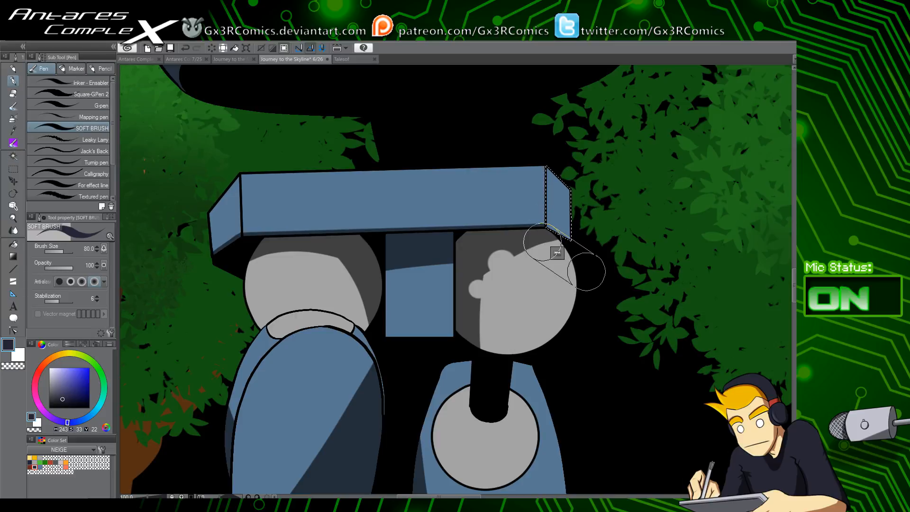
Select the right-hand shoulder ball and paint a curved shadow across its lower-left edge with the brush at size 200
drag(477, 200, 429, 343)
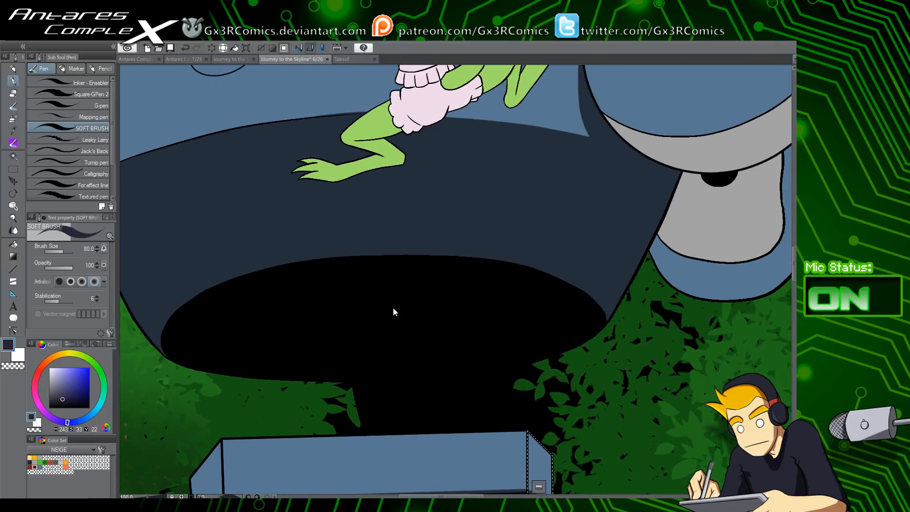
drag(393, 309, 447, 309)
key(w)
click(435, 306)
key(p)
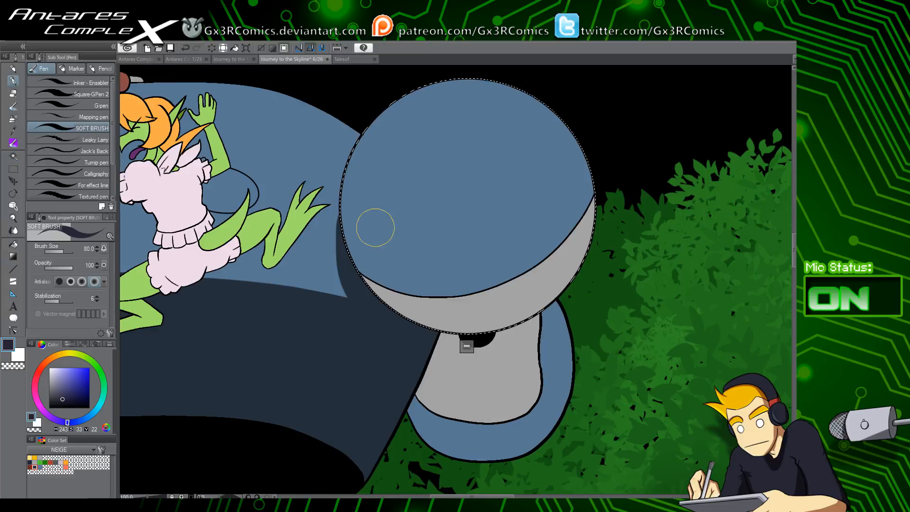
key(bracketright)
key(bracketright)
key(bracketright)
key(bracketright)
mouse_move(337, 182)
mouse_down()
mouse_move(353, 256)
mouse_move(524, 355)
mouse_up()
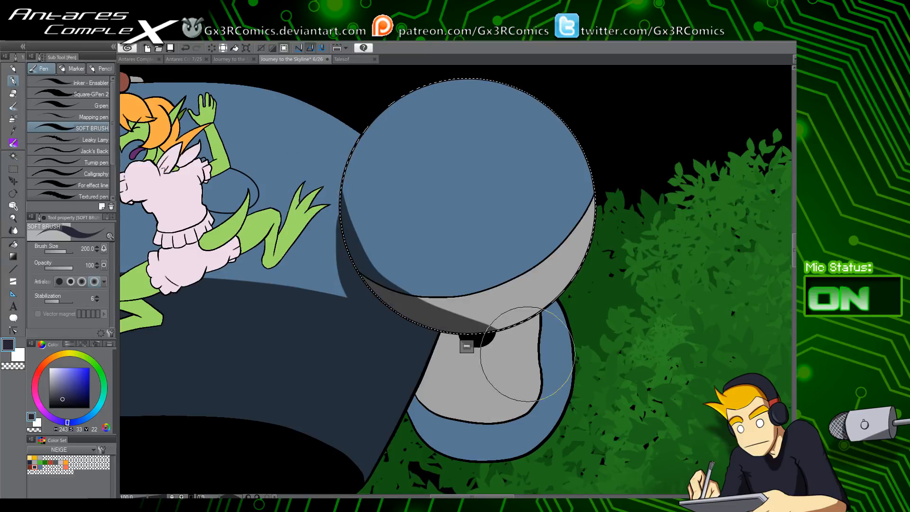
key(ctrl+z)
drag(330, 153, 445, 349)
mouse_move(319, 159)
mouse_down()
mouse_move(336, 233)
mouse_move(572, 334)
mouse_up()
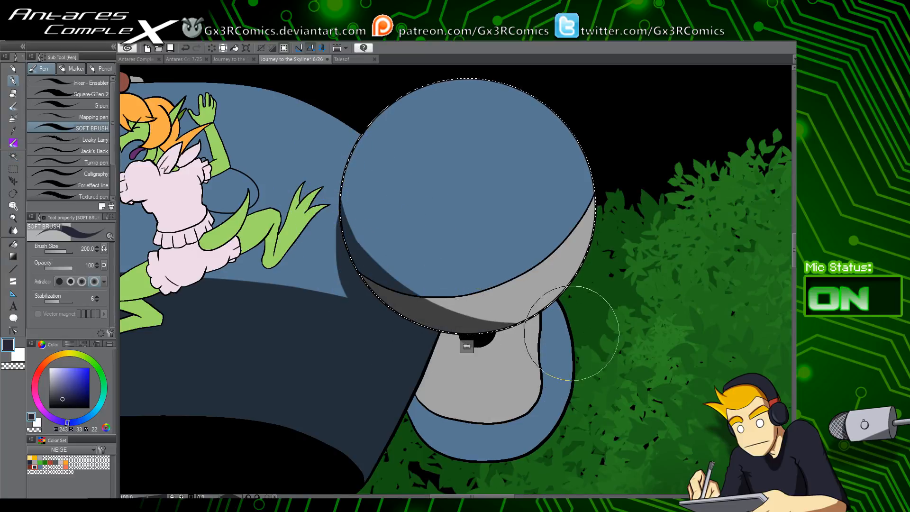
mouse_move(326, 145)
mouse_down()
mouse_move(427, 304)
mouse_move(589, 284)
mouse_up()
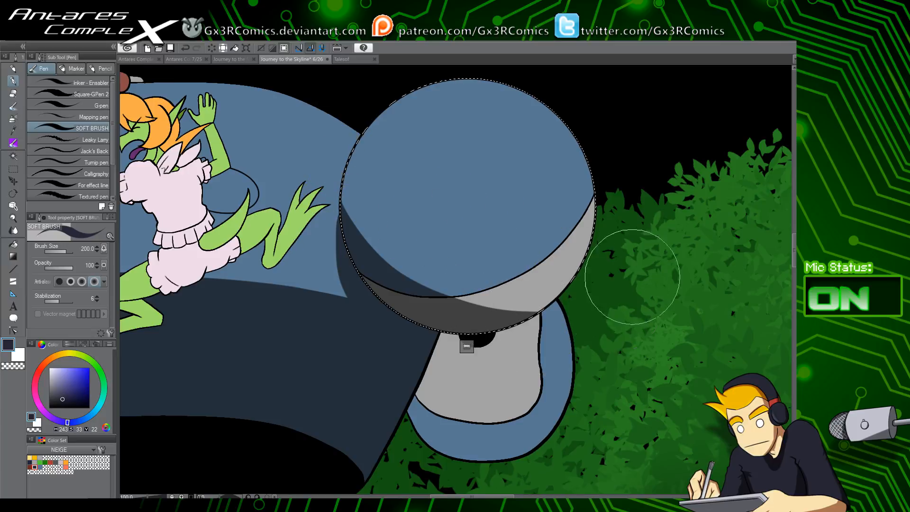
Paint a thin shadow beneath the seam on the shoulder ball's grey band and erase a small round spot from the band's shadow
scroll(538, 264, up, 1)
scroll(537, 263, up, 1)
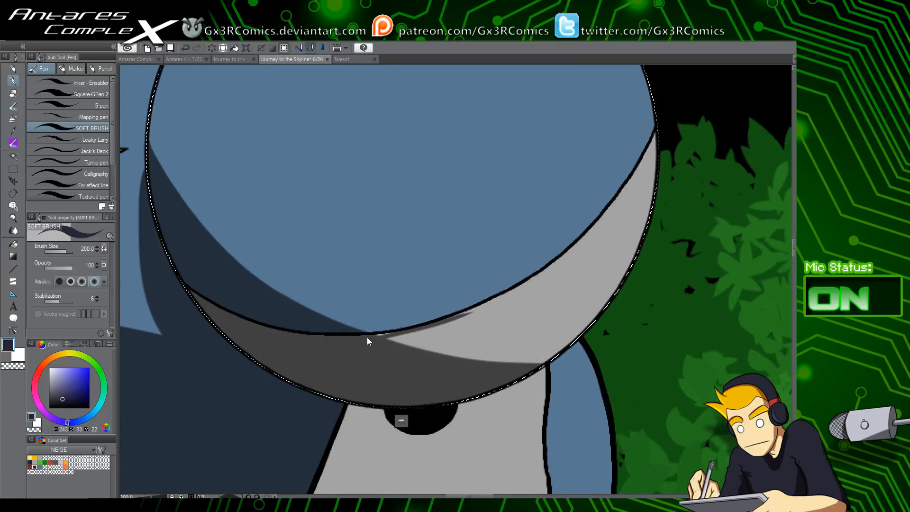
key(ctrl+z)
drag(351, 342, 476, 307)
key(ctrl+z)
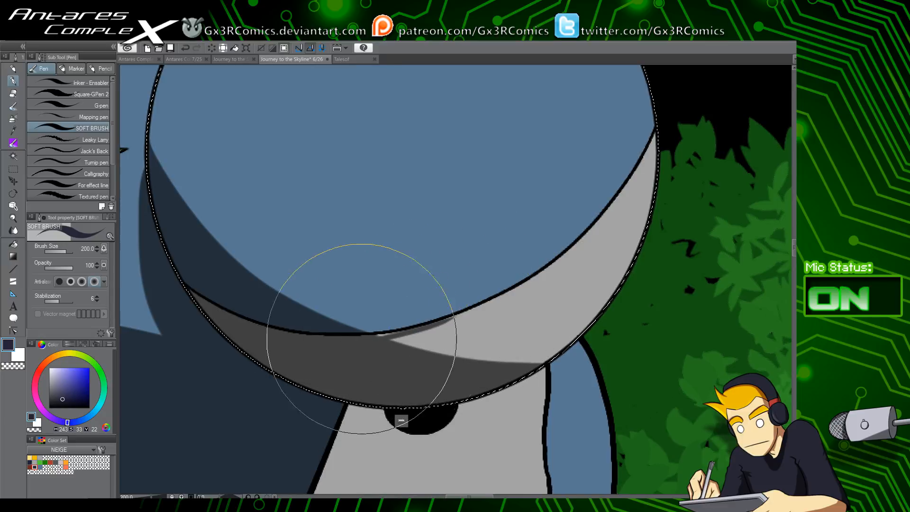
mouse_move(384, 337)
mouse_down()
mouse_move(466, 312)
mouse_move(516, 284)
mouse_up()
drag(473, 311, 538, 274)
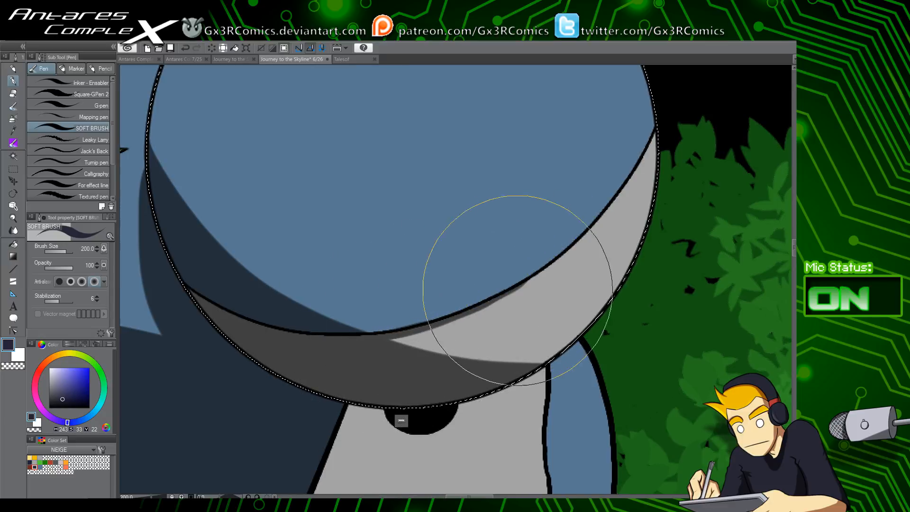
click(488, 366)
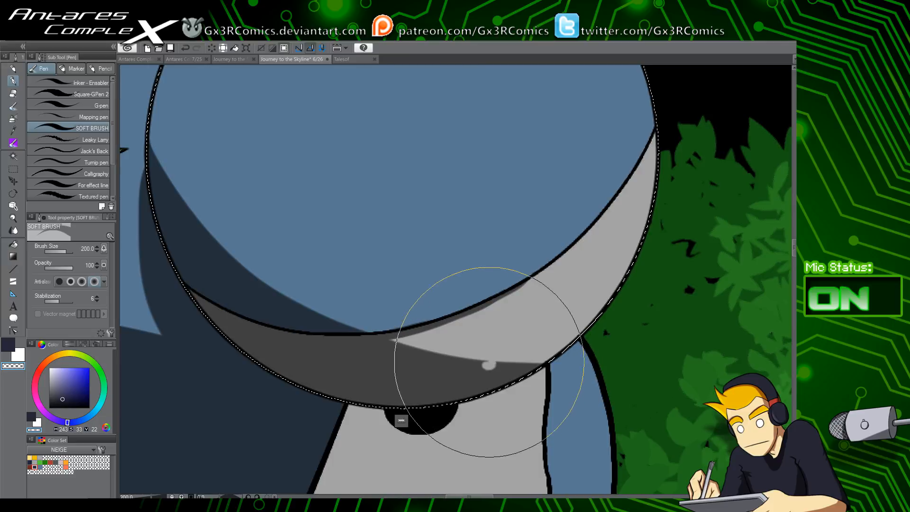
Select the grey joint below the right-hand shoulder ball and shade its left and lower areas, leaving a light patch on the right
drag(499, 404, 500, 171)
key(w)
click(405, 280)
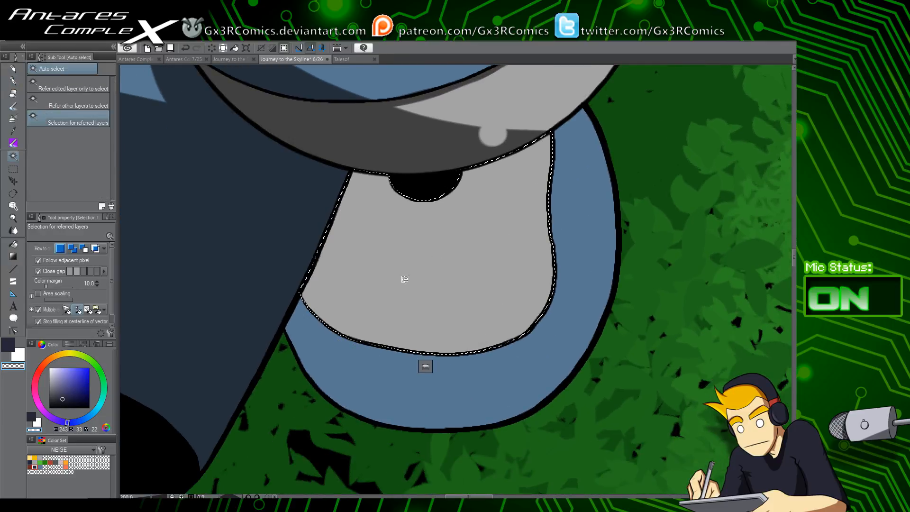
key(p)
key(c)
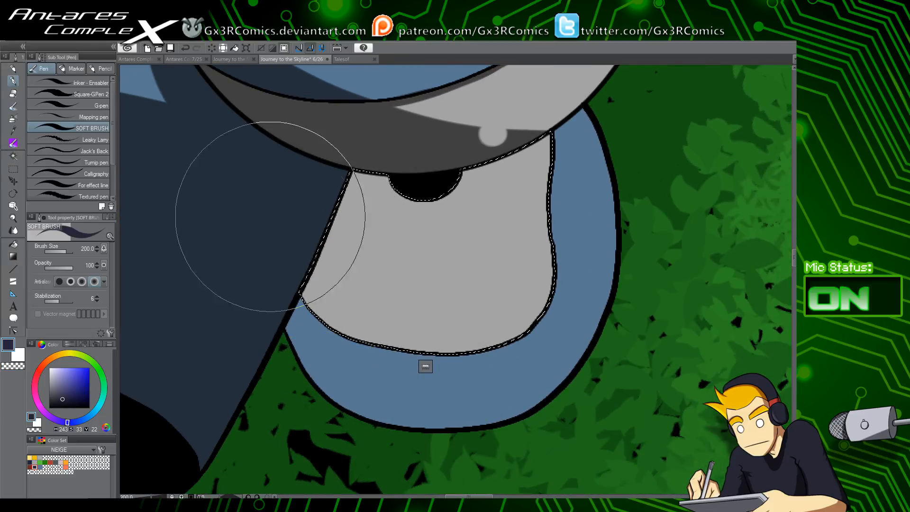
drag(270, 256, 399, 396)
drag(284, 173, 431, 375)
drag(337, 152, 460, 417)
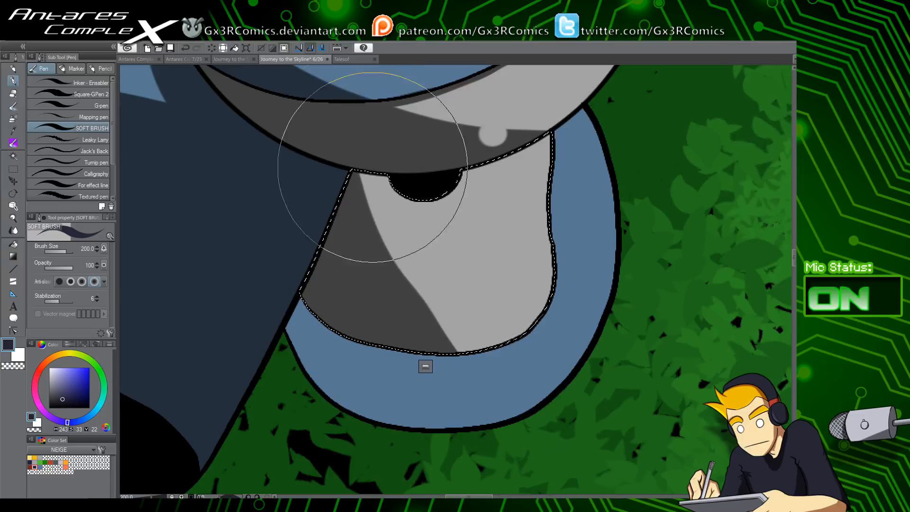
mouse_move(372, 169)
mouse_down()
mouse_move(368, 248)
mouse_move(582, 328)
mouse_move(366, 131)
mouse_move(459, 313)
mouse_move(592, 279)
mouse_move(445, 165)
mouse_move(387, 199)
mouse_move(399, 184)
mouse_move(375, 213)
mouse_move(370, 272)
mouse_move(387, 269)
mouse_move(444, 177)
mouse_move(416, 250)
mouse_up()
scroll(432, 365, down, 3)
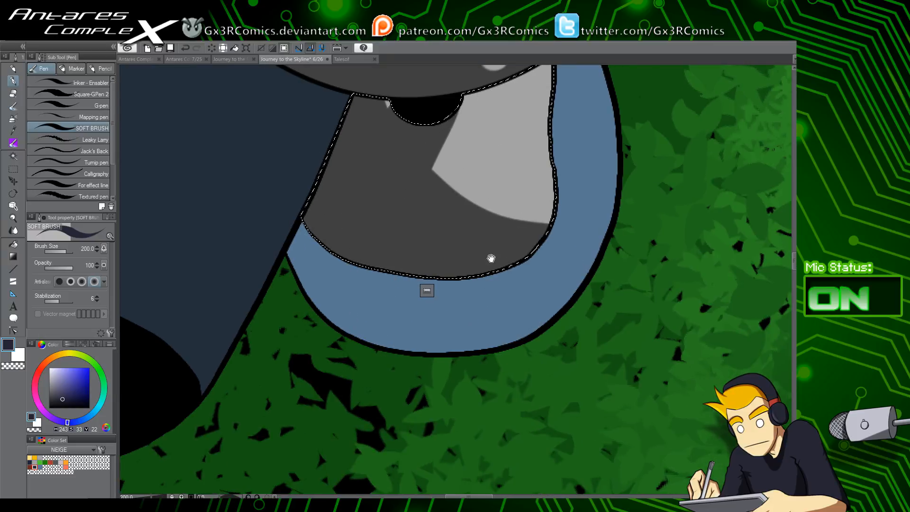
Select the blue outer rim around the grey joint and shade its lower-left section in dark blue
key(w)
click(411, 311)
key(p)
mouse_move(309, 181)
mouse_down()
mouse_move(326, 383)
mouse_move(315, 194)
mouse_move(368, 404)
mouse_up()
mouse_move(344, 183)
mouse_down()
mouse_move(355, 173)
mouse_move(402, 204)
mouse_move(477, 331)
mouse_move(536, 384)
mouse_move(439, 246)
mouse_move(540, 225)
mouse_move(455, 279)
mouse_move(521, 256)
mouse_move(476, 325)
mouse_up()
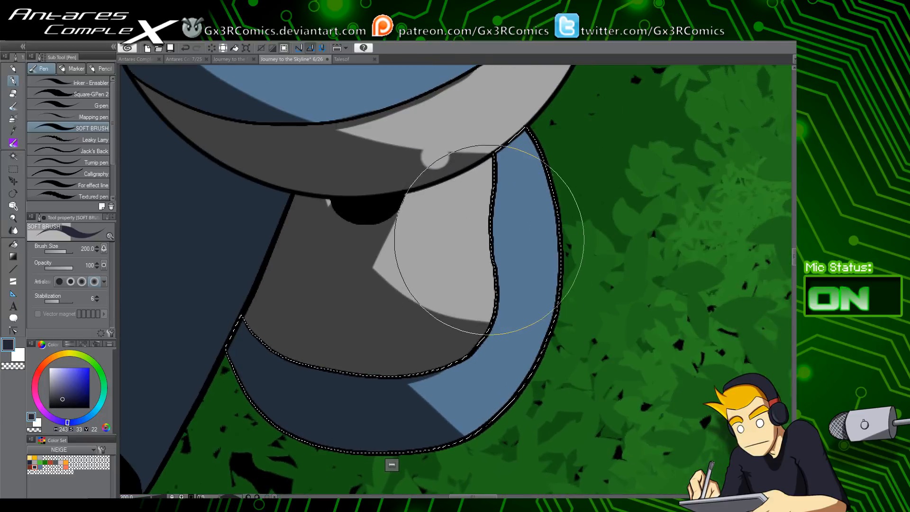
Paint a thin dark shadow along the inner edge of the blue rim, beside the grey joint's right side
drag(489, 240, 498, 292)
drag(488, 233, 505, 382)
mouse_move(500, 322)
mouse_down()
mouse_move(503, 365)
mouse_move(501, 311)
mouse_up()
drag(503, 345, 502, 230)
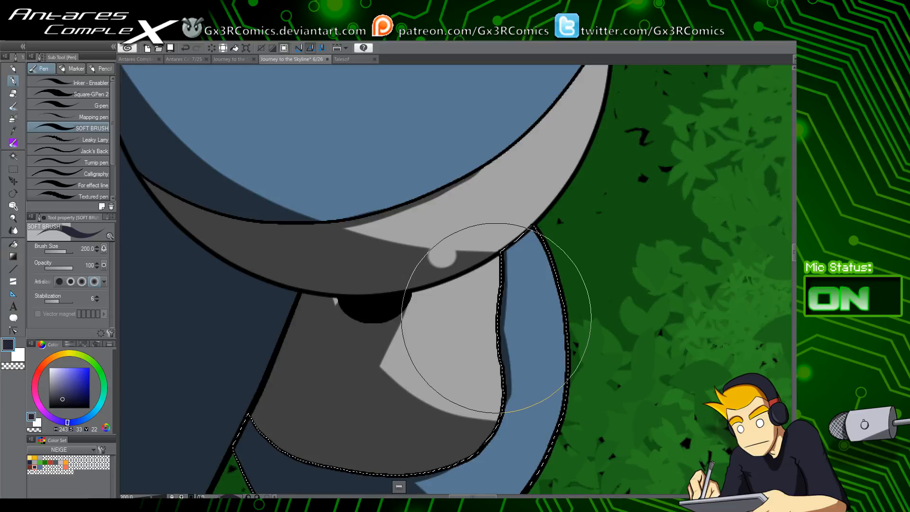
Select the left-hand shoulder ball together with its grey band for shading
scroll(496, 319, down, 4)
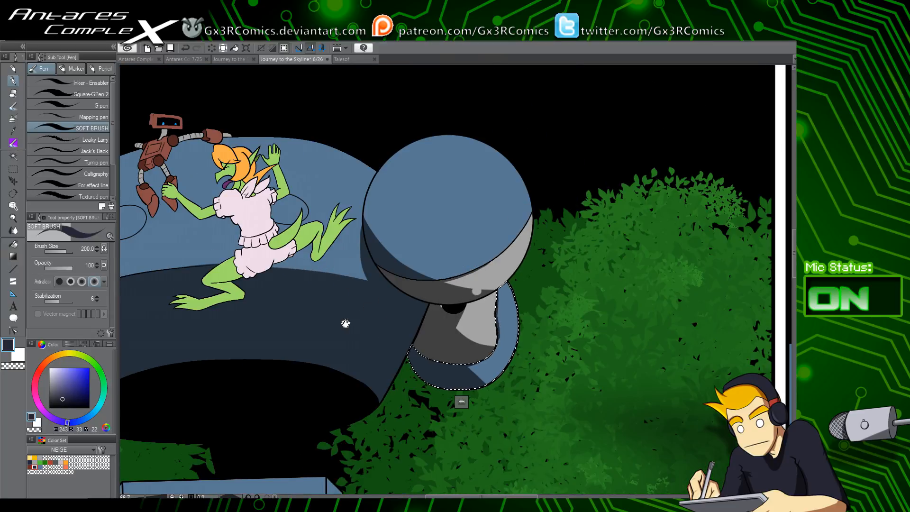
drag(345, 324, 555, 295)
drag(308, 328, 410, 417)
key(w)
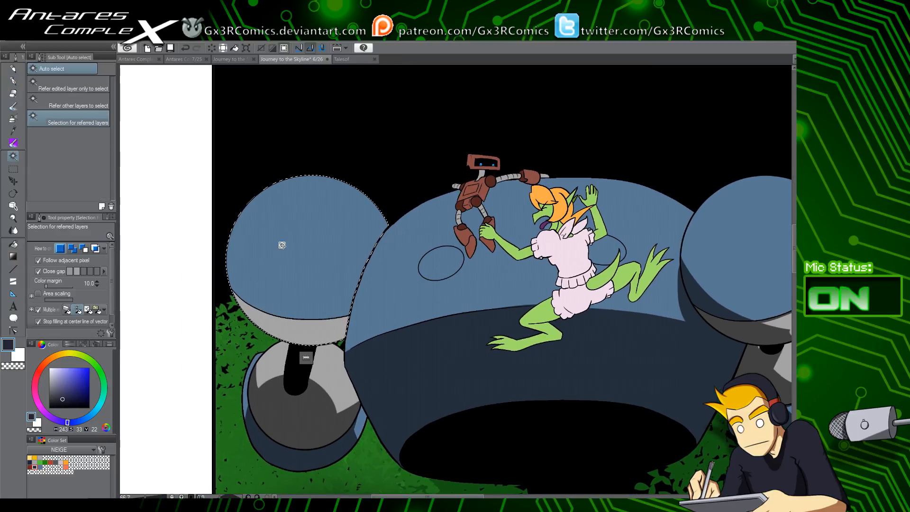
key(p)
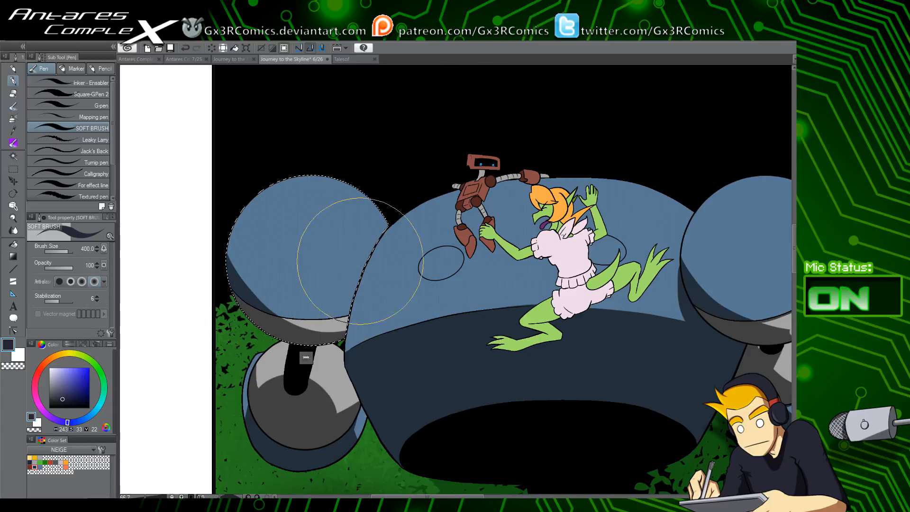
key(ctrl+z)
key(ctrl+z)
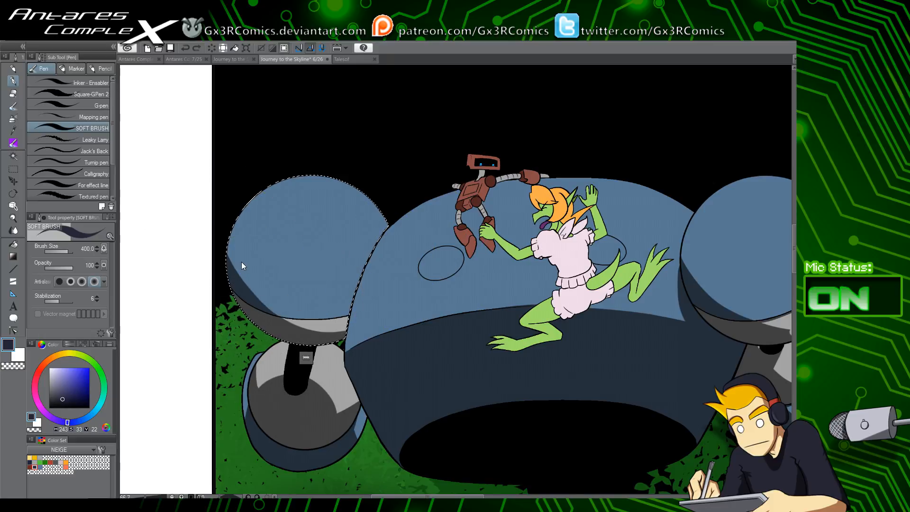
drag(213, 258, 366, 303)
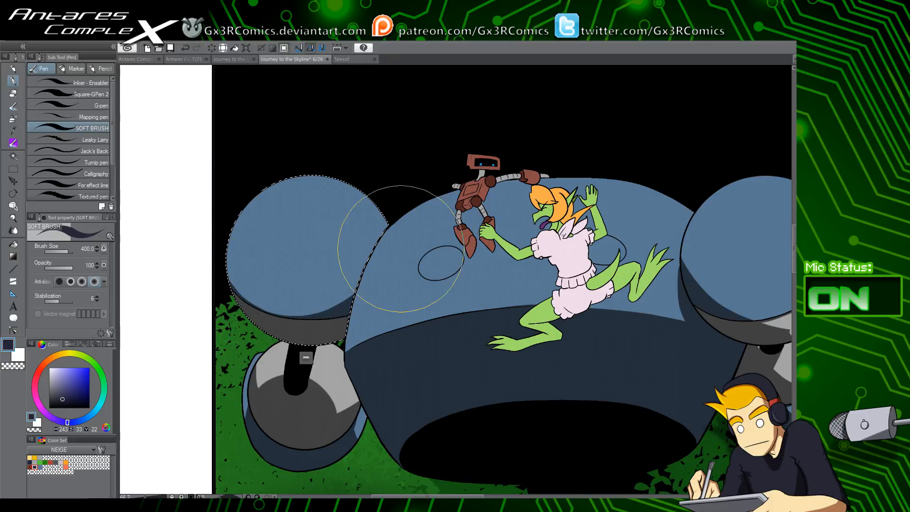
key(ctrl+z)
key(ctrl+z)
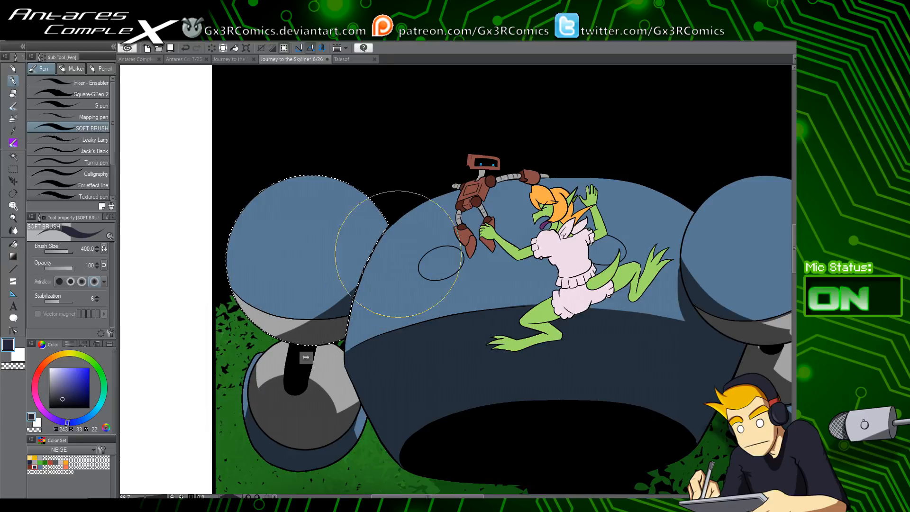
Shade the ball's lower-right area and grey band in dark, and add a thin shadow beneath the seam with a size 150 brush
drag(393, 256, 270, 331)
drag(357, 283, 243, 257)
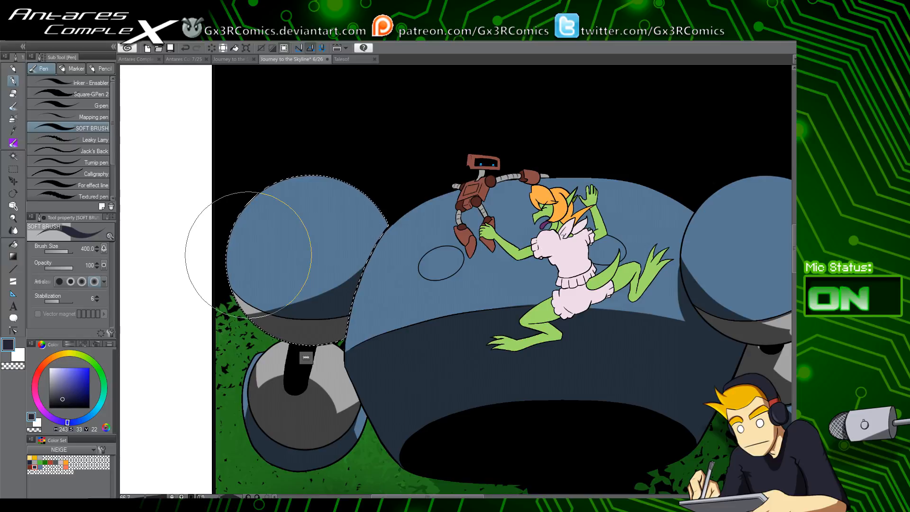
scroll(337, 271, up, 4)
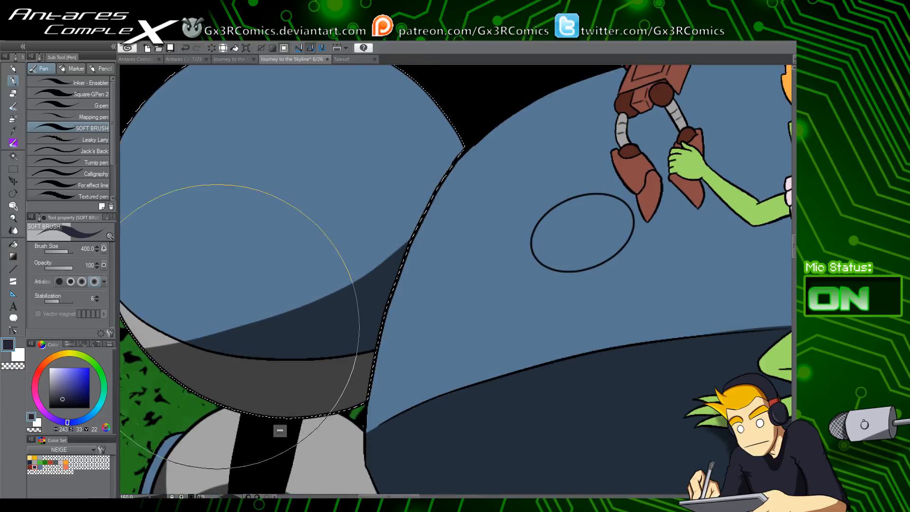
key(bracketleft)
key(bracketleft)
key(bracketleft)
key(bracketleft)
key(bracketleft)
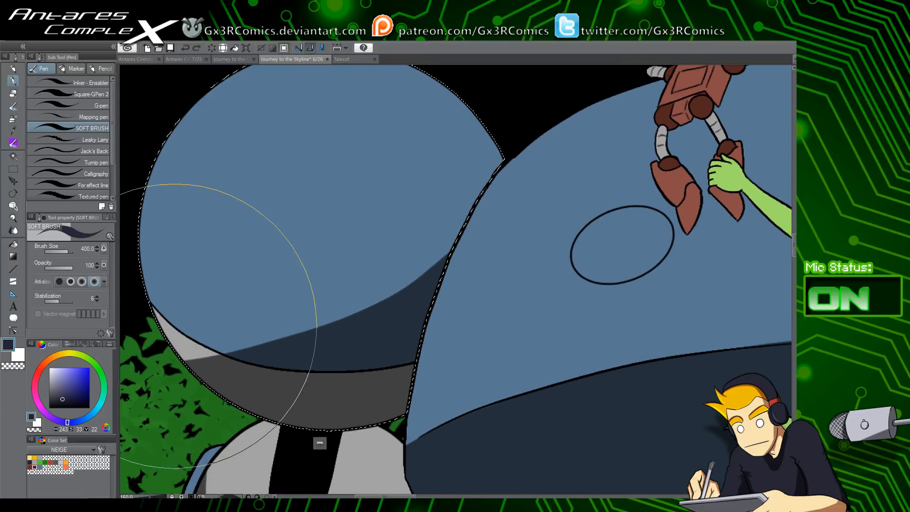
key(bracketleft)
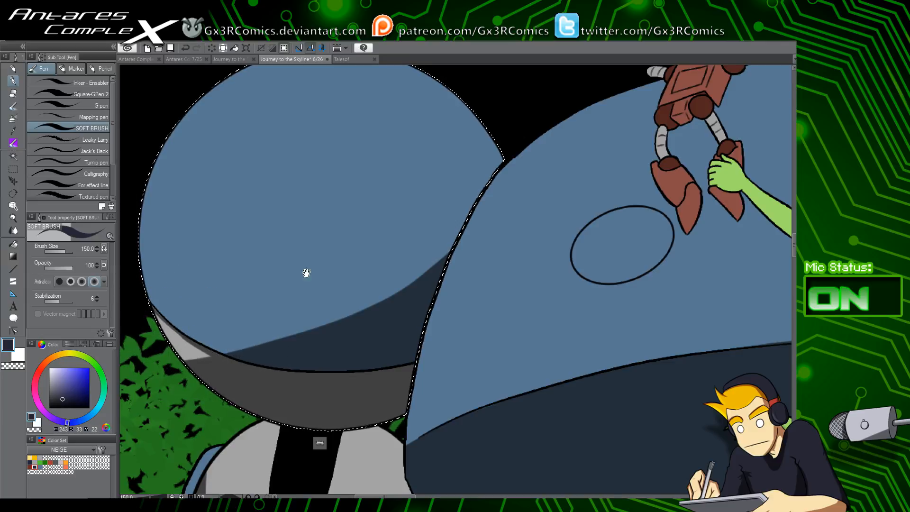
Erase two small round spots from the ball's shadow, clear the selection, and erase one from the shadow of the grey joint below
key(c)
click(364, 315)
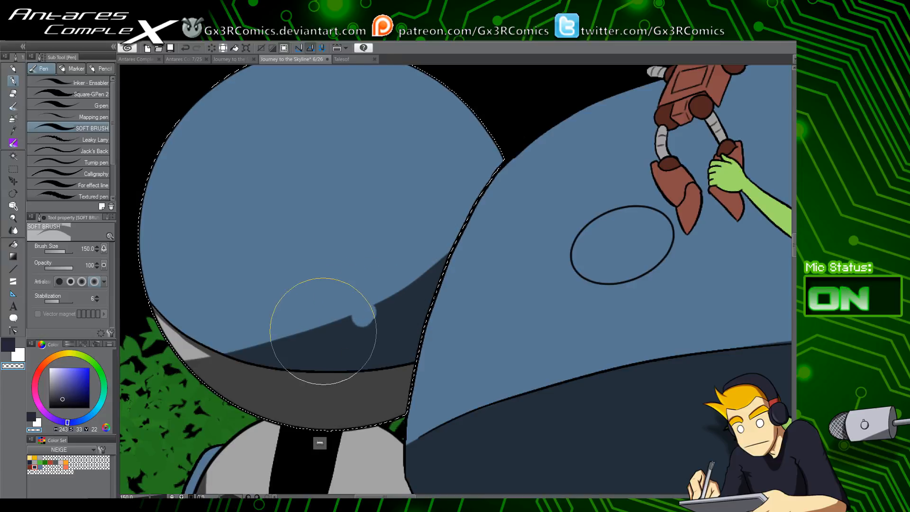
click(338, 323)
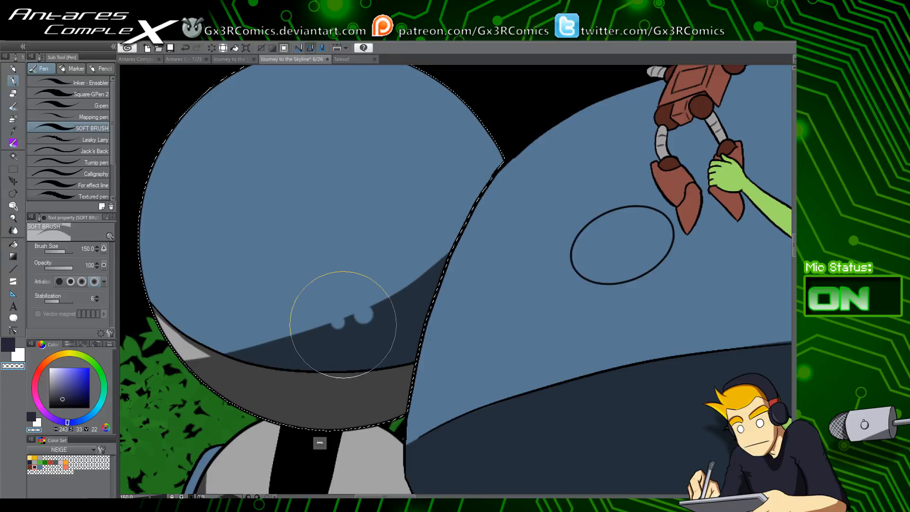
drag(319, 420, 360, 268)
mouse_move(439, 302)
mouse_down()
mouse_move(474, 203)
mouse_move(484, 238)
mouse_move(445, 326)
mouse_move(470, 305)
mouse_up()
key(ctrl+d)
click(271, 339)
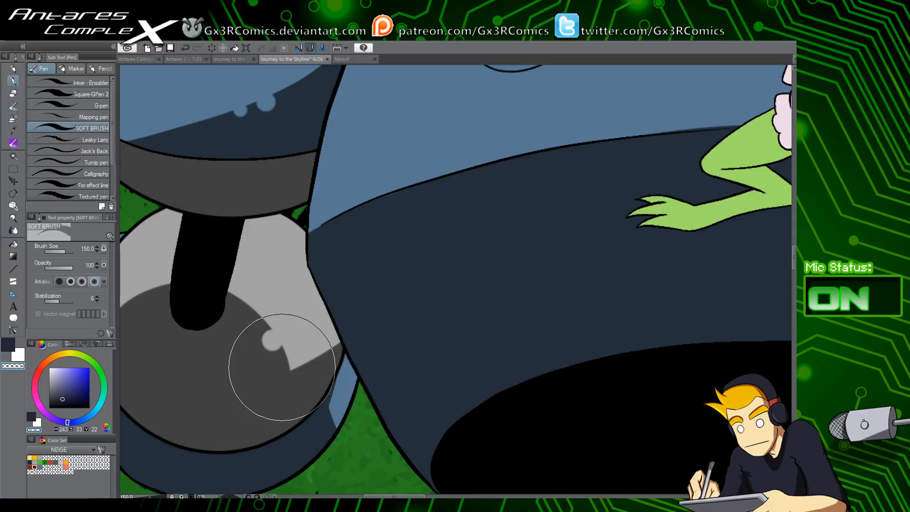
Paint a thin dark shadow along the lower inner edge of the left oval on the robot's body with a size 40 soft brush
drag(468, 91, 387, 303)
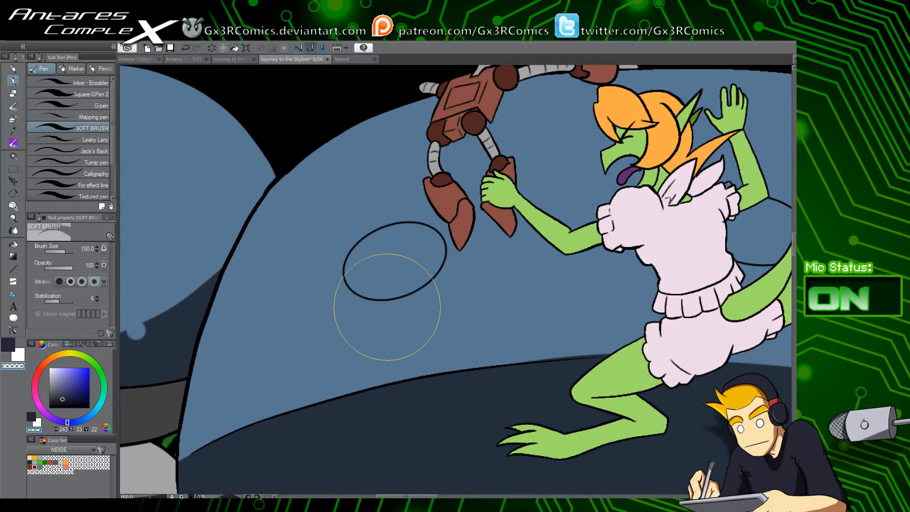
scroll(385, 310, up, 3)
key(p)
key(p)
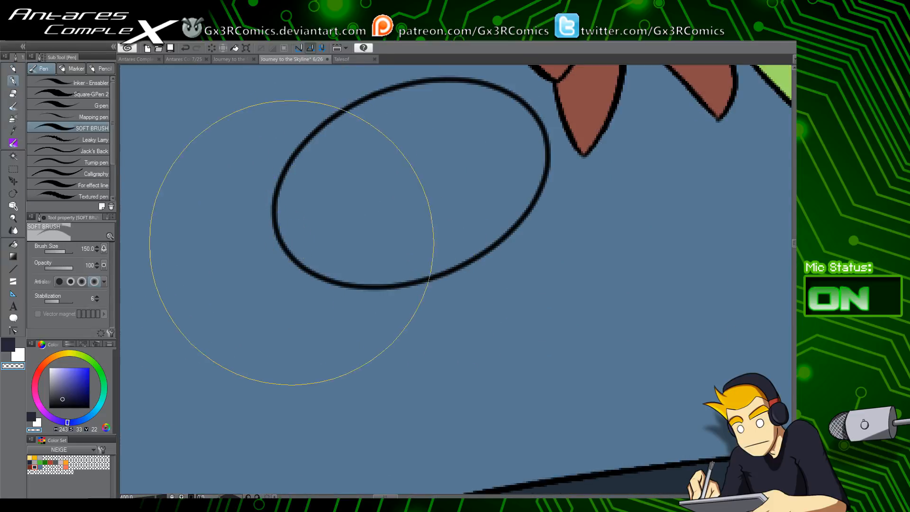
key([)
key([)
key([)
key([)
key([)
key([)
key([)
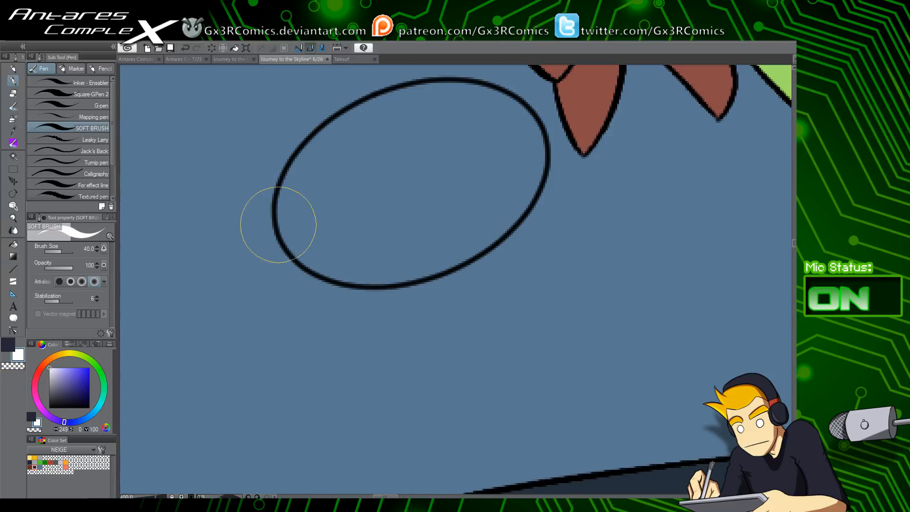
key(c)
mouse_move(286, 237)
mouse_down()
mouse_move(315, 268)
mouse_move(355, 279)
mouse_move(347, 284)
mouse_move(332, 278)
mouse_move(414, 280)
mouse_move(338, 275)
mouse_move(456, 263)
mouse_move(462, 250)
mouse_move(413, 274)
mouse_move(359, 282)
mouse_move(398, 278)
mouse_move(498, 238)
mouse_move(342, 279)
mouse_move(444, 272)
mouse_move(481, 245)
mouse_move(431, 271)
mouse_move(469, 257)
mouse_move(532, 207)
mouse_up()
mouse_move(315, 228)
mouse_down()
mouse_move(326, 278)
mouse_move(288, 234)
mouse_move(323, 307)
mouse_up()
mouse_move(463, 221)
mouse_down()
mouse_move(454, 246)
mouse_move(330, 361)
mouse_up()
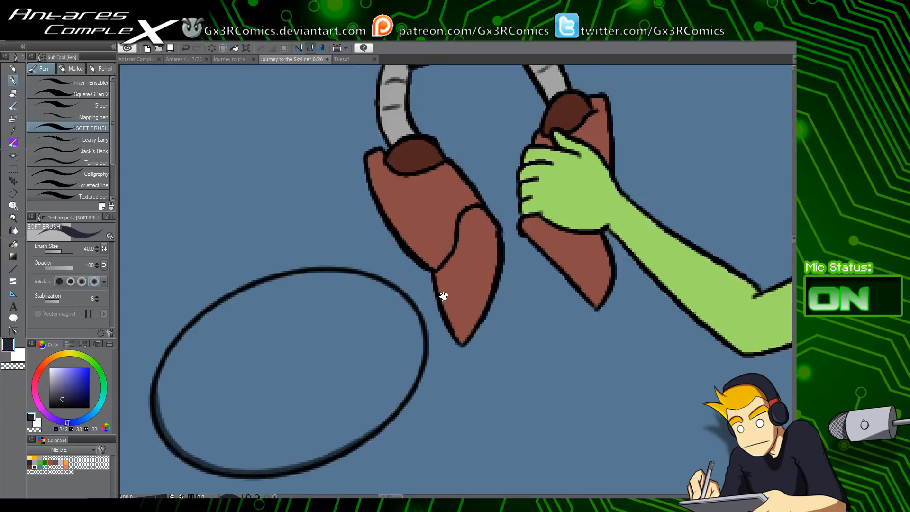
Paint dark cast shadows on the blue body beneath the green character's arm and torso and the small robot's foot at brush size 70
drag(357, 334, 354, 283)
scroll(362, 287, down, 4)
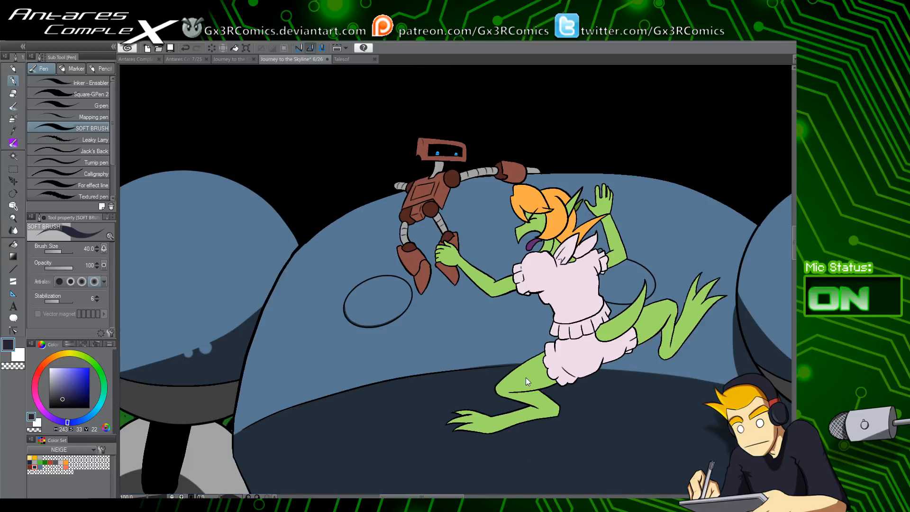
scroll(541, 362, up, 1)
scroll(545, 351, up, 3)
scroll(570, 314, down, 3)
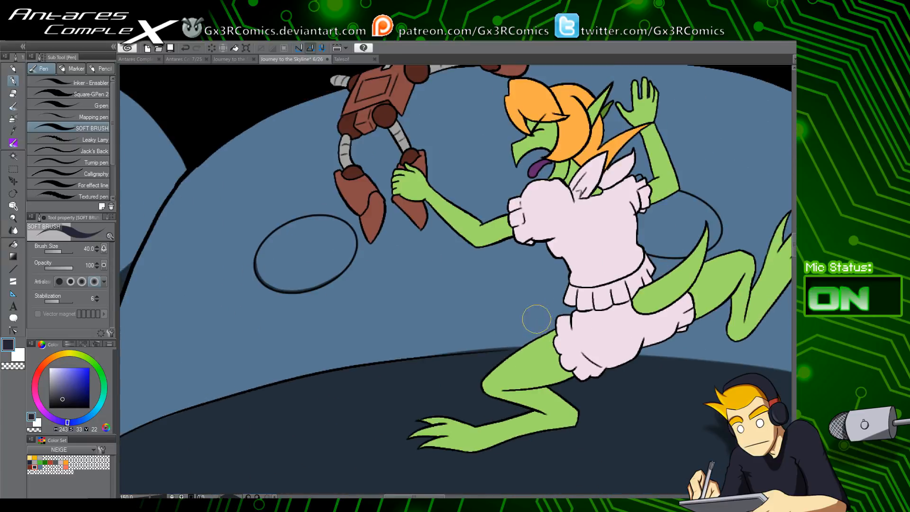
drag(542, 232, 568, 323)
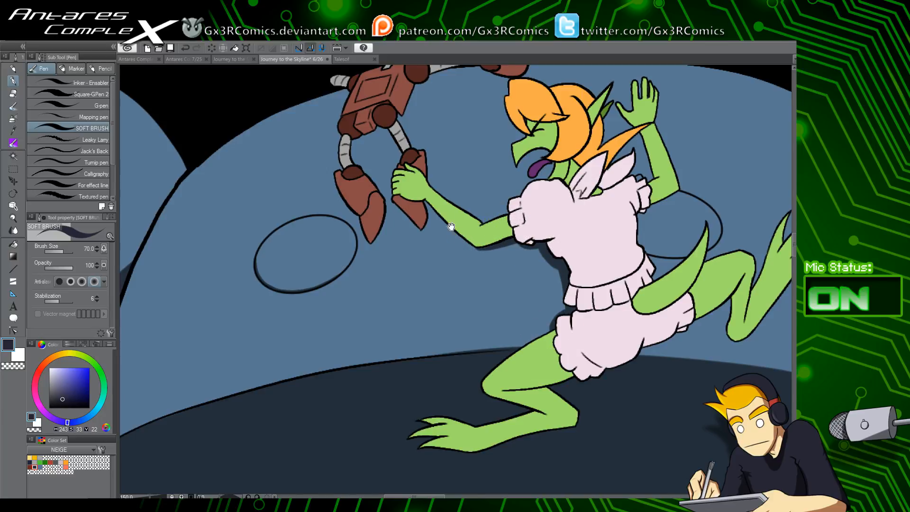
drag(428, 205, 479, 246)
drag(402, 211, 404, 212)
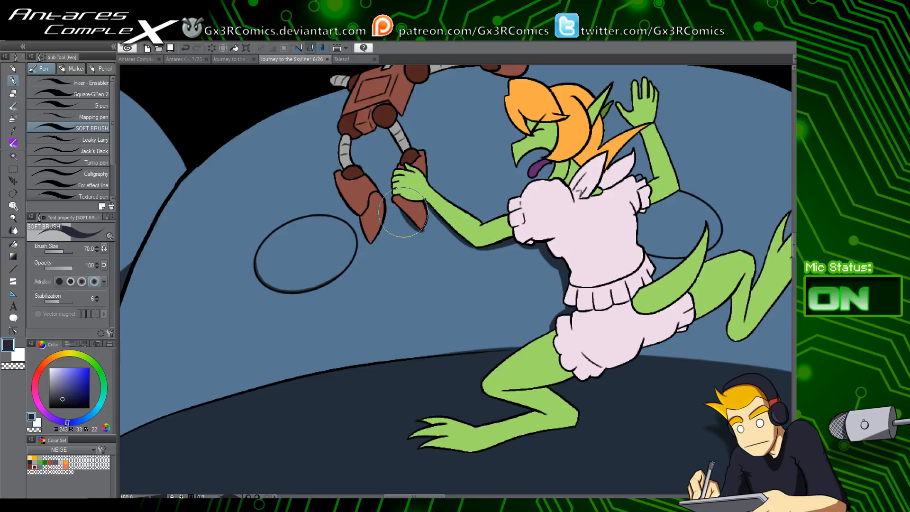
Soften the cast shadows beneath the character's arm and torso and the small robot's foot with the Soft airbrush at size 50
key(b)
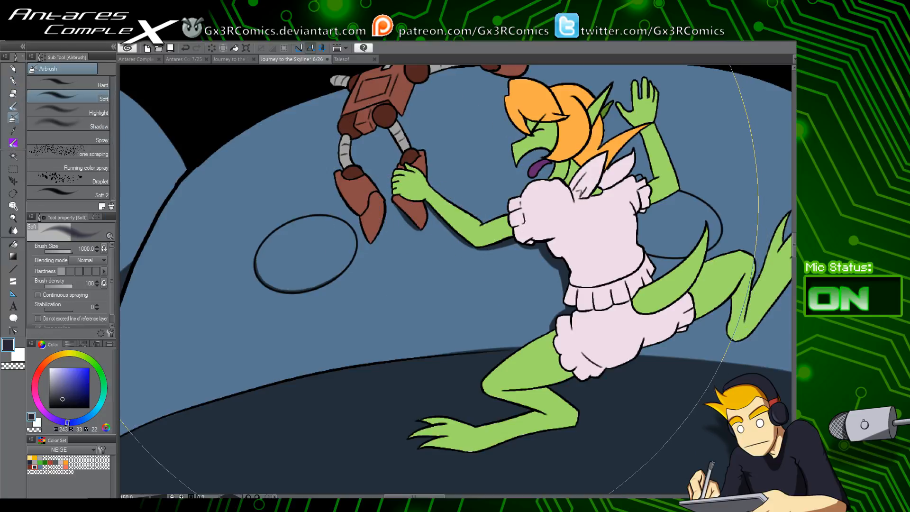
key(bracketleft)
key(bracketleft)
key(bracketleft)
key(bracketleft)
key(bracketleft)
key(bracketleft)
key(bracketleft)
key(bracketleft)
key(bracketleft)
key(bracketleft)
key(bracketleft)
key(bracketleft)
key(bracketleft)
key(bracketleft)
key(bracketleft)
key(bracketleft)
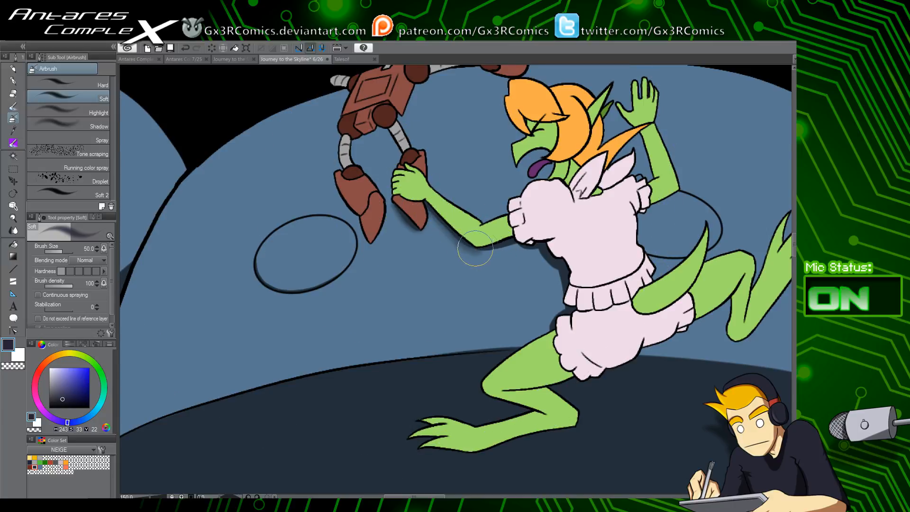
drag(480, 248, 545, 231)
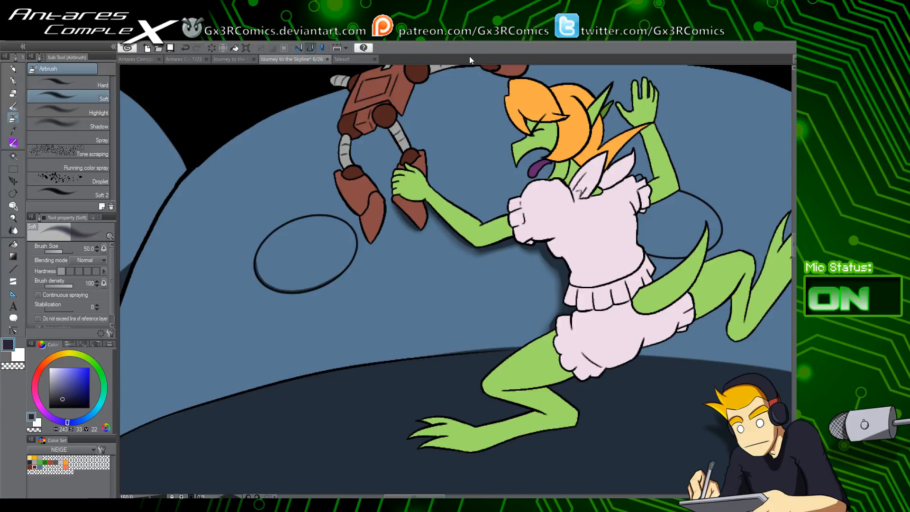
Airbrush soft cast shadows behind the small robot's torso, legs and outstretched arm at brush size 70
drag(376, 209, 375, 235)
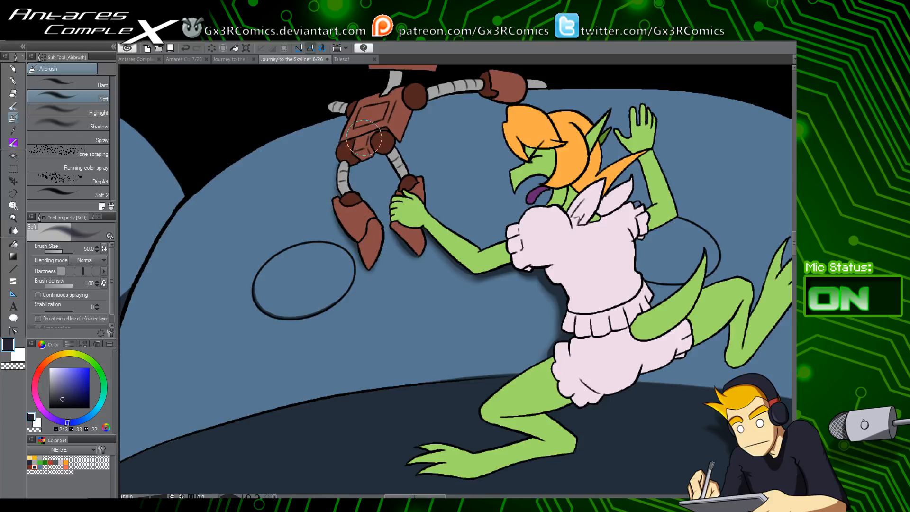
drag(360, 184, 354, 239)
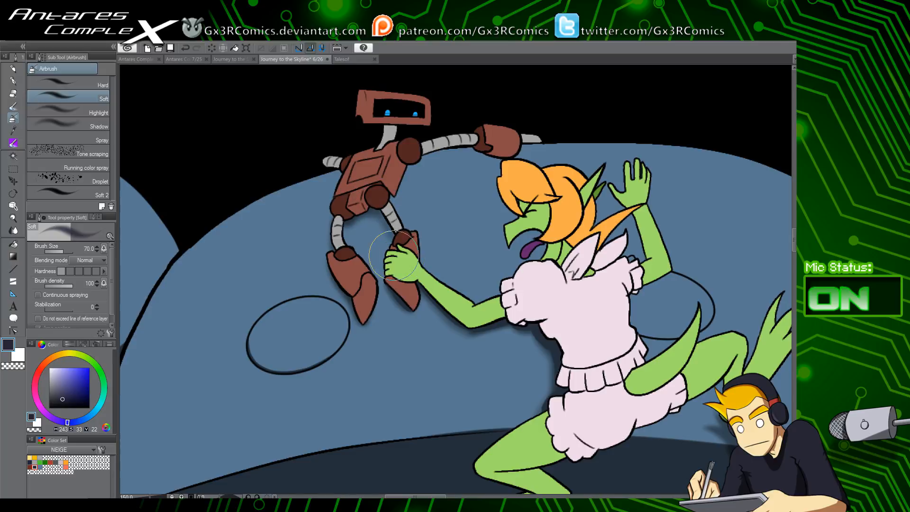
drag(418, 243, 394, 296)
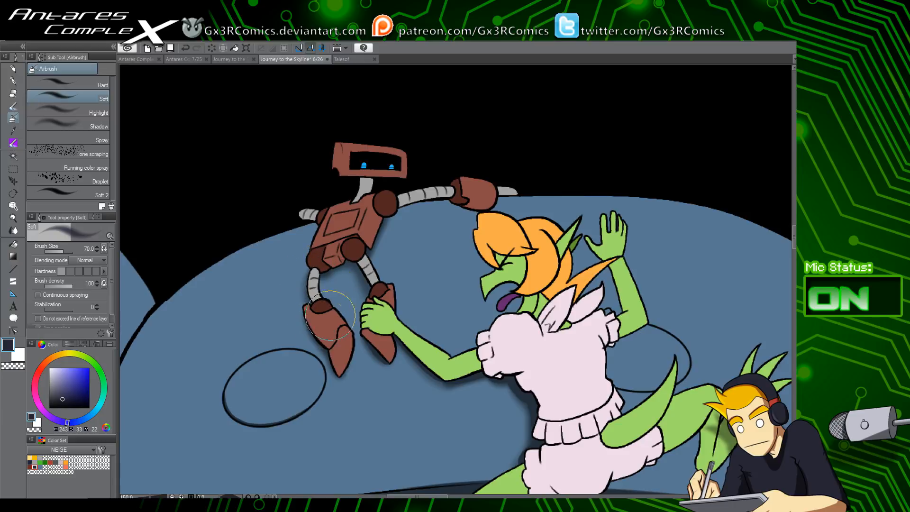
drag(360, 294, 375, 320)
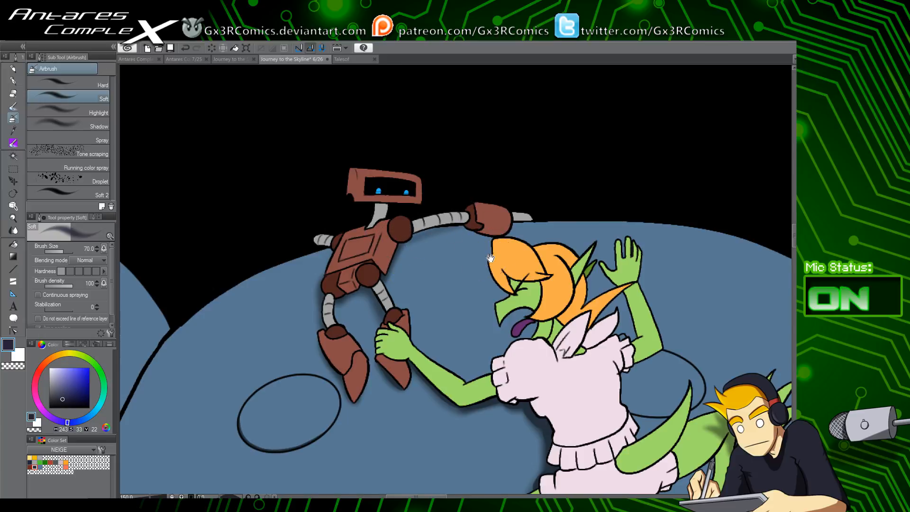
Airbrush soft cast shadows on the blue body beneath the green character's bloomers and raised back leg
mouse_move(551, 381)
mouse_down()
mouse_move(475, 334)
mouse_move(436, 237)
mouse_up()
drag(420, 331, 390, 394)
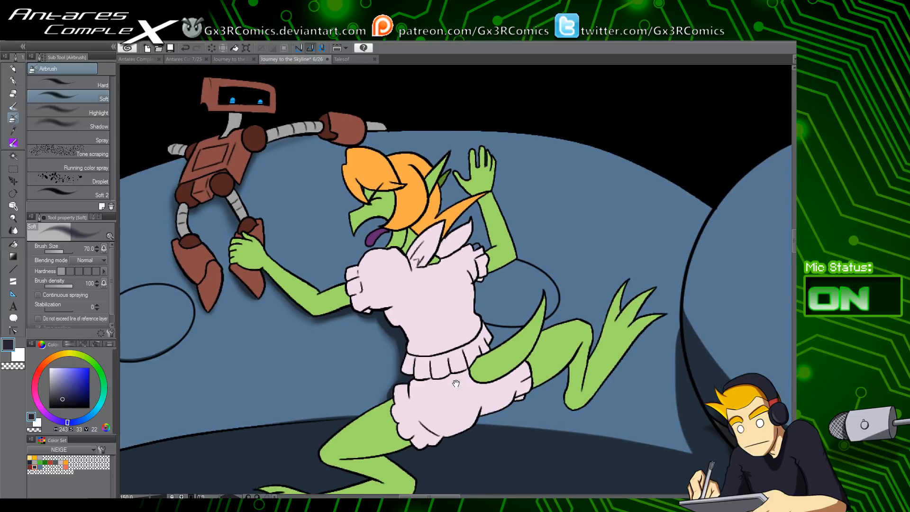
drag(457, 379, 440, 300)
drag(440, 352, 410, 342)
drag(484, 325, 430, 259)
mouse_move(377, 283)
mouse_down()
mouse_move(482, 220)
mouse_move(472, 218)
mouse_move(468, 269)
mouse_move(512, 207)
mouse_up()
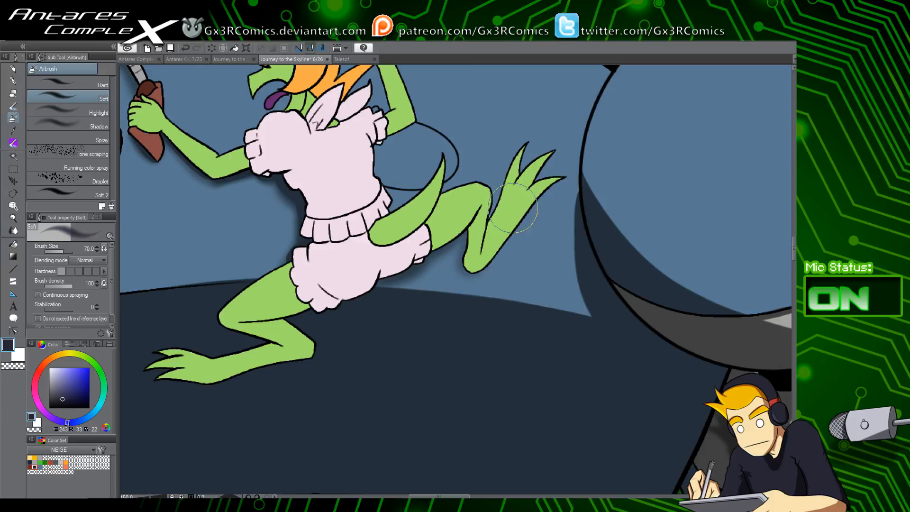
drag(577, 294, 460, 277)
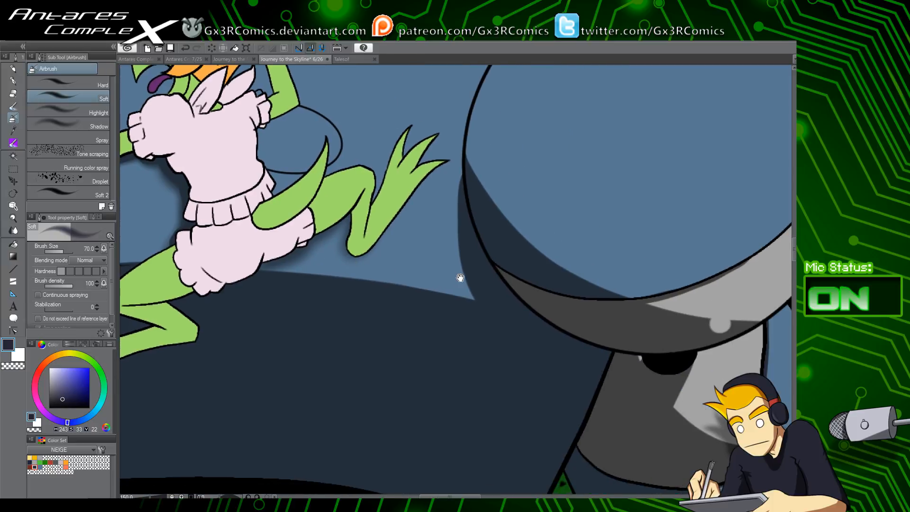
drag(391, 309, 480, 342)
drag(411, 294, 435, 361)
Paint a thin dark shadow along the lower inner edge of the oval behind the character's tail with the SOFT BRUSH pen
key(p)
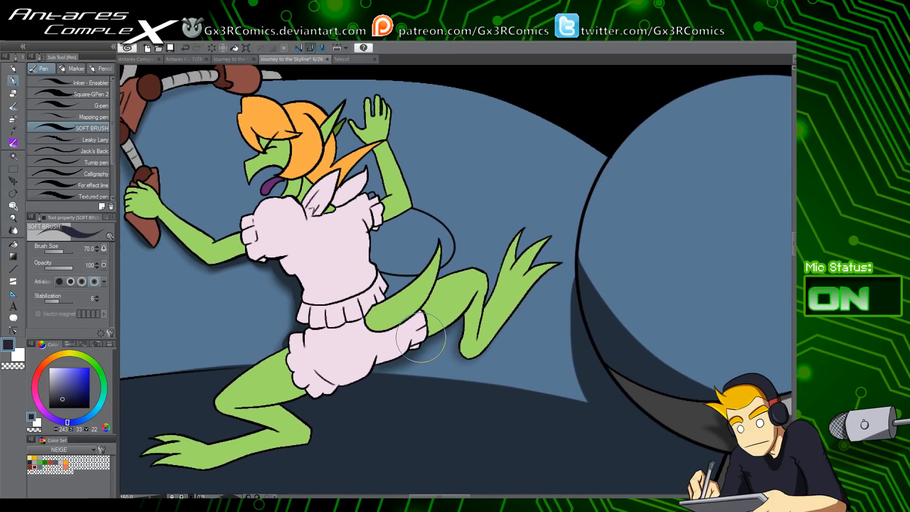
scroll(421, 337, up, 3)
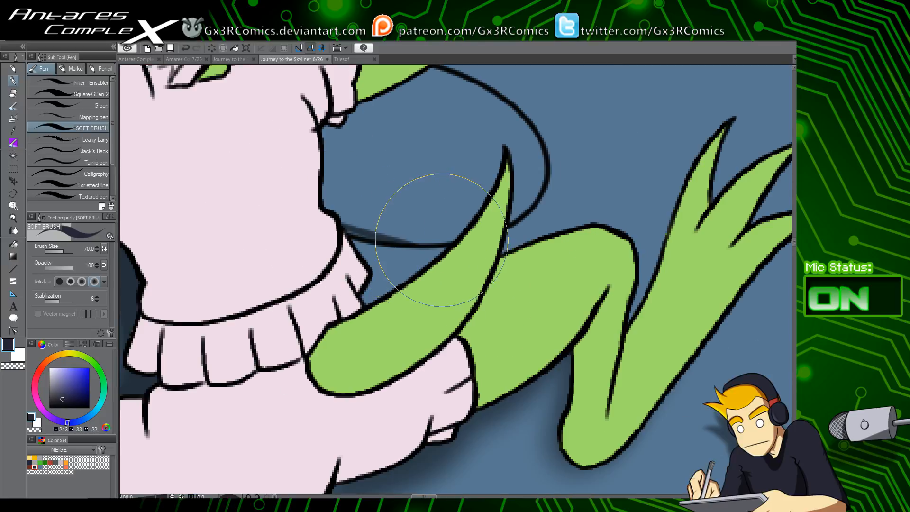
drag(351, 232, 431, 237)
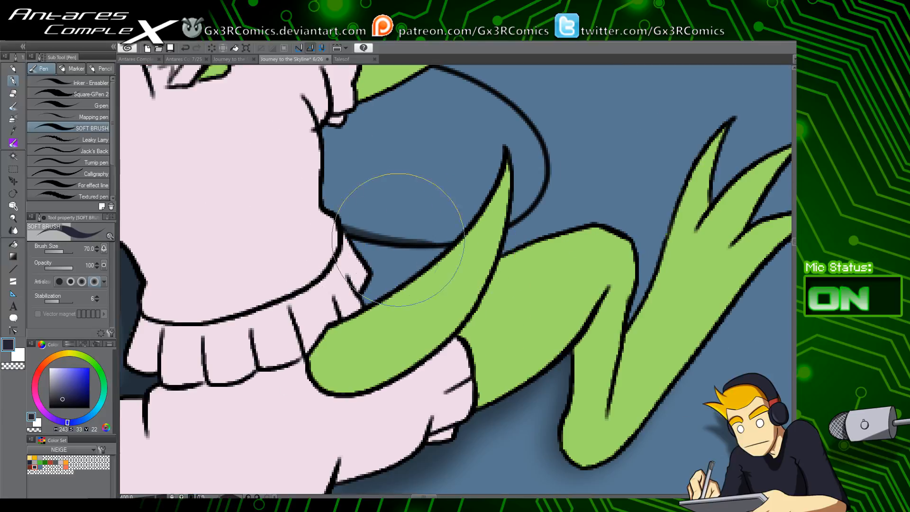
scroll(464, 238, down, 3)
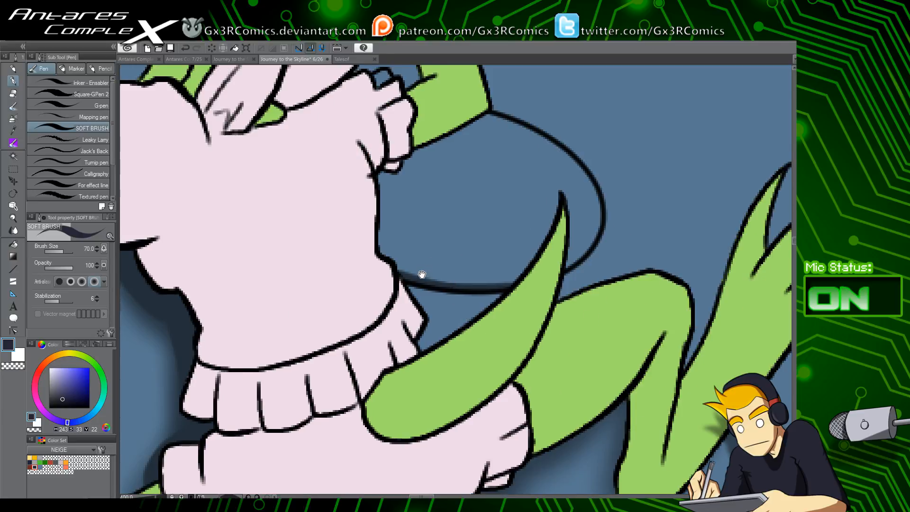
Select the robot's left hip ball and spread its shadow over most of the surface with the SOFT BRUSH at size 200
scroll(454, 281, down, 1)
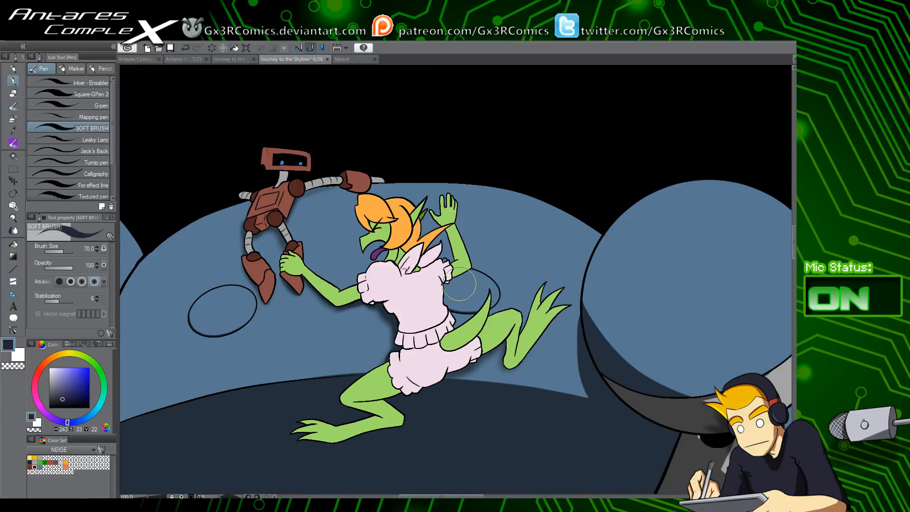
drag(460, 284, 661, 68)
drag(459, 383, 400, 280)
drag(437, 400, 424, 315)
drag(462, 351, 440, 224)
key(w)
click(415, 293)
key(p)
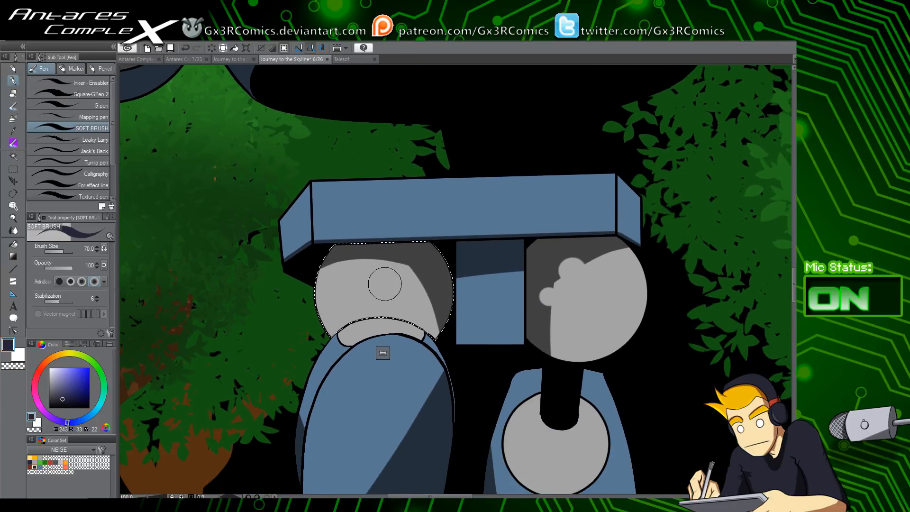
key(bracketright)
key(bracketright)
key(bracketright)
mouse_move(342, 238)
mouse_down()
mouse_move(424, 296)
mouse_move(422, 346)
mouse_up()
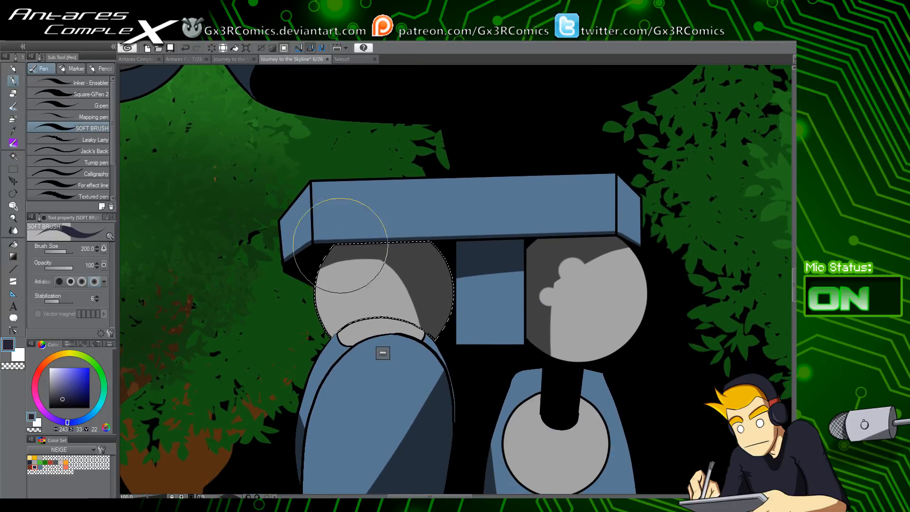
mouse_move(339, 244)
mouse_down()
mouse_move(442, 358)
mouse_move(332, 267)
mouse_move(295, 273)
mouse_move(436, 362)
mouse_up()
drag(319, 250, 402, 371)
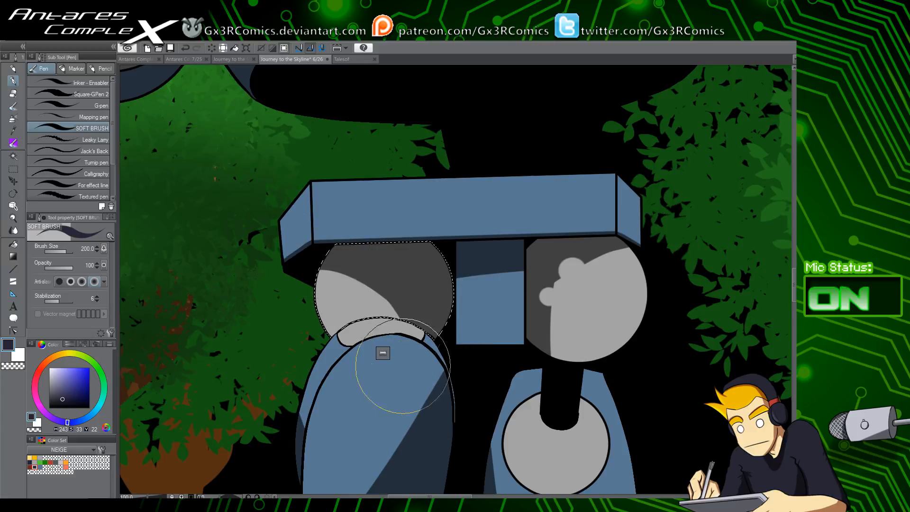
drag(307, 257, 411, 355)
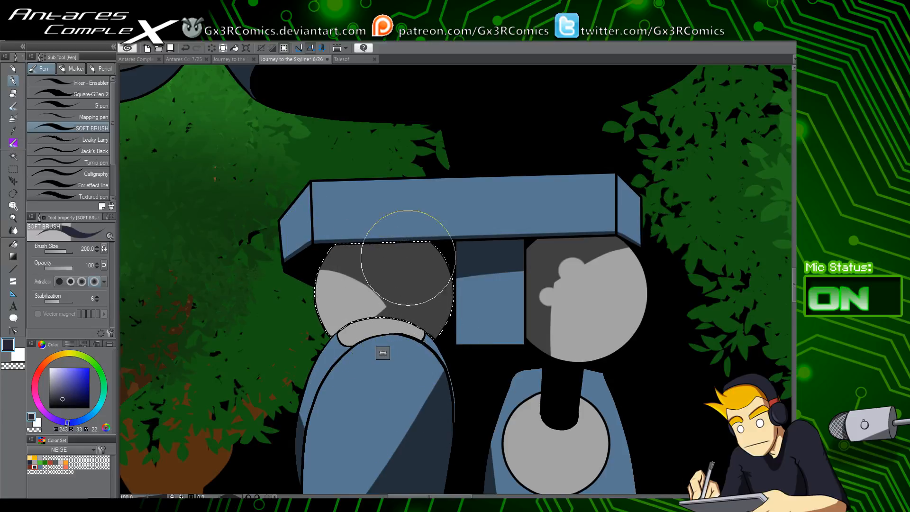
drag(344, 249, 372, 314)
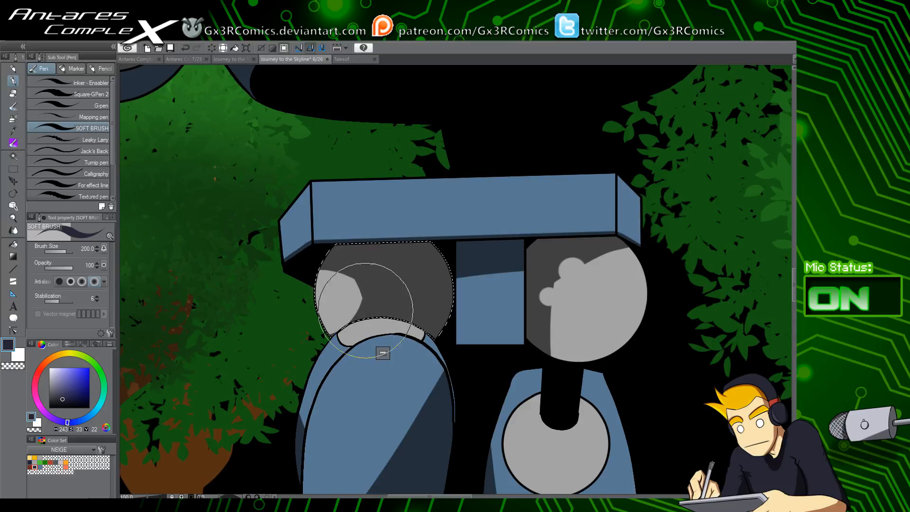
Select the robot's right hip ball and extend its dark shadow diagonally along the lower inner edge
drag(428, 367, 337, 377)
key(w)
click(473, 339)
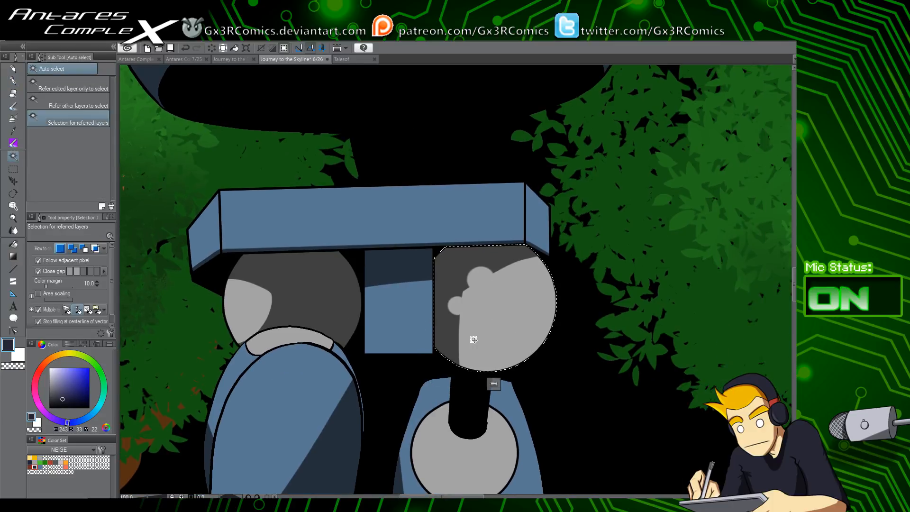
key(p)
drag(427, 316, 479, 372)
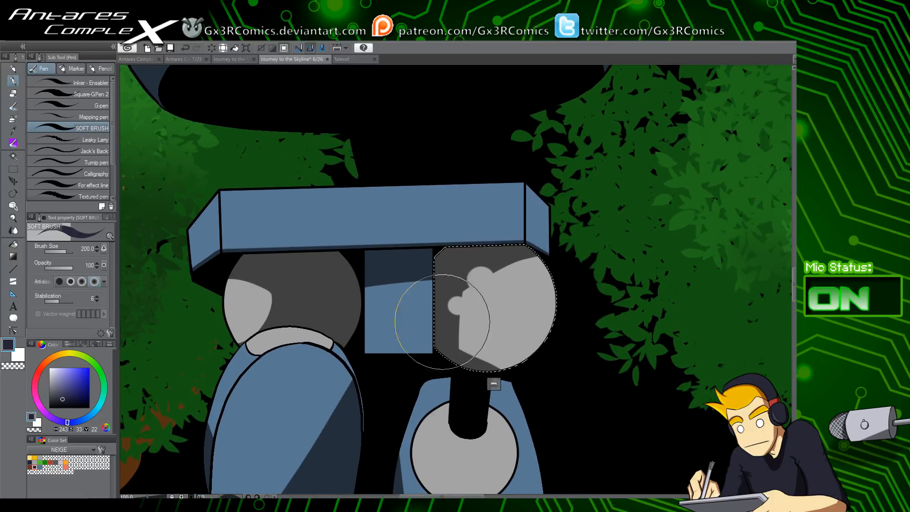
drag(441, 320, 490, 356)
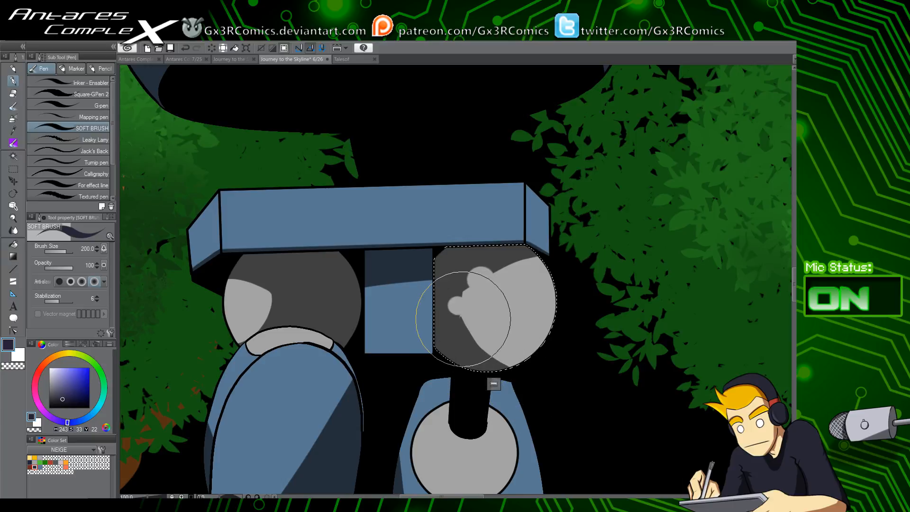
key(c)
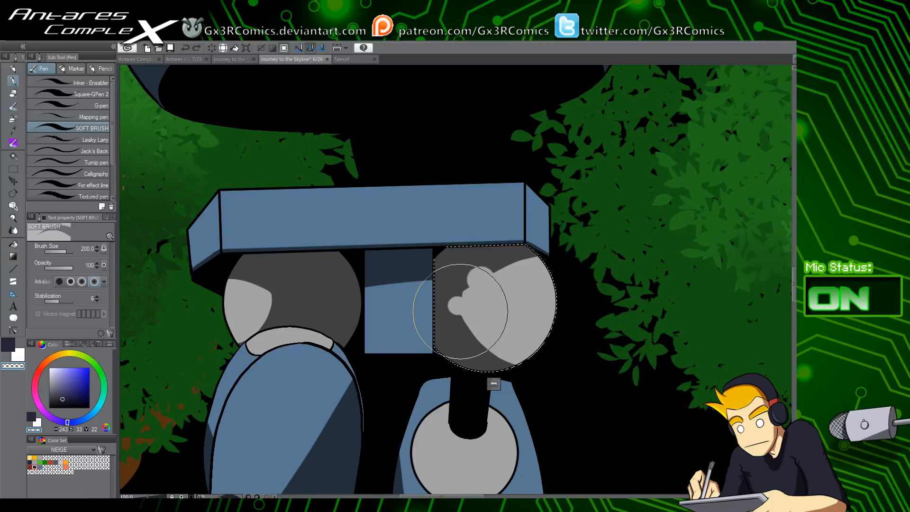
Select the blue block between the two hip balls and rework the lower edge of its shadow
drag(398, 351, 444, 345)
drag(356, 280, 366, 260)
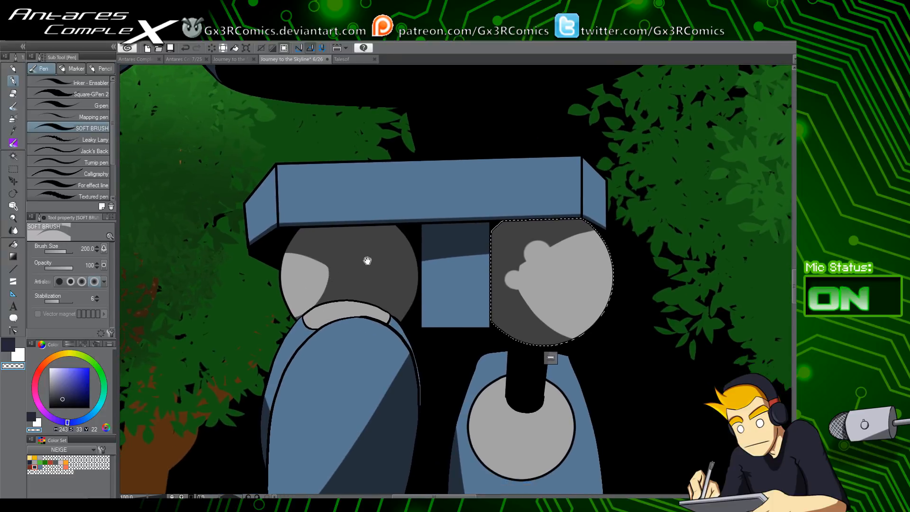
drag(360, 373, 352, 329)
drag(350, 441, 355, 385)
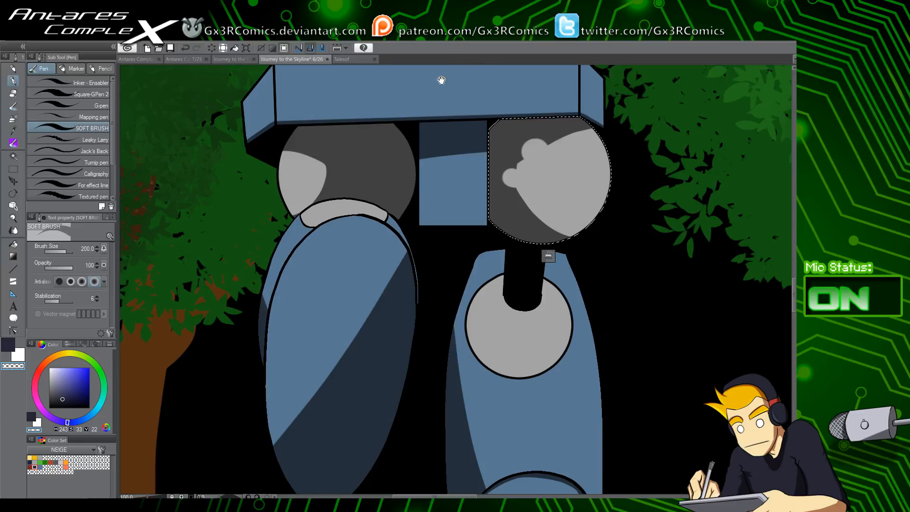
drag(441, 80, 414, 227)
key(w)
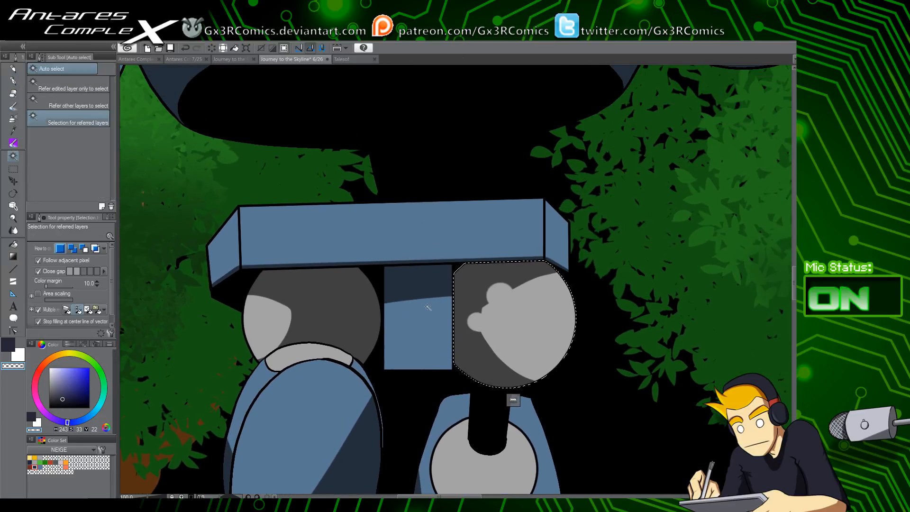
key(p)
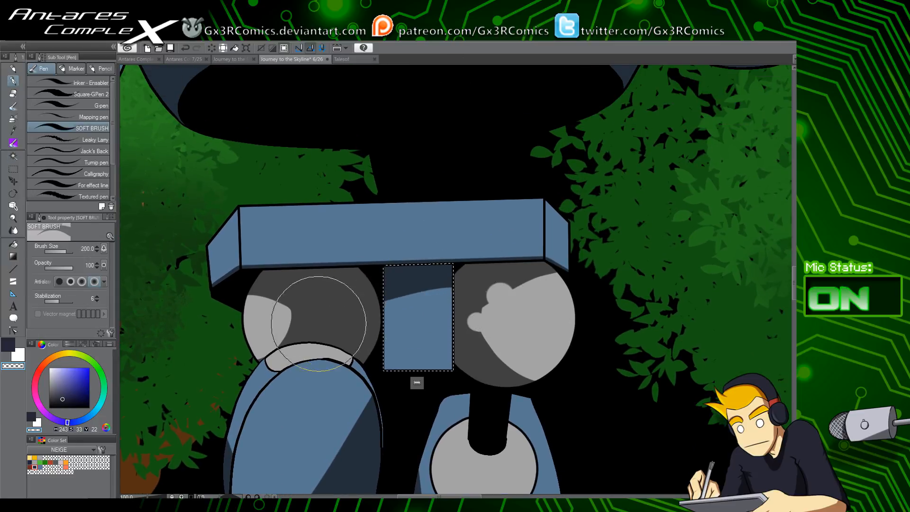
drag(462, 293, 322, 315)
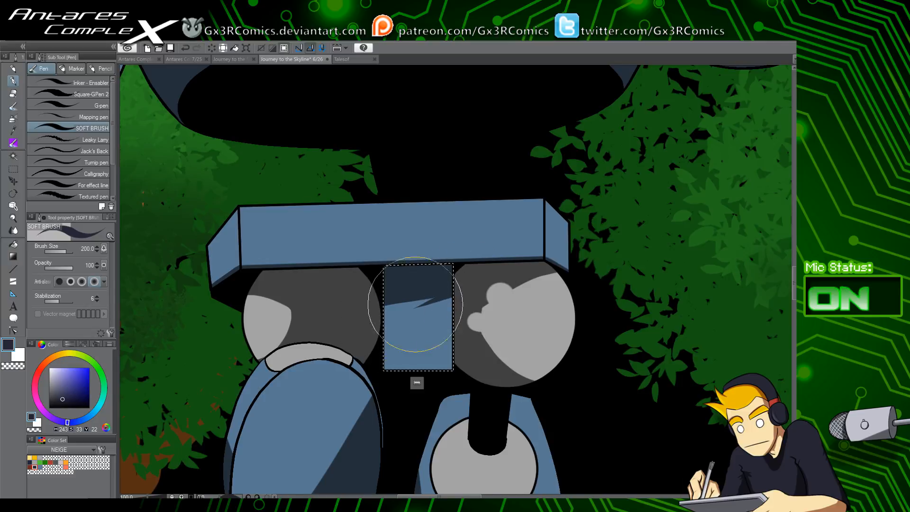
Select the robot's large blue body and paint a narrow dark shadow down its left edge beside the shoulder sphere
drag(400, 242, 359, 414)
drag(329, 303, 362, 402)
drag(337, 337, 452, 387)
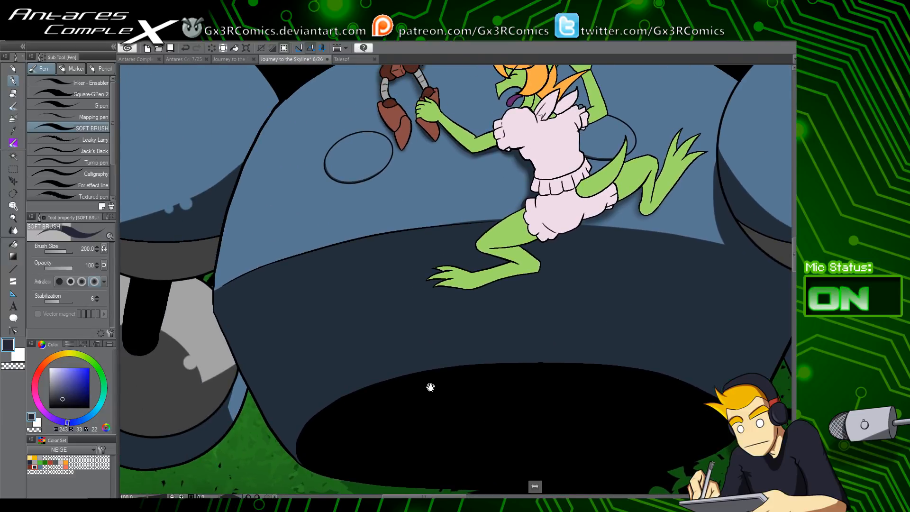
drag(317, 226, 341, 268)
key(w)
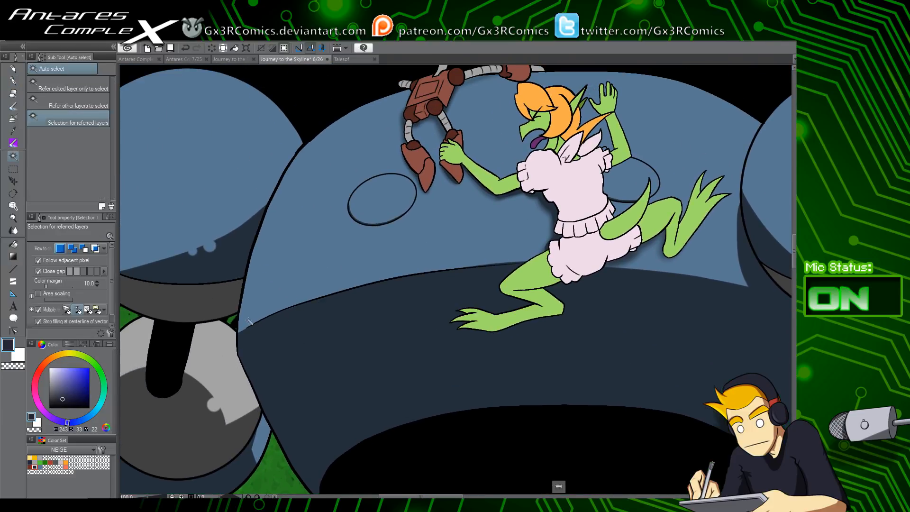
click(255, 280)
key(p)
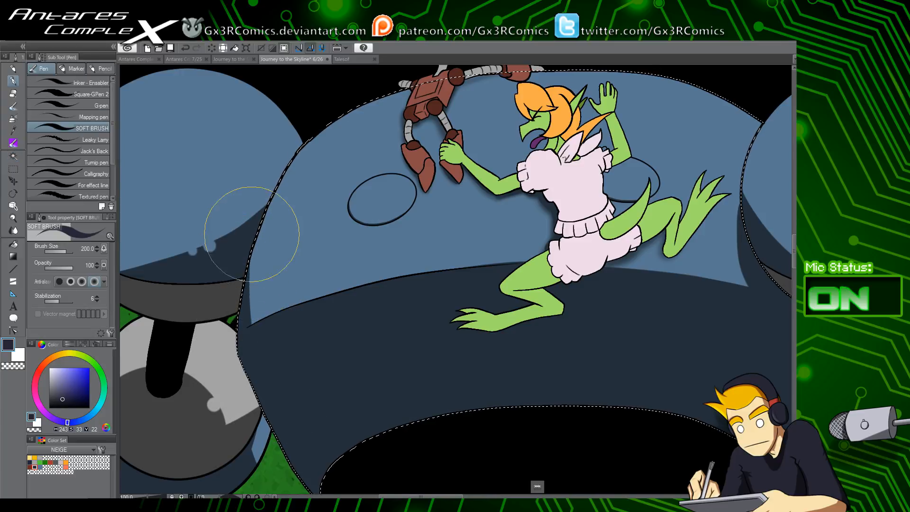
Deselect the body and erase small round notches into the shadow edges of the right shoulder sphere, its grey rim and the joint below
drag(505, 287, 335, 348)
drag(621, 340, 421, 339)
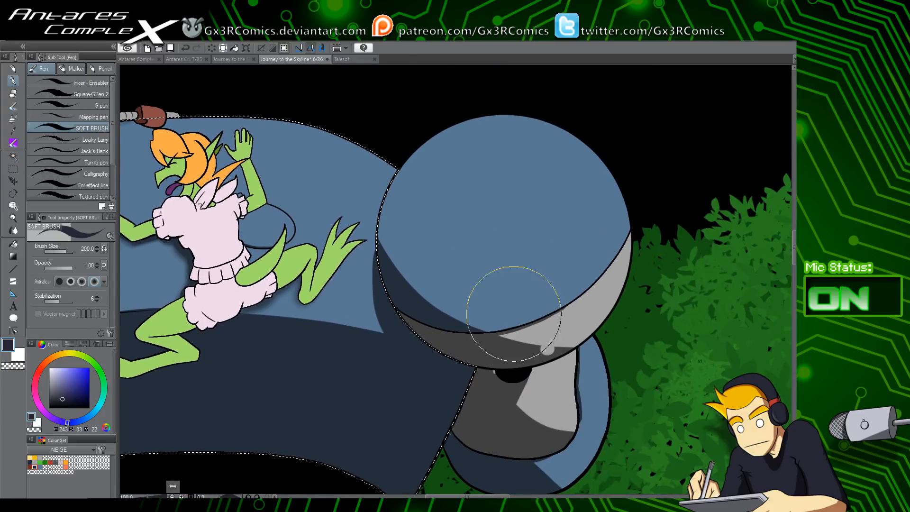
key(ctrl+d)
key(c)
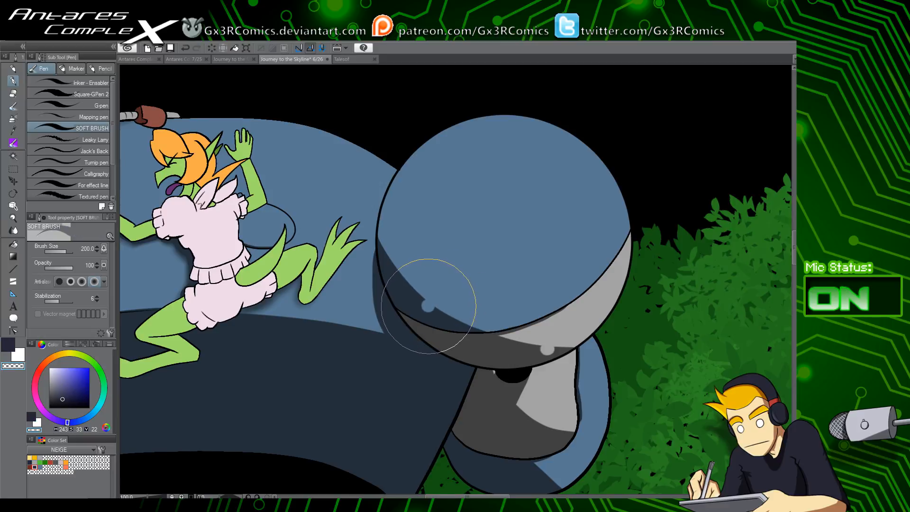
drag(547, 350, 475, 257)
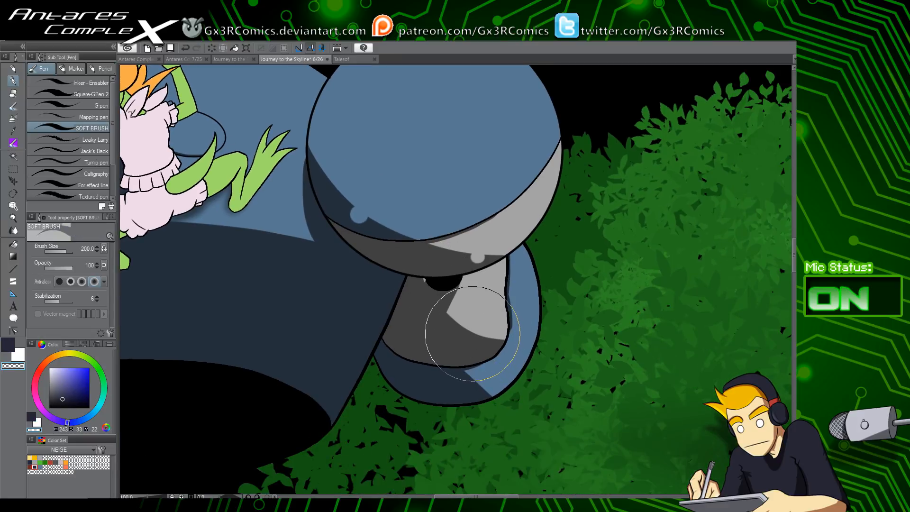
click(470, 333)
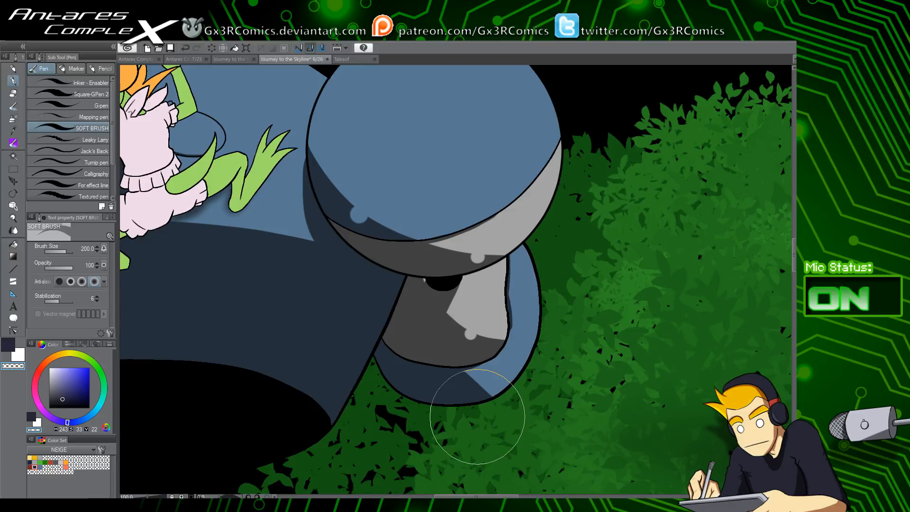
Select the blue section of the robot's right leg and widen the shadow down its inner side
scroll(412, 259, down, 1)
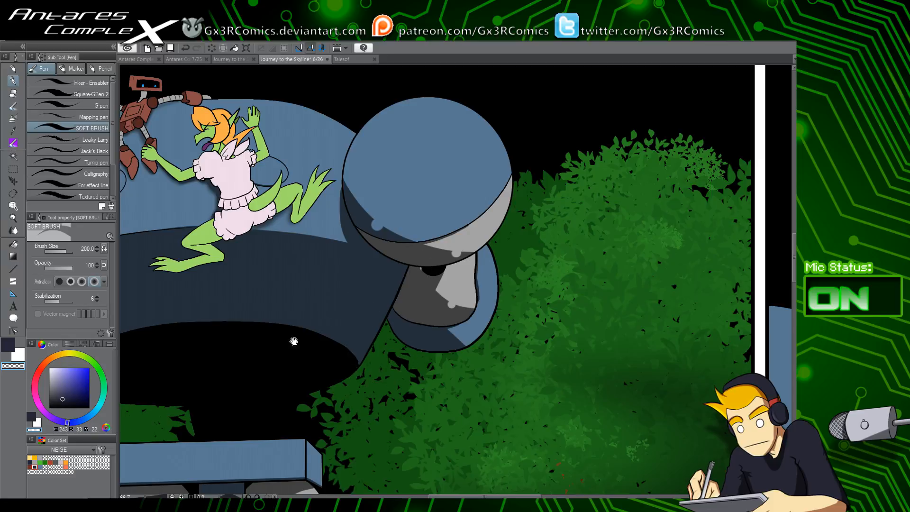
drag(294, 341, 421, 237)
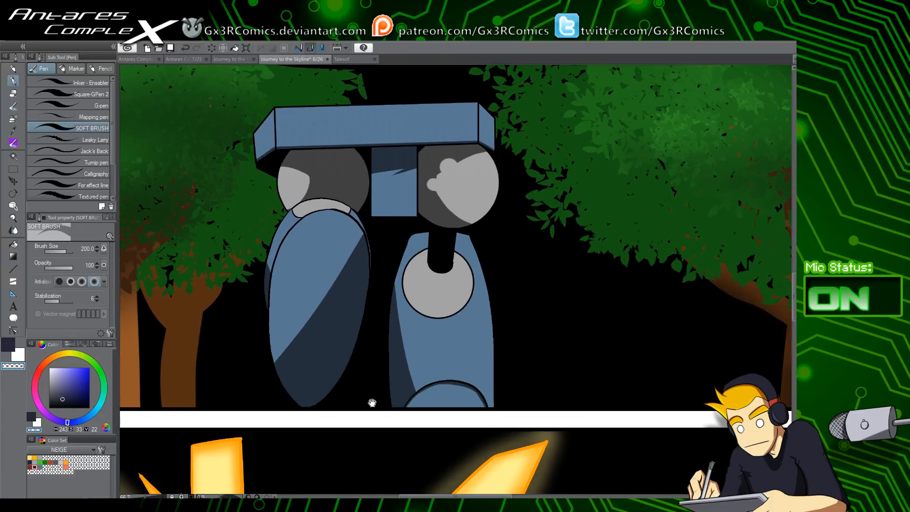
key(w)
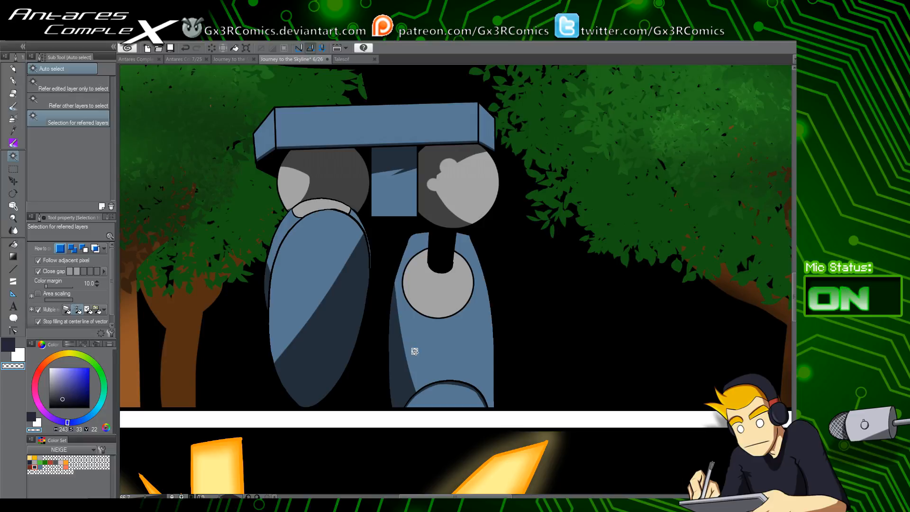
click(415, 351)
key(p)
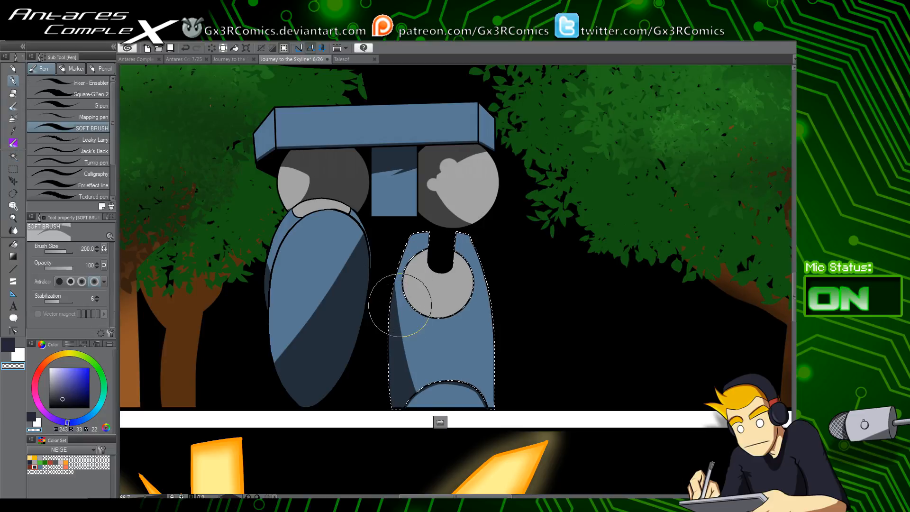
key(x)
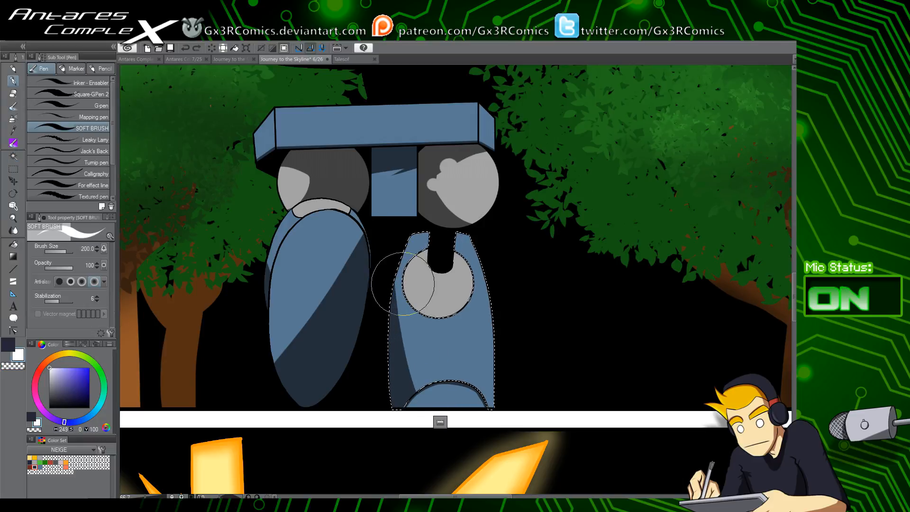
key(x)
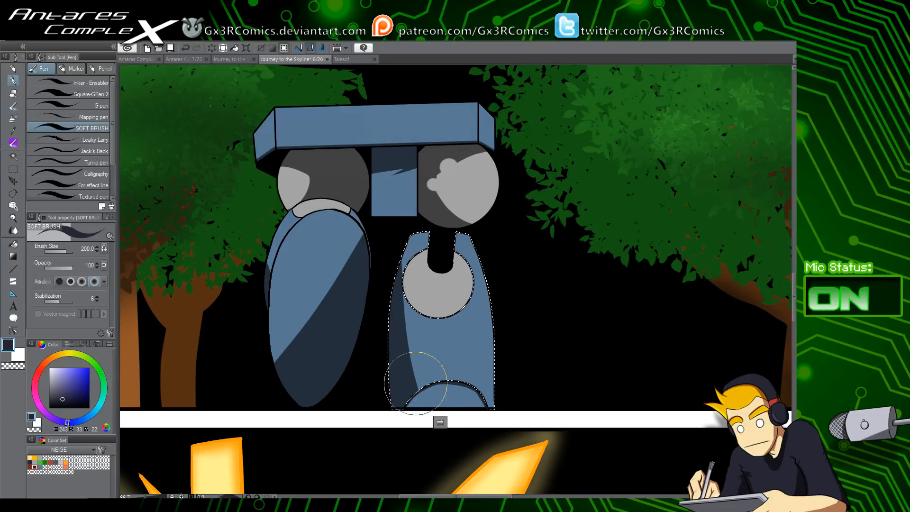
drag(401, 251, 423, 393)
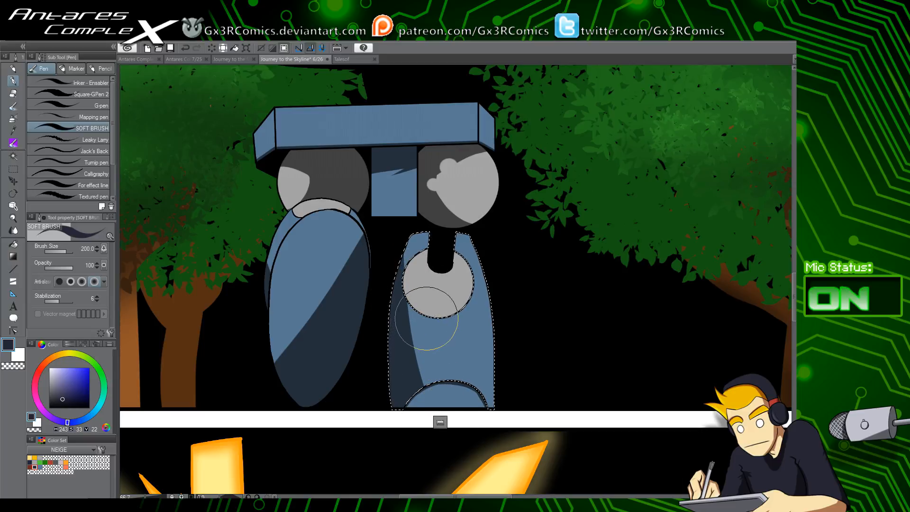
Select the grey ball joint on the right leg and paint a crescent shadow along its left and lower edges
scroll(426, 318, up, 1)
key(w)
click(434, 288)
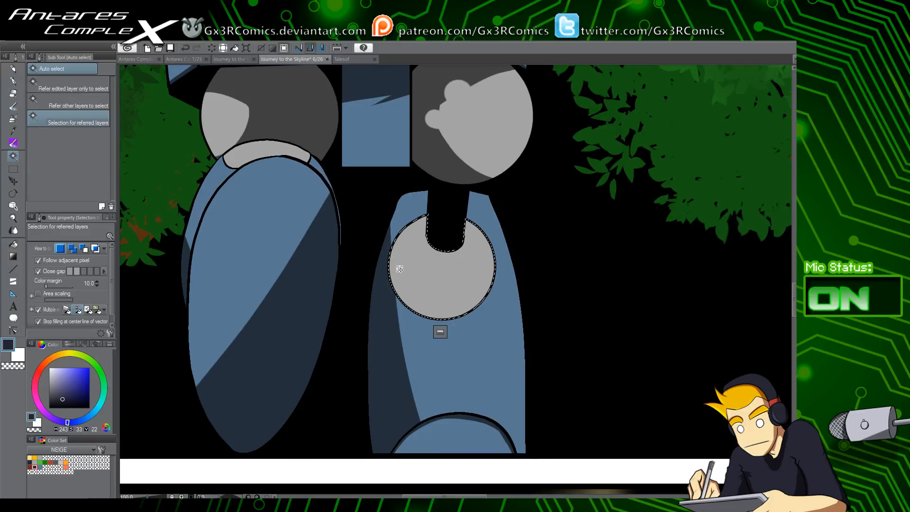
key(p)
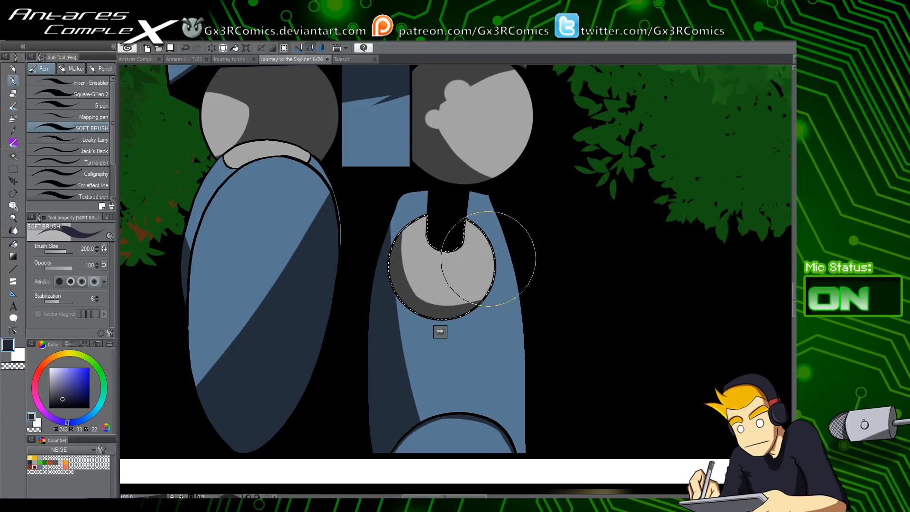
Reselect the right leg's blue section and paint a curved shadow around the ball joint's upper left edge, undoing stray strokes
key(w)
click(404, 225)
key(p)
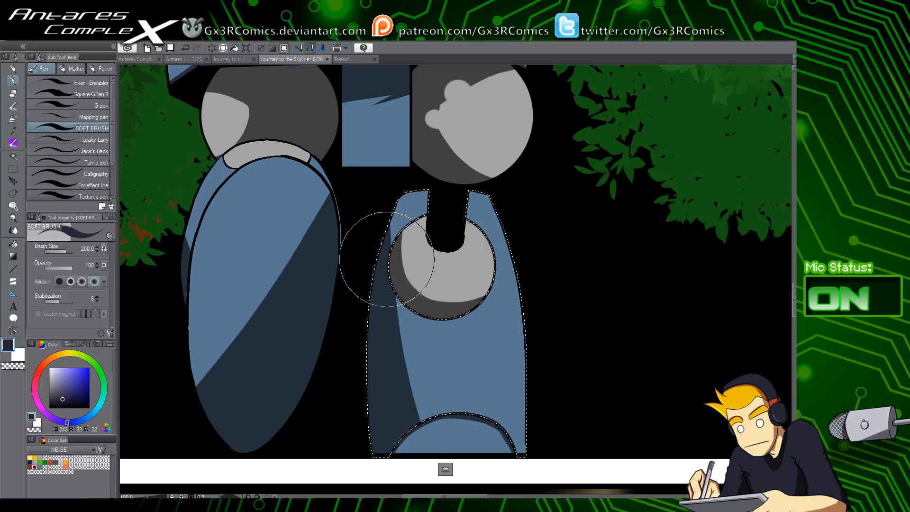
key(ctrl+z)
drag(423, 212, 430, 214)
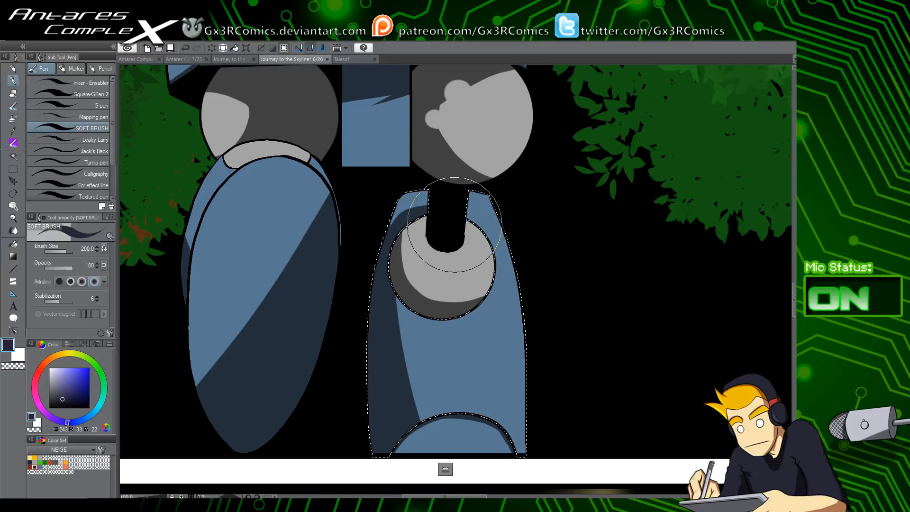
key(ctrl+z)
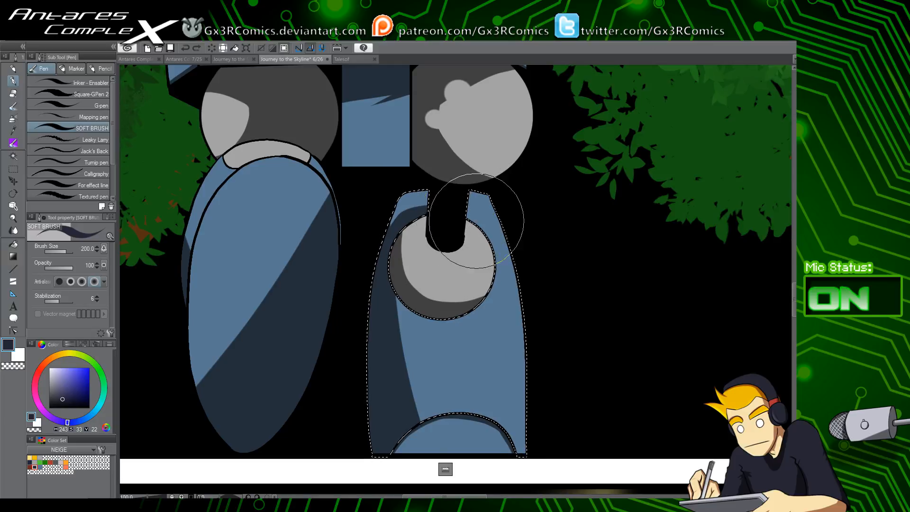
drag(465, 216, 492, 253)
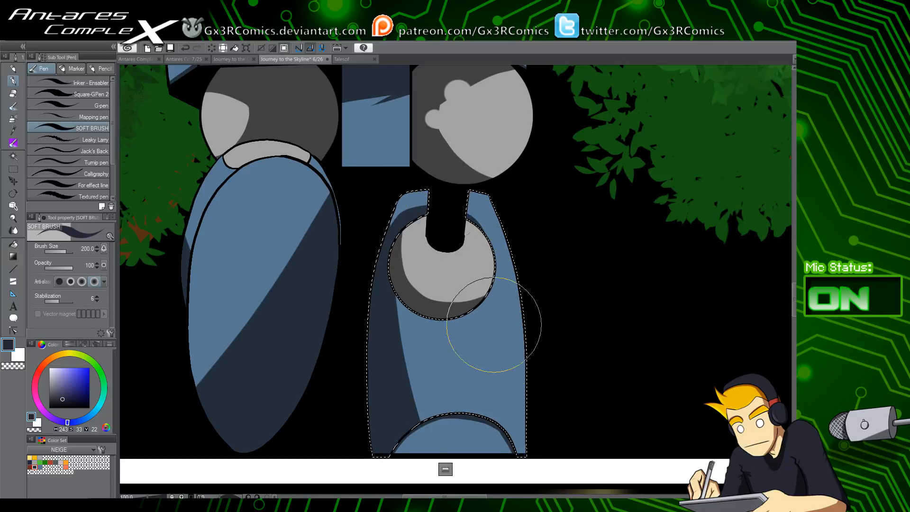
Select the rounded dome at the bottom of the robot's right leg and paint a shadow stroke over its left part
key(space)
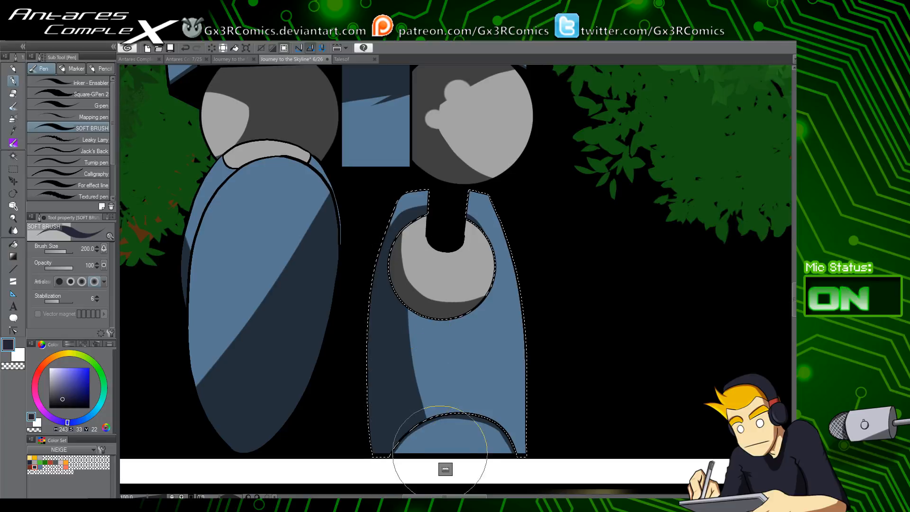
key(w)
click(434, 416)
key(p)
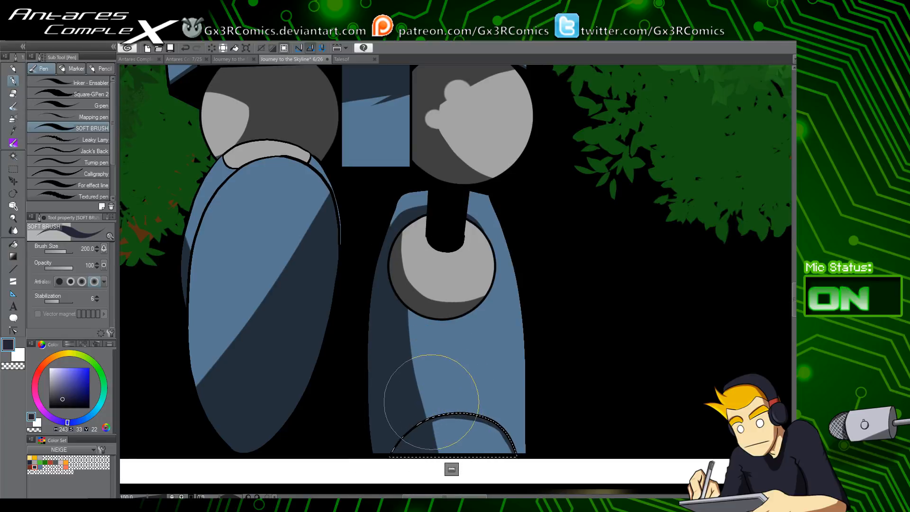
drag(434, 420, 447, 453)
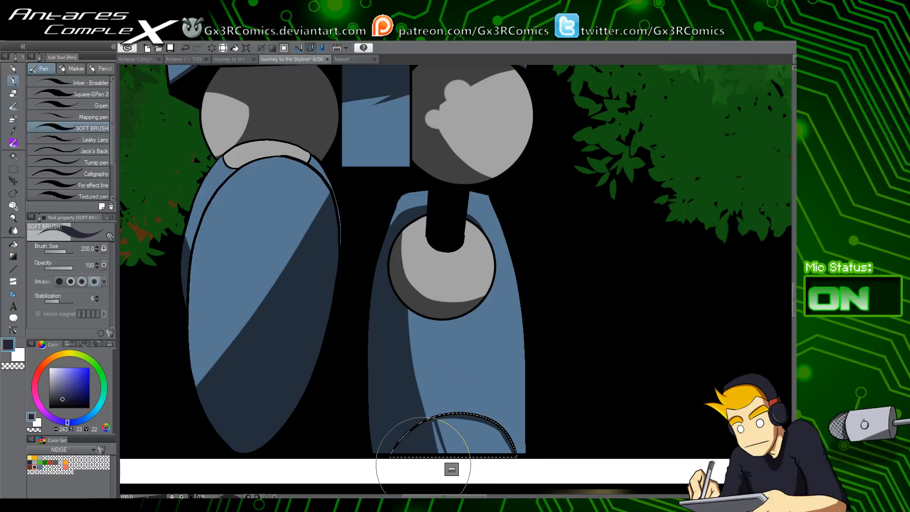
Select the left leg's large blue section, clear its diagonal shadow and set the Soft Brush size to 400
key(space)
drag(394, 346, 416, 419)
drag(360, 356, 381, 331)
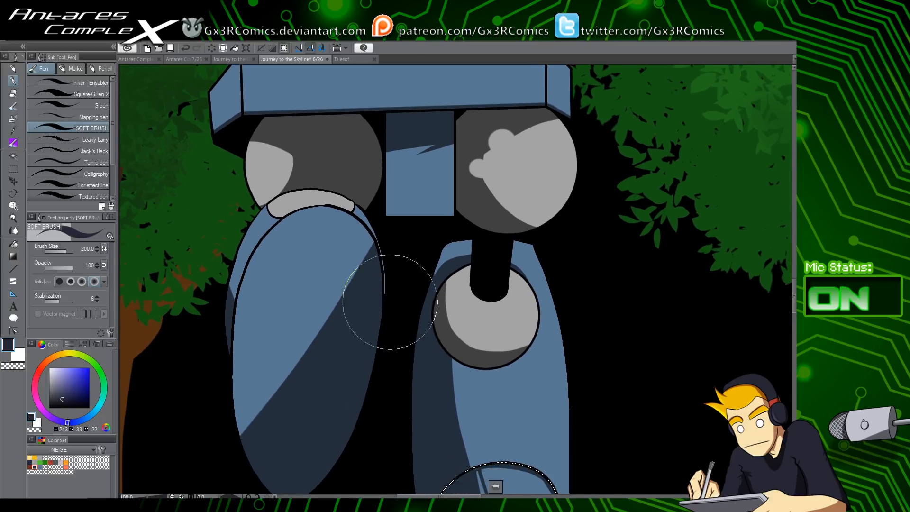
key(w)
click(357, 330)
key(Delete)
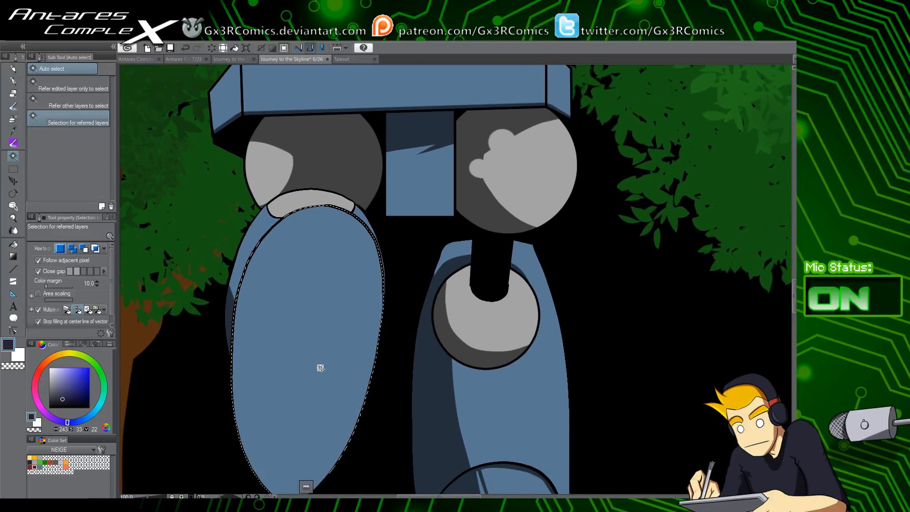
key(p)
key(space)
drag(283, 348, 276, 280)
key(bracketright)
key(bracketright)
key(bracketright)
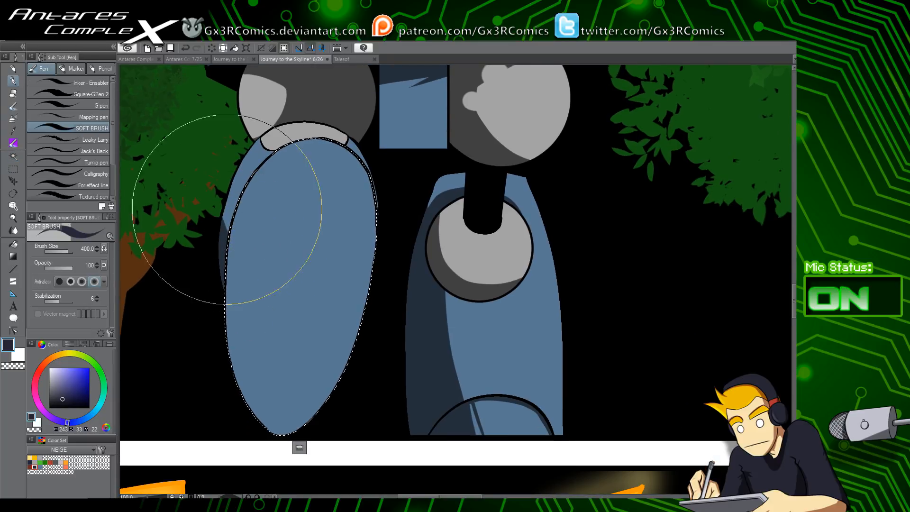
Paint a curved shadow down the left leg section's left and lower edges and erase a small round notch into it
drag(230, 214, 294, 366)
mouse_move(236, 186)
mouse_down()
mouse_move(232, 268)
mouse_move(363, 399)
mouse_up()
mouse_move(252, 163)
mouse_down()
mouse_move(246, 329)
mouse_move(350, 400)
mouse_up()
key(space)
mouse_move(281, 227)
mouse_down()
mouse_move(312, 378)
mouse_move(304, 296)
mouse_up()
key(c)
drag(286, 388, 268, 392)
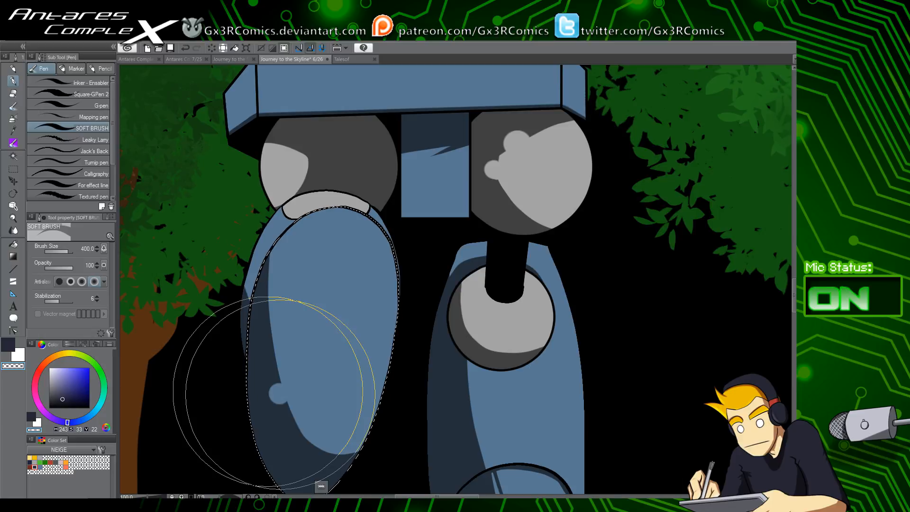
Shade a thin strip along the bottom of the central hip block and the left end of the grey rim above the left leg
drag(450, 199, 408, 346)
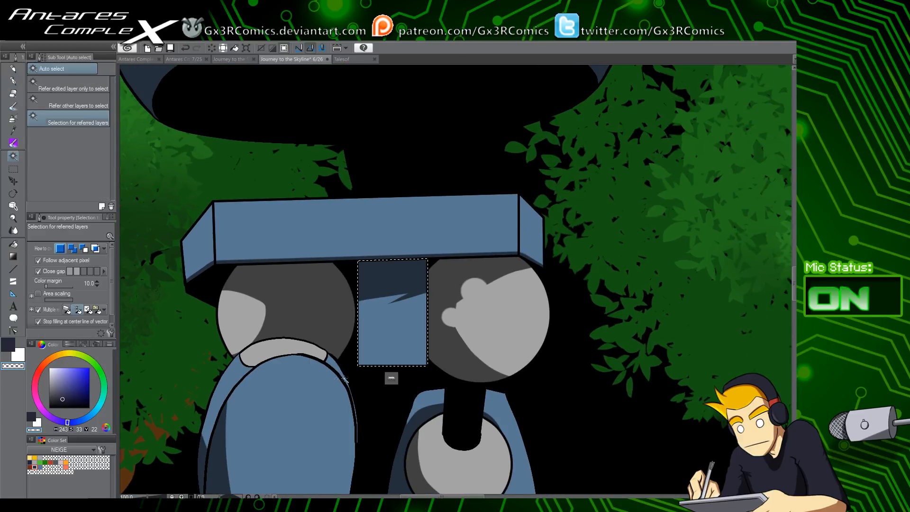
key(p)
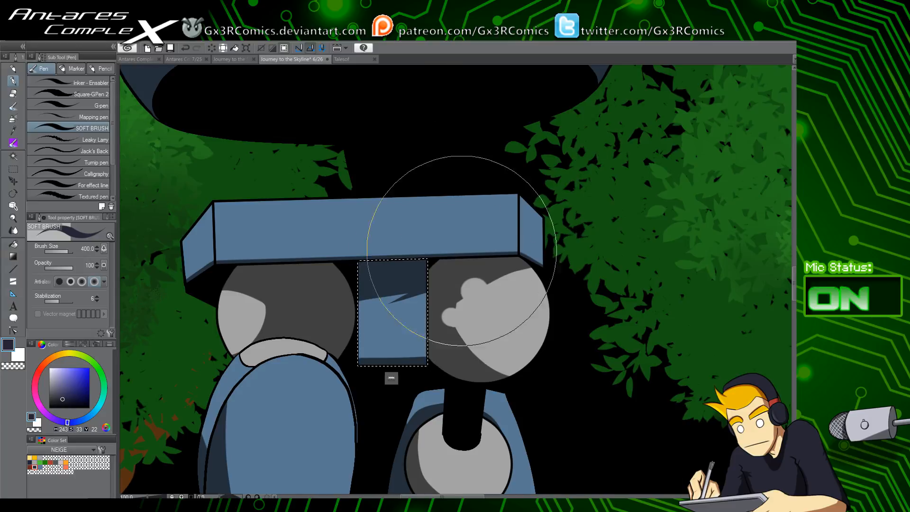
key(w)
click(254, 356)
key(p)
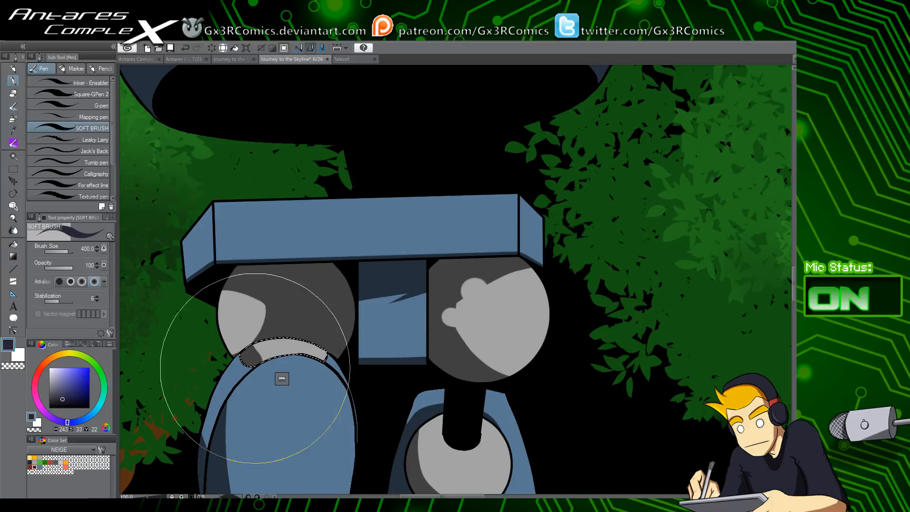
Select the left hip ball, cover its light area with shadow and erase a round highlight right of its centre
key(w)
shift+click(243, 264)
key(p)
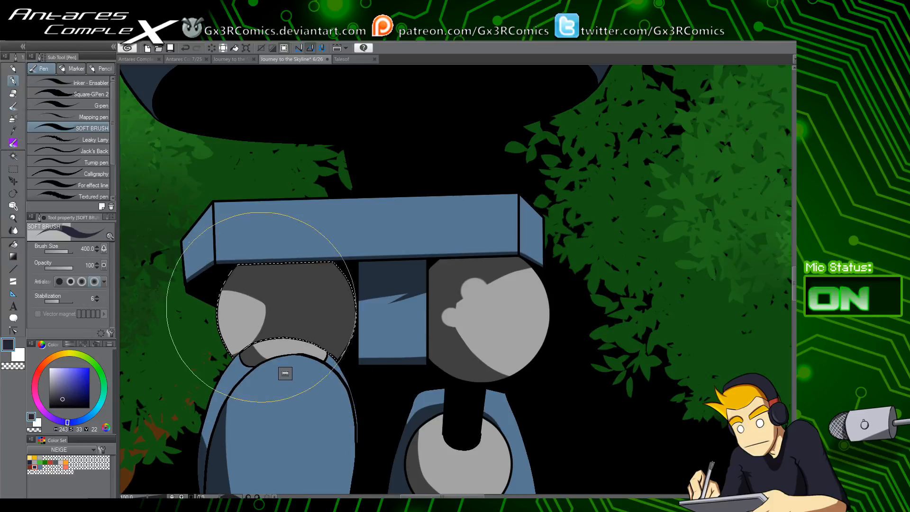
mouse_move(244, 325)
mouse_down()
mouse_move(255, 349)
mouse_move(232, 362)
mouse_move(308, 290)
mouse_move(313, 308)
mouse_up()
click(310, 307)
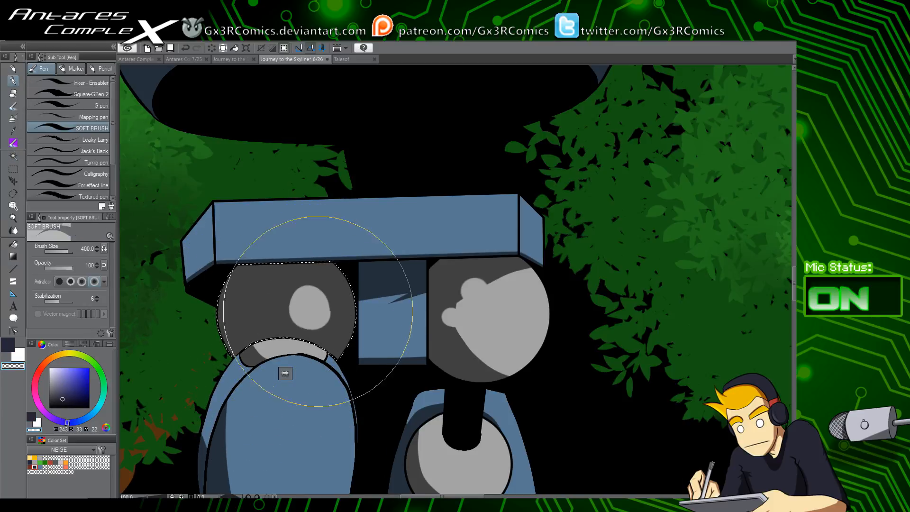
click(311, 315)
click(308, 316)
Erase a small round highlight at the lower left of the left hip ball's main highlight, undoing a stray dark dab
key(c)
click(288, 321)
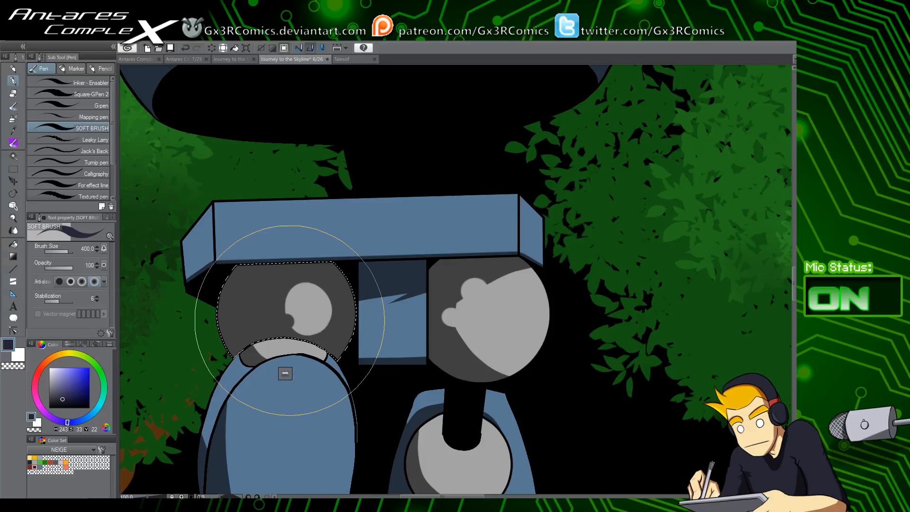
key(ctrl+z)
key(c)
click(285, 322)
key(space)
drag(446, 335, 385, 302)
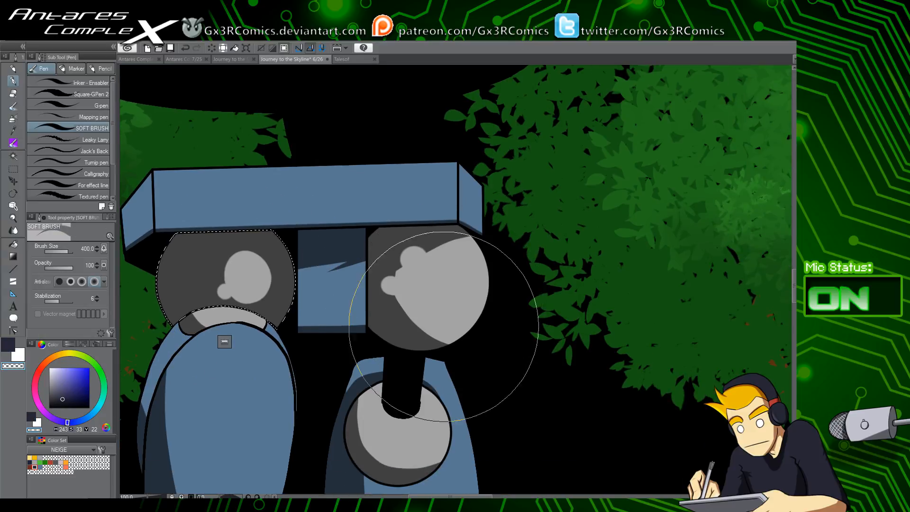
key(w)
click(401, 305)
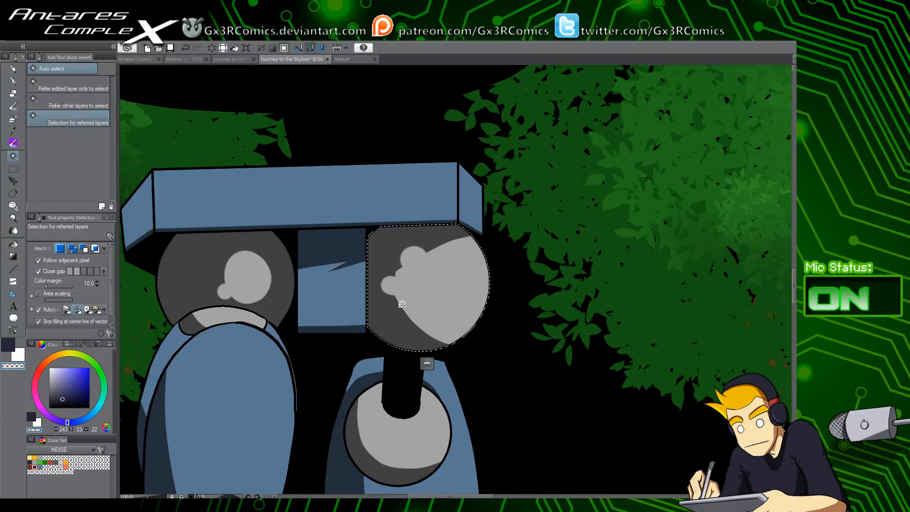
key(p)
drag(399, 306, 470, 345)
key(ctrl+z)
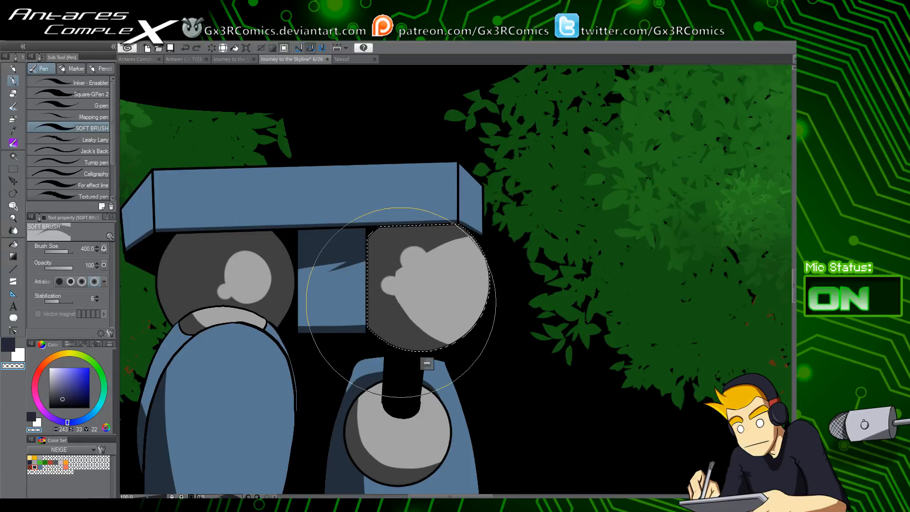
key(c)
mouse_move(402, 308)
mouse_down()
mouse_move(456, 349)
mouse_move(439, 336)
mouse_move(428, 221)
mouse_up()
key(space)
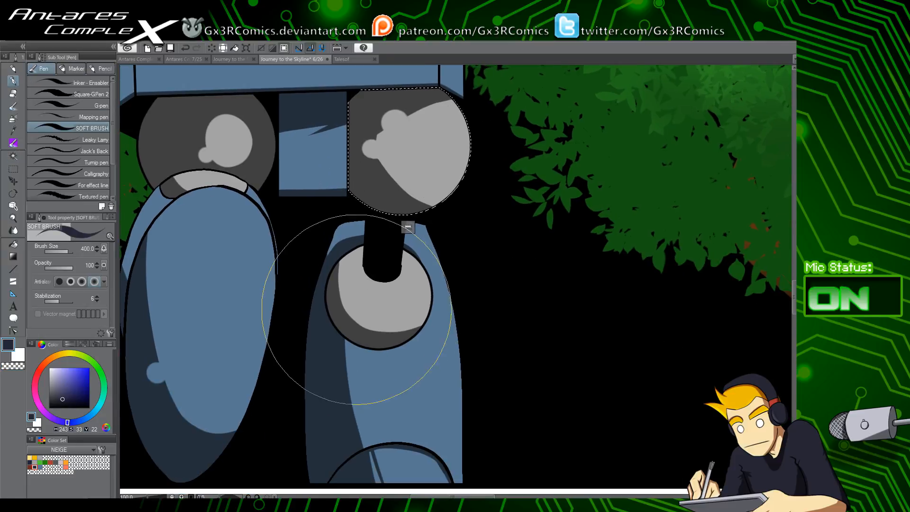
key(ctrl+d)
Select the grey ball joint on the right leg and paint a diagonal shadow below the black rod, redoing the first stroke
key(space)
drag(381, 296, 373, 324)
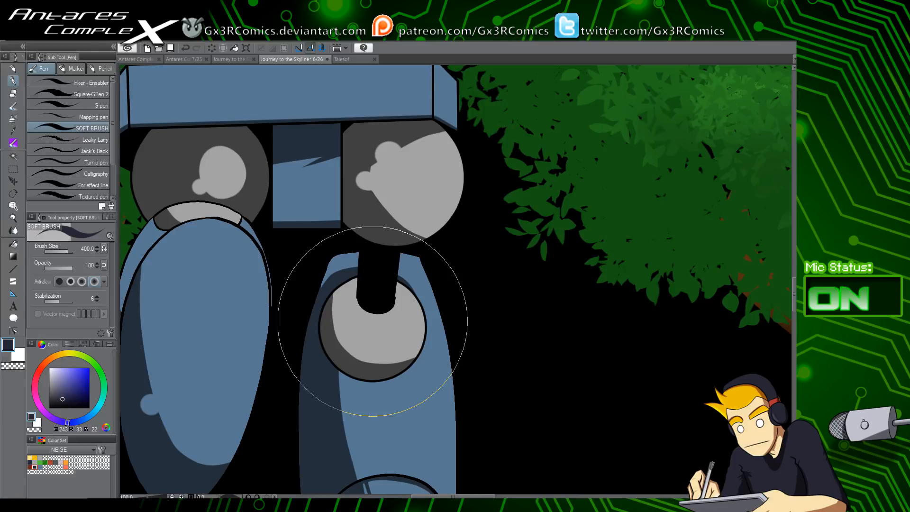
key(w)
click(370, 321)
key(p)
drag(373, 321, 336, 332)
key(ctrl+z)
drag(370, 306, 342, 369)
key(space)
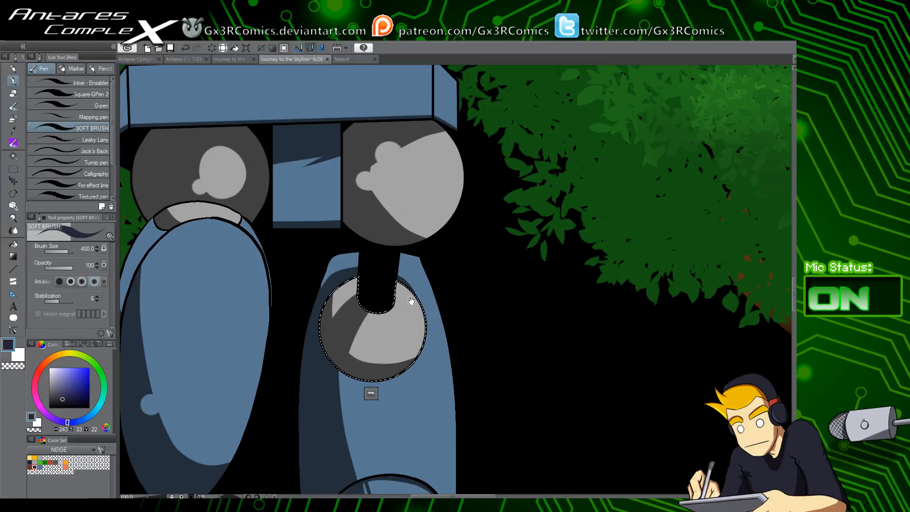
Review the shading on the robot's shoulder, arm joint and body
drag(411, 301, 417, 271)
drag(397, 240, 382, 469)
drag(393, 317, 386, 488)
drag(446, 192, 398, 361)
drag(436, 336, 534, 265)
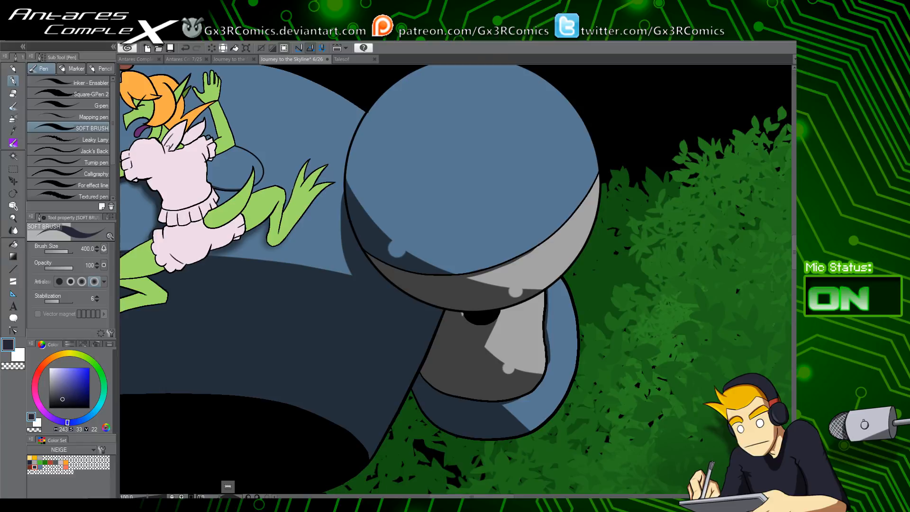
drag(464, 327, 406, 356)
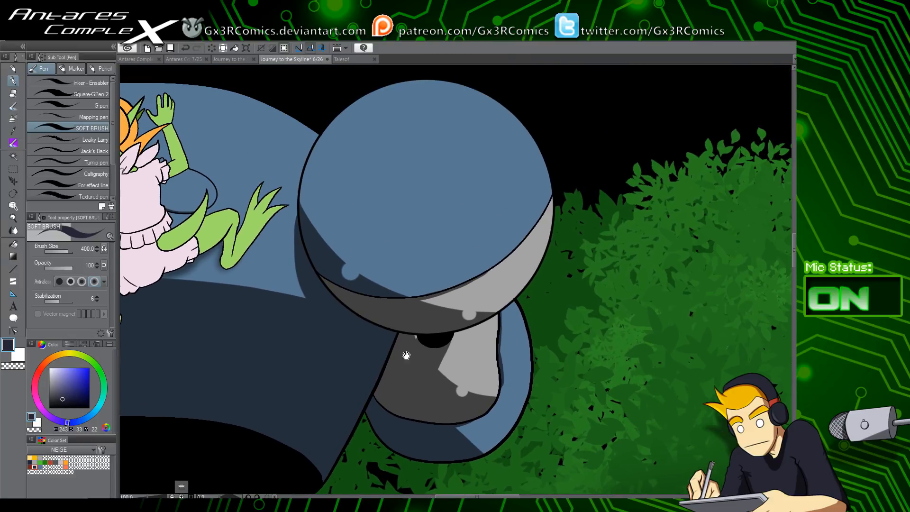
scroll(443, 385, down, 1)
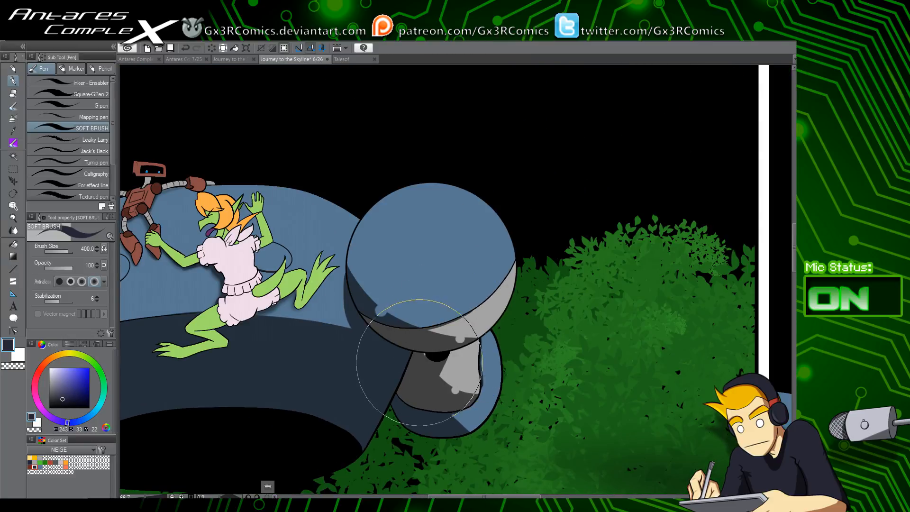
drag(432, 389, 424, 324)
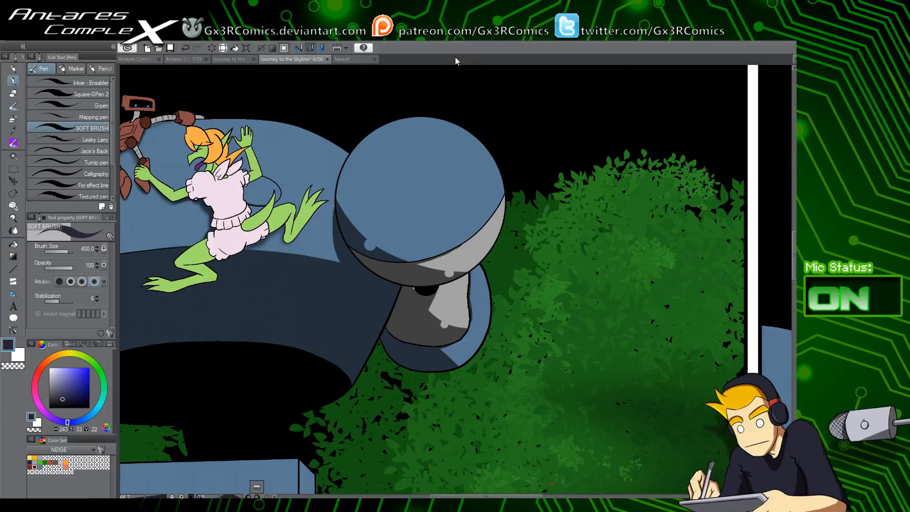
drag(310, 281, 429, 262)
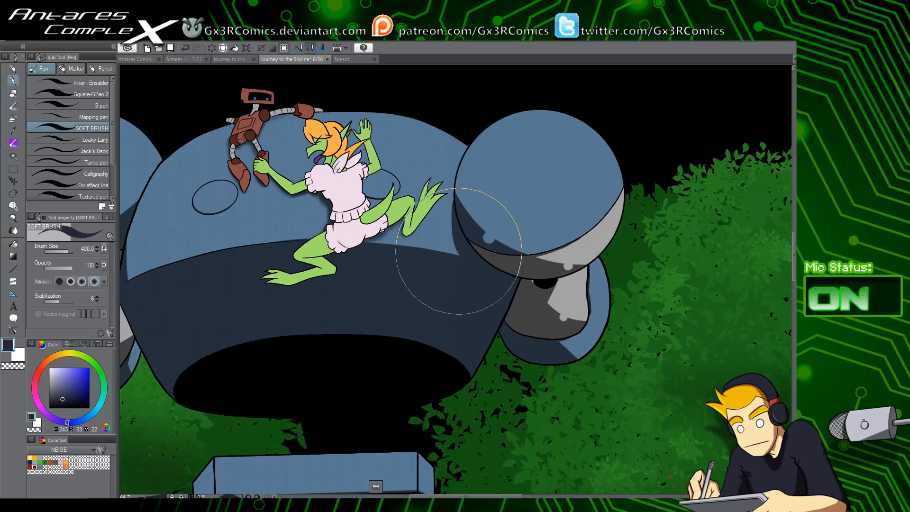
drag(356, 268, 447, 290)
drag(398, 377, 384, 198)
Select the left angled face of the robot's waist block, paint a shadow on it and deselect
key(w)
click(288, 290)
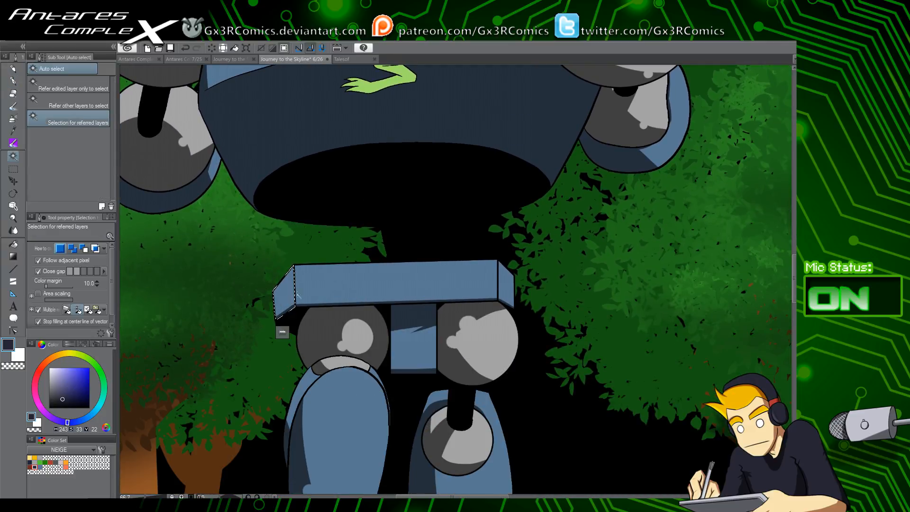
key(p)
mouse_move(268, 258)
mouse_down()
mouse_move(304, 359)
mouse_move(302, 348)
mouse_up()
drag(282, 275, 299, 318)
key(ctrl+d)
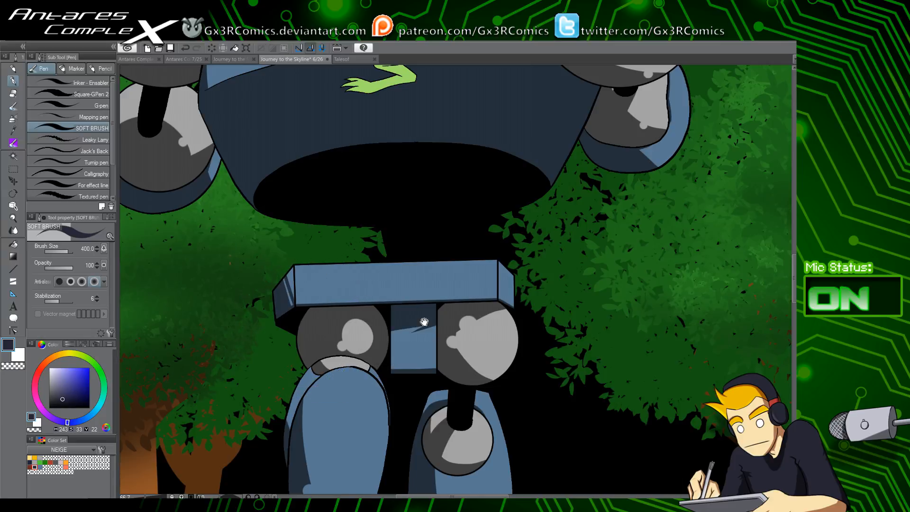
Select the cockpit frame's inner rim in the panel with the purple character, shade its top stretch and lower corner, and trim the shadow at the bend
drag(448, 412, 412, 331)
mouse_move(427, 382)
mouse_down()
mouse_move(420, 309)
mouse_move(422, 321)
mouse_move(402, 279)
mouse_move(391, 286)
mouse_move(426, 246)
mouse_up()
scroll(428, 291, down, 3)
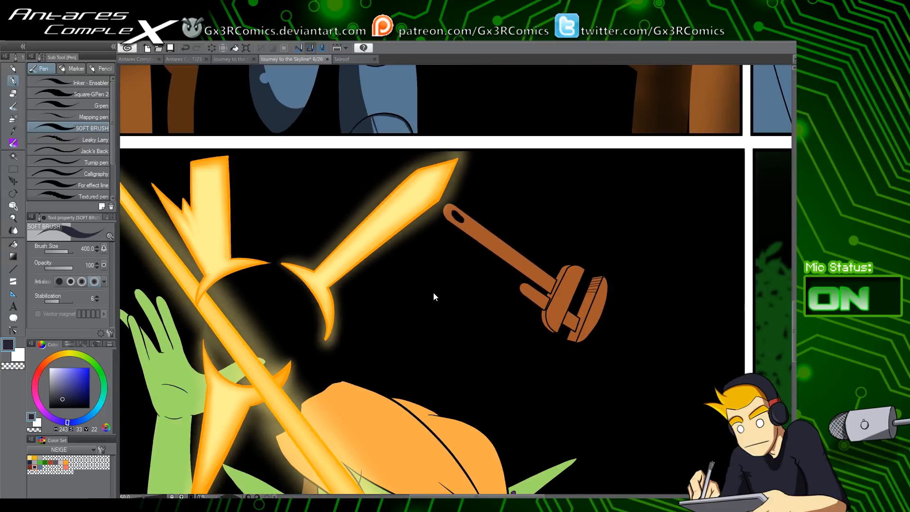
drag(598, 206, 379, 349)
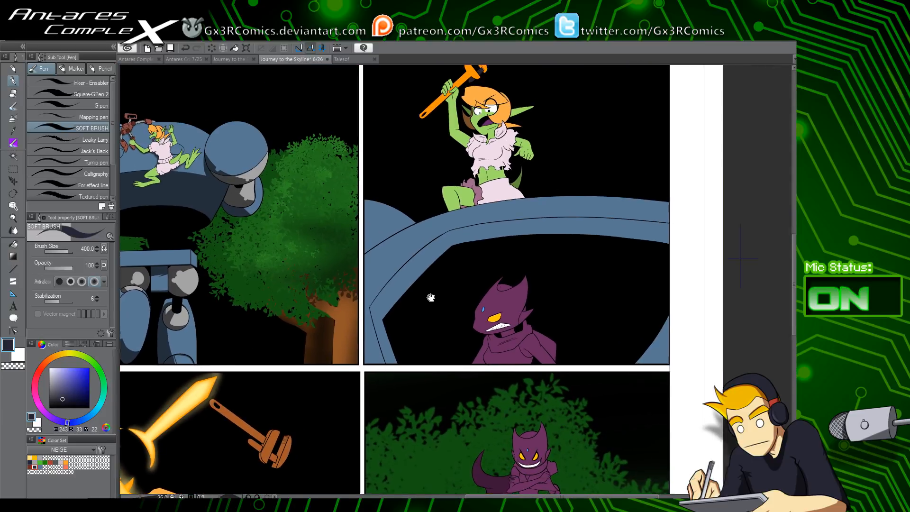
mouse_move(428, 298)
mouse_down()
mouse_move(399, 337)
mouse_move(431, 355)
mouse_up()
key(w)
click(408, 362)
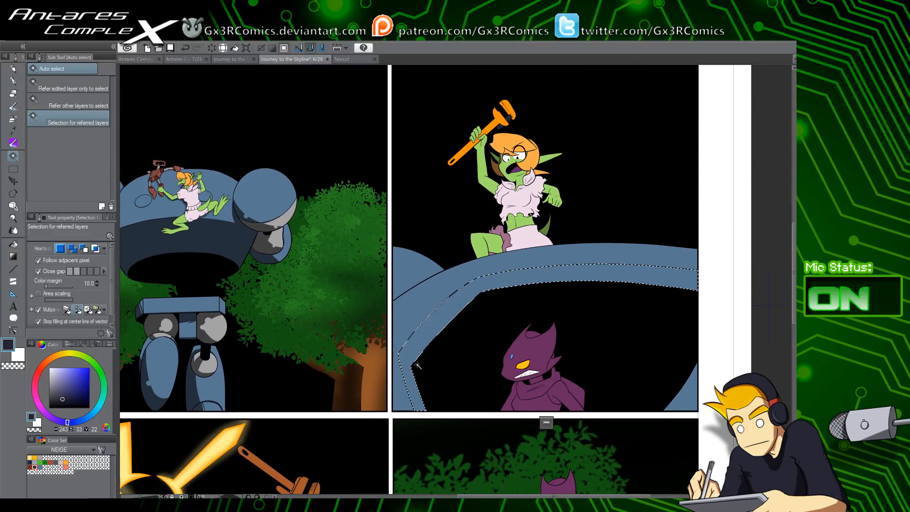
key(p)
drag(390, 344, 416, 372)
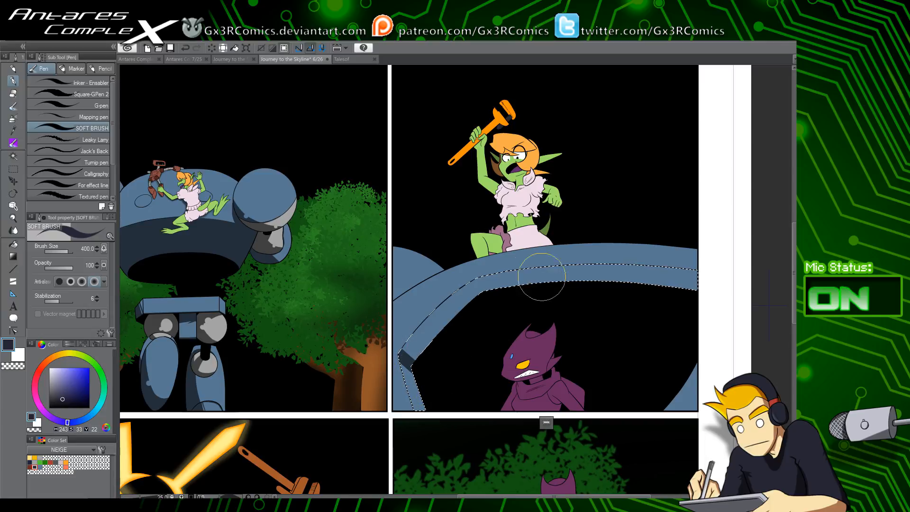
mouse_move(479, 289)
mouse_down()
mouse_move(509, 312)
mouse_move(535, 265)
mouse_move(561, 250)
mouse_move(593, 260)
mouse_move(623, 303)
mouse_move(642, 313)
mouse_move(666, 279)
mouse_up()
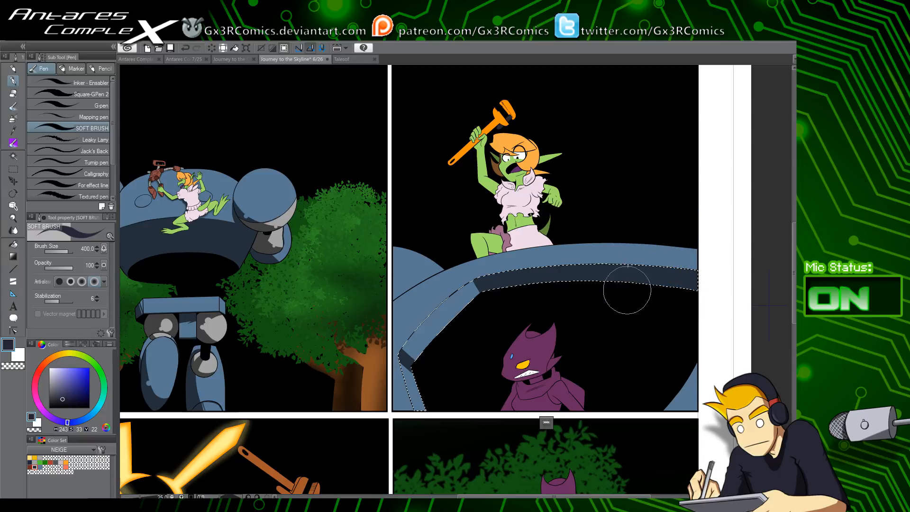
key(c)
mouse_move(477, 294)
mouse_down()
mouse_move(451, 272)
mouse_move(519, 311)
mouse_up()
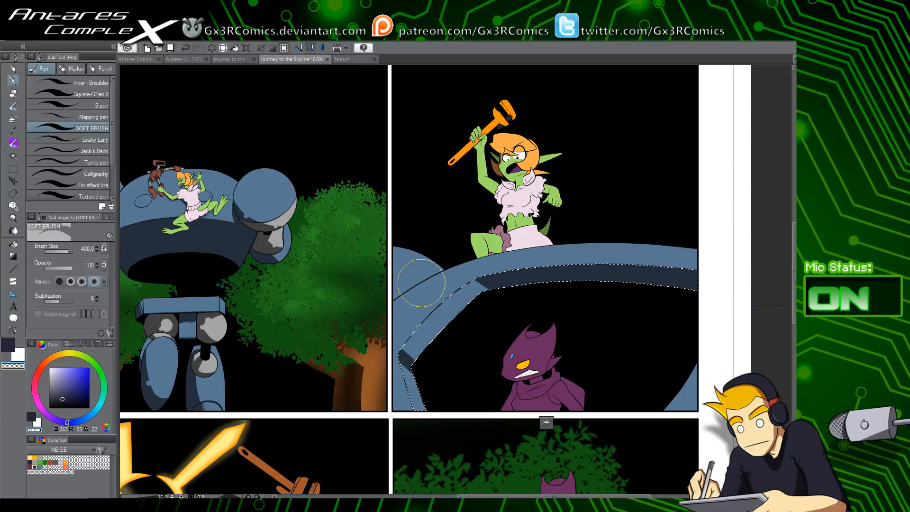
key(w)
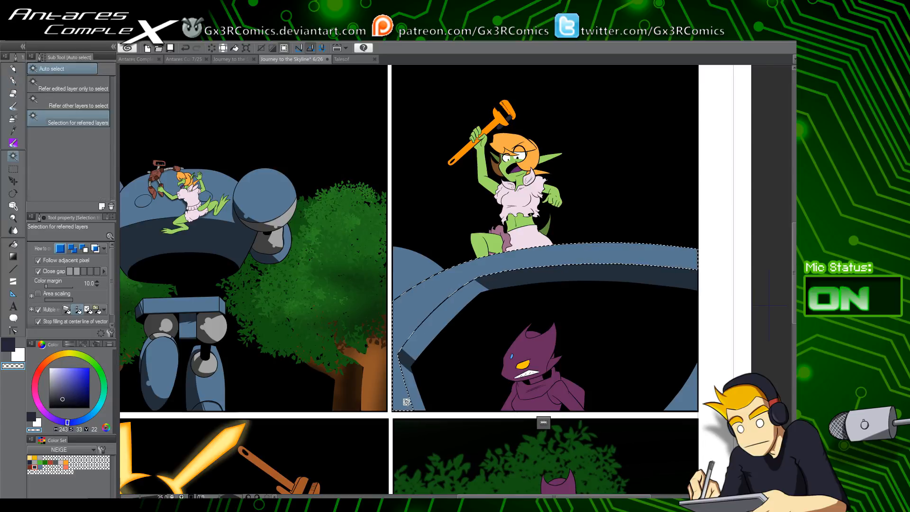
key(p)
key(c)
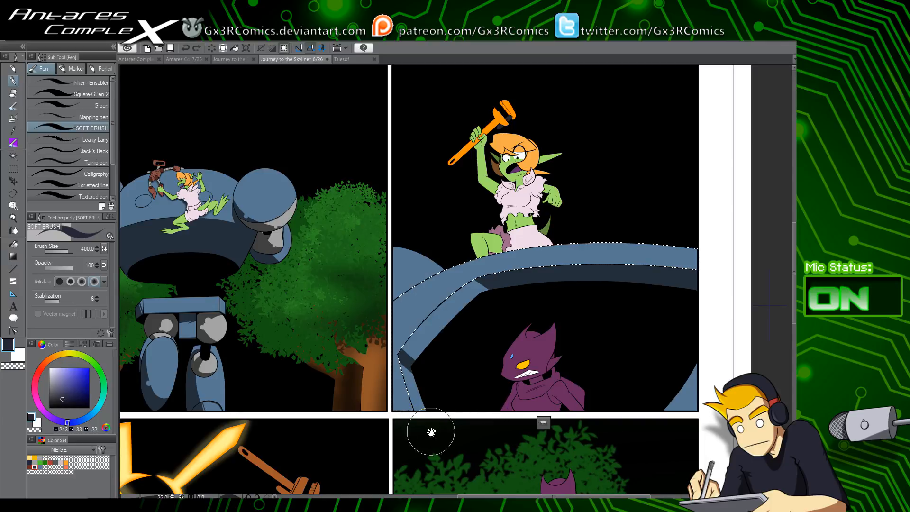
drag(431, 432, 465, 323)
key(w)
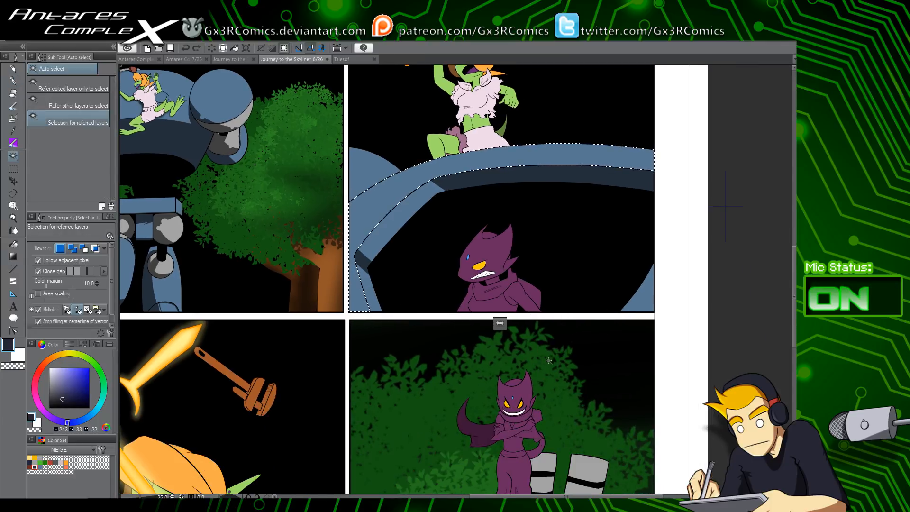
key(ctrl+d)
In the glowing beam panel, paint a shadow along the left end of the goblin girl's blouse ruffle seam, redoing strokes until one fits
drag(402, 412, 578, 265)
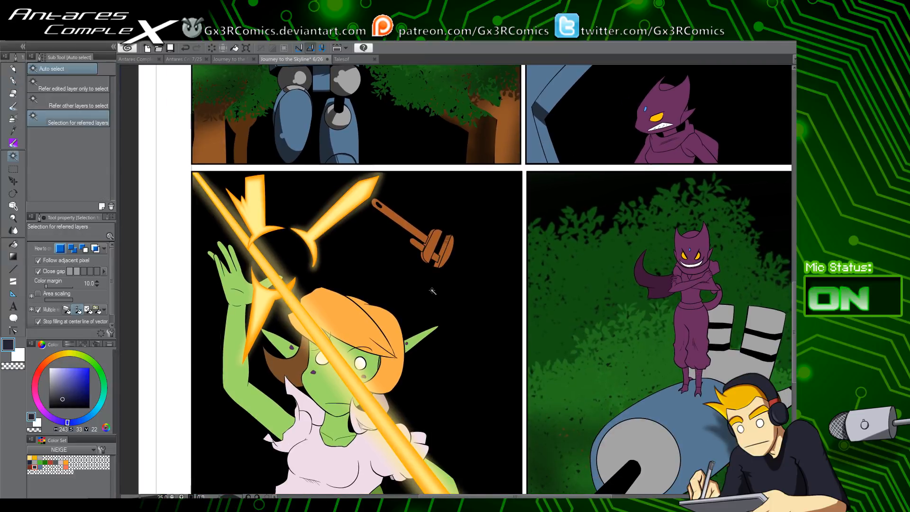
scroll(432, 290, up, 2)
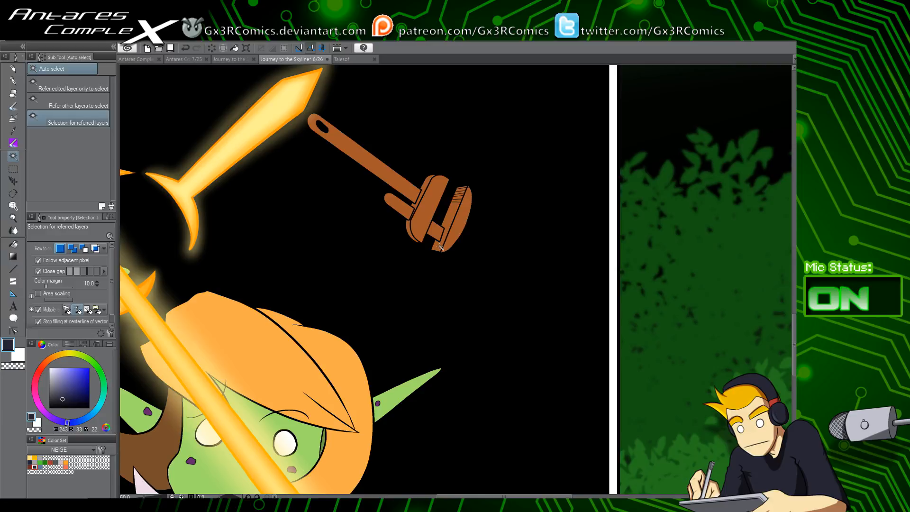
drag(325, 414, 433, 255)
drag(360, 402, 423, 243)
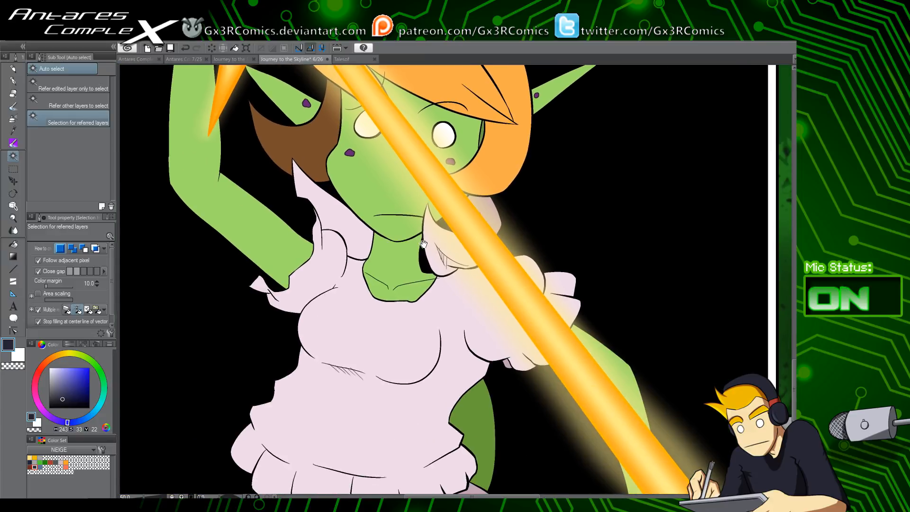
drag(388, 390, 403, 311)
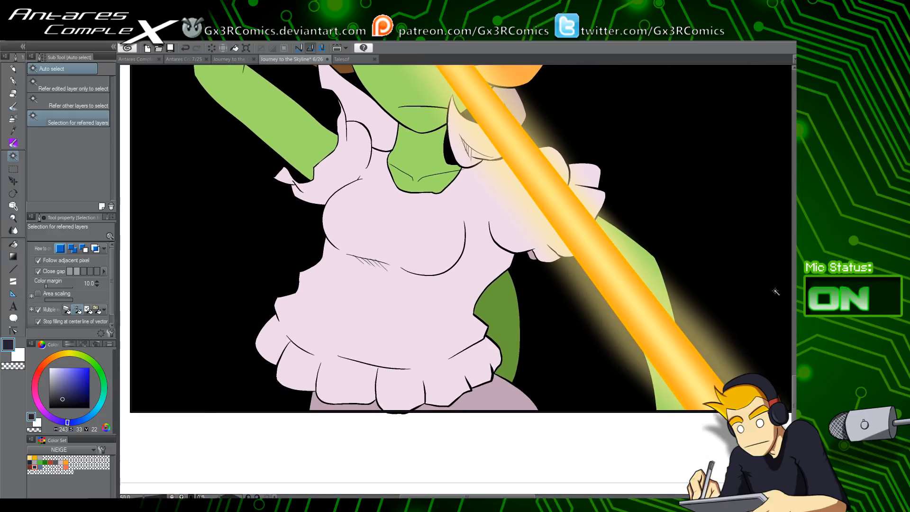
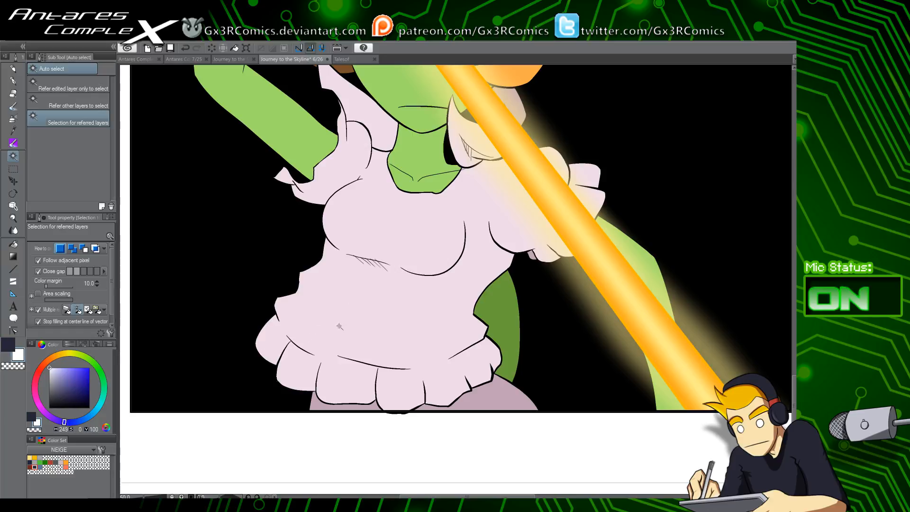
key(p)
drag(350, 290, 338, 270)
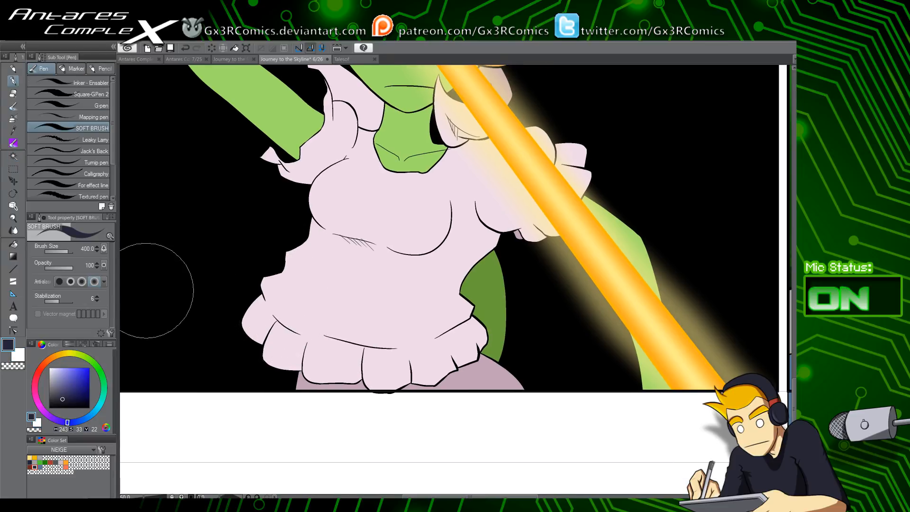
key(x)
drag(259, 285, 326, 353)
key(ctrl+z)
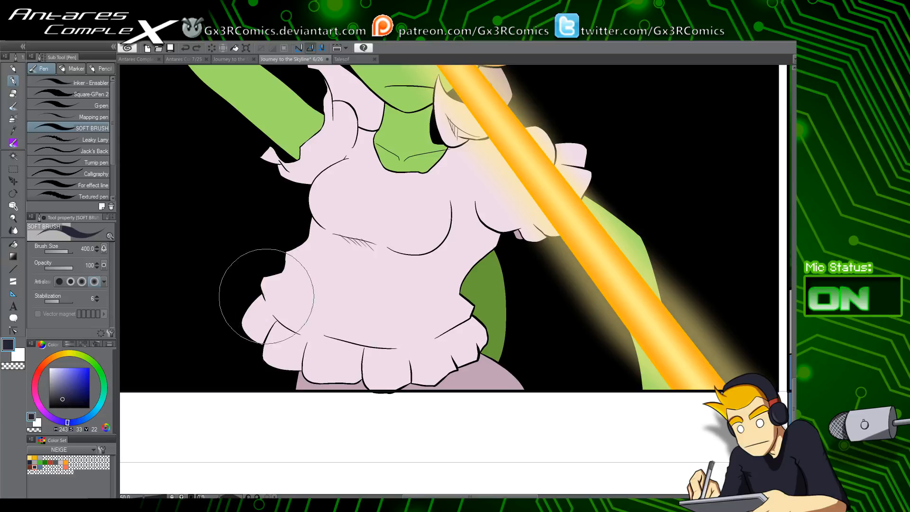
drag(260, 281, 289, 328)
key(ctrl+z)
drag(262, 277, 290, 327)
drag(268, 294, 300, 333)
key(ctrl+z)
drag(262, 288, 304, 336)
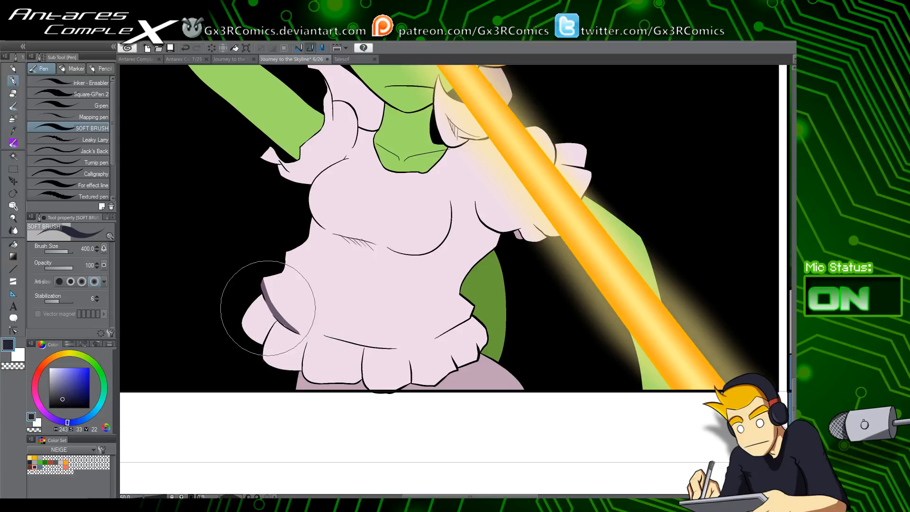
Redo the seam shadow as a longer stroke from the blouse's left edge toward the middle of the hem, undoing stray strokes
mouse_move(268, 307)
mouse_down()
mouse_move(307, 338)
mouse_move(294, 330)
mouse_move(372, 344)
mouse_move(284, 322)
mouse_up()
key(ctrl+z)
key(ctrl+z)
key(ctrl+z)
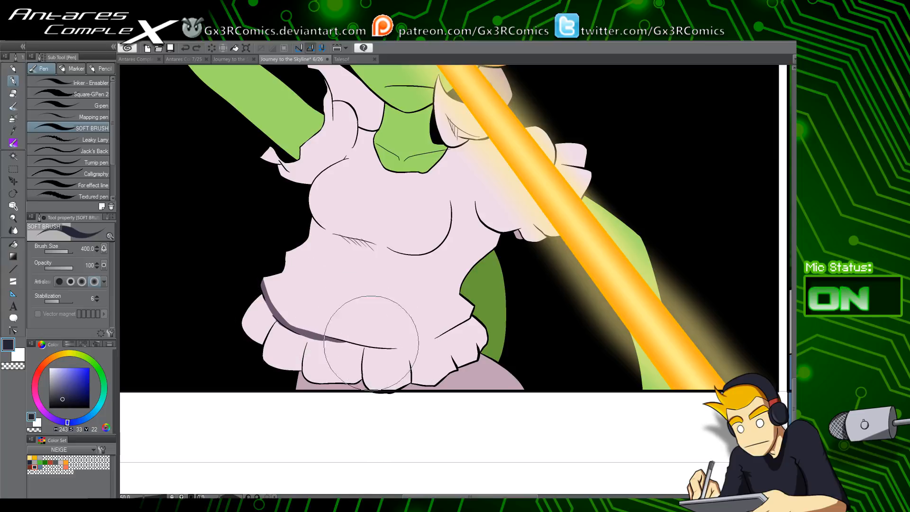
mouse_move(397, 350)
mouse_down()
mouse_move(304, 328)
mouse_move(290, 306)
mouse_move(312, 280)
mouse_up()
key(ctrl+z)
Shade both sides of the first fold in the blouse's ruffle and the outer edge of the leftmost ruffle
scroll(345, 338, up, 2)
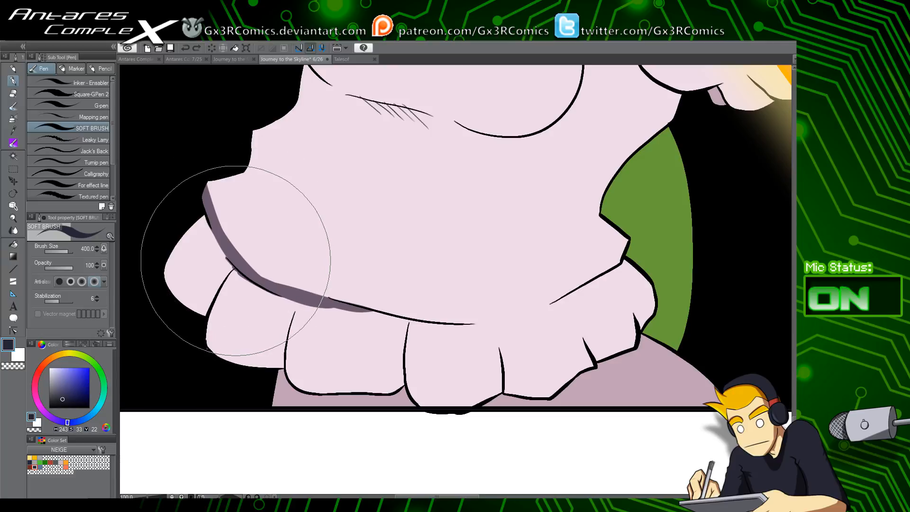
drag(234, 262, 203, 314)
drag(236, 264, 203, 341)
key(ctrl+z)
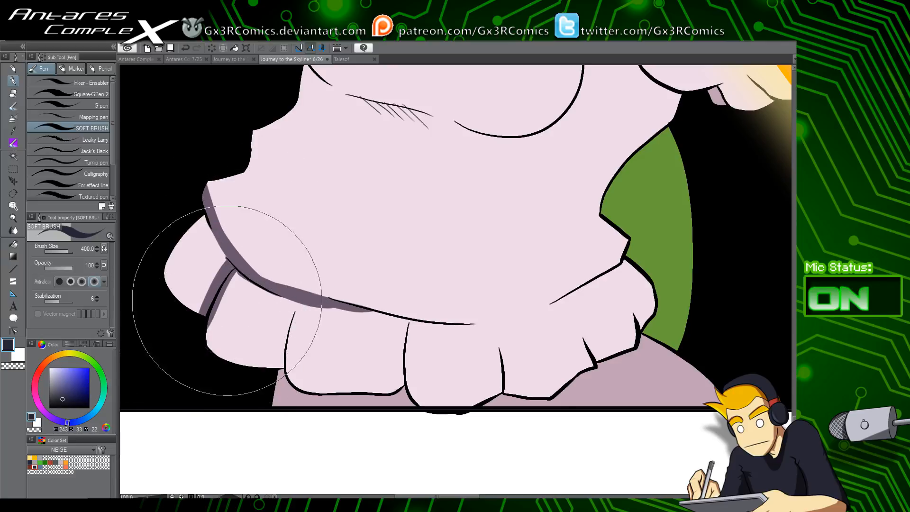
drag(239, 271, 199, 342)
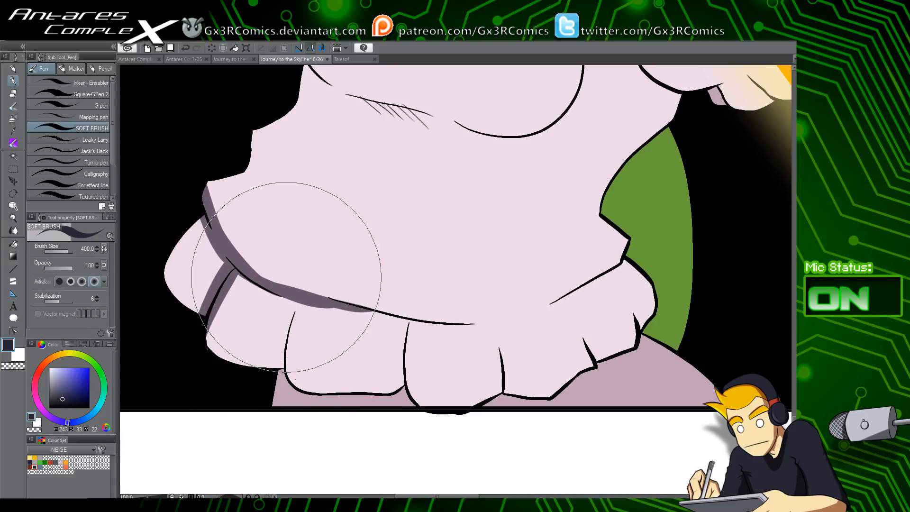
mouse_move(209, 219)
mouse_down()
mouse_move(150, 347)
mouse_move(190, 251)
mouse_move(169, 293)
mouse_up()
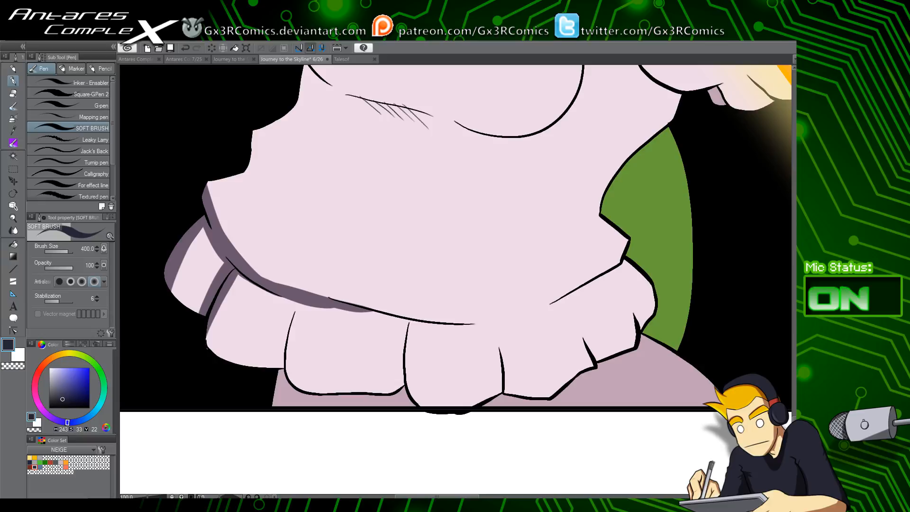
Select the blouse, shade both sides of the second ruffle fold and widen the shadows on the two leftmost ruffles
key(e)
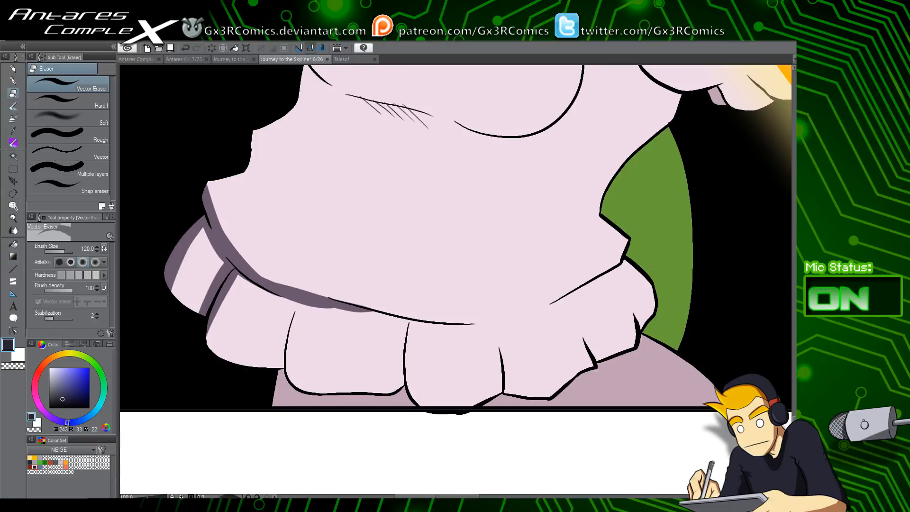
key(w)
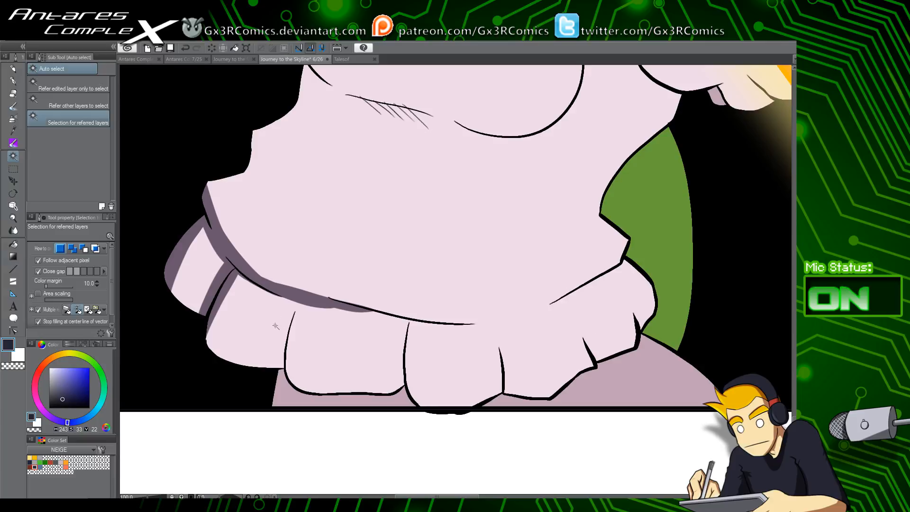
click(297, 290)
key(p)
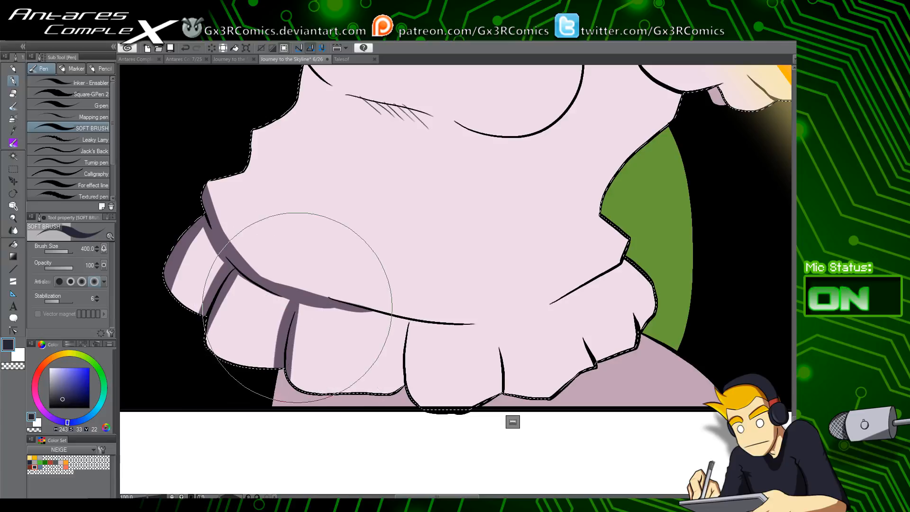
drag(297, 299, 279, 346)
drag(289, 291, 283, 396)
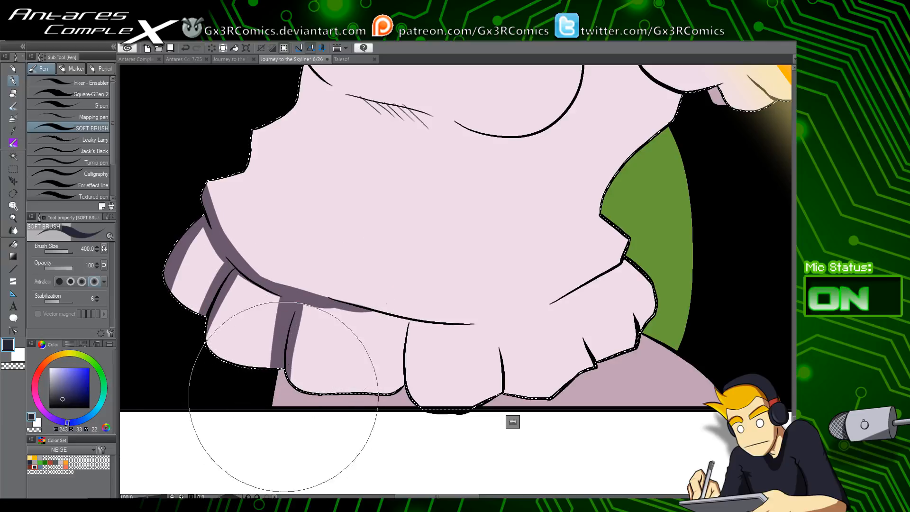
drag(305, 298, 296, 398)
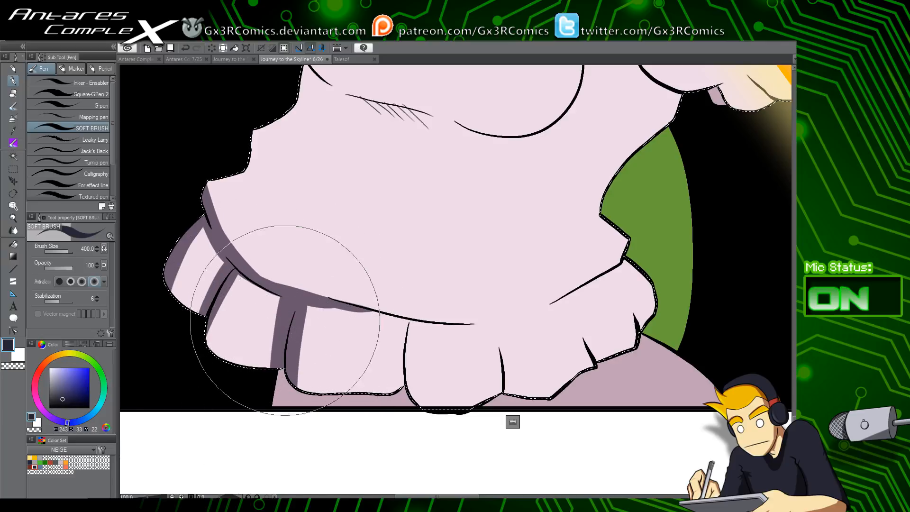
drag(282, 296, 276, 401)
drag(237, 273, 203, 392)
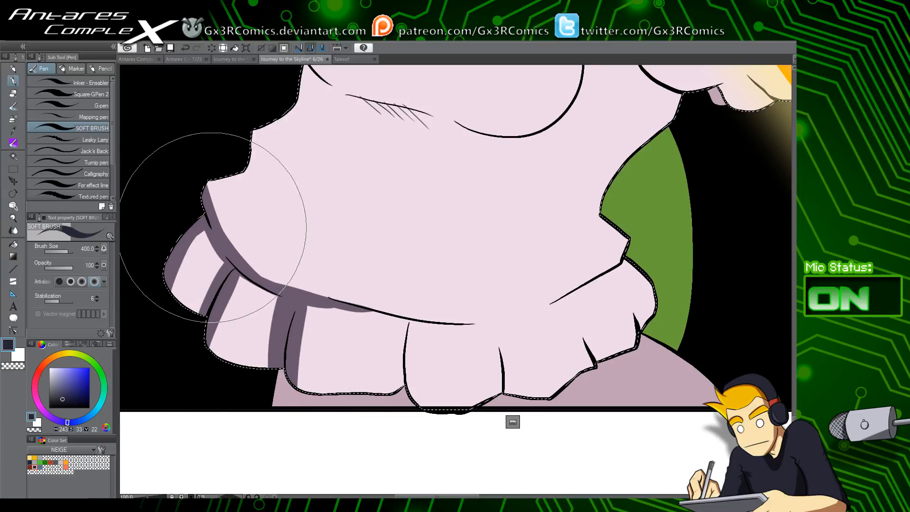
mouse_move(213, 228)
mouse_down()
mouse_move(170, 280)
mouse_move(194, 287)
mouse_up()
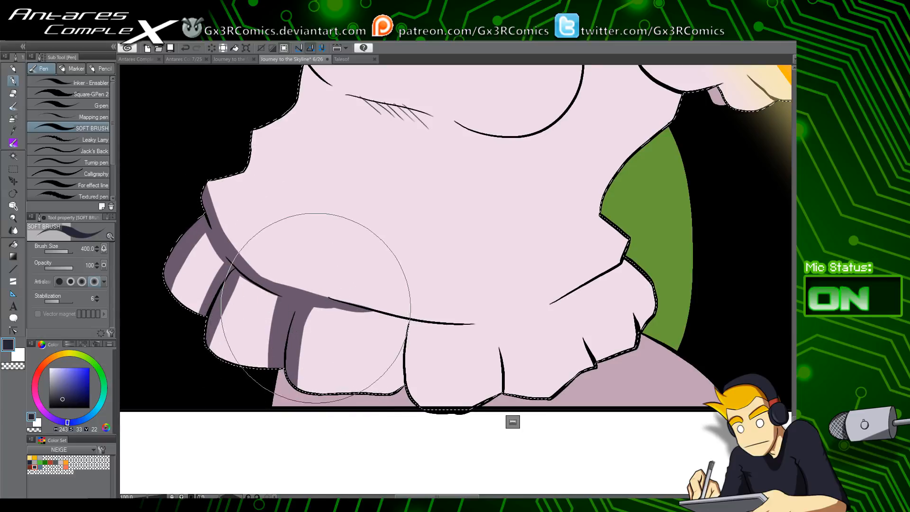
Extend the ruffle seam shadow across the middle of the blouse to just beyond the end of the seam line
drag(410, 351, 373, 327)
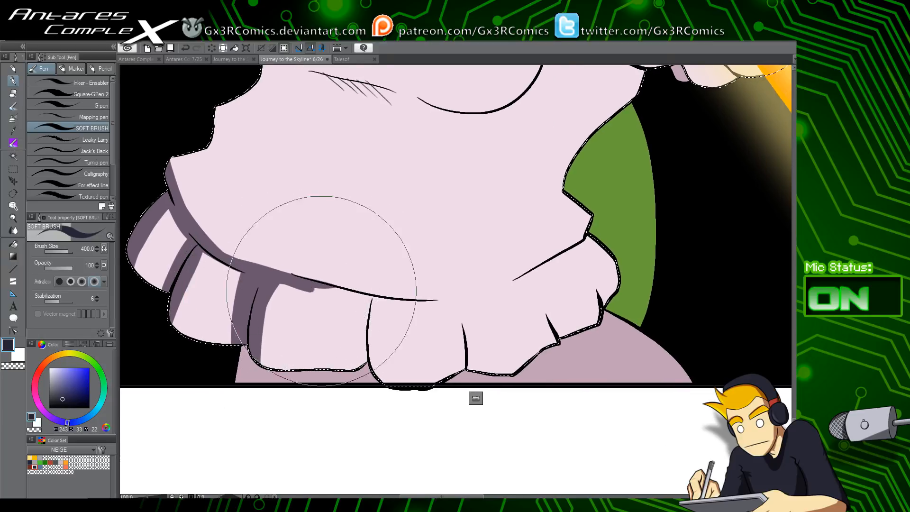
drag(303, 279, 384, 298)
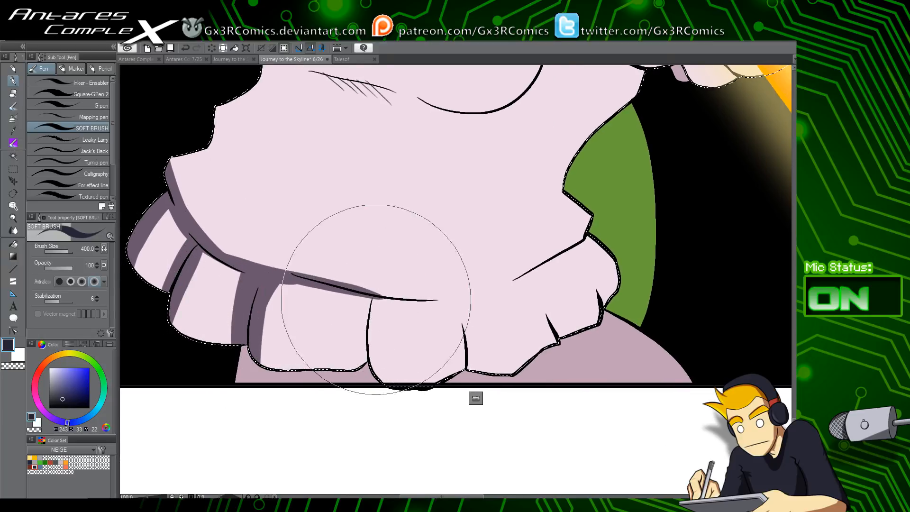
mouse_move(314, 280)
mouse_down()
mouse_move(240, 250)
mouse_move(314, 273)
mouse_up()
key(ctrl+z)
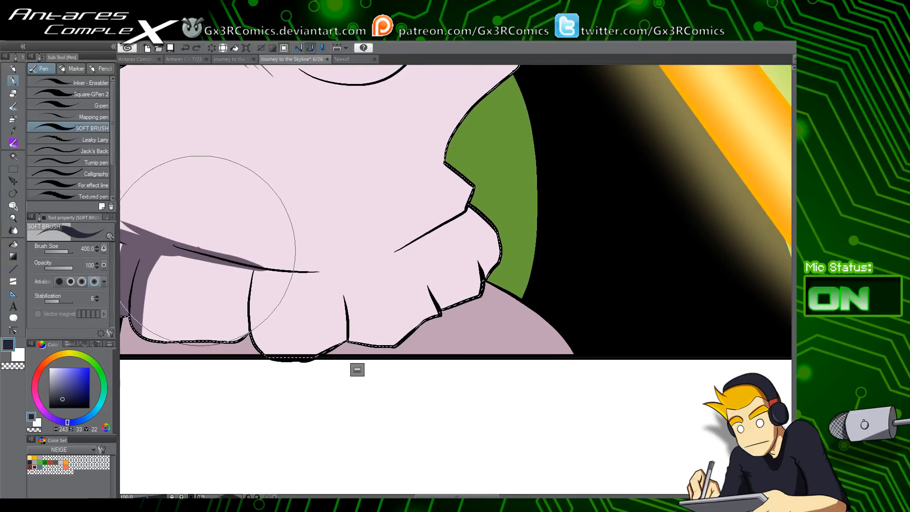
drag(199, 250, 314, 274)
drag(258, 265, 340, 270)
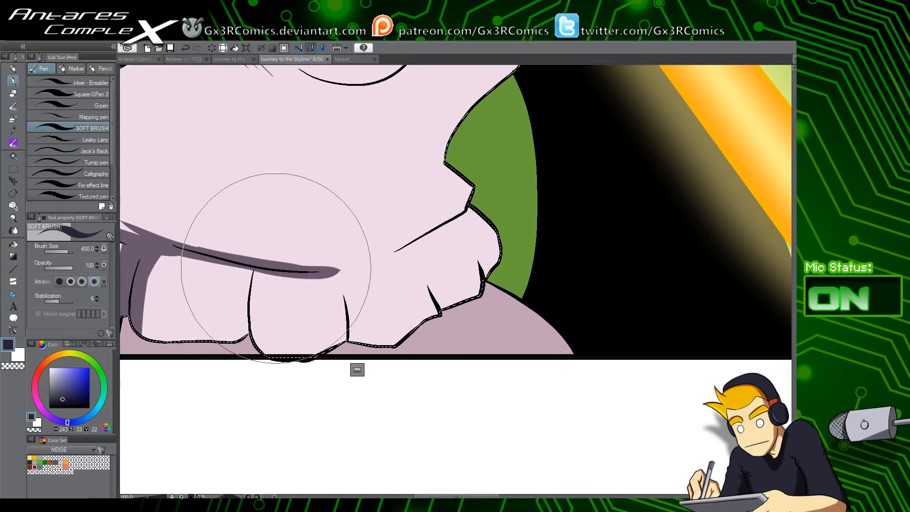
Continue the seam shadow up along the rising seam to the blouse's right edge, redoing the stroke, and thicken it below the line
drag(280, 267, 386, 254)
key(ctrl+z)
mouse_move(323, 271)
mouse_down()
mouse_move(399, 241)
mouse_move(309, 271)
mouse_move(374, 250)
mouse_move(494, 178)
mouse_up()
drag(400, 239, 494, 179)
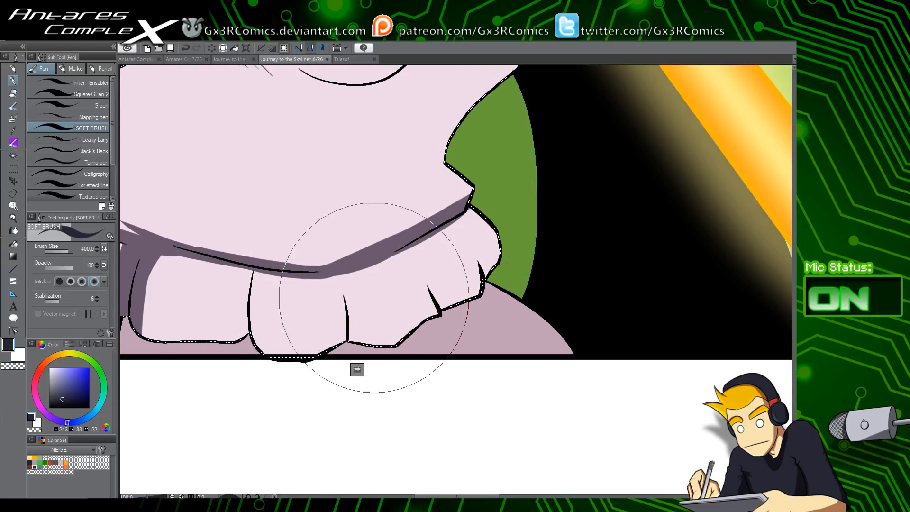
key(ctrl+z)
key(ctrl+z)
mouse_move(328, 273)
mouse_down()
mouse_move(389, 255)
mouse_move(483, 196)
mouse_move(371, 263)
mouse_move(318, 274)
mouse_move(388, 249)
mouse_move(523, 171)
mouse_up()
key(ctrl+z)
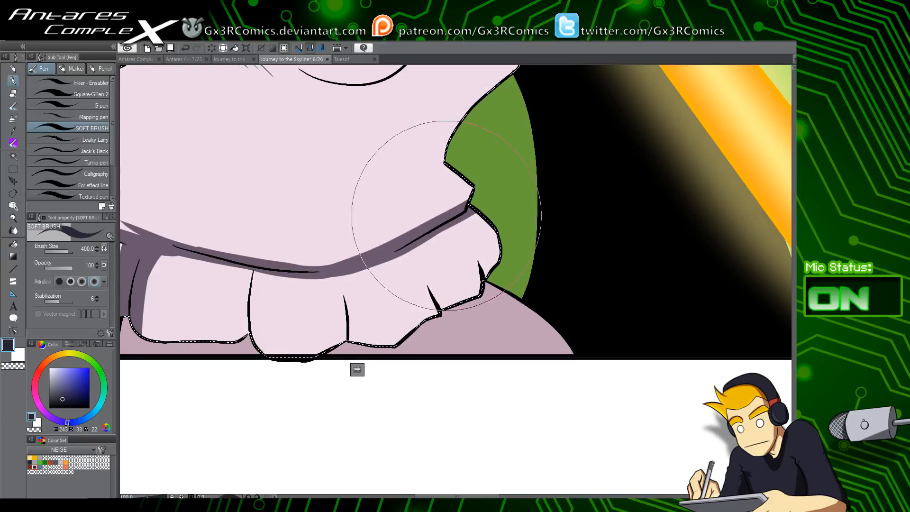
drag(457, 202, 361, 257)
drag(415, 236, 485, 209)
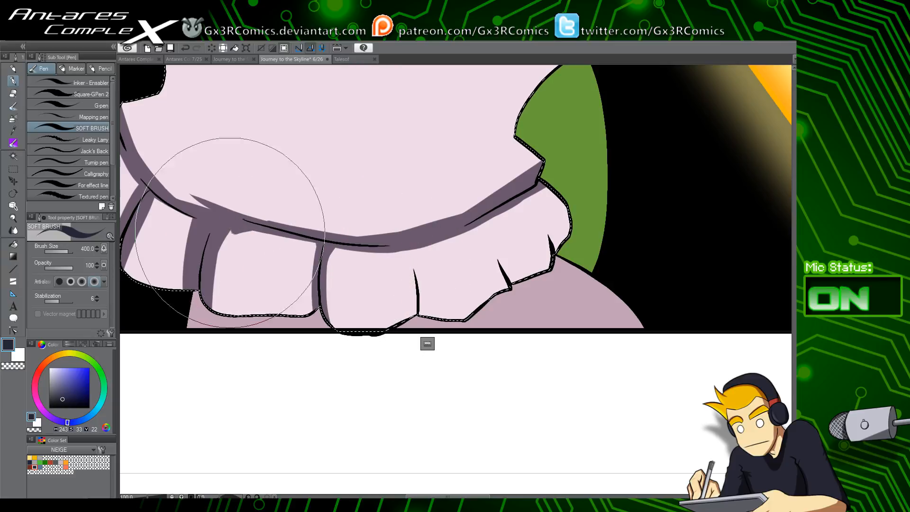
Shade the remaining folds of the ruffle from the middle to the right edge, redoing the stroke on the last fold
drag(420, 298, 338, 332)
drag(326, 284, 337, 348)
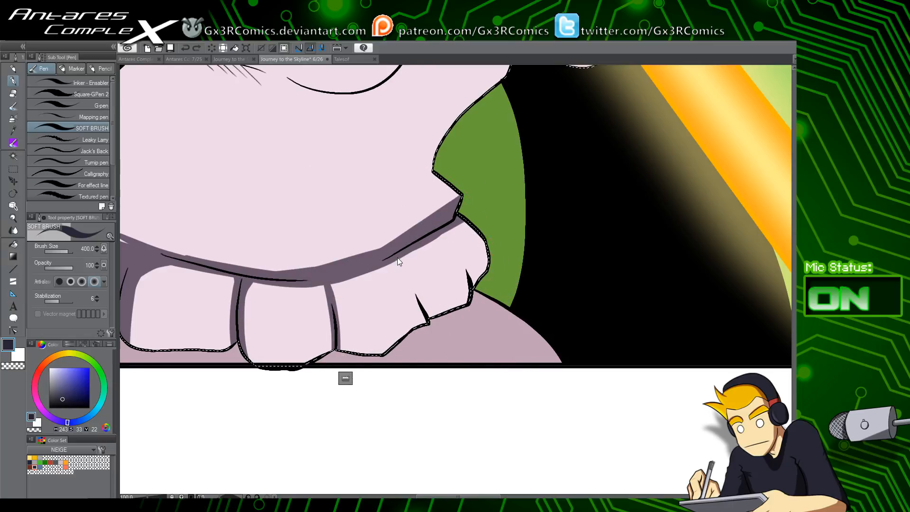
drag(397, 259, 429, 315)
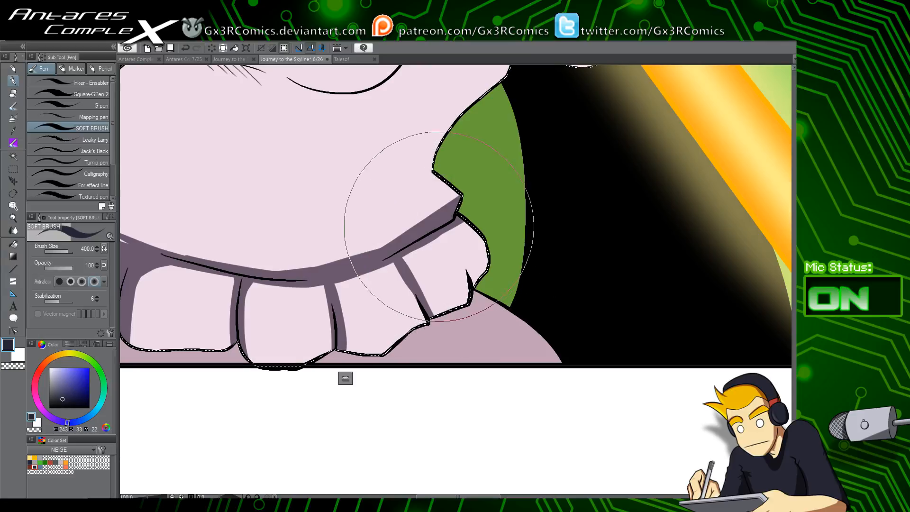
drag(474, 289, 442, 233)
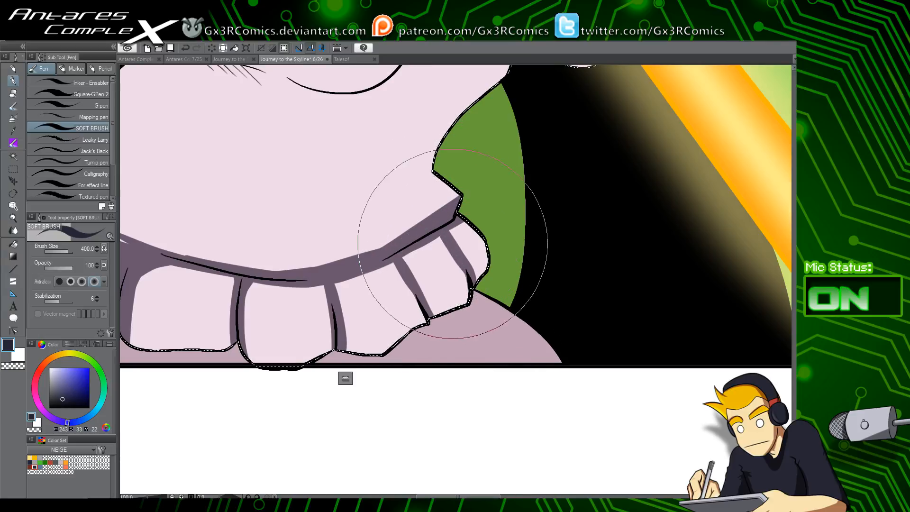
key(ctrl+z)
drag(475, 285, 442, 233)
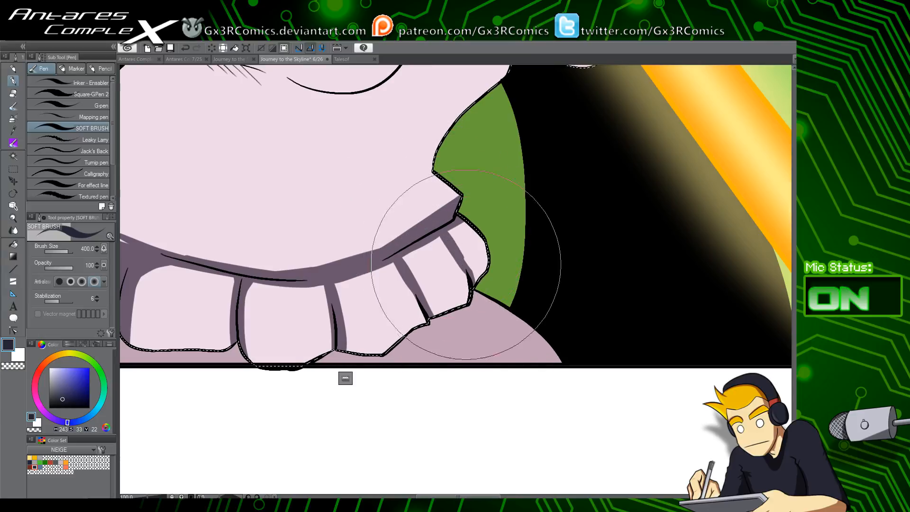
key(c)
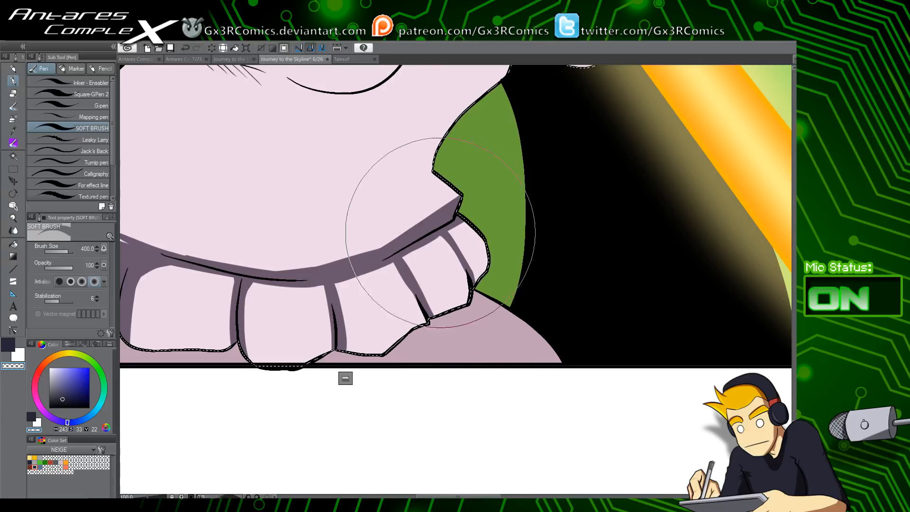
Shade the waist fold at the blouse's left edge, redoing the stroke, and continue the shadow up that edge to the bust
key(c)
drag(414, 251, 564, 290)
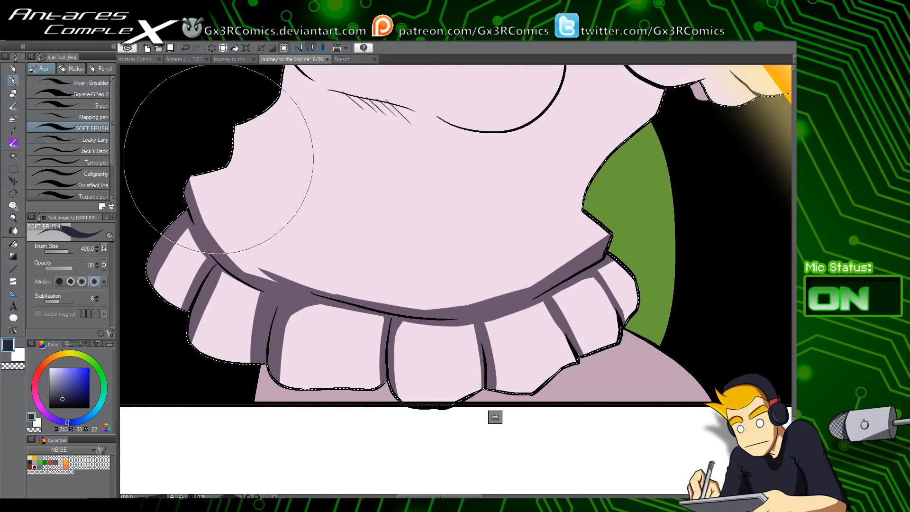
drag(221, 114, 299, 241)
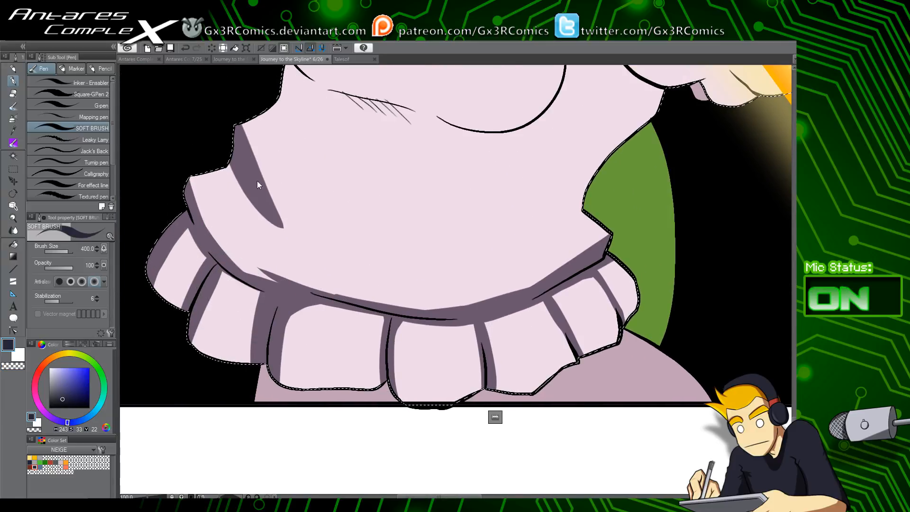
key(ctrl+z)
mouse_move(223, 119)
mouse_down()
mouse_move(267, 215)
mouse_move(297, 231)
mouse_up()
drag(261, 171, 316, 307)
drag(333, 250, 325, 306)
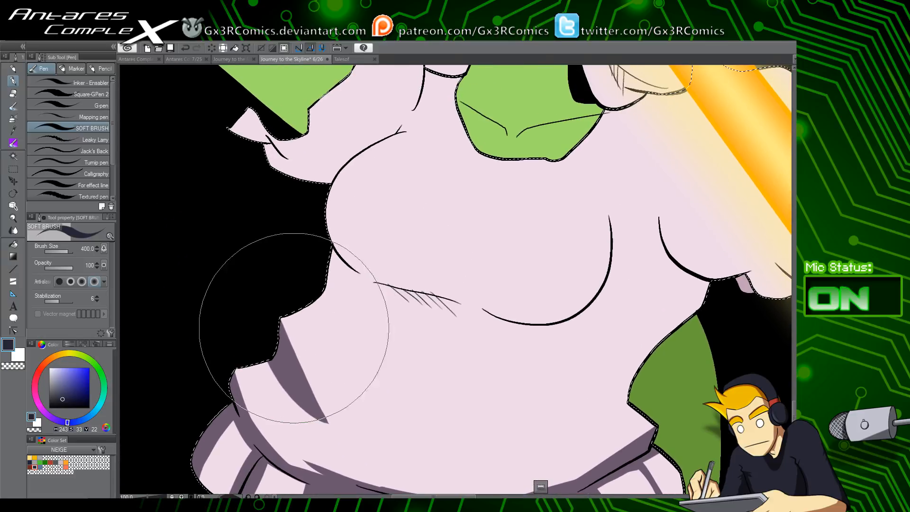
drag(281, 326, 324, 290)
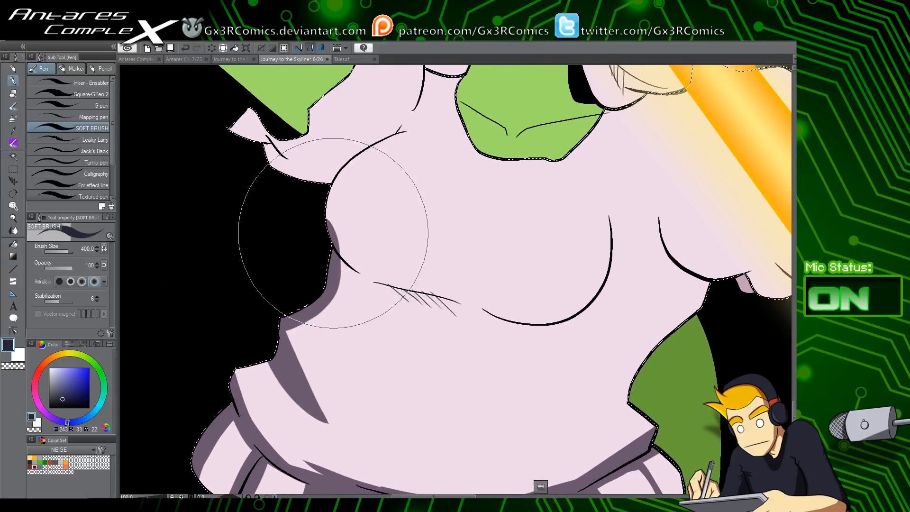
Shade the left side and underside of the bust from the blouse's edge along the hatched crease
mouse_move(325, 203)
mouse_down()
mouse_move(384, 287)
mouse_move(406, 295)
mouse_up()
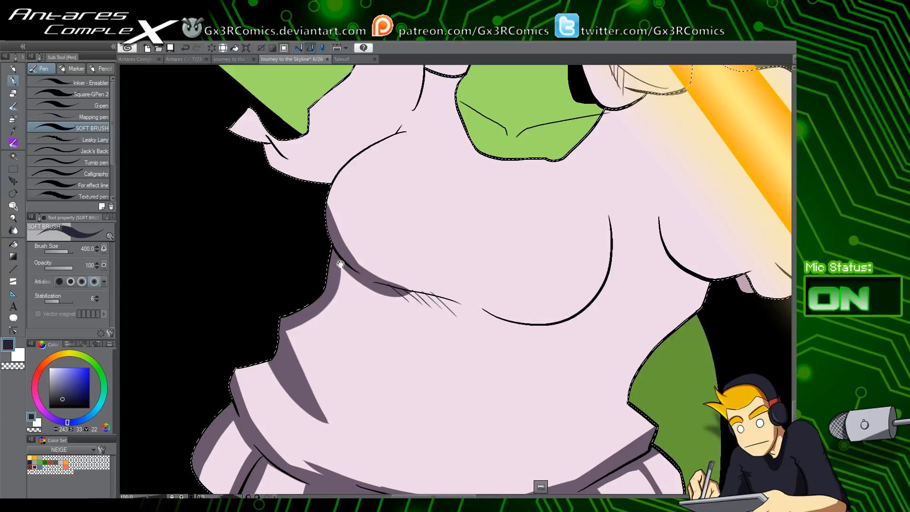
mouse_move(313, 232)
mouse_down()
mouse_move(397, 294)
mouse_move(300, 262)
mouse_up()
drag(253, 166, 347, 267)
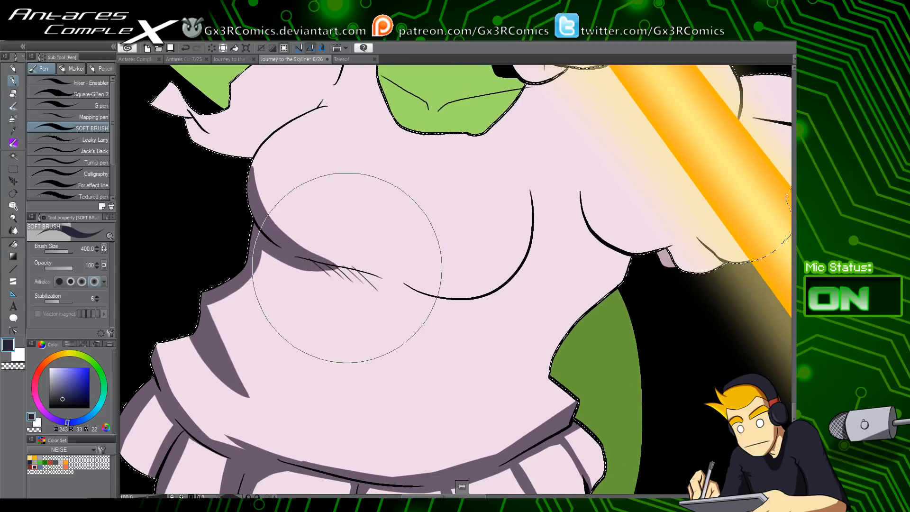
mouse_move(267, 247)
mouse_down()
mouse_move(377, 277)
mouse_move(302, 260)
mouse_up()
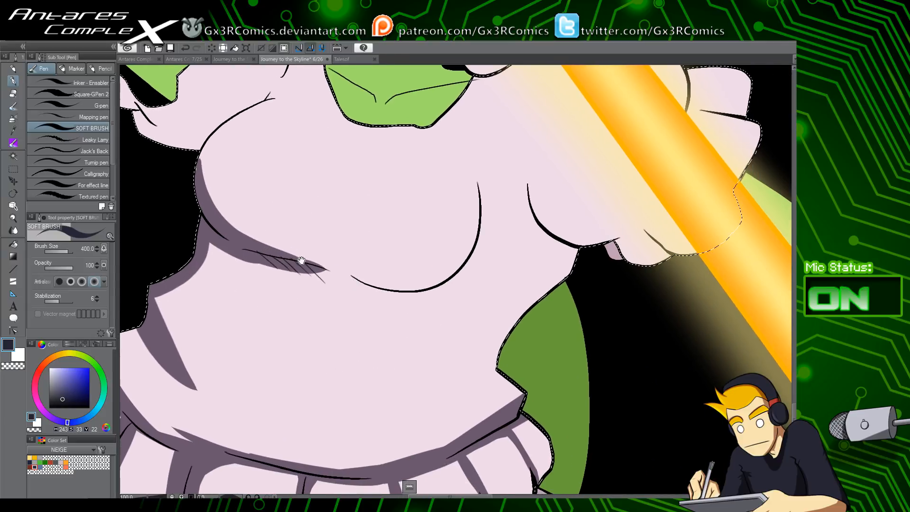
drag(243, 235, 331, 280)
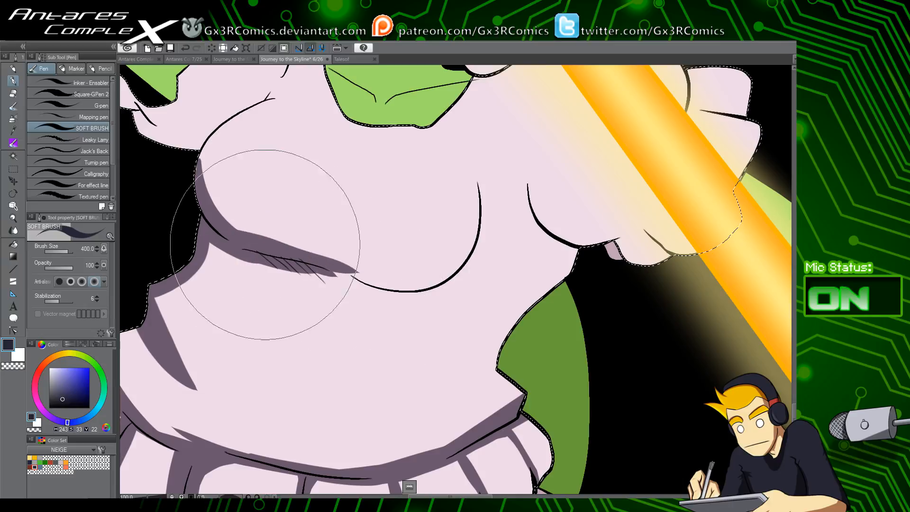
drag(252, 240, 349, 276)
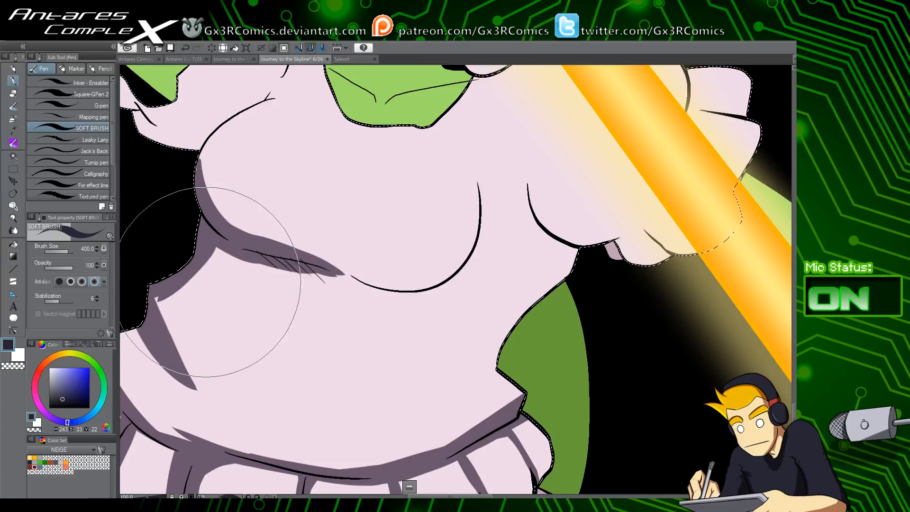
mouse_move(294, 269)
mouse_down()
mouse_move(243, 255)
mouse_move(292, 266)
mouse_up()
drag(209, 234, 311, 269)
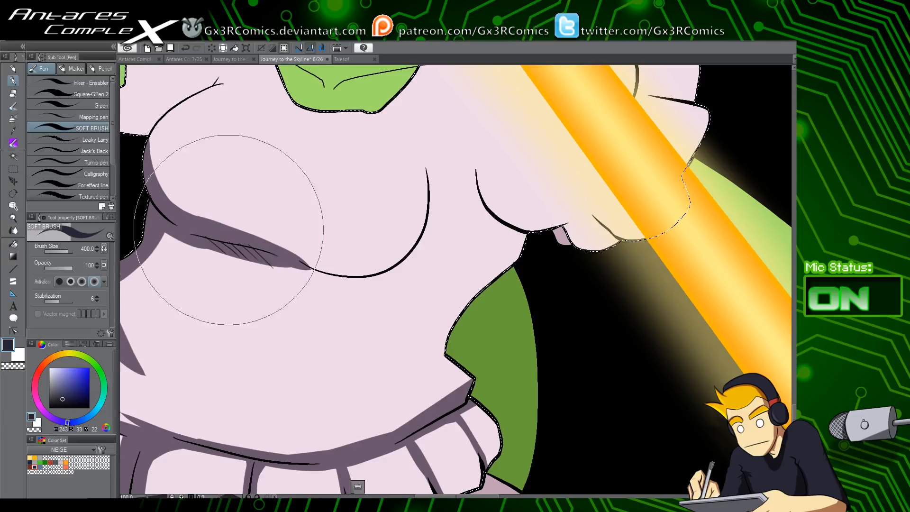
Extend the underbust shadow past the hatched crease along the bottom of the curved bust line
mouse_move(228, 228)
mouse_down()
mouse_move(325, 274)
mouse_move(272, 241)
mouse_move(279, 256)
mouse_move(249, 249)
mouse_up()
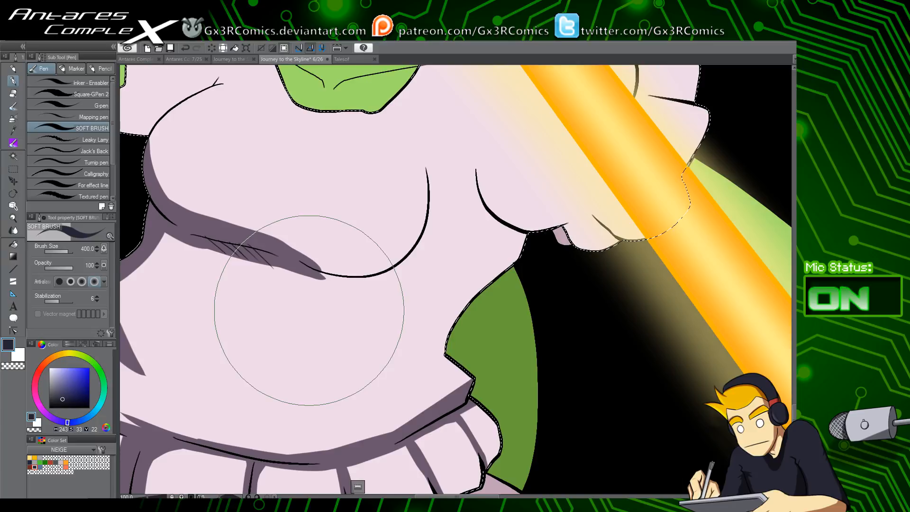
mouse_move(321, 271)
mouse_down()
mouse_move(293, 263)
mouse_move(337, 275)
mouse_up()
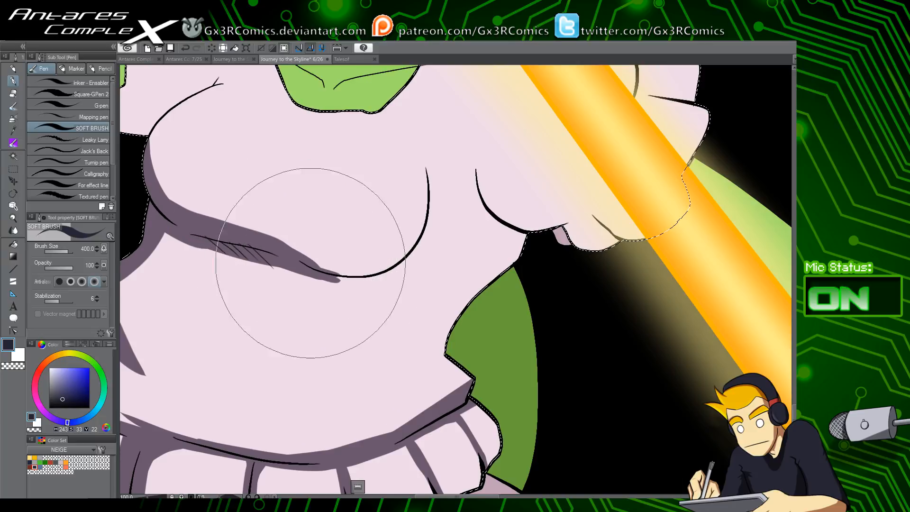
drag(278, 242, 361, 274)
drag(300, 267, 370, 276)
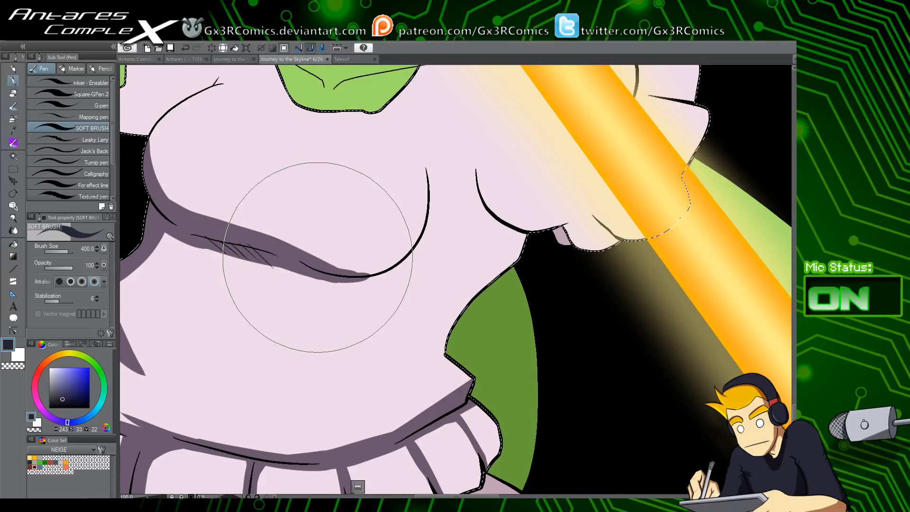
mouse_move(316, 276)
mouse_down()
mouse_move(387, 260)
mouse_move(362, 302)
mouse_move(326, 327)
mouse_up()
key(ctrl+z)
drag(232, 324, 313, 337)
key(ctrl+z)
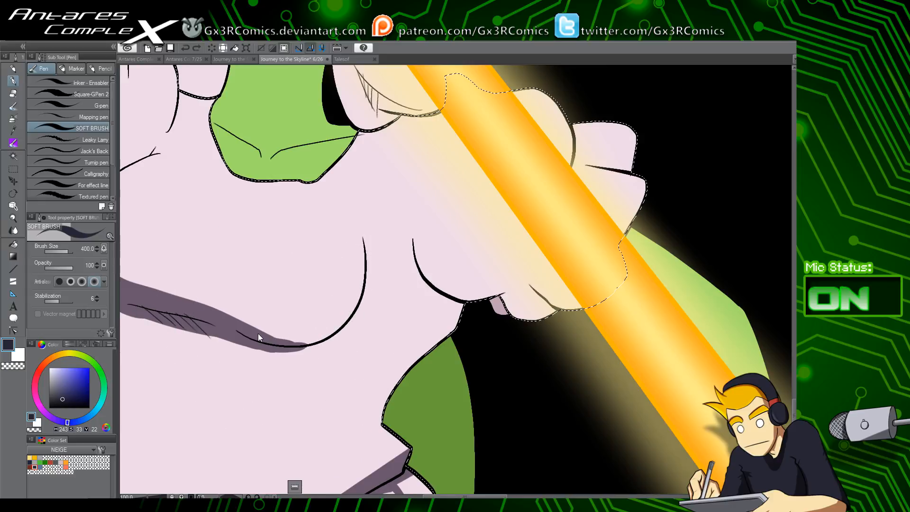
Carry the underbust shadow up the right-hand bust curve, redoing the strokes until it tapers along the line
mouse_move(248, 330)
mouse_down()
mouse_move(326, 338)
mouse_move(315, 326)
mouse_move(251, 331)
mouse_move(279, 341)
mouse_move(329, 321)
mouse_move(279, 339)
mouse_move(292, 341)
mouse_move(350, 315)
mouse_up()
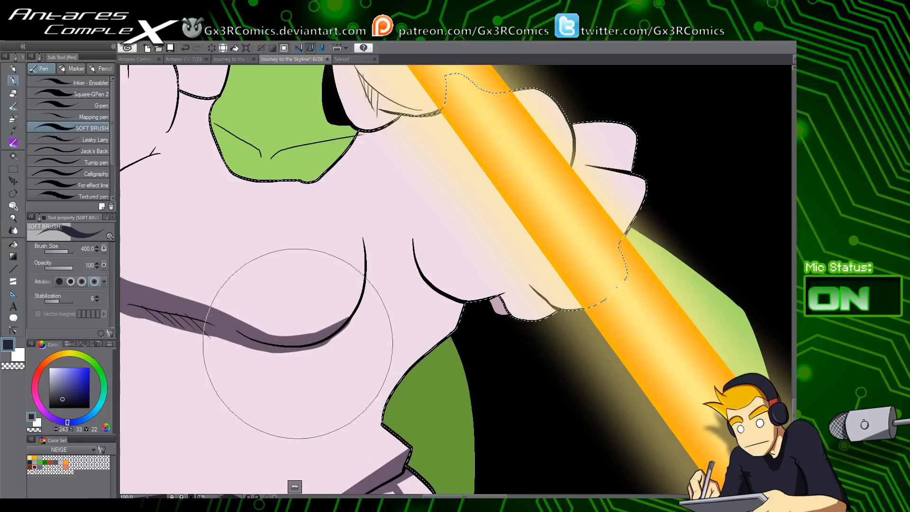
drag(269, 351, 353, 314)
key(ctrl+z)
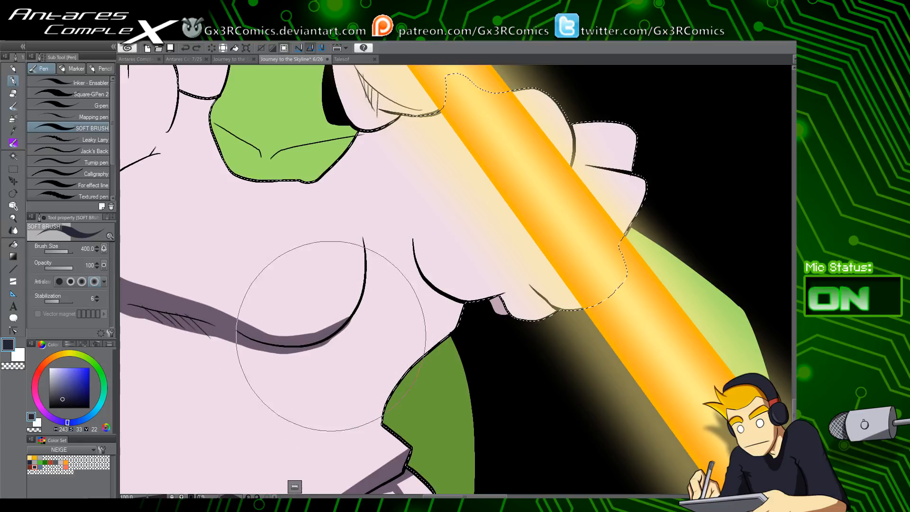
mouse_move(308, 349)
mouse_down()
mouse_move(344, 325)
mouse_move(360, 298)
mouse_up()
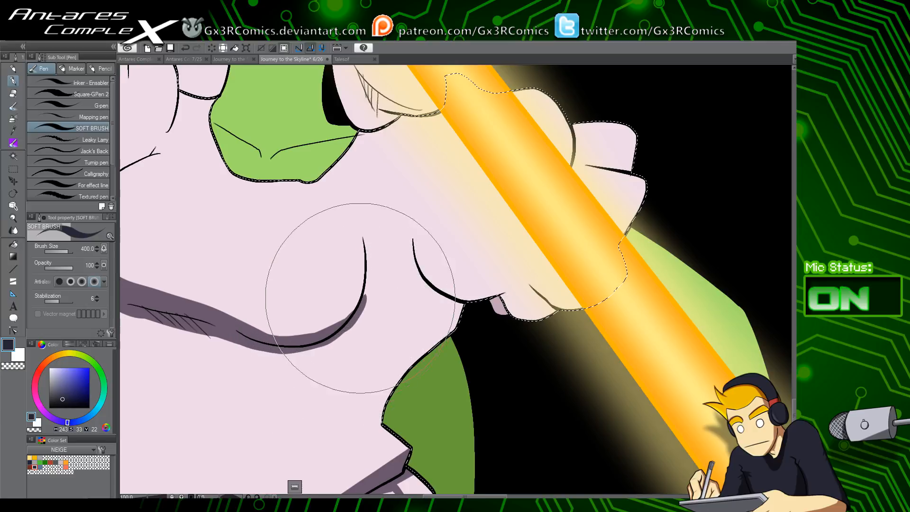
key(ctrl+z)
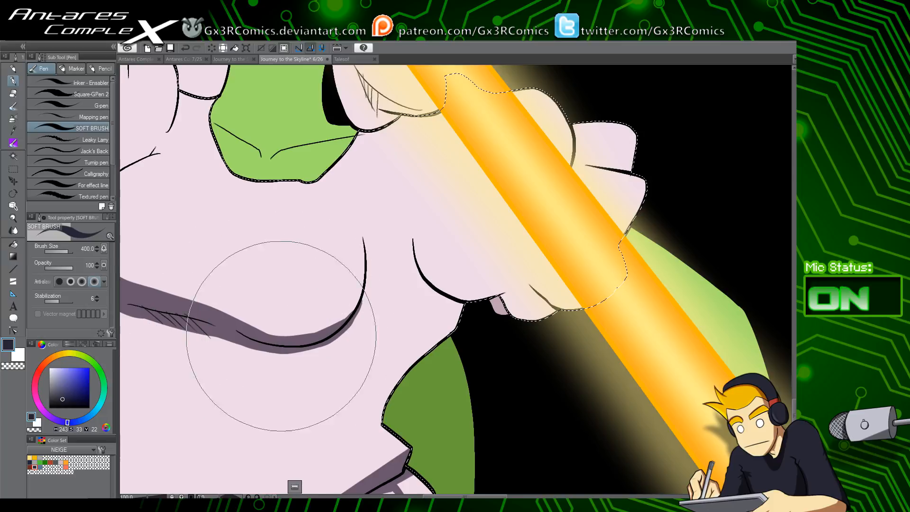
Shade the pointed tip and lower edge of the left sleeve and erase the overshoot onto the bust
drag(216, 300, 373, 350)
drag(278, 250, 316, 296)
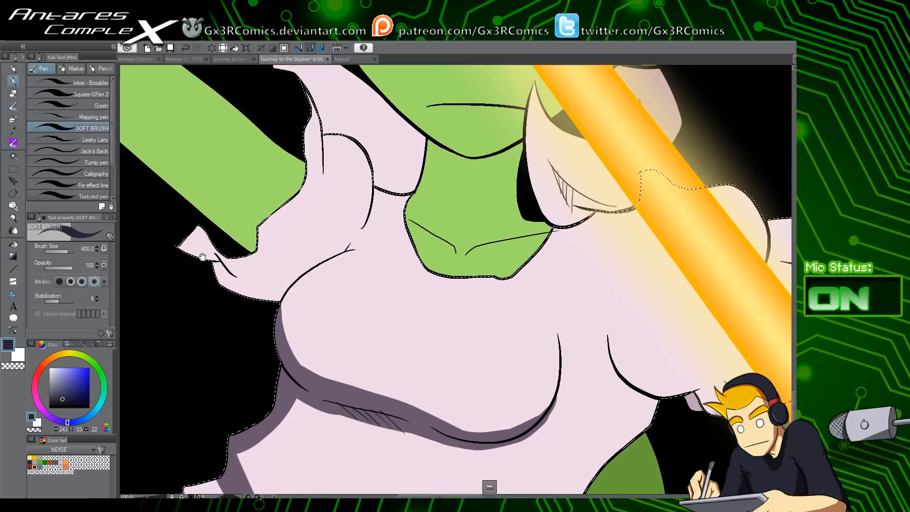
mouse_move(184, 233)
mouse_down()
mouse_move(247, 294)
mouse_move(212, 264)
mouse_move(237, 274)
mouse_move(216, 244)
mouse_up()
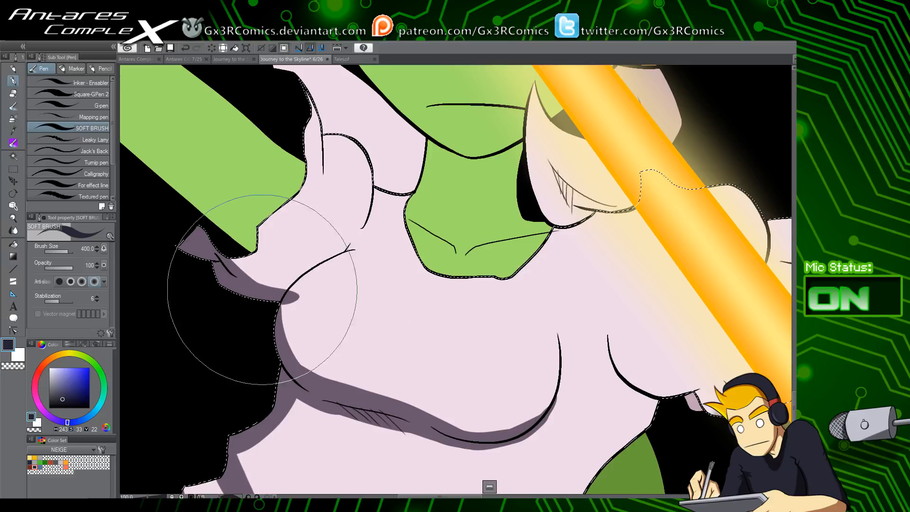
key(c)
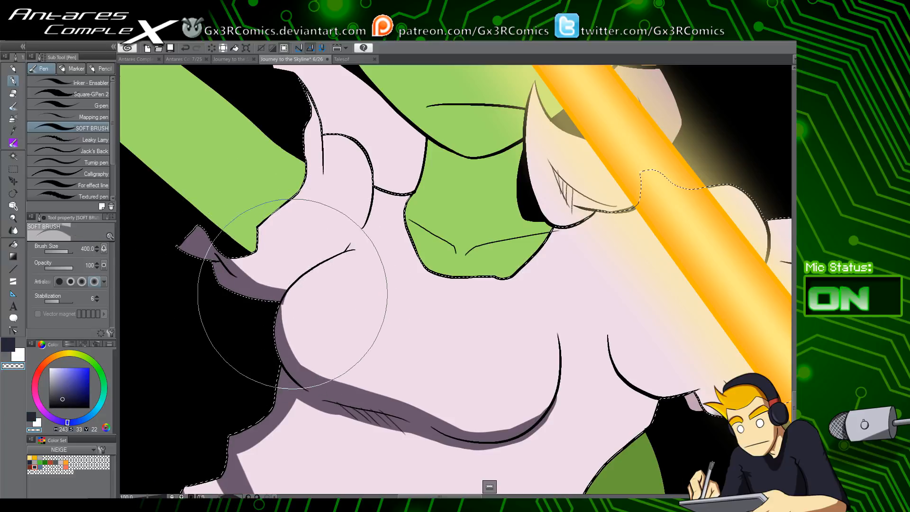
drag(285, 305, 271, 358)
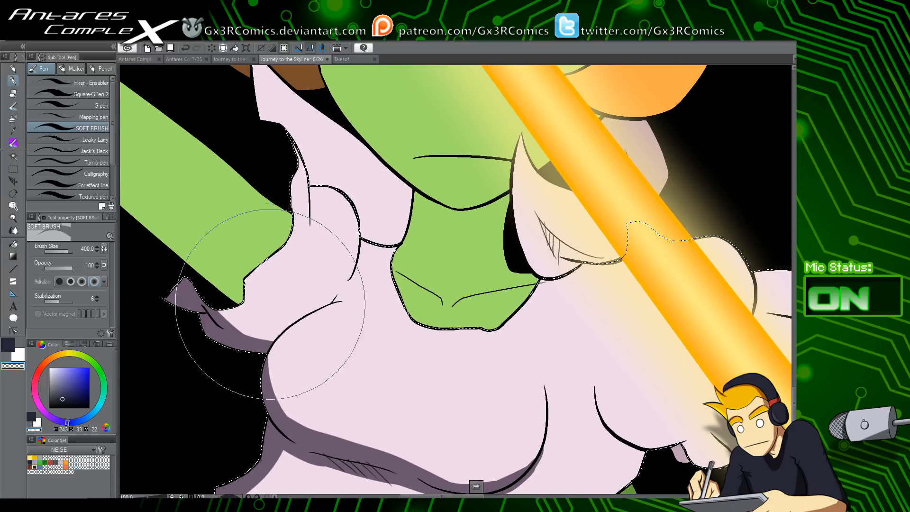
Shade the fold running inward from the left sleeve opening and the shoulder crease above it, redoing the shoulder stroke
key(c)
drag(240, 274, 303, 318)
mouse_move(287, 156)
mouse_down()
mouse_move(300, 244)
mouse_move(323, 296)
mouse_move(313, 322)
mouse_up()
key(ctrl+z)
drag(321, 273, 323, 327)
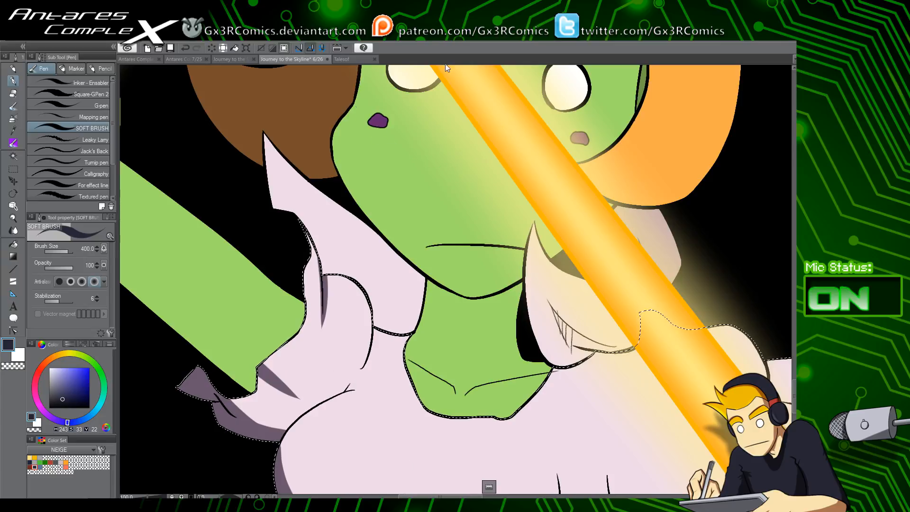
Select the left half of the collar, shade it beneath the jaw, and hatch the shadow's edge with brush size 200
key(w)
key(p)
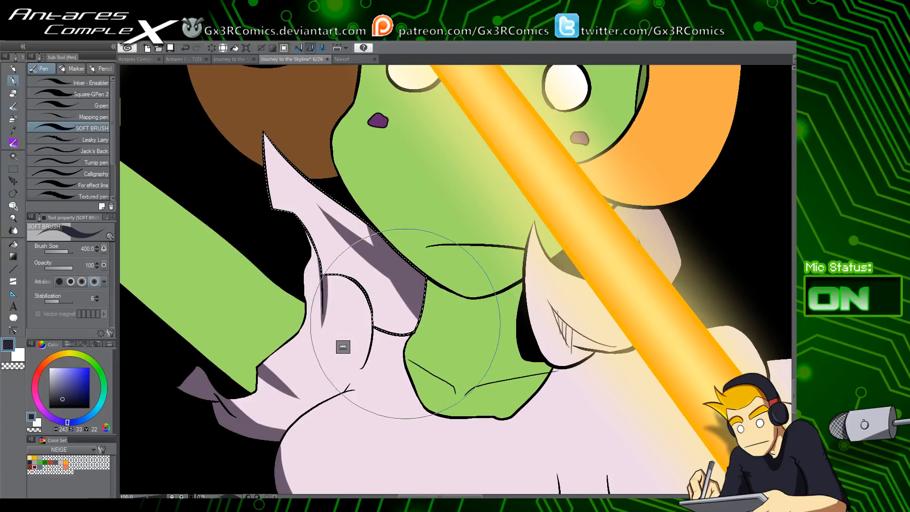
drag(405, 324, 278, 247)
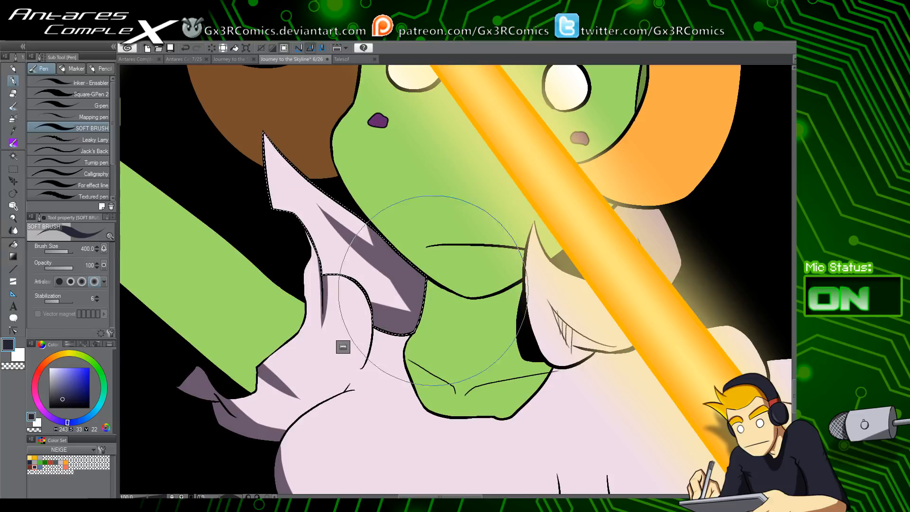
mouse_move(417, 303)
mouse_down()
mouse_move(384, 309)
mouse_move(427, 271)
mouse_up()
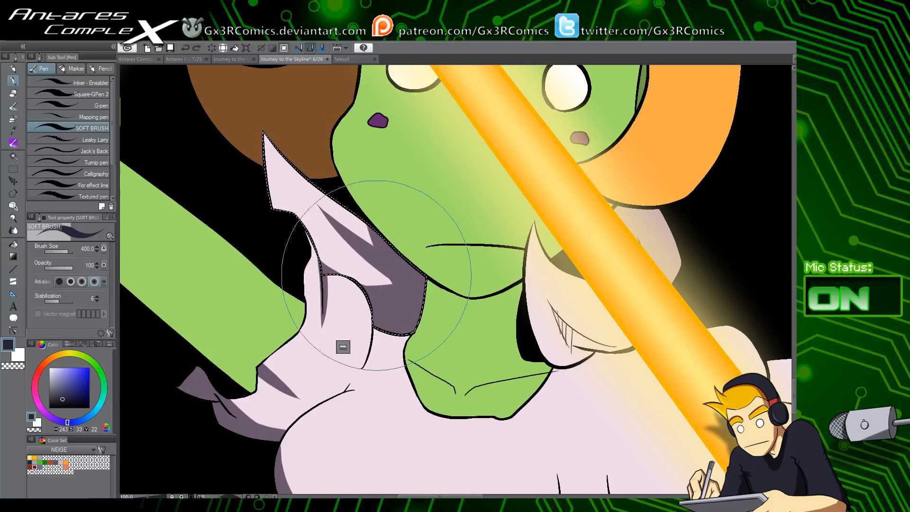
key(bracketleft)
key(bracketleft)
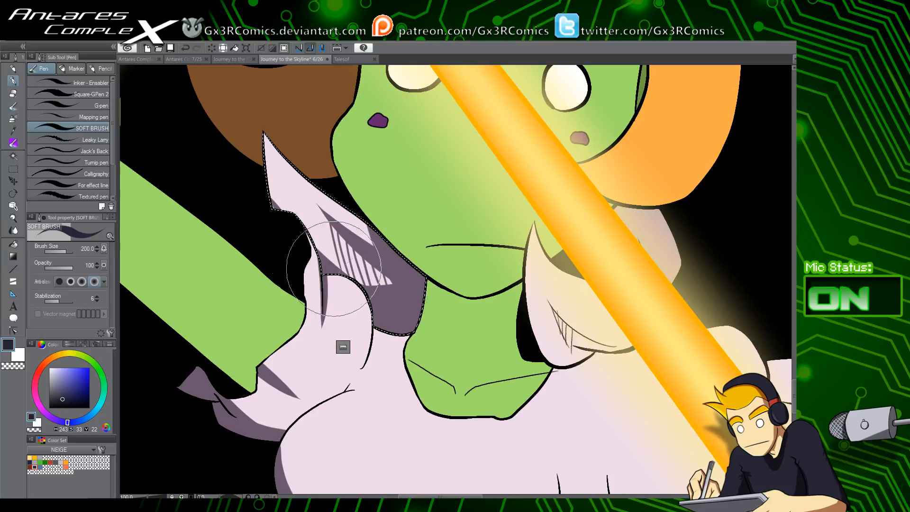
drag(561, 348, 481, 341)
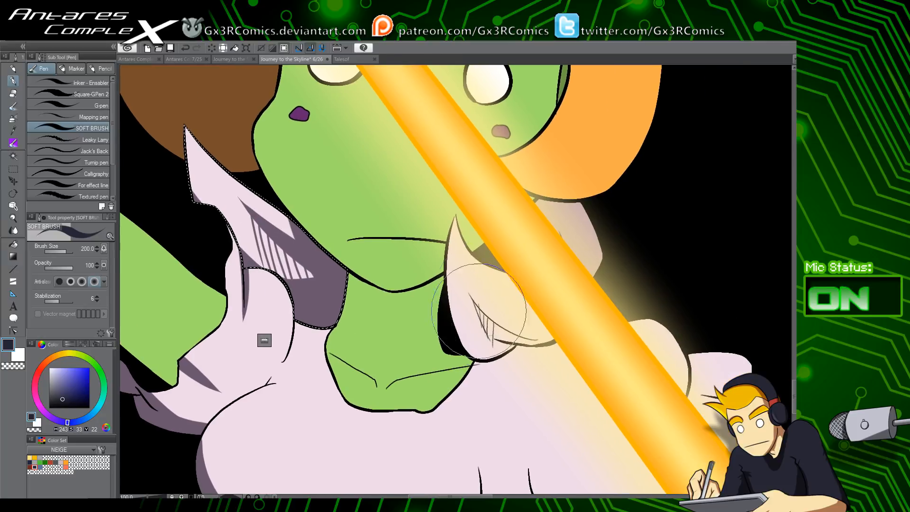
key(w)
click(518, 323)
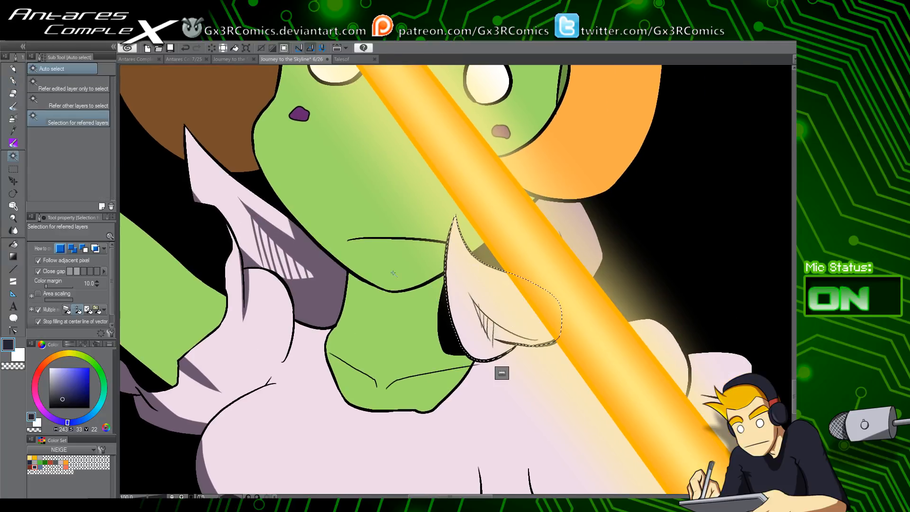
Blend the left collar's hatched shadow with the Soft airbrush at size 500, and reduce the brush size to 150
key(b)
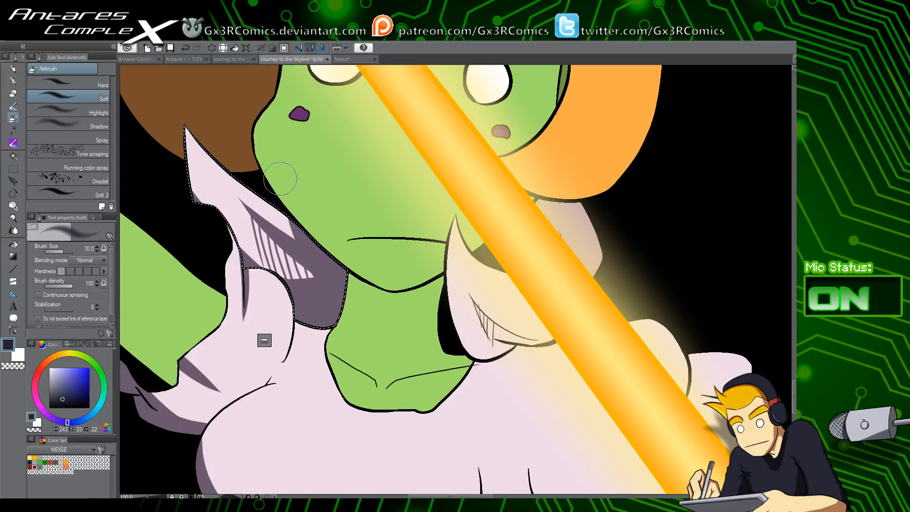
key(bracketright)
key(bracketright)
key(bracketright)
key(bracketright)
key(bracketright)
key(bracketright)
key(bracketright)
key(bracketright)
key(bracketright)
drag(287, 199, 313, 263)
drag(303, 218, 338, 317)
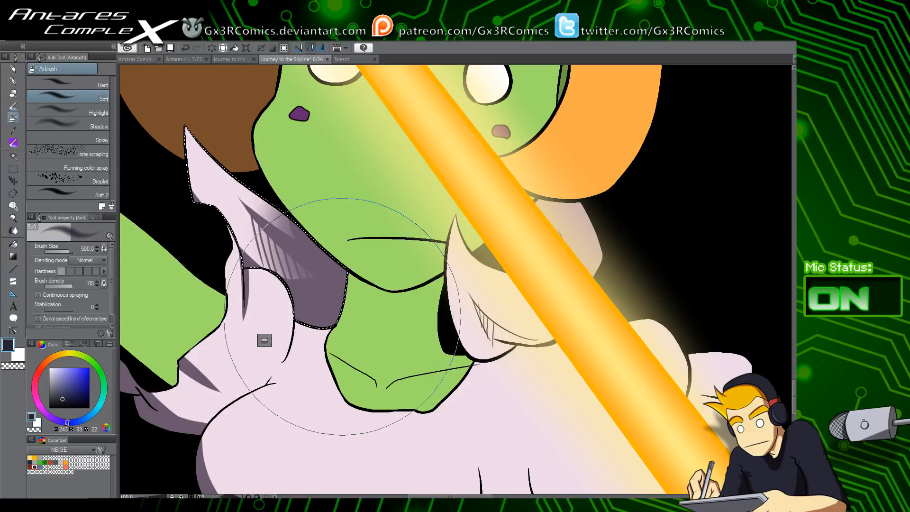
key(bracketleft)
key(bracketleft)
key(bracketleft)
Reselect the blouse and shade above the upper-left bust line from the sleeve to the line's end with SOFT BRUSH
drag(246, 413, 350, 346)
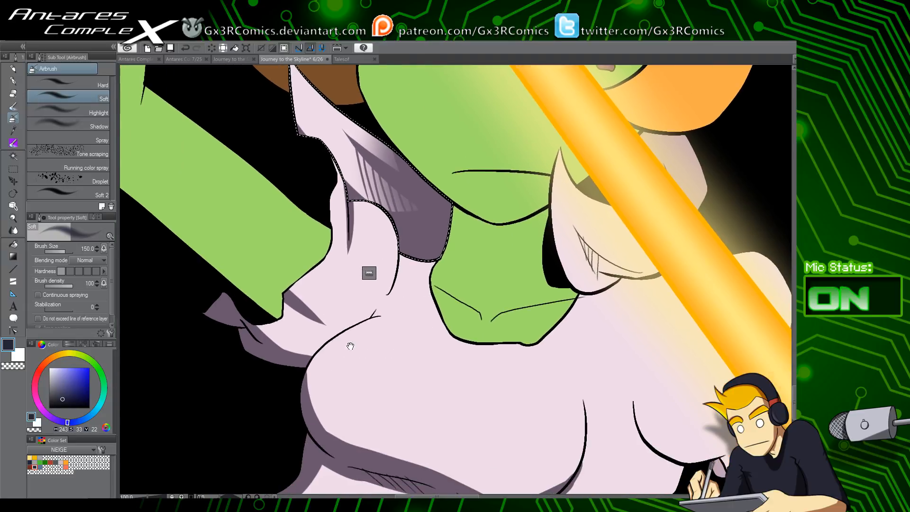
key(w)
click(320, 339)
key(p)
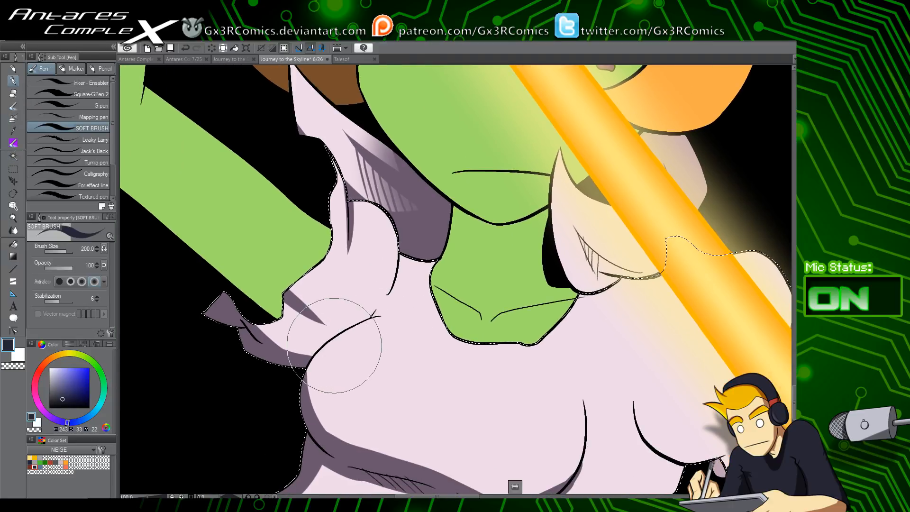
scroll(335, 345, up, 2)
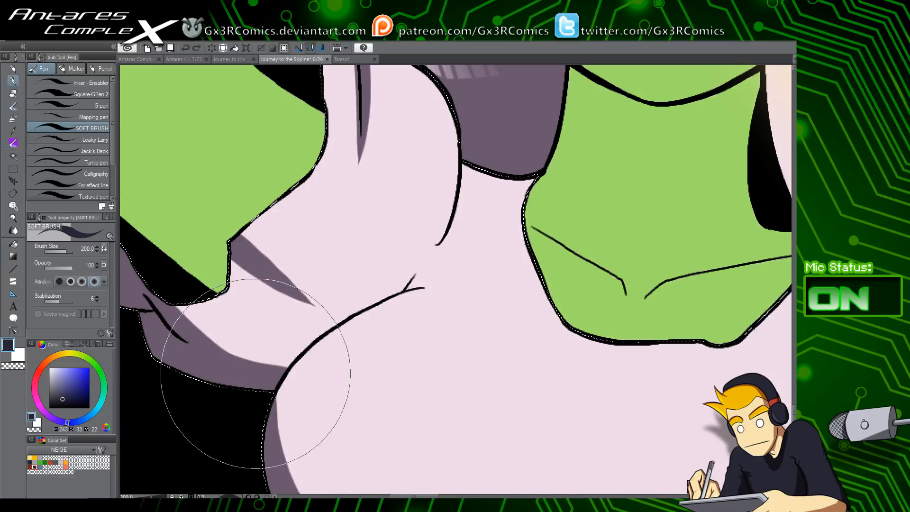
drag(267, 363, 371, 298)
mouse_move(274, 362)
mouse_down()
mouse_move(405, 287)
mouse_move(327, 321)
mouse_move(415, 274)
mouse_move(379, 298)
mouse_move(420, 267)
mouse_up()
mouse_move(384, 293)
mouse_down()
mouse_move(326, 313)
mouse_move(364, 301)
mouse_move(429, 237)
mouse_move(248, 377)
mouse_move(327, 315)
mouse_move(218, 379)
mouse_move(239, 361)
mouse_move(203, 352)
mouse_move(310, 328)
mouse_move(206, 353)
mouse_move(349, 304)
mouse_move(398, 298)
mouse_move(374, 314)
mouse_move(406, 301)
mouse_move(322, 348)
mouse_up()
Touch up the shadow edges around the bust line and widen the shadow down the left side of the bust
key(c)
key(space)
drag(338, 395, 340, 268)
mouse_move(281, 333)
mouse_down()
mouse_move(398, 437)
mouse_move(316, 351)
mouse_up()
key(ctrl+z)
key(c)
key(space)
drag(220, 157, 266, 324)
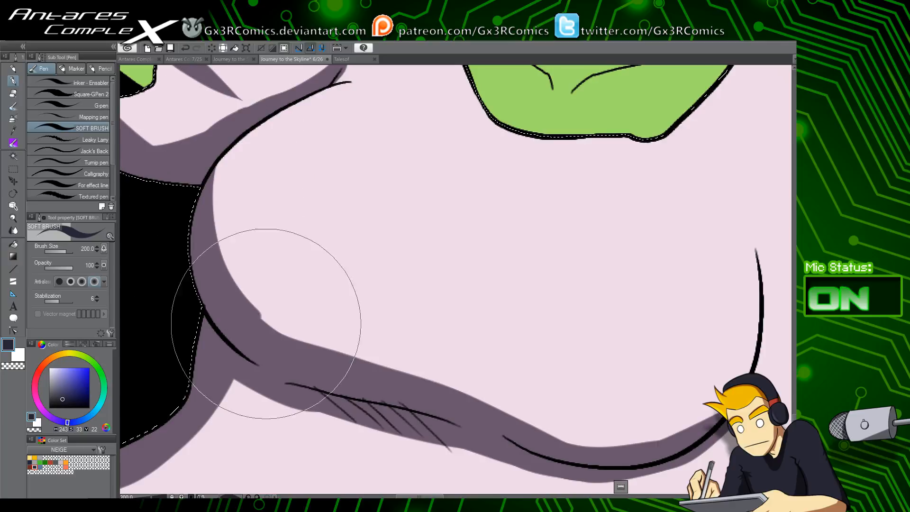
Widen the shadow along the bust's lower left with SOFT BRUSH and add thin crease strokes across the bust
drag(223, 271, 411, 379)
drag(276, 309, 426, 379)
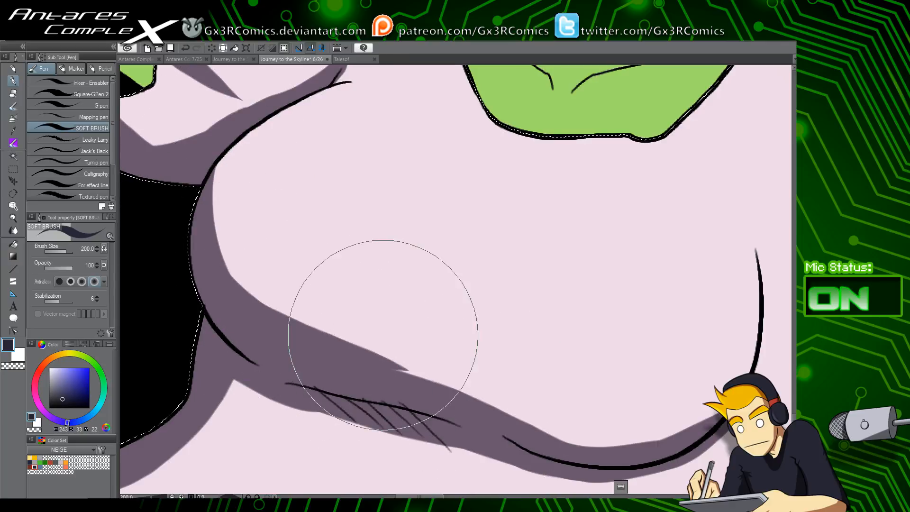
drag(324, 290, 512, 356)
key(ctrl+z)
drag(358, 274, 492, 331)
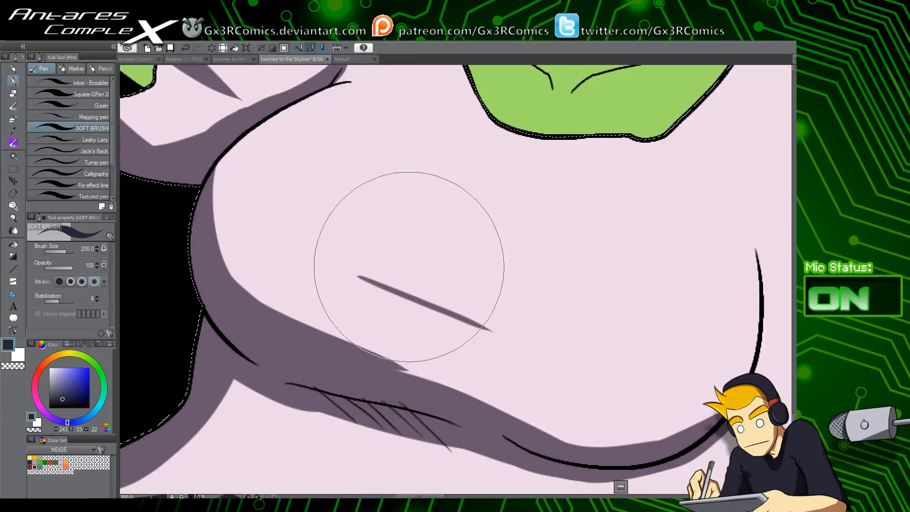
drag(351, 274, 450, 281)
drag(719, 188, 620, 280)
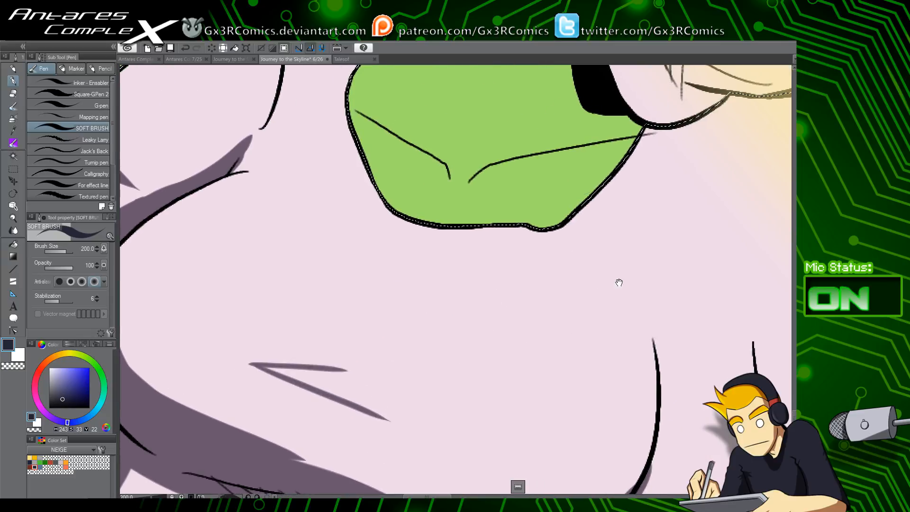
drag(460, 296, 351, 296)
Paint a short tapered shadow stroke beneath the inner end of the upper-left bust line
drag(268, 277, 336, 406)
drag(282, 309, 353, 296)
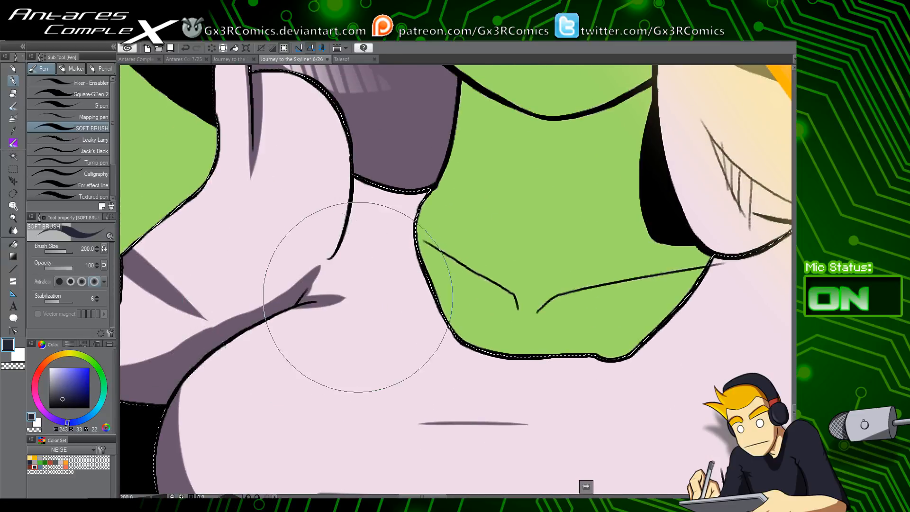
key(ctrl+z)
drag(283, 309, 349, 294)
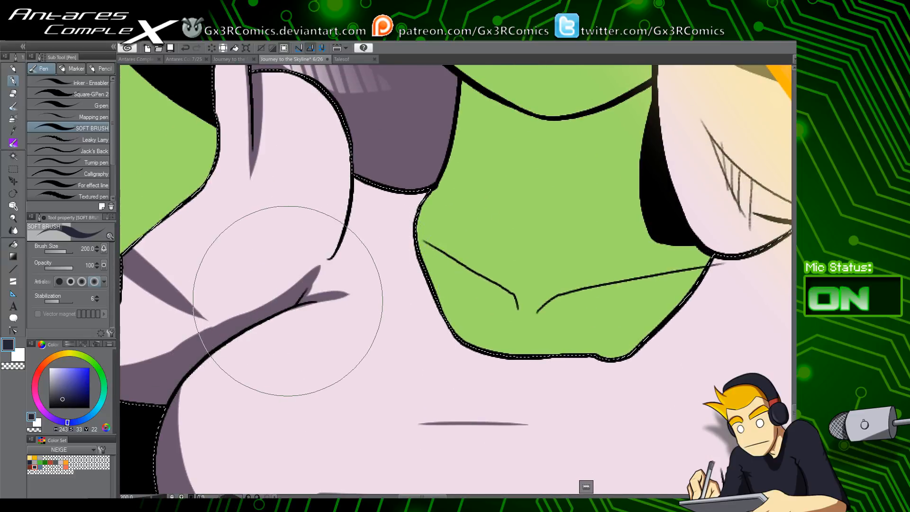
Shade the shoulder fold's outer edge and the inside of its curved line, cleaning up the overspill at its lower end
drag(260, 254, 313, 351)
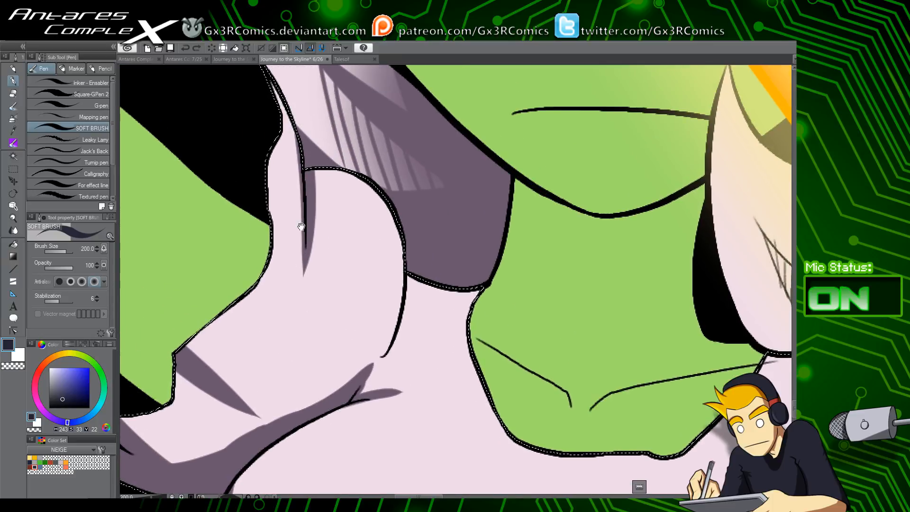
key(ctrl+z)
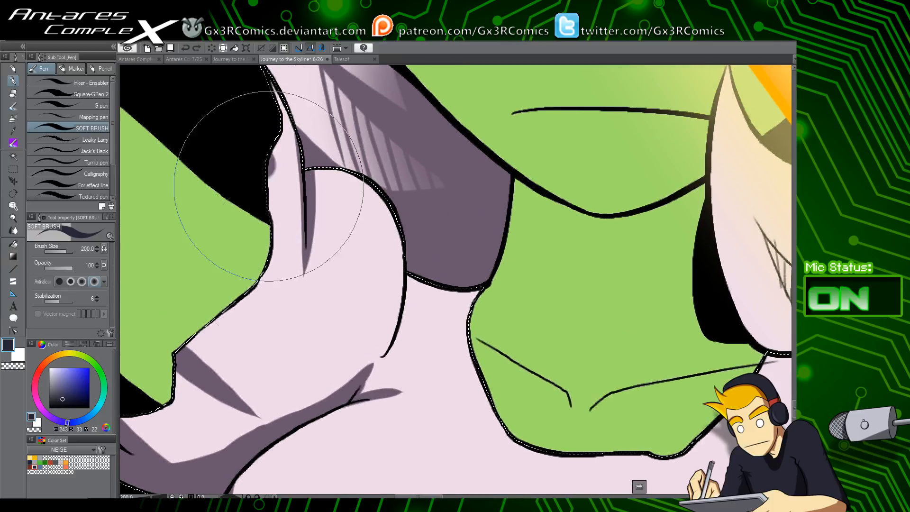
drag(269, 187, 299, 286)
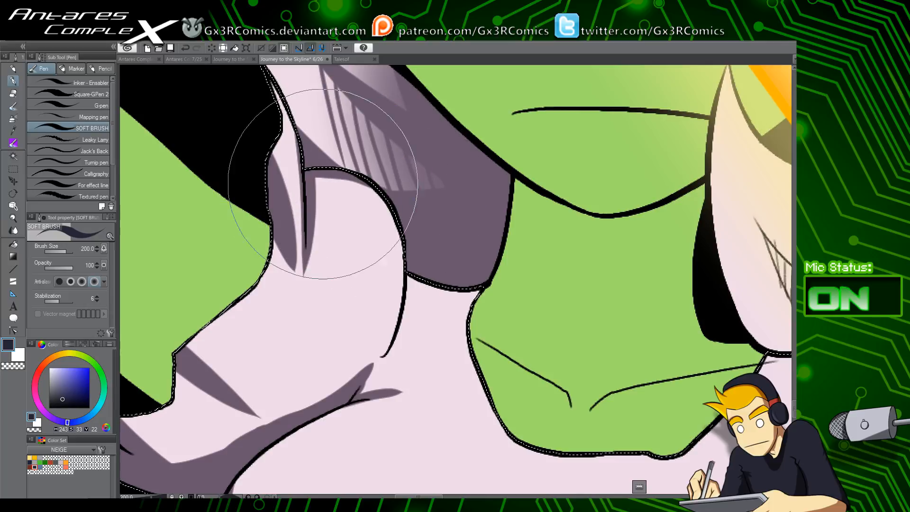
drag(318, 178, 404, 239)
drag(309, 192, 346, 179)
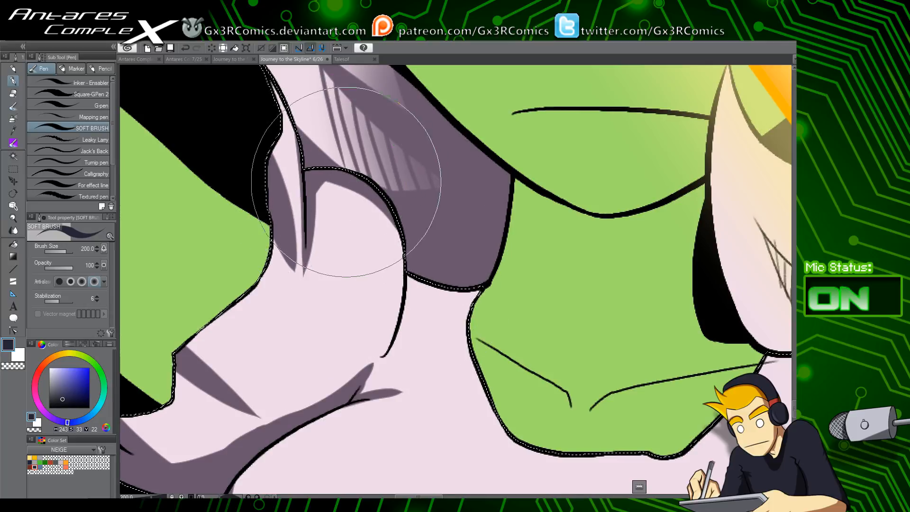
mouse_move(314, 210)
mouse_down()
mouse_move(351, 188)
mouse_move(396, 239)
mouse_move(399, 264)
mouse_up()
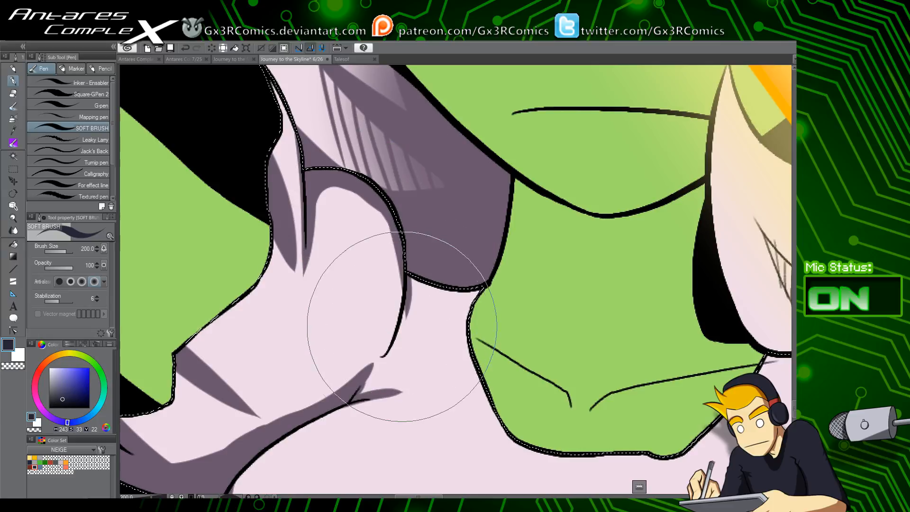
key(c)
key(c)
drag(402, 251, 392, 342)
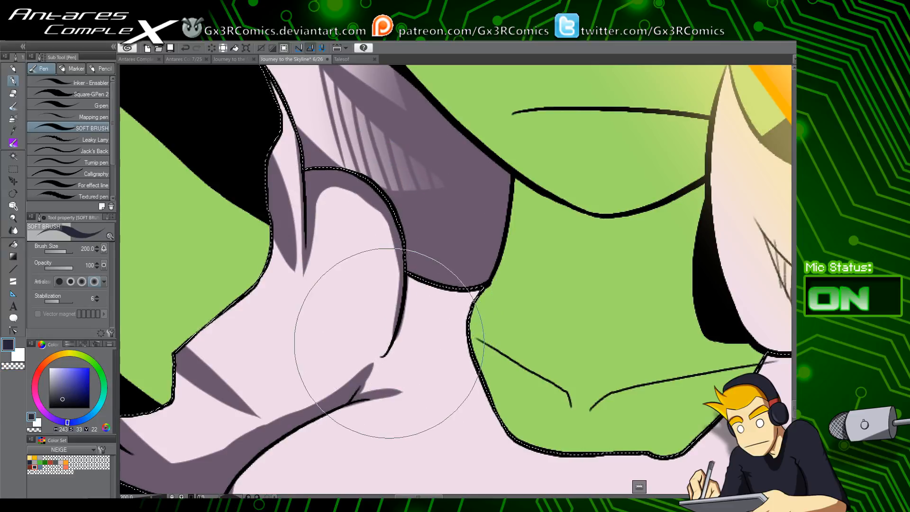
drag(305, 386, 425, 298)
mouse_move(335, 340)
mouse_down()
mouse_move(333, 369)
mouse_move(265, 361)
mouse_move(333, 386)
mouse_move(299, 365)
mouse_up()
drag(628, 236, 516, 291)
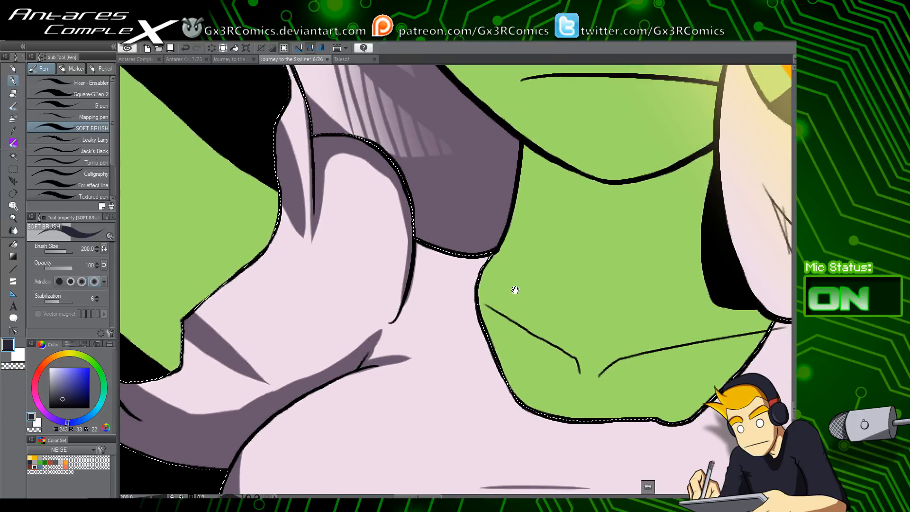
key(ctrl+z)
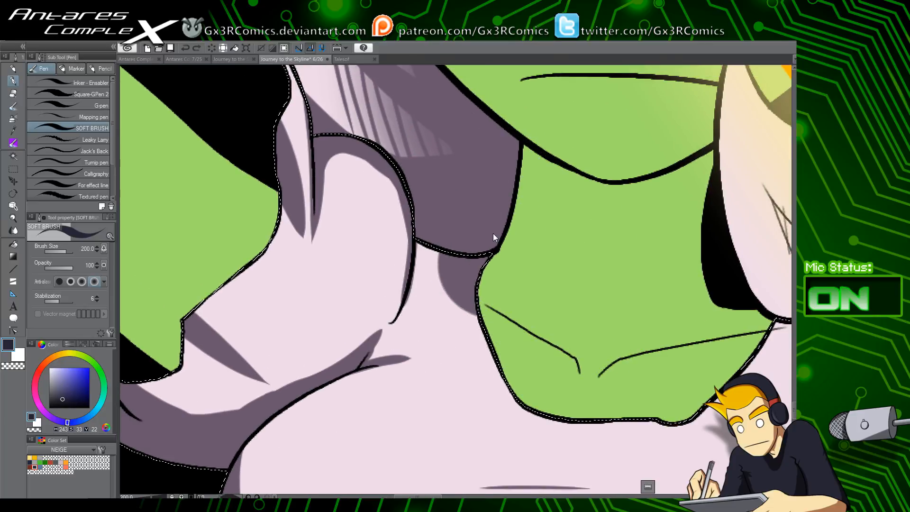
key(b)
key(b)
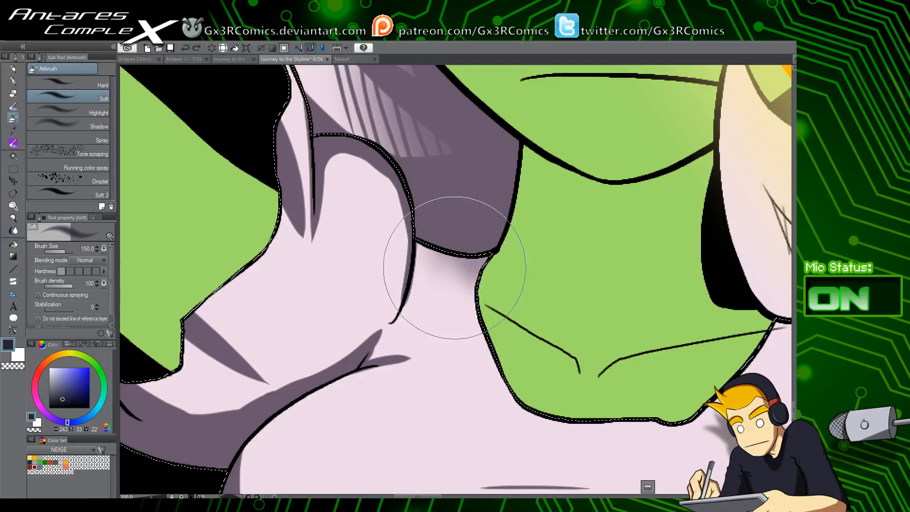
key(ctrl+z)
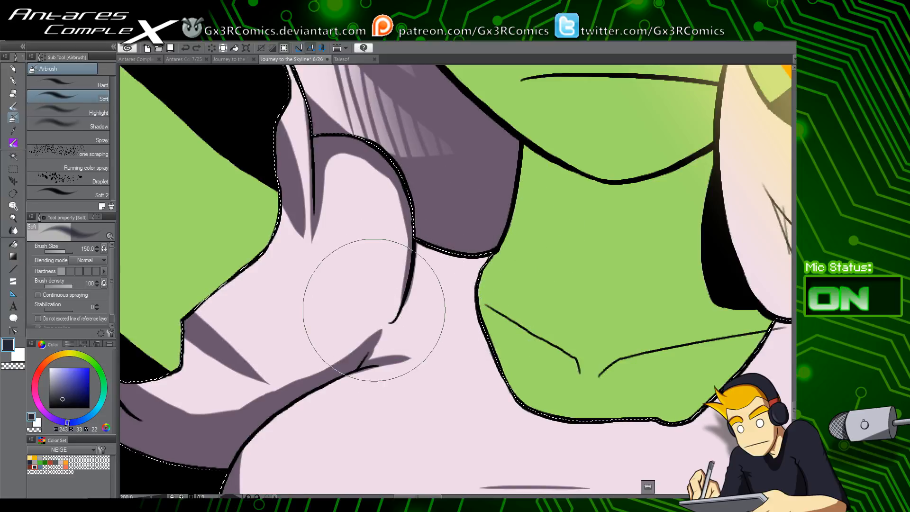
Remove the left shoulder fold up to its curved line from the blouse selection with the Lasso
key(m)
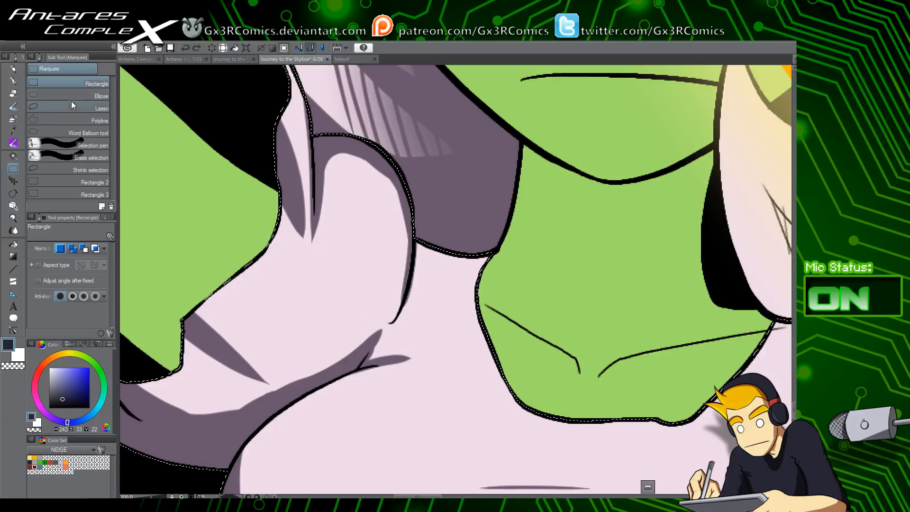
click(90, 107)
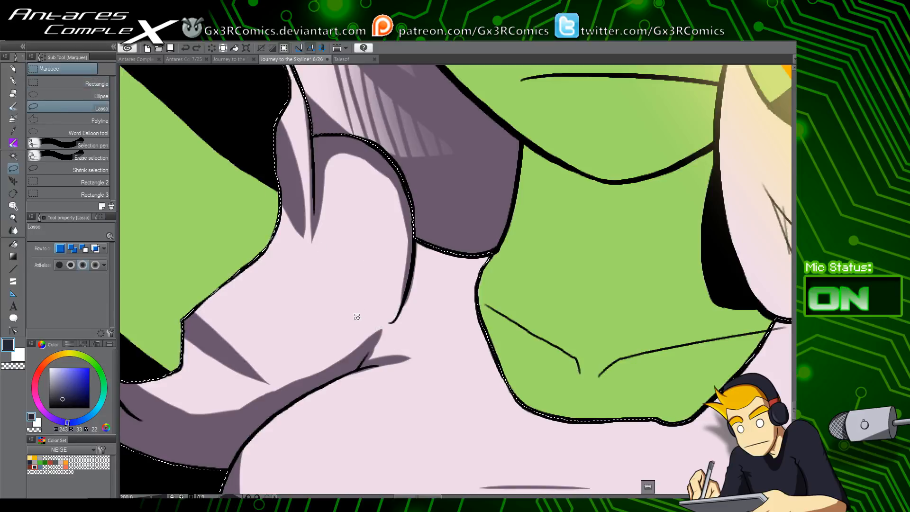
drag(356, 315, 335, 312)
drag(205, 275, 254, 324)
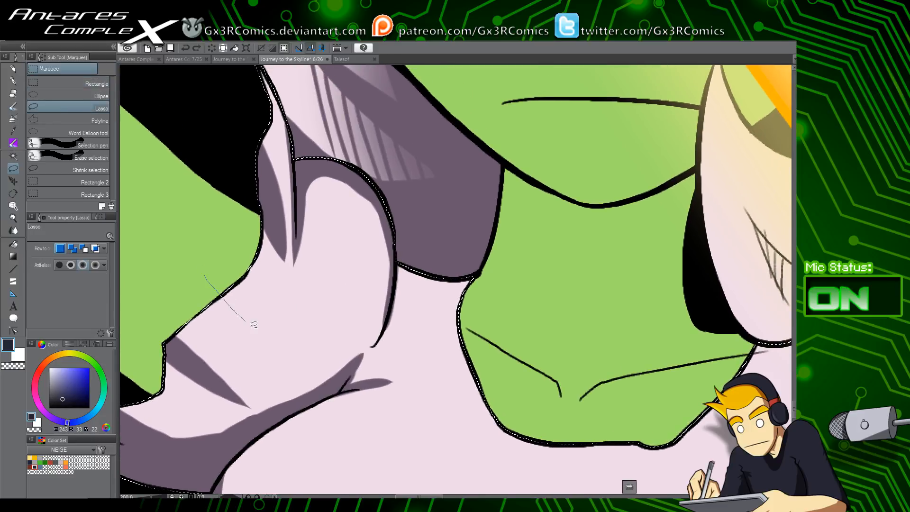
drag(361, 353, 373, 345)
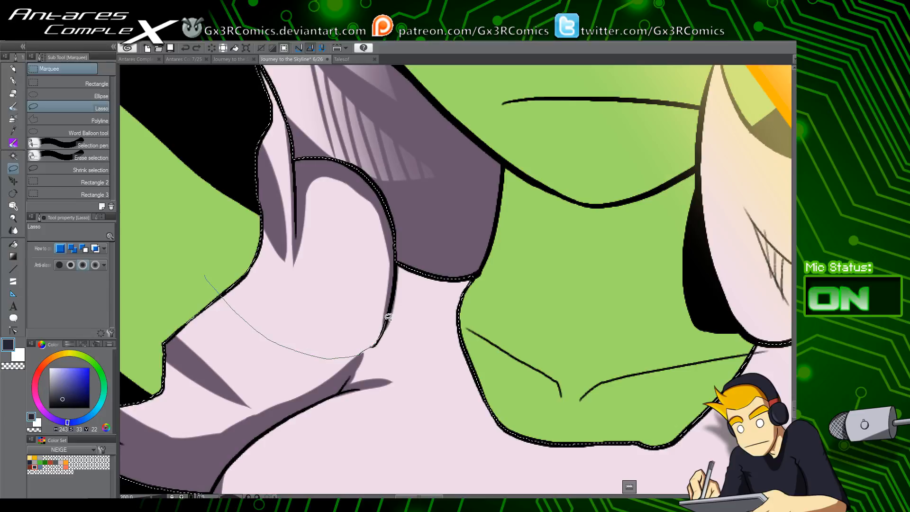
drag(387, 177, 385, 180)
scroll(287, 164, up, 3)
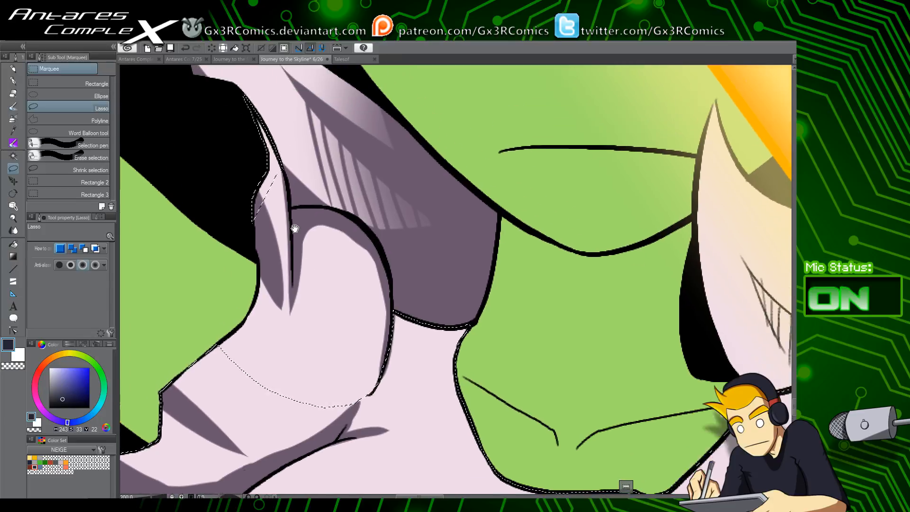
drag(304, 169, 285, 162)
mouse_move(414, 336)
mouse_down()
mouse_move(400, 326)
mouse_move(334, 191)
mouse_up()
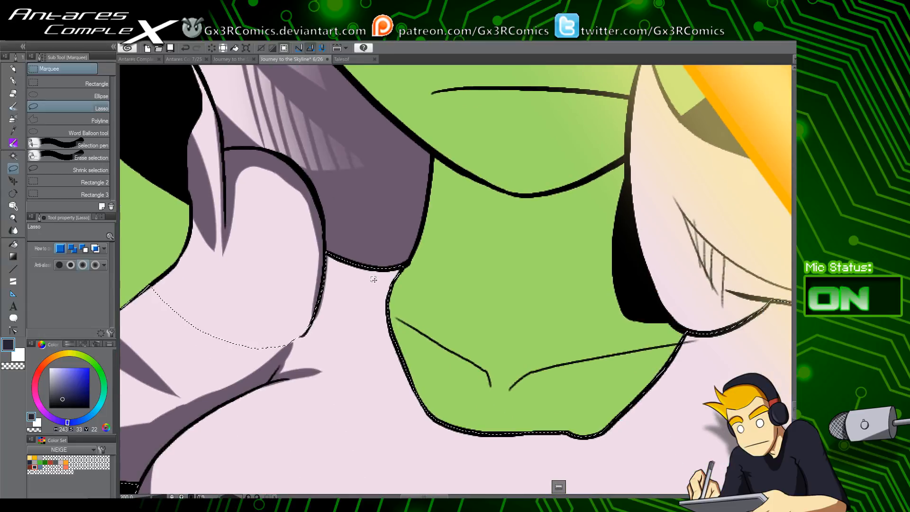
Shade the blouse beneath the left collar beside the neck with the Soft airbrush at size 150, and clear the selection
key(b)
mouse_move(350, 266)
mouse_down()
mouse_move(368, 282)
mouse_move(370, 261)
mouse_move(311, 268)
mouse_move(441, 363)
mouse_up()
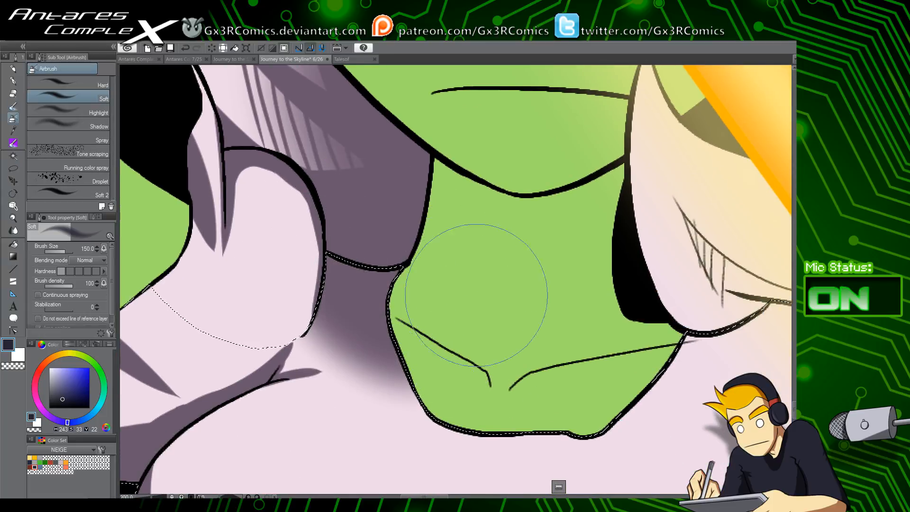
key(ctrl+d)
Select the goblin girl's face and shade along the left jaw from cheek to chin with SOFT BRUSH at size 200
drag(510, 324, 399, 398)
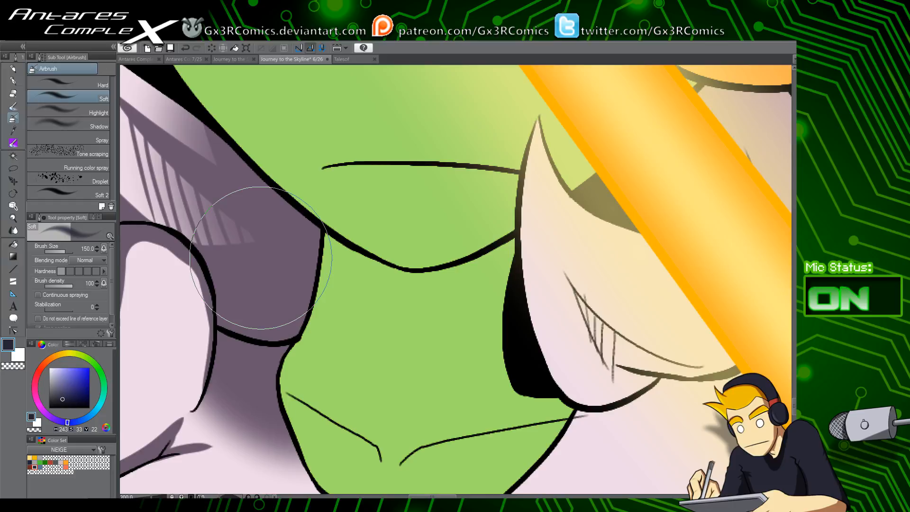
drag(314, 232, 363, 411)
key(w)
click(295, 281)
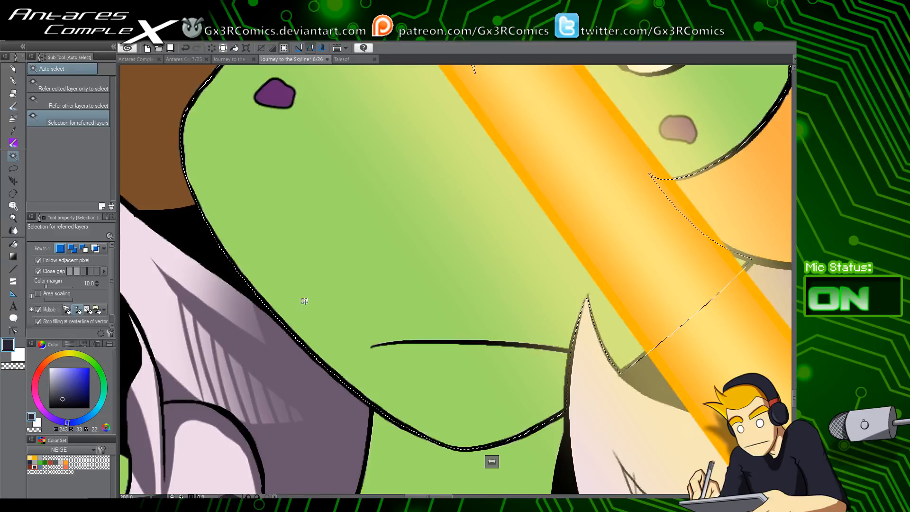
scroll(306, 313, down, 1)
scroll(305, 314, down, 1)
key(p)
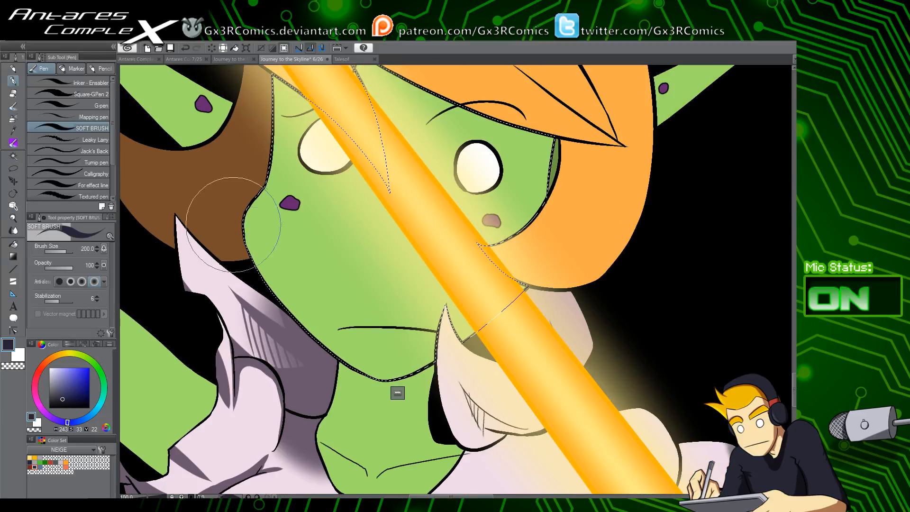
drag(213, 194, 381, 373)
key(ctrl+z)
drag(235, 223, 397, 385)
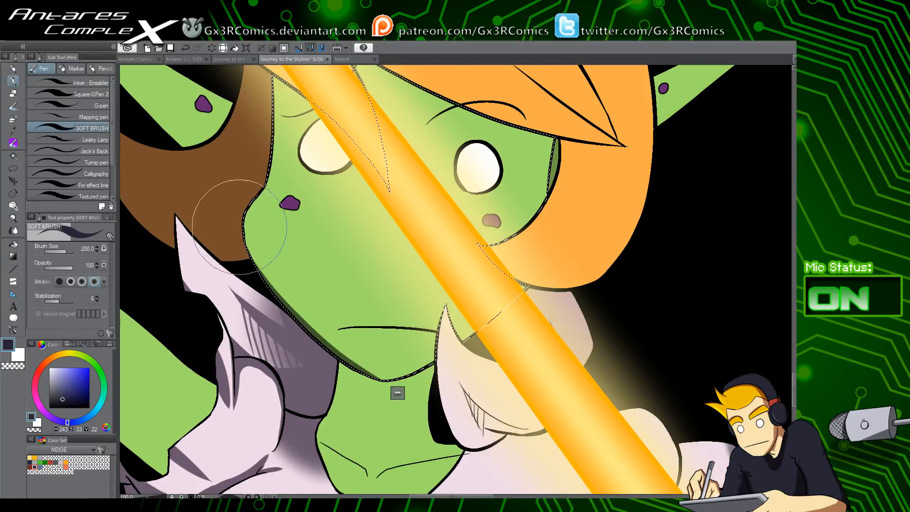
drag(239, 227, 317, 310)
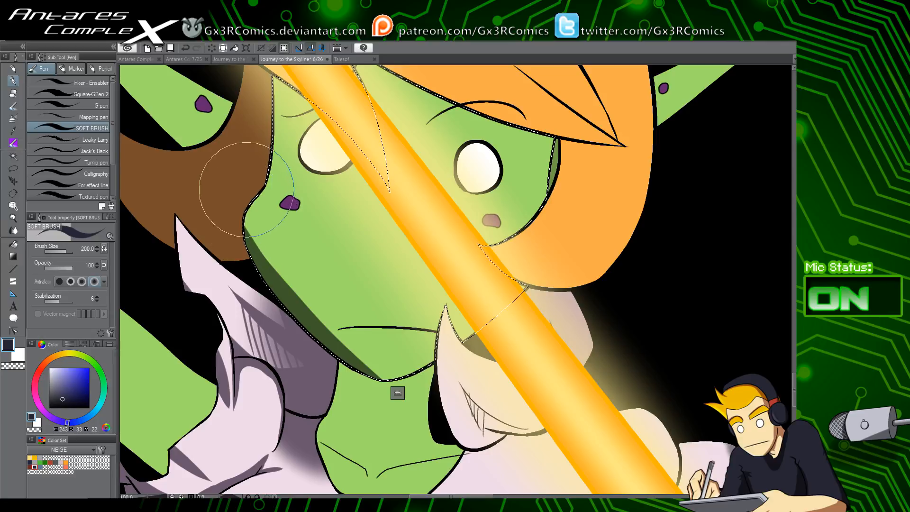
key(ctrl+z)
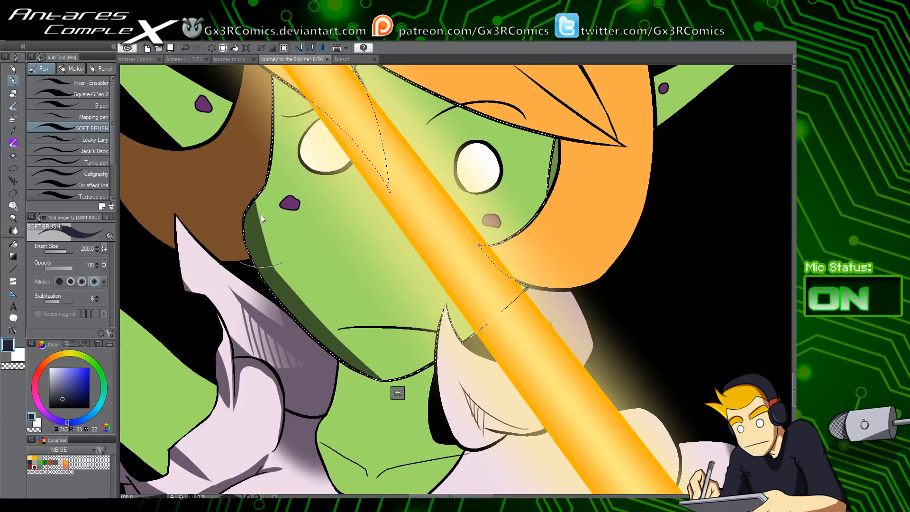
Shade the face beneath the hair, along the left temple with a tapered streak across the left eye and under the fringe
drag(252, 193, 260, 281)
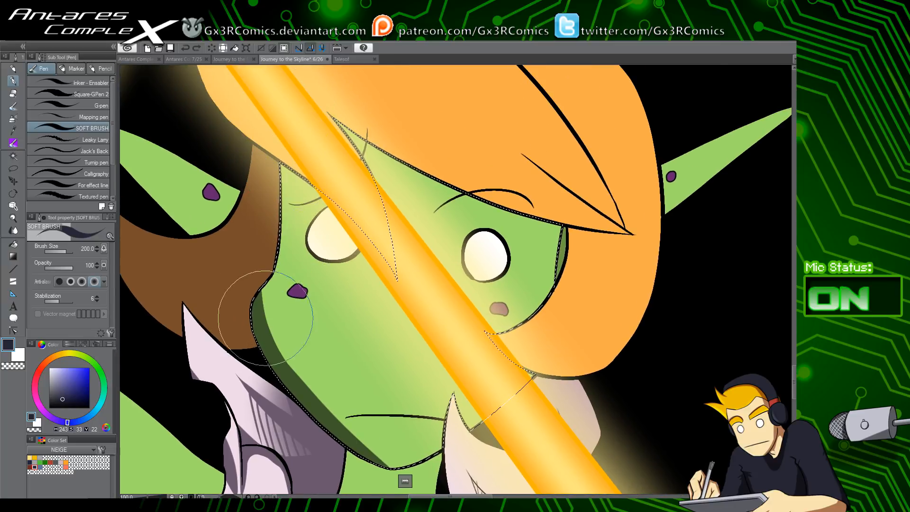
mouse_move(268, 290)
mouse_down()
mouse_move(288, 220)
mouse_move(285, 116)
mouse_move(292, 199)
mouse_move(282, 207)
mouse_move(273, 85)
mouse_move(348, 183)
mouse_move(273, 149)
mouse_move(285, 150)
mouse_move(384, 319)
mouse_up()
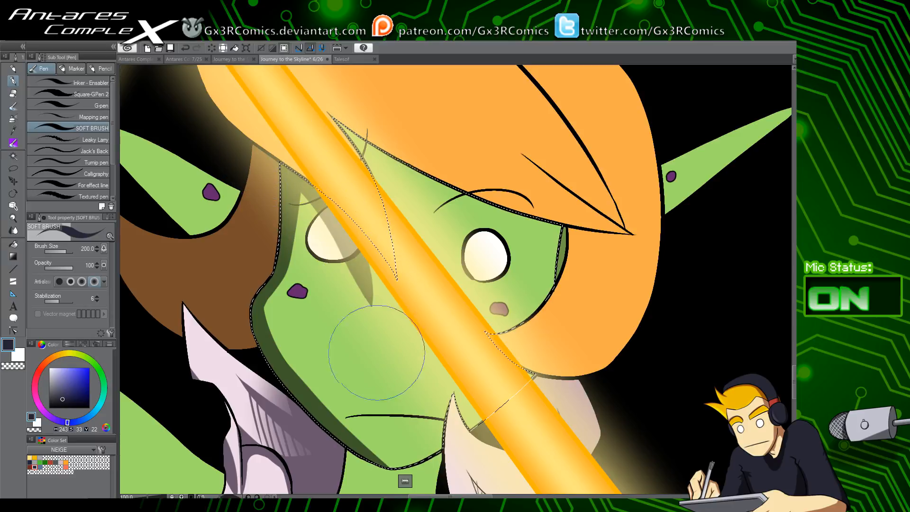
drag(438, 197, 373, 211)
mouse_move(254, 125)
mouse_down()
mouse_move(446, 227)
mouse_move(549, 223)
mouse_up()
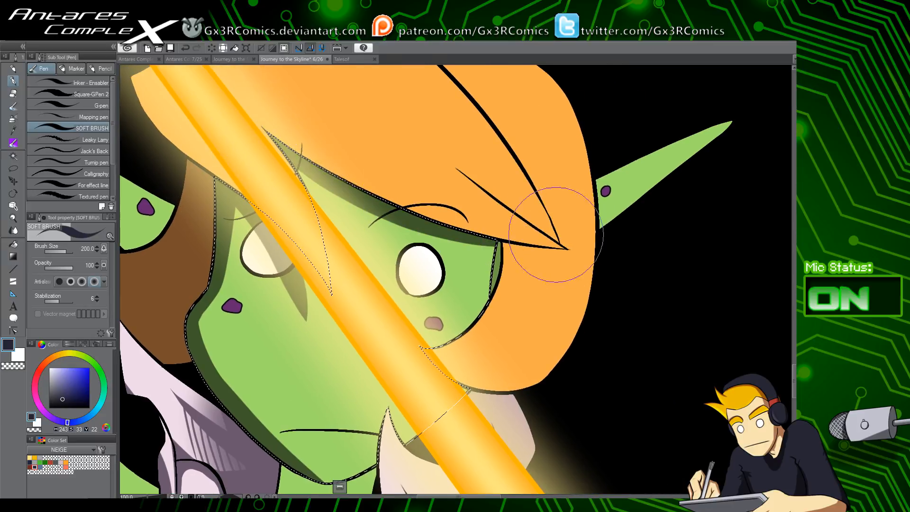
mouse_move(274, 121)
mouse_down()
mouse_move(339, 191)
mouse_move(576, 225)
mouse_up()
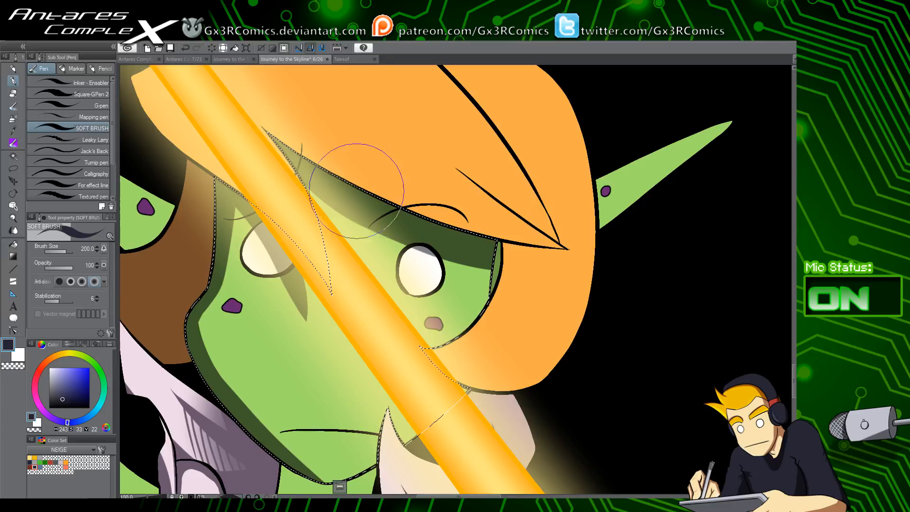
drag(234, 123, 566, 239)
Paint a thin shadow along the upper side of the mouth line
drag(456, 339, 460, 197)
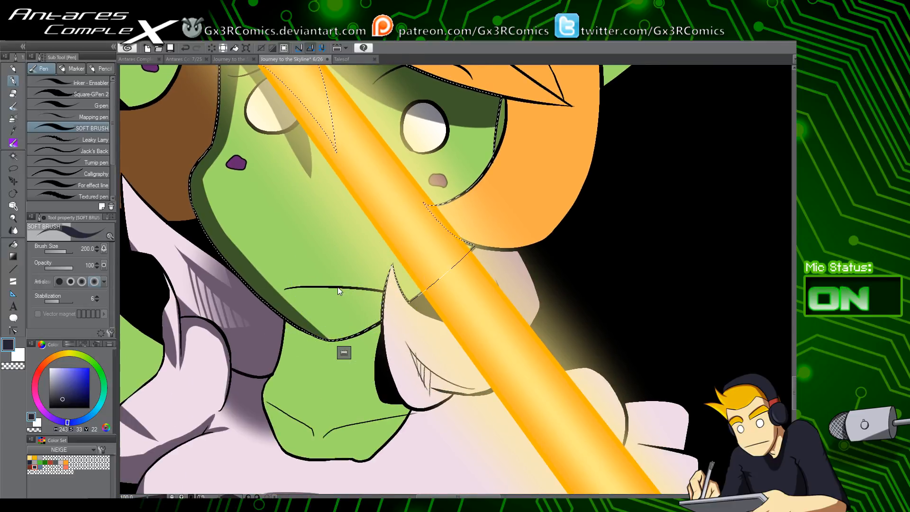
scroll(337, 287, down, 1)
scroll(331, 308, up, 3)
drag(312, 294, 406, 302)
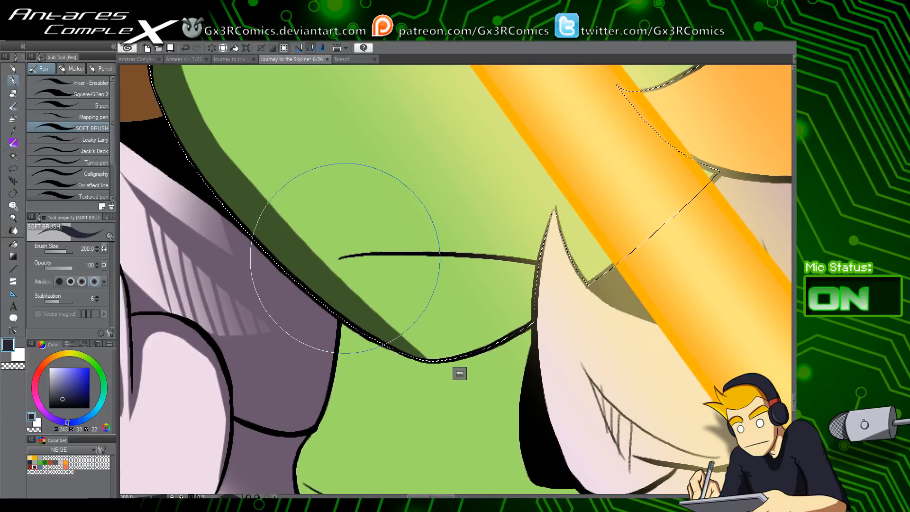
mouse_move(338, 259)
mouse_down()
mouse_move(414, 249)
mouse_move(552, 264)
mouse_up()
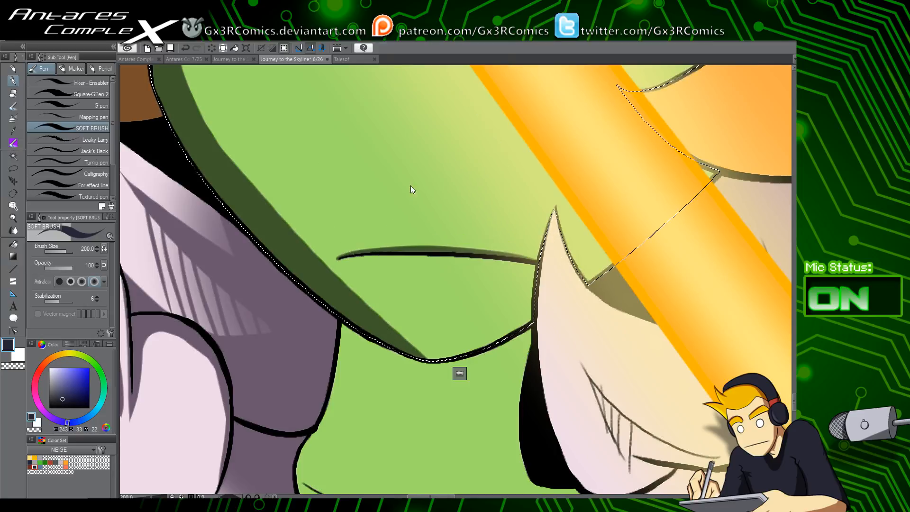
Select the blouse collar beside the beam and shade its neck-side edge and lower tip with SOFT BRUSH at size 200
scroll(395, 189, down, 3)
mouse_move(330, 141)
mouse_down()
mouse_move(341, 193)
mouse_move(365, 207)
mouse_up()
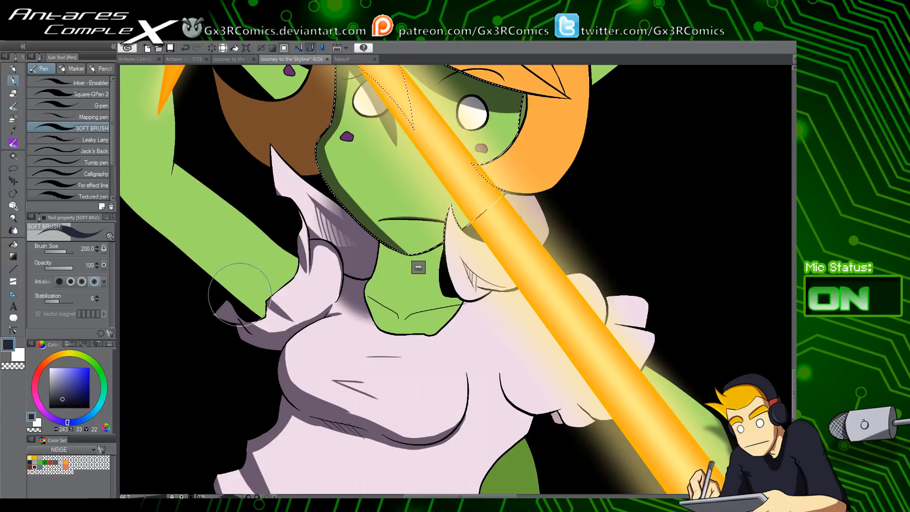
drag(394, 378, 385, 302)
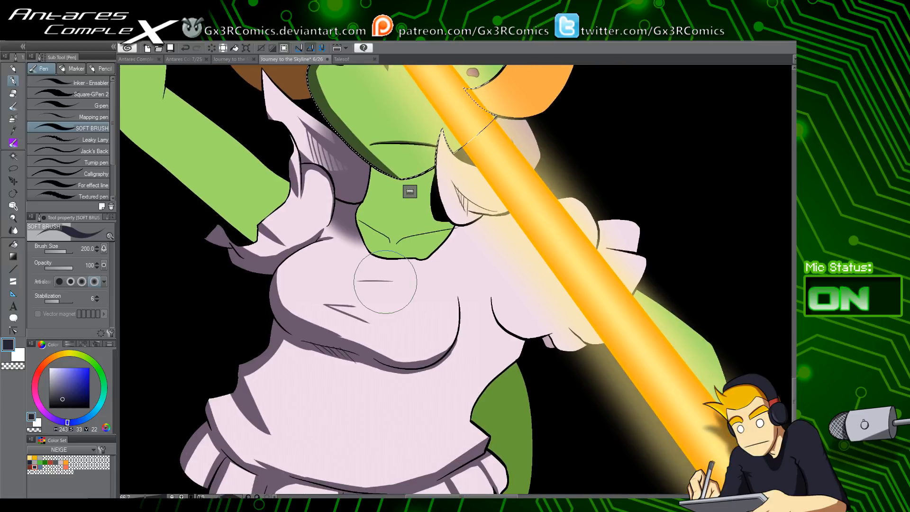
key(w)
click(455, 190)
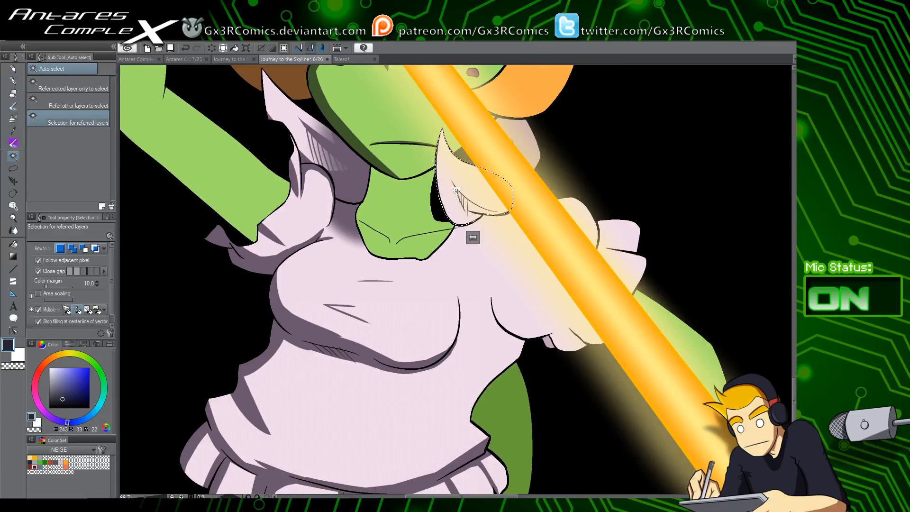
scroll(444, 174, up, 3)
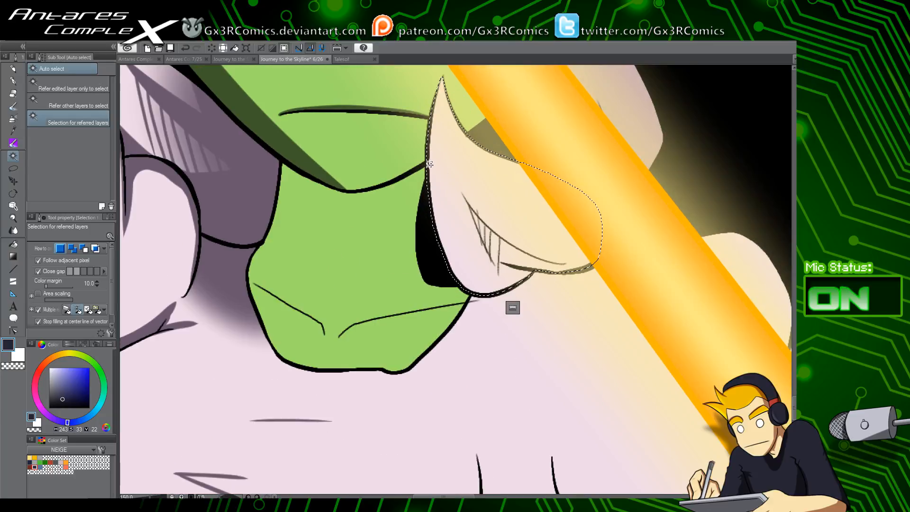
key(p)
mouse_move(436, 185)
mouse_down()
mouse_move(416, 195)
mouse_move(370, 256)
mouse_up()
drag(377, 128, 406, 381)
mouse_move(370, 144)
mouse_down()
mouse_move(422, 382)
mouse_move(391, 288)
mouse_move(384, 319)
mouse_move(461, 342)
mouse_move(352, 290)
mouse_move(367, 239)
mouse_move(481, 373)
mouse_up()
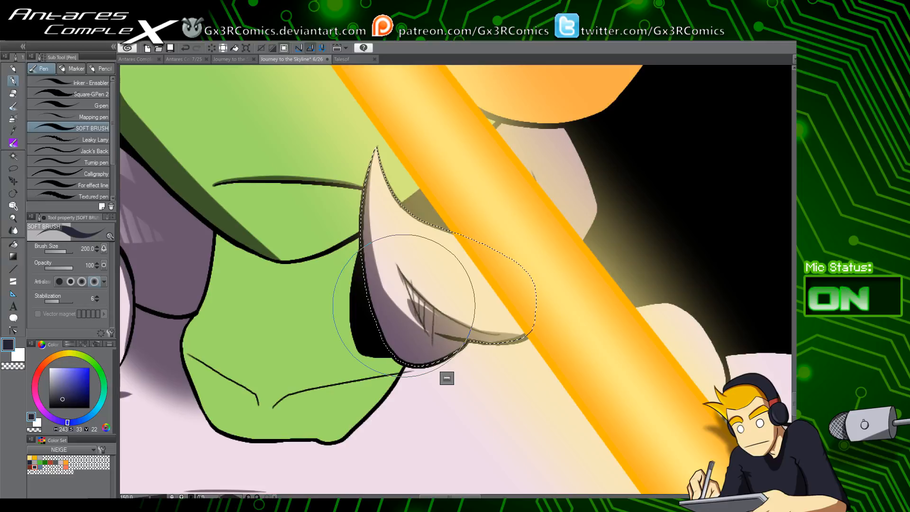
drag(463, 298, 456, 348)
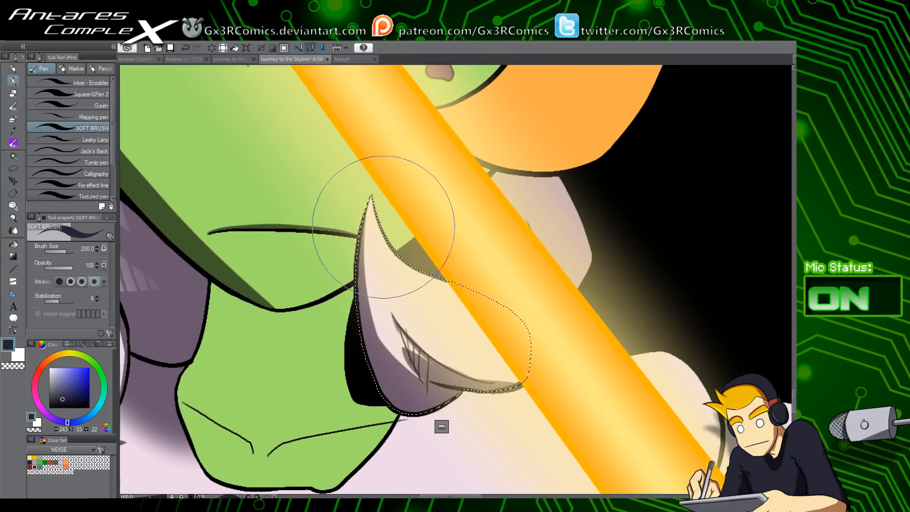
drag(338, 254, 369, 294)
Select the goblin girl's neck and paint a solid black shadow beneath the chin with the G-pen at size 300
key(w)
click(313, 387)
drag(313, 387, 344, 332)
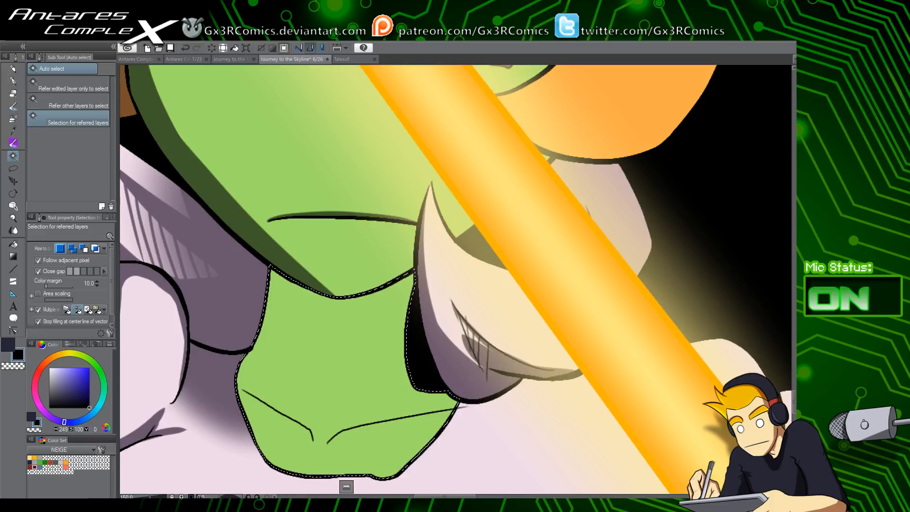
key(p)
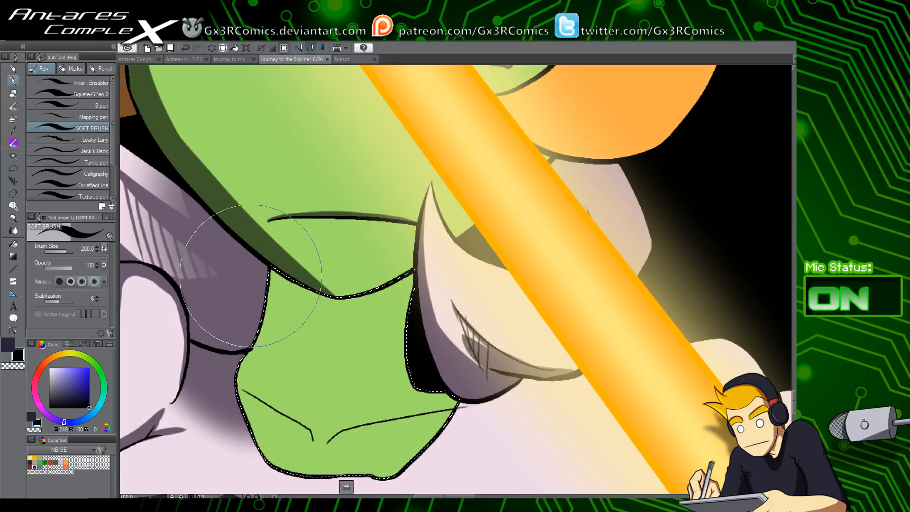
click(81, 106)
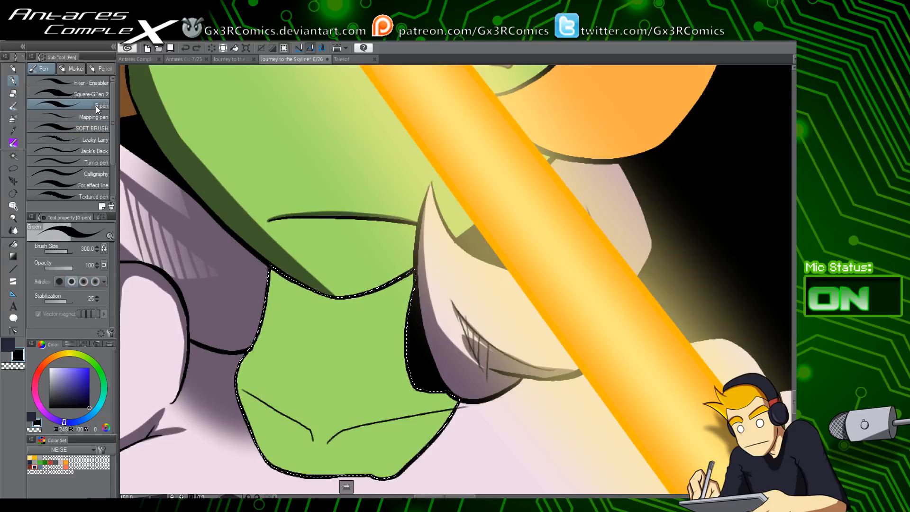
mouse_move(325, 317)
mouse_down()
mouse_move(280, 275)
mouse_move(306, 303)
mouse_move(353, 313)
mouse_up()
key(ctrl+z)
key(ctrl+z)
mouse_move(269, 280)
mouse_down()
mouse_move(285, 292)
mouse_move(370, 293)
mouse_up()
key(ctrl+z)
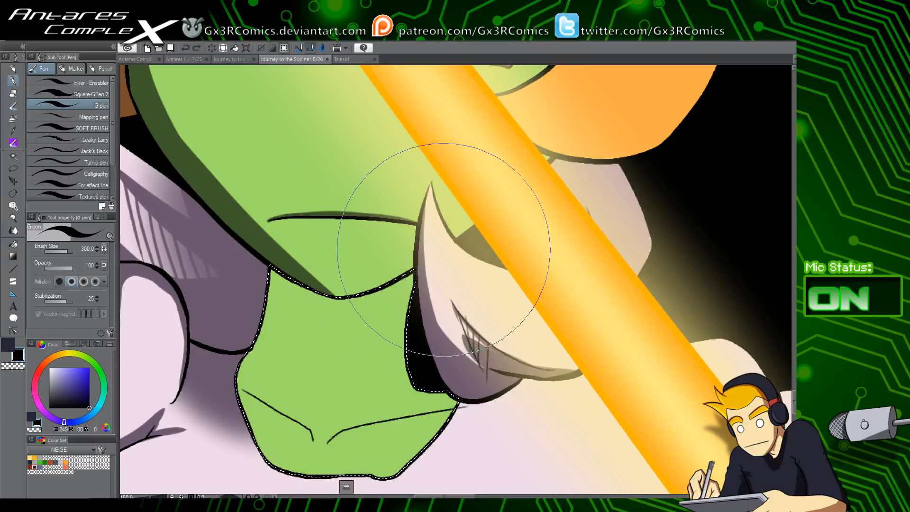
mouse_move(417, 265)
mouse_down()
mouse_move(332, 302)
mouse_move(273, 266)
mouse_move(433, 258)
mouse_up()
drag(268, 302, 335, 361)
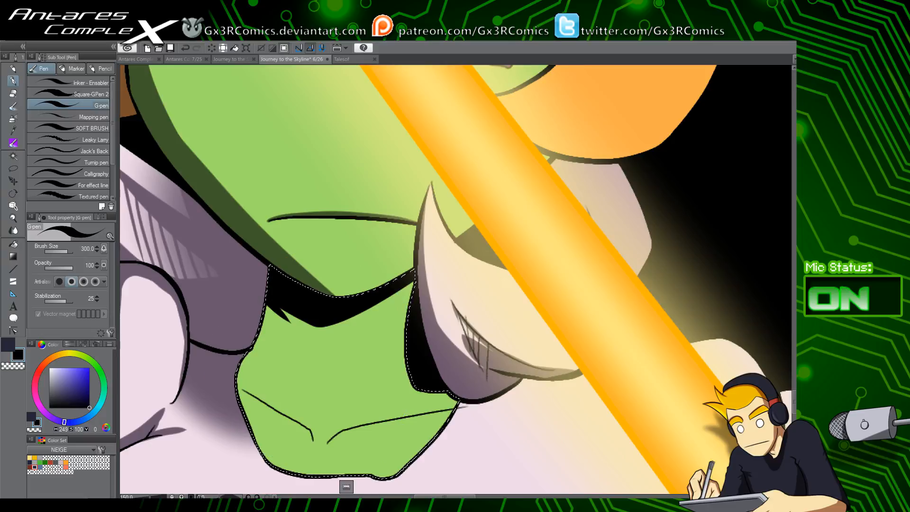
Switch back to the dark shading colour and shade both sides of the neck and the rim of the chin shadow
key(p)
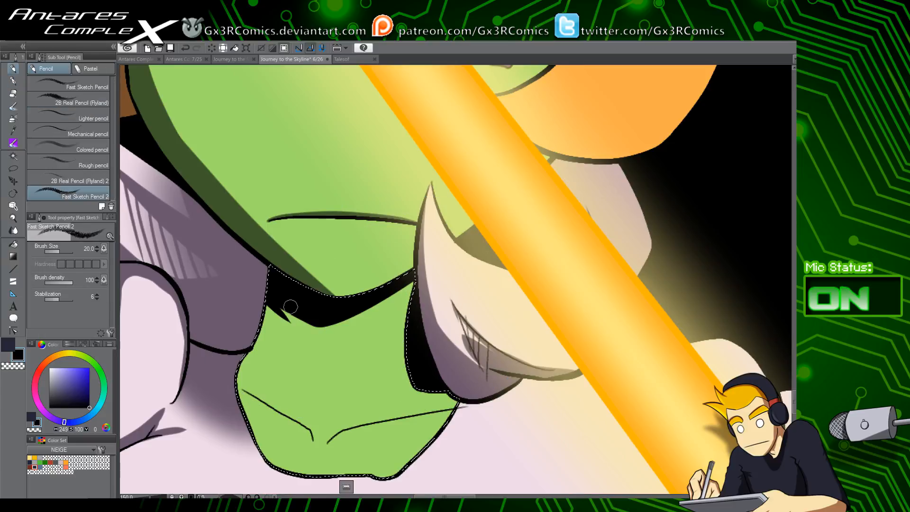
drag(289, 309, 347, 251)
key(x)
key(p)
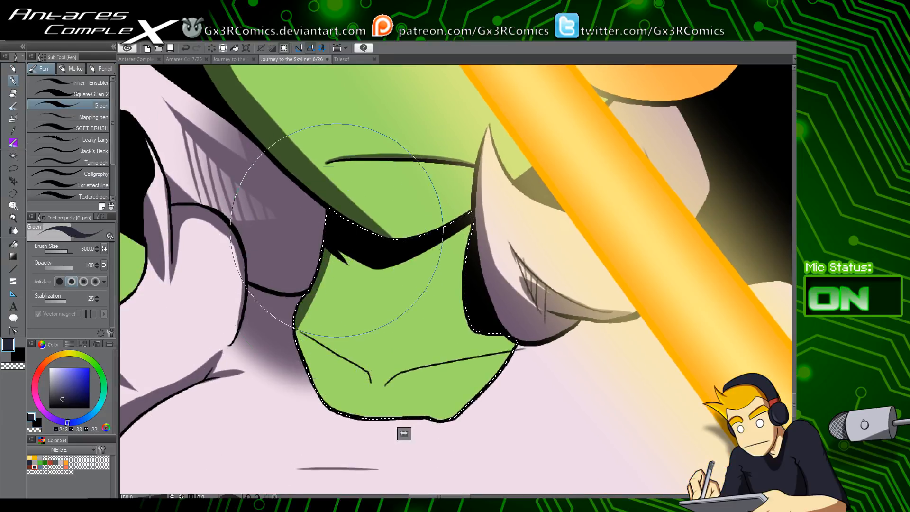
drag(340, 231, 265, 366)
mouse_move(335, 249)
mouse_down()
mouse_move(327, 306)
mouse_move(297, 326)
mouse_move(341, 359)
mouse_up()
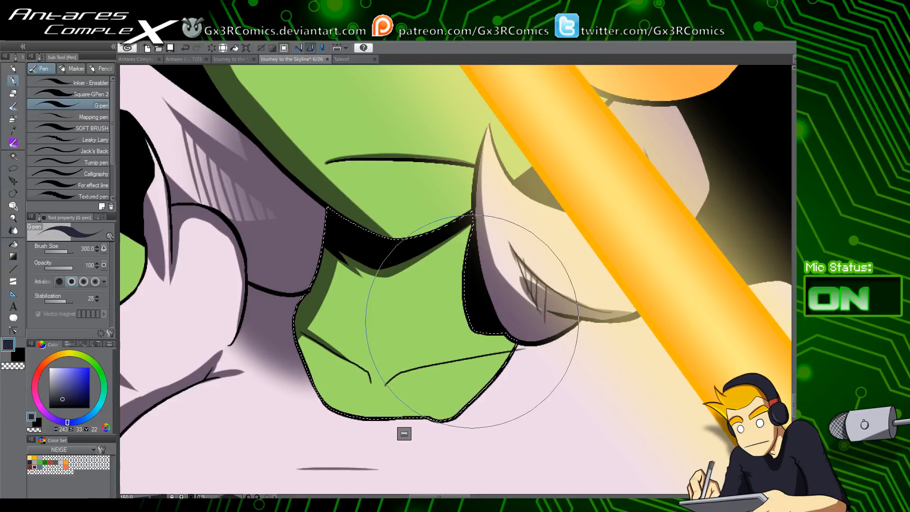
drag(473, 321, 443, 176)
key(ctrl+z)
drag(472, 321, 445, 189)
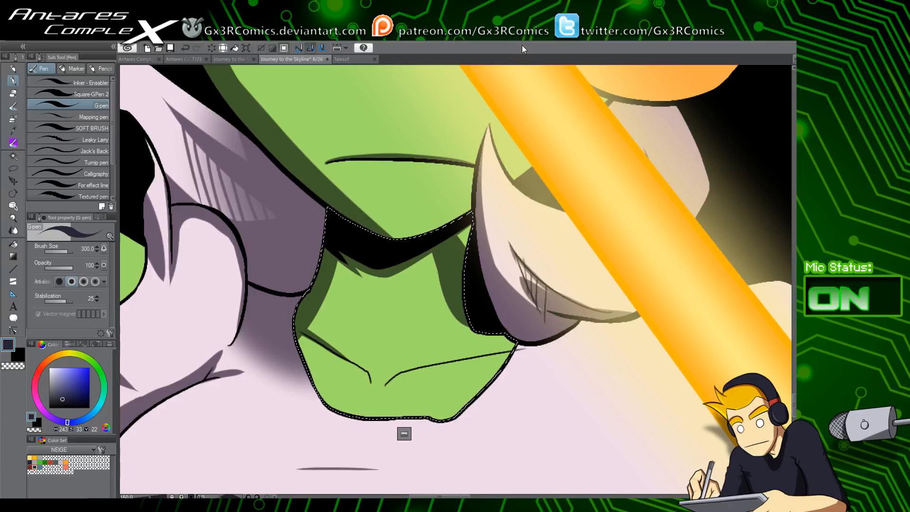
Shade the neck above the right collarbone line and clear the selection
drag(440, 246, 445, 282)
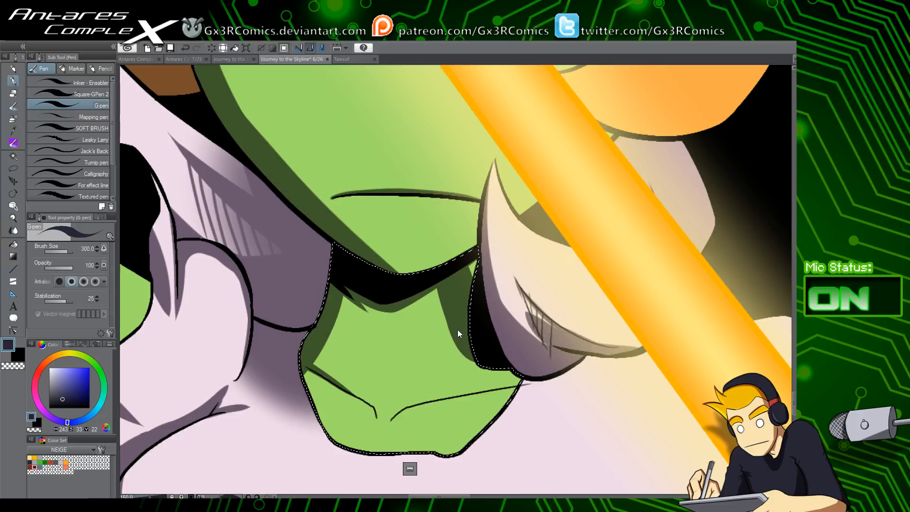
key(ctrl+d)
drag(514, 418, 472, 371)
key(ctrl+z)
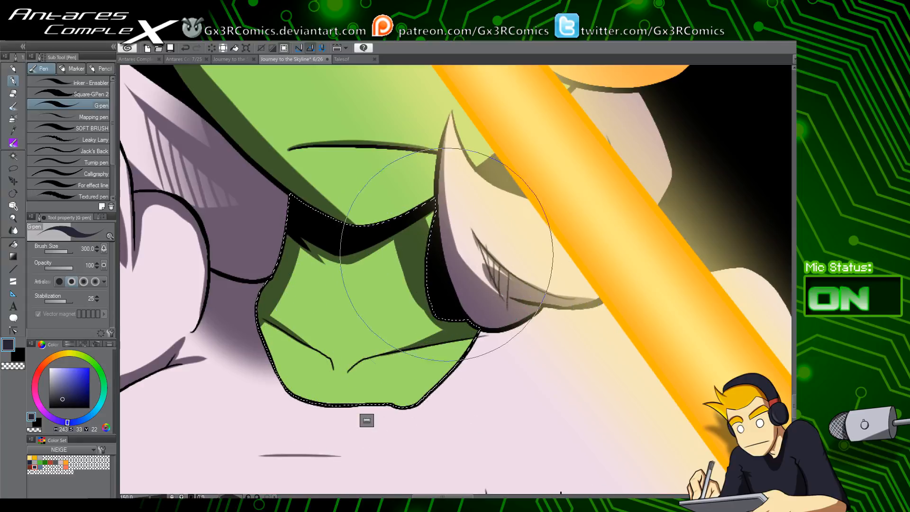
drag(451, 334, 472, 226)
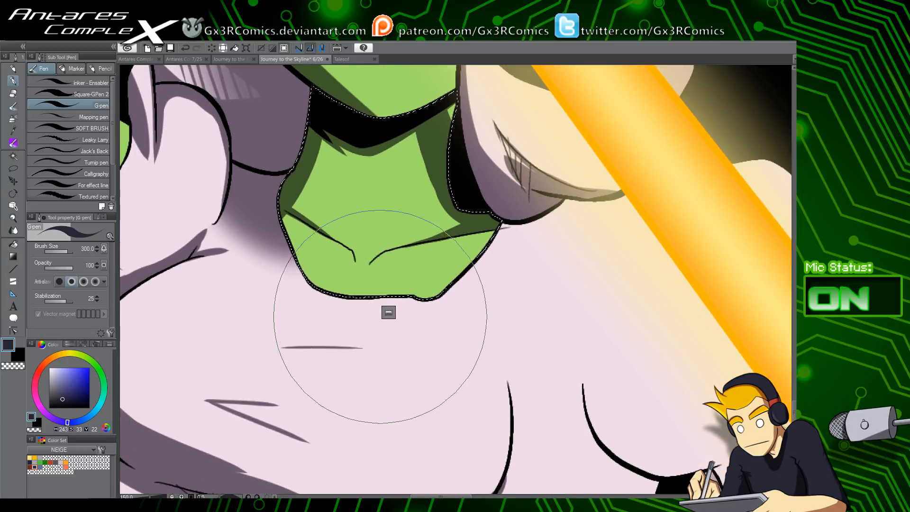
key(ctrl+d)
Shade the blouse along the left waist and around the outer edge of the fold above the ruffles
drag(380, 422, 412, 289)
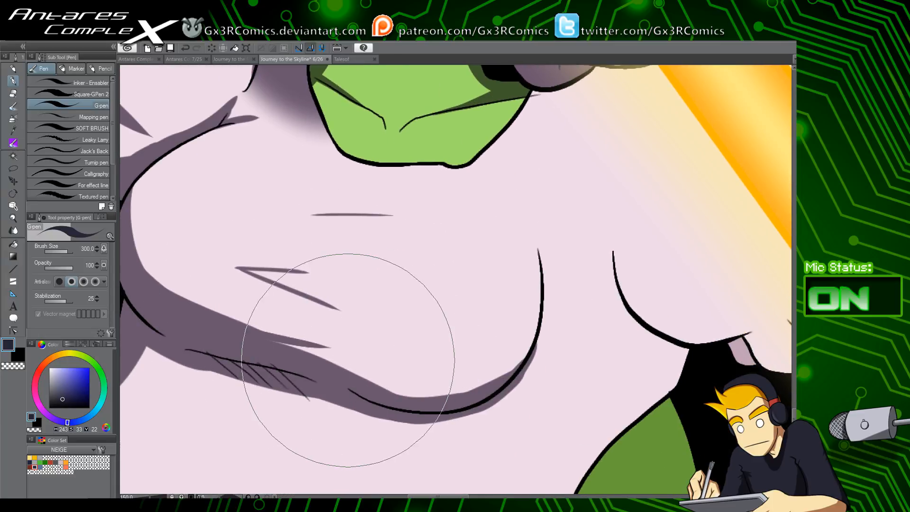
mouse_move(377, 360)
mouse_down()
mouse_move(465, 165)
mouse_move(490, 268)
mouse_up()
mouse_move(325, 179)
mouse_down()
mouse_move(283, 252)
mouse_move(244, 280)
mouse_up()
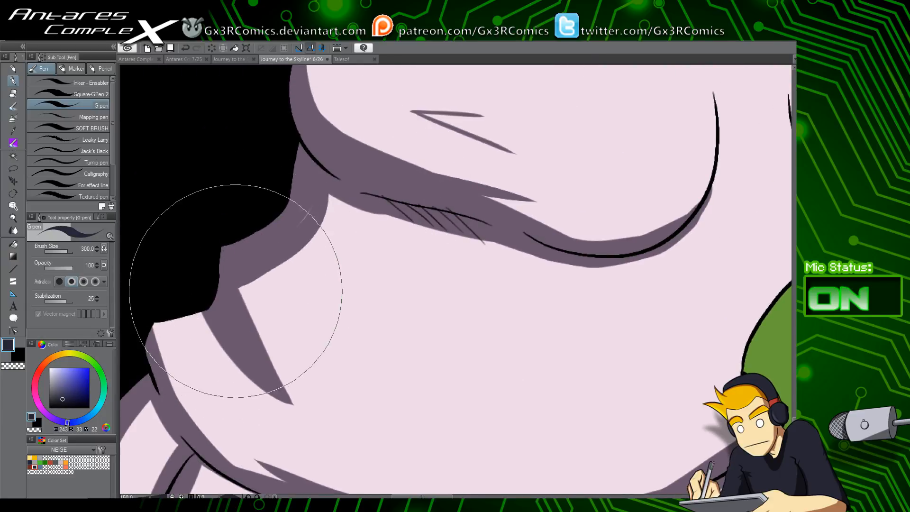
mouse_move(310, 209)
mouse_down()
mouse_move(251, 289)
mouse_move(342, 196)
mouse_up()
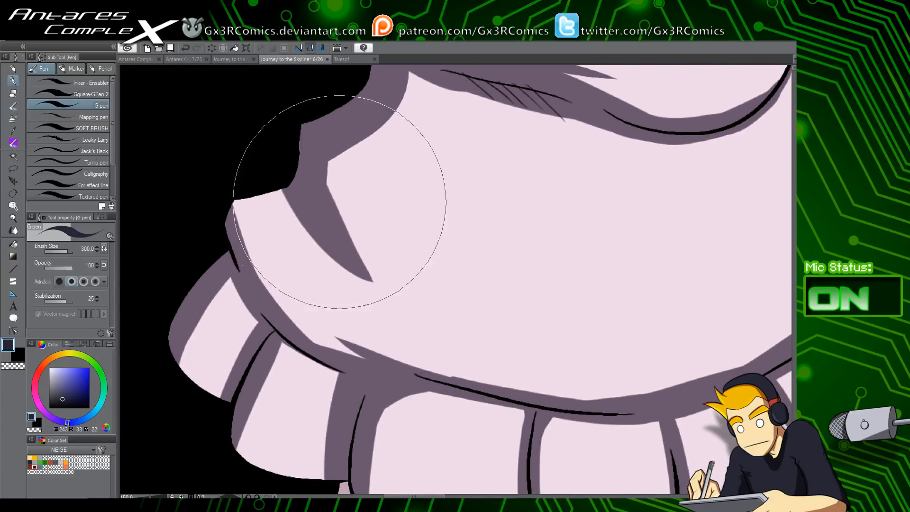
drag(283, 191, 197, 231)
mouse_move(245, 204)
mouse_down()
mouse_move(307, 186)
mouse_move(197, 225)
mouse_move(261, 215)
mouse_move(237, 261)
mouse_up()
drag(331, 345, 345, 263)
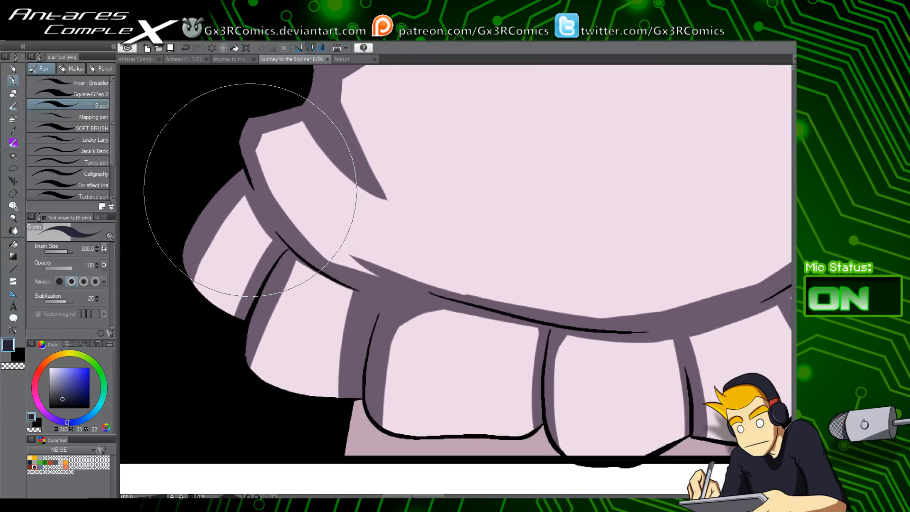
key(ctrl+z)
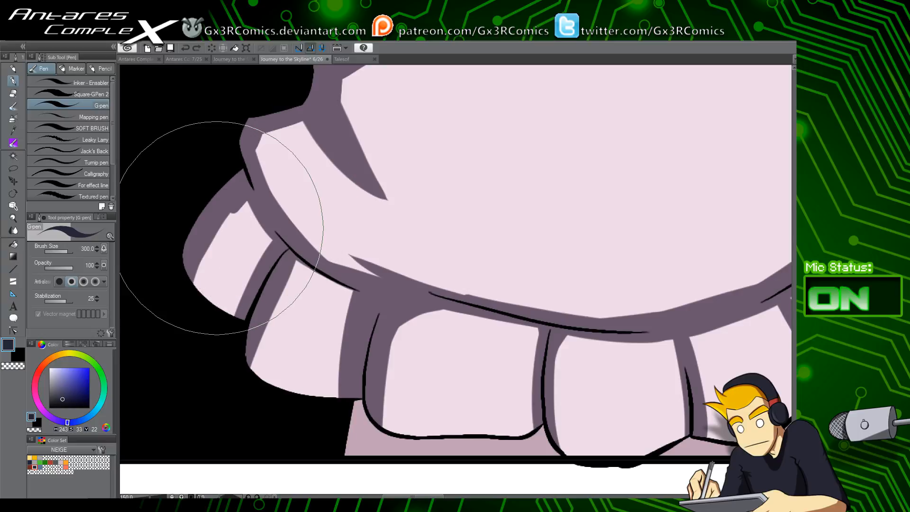
drag(221, 228, 252, 208)
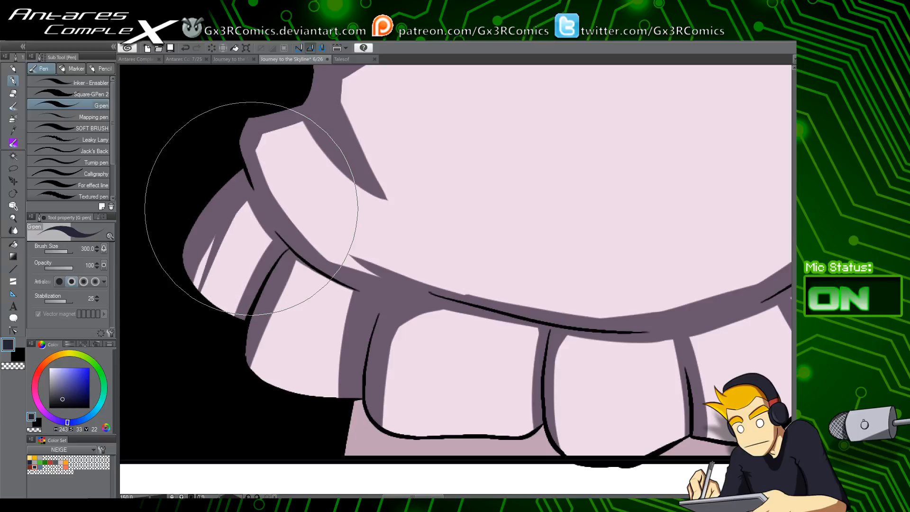
key(ctrl+z)
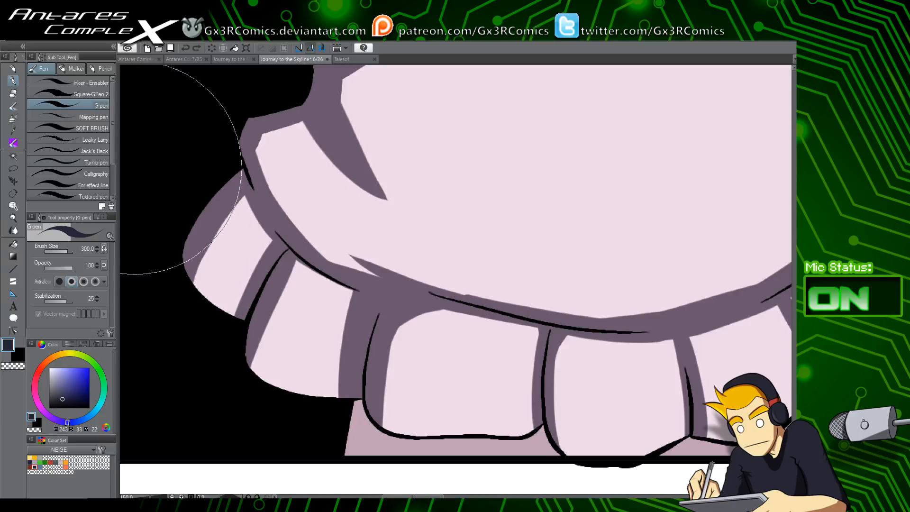
Widen the shadows along the left sides of the two leftmost ruffles with SOFT BRUSH at size 200
click(93, 127)
mouse_move(252, 193)
mouse_down()
mouse_move(188, 314)
mouse_move(248, 203)
mouse_move(202, 283)
mouse_move(226, 294)
mouse_up()
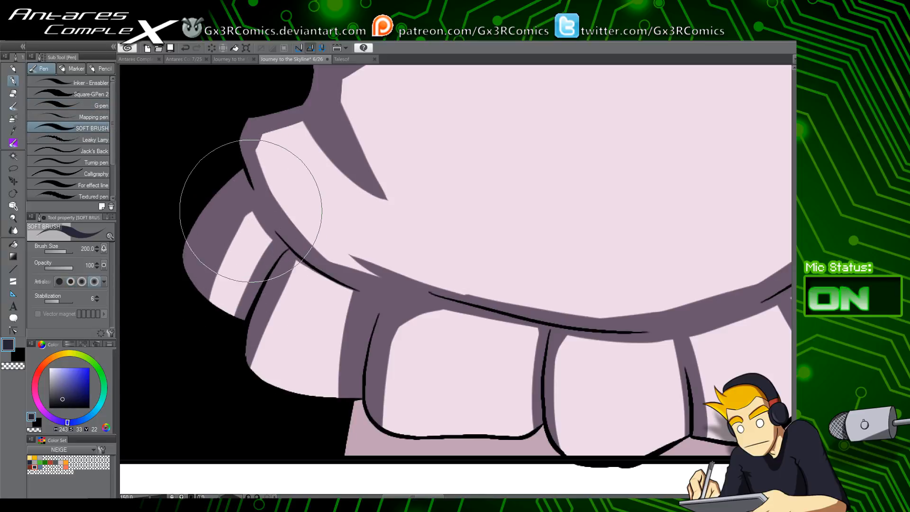
drag(252, 211, 206, 325)
drag(359, 286, 328, 257)
drag(275, 222, 218, 363)
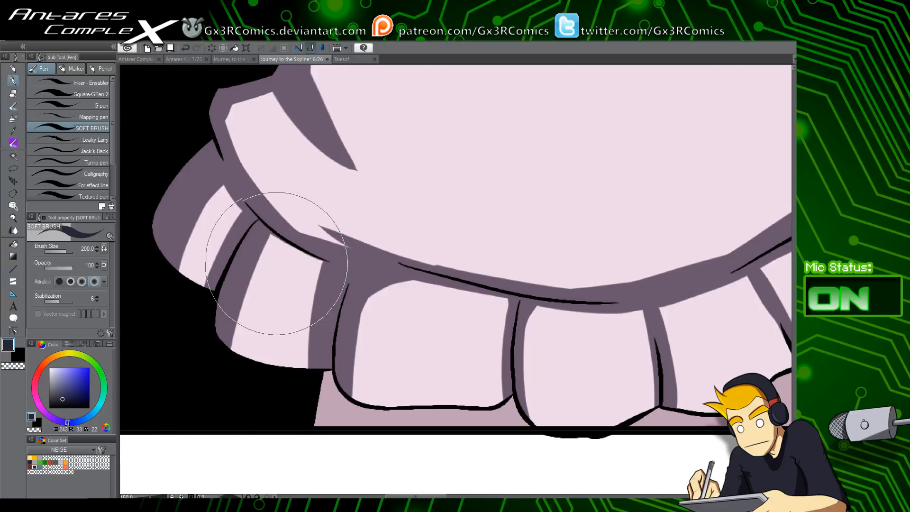
Select the blouse and widen the shadow on the left side of the third ruffle within the selection
drag(278, 224, 238, 430)
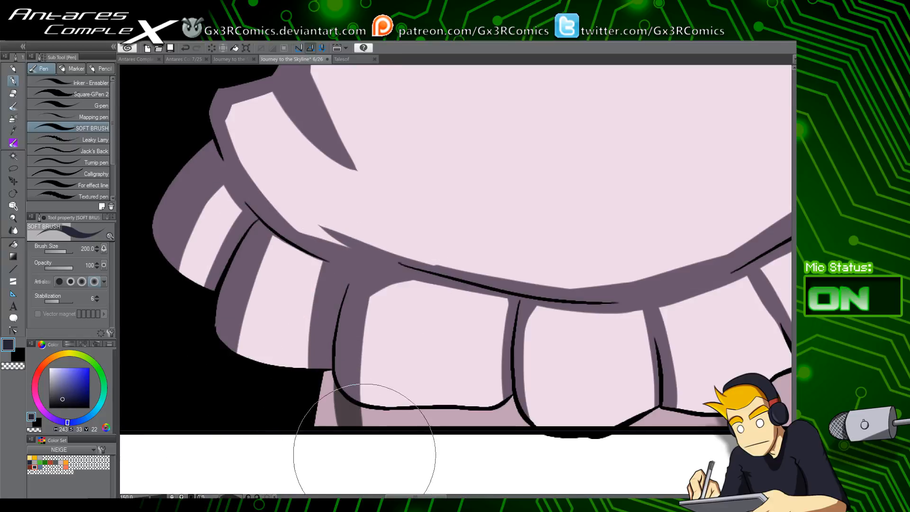
key(ctrl+z)
key(w)
click(376, 315)
key(p)
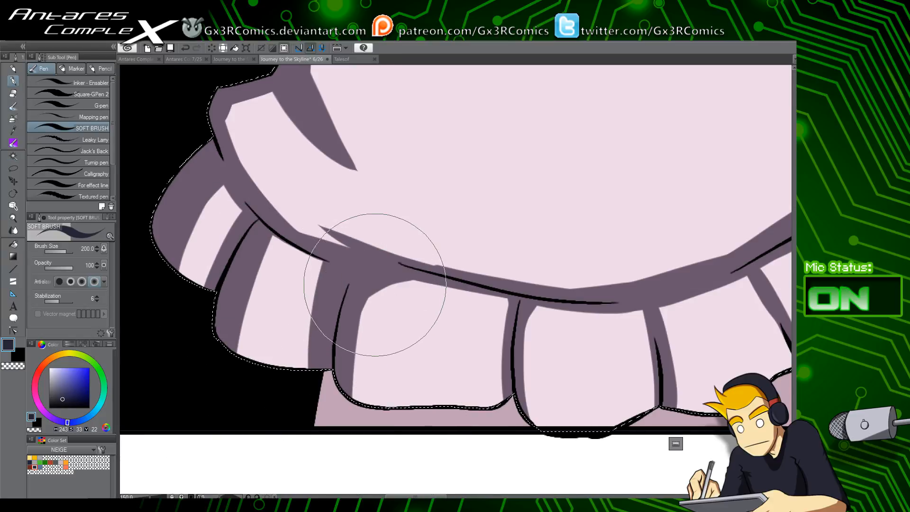
mouse_move(374, 282)
mouse_down()
mouse_move(353, 412)
mouse_move(369, 467)
mouse_up()
Select the pink garment area beneath the third ruffle and cover it with broad dark shading strokes
mouse_move(359, 393)
mouse_down()
mouse_move(338, 326)
mouse_move(314, 291)
mouse_up()
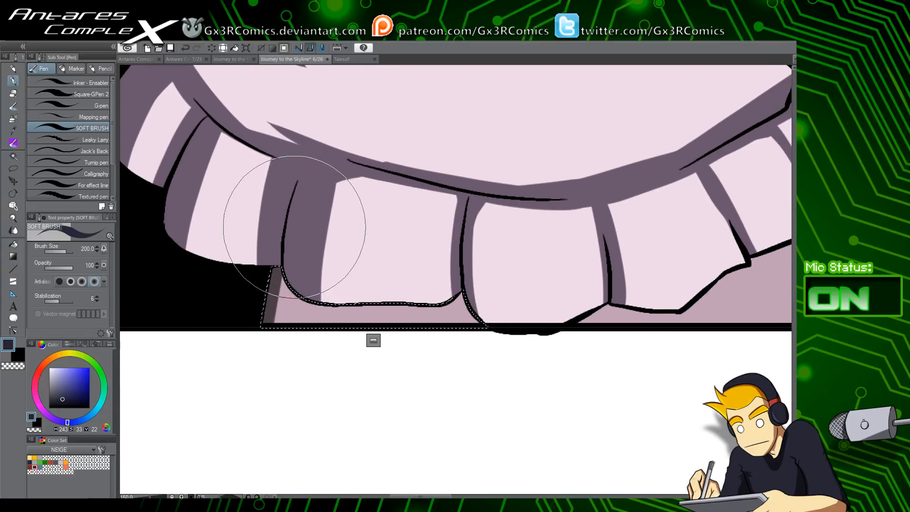
drag(295, 227, 265, 387)
drag(321, 242, 277, 412)
drag(301, 261, 279, 356)
drag(318, 293, 306, 347)
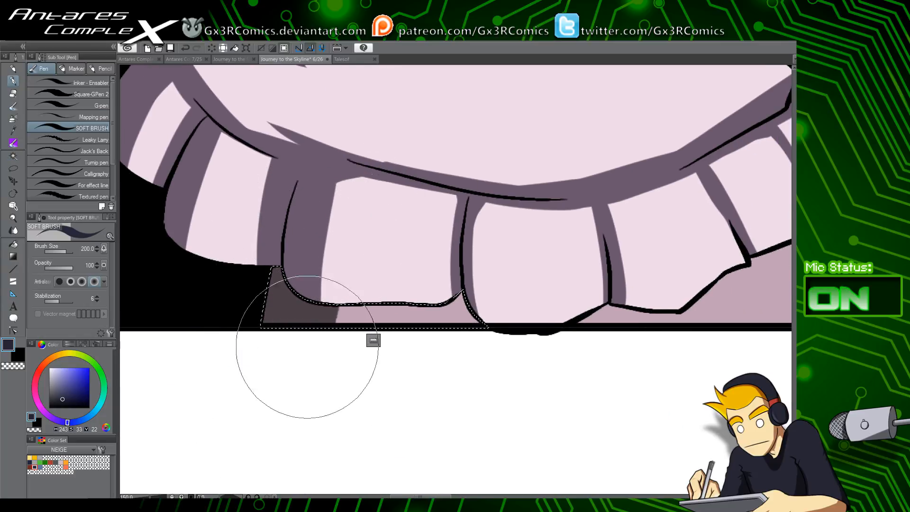
drag(367, 233, 333, 464)
Finish the shadow beneath the third ruffle, and select and shade the pink garment along the lower edges of the ruffles to its right
drag(485, 313, 406, 325)
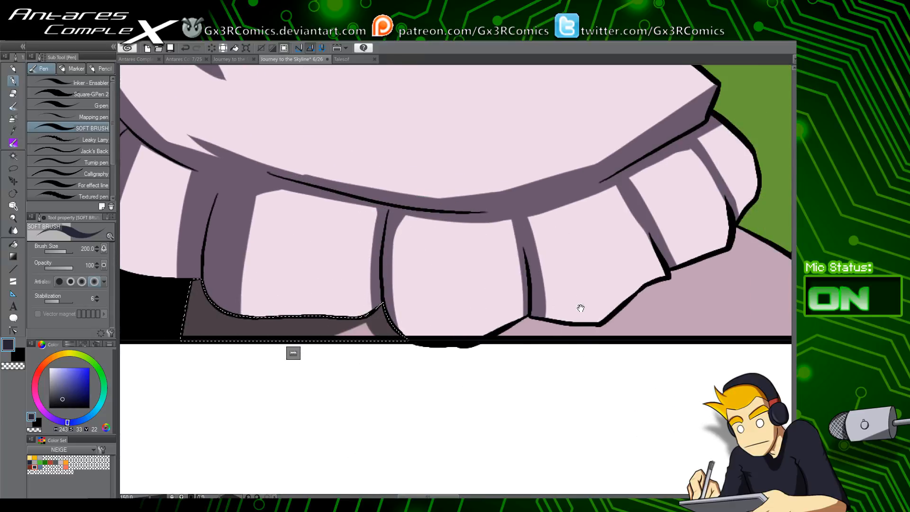
drag(541, 333, 467, 335)
key(w)
click(473, 333)
key(p)
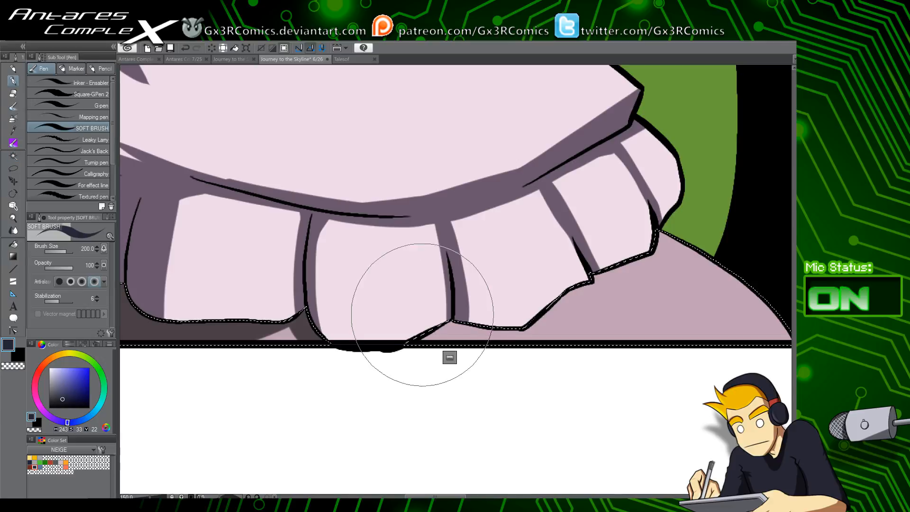
drag(536, 292, 412, 355)
drag(453, 325, 509, 292)
key(ctrl+z)
drag(465, 307, 530, 266)
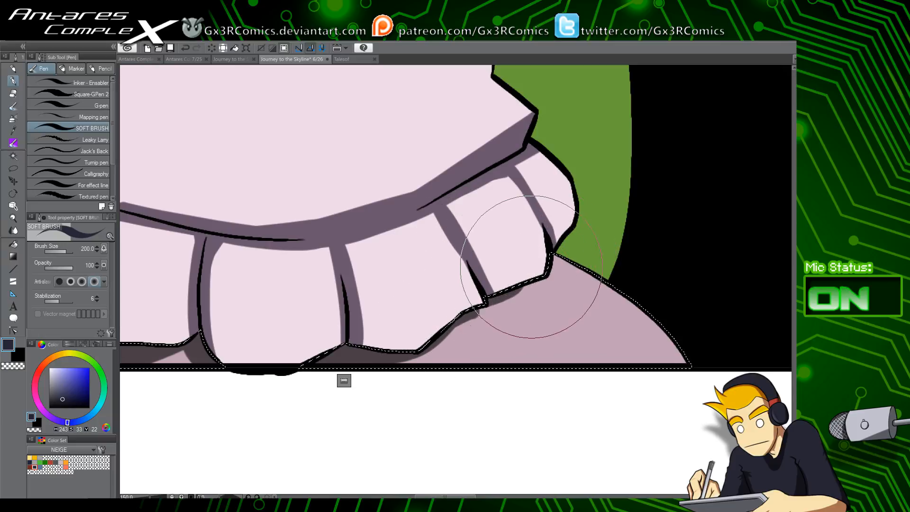
drag(429, 372, 474, 339)
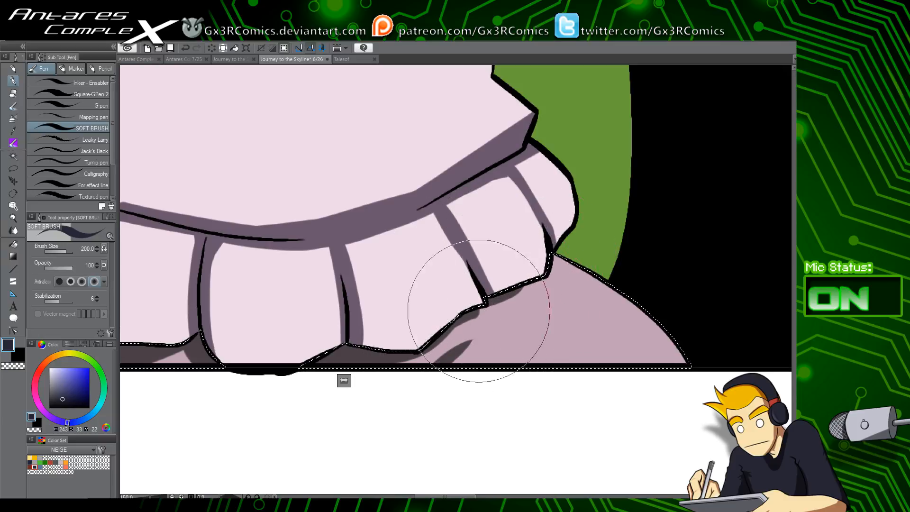
Paint two tapered fold shadows across the lower blouse just above the ruffle band
key(space)
mouse_move(358, 207)
mouse_down()
mouse_move(367, 355)
mouse_move(390, 401)
mouse_up()
drag(140, 331, 370, 367)
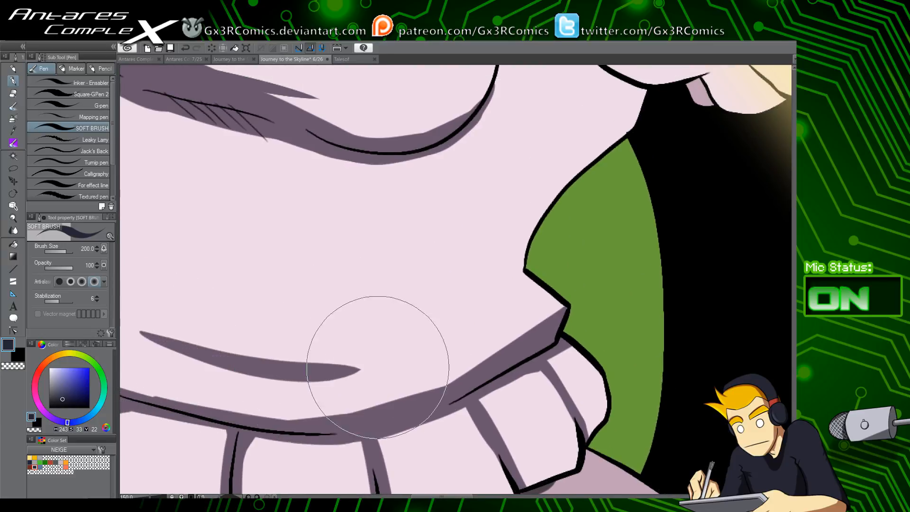
drag(140, 332, 305, 345)
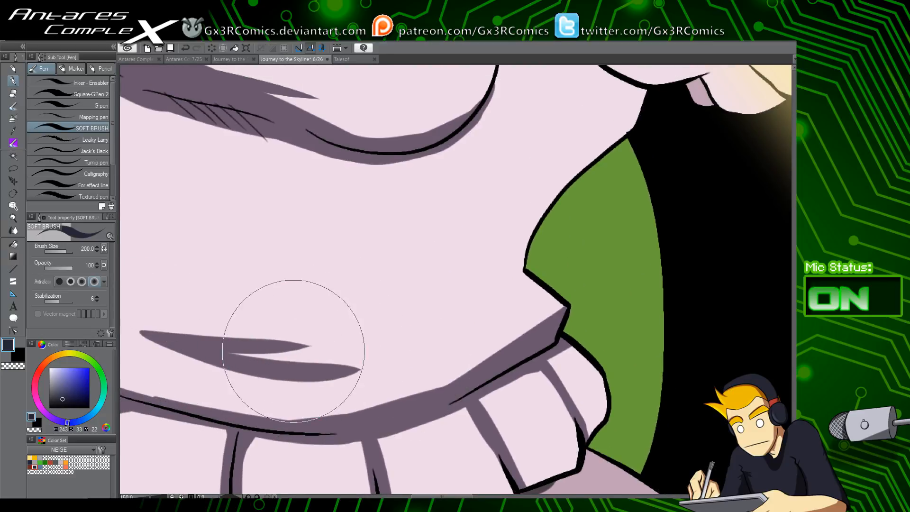
key(c)
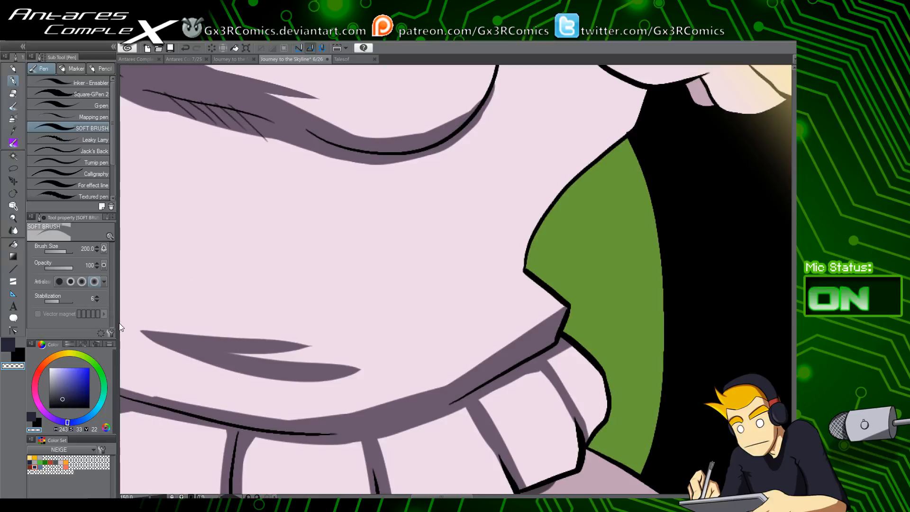
Select the blouse and paint a shadow along the curved bust line nearest the beam
drag(491, 223, 371, 420)
key(w)
click(501, 286)
drag(481, 235, 419, 268)
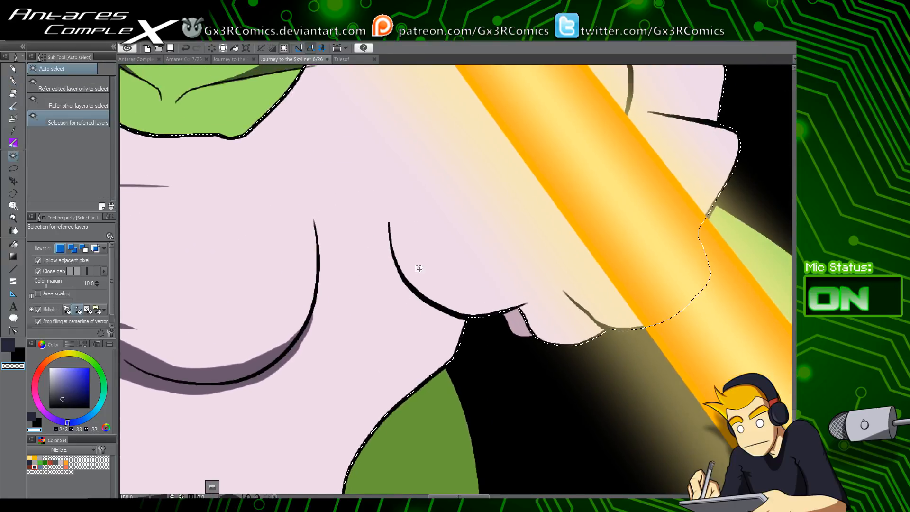
key(p)
key(c)
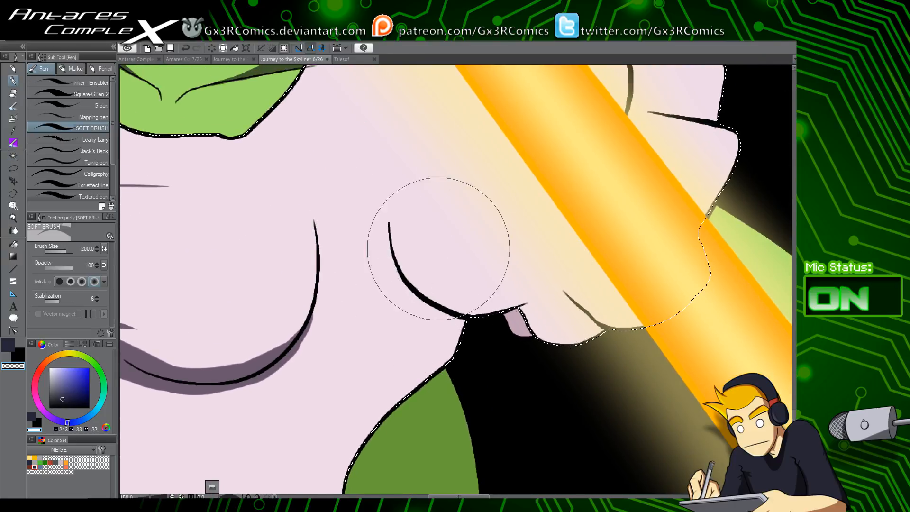
mouse_move(386, 172)
mouse_down()
mouse_move(417, 295)
mouse_move(516, 285)
mouse_up()
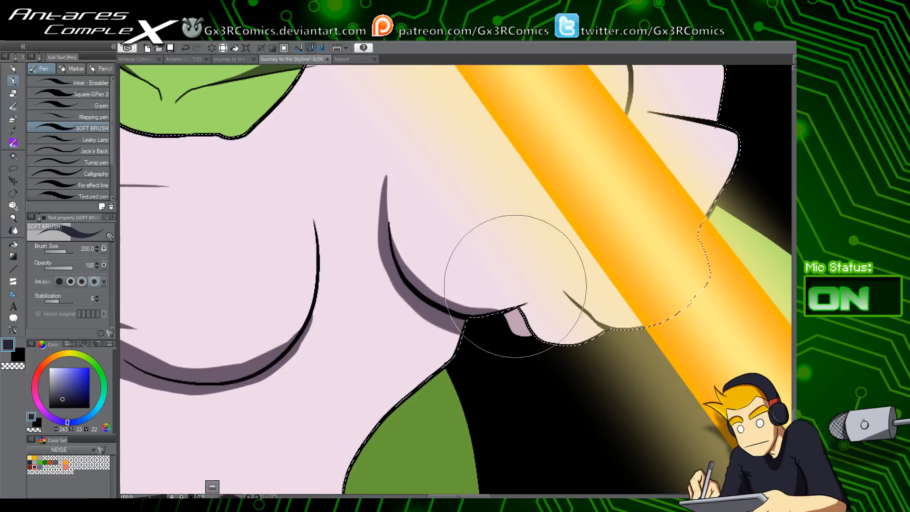
Widen the shadow inside that bust curve, extend it to the sleeve edge, and trim its upper tip with transparent colour
mouse_move(432, 309)
mouse_down()
mouse_move(574, 271)
mouse_move(494, 294)
mouse_move(436, 294)
mouse_move(507, 307)
mouse_move(559, 259)
mouse_move(428, 240)
mouse_up()
drag(418, 288, 388, 182)
drag(400, 252, 396, 152)
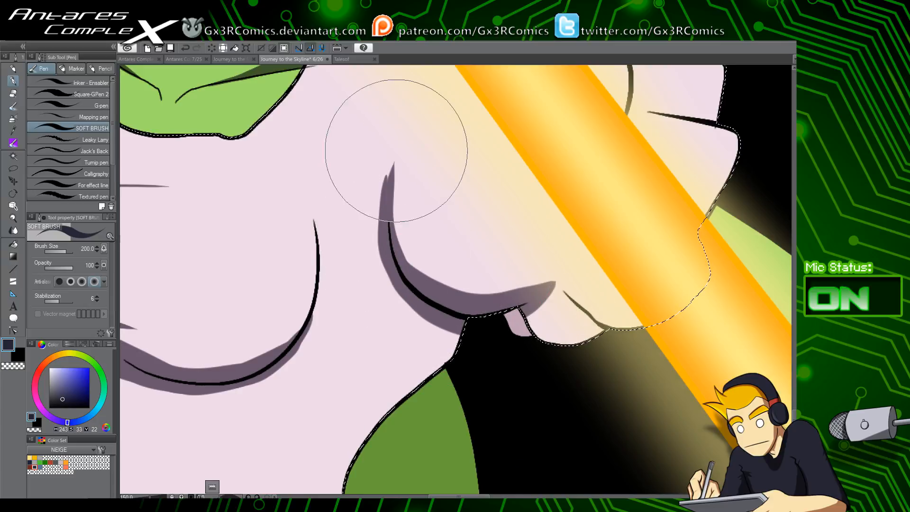
key(ctrl+z)
mouse_move(398, 251)
mouse_down()
mouse_move(387, 200)
mouse_move(392, 164)
mouse_up()
mouse_move(394, 226)
mouse_down()
mouse_move(389, 162)
mouse_move(369, 228)
mouse_up()
key(c)
drag(399, 146, 378, 232)
Shade the small sleeve folds beside the beam and extend the bust shadow up to the beam's edge
mouse_move(542, 321)
mouse_down()
mouse_move(432, 341)
mouse_move(471, 390)
mouse_up()
key(c)
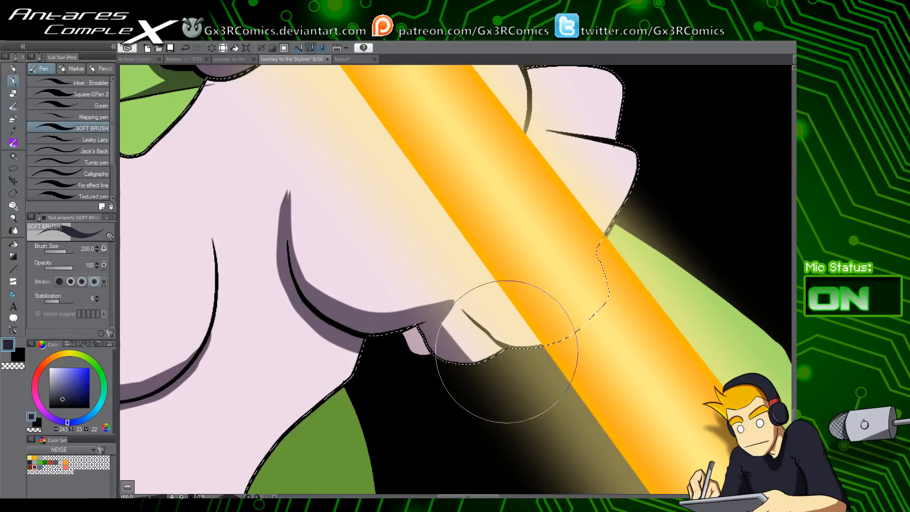
drag(497, 349, 450, 298)
mouse_move(376, 325)
mouse_down()
mouse_move(445, 307)
mouse_move(508, 253)
mouse_up()
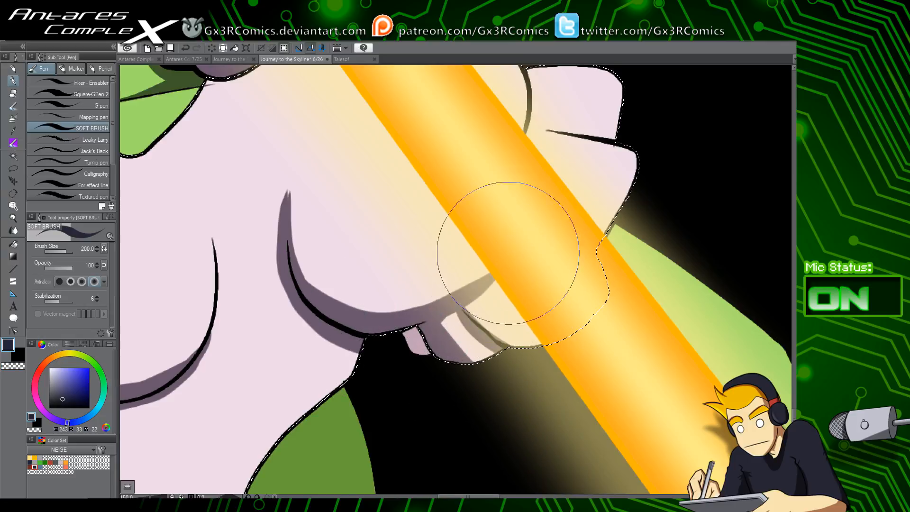
key(space)
drag(473, 317, 538, 347)
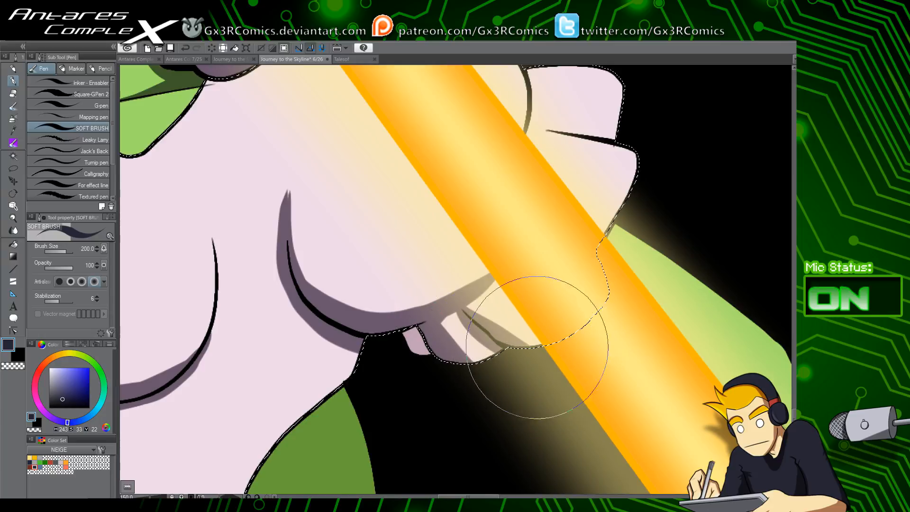
drag(465, 301, 500, 325)
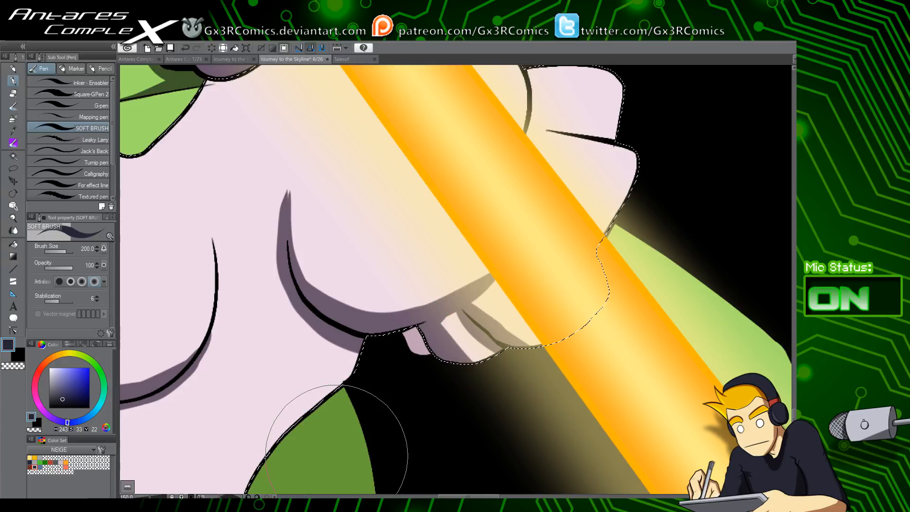
Shade the blouse directly beneath the collar fold, from the neckline towards the beam
mouse_move(442, 321)
mouse_down()
mouse_move(462, 307)
mouse_move(446, 403)
mouse_up()
key(space)
key(space)
drag(279, 250, 333, 345)
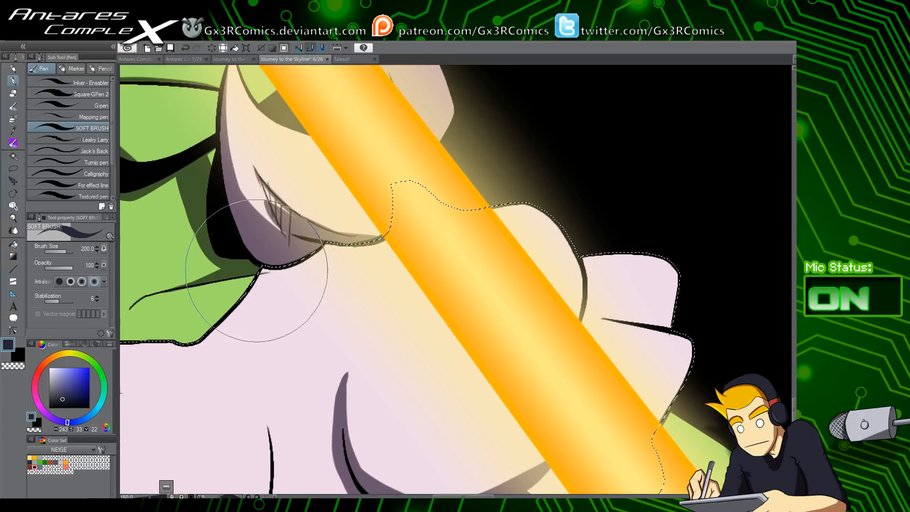
mouse_move(256, 271)
mouse_down()
mouse_move(334, 223)
mouse_move(316, 258)
mouse_move(304, 259)
mouse_move(329, 257)
mouse_move(379, 204)
mouse_up()
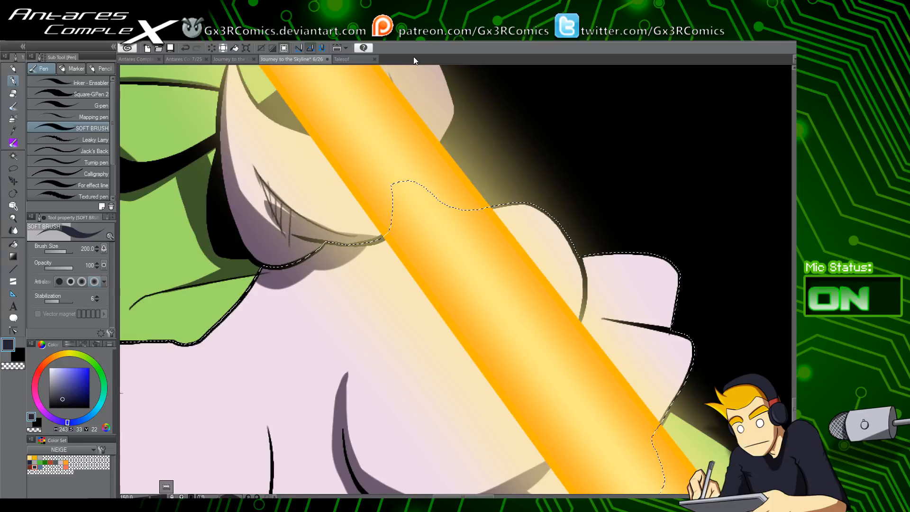
Widen the shadow below the bust curve nearest the beam down to the blouse's side edge
drag(371, 370, 416, 206)
mouse_move(408, 303)
mouse_down()
mouse_move(447, 376)
mouse_move(406, 305)
mouse_move(433, 386)
mouse_move(425, 374)
mouse_up()
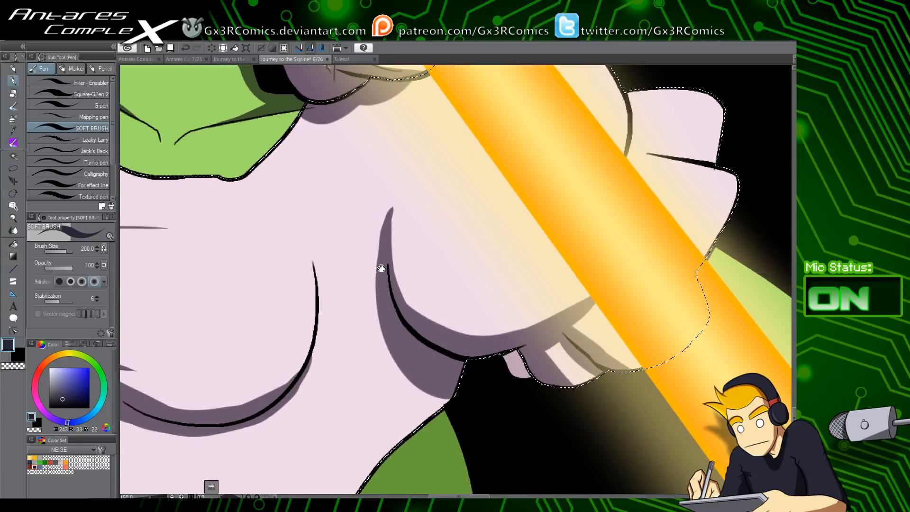
drag(342, 324, 416, 260)
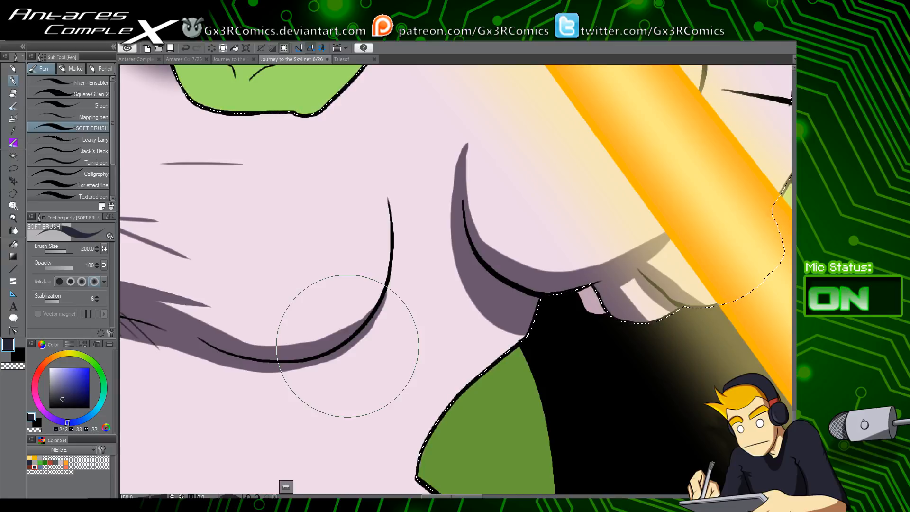
Select the green neck area, shade along its right edge, and clear the selection
drag(362, 158, 415, 382)
key(e)
key(w)
click(425, 258)
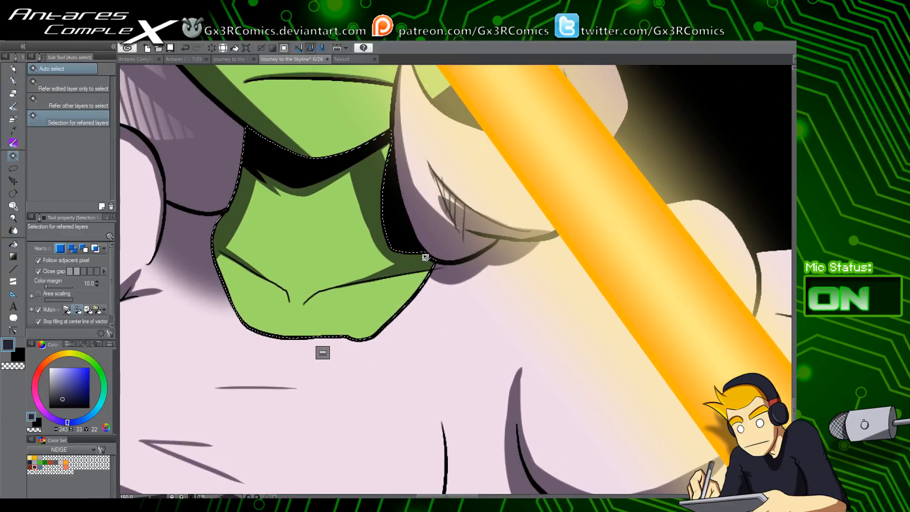
key(p)
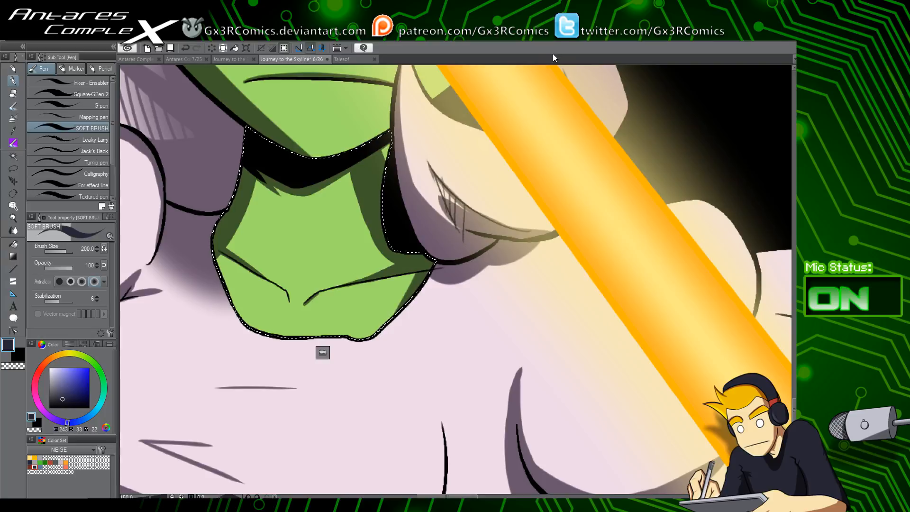
mouse_move(578, 196)
mouse_down()
mouse_move(494, 349)
mouse_move(413, 246)
mouse_up()
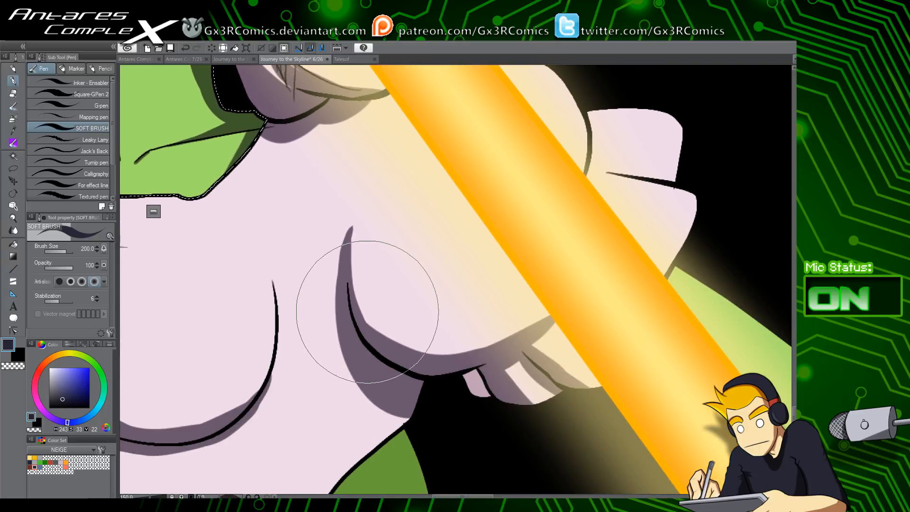
key(ctrl+d)
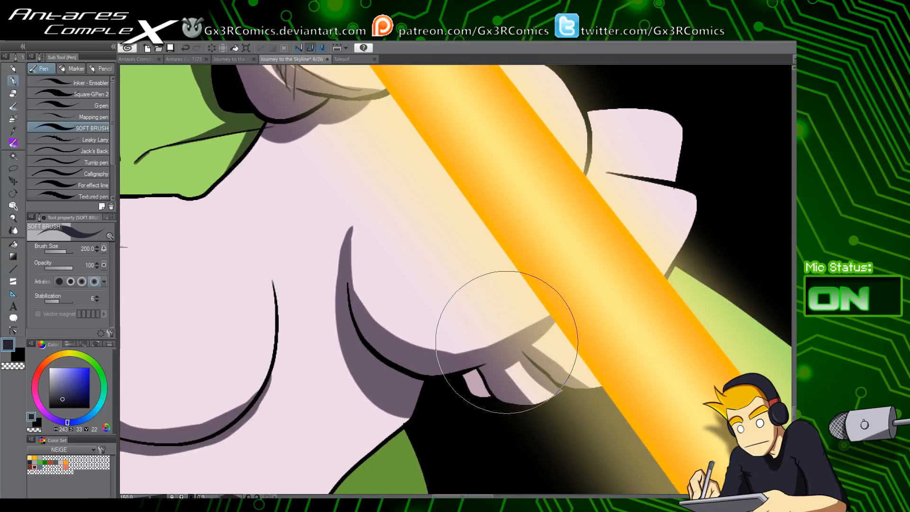
Rework the shadow inside the bust curve nearest the beam, making it broader and extending it upward along the chest
key(ctrl+z)
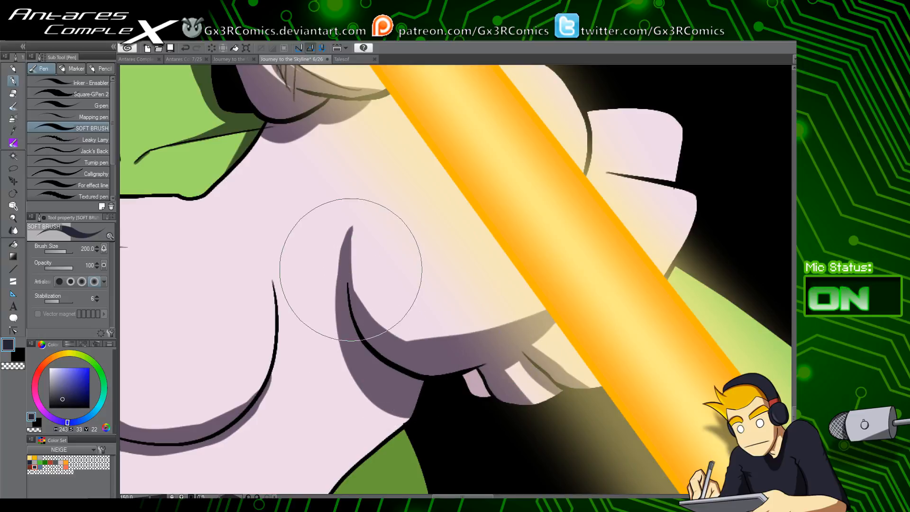
key(ctrl+z)
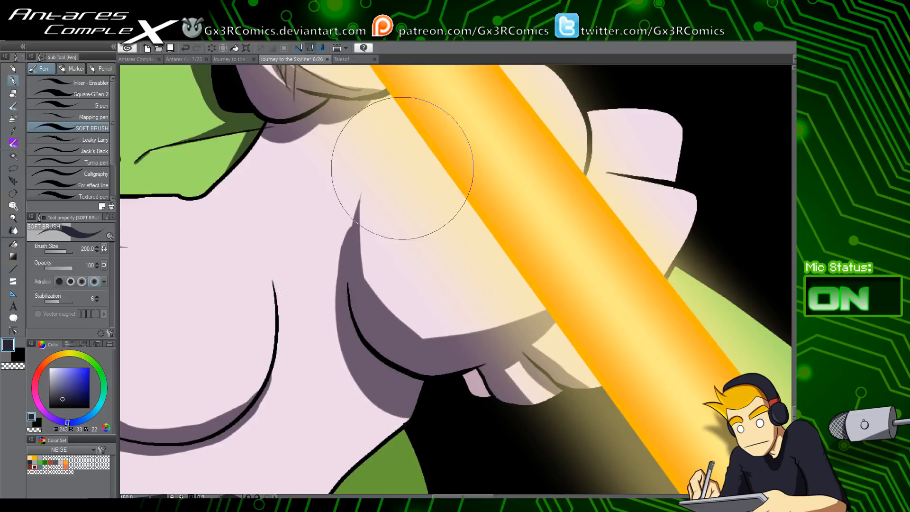
drag(360, 312, 354, 186)
drag(348, 326, 353, 165)
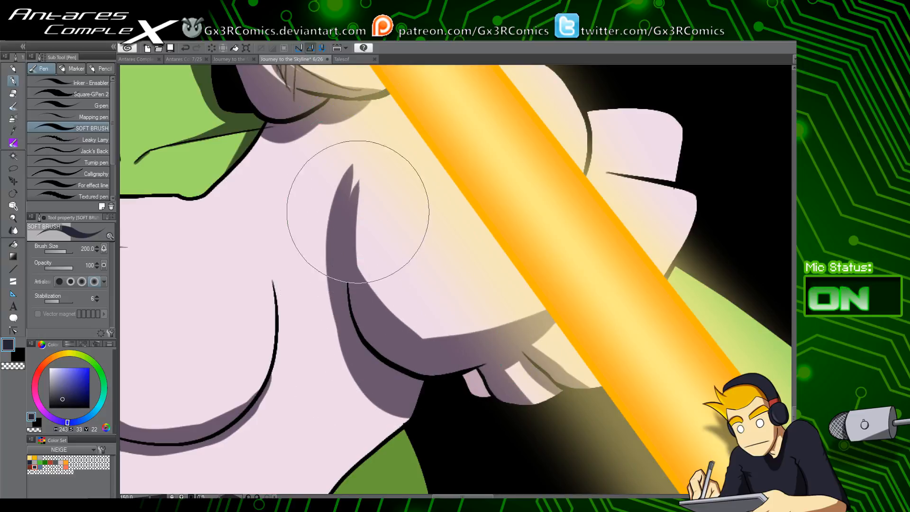
Shade the left and lower edges of the upper sleeve ruffle on the far side of the beam
key(c)
mouse_move(564, 124)
mouse_down()
mouse_move(454, 243)
mouse_move(469, 309)
mouse_move(611, 301)
mouse_up()
key(c)
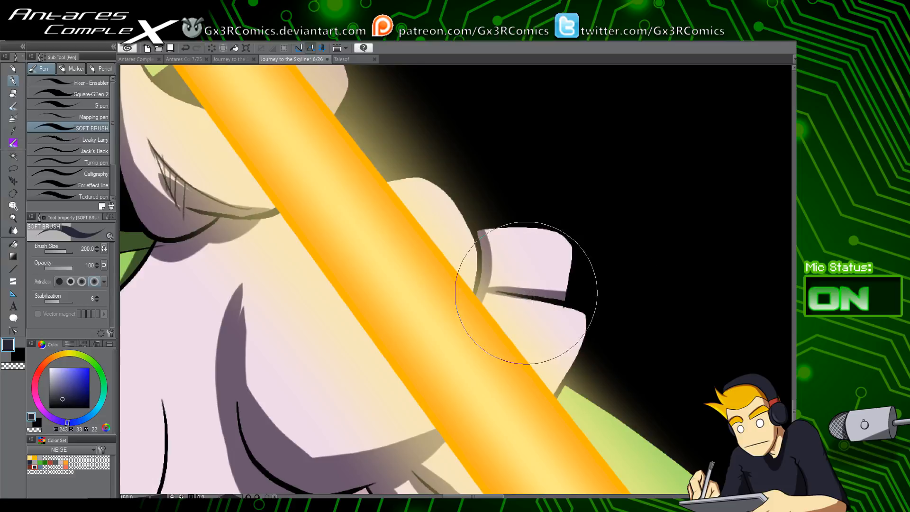
drag(483, 288, 568, 294)
drag(572, 376, 519, 288)
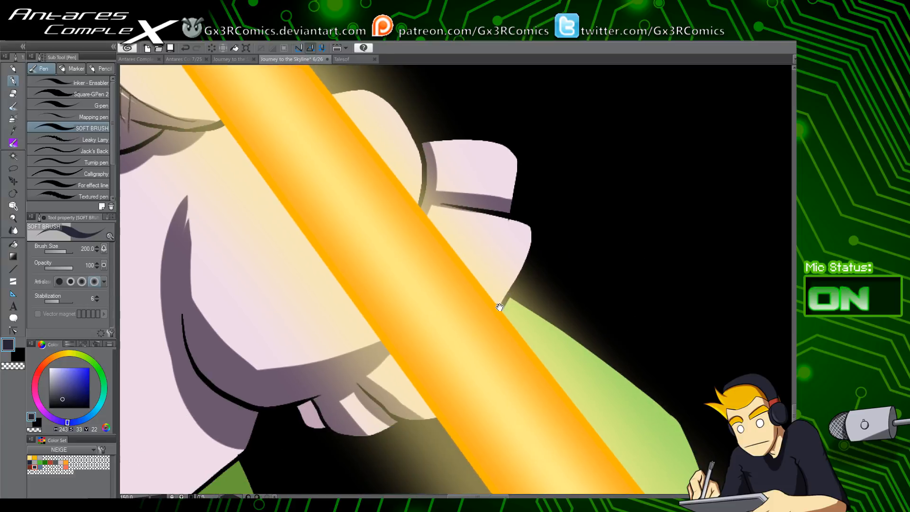
drag(539, 321, 493, 270)
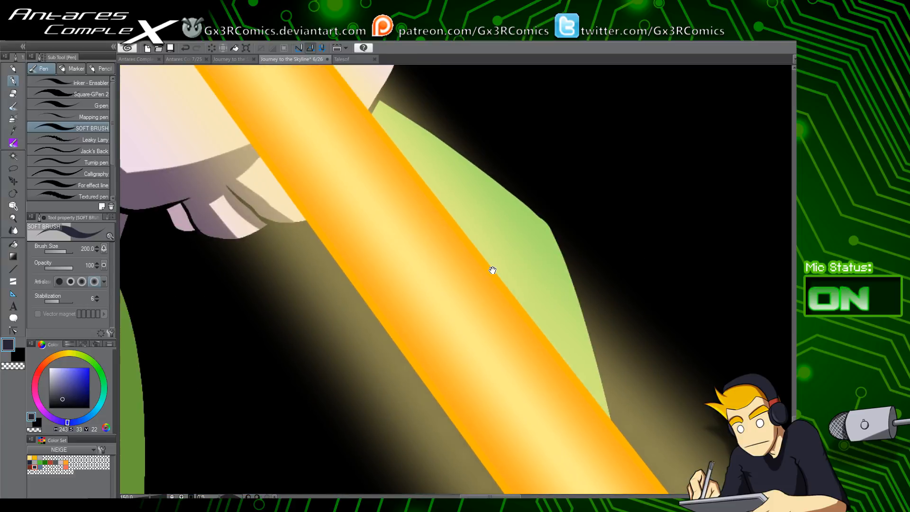
Select the green area beside the waist and cover its blouse-facing side with a broad curved shadow down to the lower tip
drag(248, 326, 392, 299)
key(w)
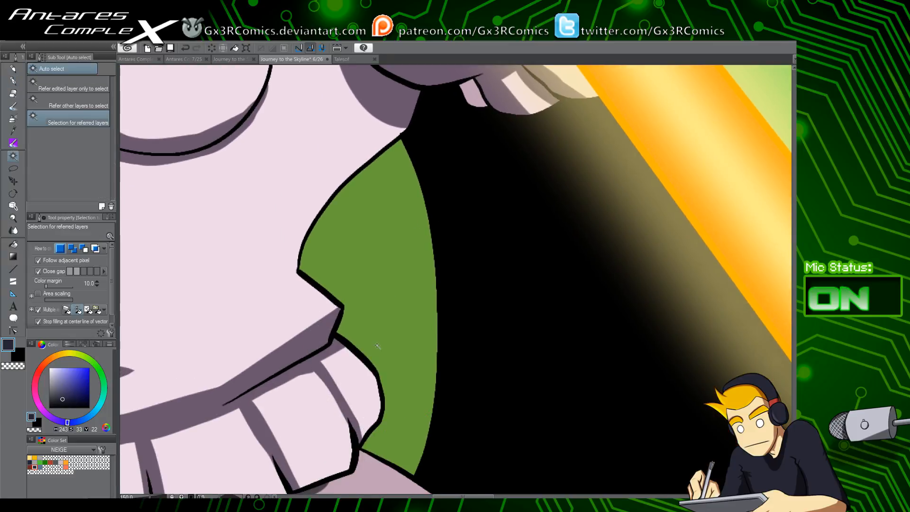
click(390, 337)
key(p)
drag(272, 163, 317, 451)
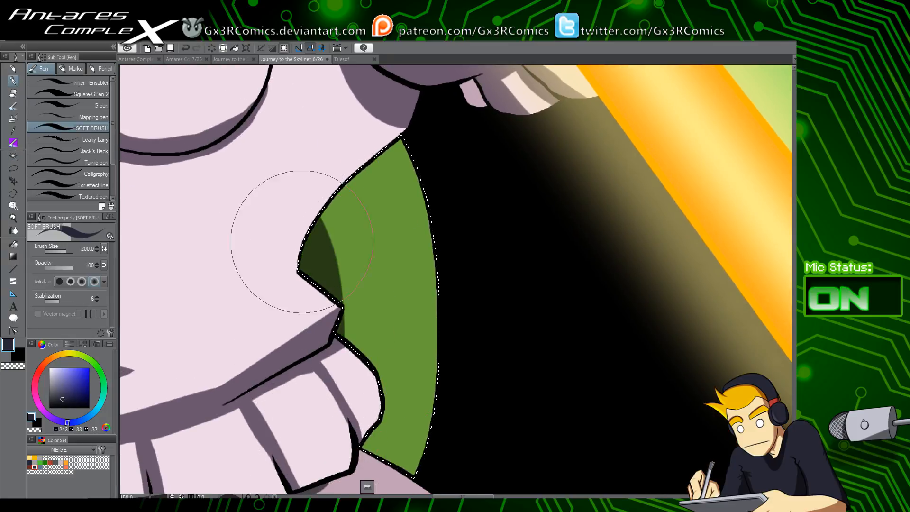
drag(269, 135, 325, 438)
drag(289, 149, 321, 417)
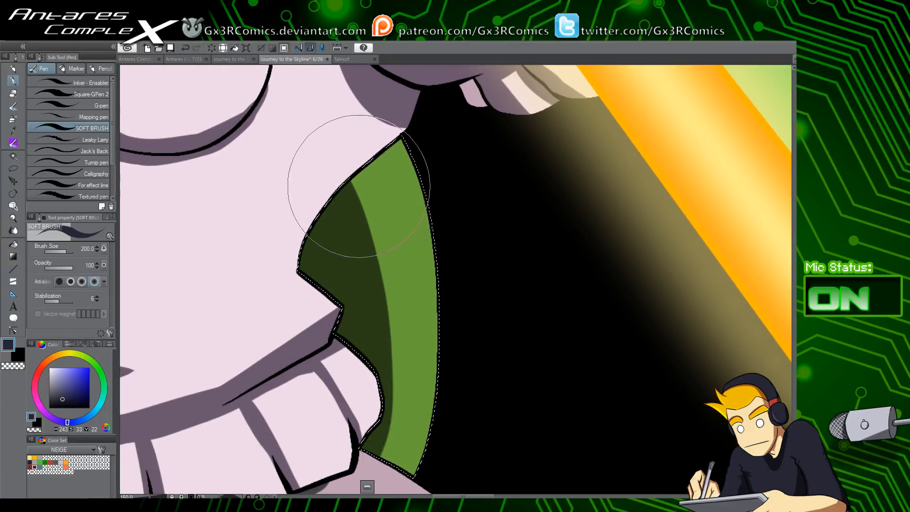
key(ctrl+z)
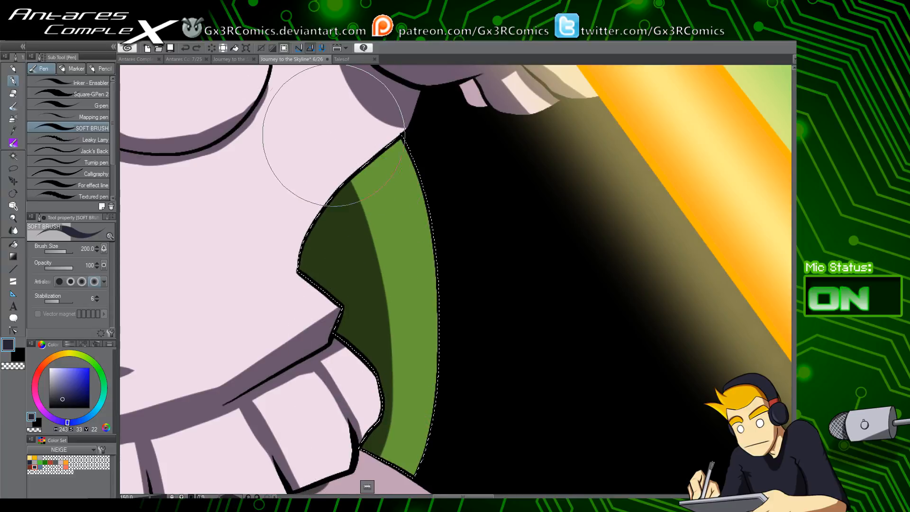
mouse_move(375, 408)
mouse_down()
mouse_move(390, 421)
mouse_move(369, 430)
mouse_move(391, 469)
mouse_move(366, 400)
mouse_move(391, 450)
mouse_up()
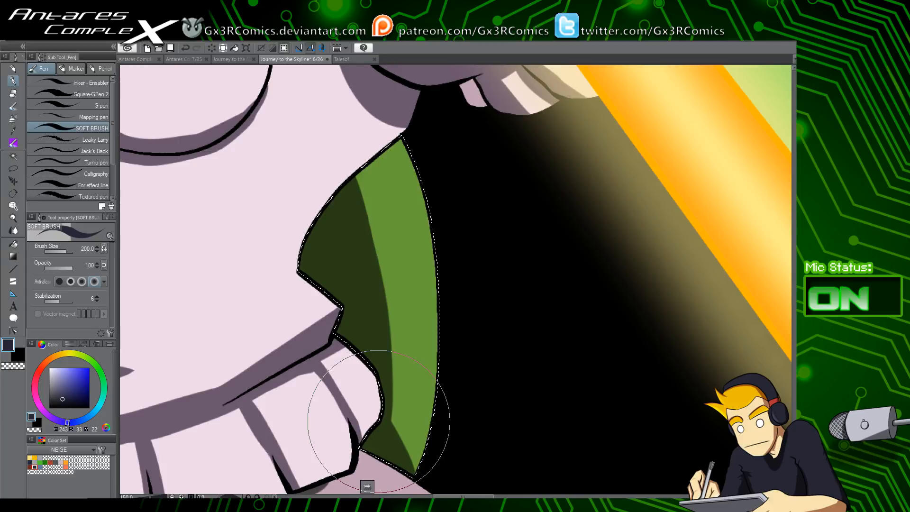
Select the blouse area, shade a narrow strip along its waist edge beneath the bust shadow, and clear the selection
drag(252, 315, 448, 325)
drag(522, 213, 449, 320)
key(w)
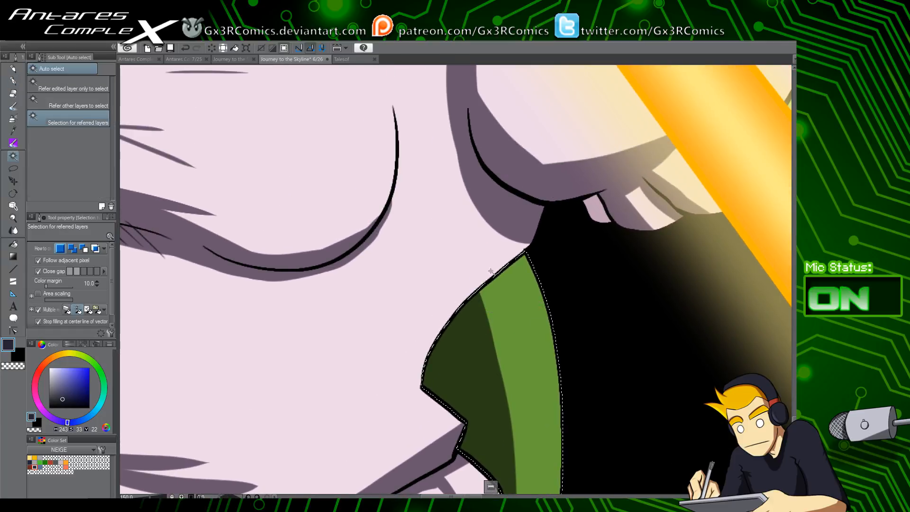
click(534, 234)
key(p)
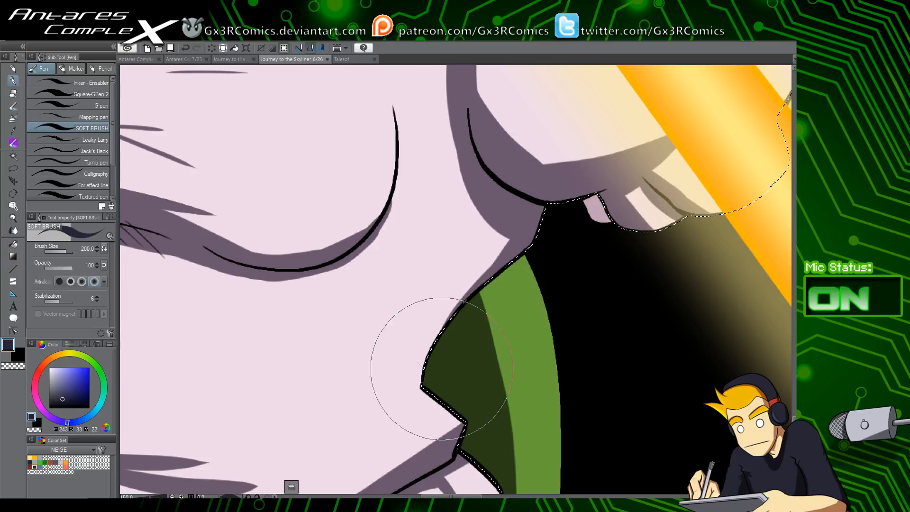
drag(445, 351, 559, 202)
drag(400, 202, 455, 340)
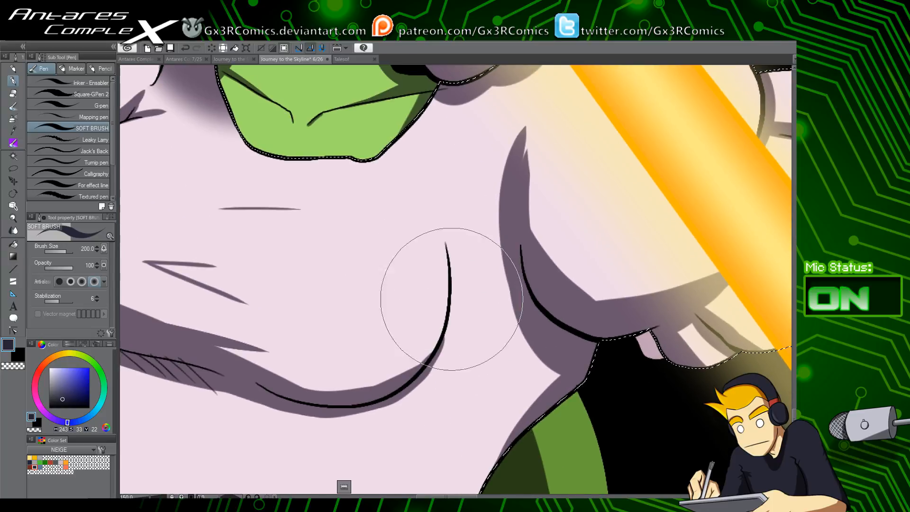
key(ctrl+d)
drag(399, 346, 471, 399)
drag(354, 236, 372, 450)
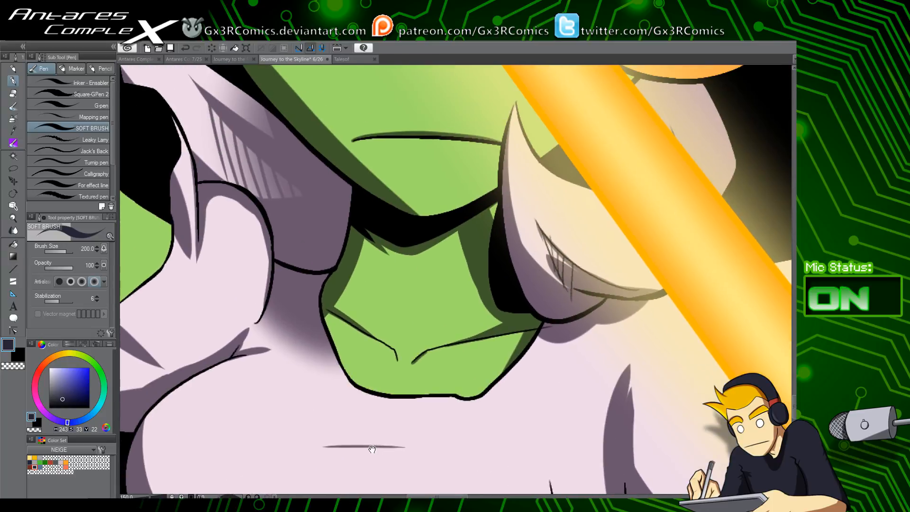
key(w)
click(352, 275)
key(p)
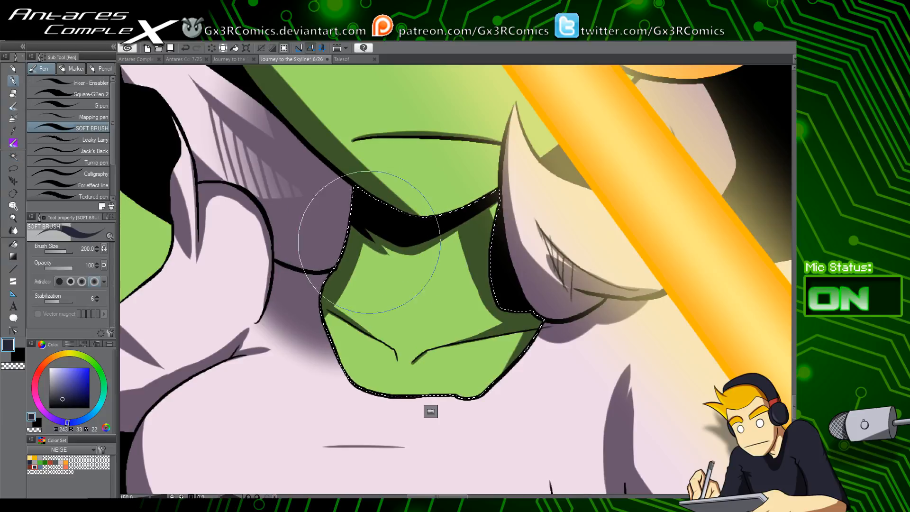
drag(380, 308, 371, 368)
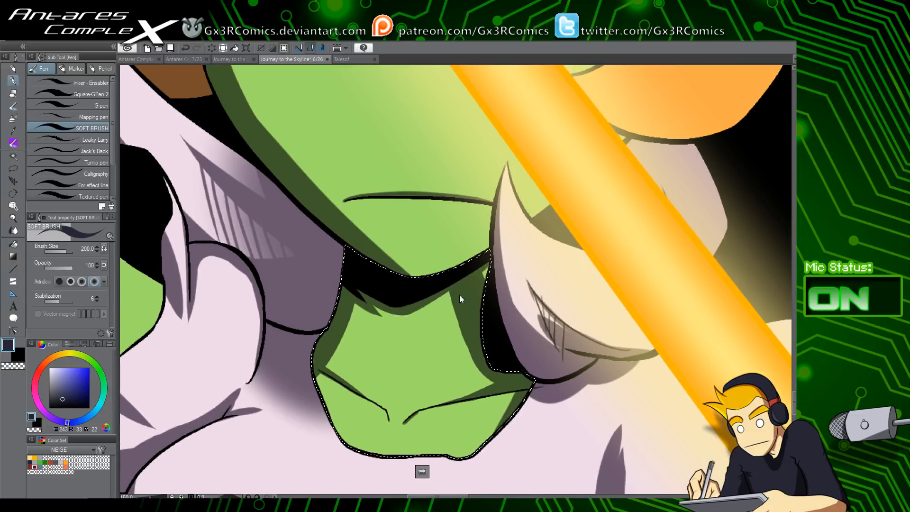
key(ctrl+d)
Select the brown hair area between the goblin girl's ear and face, and paint a dark shadow along its lower edge
drag(366, 260, 425, 456)
key(w)
drag(260, 185, 412, 300)
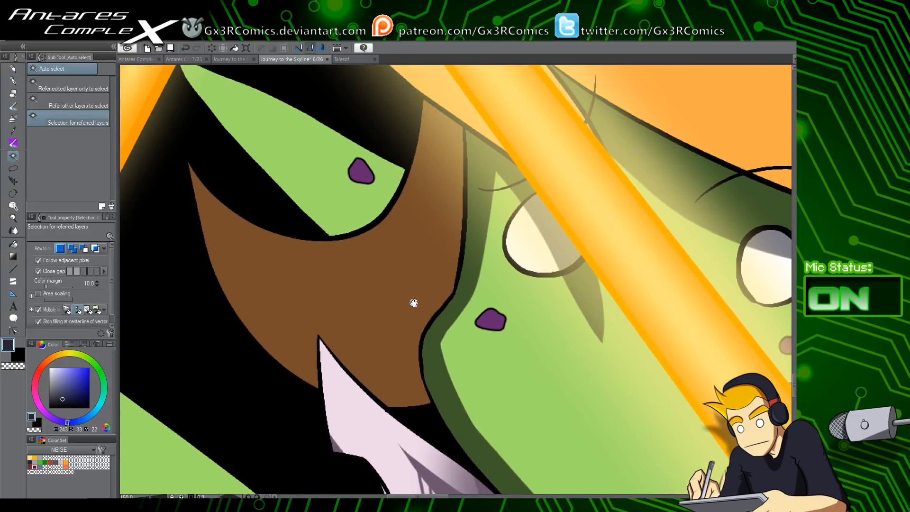
click(405, 317)
key(p)
mouse_move(198, 241)
mouse_down()
mouse_move(282, 360)
mouse_move(509, 367)
mouse_up()
drag(245, 343, 536, 278)
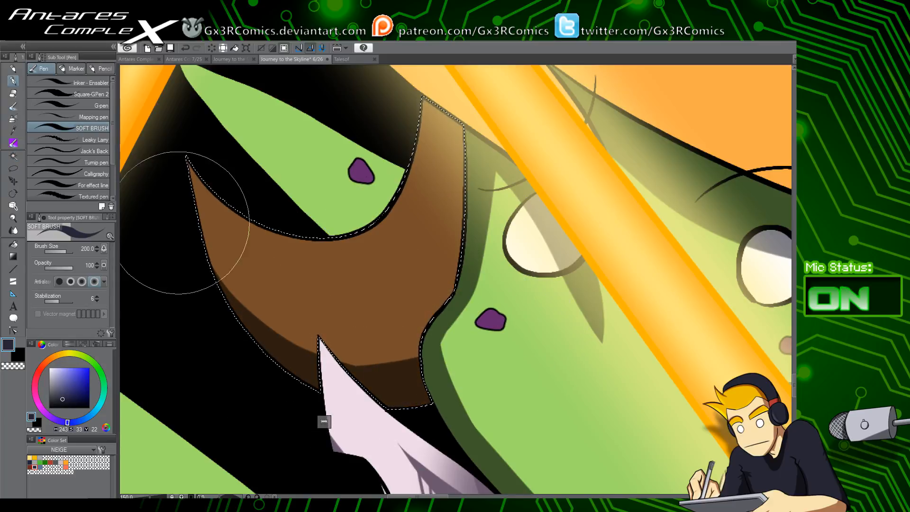
Paint dark soft-brush shading along the lower and face-side edges of the selected brown curved shape beside the face
drag(178, 221, 536, 311)
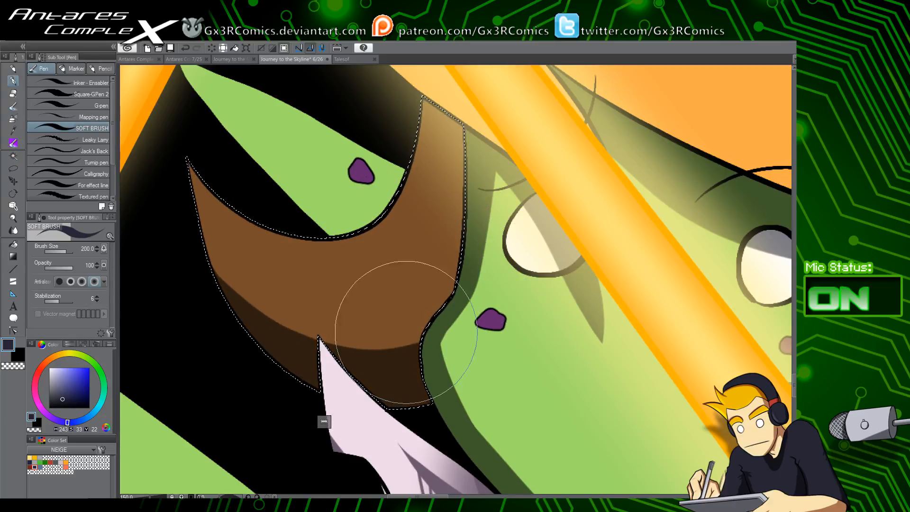
drag(385, 345, 471, 151)
key(ctrl+z)
key(ctrl+z)
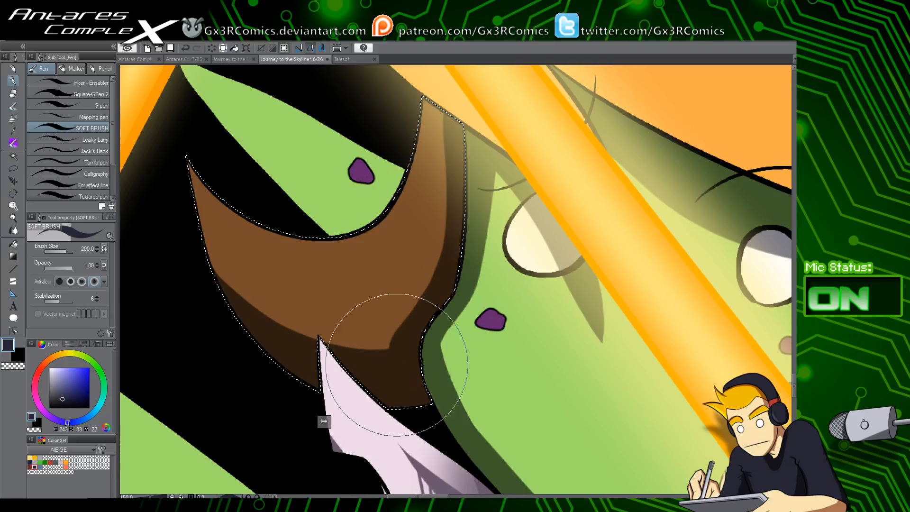
mouse_move(416, 372)
mouse_down()
mouse_move(456, 284)
mouse_move(459, 114)
mouse_up()
drag(453, 213, 451, 116)
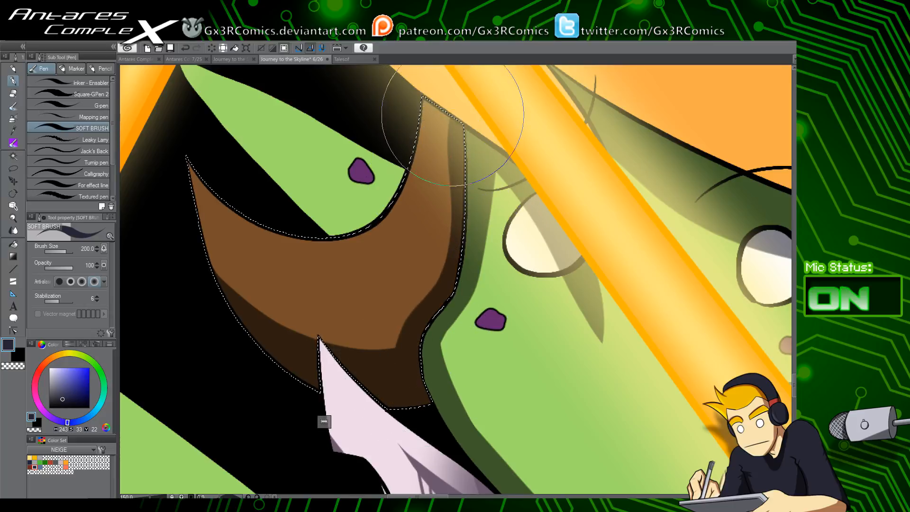
drag(460, 212, 437, 97)
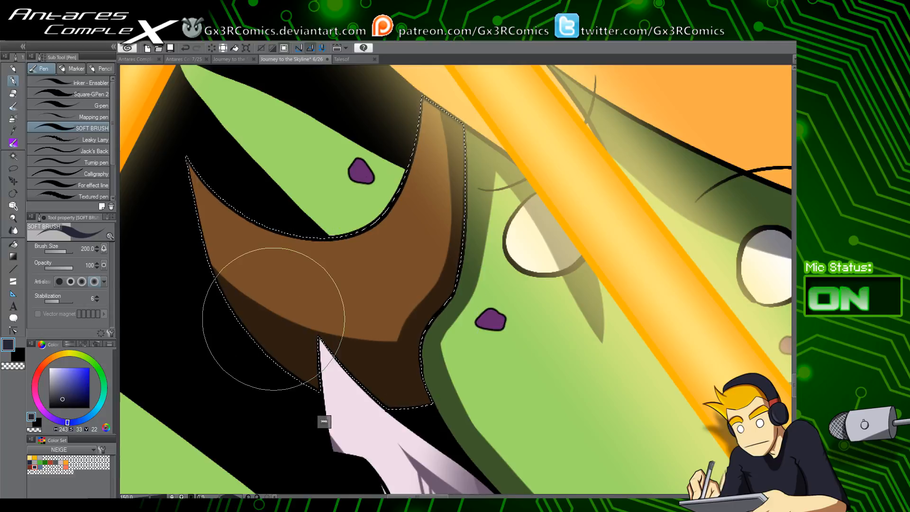
drag(226, 203, 283, 244)
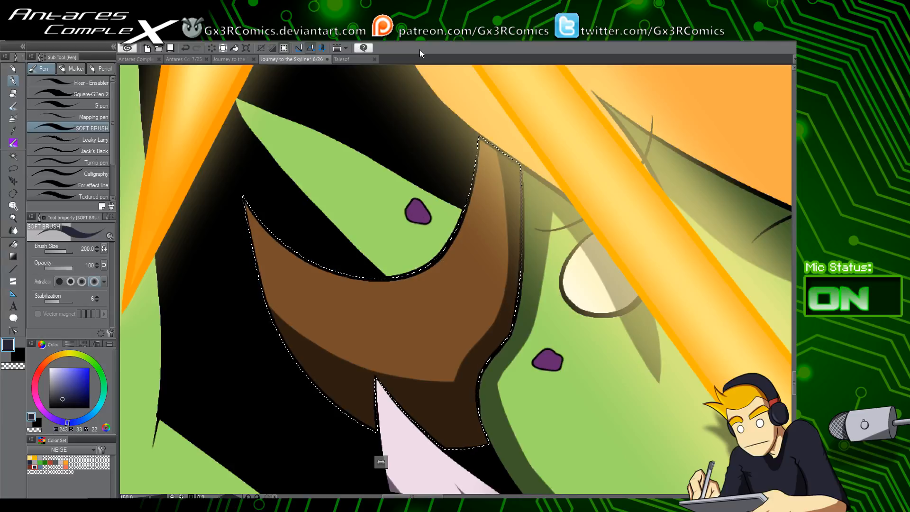
Select the green ear above the brown shape and shade its lower edge and base with the soft brush
drag(244, 245, 208, 190)
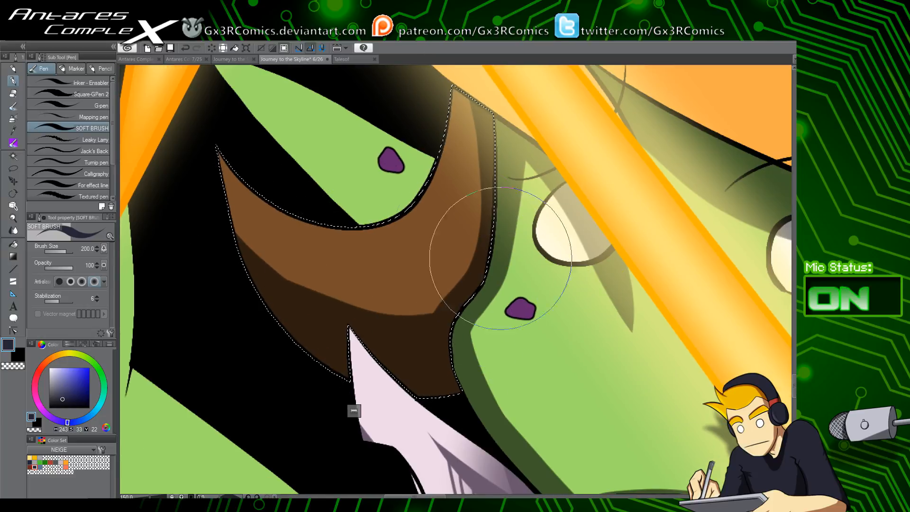
drag(346, 289, 386, 358)
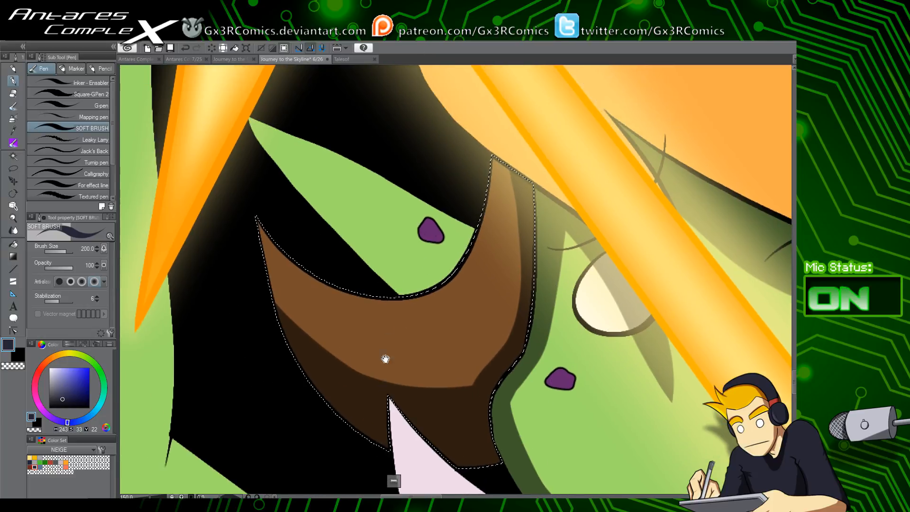
key(w)
click(342, 220)
key(p)
mouse_move(241, 132)
mouse_down()
mouse_move(378, 278)
mouse_move(475, 363)
mouse_move(234, 122)
mouse_move(449, 345)
mouse_up()
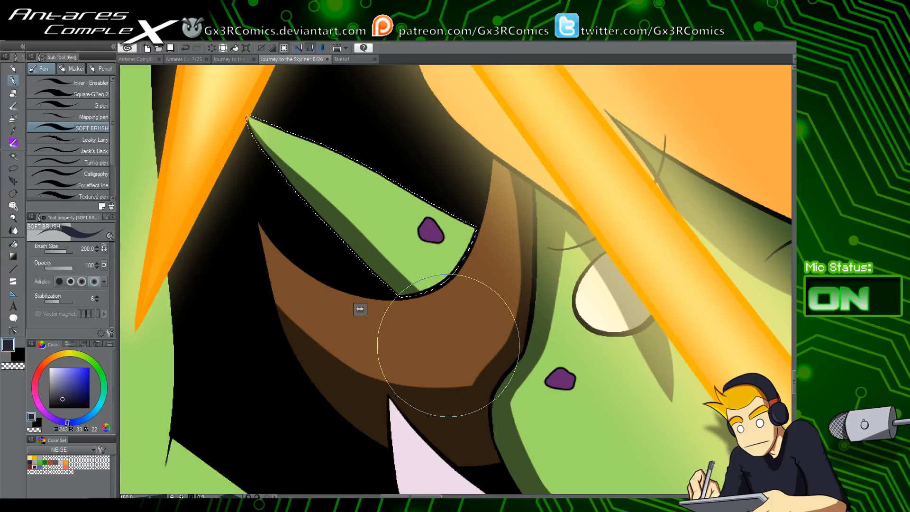
drag(349, 305, 521, 148)
key(ctrl+z)
drag(371, 289, 522, 138)
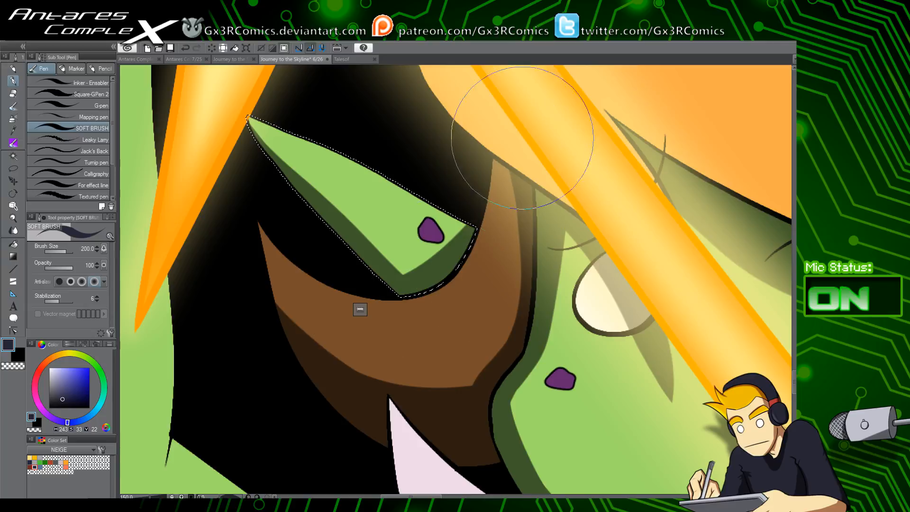
drag(284, 158, 467, 325)
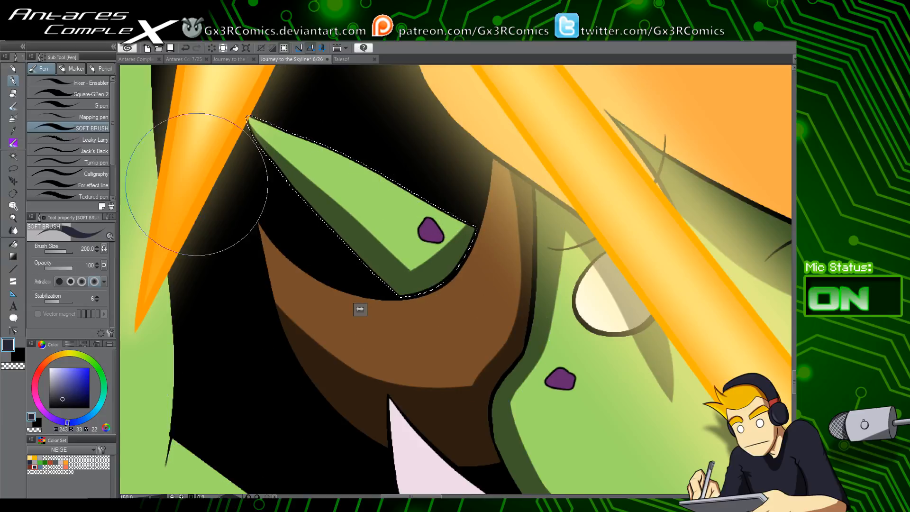
Select the raised green arm and shade the outer edge of the upper arm, elbow and forearm with the soft brush
drag(302, 209, 342, 290)
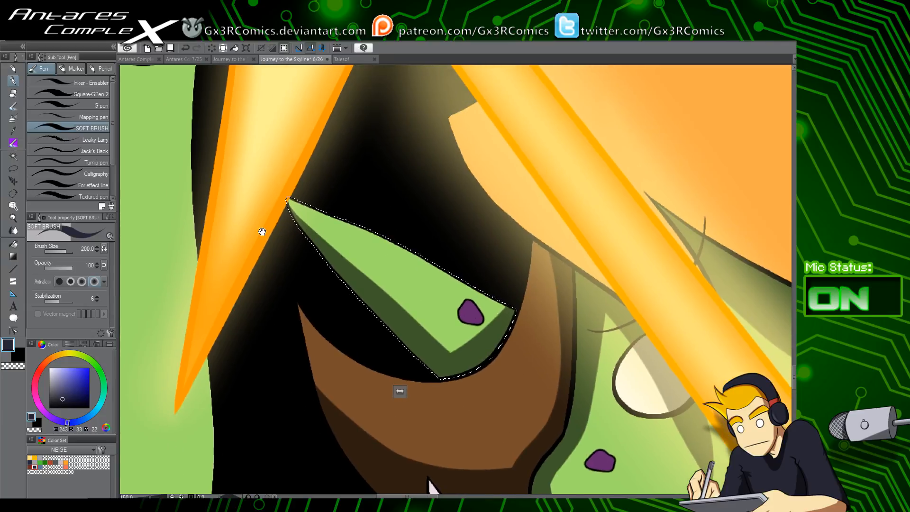
drag(262, 231, 418, 298)
scroll(306, 273, down, 3)
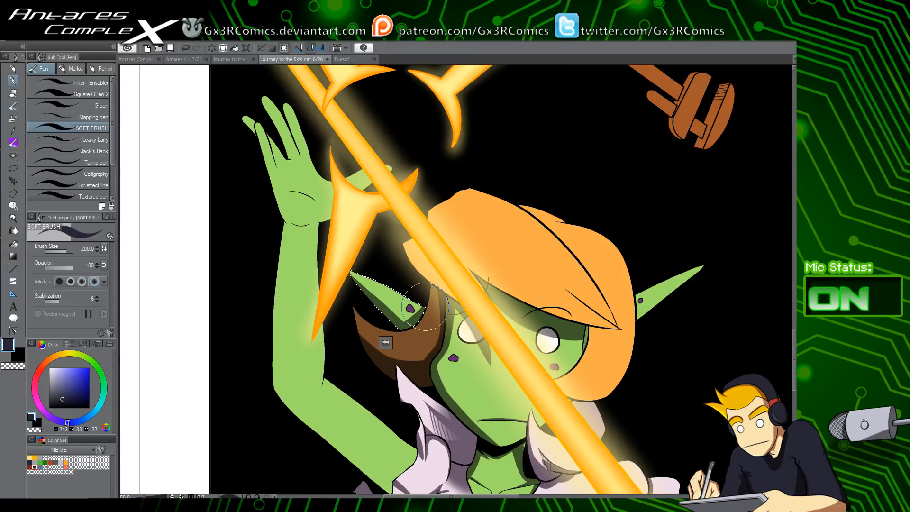
drag(327, 302, 320, 219)
key(w)
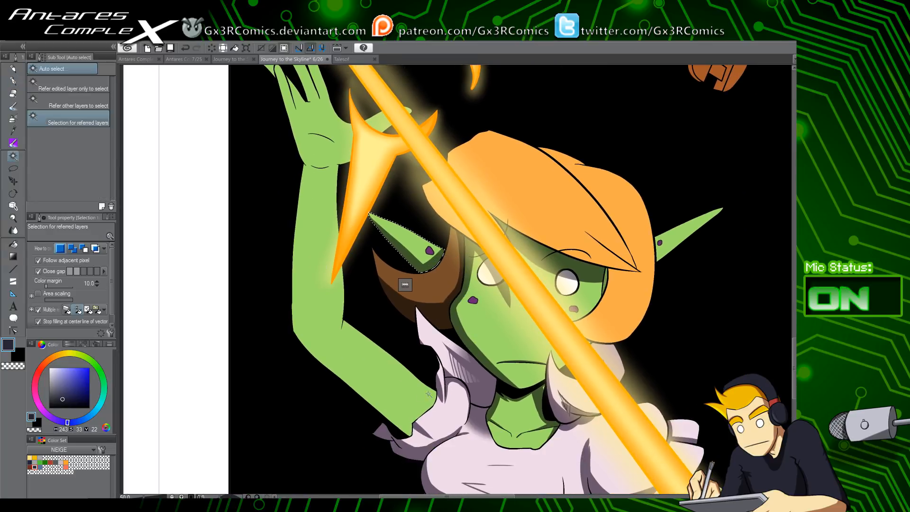
click(364, 354)
key(p)
scroll(275, 300, up, 2)
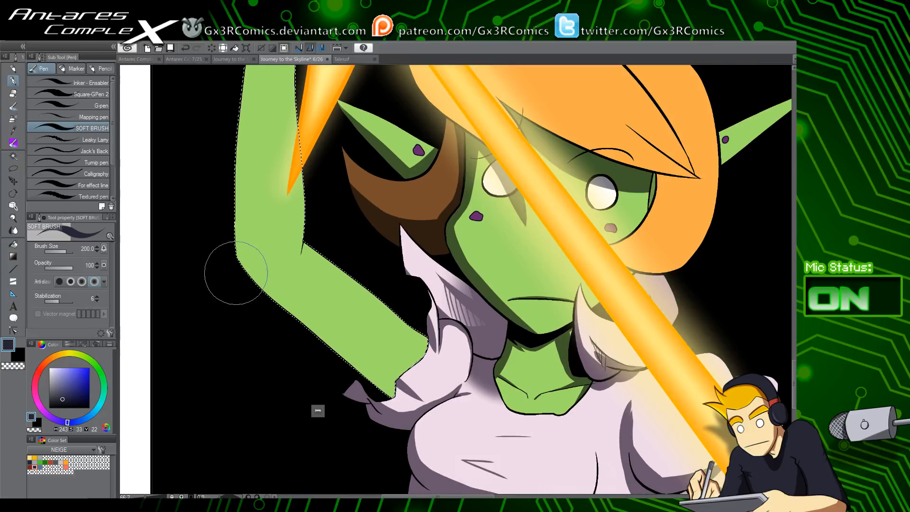
drag(207, 251, 429, 451)
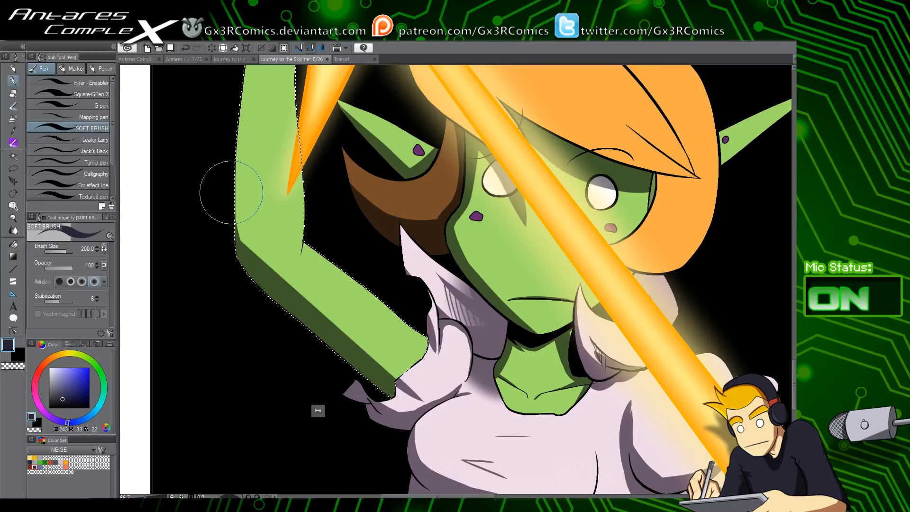
drag(244, 198, 258, 331)
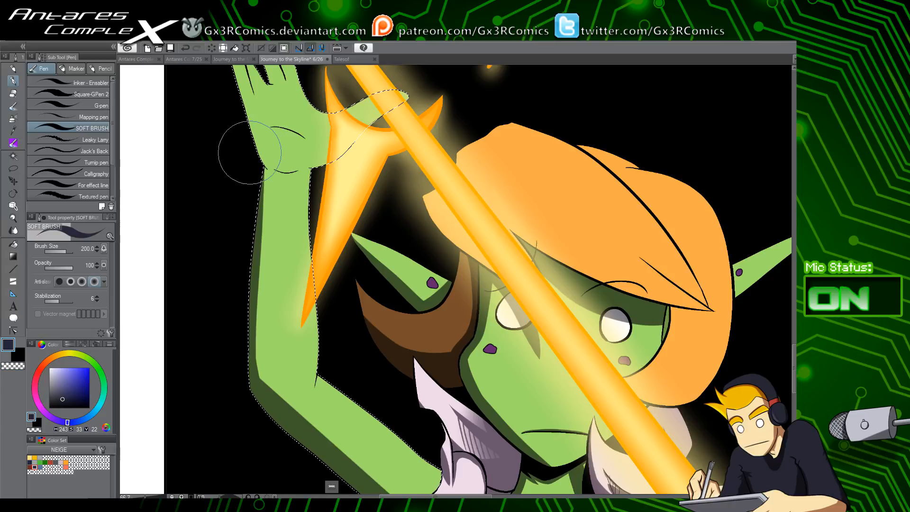
drag(250, 153, 250, 262)
Shade the outer edge of the raised hand from the front finger down around the heel of the palm
scroll(284, 240, up, 1)
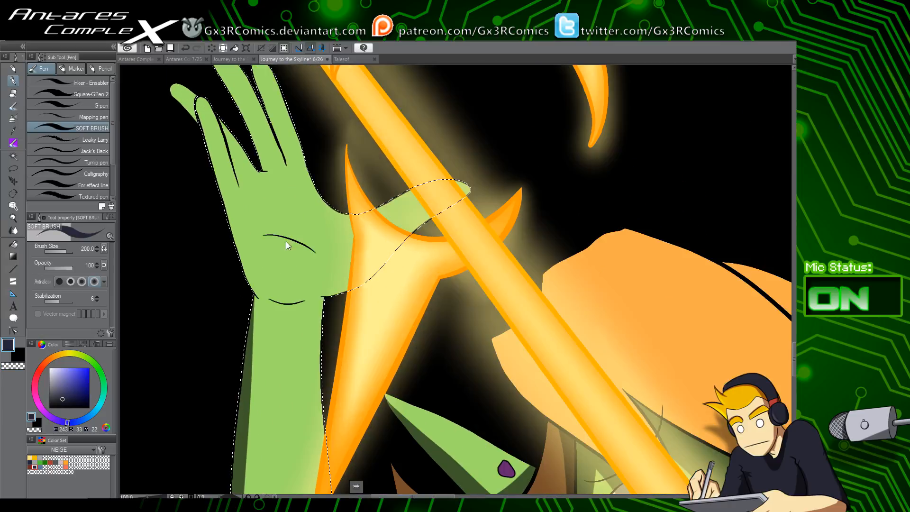
drag(214, 154, 241, 205)
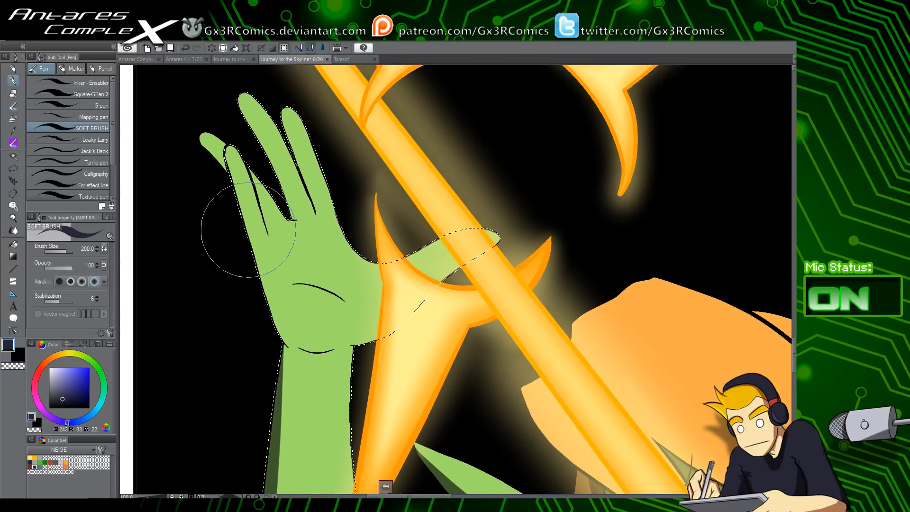
scroll(242, 218, up, 1)
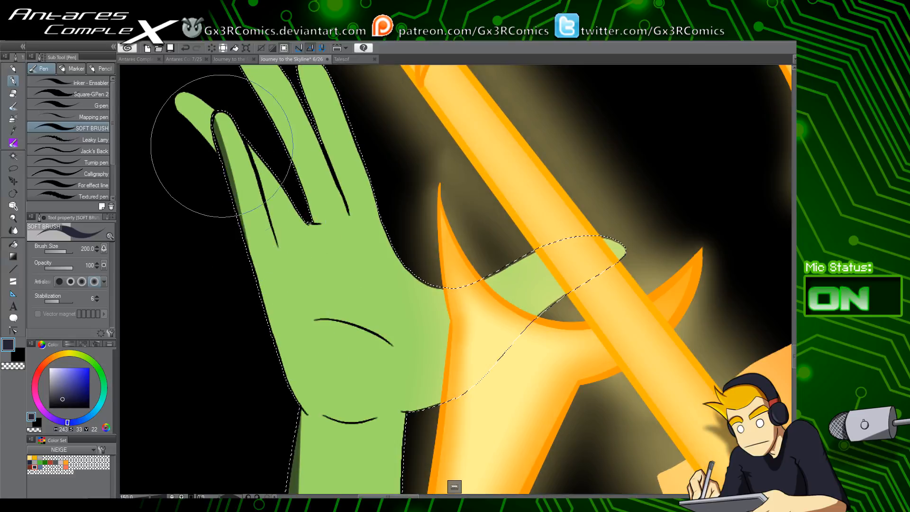
mouse_move(209, 162)
mouse_down()
mouse_move(276, 342)
mouse_move(254, 253)
mouse_move(300, 397)
mouse_move(271, 305)
mouse_move(323, 420)
mouse_move(279, 352)
mouse_move(347, 425)
mouse_move(302, 384)
mouse_up()
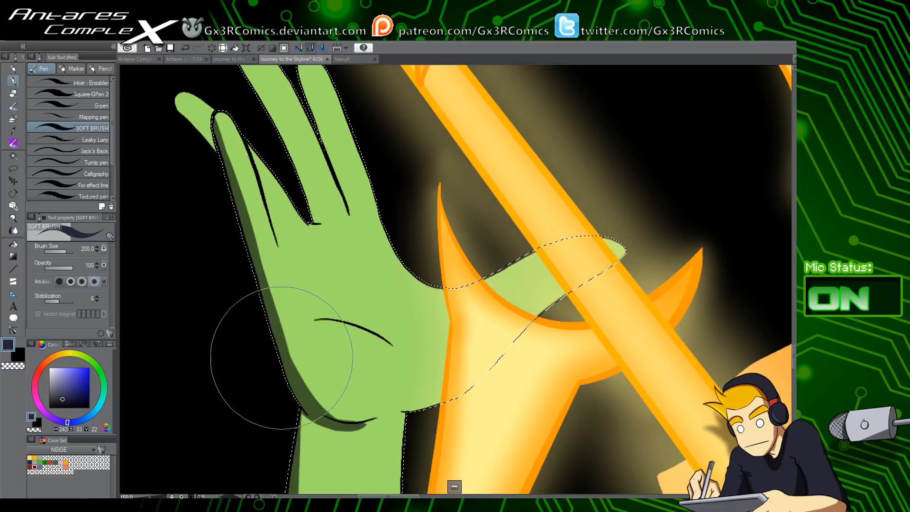
drag(369, 409, 426, 344)
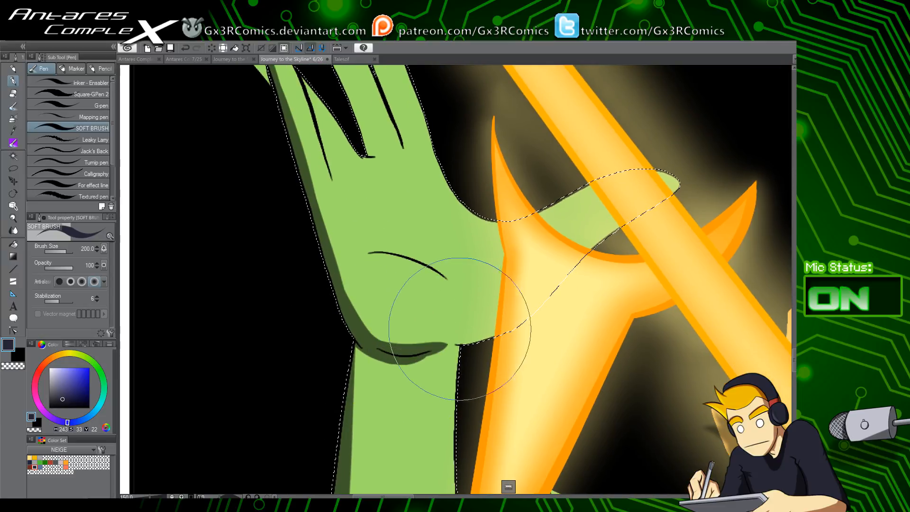
key(ctrl+z)
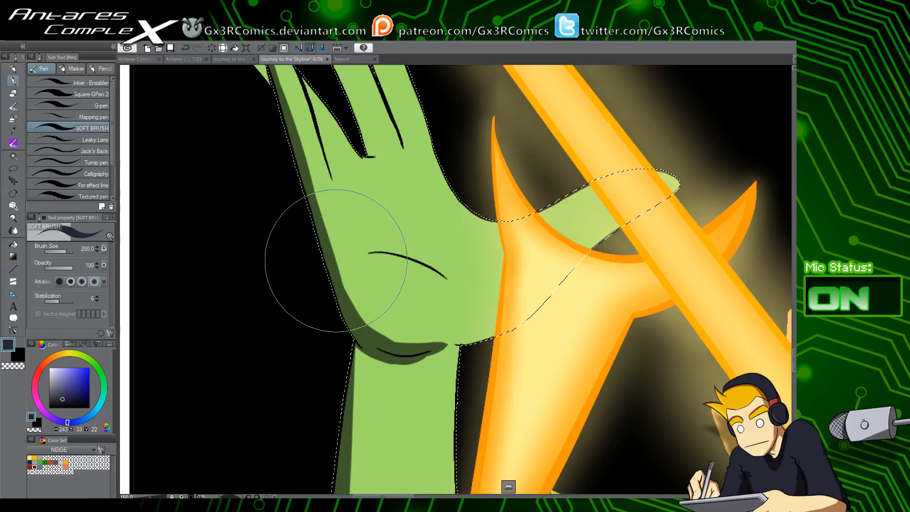
mouse_move(337, 260)
mouse_down()
mouse_move(375, 329)
mouse_move(440, 341)
mouse_up()
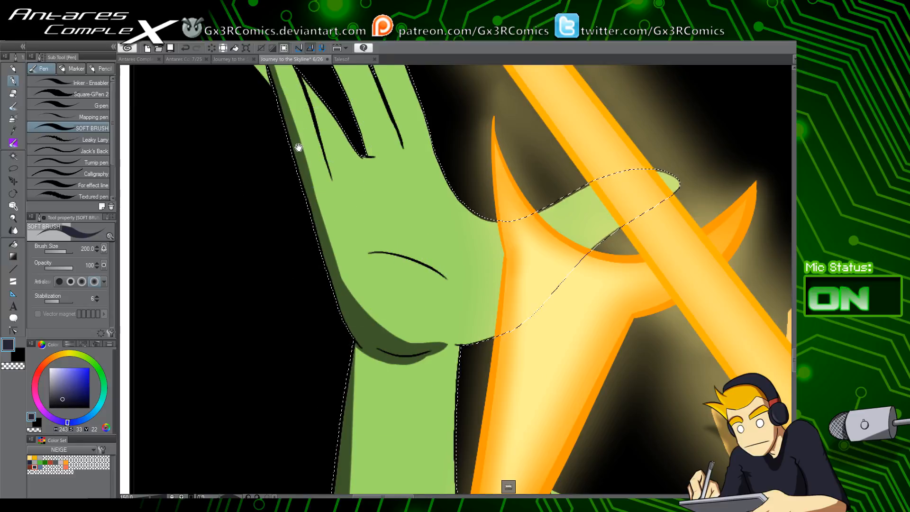
Add small joint creases to the front finger's shadow and extend the palm-heel shadow across the wrist toward the thumb
drag(299, 148, 304, 209)
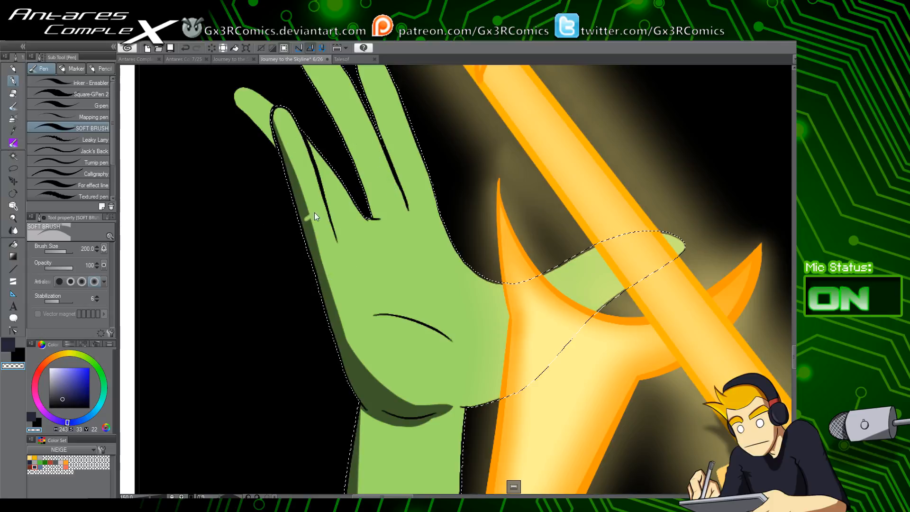
key(c)
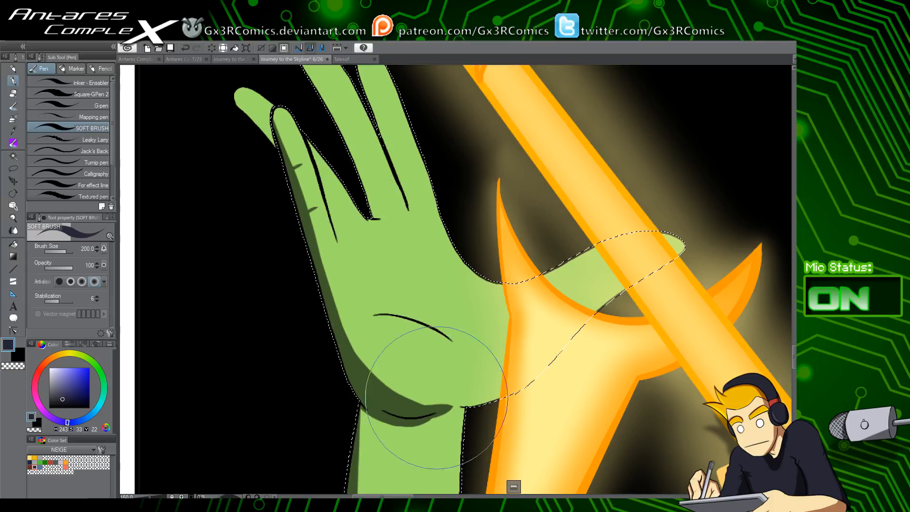
drag(370, 394, 492, 382)
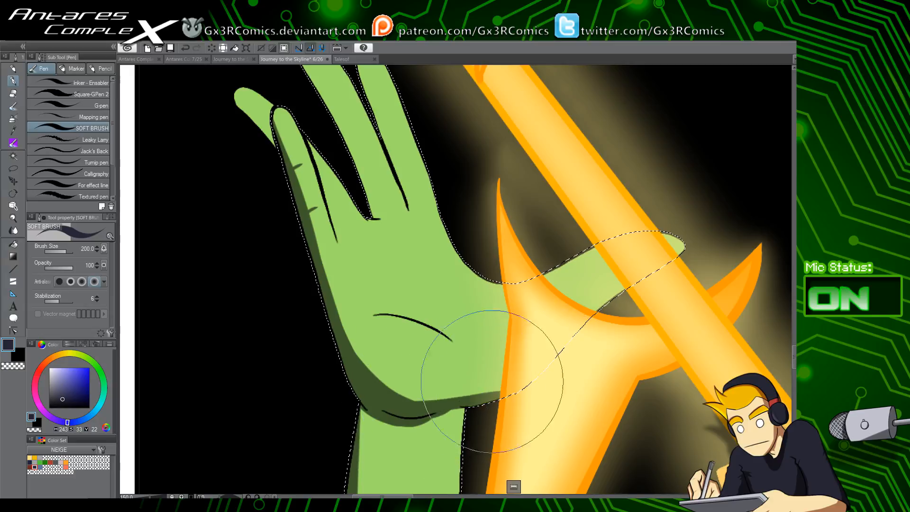
key(ctrl+z)
drag(382, 397, 530, 380)
mouse_move(401, 419)
mouse_down()
mouse_move(502, 402)
mouse_move(489, 269)
mouse_up()
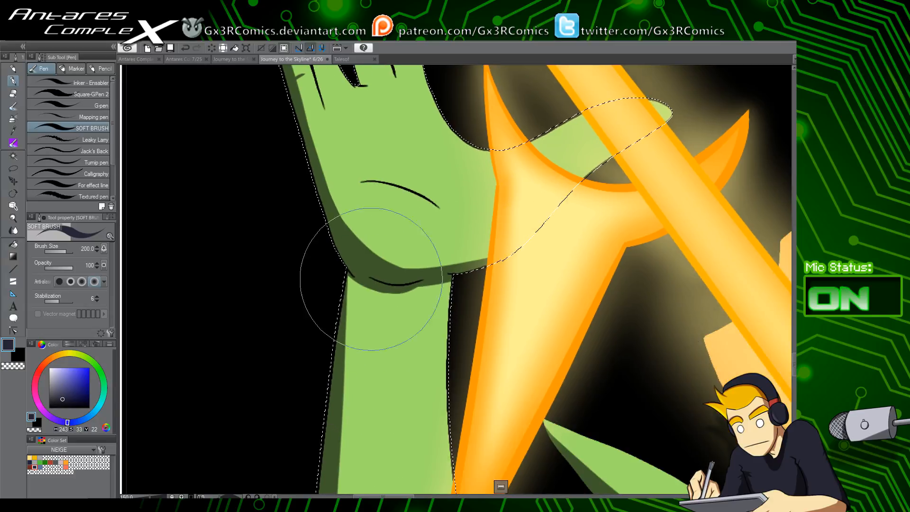
drag(392, 270, 334, 360)
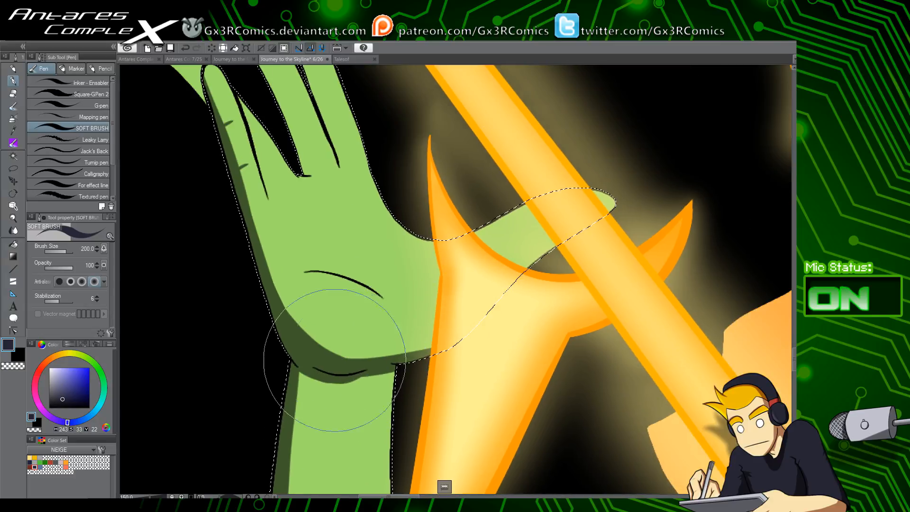
Thicken the curved shadow at the heel of the palm and give it a small pointed fold near the thumb side
drag(253, 244, 371, 340)
drag(309, 345, 402, 322)
key(ctrl+z)
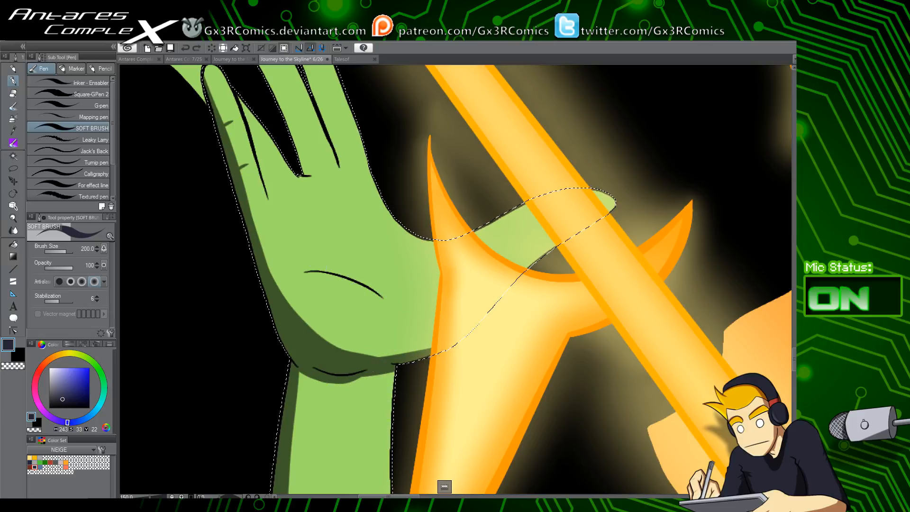
mouse_move(356, 356)
mouse_down()
mouse_move(398, 331)
mouse_move(388, 348)
mouse_move(398, 327)
mouse_up()
key(ctrl+z)
key(ctrl+z)
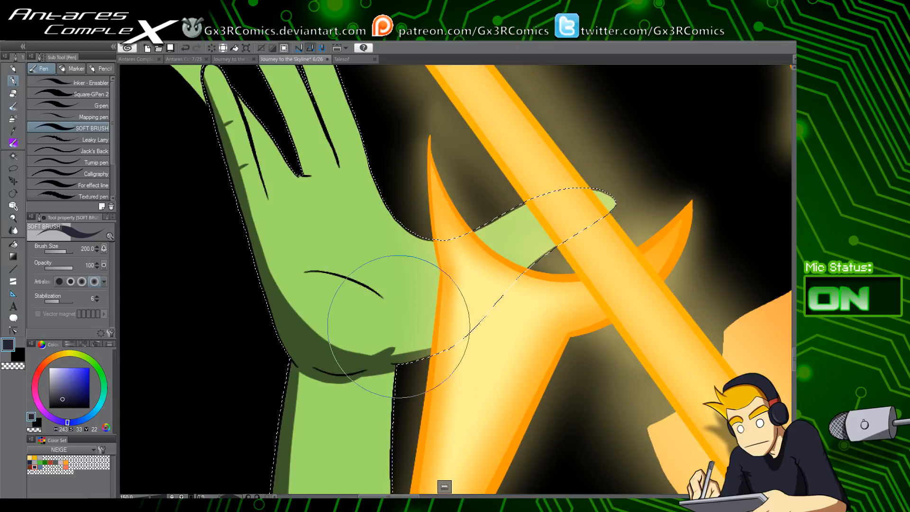
key(ctrl+z)
drag(355, 359, 404, 327)
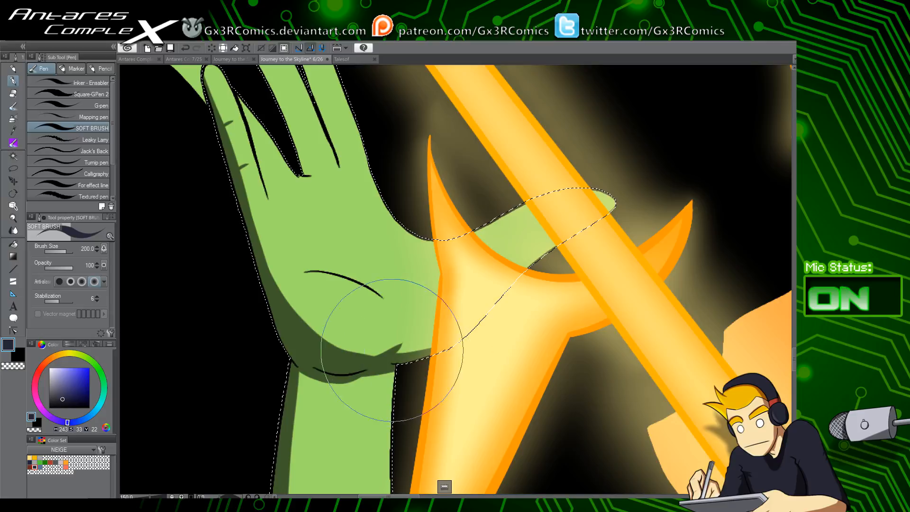
Paint a thin tapered shadow along the crease line in the middle of the palm and refine its edge
mouse_move(340, 271)
mouse_down()
mouse_move(350, 311)
mouse_move(386, 338)
mouse_up()
key(ctrl+z)
mouse_move(308, 313)
mouse_down()
mouse_move(358, 321)
mouse_move(401, 345)
mouse_up()
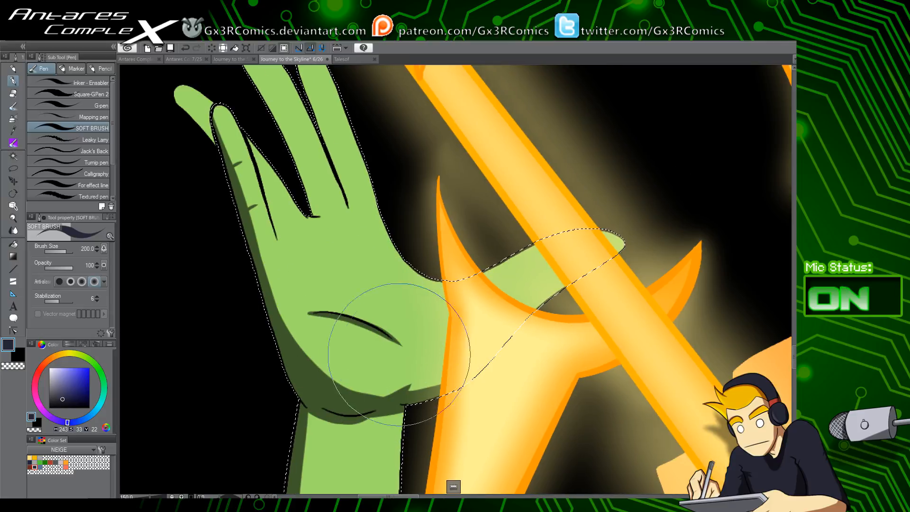
key(ctrl+z)
mouse_move(308, 315)
mouse_down()
mouse_move(355, 318)
mouse_move(401, 344)
mouse_up()
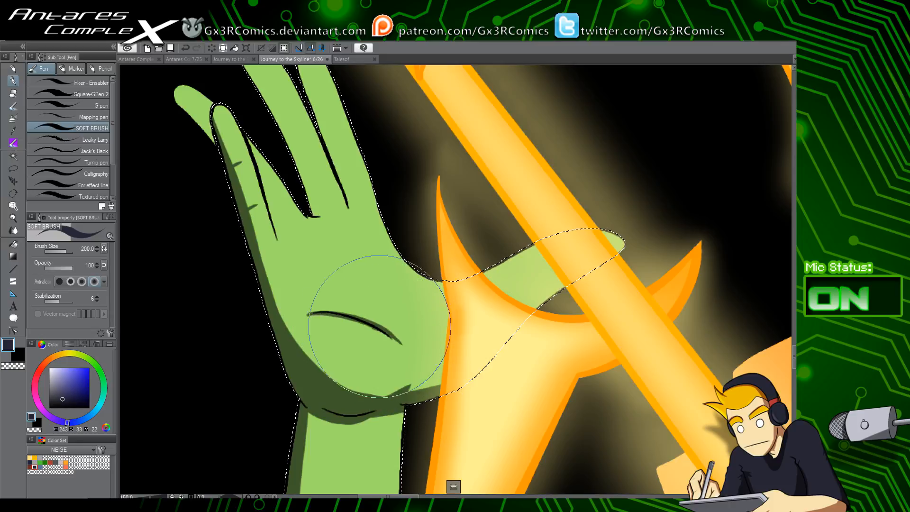
key(c)
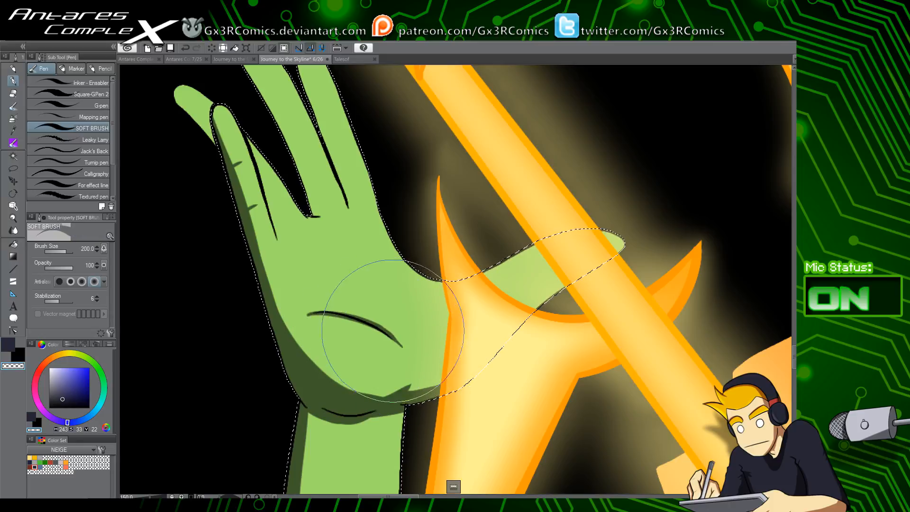
key(c)
Select the small finger behind the front finger and paint a soft-brush shadow along its lower edge
drag(326, 234, 384, 332)
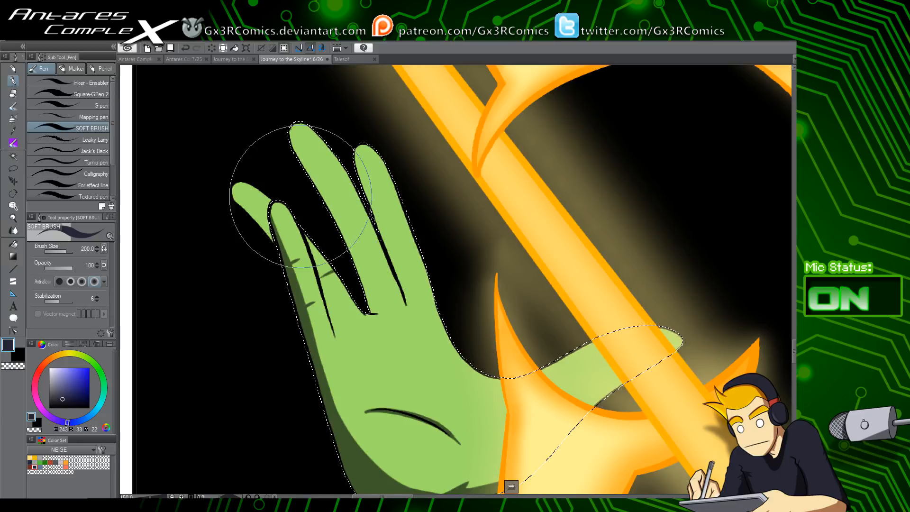
key(w)
key(ctrl+d)
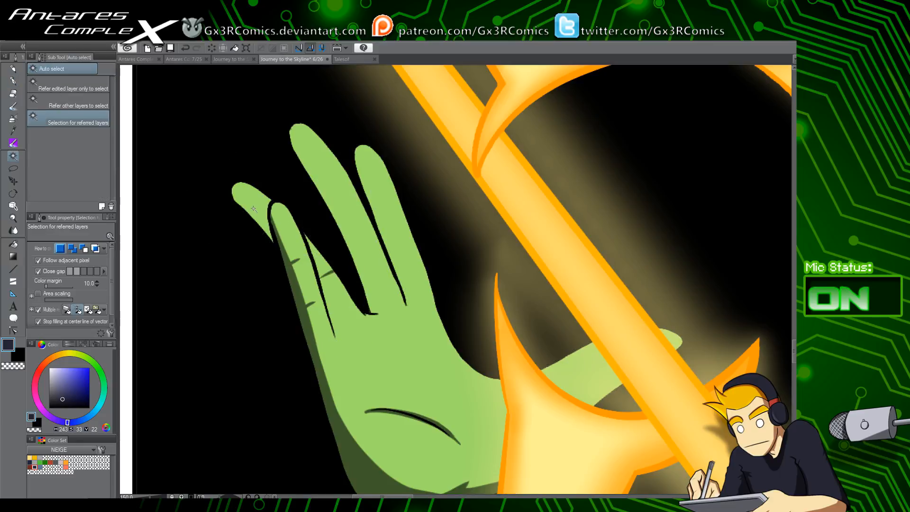
key(p)
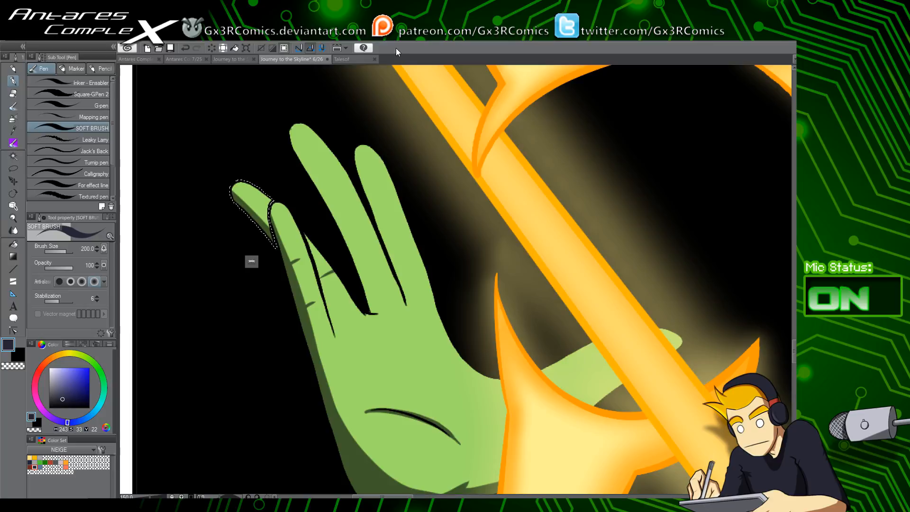
Select the whole hand and shade the outer edge of the first long finger, trimming the shadow at its base
key(w)
click(338, 196)
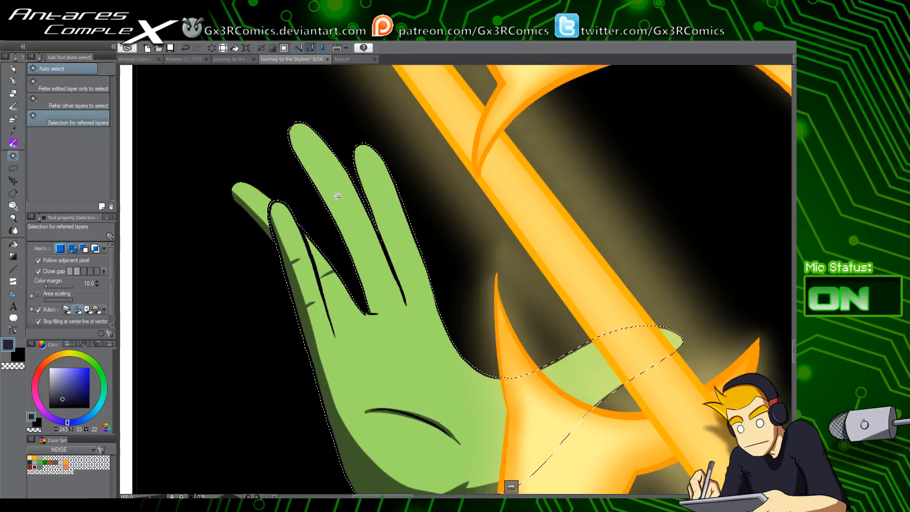
key(p)
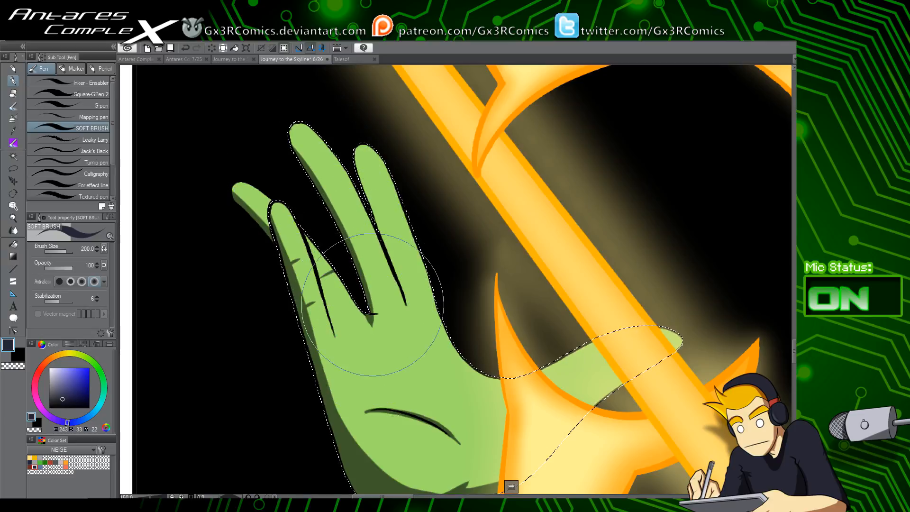
key(c)
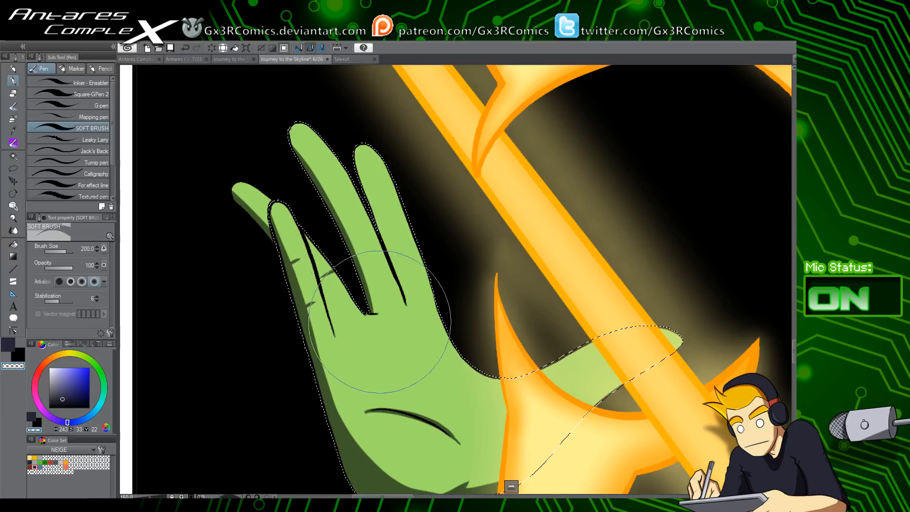
Shade the inner edge of the second long finger down to the gap's end and refine the shadow's tapered tip
key(c)
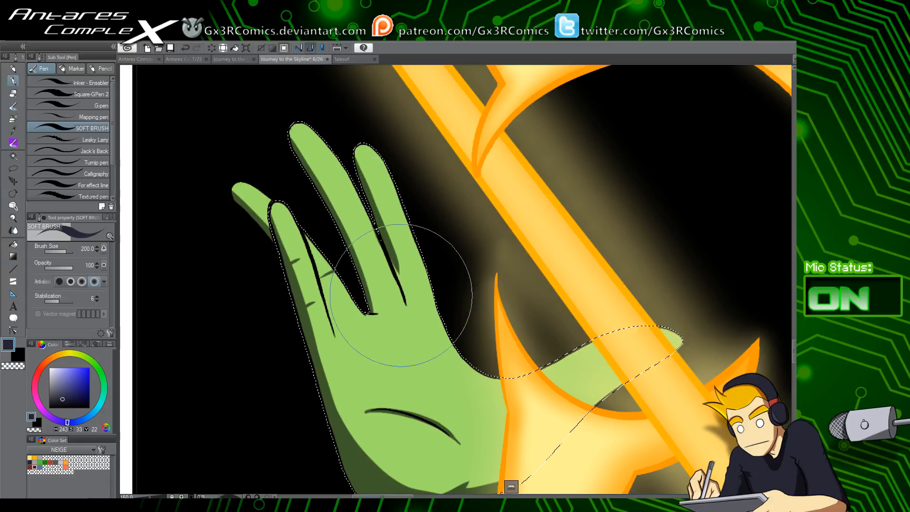
key(c)
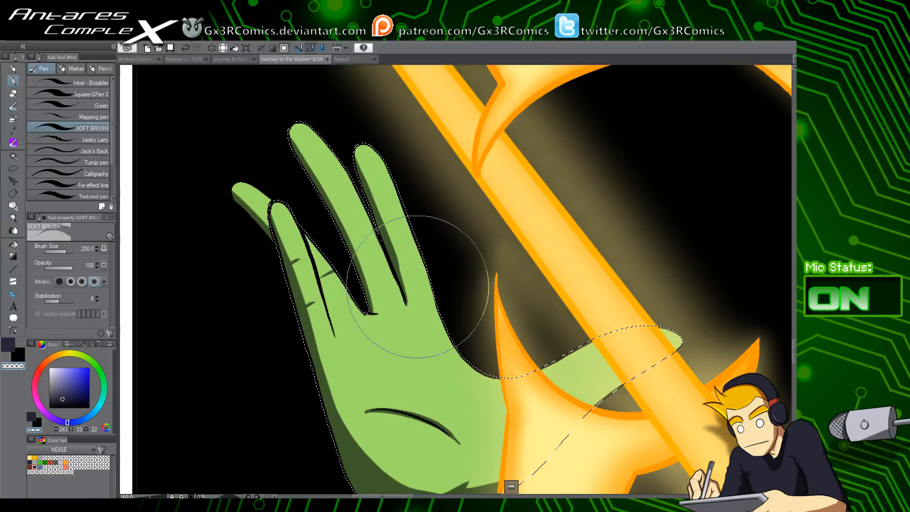
key(c)
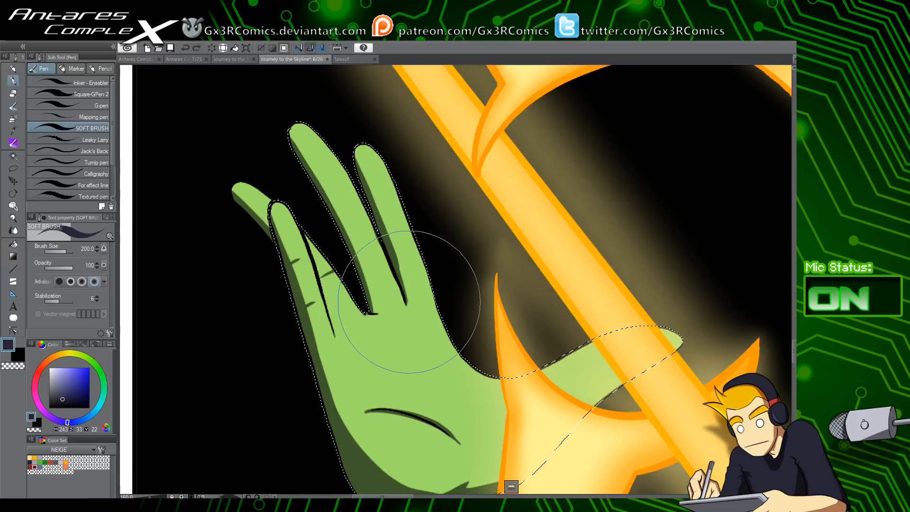
key(c)
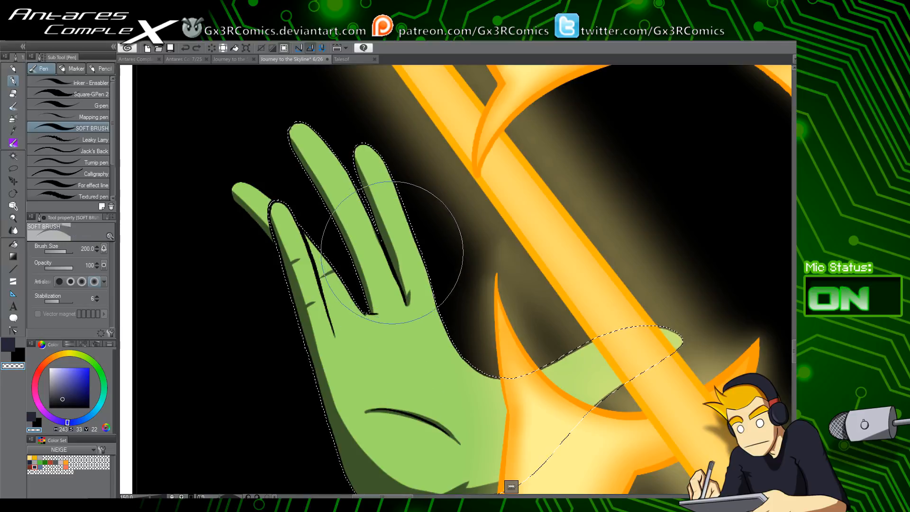
Add small joint creases to the two long fingers and a curved crease on the thumb
key(c)
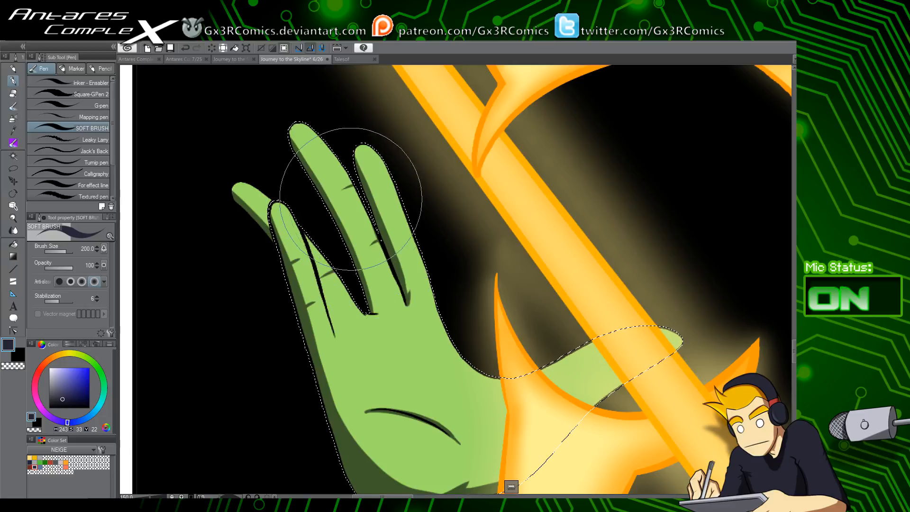
drag(463, 286, 443, 242)
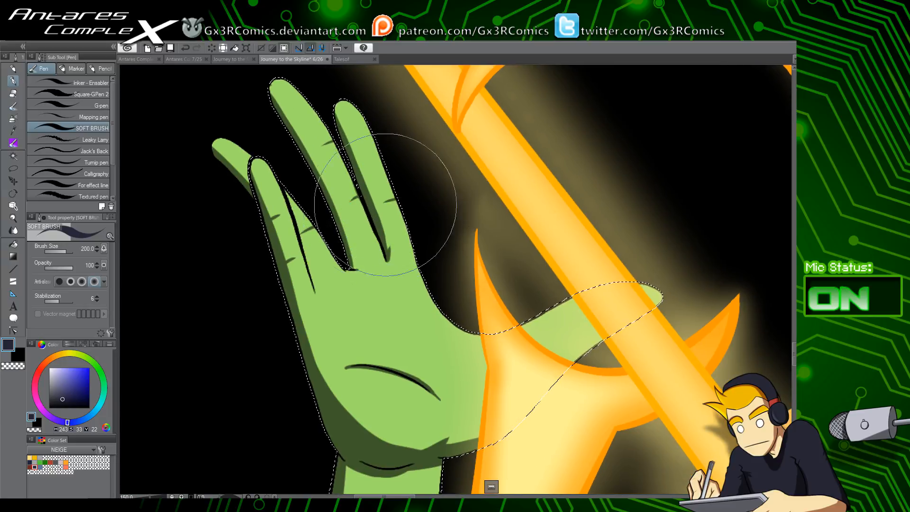
drag(488, 274, 433, 146)
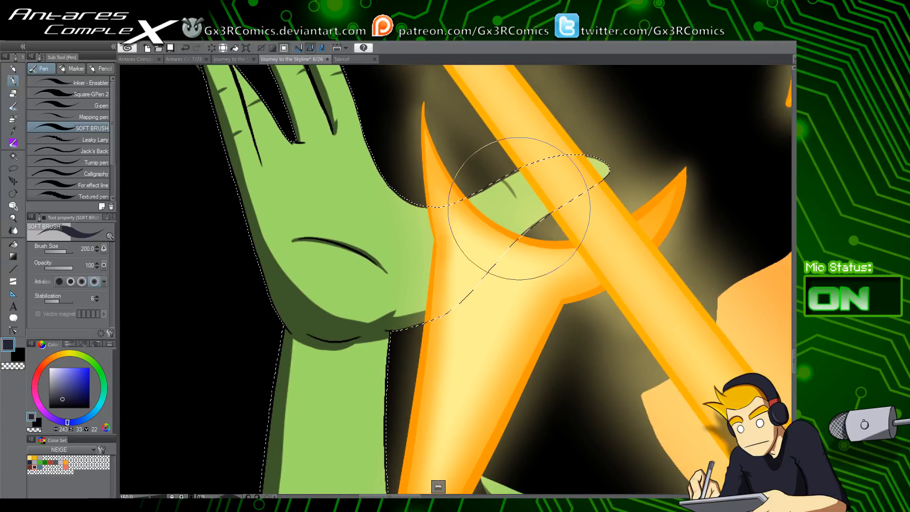
Extend the pointed fold in the palm-heel shadow upward and smooth the shadow beneath the base of the thumb
drag(550, 258, 495, 190)
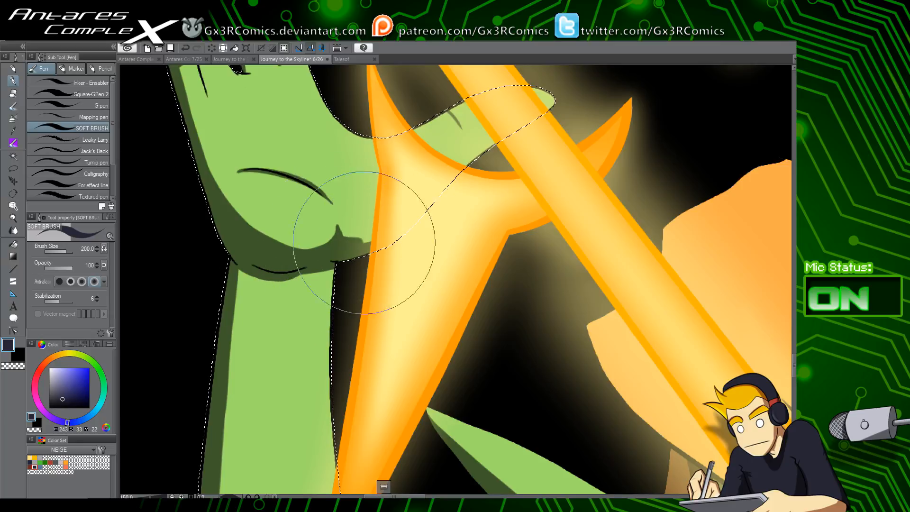
mouse_move(348, 331)
mouse_down()
mouse_move(346, 337)
mouse_move(377, 250)
mouse_up()
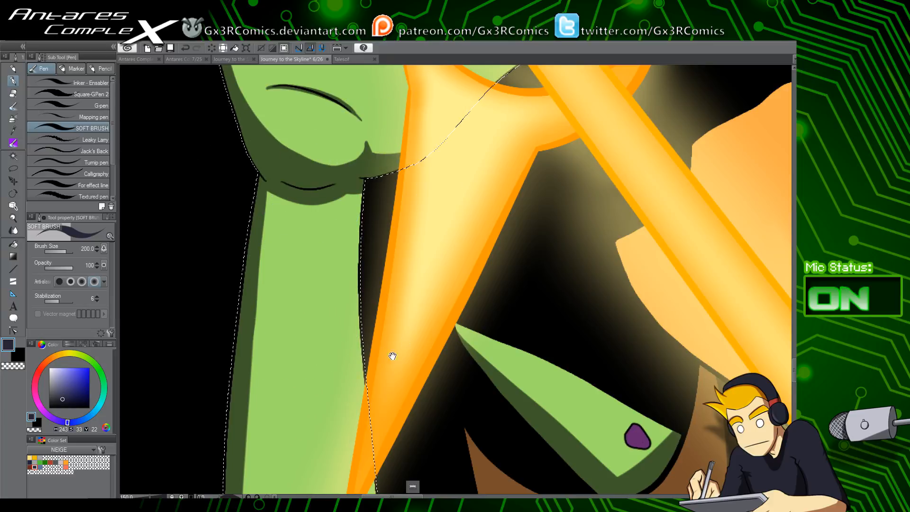
drag(392, 356, 388, 306)
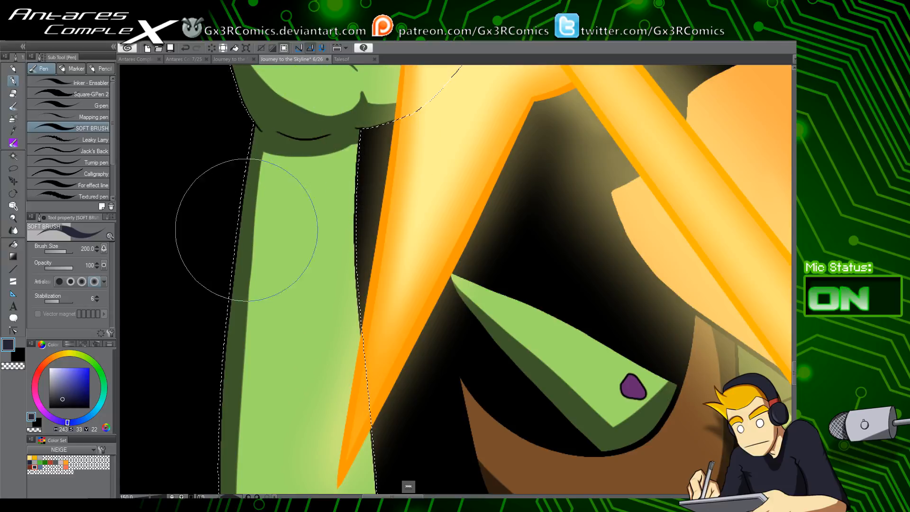
Select the face and shade the far cheek beside the hair using the soft brush at size 250
drag(259, 451, 284, 264)
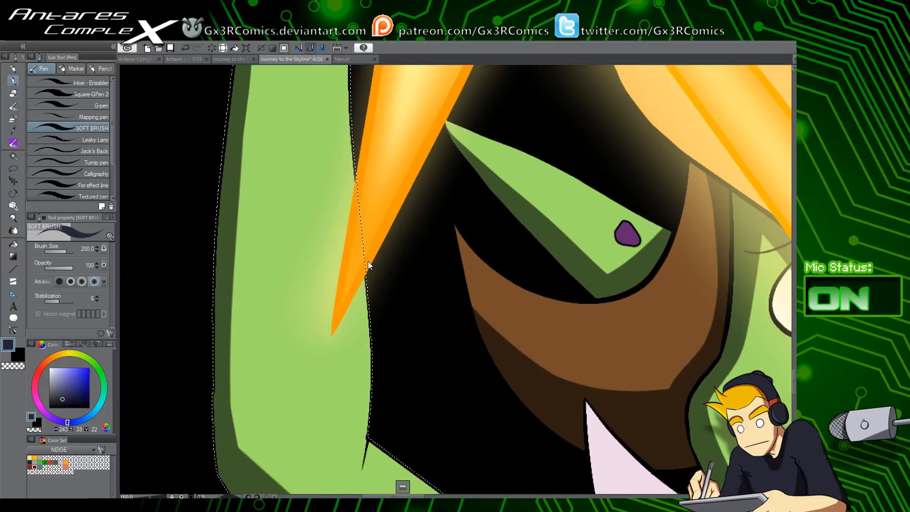
scroll(369, 264, down, 3)
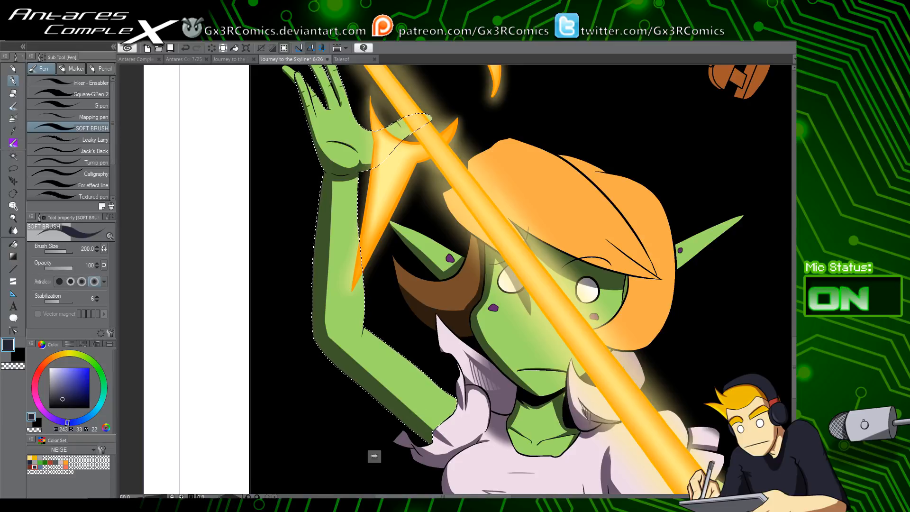
drag(565, 479, 393, 143)
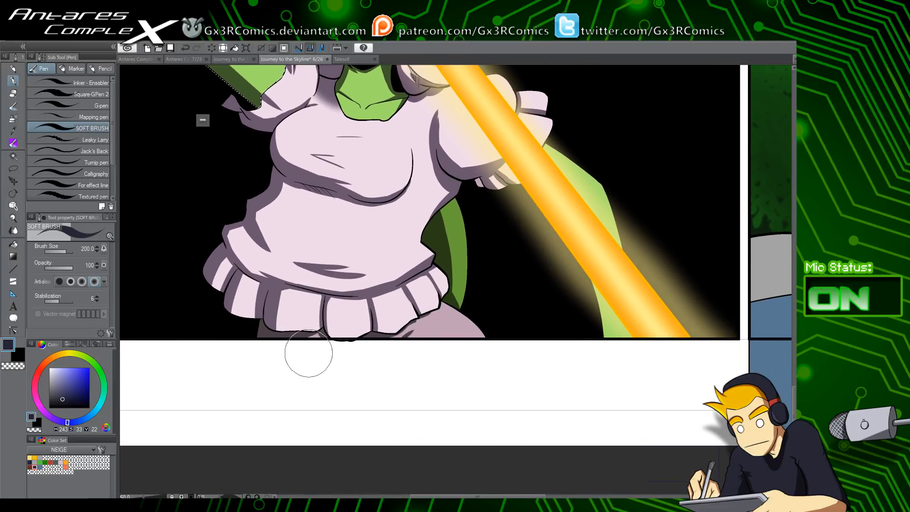
drag(308, 353, 396, 377)
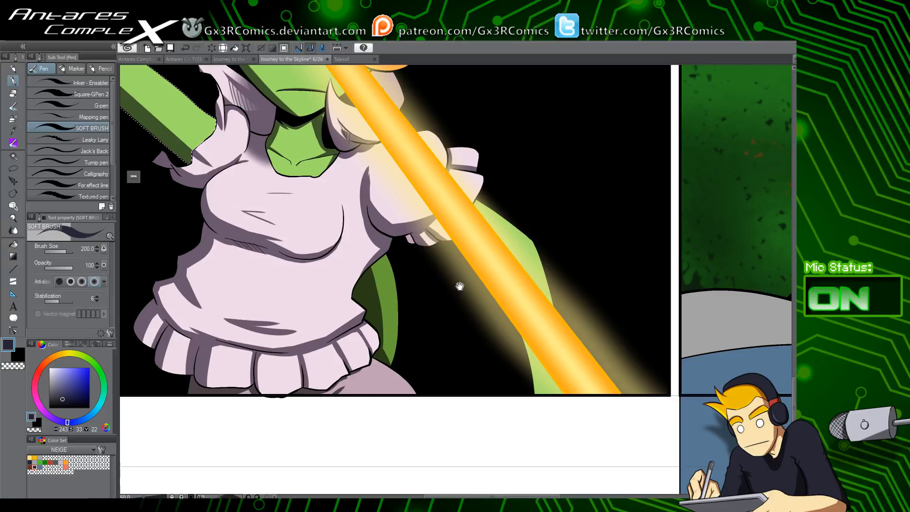
drag(357, 249, 355, 305)
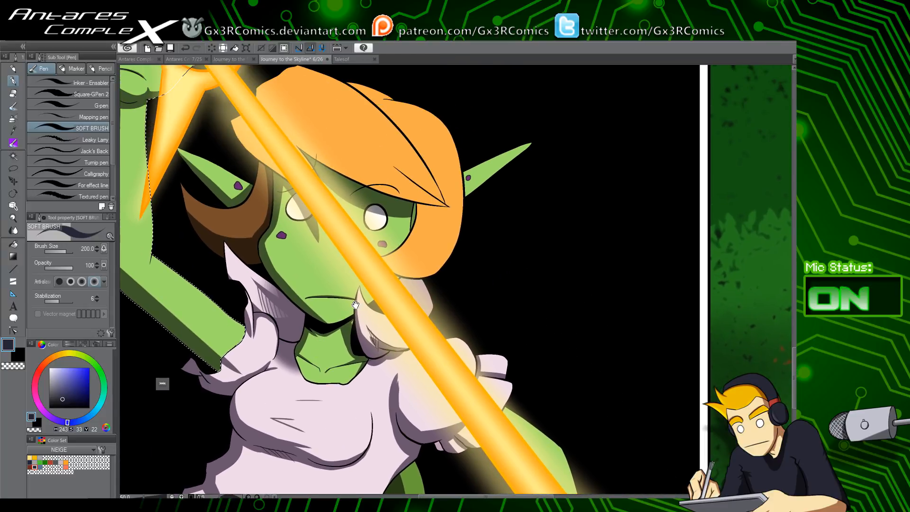
key(w)
click(403, 225)
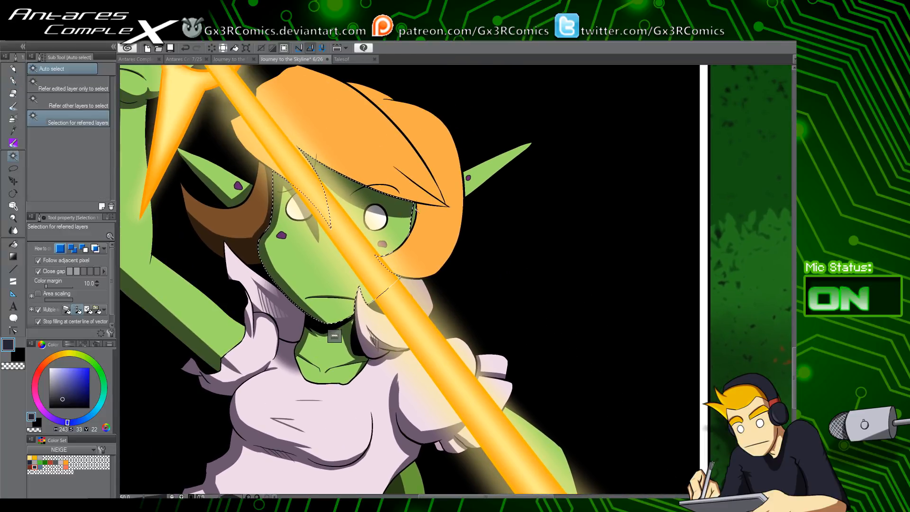
scroll(408, 201, up, 1)
key(p)
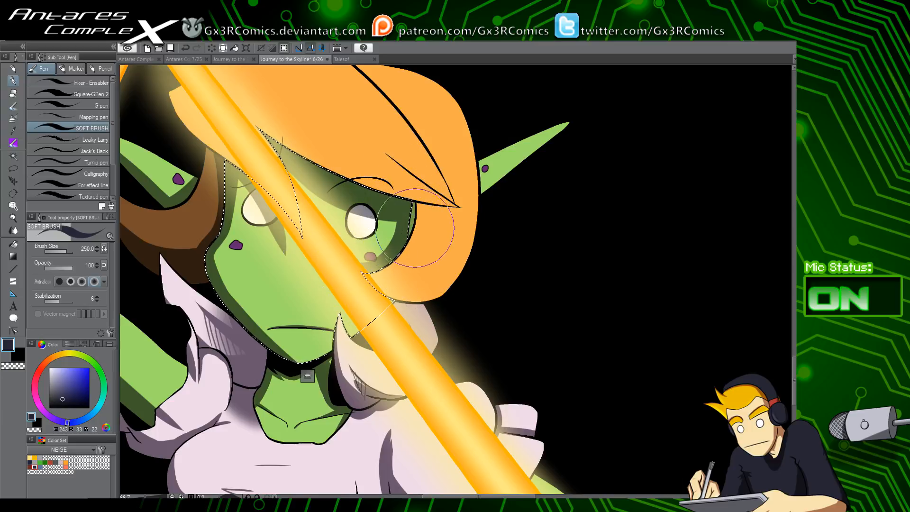
Select the narrow sliver of skin between the far cheek and the hair and shade it
key(w)
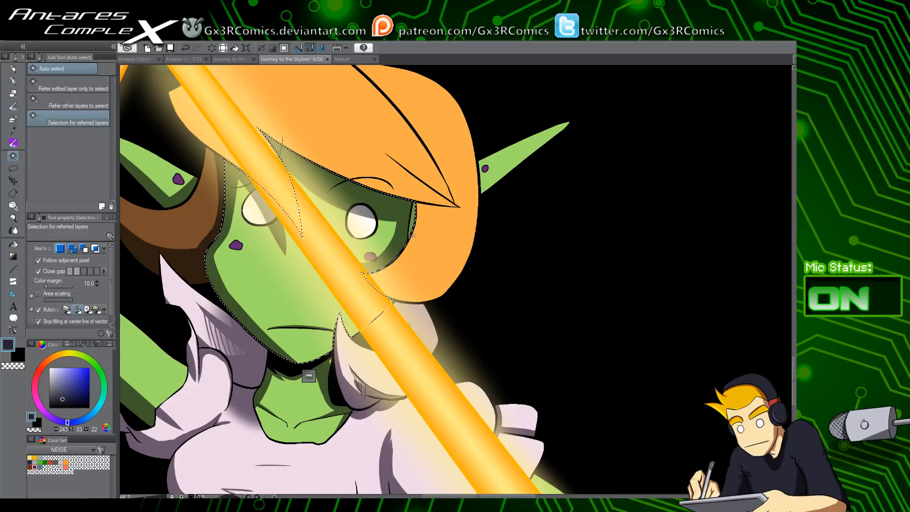
key(ctrl+d)
key(p)
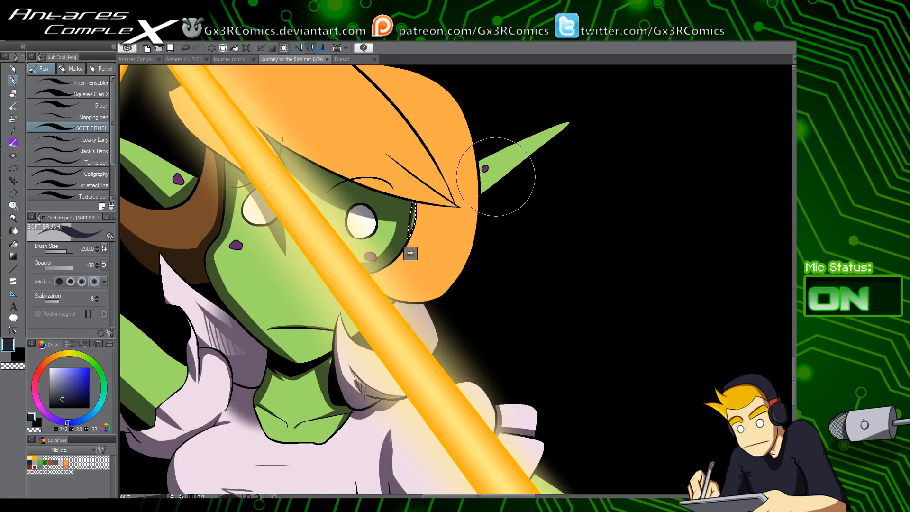
Select the far ear and paint a dark shadow along its lower edge
key(w)
click(496, 177)
key(p)
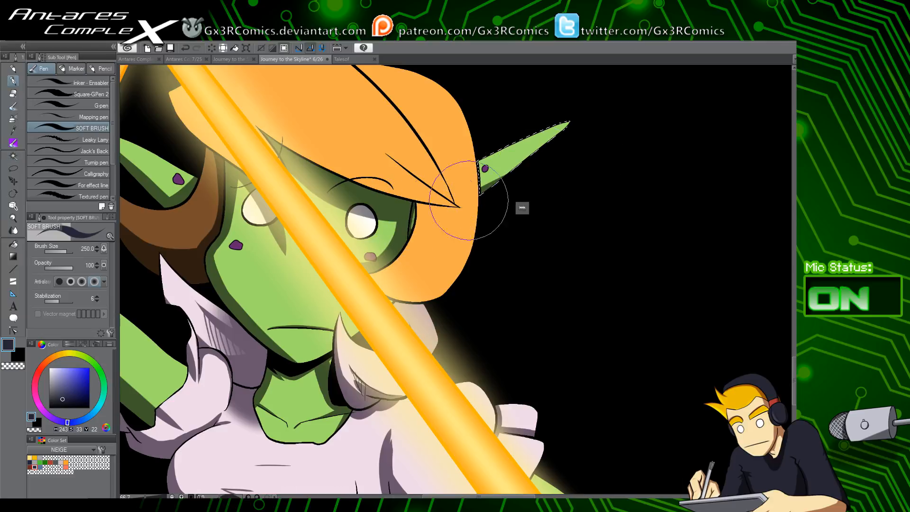
Select the orange hair section beside the far cheek and shade its inner edge along the face
drag(395, 225, 480, 284)
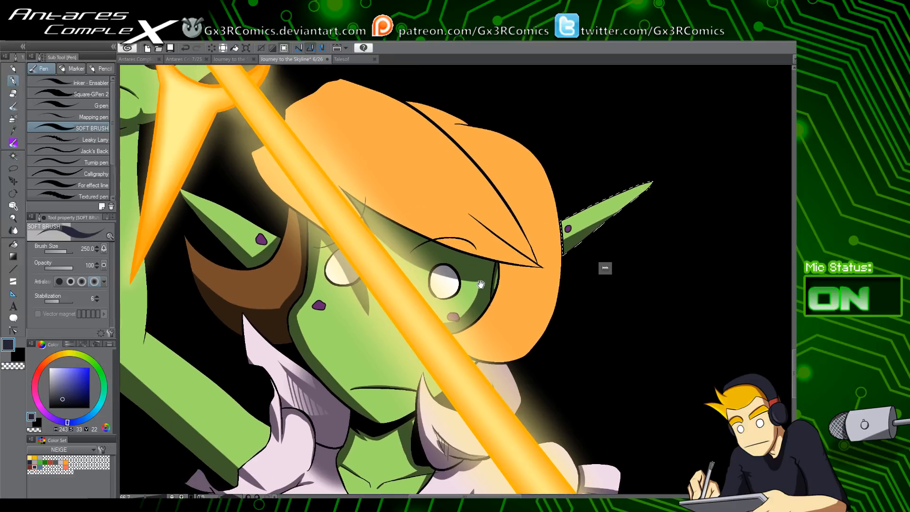
key(w)
click(470, 328)
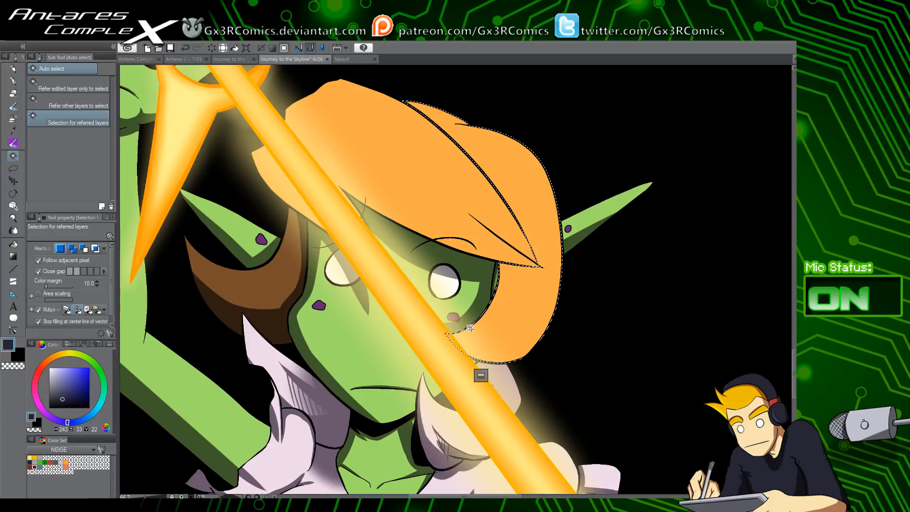
key(p)
mouse_move(436, 335)
mouse_down()
mouse_move(493, 237)
mouse_move(477, 330)
mouse_move(455, 327)
mouse_move(517, 222)
mouse_move(467, 331)
mouse_move(508, 224)
mouse_move(516, 286)
mouse_up()
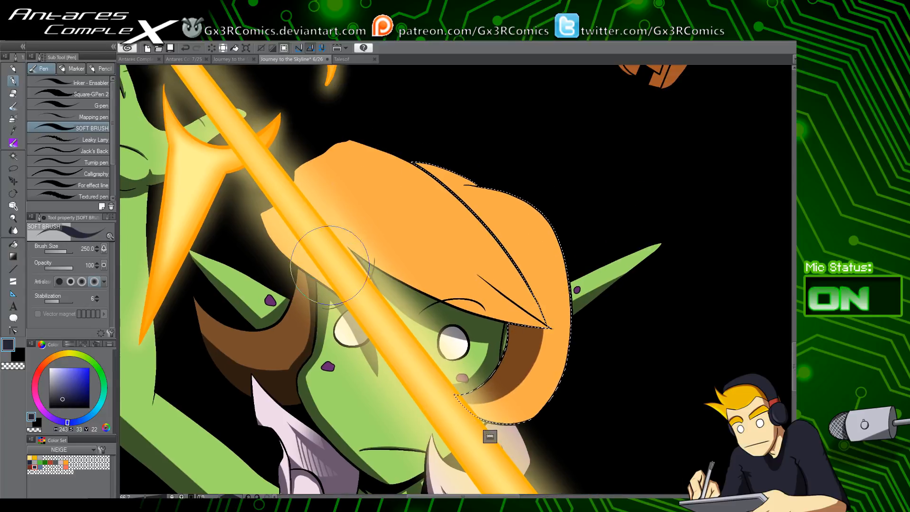
Select the front orange hair section and shade its lower edge above the forehead on both sides of the staff
key(w)
shift+click(315, 268)
key(p)
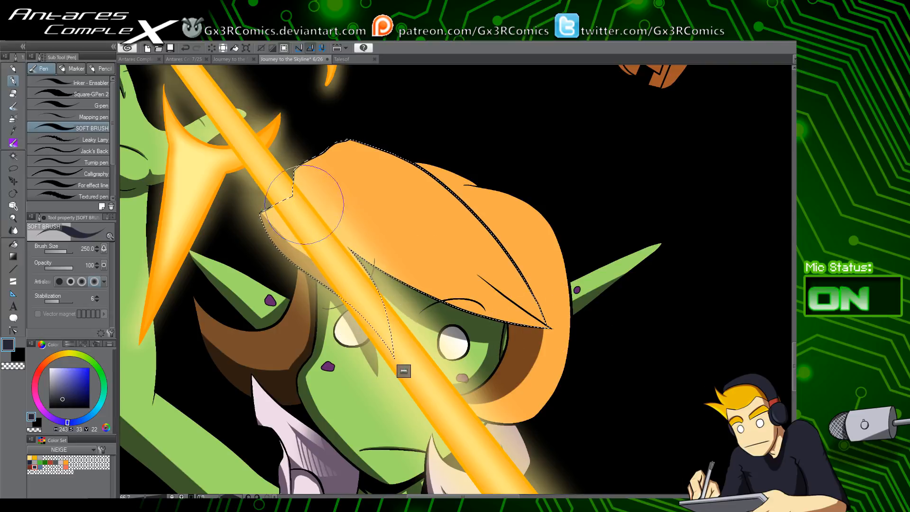
mouse_move(385, 265)
mouse_down()
mouse_move(438, 299)
mouse_move(333, 224)
mouse_move(458, 306)
mouse_up()
drag(276, 162, 340, 229)
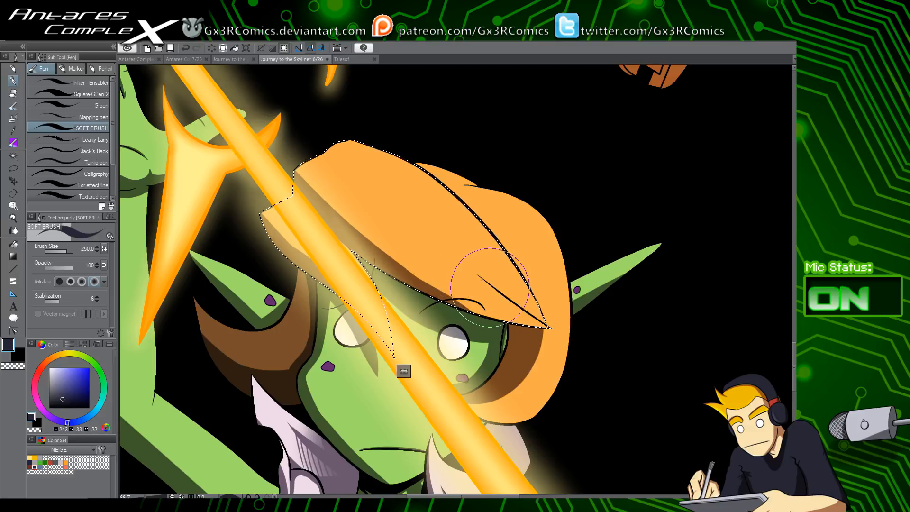
Paint a tapered shadow along the upper side of the short strand line near the tip of the front hair
scroll(490, 287, up, 3)
drag(470, 295, 394, 243)
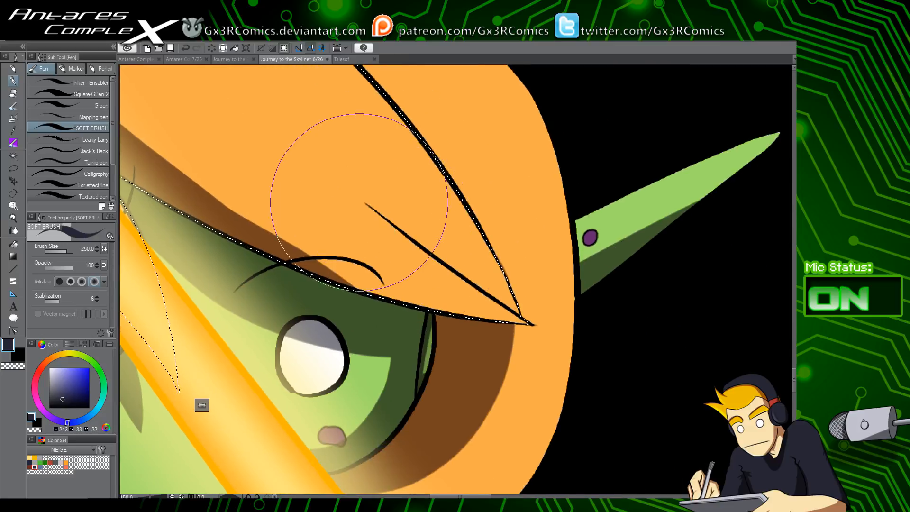
mouse_move(359, 202)
mouse_down()
mouse_move(518, 308)
mouse_move(487, 291)
mouse_up()
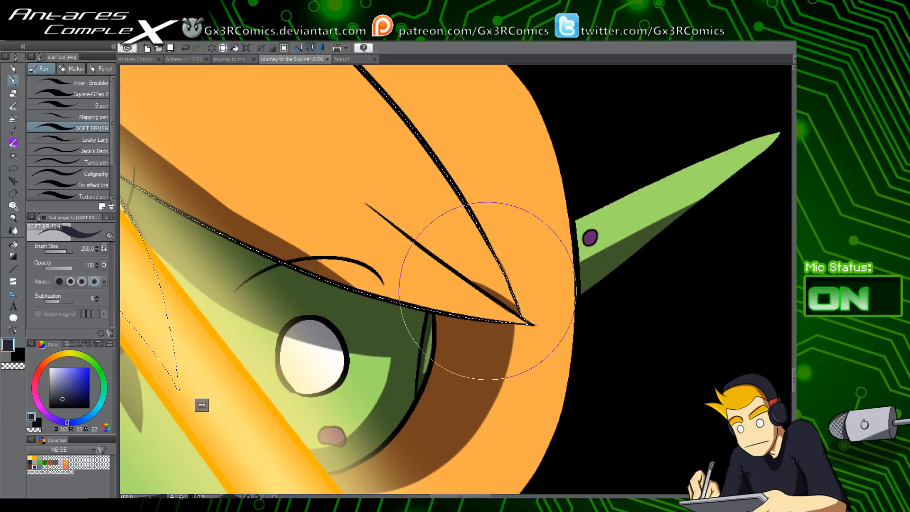
drag(348, 184, 431, 259)
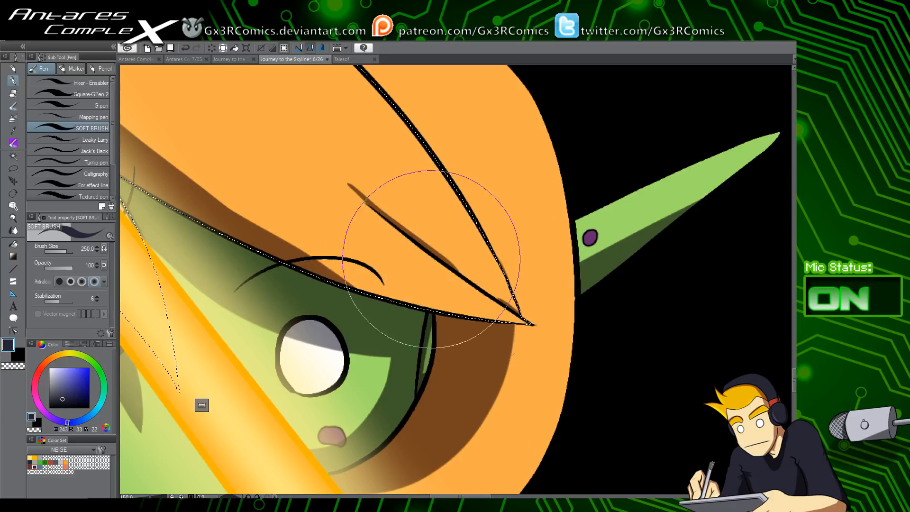
key(ctrl+z)
drag(342, 186, 520, 315)
drag(363, 199, 539, 317)
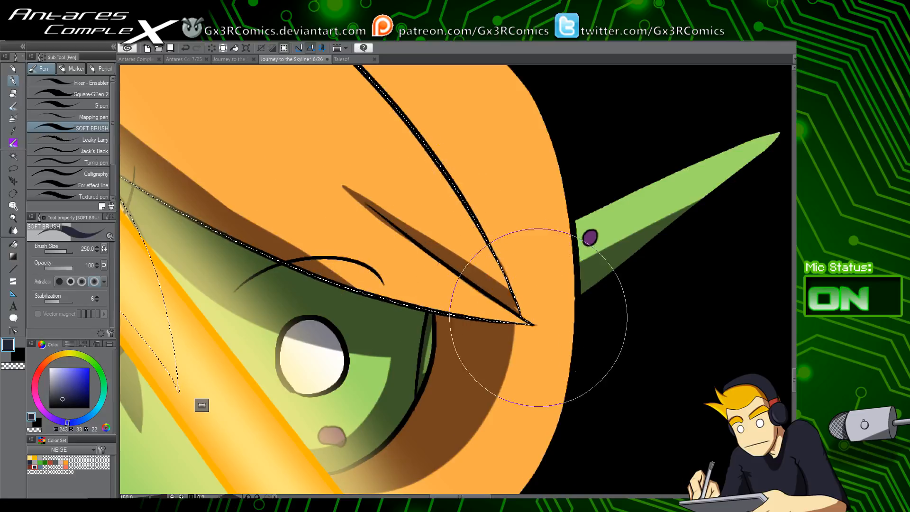
Trim the shadow beside the short strand line near the front hair's tip with transparent colour so it is narrower
key(c)
drag(464, 249, 515, 298)
drag(433, 225, 548, 340)
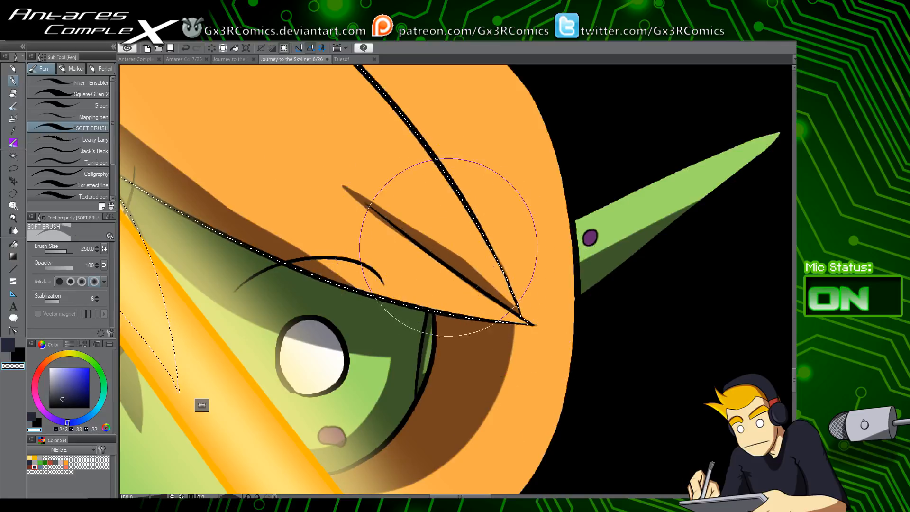
drag(409, 215, 565, 345)
drag(478, 266, 532, 323)
key(c)
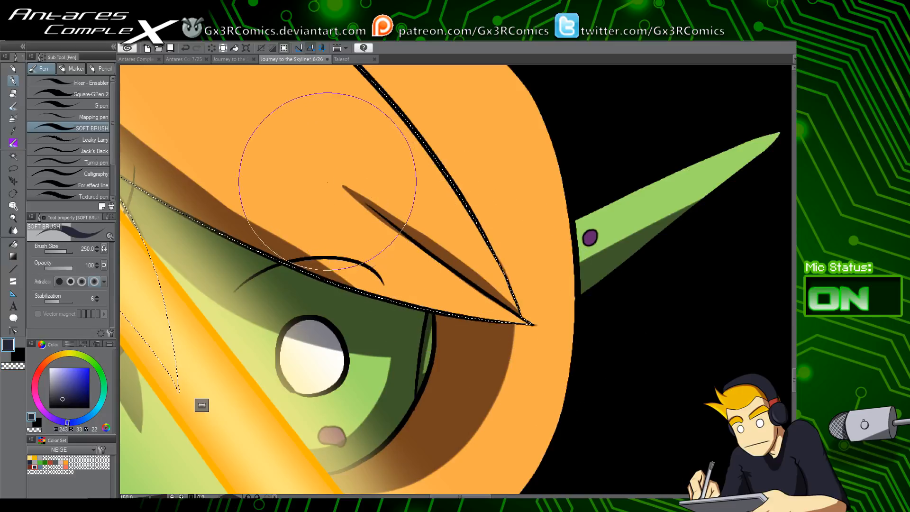
Erase the upper end of the strand-line shadow into a finer, sharper point
drag(327, 181, 403, 242)
key(ctrl+z)
key(c)
drag(334, 185, 421, 260)
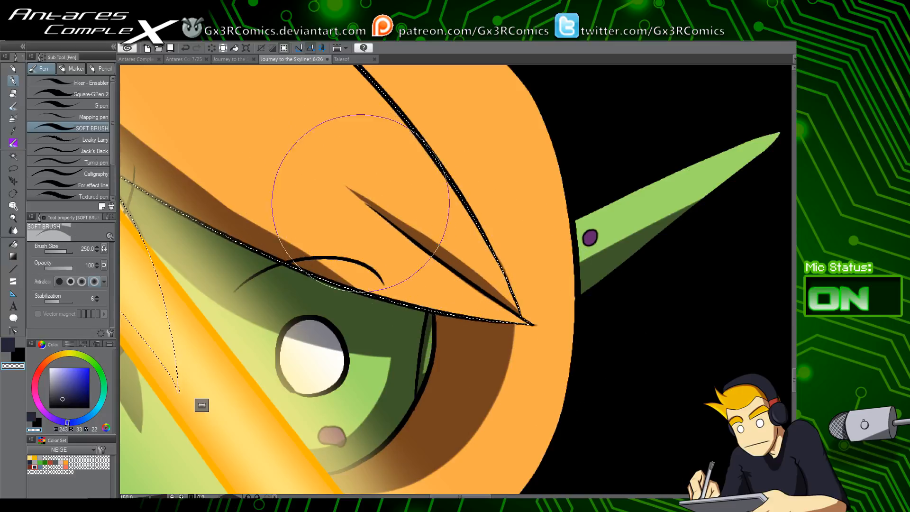
key(c)
drag(380, 215, 424, 278)
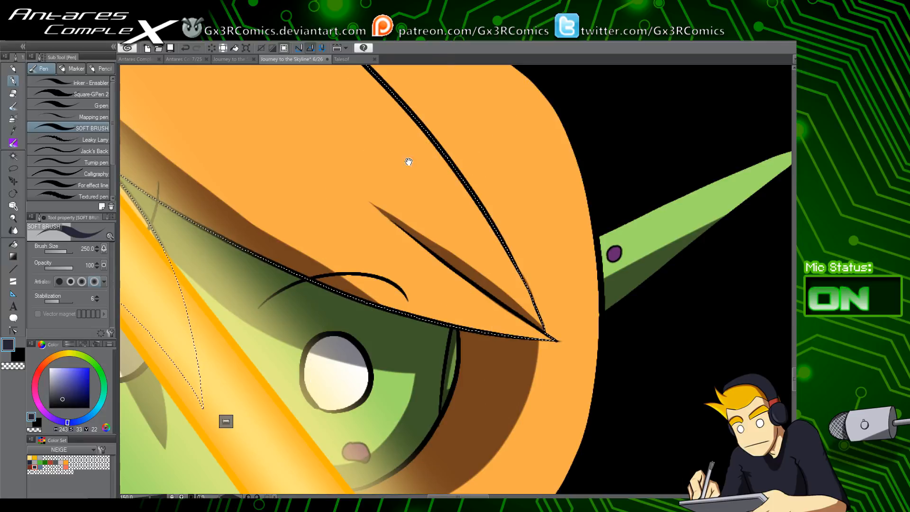
Paint a long tapered strand shadow running from the upper outer edge of the front hair section towards its middle
drag(356, 229, 406, 308)
drag(325, 325, 494, 406)
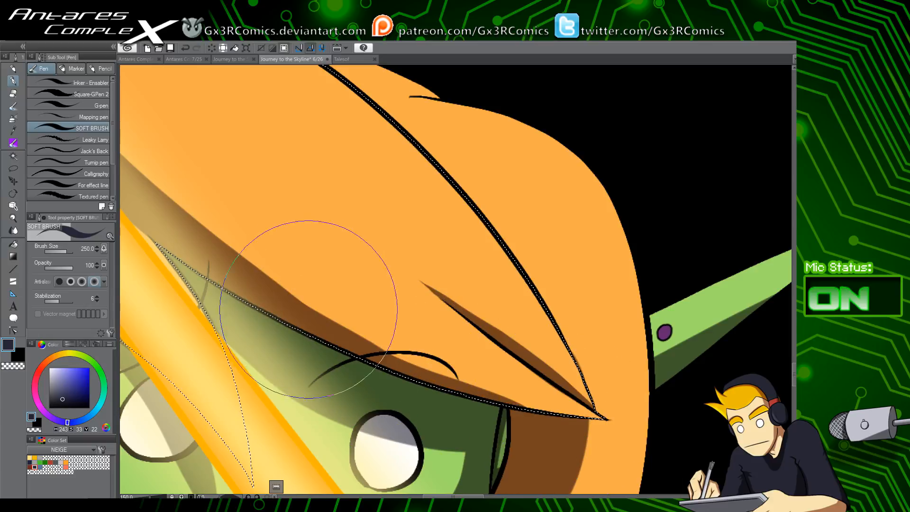
drag(273, 243, 479, 390)
drag(262, 161, 448, 319)
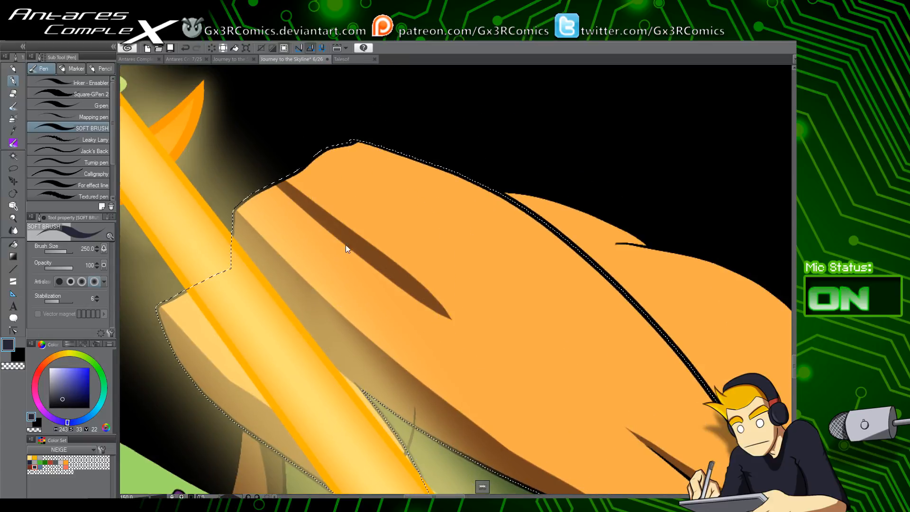
key(ctrl+z)
Select the back orange hair section and paint a curved shadow along its border with the front hair
mouse_move(299, 166)
mouse_down()
mouse_move(427, 269)
mouse_move(475, 321)
mouse_move(358, 241)
mouse_move(239, 196)
mouse_up()
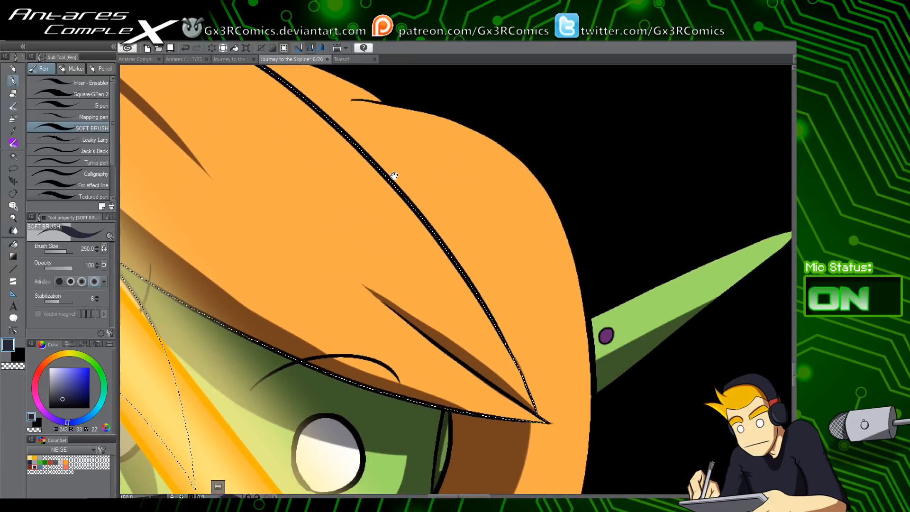
drag(430, 205, 419, 184)
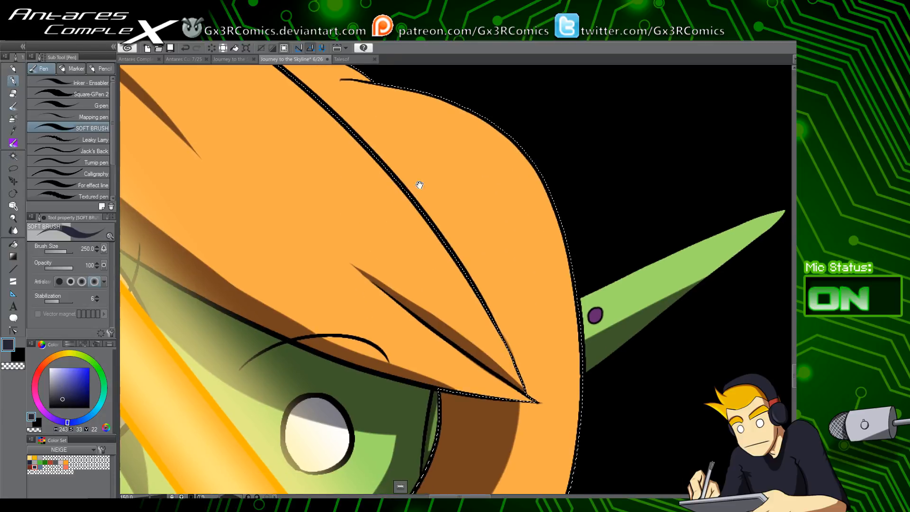
drag(491, 408, 293, 125)
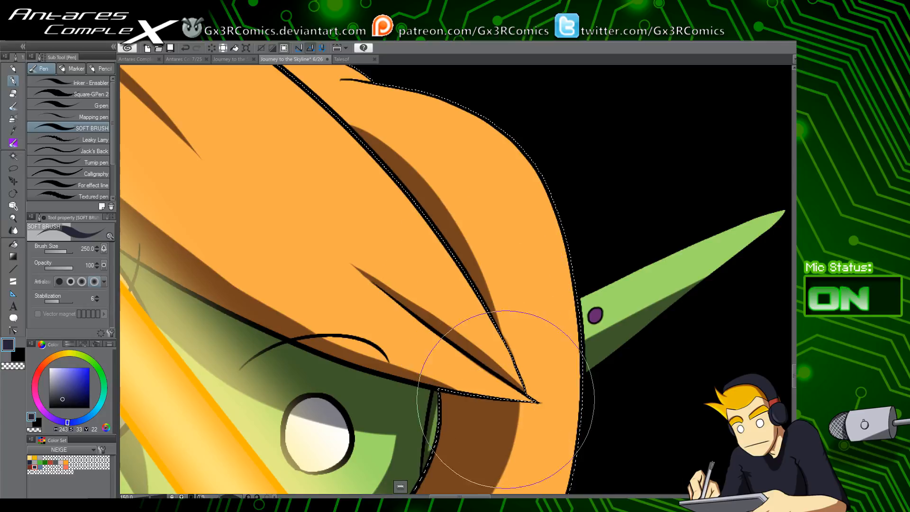
Shade the small tuft atop the back hair above its crease line and along its outer edge, trimming the crease shadow with transparent colour
drag(477, 313, 538, 445)
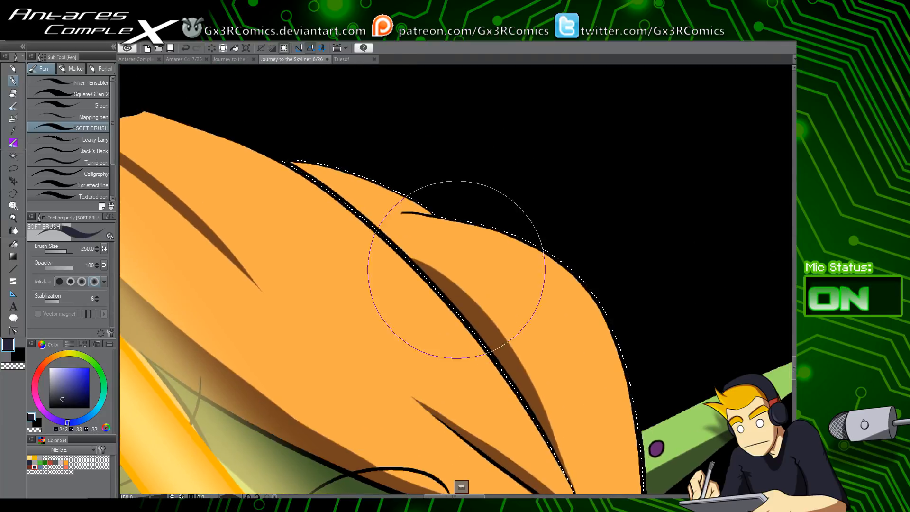
mouse_move(456, 218)
mouse_down()
mouse_move(311, 221)
mouse_move(457, 222)
mouse_move(312, 259)
mouse_up()
mouse_move(451, 215)
mouse_down()
mouse_move(335, 222)
mouse_move(402, 222)
mouse_move(434, 211)
mouse_move(340, 276)
mouse_up()
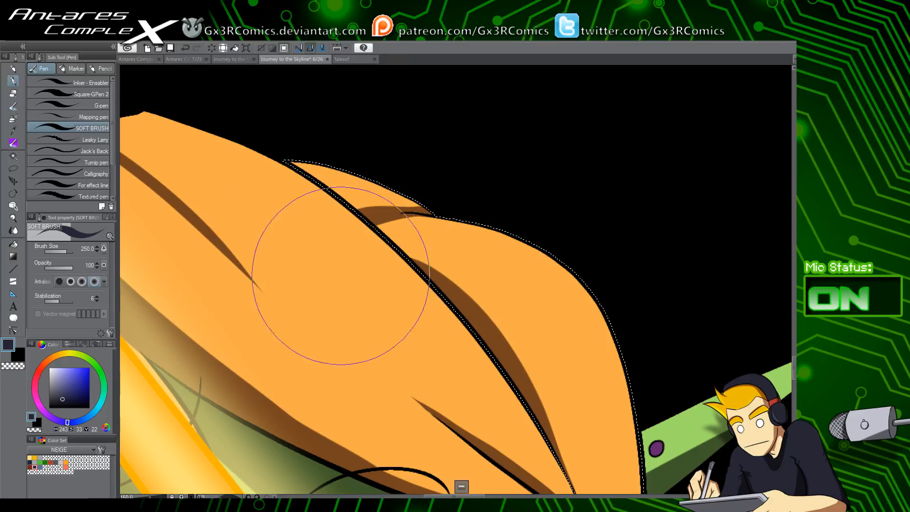
mouse_move(454, 207)
mouse_down()
mouse_move(421, 201)
mouse_move(343, 256)
mouse_move(448, 195)
mouse_move(304, 269)
mouse_up()
key(c)
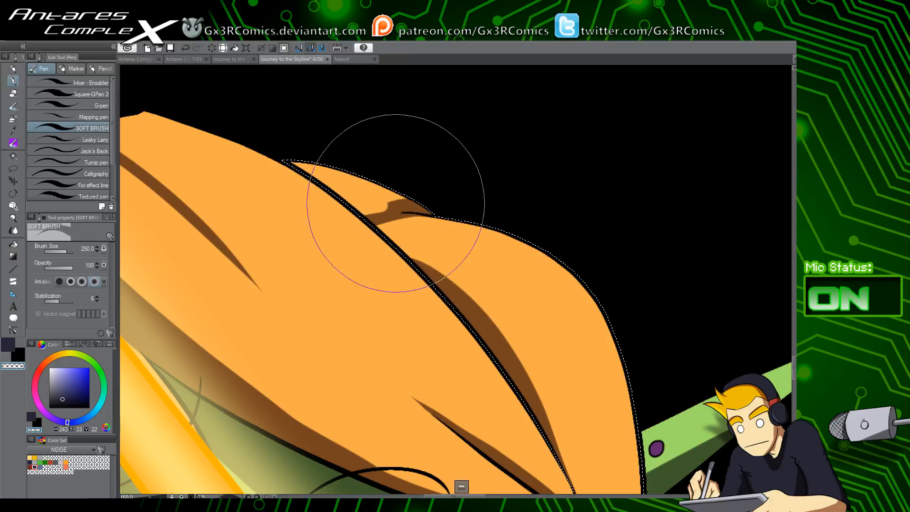
drag(396, 204, 448, 216)
key(c)
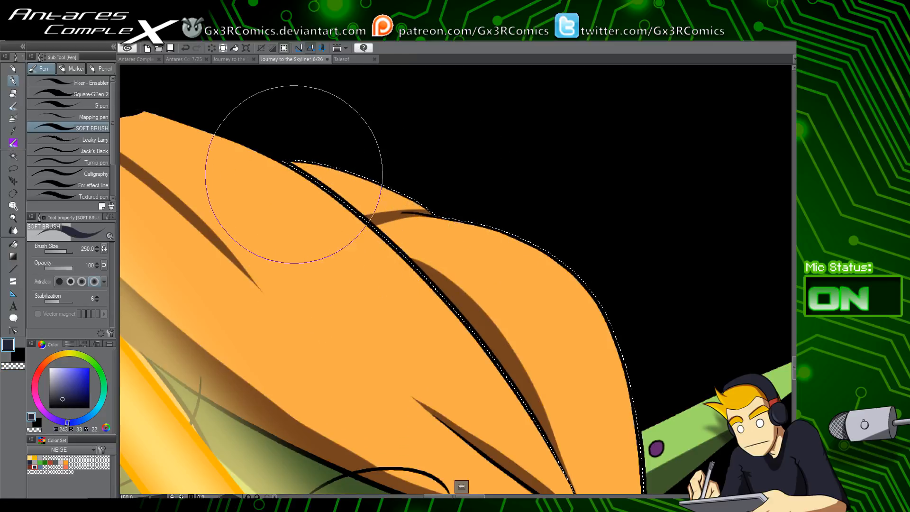
drag(253, 165, 429, 212)
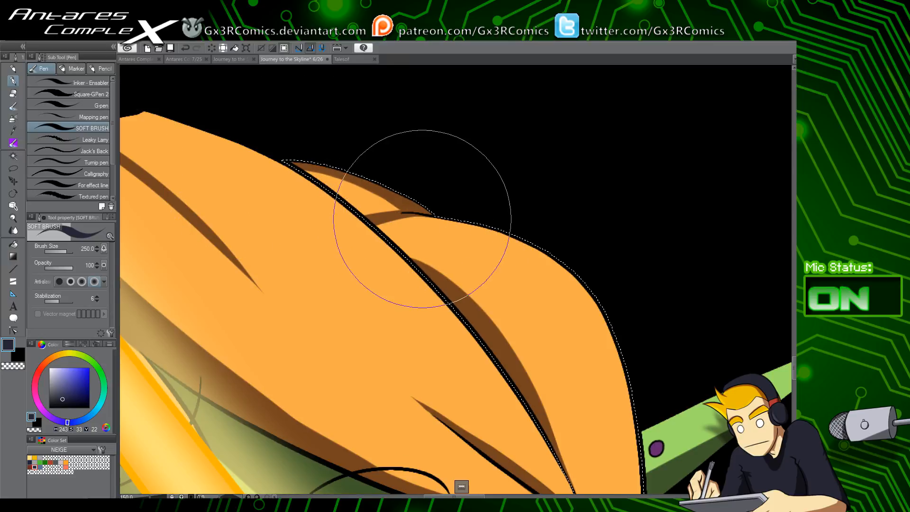
Select the front hair section, shade its blunt outer end on both sides of the staff, and clear the selection
drag(227, 323, 376, 296)
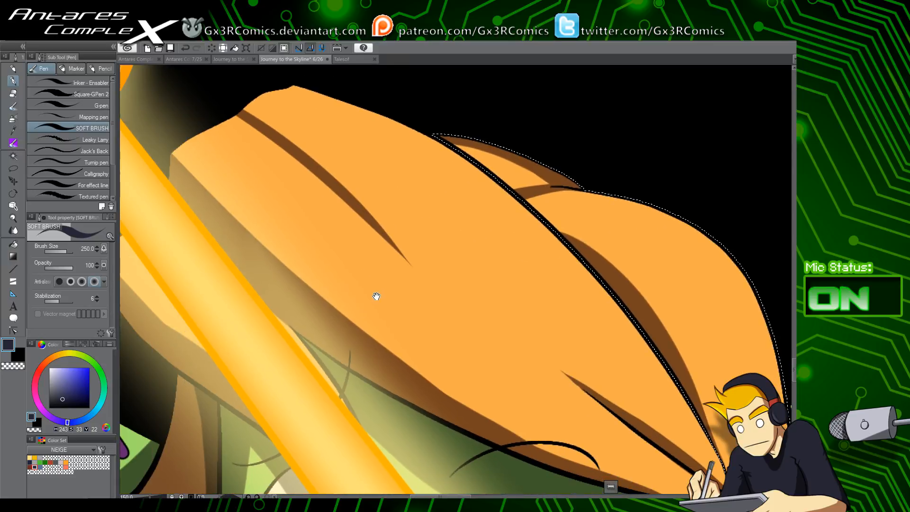
key(ctrl+d)
key(w)
click(206, 194)
drag(205, 194, 289, 279)
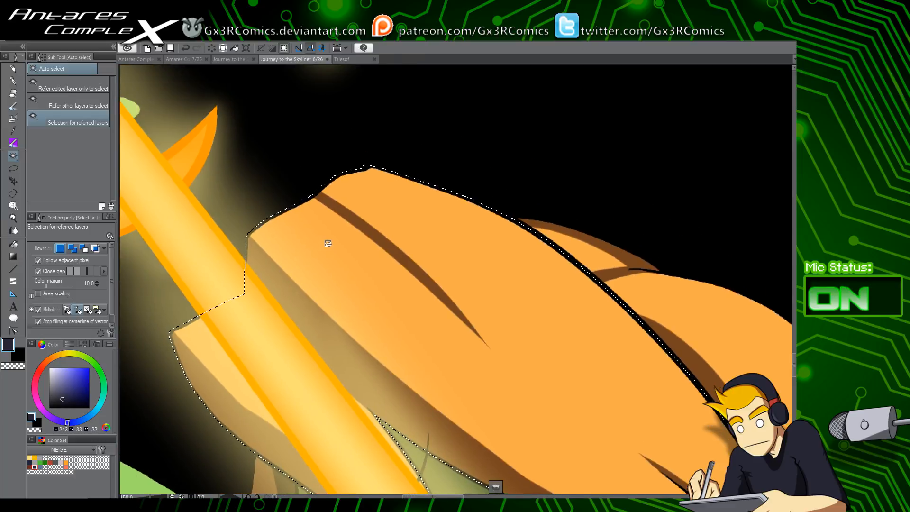
key(p)
key(ctrl+z)
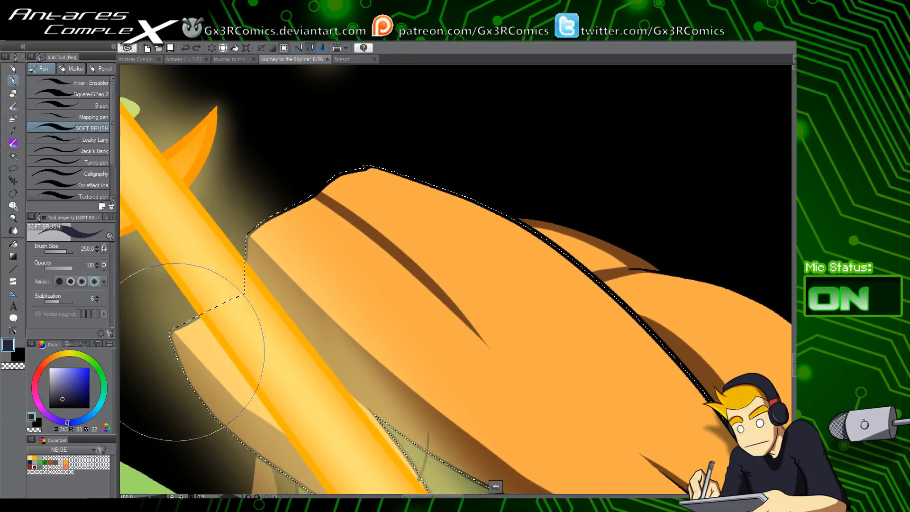
mouse_move(177, 351)
mouse_down()
mouse_move(253, 297)
mouse_move(165, 344)
mouse_move(252, 285)
mouse_move(187, 346)
mouse_move(264, 292)
mouse_move(279, 292)
mouse_move(276, 234)
mouse_move(257, 269)
mouse_move(251, 228)
mouse_move(271, 195)
mouse_move(259, 264)
mouse_move(252, 258)
mouse_move(303, 211)
mouse_up()
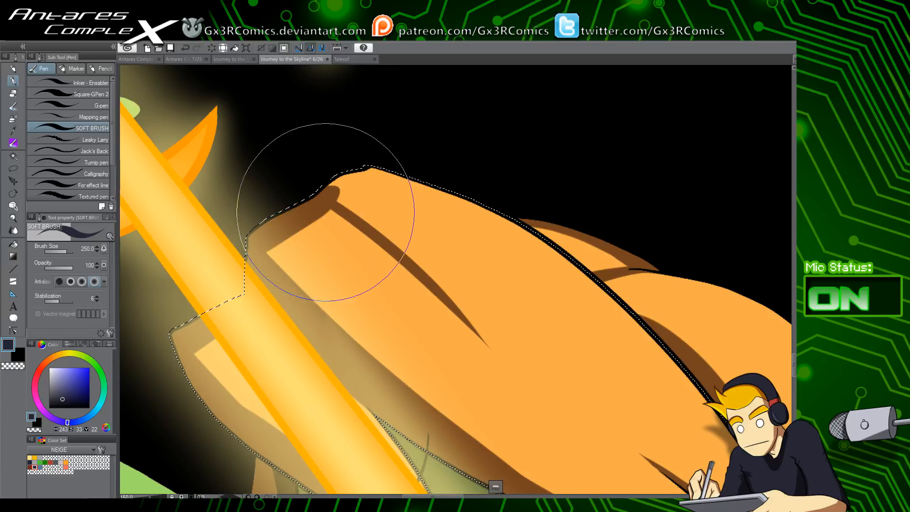
key(ctrl+z)
mouse_move(270, 240)
mouse_down()
mouse_move(335, 207)
mouse_move(279, 229)
mouse_move(323, 206)
mouse_move(289, 216)
mouse_move(306, 207)
mouse_move(263, 251)
mouse_move(348, 218)
mouse_move(313, 221)
mouse_move(329, 214)
mouse_move(315, 200)
mouse_move(339, 187)
mouse_move(305, 220)
mouse_up()
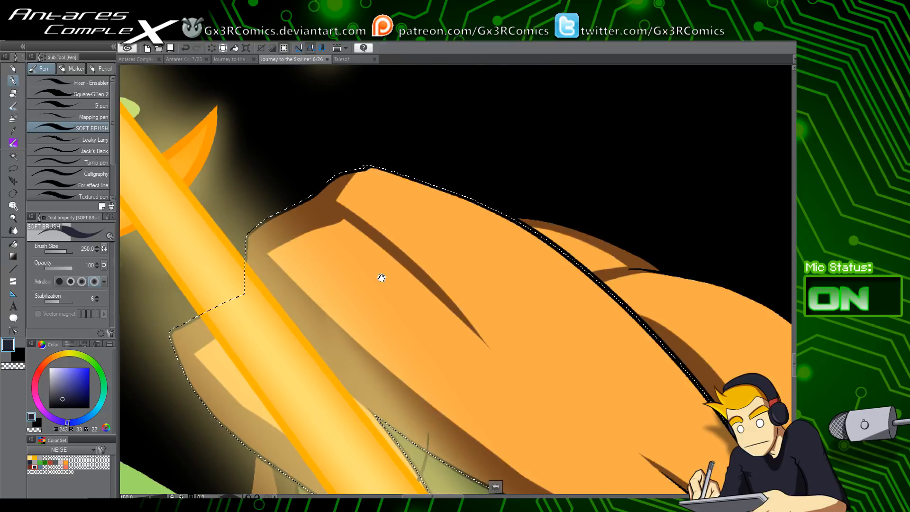
drag(358, 327, 360, 145)
drag(266, 313, 412, 340)
key(ctrl+d)
drag(256, 341, 247, 313)
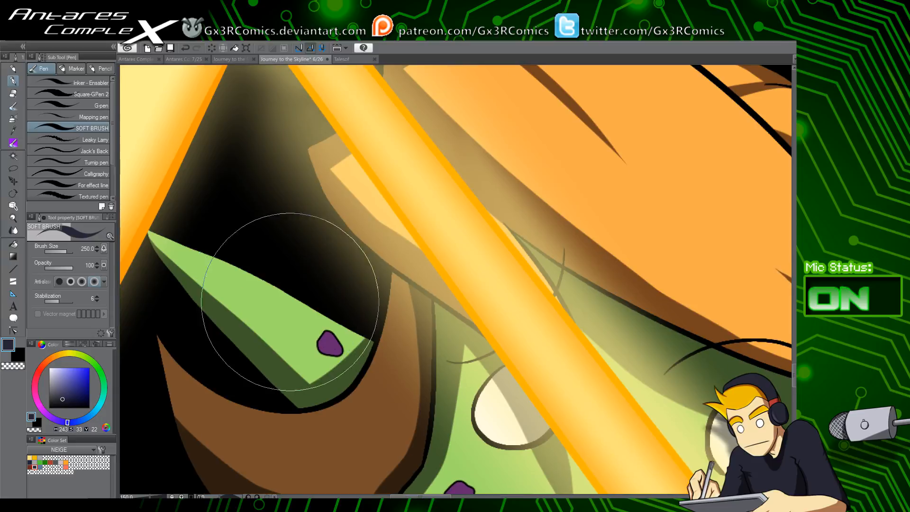
scroll(354, 383, down, 4)
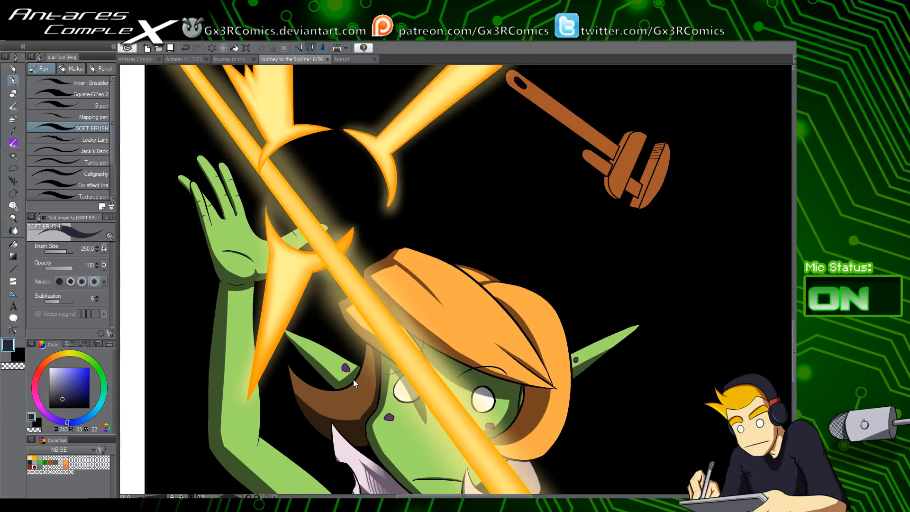
drag(433, 307, 375, 185)
drag(428, 342, 417, 326)
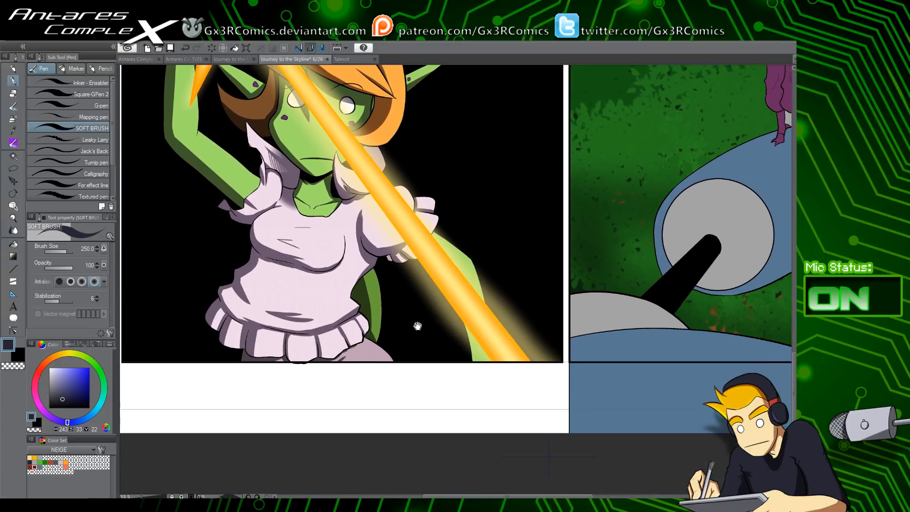
scroll(377, 346, up, 1)
key(w)
click(404, 294)
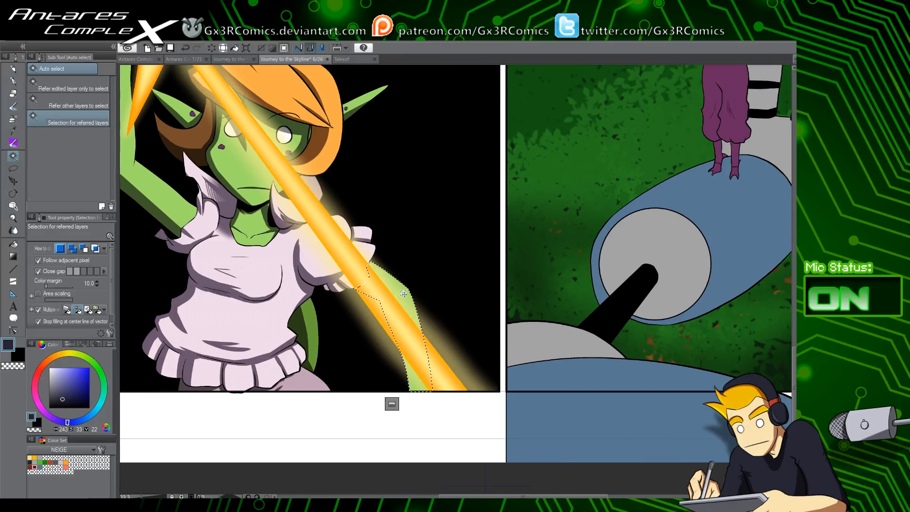
key(p)
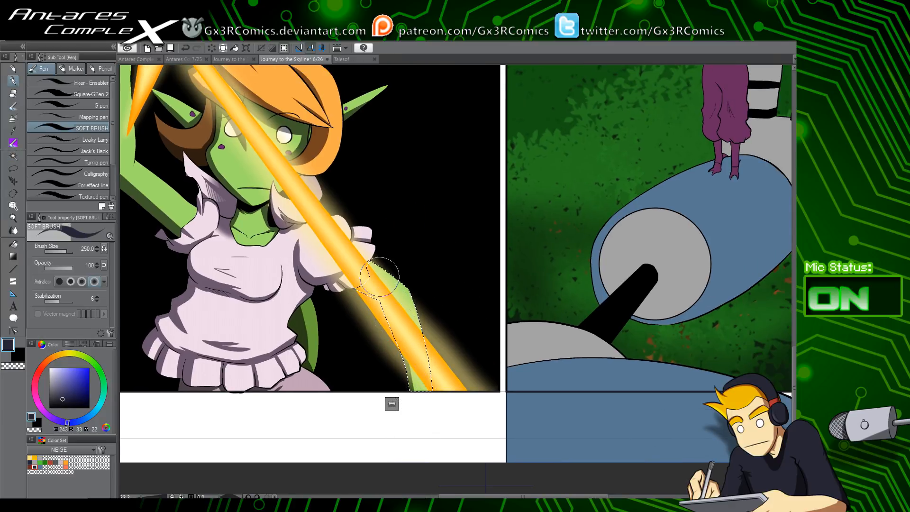
drag(360, 289, 379, 374)
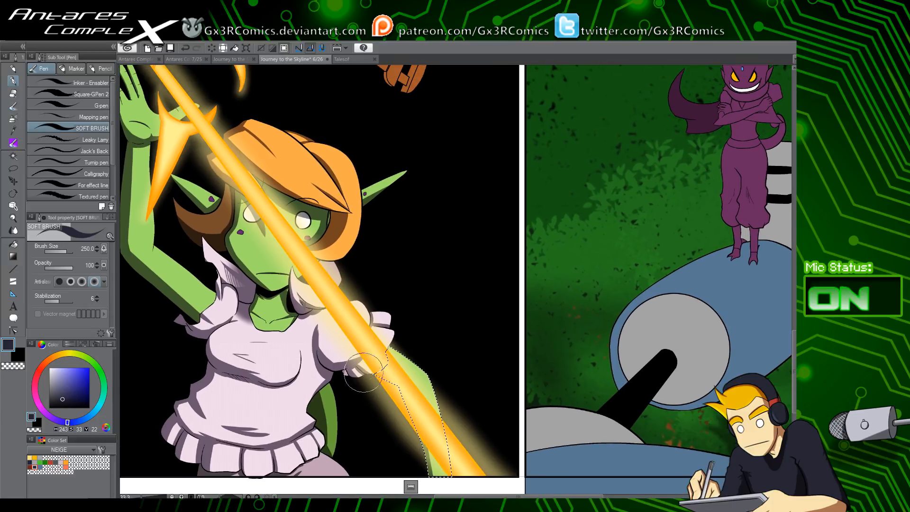
key(w)
click(279, 308)
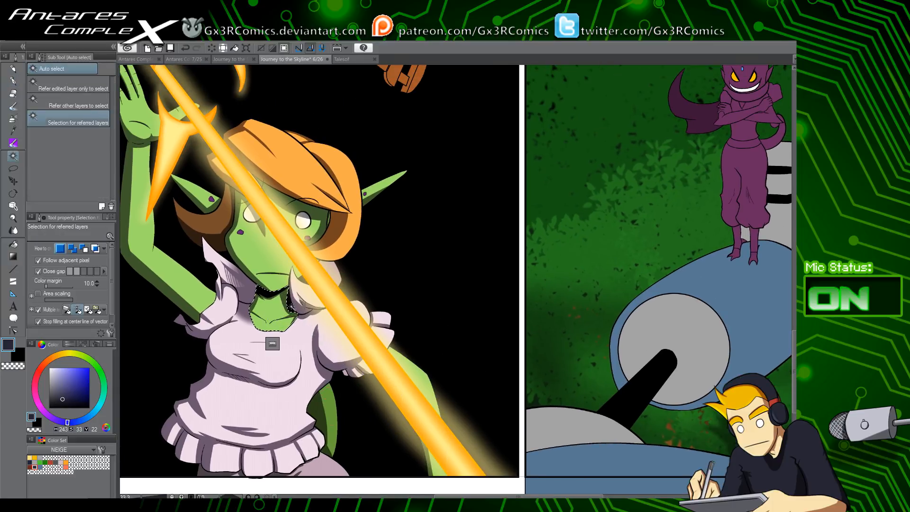
scroll(285, 332, up, 4)
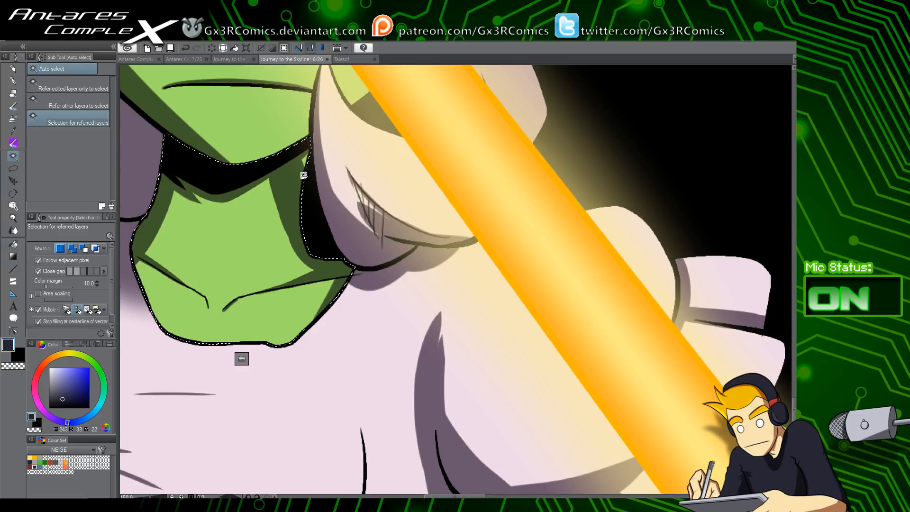
key(p)
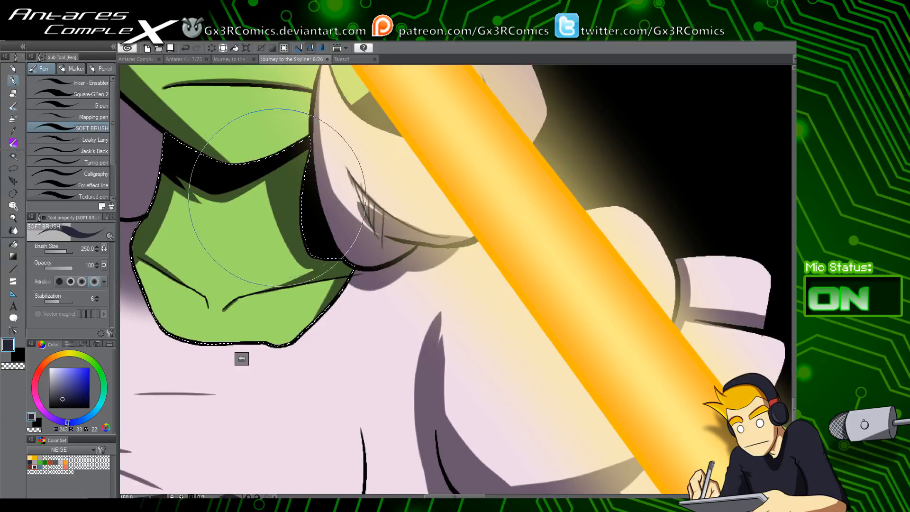
drag(308, 203, 334, 318)
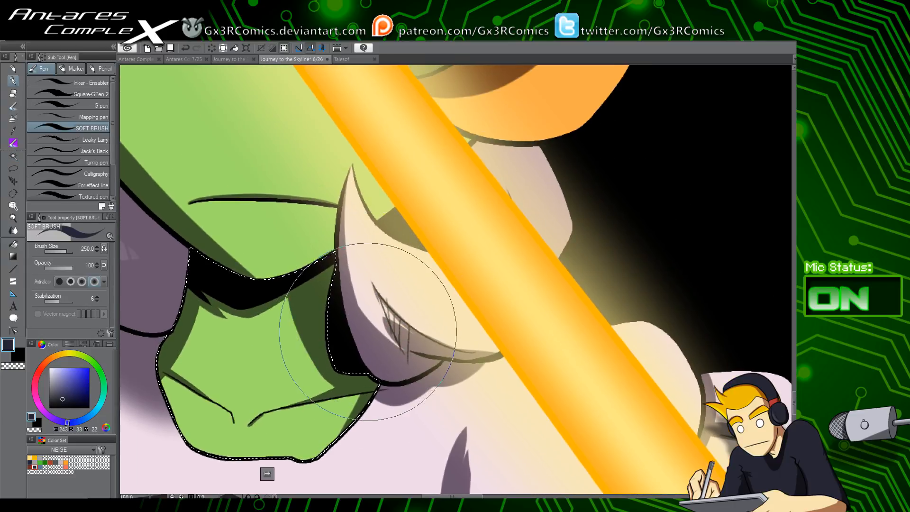
scroll(368, 331, down, 4)
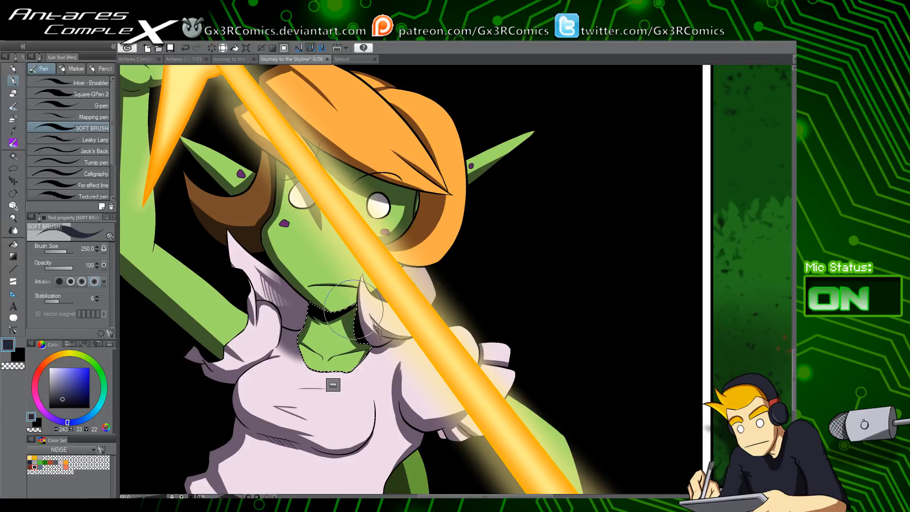
scroll(392, 278, down, 1)
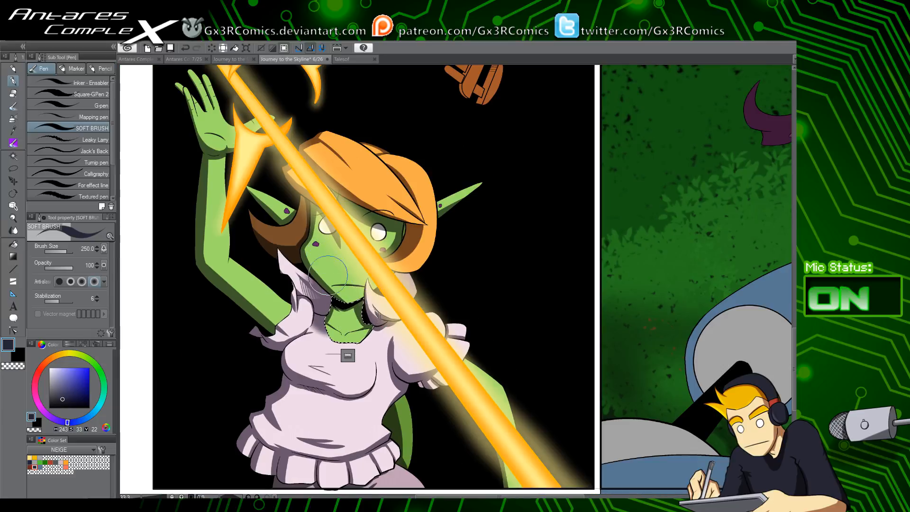
scroll(331, 299, up, 3)
Select the green face and paint a soft shadow along the underside of the chin
key(w)
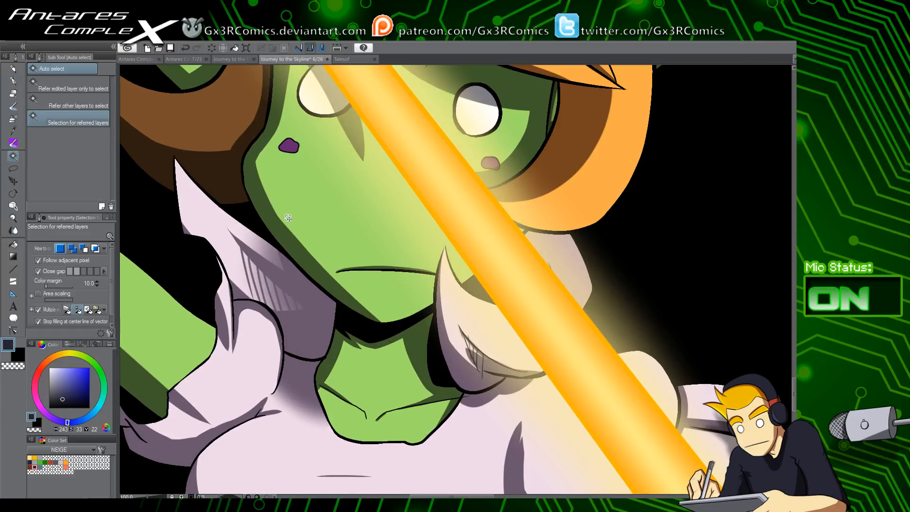
key(p)
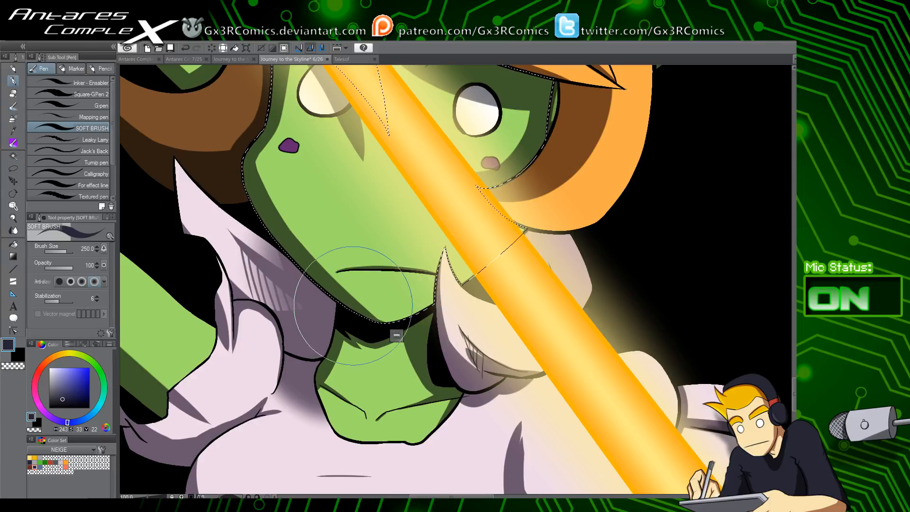
drag(370, 316, 412, 311)
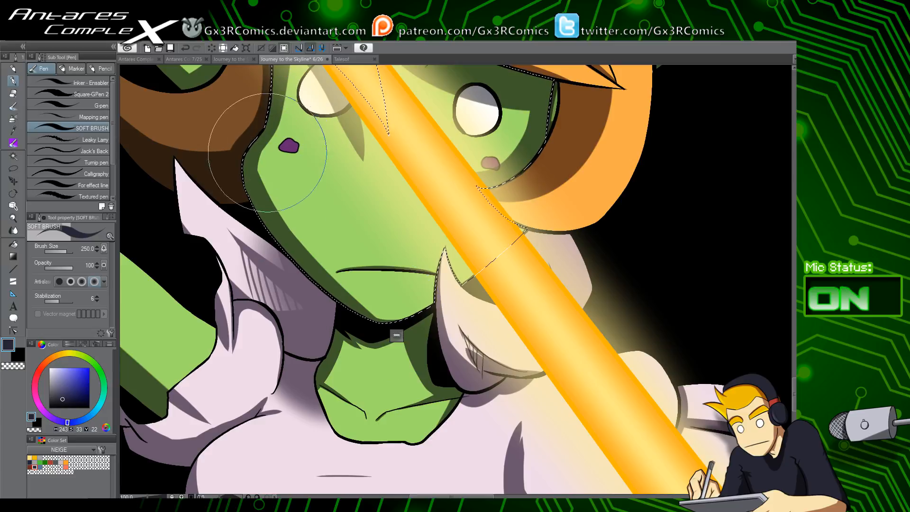
scroll(427, 237, down, 1)
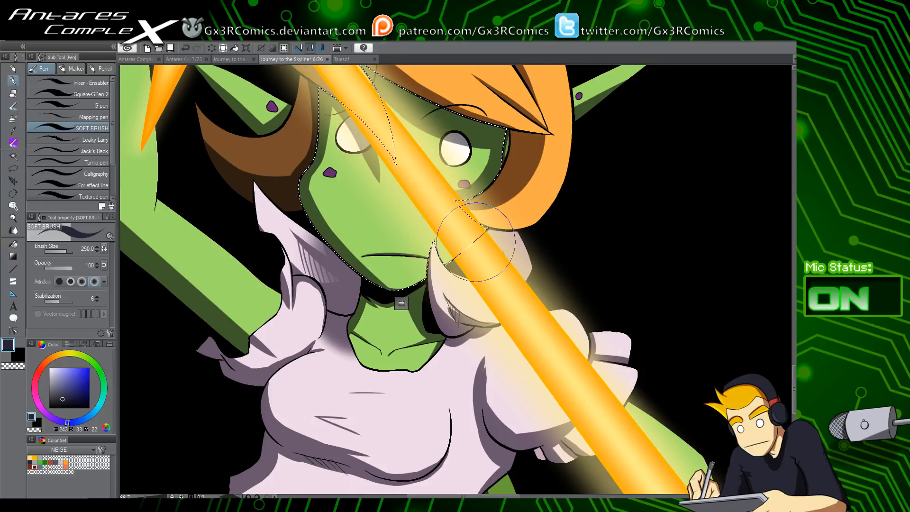
Select the narrow lower back edge of the brown wrench's jaw and paint a soft dark shadow on it
drag(504, 169, 431, 333)
drag(464, 259, 440, 374)
drag(461, 171, 416, 332)
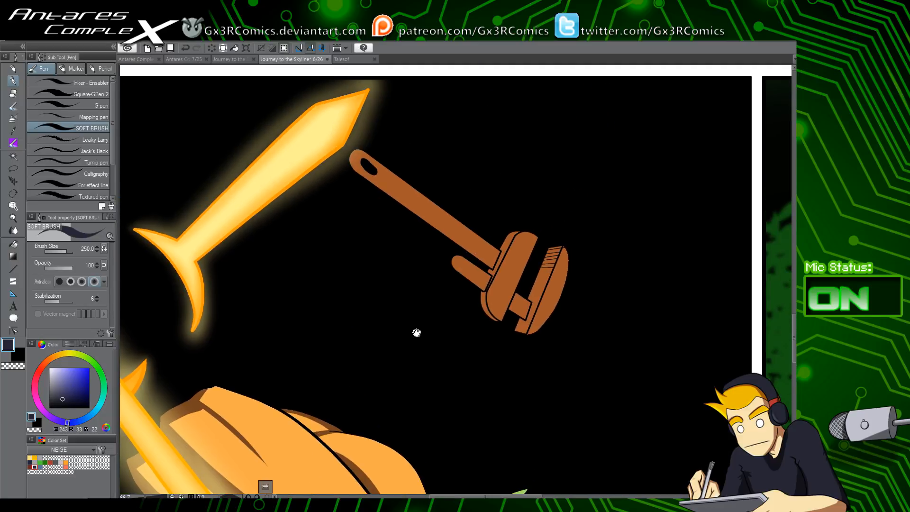
key(w)
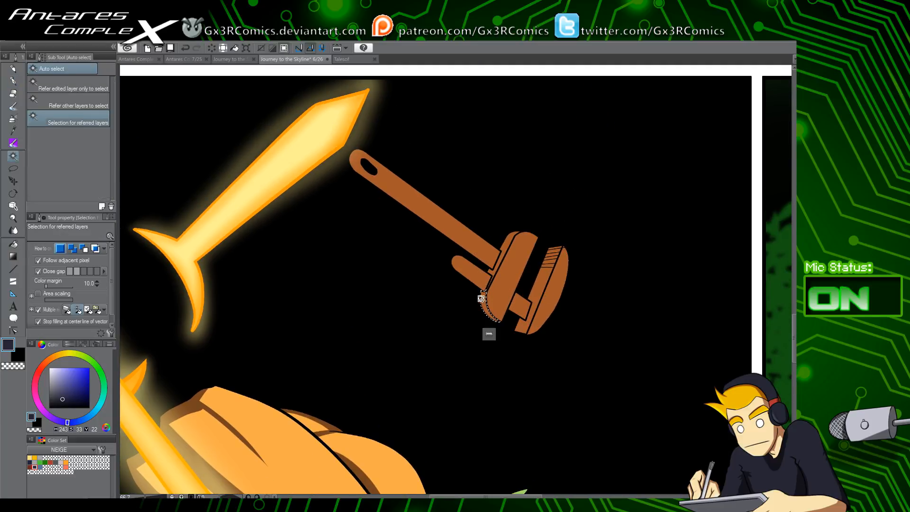
key(p)
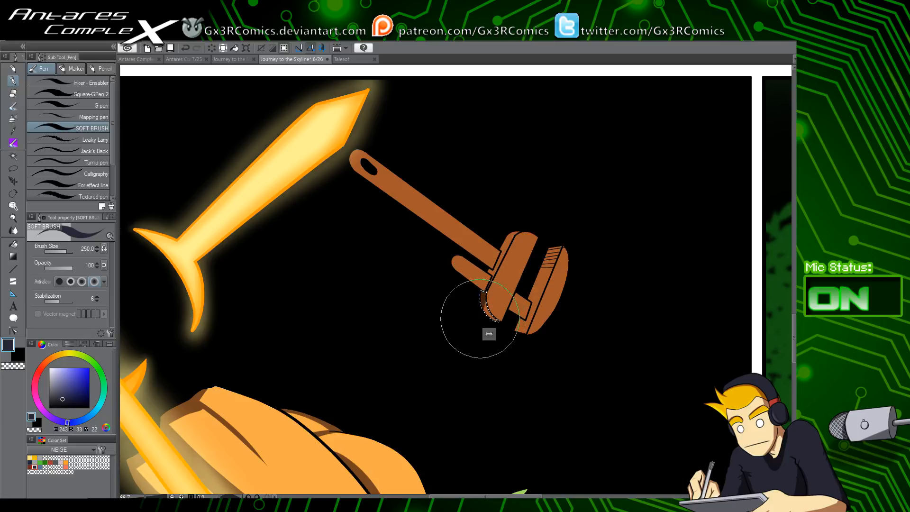
scroll(491, 304, up, 1)
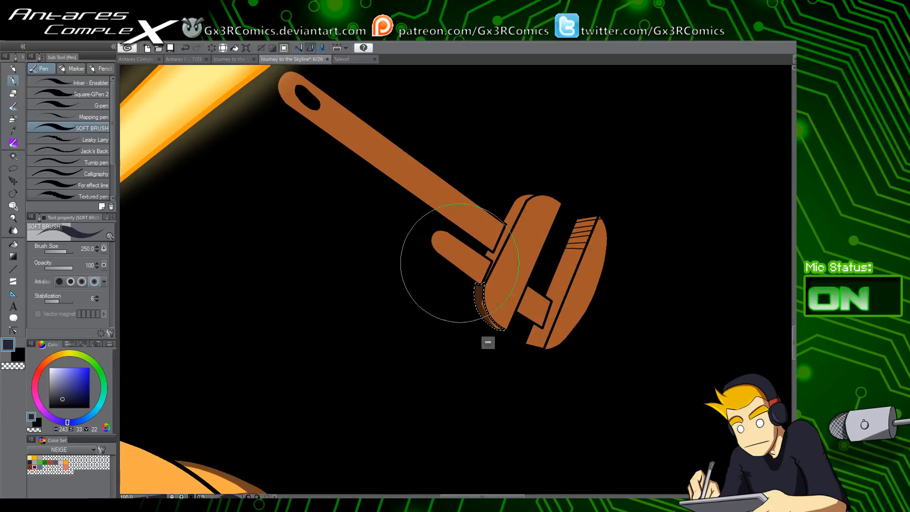
Select the wrench's long handle and paint a straight dark shadow along its lower edge with the soft brush
key(w)
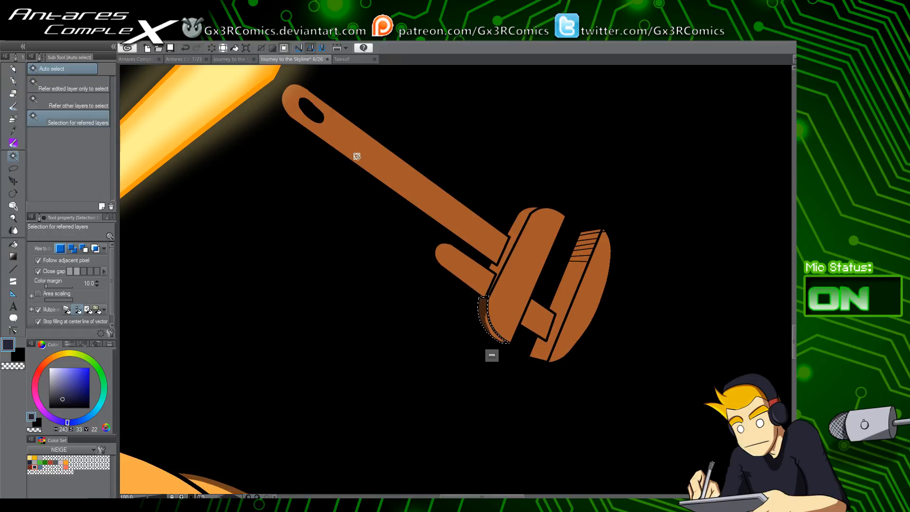
click(291, 105)
key(p)
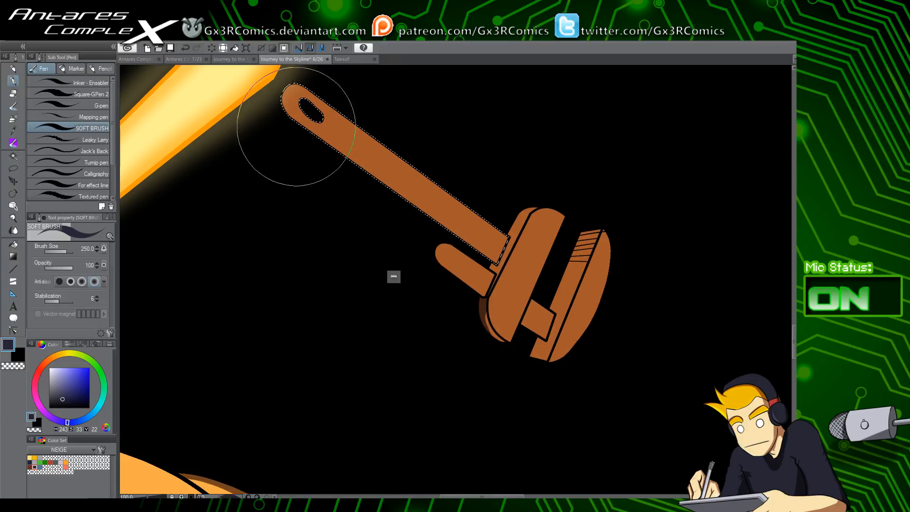
click(241, 153)
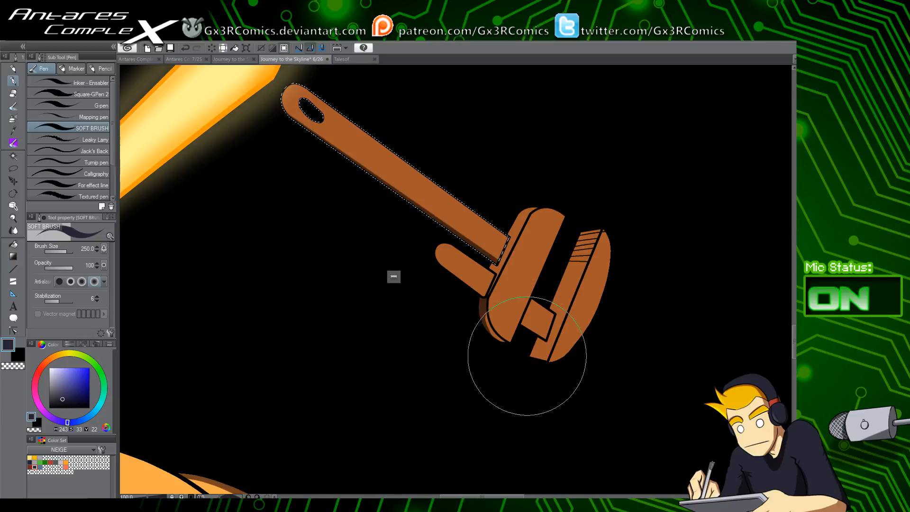
mouse_move(395, 243)
mouse_down()
mouse_move(368, 295)
mouse_move(324, 268)
mouse_up()
Select the short prong beneath the wrench handle, shade its lower edge with a straight stroke, and clear the selection
key(w)
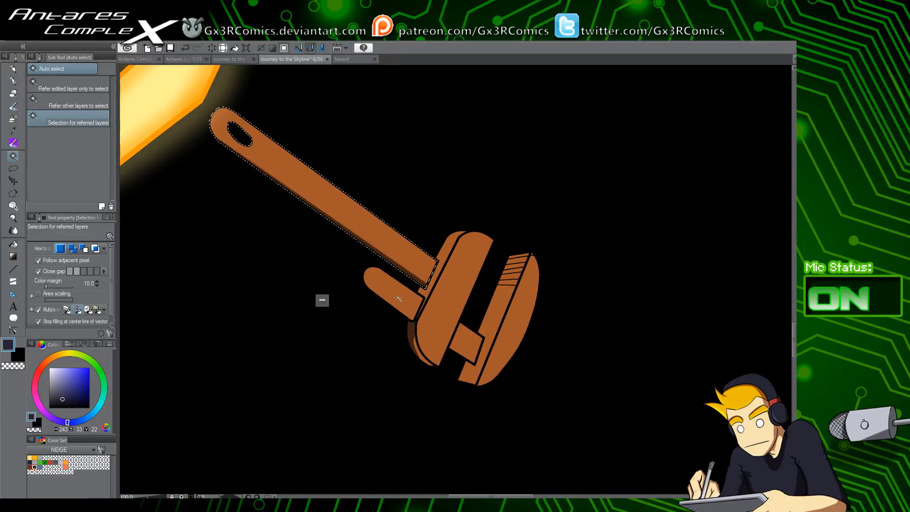
click(385, 309)
key(p)
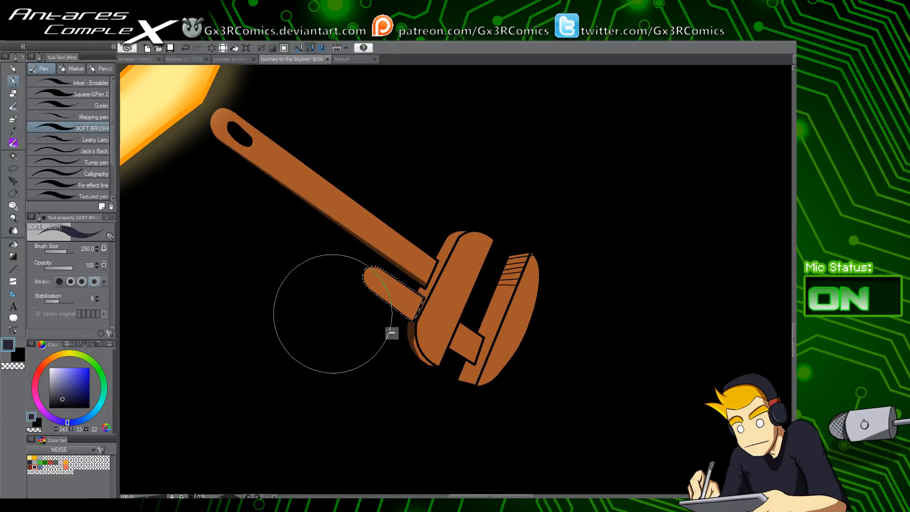
click(324, 326)
shift+click(431, 406)
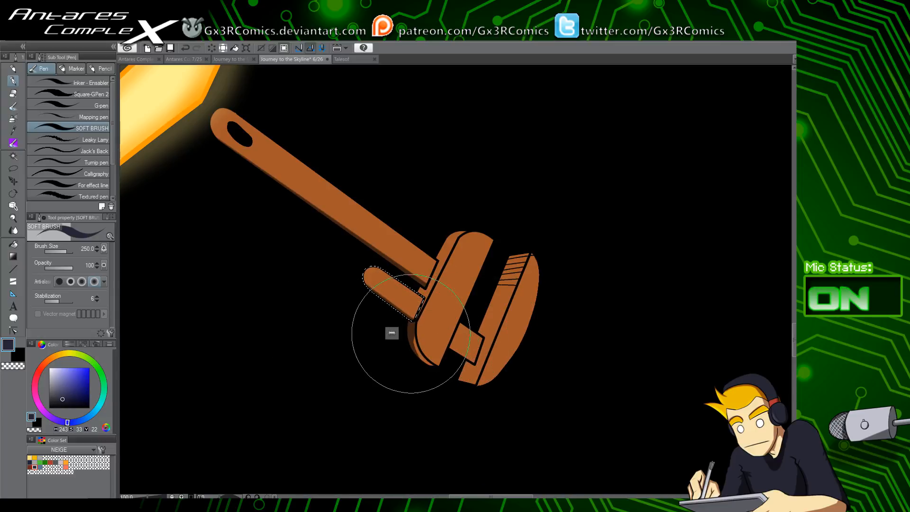
key(ctrl+d)
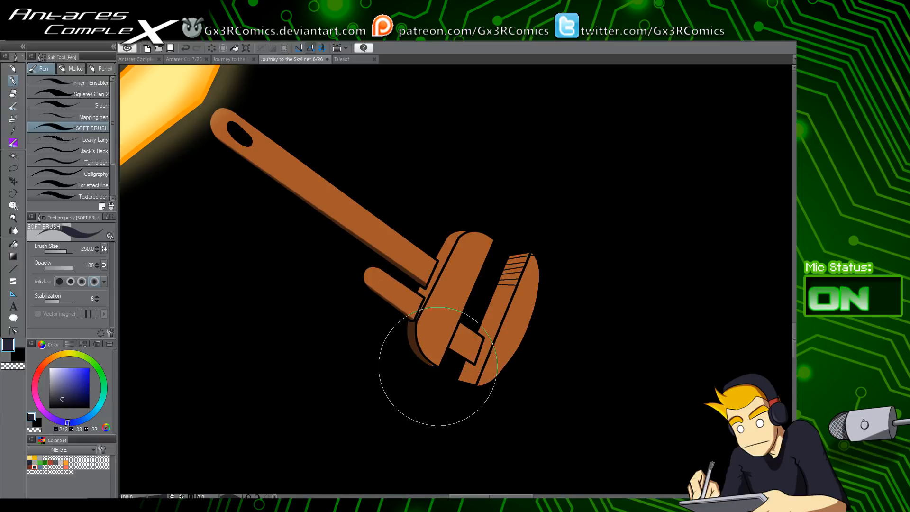
Add gradual dark shading to the wrench's handle and outer jaw with the Soft airbrush at size 150
drag(368, 337, 507, 238)
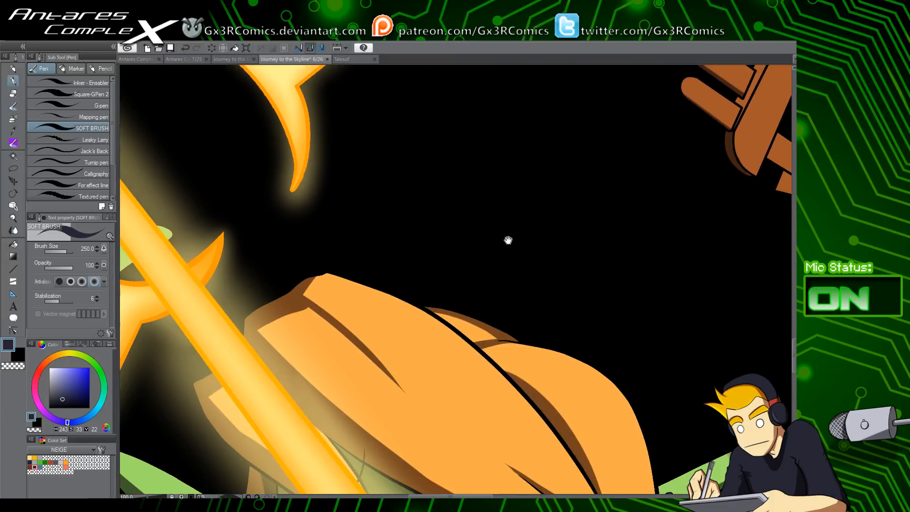
scroll(521, 291, down, 2)
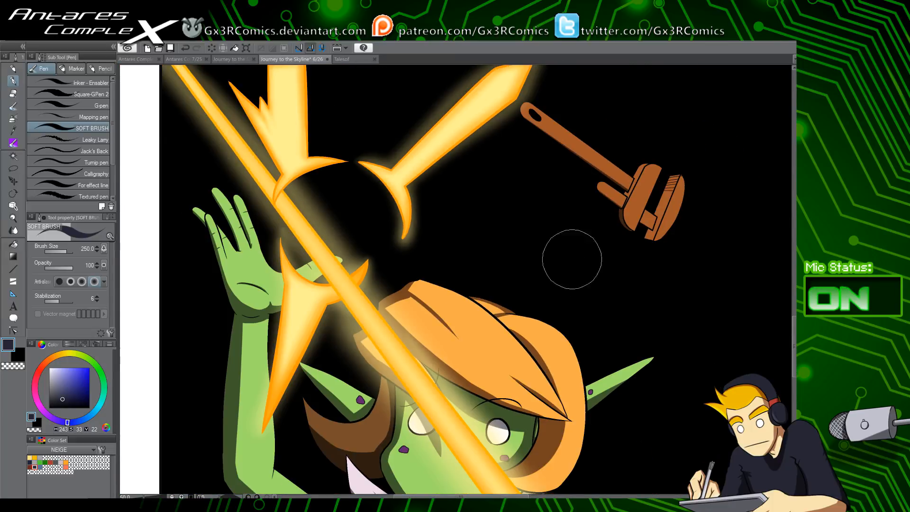
drag(572, 259, 409, 339)
key(e)
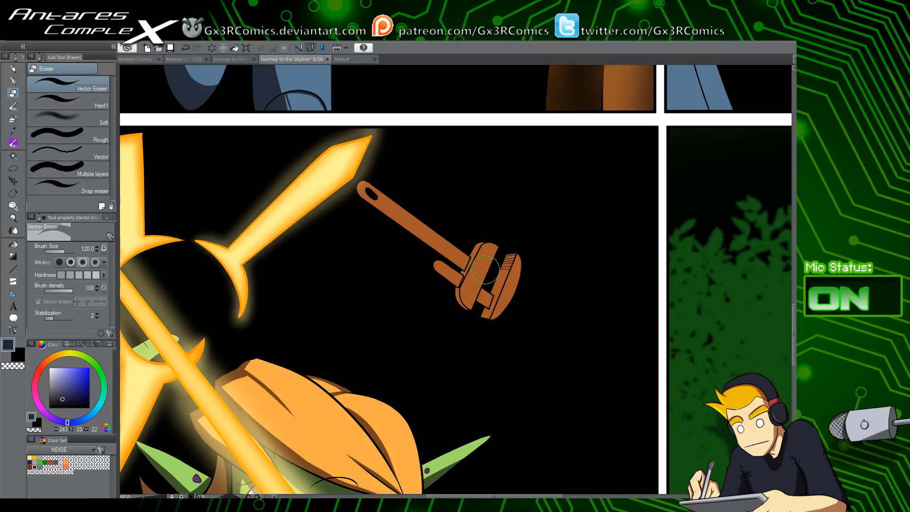
key(b)
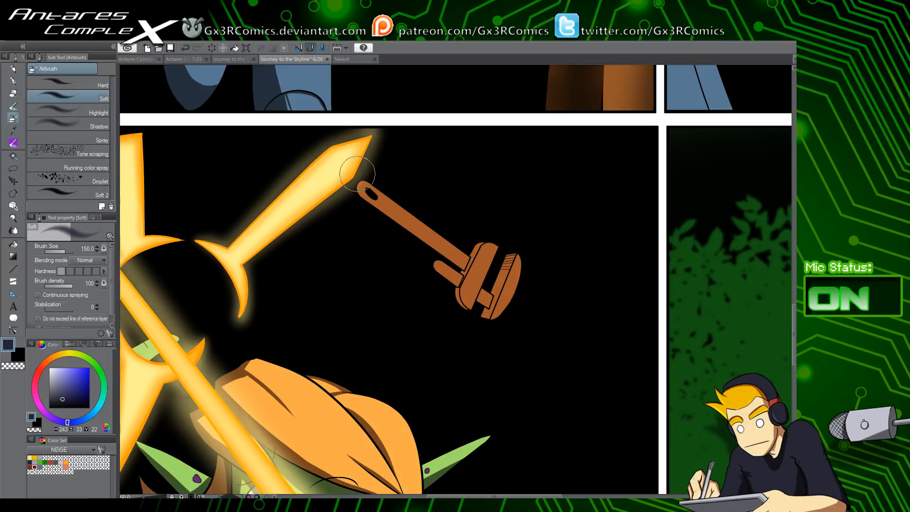
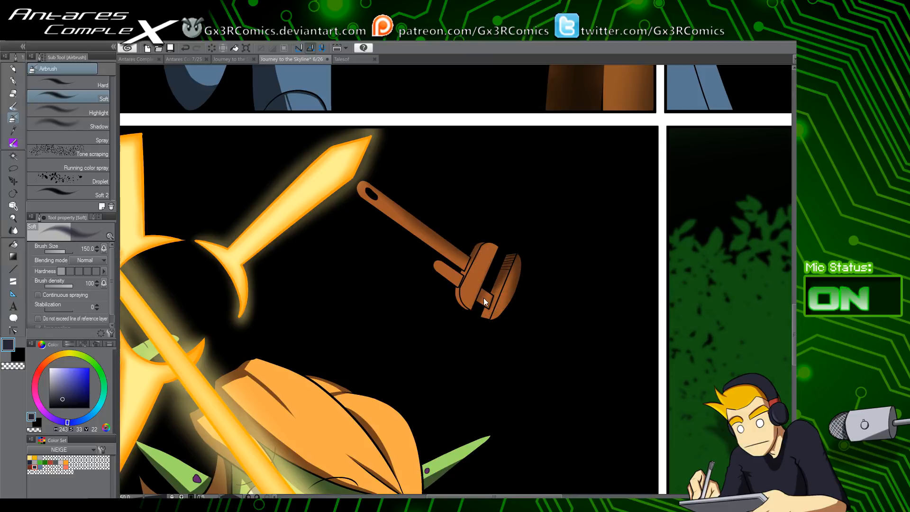
Select the small block connecting the wrench's two jaws, airbrush soft shading onto it, and clear the selection
key(w)
click(482, 298)
key(b)
key(b)
key(ctrl+d)
Select the wrench's short prong and airbrush a soft shadow along its length with the Soft airbrush
key(w)
click(455, 270)
scroll(455, 270, up, 4)
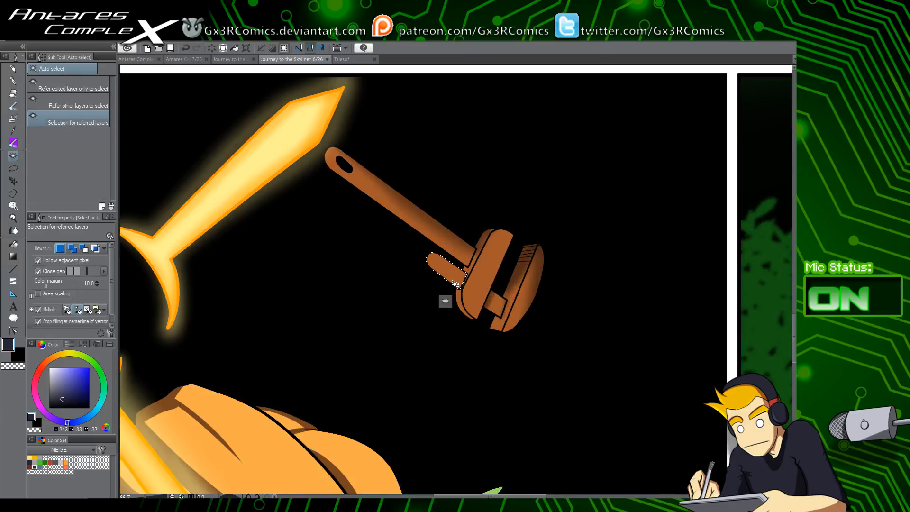
key(b)
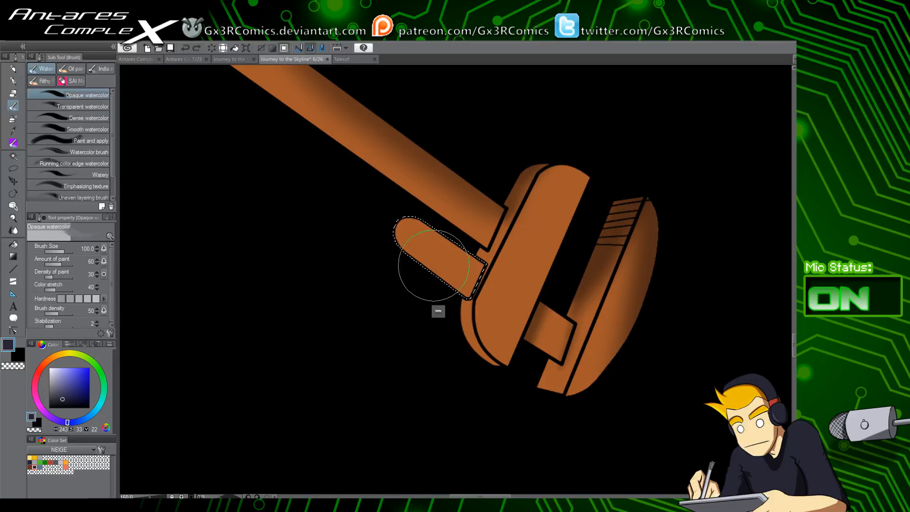
key(b)
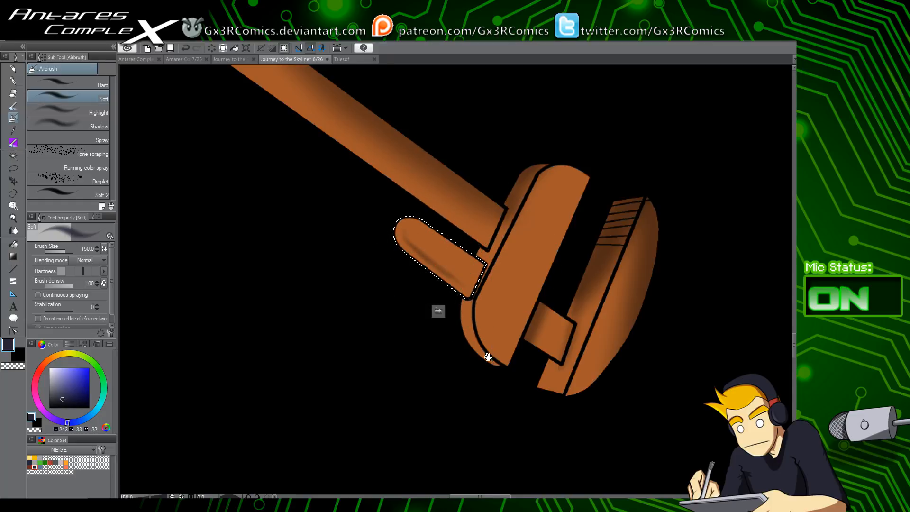
Select the narrow strip behind the wrench's inner jaw and airbrush it darker where it meets the handle
drag(488, 357, 448, 419)
key(w)
click(454, 307)
key(b)
key(b)
drag(442, 319, 454, 276)
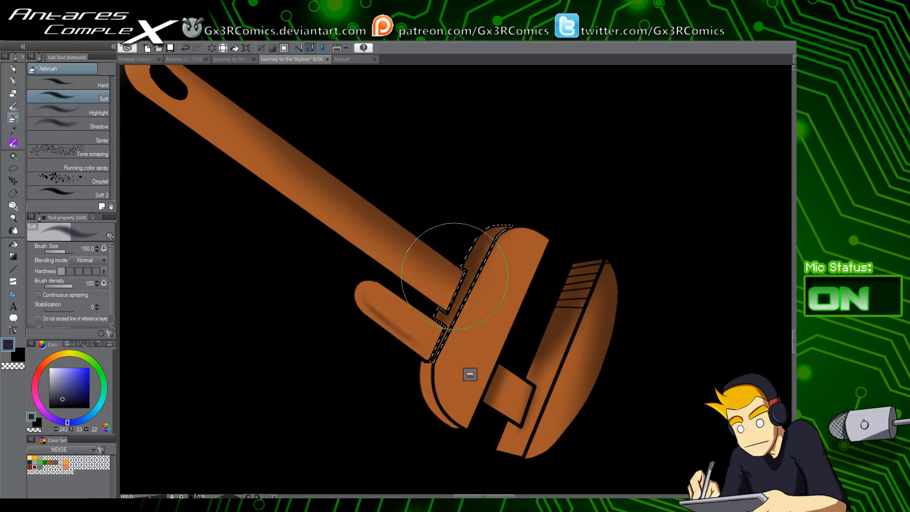
Review the page's panels, comparing the staff-and-wrench panel with the blue robot panel above it
scroll(426, 331, down, 5)
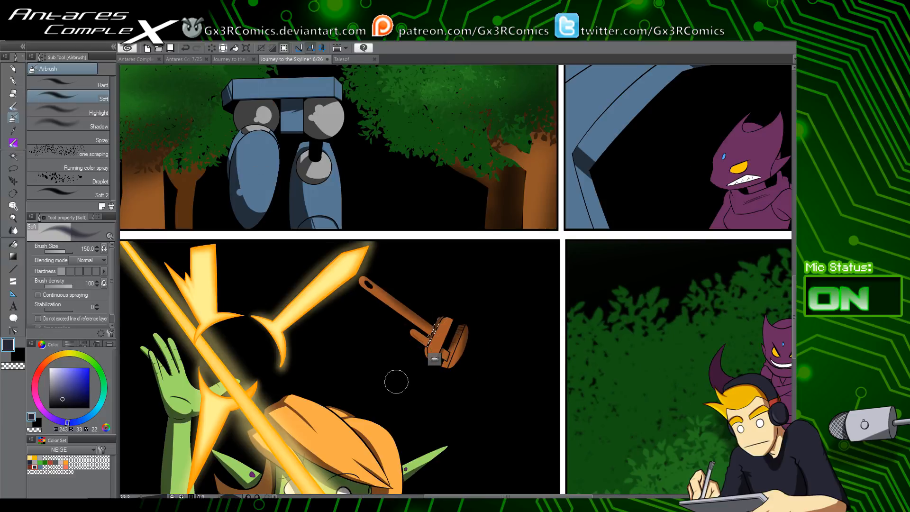
drag(358, 377, 351, 421)
drag(308, 298, 376, 407)
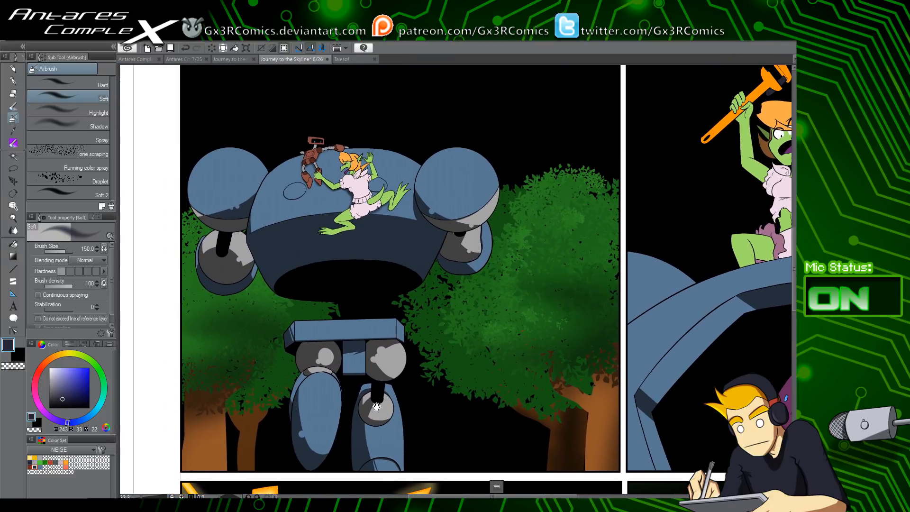
drag(540, 384, 522, 288)
drag(441, 399, 412, 438)
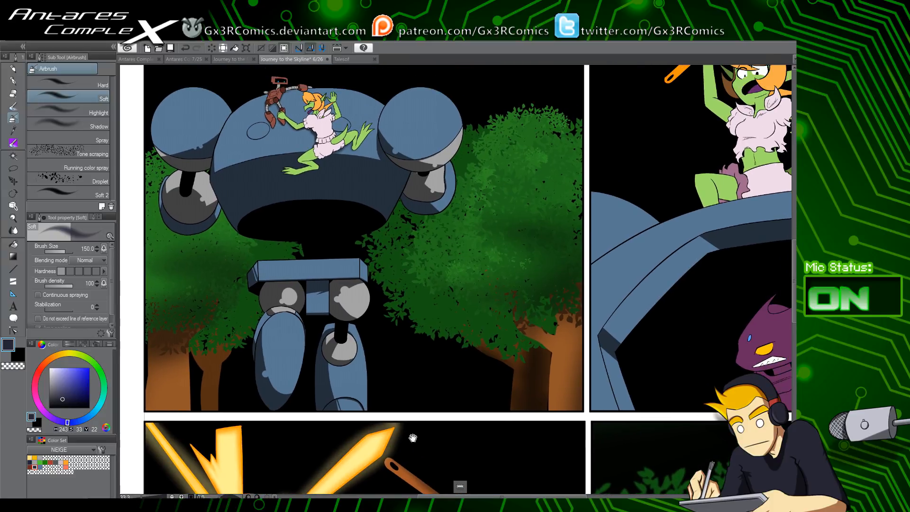
drag(423, 385, 418, 404)
drag(429, 438, 433, 298)
drag(370, 473, 414, 262)
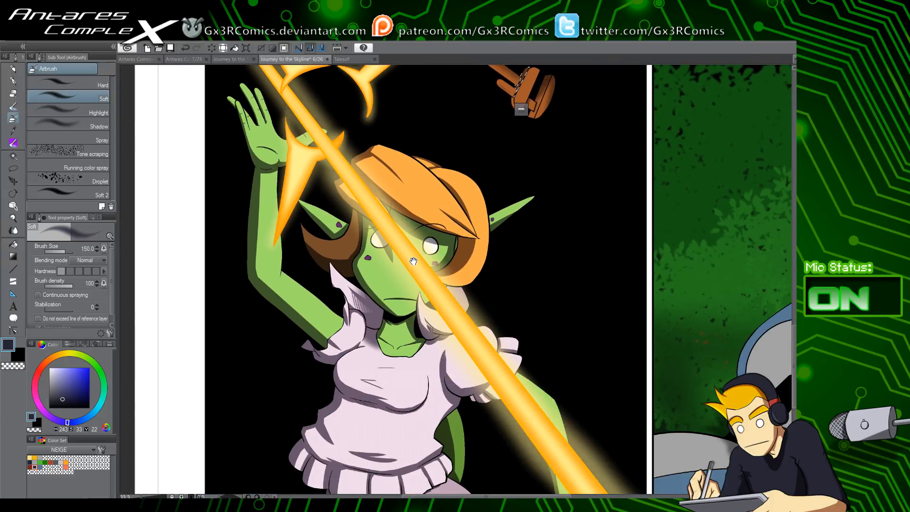
drag(414, 413, 402, 323)
drag(424, 178, 393, 398)
drag(404, 340, 409, 401)
drag(413, 317, 419, 406)
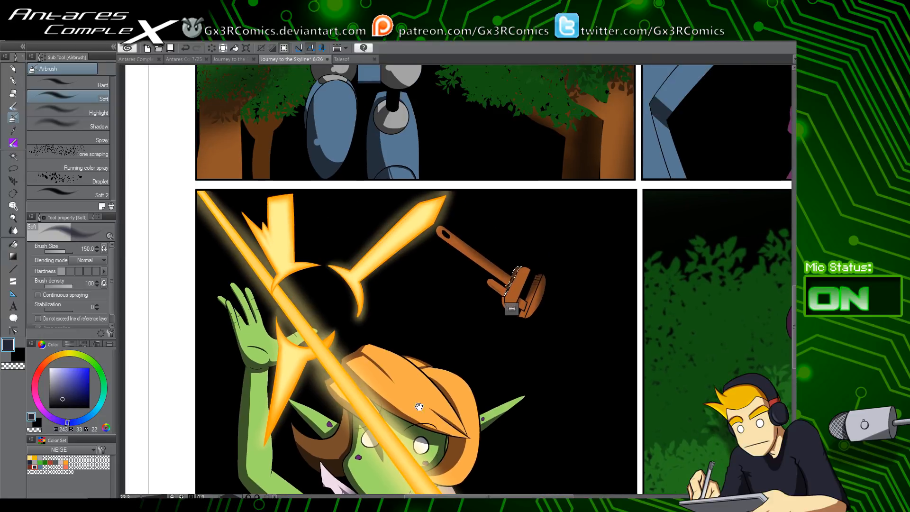
drag(418, 363, 433, 484)
drag(356, 230, 339, 303)
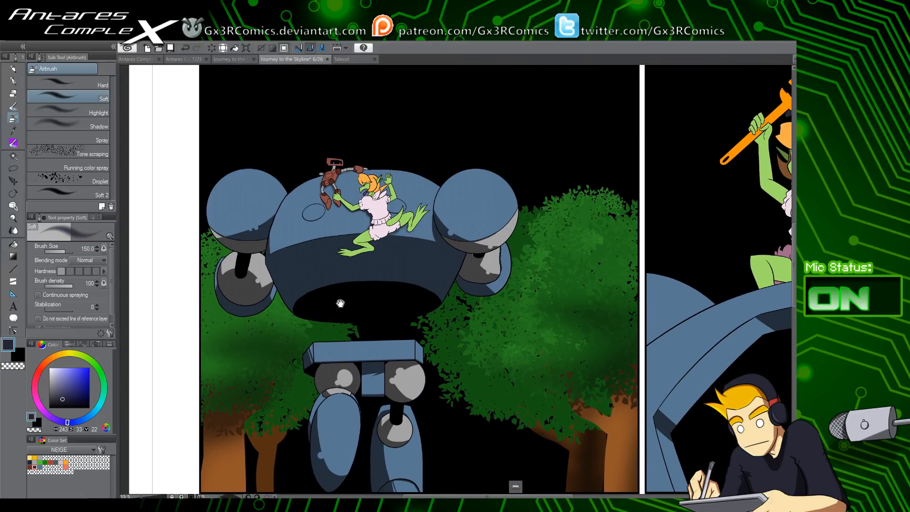
drag(329, 260, 319, 309)
Select the small green character's front leg on the robot and shade it below the shorts, along the thigh, knee fold and lower leg
key(w)
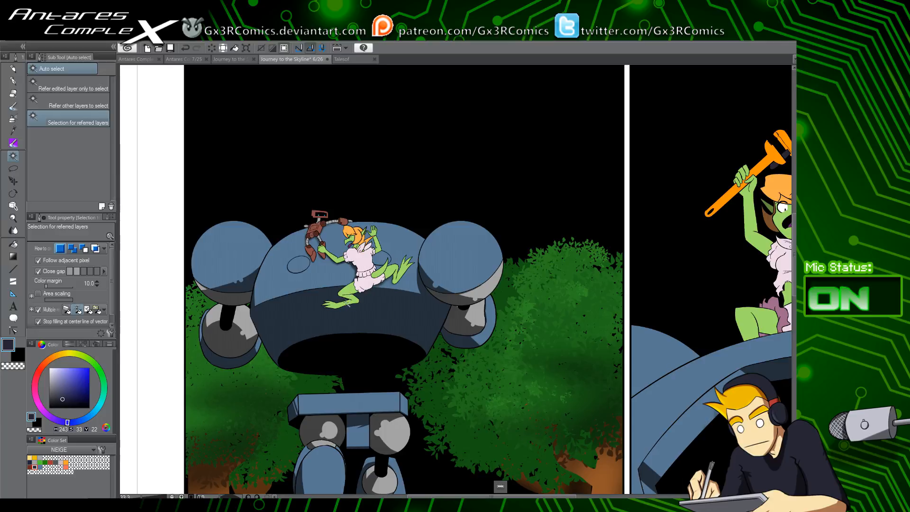
scroll(348, 302, up, 7)
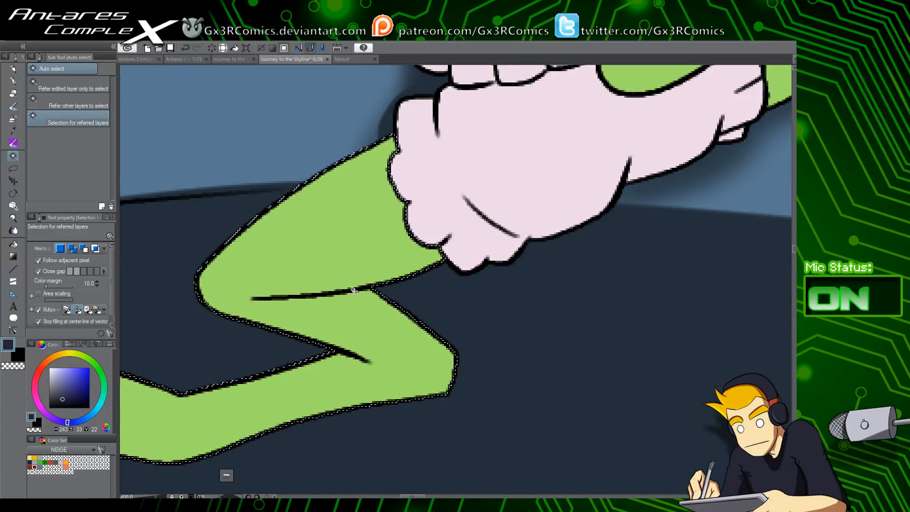
scroll(374, 286, down, 3)
key(p)
scroll(344, 307, down, 1)
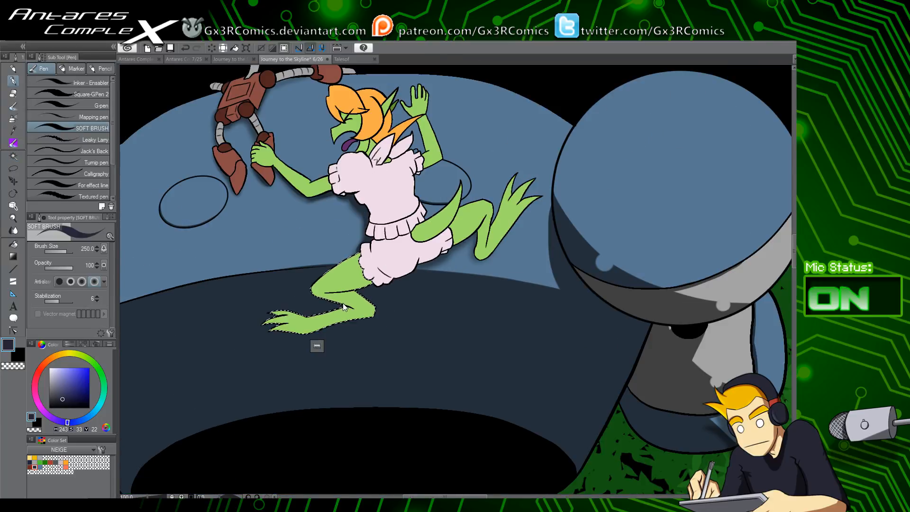
scroll(342, 316, up, 1)
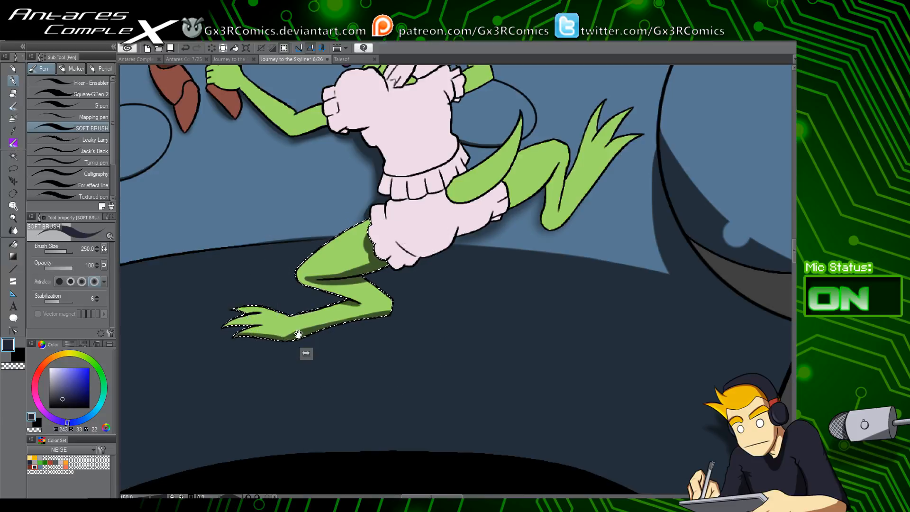
Paint small soft-brush shadows along the toe separations of the character's front foot
scroll(298, 334, up, 5)
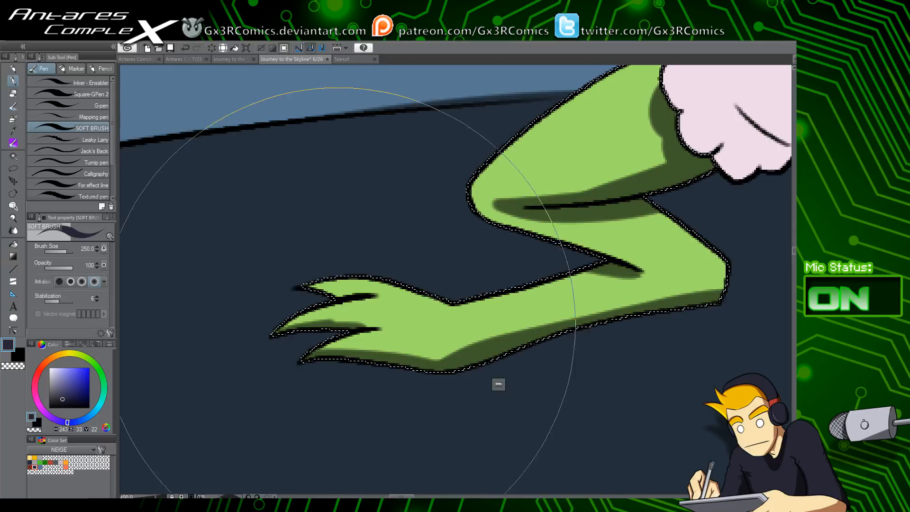
drag(338, 324, 358, 326)
drag(334, 292, 360, 292)
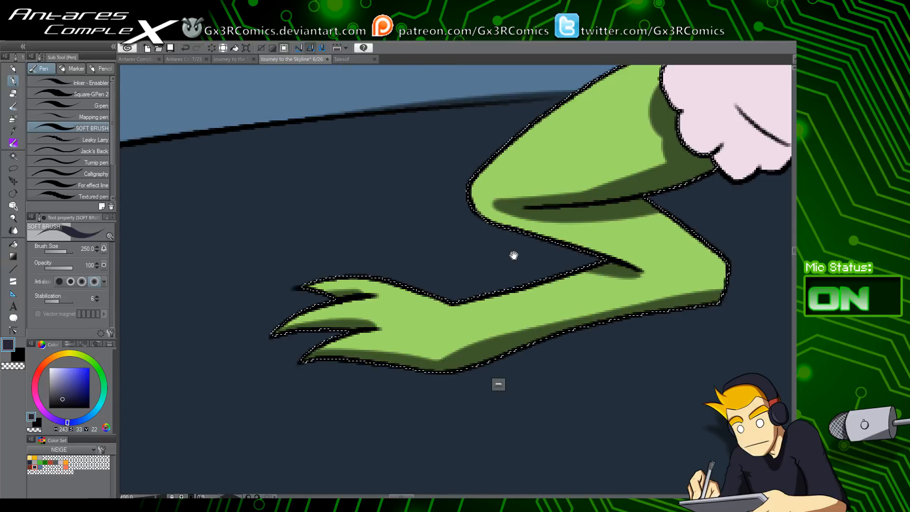
Select the small green character's pink shorts and shade them under the shirt ruffle, below the tail and along the lower edge
drag(513, 255, 274, 402)
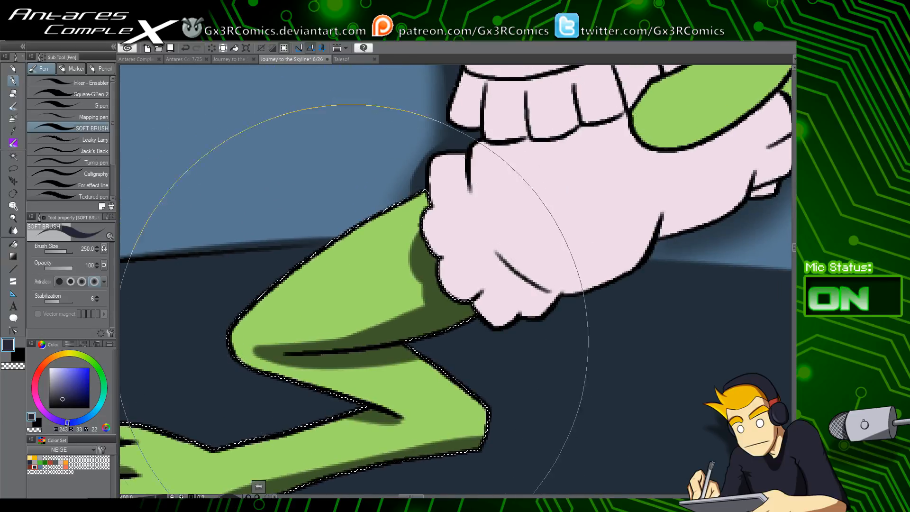
drag(482, 178, 315, 392)
key(w)
key(p)
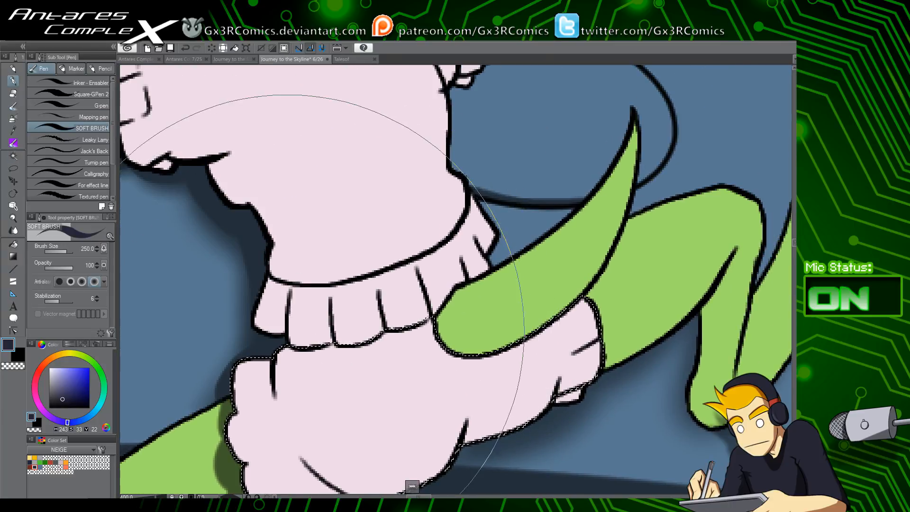
drag(296, 332, 380, 334)
mouse_move(297, 341)
mouse_down()
mouse_move(337, 345)
mouse_move(353, 327)
mouse_move(333, 344)
mouse_move(383, 333)
mouse_move(386, 343)
mouse_move(436, 283)
mouse_move(419, 333)
mouse_move(401, 329)
mouse_move(456, 304)
mouse_move(444, 309)
mouse_move(451, 346)
mouse_move(477, 319)
mouse_move(454, 318)
mouse_move(413, 473)
mouse_up()
drag(447, 383, 483, 221)
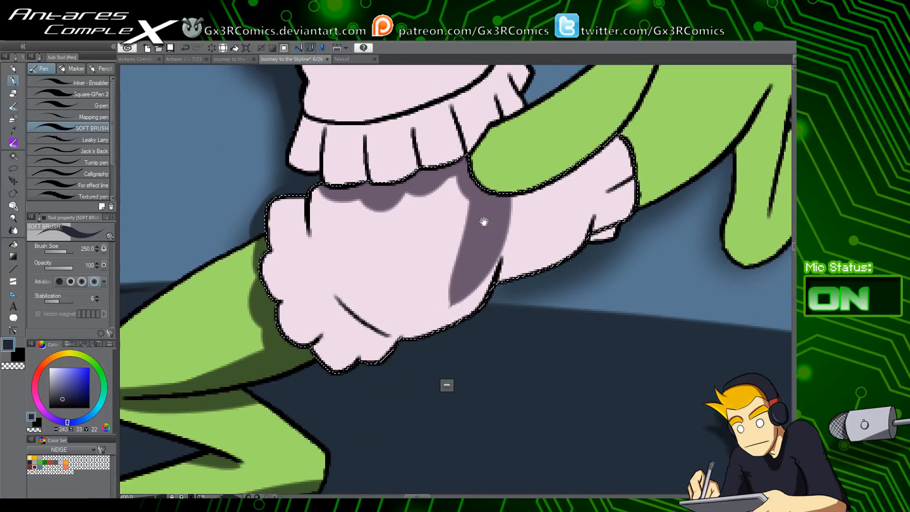
key(ctrl+z)
mouse_move(490, 182)
mouse_down()
mouse_move(373, 390)
mouse_move(342, 360)
mouse_move(384, 349)
mouse_move(383, 331)
mouse_move(330, 296)
mouse_up()
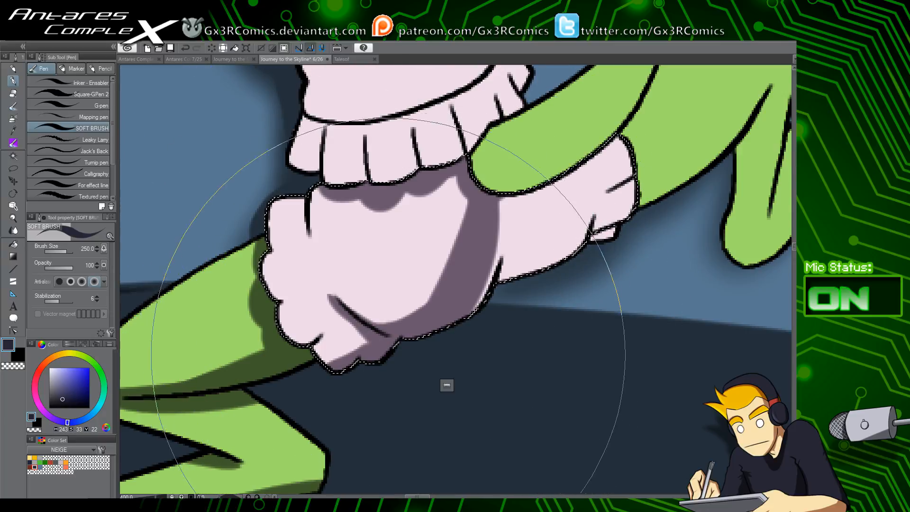
Paint soft shadows along the gathered seam and between the puffy folds of the shorts' front leg cuff
mouse_move(385, 348)
mouse_down()
mouse_move(326, 283)
mouse_move(302, 222)
mouse_up()
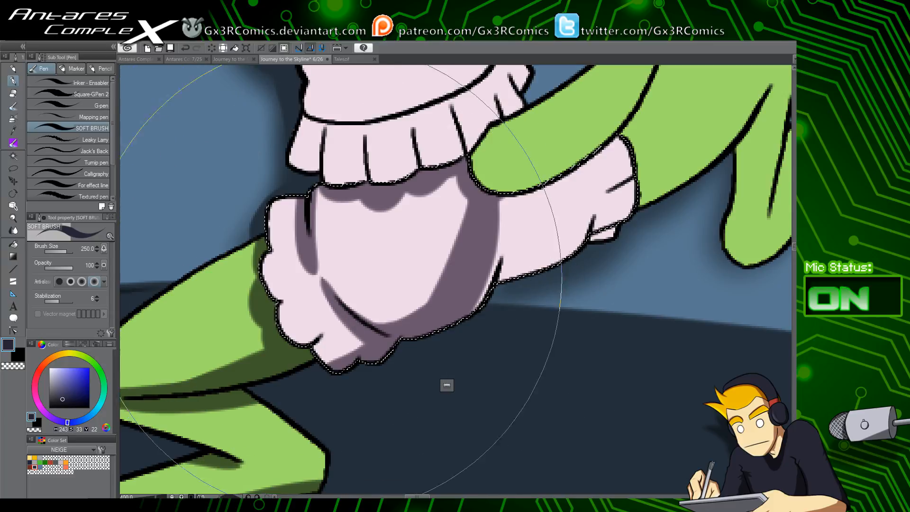
key(ctrl+z)
drag(308, 184, 321, 279)
drag(263, 301, 324, 276)
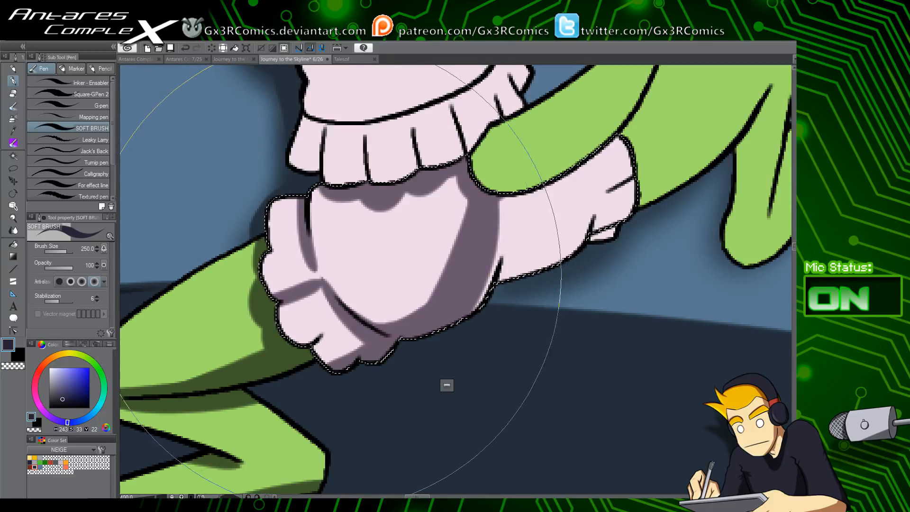
drag(269, 294, 313, 289)
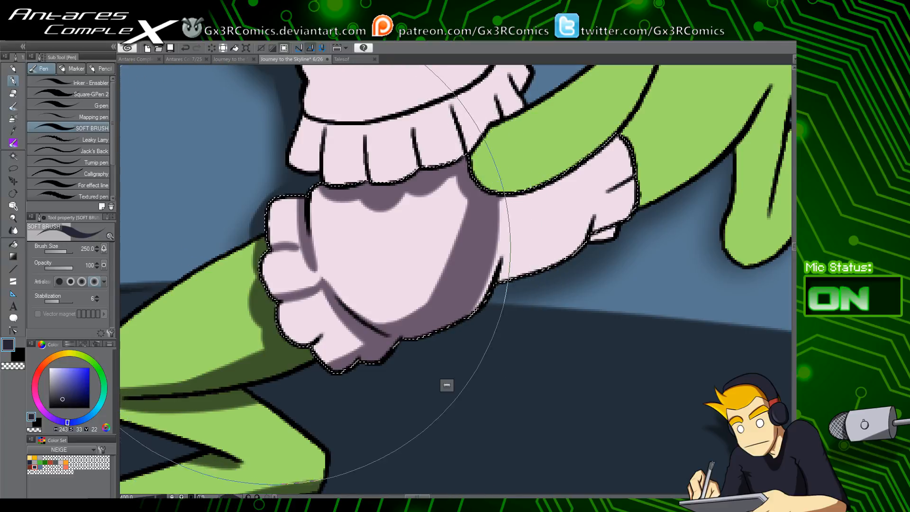
drag(273, 245, 305, 249)
drag(308, 342, 336, 325)
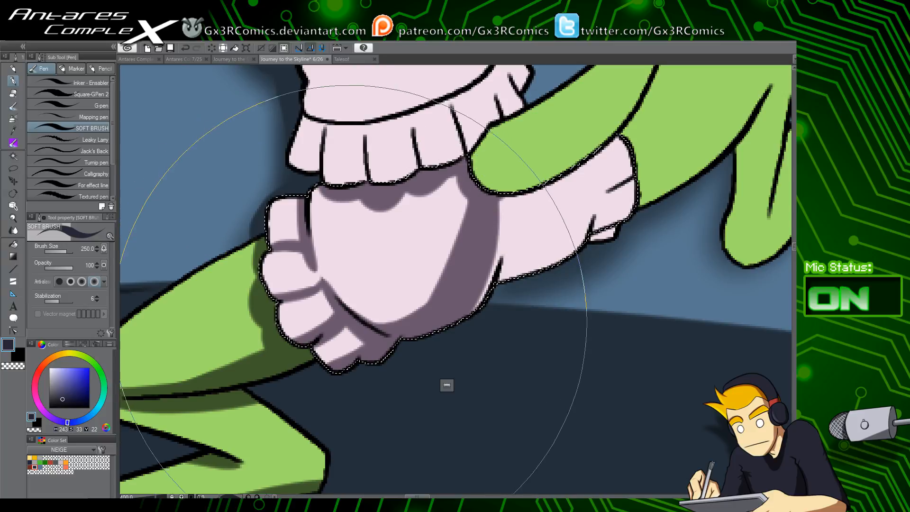
drag(278, 318, 327, 318)
Reduce the brush size to 150 and shade the shorts' rear leg along the inner fold, lower edge and cuff creases
drag(474, 303, 346, 359)
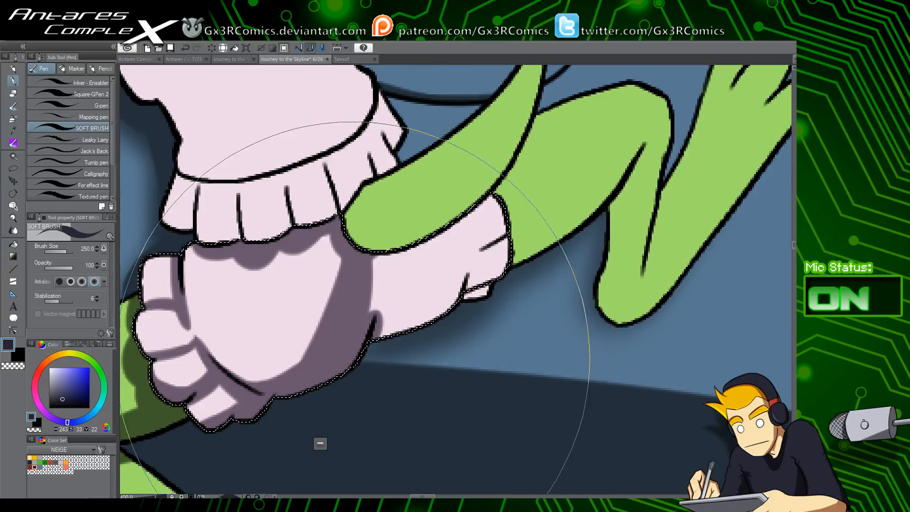
drag(368, 330, 379, 299)
key(bracketleft)
key(bracketleft)
key(bracketleft)
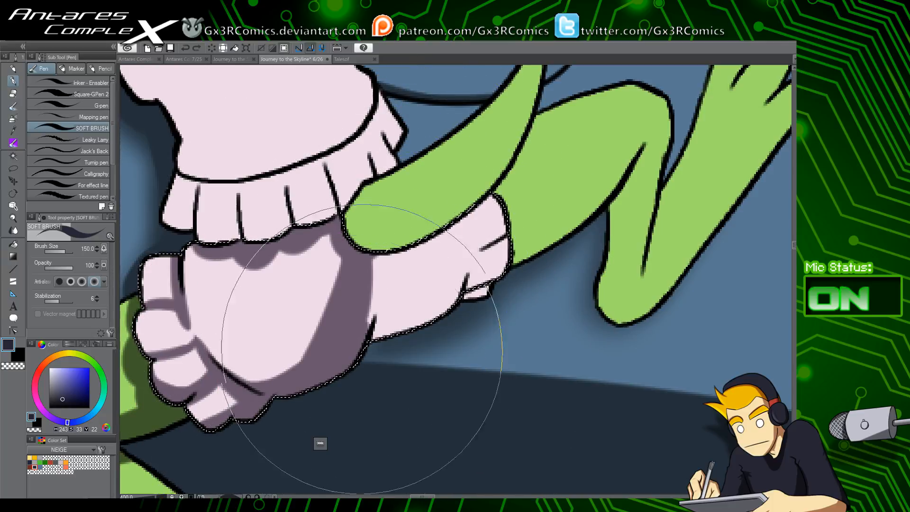
mouse_move(361, 349)
mouse_down()
mouse_move(388, 273)
mouse_move(389, 329)
mouse_move(366, 329)
mouse_move(473, 291)
mouse_move(449, 300)
mouse_up()
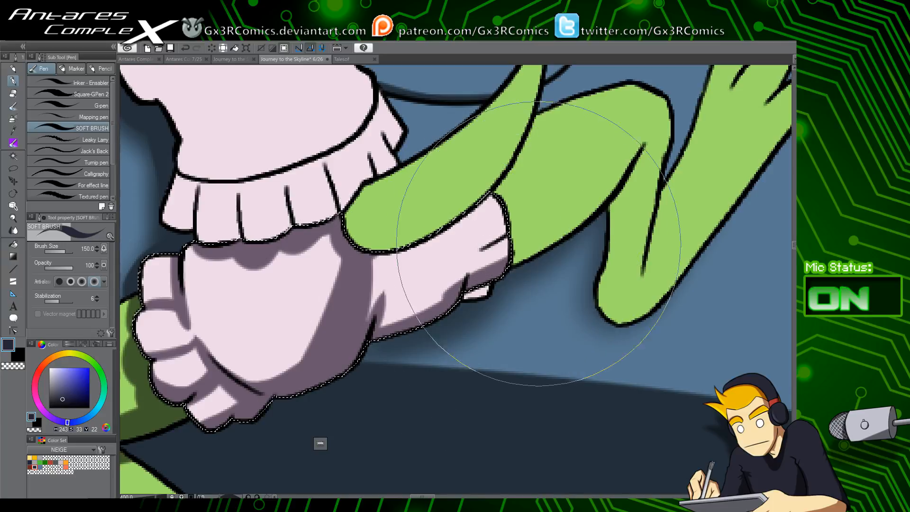
mouse_move(380, 315)
mouse_down()
mouse_move(443, 309)
mouse_move(383, 315)
mouse_move(477, 287)
mouse_move(423, 291)
mouse_move(491, 256)
mouse_move(456, 303)
mouse_move(470, 240)
mouse_move(466, 292)
mouse_move(507, 253)
mouse_move(520, 219)
mouse_up()
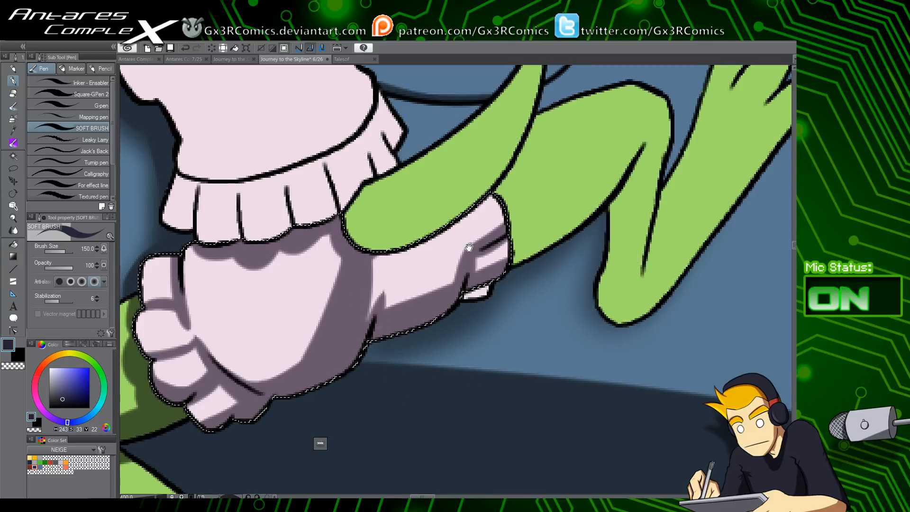
Extend the shadow over the crease on the shorts' front leg and along the gather of the rear cuff
drag(469, 247, 472, 286)
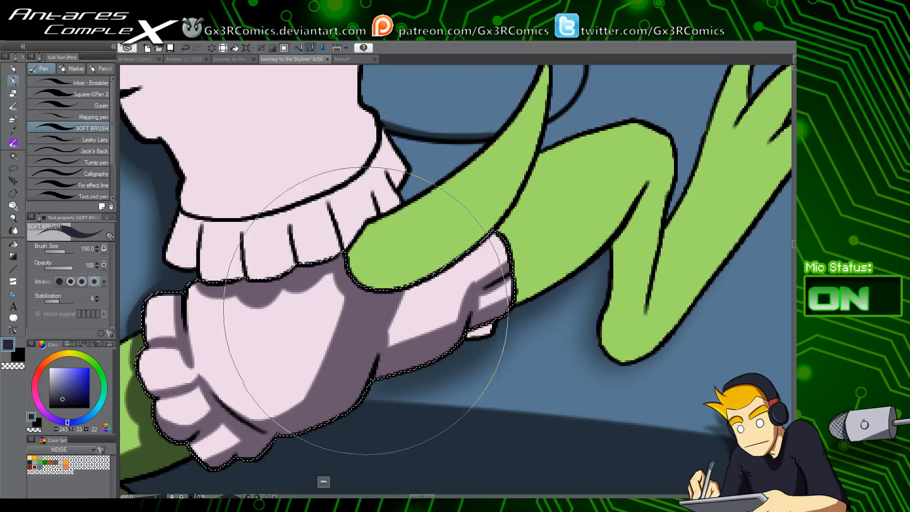
drag(359, 259, 257, 447)
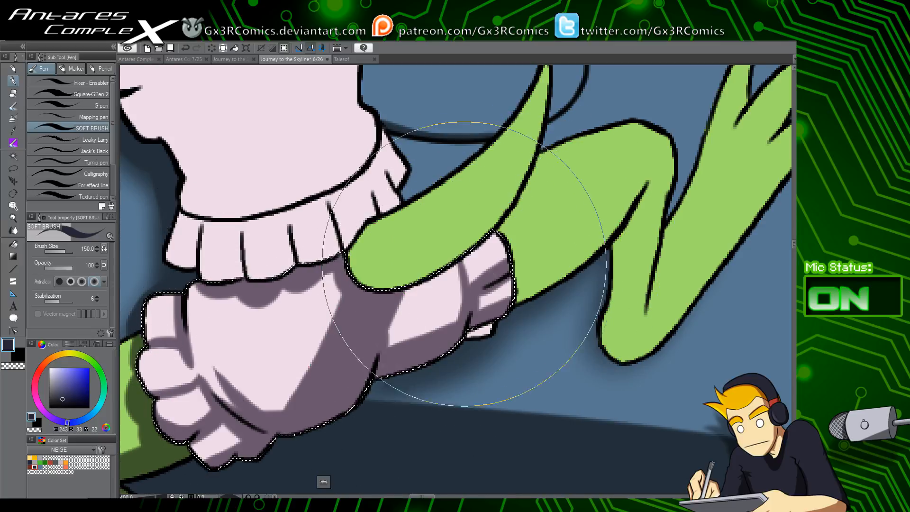
drag(465, 264, 466, 308)
drag(466, 258, 468, 307)
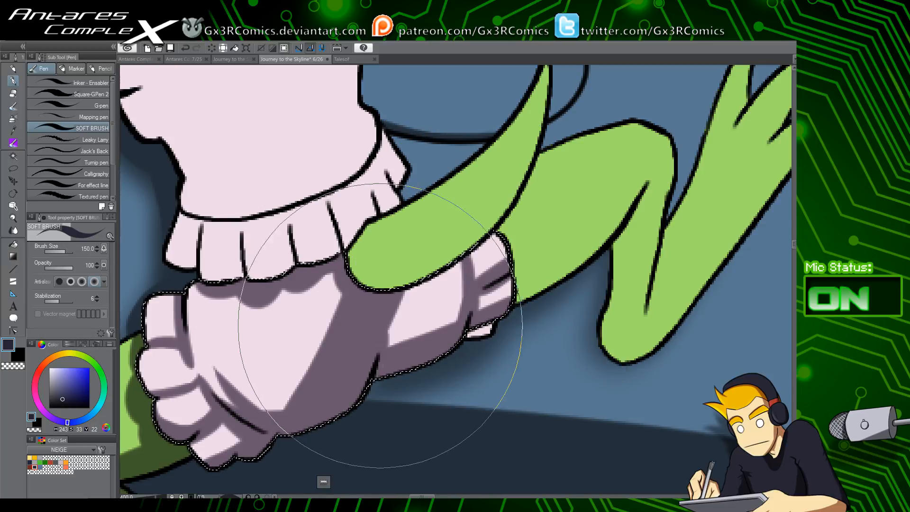
Select the character's rear leg and shade the underside of the thigh, the knee fold and the back of the heel
drag(517, 275, 475, 310)
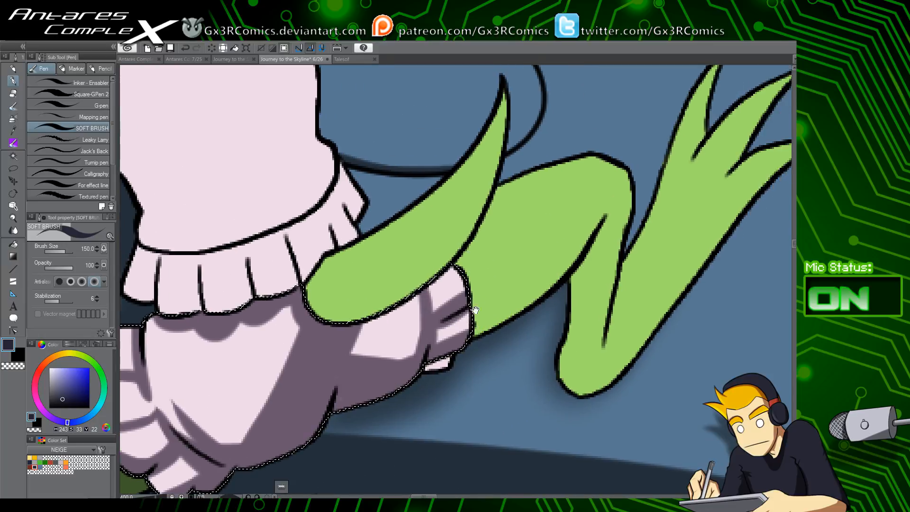
key(w)
key(p)
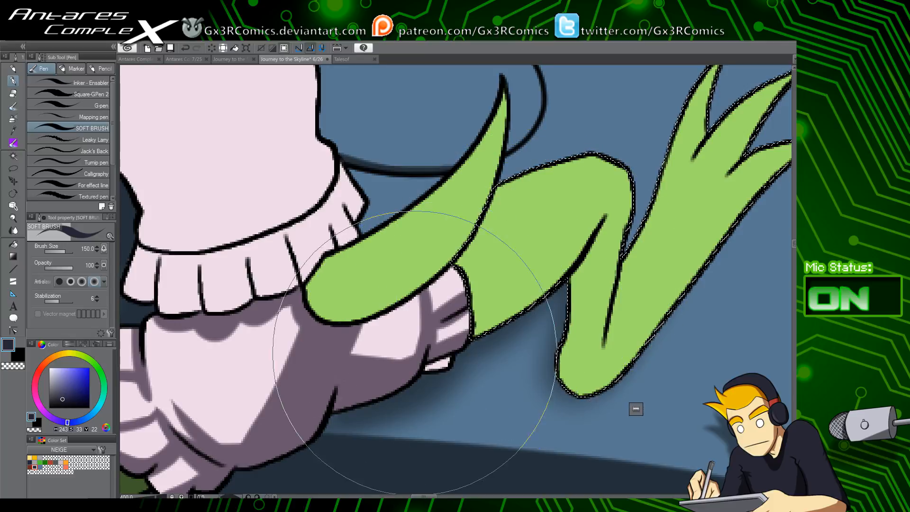
mouse_move(422, 353)
mouse_down()
mouse_move(578, 245)
mouse_move(560, 242)
mouse_move(599, 237)
mouse_move(610, 214)
mouse_up()
key(ctrl+z)
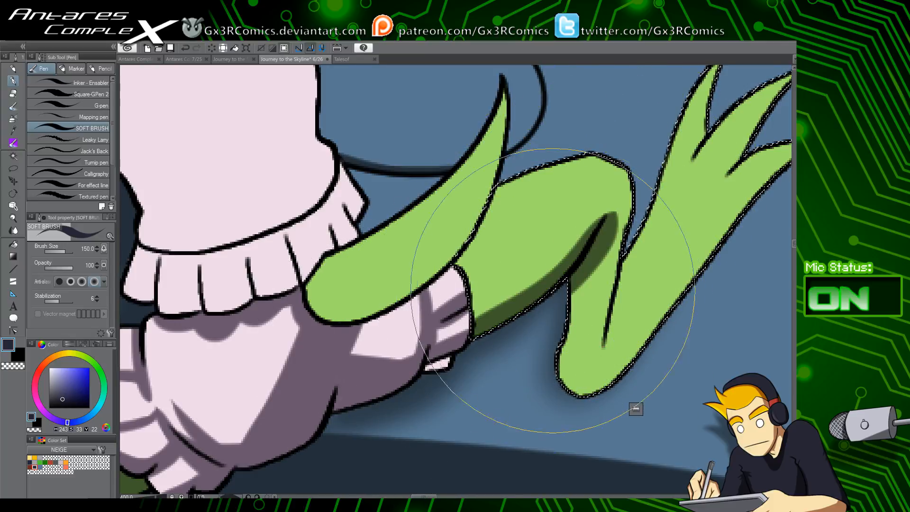
key(ctrl+z)
mouse_move(489, 325)
mouse_down()
mouse_move(608, 213)
mouse_move(562, 367)
mouse_up()
drag(563, 336, 568, 386)
Shade the rear foot's lower edge in a smooth band from the heel to the outermost toe, redoing uneven strokes
drag(573, 402, 429, 388)
mouse_move(417, 351)
mouse_down()
mouse_move(486, 377)
mouse_move(475, 346)
mouse_move(400, 374)
mouse_move(494, 338)
mouse_move(579, 223)
mouse_up()
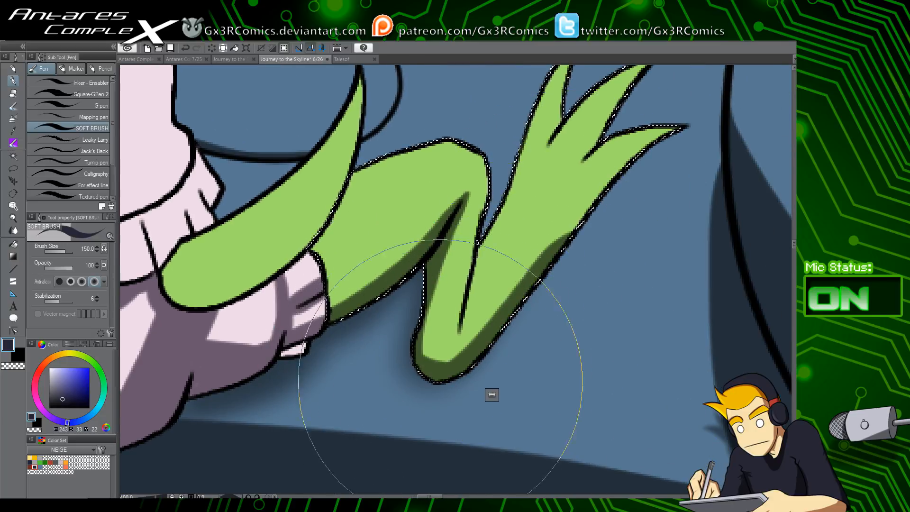
key(ctrl+z)
drag(441, 379, 540, 273)
drag(503, 317, 611, 189)
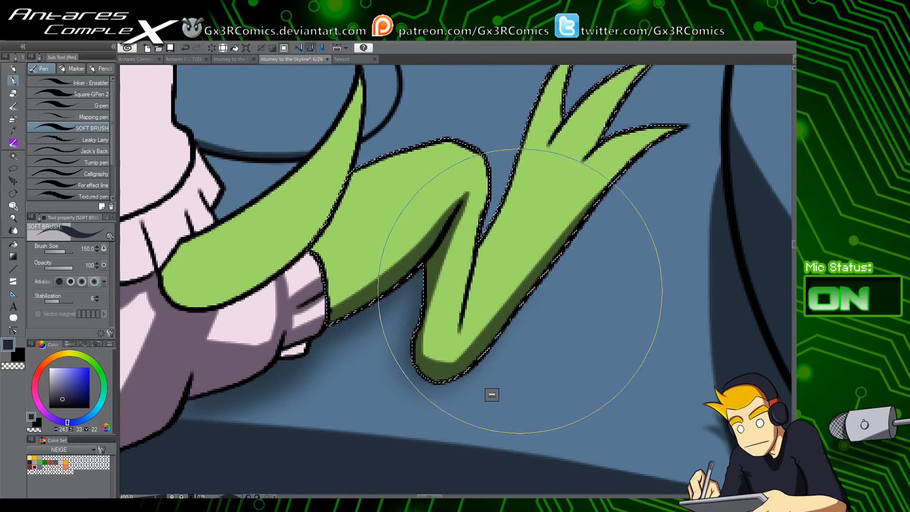
drag(635, 135, 576, 217)
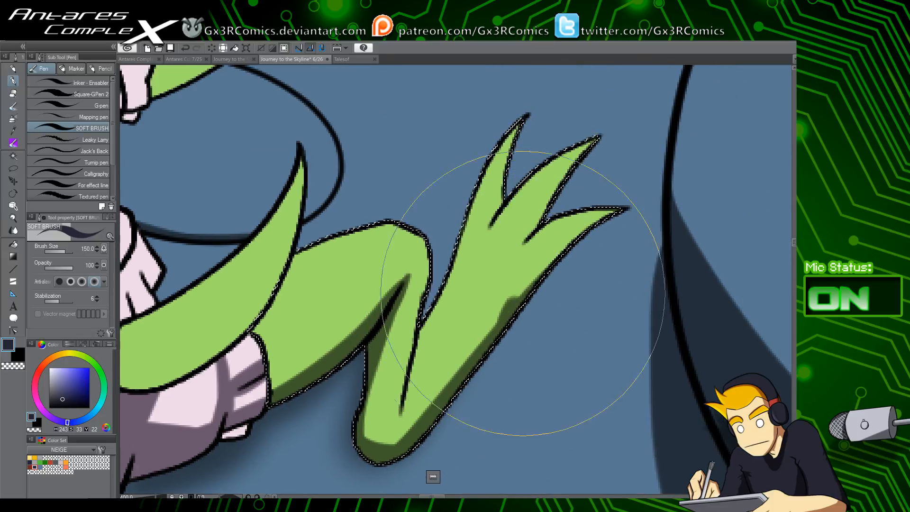
drag(524, 293, 637, 209)
key(ctrl+z)
mouse_move(505, 344)
mouse_down()
mouse_move(538, 279)
mouse_move(636, 211)
mouse_up()
key(ctrl+z)
drag(474, 369, 622, 217)
Paint narrow shadows along the undersides of the rear foot's other two toes
drag(524, 243, 583, 157)
key(ctrl+z)
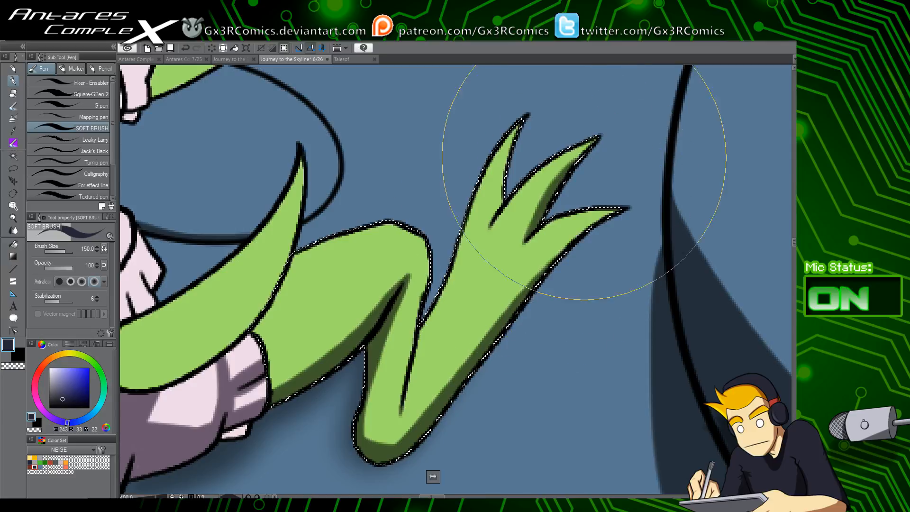
drag(497, 200, 513, 159)
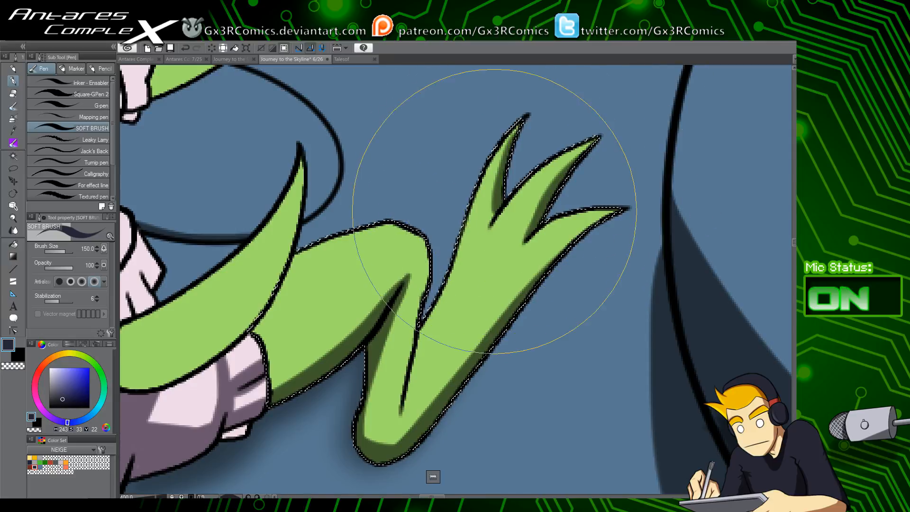
Select the character's green tail and shade its underside from the rounded base towards the tip
drag(411, 251, 598, 221)
key(w)
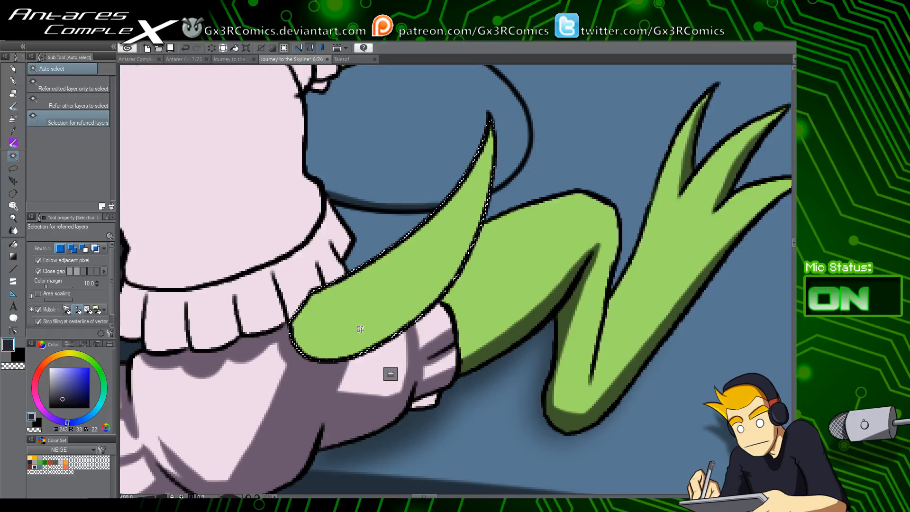
key(p)
drag(298, 327, 475, 296)
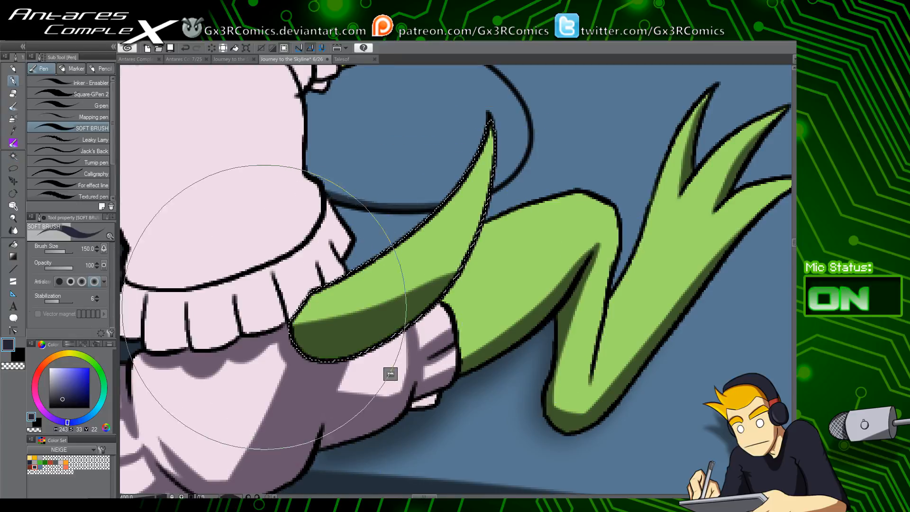
drag(264, 305, 499, 187)
drag(357, 315, 474, 208)
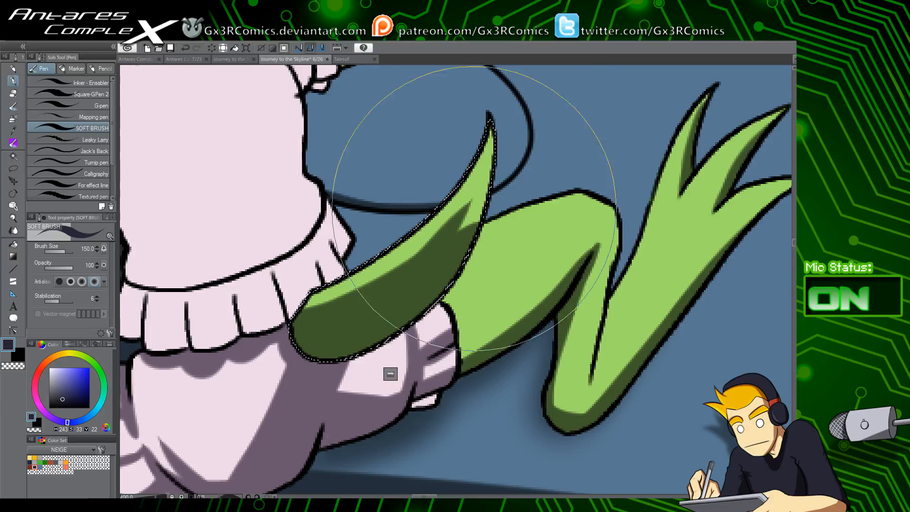
drag(339, 321, 489, 169)
Erase a thin light rim along the tail's lower edge with the transparent colour and smooth the shadow's upper boundary with the dark colour
key(c)
drag(445, 301, 484, 193)
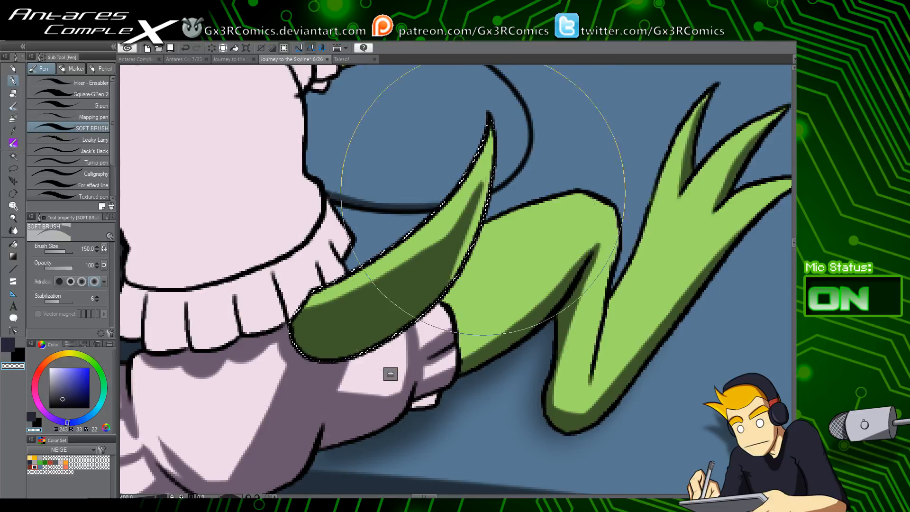
drag(436, 351, 477, 193)
key(c)
drag(376, 291, 432, 241)
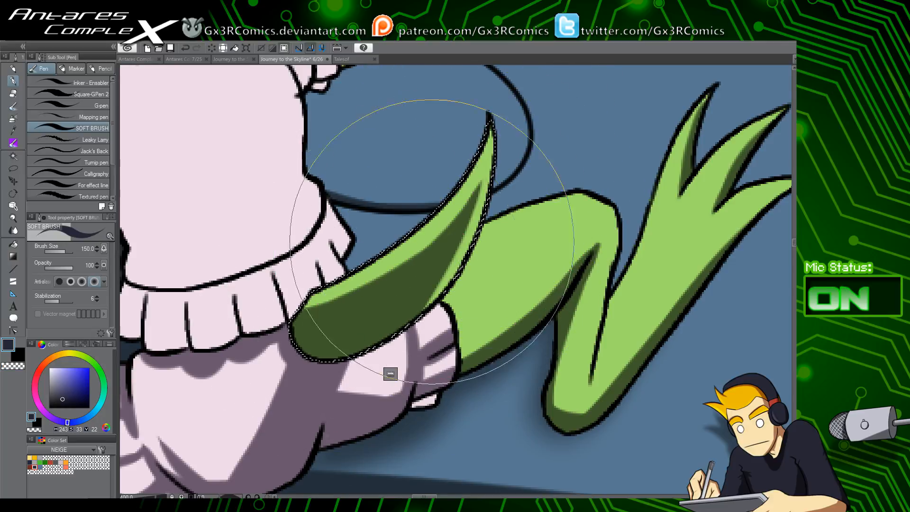
Select the shirt ruffle's front pleat and darken it entirely, then select the adjoining section and shade its front end
key(space)
mouse_move(316, 304)
mouse_down()
mouse_move(344, 392)
mouse_move(406, 339)
mouse_up()
key(space)
key(p)
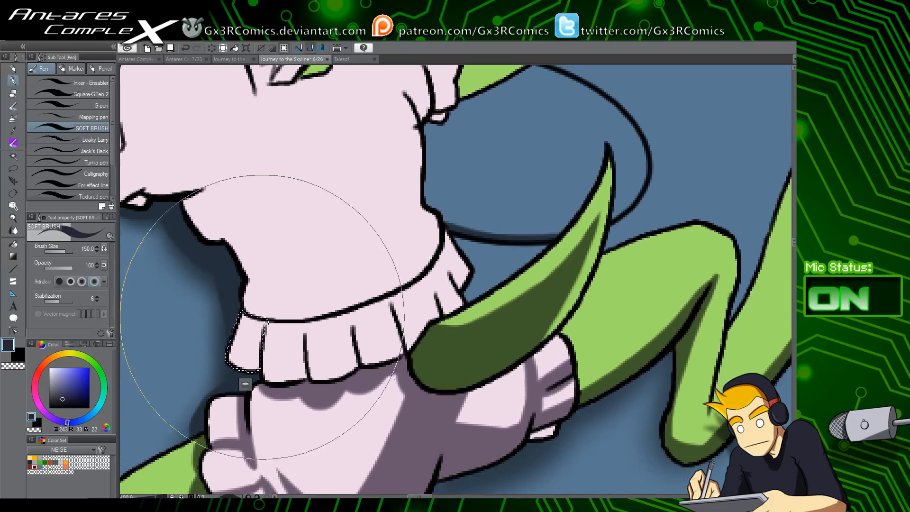
key(w)
click(294, 346)
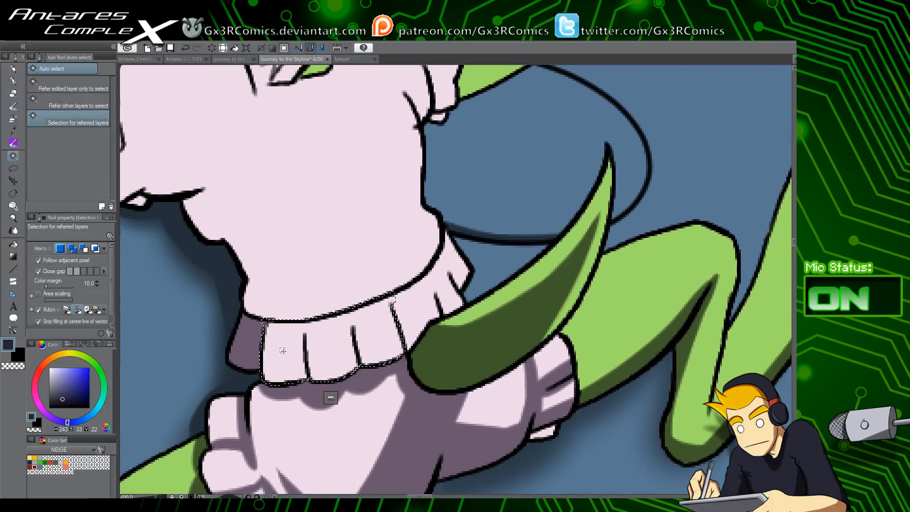
key(p)
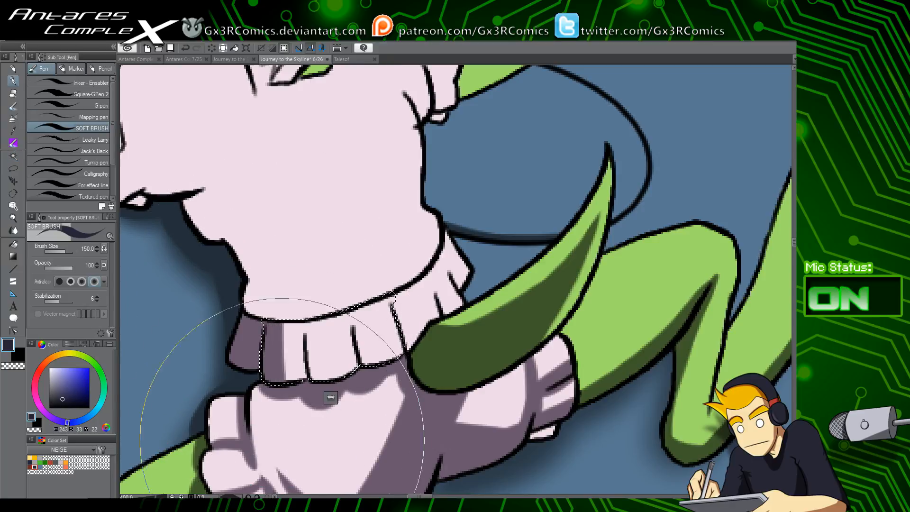
Add the ruffle's rear pleats to the selection and paint shadows below the hem and beside the pleat lines
key(w)
shift+click(417, 287)
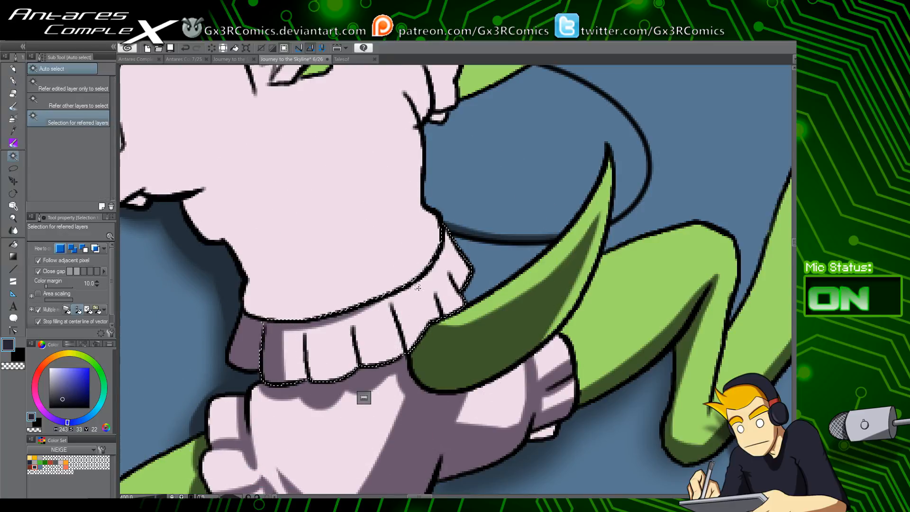
key(p)
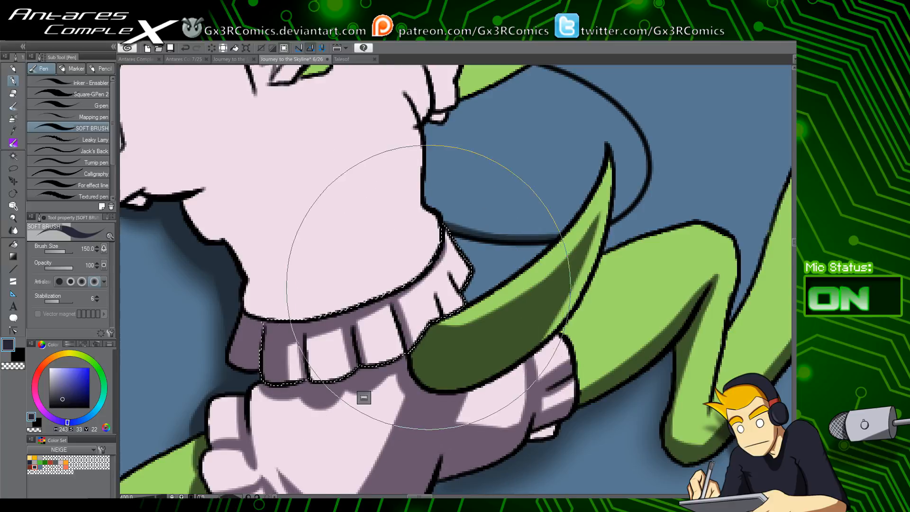
drag(429, 279, 445, 316)
key(ctrl+z)
drag(440, 257, 467, 303)
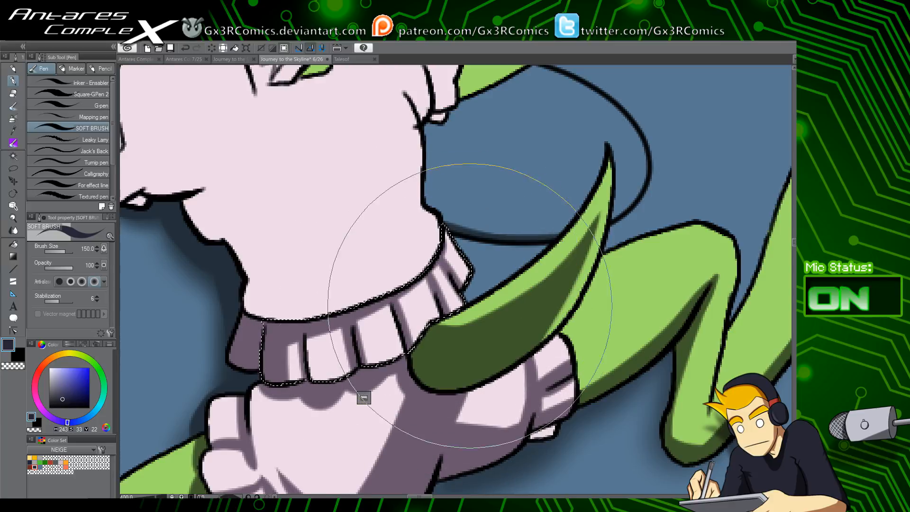
drag(396, 255, 452, 319)
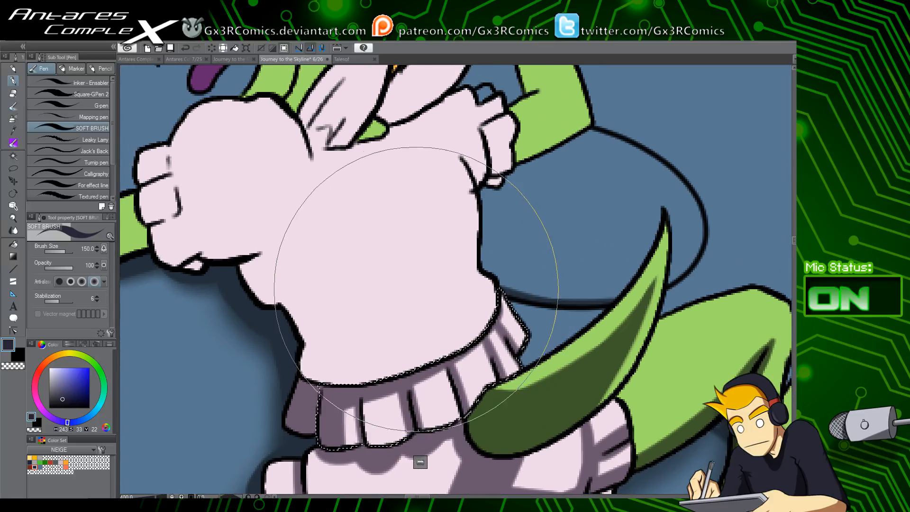
Select the shirt's main body and shade the near sleeve's ruffled cuff and underside, plus the shirt edge just below the sleeve
drag(357, 285, 379, 305)
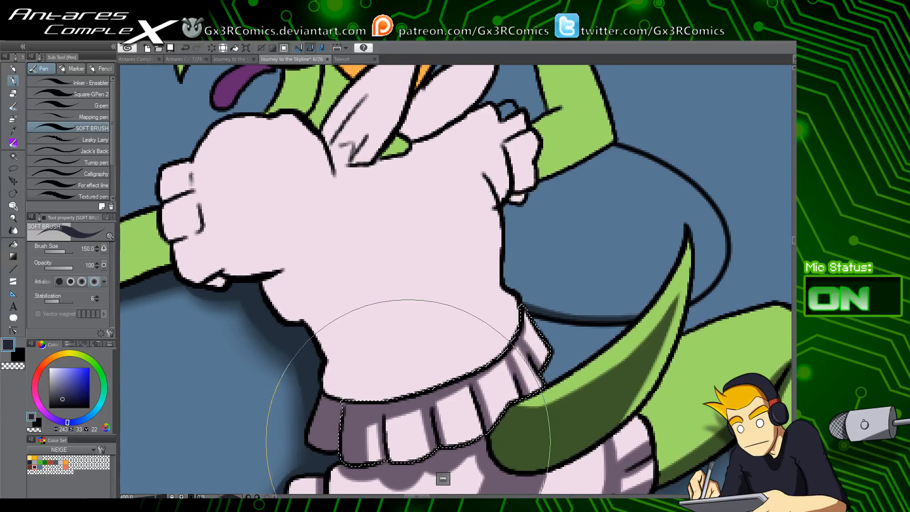
key(w)
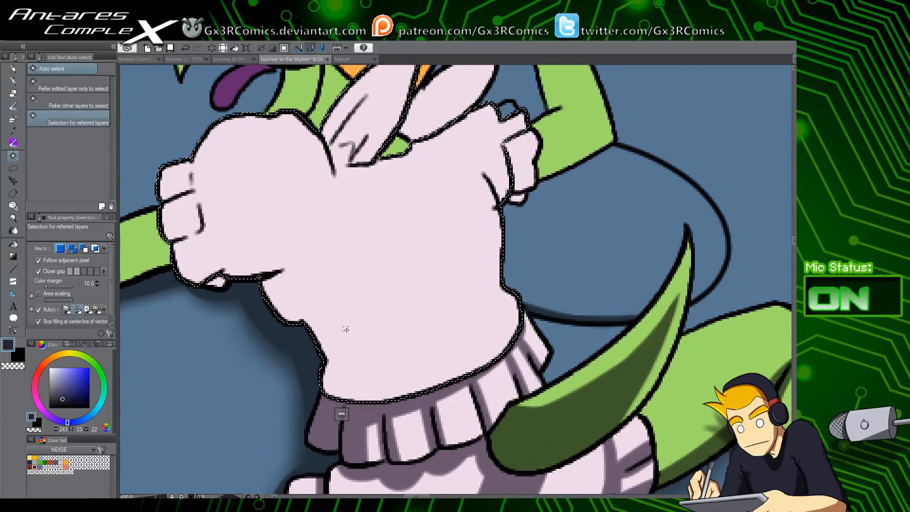
key(p)
mouse_move(265, 281)
mouse_down()
mouse_move(313, 309)
mouse_move(266, 305)
mouse_move(311, 316)
mouse_up()
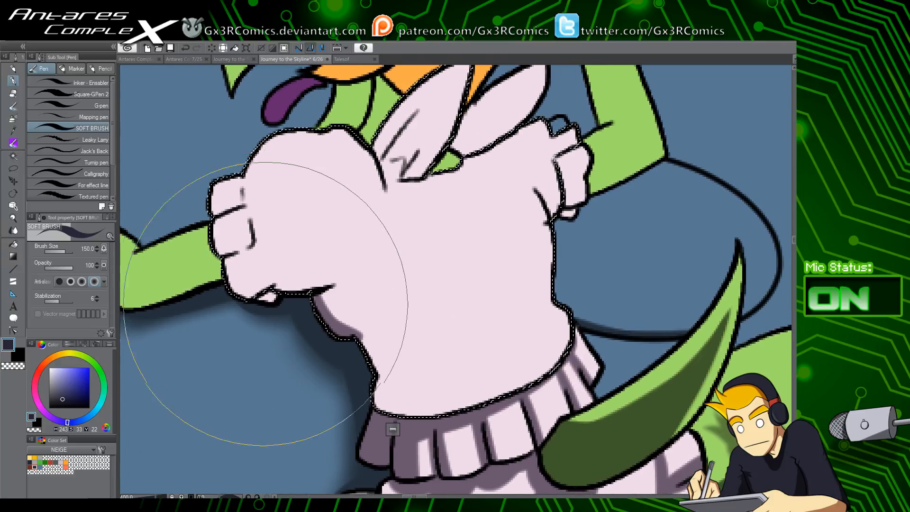
key(w)
key(p)
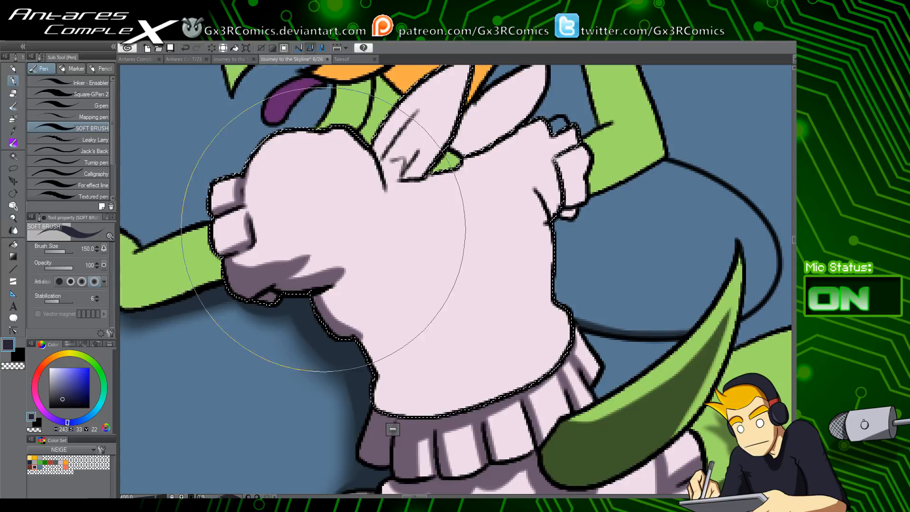
Continue the shirt's shadow down its front edge to the waist and along the hem above the ruffle
drag(368, 328, 374, 365)
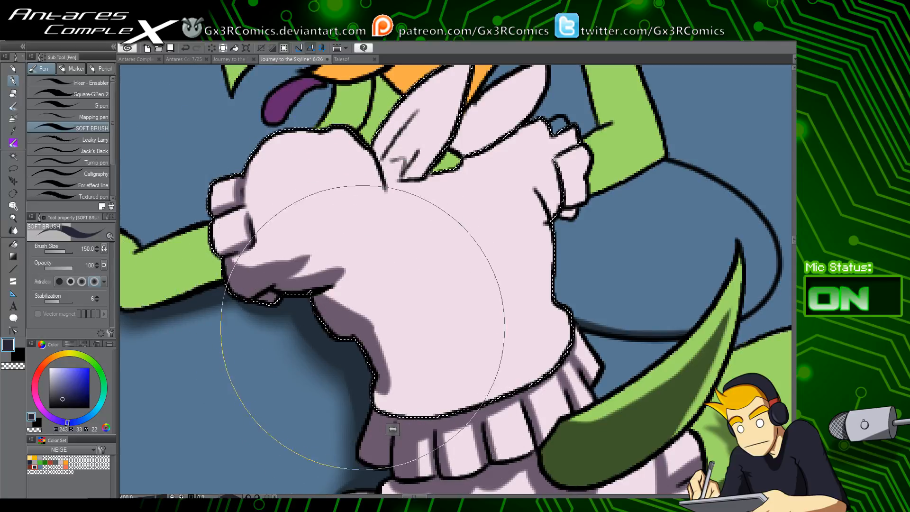
key(ctrl+z)
drag(426, 414, 376, 365)
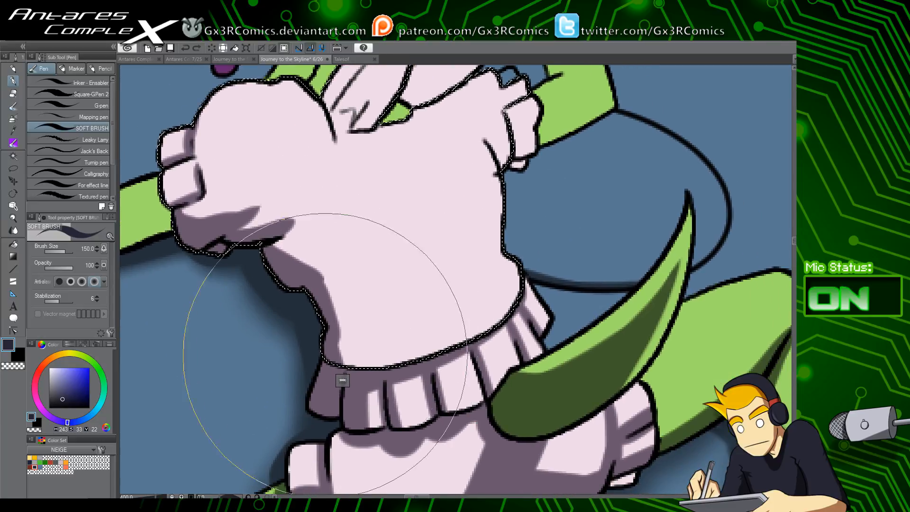
drag(305, 351, 485, 313)
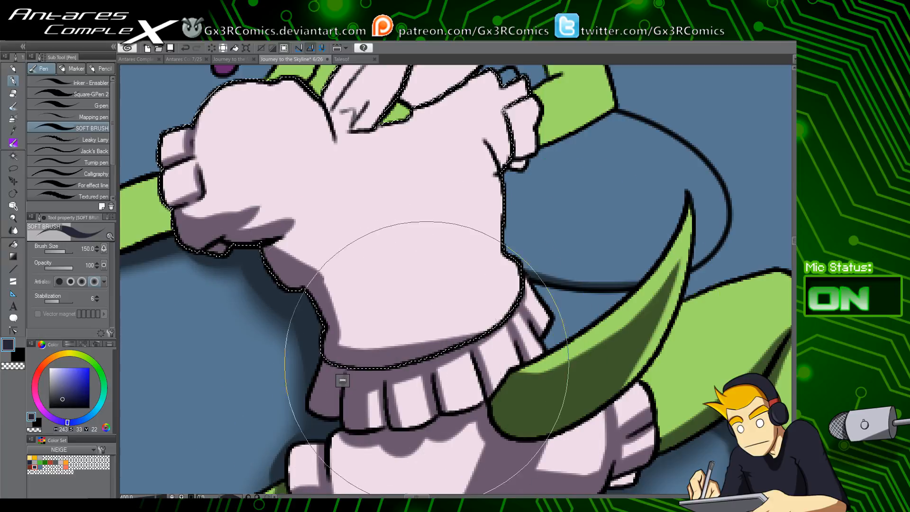
Paint a forked fold shadow across the middle of the shirt
drag(560, 299, 532, 409)
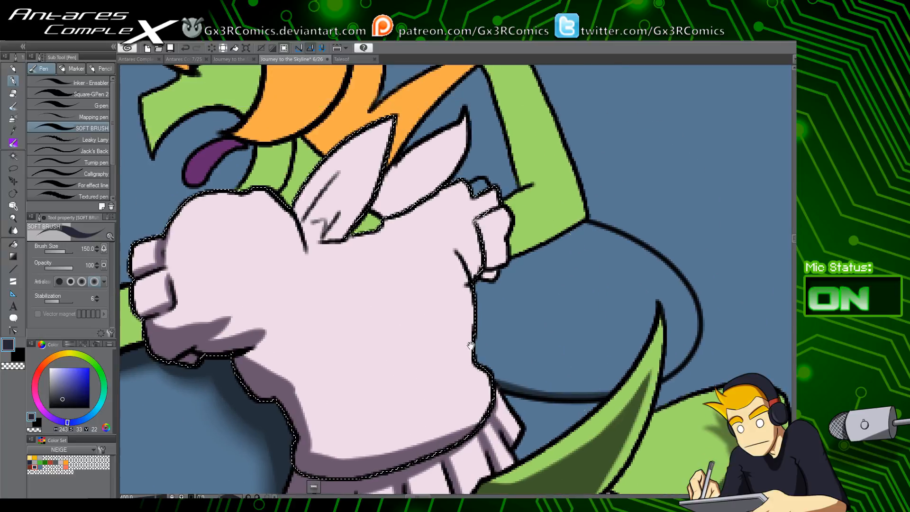
drag(347, 369, 461, 378)
key(ctrl+z)
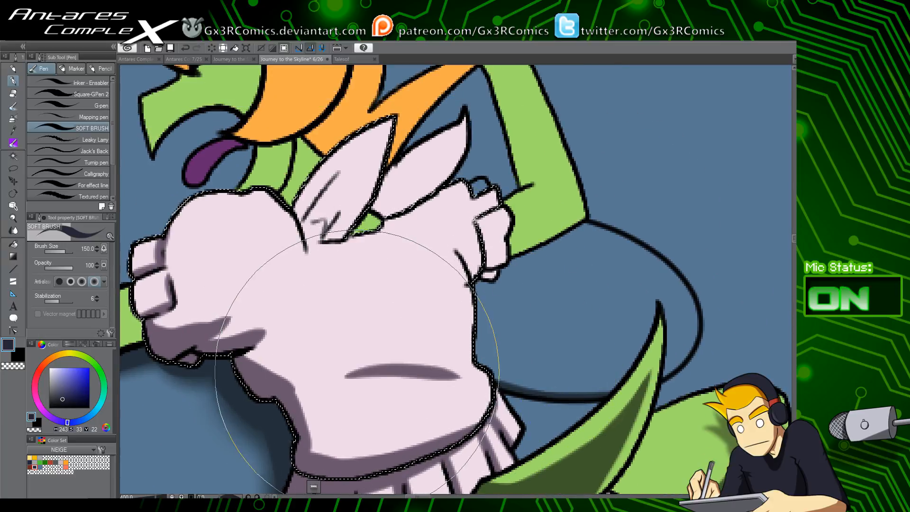
drag(344, 378, 416, 359)
key(ctrl+z)
drag(347, 377, 434, 346)
Darken the shirt's near collar flap entirely and paint a tapering shadow beneath it along the sleeve seam
drag(348, 280, 361, 364)
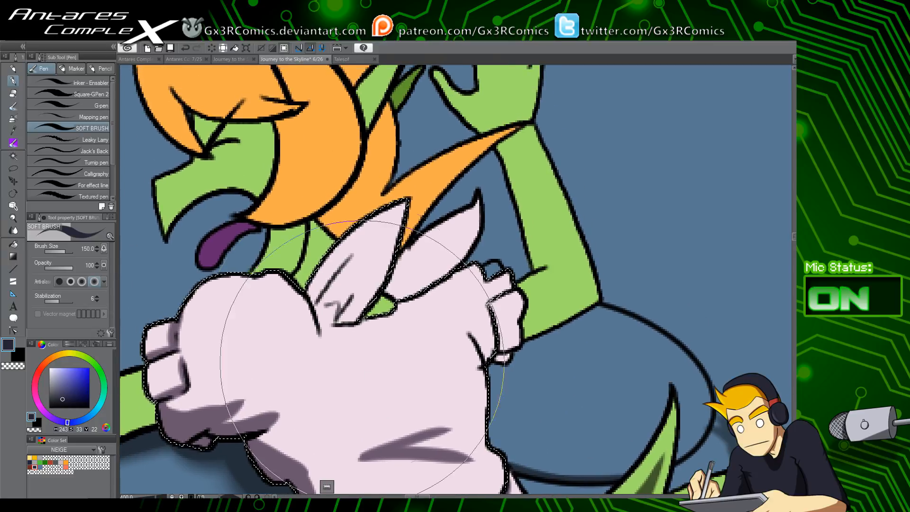
mouse_move(311, 287)
mouse_down()
mouse_move(331, 327)
mouse_move(319, 277)
mouse_move(316, 316)
mouse_move(311, 275)
mouse_move(323, 320)
mouse_move(324, 306)
mouse_move(337, 322)
mouse_move(395, 199)
mouse_move(343, 324)
mouse_move(327, 329)
mouse_move(356, 306)
mouse_move(316, 326)
mouse_move(322, 301)
mouse_move(311, 291)
mouse_move(316, 360)
mouse_up()
key(c)
key(c)
drag(327, 322, 315, 367)
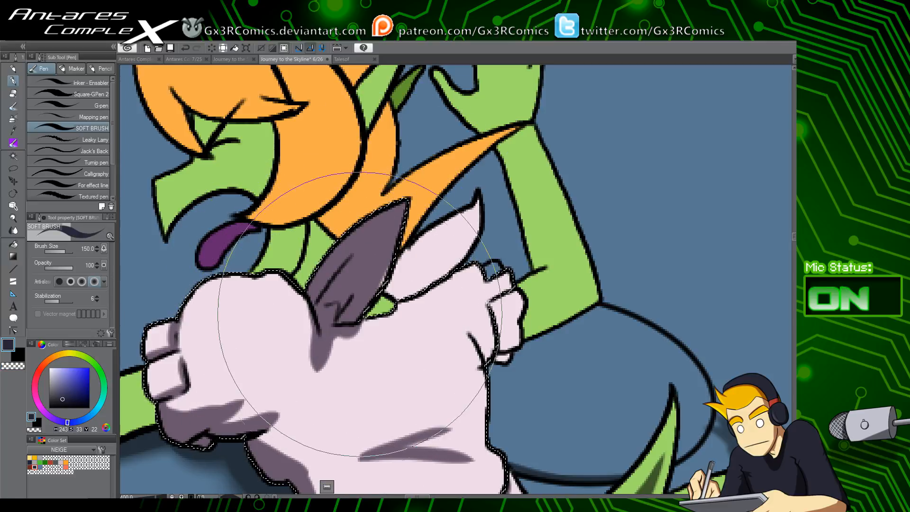
drag(357, 324, 313, 384)
drag(288, 355, 409, 311)
Shade the puffed sleeve beside its cuff, then select the outstretched green arm and shade its underside down to the hand
drag(302, 290, 326, 355)
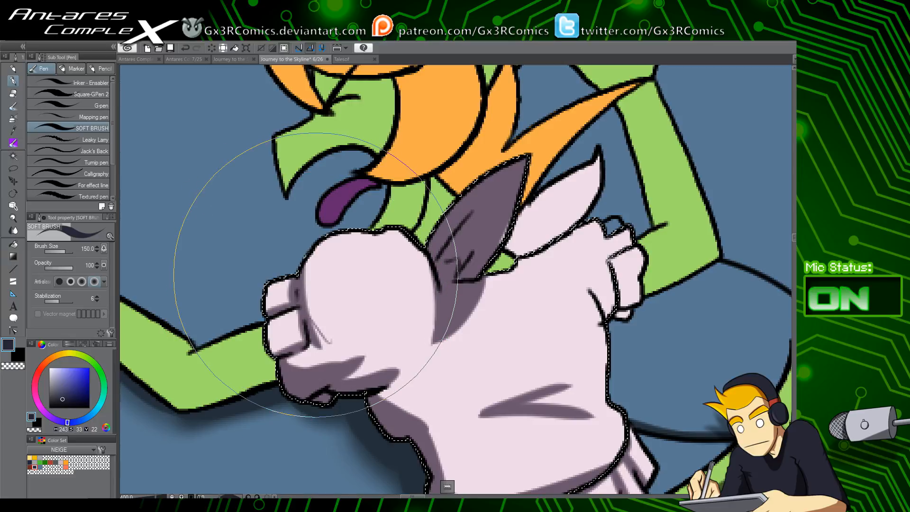
mouse_move(327, 258)
mouse_down()
mouse_move(305, 210)
mouse_move(305, 298)
mouse_up()
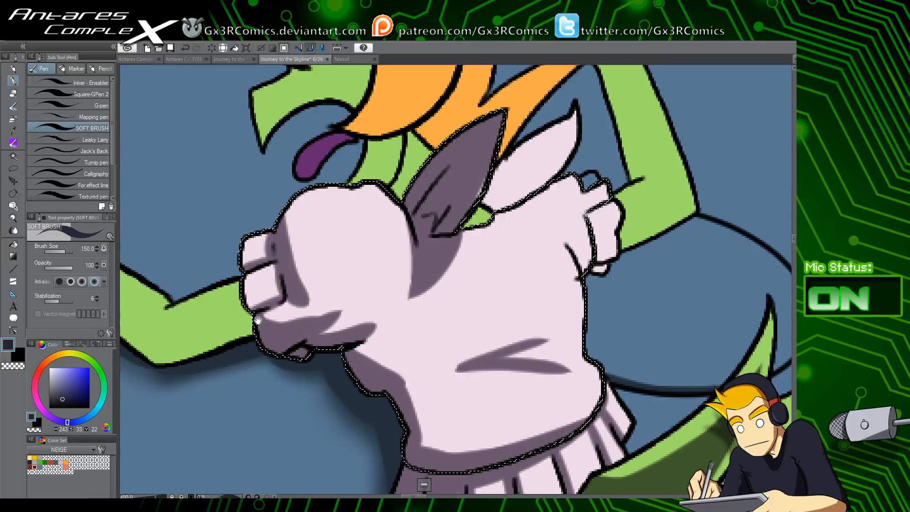
mouse_move(257, 321)
mouse_down()
mouse_move(404, 296)
mouse_move(457, 317)
mouse_move(476, 313)
mouse_move(411, 321)
mouse_move(629, 255)
mouse_move(408, 334)
mouse_move(333, 186)
mouse_move(481, 310)
mouse_move(339, 192)
mouse_move(307, 187)
mouse_move(335, 186)
mouse_move(302, 188)
mouse_move(252, 159)
mouse_move(265, 175)
mouse_move(252, 175)
mouse_move(328, 198)
mouse_up()
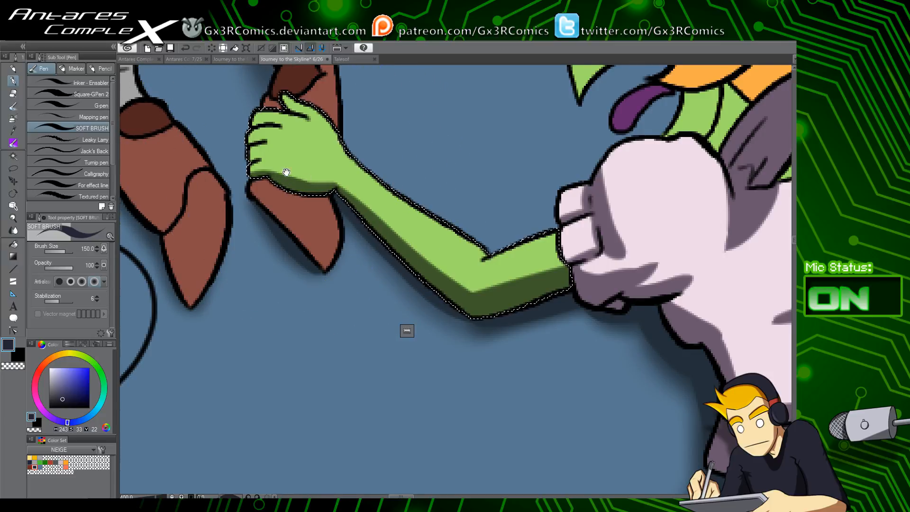
drag(286, 171, 389, 232)
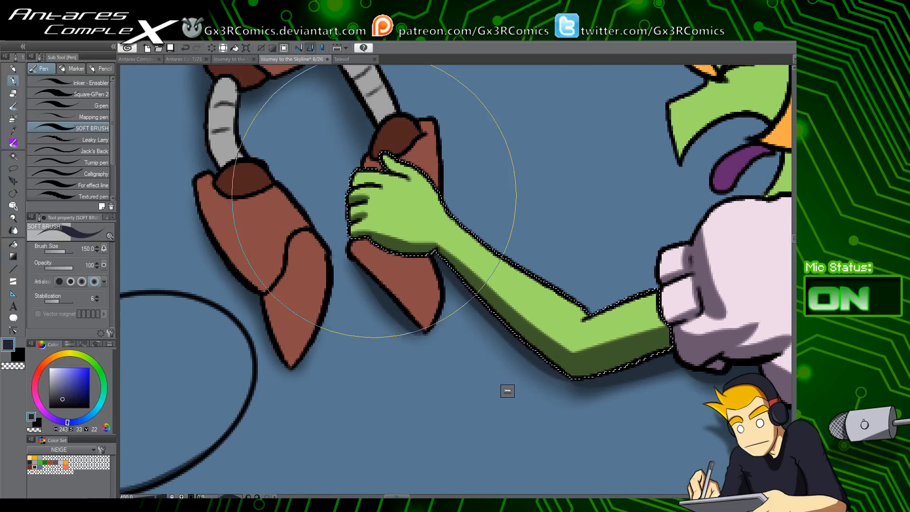
Select the upper plate of the robot's free lower leg and shade it along its outer edge
drag(388, 198, 463, 272)
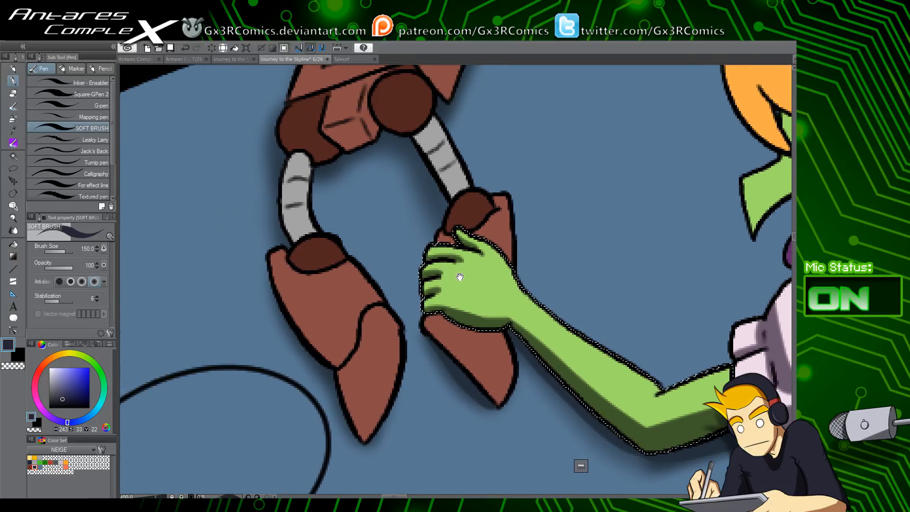
key(w)
key(b)
drag(271, 254, 341, 365)
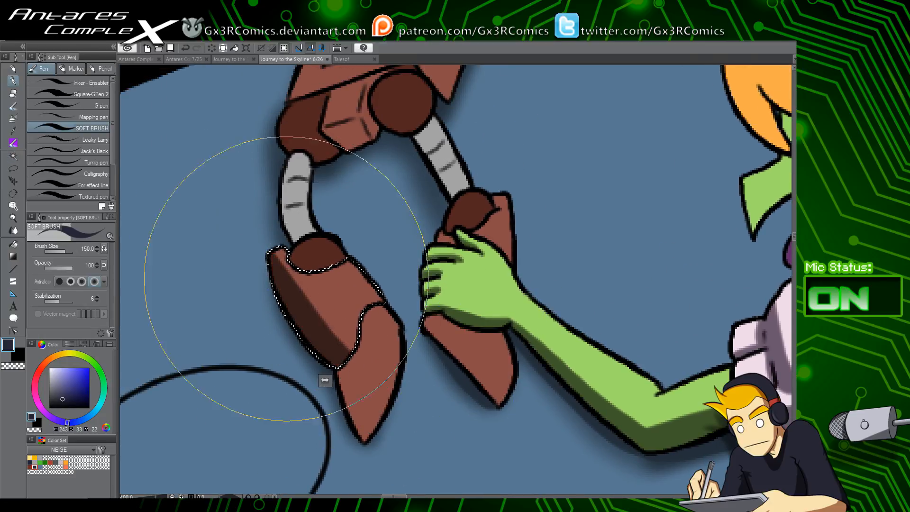
mouse_move(286, 278)
mouse_down()
mouse_move(356, 358)
mouse_move(368, 358)
mouse_up()
Select the pointed foot of the robot's free leg and shade its outer edge and tip
key(w)
click(364, 382)
key(b)
drag(363, 440, 399, 457)
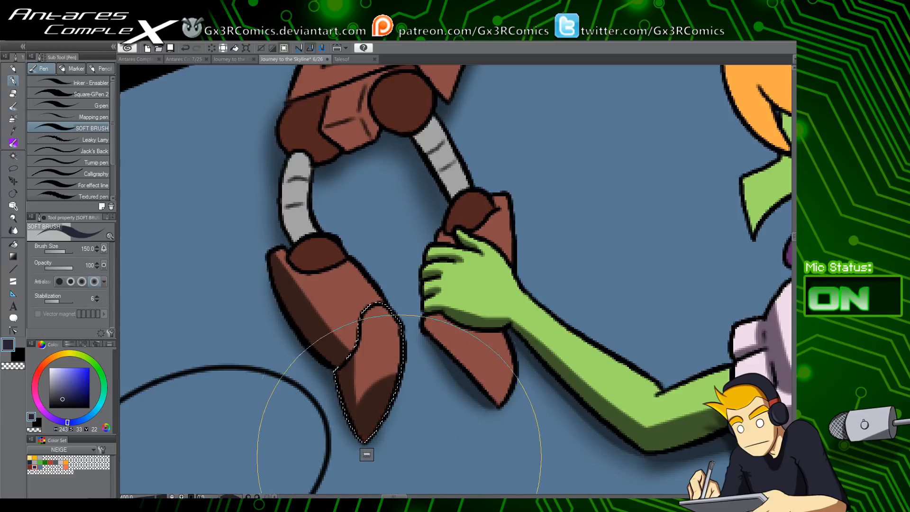
drag(349, 427, 374, 389)
Select the robot's foot below the green hand, shade its lower edge and clear the selection
key(w)
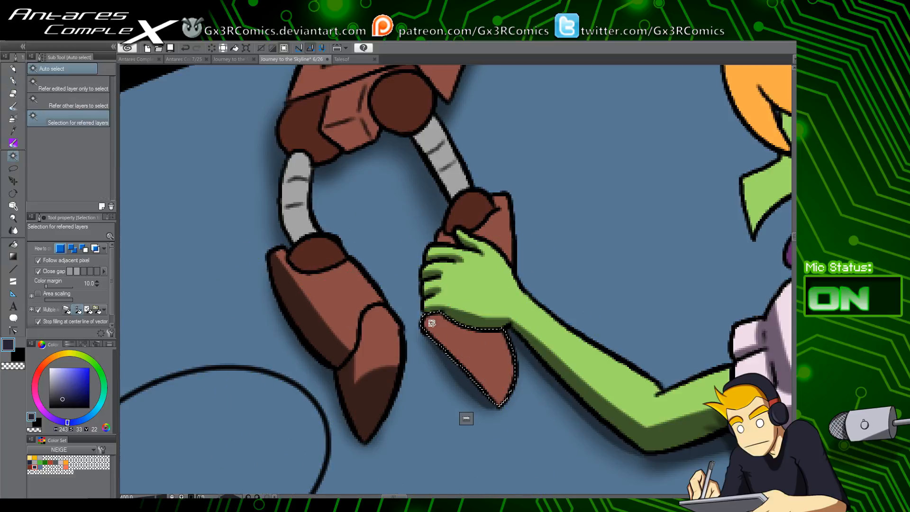
key(p)
drag(408, 356, 523, 439)
key(ctrl+d)
Select the dark knee joint of the robot's free leg and shade its lower part
drag(347, 219, 405, 273)
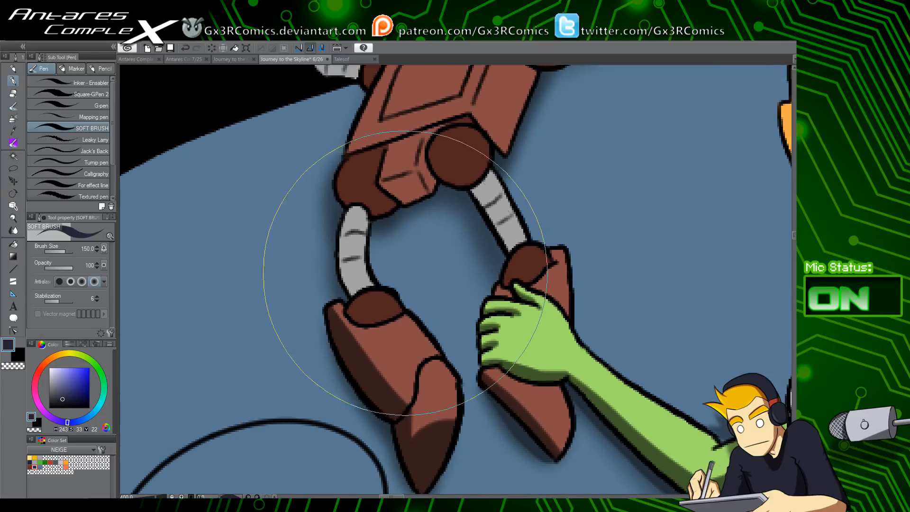
key(w)
click(375, 308)
key(p)
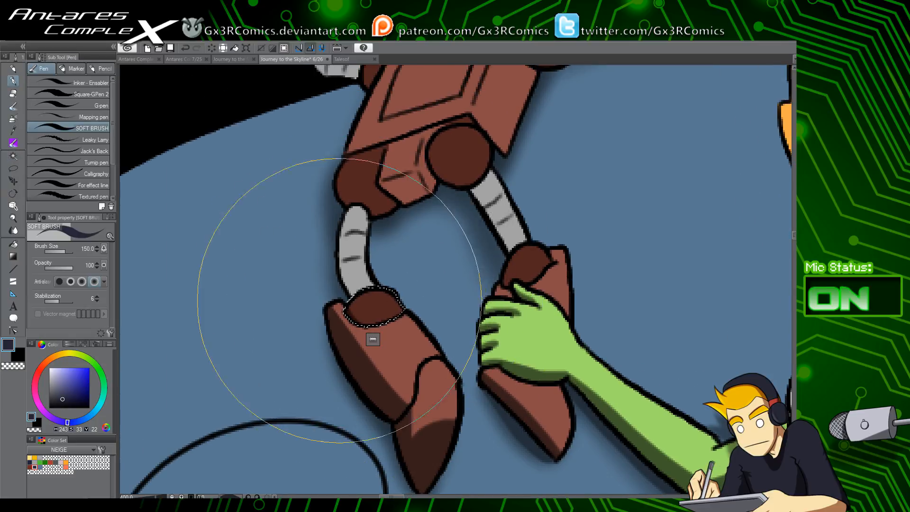
drag(339, 350, 341, 345)
Select the robot's dark hip joint above the free leg and shade its outer side and the area beside the pelvis
scroll(373, 339, up, 5)
key(w)
click(356, 298)
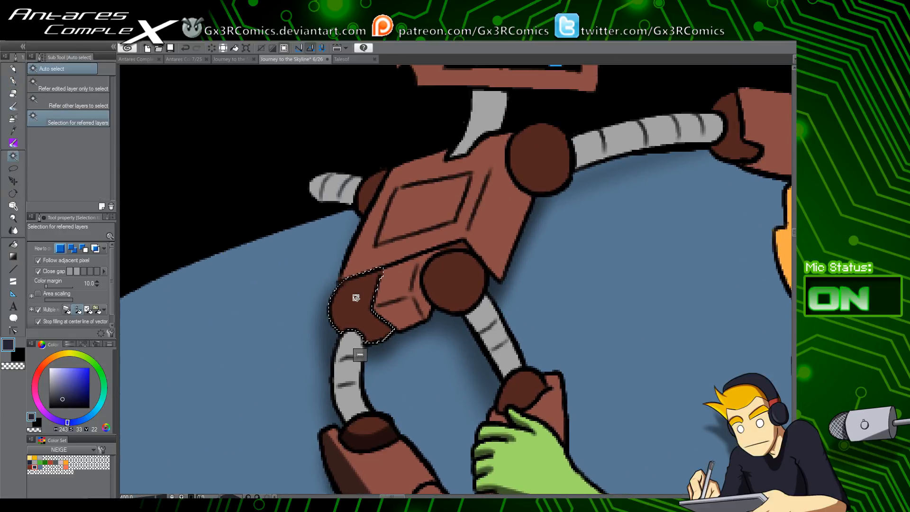
key(p)
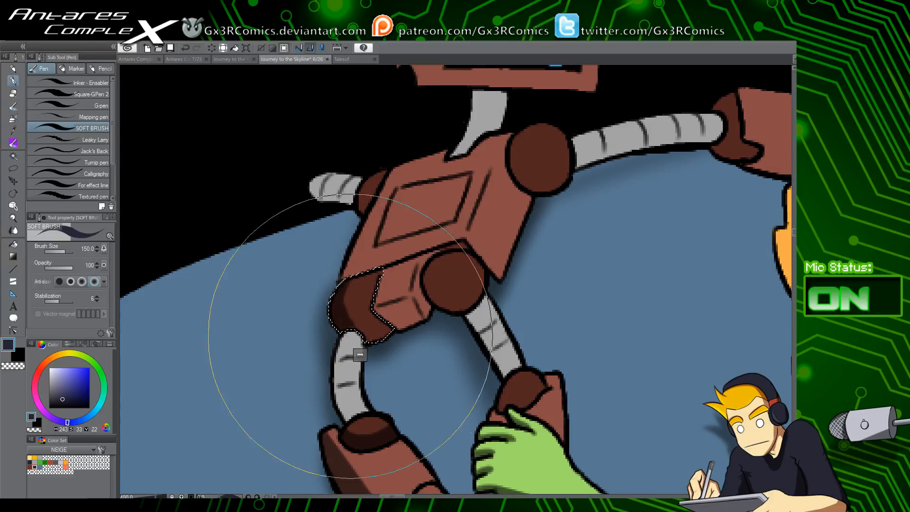
mouse_move(350, 335)
mouse_down()
mouse_move(345, 267)
mouse_move(356, 289)
mouse_move(411, 280)
mouse_move(335, 294)
mouse_move(381, 291)
mouse_move(376, 337)
mouse_move(386, 342)
mouse_move(384, 263)
mouse_move(367, 279)
mouse_up()
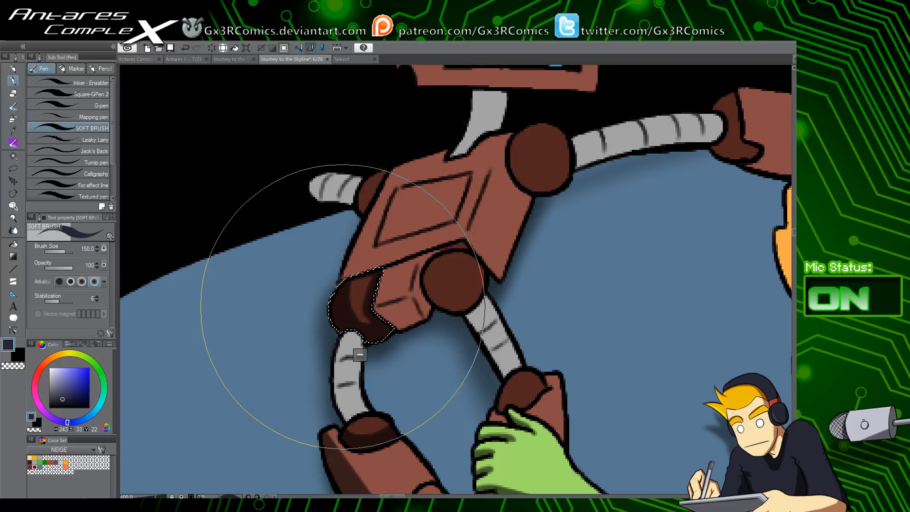
Select the robot's torso and shade its rear side and lower edge
key(w)
click(354, 265)
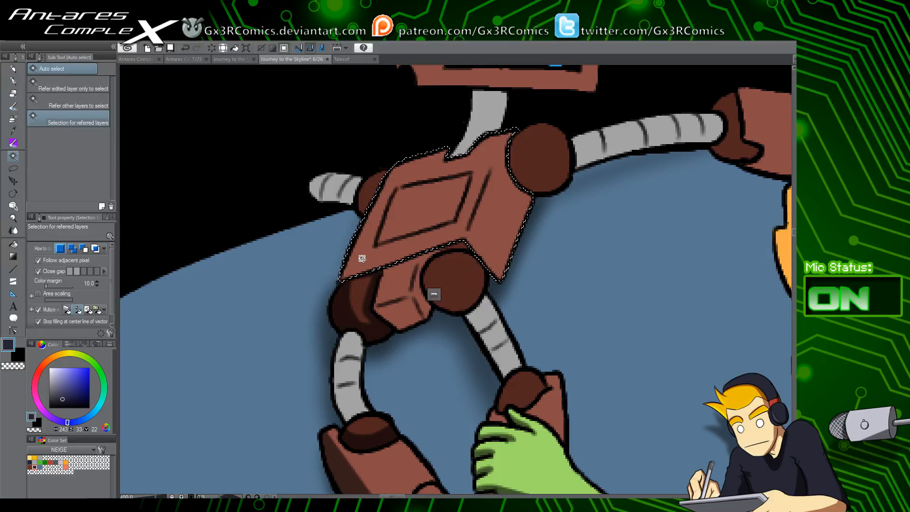
key(p)
drag(383, 188, 339, 352)
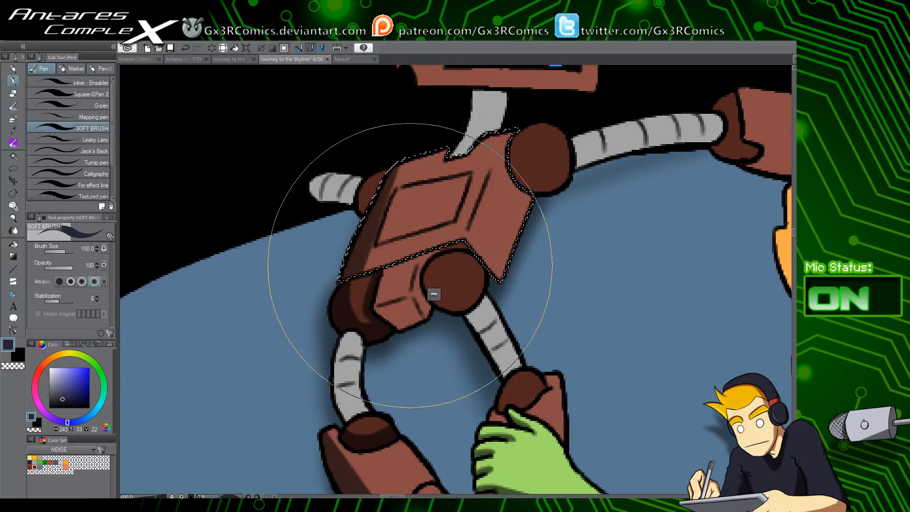
mouse_move(352, 275)
mouse_down()
mouse_move(463, 239)
mouse_move(460, 181)
mouse_move(485, 253)
mouse_move(466, 243)
mouse_move(494, 278)
mouse_move(468, 249)
mouse_move(494, 277)
mouse_up()
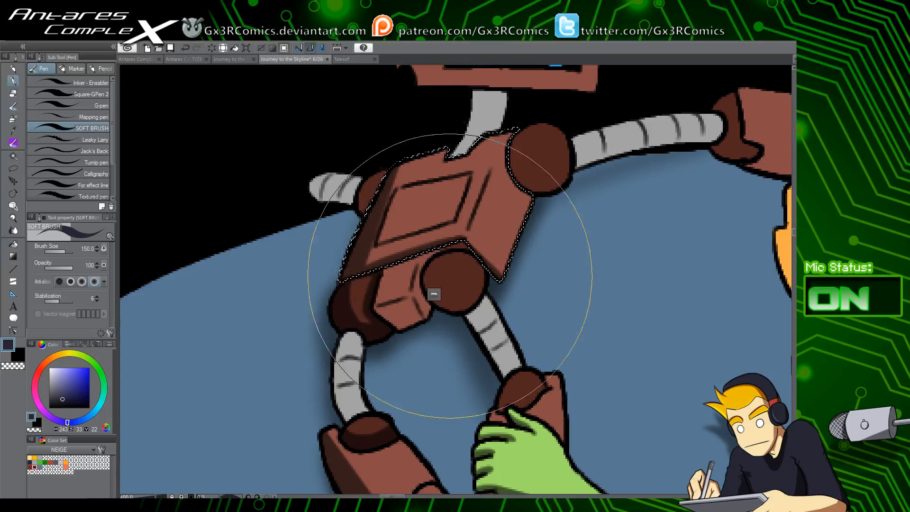
Select the robot's pelvis block and shade its underside and the area below the torso
key(w)
click(388, 272)
key(p)
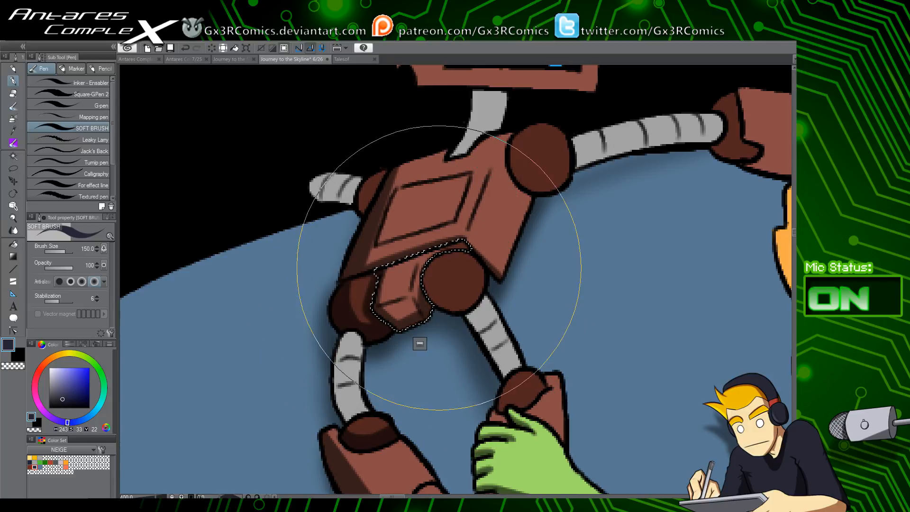
Select the robot's grey neck and shade its rear side from the head down to the torso
drag(424, 202, 415, 257)
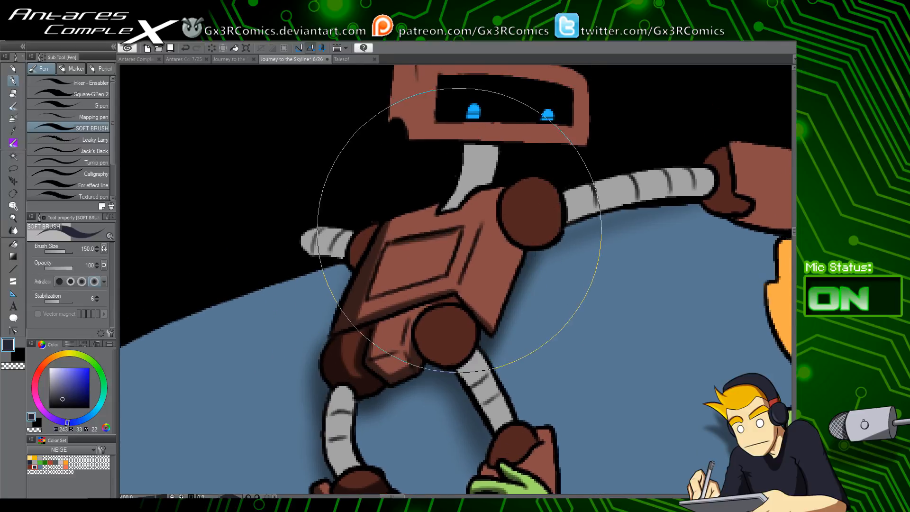
drag(462, 190, 423, 259)
key(w)
click(434, 233)
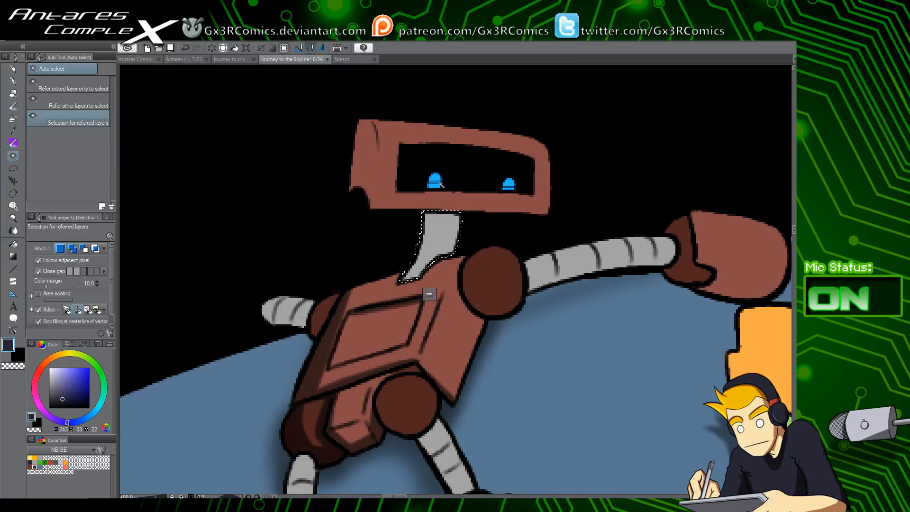
key(p)
mouse_move(426, 213)
mouse_down()
mouse_move(364, 326)
mouse_move(391, 297)
mouse_up()
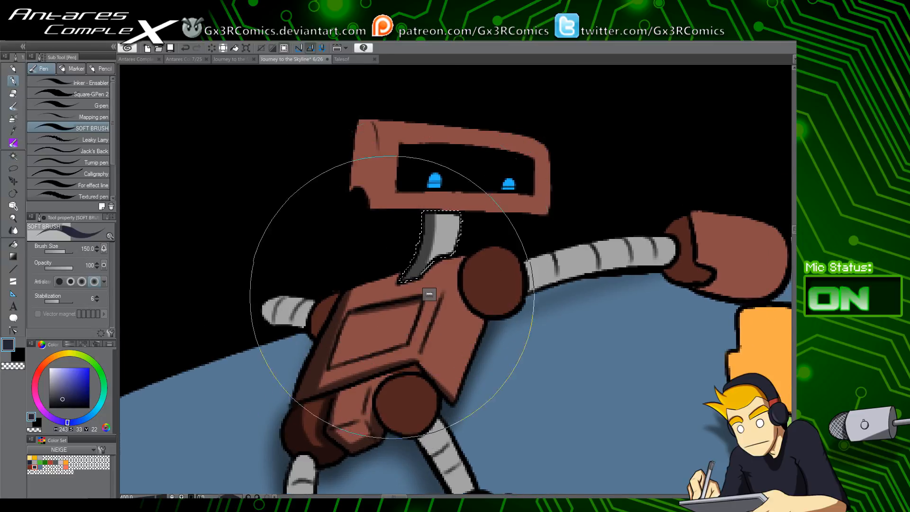
Select and shade the robot's short grey rear arm and its dark shoulder joint, then clear the selection
key(w)
key(o)
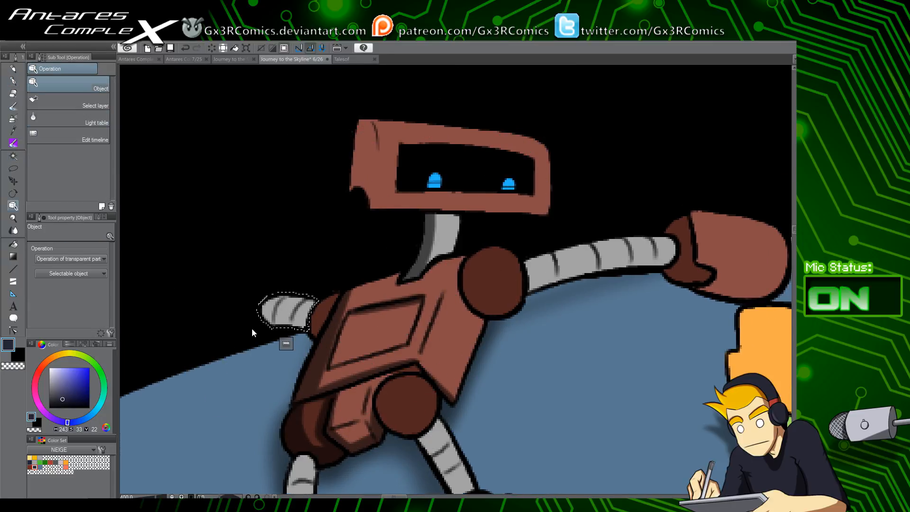
key(p)
key(w)
click(320, 327)
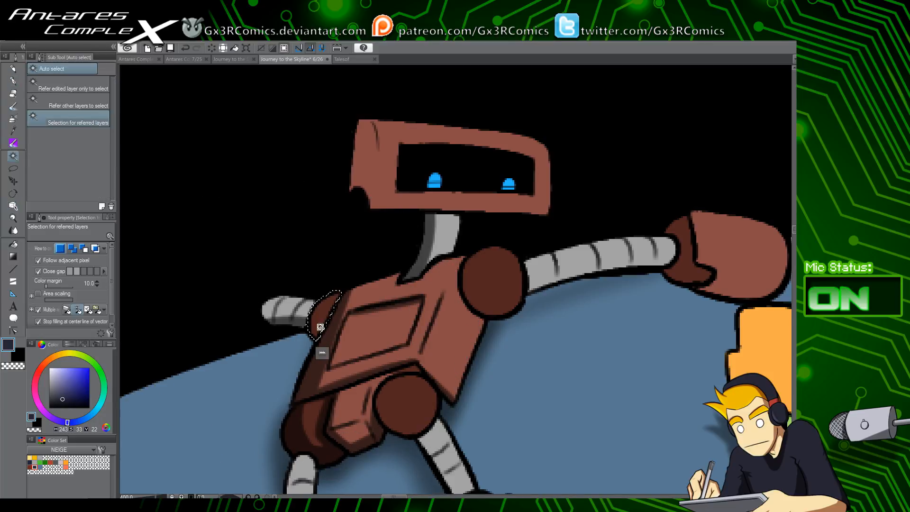
key(p)
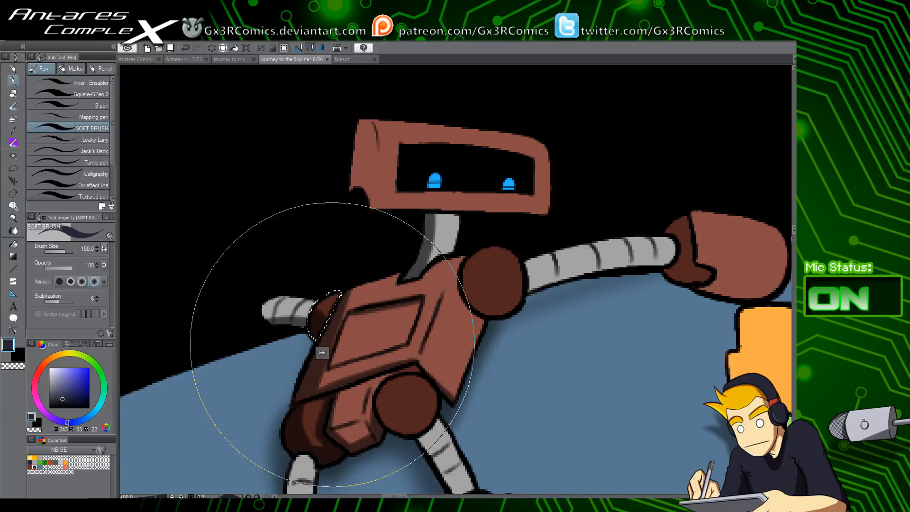
key(ctrl+d)
Select the round shoulder joint of the robot's extended arm and shade its lower part
key(w)
click(487, 292)
key(p)
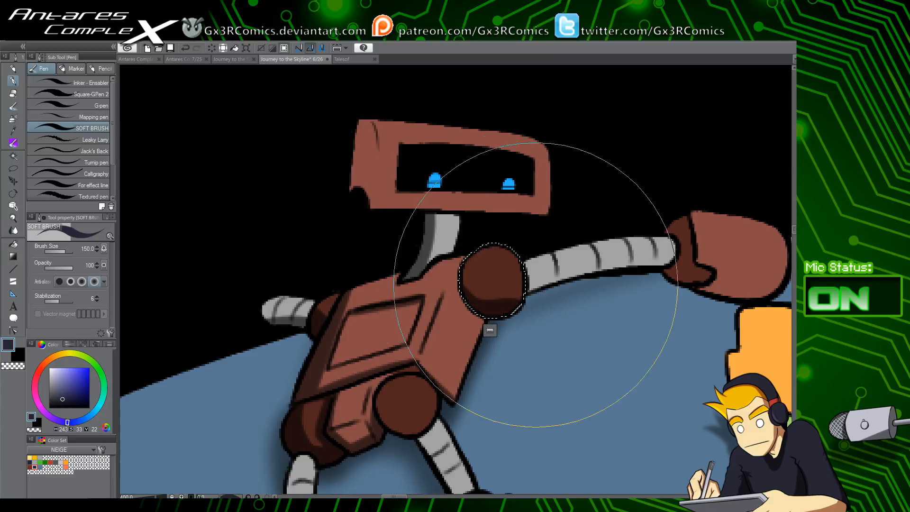
Undo the last shadow strokes on the extended arm's round shoulder joint and repaint the soft shading on it
drag(487, 305, 541, 241)
key(ctrl+z)
key(ctrl+z)
mouse_move(461, 265)
mouse_down()
mouse_move(500, 311)
mouse_move(527, 255)
mouse_up()
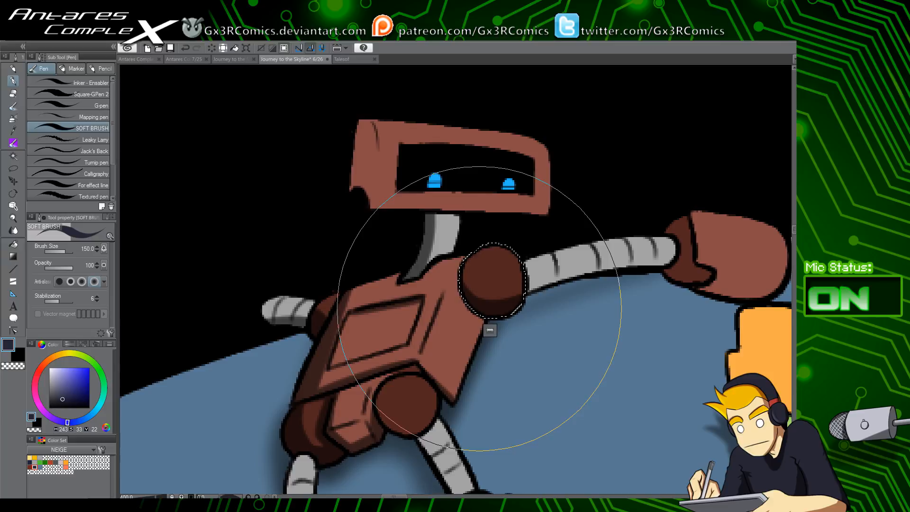
Select the robot's grey neck, darken its top just beneath the head, and clear the selection
key(w)
click(437, 236)
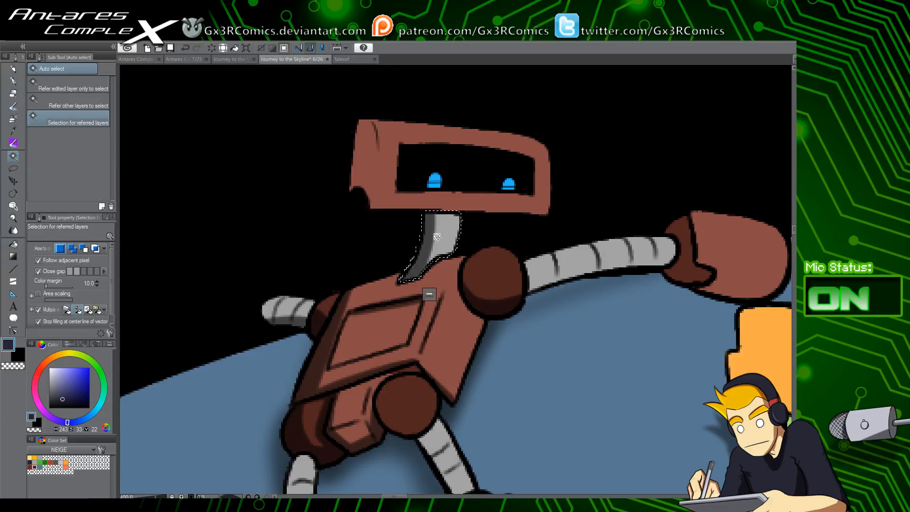
key(p)
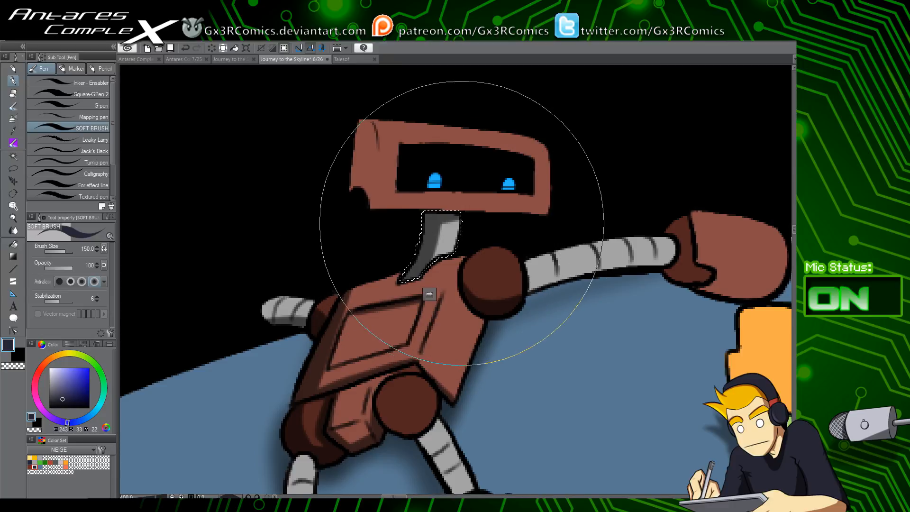
key(ctrl+d)
Select the robot's red head and shade its rear side panel and lower edge, undoing the overly dark first stroke
key(w)
click(381, 172)
key(p)
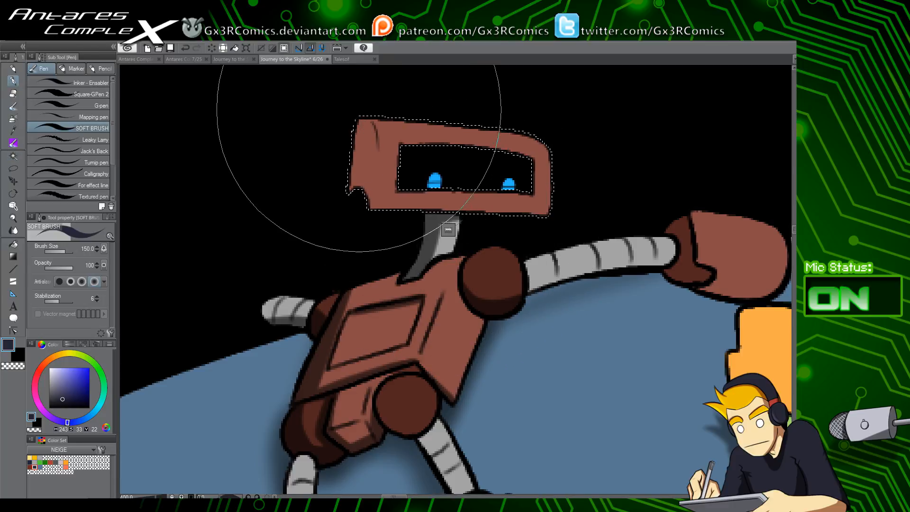
mouse_move(361, 122)
mouse_down()
mouse_move(352, 199)
mouse_move(373, 208)
mouse_up()
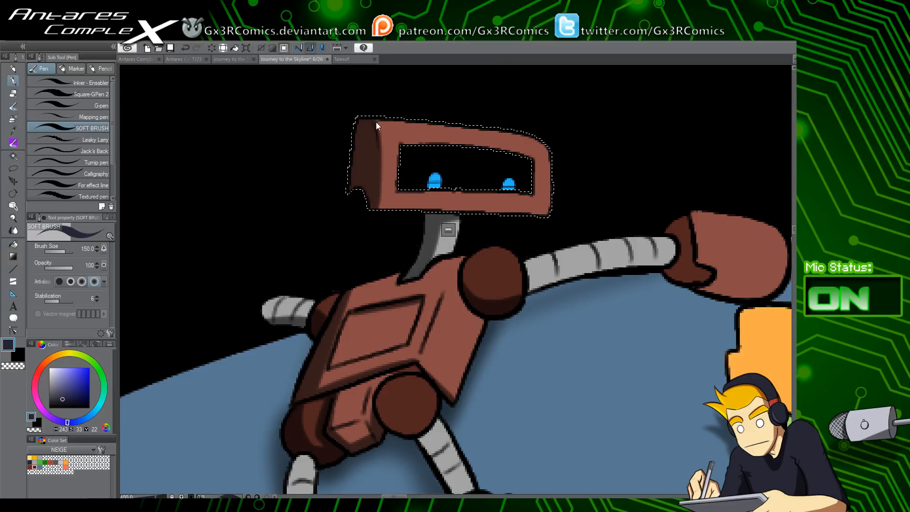
key(ctrl+z)
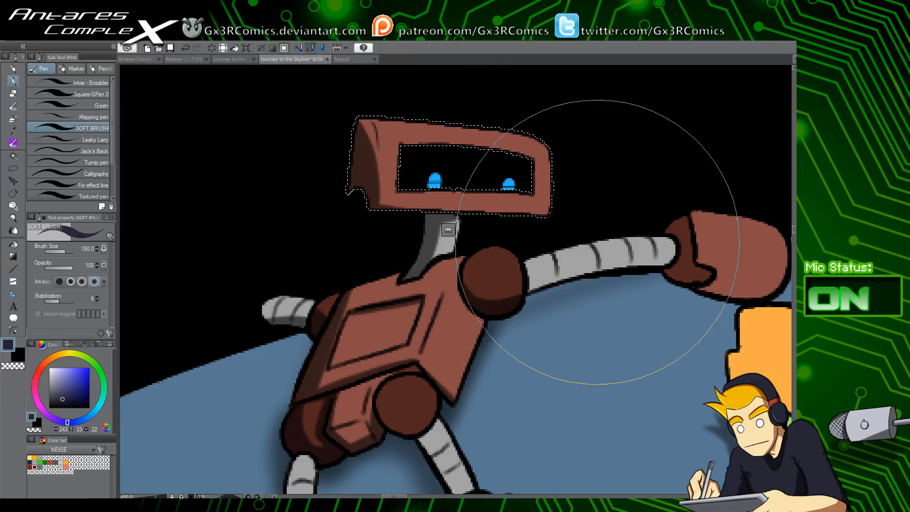
drag(343, 205, 548, 226)
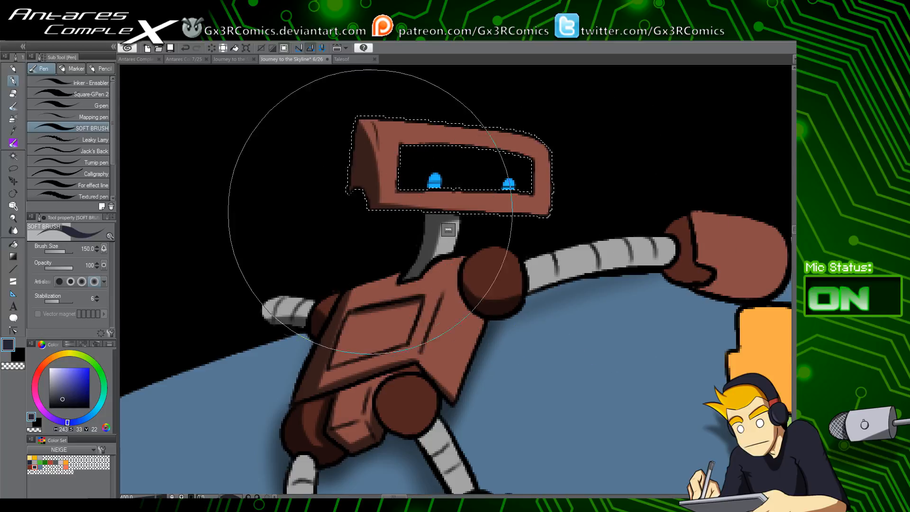
Select the grey segmented part of the robot's extended arm, shade its underside, and trim the shadow with transparent colour
drag(579, 273, 448, 273)
key(w)
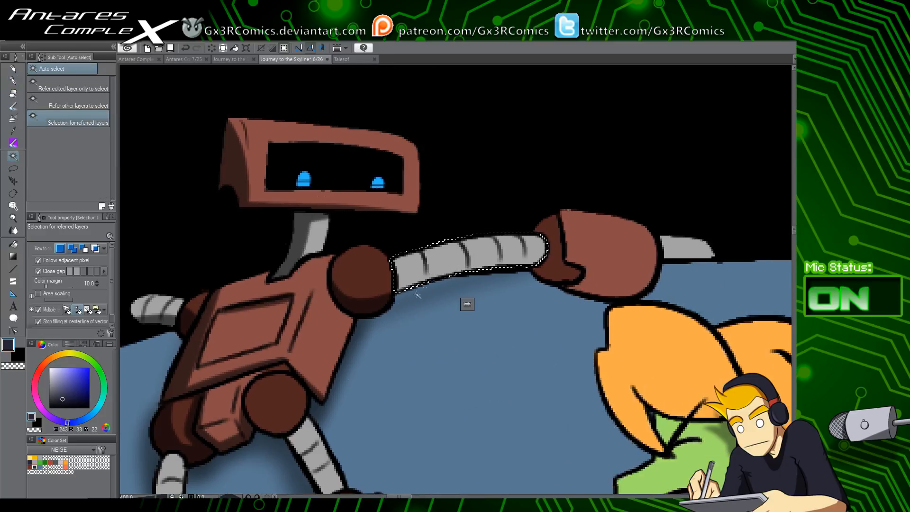
key(p)
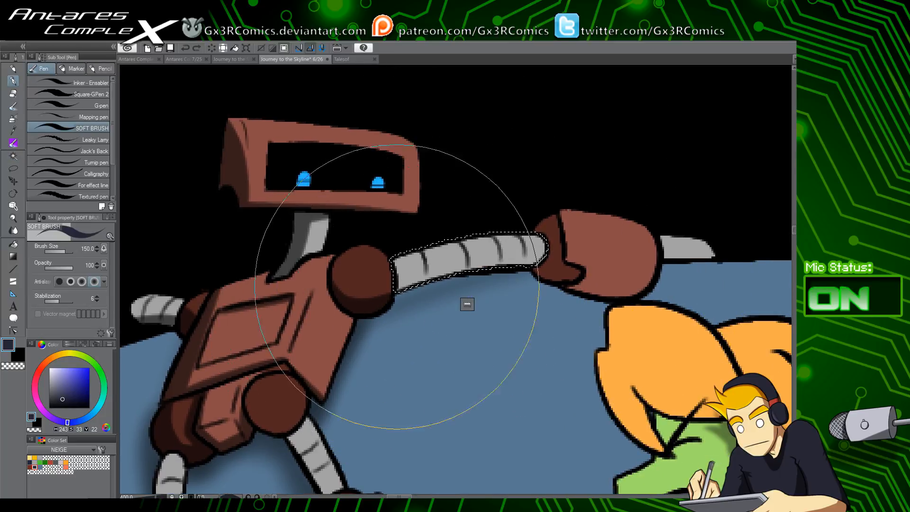
mouse_move(397, 287)
mouse_down()
mouse_move(591, 267)
mouse_move(364, 302)
mouse_move(612, 264)
mouse_up()
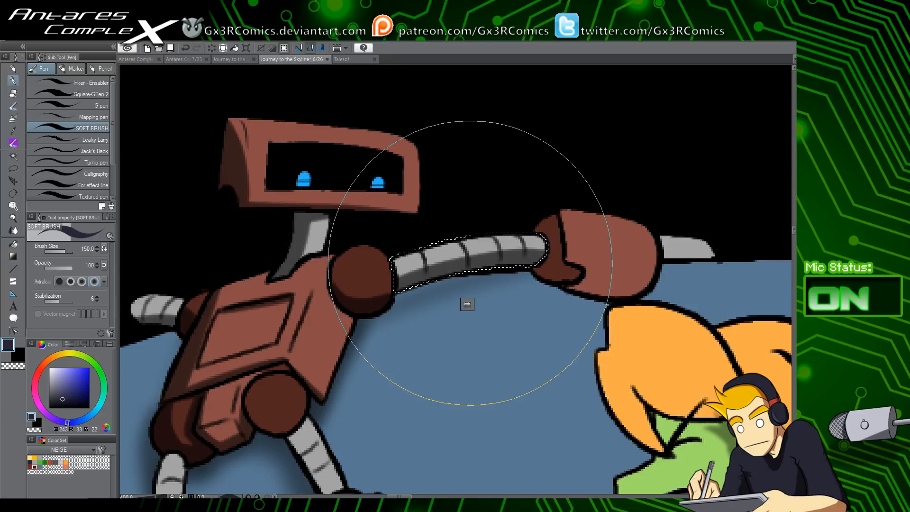
key(c)
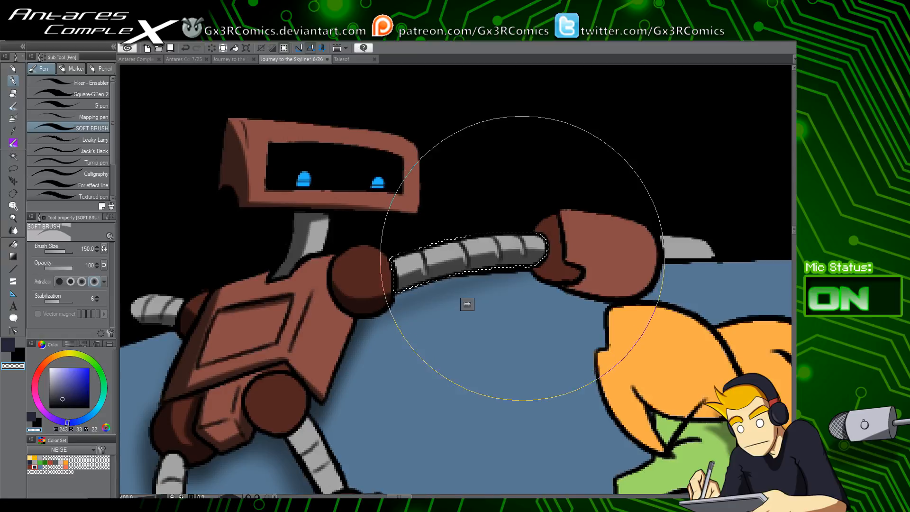
Select the dark wrist cuff and the red forearm block of the extended arm in turn, shading the lower part of each
key(w)
click(559, 275)
key(p)
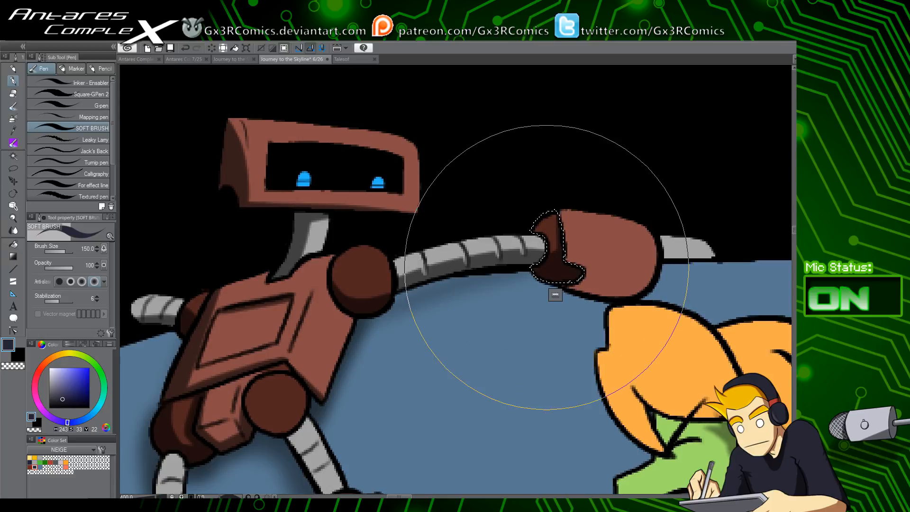
drag(568, 264, 482, 254)
key(w)
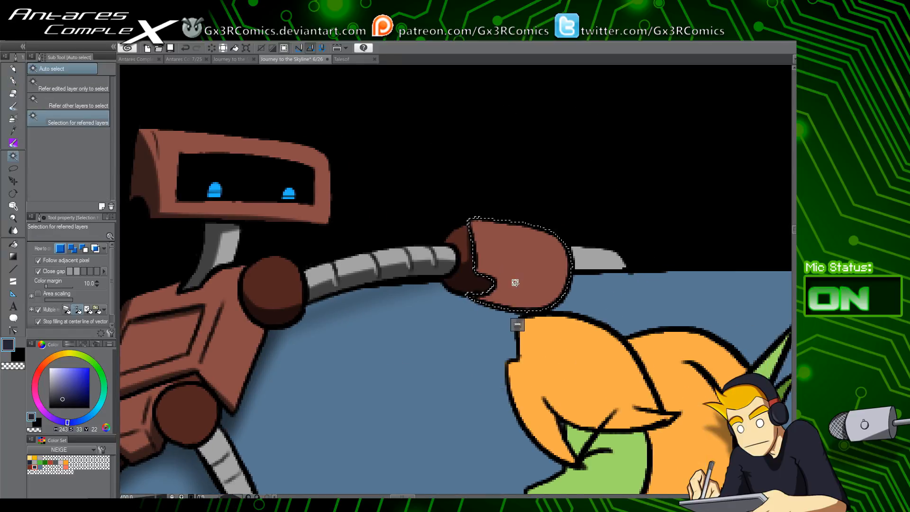
key(p)
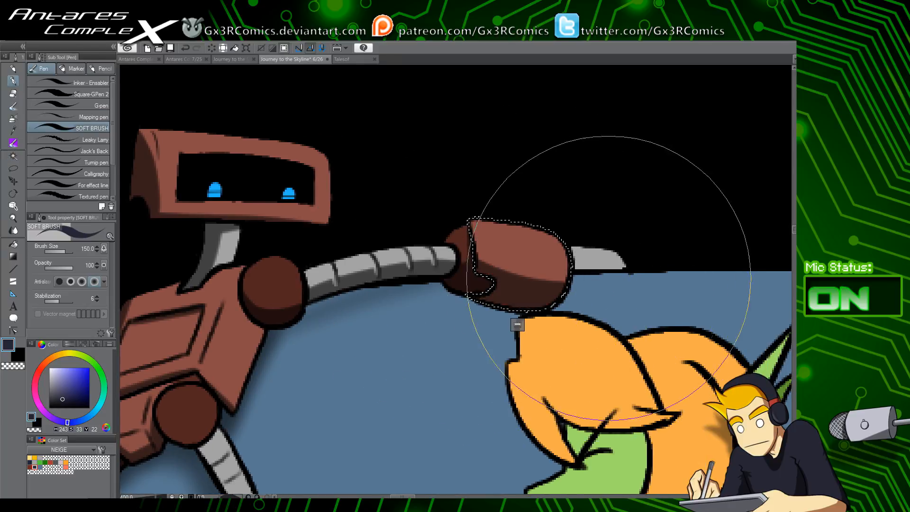
Shade the underside of the grey tip beyond the robot's red forearm, then erase a small spot from the forearm's shadow
key(w)
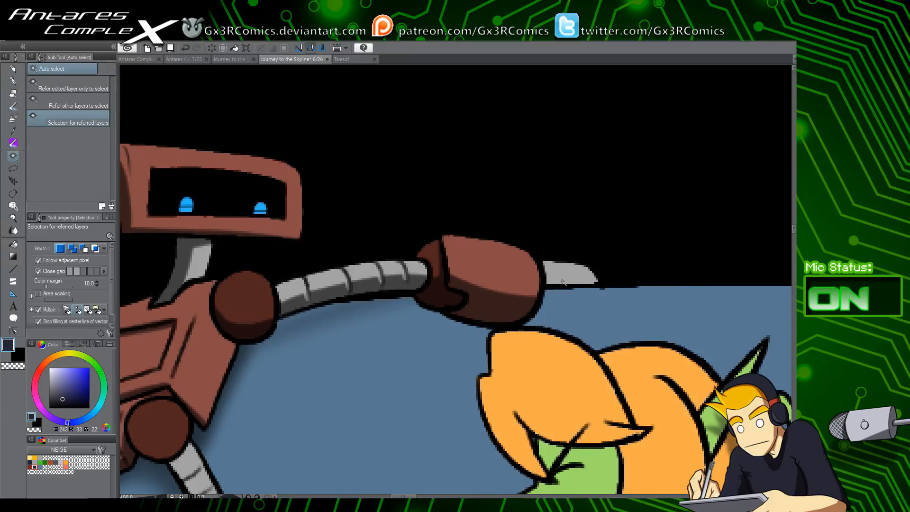
key(p)
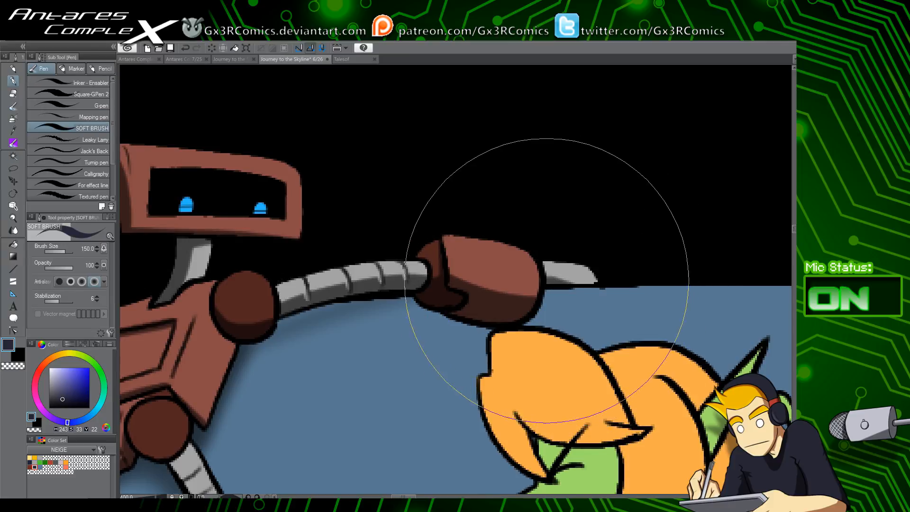
click(546, 281)
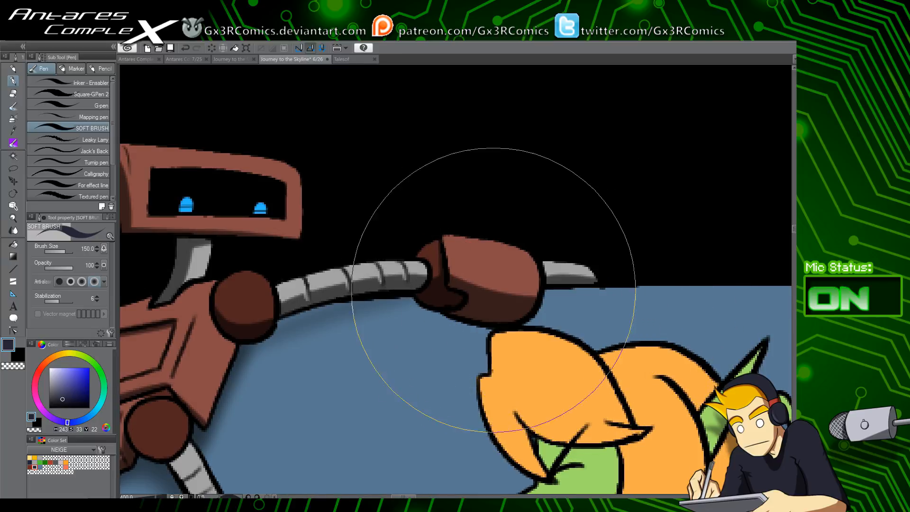
key(c)
click(503, 297)
Select the robot's round front hip joint and shade its rear and lower side, trimming the shadow with transparent colour
drag(538, 375, 488, 257)
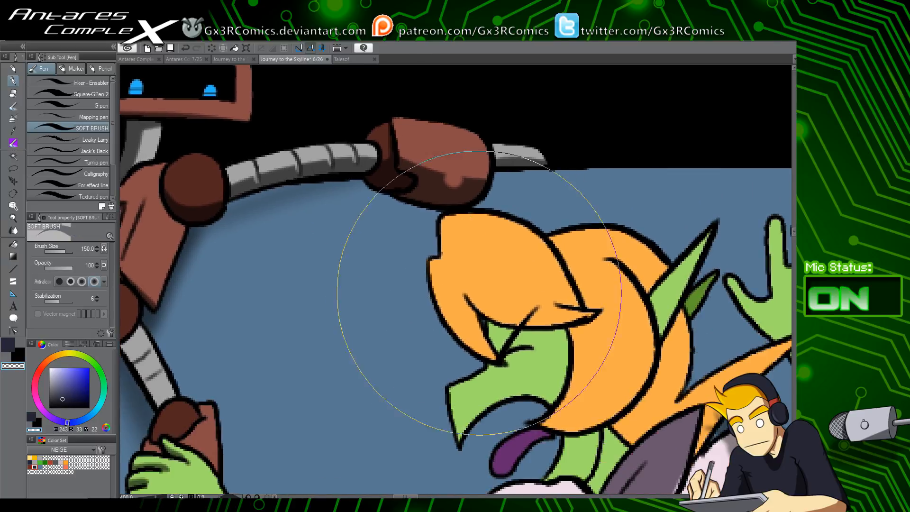
key(w)
drag(415, 407, 510, 217)
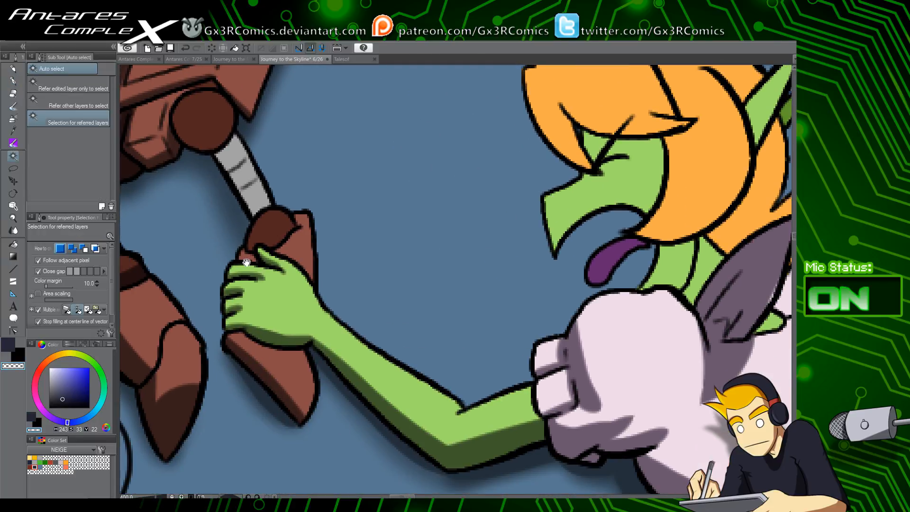
drag(246, 263, 373, 356)
key(p)
key(c)
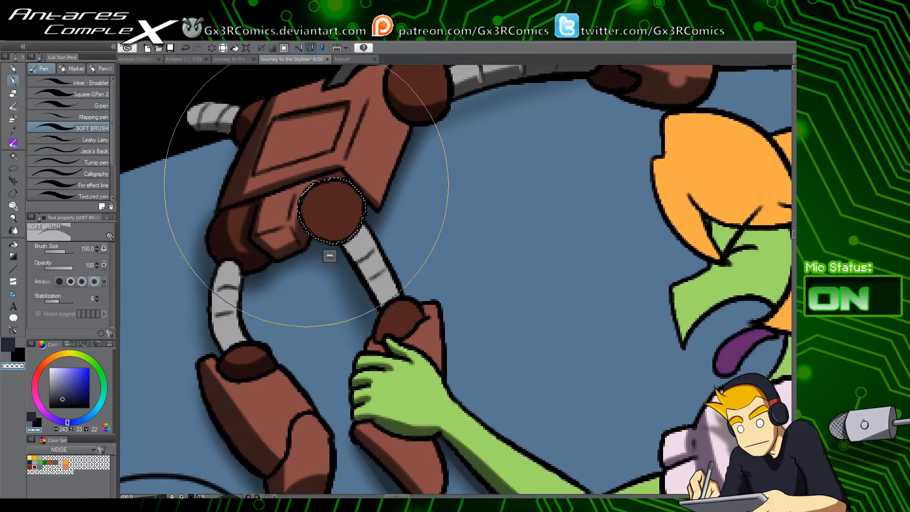
mouse_move(299, 199)
mouse_down()
mouse_move(357, 225)
mouse_move(352, 236)
mouse_move(375, 178)
mouse_move(334, 232)
mouse_up()
key(c)
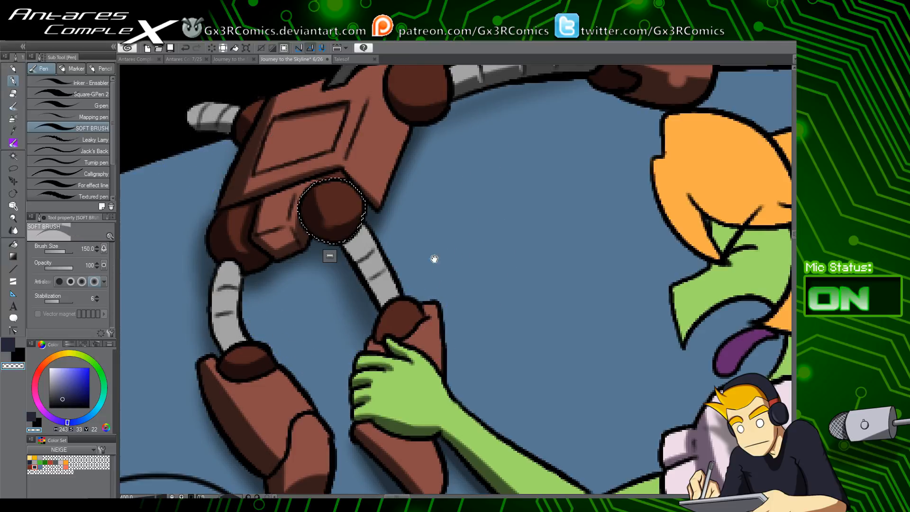
Select the grey segmented upper part of each robot leg in turn and shade it
drag(453, 301, 409, 273)
scroll(366, 288, down, 5)
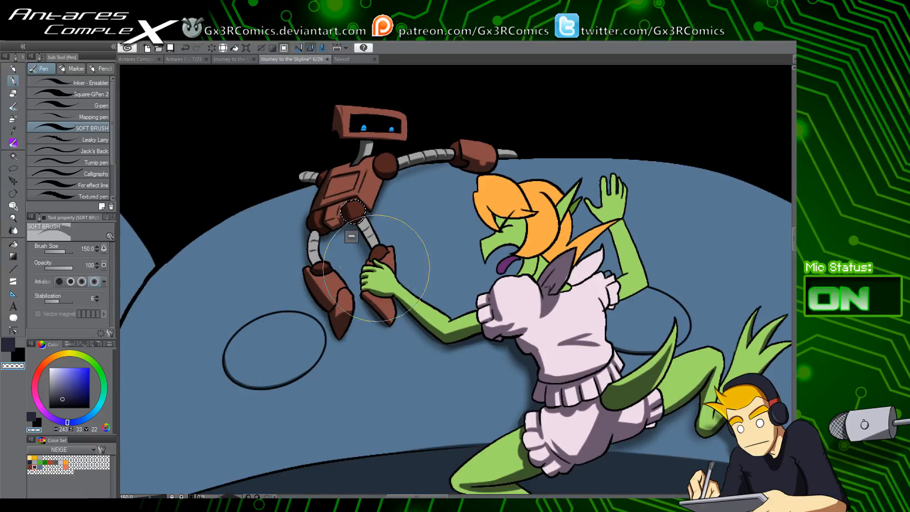
key(w)
click(372, 234)
key(p)
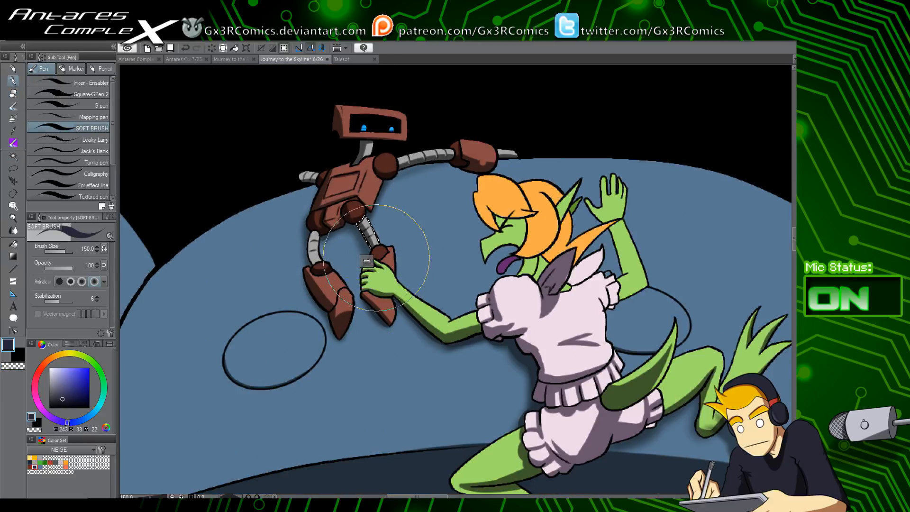
key(w)
click(314, 242)
key(p)
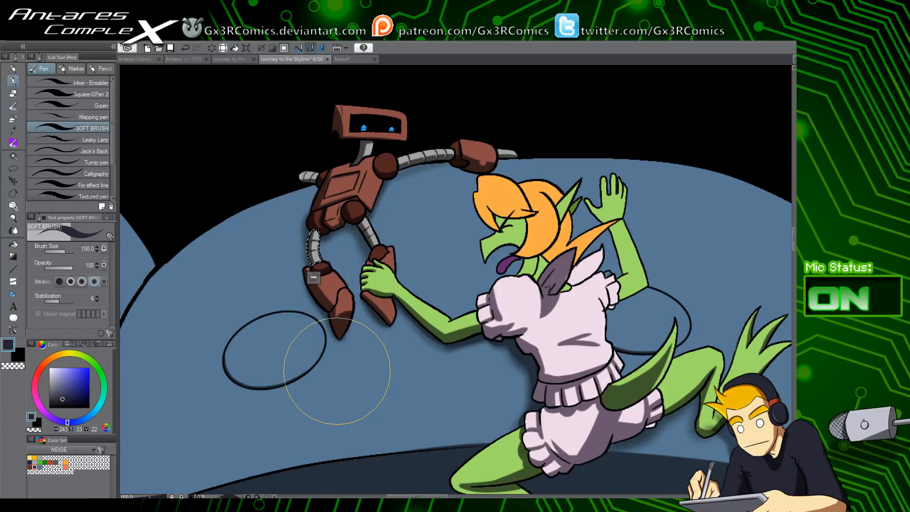
Select the lower red part of the robot's grabbed foot and shade it beneath the green hand
scroll(365, 300, up, 1)
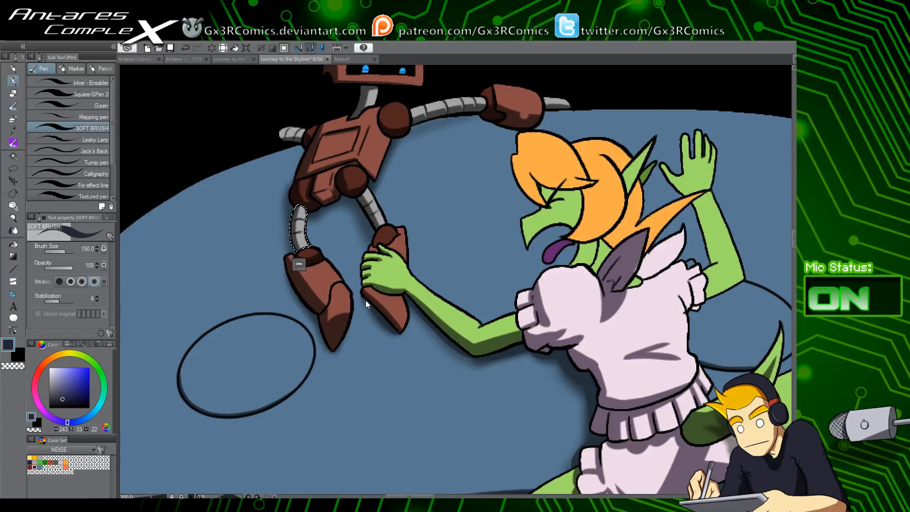
drag(411, 316, 354, 330)
key(w)
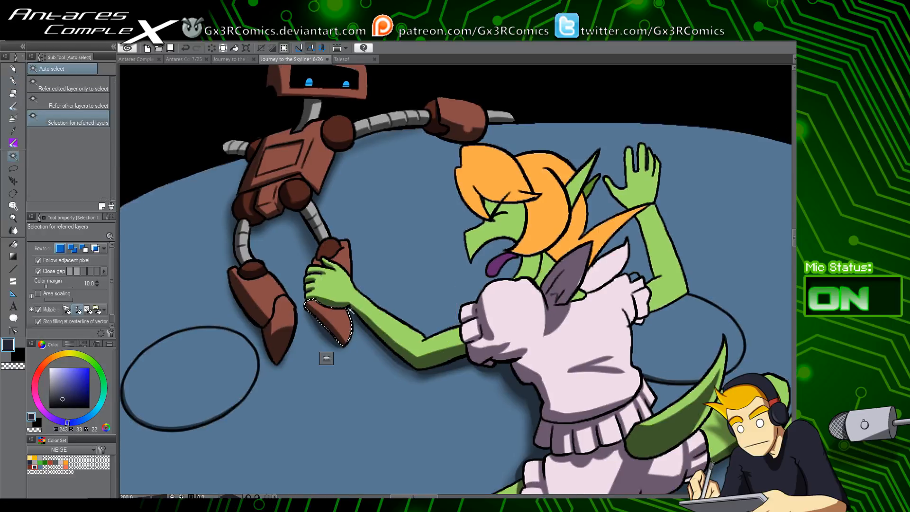
key(p)
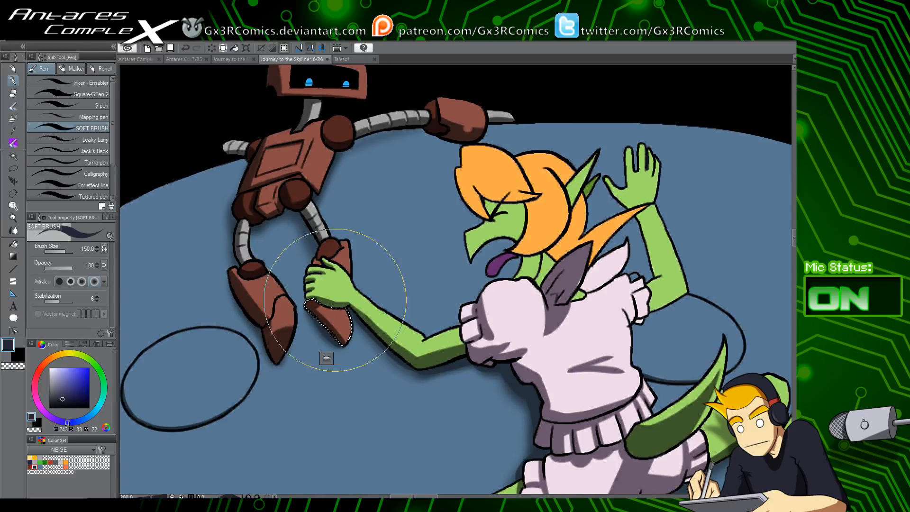
Select the green character's outstretched arm and add shading near the sleeve
drag(454, 340, 349, 311)
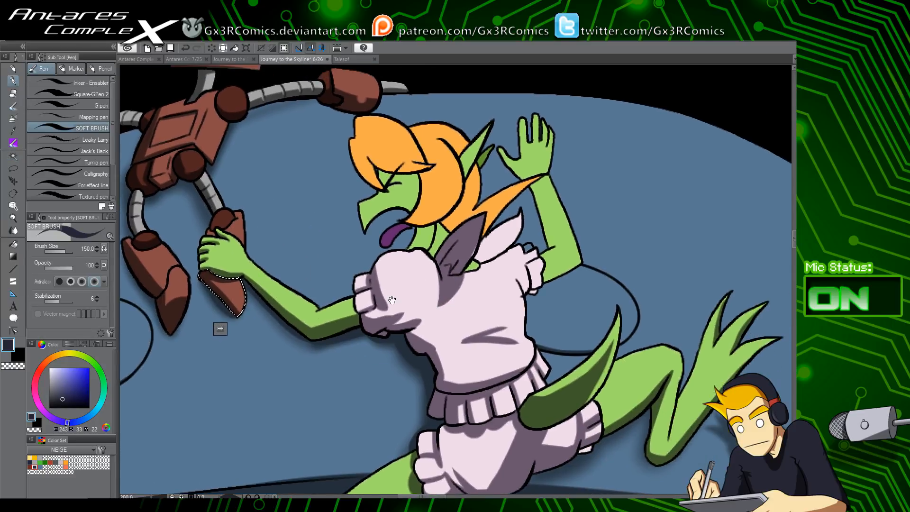
key(w)
click(349, 311)
key(p)
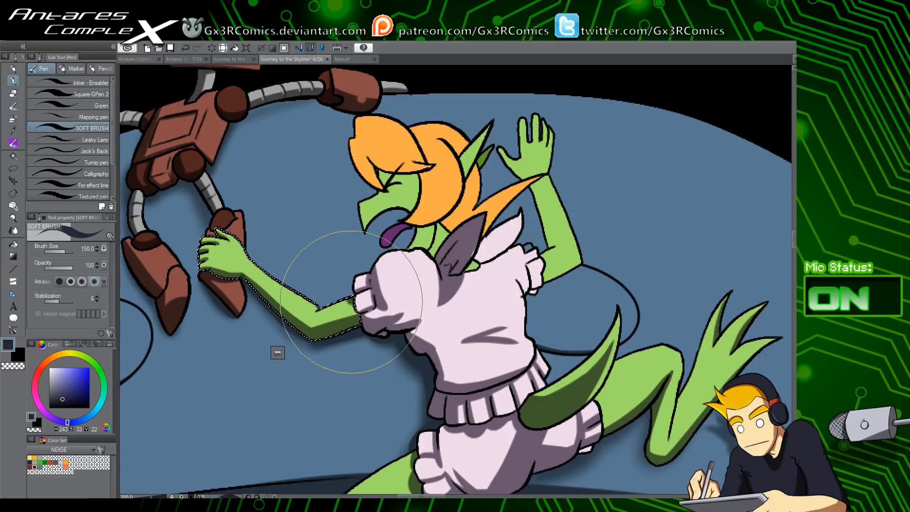
Select the small green patch of skin at the base of the dark wing and shade it
drag(286, 334, 192, 413)
key(w)
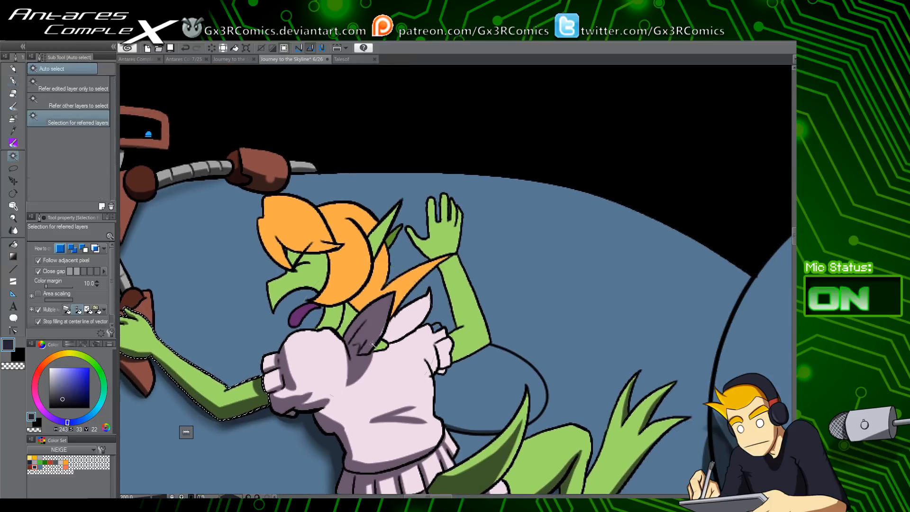
click(385, 346)
key(p)
drag(382, 346, 373, 338)
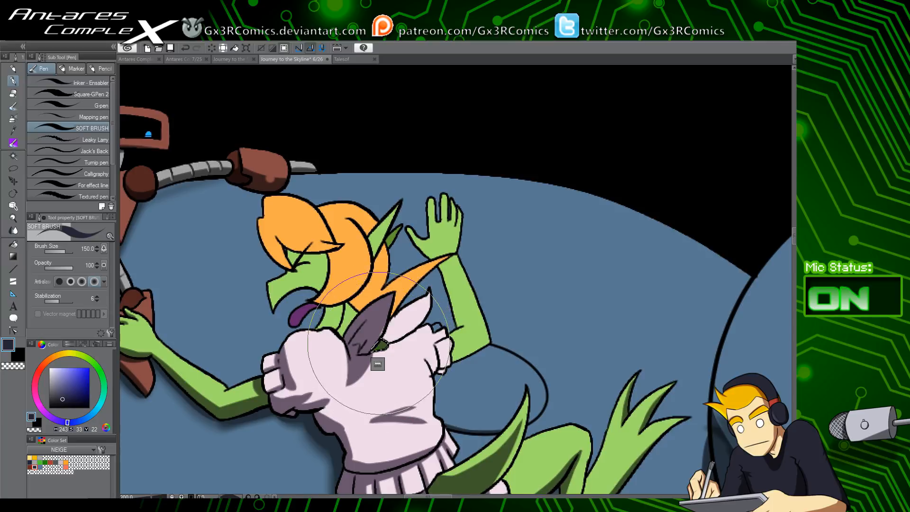
Select the pale wing on the character's back and the shirt below it in turn, adding soft shading around the wing's base
key(w)
key(p)
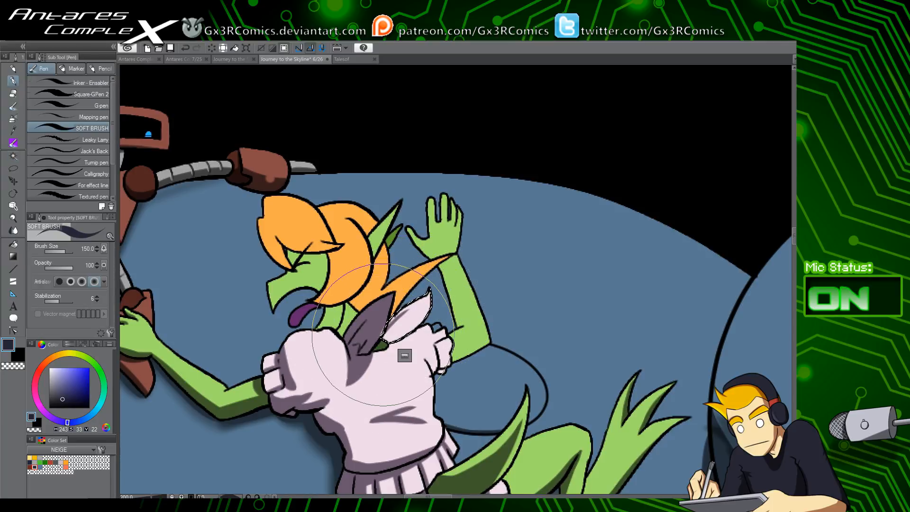
key(w)
click(404, 356)
key(p)
key(w)
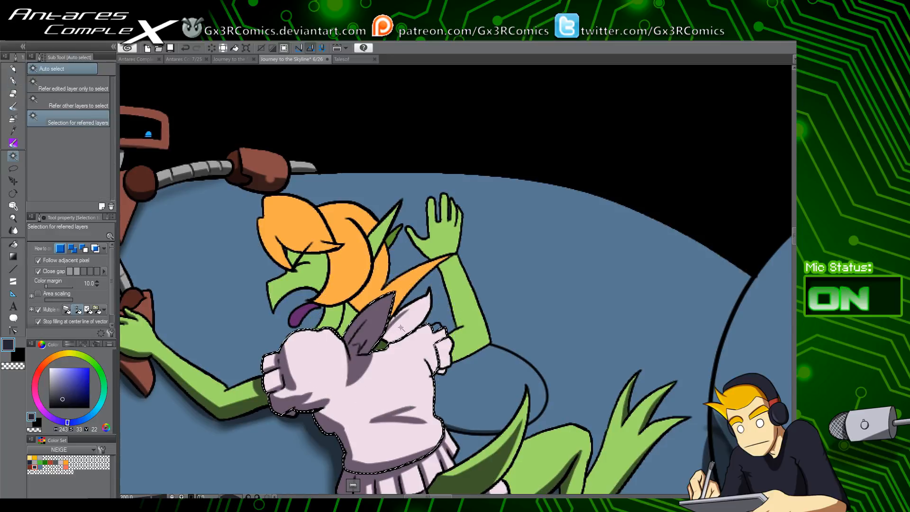
key(p)
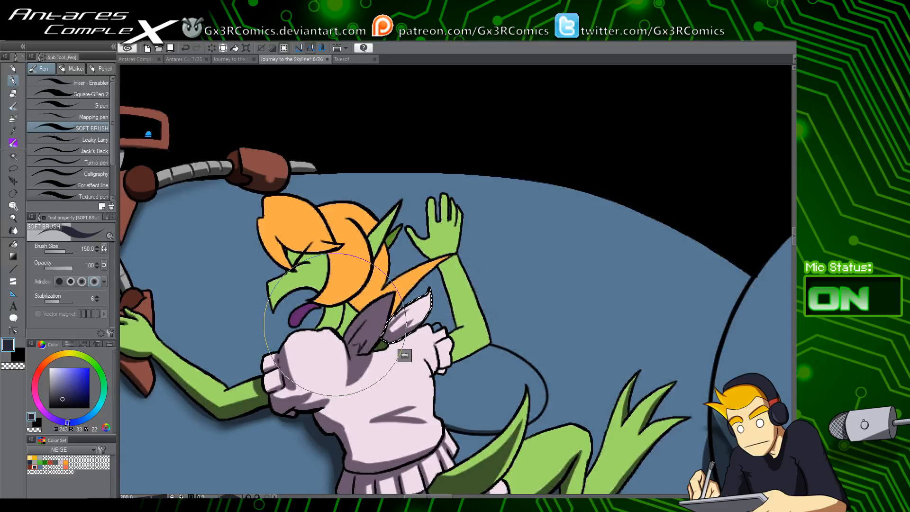
Select the rear part of the character's green neck beside the dark wing and shade it
key(w)
key(p)
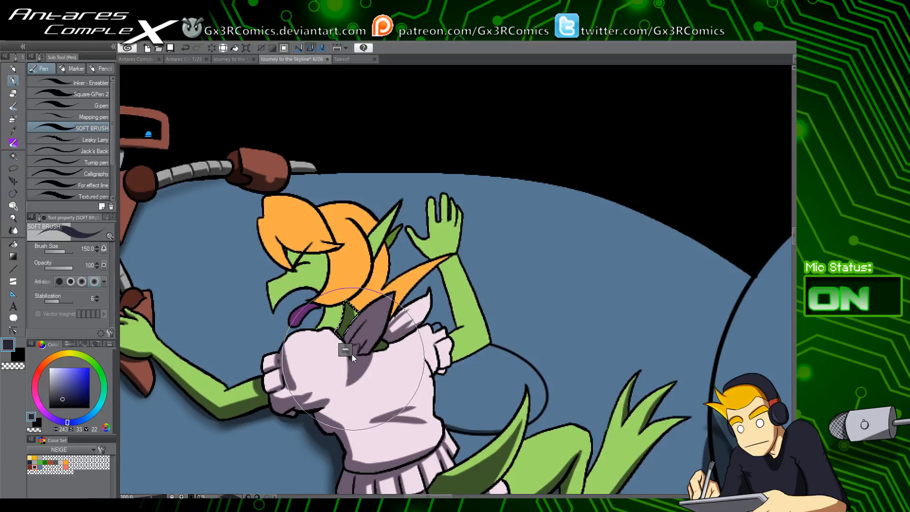
Select the front part of the green neck and the face in turn, shading both with the soft brush
key(w)
key(p)
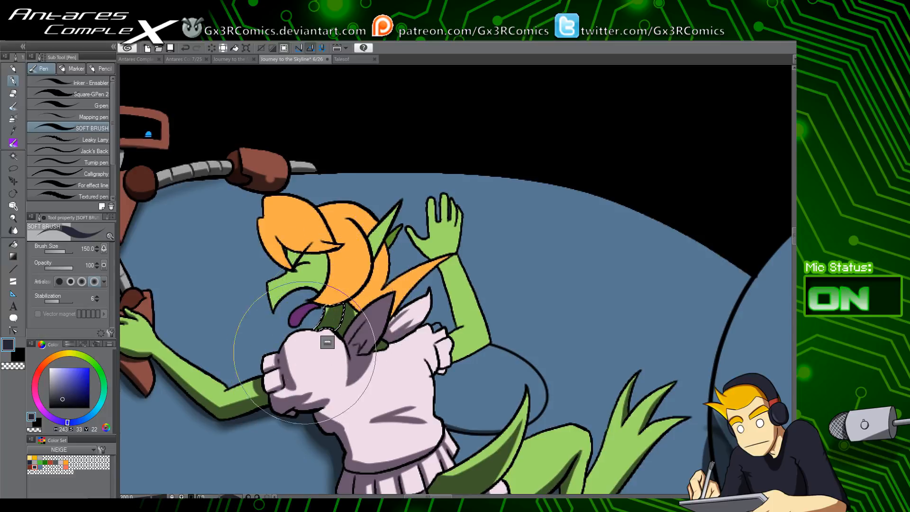
key(w)
click(319, 290)
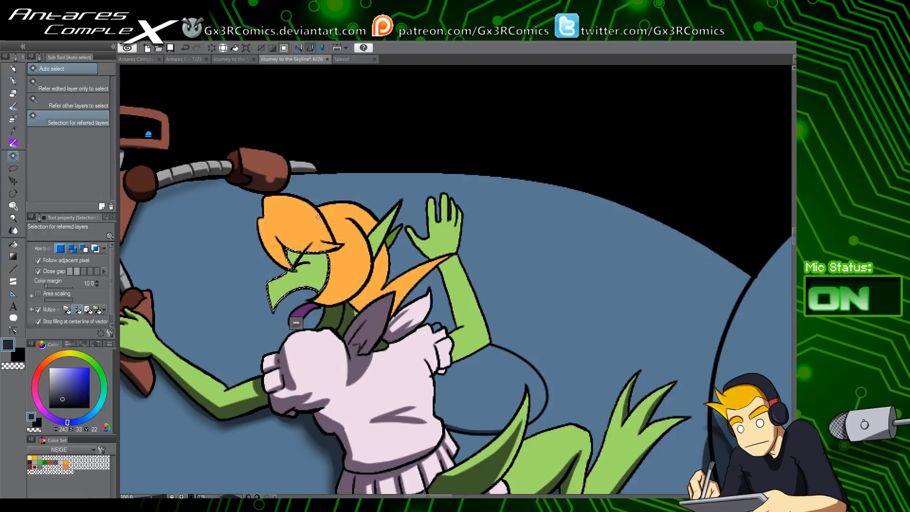
key(p)
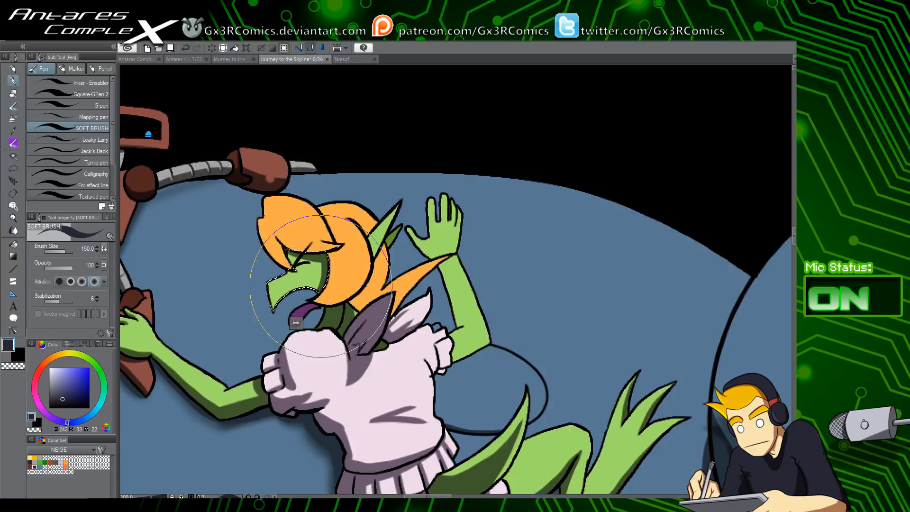
drag(271, 312, 293, 291)
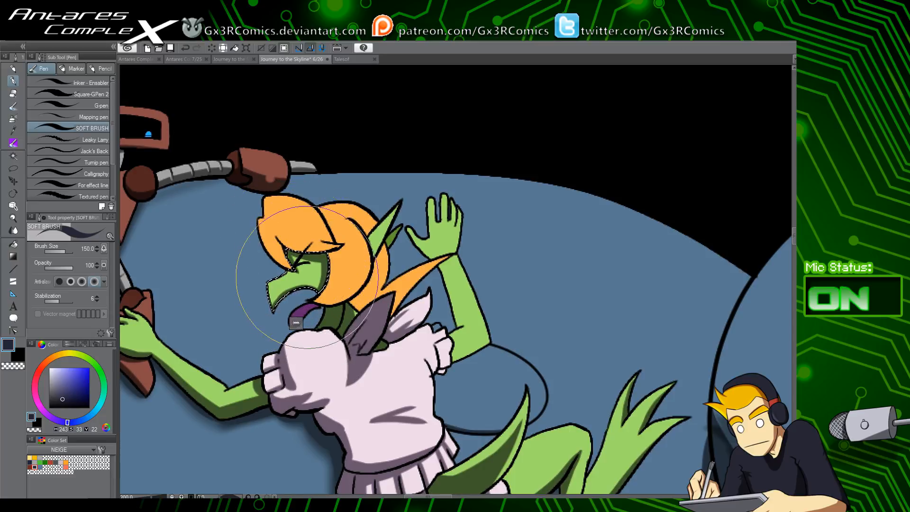
Select the orange hair beside the face and shade its inner edge, undoing a stroke and trimming the shadow with transparent colour
key(w)
click(380, 248)
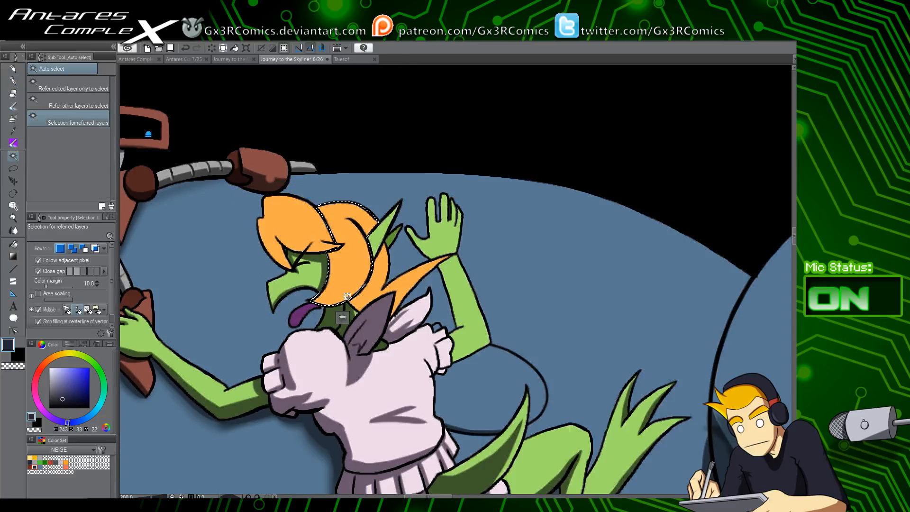
key(p)
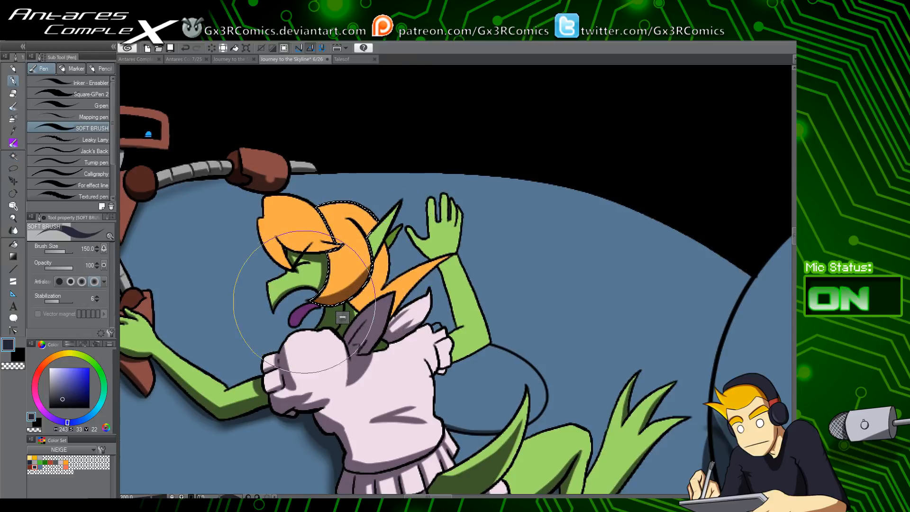
key(ctrl+z)
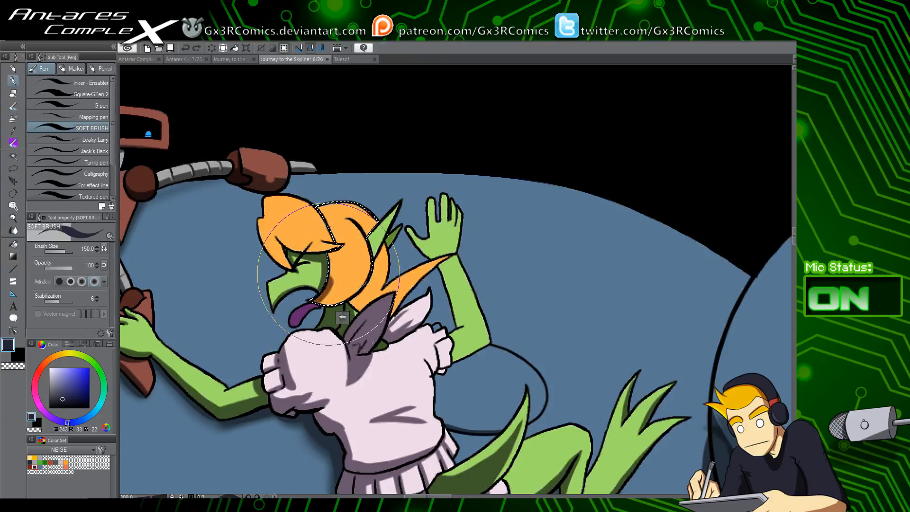
key(c)
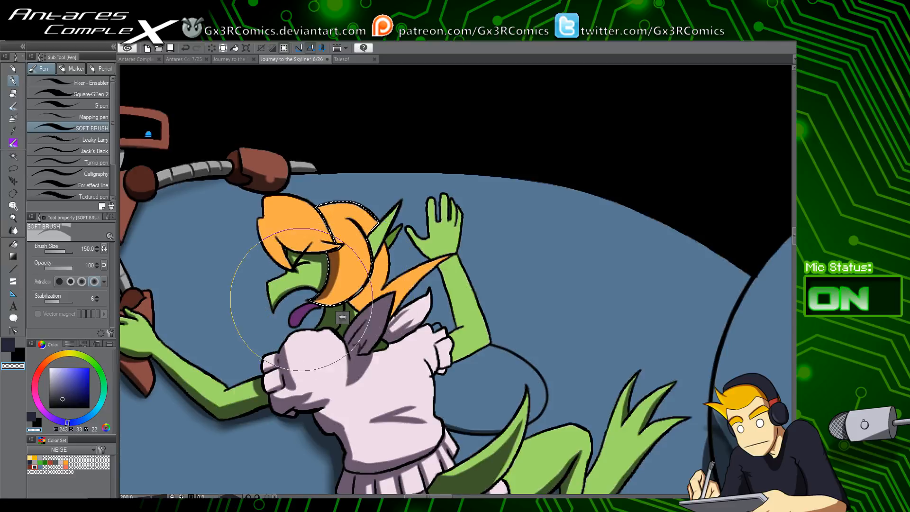
Select the orange fringe, shade its lower edge and strands, refine the shadow with transparent colour, and clear the selection
key(w)
key(p)
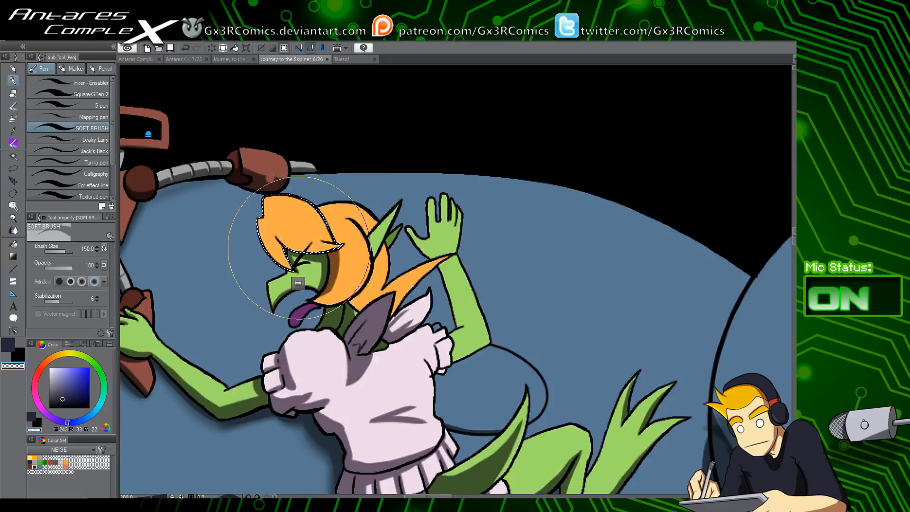
key(c)
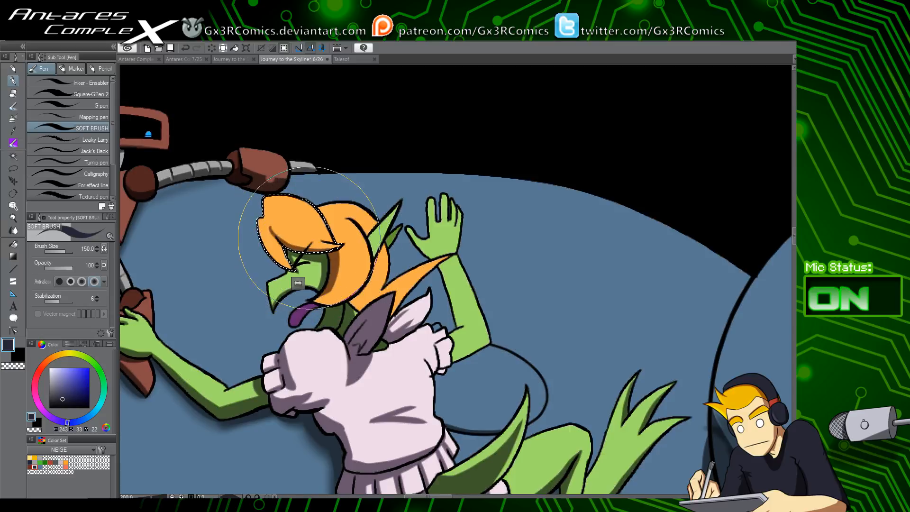
key(c)
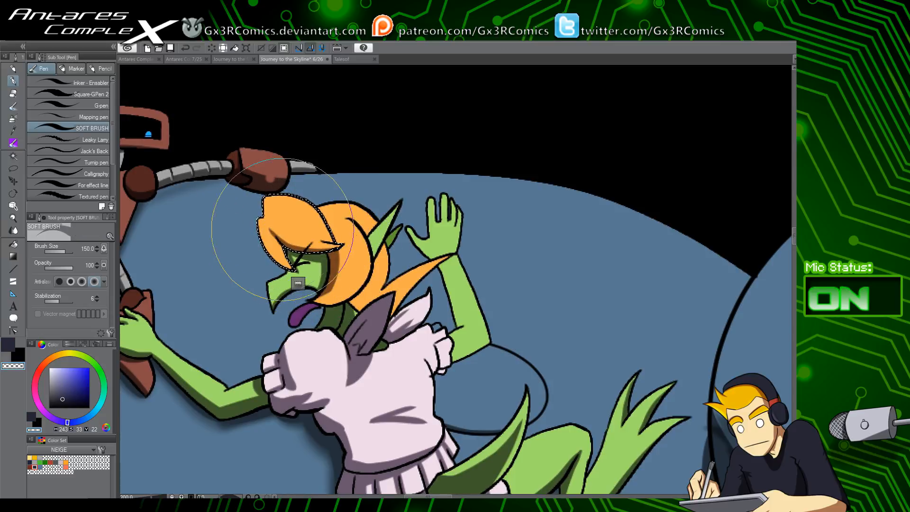
key(c)
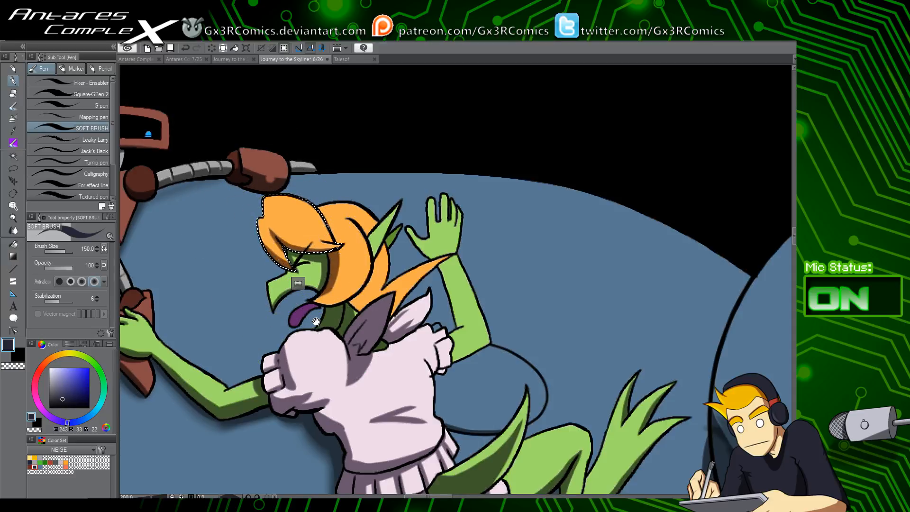
scroll(316, 311, up, 2)
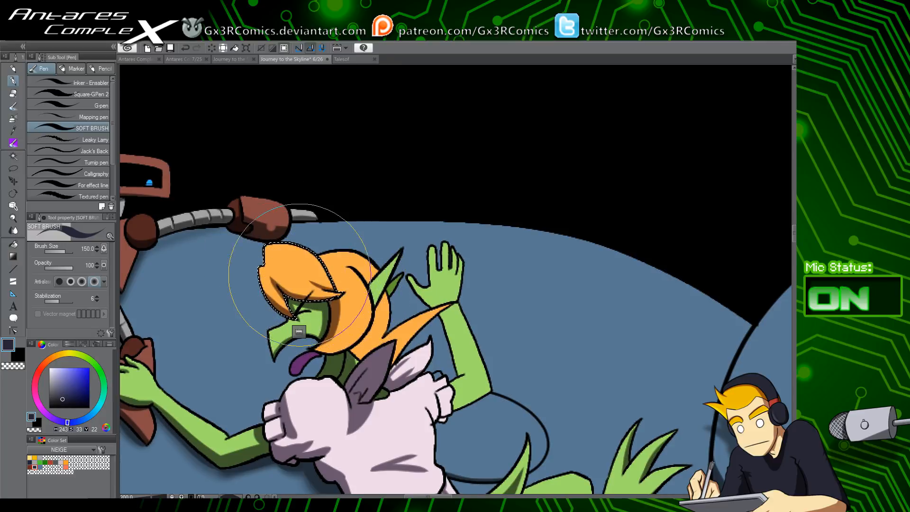
drag(357, 314, 376, 322)
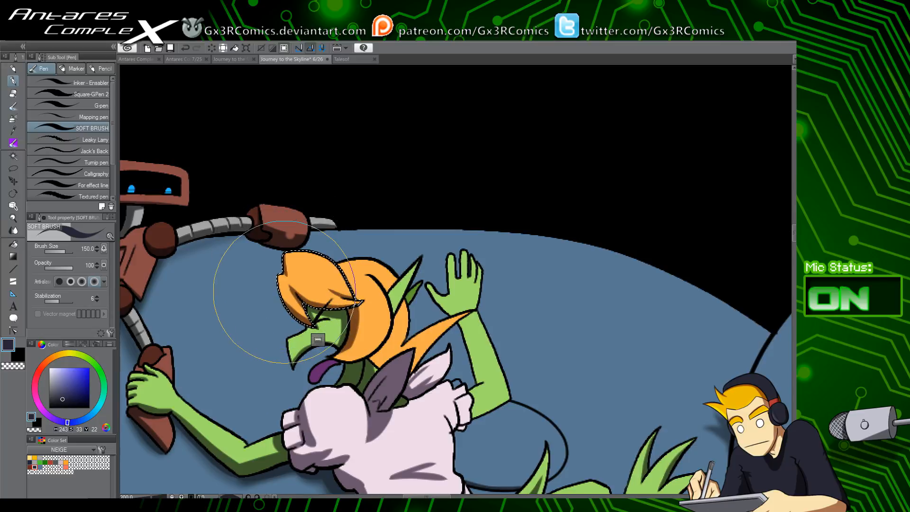
key(ctrl+d)
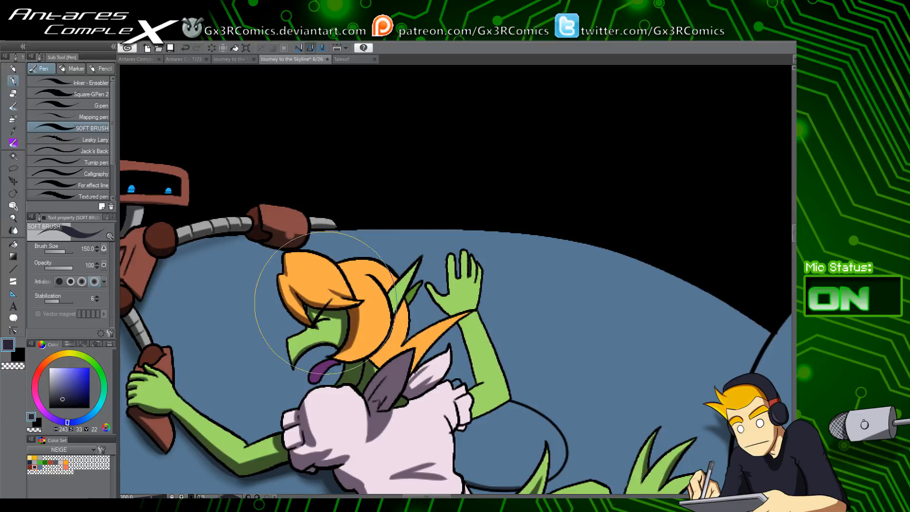
Select the purple tongue and add soft shading to it
mouse_move(327, 372)
mouse_down()
mouse_move(358, 350)
mouse_move(348, 284)
mouse_up()
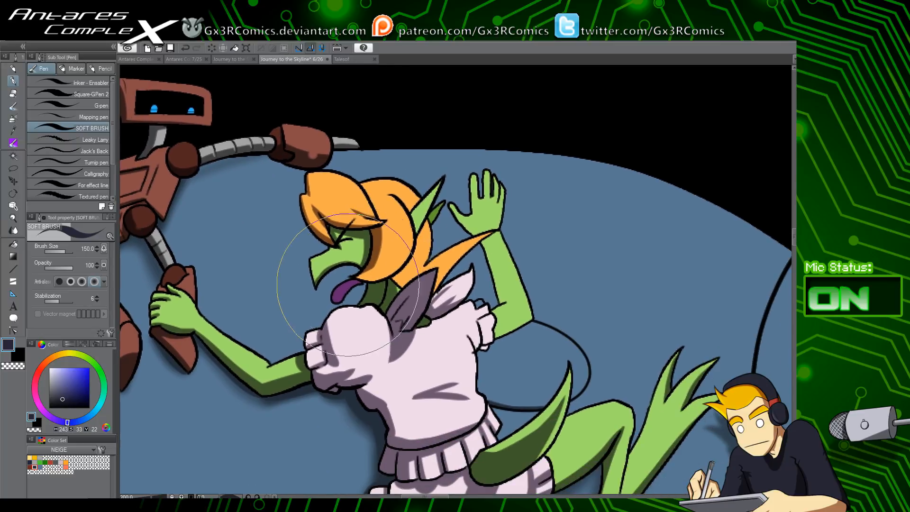
key(w)
click(351, 295)
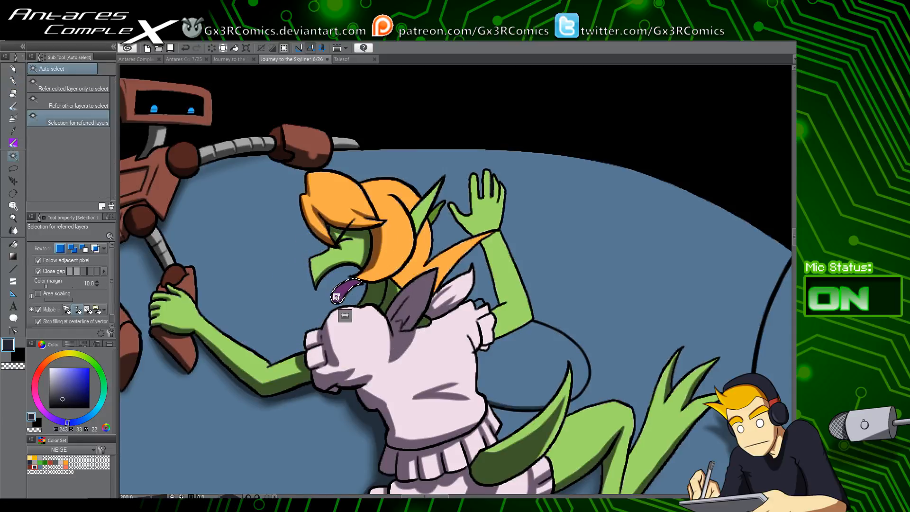
key(p)
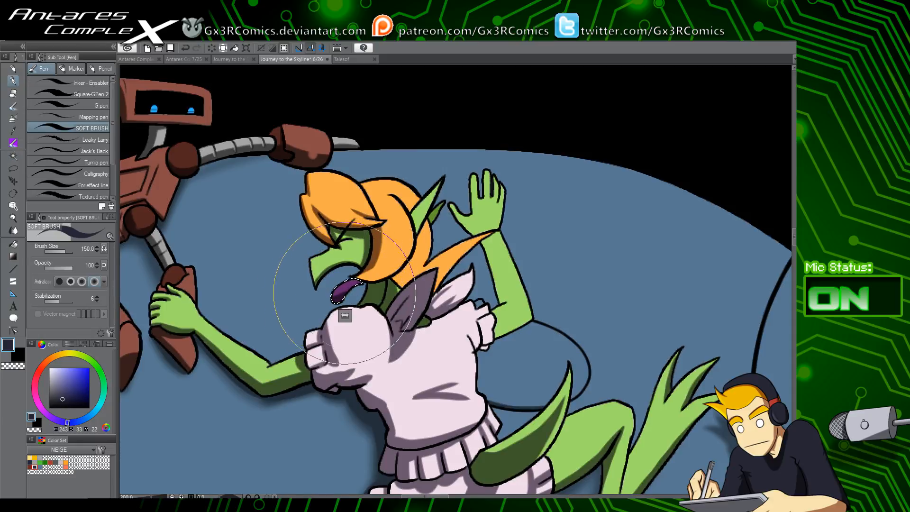
Select the ponytail behind the ear and the hair beside the face in turn, adding soft shading to the hair's underside
drag(440, 288, 395, 265)
key(w)
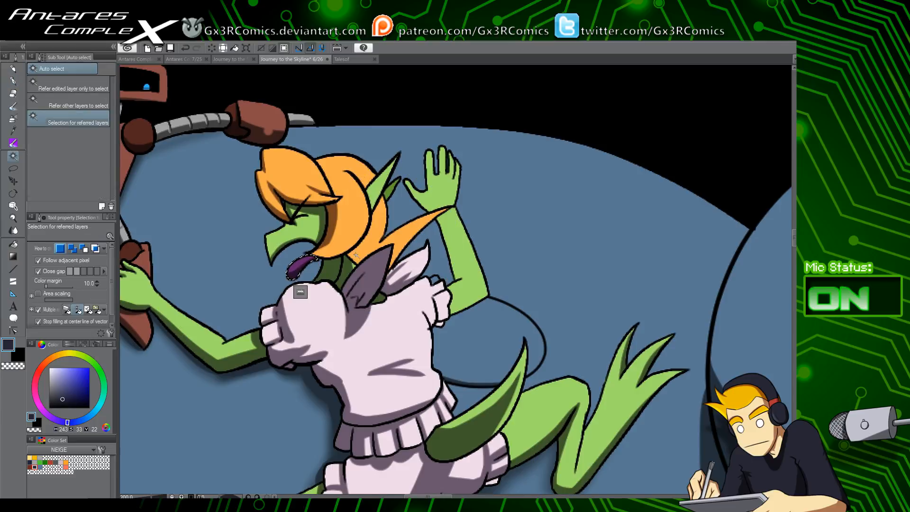
key(p)
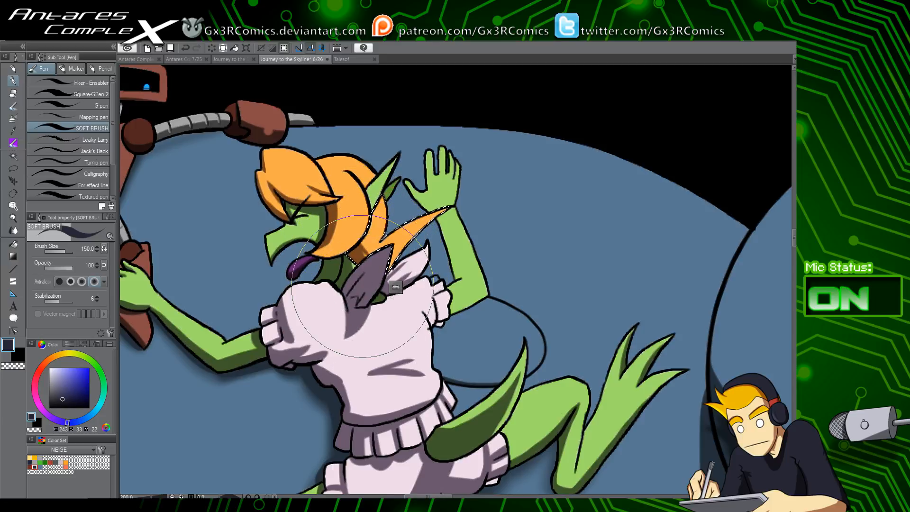
key(w)
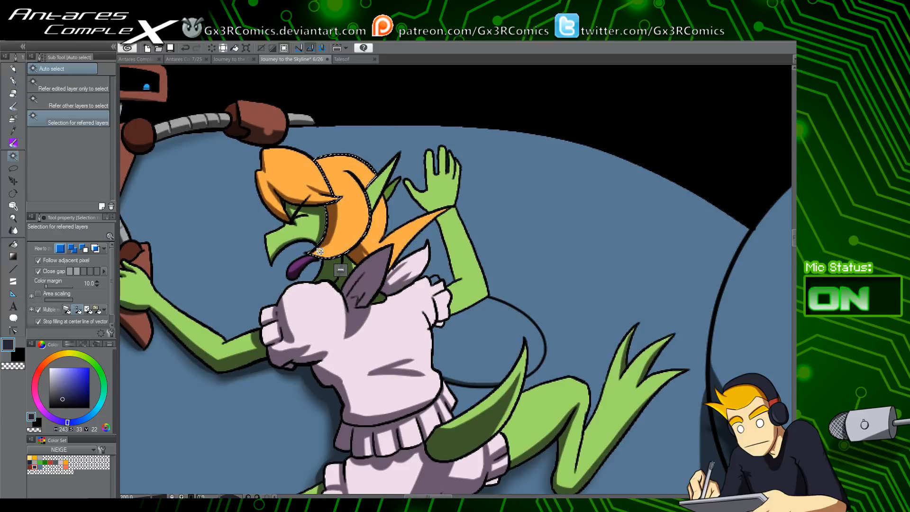
key(p)
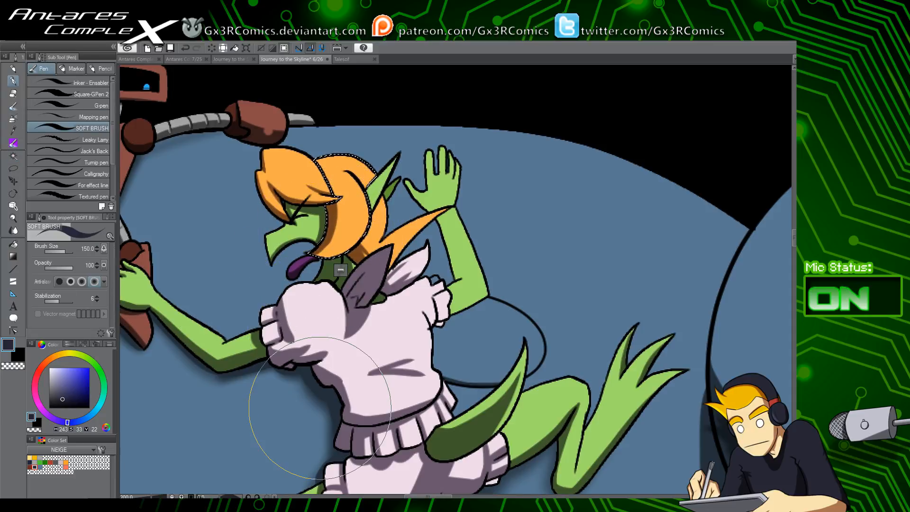
Select the near and far pointed green ears in turn and add soft shading to each
key(w)
click(378, 201)
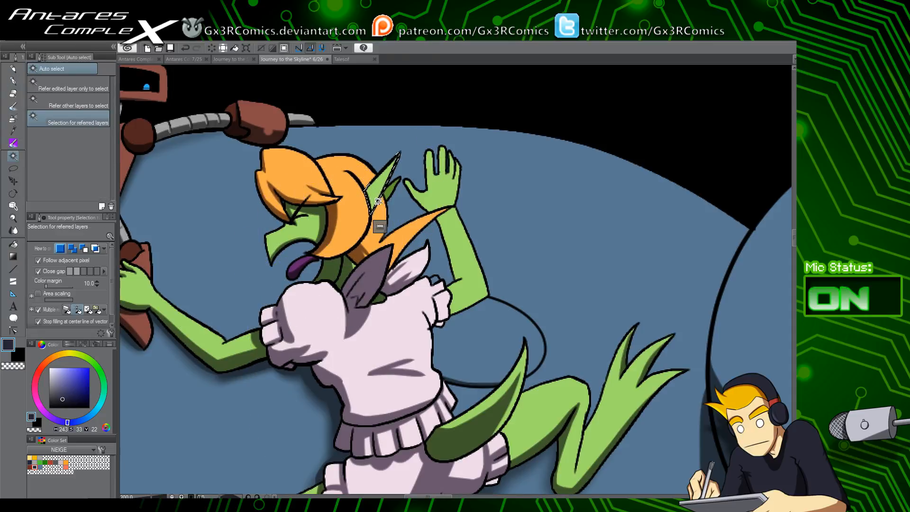
key(p)
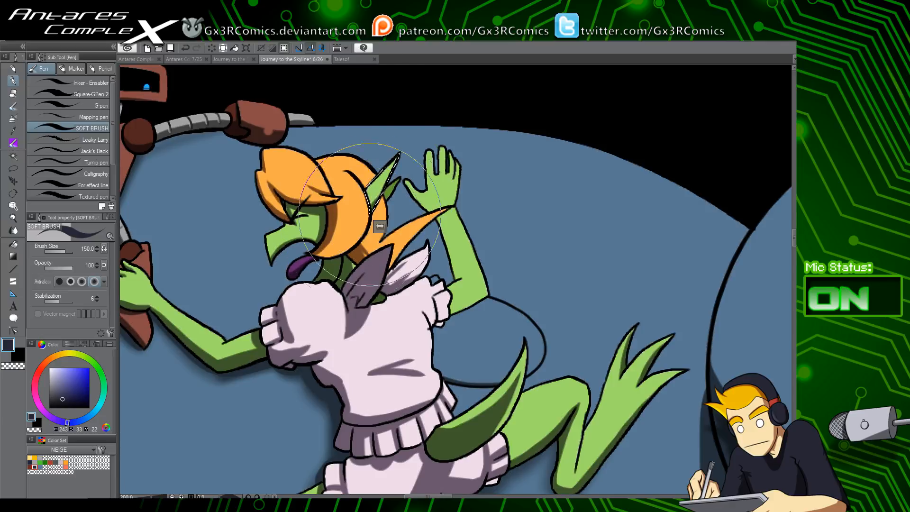
key(w)
click(390, 192)
key(p)
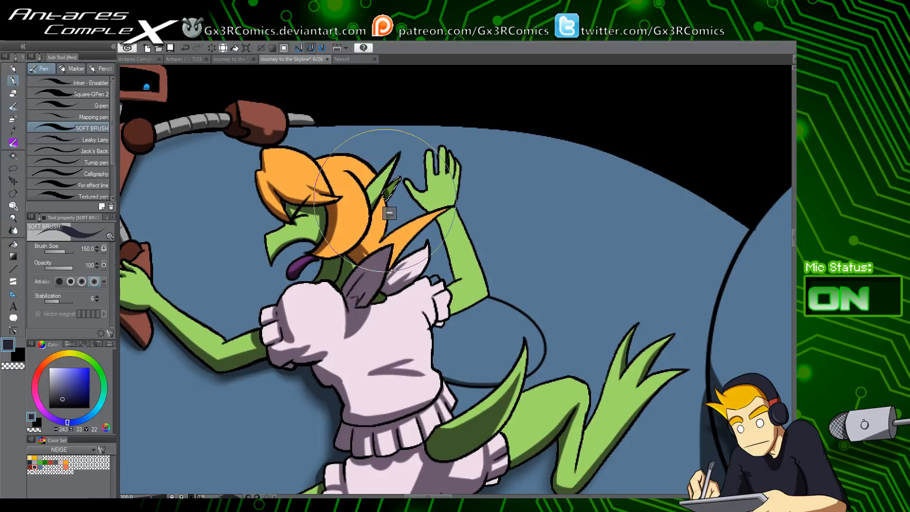
Select the pale shirt, shade it along the waist above the ruffle, and clear the selection
drag(398, 367, 378, 347)
key(w)
click(377, 281)
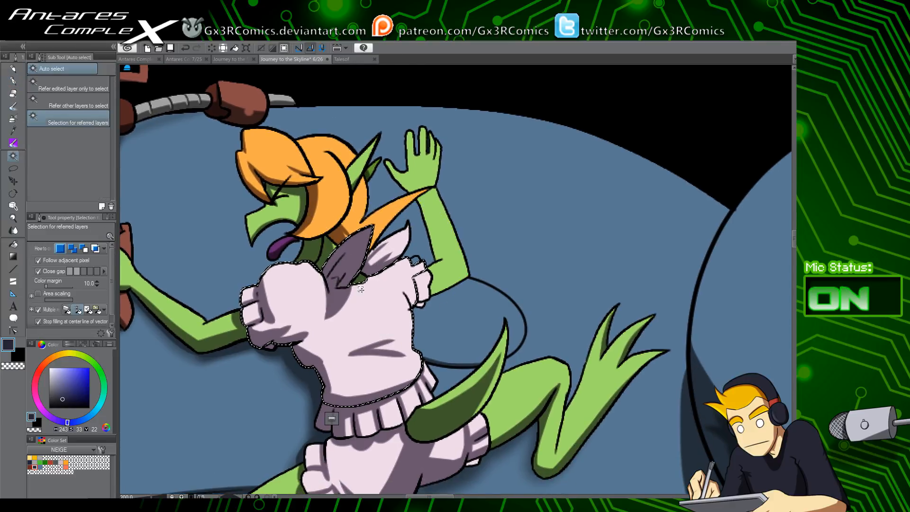
key(p)
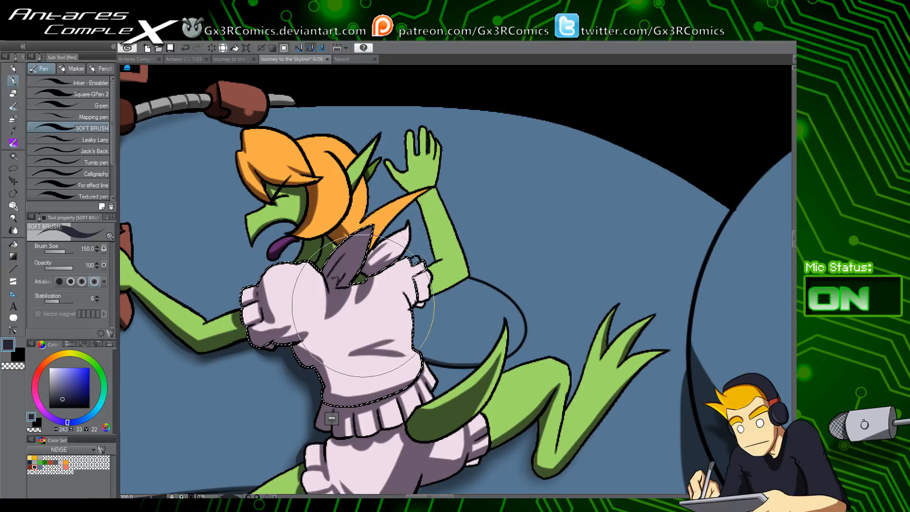
drag(365, 330, 421, 263)
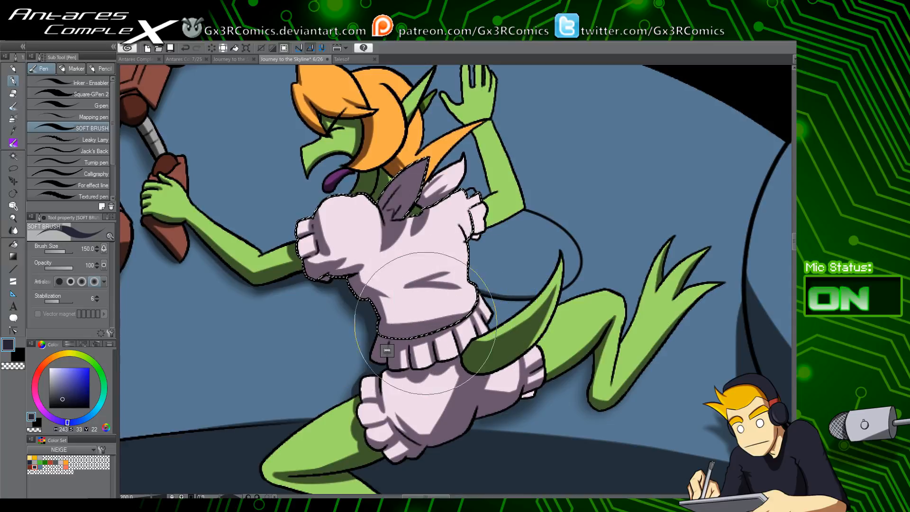
key(ctrl+d)
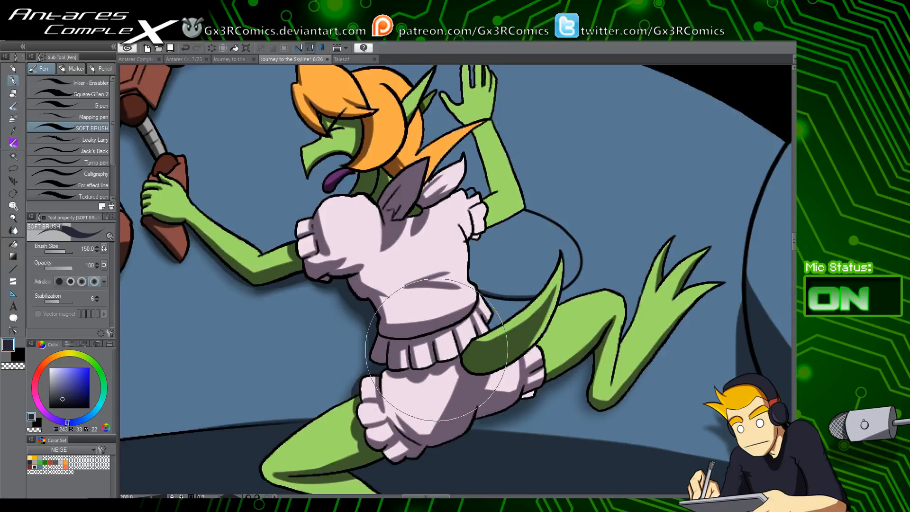
Reselect the shirt and shade the fold beside the raised arm's sleeve, undoing the last stroke
scroll(435, 342, up, 1)
drag(536, 166, 424, 323)
key(w)
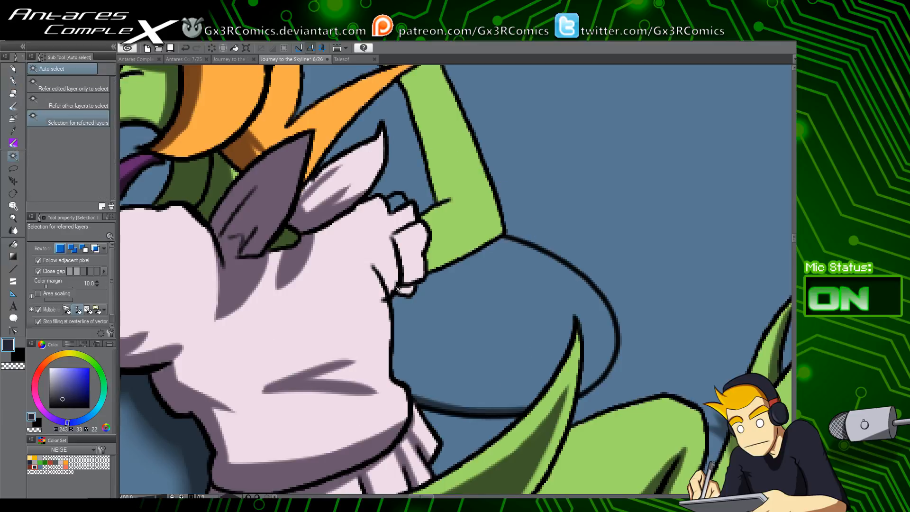
key(p)
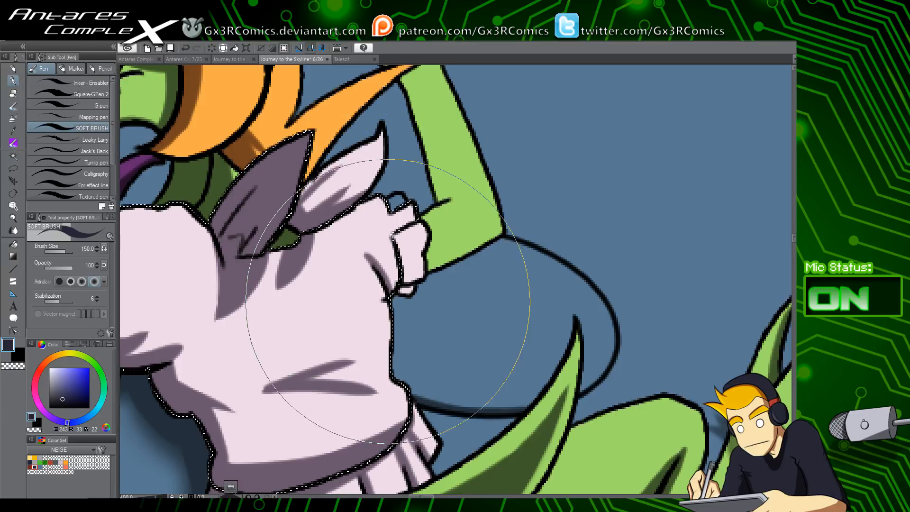
drag(381, 270, 399, 261)
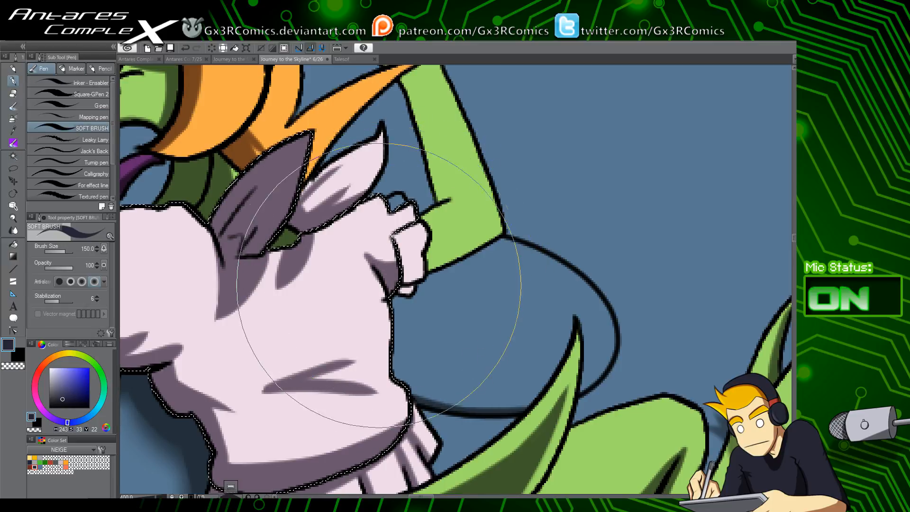
key(ctrl+z)
Sample the shirt's pale pink and fill the unpainted ruffle at the top of the raised arm's sleeve
key(e)
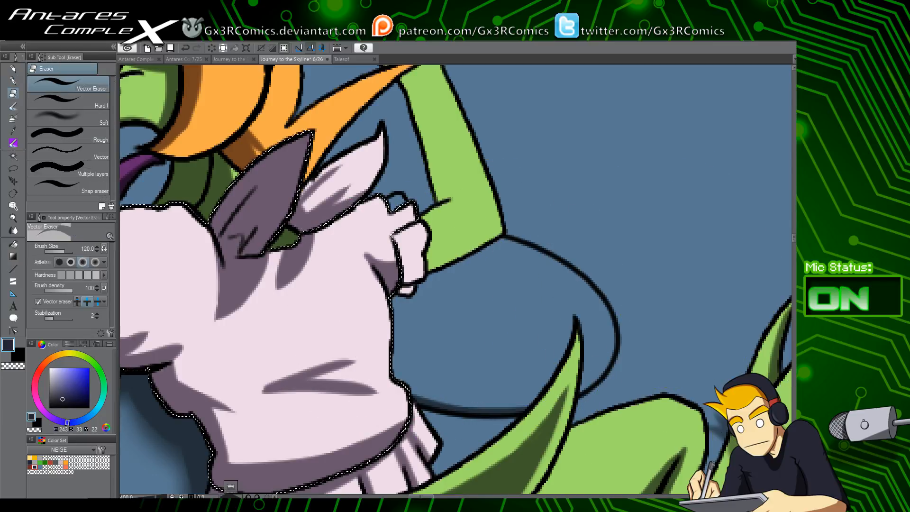
key(alt+[)
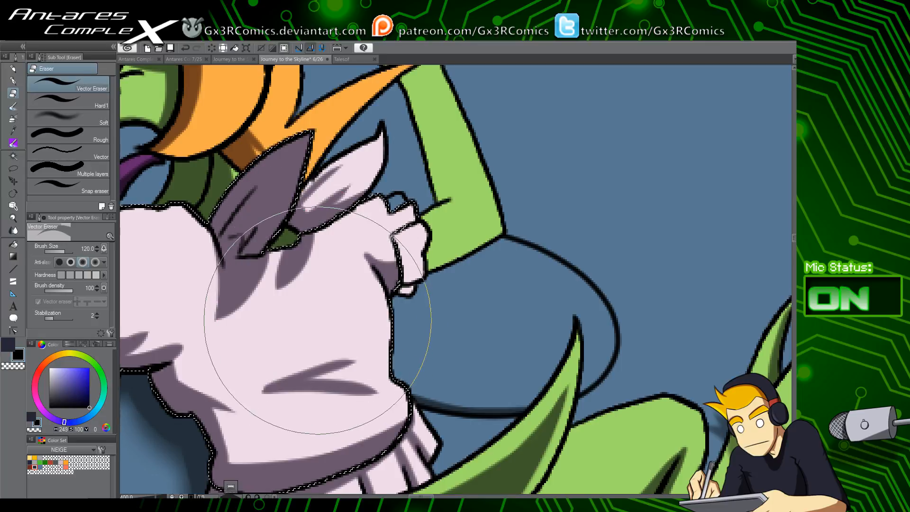
alt+click(331, 305)
key(w)
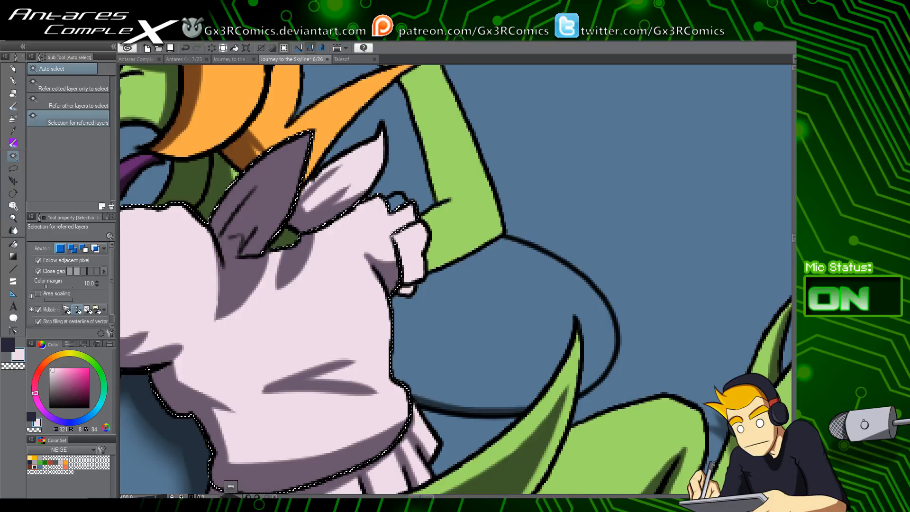
click(397, 200)
key(g)
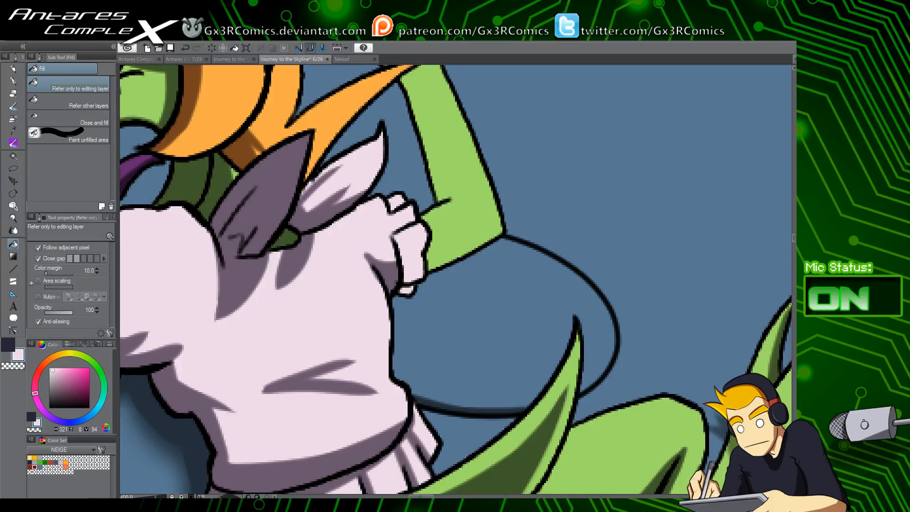
Select the ruffle sections of the raised arm's sleeve in turn, shade their folds with the dark soft brush, and clear the selection
key(w)
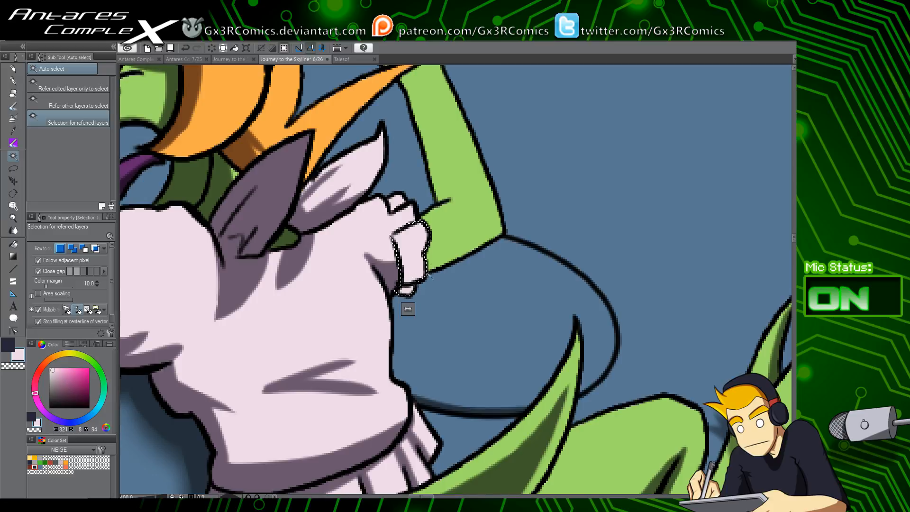
key(p)
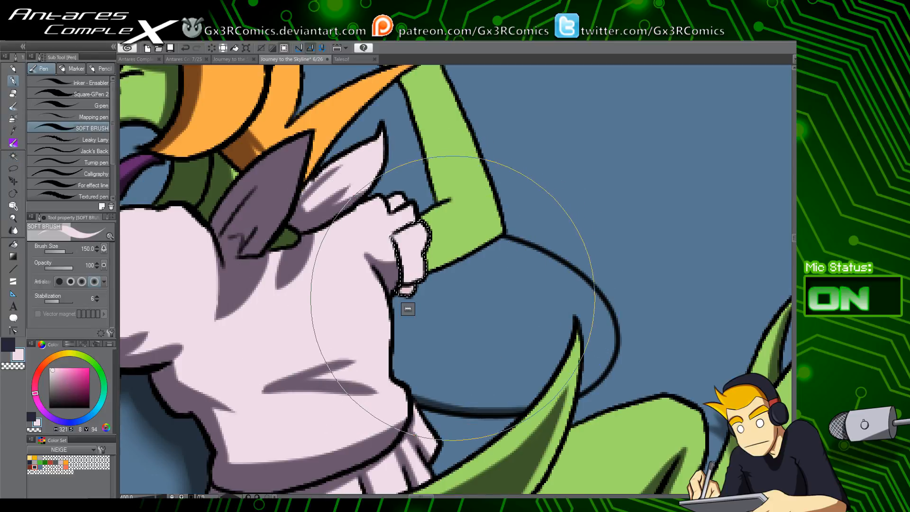
key(x)
mouse_move(401, 281)
mouse_down()
mouse_move(456, 292)
mouse_move(406, 287)
mouse_move(435, 278)
mouse_move(441, 263)
mouse_move(405, 277)
mouse_move(421, 254)
mouse_up()
key(w)
click(404, 232)
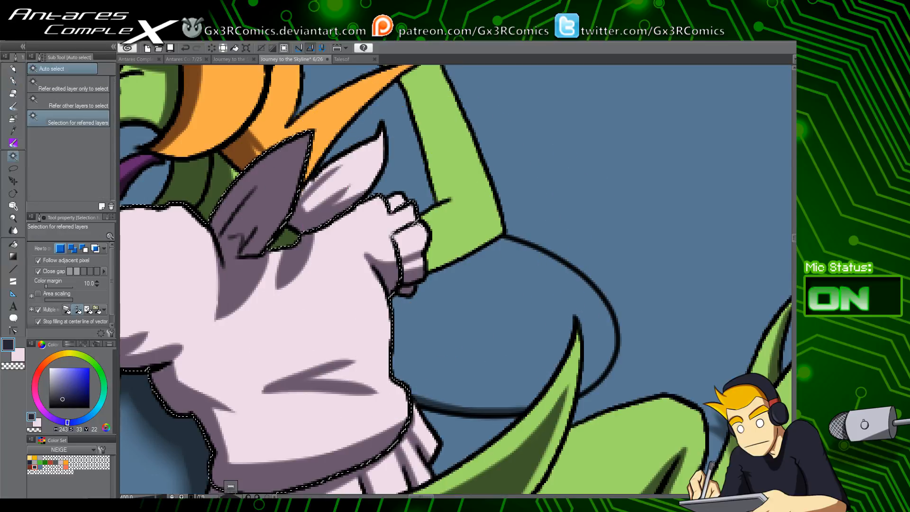
key(p)
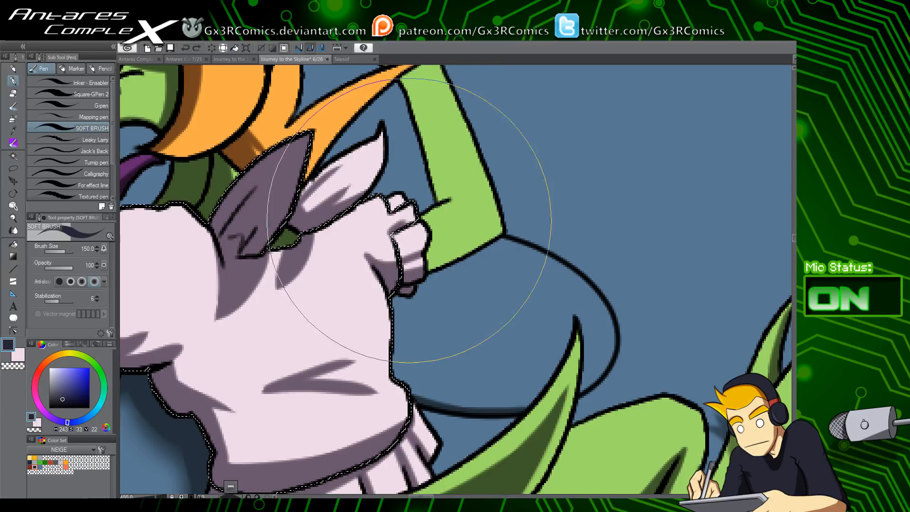
key(w)
click(398, 203)
key(p)
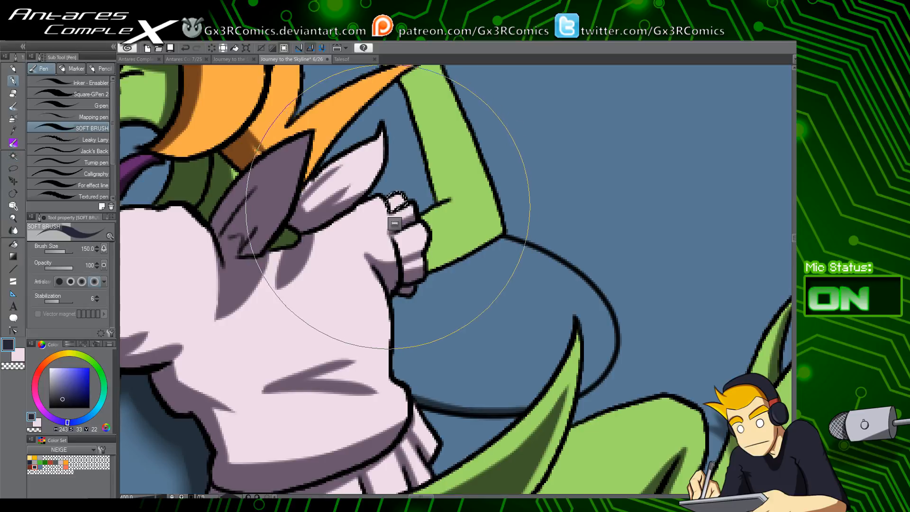
key(ctrl+d)
Select the raised green arm, shade the underside between sleeve and elbow, and clear the selection
drag(399, 208, 386, 257)
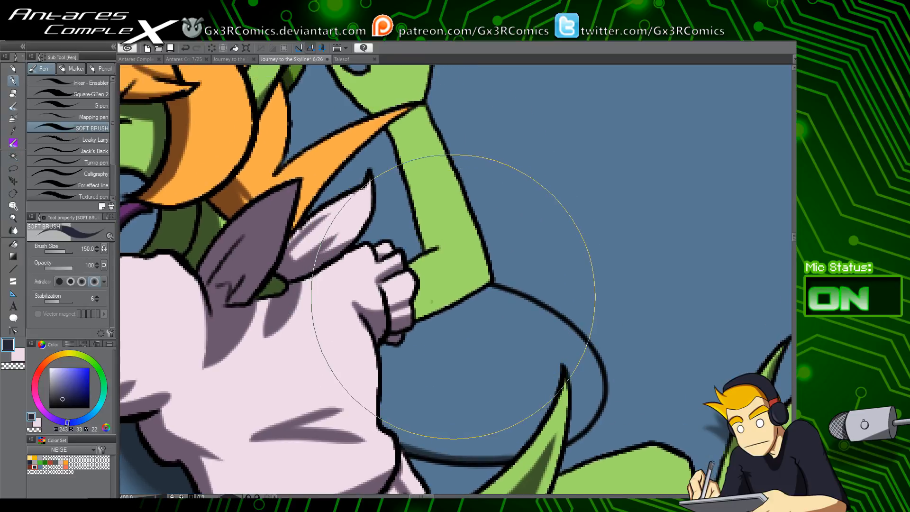
key(w)
click(451, 292)
key(p)
drag(363, 321, 490, 286)
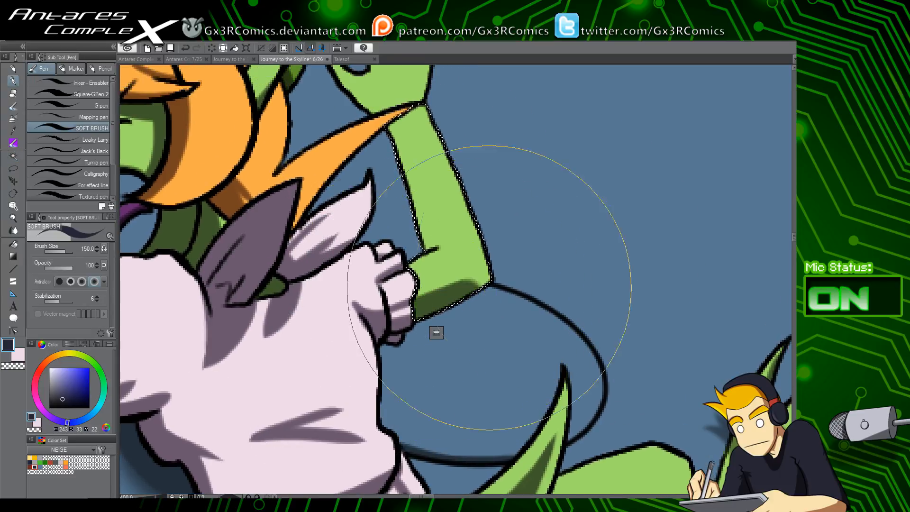
drag(417, 313, 528, 274)
key(ctrl+d)
Reselect the raised arm and shade the forearm's inner side down to the elbow crease, trimming the edge with transparent colour
drag(412, 283, 400, 365)
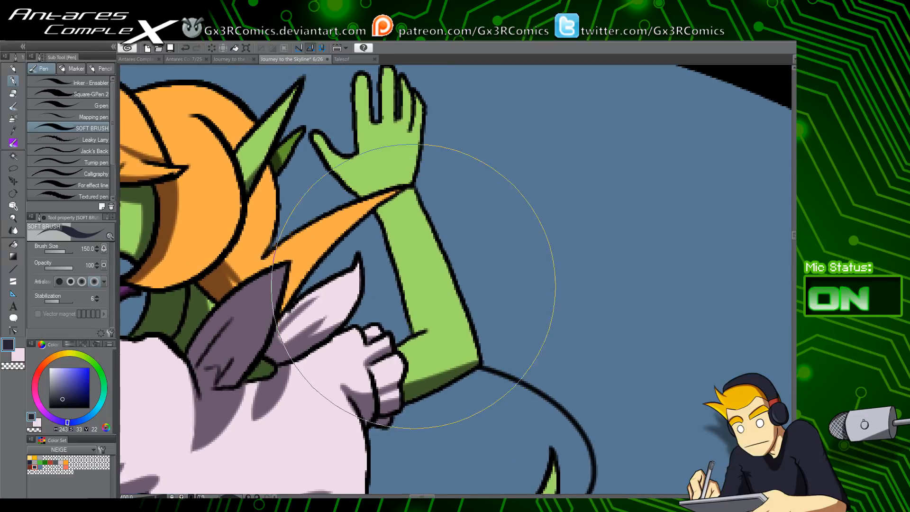
key(w)
click(418, 294)
mouse_move(412, 316)
mouse_down()
mouse_move(369, 166)
mouse_move(420, 333)
mouse_move(377, 216)
mouse_move(381, 183)
mouse_move(432, 331)
mouse_move(378, 190)
mouse_move(425, 311)
mouse_up()
key(c)
drag(417, 346, 422, 342)
scroll(350, 273, up, 4)
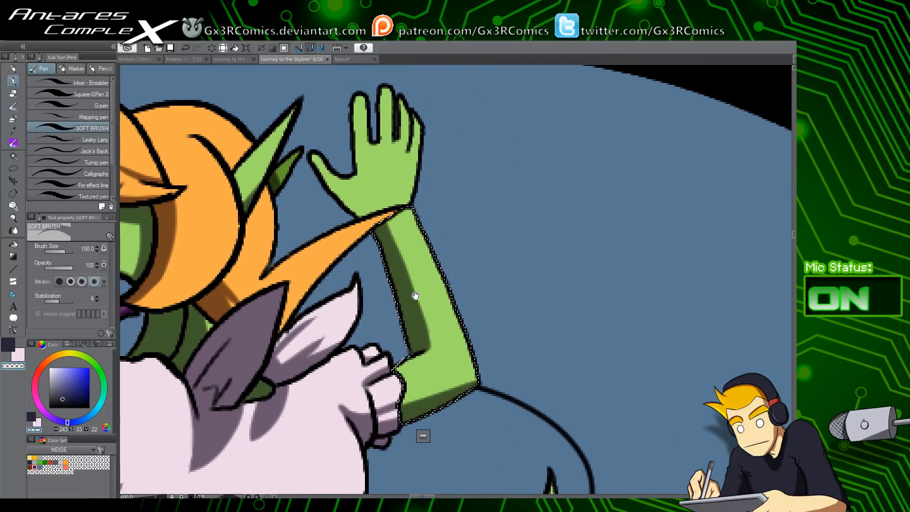
Select the raised green hand, shade the thumb's underside and the inner edges of the fingers, and clear the selection
key(w)
key(p)
key(c)
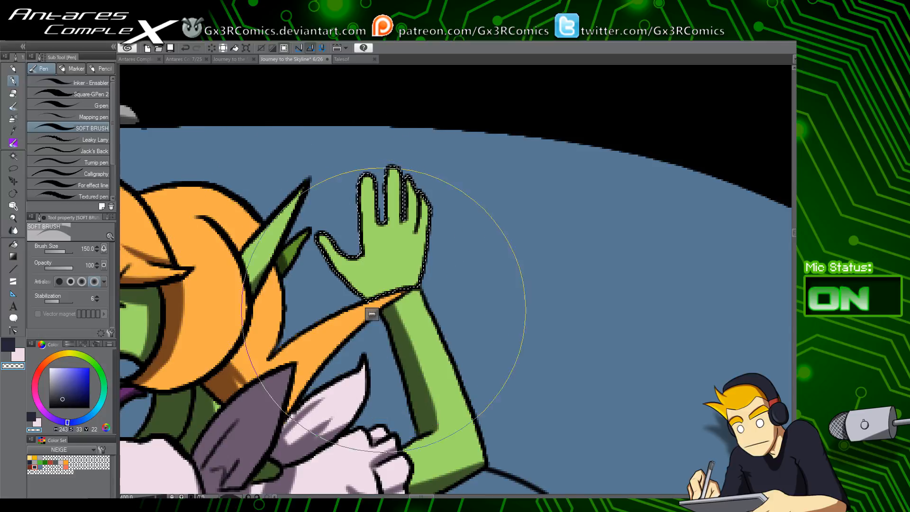
drag(318, 237, 382, 308)
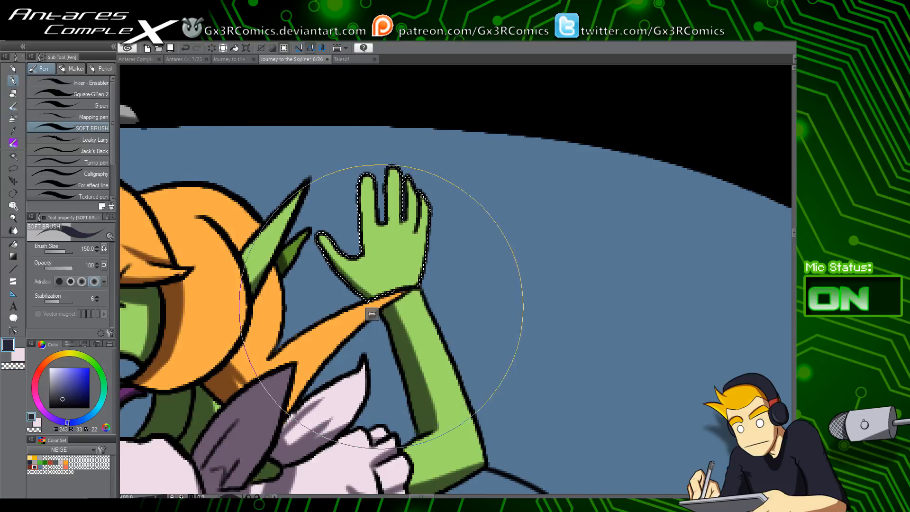
drag(321, 256, 375, 294)
drag(363, 176, 366, 254)
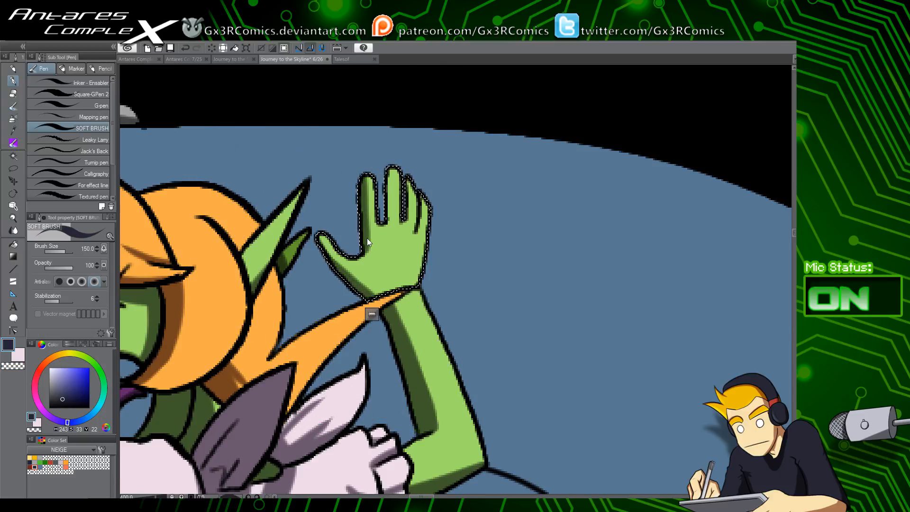
drag(388, 174, 386, 232)
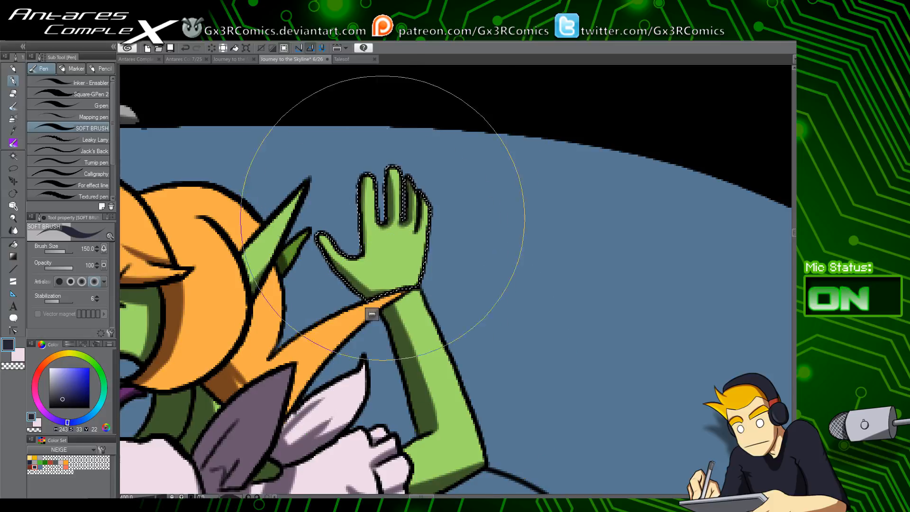
drag(429, 388, 420, 258)
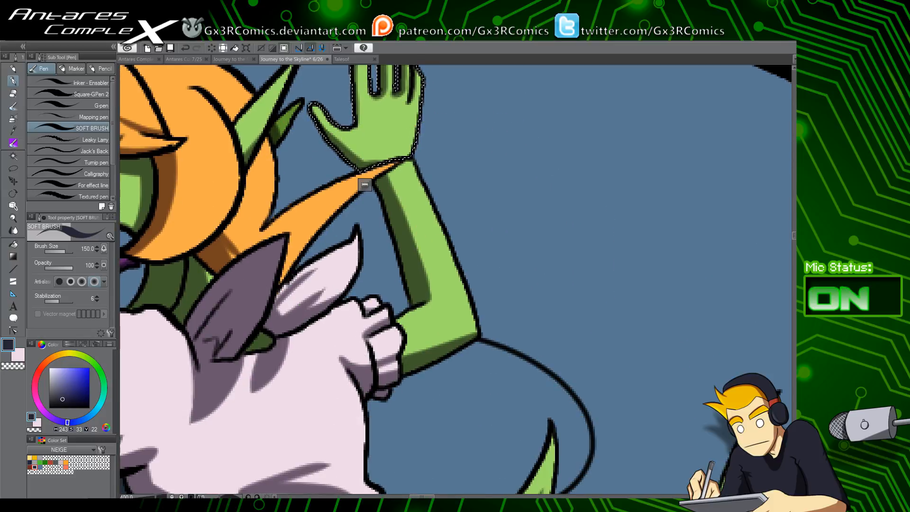
key(b)
key(ctrl+d)
Reduce the Soft airbrush and spray a cast shadow on the blue background along the raised forearm and below the thumb
key(b)
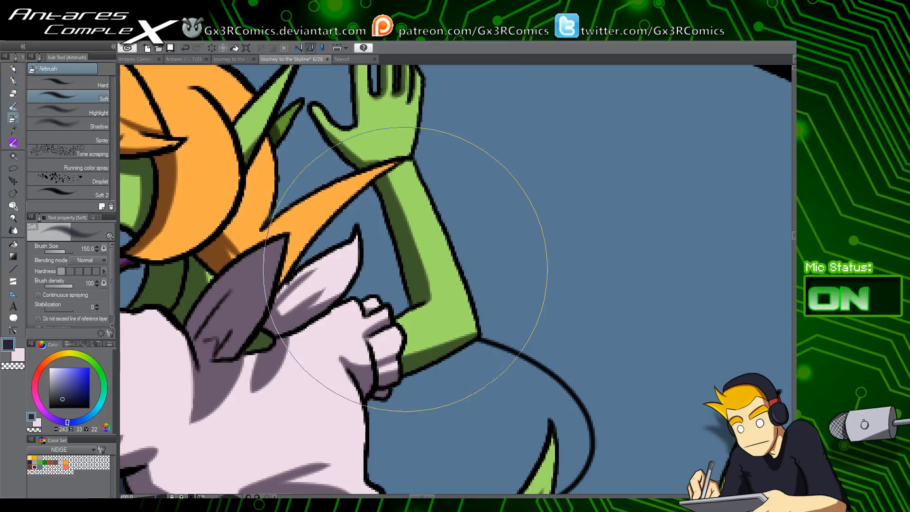
key([)
key([)
key([)
key([)
key([)
key([)
mouse_move(406, 313)
mouse_down()
mouse_move(372, 164)
mouse_move(419, 315)
mouse_move(400, 252)
mouse_up()
mouse_move(372, 188)
mouse_down()
mouse_move(391, 235)
mouse_move(334, 167)
mouse_move(373, 216)
mouse_up()
Set the Soft airbrush size to 20 and spray shadow on the background beside the raised hand's first finger
key([)
key([)
key([)
key([)
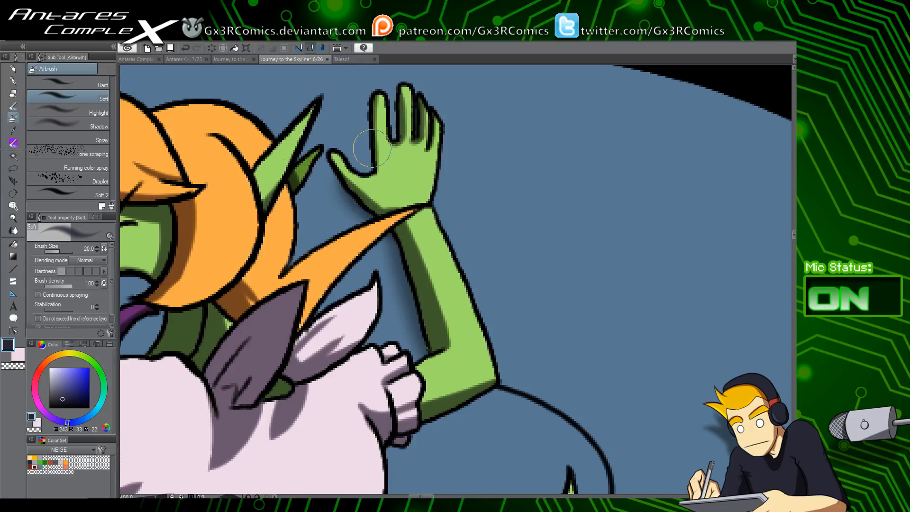
drag(373, 176, 371, 112)
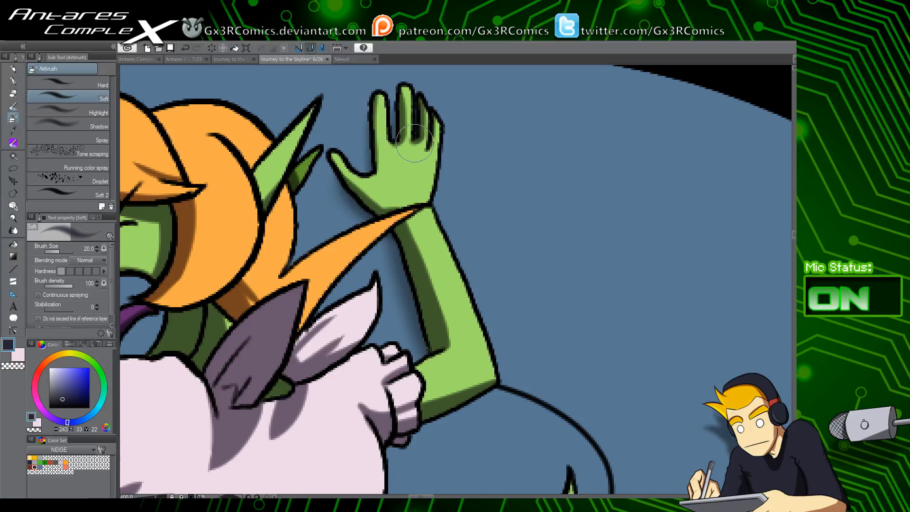
Airbrush a soft cast shadow on the blue background beneath the raised arm's elbow and sleeve ruffle
key(space)
drag(407, 392, 438, 260)
mouse_move(418, 314)
mouse_down()
mouse_move(514, 257)
mouse_move(427, 313)
mouse_move(465, 288)
mouse_up()
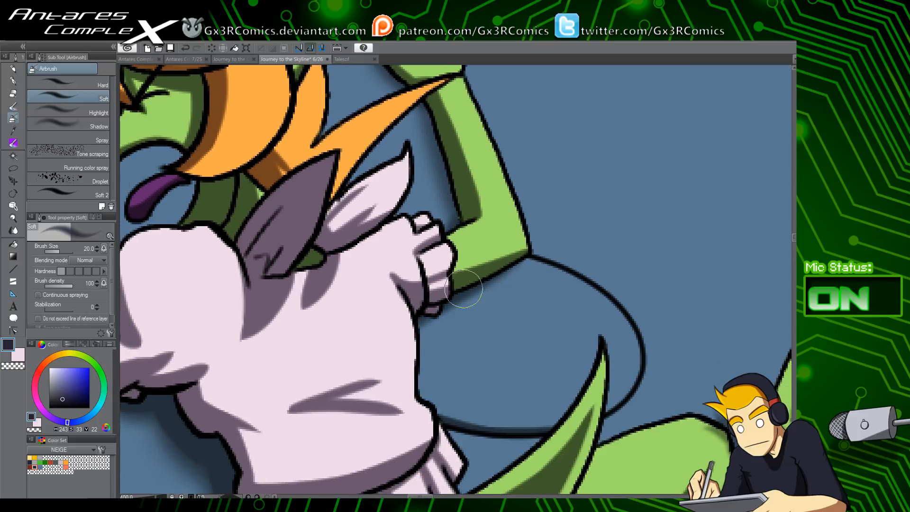
mouse_move(389, 351)
mouse_down()
mouse_move(492, 280)
mouse_move(526, 243)
mouse_up()
mouse_move(406, 340)
mouse_down()
mouse_move(400, 349)
mouse_move(436, 361)
mouse_move(432, 329)
mouse_up()
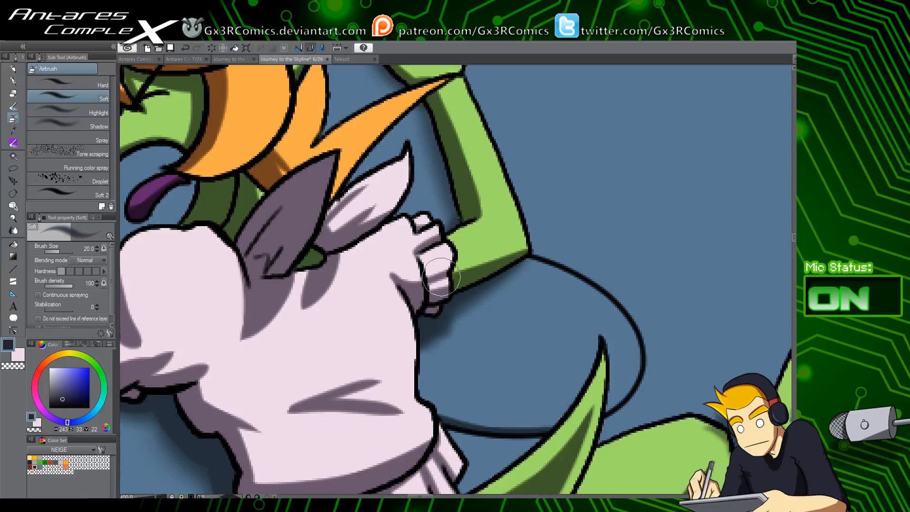
Select the orange hair beside the face and shade along its lower edge with the soft brush
key(p)
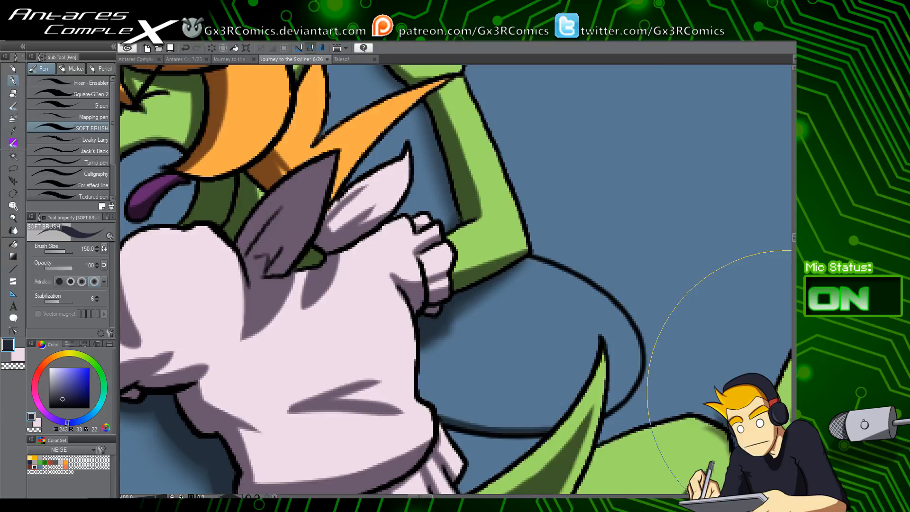
drag(266, 191, 380, 317)
key(w)
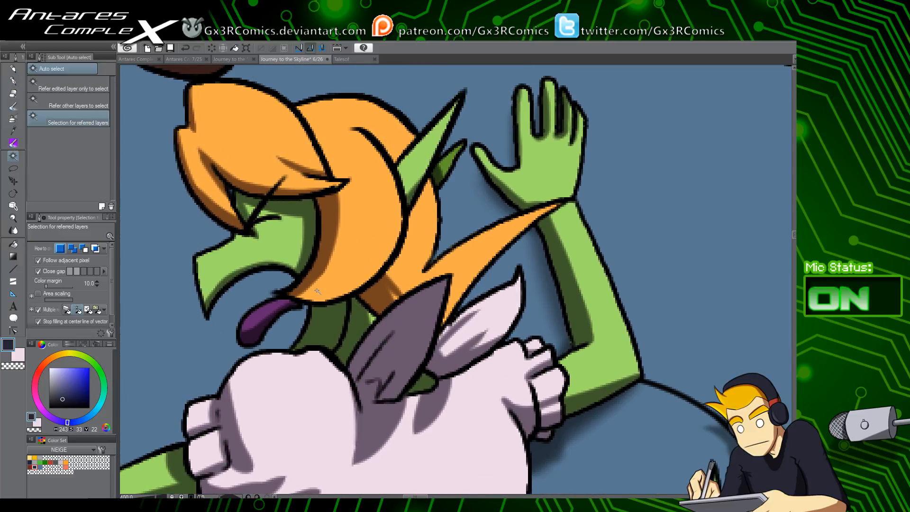
click(335, 295)
key(p)
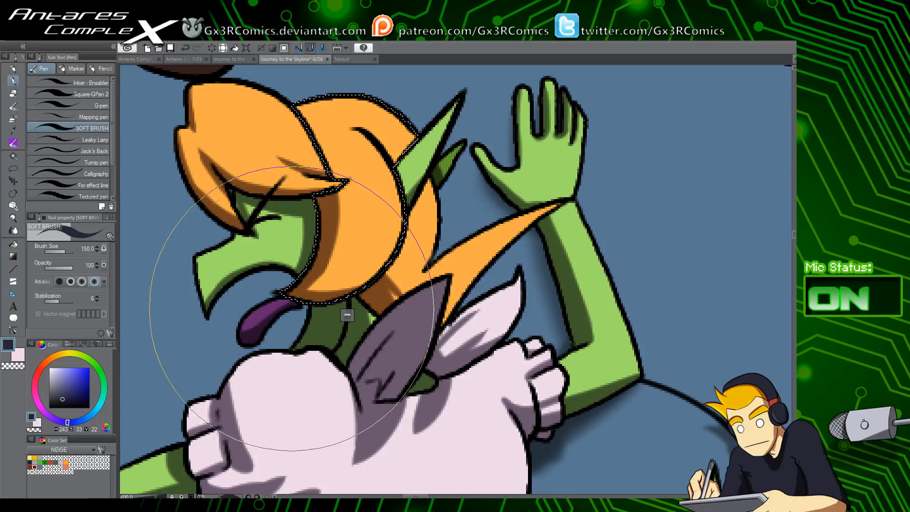
drag(296, 391, 353, 369)
scroll(343, 380, down, 3)
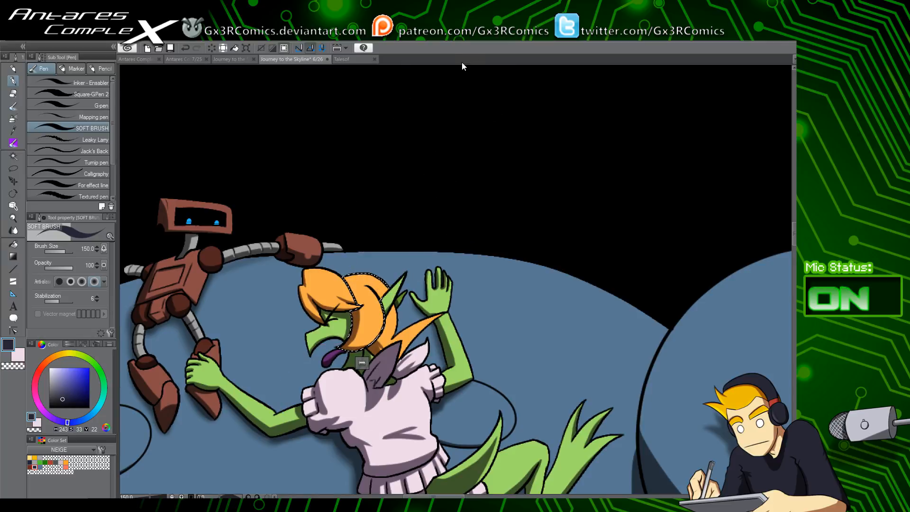
Select the robot's torso and the green character's orange ponytail in turn, adding soft shading to each
key(w)
click(195, 279)
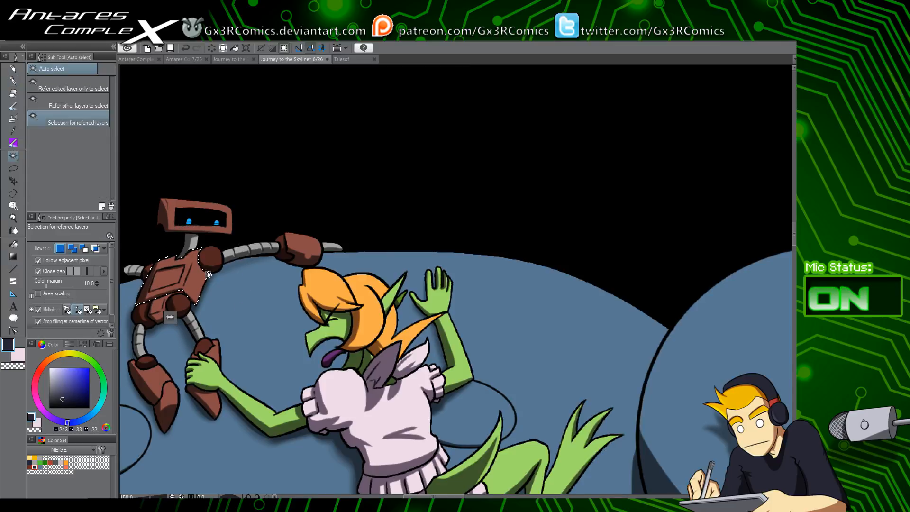
key(p)
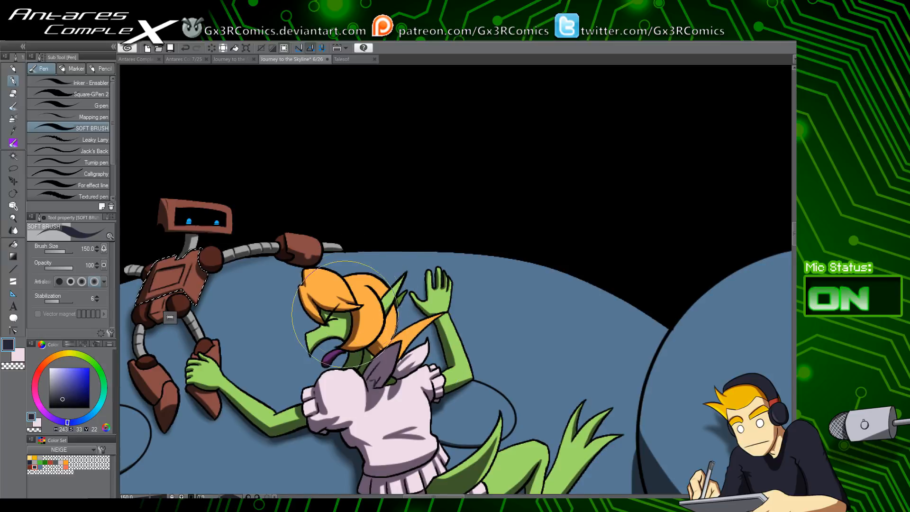
drag(436, 368, 415, 305)
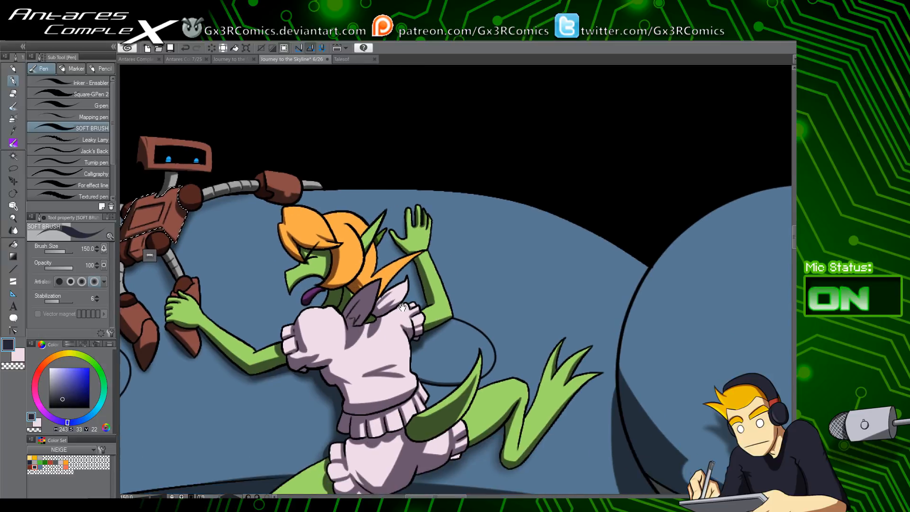
key(w)
click(388, 280)
key(p)
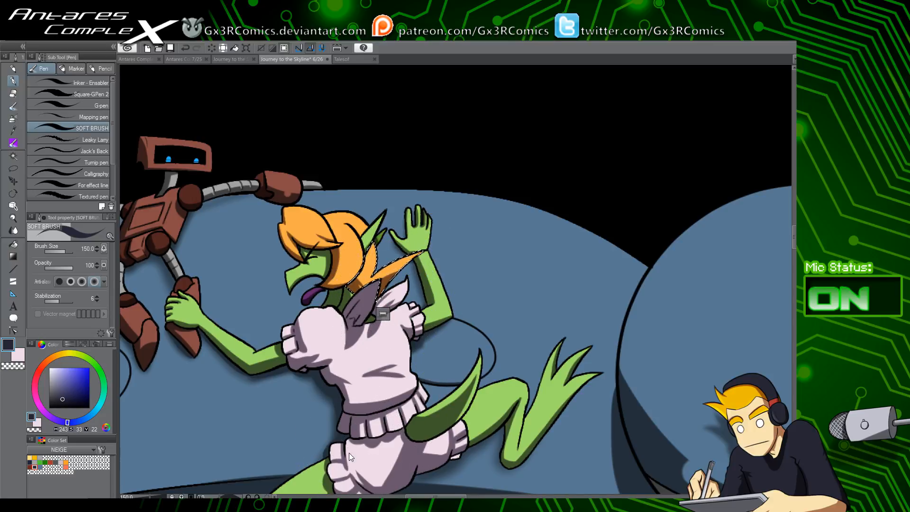
Select the part of the robot's foot above the gripping green hand and shade it with the soft brush
drag(349, 485, 337, 360)
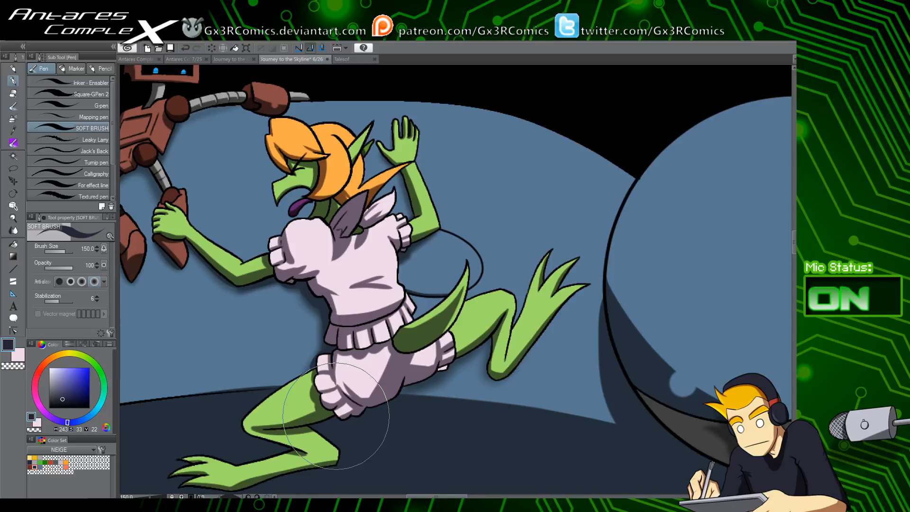
drag(336, 416, 275, 406)
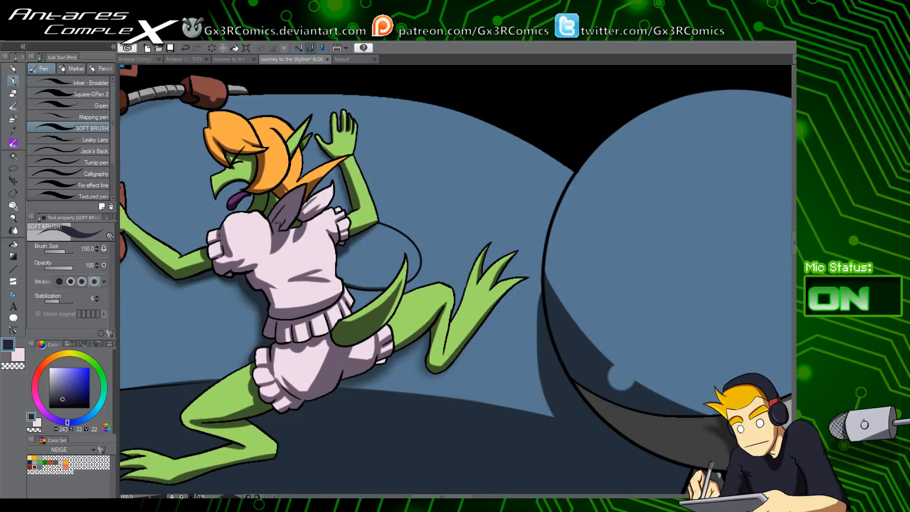
mouse_move(232, 262)
mouse_down()
mouse_move(323, 272)
mouse_move(457, 371)
mouse_up()
key(w)
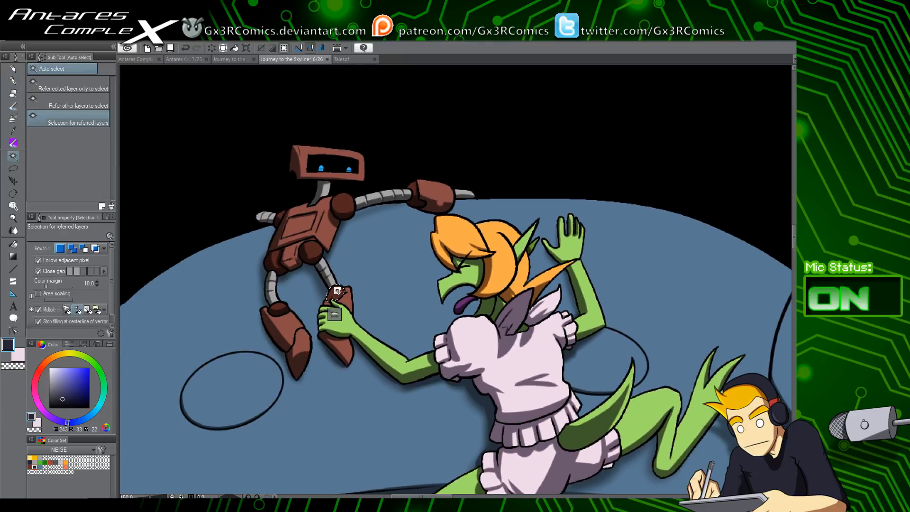
key(p)
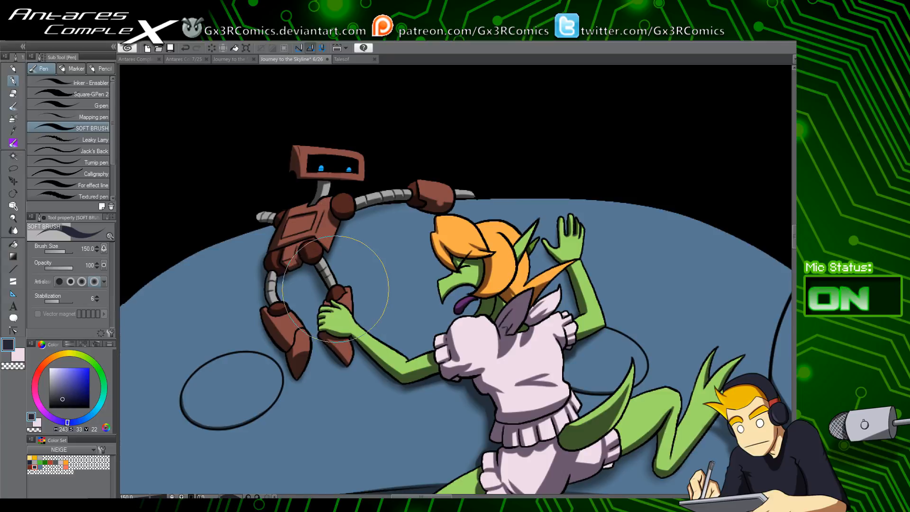
Select the small robot's round hip joint, clean up its shading with the soft brush in transparent colour, and clear the selection
drag(324, 269, 336, 326)
key(w)
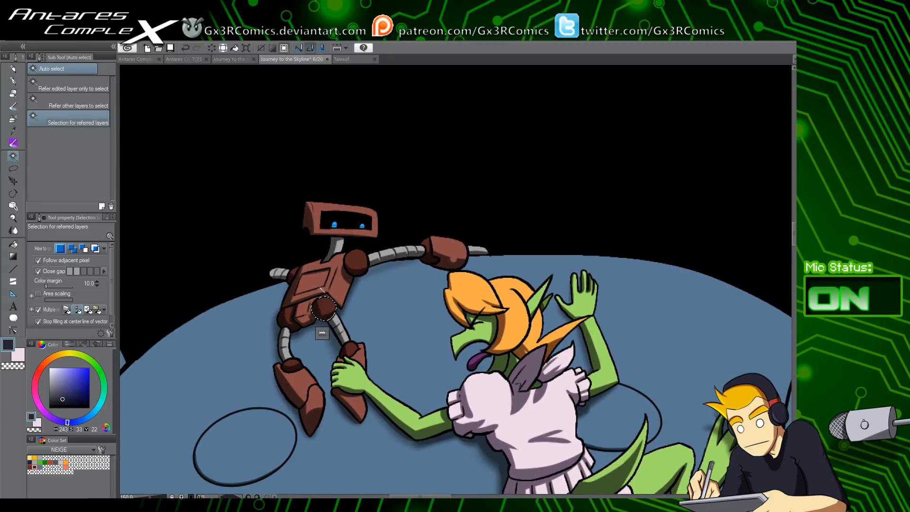
key(p)
key(c)
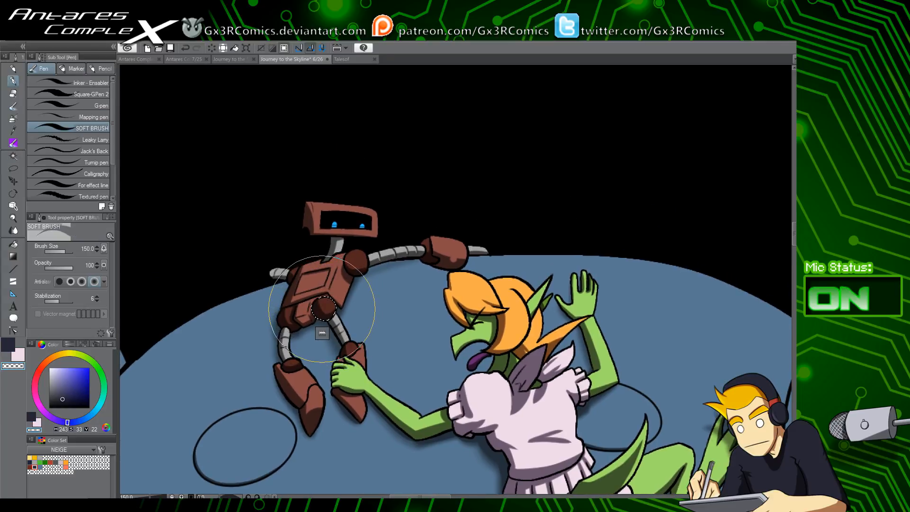
drag(346, 265, 316, 330)
drag(389, 335, 306, 346)
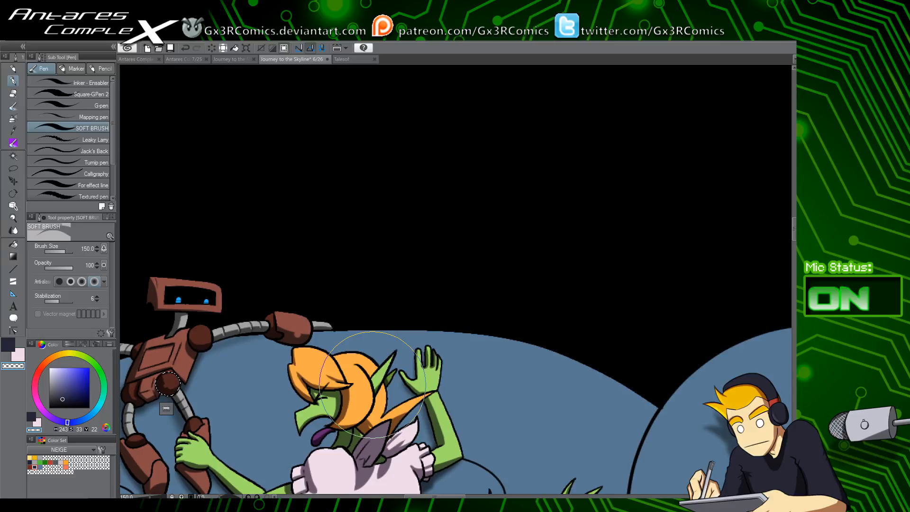
drag(452, 320, 415, 218)
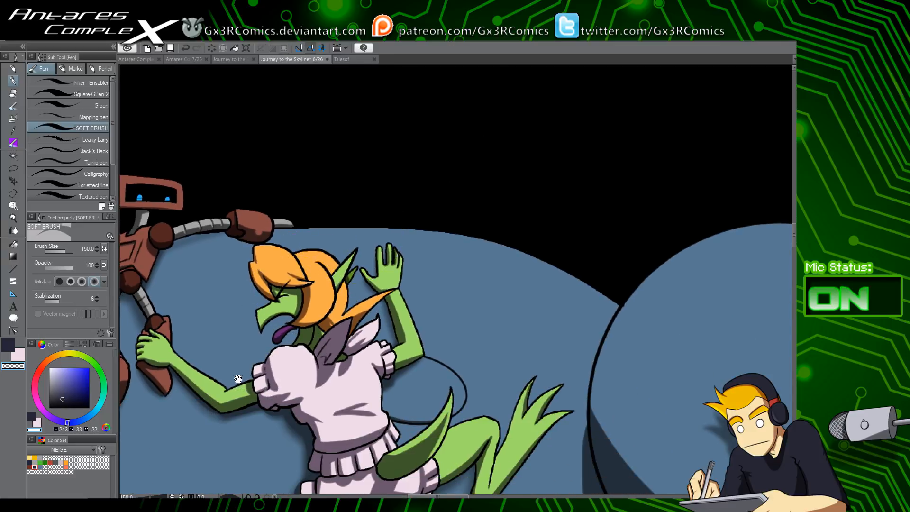
drag(238, 379, 347, 346)
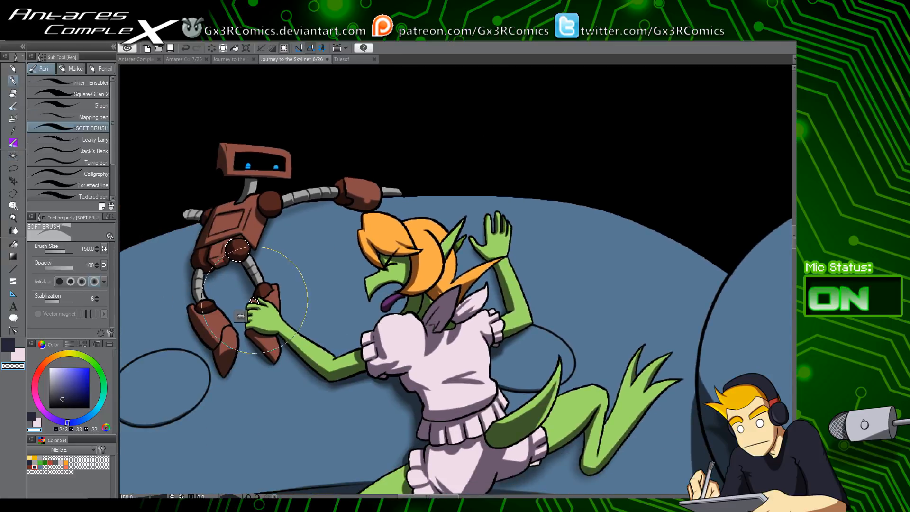
key(c)
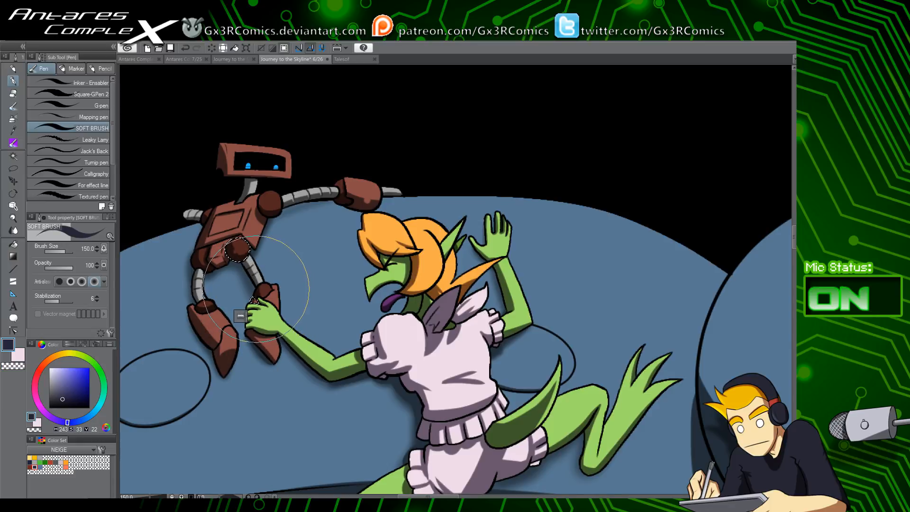
key(ctrl+d)
Select the green character's kicked-back leg for shading with the soft brush
drag(582, 350, 429, 279)
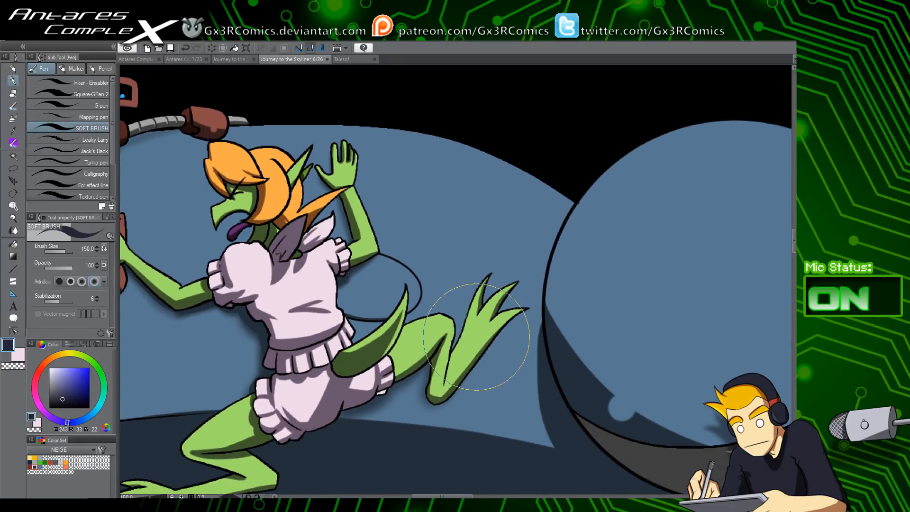
key(w)
click(439, 383)
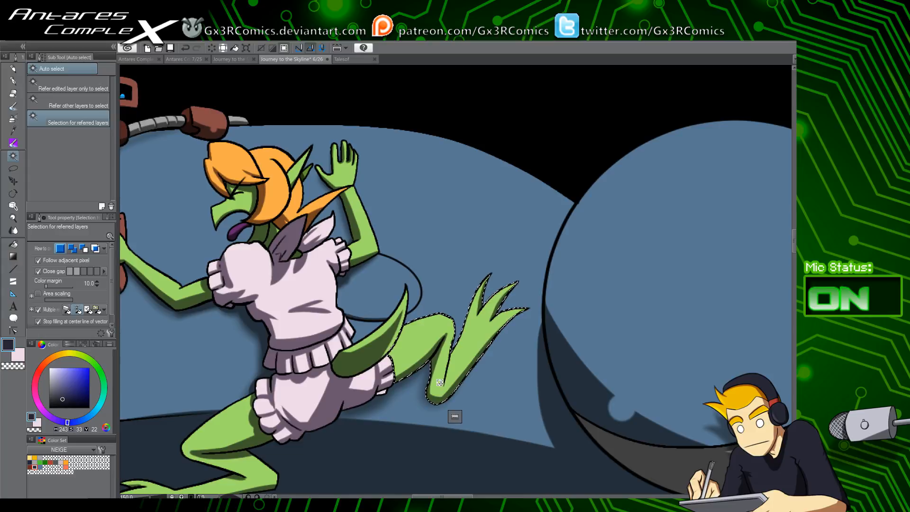
scroll(440, 382, up, 1)
key(p)
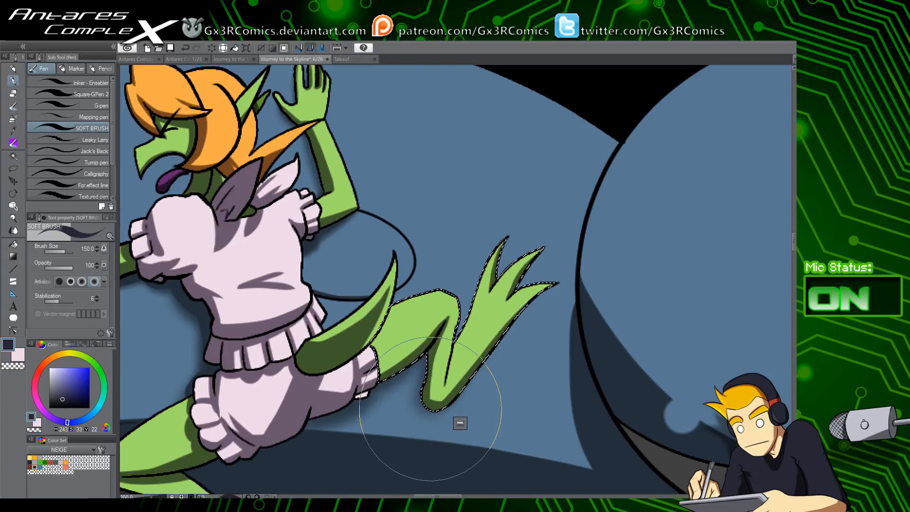
Select the small unshaded spot beneath the shorts' rear ruffle, fill it with the dark shading colour, and deselect
key(w)
click(368, 388)
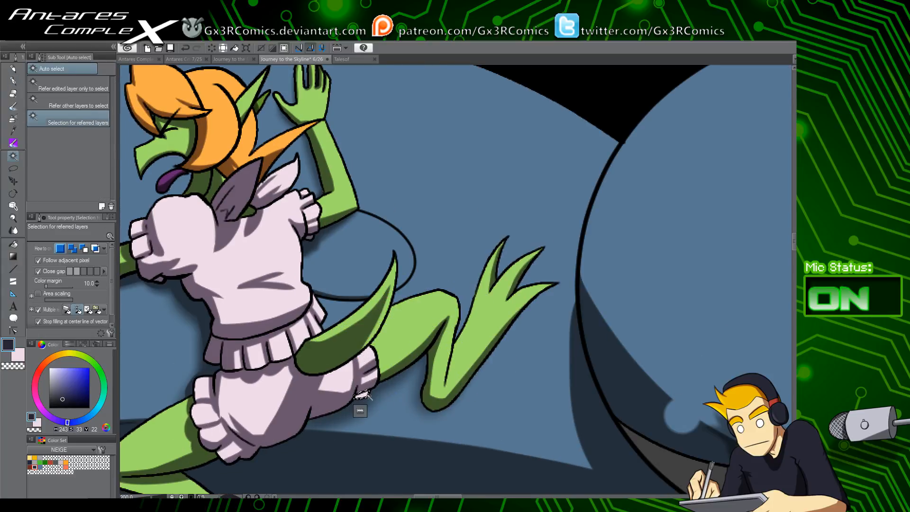
key(g)
key(g)
key(ctrl+d)
scroll(429, 376, down, 4)
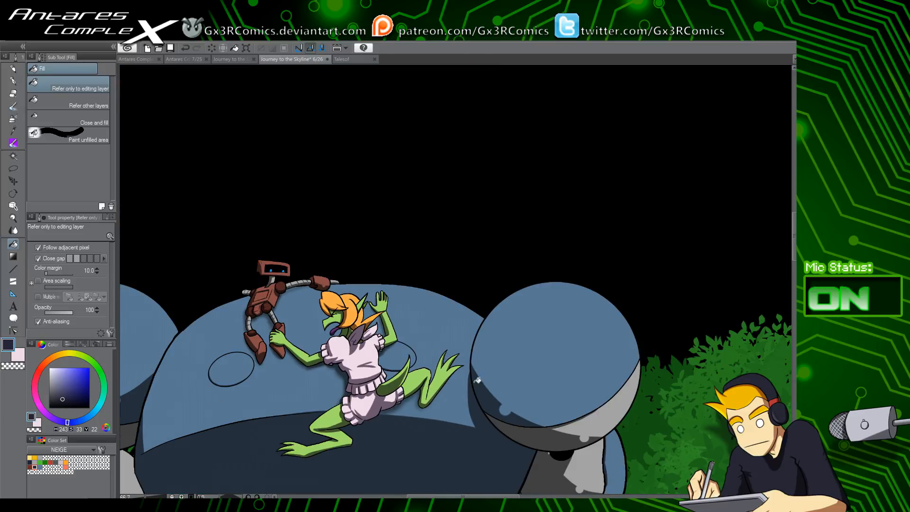
Brush dark shading along the left edges of the giant robot's pelvis block and hip beam, and save the file
mouse_move(517, 390)
mouse_down()
mouse_move(467, 370)
mouse_move(450, 284)
mouse_move(500, 215)
mouse_up()
drag(443, 381, 490, 243)
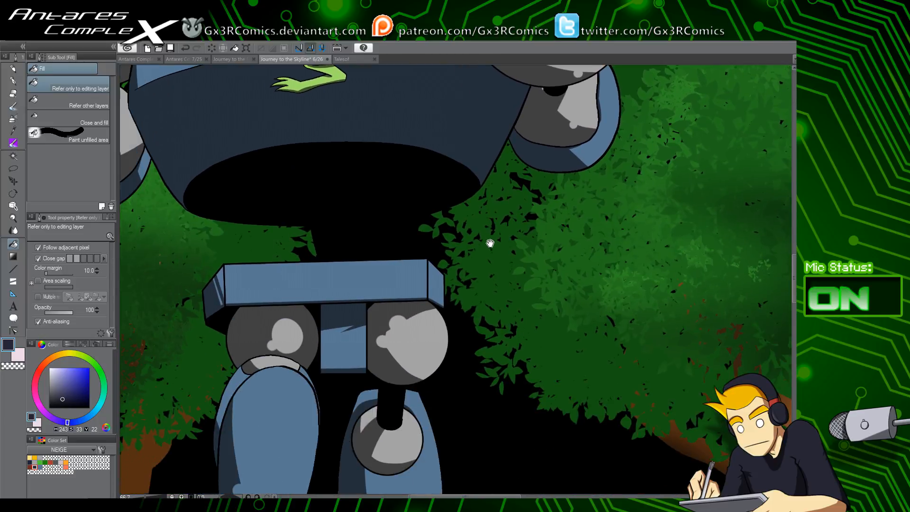
key(w)
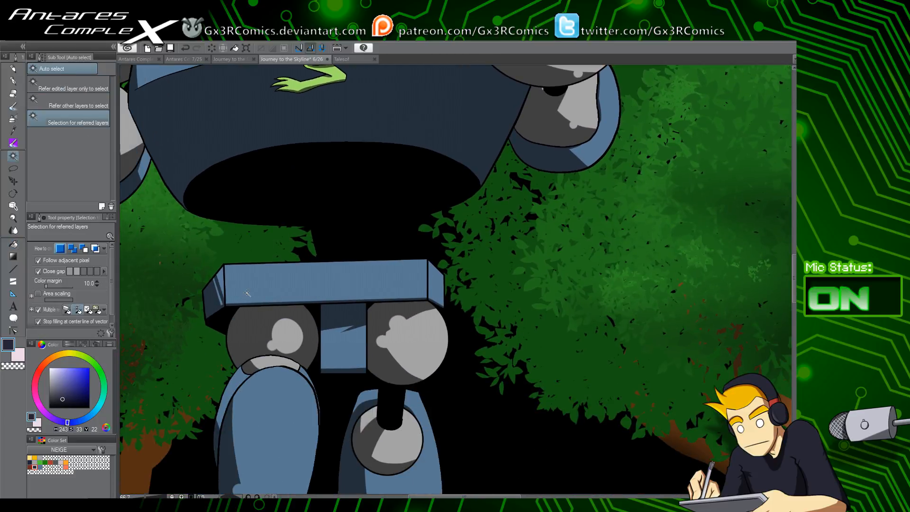
key(p)
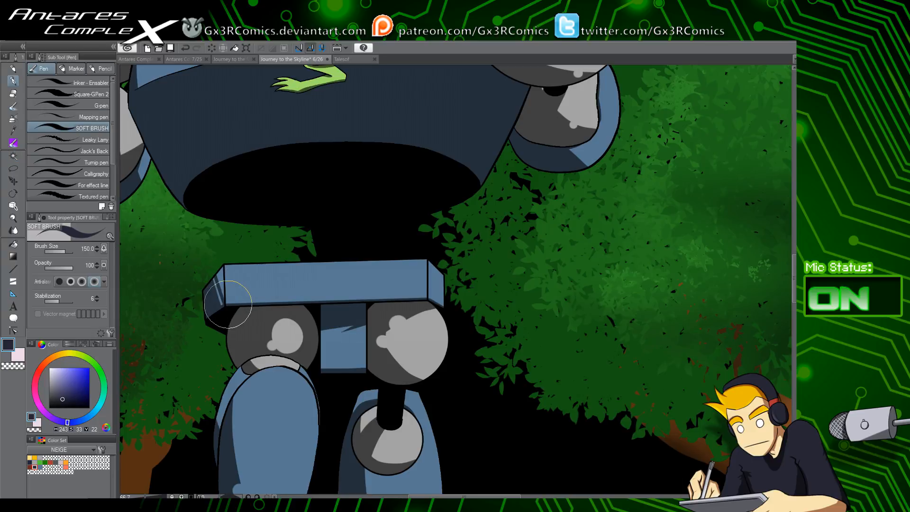
drag(502, 400, 466, 281)
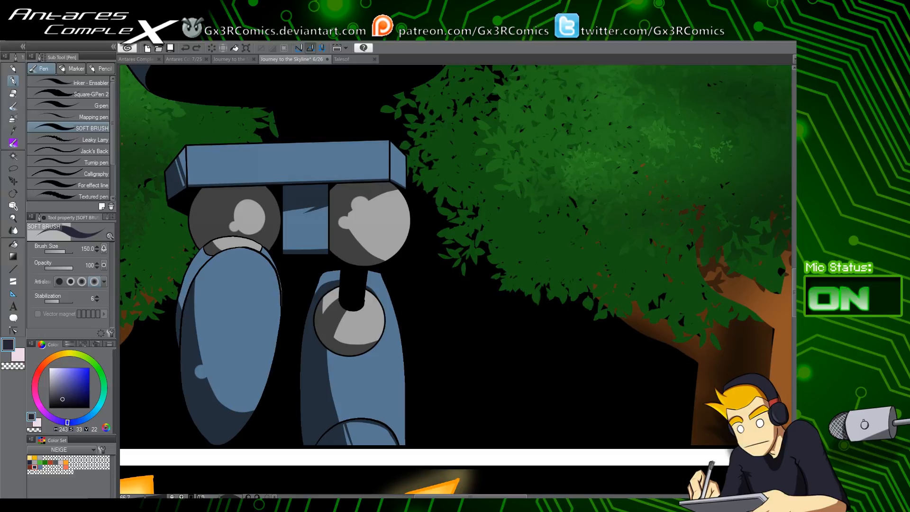
mouse_move(284, 198)
mouse_down()
mouse_move(289, 276)
mouse_move(302, 286)
mouse_up()
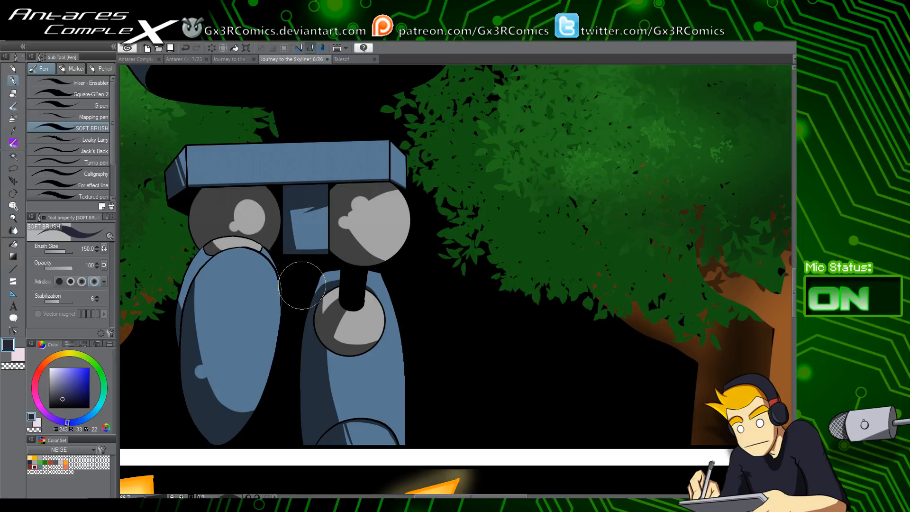
mouse_move(189, 149)
mouse_down()
mouse_move(189, 189)
mouse_move(196, 186)
mouse_up()
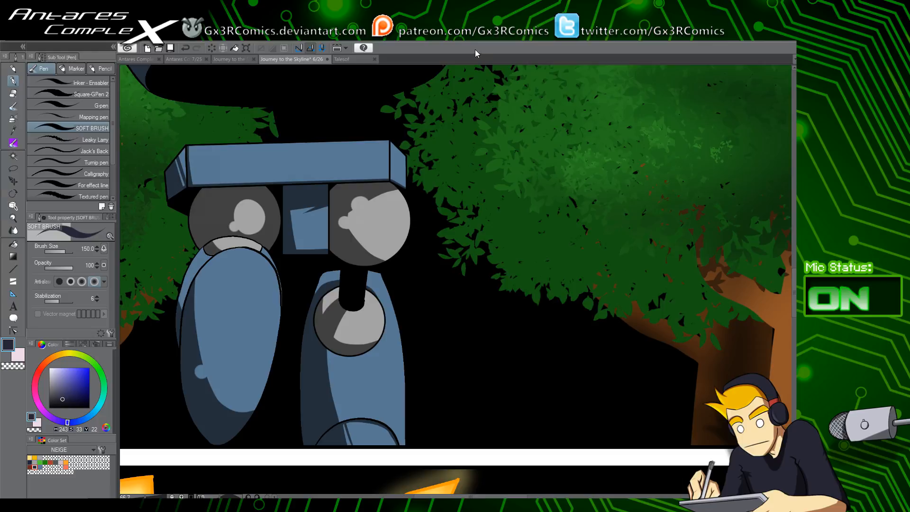
key(ctrl+s)
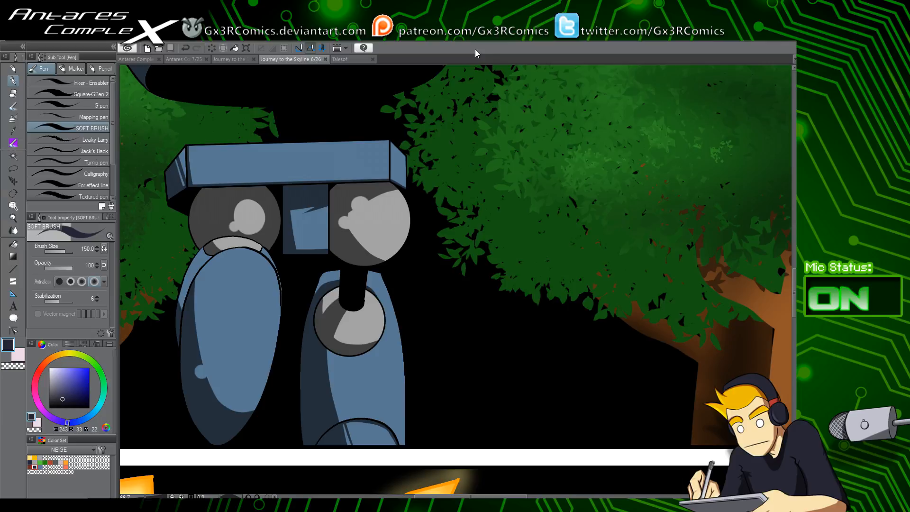
Brush a dark shadow along the upper outer edge of the giant robot's left-hand leg
scroll(340, 246, down, 1)
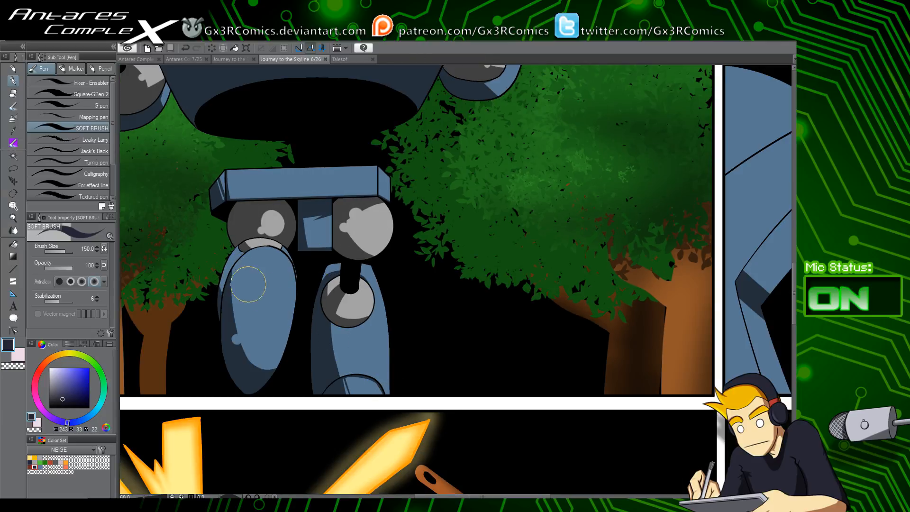
drag(221, 260, 228, 291)
drag(435, 169, 392, 319)
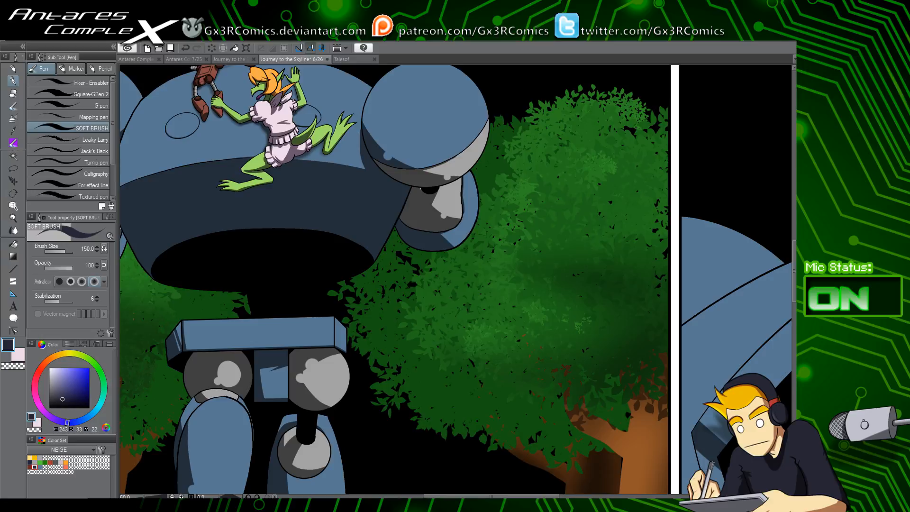
Review the giant robot panel and the neighbouring panel with the wrench-wielding character, and save the comic page
scroll(406, 307, down, 1)
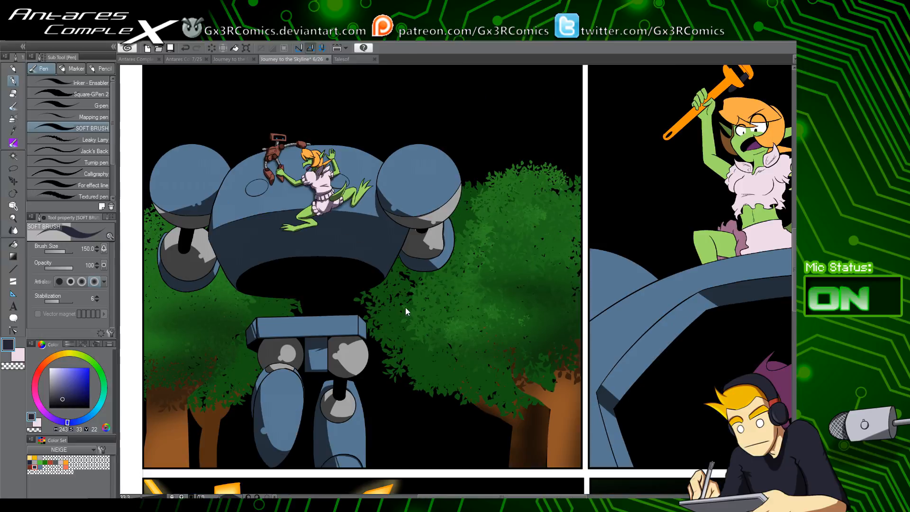
drag(487, 362, 358, 297)
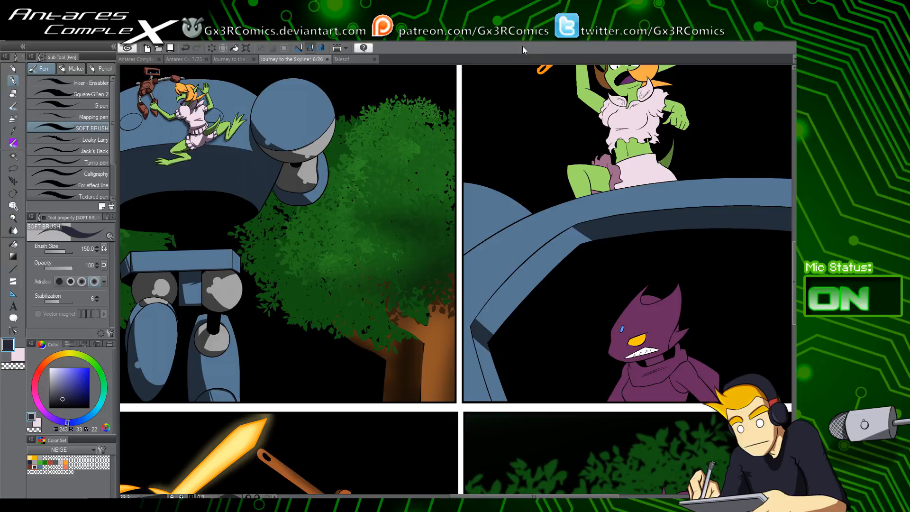
mouse_move(573, 268)
mouse_down()
mouse_move(483, 242)
mouse_move(384, 313)
mouse_move(331, 310)
mouse_up()
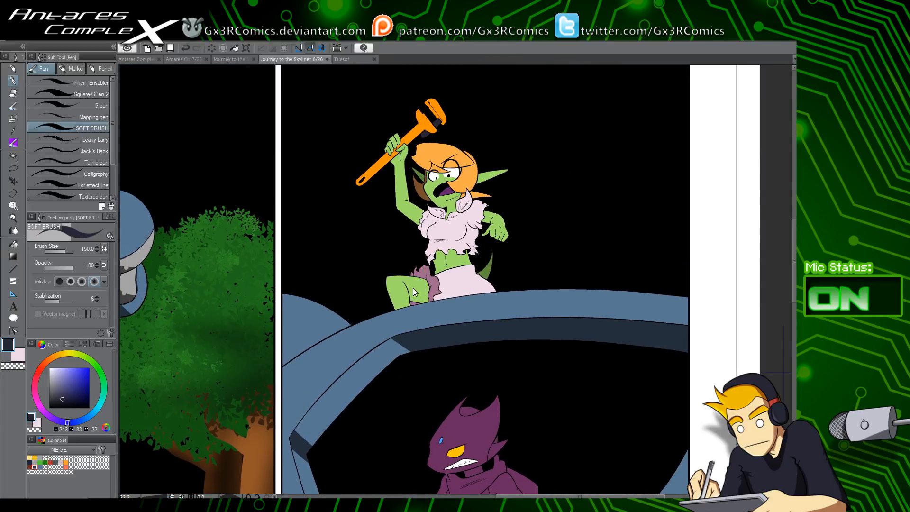
scroll(413, 282, up, 2)
key(w)
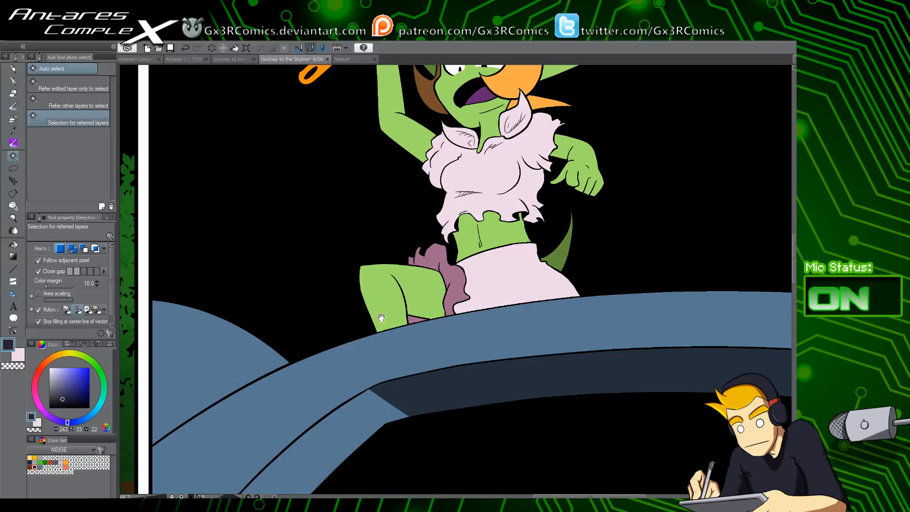
drag(355, 340, 322, 318)
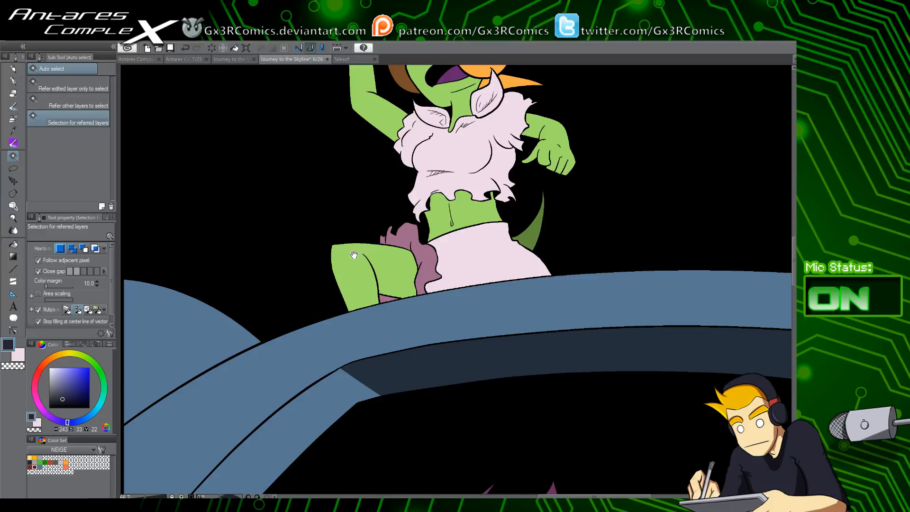
drag(354, 254, 378, 366)
scroll(384, 365, down, 1)
scroll(384, 365, down, 4)
scroll(386, 362, up, 2)
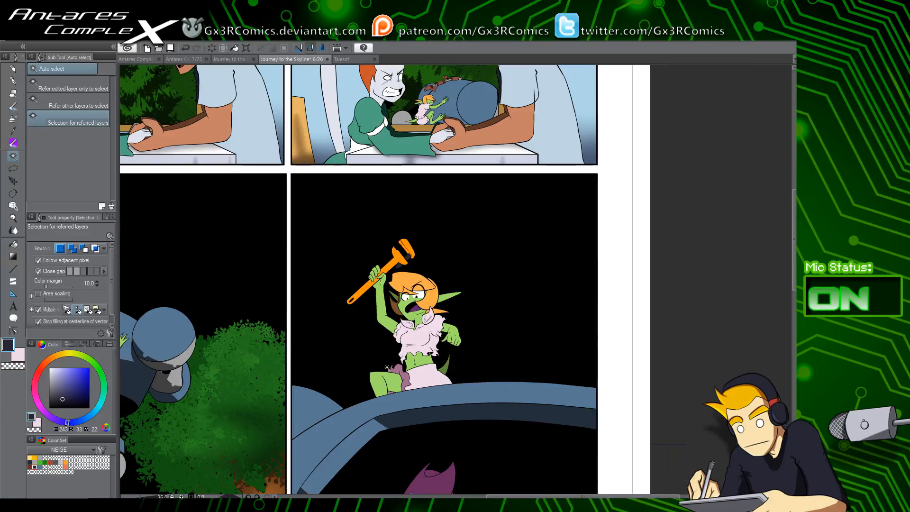
drag(308, 285, 457, 461)
drag(398, 375, 420, 123)
drag(478, 381, 476, 362)
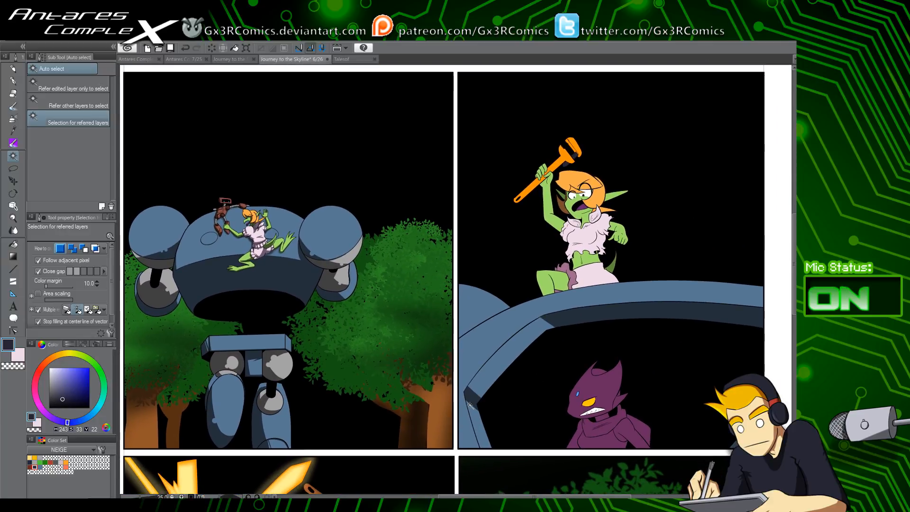
click(469, 404)
key(ctrl+s)
Set the soft brush size to 300 for shading the green character's shirt in the glowing-beam panel
drag(301, 327, 317, 228)
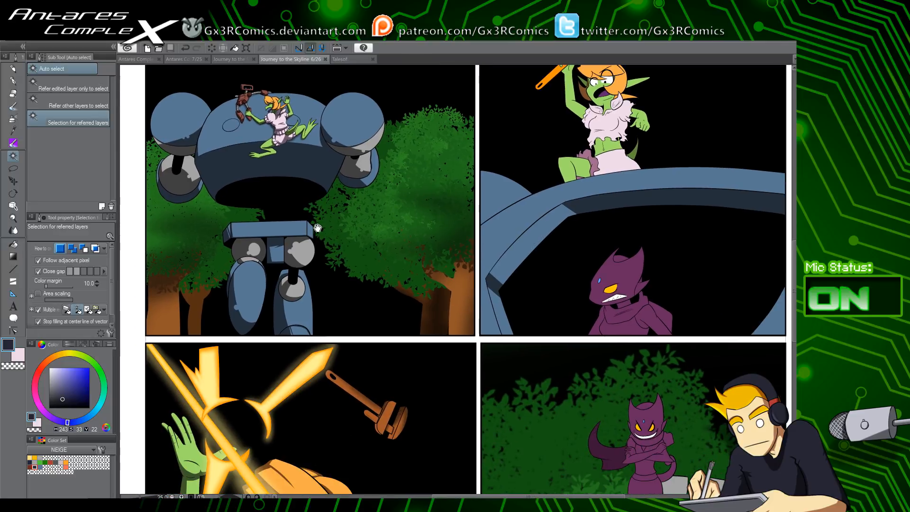
drag(329, 400, 321, 305)
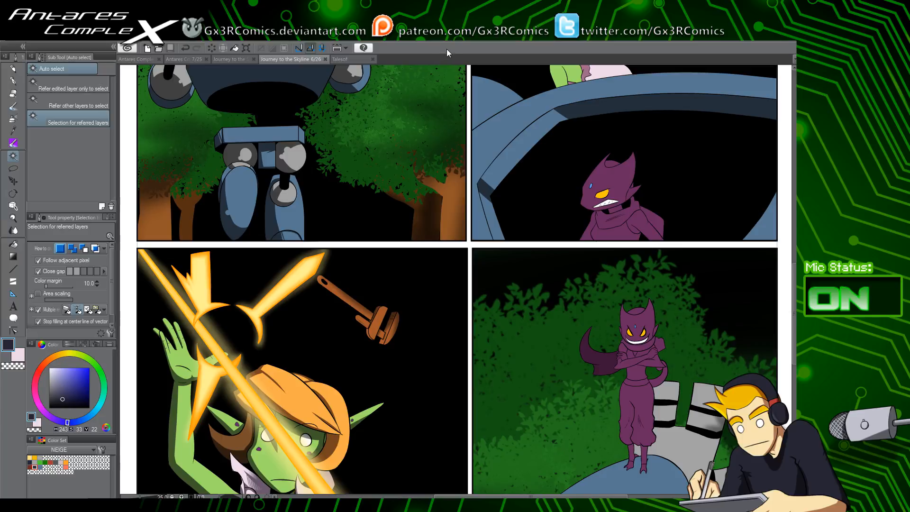
drag(475, 399, 452, 242)
drag(381, 375, 404, 242)
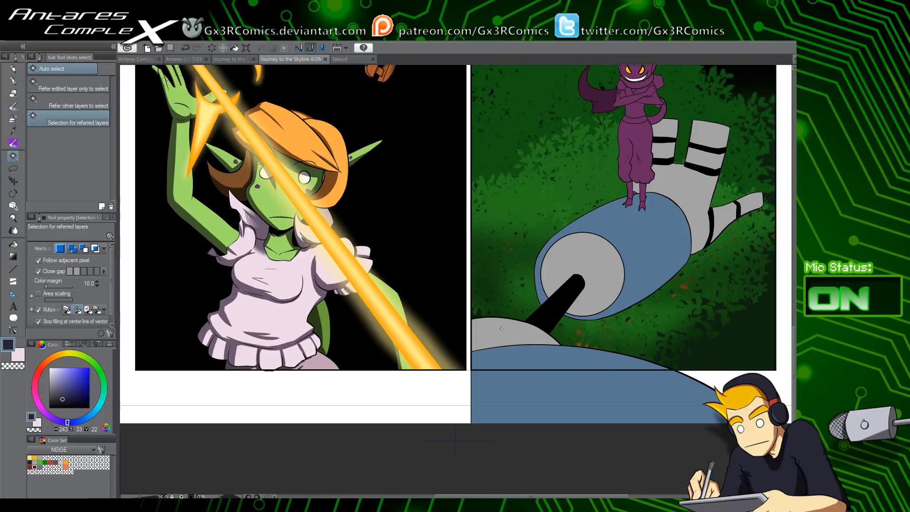
key(p)
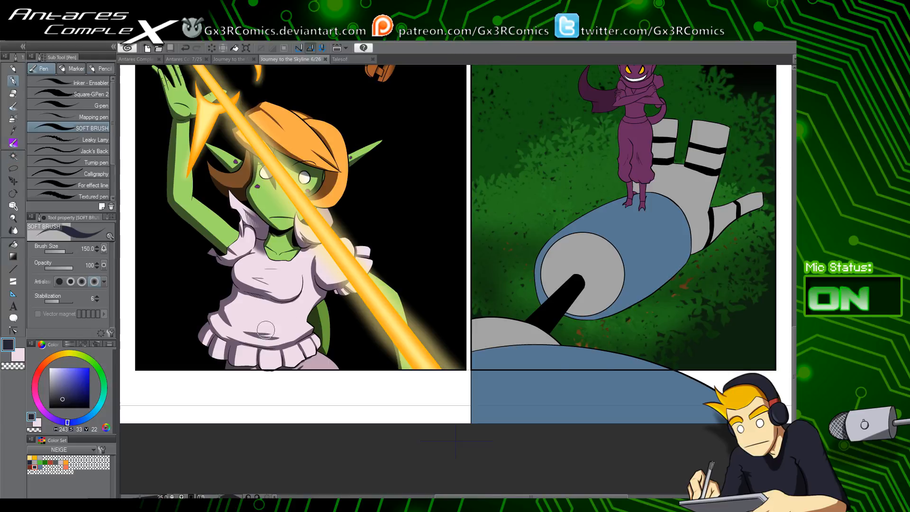
scroll(279, 332, up, 2)
mouse_move(252, 317)
mouse_down()
mouse_move(326, 352)
mouse_move(321, 326)
mouse_move(301, 348)
mouse_move(398, 319)
mouse_up()
key(])
key(])
key(])
key(])
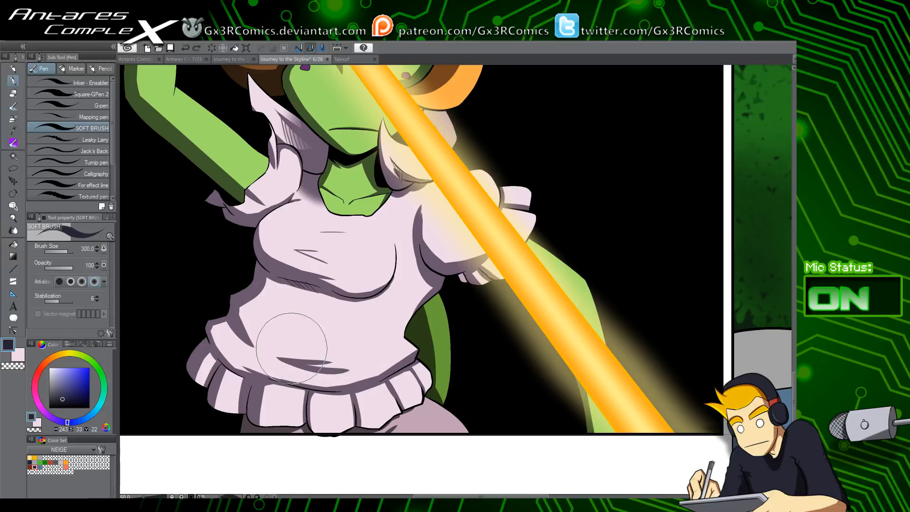
Try soft shadow strokes across the lower part of the green character's shirt, and undo them
mouse_move(293, 349)
mouse_down()
mouse_move(342, 350)
mouse_move(396, 320)
mouse_up()
key(ctrl+z)
mouse_move(311, 361)
mouse_down()
mouse_move(365, 342)
mouse_move(312, 363)
mouse_move(358, 349)
mouse_up()
key(ctrl+z)
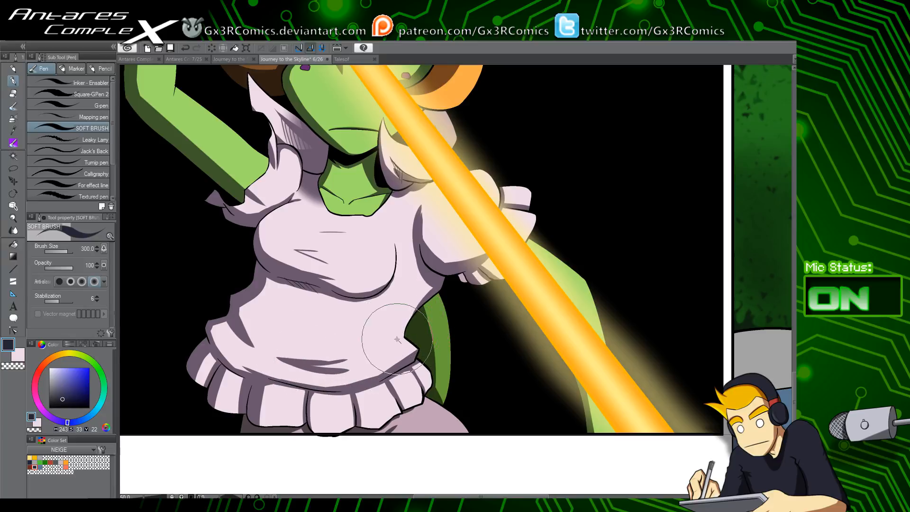
Select the green character's shirt and brush soft dark shadows at its waist and beneath the chest fold
key(w)
click(424, 320)
scroll(424, 320, up, 1)
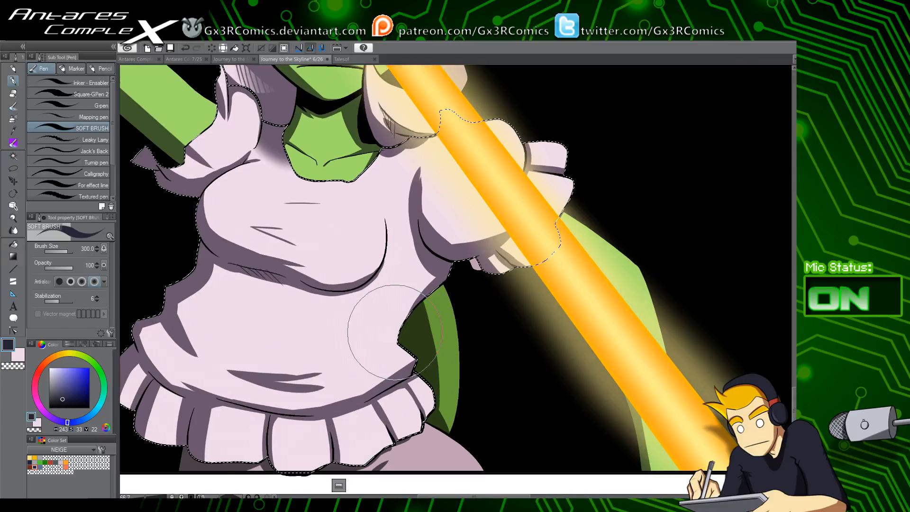
key(p)
key(ctrl+z)
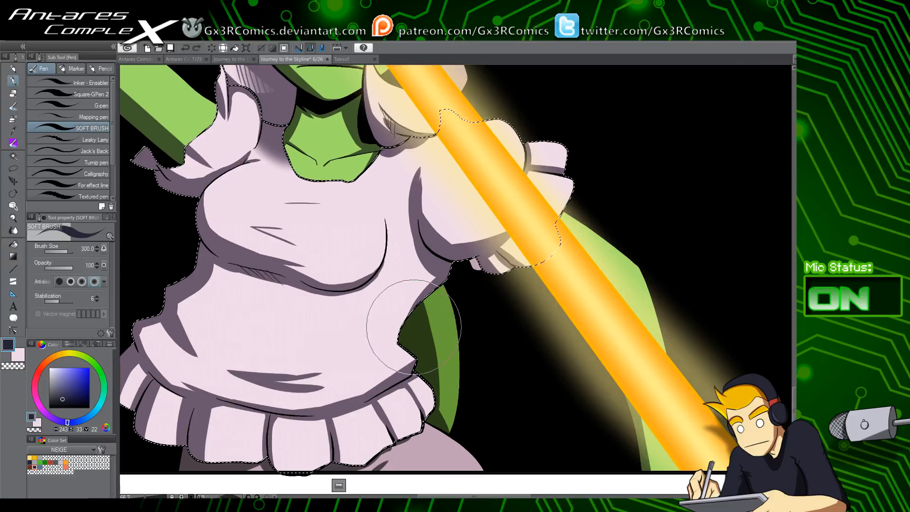
drag(403, 338, 363, 351)
key(ctrl+z)
key(ctrl+y)
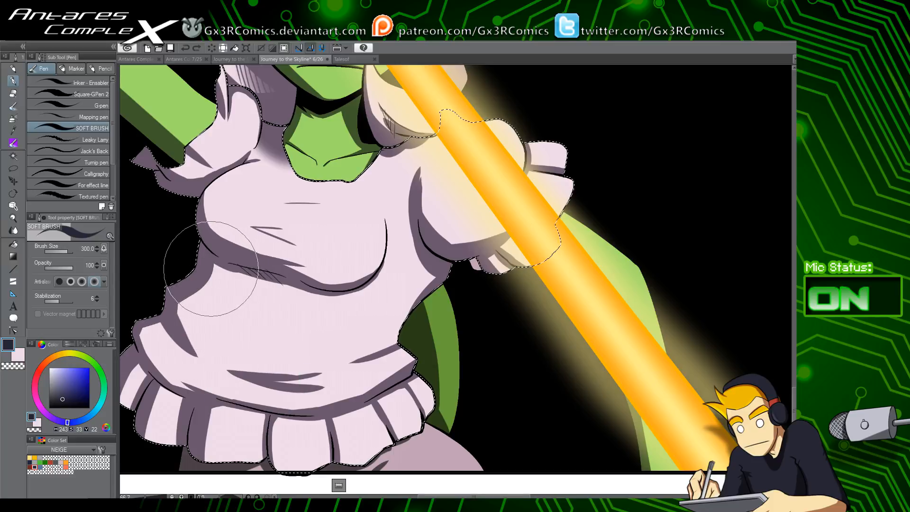
drag(211, 266, 248, 290)
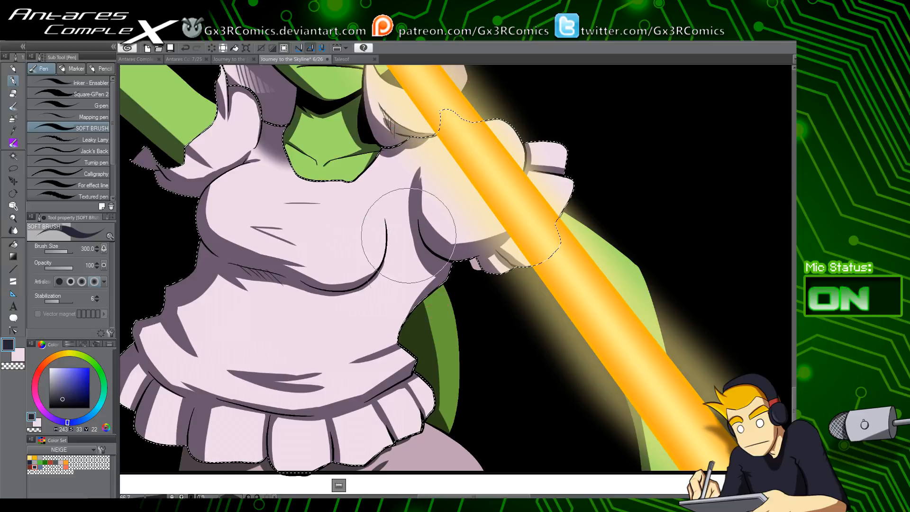
Brush soft dark shadows along the underside of the puffed sleeve beside the beam and the neighbouring side of the chest
scroll(418, 221, up, 1)
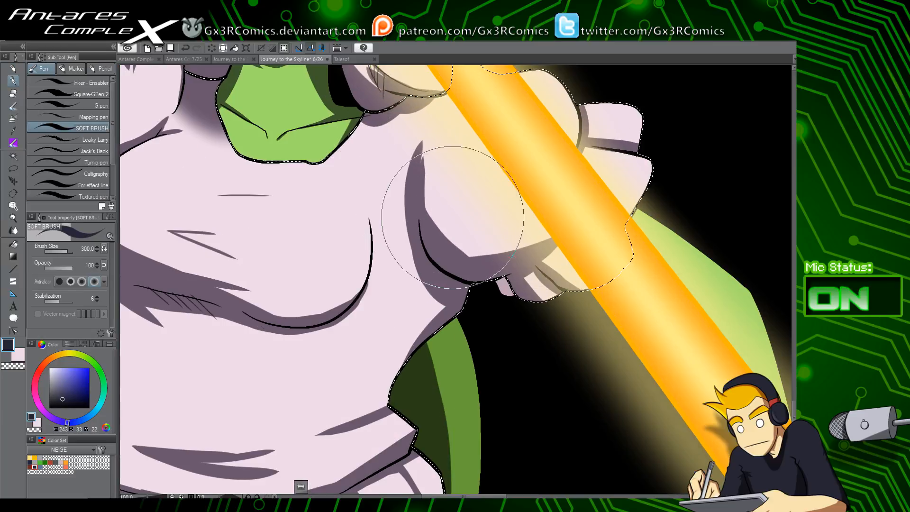
drag(442, 202, 428, 278)
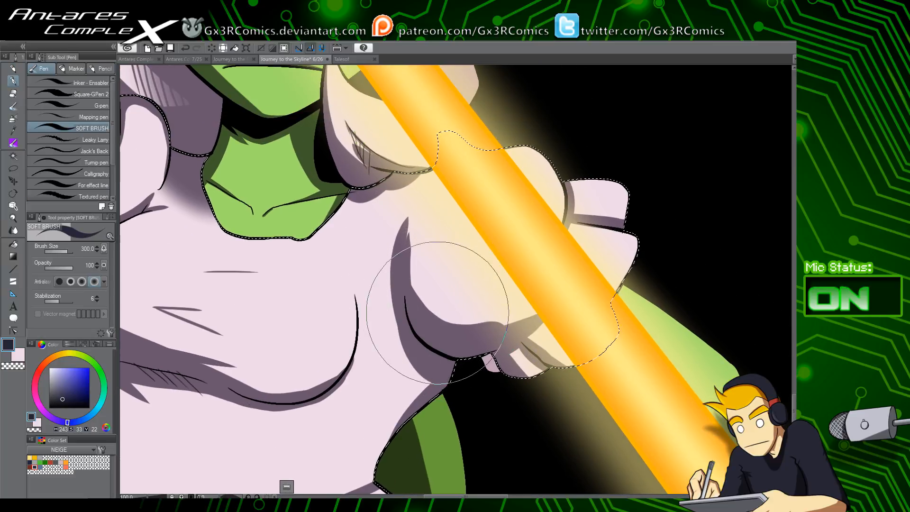
drag(458, 331, 563, 278)
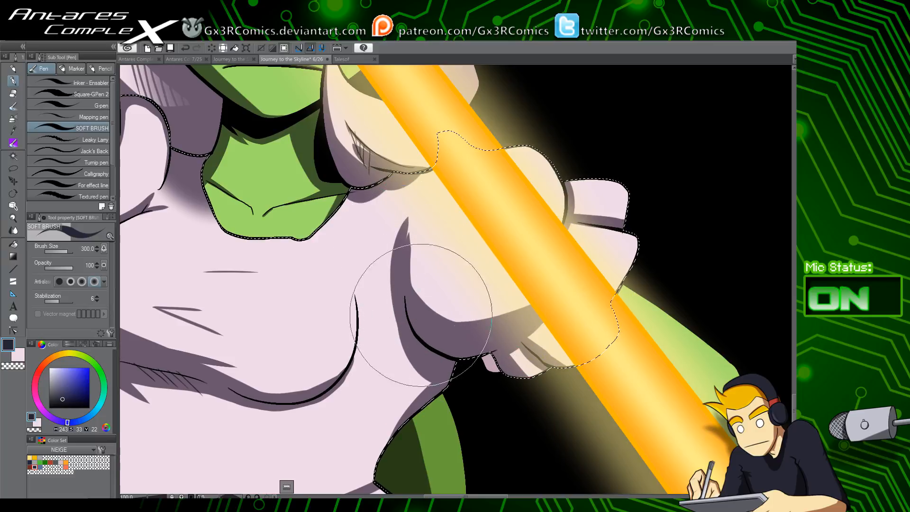
mouse_move(355, 247)
mouse_down()
mouse_move(407, 312)
mouse_move(355, 315)
mouse_move(375, 405)
mouse_move(360, 426)
mouse_move(413, 380)
mouse_move(360, 412)
mouse_move(403, 379)
mouse_move(417, 417)
mouse_move(412, 399)
mouse_up()
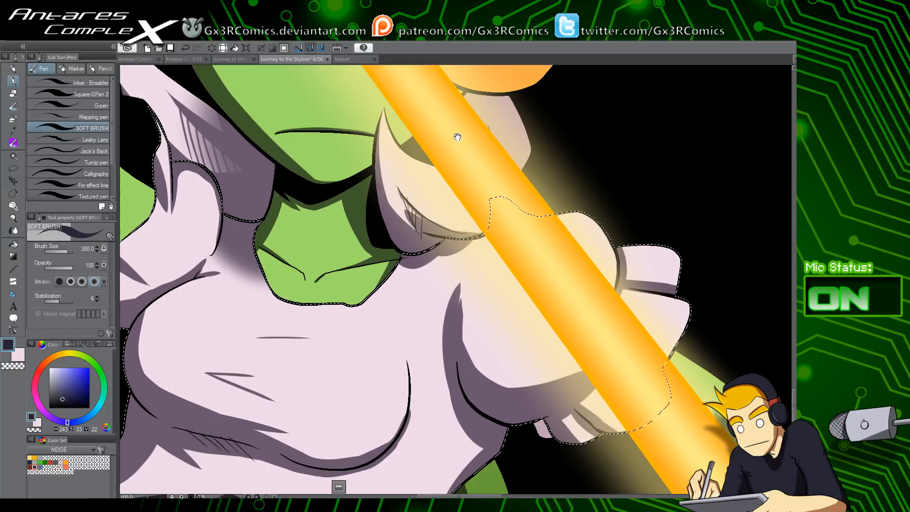
drag(457, 136, 390, 345)
click(404, 300)
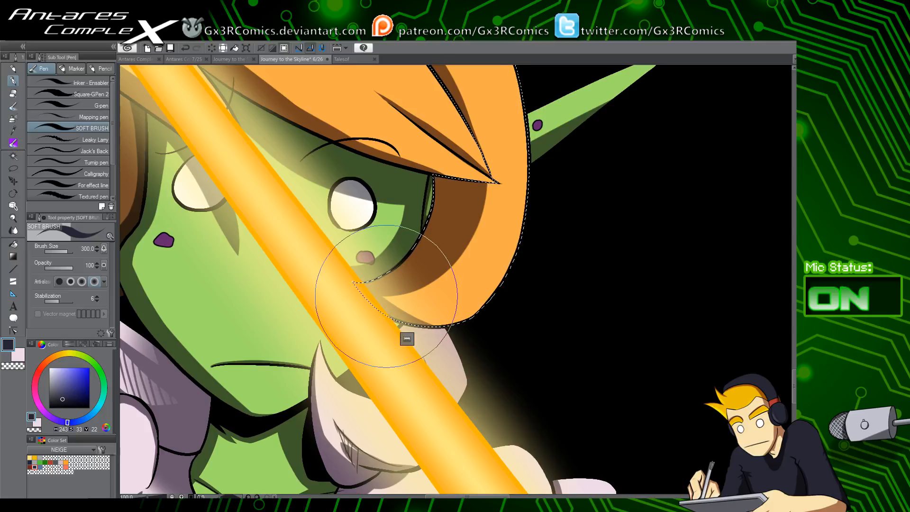
drag(418, 94, 450, 300)
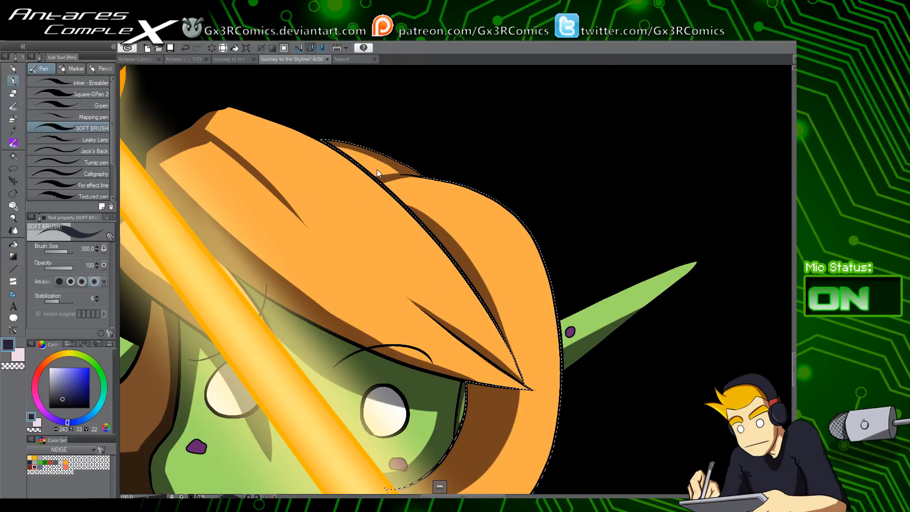
scroll(377, 170, down, 1)
drag(287, 195, 330, 303)
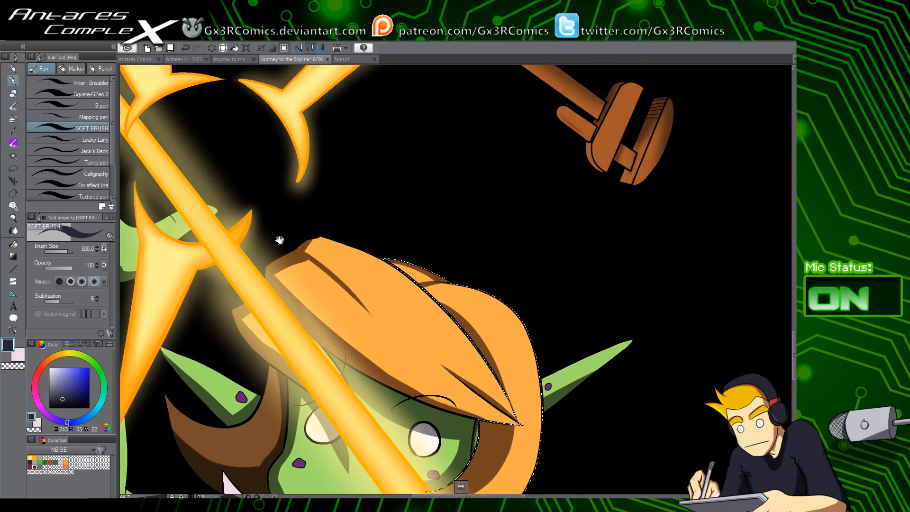
key(ctrl+d)
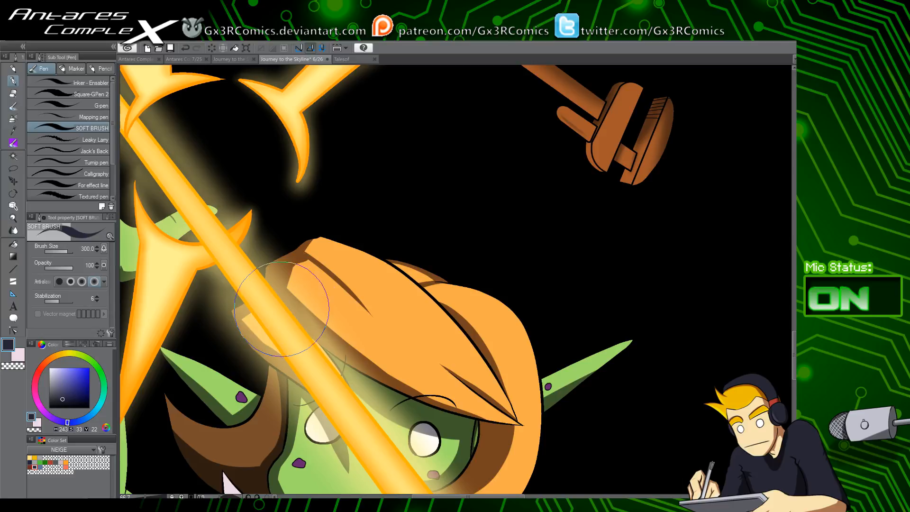
Save the comic page
drag(267, 180, 308, 325)
drag(324, 190, 297, 400)
drag(334, 242, 345, 398)
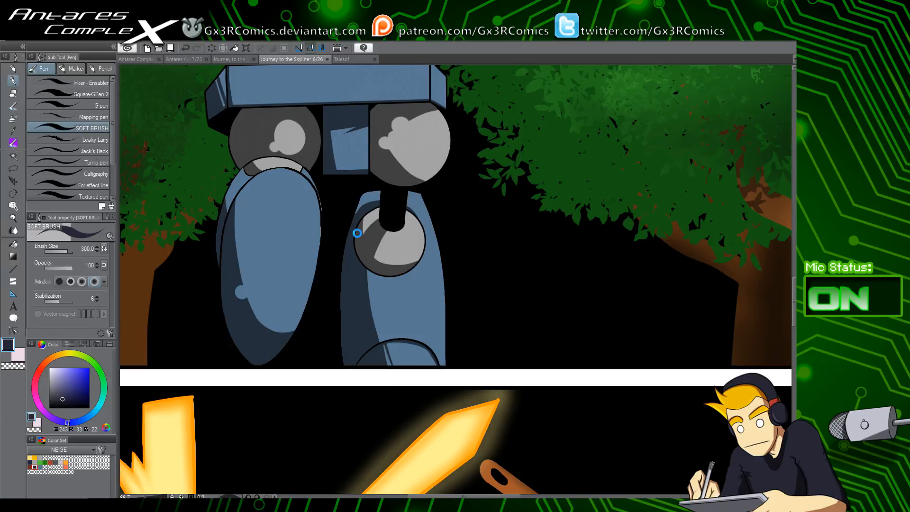
key(ctrl+s)
Brush a dark shadow down the left-hand edge of the giant robot's rounded body and save the comic page
scroll(400, 160, down, 1)
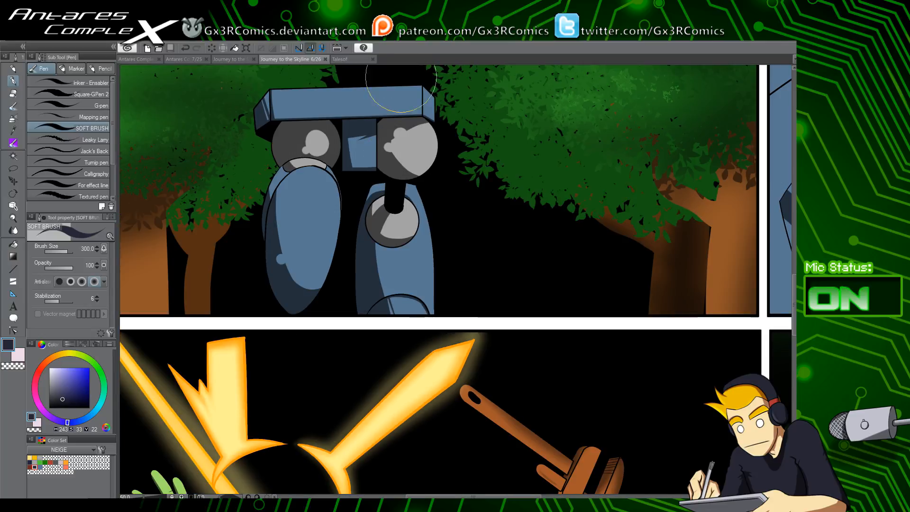
drag(400, 160, 360, 402)
drag(337, 313, 372, 400)
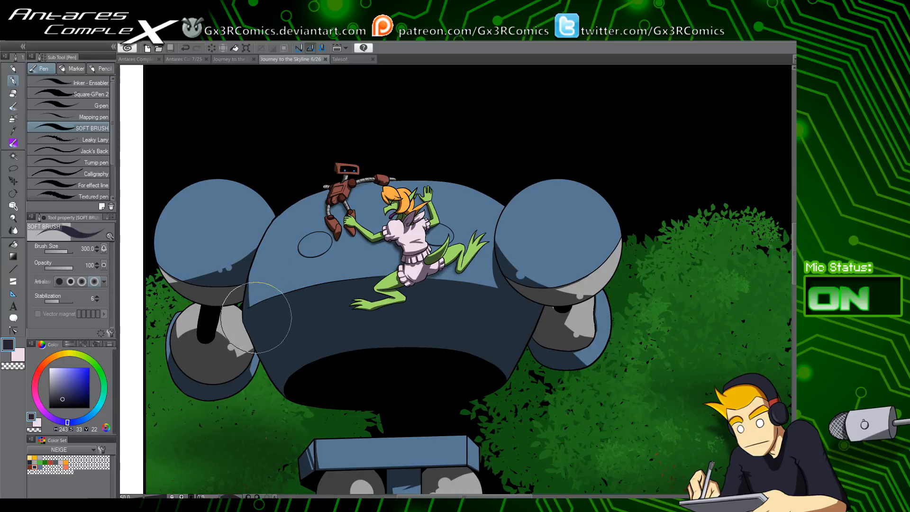
scroll(251, 274, up, 2)
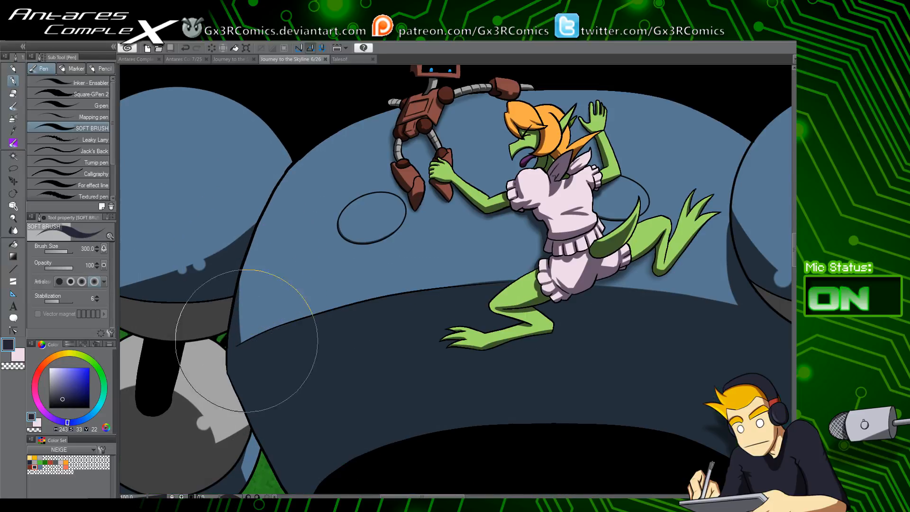
key(ctrl+z)
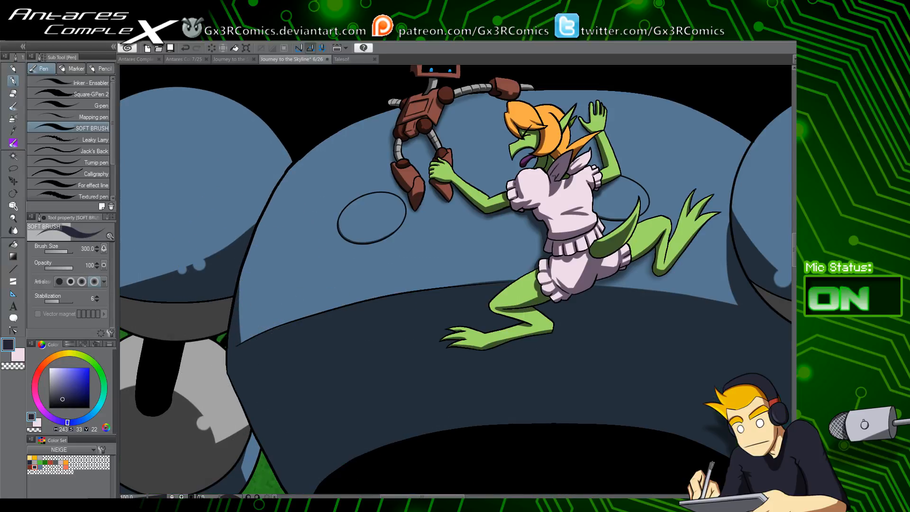
drag(248, 243, 265, 388)
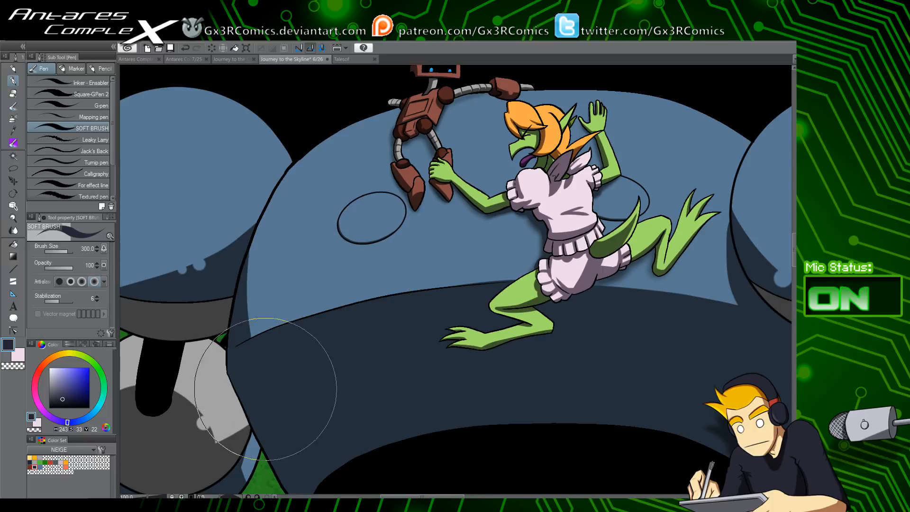
mouse_move(251, 253)
mouse_down()
mouse_move(302, 392)
mouse_move(248, 320)
mouse_move(276, 380)
mouse_move(284, 362)
mouse_up()
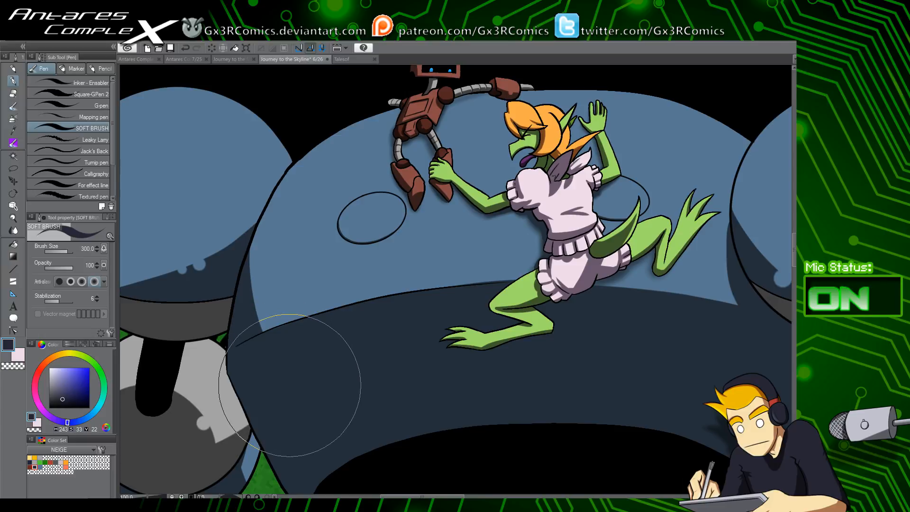
mouse_move(249, 243)
mouse_down()
mouse_move(259, 323)
mouse_move(280, 350)
mouse_move(273, 285)
mouse_move(262, 336)
mouse_move(305, 315)
mouse_move(286, 339)
mouse_move(270, 331)
mouse_move(289, 325)
mouse_move(252, 378)
mouse_up()
key(ctrl+z)
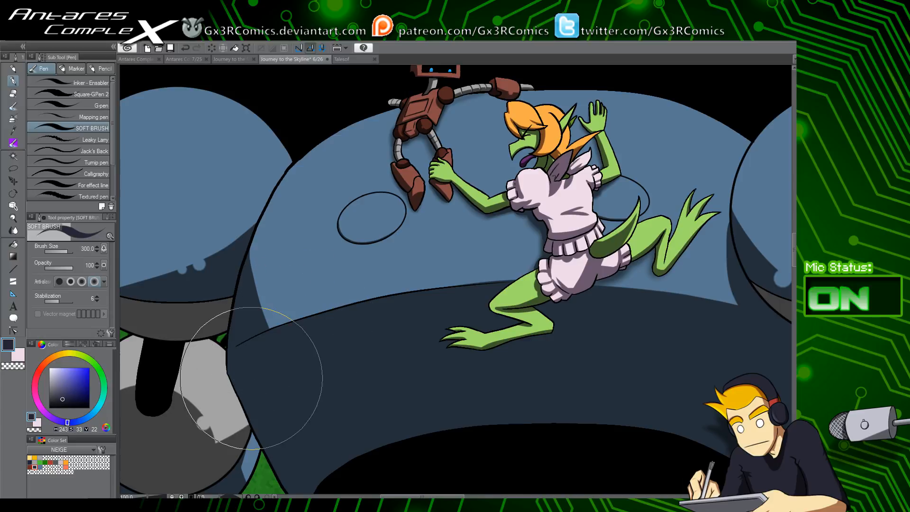
key(ctrl+s)
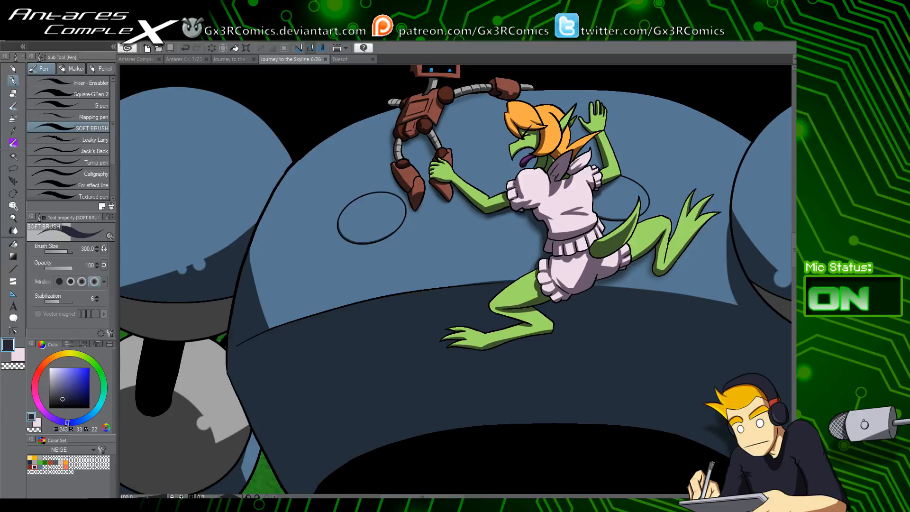
Select the neck of the purple character in the robot cockpit panel and brush a dark shadow across it
drag(521, 118, 497, 207)
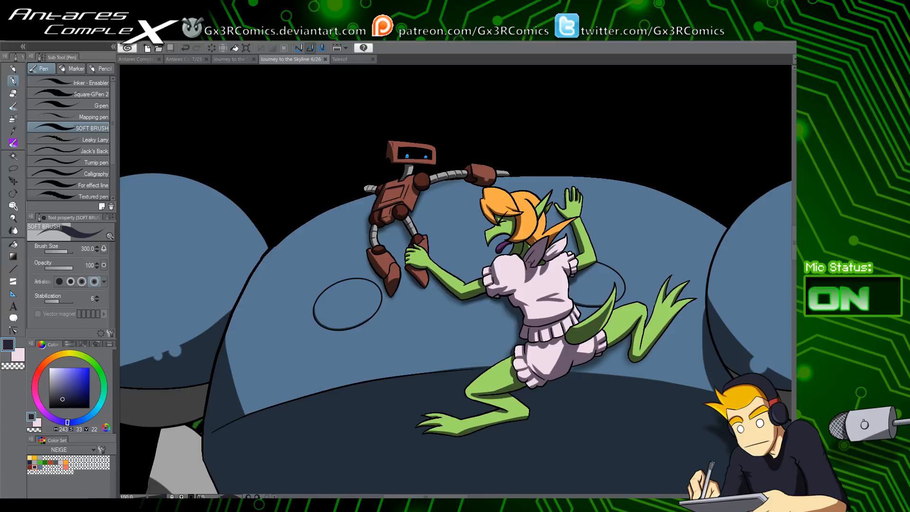
drag(521, 363, 411, 341)
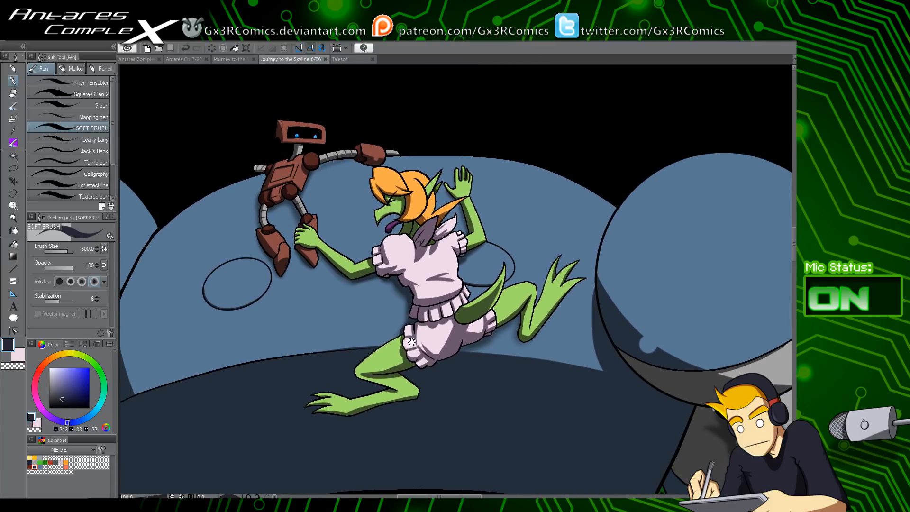
drag(475, 412, 396, 270)
mouse_move(572, 404)
mouse_down()
mouse_move(408, 321)
mouse_move(542, 282)
mouse_up()
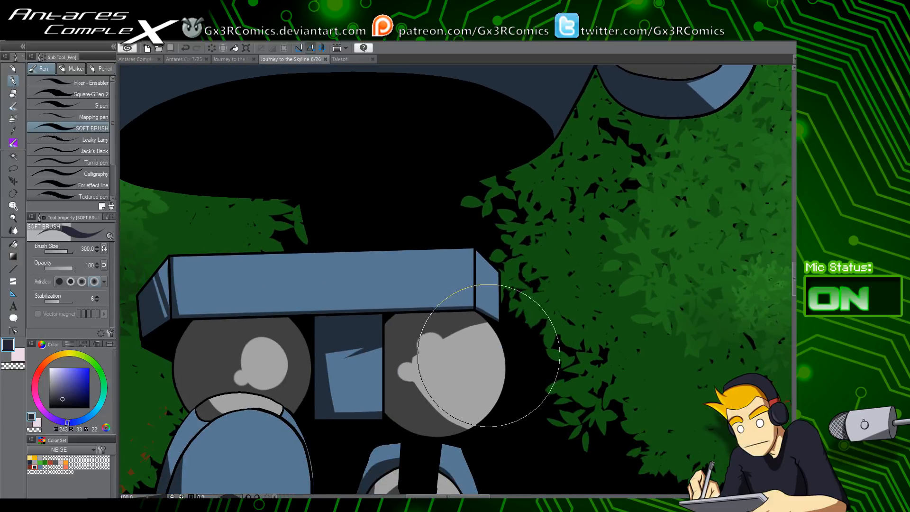
scroll(476, 365, down, 3)
drag(596, 398, 333, 329)
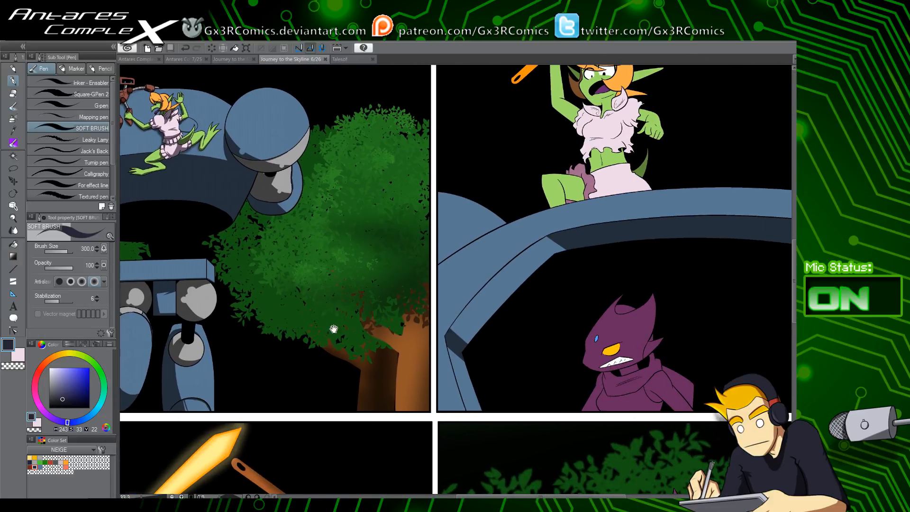
drag(497, 347, 278, 360)
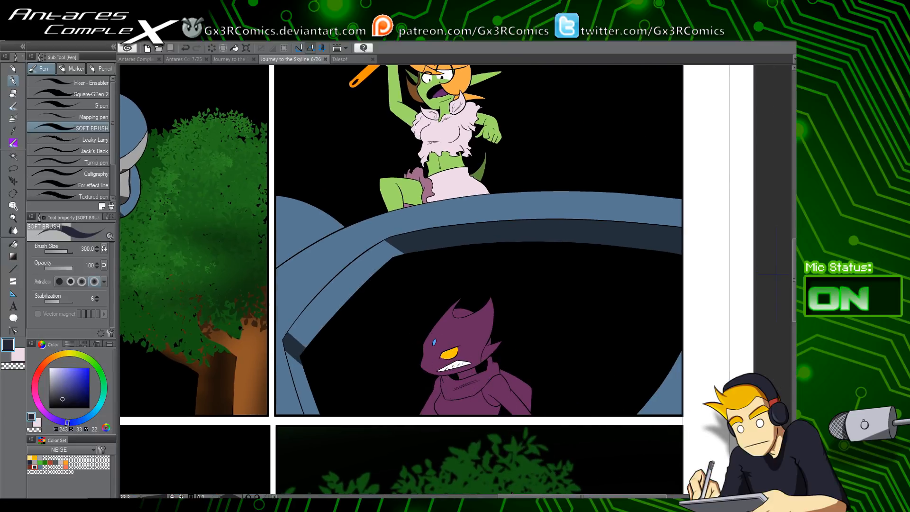
scroll(584, 387, up, 1)
scroll(460, 362, up, 1)
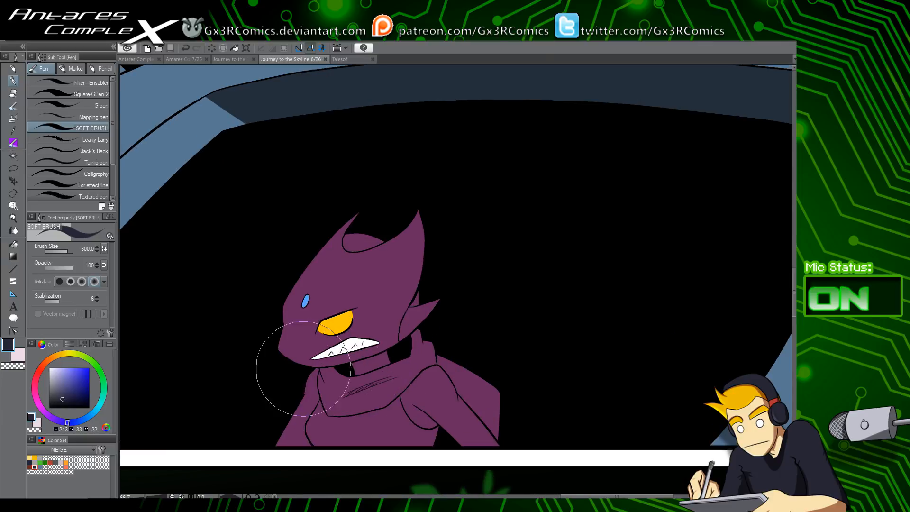
key(w)
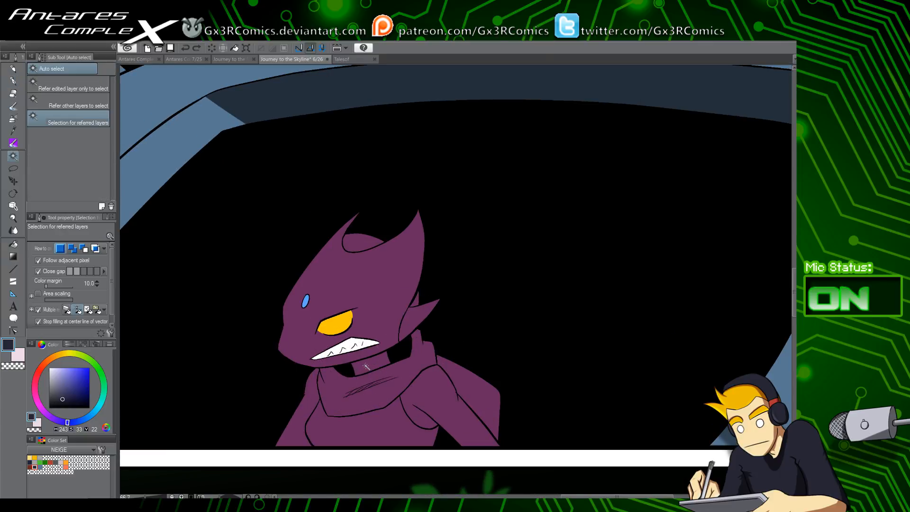
click(358, 349)
key(p)
drag(361, 366, 401, 333)
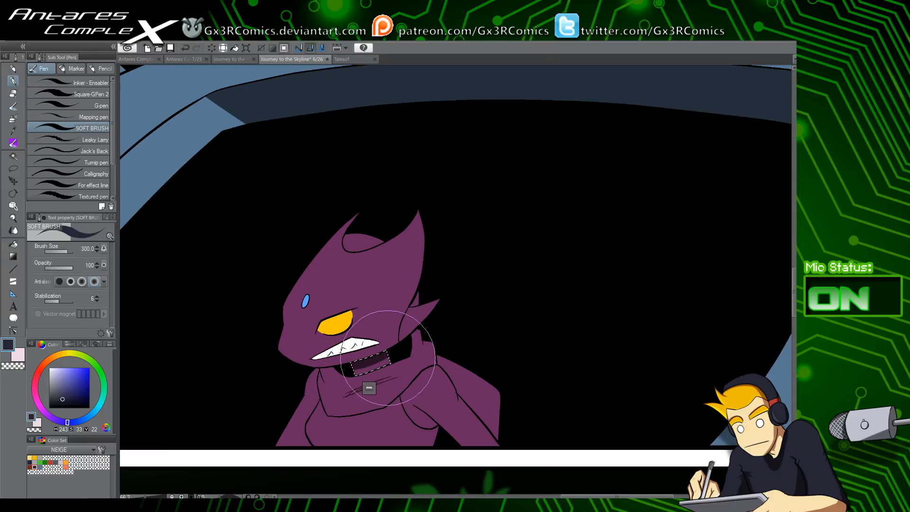
Select the purple character's head with its ear and brush a dark shadow along the jaw and the ear's underside
key(w)
click(348, 358)
shift+click(425, 315)
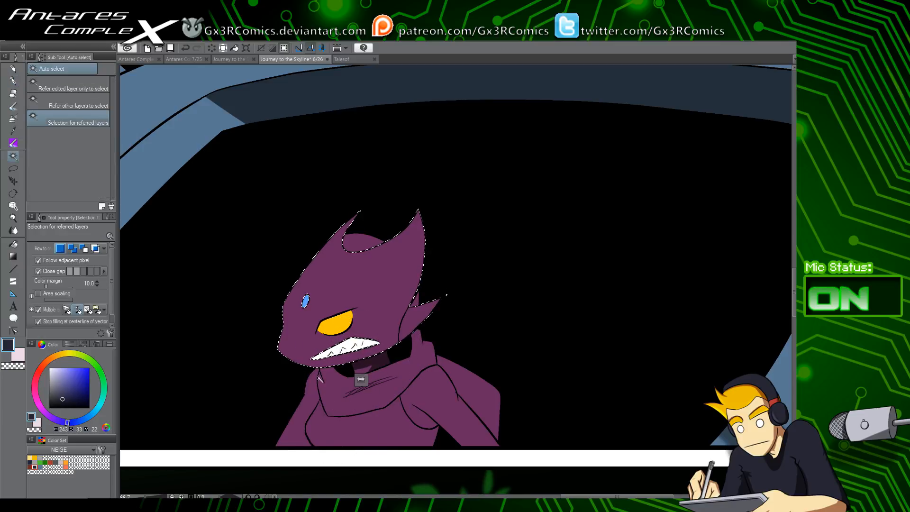
key(p)
mouse_move(310, 374)
mouse_down()
mouse_move(346, 365)
mouse_move(473, 294)
mouse_move(366, 356)
mouse_move(283, 368)
mouse_move(410, 336)
mouse_up()
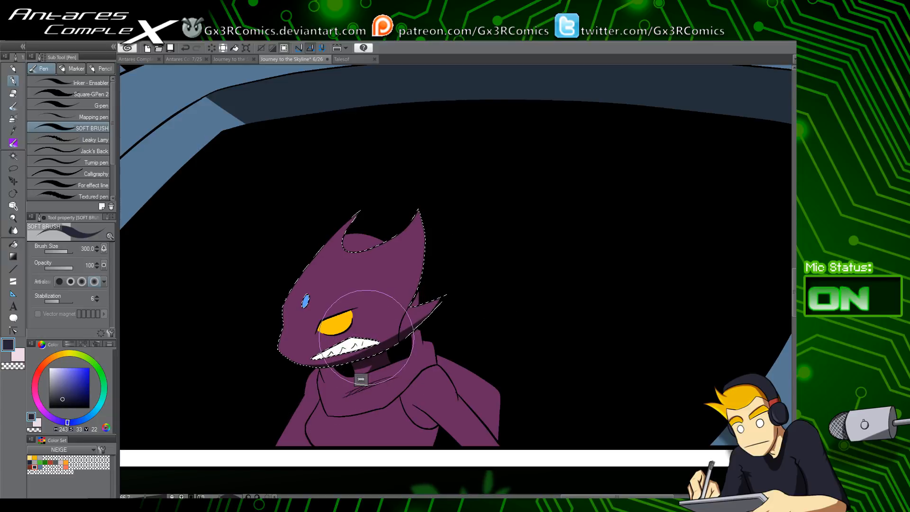
Select the purple character's teeth and brush a soft shadow along their upper edge, redoing the first stroke
scroll(383, 331, up, 2)
scroll(383, 331, up, 2)
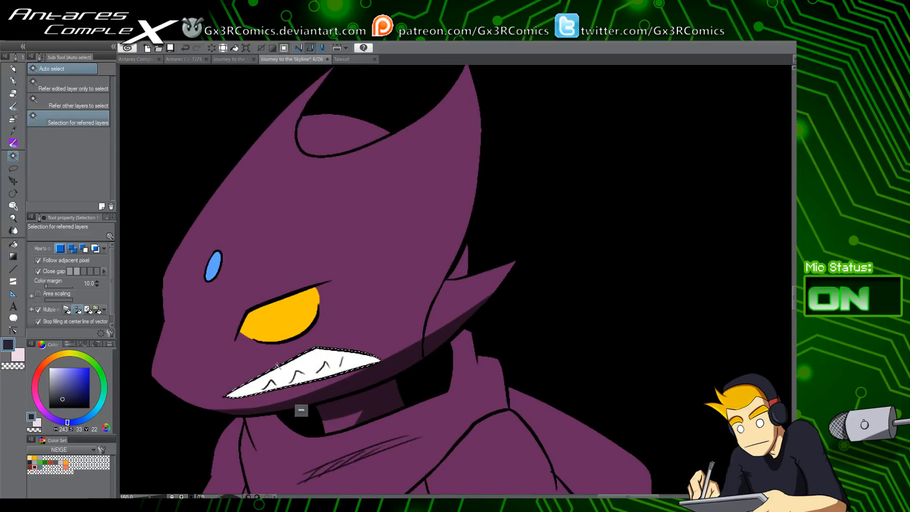
drag(230, 393, 380, 310)
drag(293, 350, 396, 378)
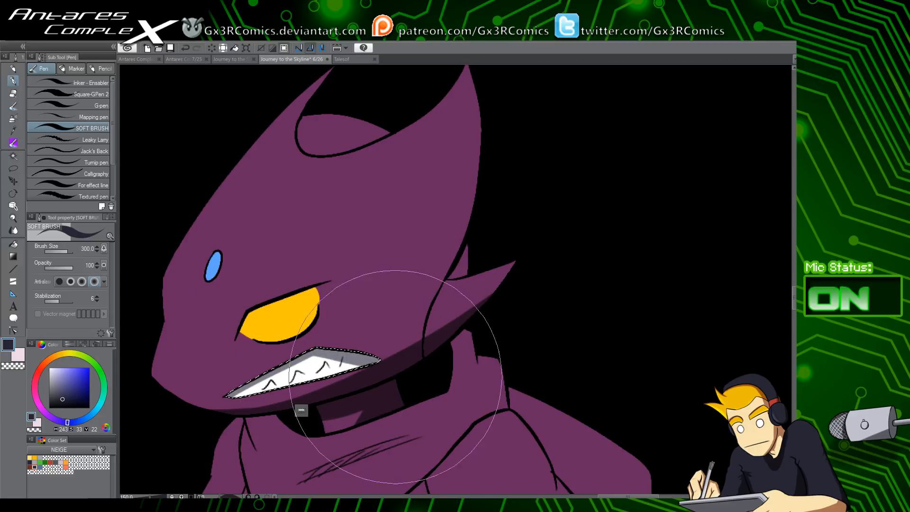
key(ctrl+z)
drag(339, 352, 408, 372)
drag(322, 323, 418, 319)
Select the blue gem on the purple character's forehead, brush a dark shadow on it and switch to the transparent color
key(w)
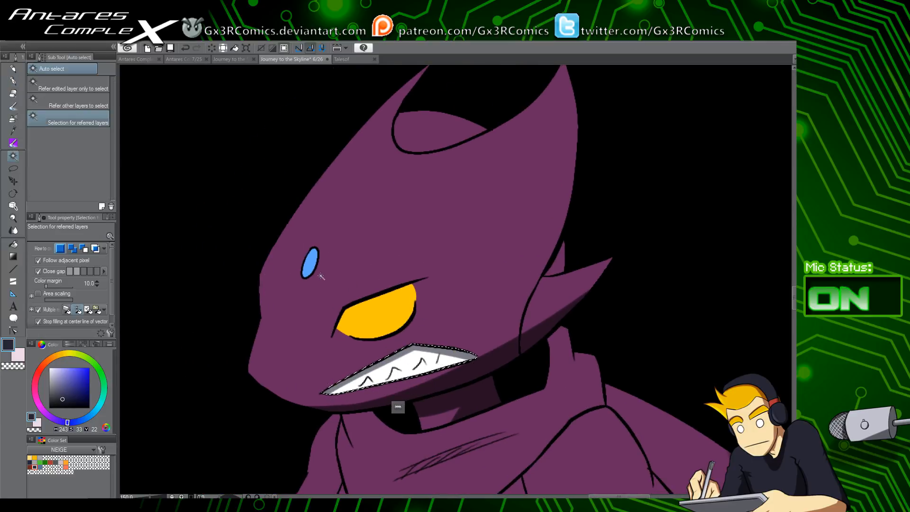
click(311, 264)
key(p)
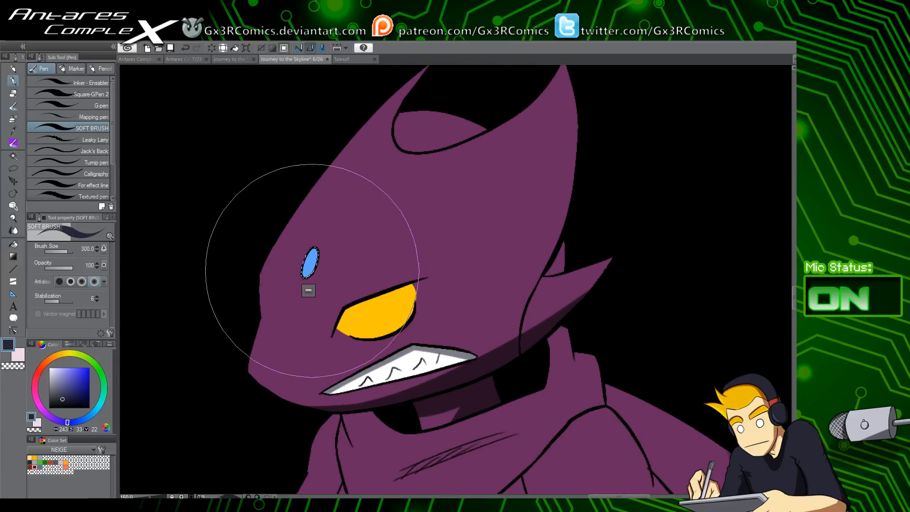
key(c)
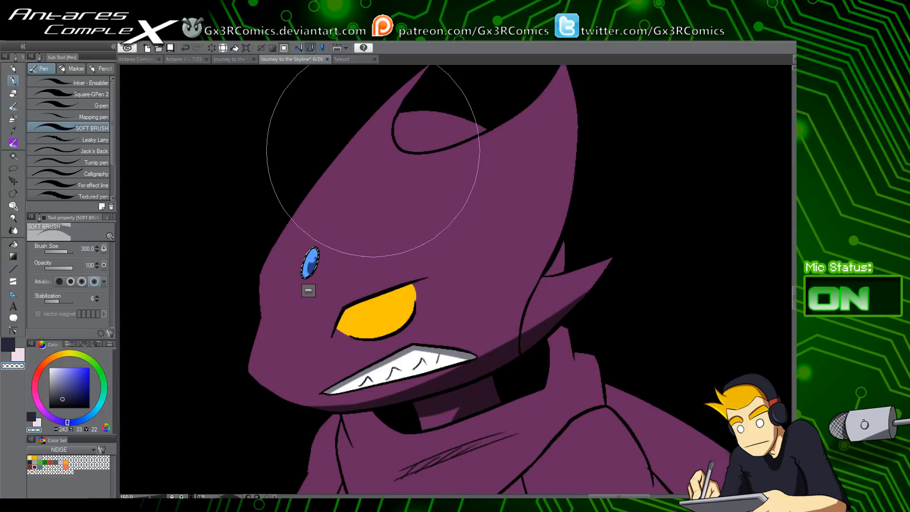
Save the comic page with the purple character's new shading
scroll(381, 147, down, 5)
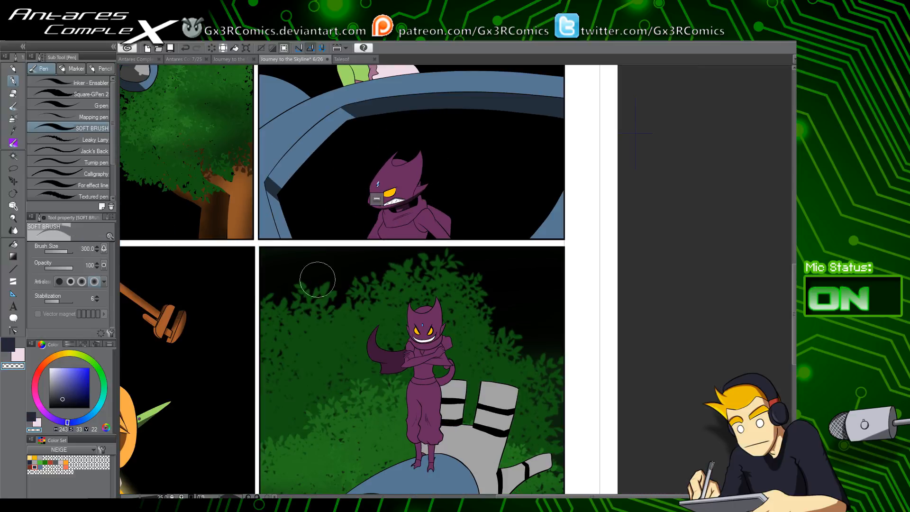
drag(258, 311, 407, 244)
drag(314, 355, 363, 295)
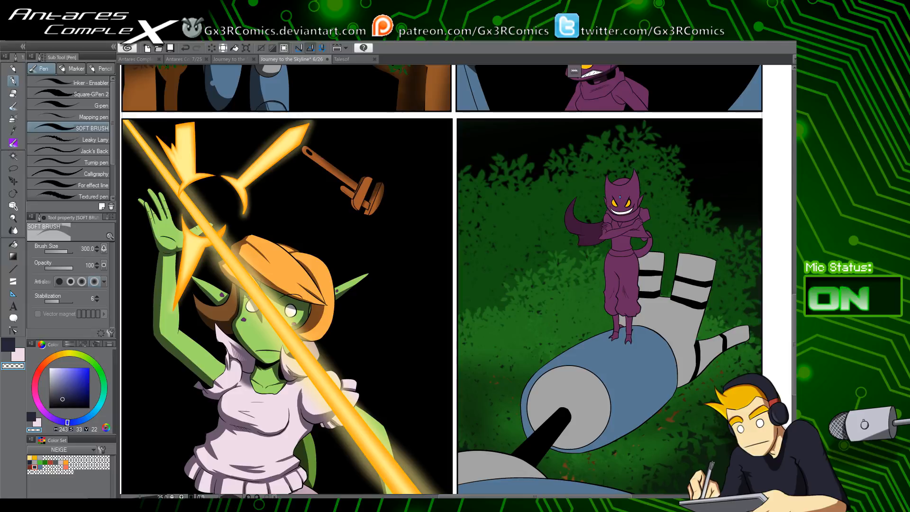
key(ctrl+s)
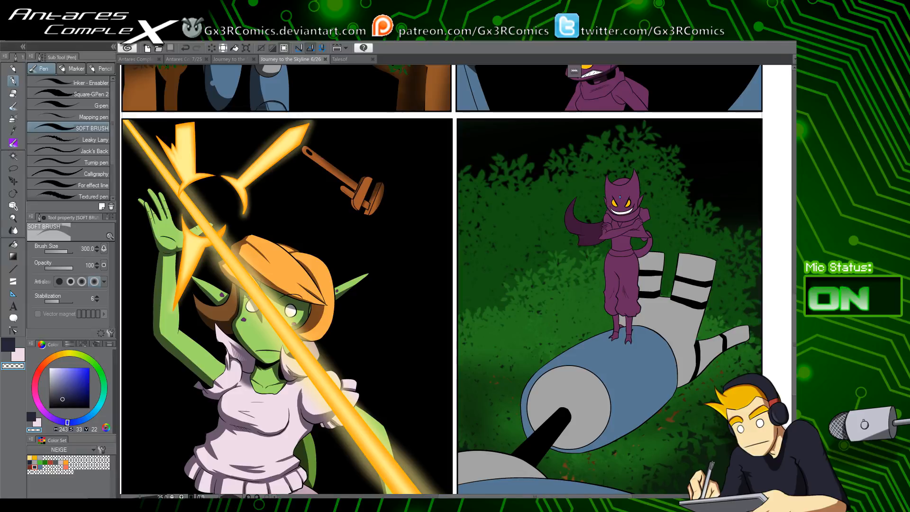